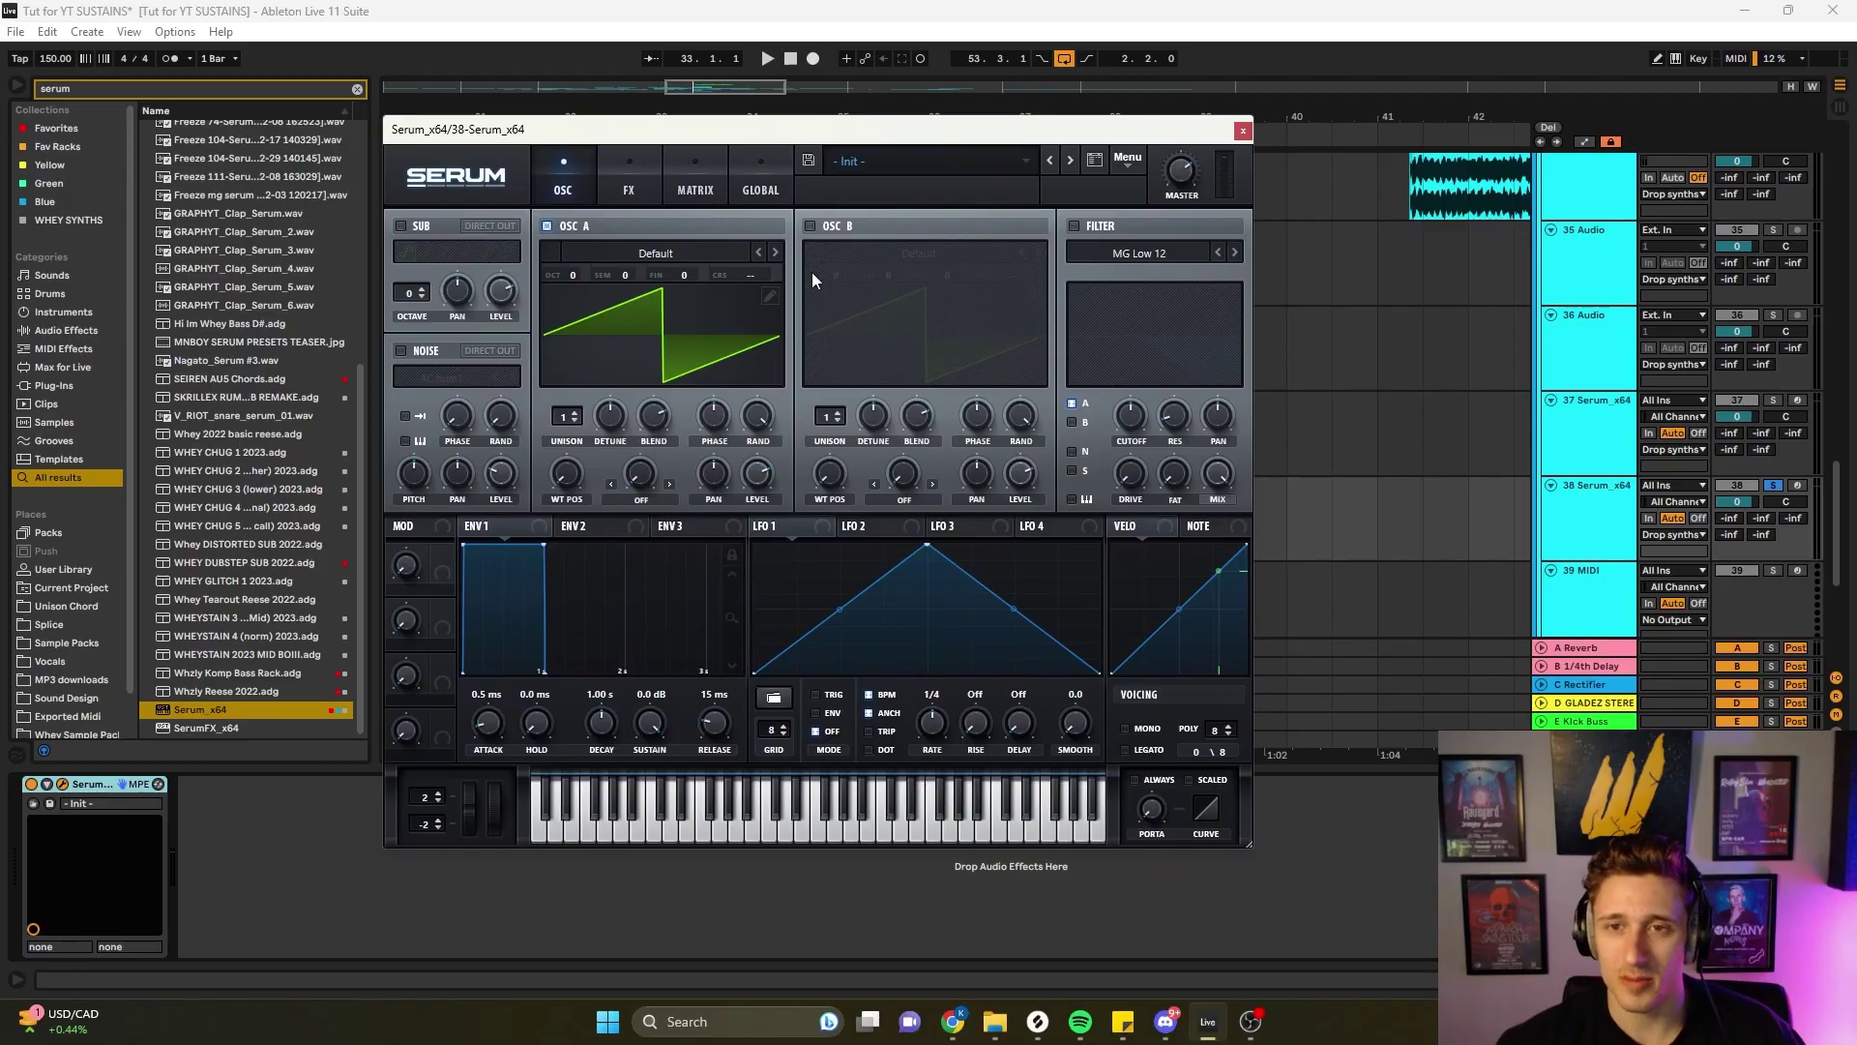
- Load the Baz twisty wavetable from glork tables 1 into oscillator A and lower its octave to -1
left_click(681, 258)
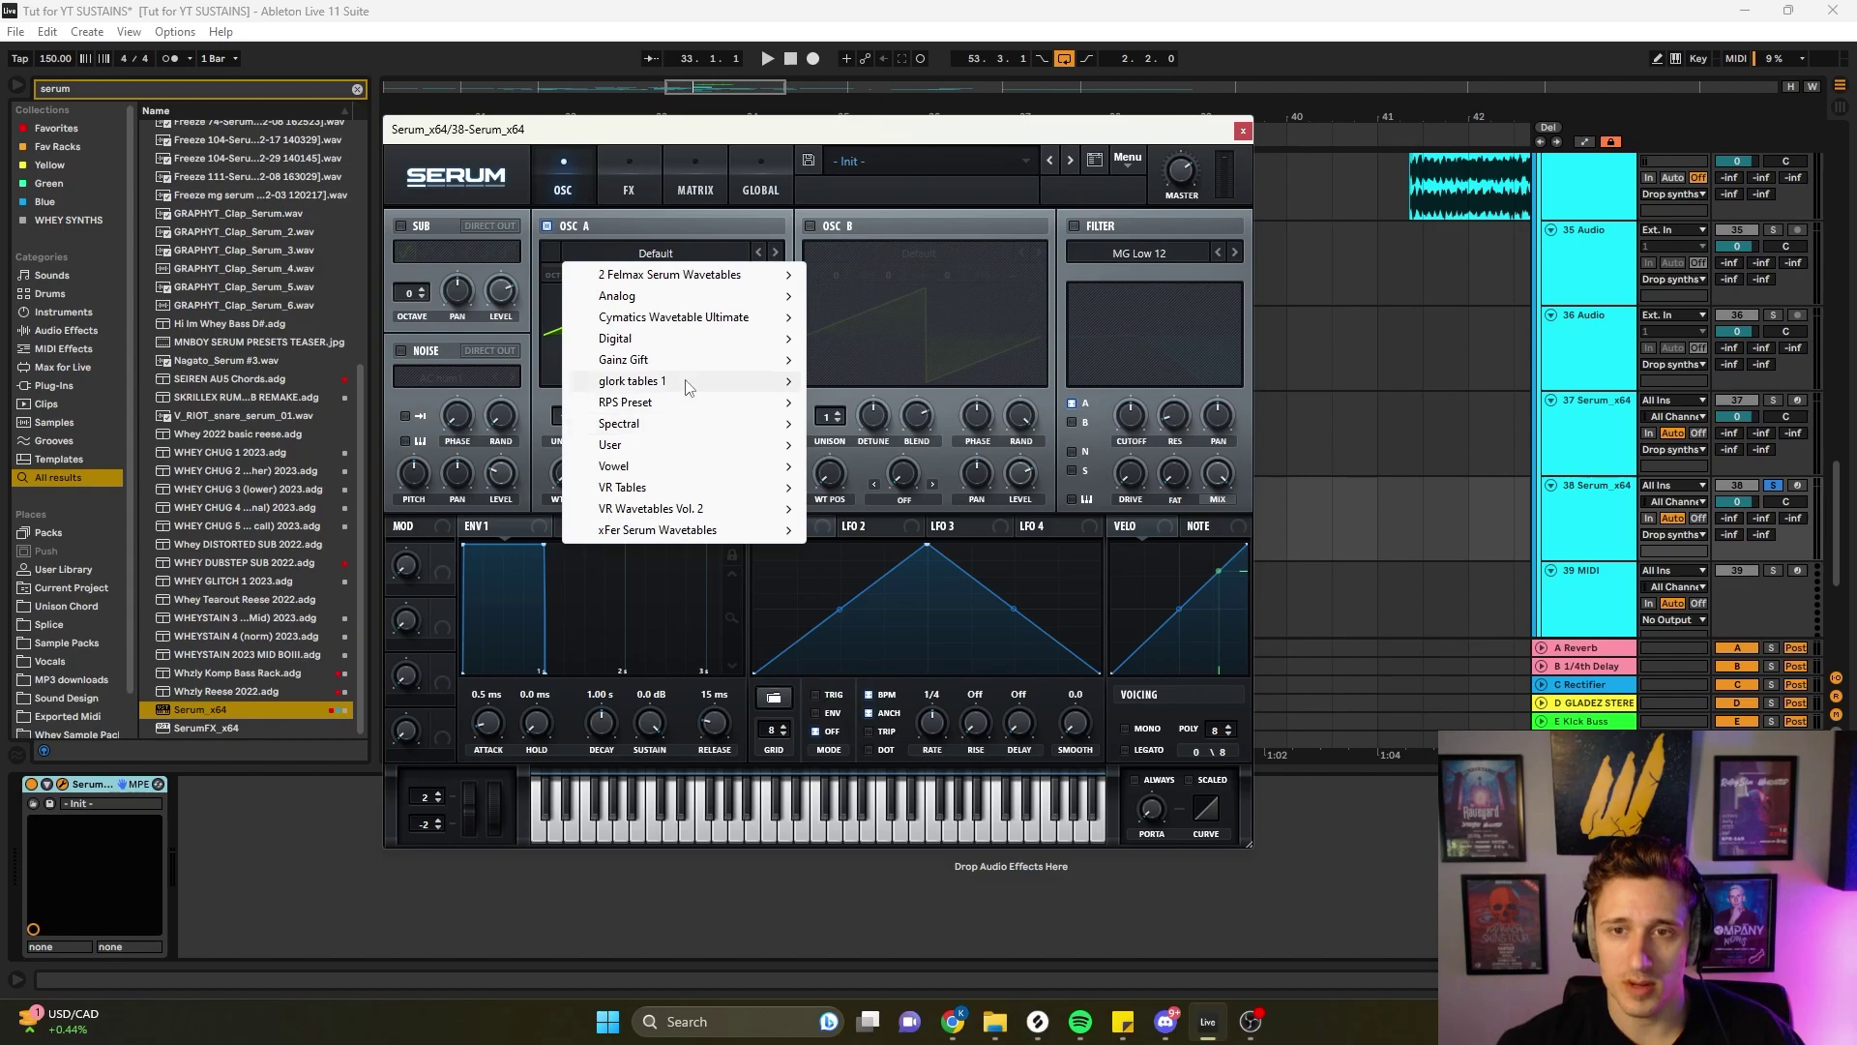
mouse_move(687, 381)
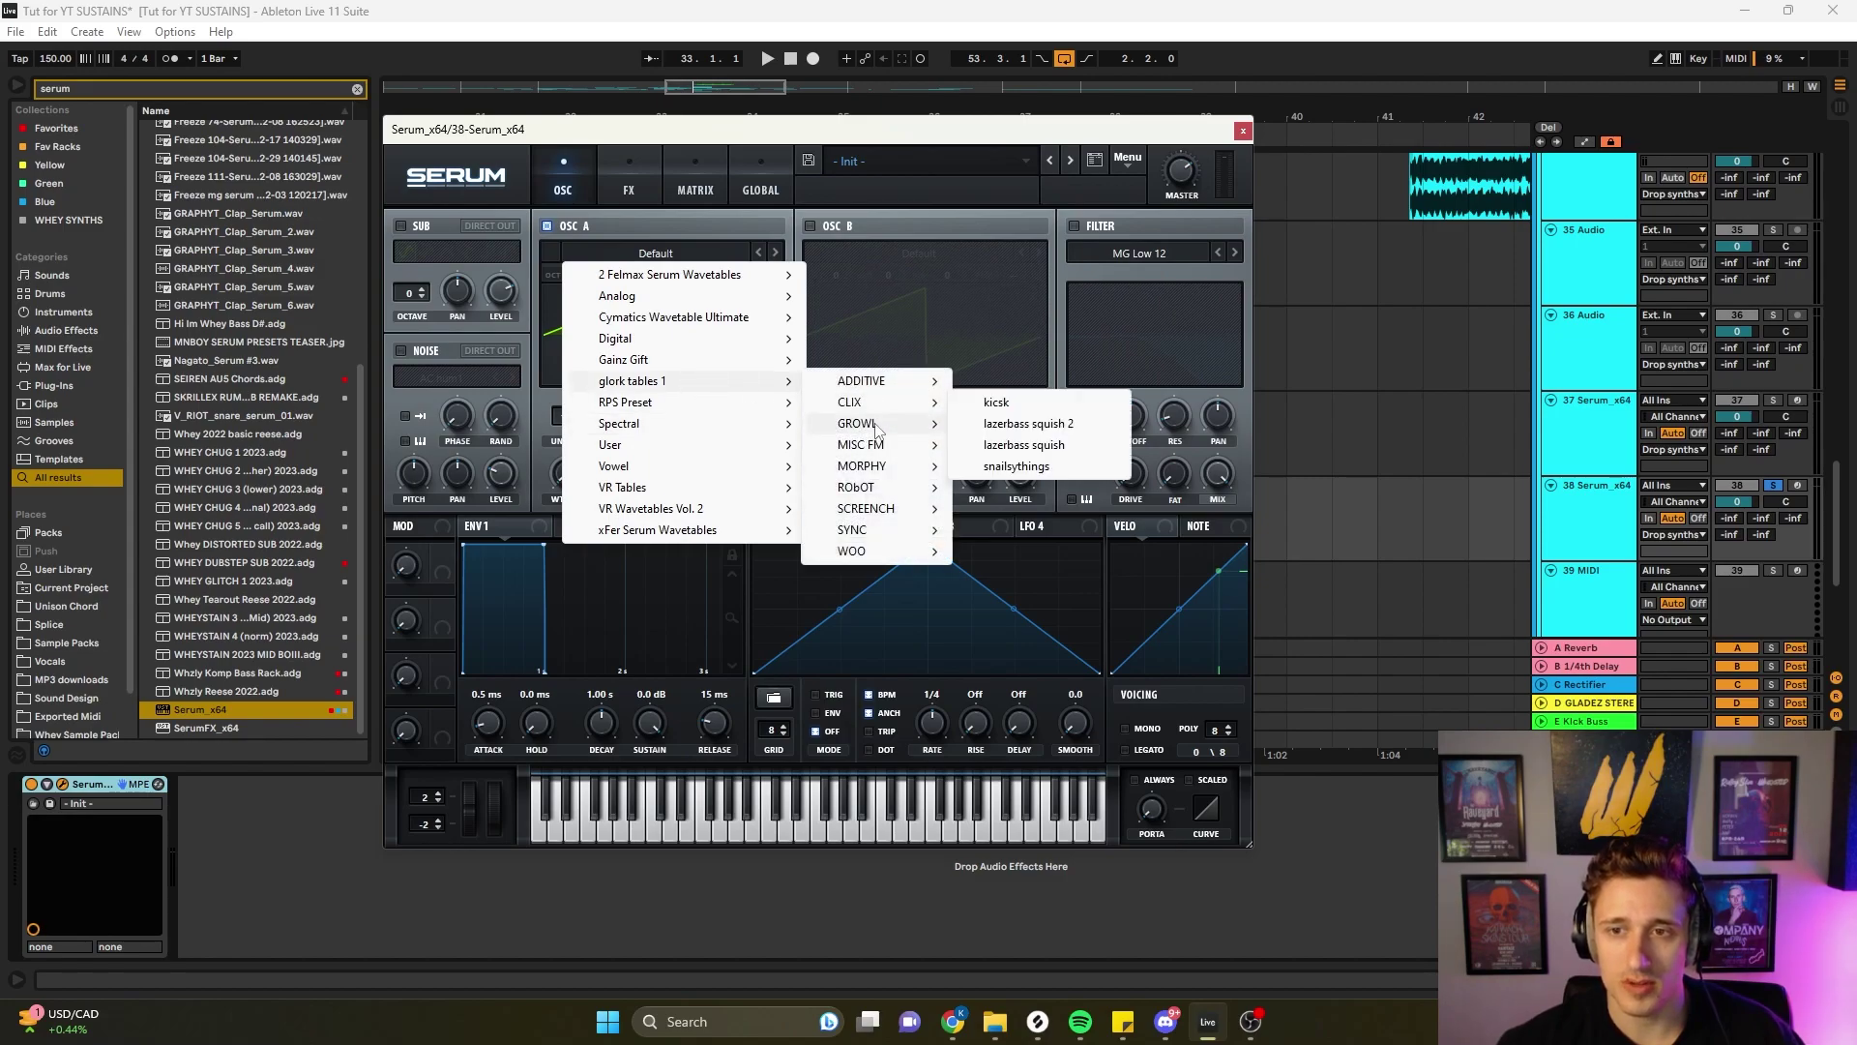
mouse_move(874, 425)
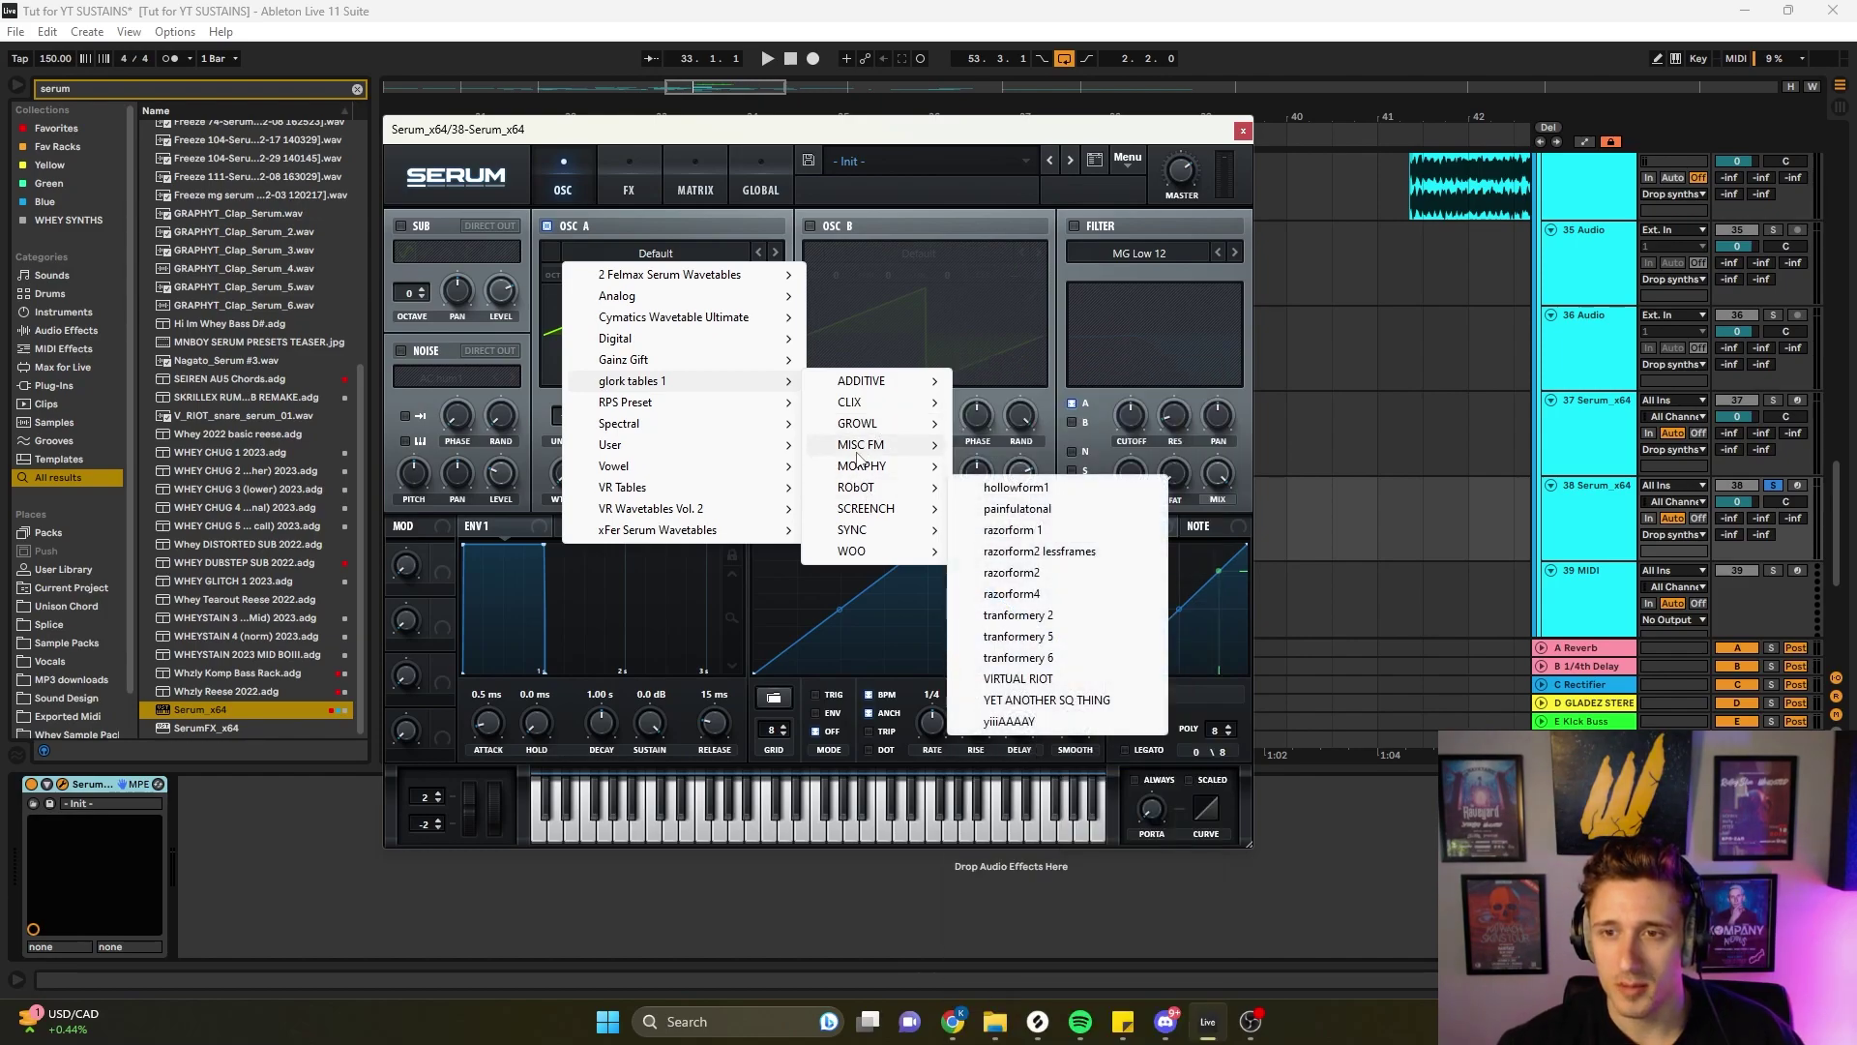
mouse_move(858, 456)
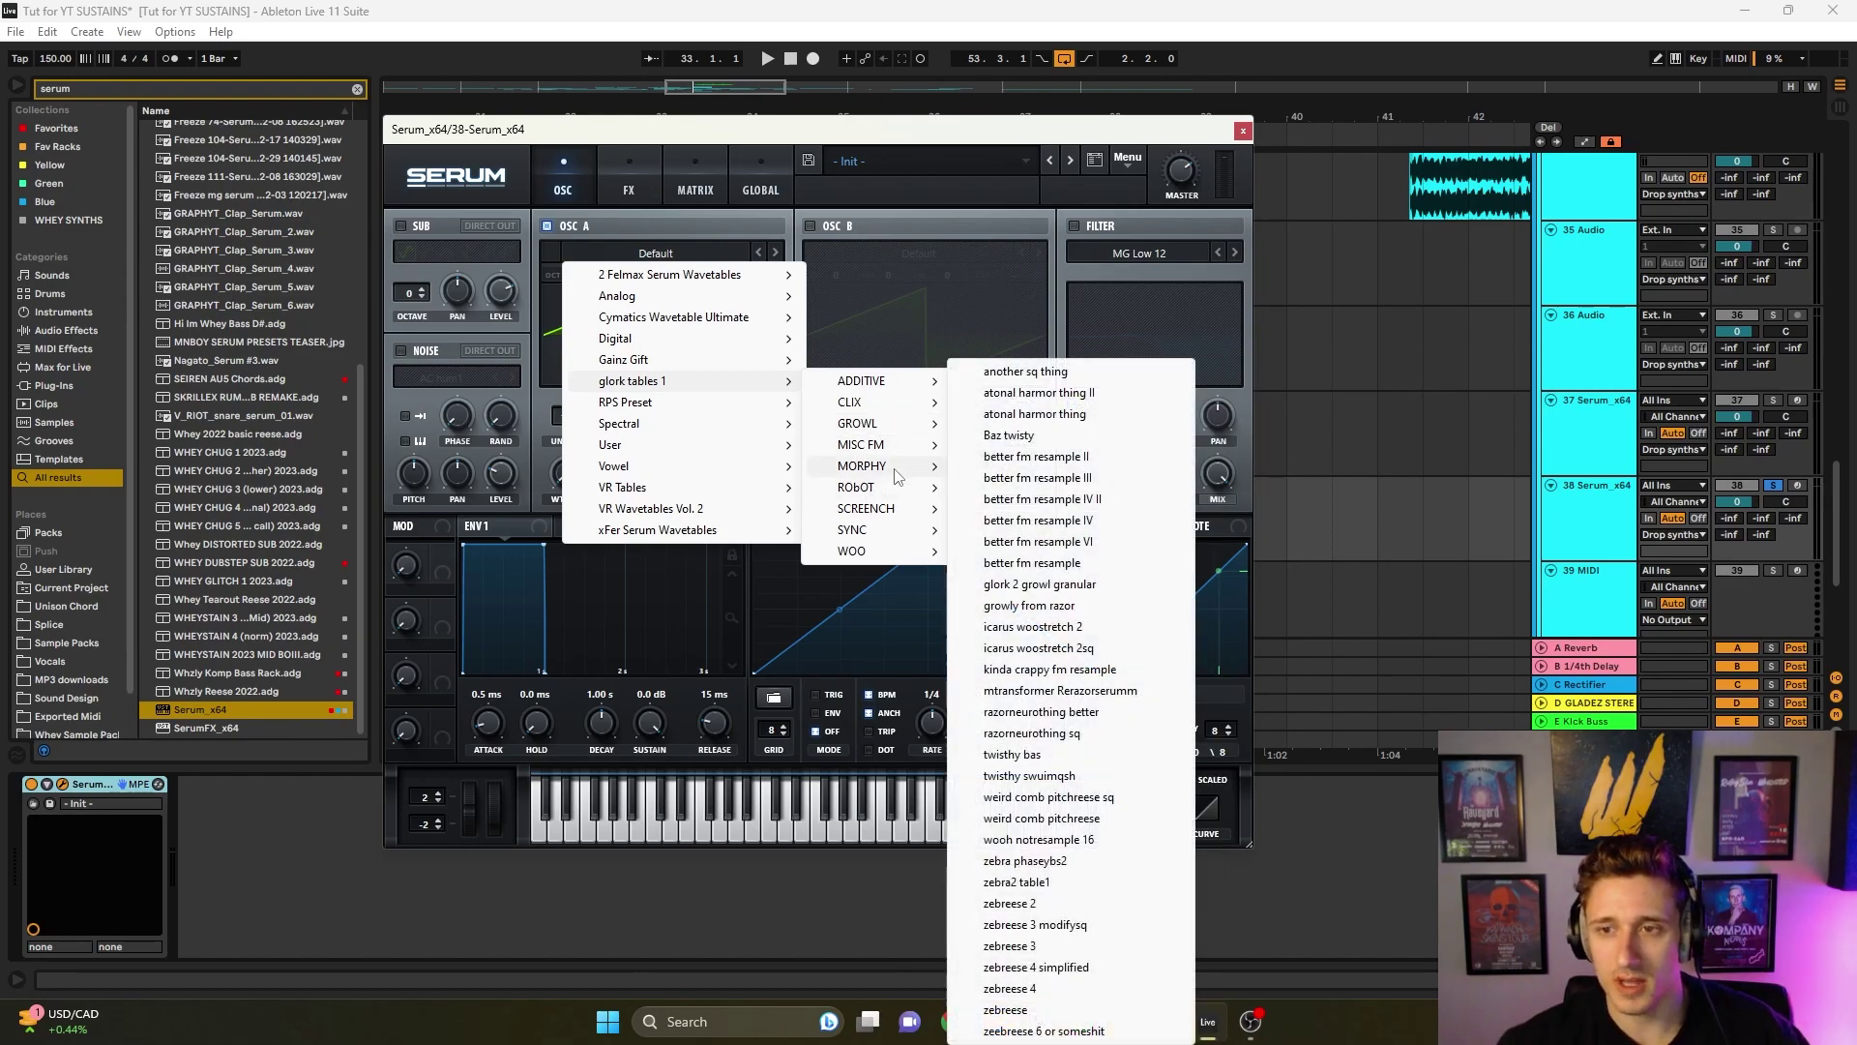
left_click(1009, 435)
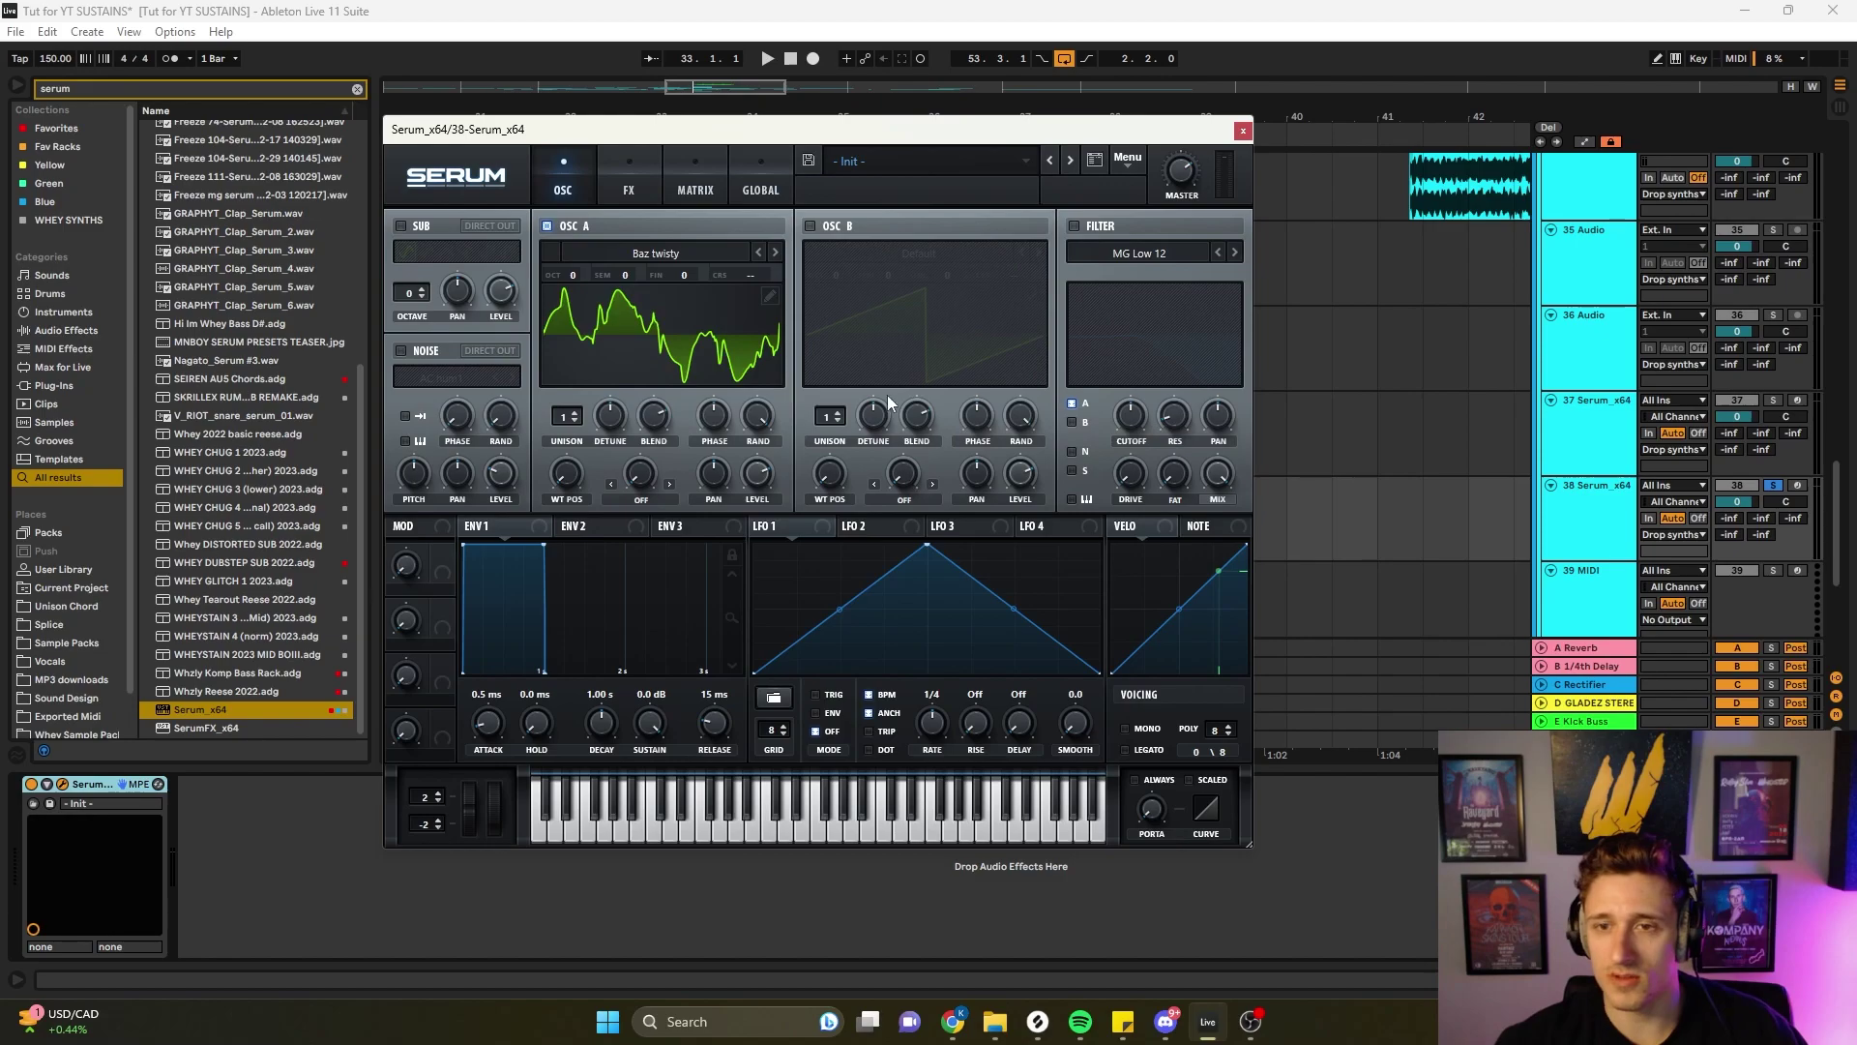
left_click_drag(568, 275, 565, 284)
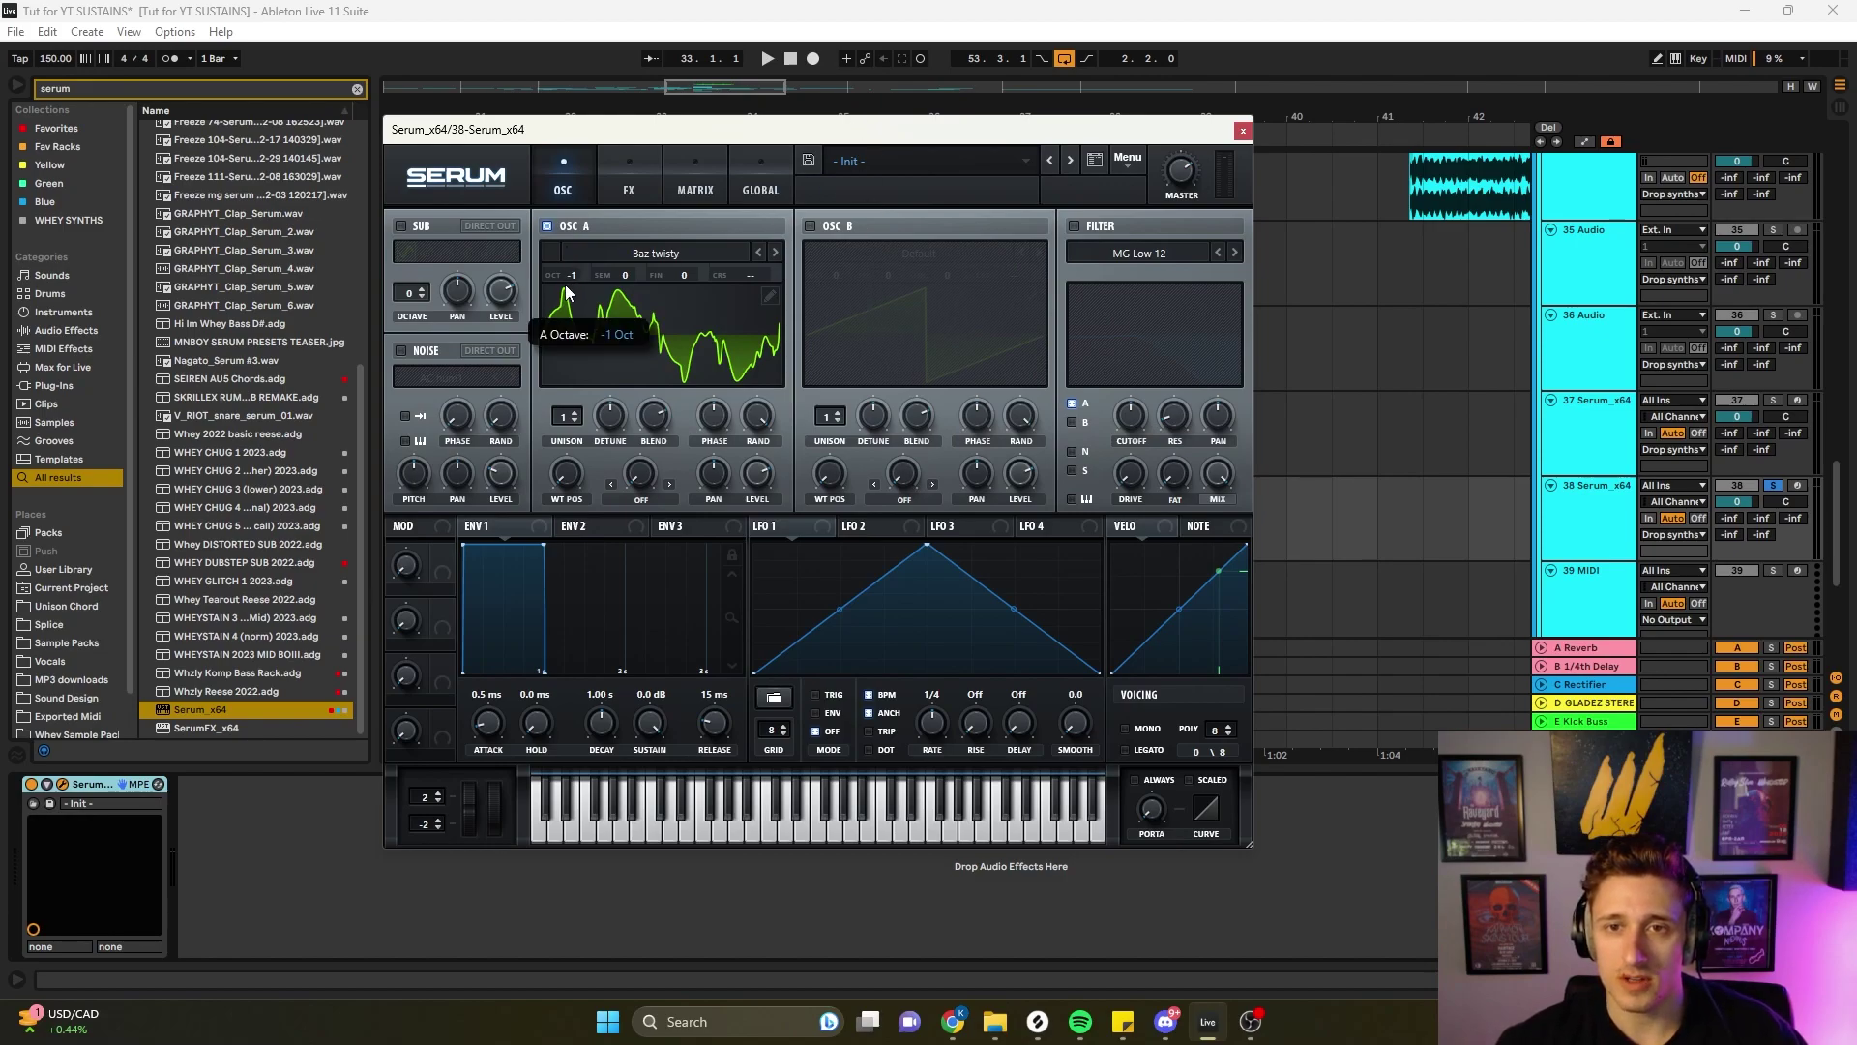
- Inspect the note in the MIDI clip at bar 33 on the 38 Serum_x64 track, repositioning the synth window around it
left_click_drag(774, 128, 418, 123)
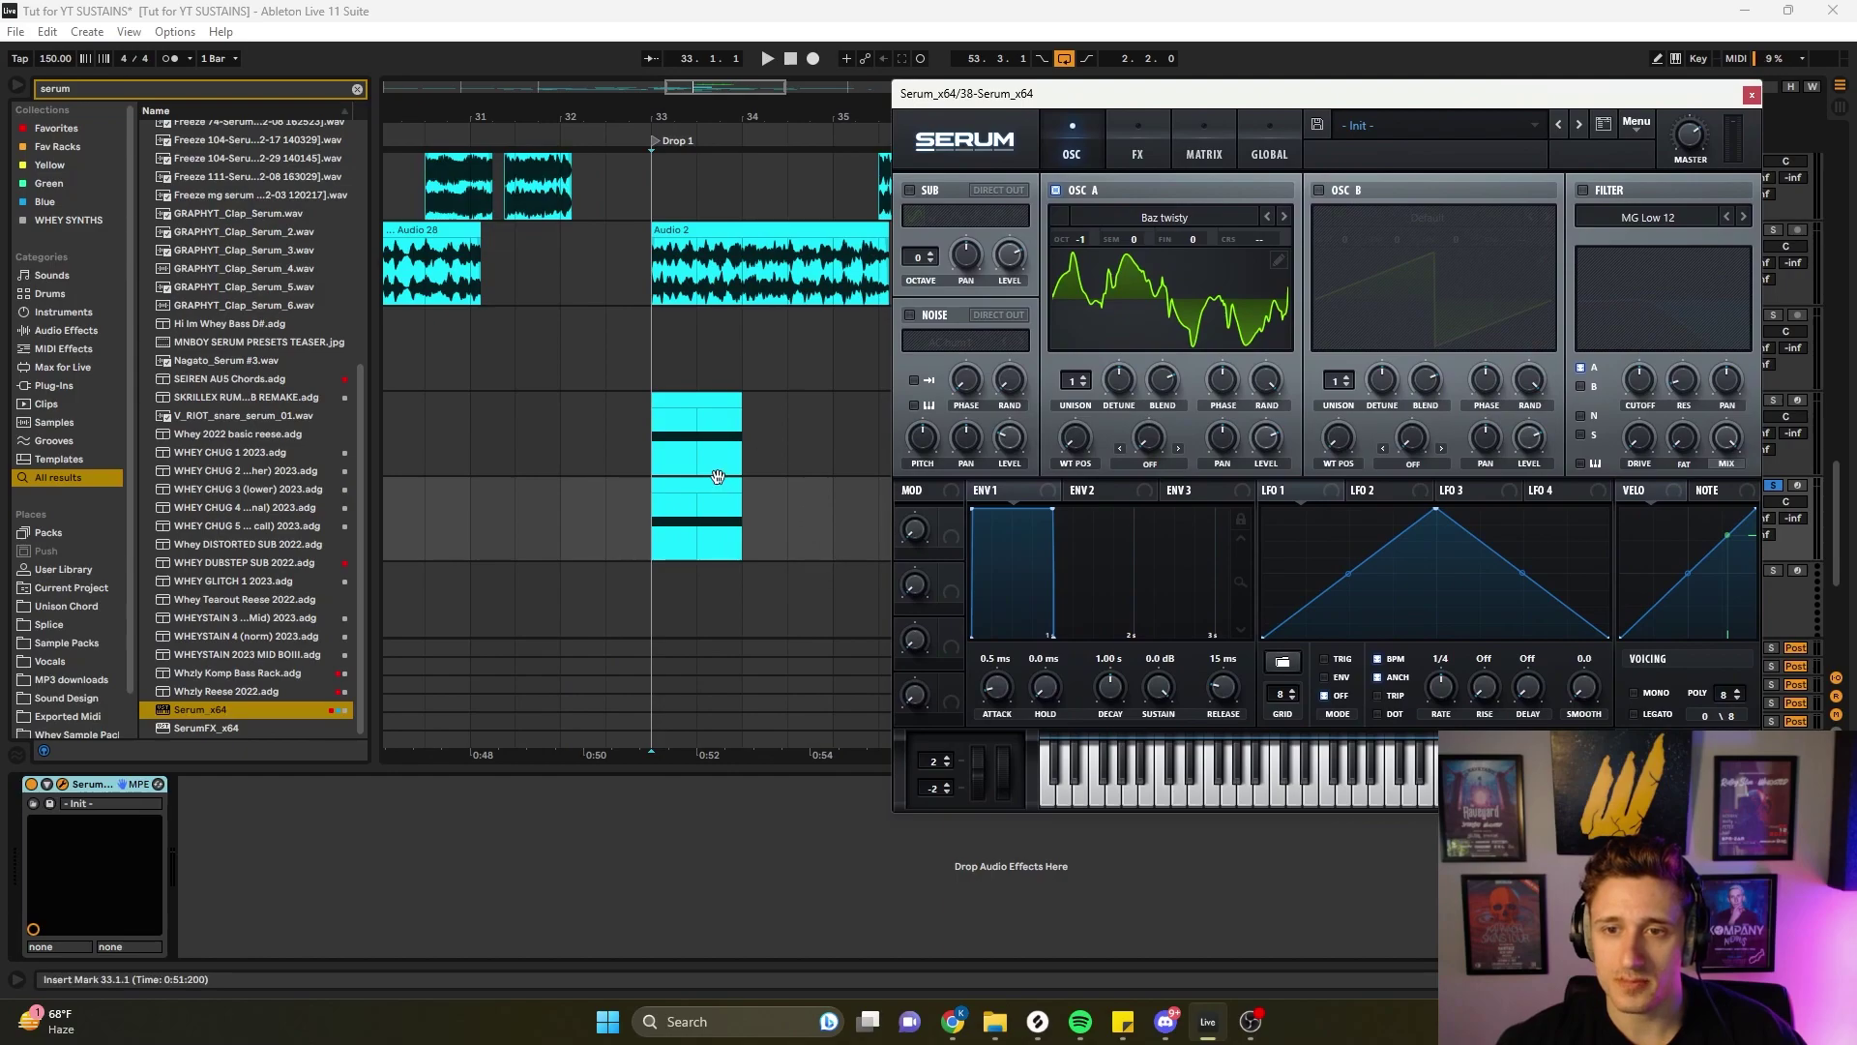
left_click(717, 476)
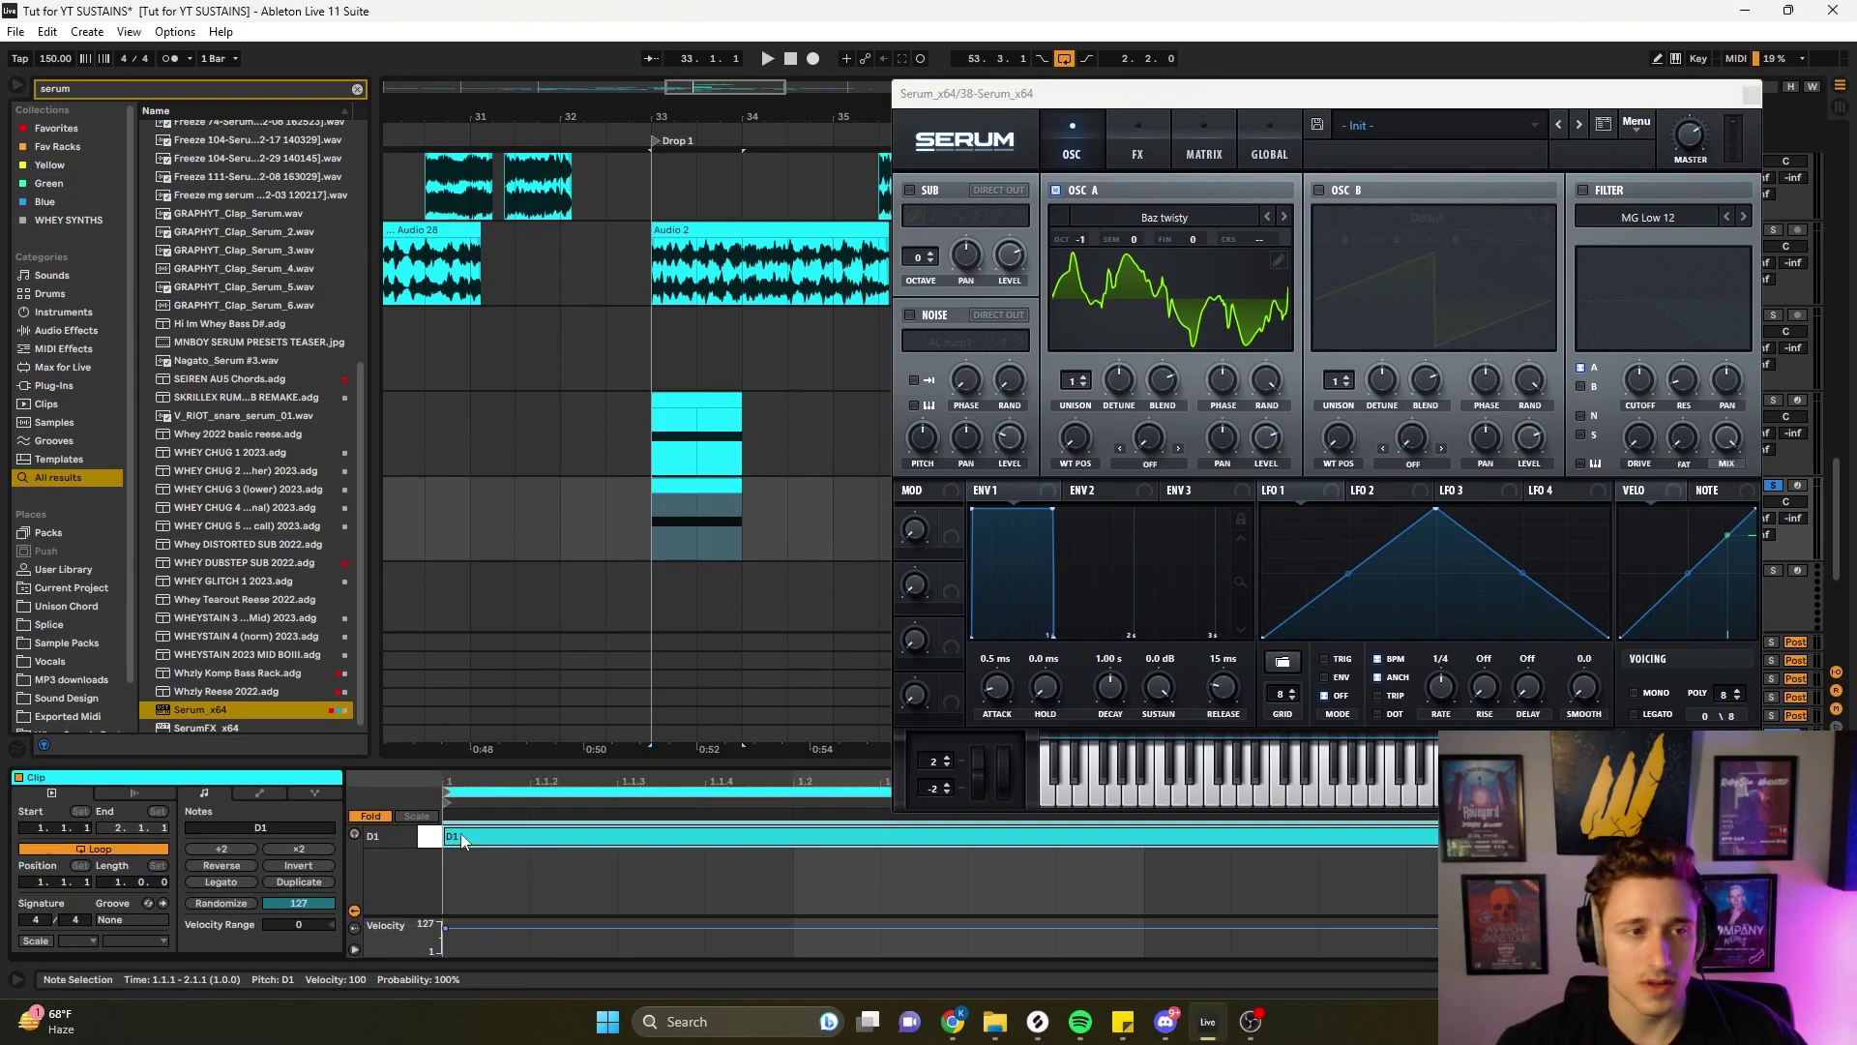
left_click_drag(1071, 243, 1100, 201)
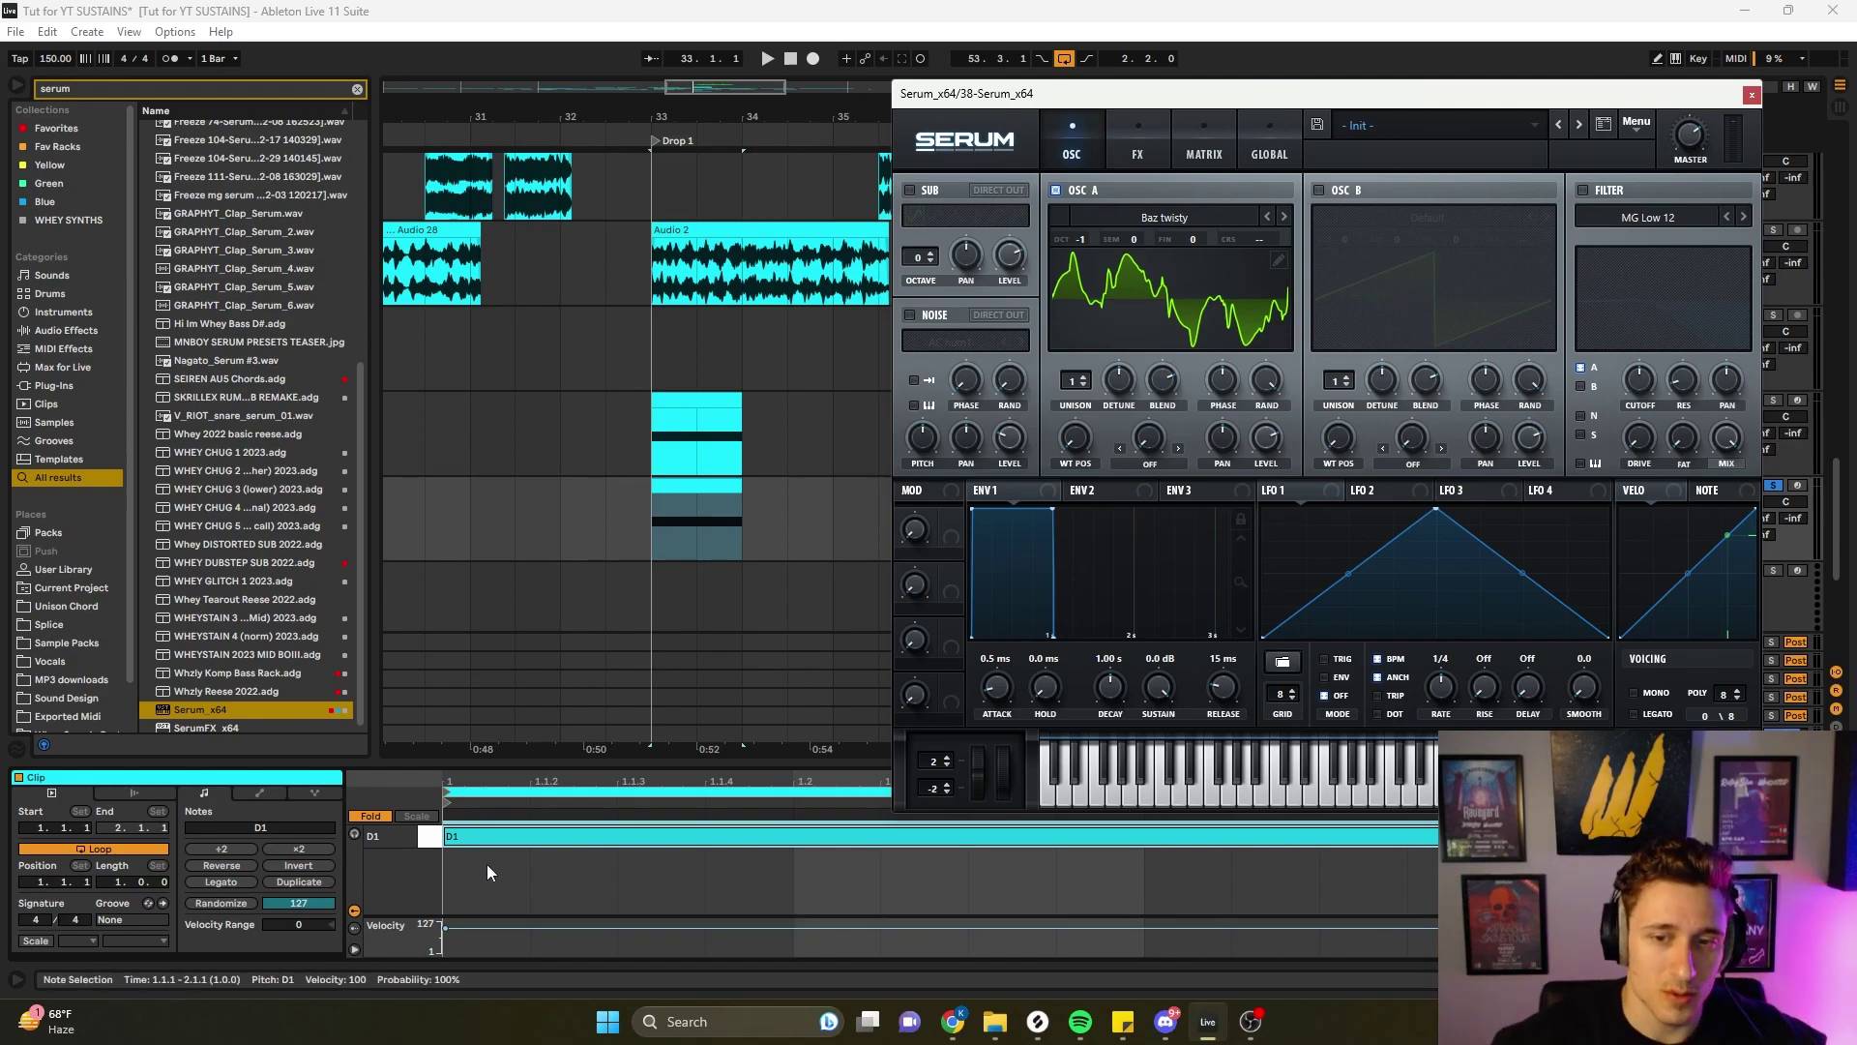
left_click_drag(1215, 113, 542, 108)
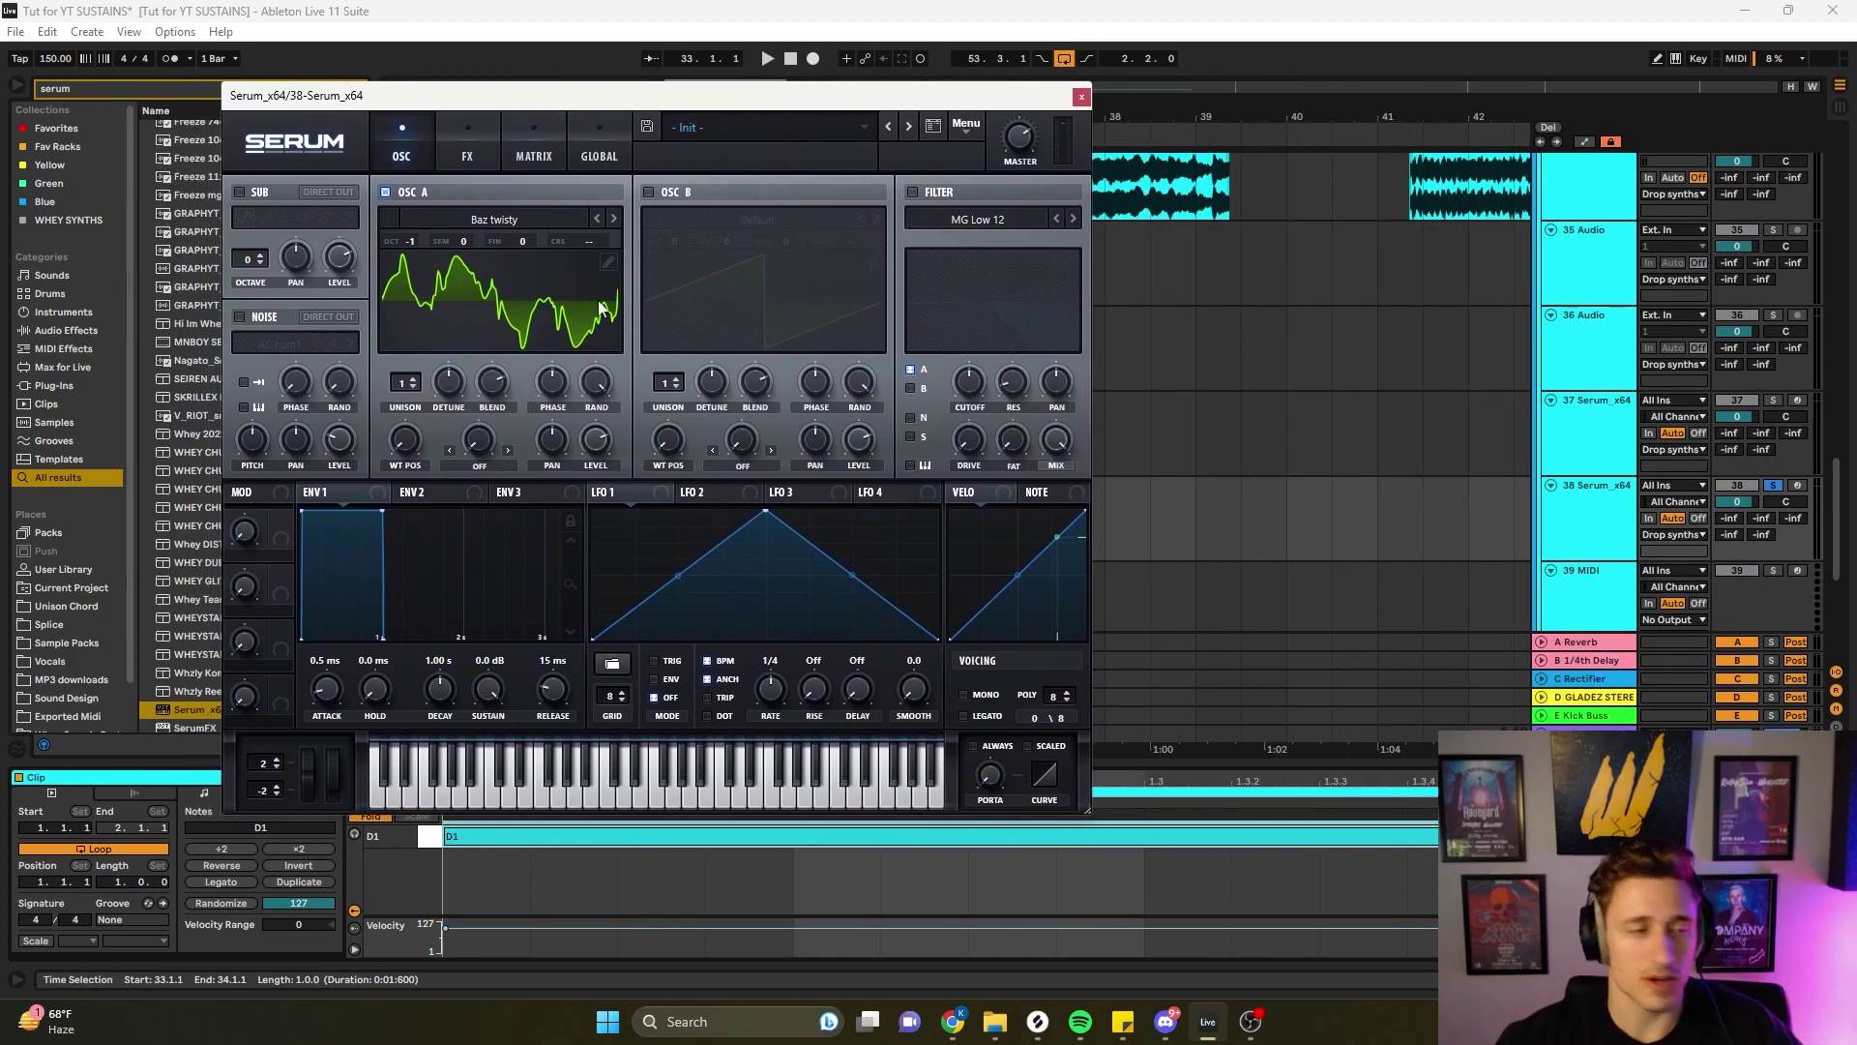
left_click_drag(636, 102, 736, 95)
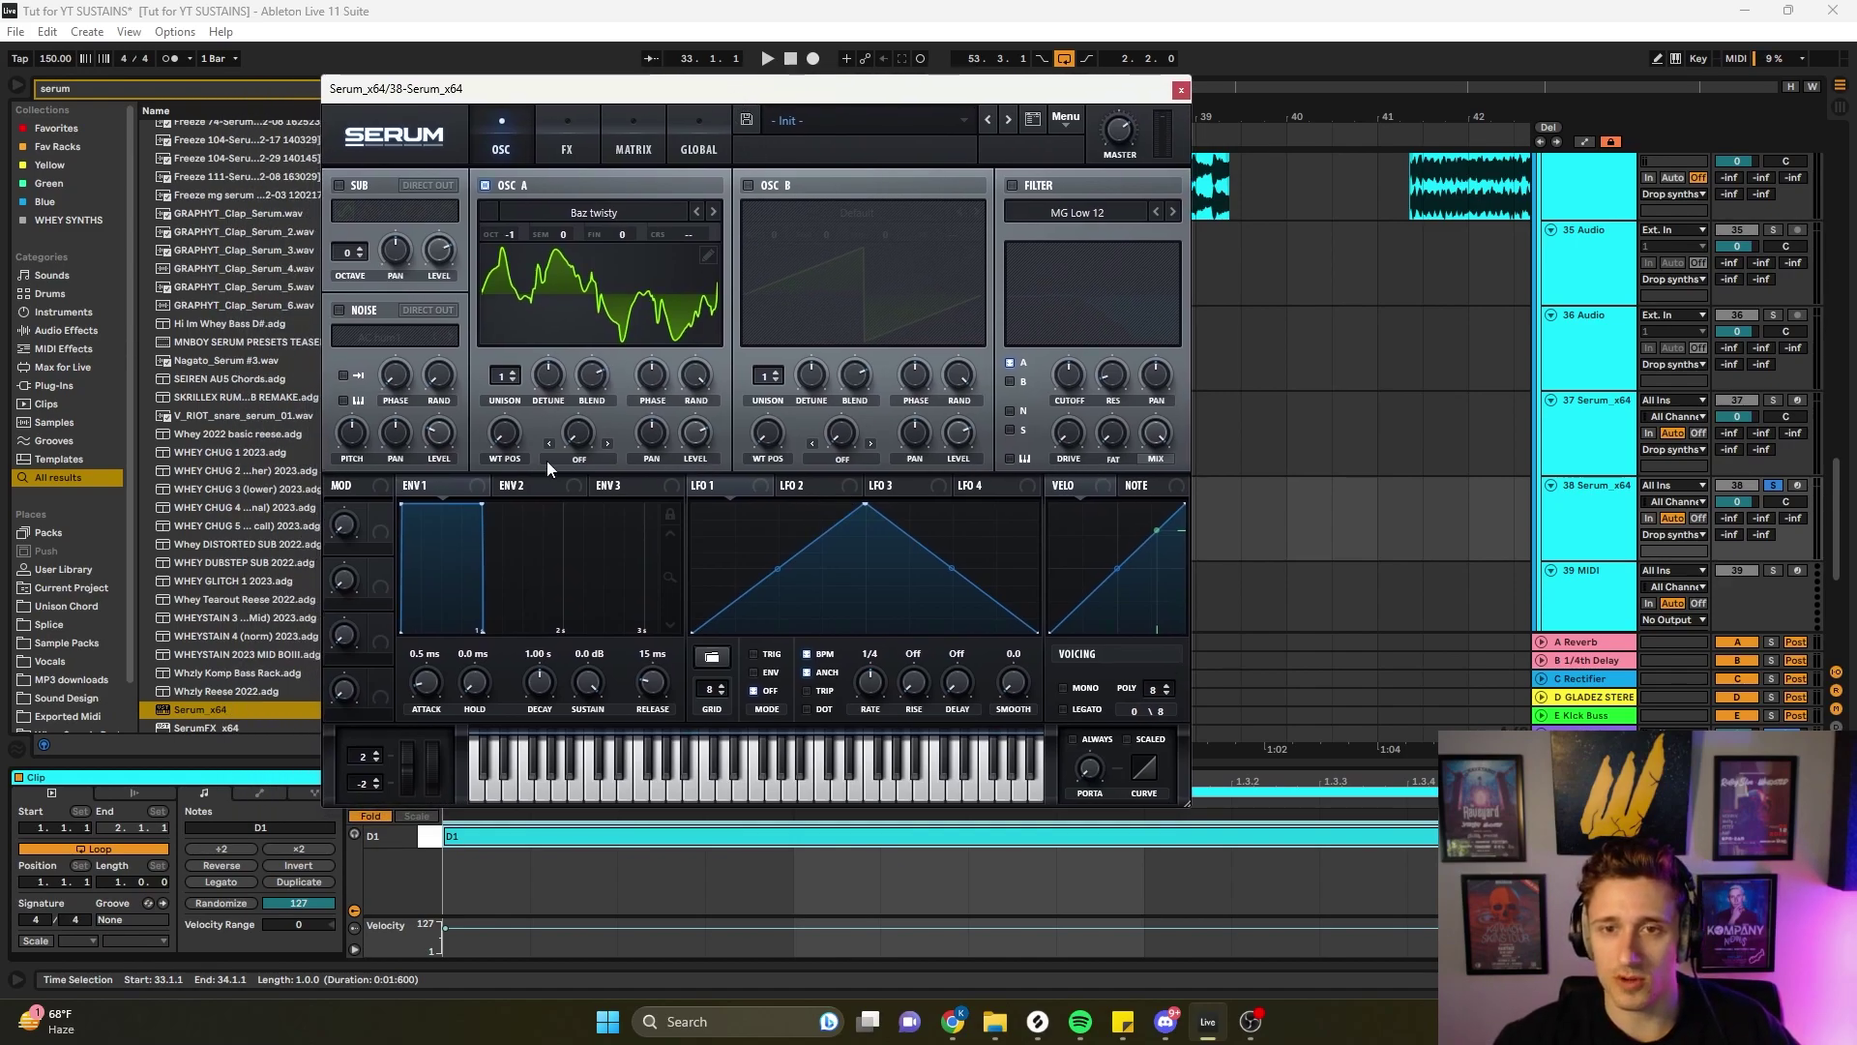
- Adjust oscillator A's wavetable position while playing the clip to find a smoother waveform
key("space")
left_click_drag(518, 429, 643, 451)
key("space")
key("space")
- Enable the sub oscillator with a triangle wave, octave -1 and direct output
left_click(347, 255)
left_click(385, 210)
key("space")
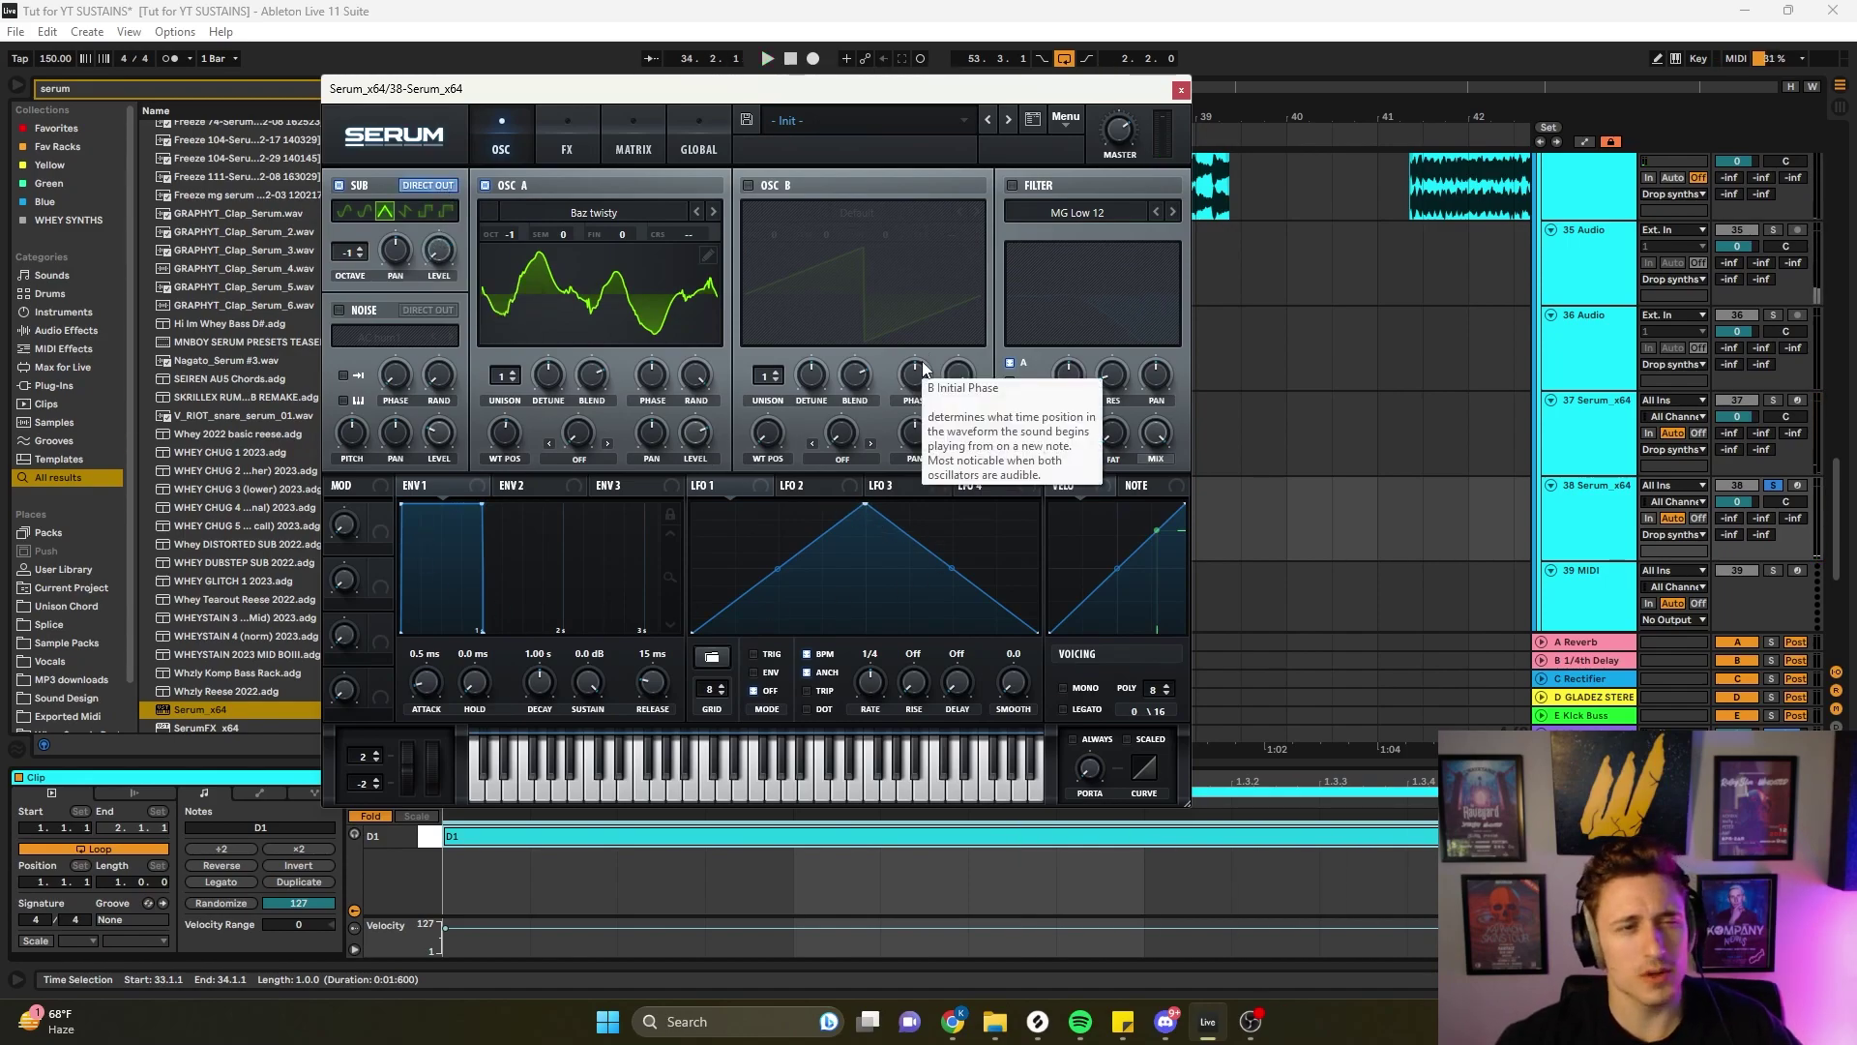
- Reshape LFO 1 into two rounded humps with an early first peak, and set its rate to 1/2
left_click_drag(865, 507, 747, 495)
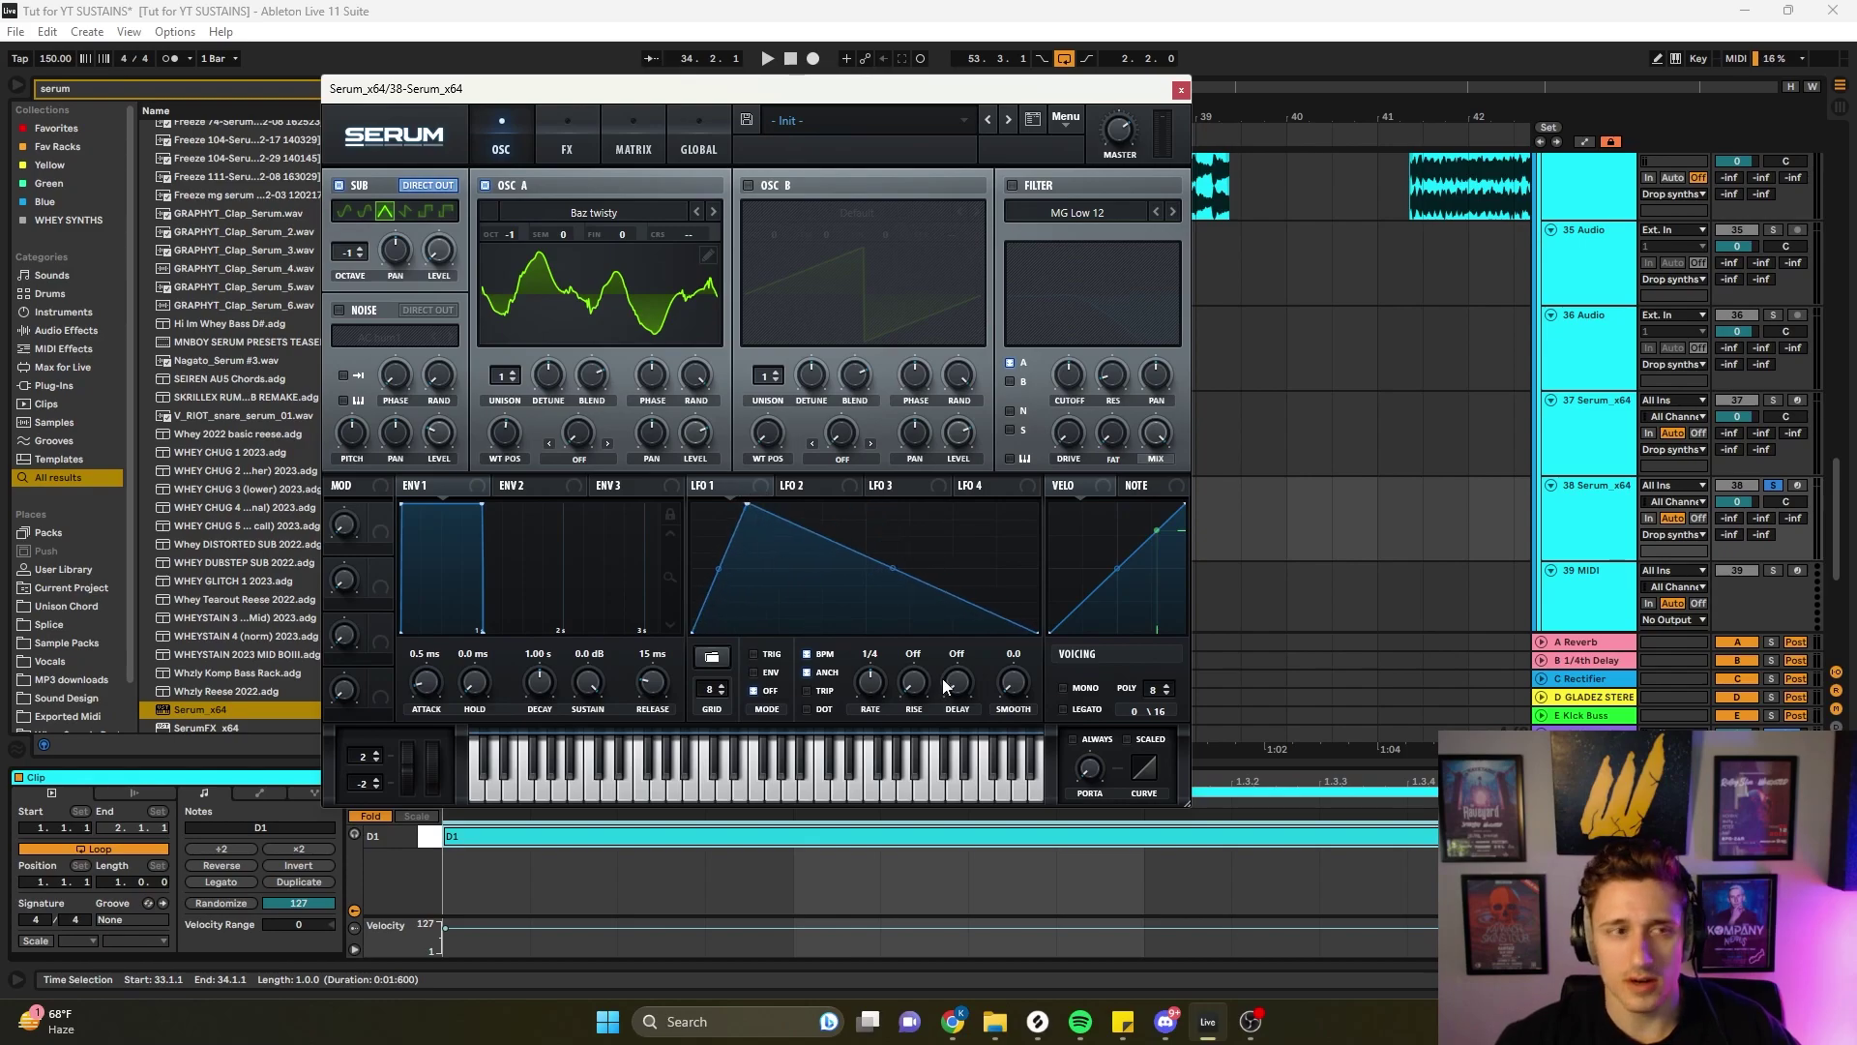
double_click(855, 633)
left_click_drag(855, 634, 873, 654)
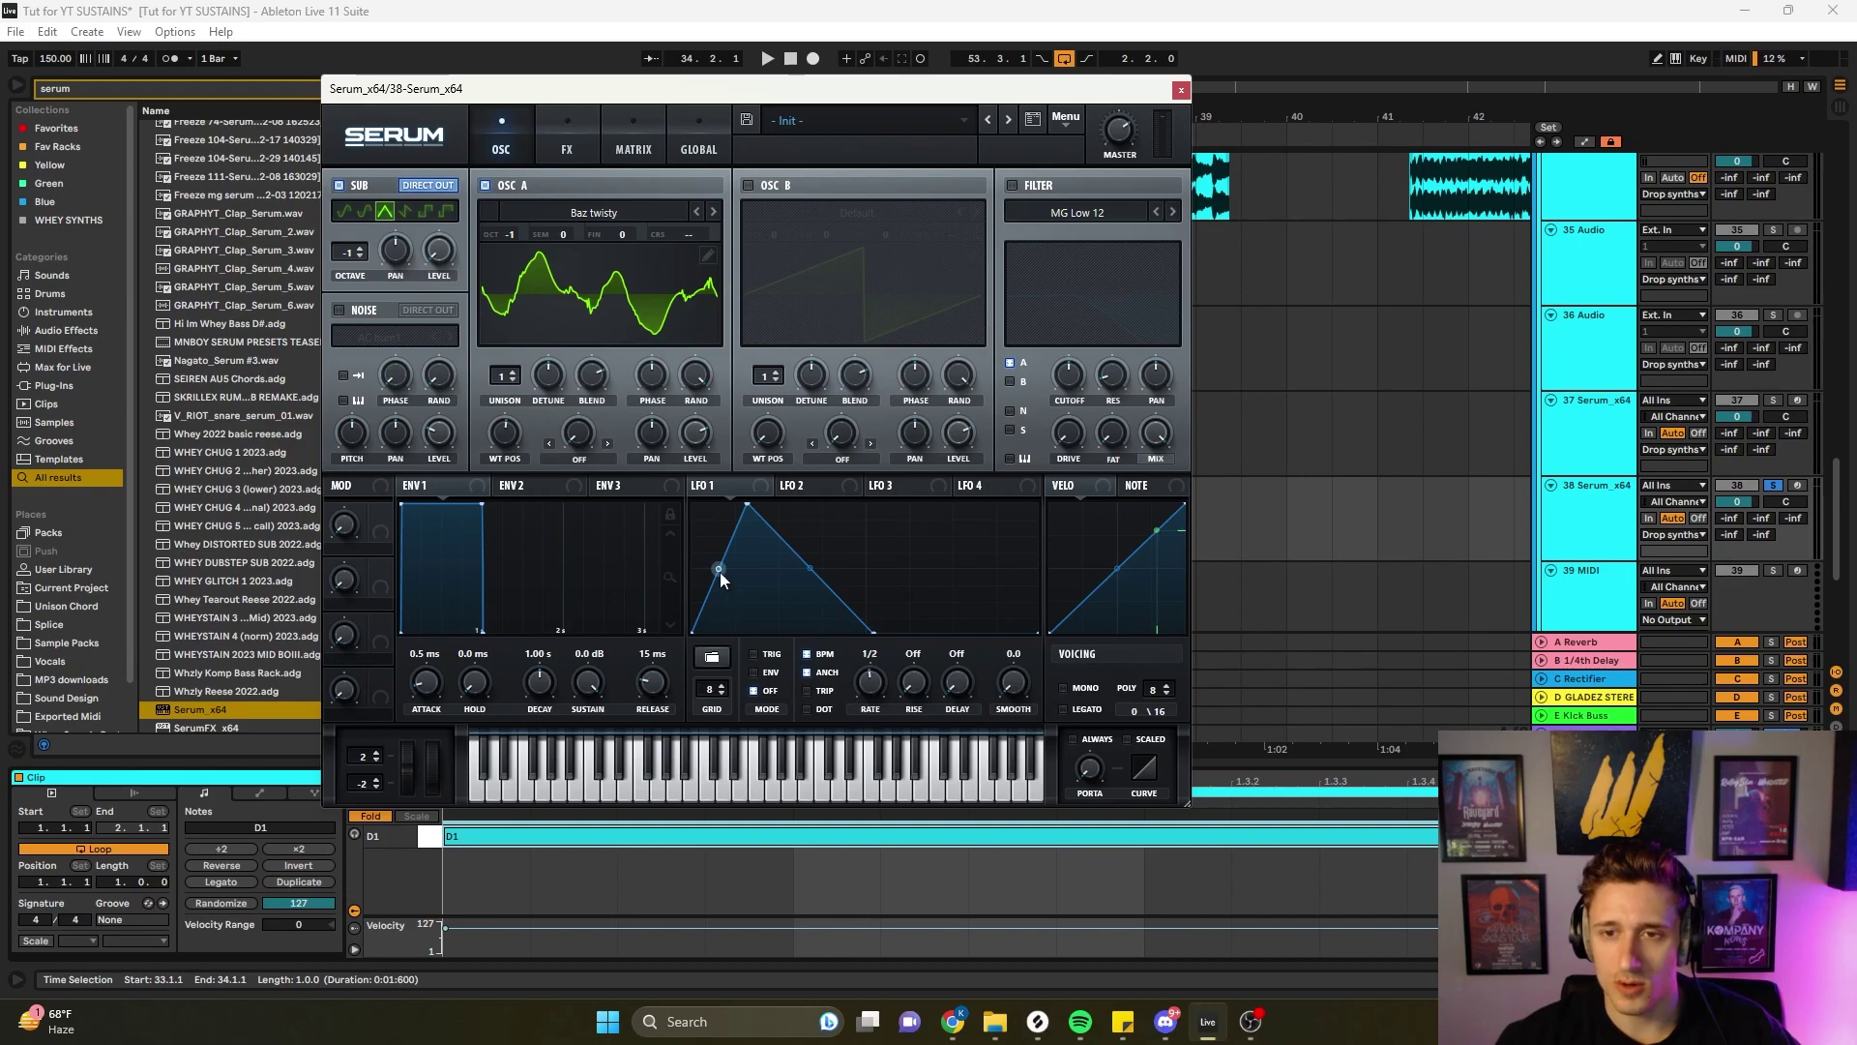
double_click(921, 572)
left_click_drag(921, 573, 956, 509)
left_click_drag(996, 573, 903, 549)
- Assign LFO 1 to the oscillator A and sub levels, rounding its first fall and moving the second hump earlier
key("space")
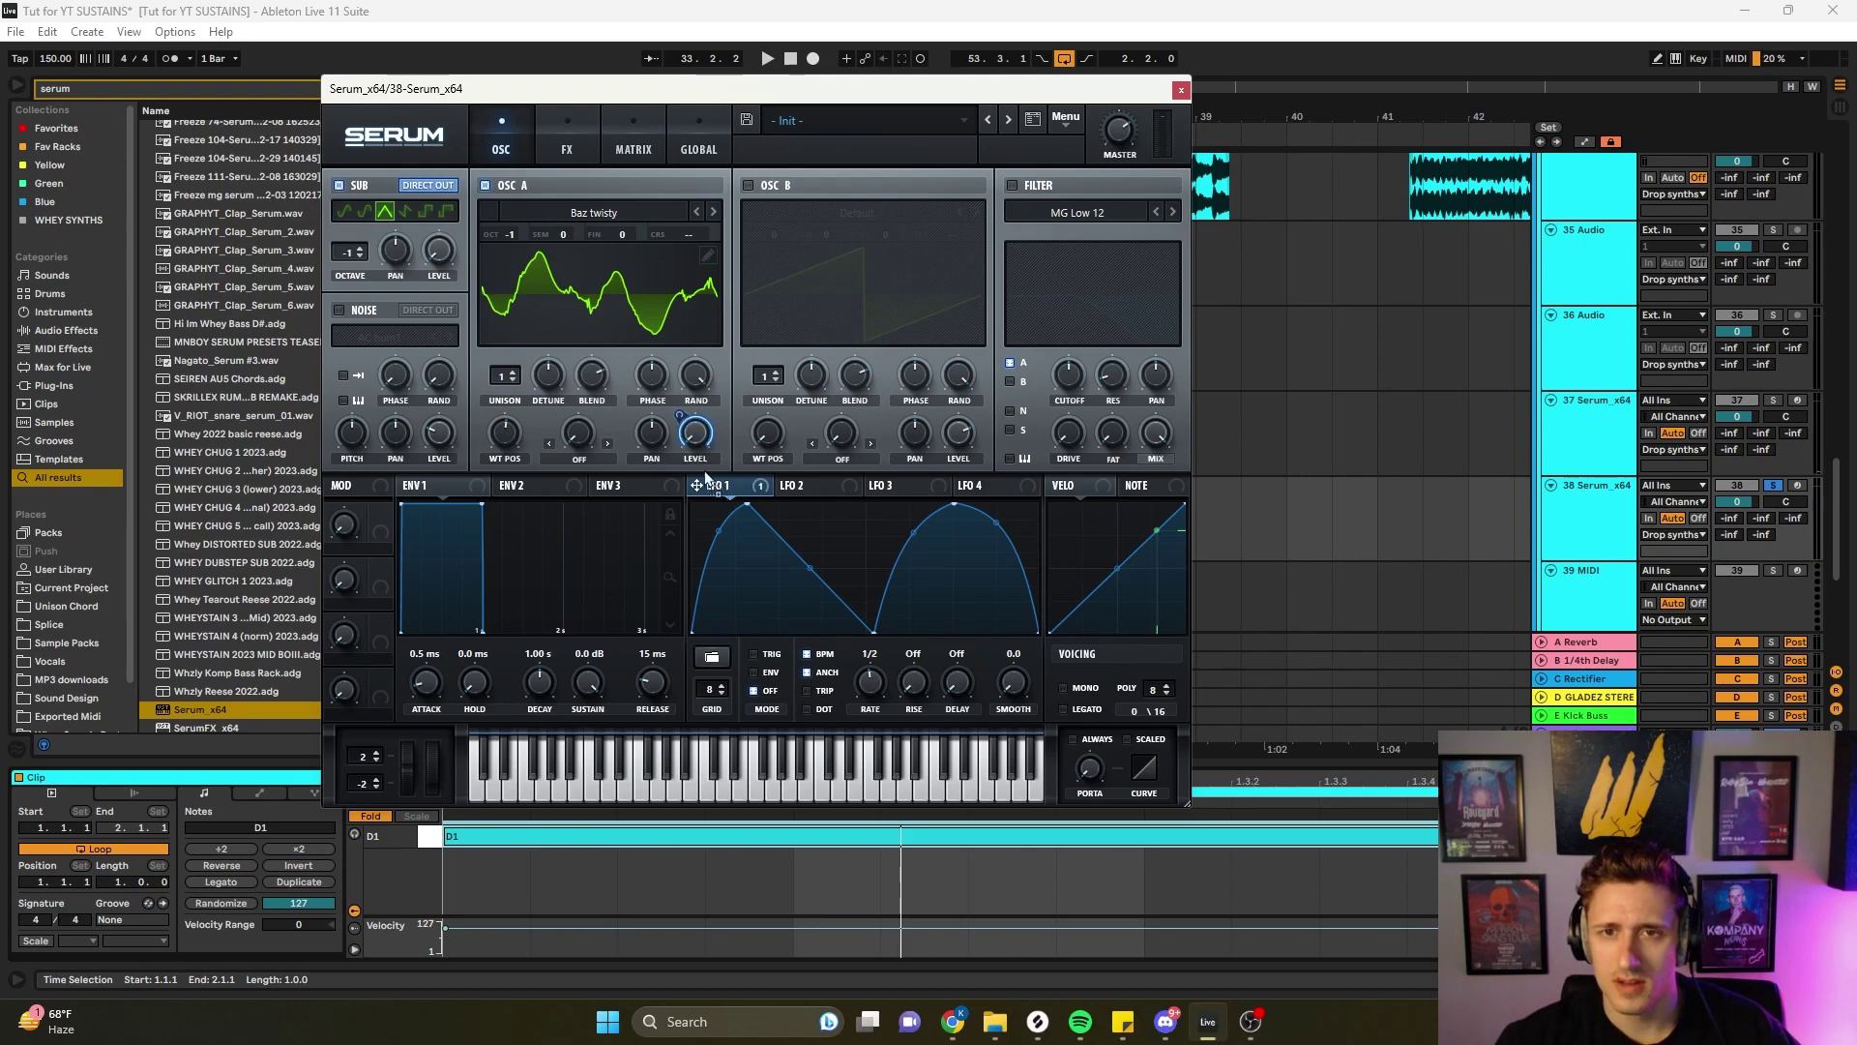
left_click_drag(450, 259, 445, 256)
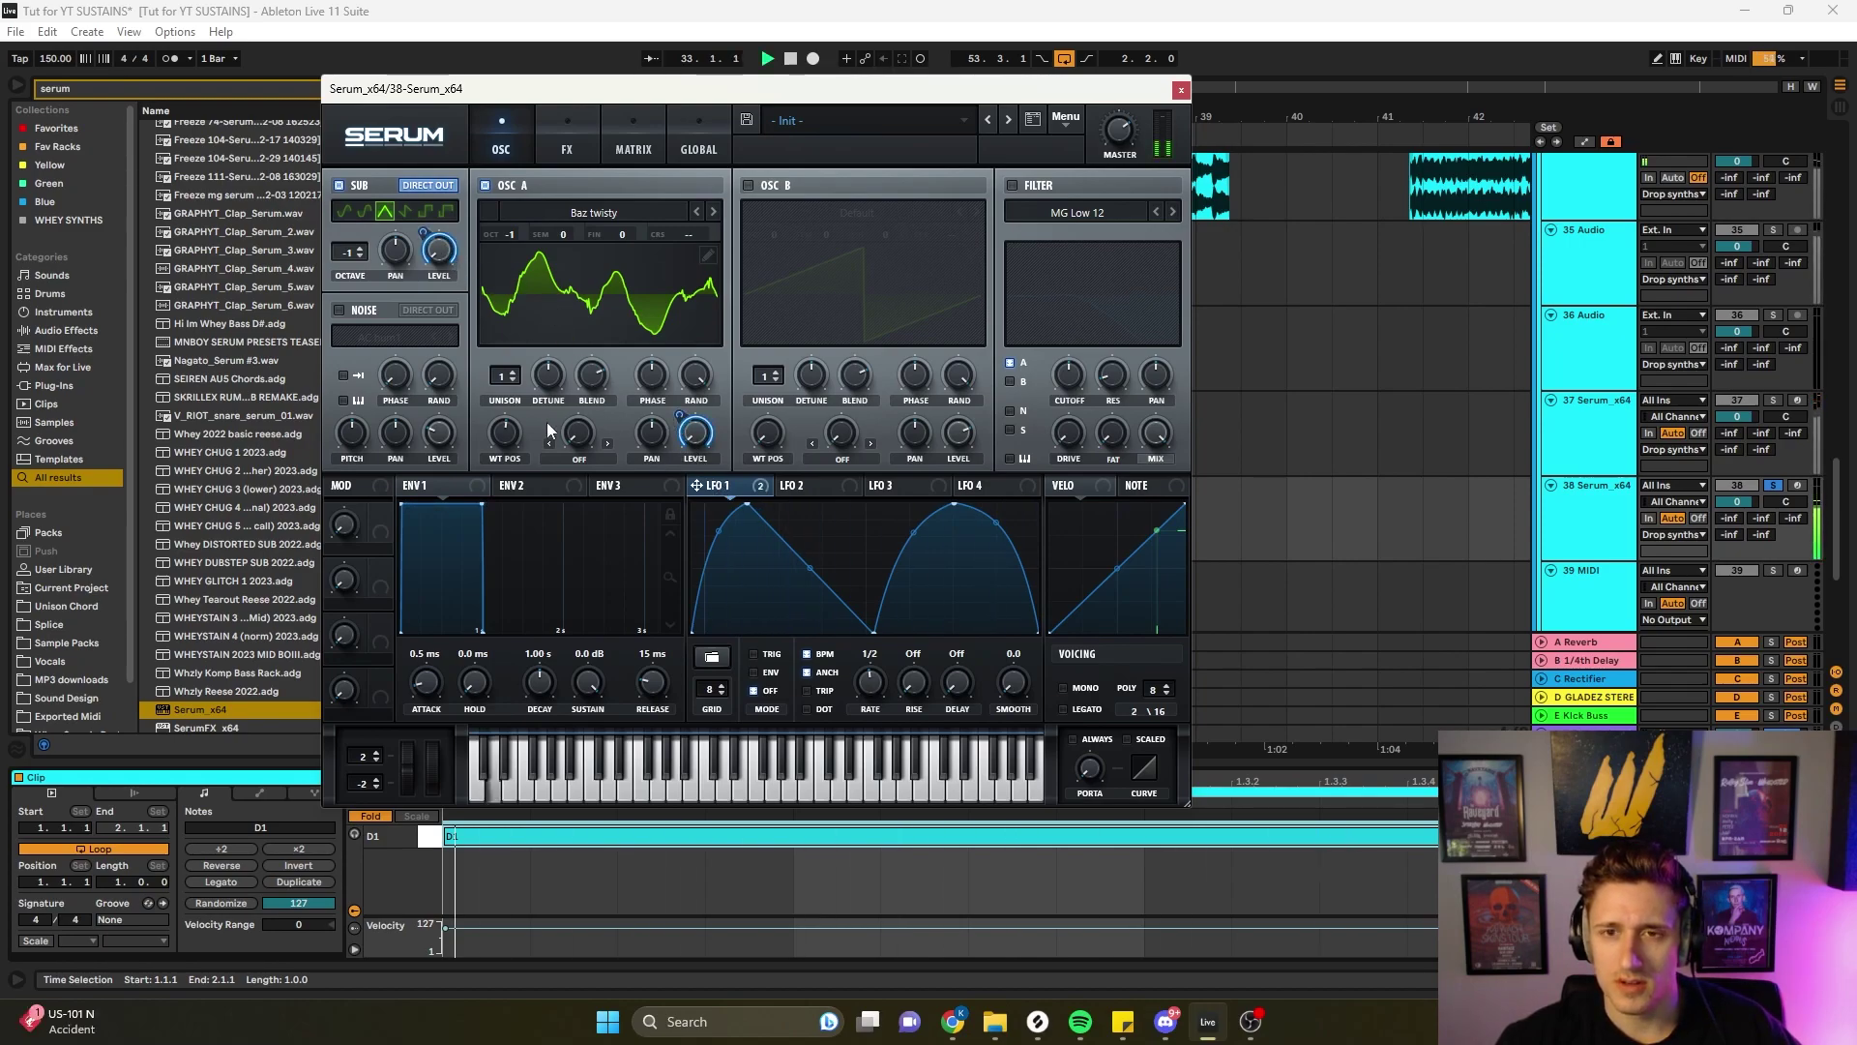
mouse_move(809, 570)
left_mouse_down()
mouse_move(819, 535)
mouse_move(800, 563)
left_mouse_up()
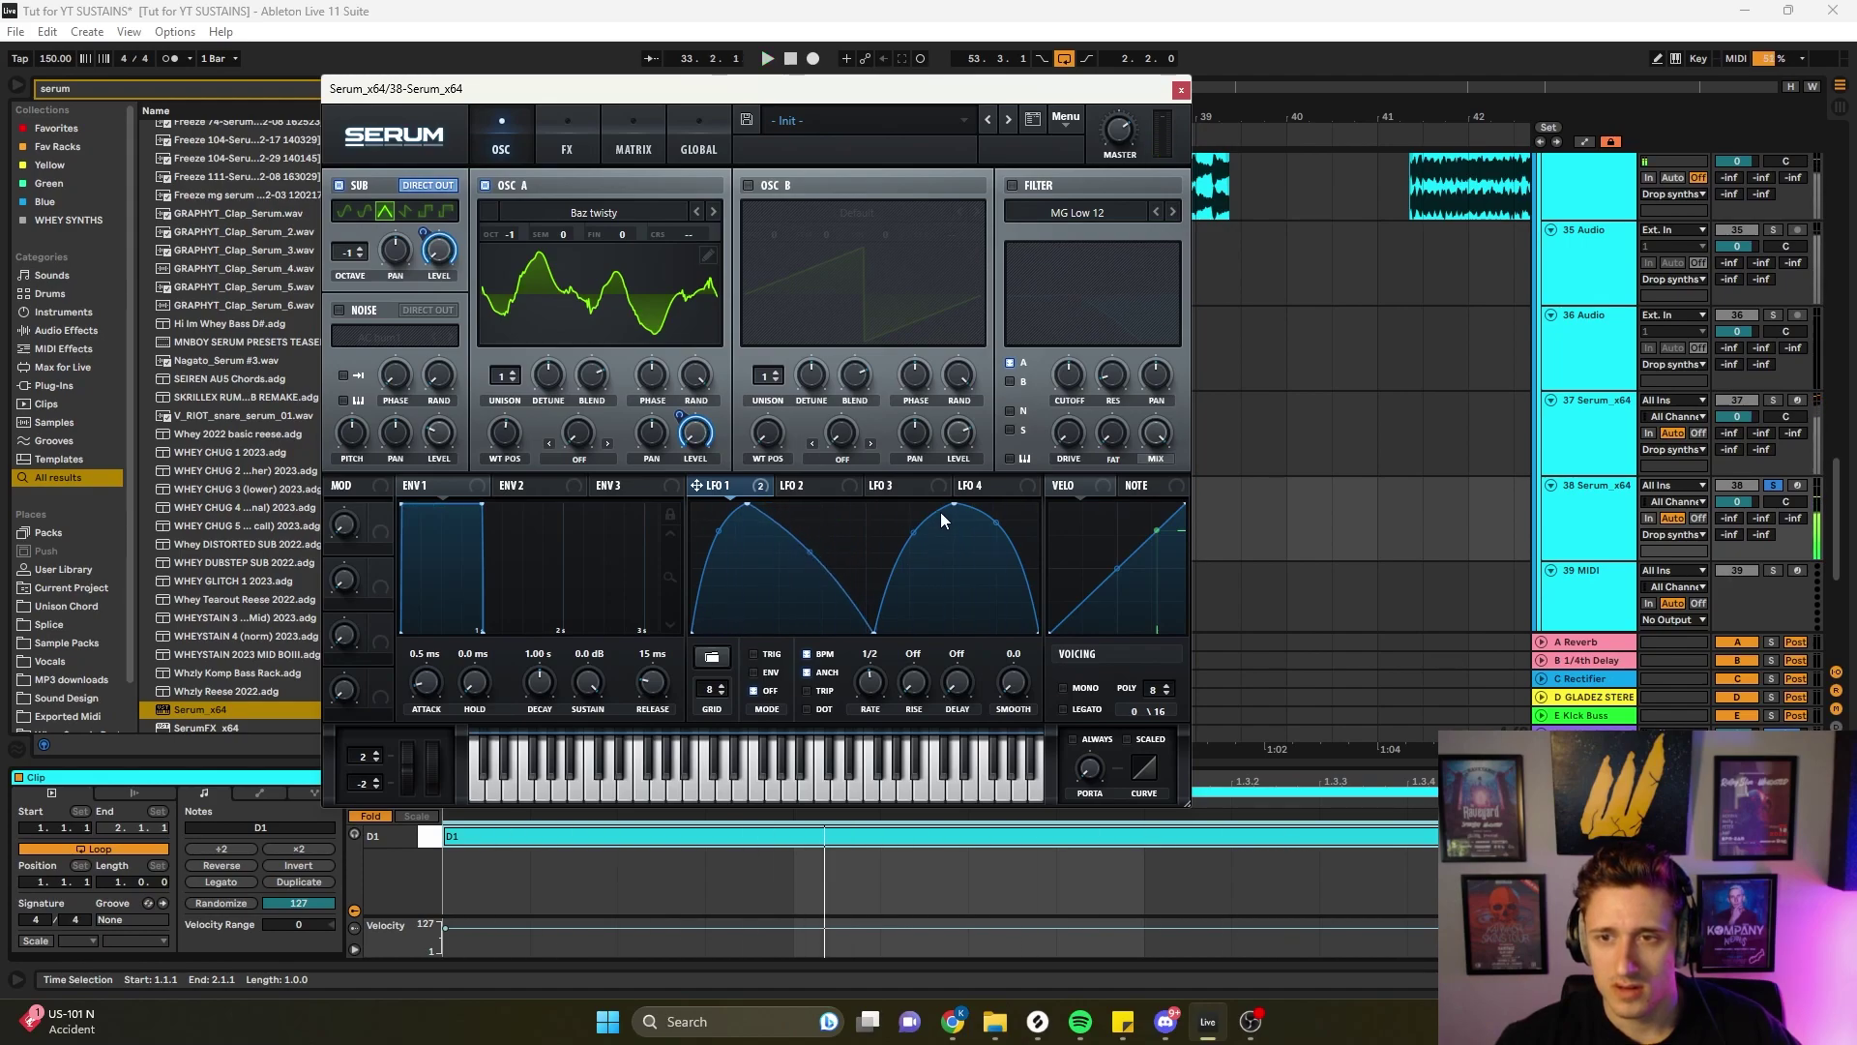
left_click_drag(954, 509, 912, 502)
left_click_drag(874, 634, 841, 633)
key("space")
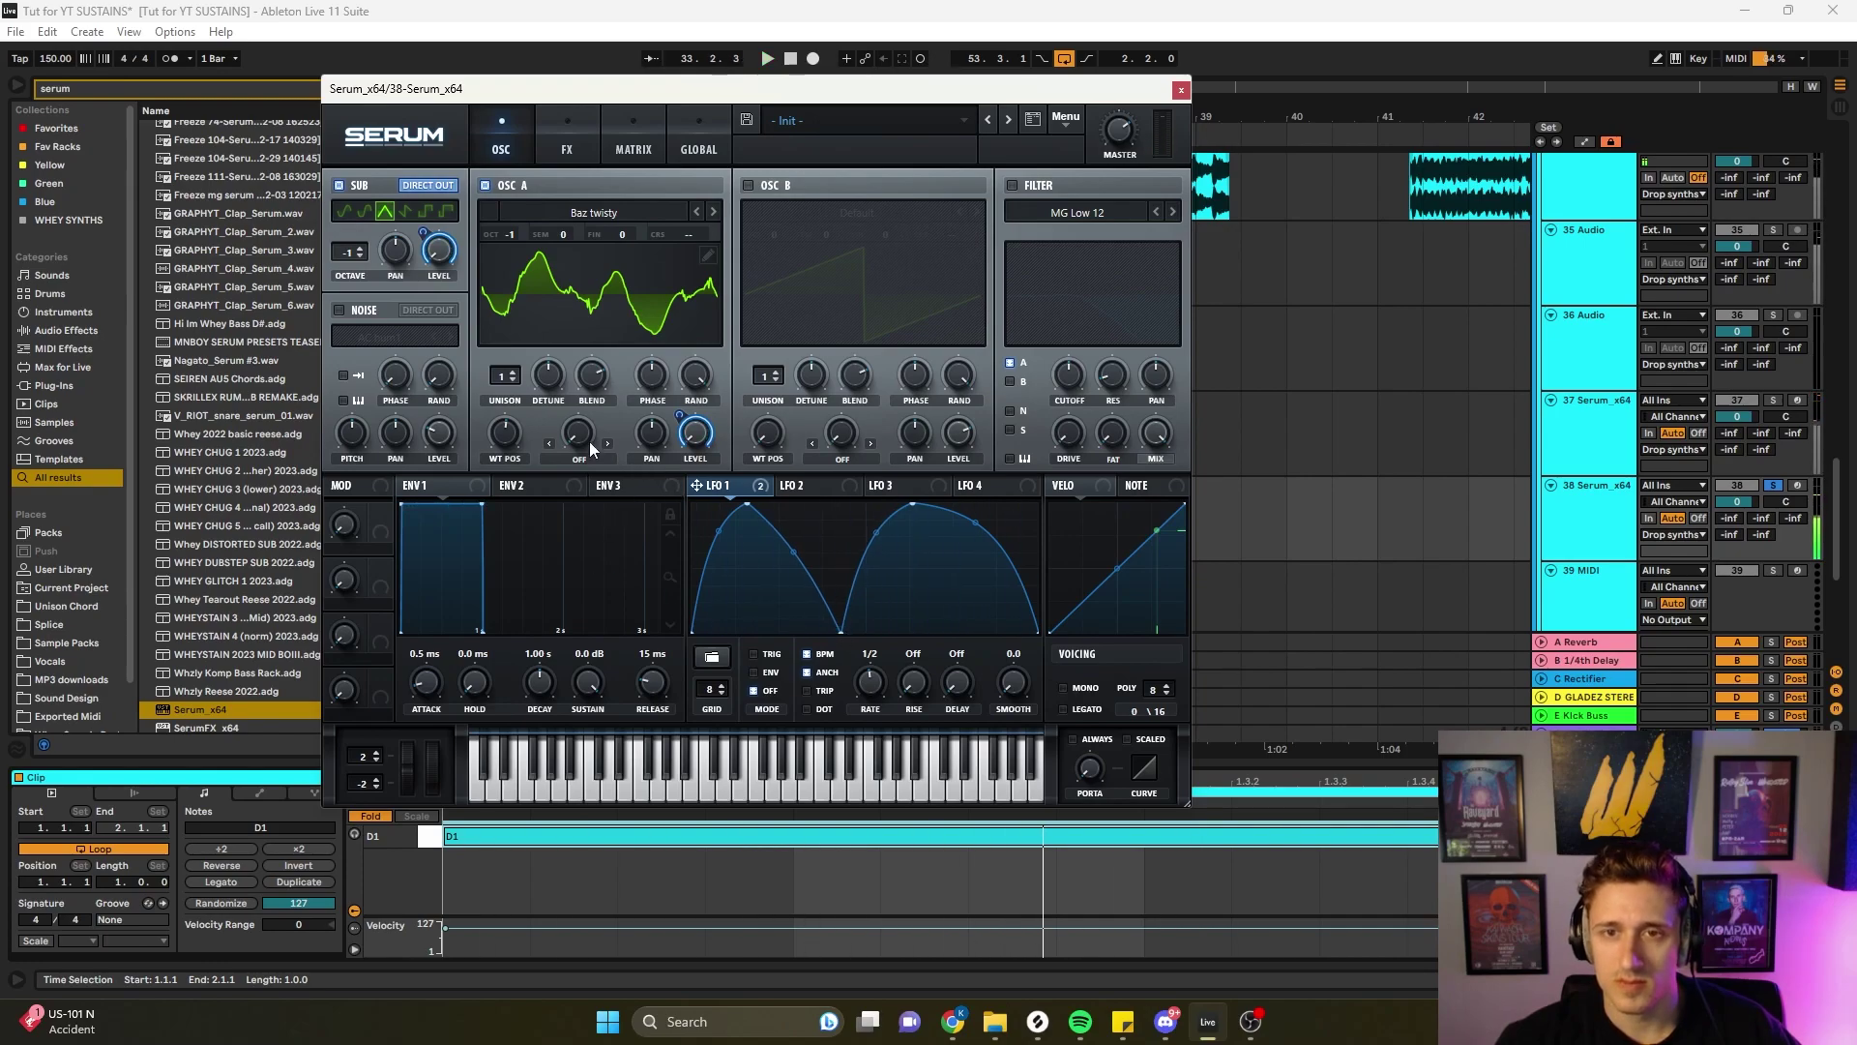
- Round LFO 2's rising curve and assign it to oscillator A's wavetable position, checking the movement in playback
left_click(793, 485)
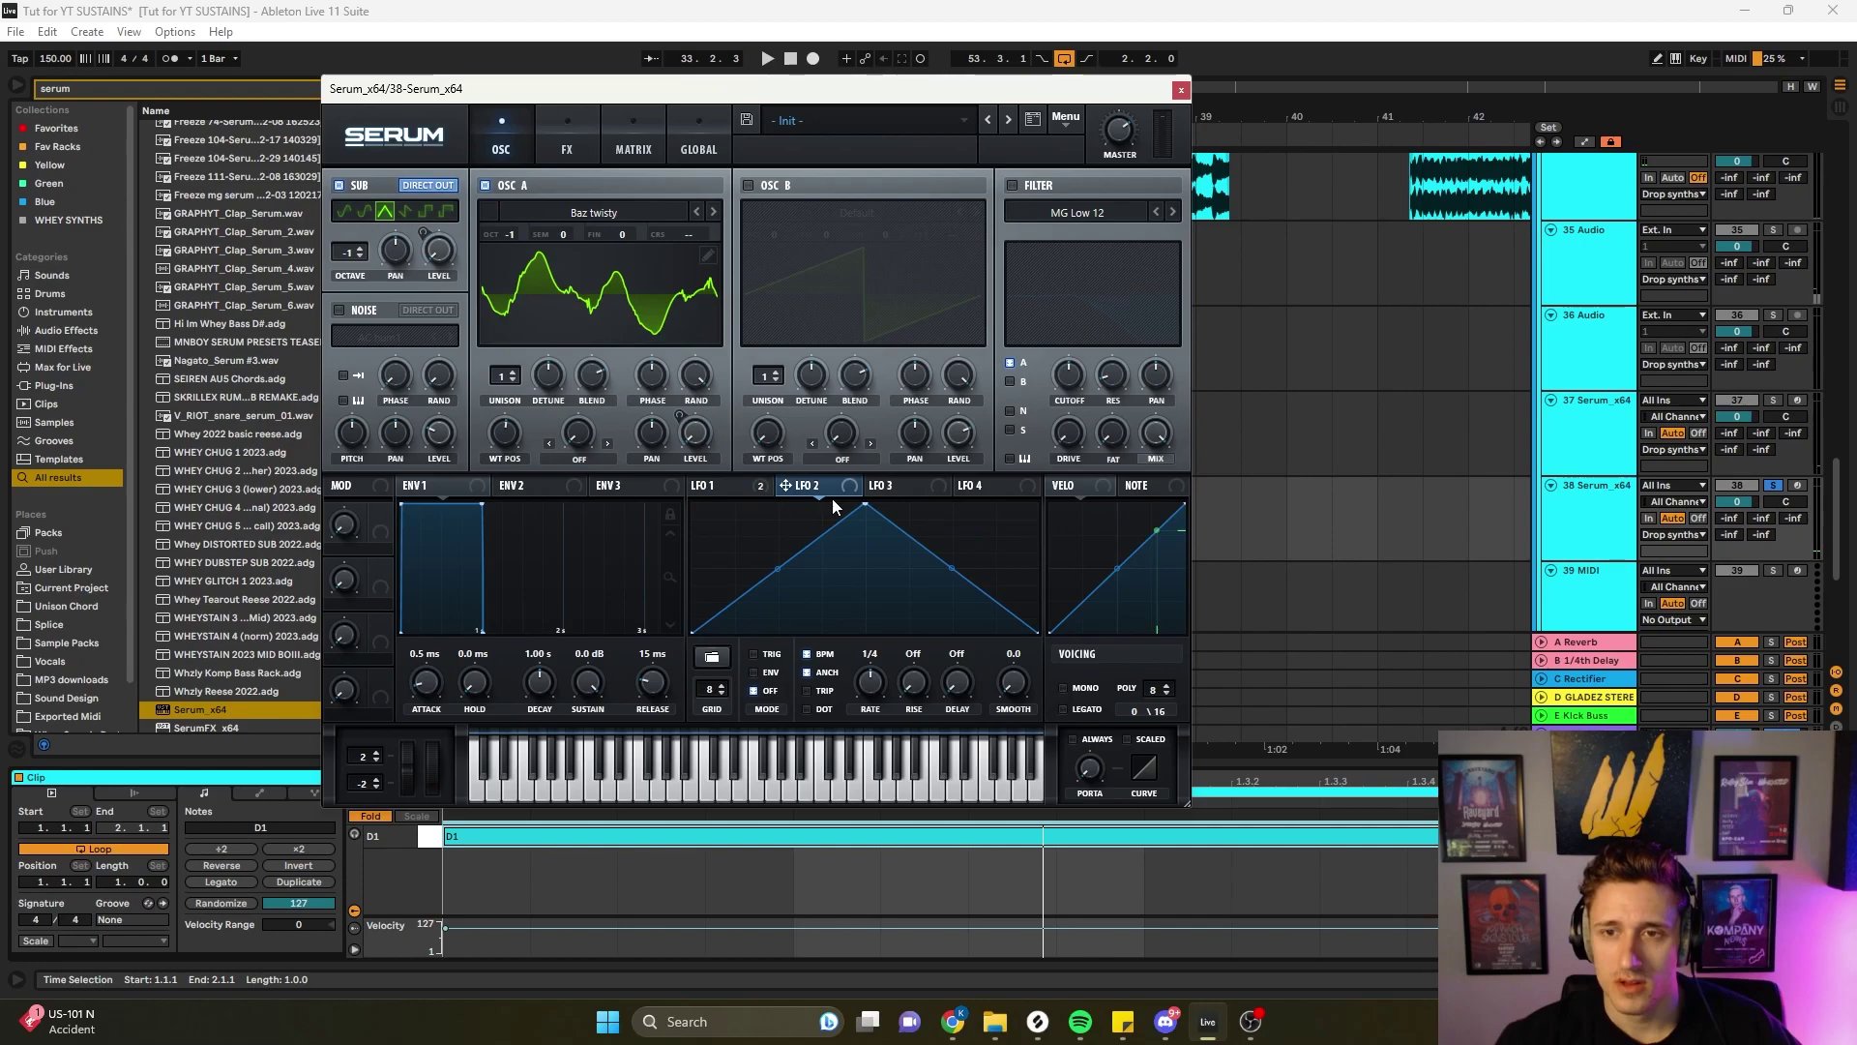
left_click(715, 486)
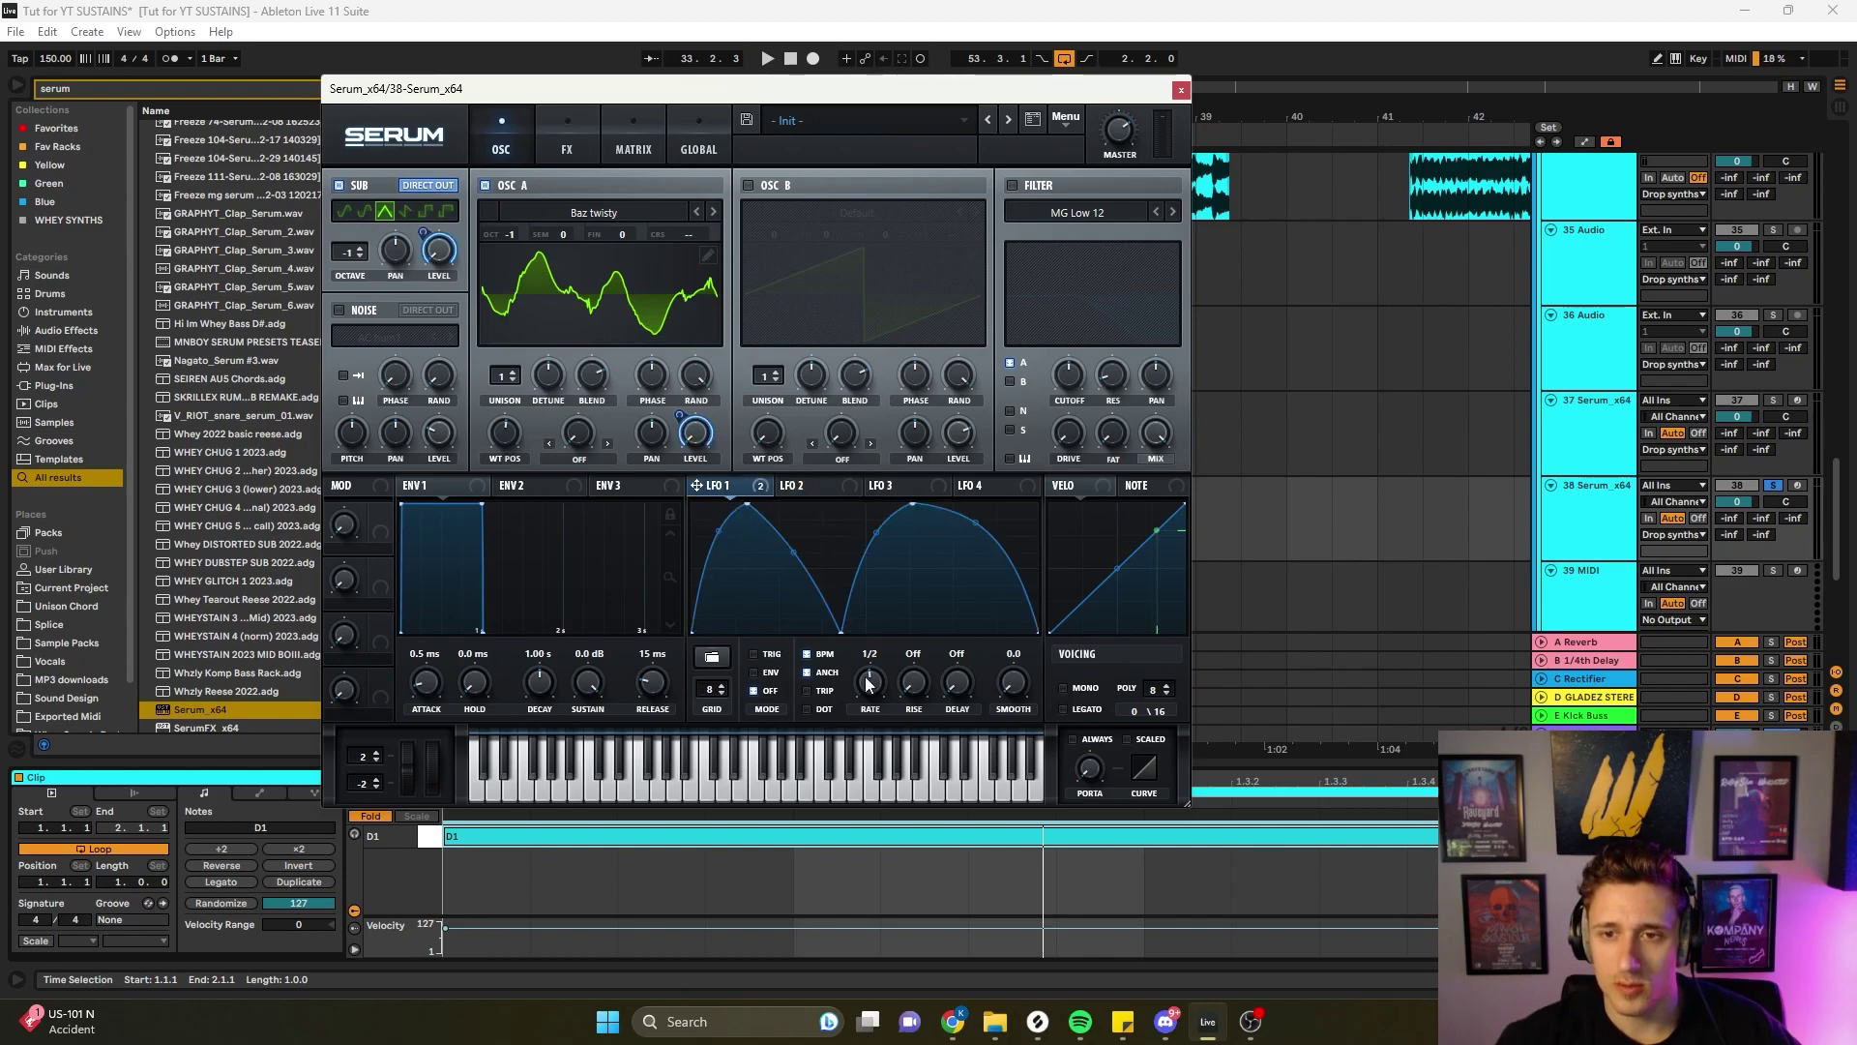
left_click(820, 488)
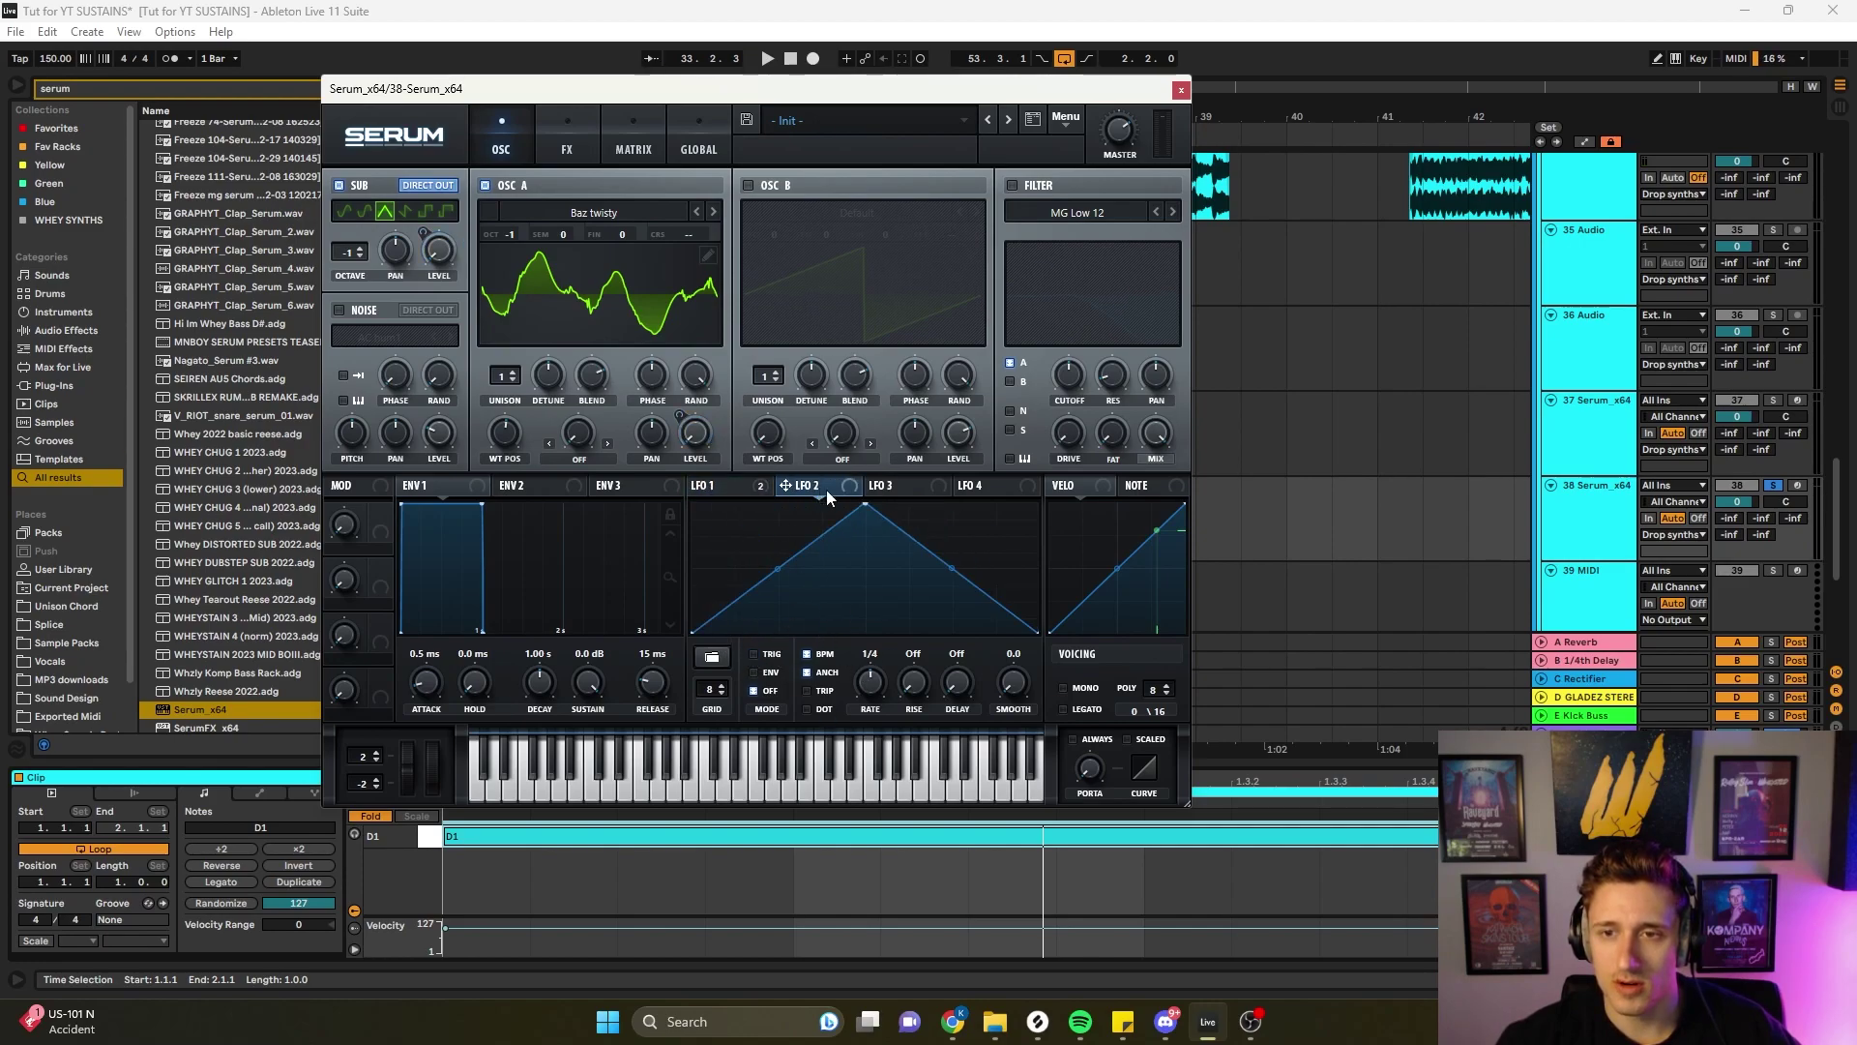
left_click_drag(777, 571, 755, 536)
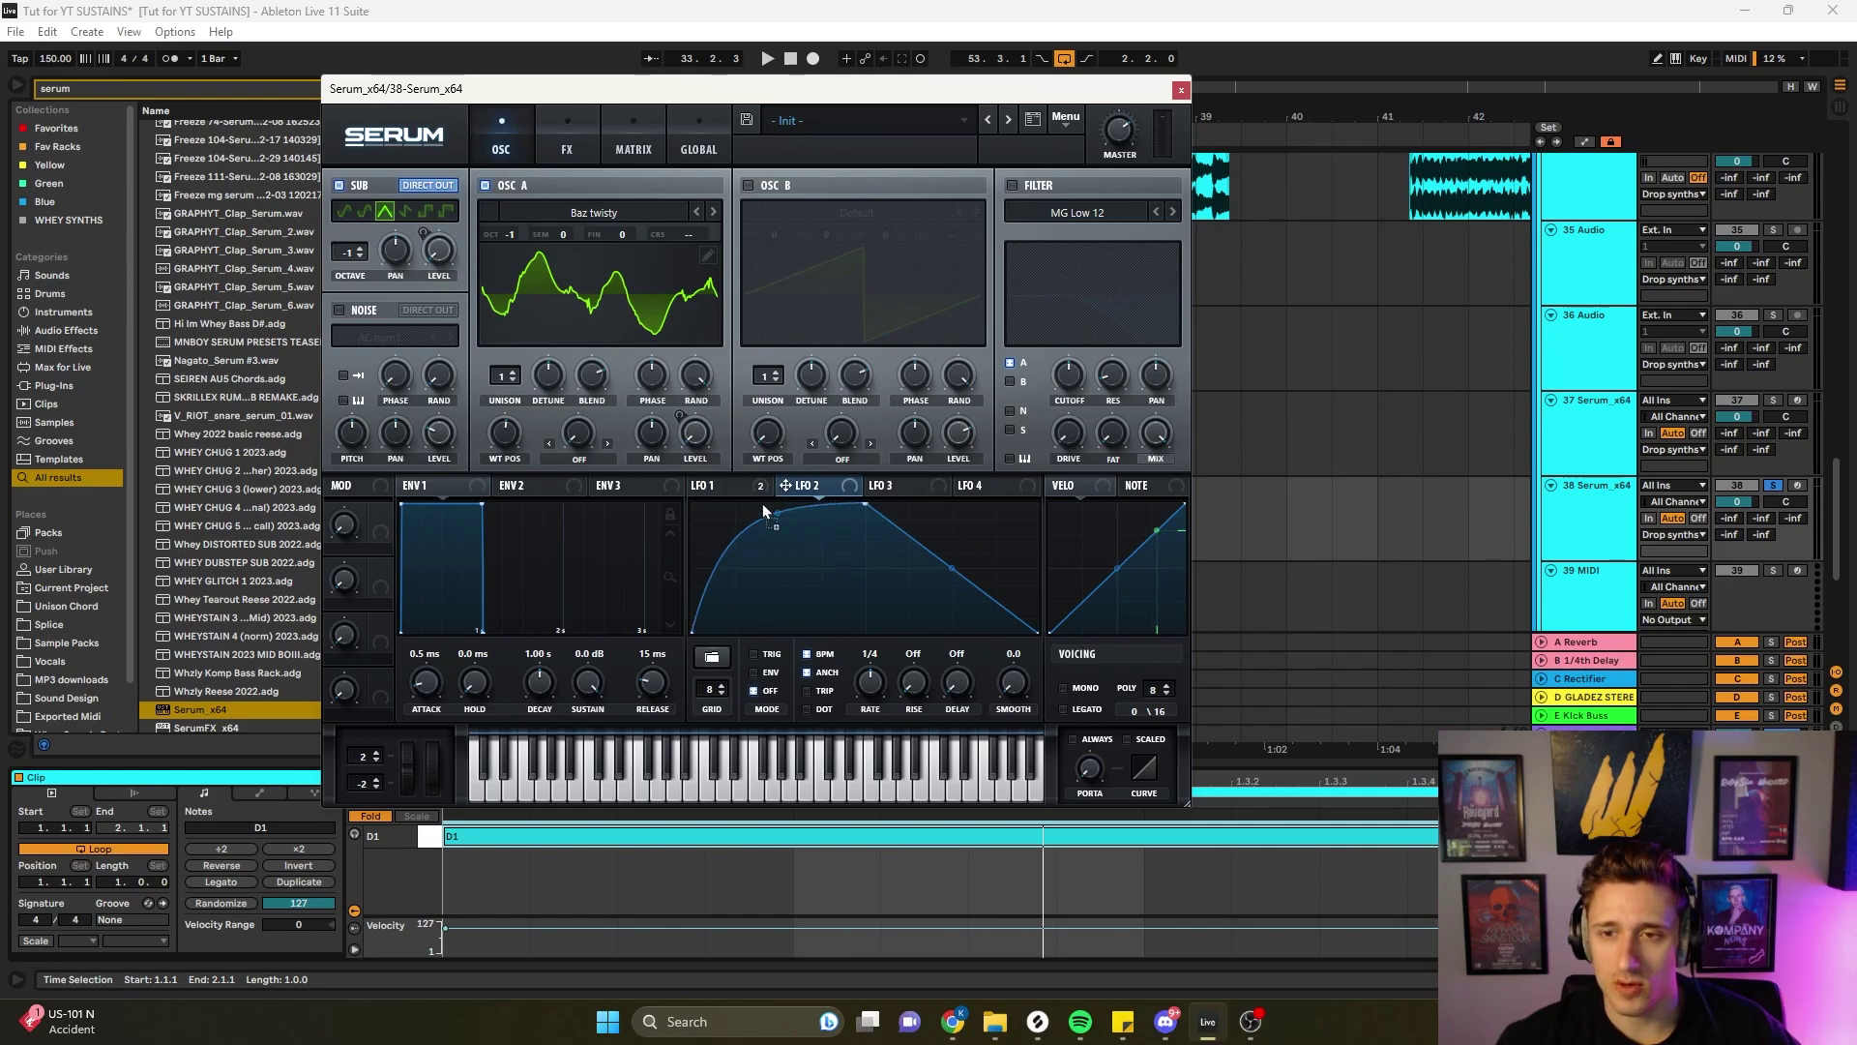
left_click_drag(495, 418, 527, 484)
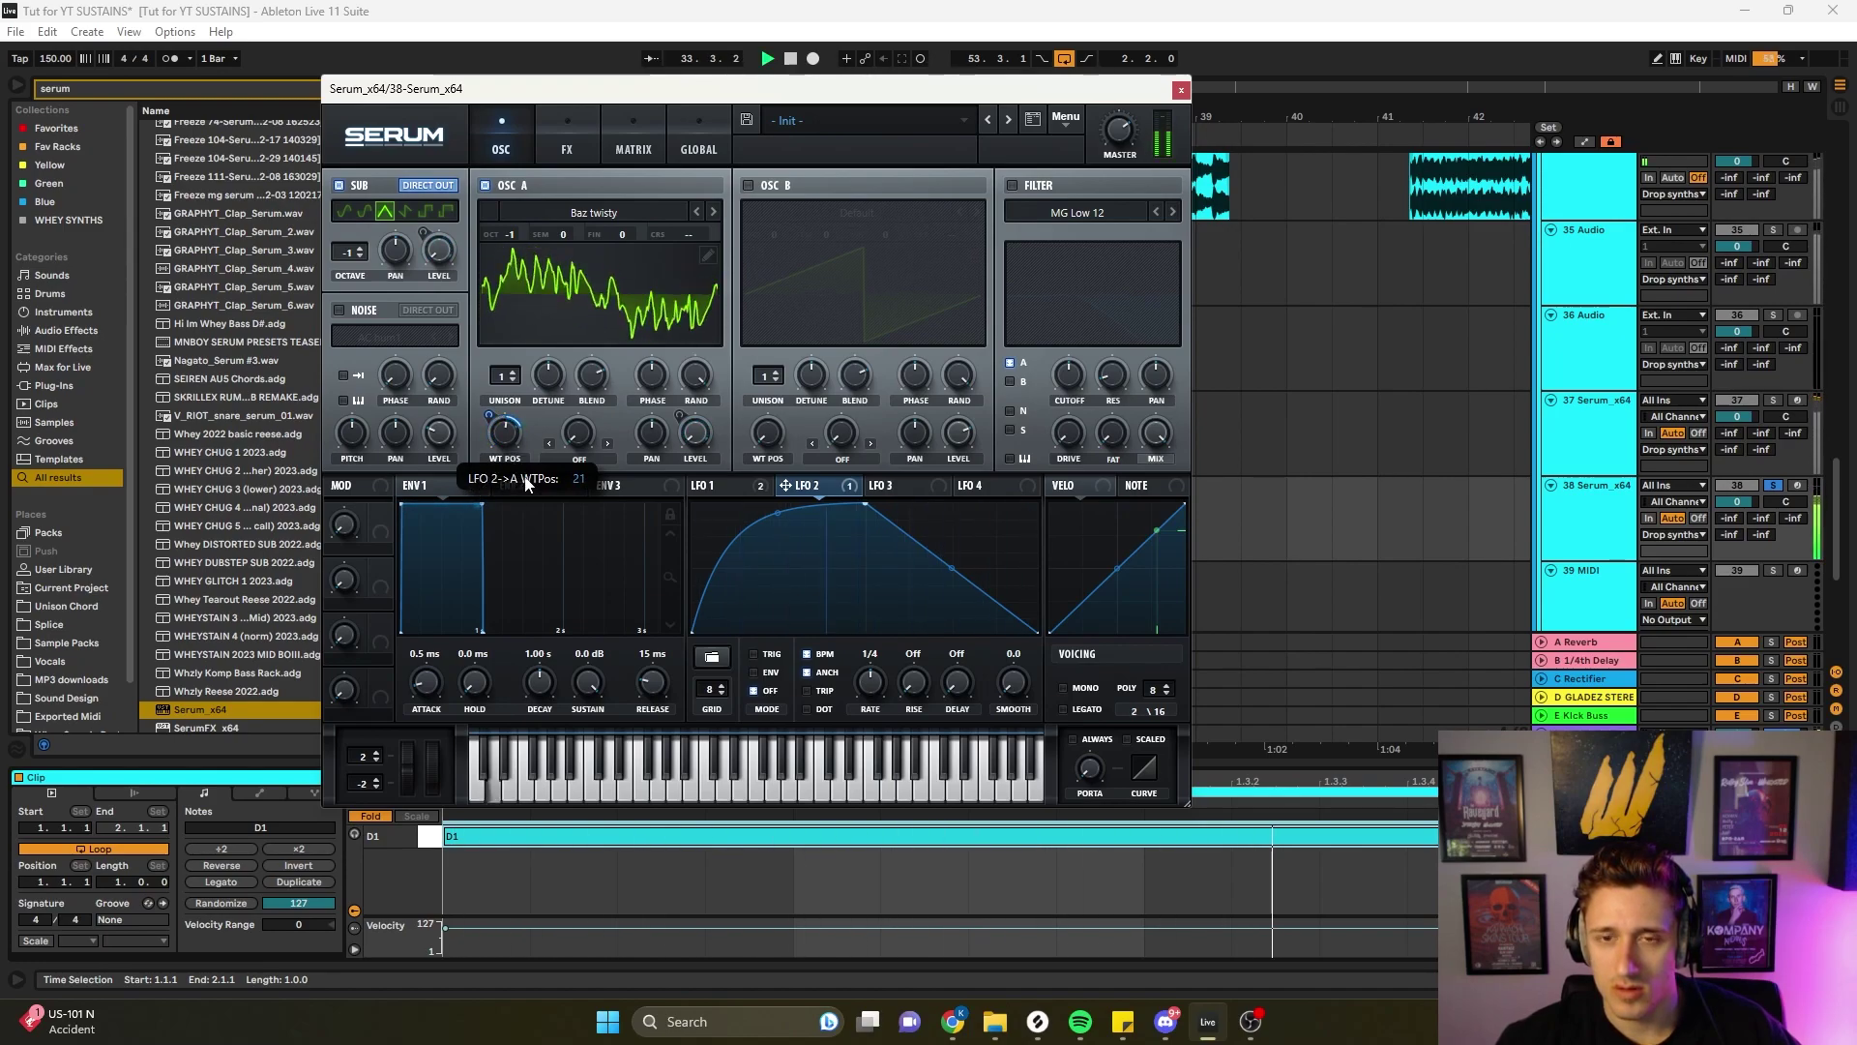
key("space")
- Stretch LFO 2 into a single curved rise across the full cycle and set its rate to 1/2
left_click_drag(861, 505, 784, 504)
left_click_drag(829, 519, 1157, 506)
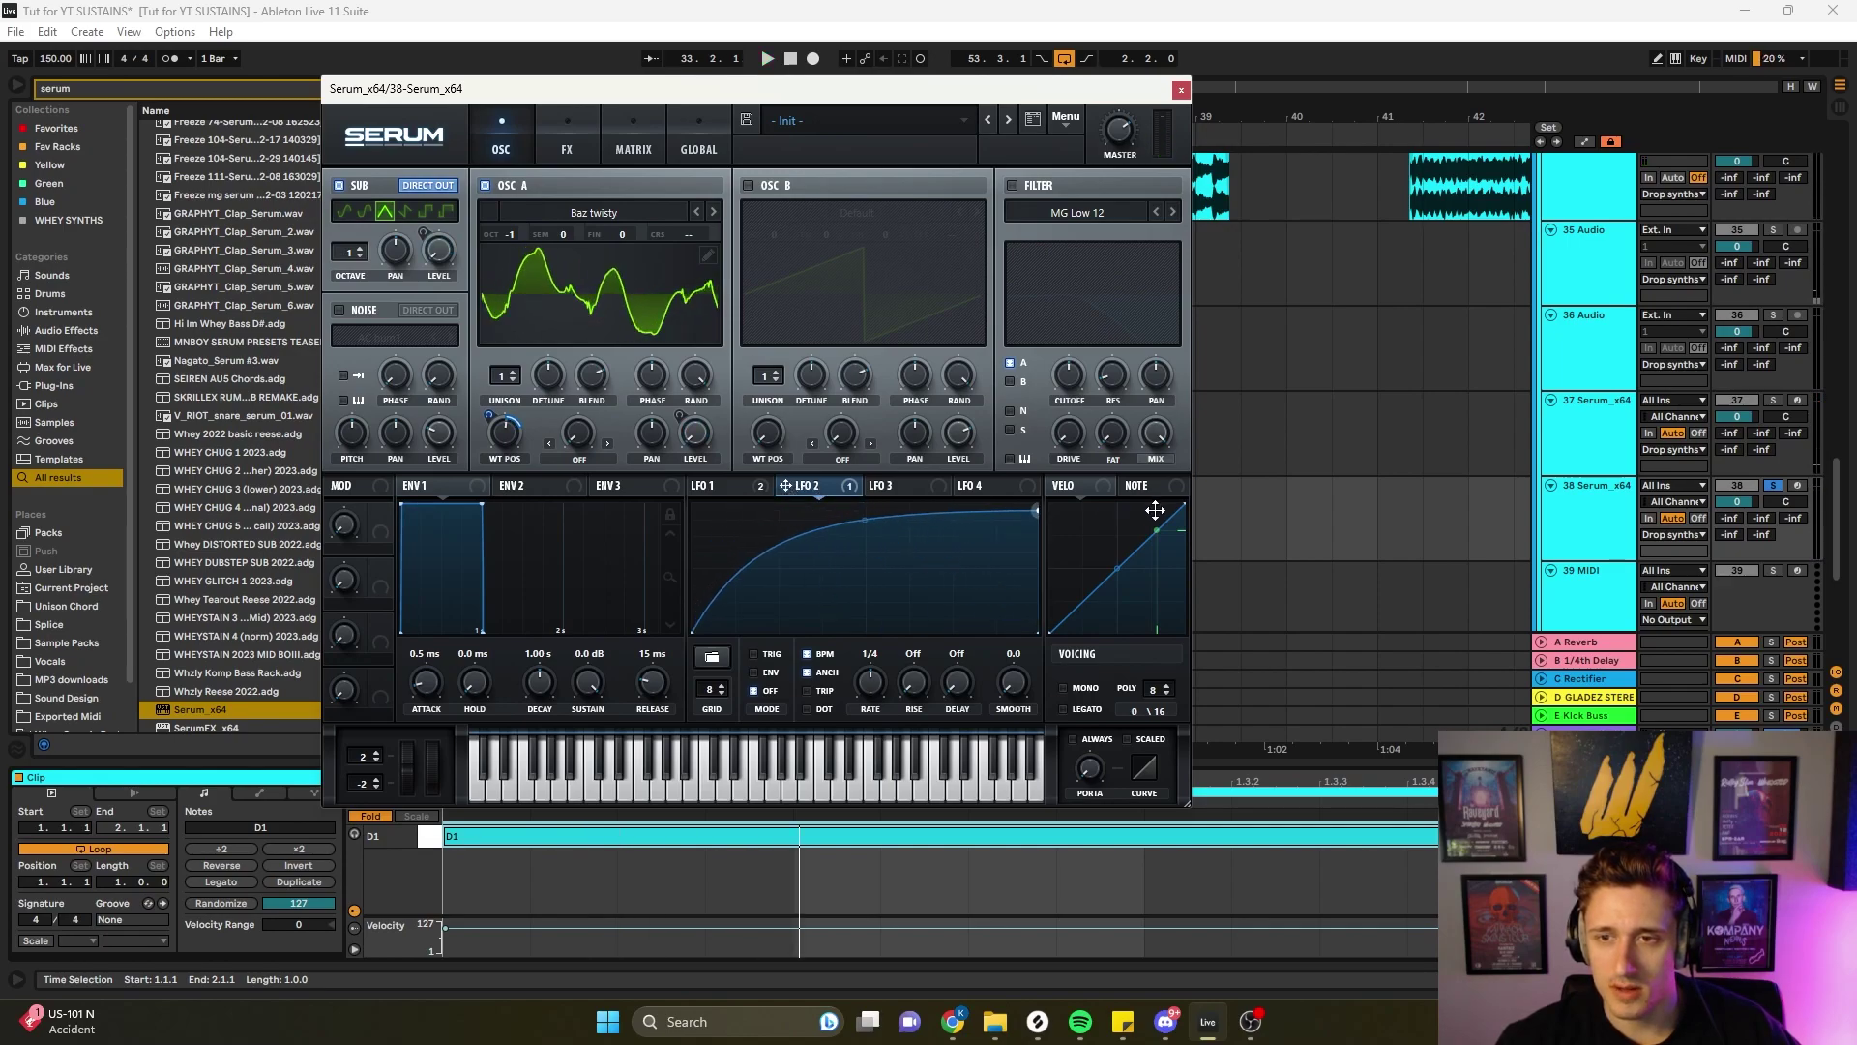
key("space")
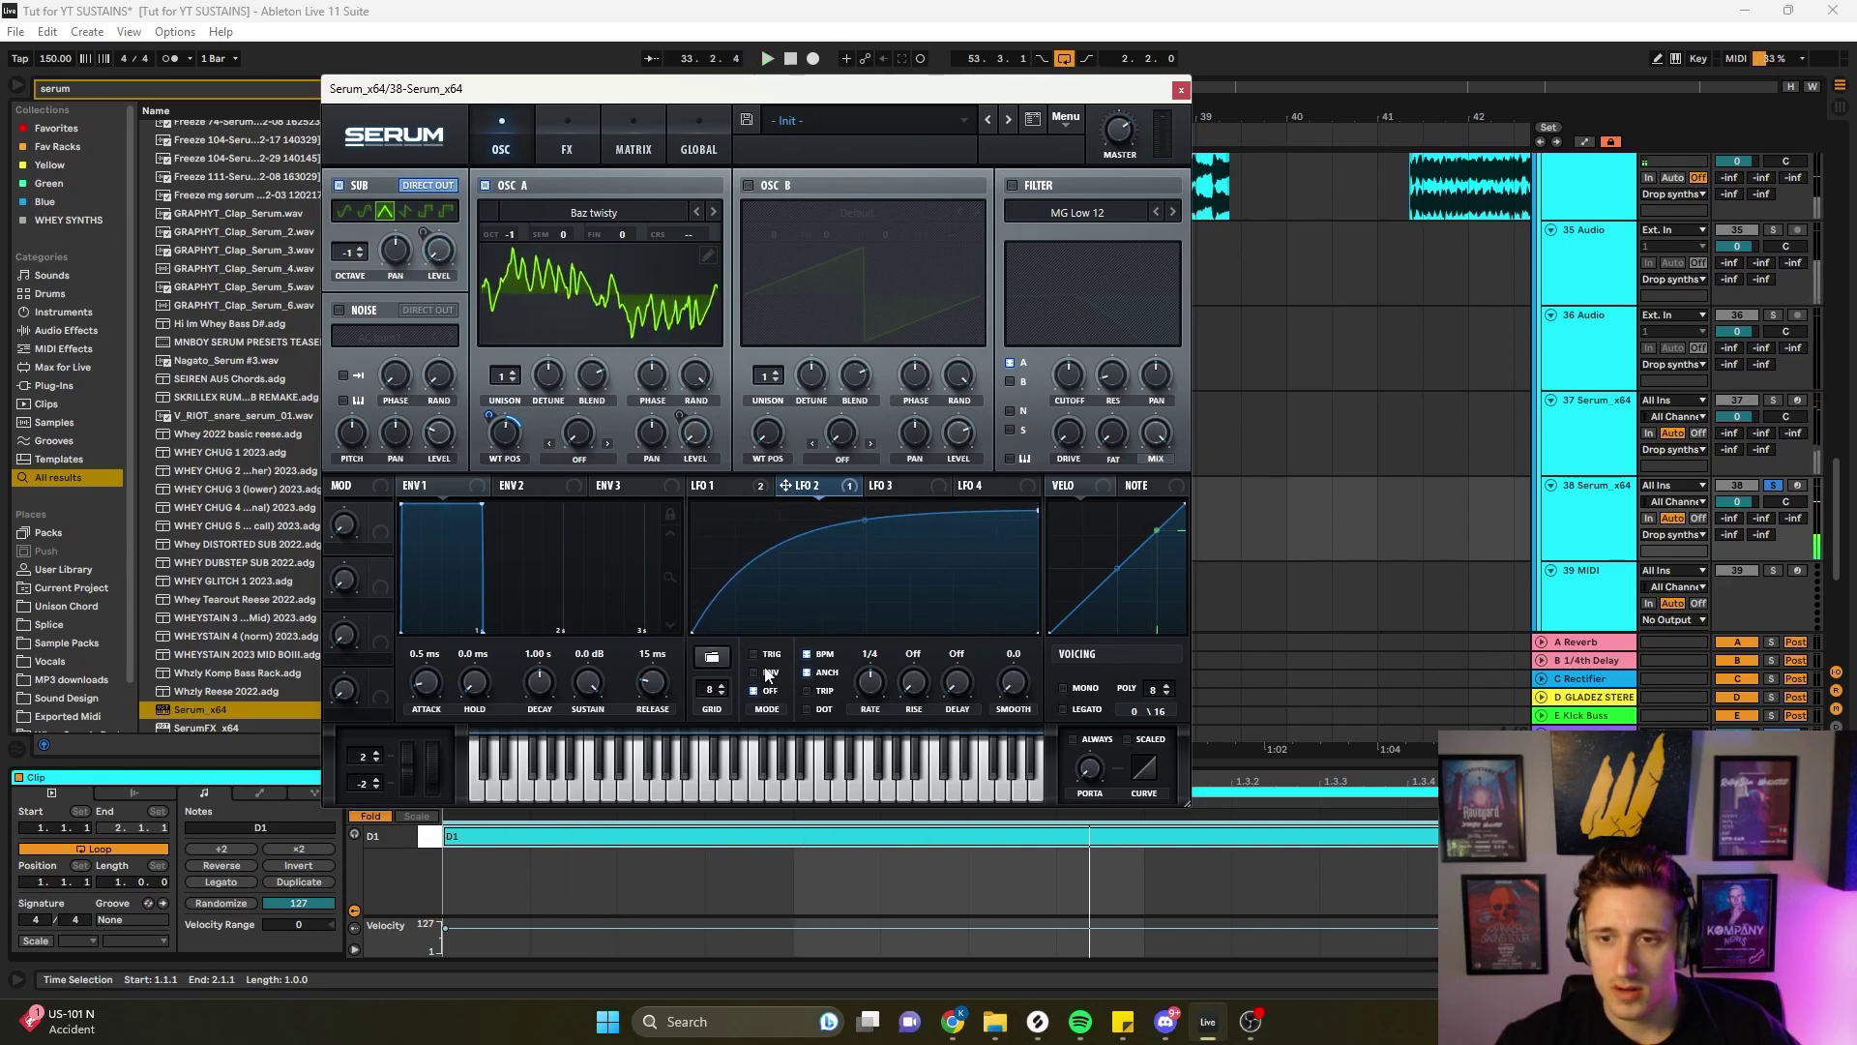
key("space")
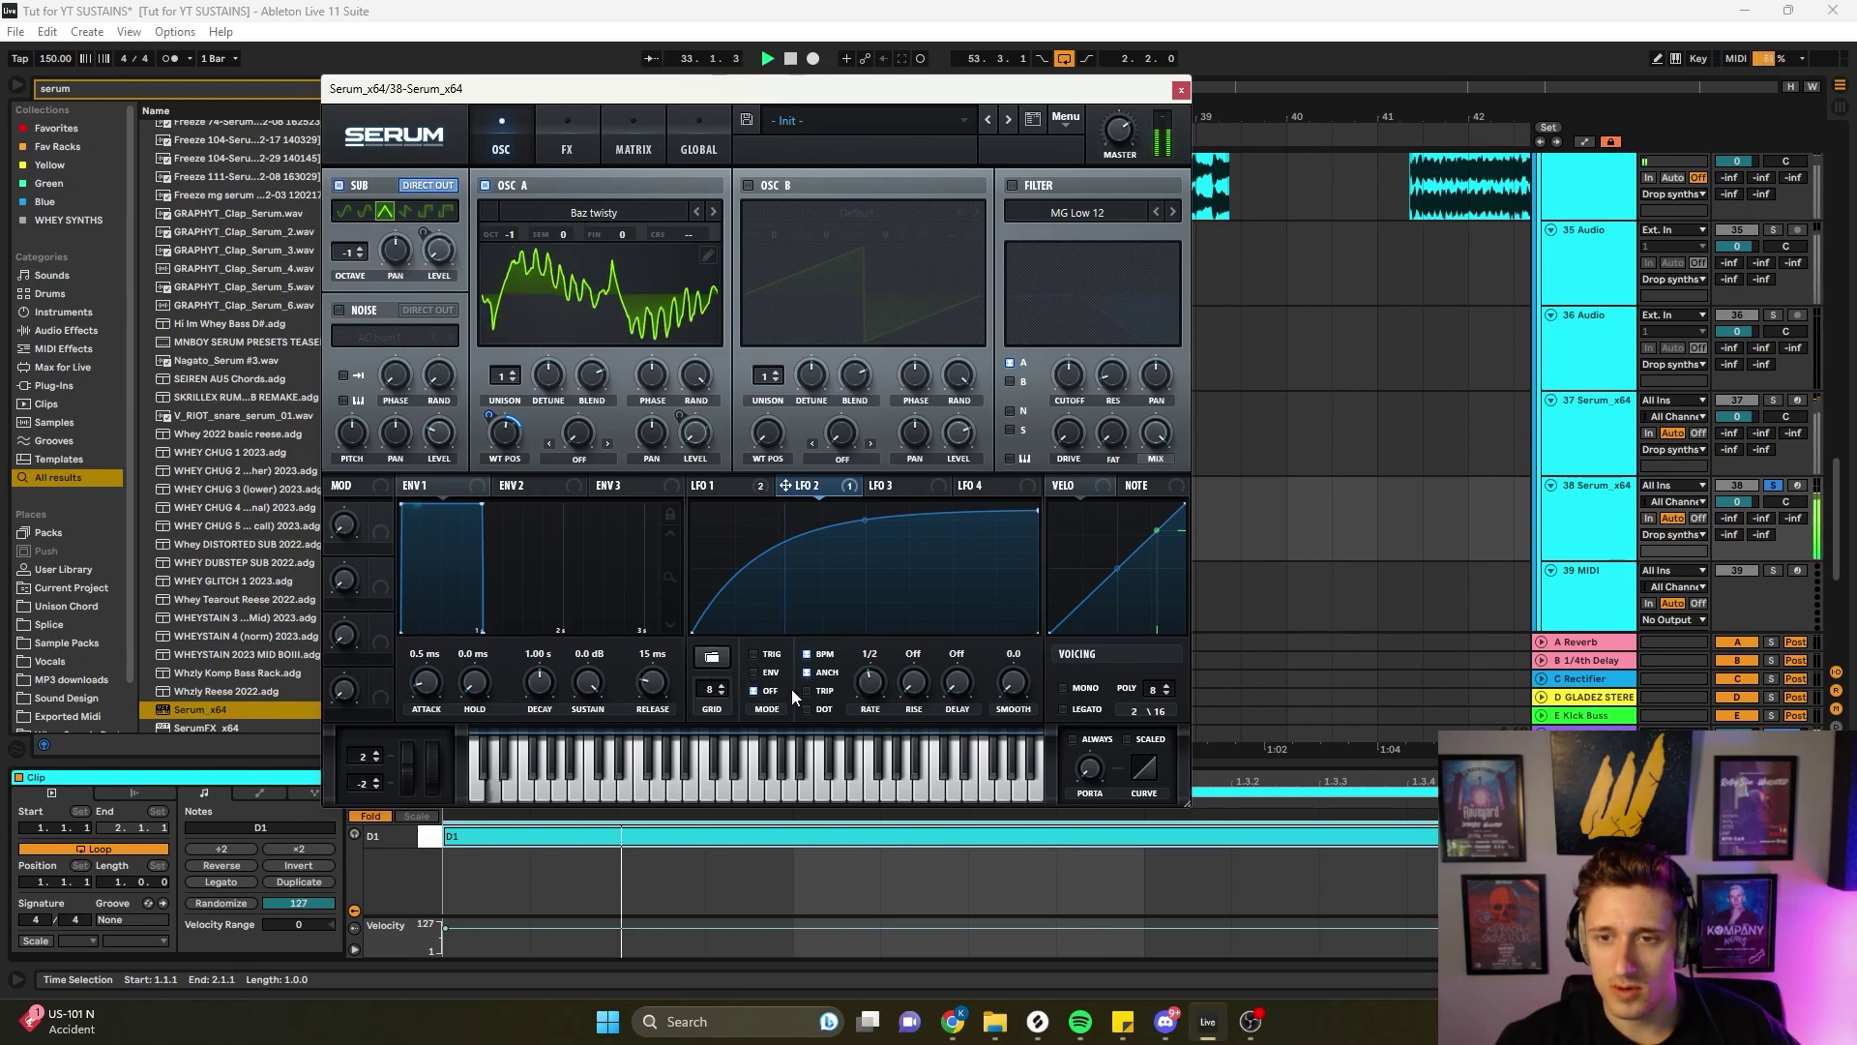
- Switch LFO 2 to TRIG mode and add a point halfway along its rise, slightly below the peak
left_click(753, 654)
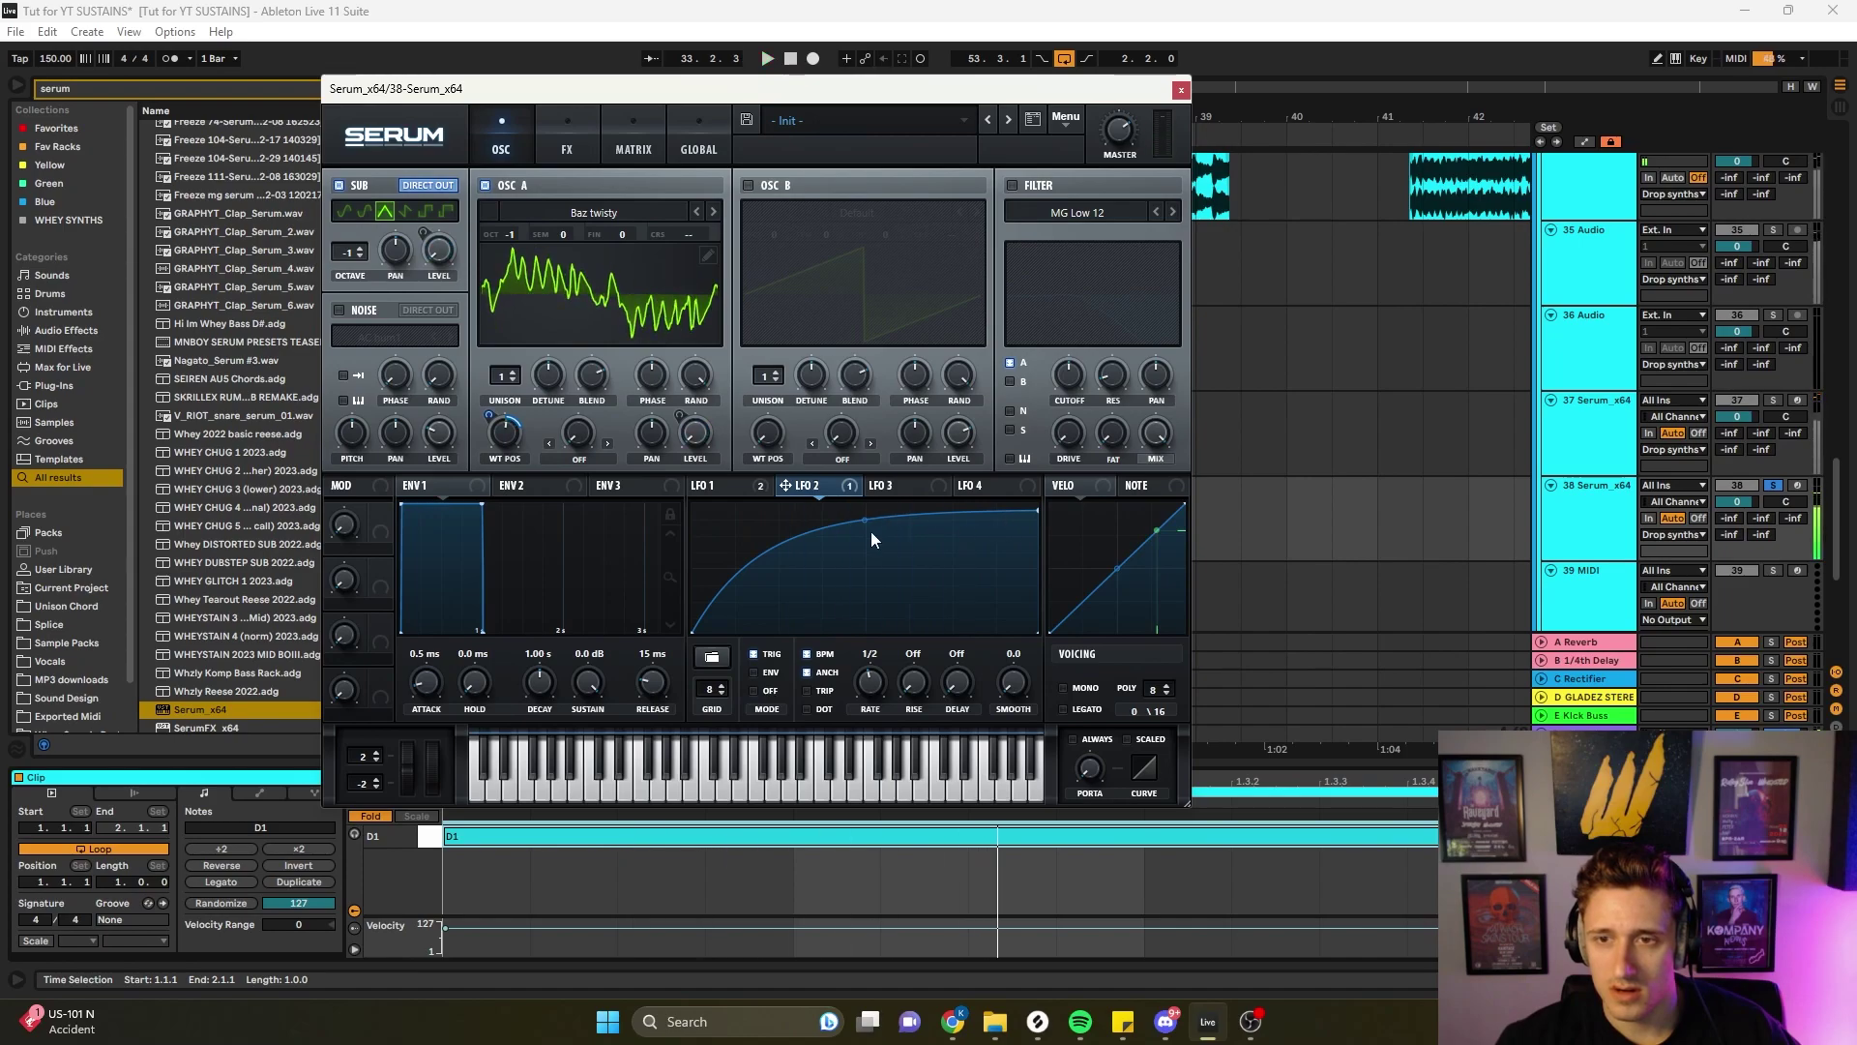
double_click(803, 547)
left_click_drag(802, 548, 866, 531)
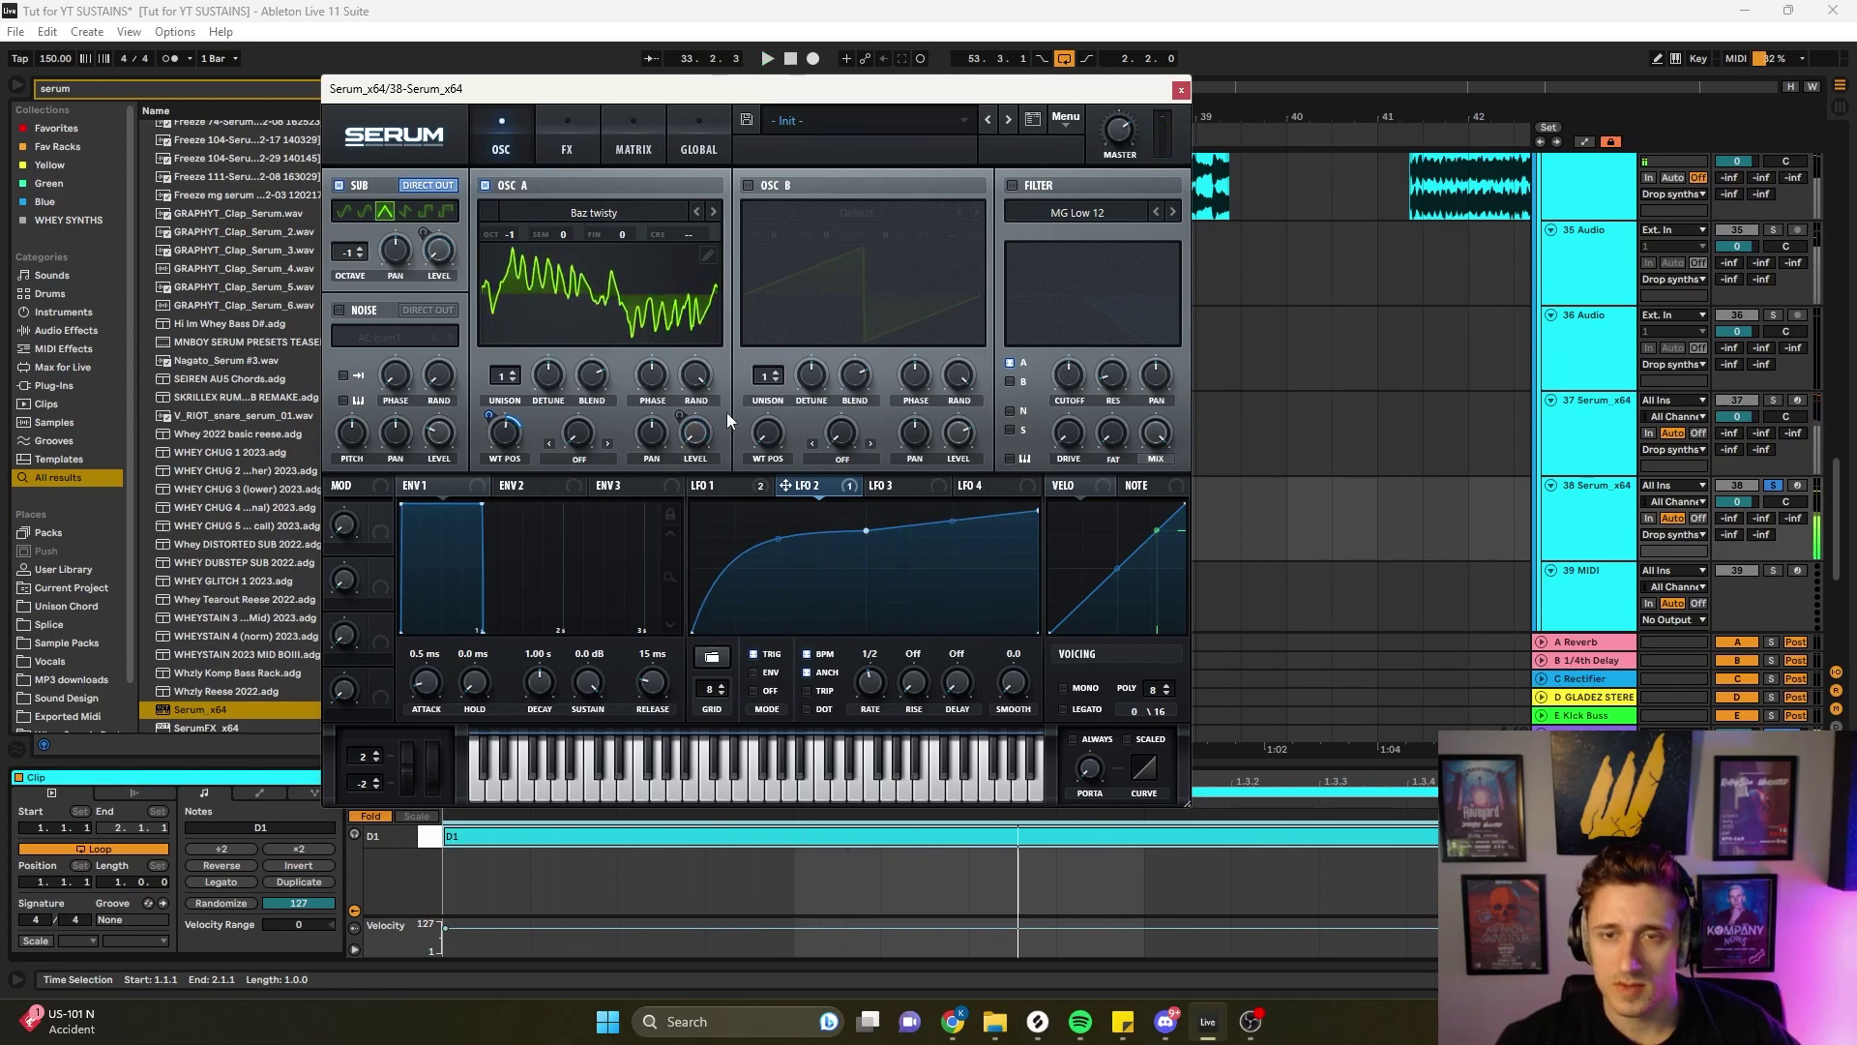
- Enable oscillator B with the Default wavetable and raise its octave to +3
left_click(749, 185)
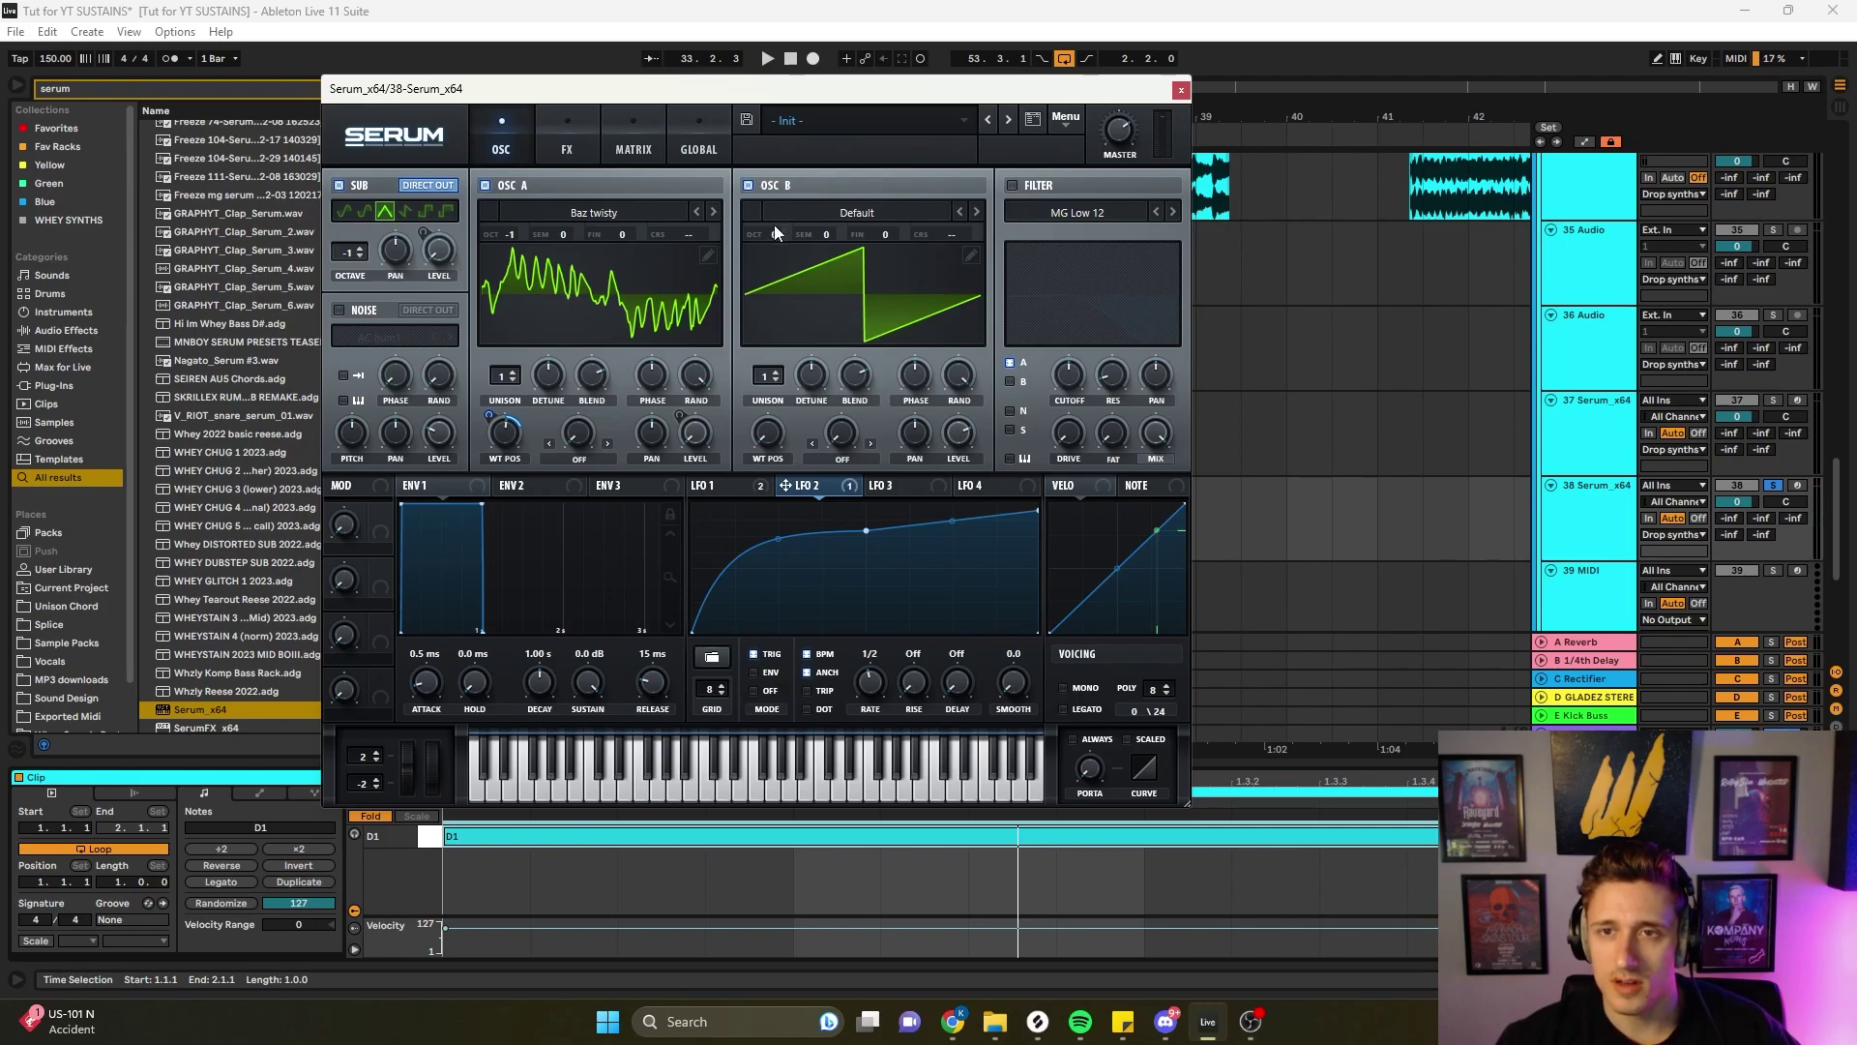
left_click_drag(769, 238, 807, 193)
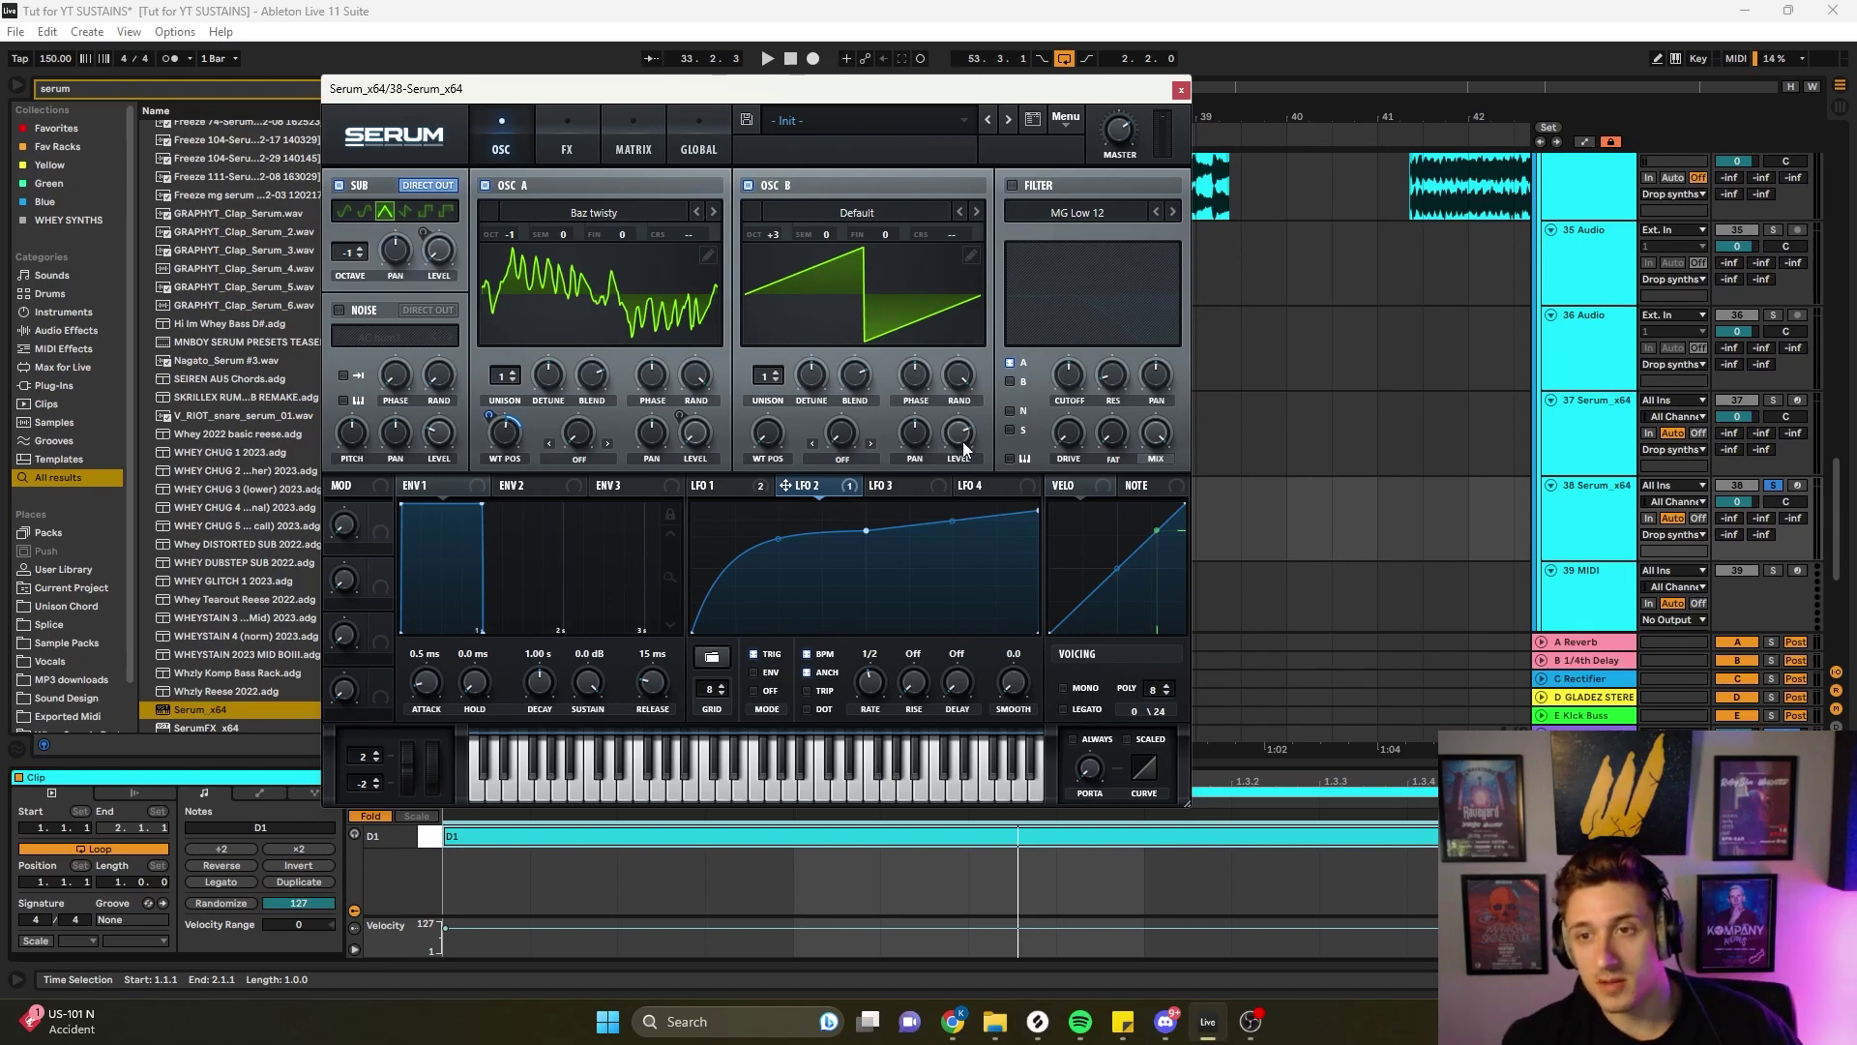
left_click(1025, 836)
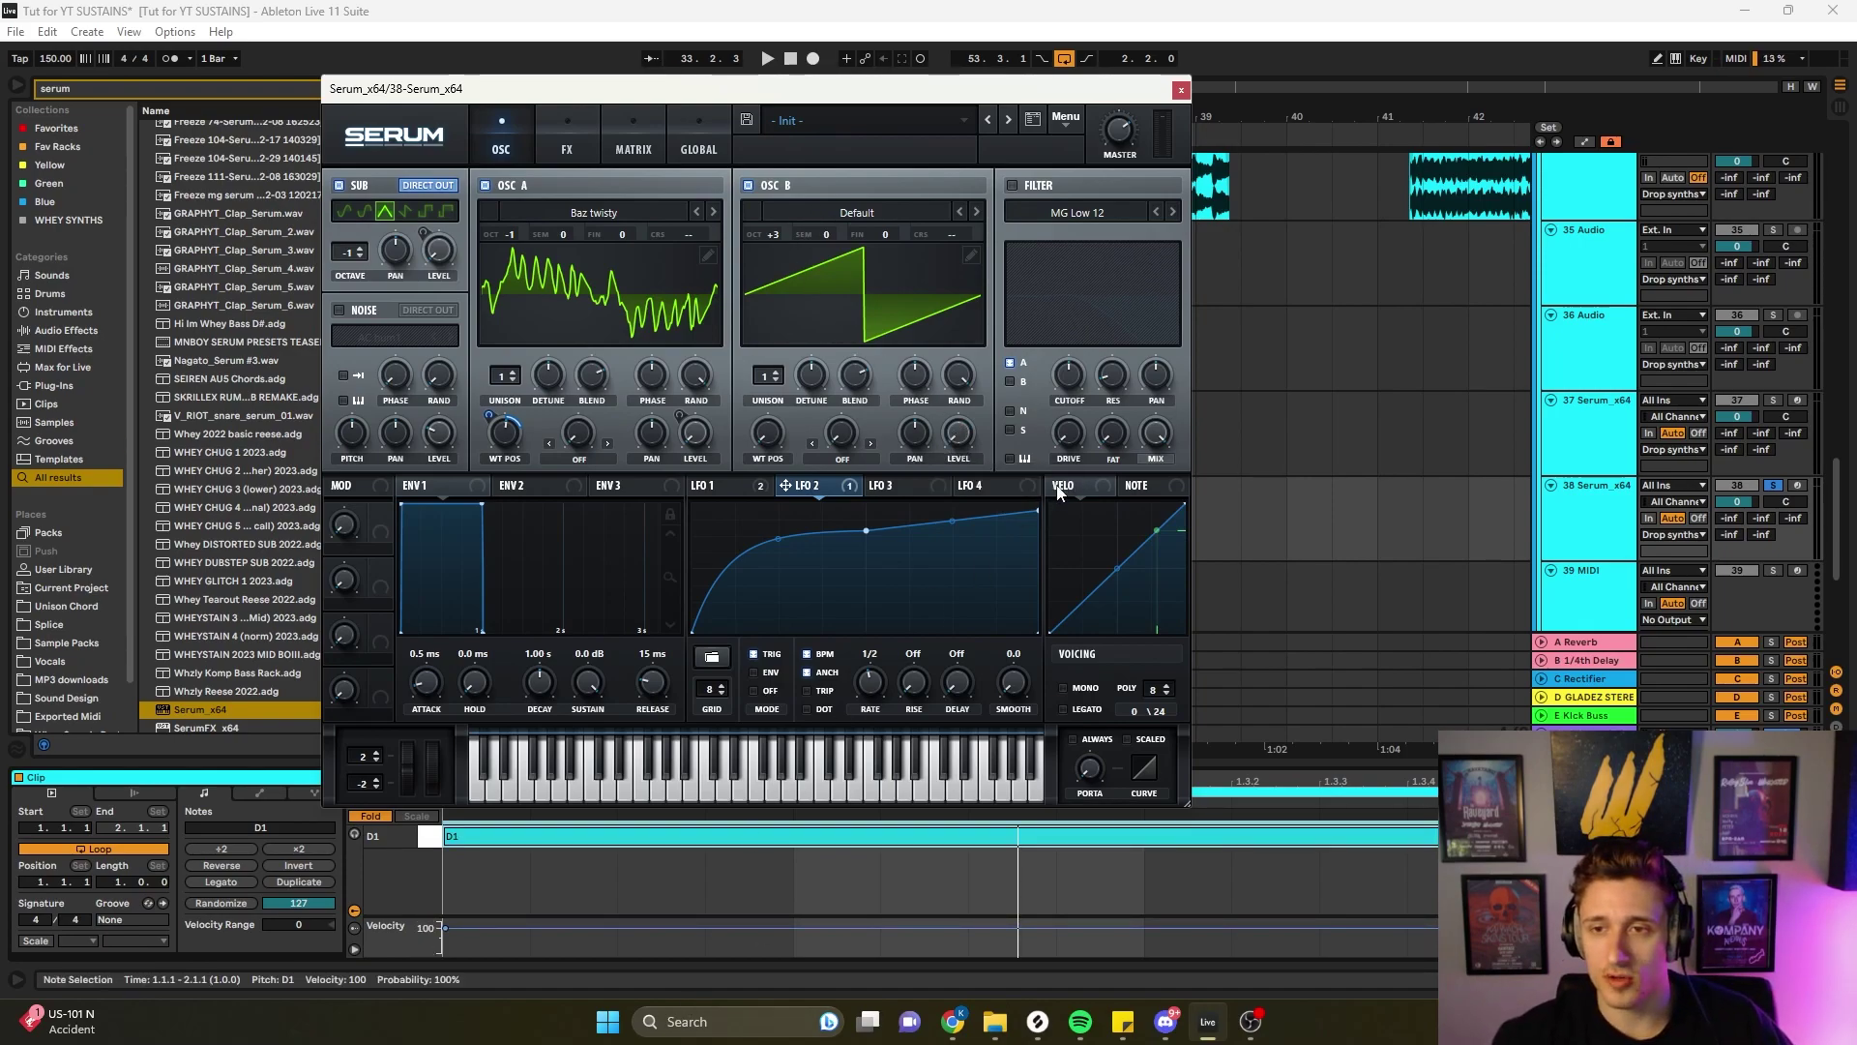
- Set oscillator A's warp mode to FM (From B) and raise the warp amount while listening to the clip
left_click(571, 456)
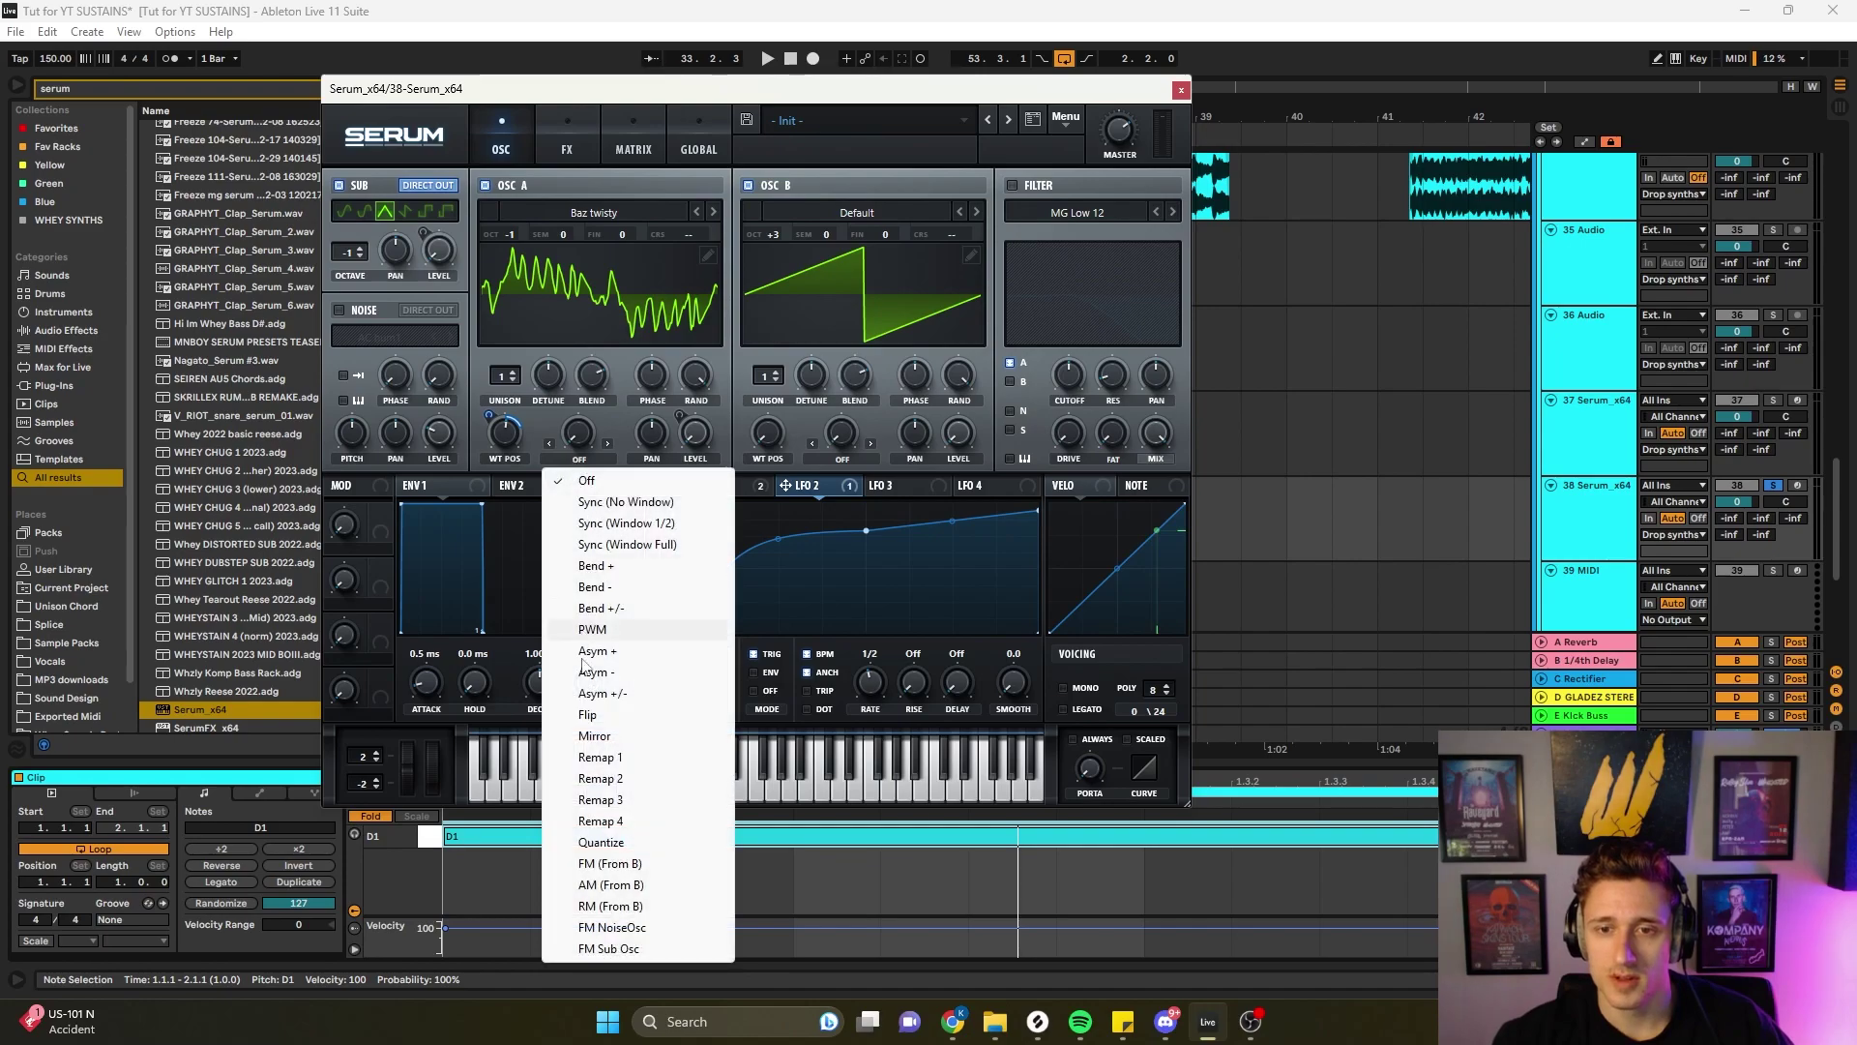
left_click(613, 860)
key("space")
mouse_move(580, 435)
left_mouse_down()
mouse_move(592, 370)
mouse_move(600, 411)
left_mouse_up()
key("space")
key("space")
- Compare oscillator B octaves and oscillator A FM warp amounts in playback, ending with oscillator B at octave +2
left_click_drag(773, 234, 766, 308)
mouse_move(592, 437)
left_mouse_down()
mouse_move(572, 449)
mouse_move(648, 366)
mouse_move(623, 438)
left_mouse_up()
key("space")
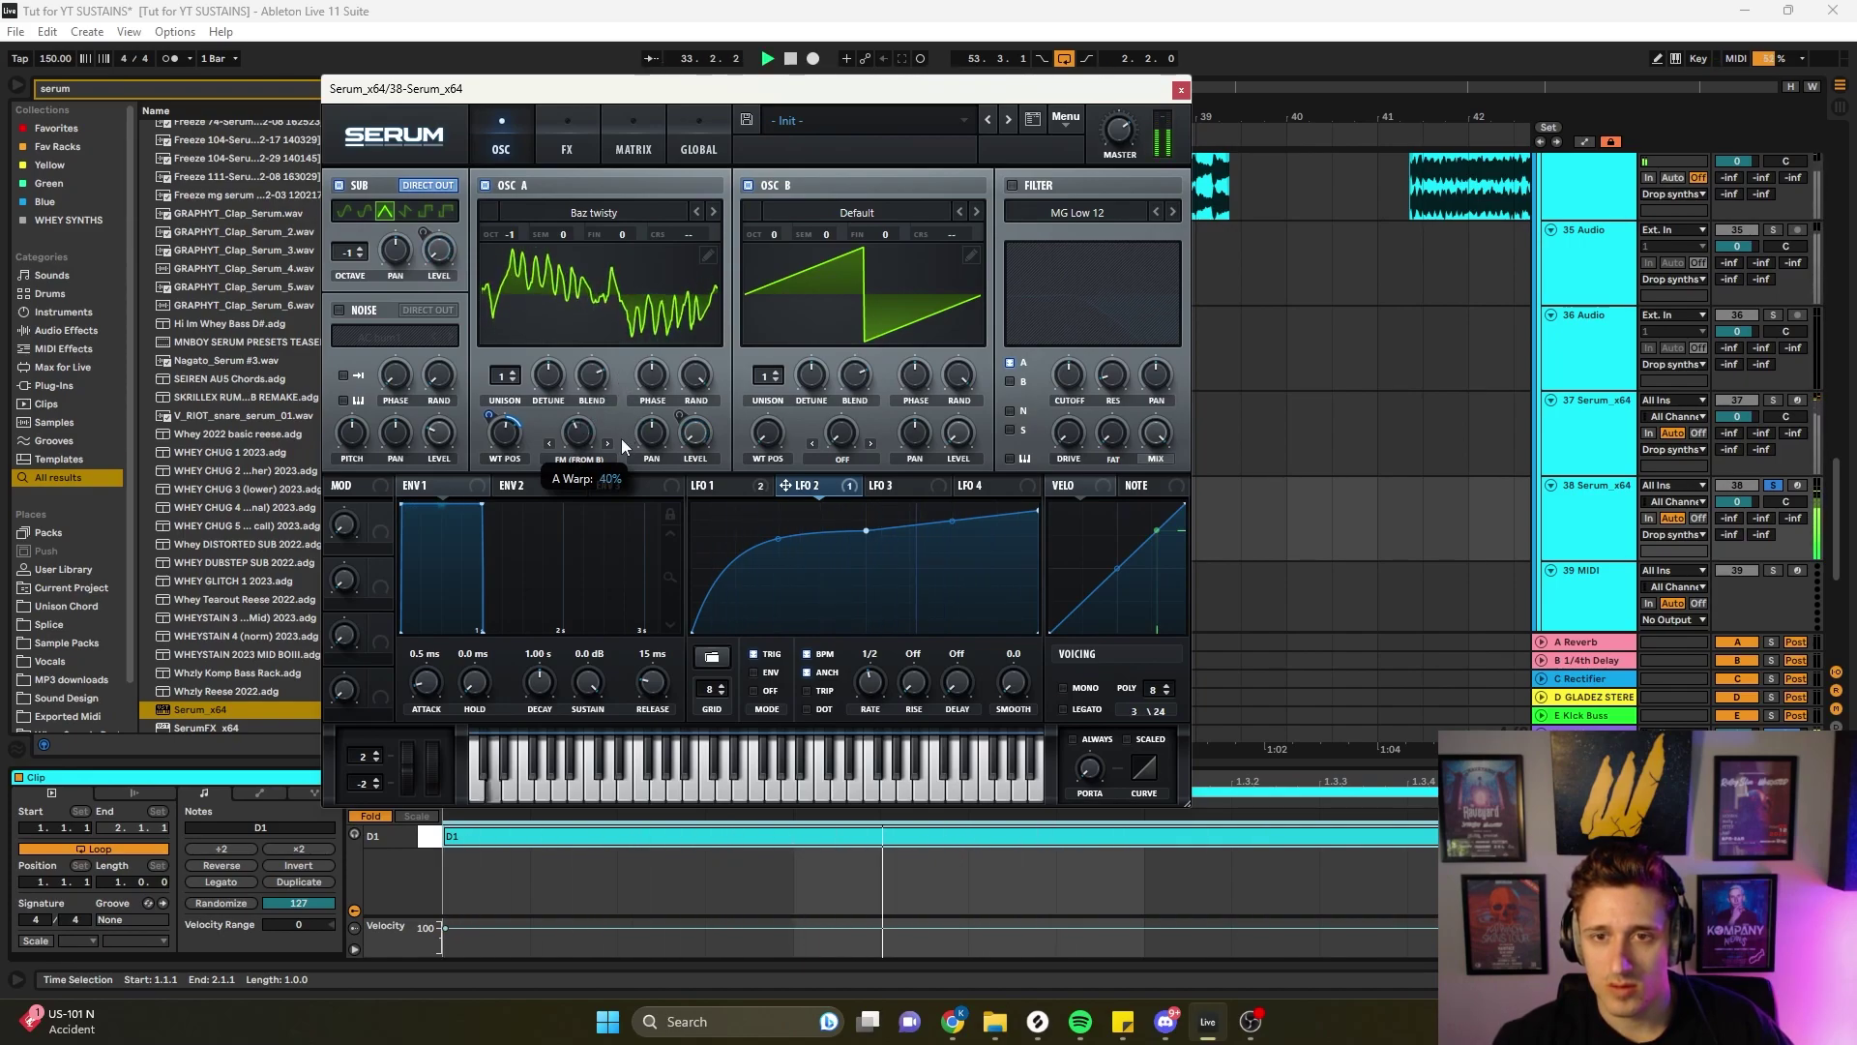
left_click_drag(772, 235, 764, 294)
mouse_move(569, 444)
left_mouse_down()
mouse_move(587, 420)
mouse_move(566, 452)
left_mouse_up()
left_click_drag(754, 240, 803, 160)
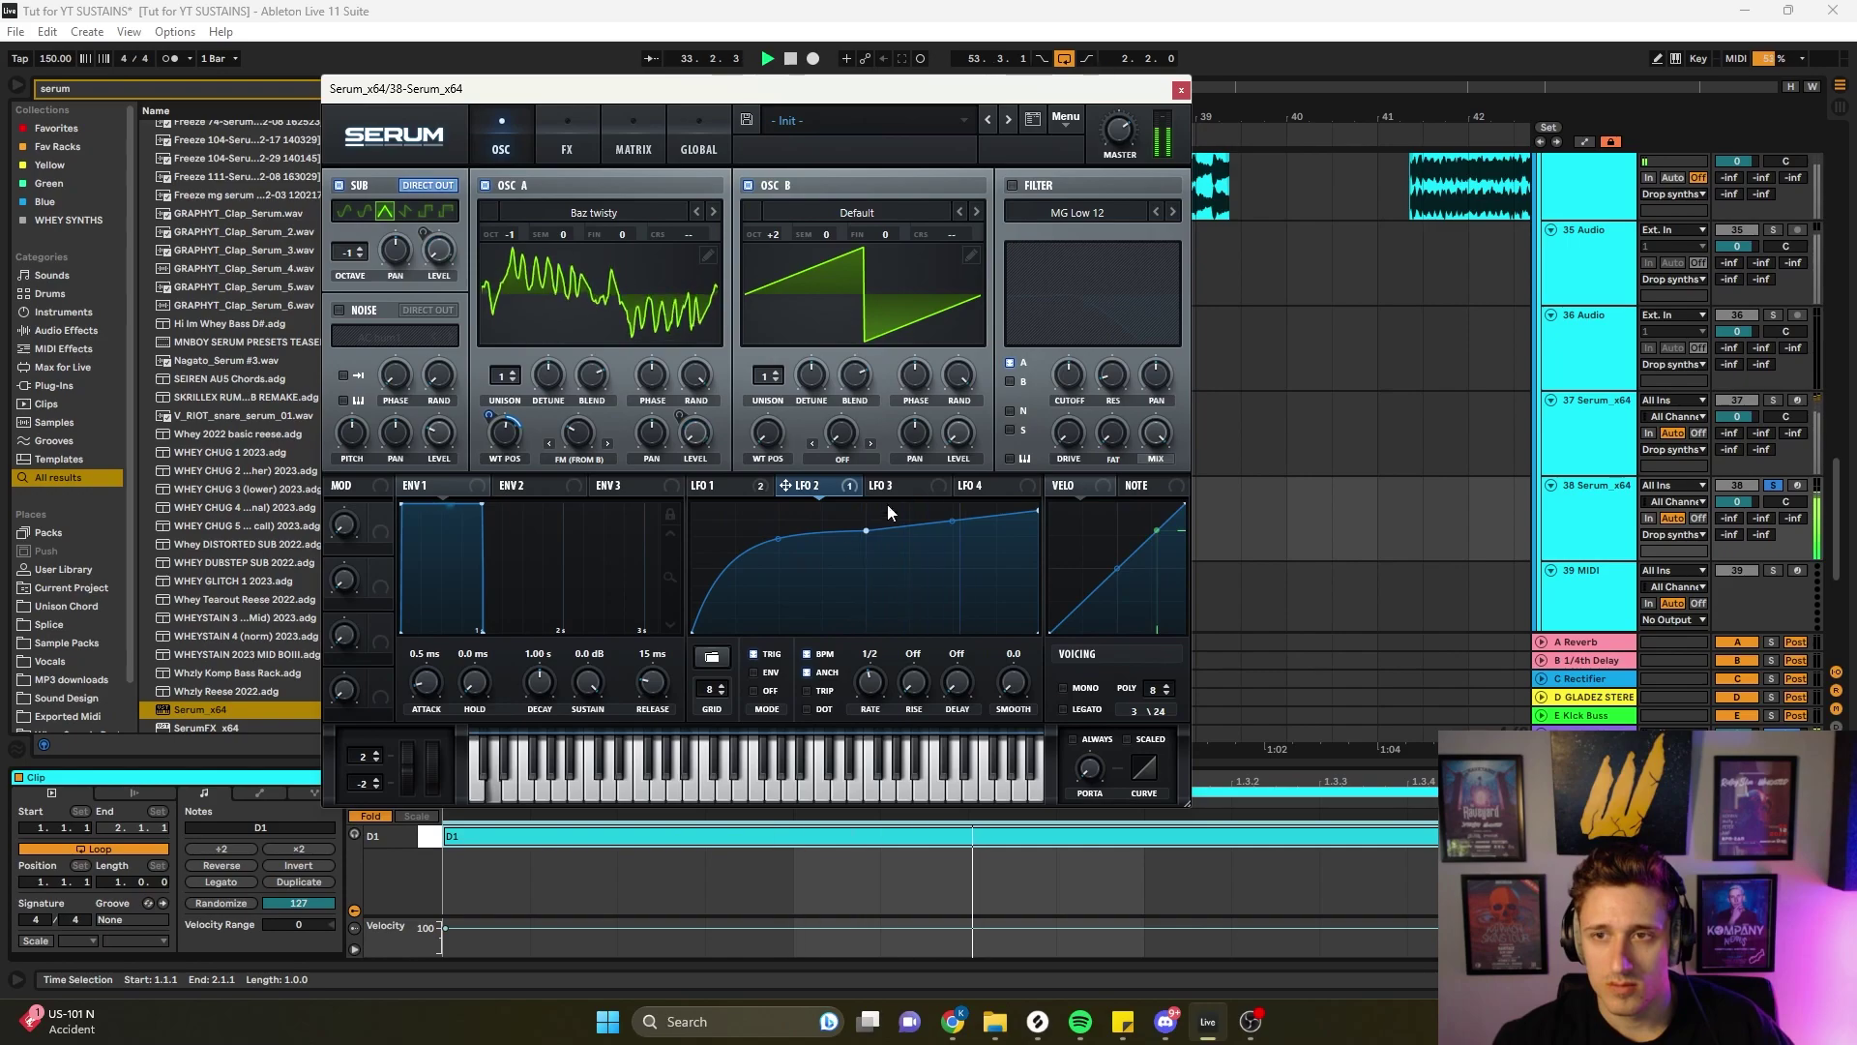
- Set oscillator B's warp mode to Sync (No Window)
left_click(839, 458)
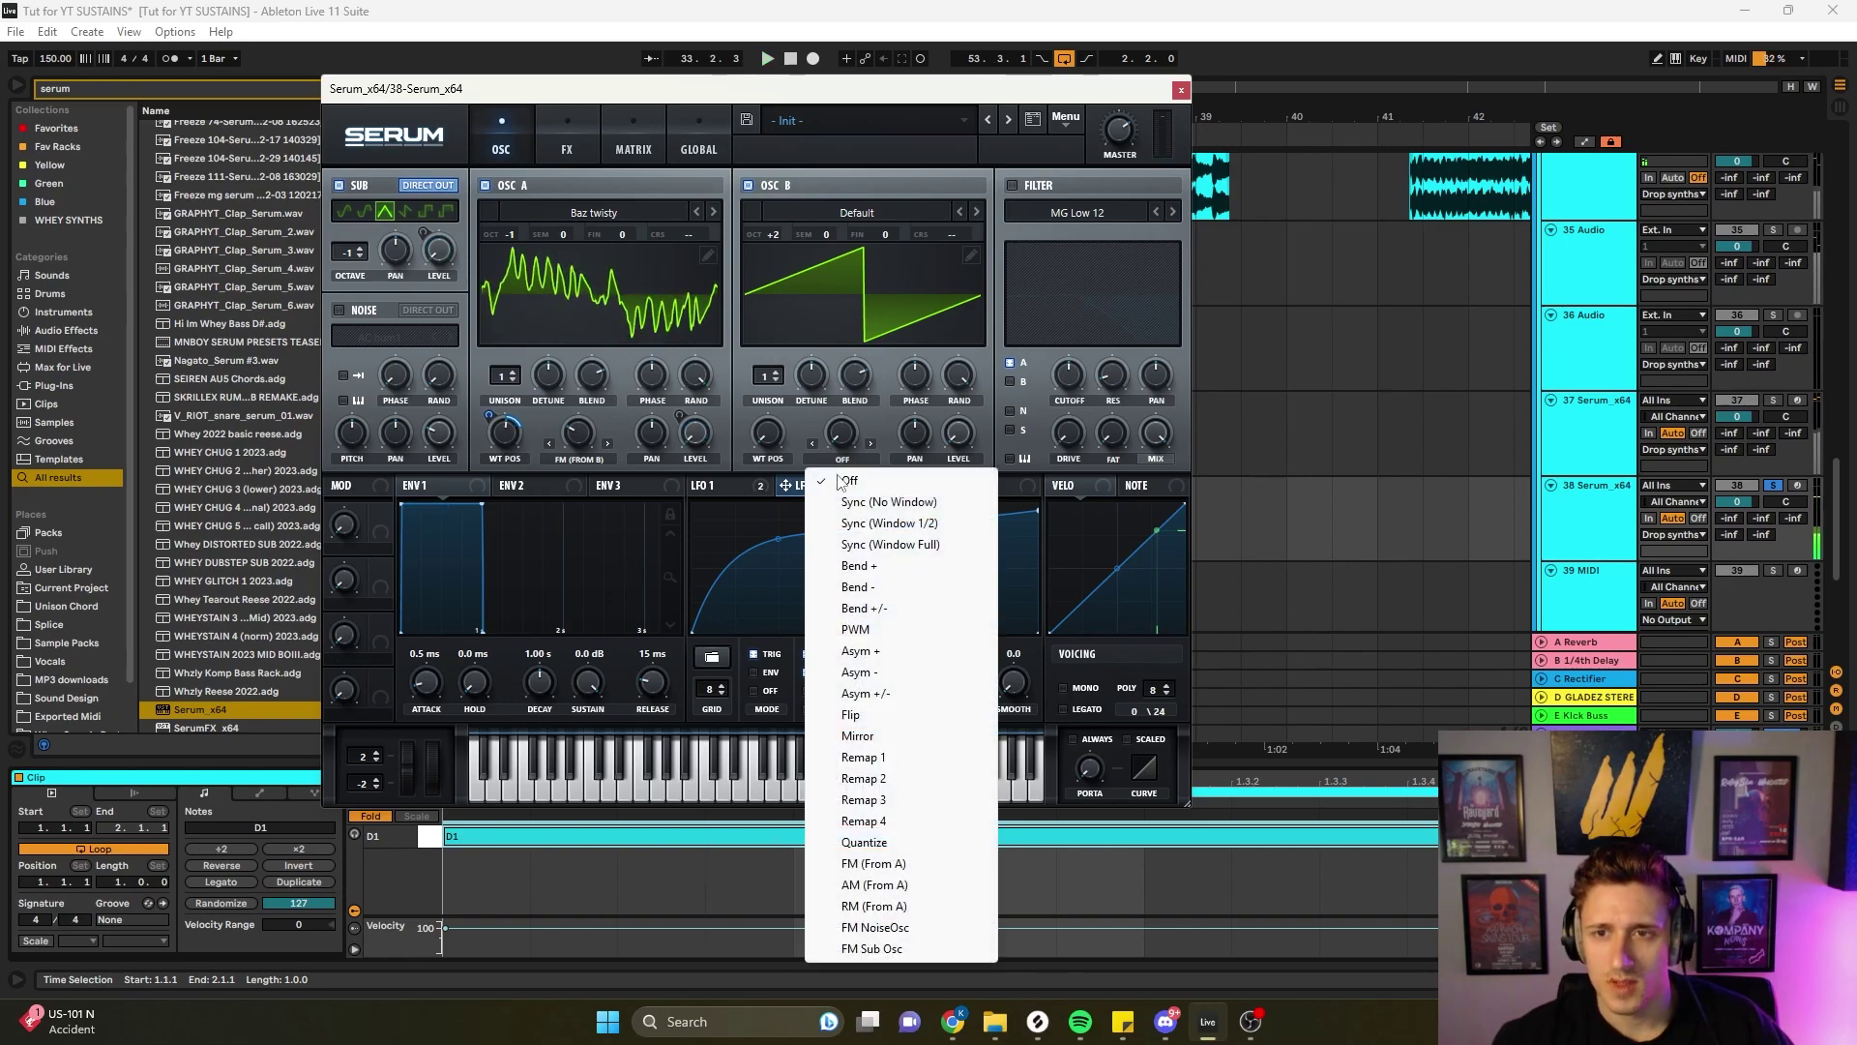
left_click(847, 505)
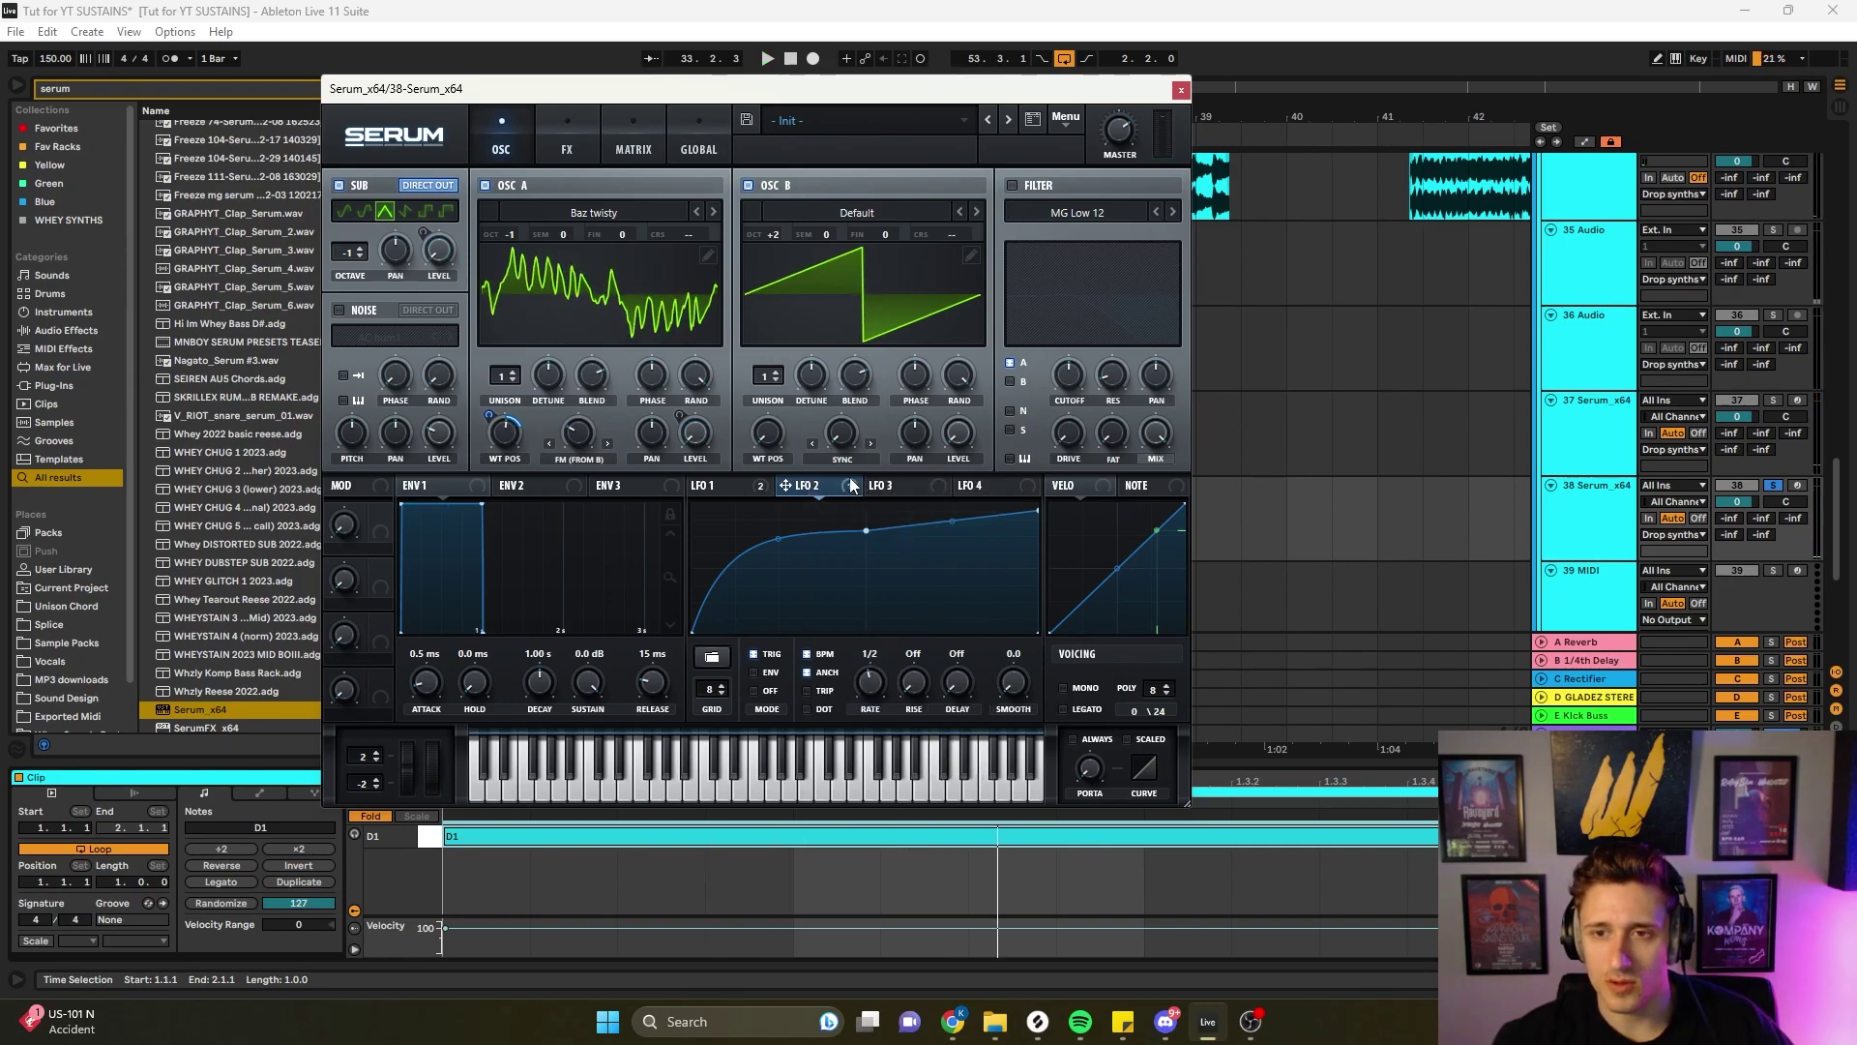
- Try LFO 1 modulation on oscillator A's FM warp amount, remove it and set the warp to 29%
left_click(752, 489)
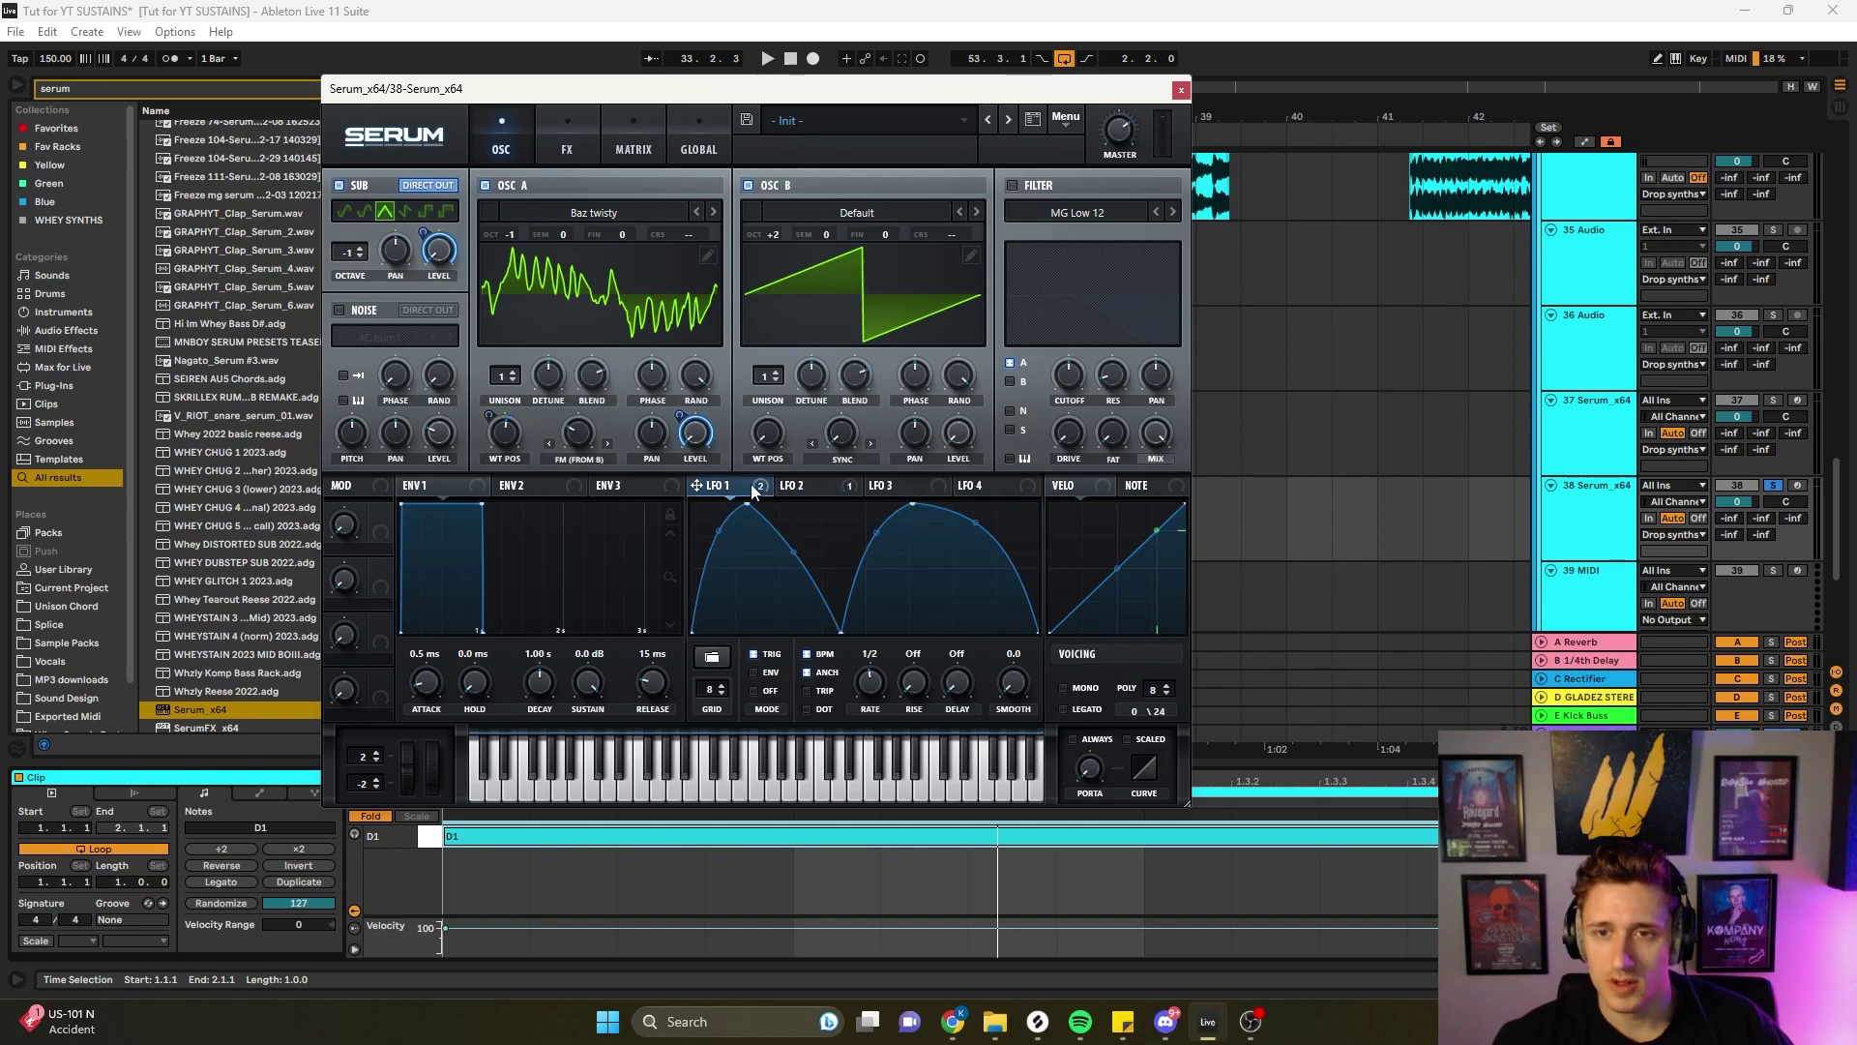
left_click_drag(584, 449, 584, 444)
mouse_move(584, 444)
left_mouse_down()
mouse_move(562, 502)
mouse_move(565, 437)
mouse_move(567, 461)
left_mouse_up()
key("space")
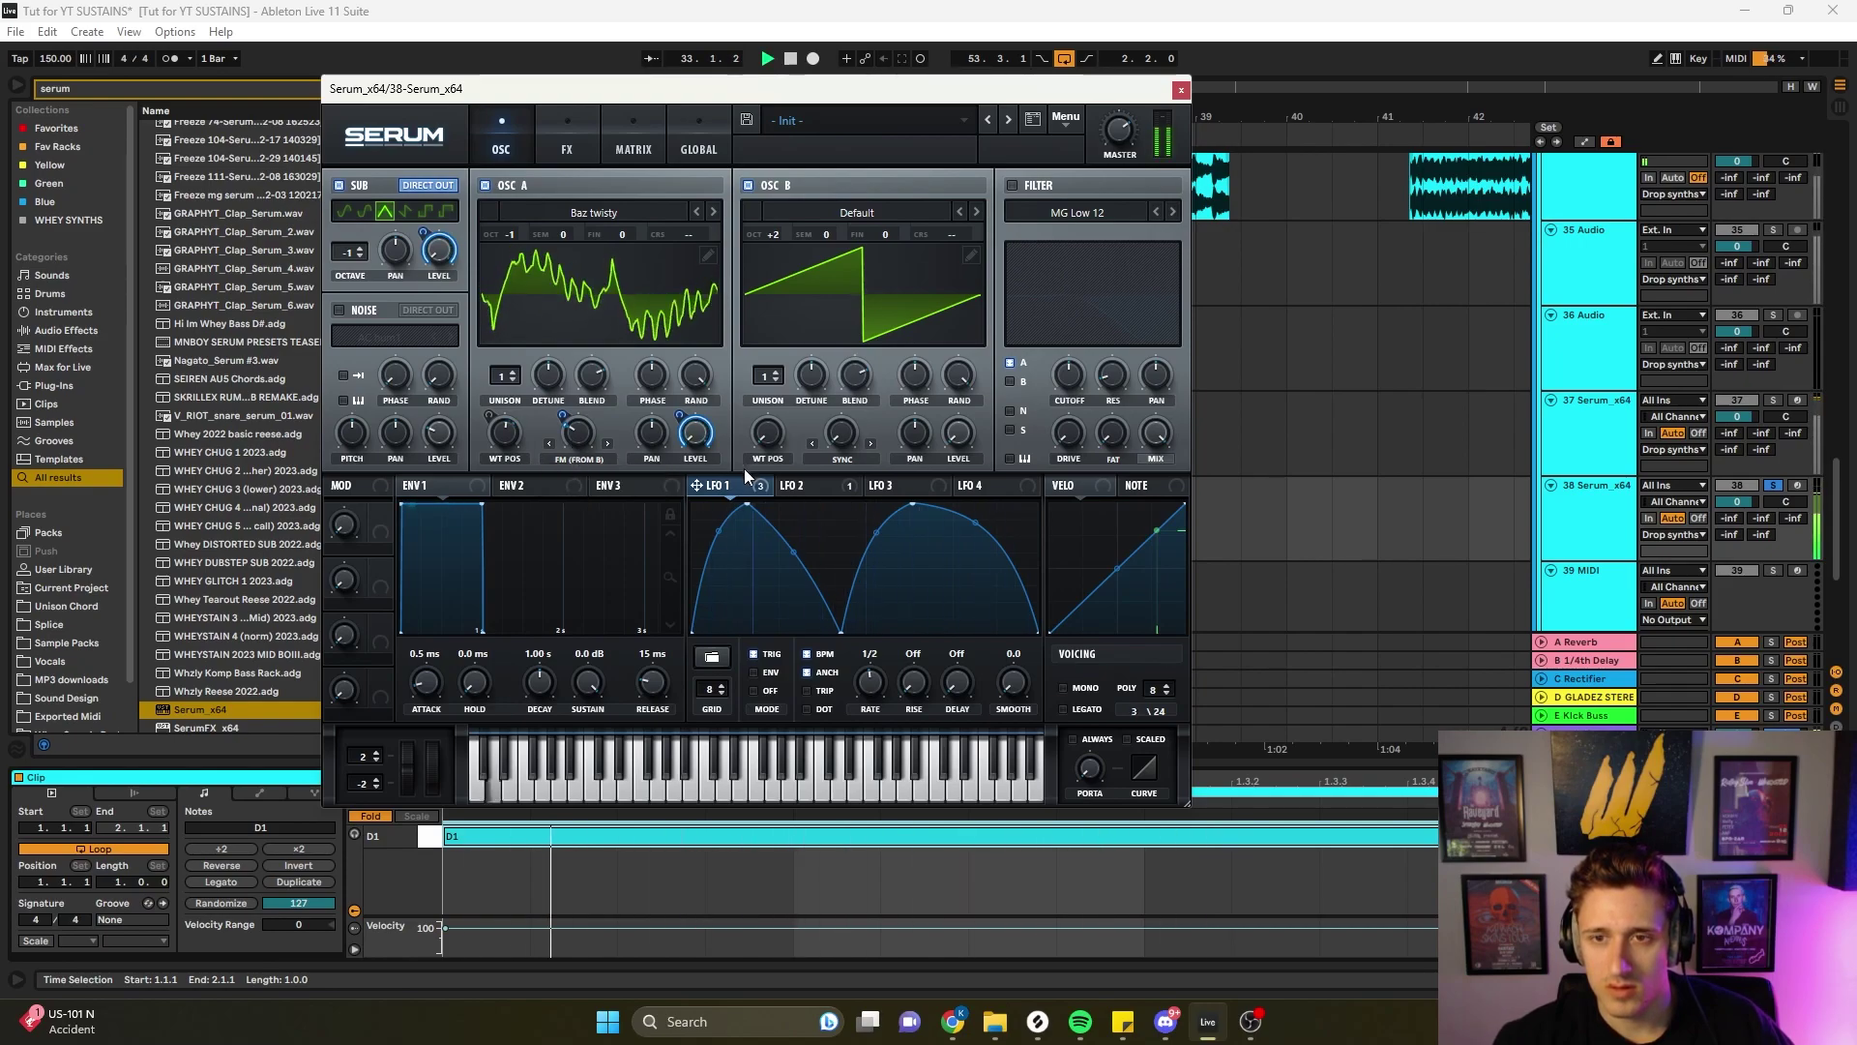
right_click(583, 432)
left_click(619, 440)
left_click_drag(585, 430, 581, 444)
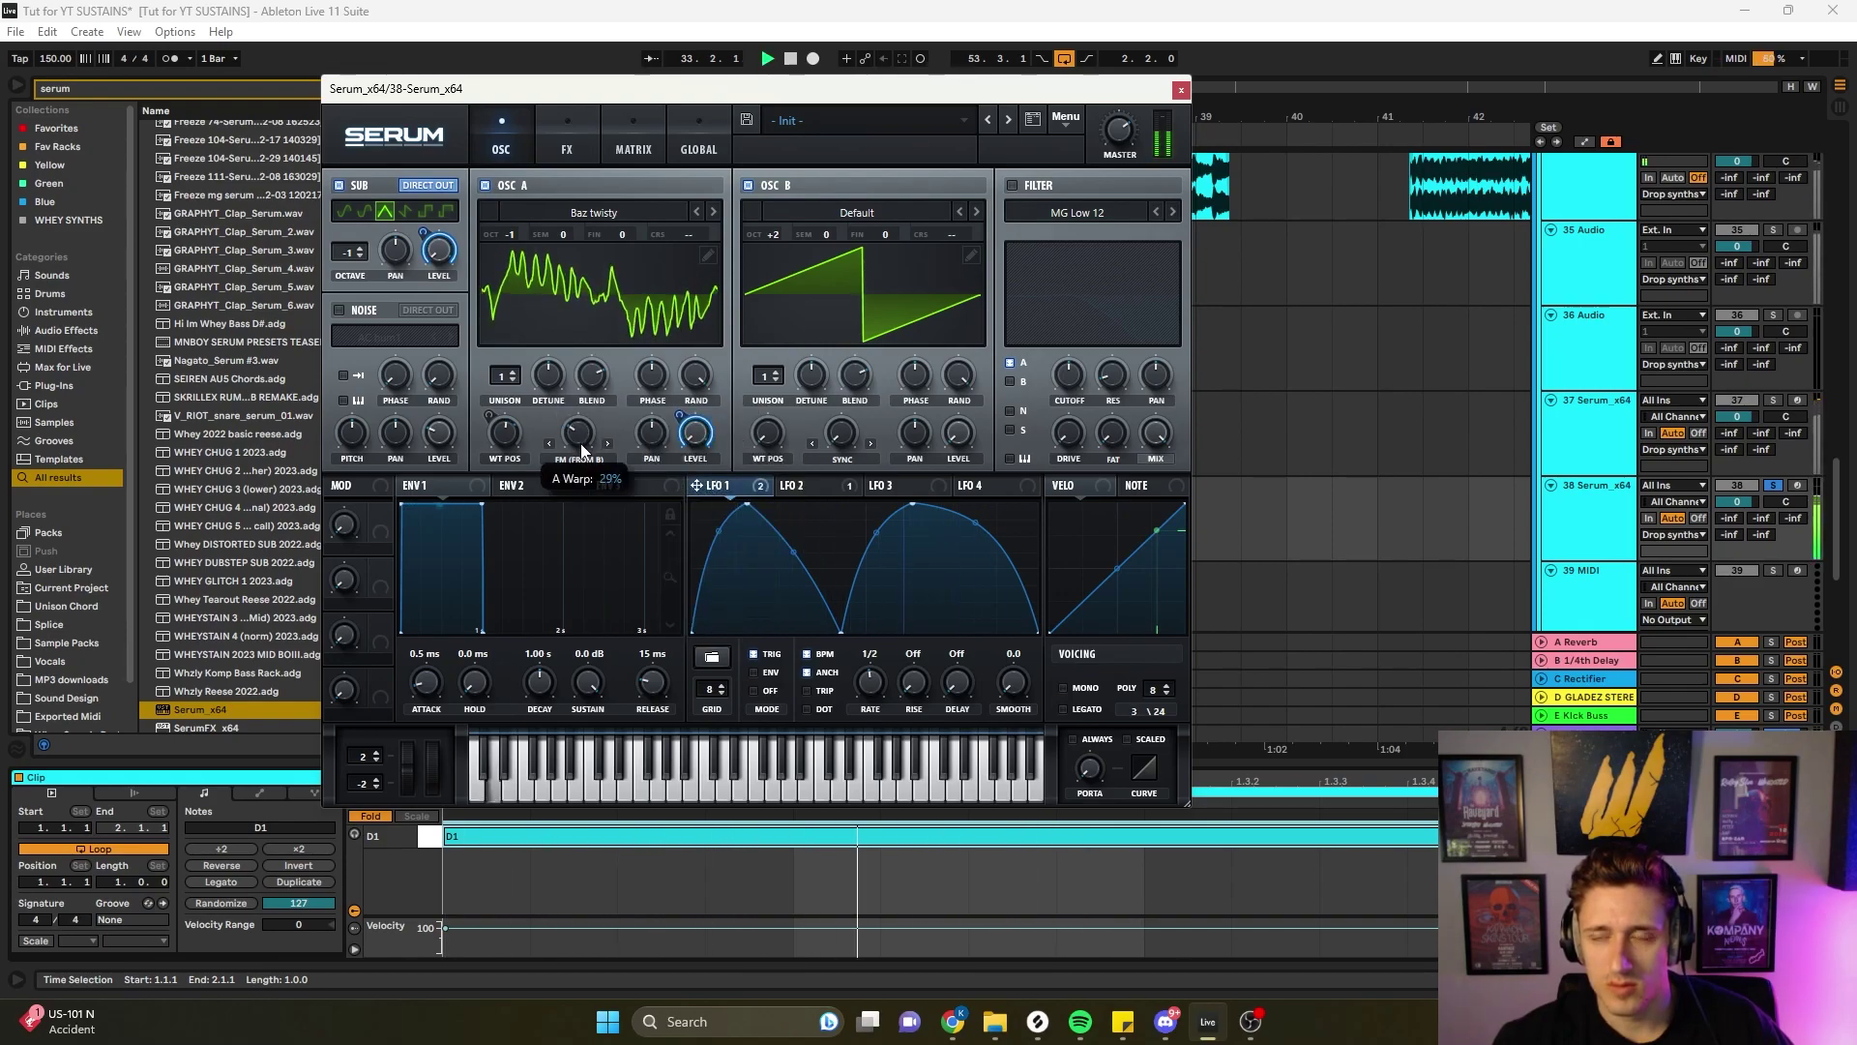
- Enable the filter with the BN 12 type, lower its cutoff and modulate the cutoff with LFO 1
left_click(1012, 185)
left_click(1076, 212)
mouse_move(1065, 255)
left_click(1194, 445)
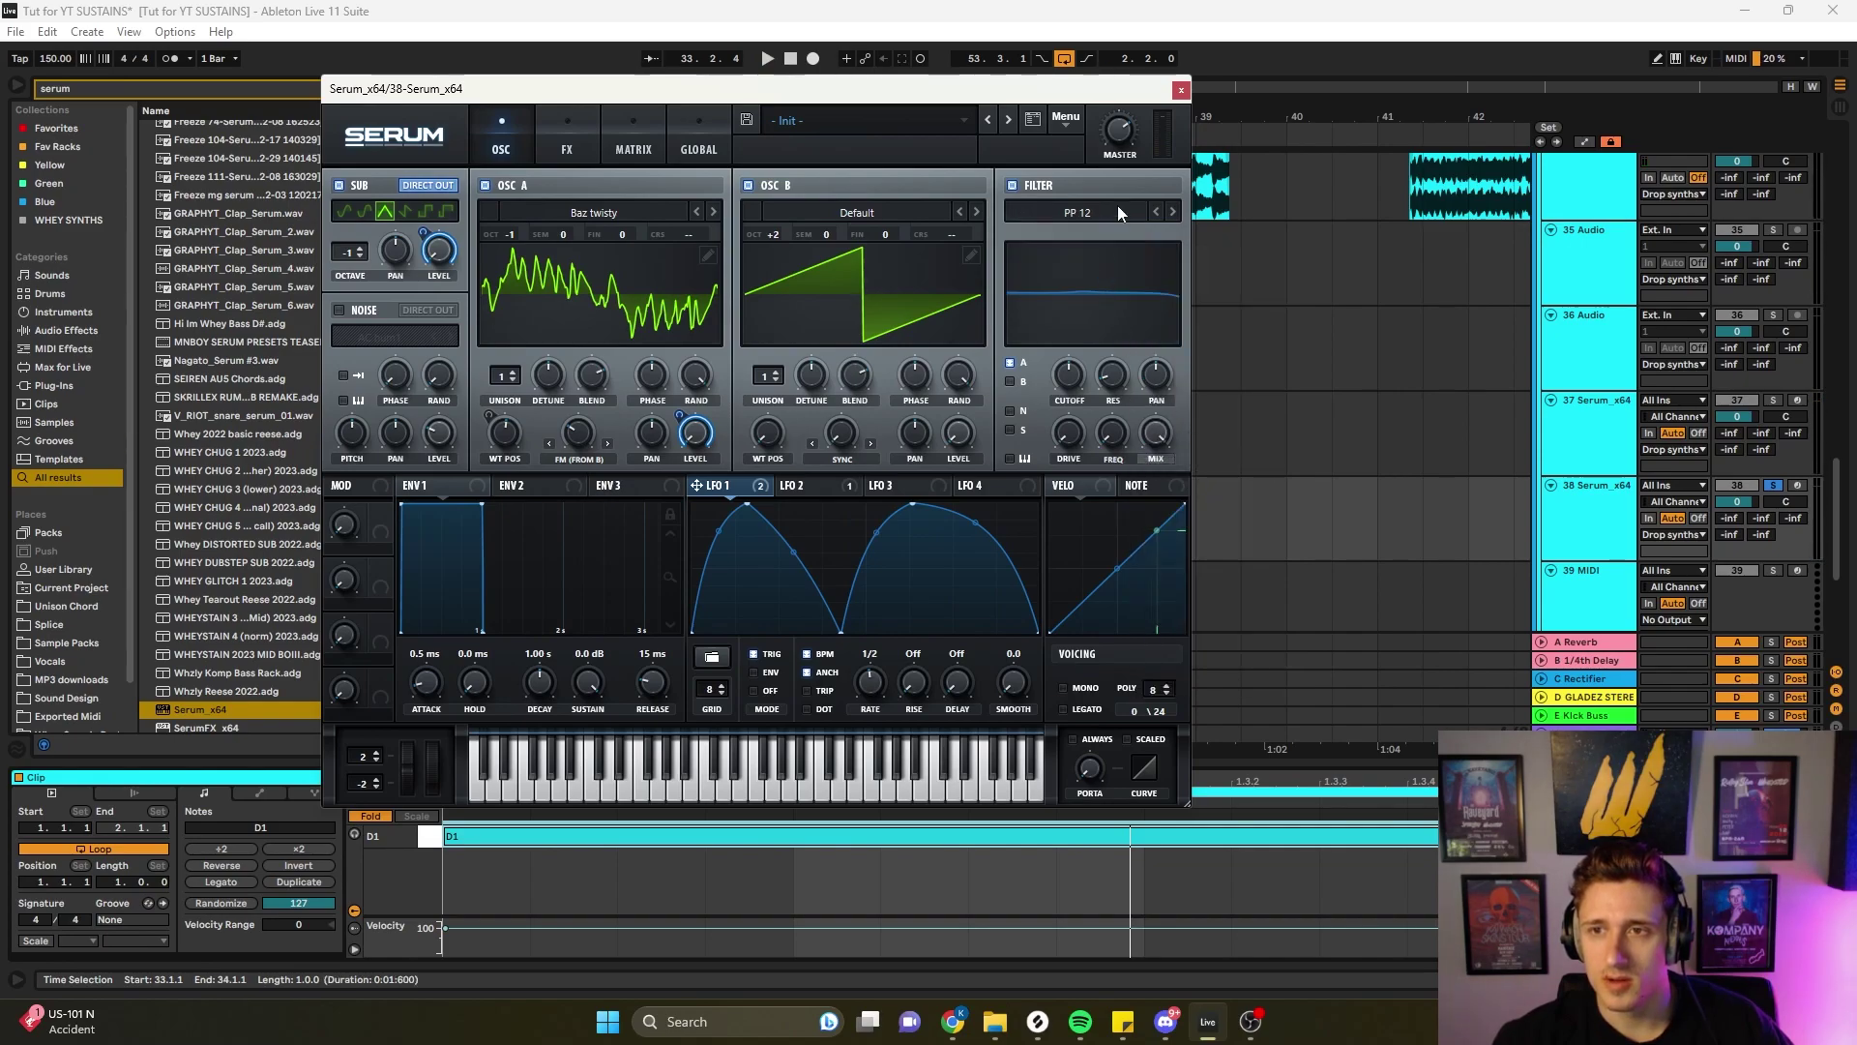
mouse_move(1074, 373)
left_mouse_down()
mouse_move(1074, 416)
mouse_move(1073, 378)
mouse_move(1050, 376)
mouse_move(1052, 394)
mouse_move(1072, 384)
left_mouse_up()
- Modulate the filter's resonance with LFO 2 and adjust the amount while listening to the clip
left_click(806, 487)
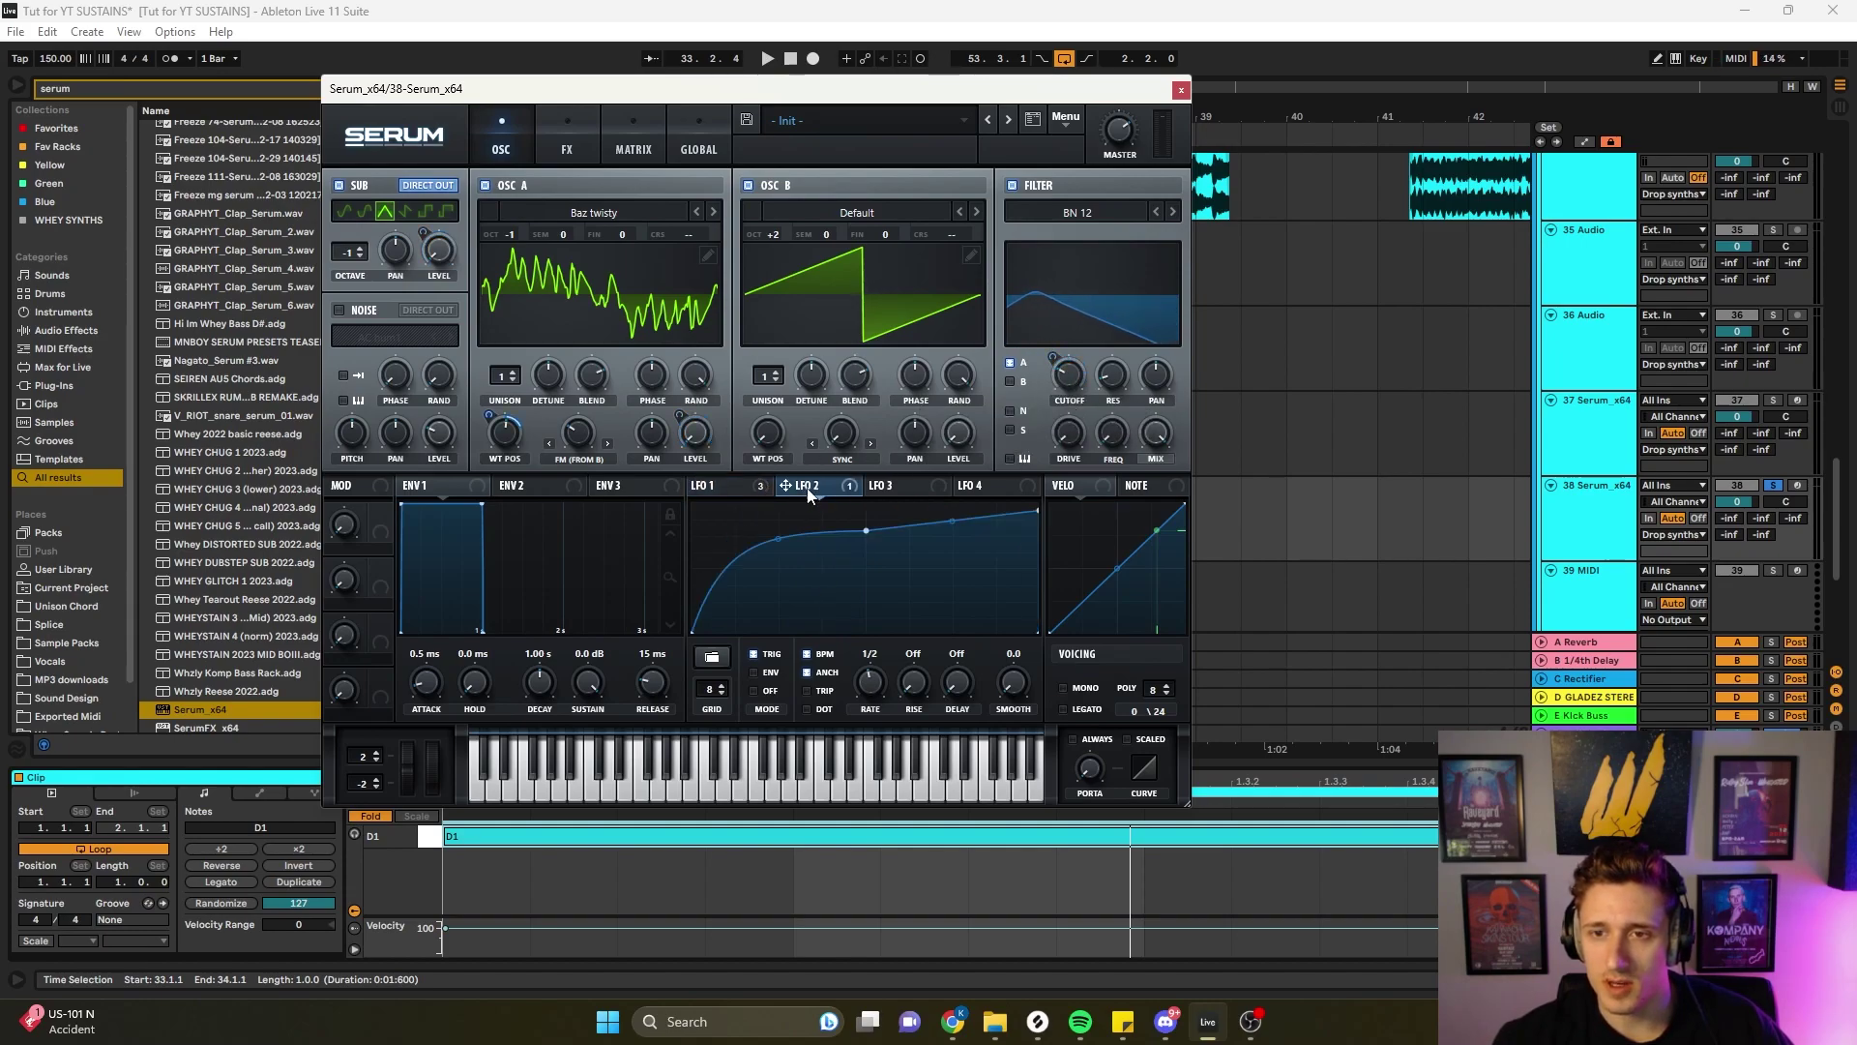
key("space")
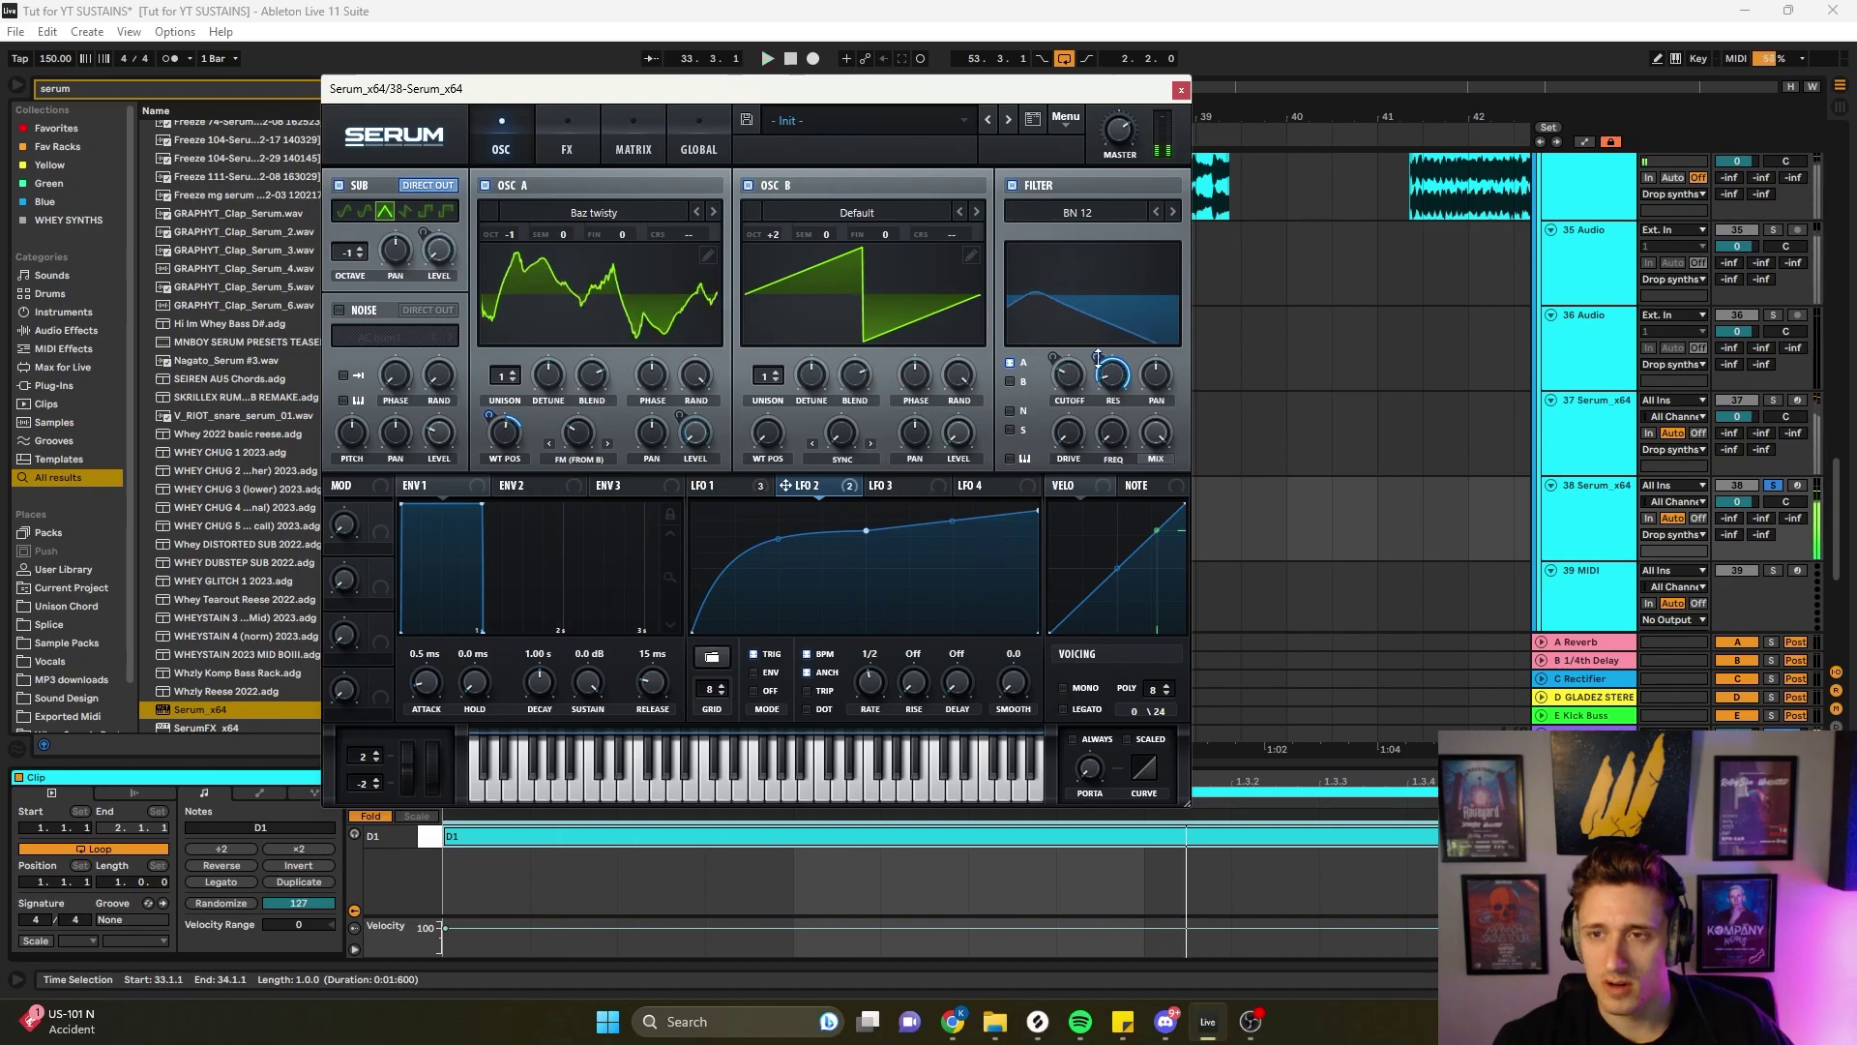
left_click_drag(1097, 359, 1099, 384)
mouse_move(1100, 384)
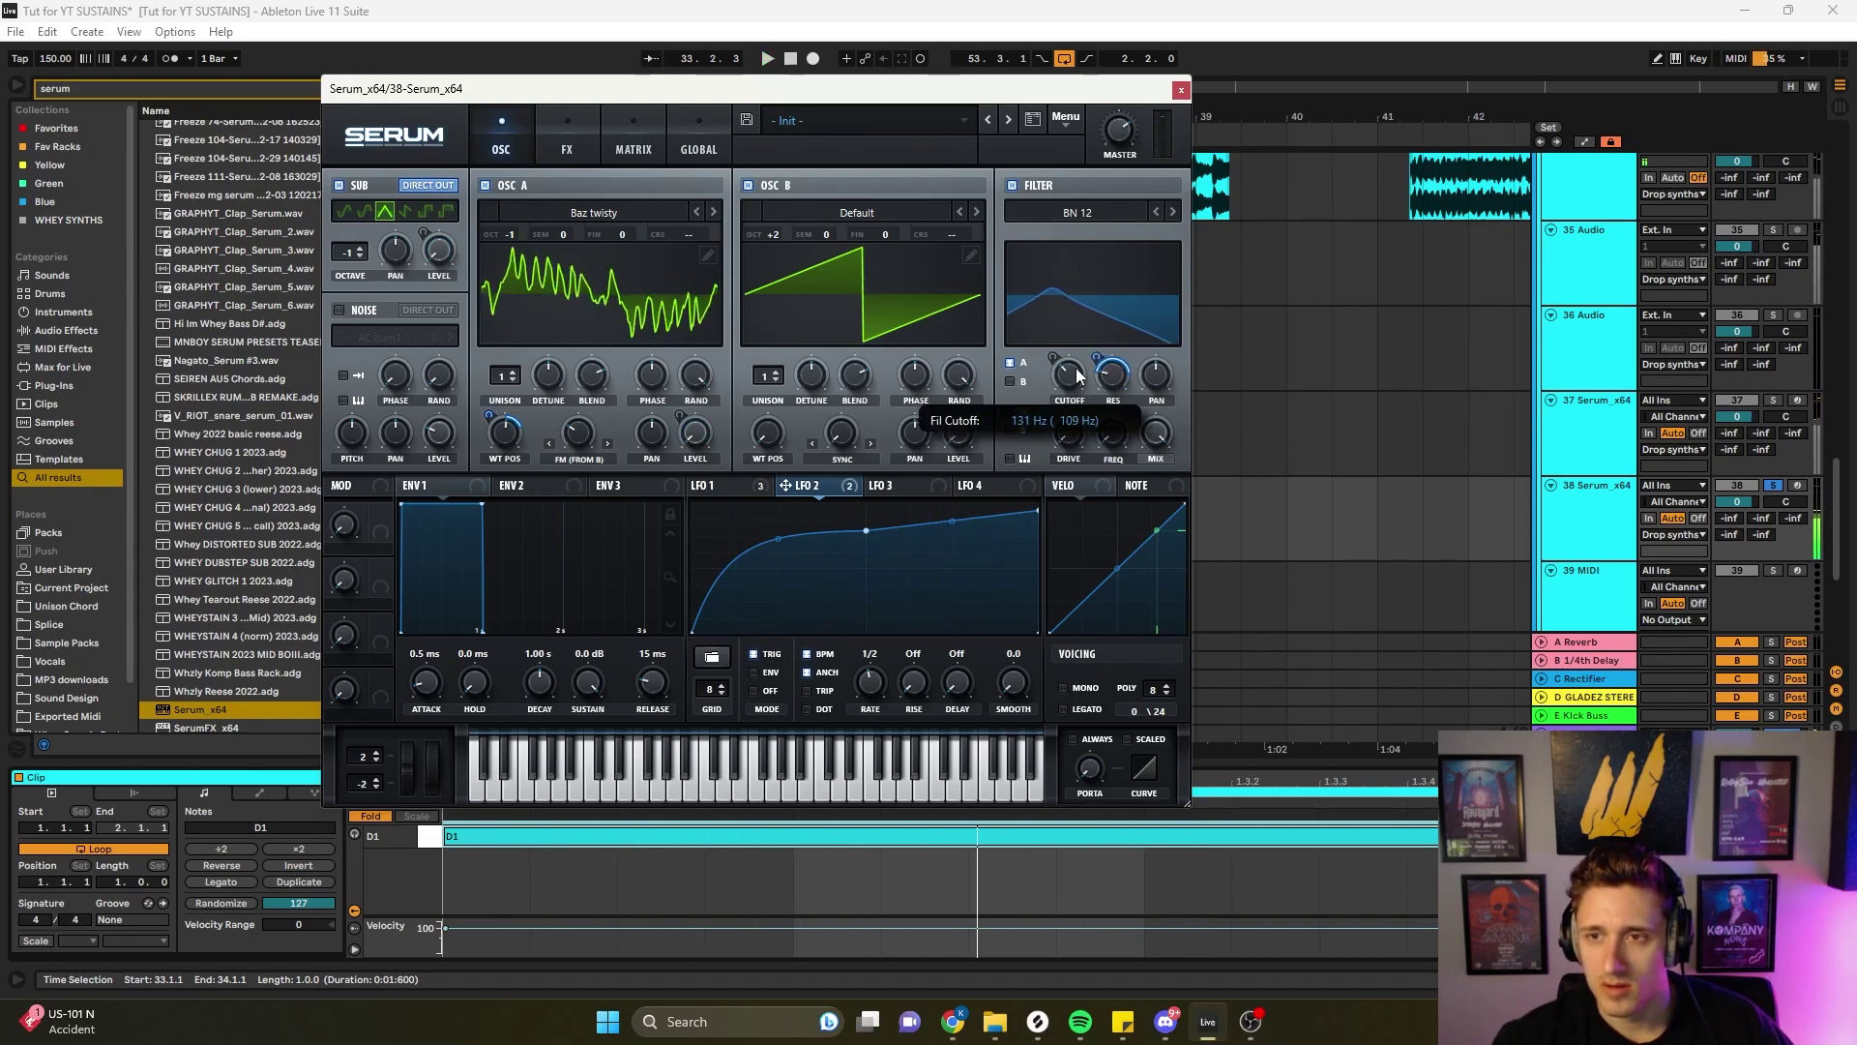
- Lower the filter's base cutoff to about 53 Hz while auditioning the clip
key("space")
left_click_drag(1074, 380, 1076, 388)
key("space")
key("space")
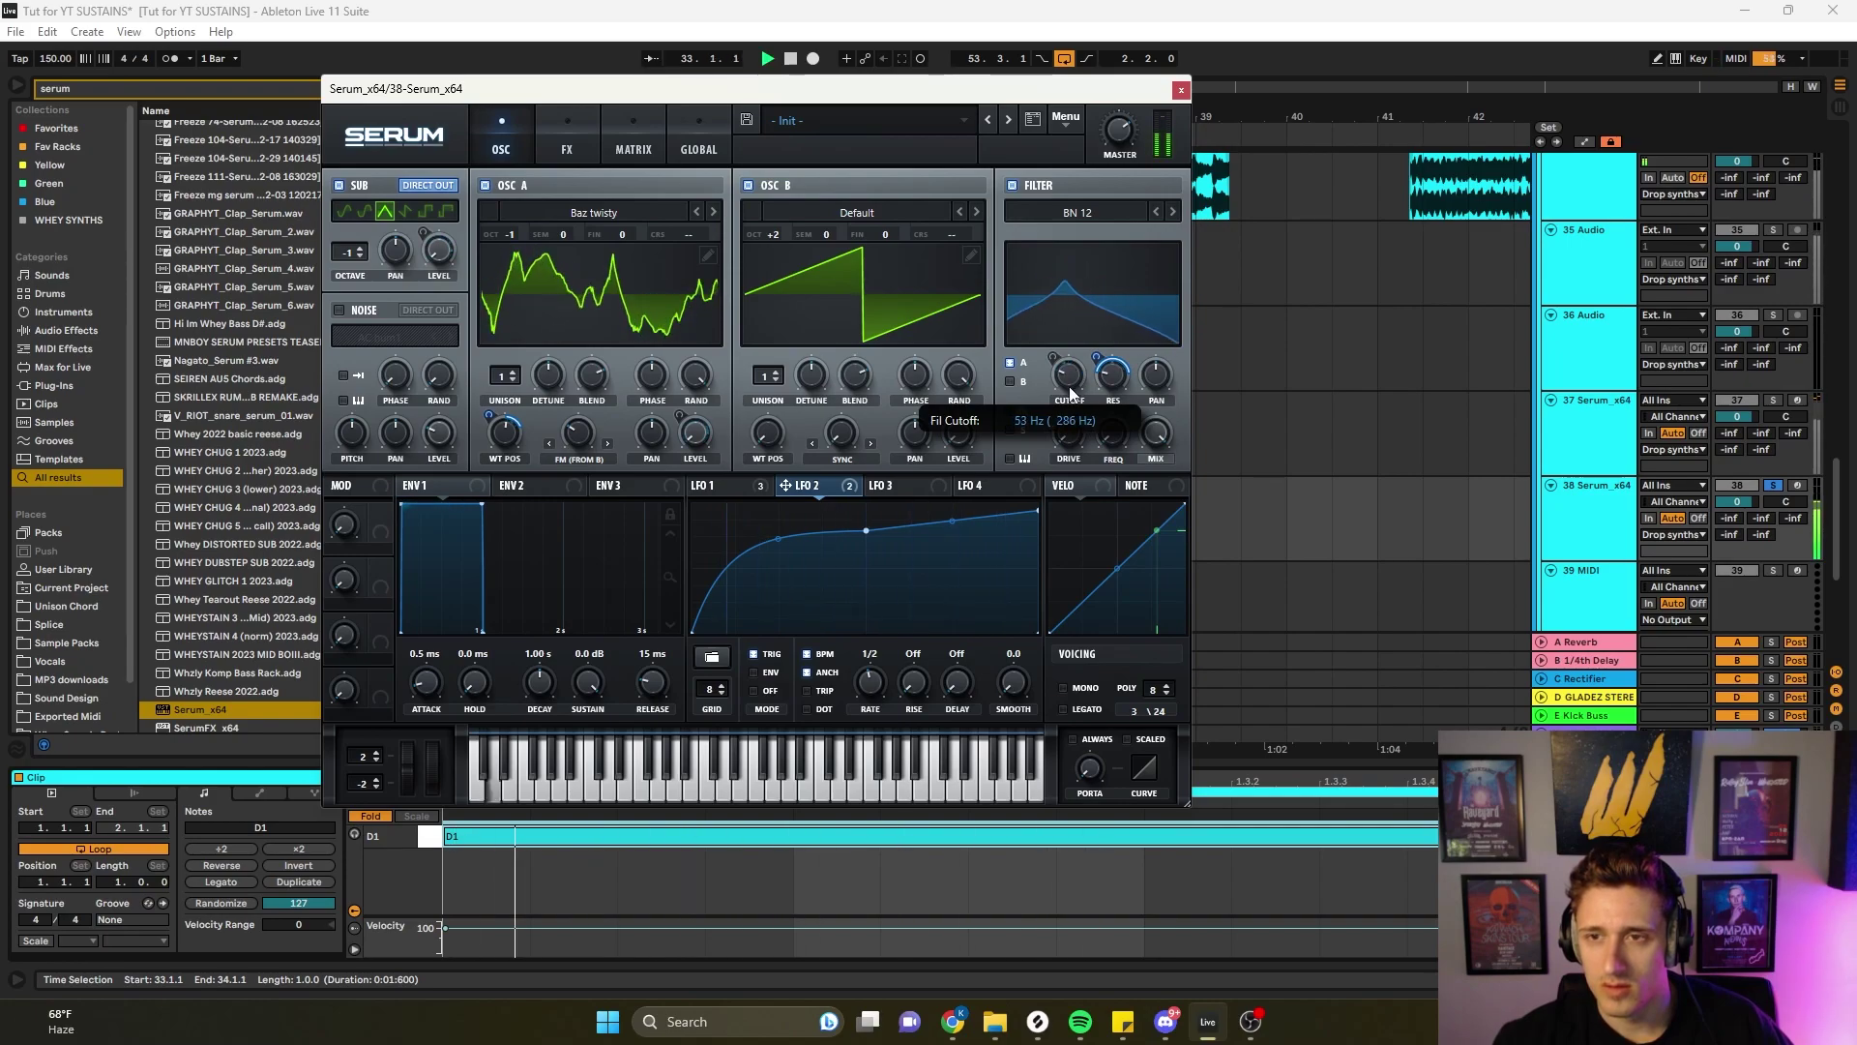
key("space")
key("space")
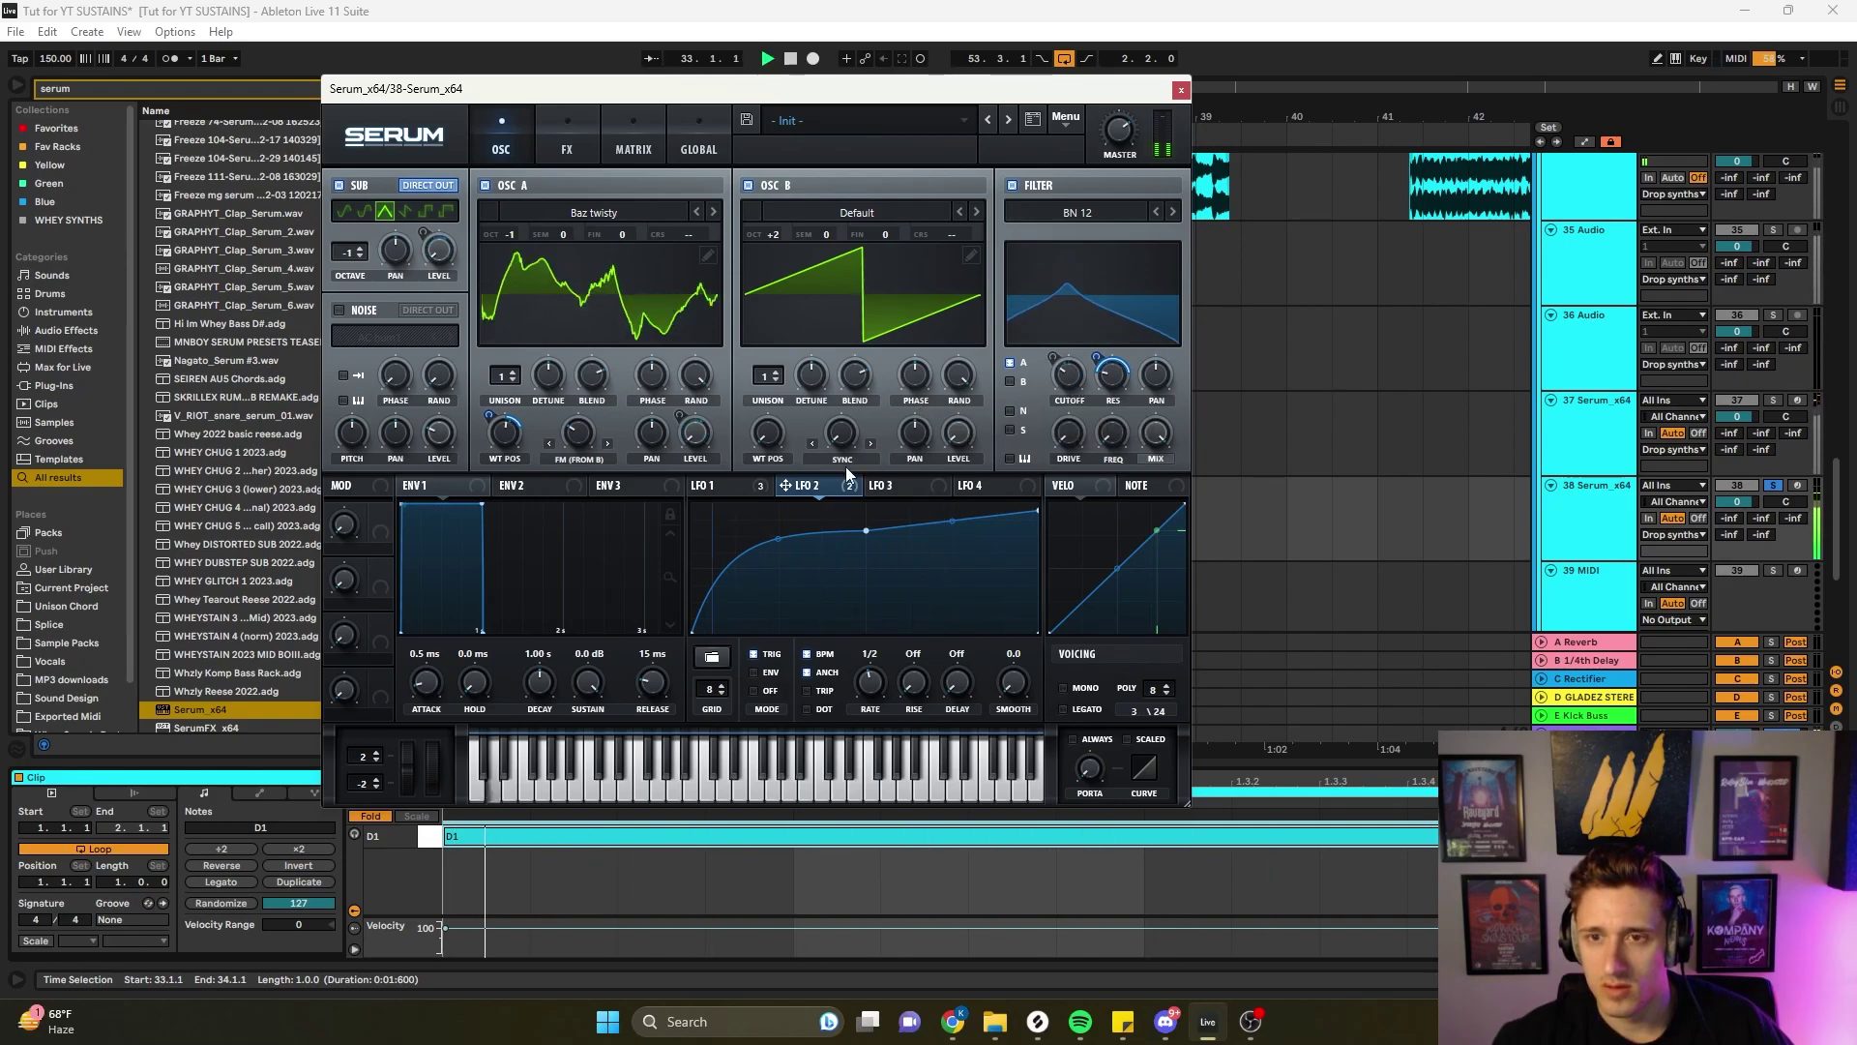
left_click_drag(826, 489, 1073, 518)
right_click(1111, 424)
left_click(1169, 491)
- Modulate the filter's FREQ control with LFO 1 by a negative amount, refining it against playback
left_click(712, 487)
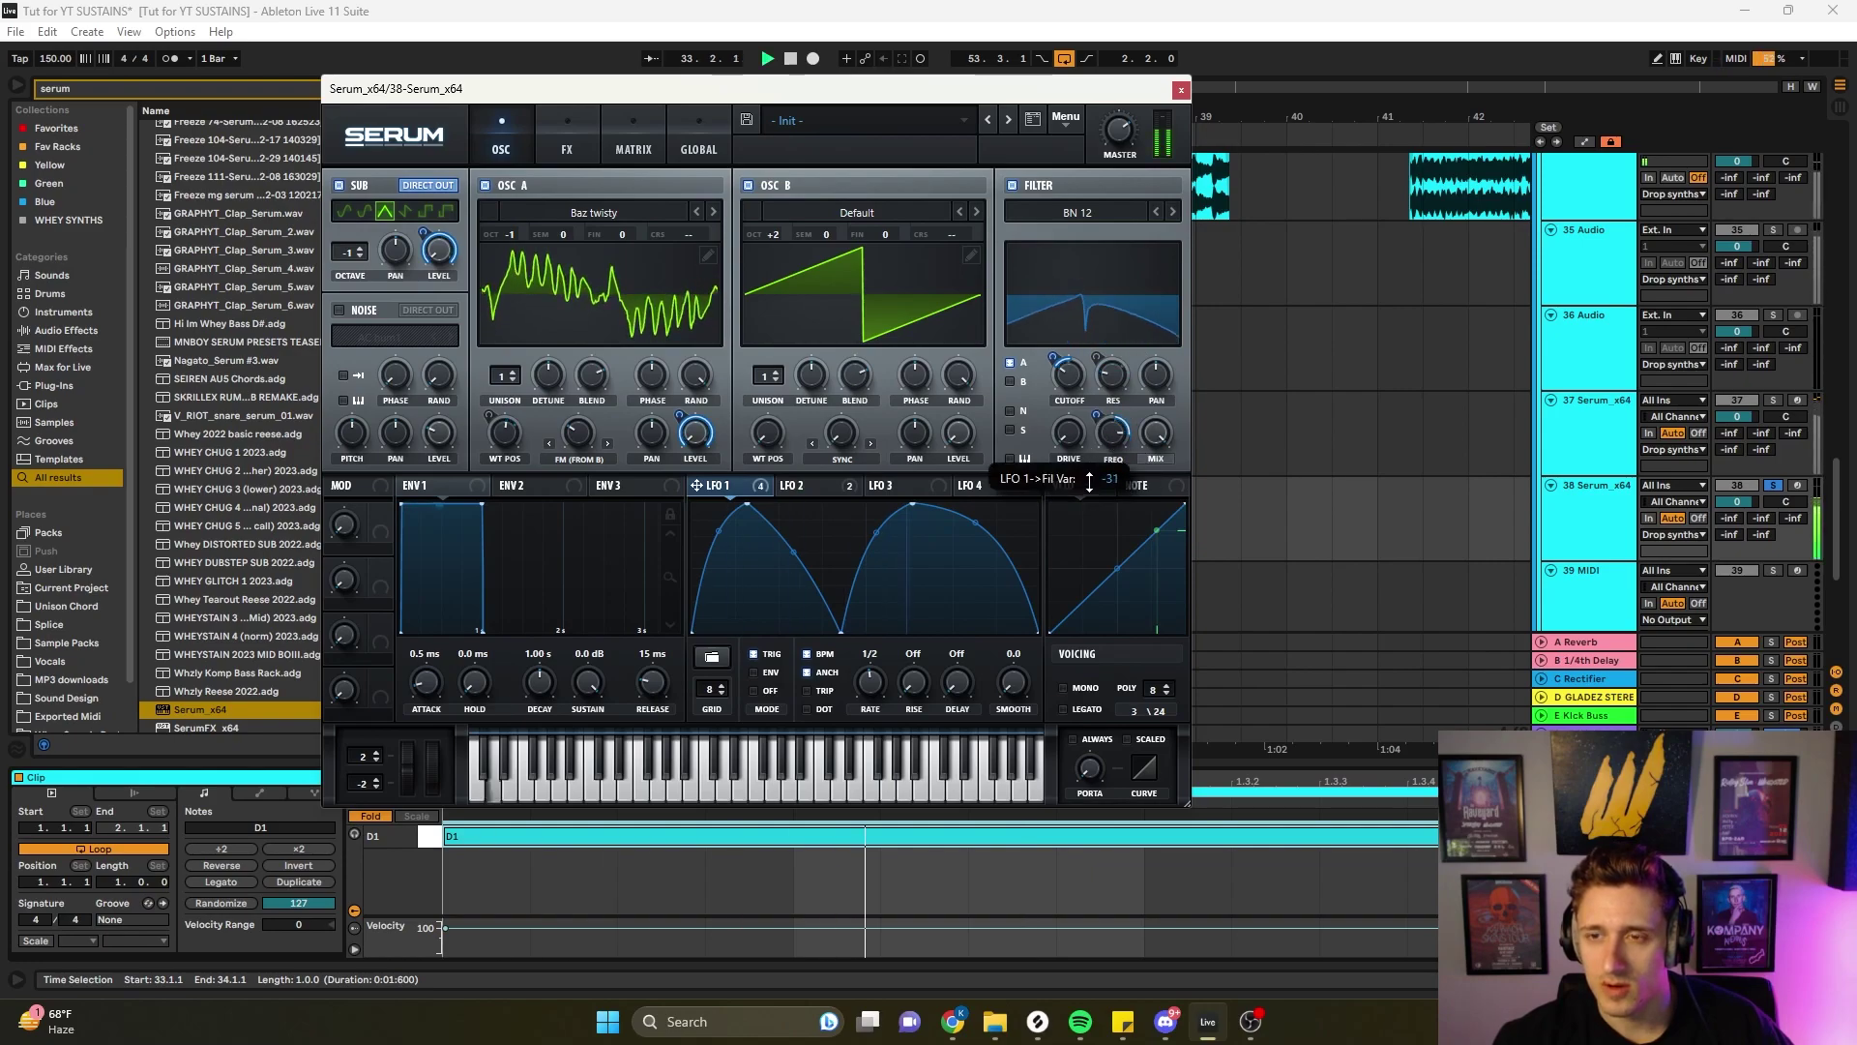
key("space")
key("space")
key("space")
left_click_drag(1097, 415, 1108, 430)
key("space")
key("space")
- Enable the compressor in multiband mode and the Hyper/Dimension effect
left_click(575, 122)
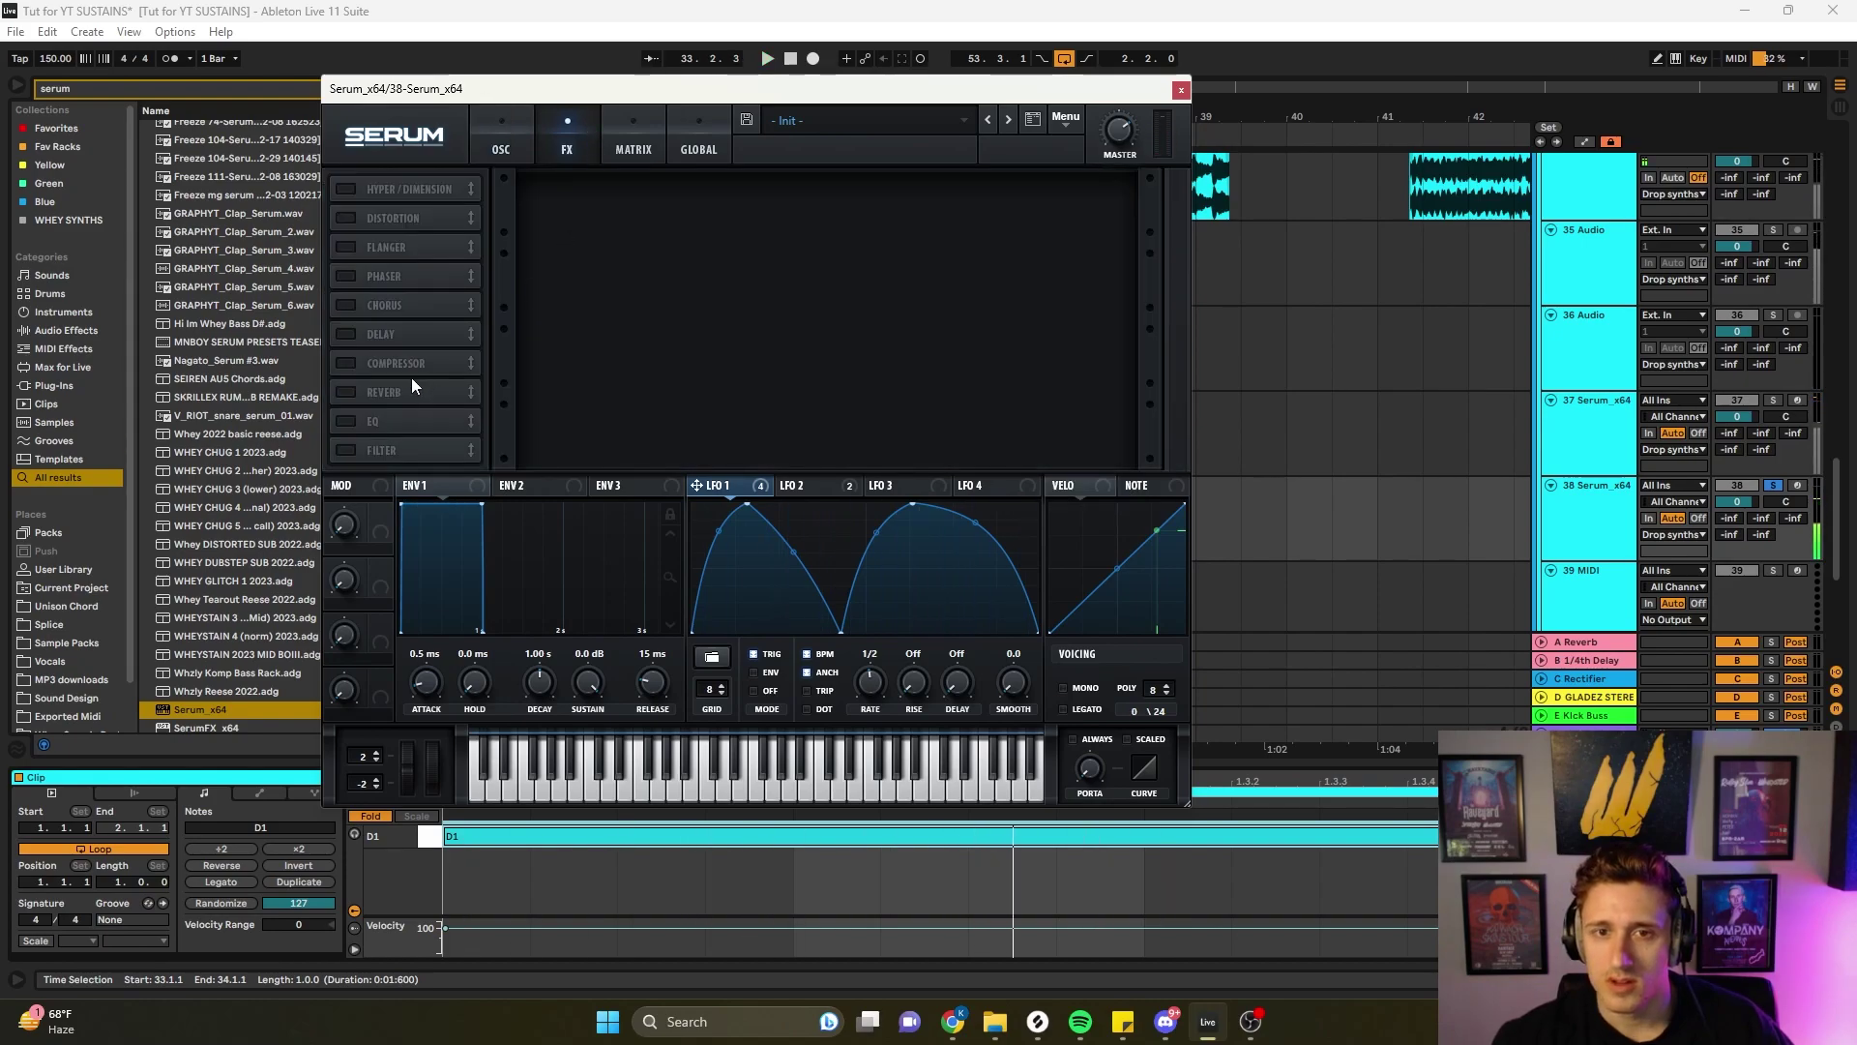
left_click(346, 365)
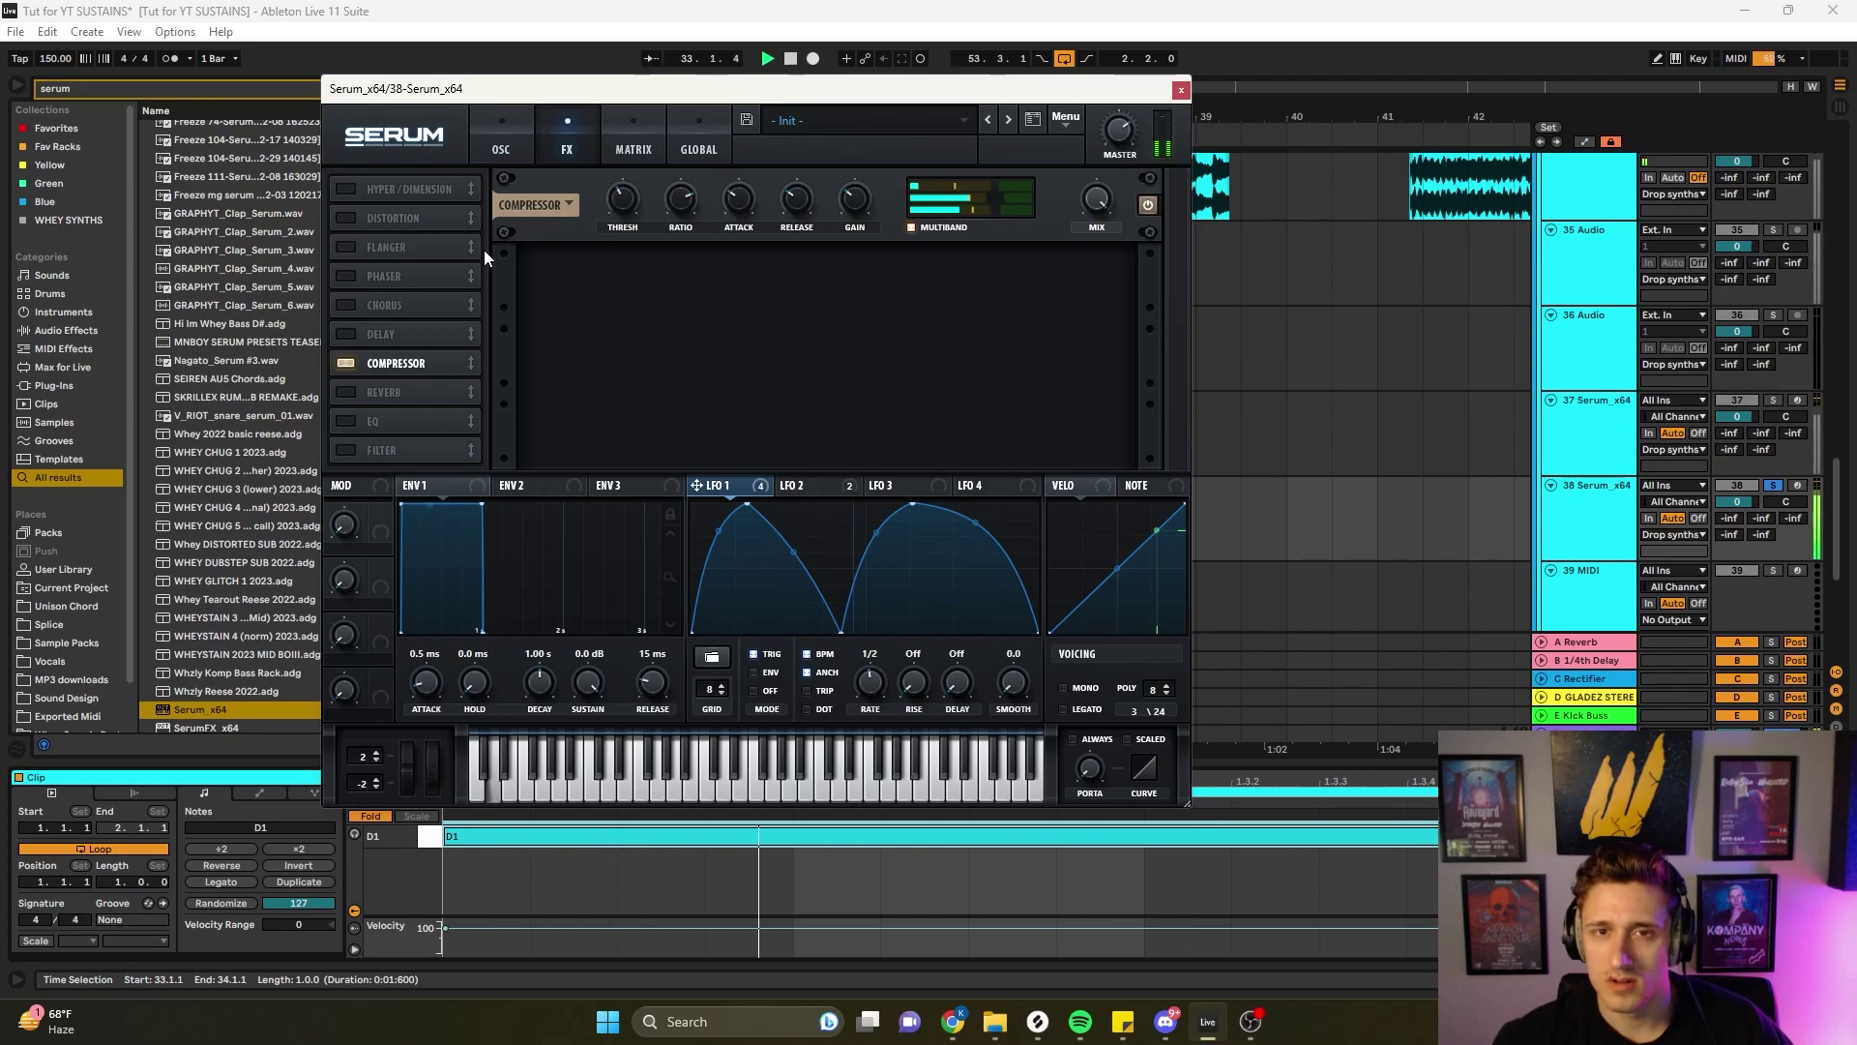
left_click(402, 189)
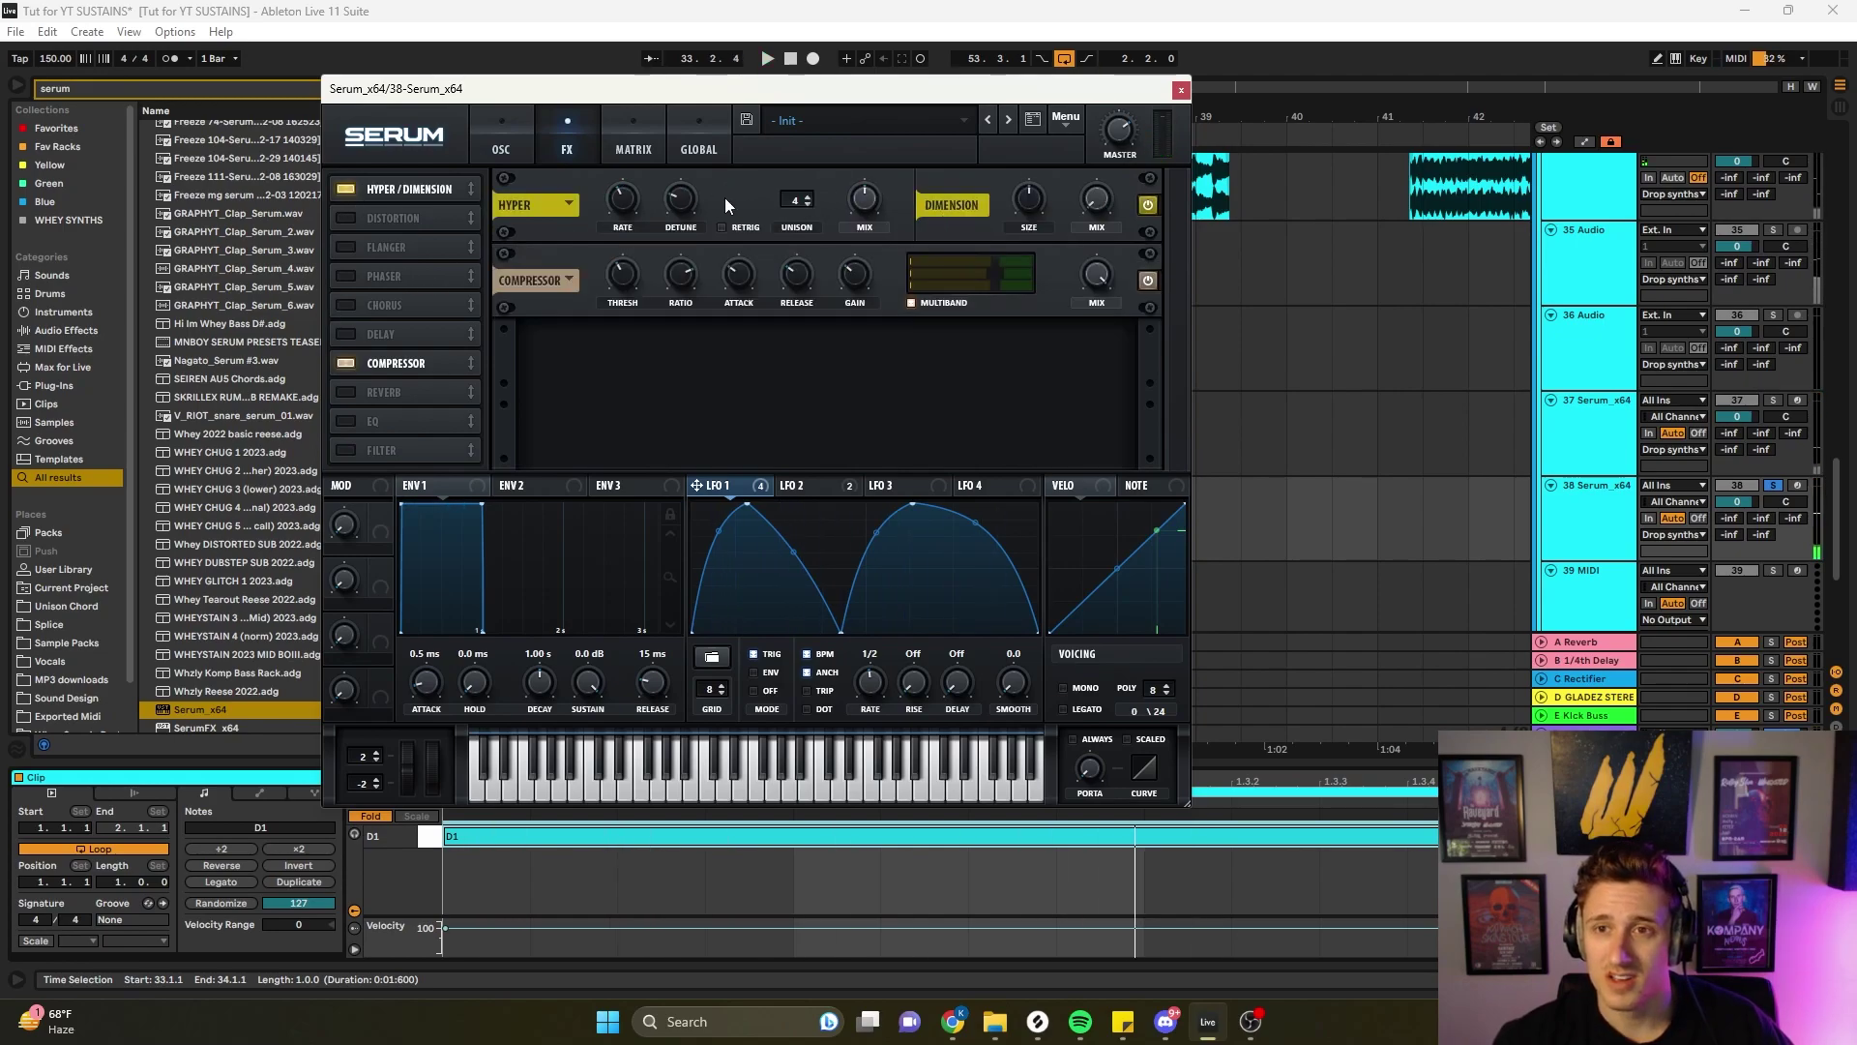
- Set the Hyper effect's unison to 7 and modulate its mix with LFO 1, checking it in playback
left_click(503, 136)
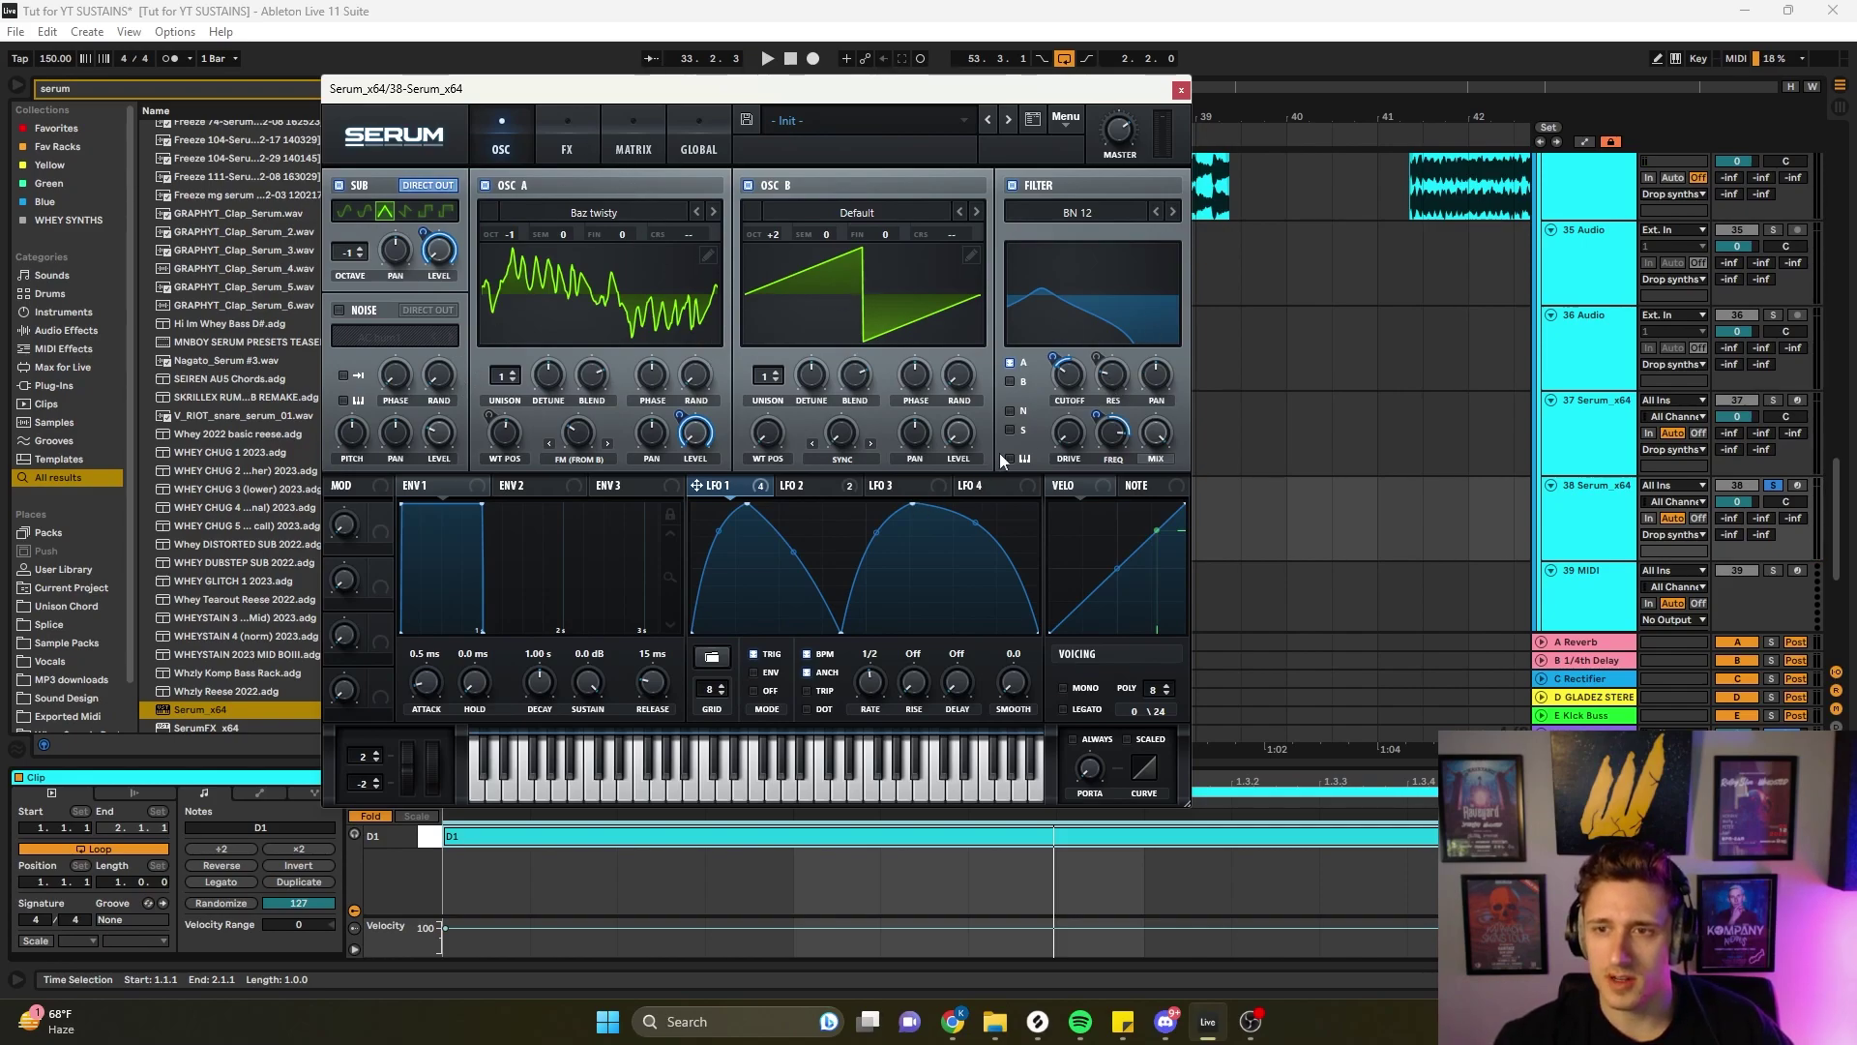
left_click(565, 150)
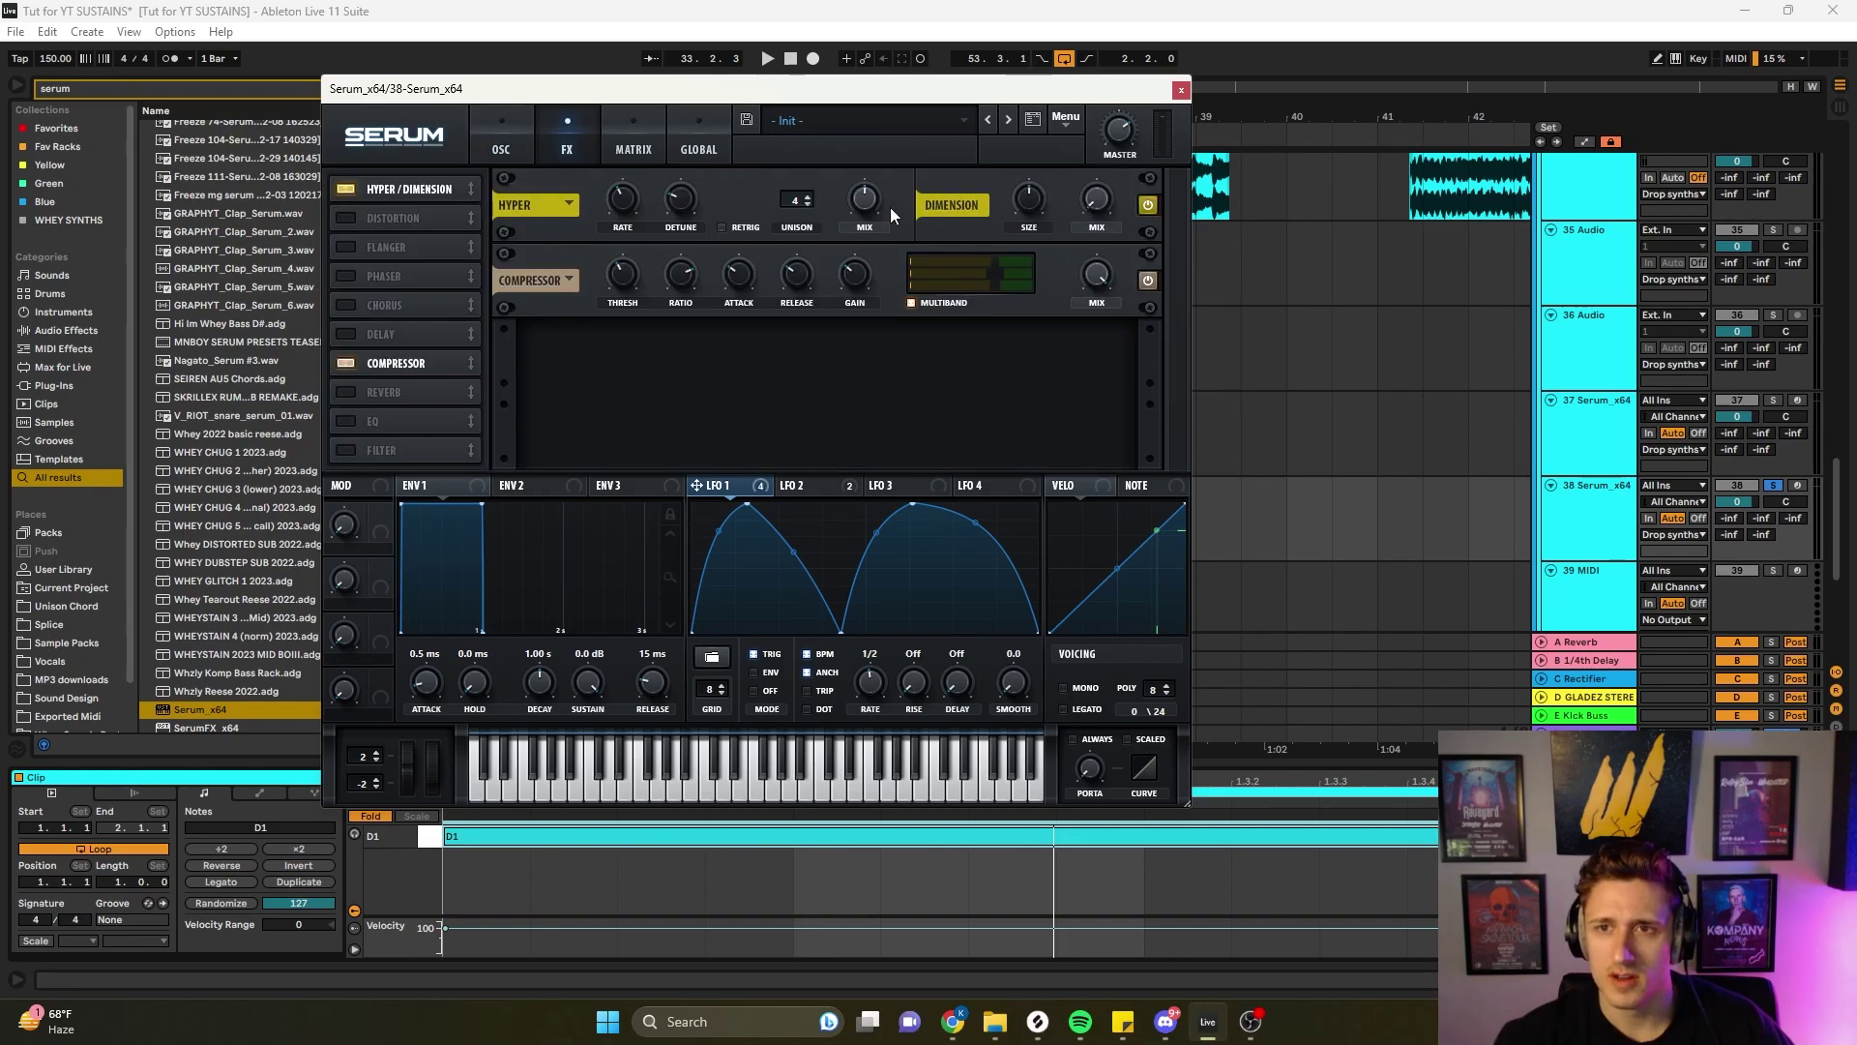
left_click_drag(799, 201, 815, 157)
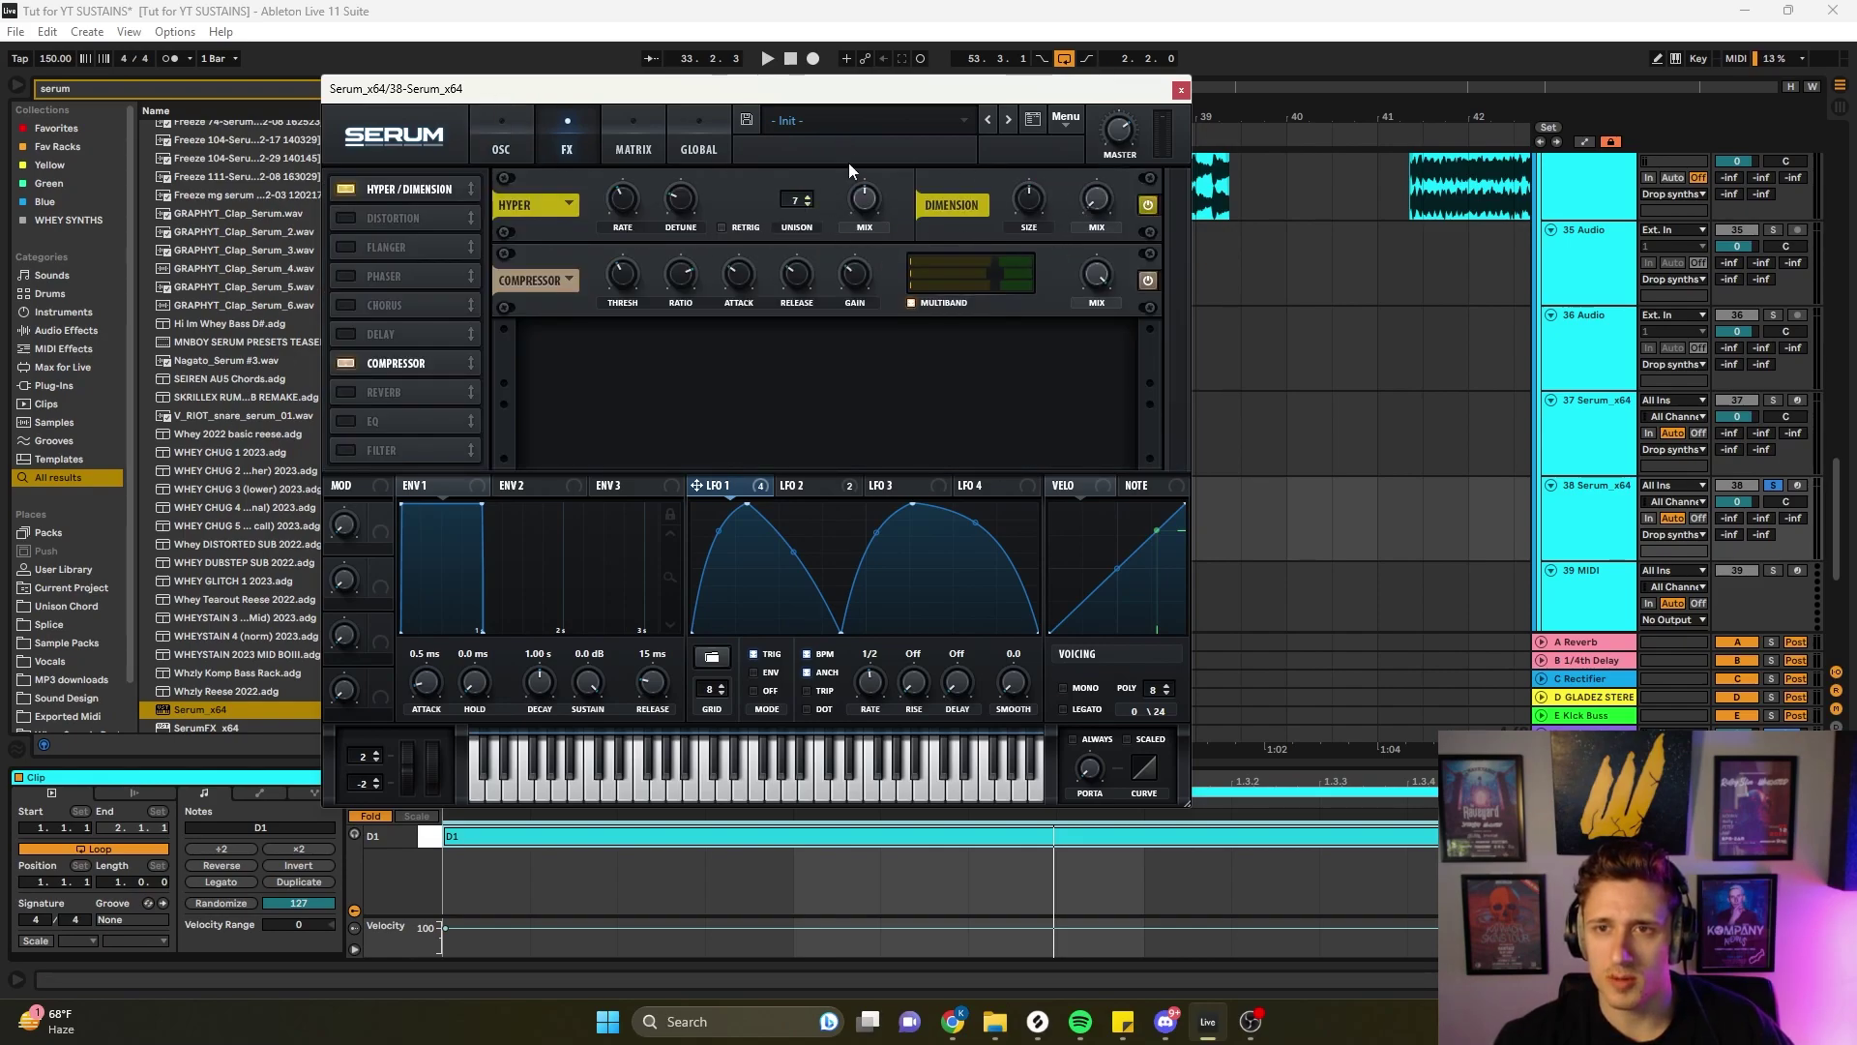
left_click_drag(847, 177, 846, 226)
key("space")
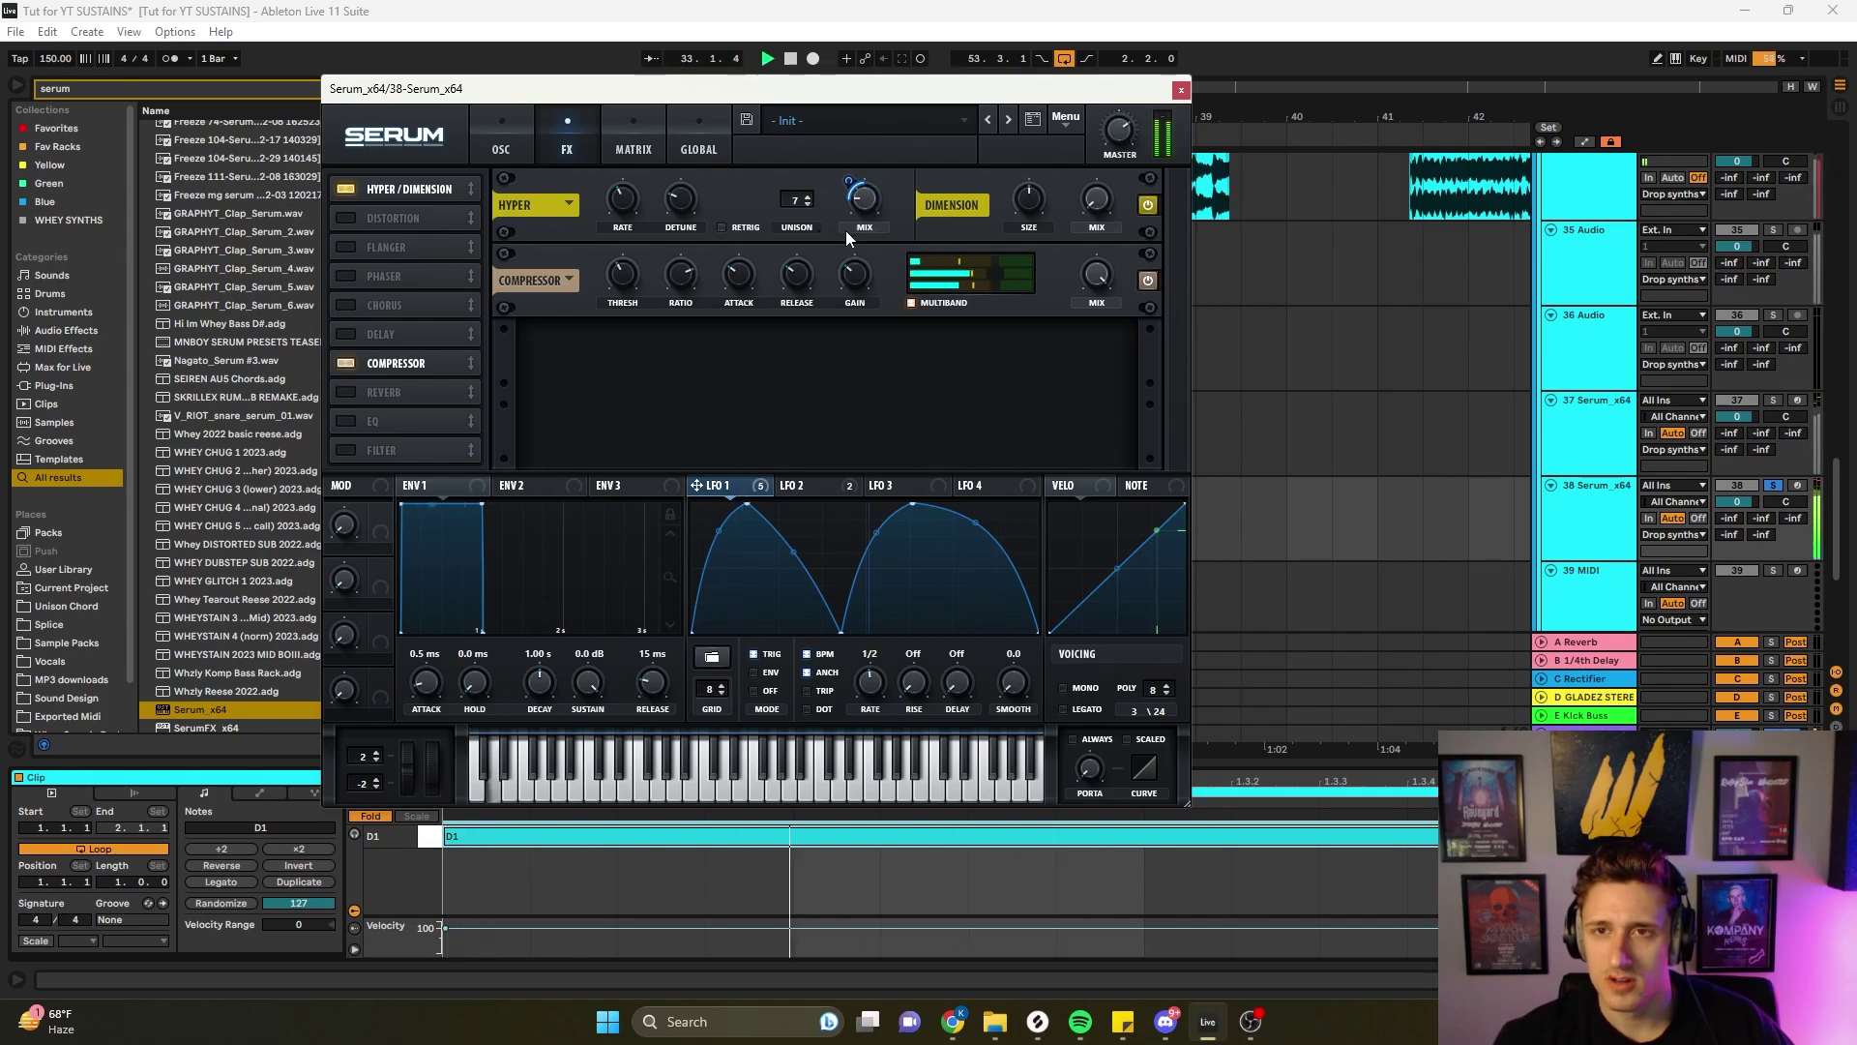
left_click(684, 130)
left_click_drag(503, 347, 497, 438)
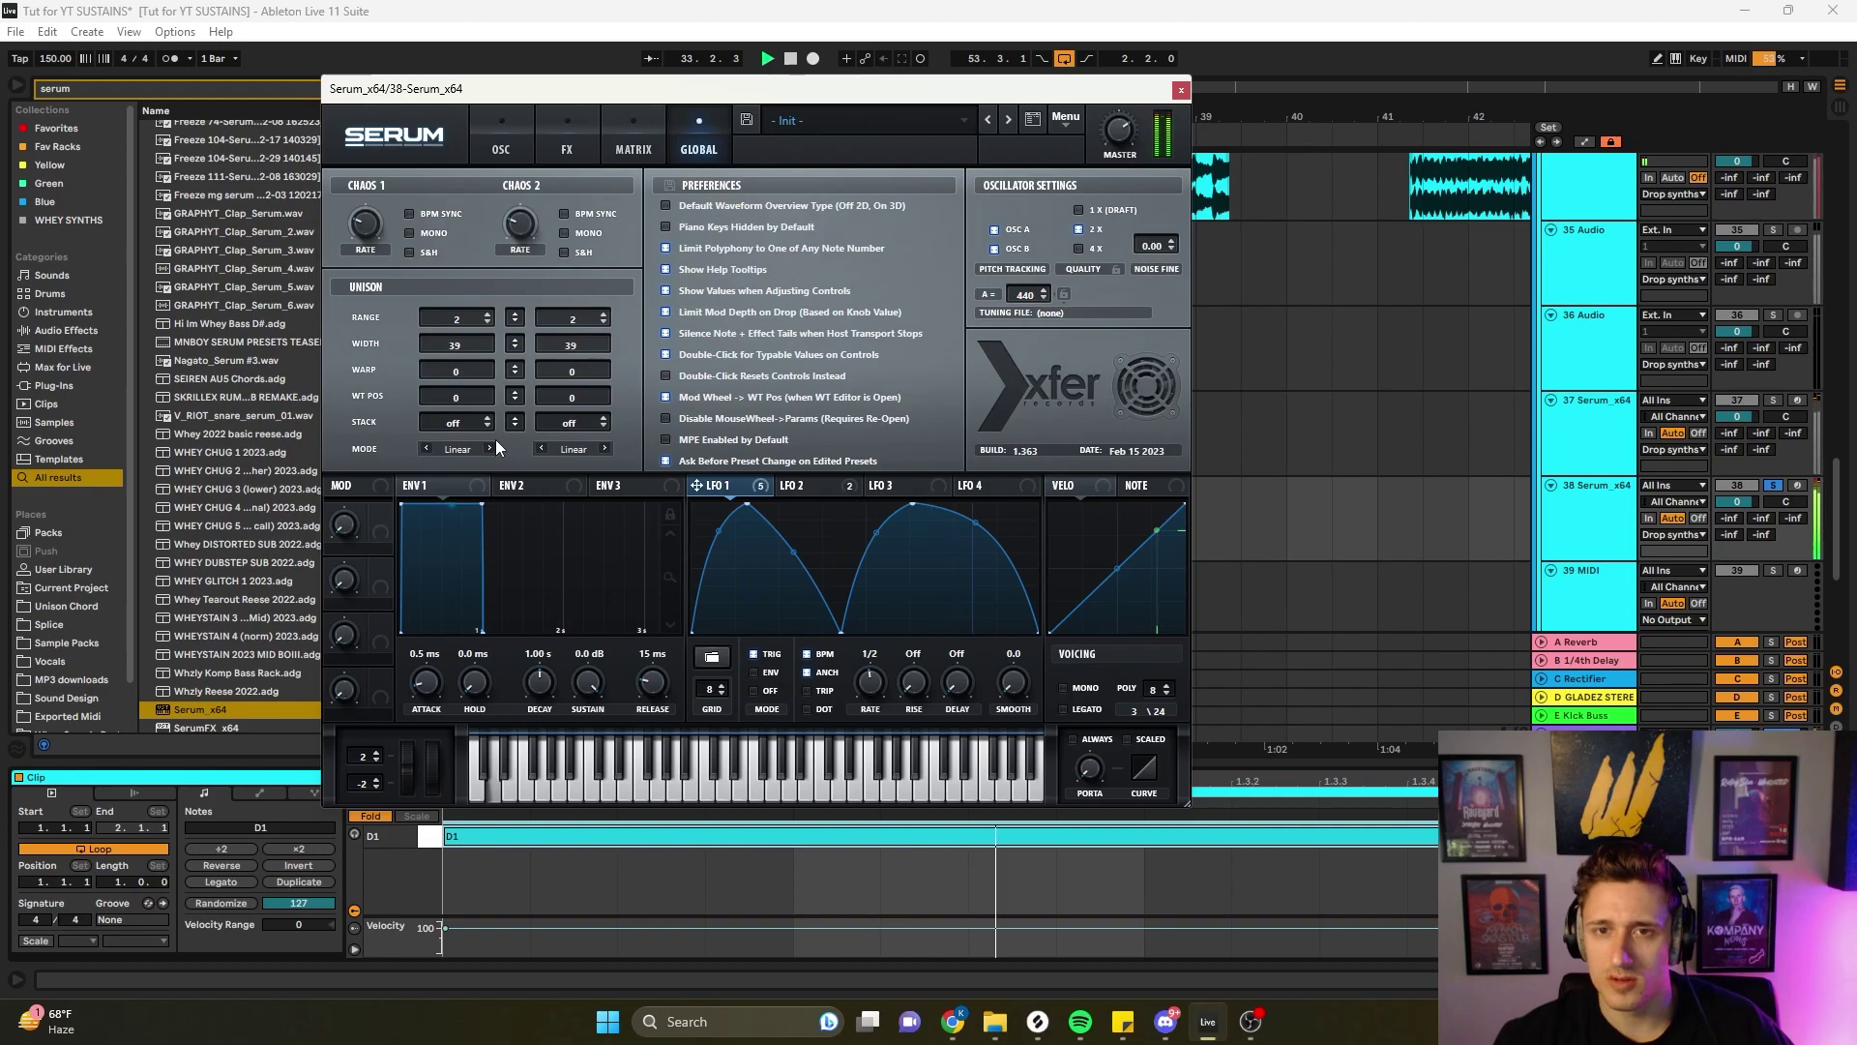
left_click(513, 140)
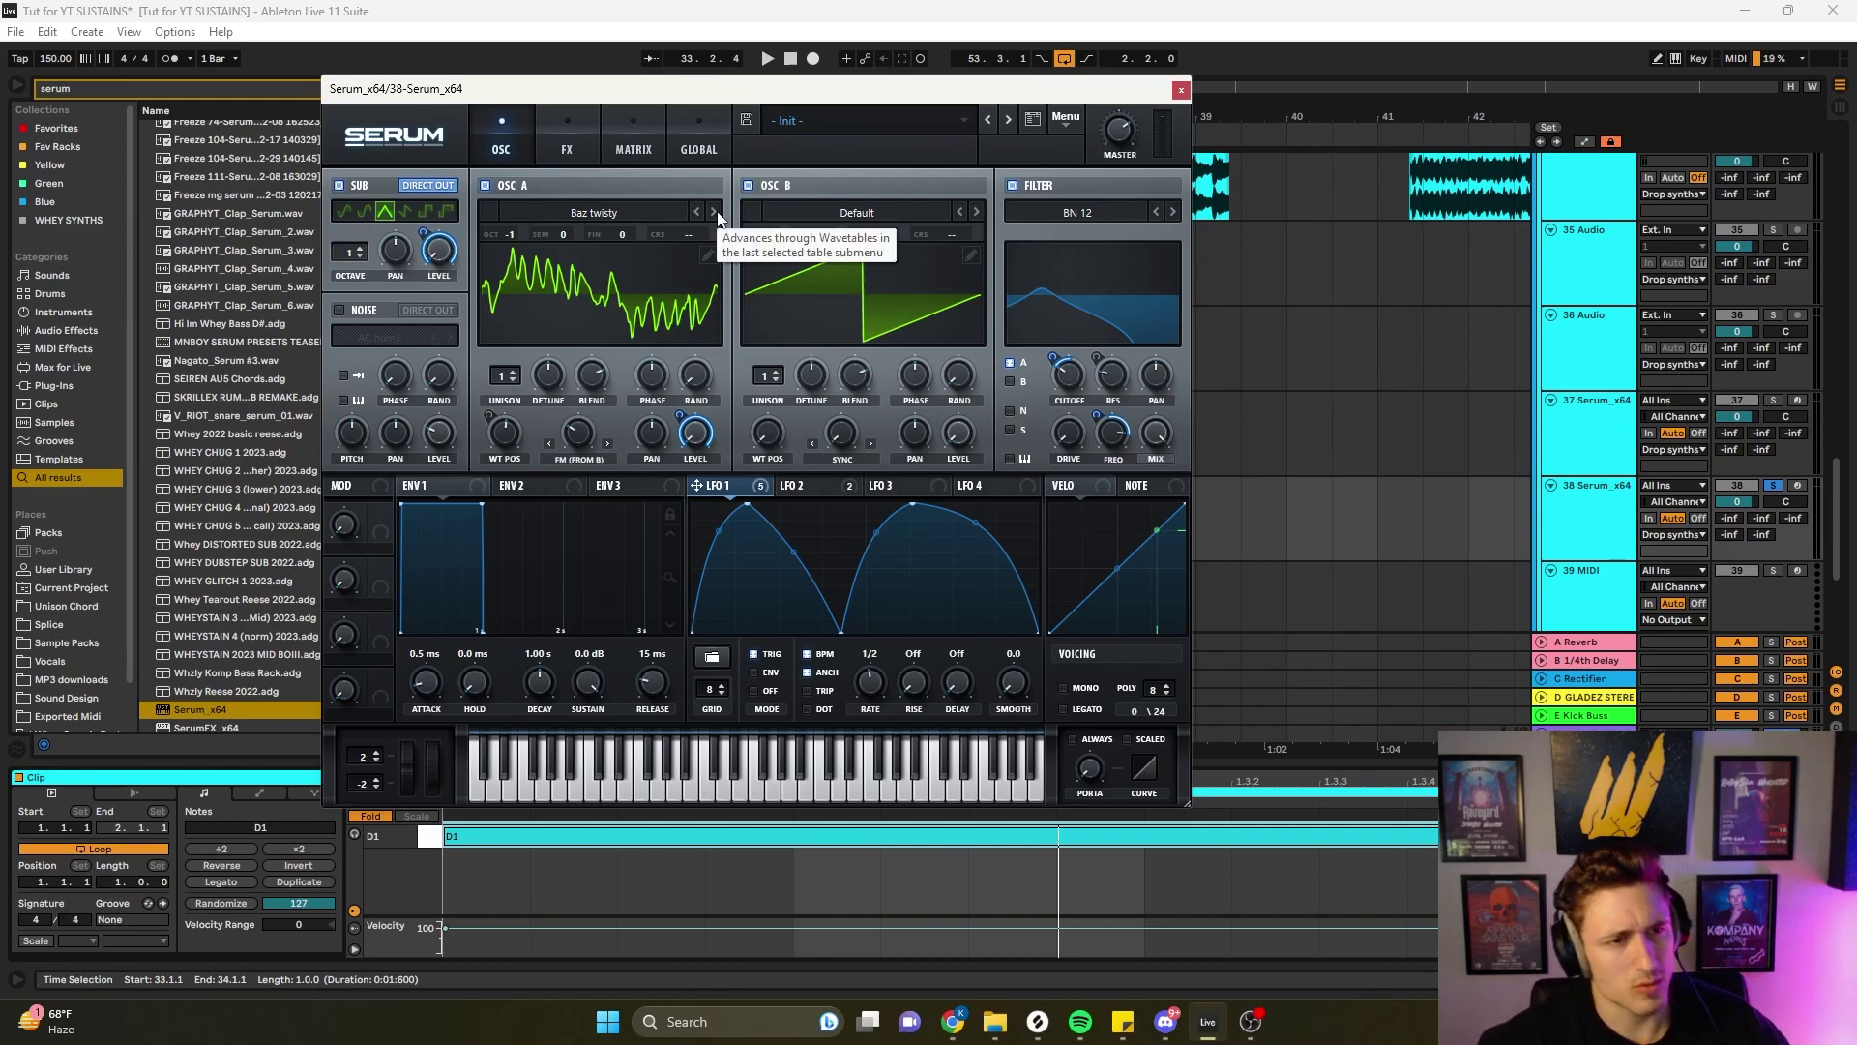
- Enable Tube distortion, modulate its drive with LFO 1 by 89 and compare the sound with the effect bypassed
left_click(563, 141)
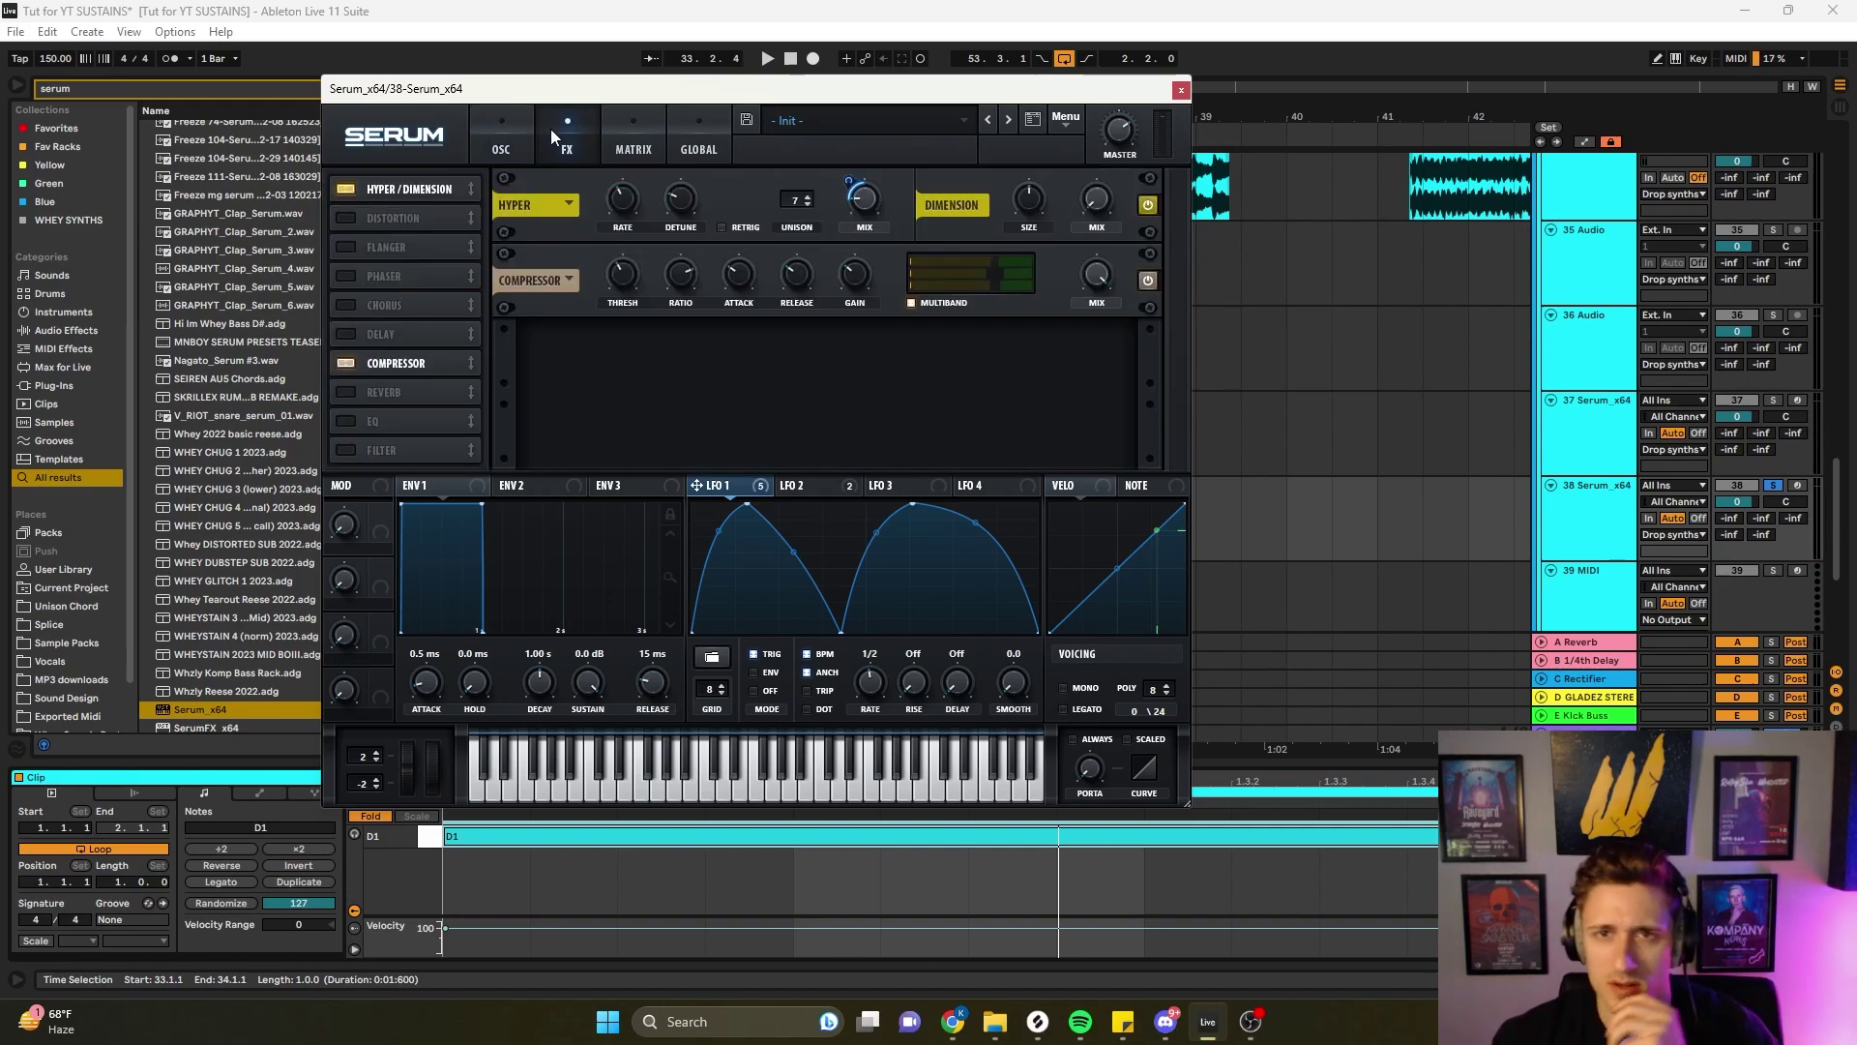
left_click(345, 219)
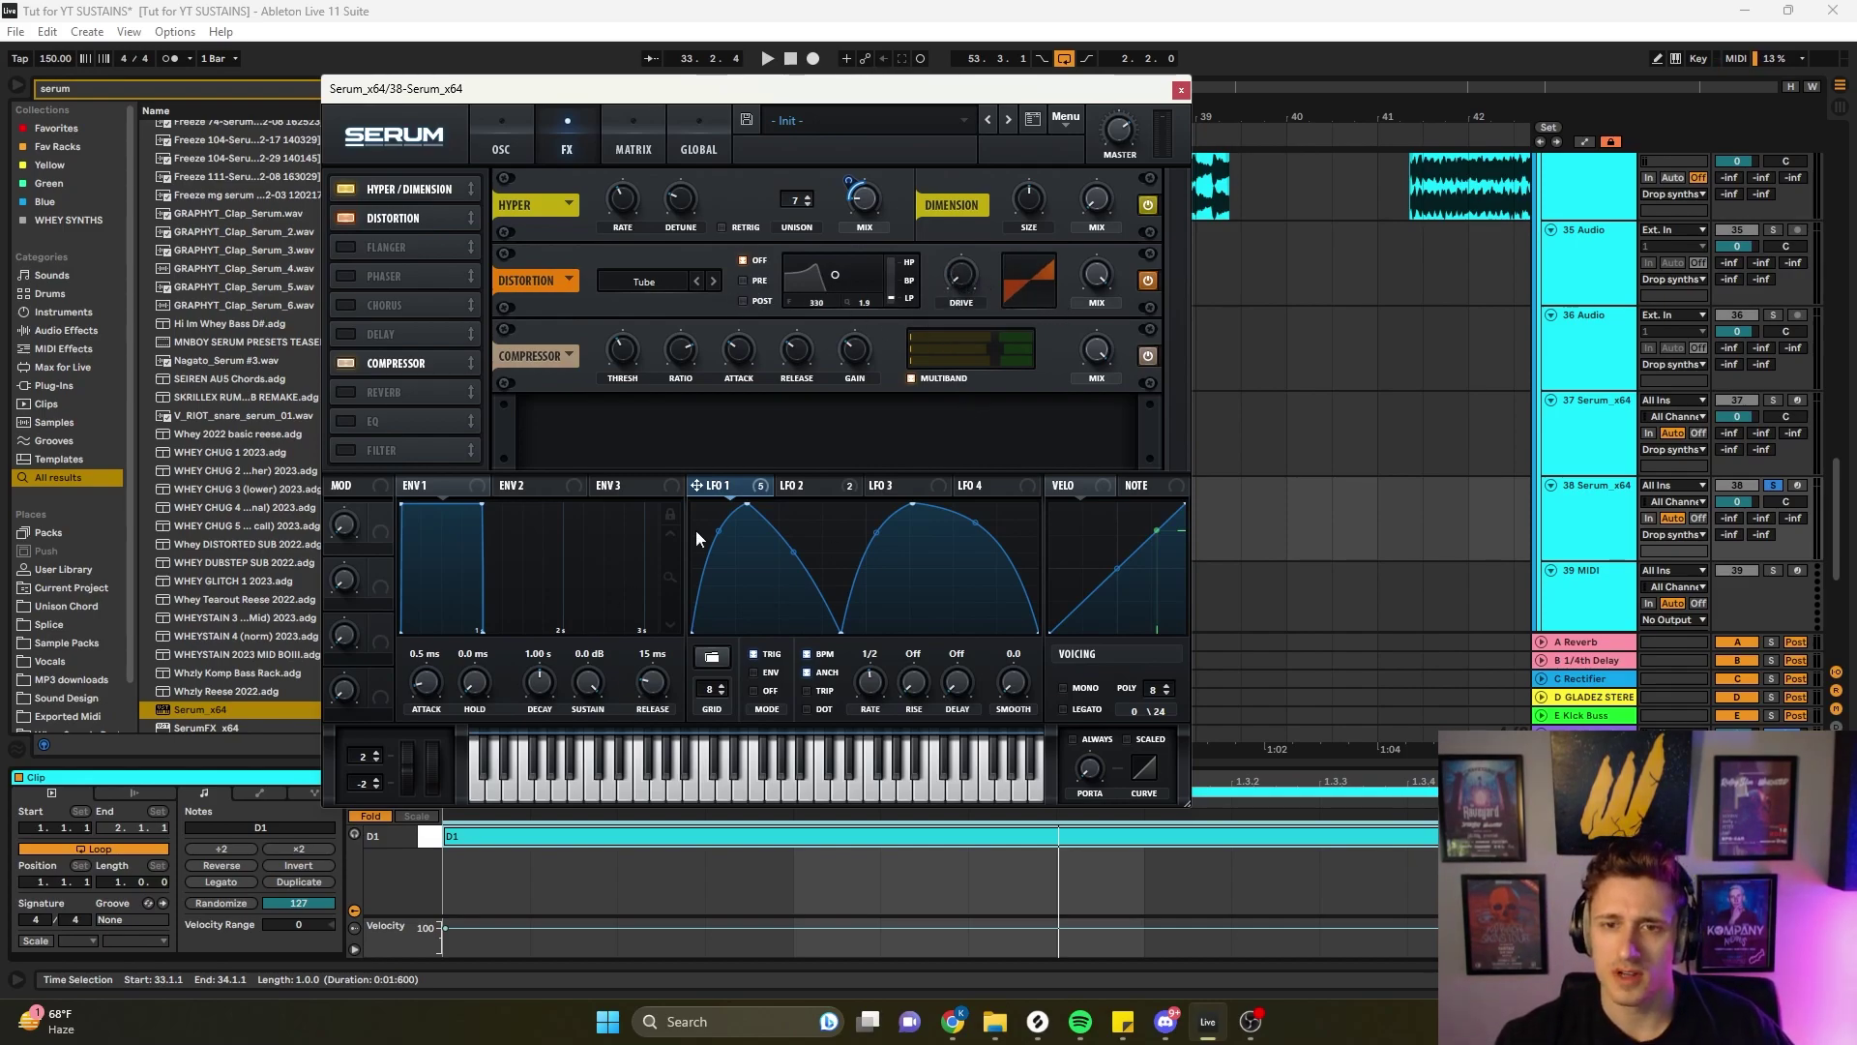
left_click_drag(967, 281, 961, 283)
key("space")
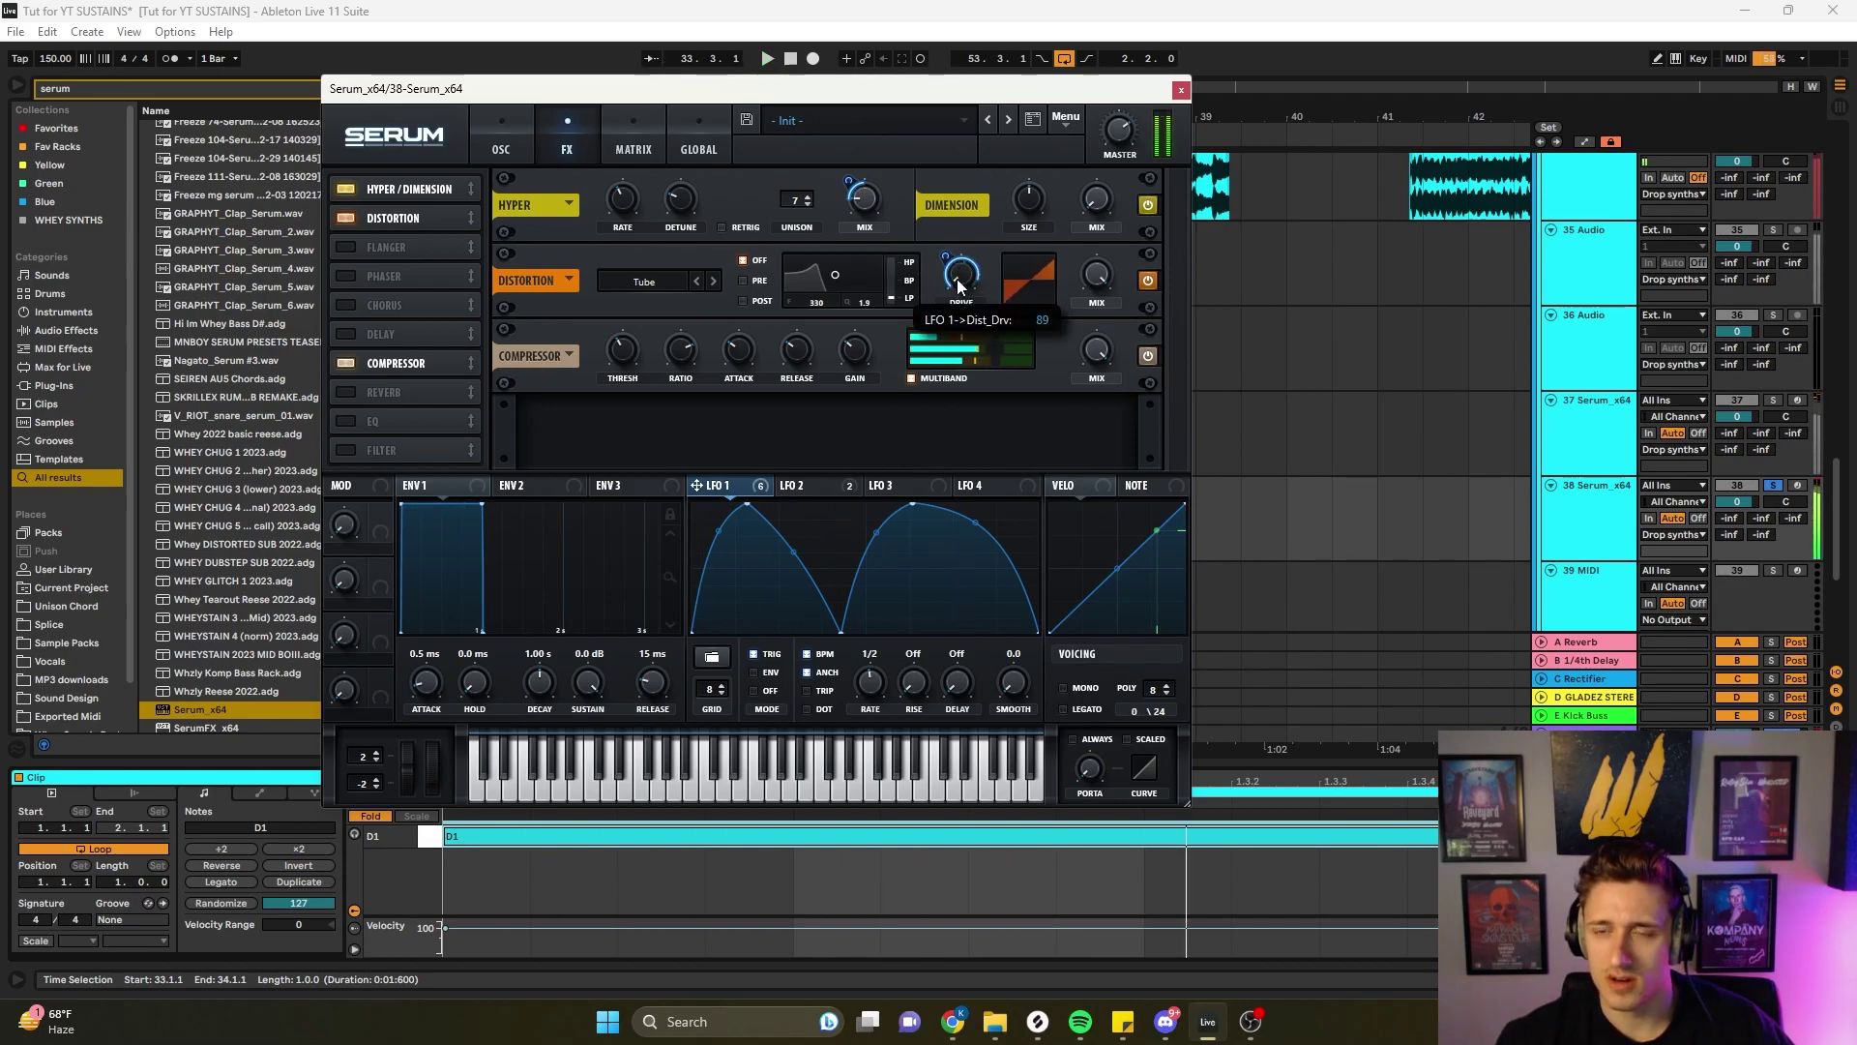
left_click(1148, 281)
left_click(1148, 281)
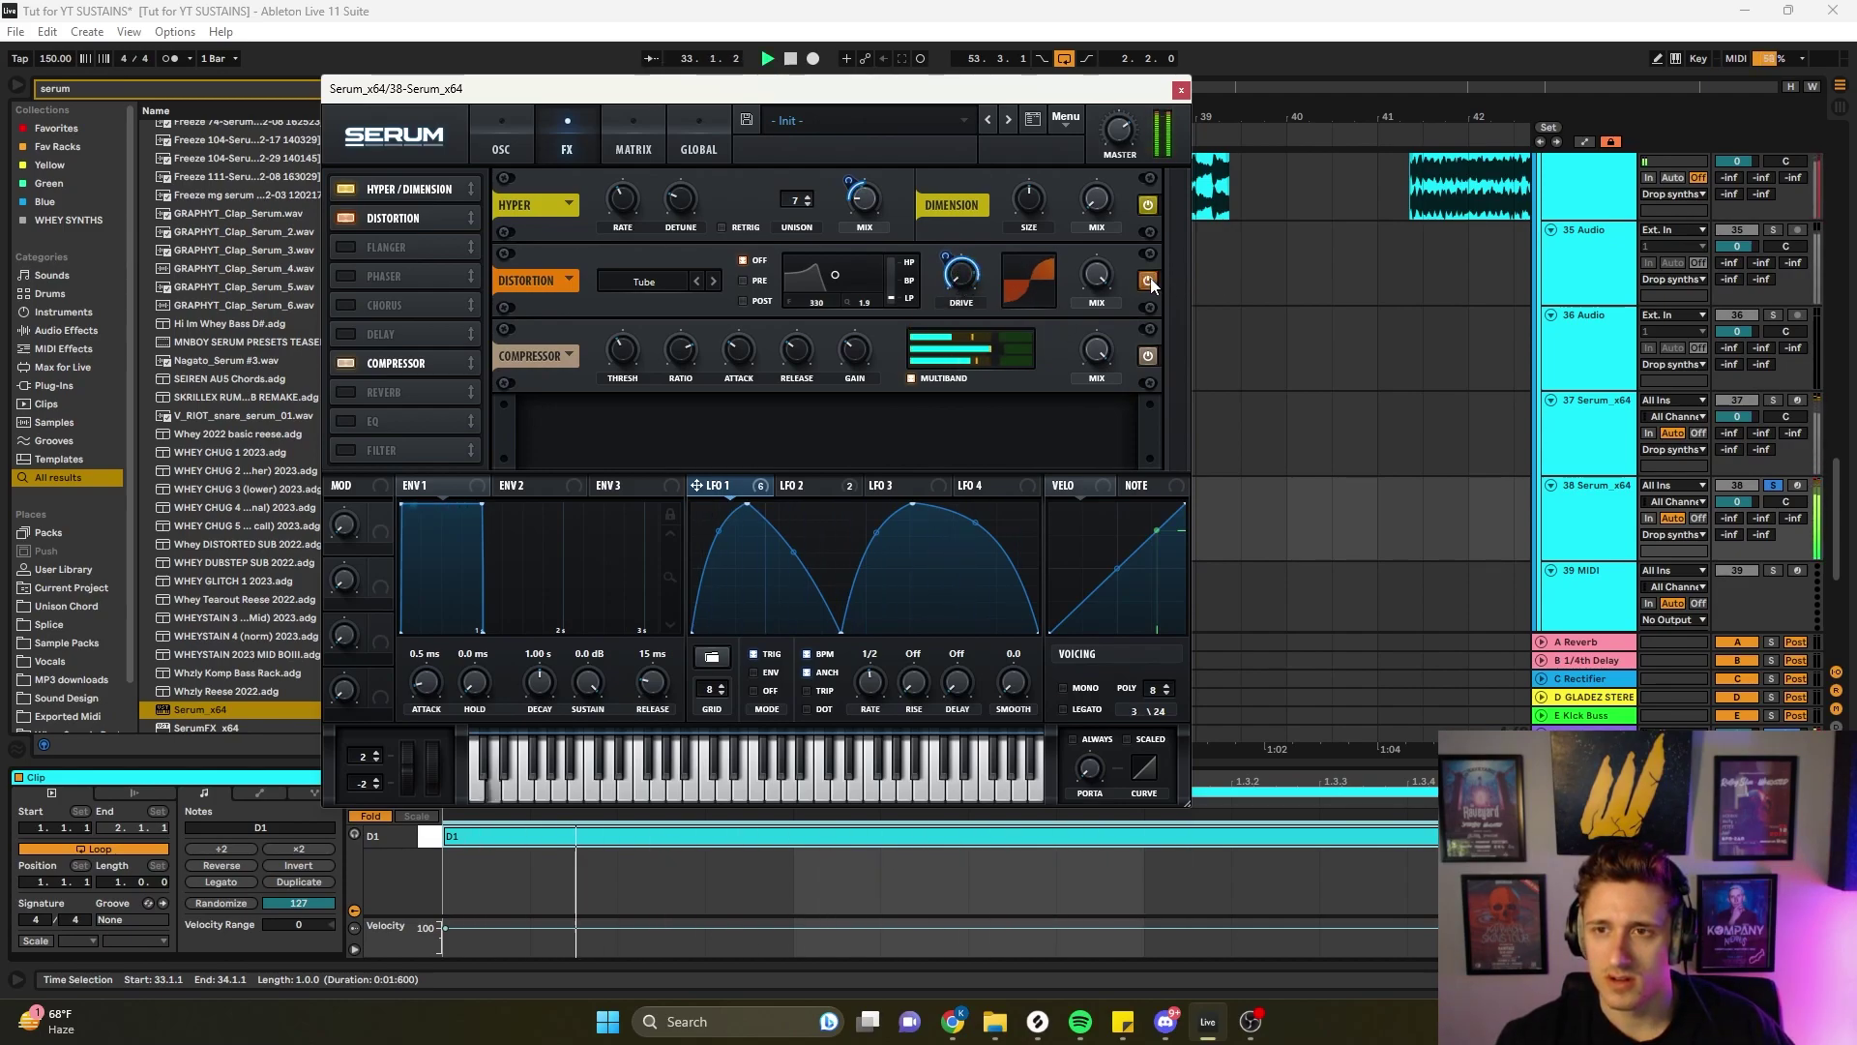
key("space")
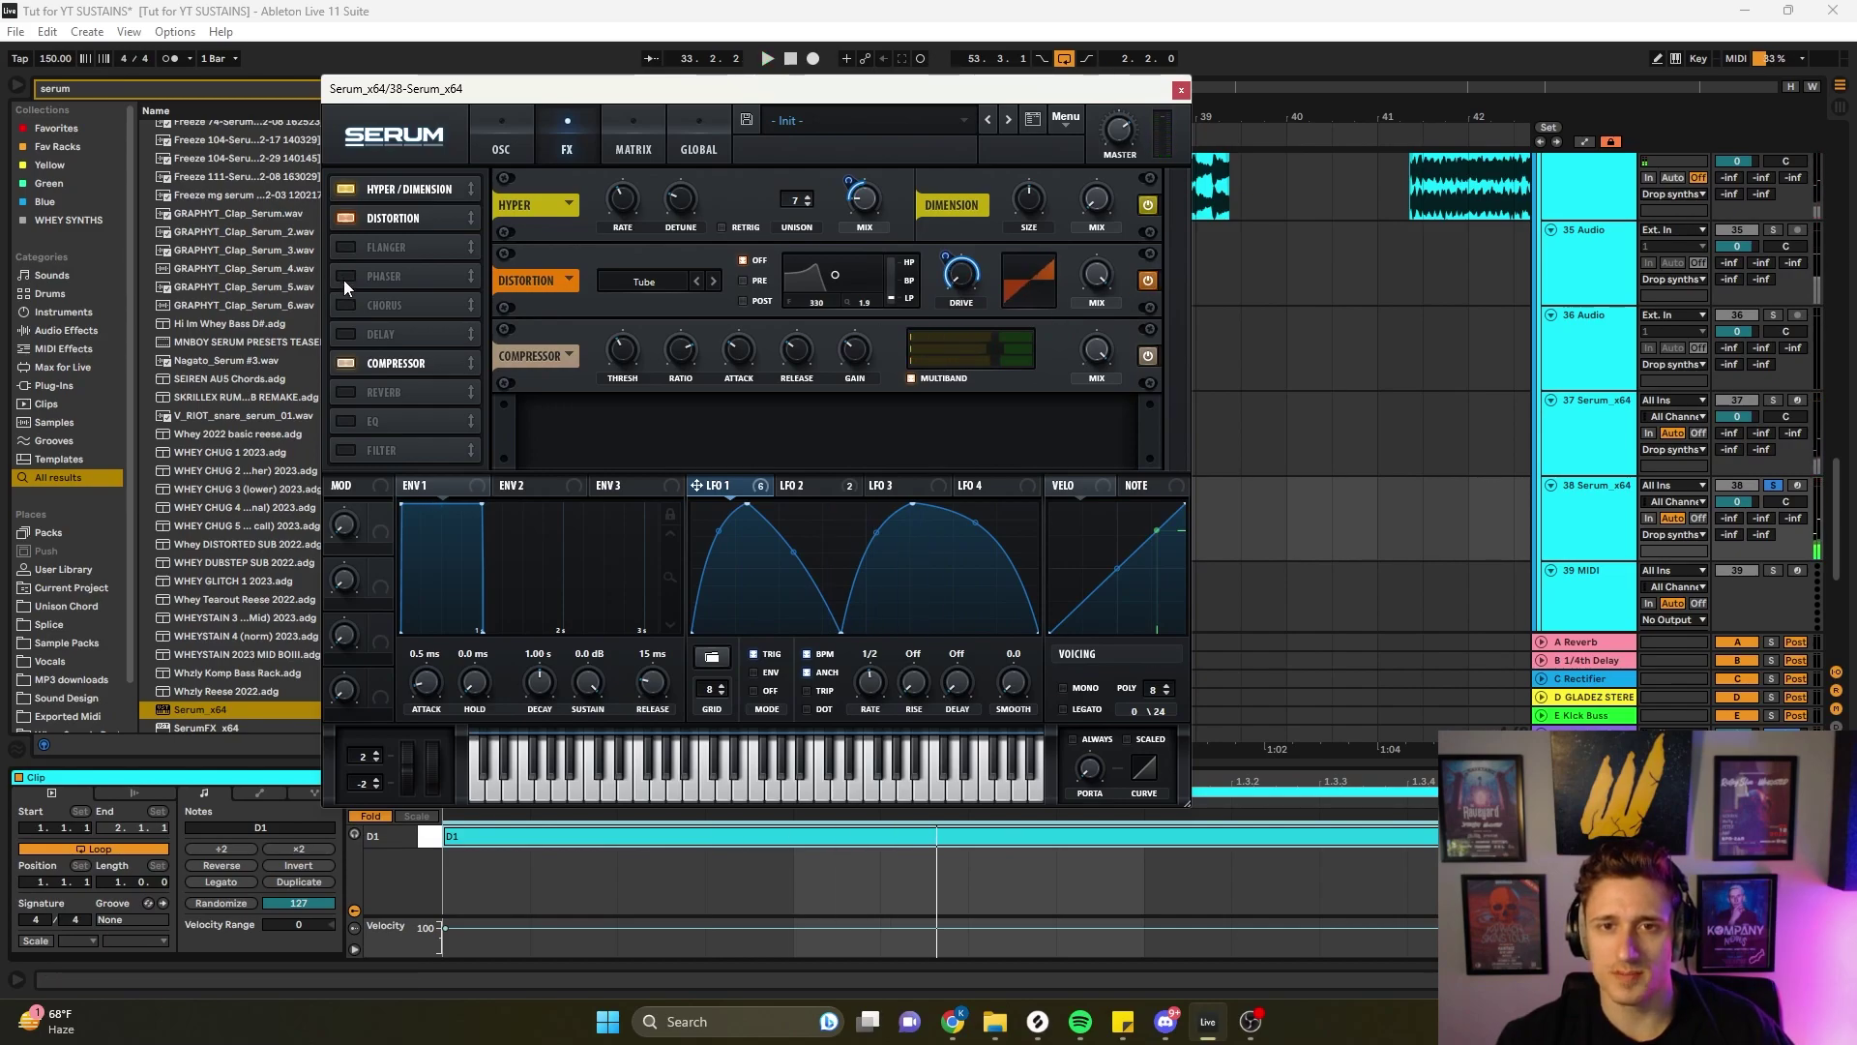
- Enable the phaser at 100% mix and adjust its depth while listening to the clip
left_click(345, 277)
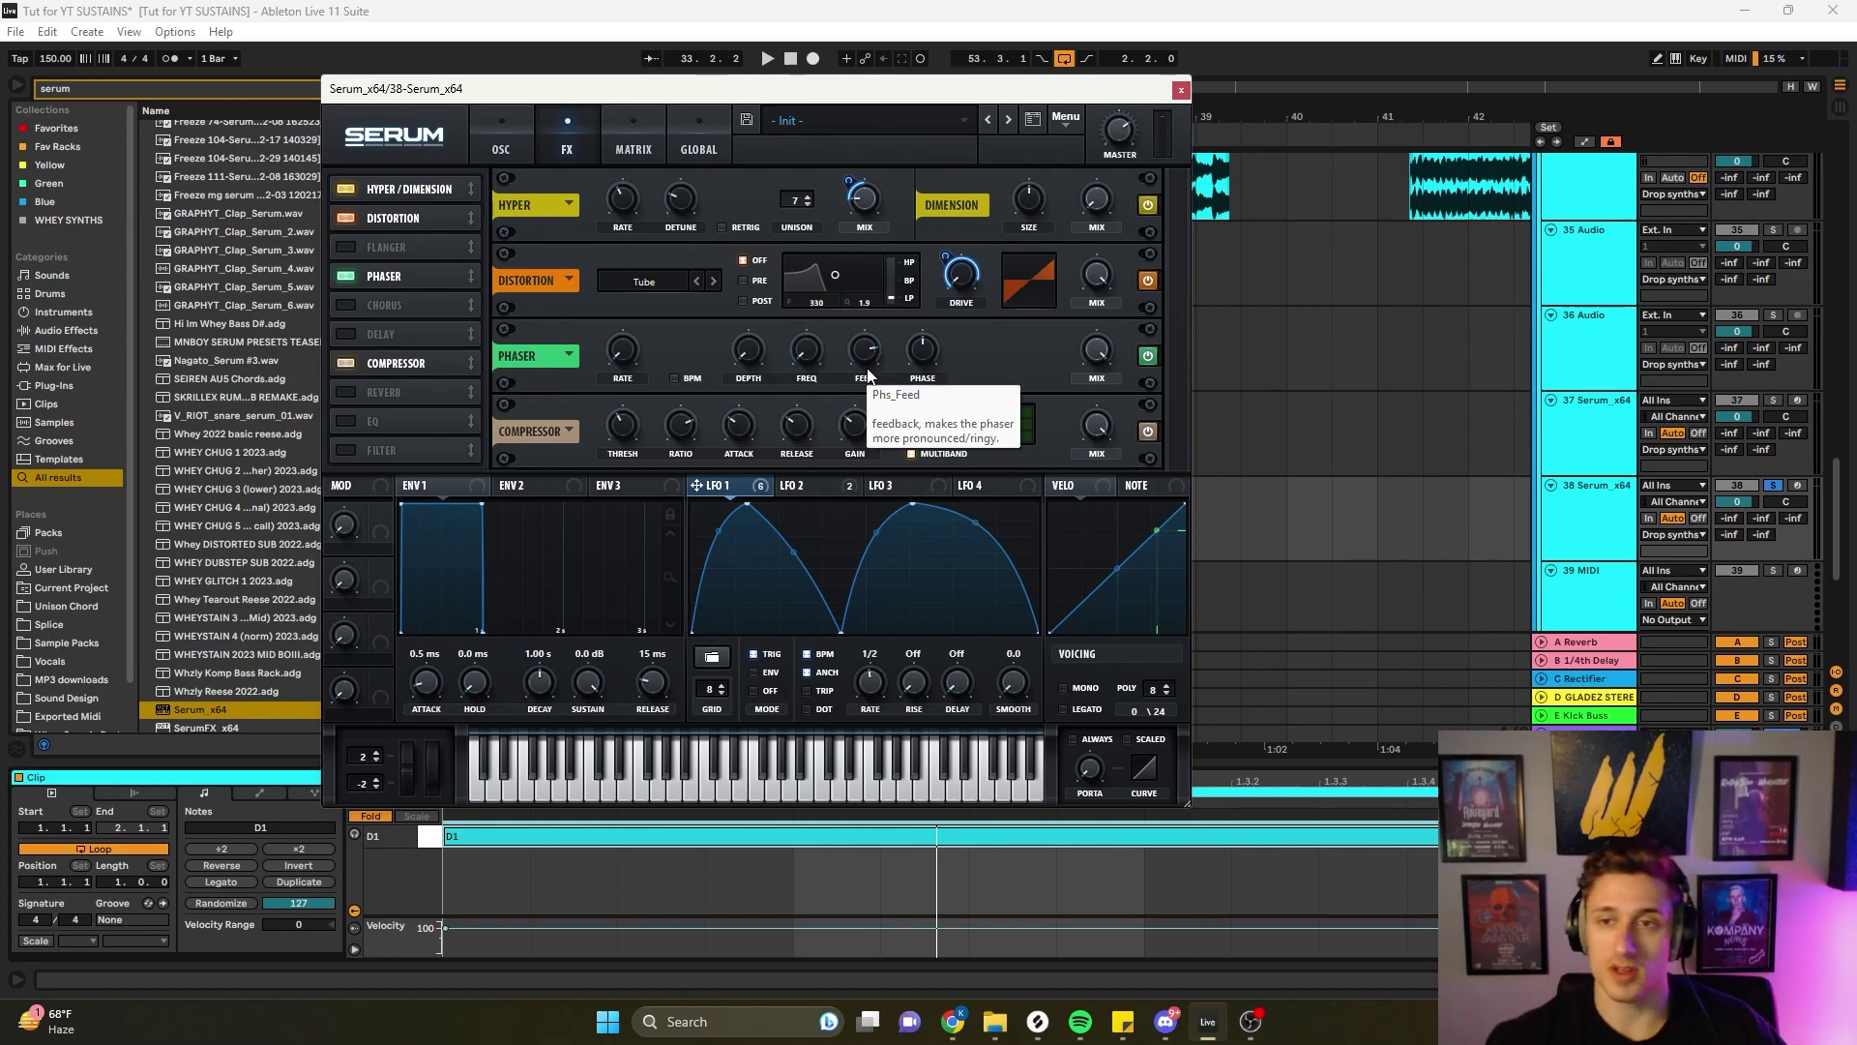
key("space")
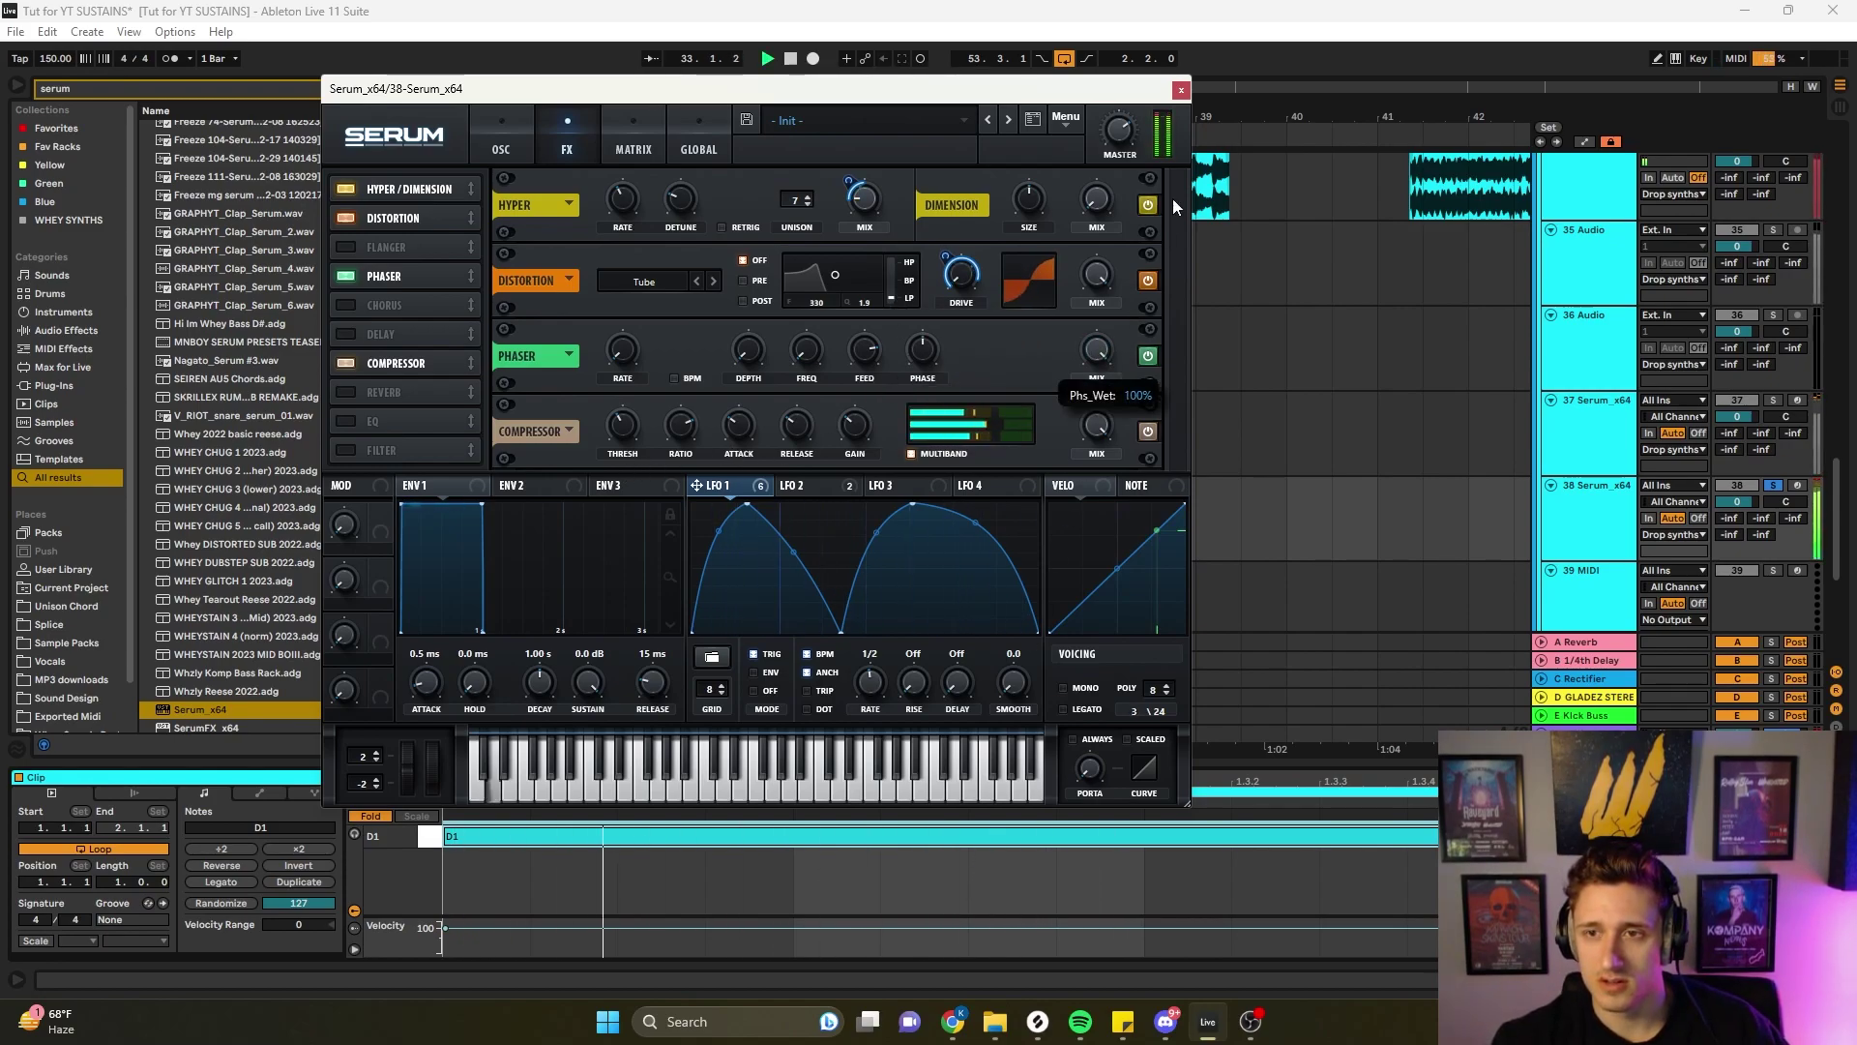
key("space")
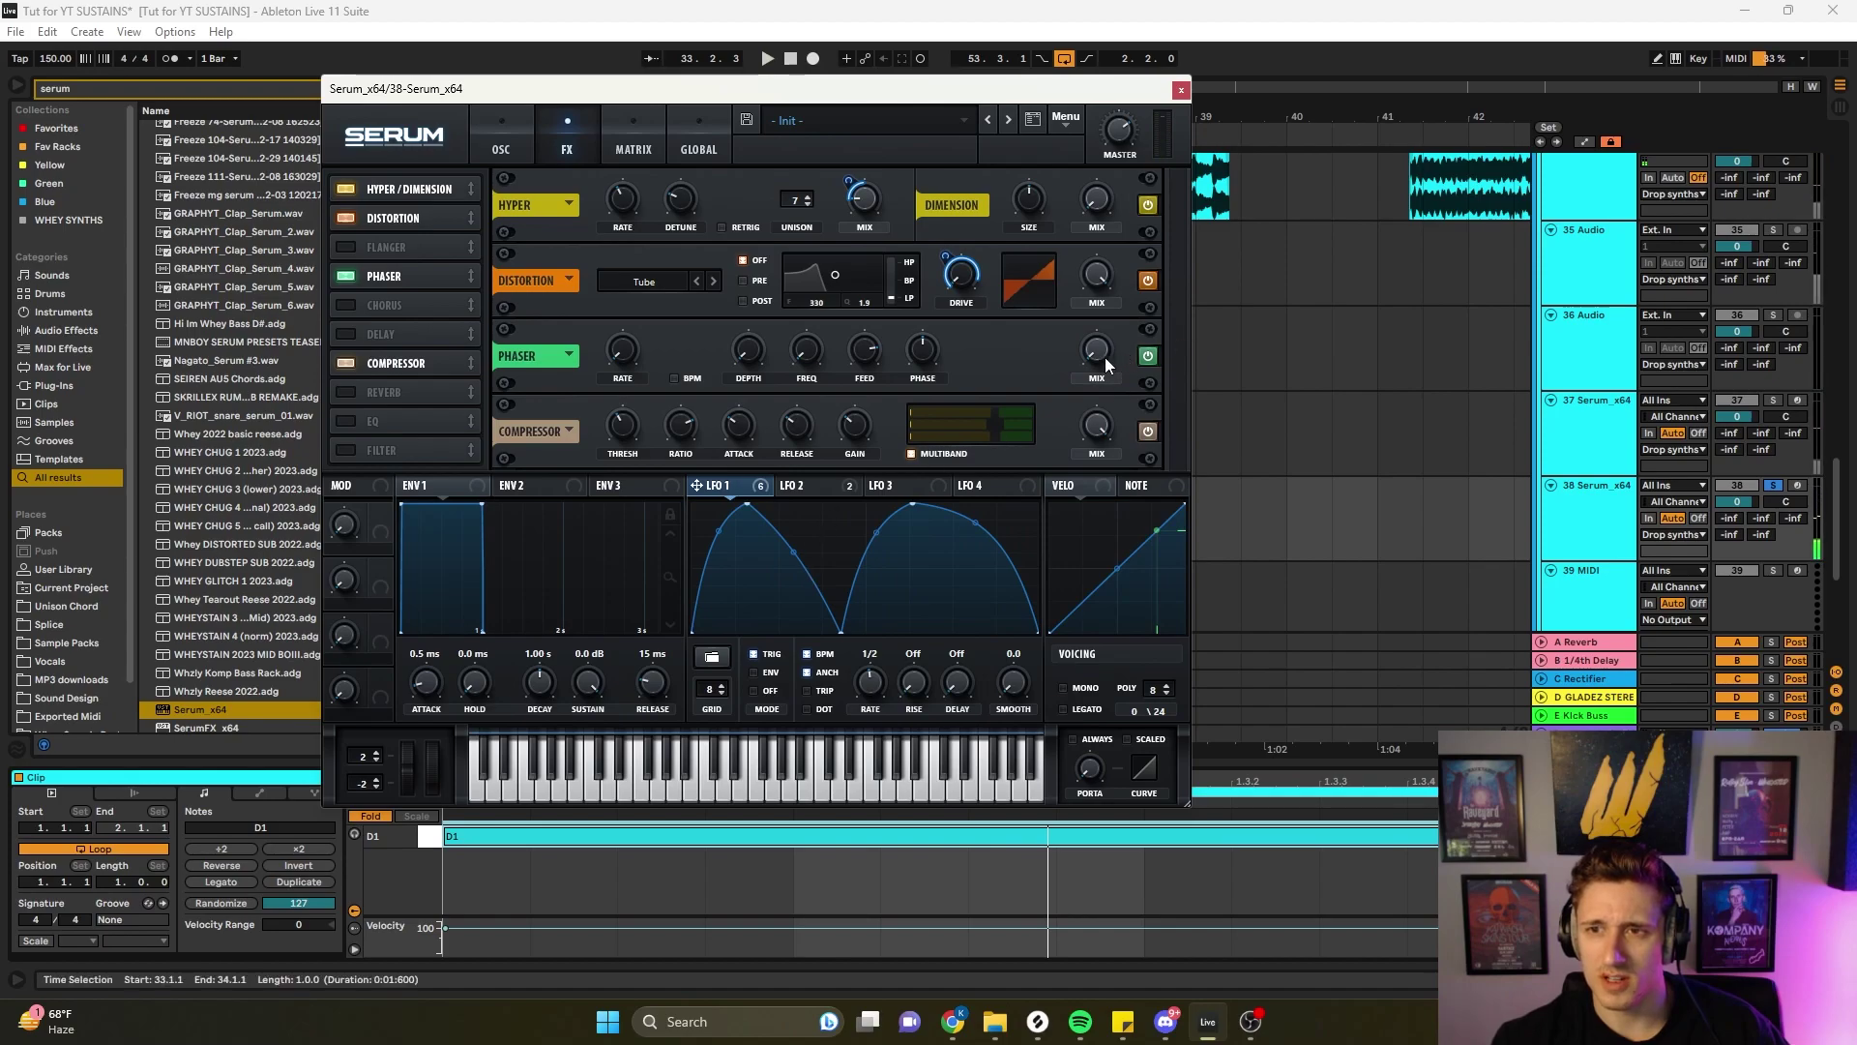
key("space")
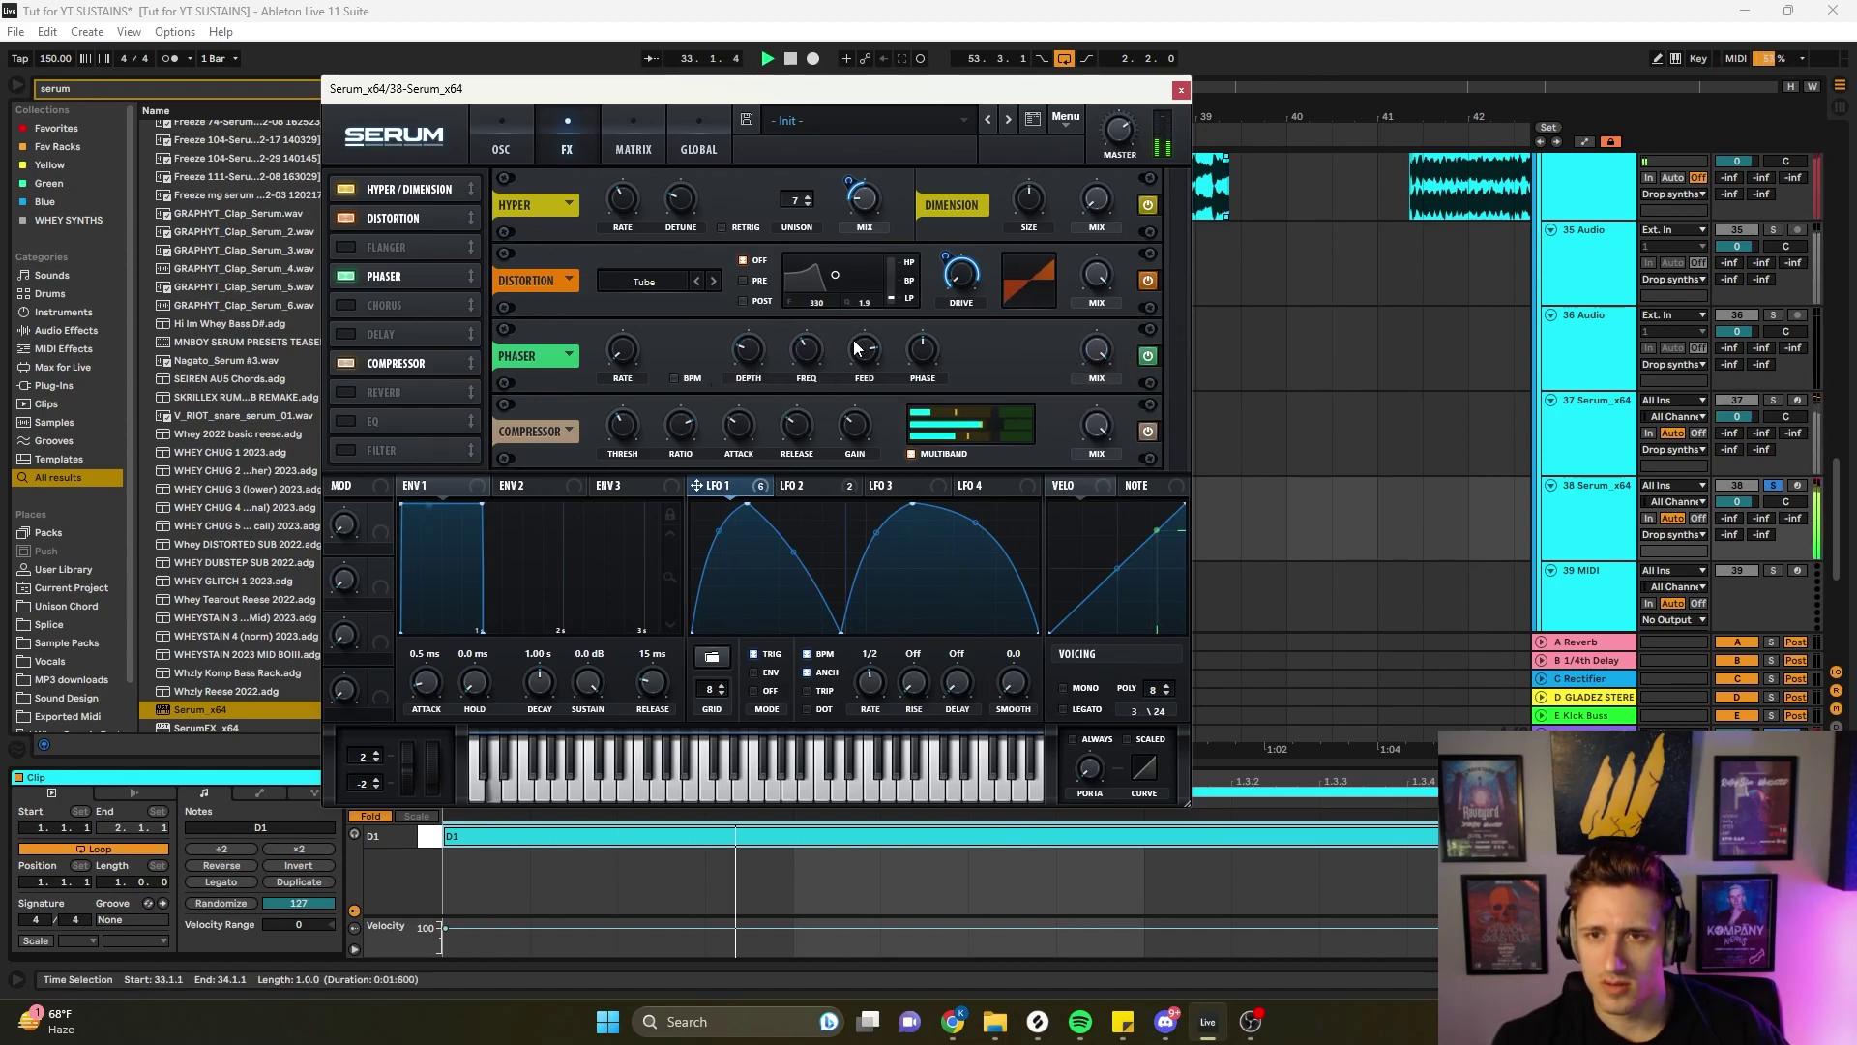
key("space")
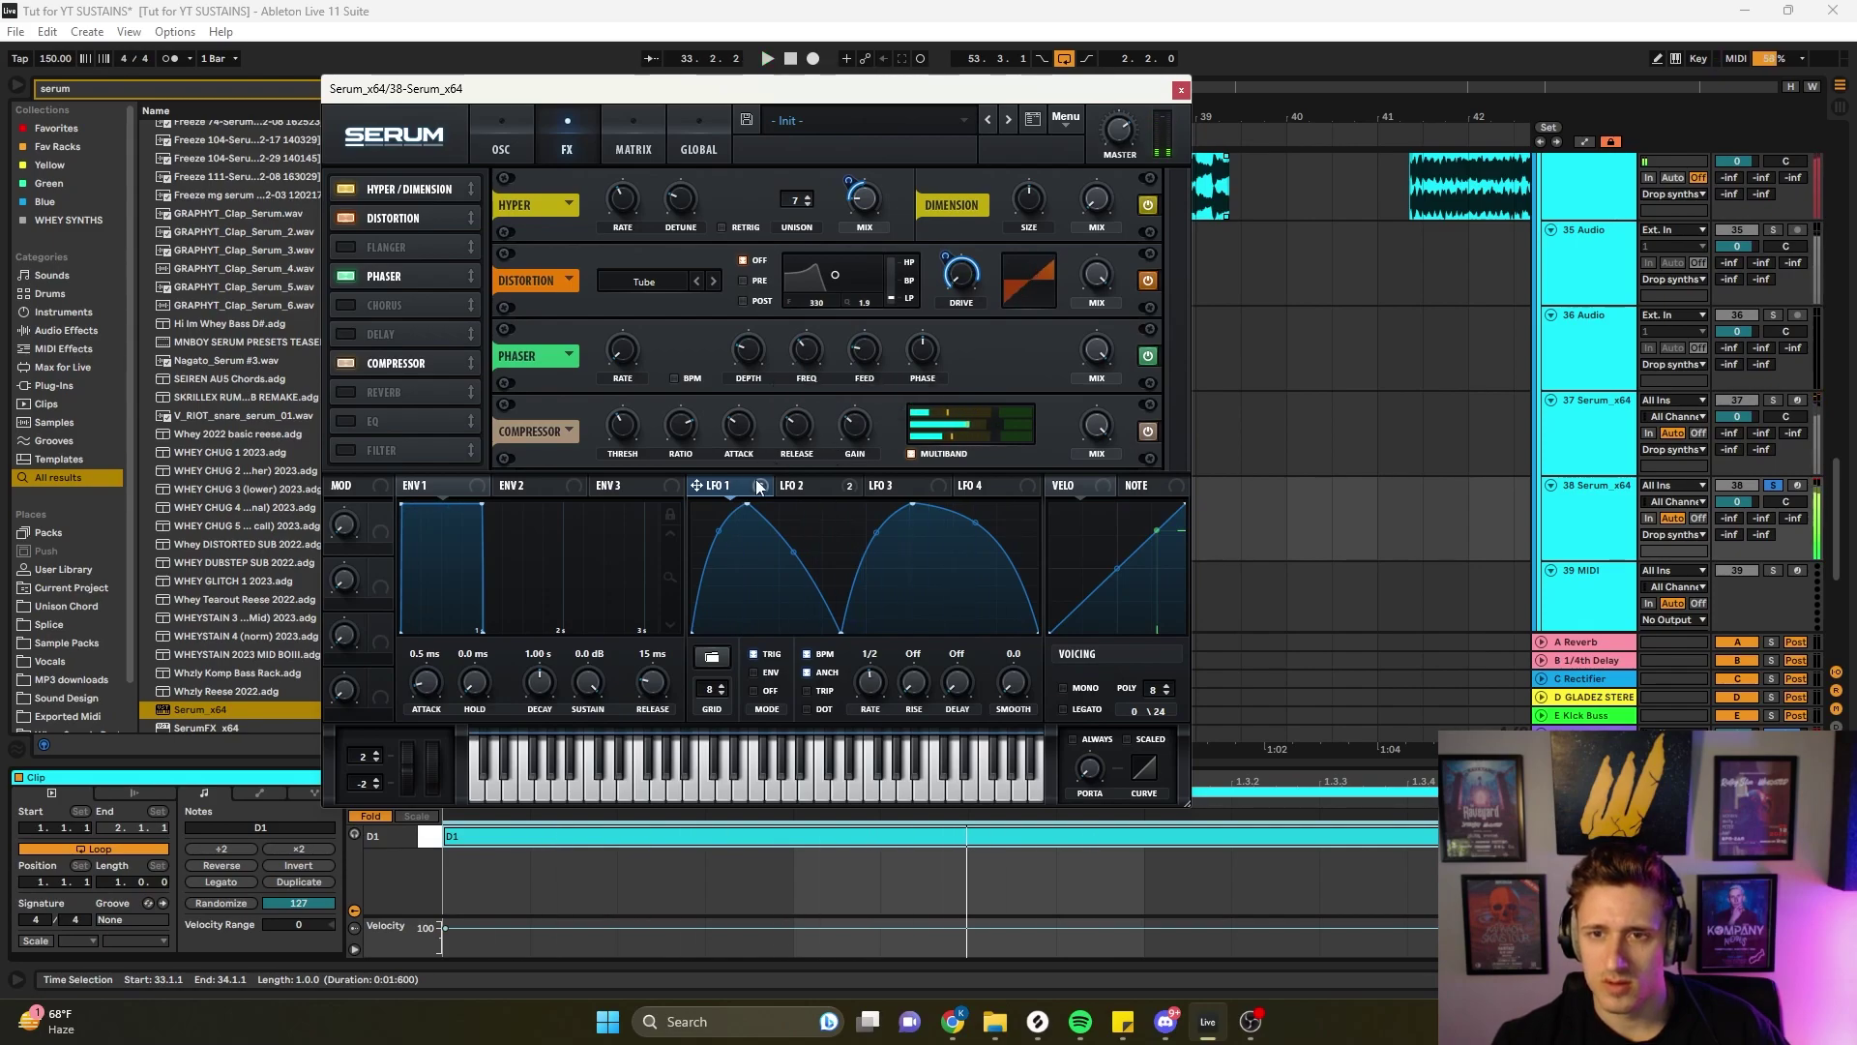
- Modulate the phaser's frequency with LFO 1 and set its feedback to 68% during playback
key("space")
left_click_drag(791, 336, 775, 413)
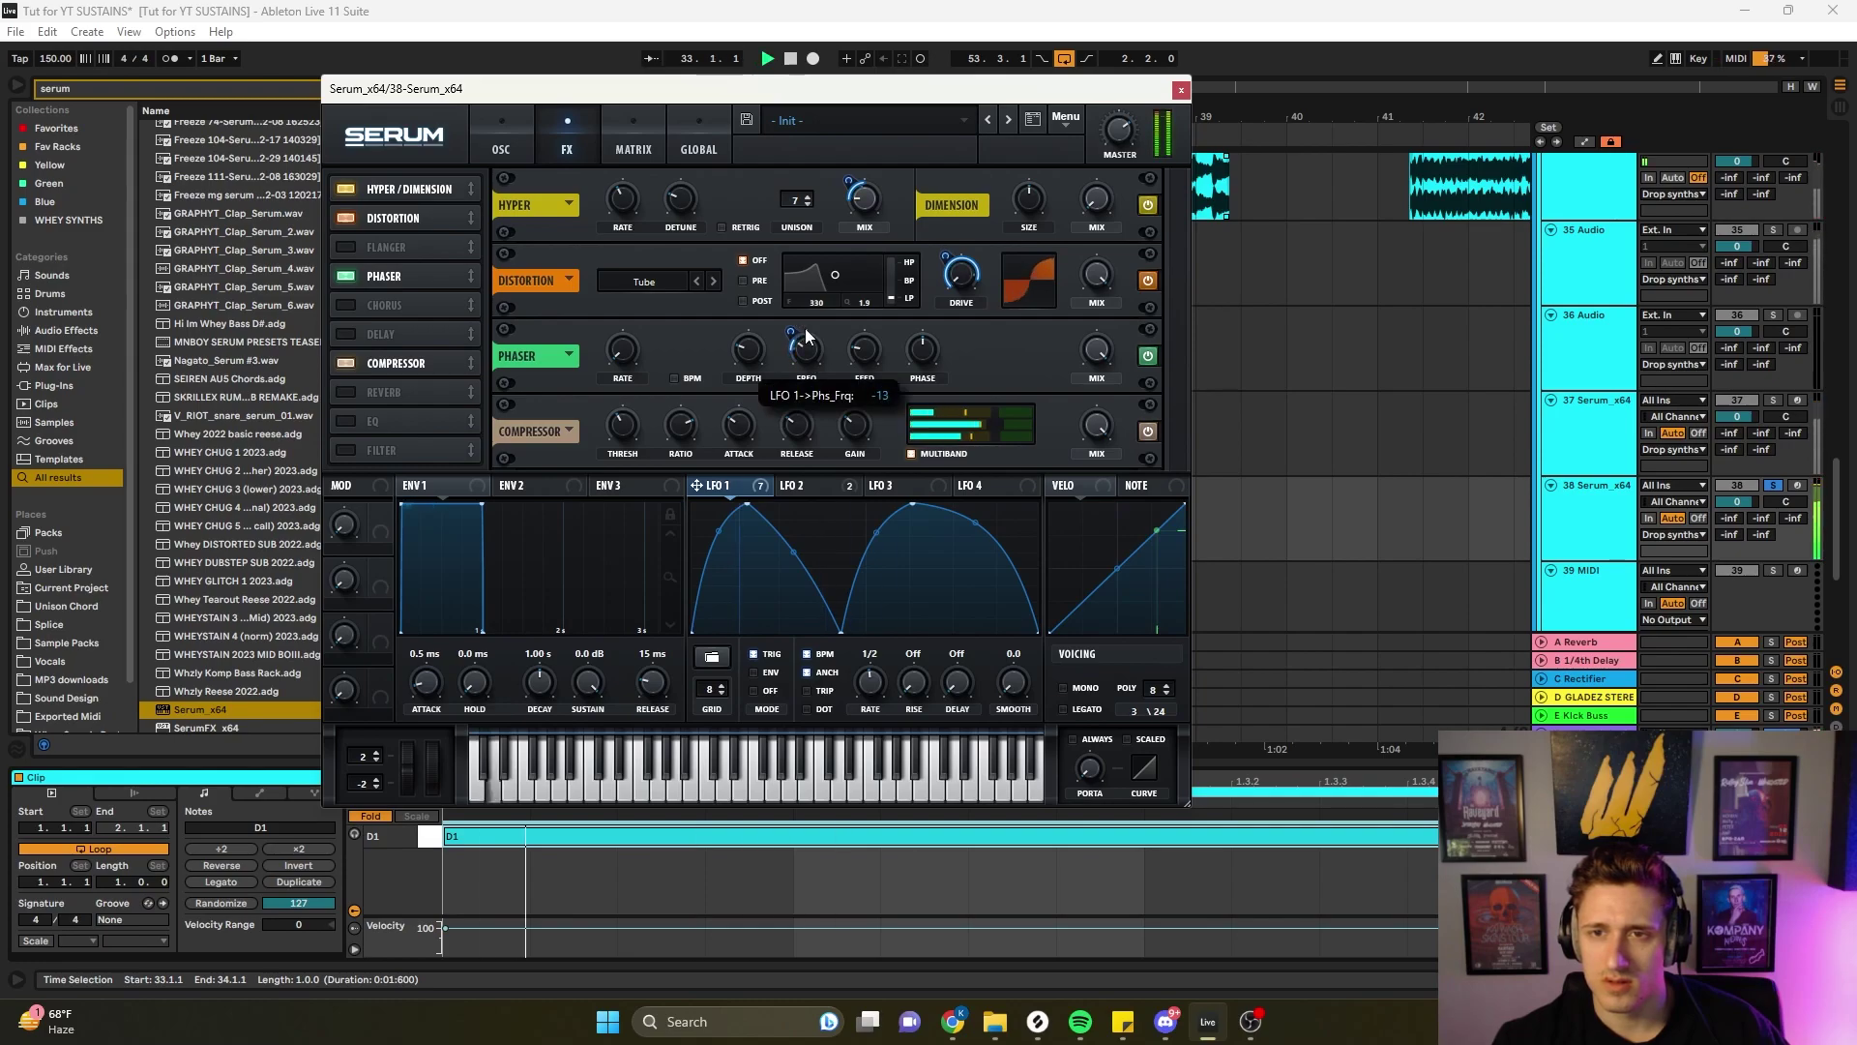
mouse_move(808, 326)
left_mouse_down()
mouse_move(829, 309)
mouse_move(816, 345)
left_mouse_up()
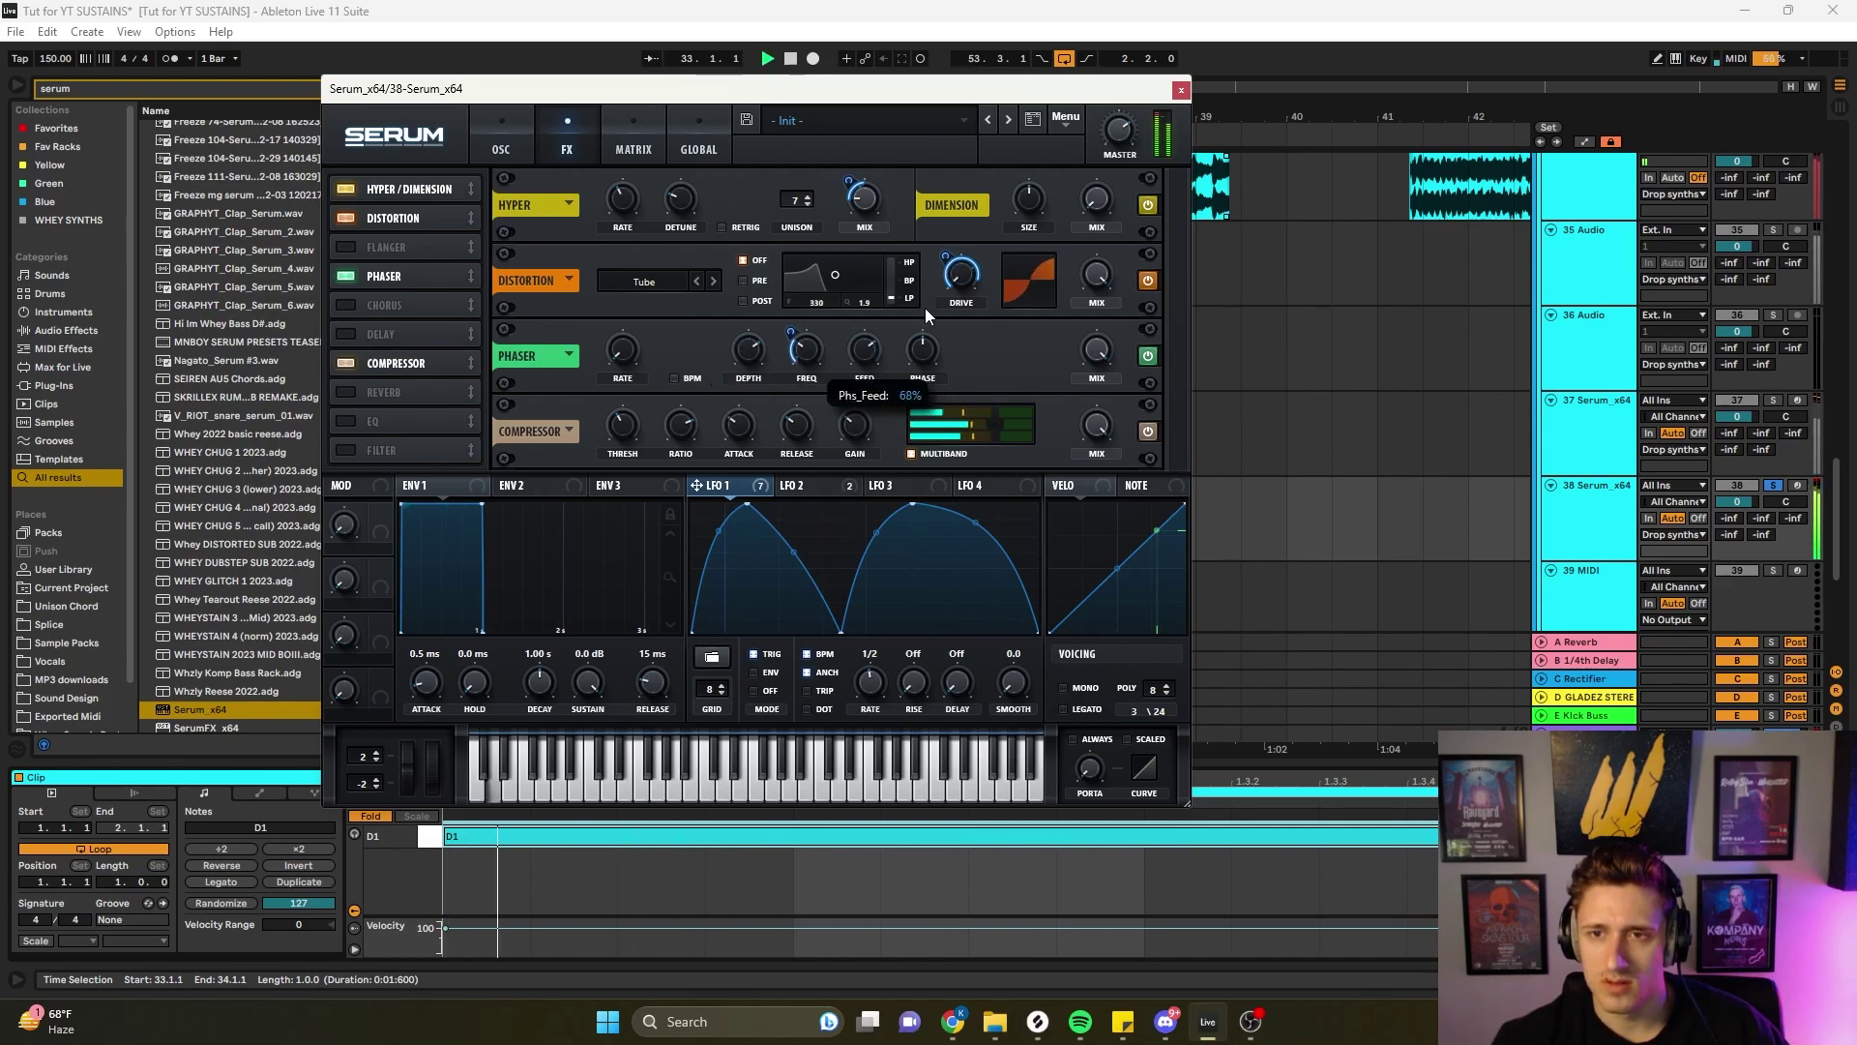
- Set the phaser's base frequency to about 67 Hz and fine-tune the LFO 1 modulation amount on it
mouse_move(832, 336)
mouse_move(832, 328)
left_mouse_down()
mouse_move(813, 370)
mouse_move(806, 322)
left_mouse_up()
mouse_move(803, 350)
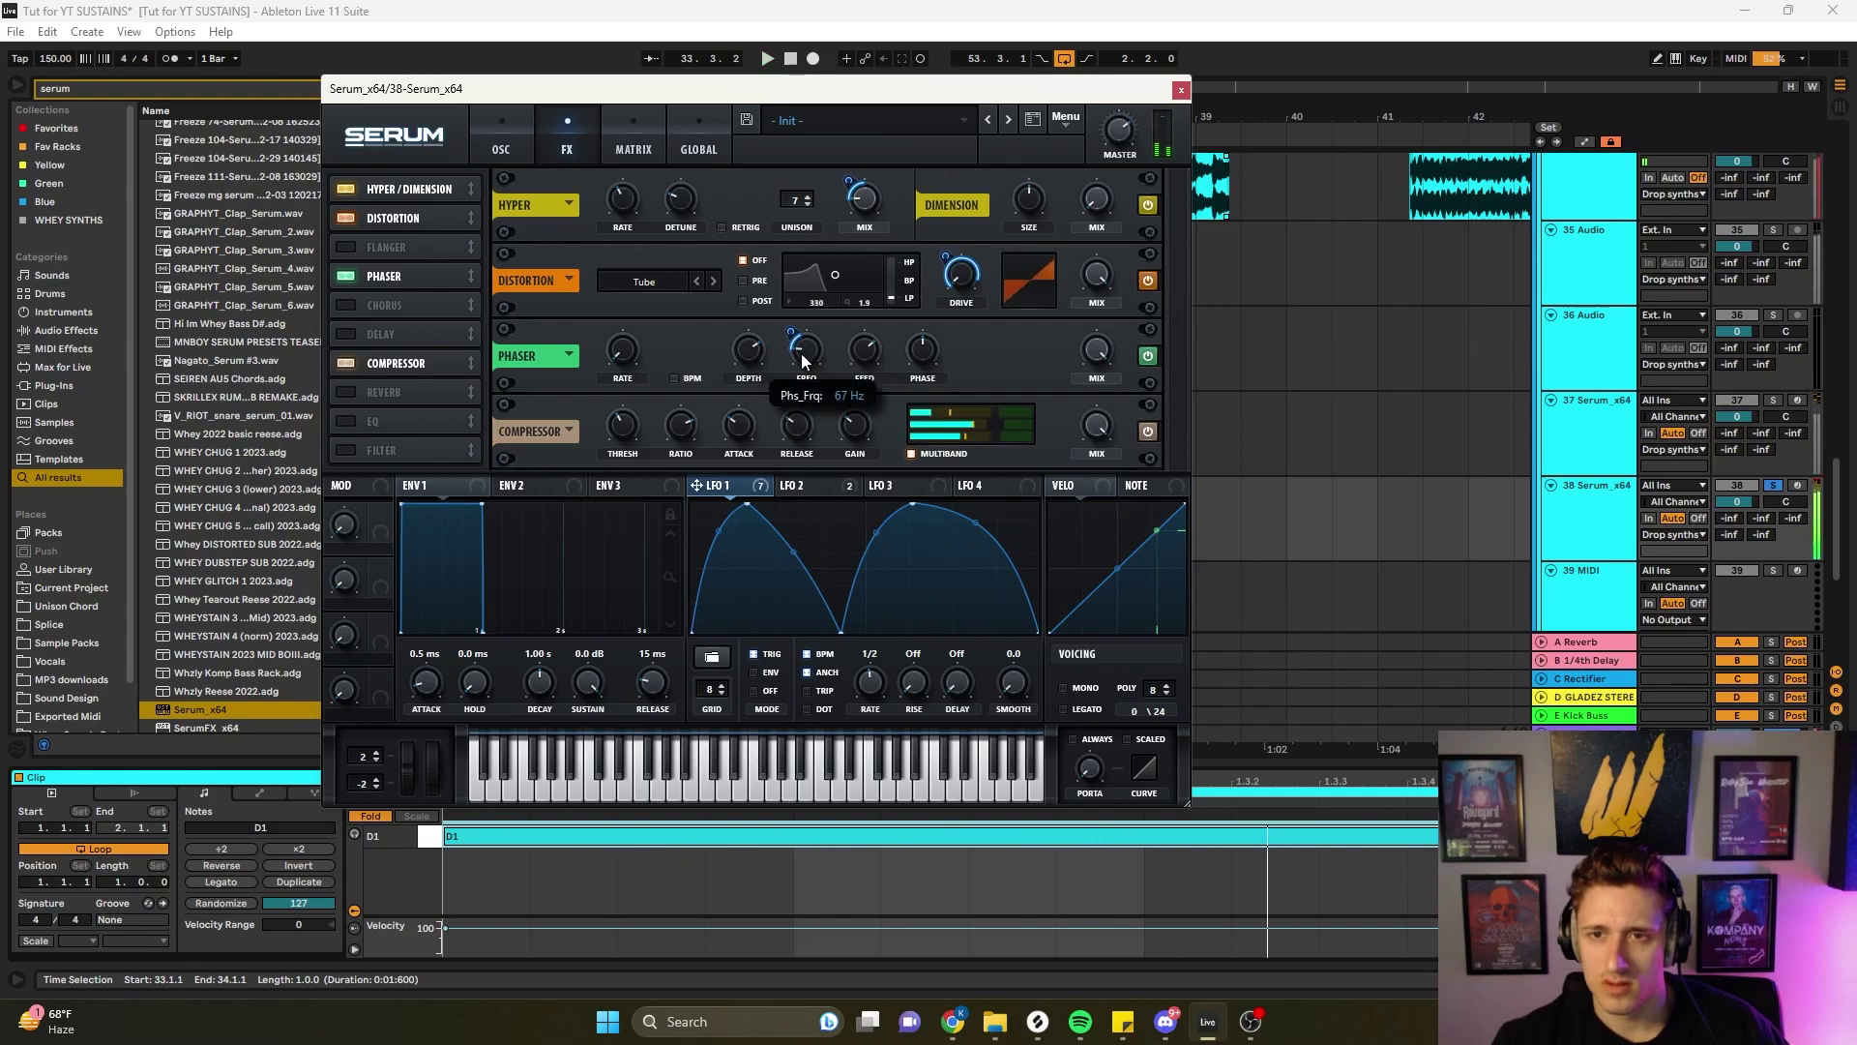
left_click_drag(791, 333, 787, 361)
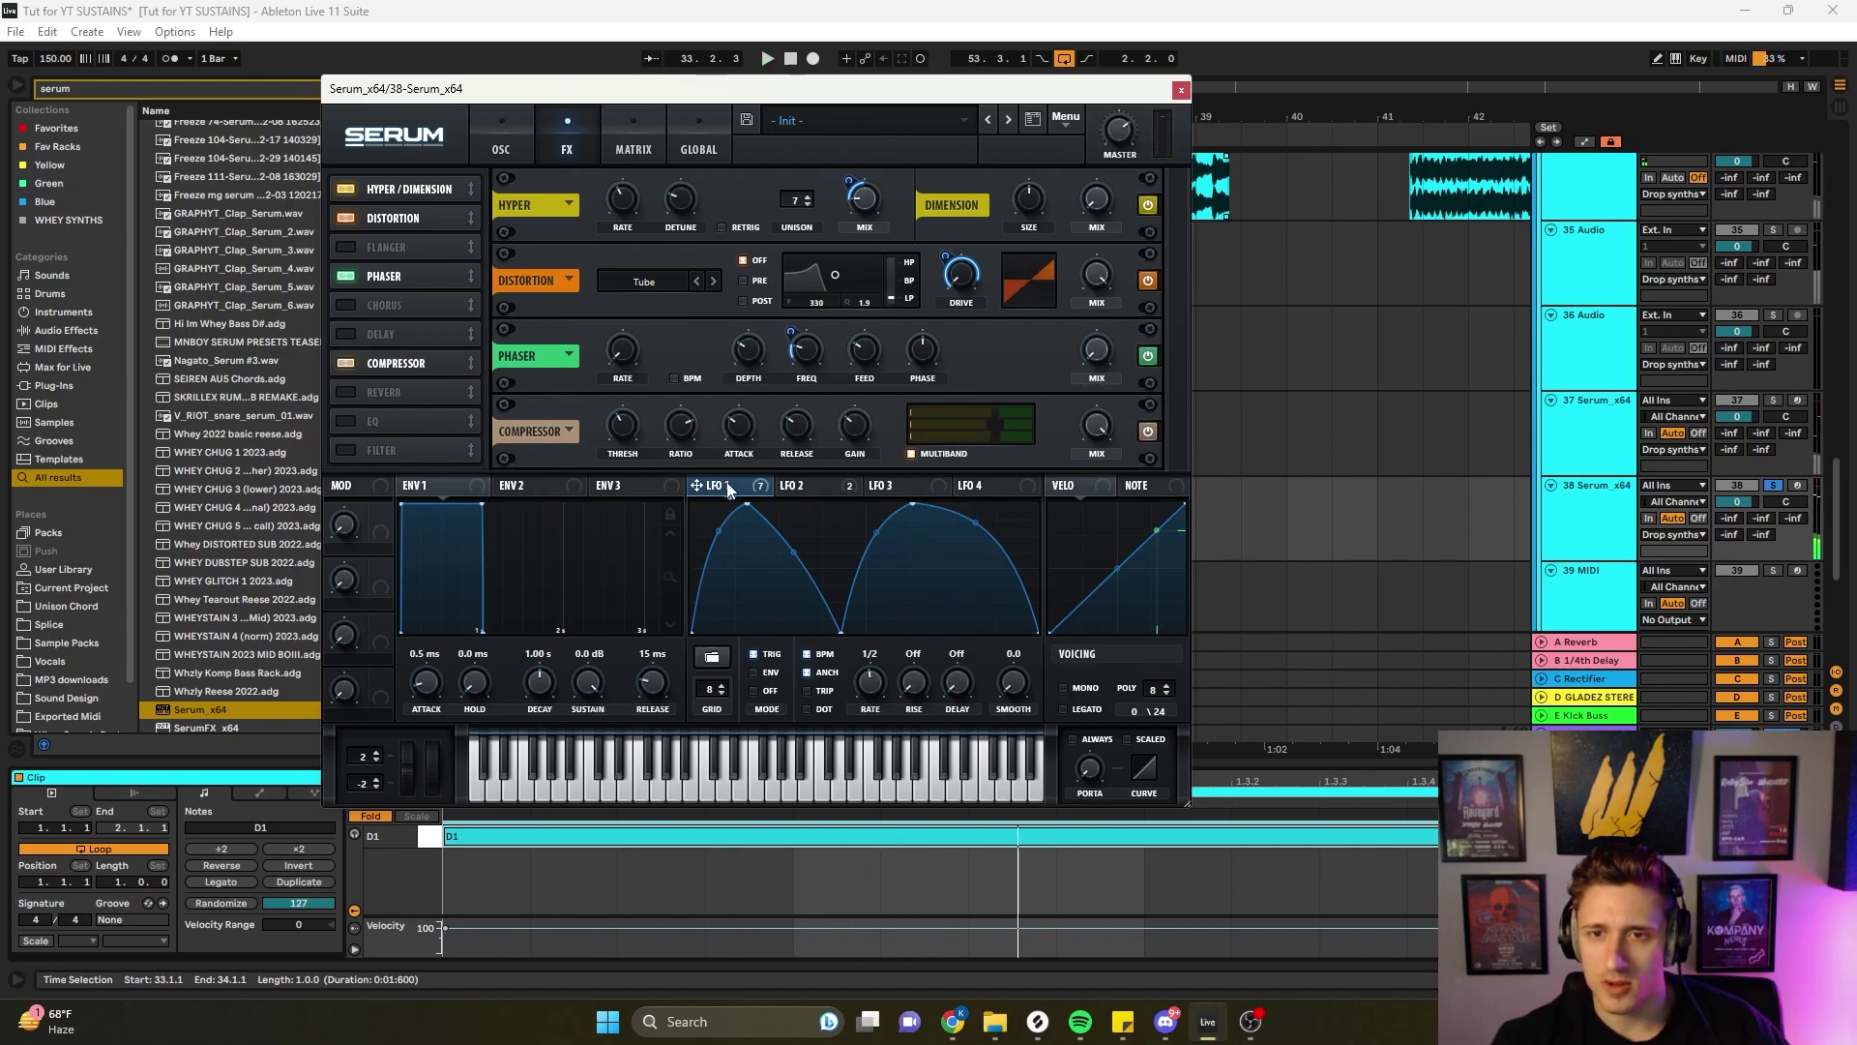
- Modulate the phaser's mix with LFO 1 by about 47 while listening to the clip
left_click_drag(1105, 356, 1076, 531)
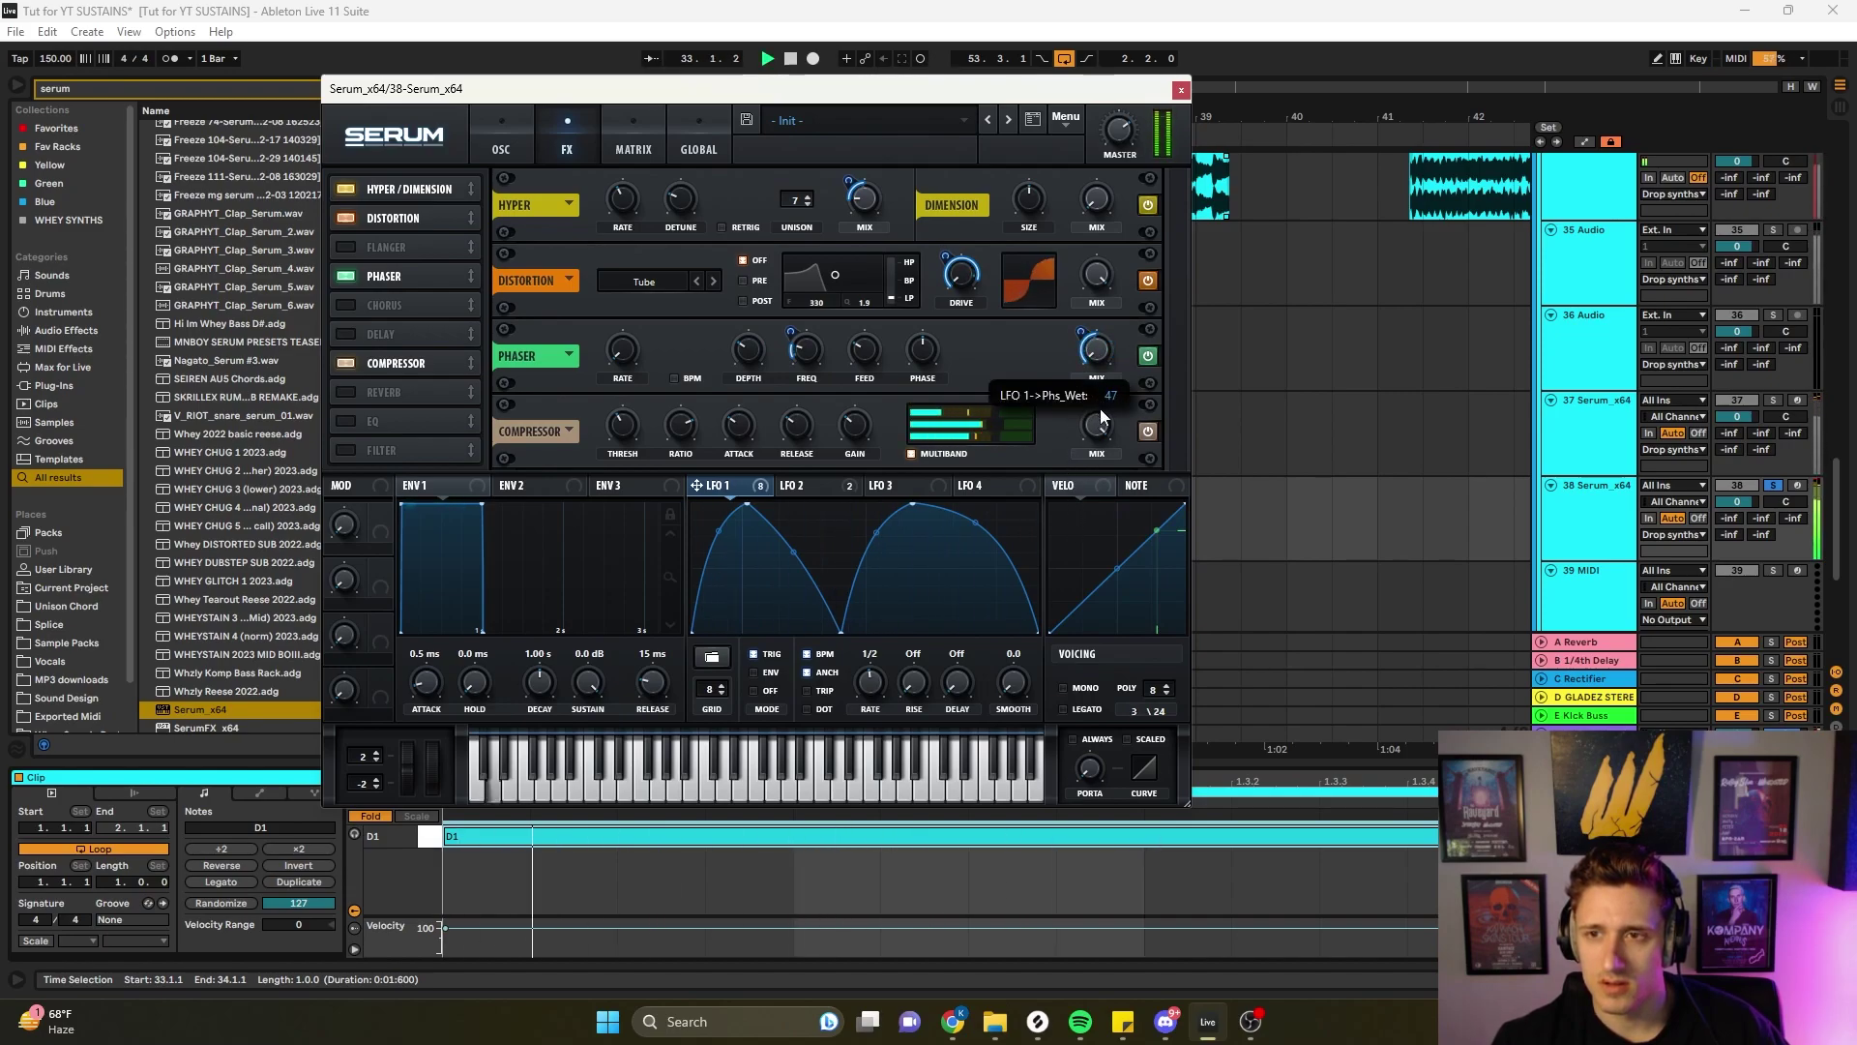
key("space")
- Enable the EQ, place it before the distortion, and modulate its low-cut and high-cut frequencies with LFO 1
left_click(347, 421)
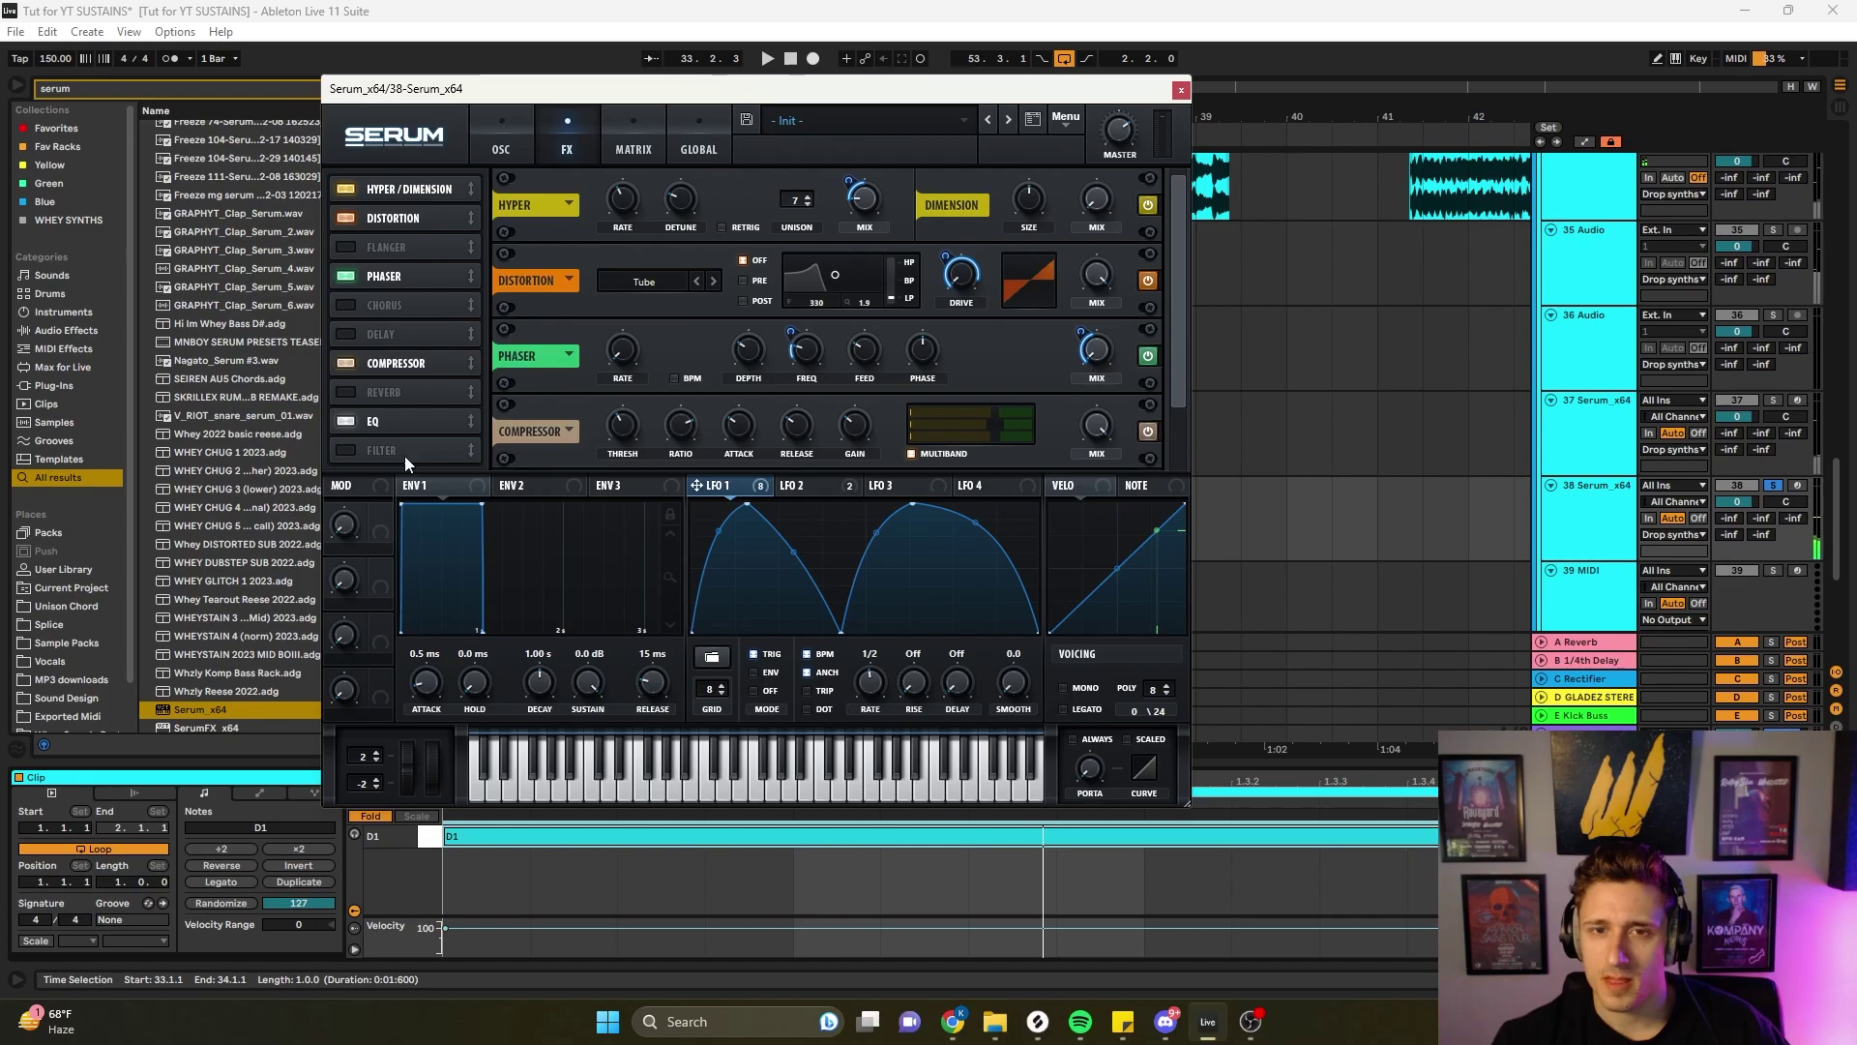
left_click_drag(408, 426, 419, 205)
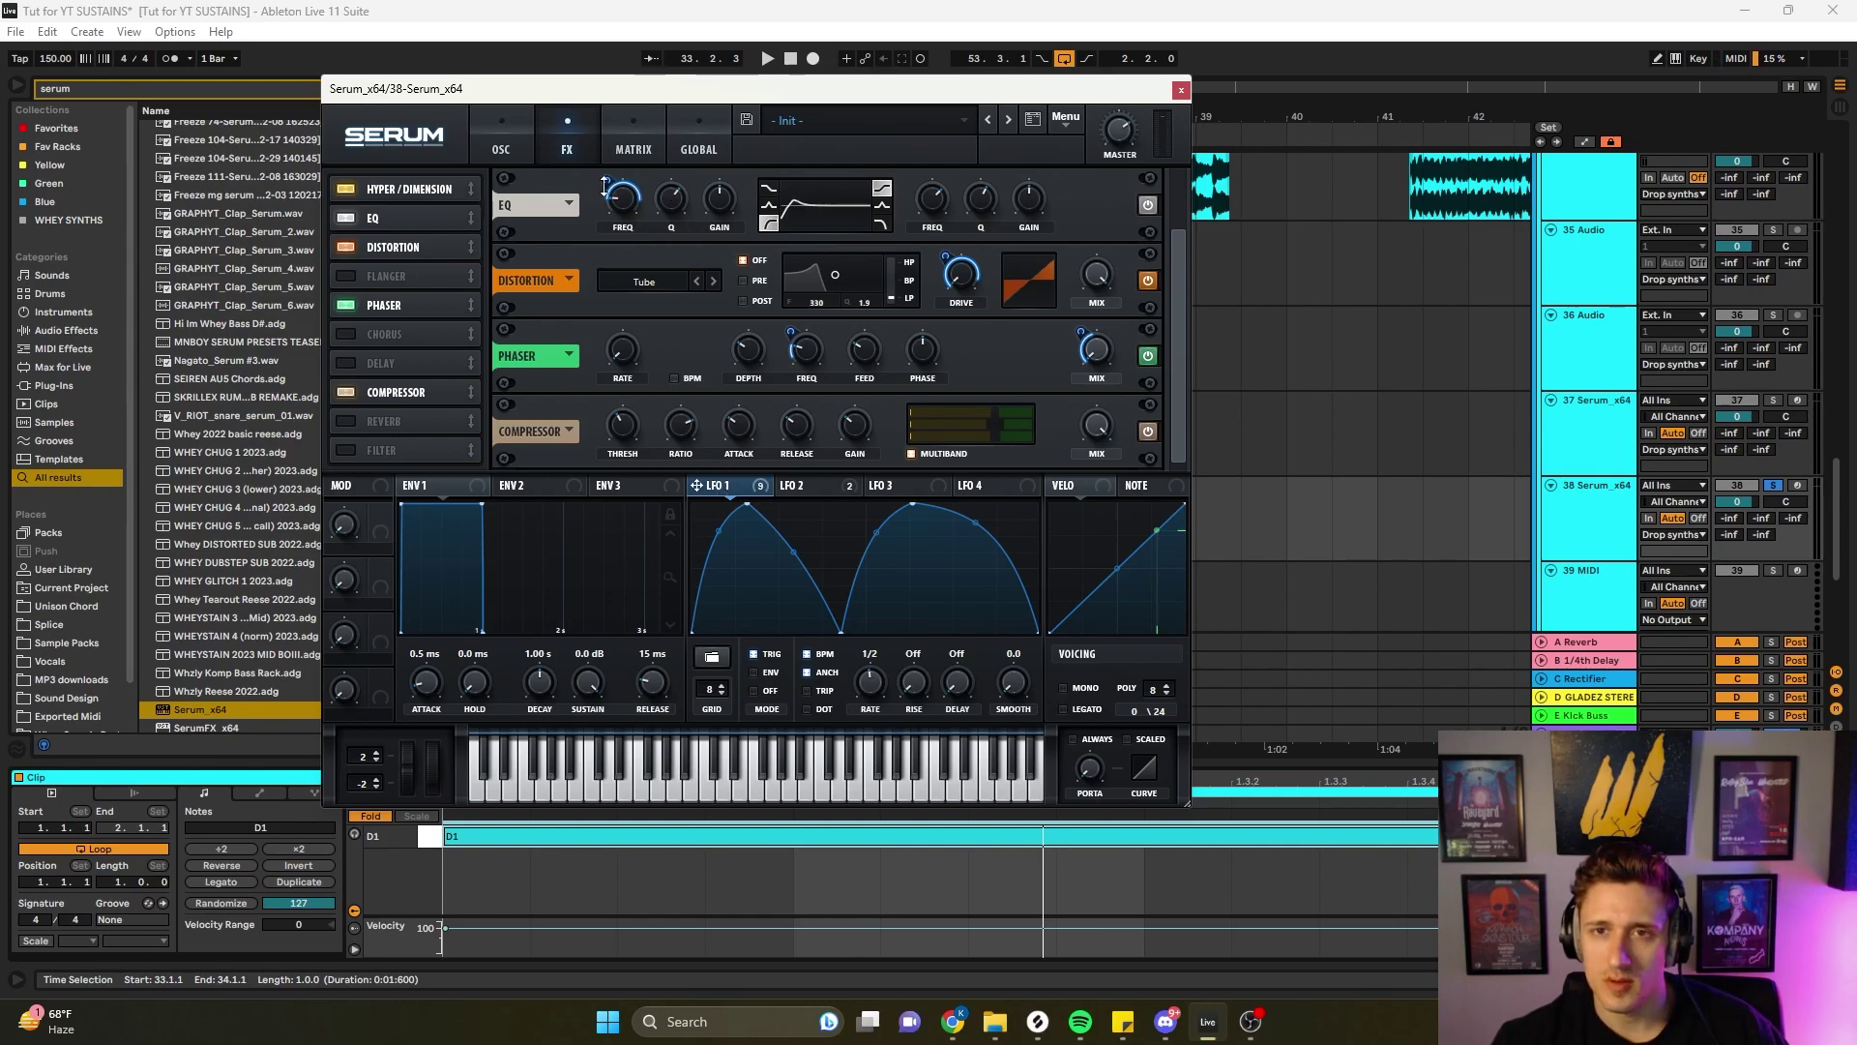
key("space")
mouse_move(600, 218)
left_mouse_down()
mouse_move(613, 254)
mouse_move(628, 204)
left_mouse_up()
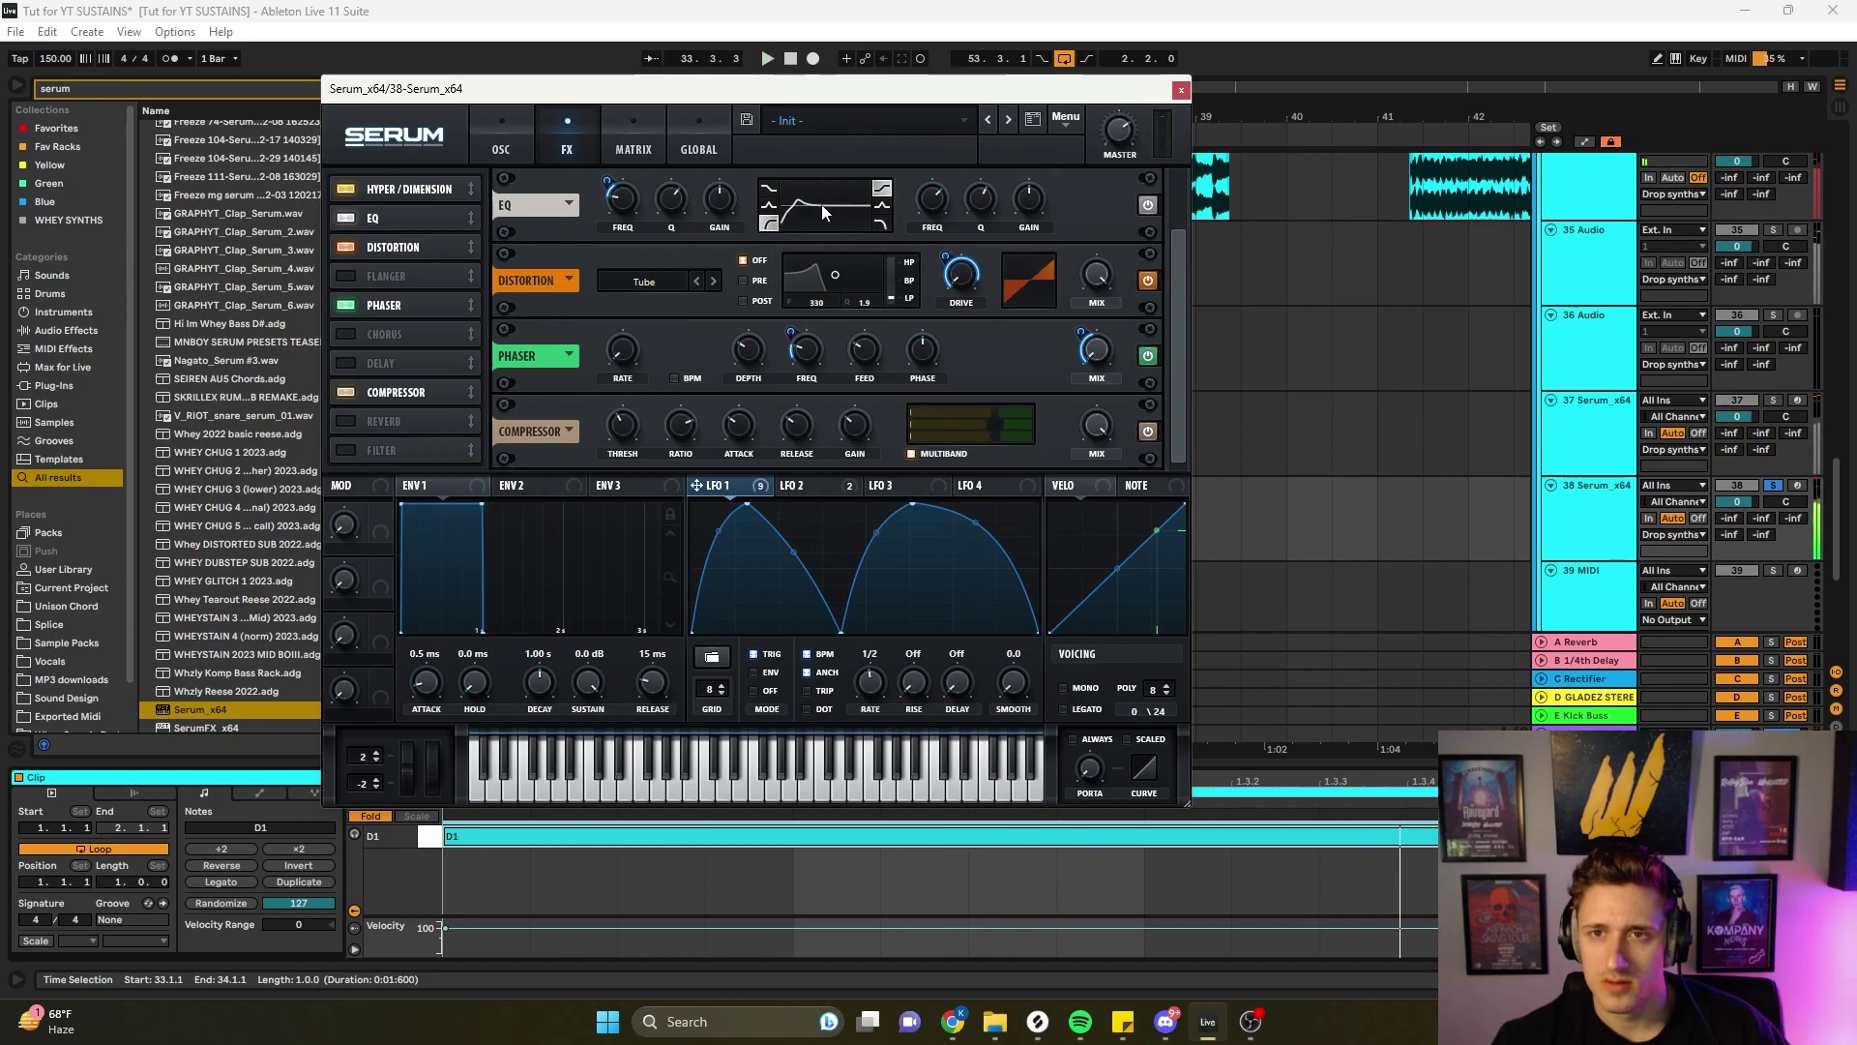
left_click(1146, 202)
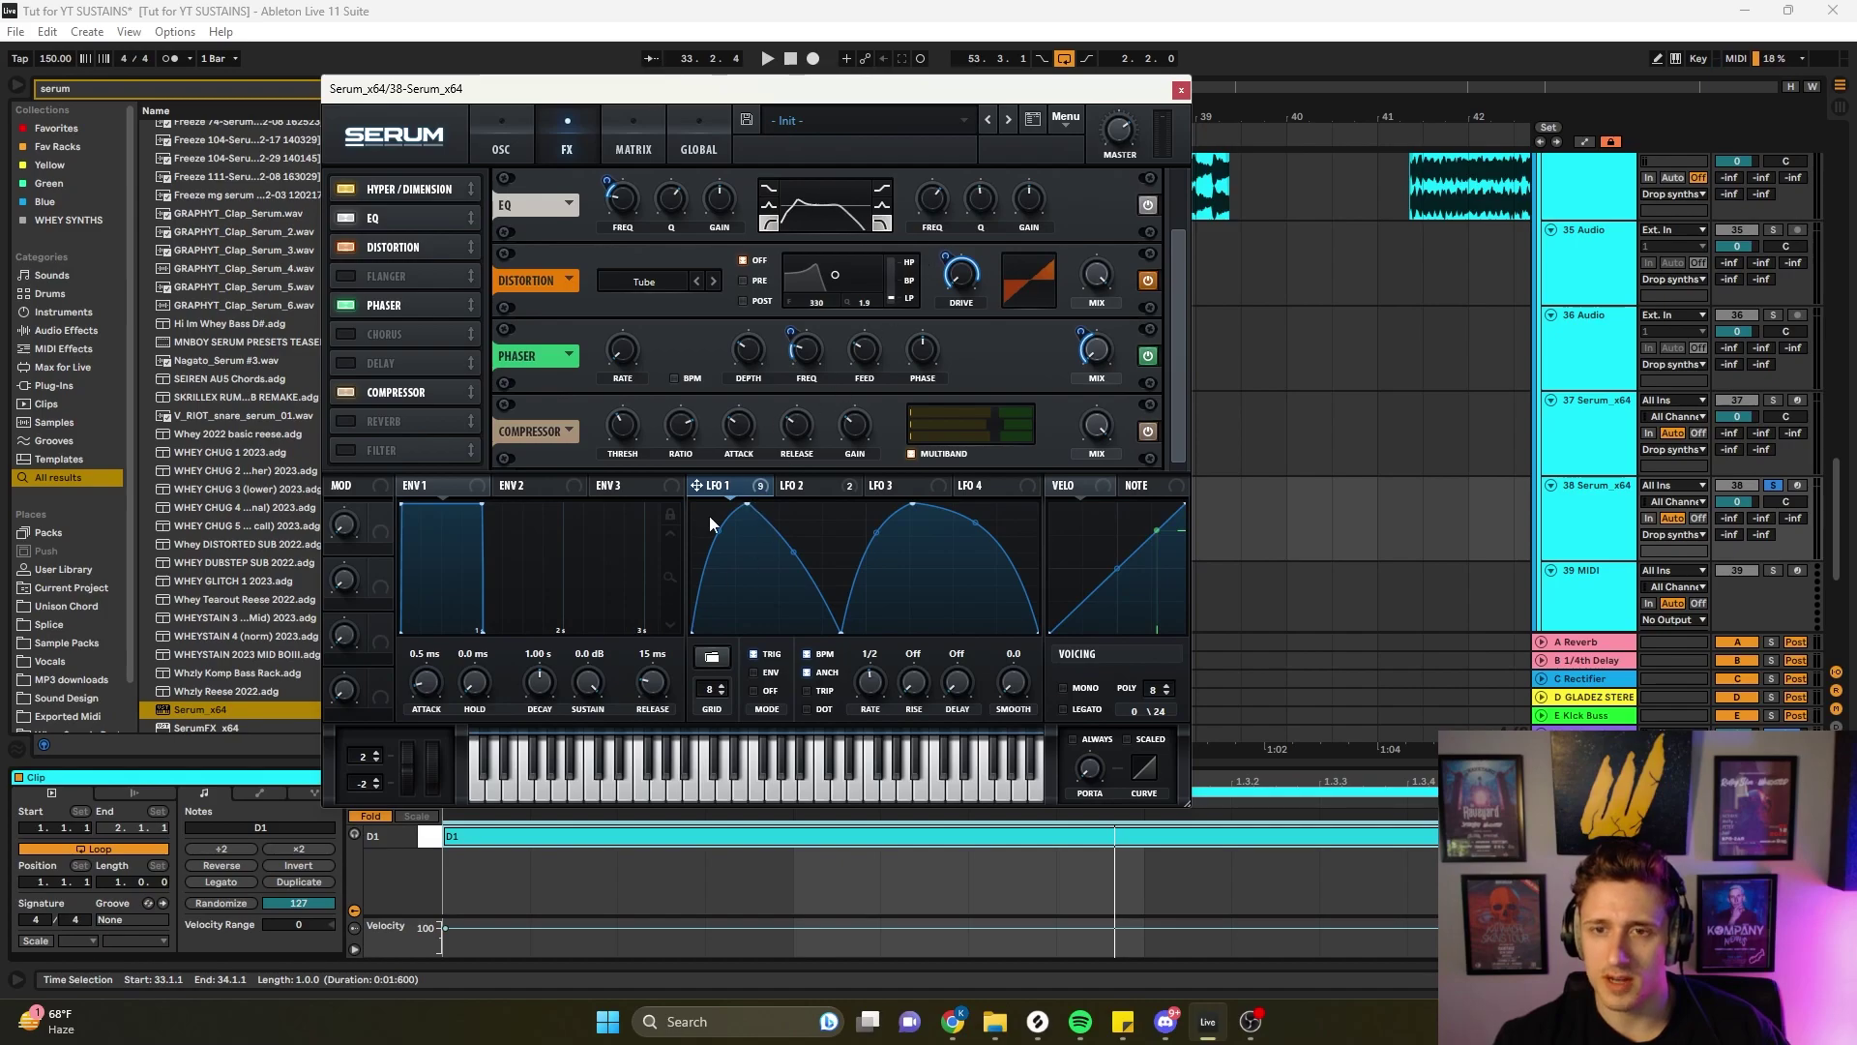
left_click_drag(938, 200, 934, 200)
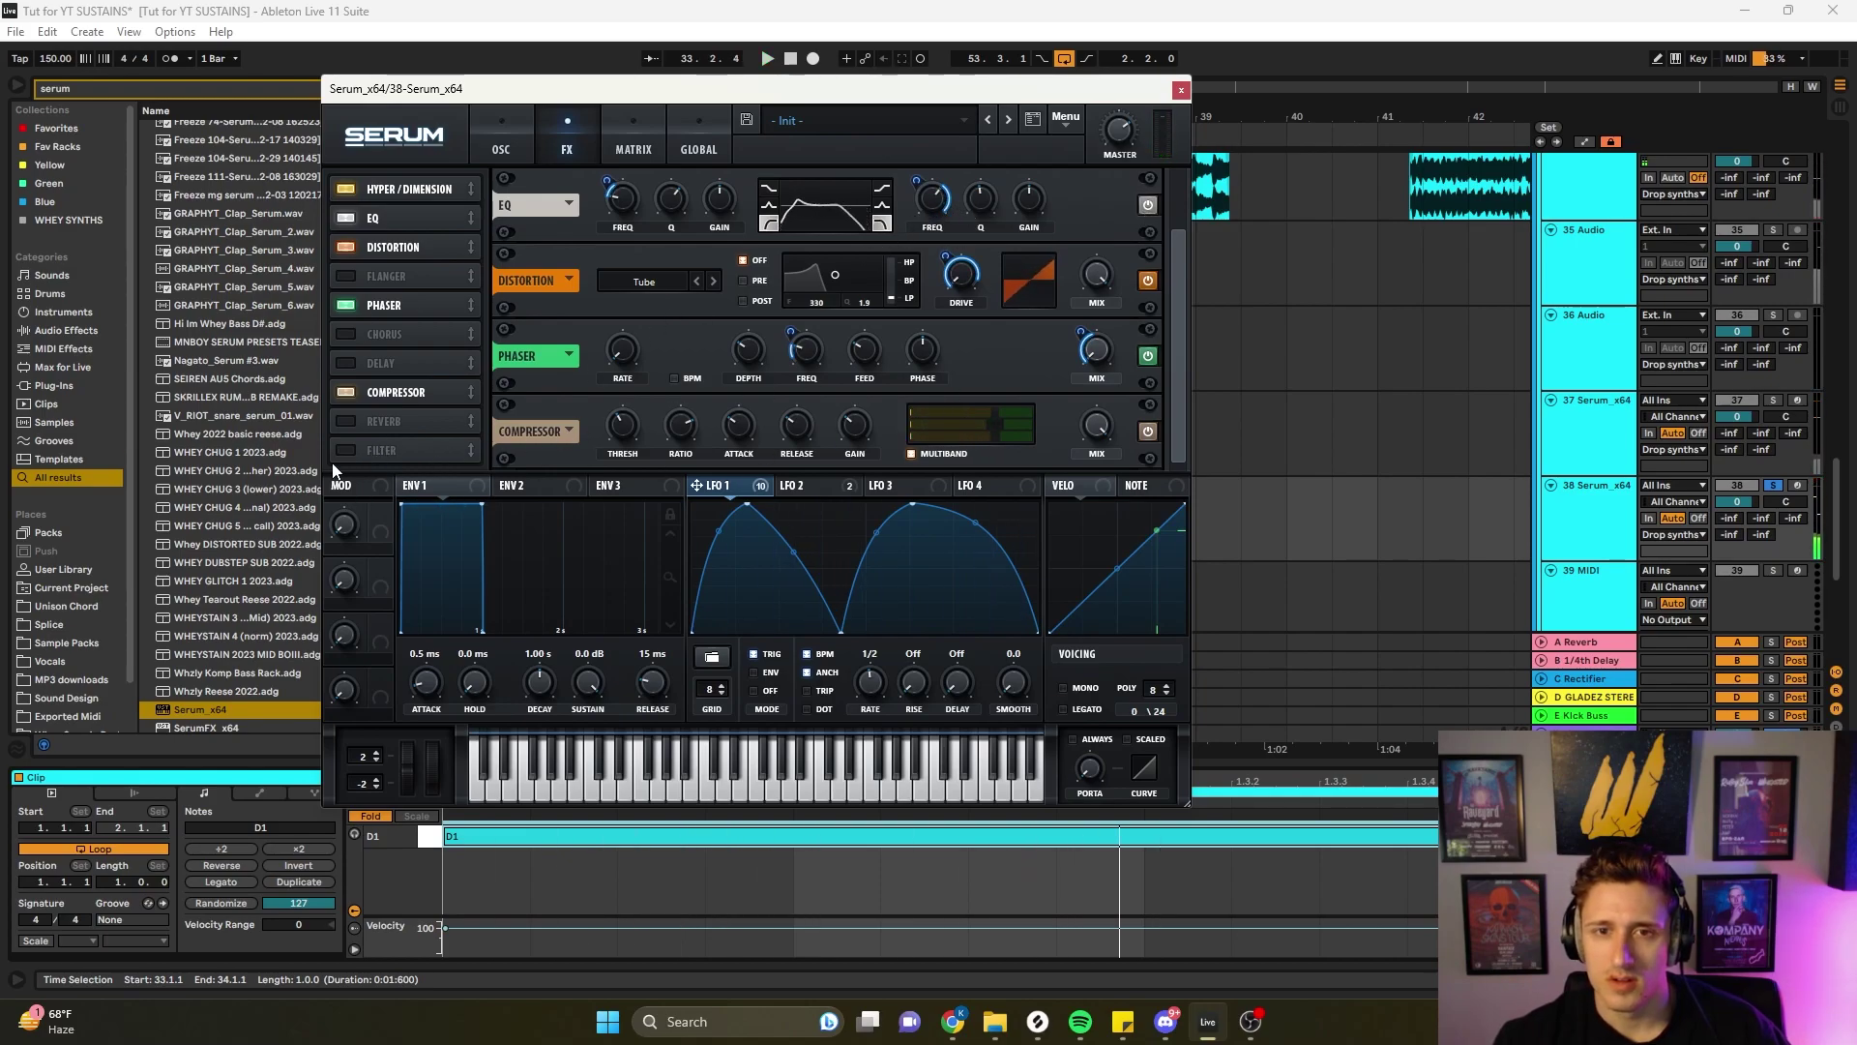
- Enable the FX filter with the Allpasses type and adjust its mix during playback
left_click(409, 447)
left_click(674, 432)
mouse_move(668, 519)
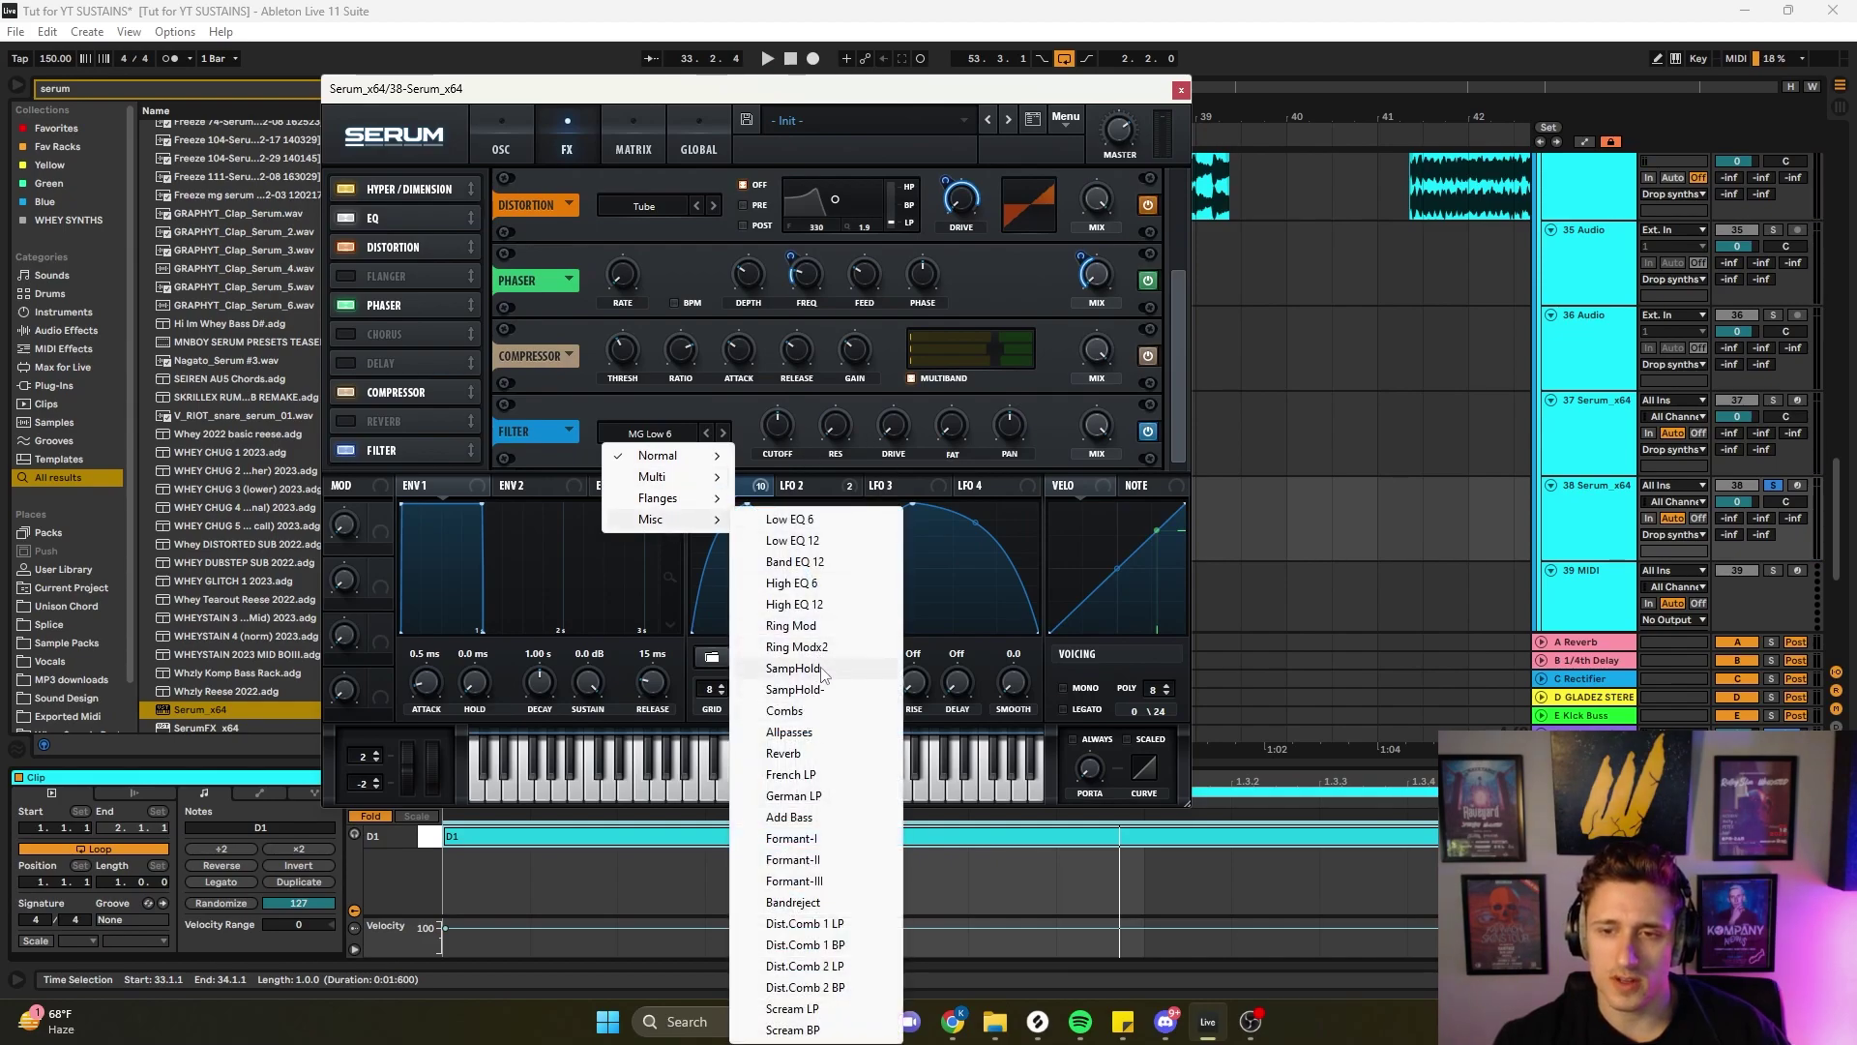
left_click(789, 733)
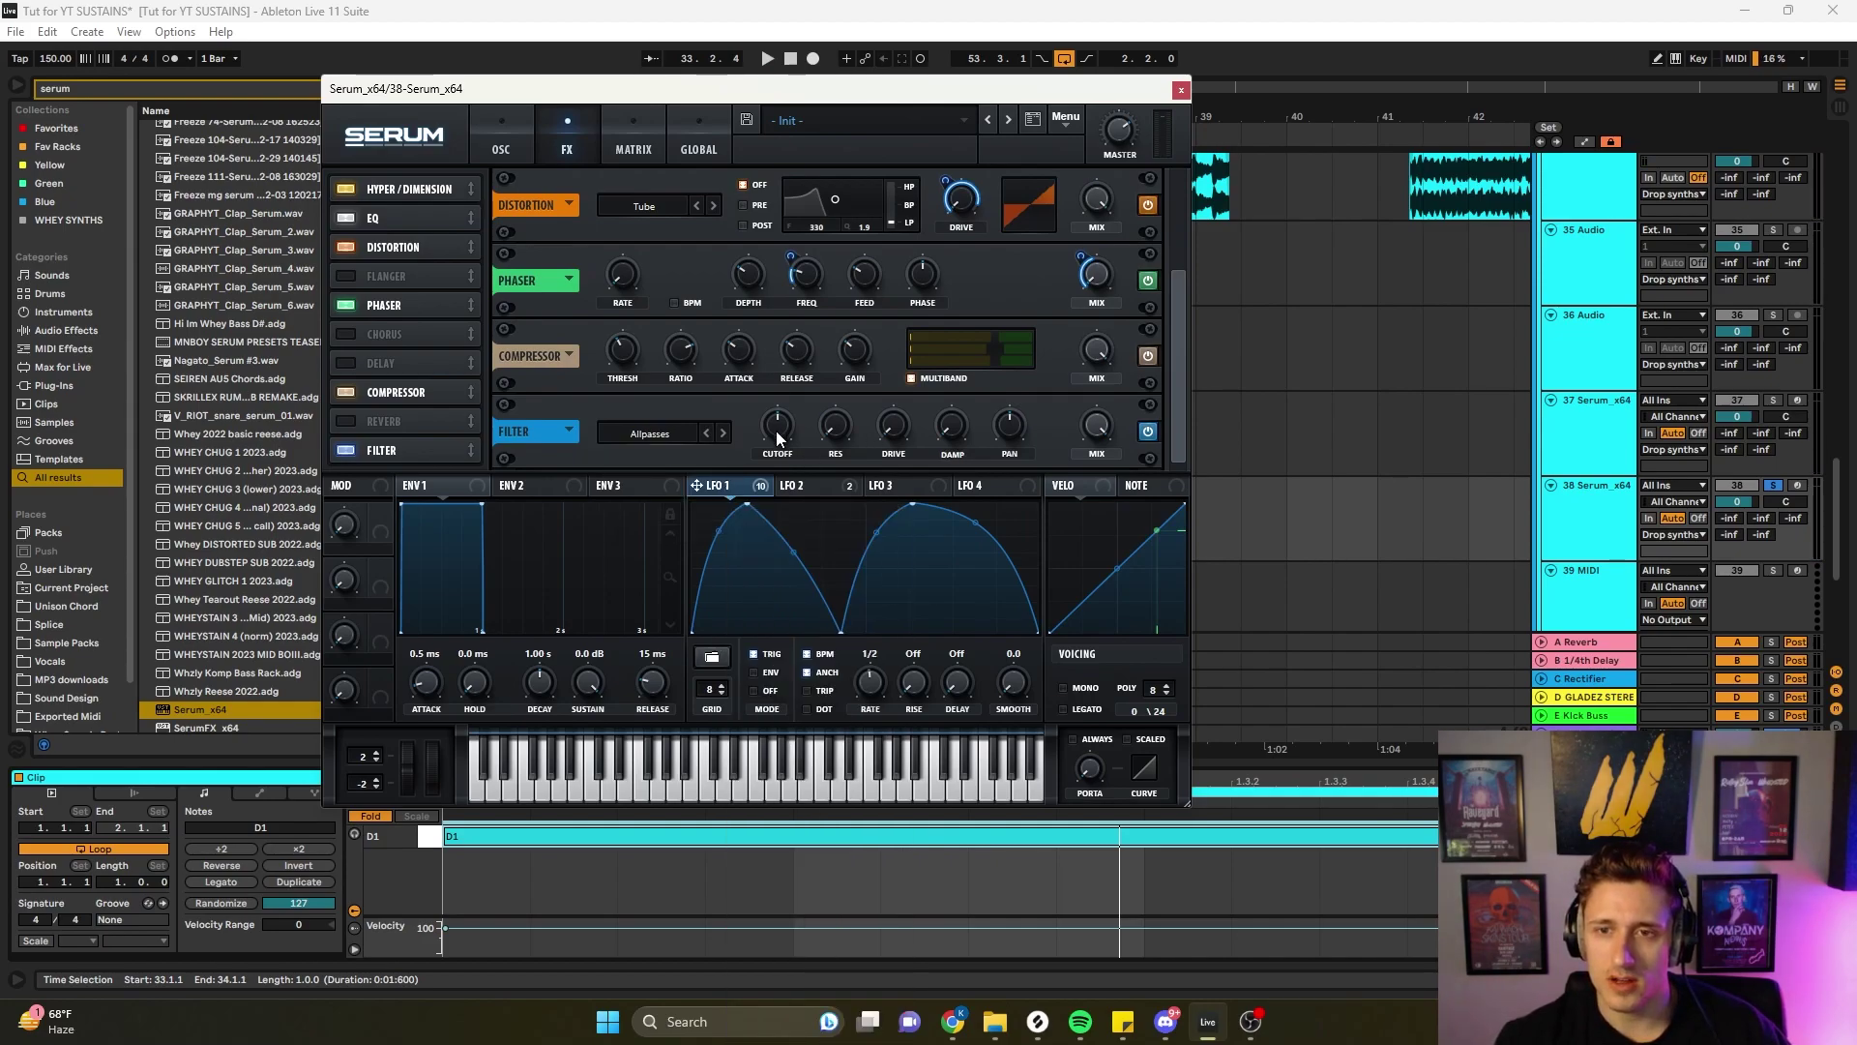
key("space")
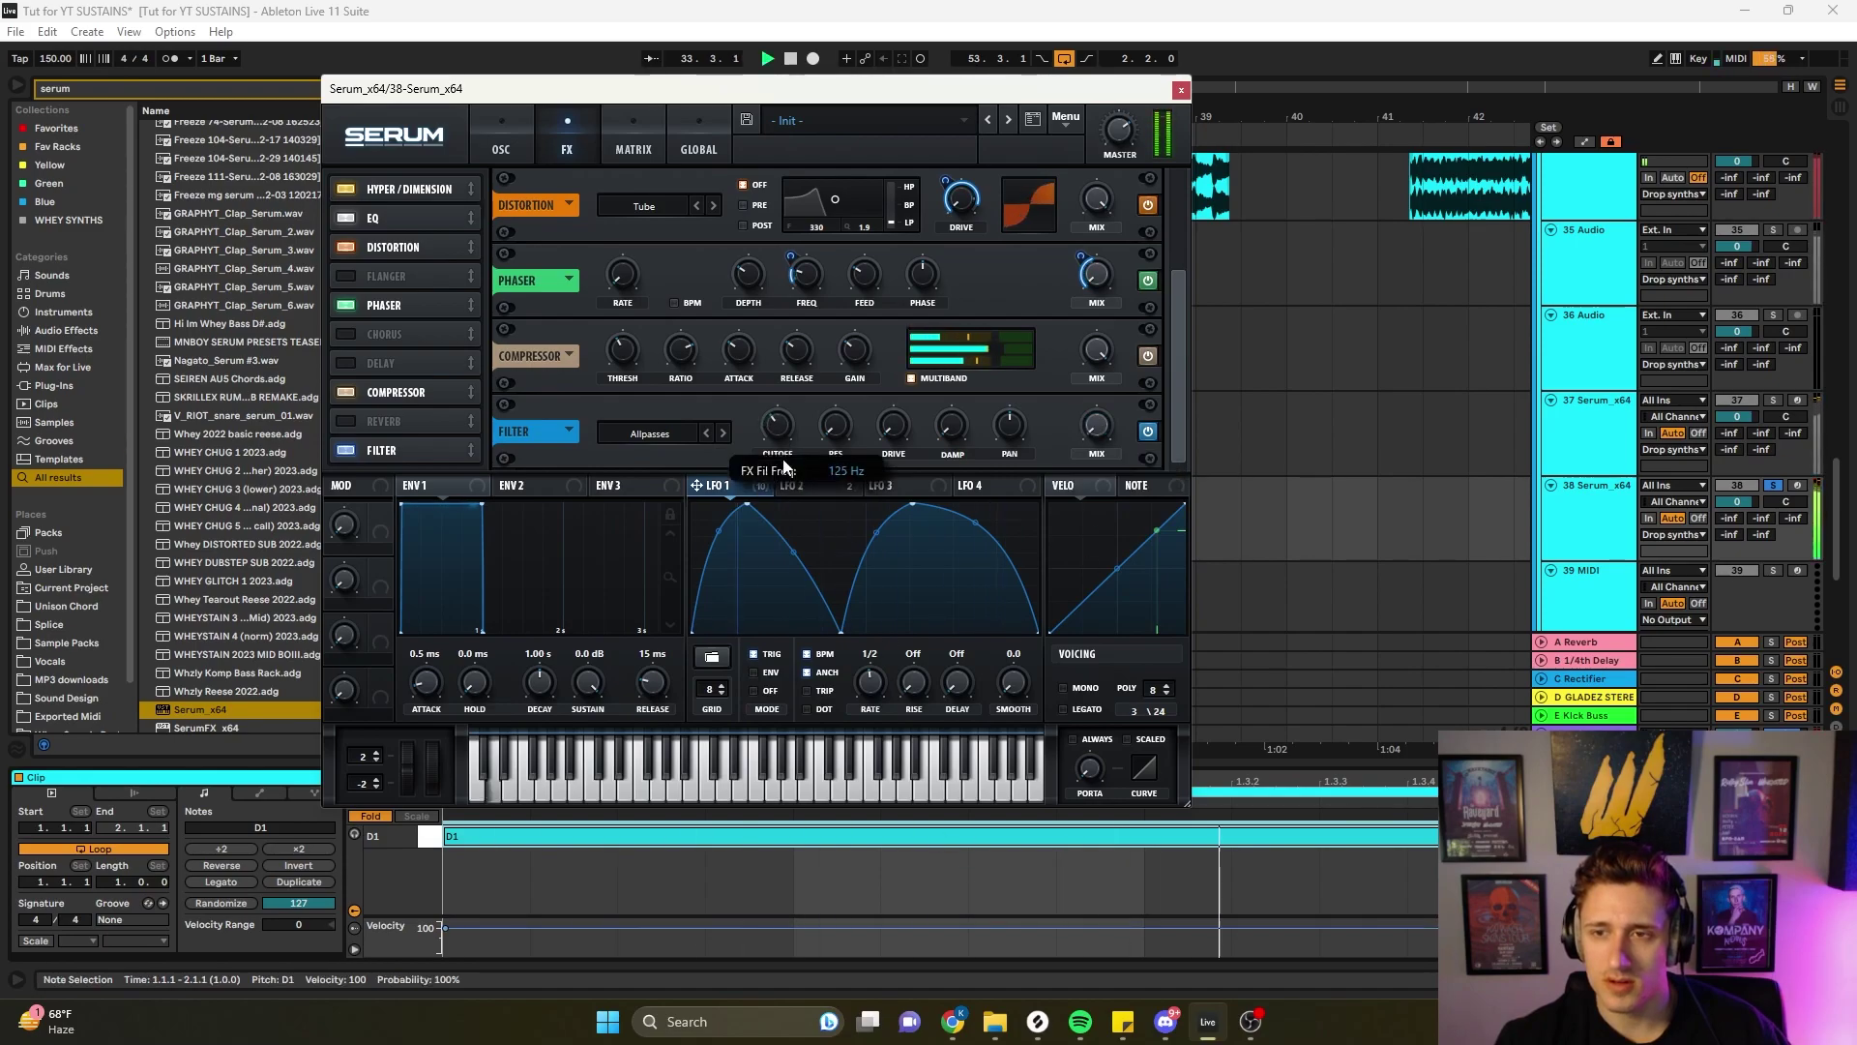
left_click_drag(1099, 428, 1097, 266)
- Lower the FX filter's cutoff and fine-tune an LFO 1 modulation on it while listening to the clip
left_click_drag(776, 431, 786, 479)
key("space")
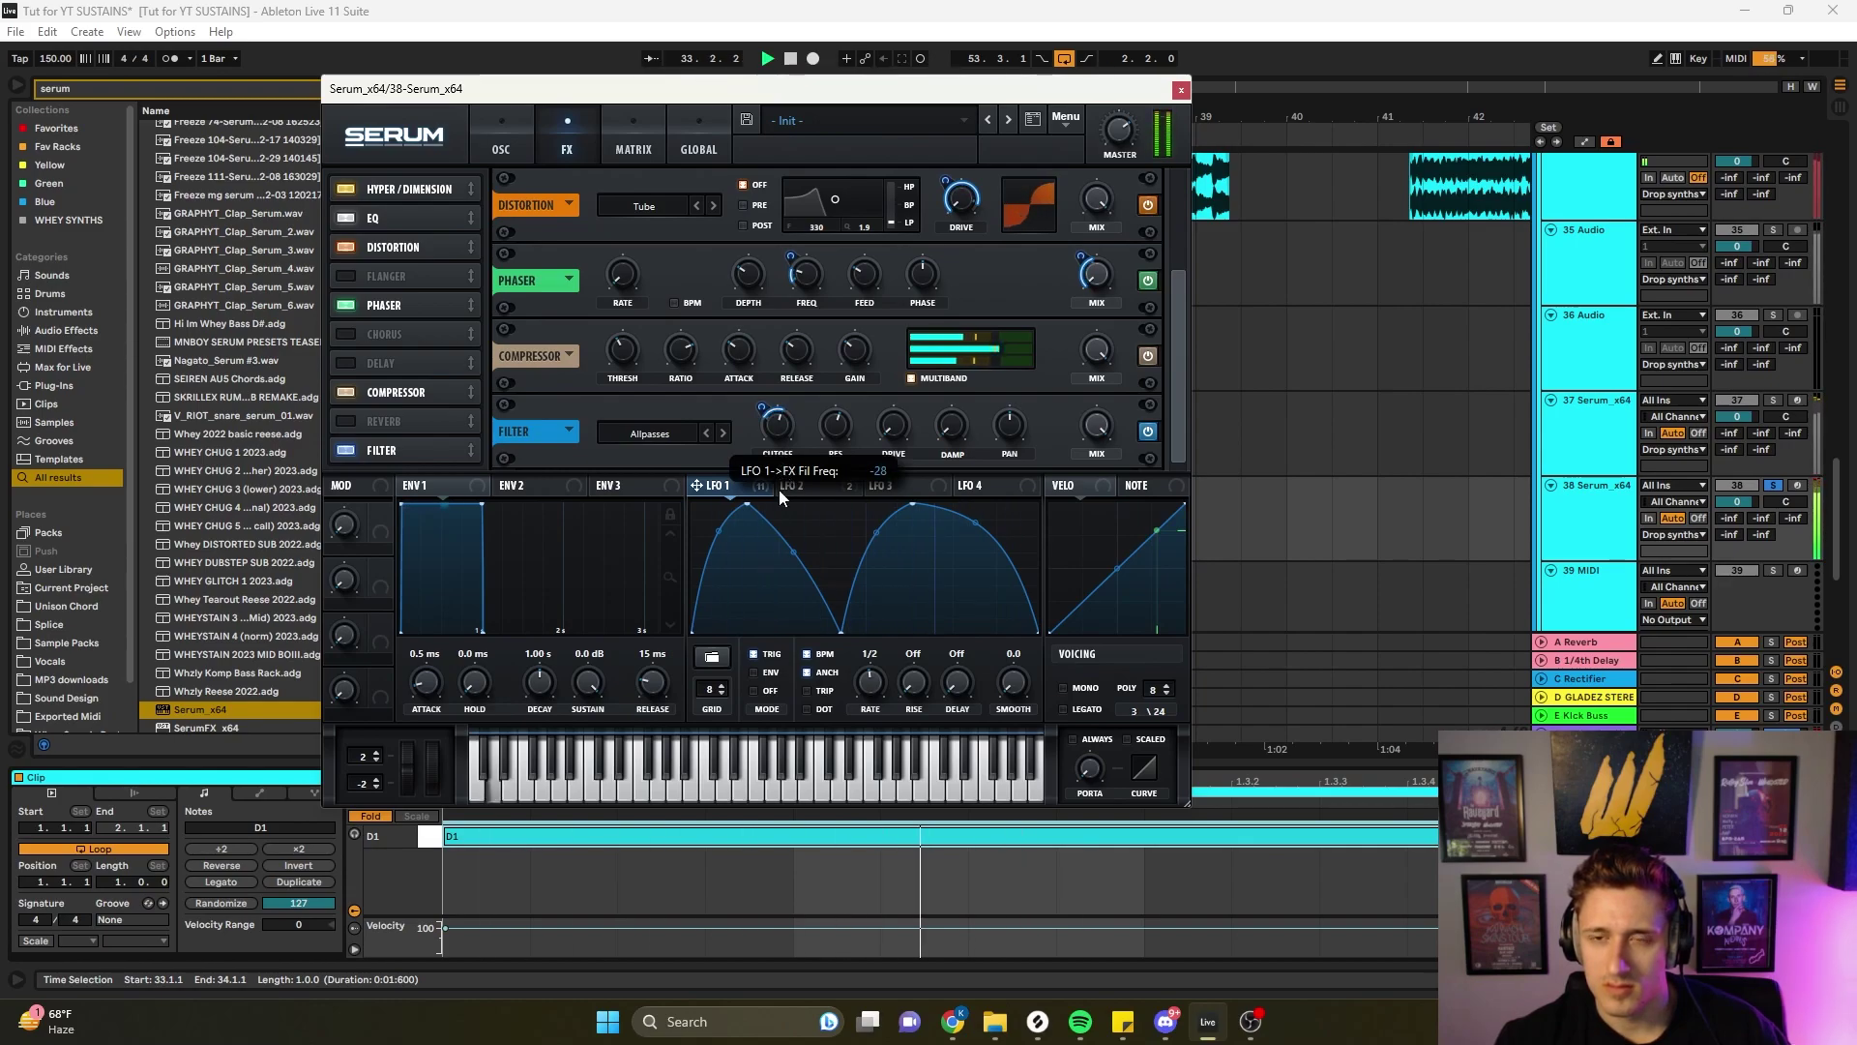
left_click_drag(779, 495, 811, 418)
key("space")
key("space")
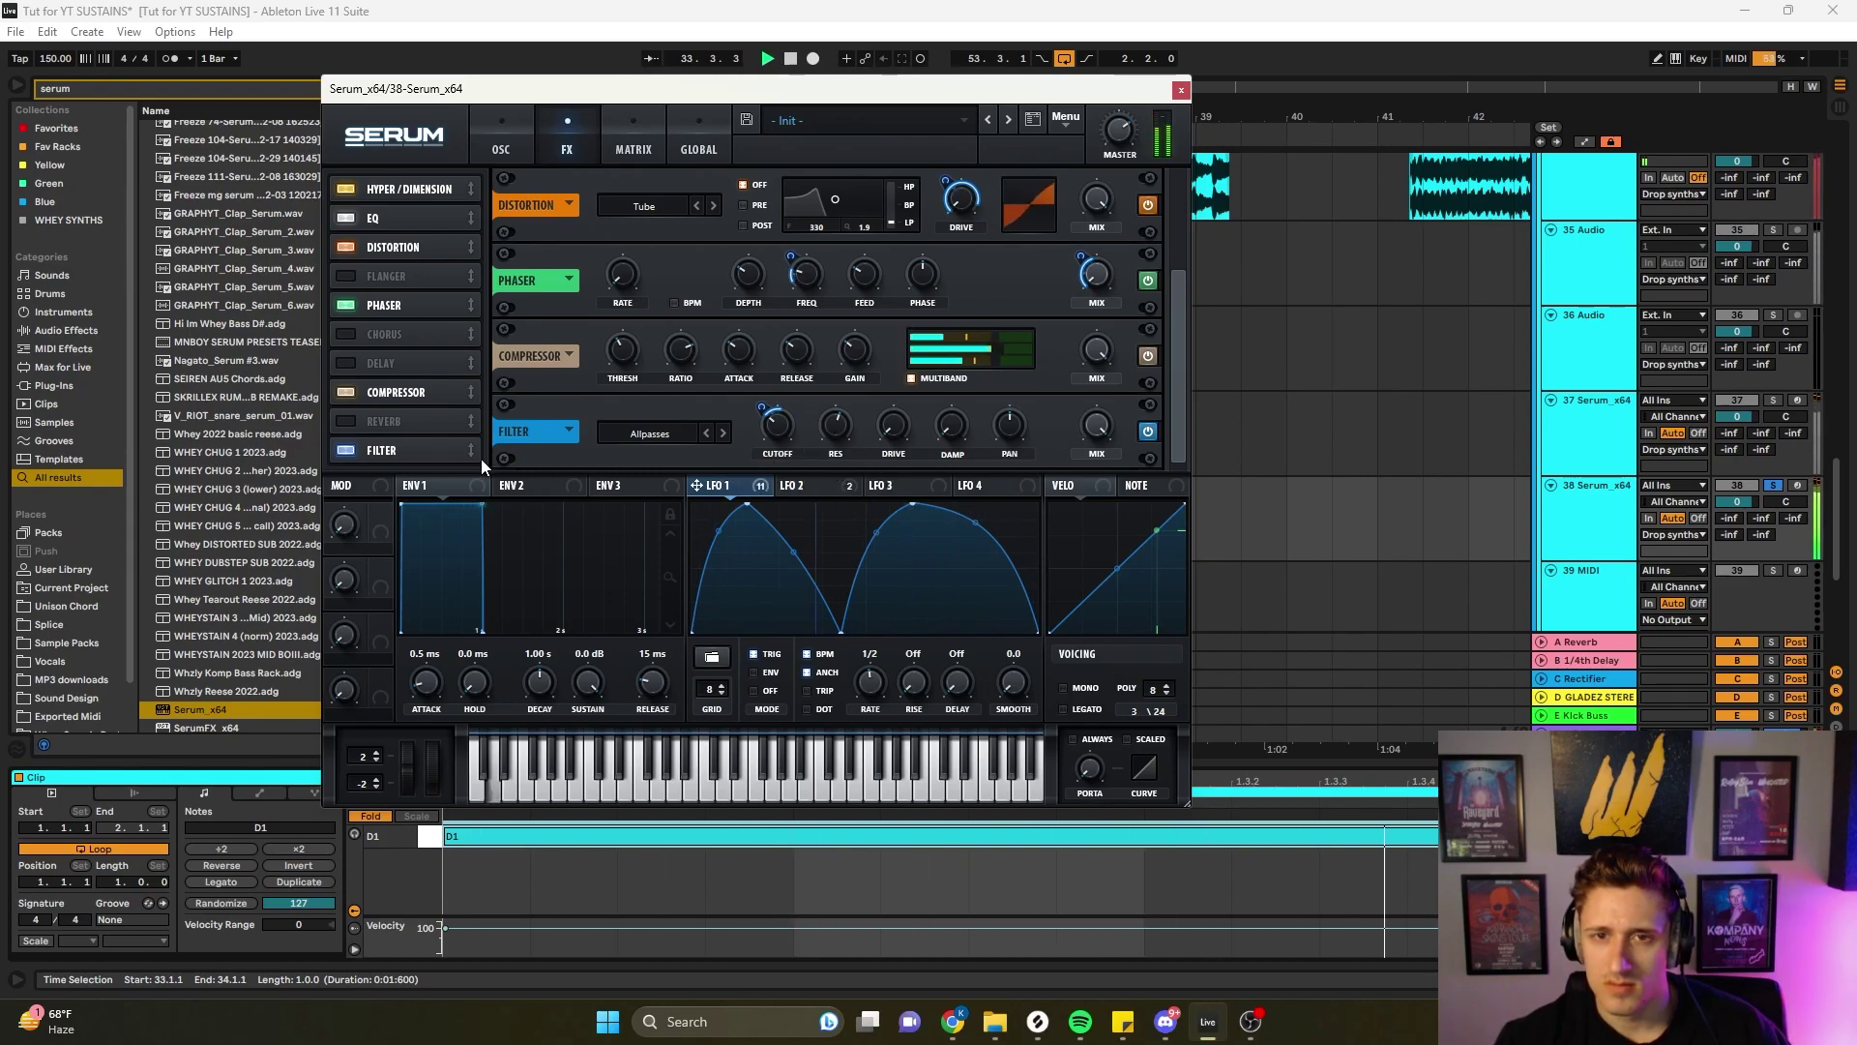
- Shape LFO 3 as a steep downward curve reaching zero about two thirds through its cycle
left_click(826, 478)
left_click(941, 485)
left_click_drag(867, 511, 639, 531)
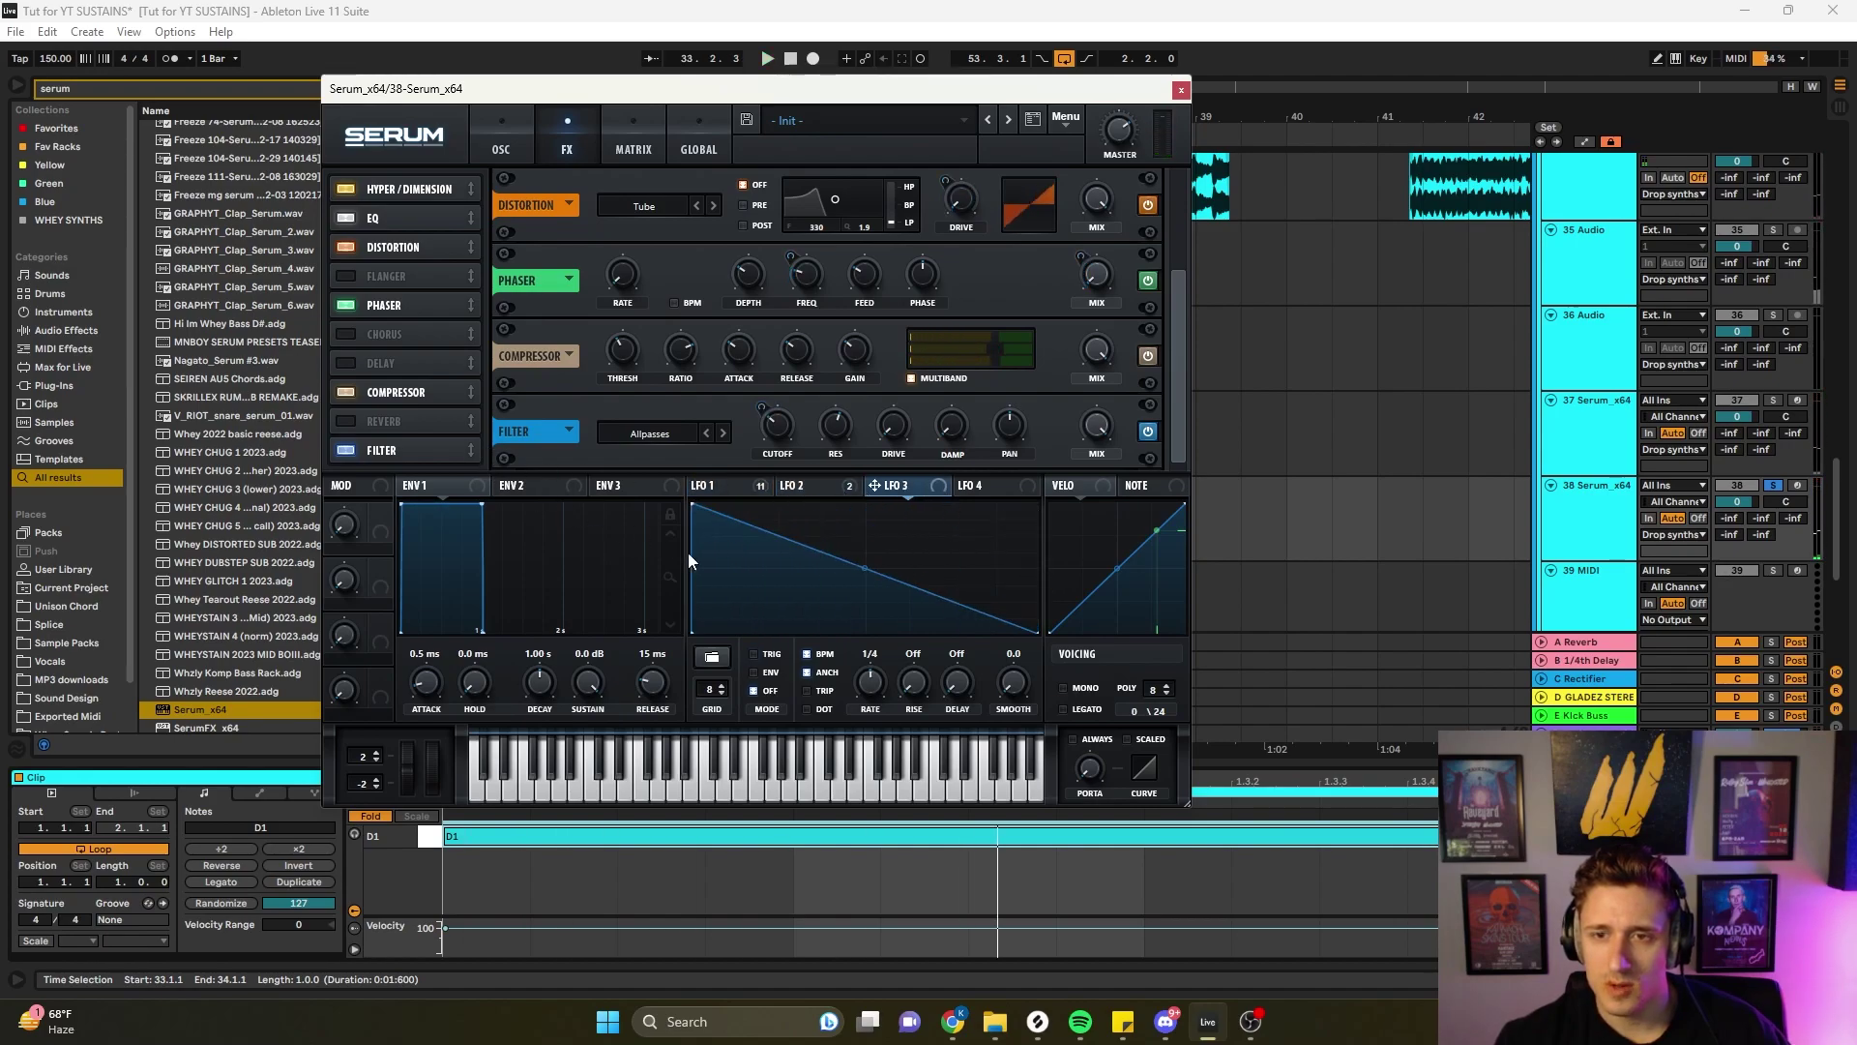
double_click(848, 605)
left_click_drag(848, 606, 922, 634)
left_click_drag(806, 569, 802, 590)
- Route LFO 3 to the master tuning in a free modulation matrix row and adjust its amount during playback
left_click(500, 147)
left_click(698, 146)
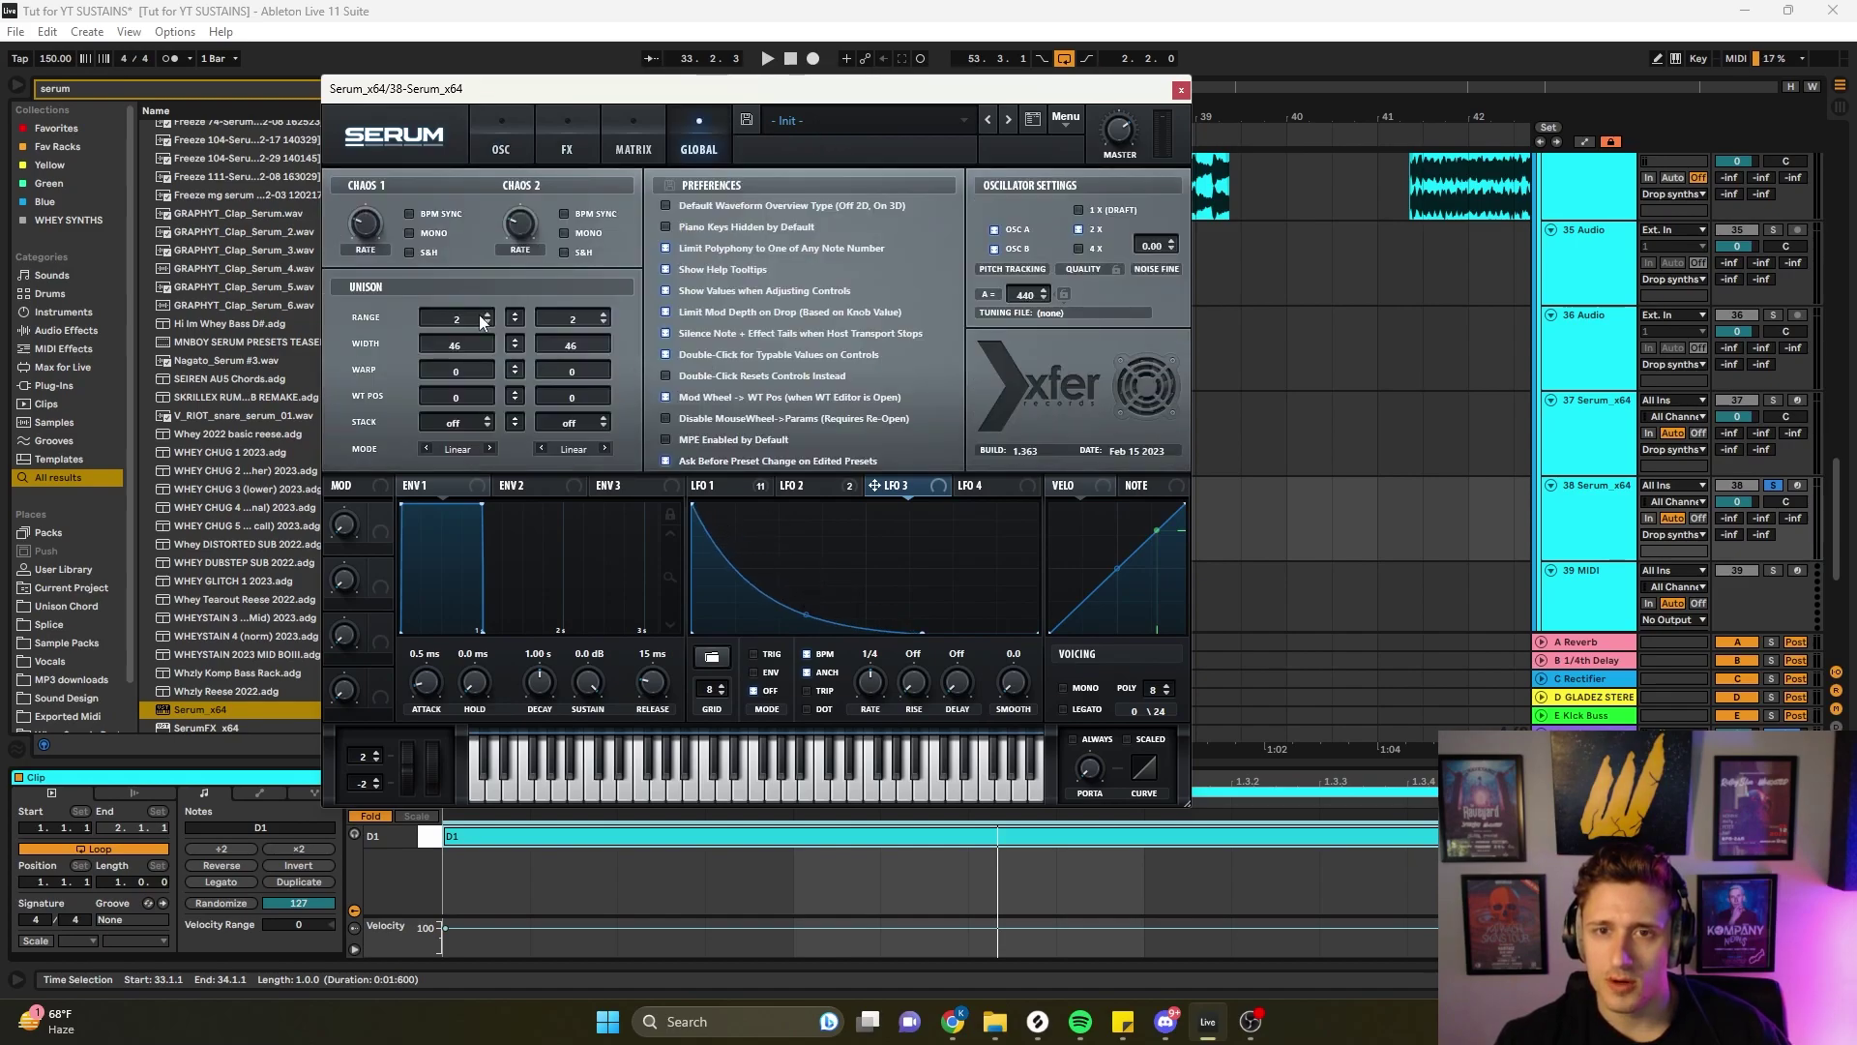
left_click(634, 135)
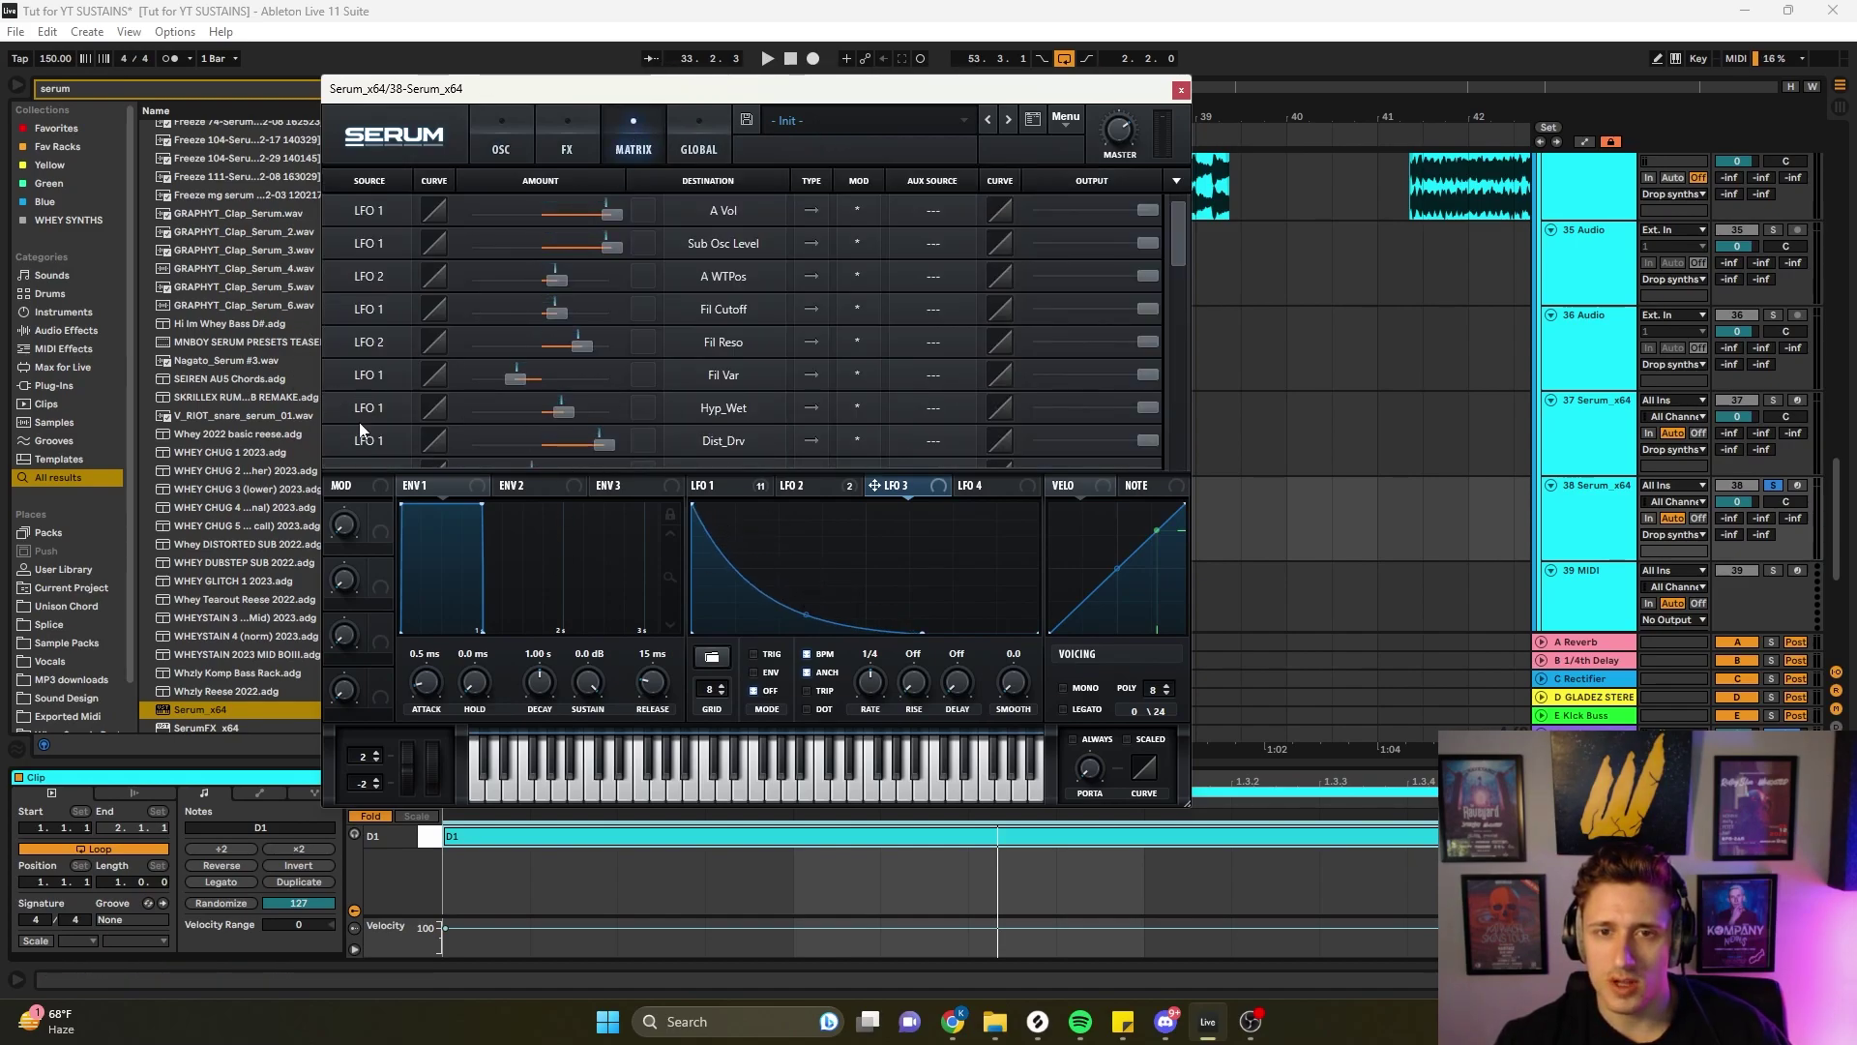
scroll(1042, 298, "down", 5)
scroll(1169, 329, "up", 1)
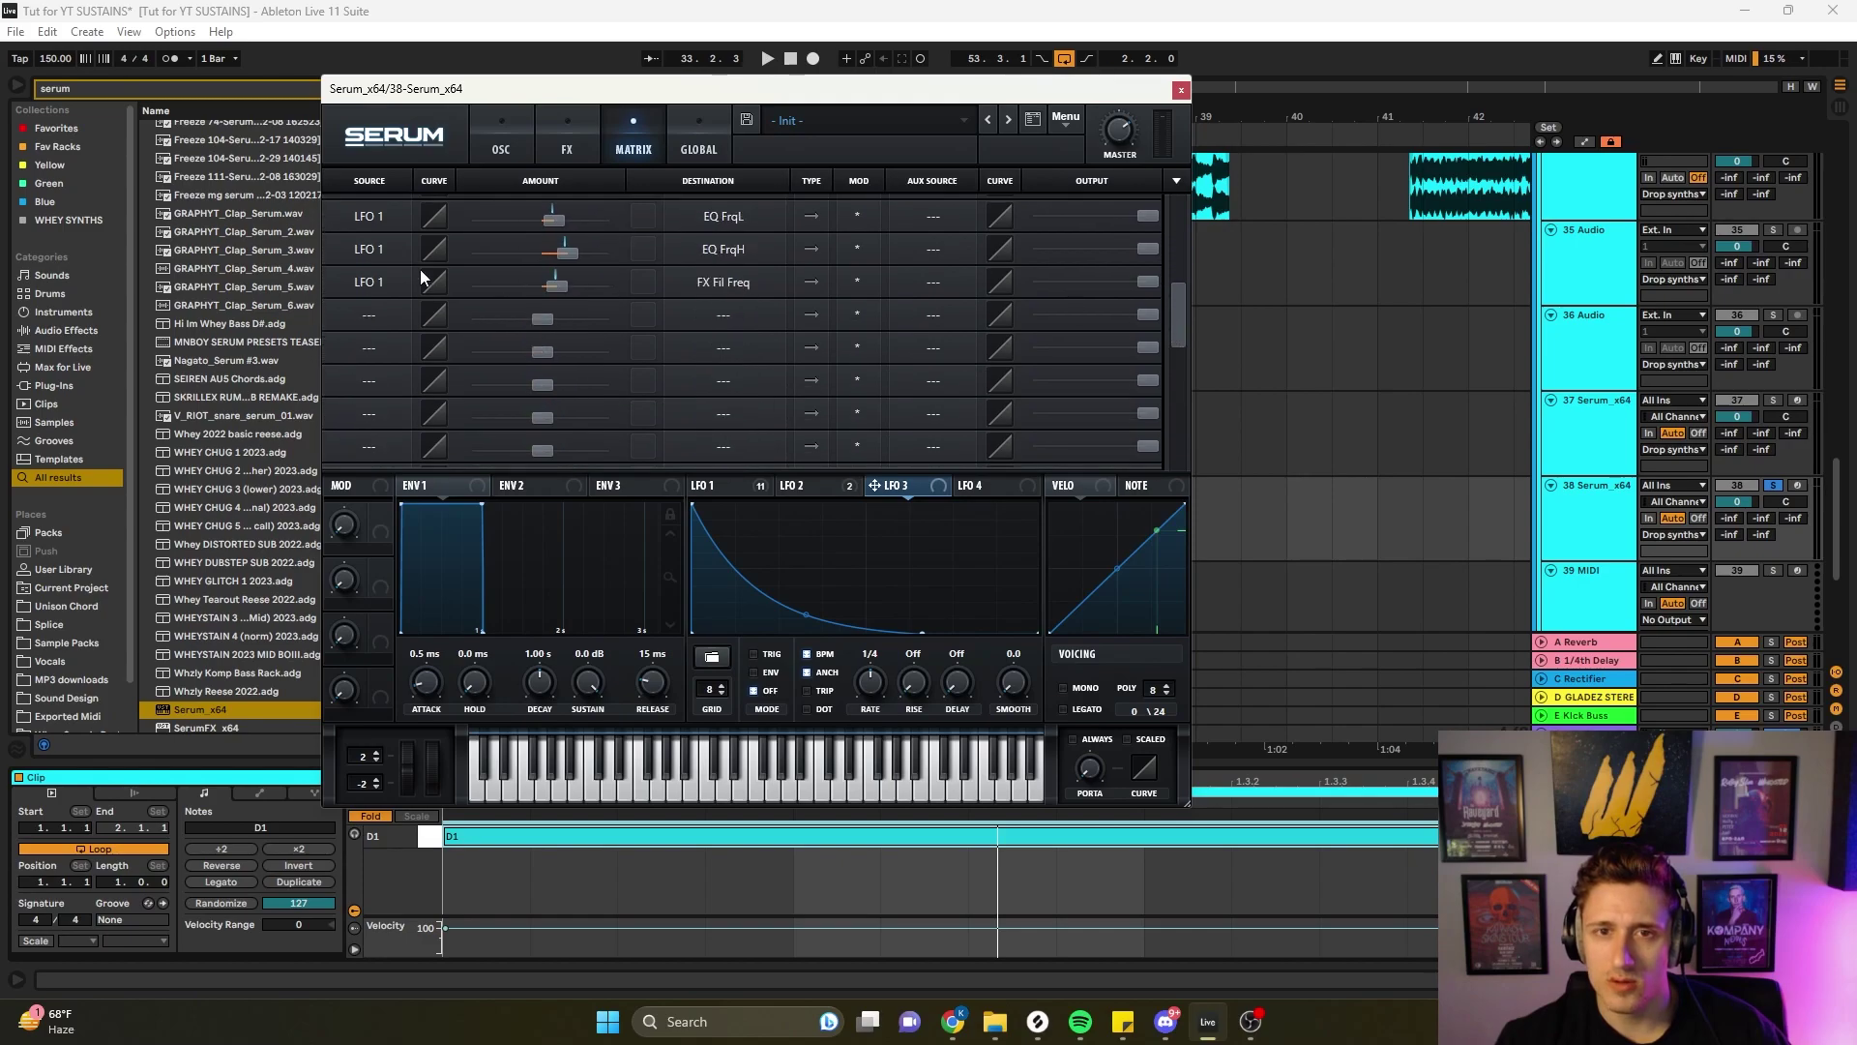
left_click(354, 316)
left_click(416, 425)
left_click(723, 315)
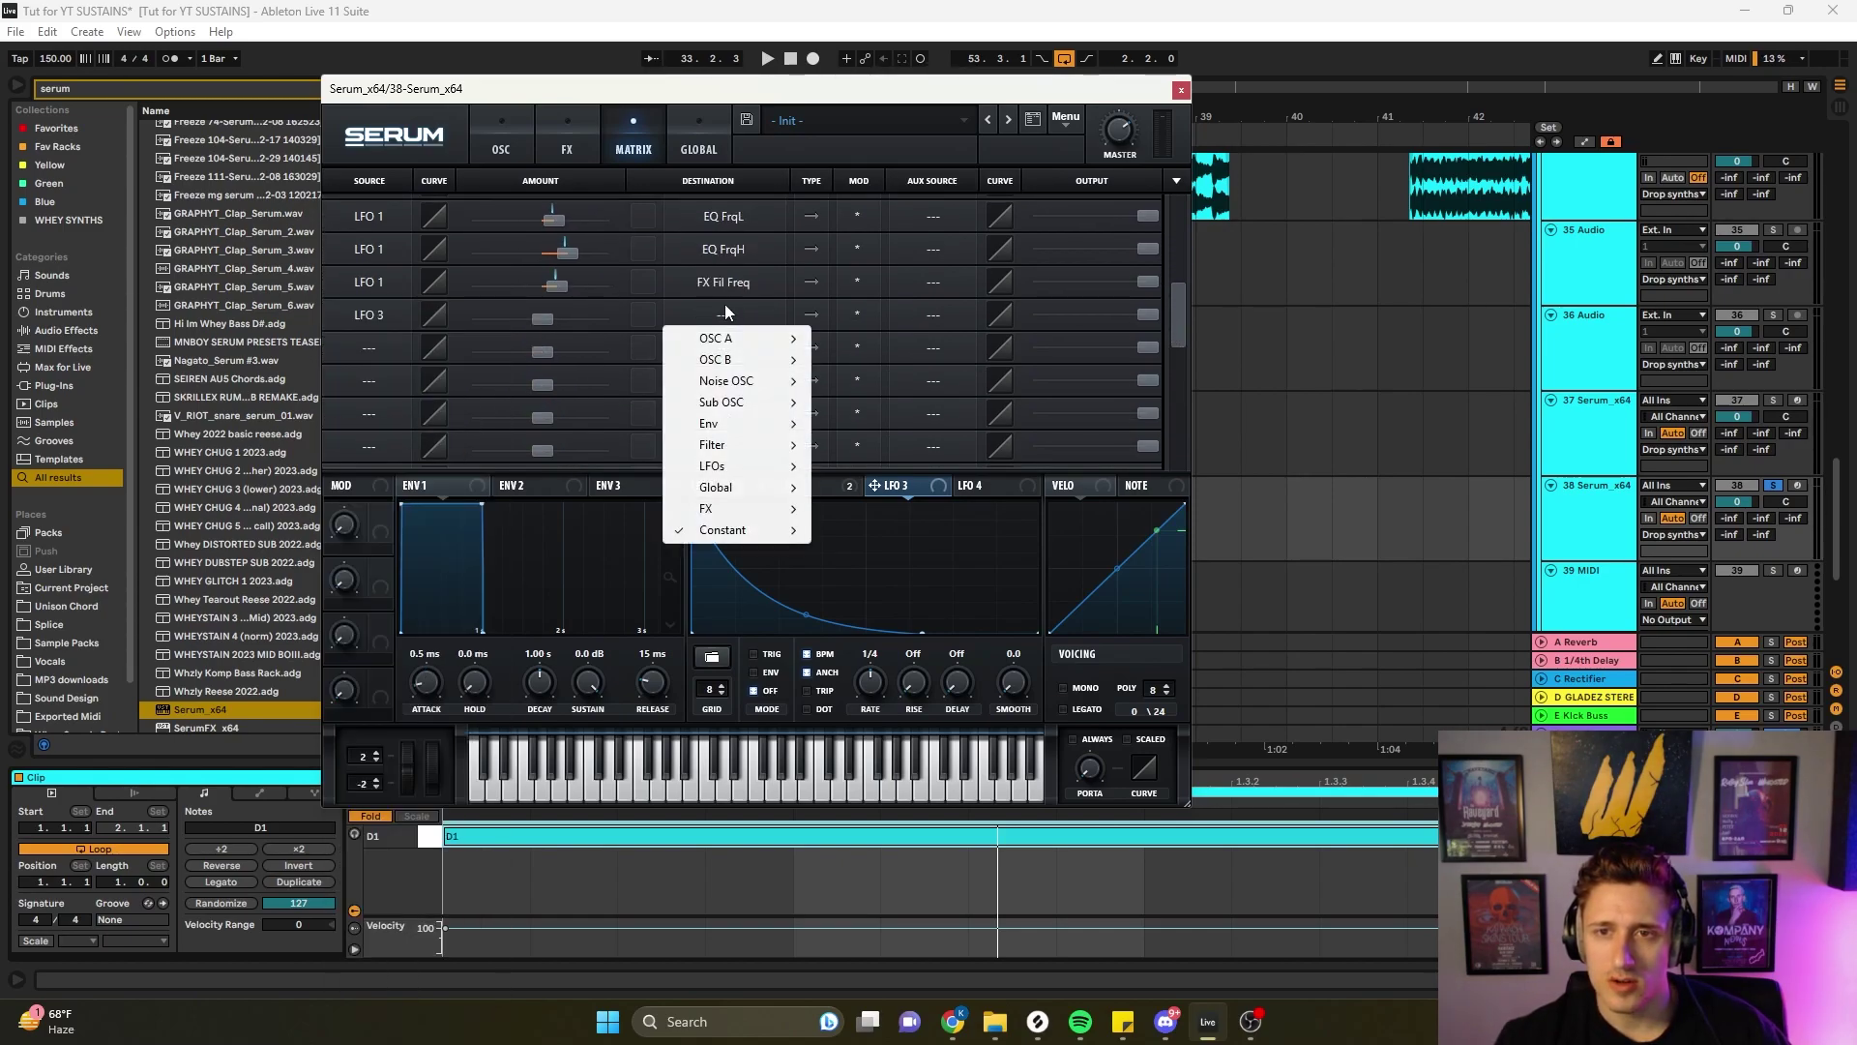
mouse_move(717, 486)
left_click(856, 486)
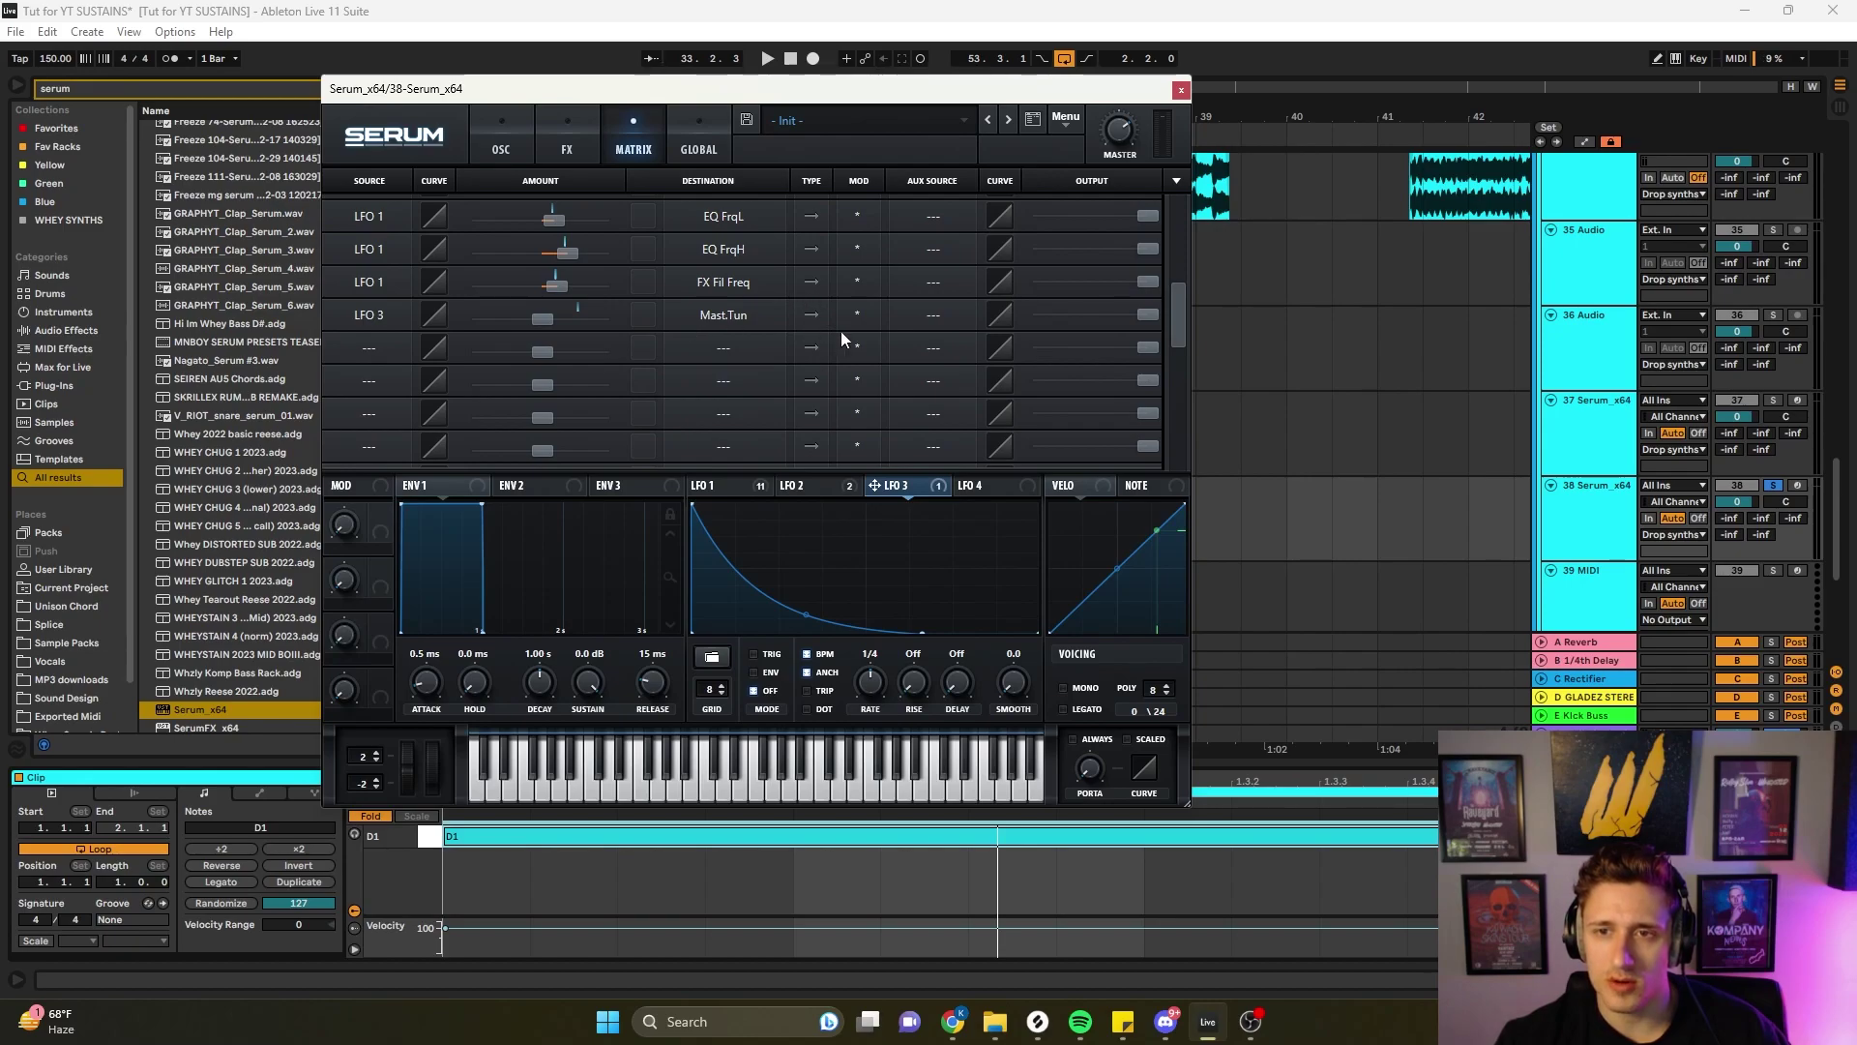
left_click_drag(545, 311, 555, 325)
key("space")
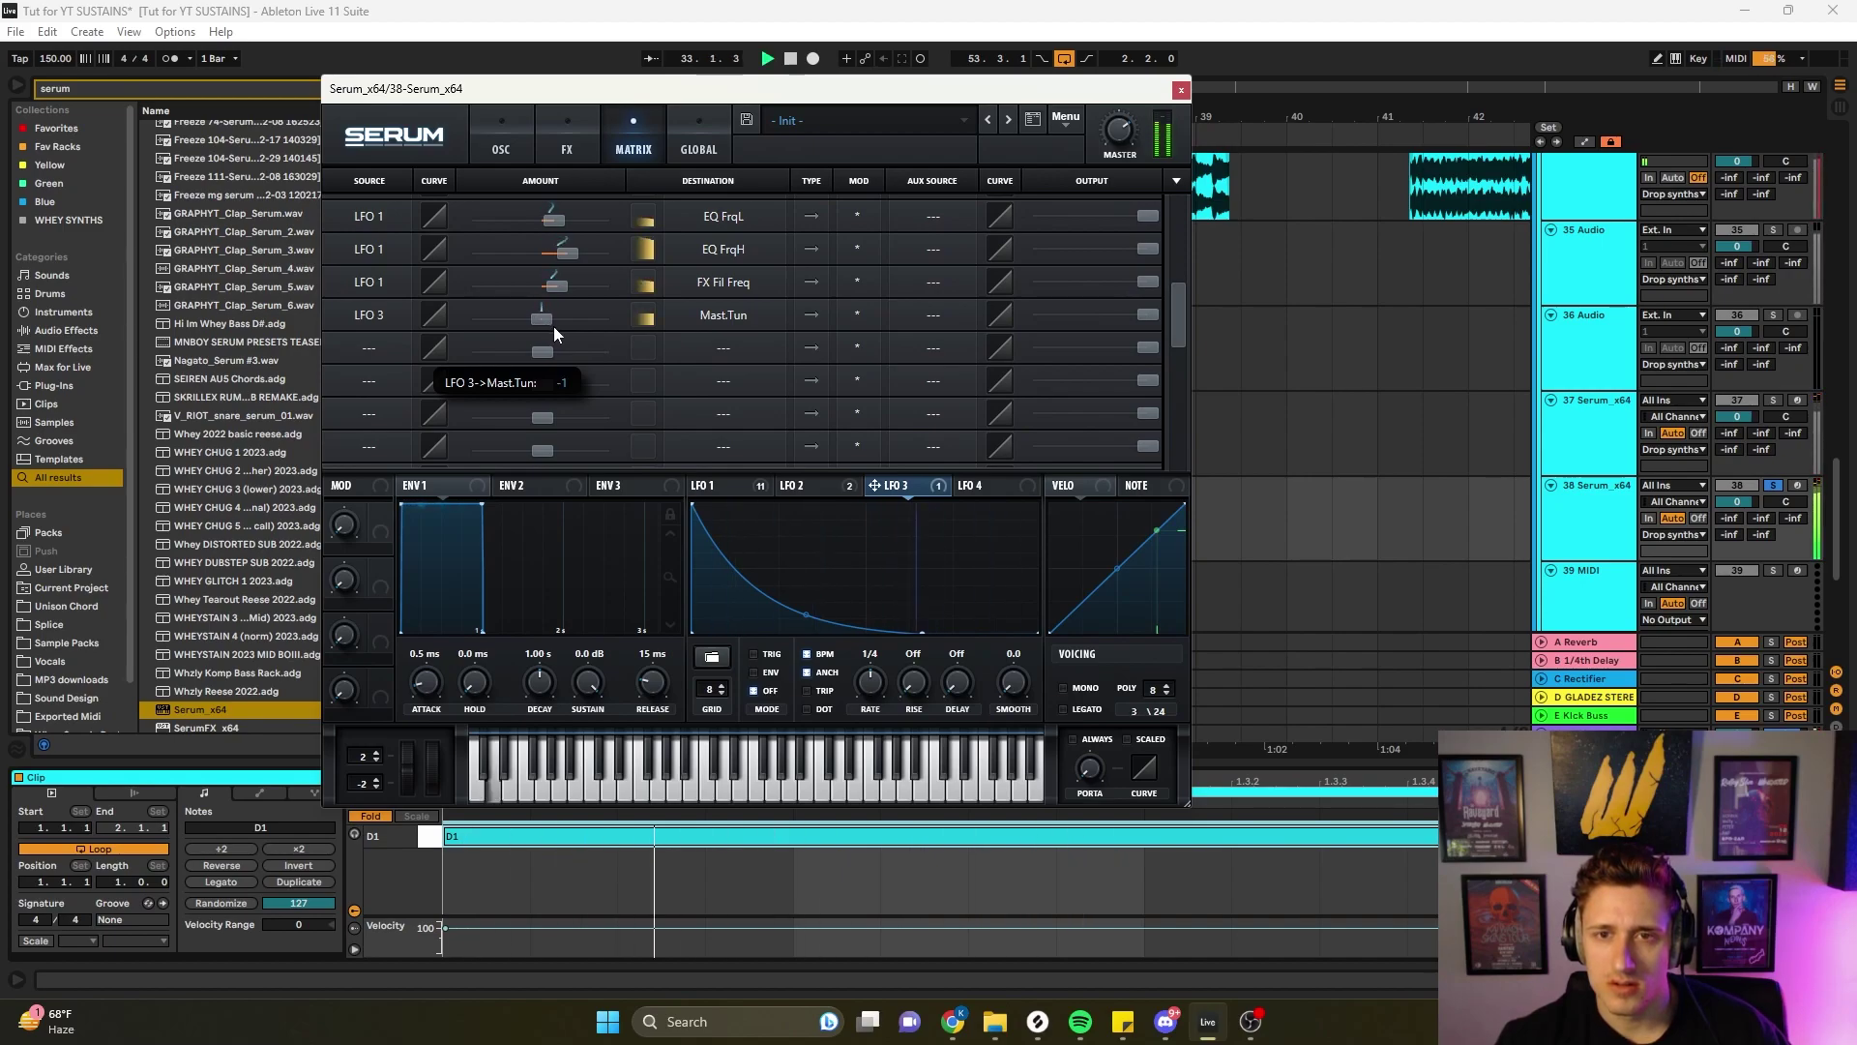
- Shorten LFO 3's falling curve to about a third of the cycle, with Trig mode and a rate of 1/2
left_click_drag(915, 632, 815, 661)
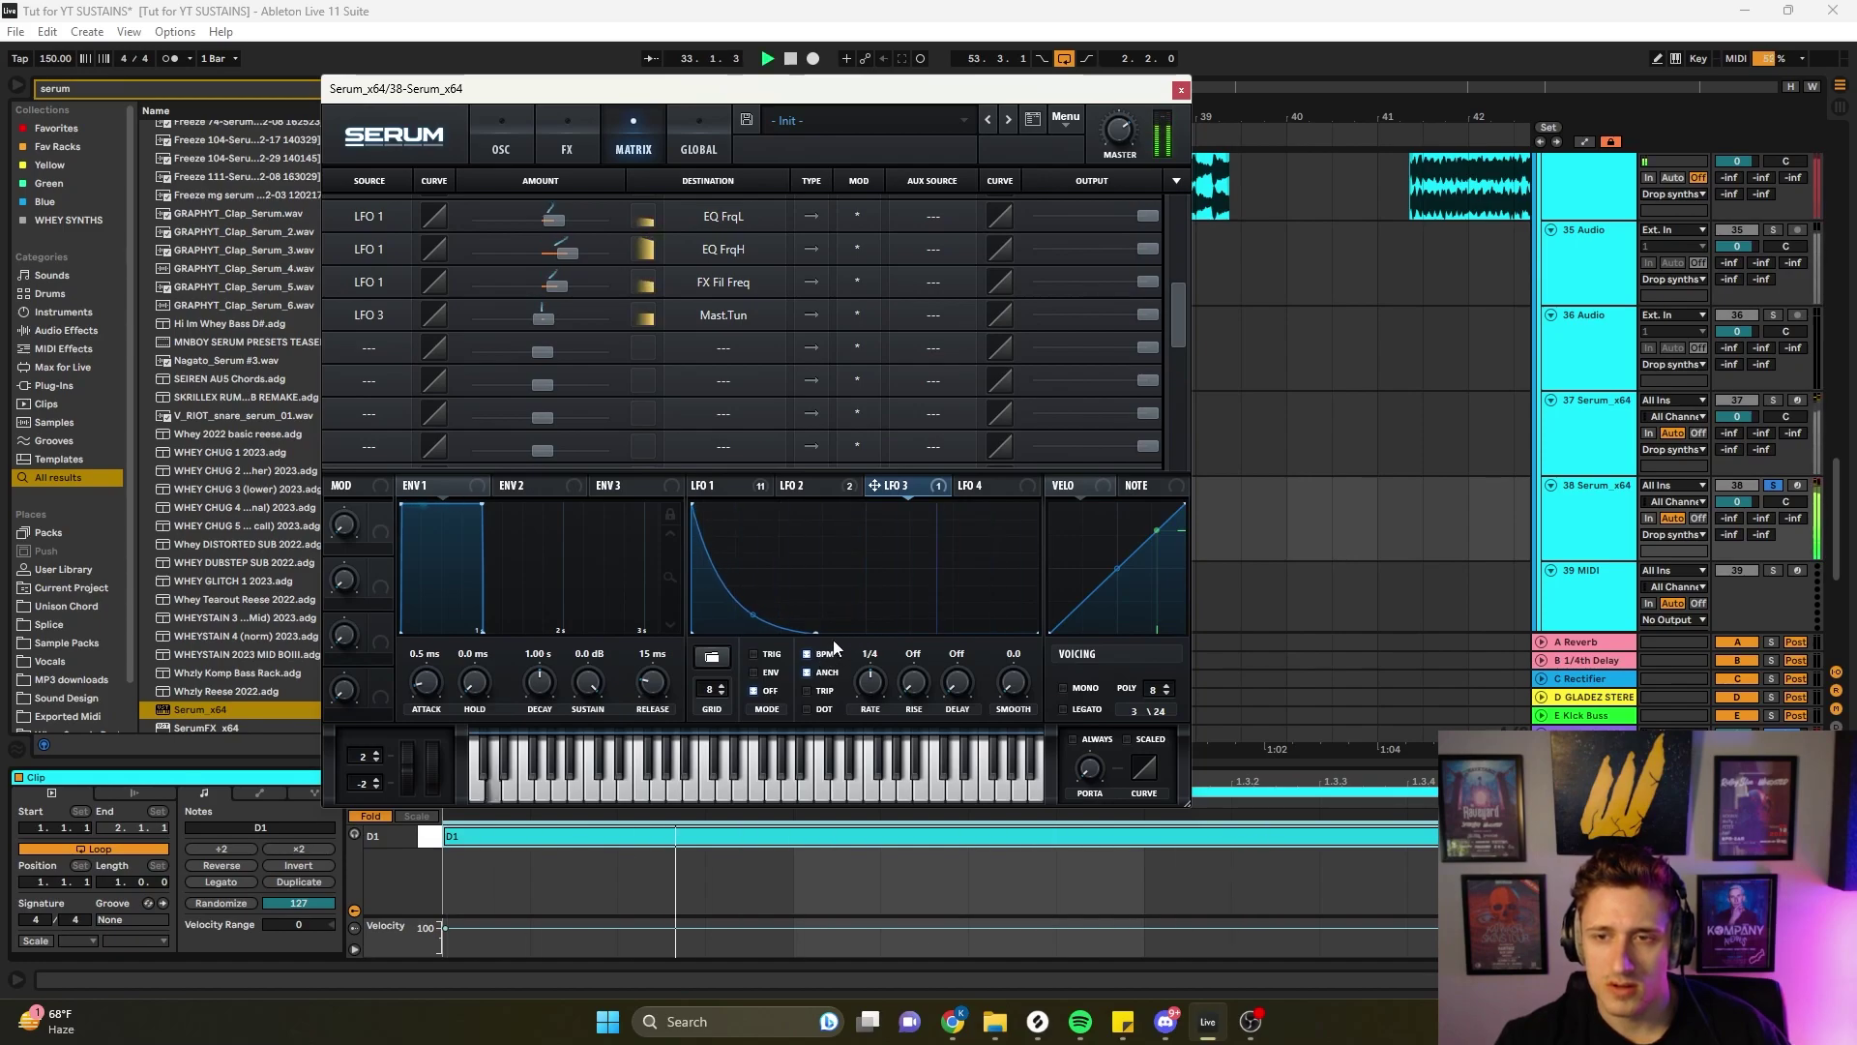
left_click(754, 654)
left_click_drag(871, 689, 867, 713)
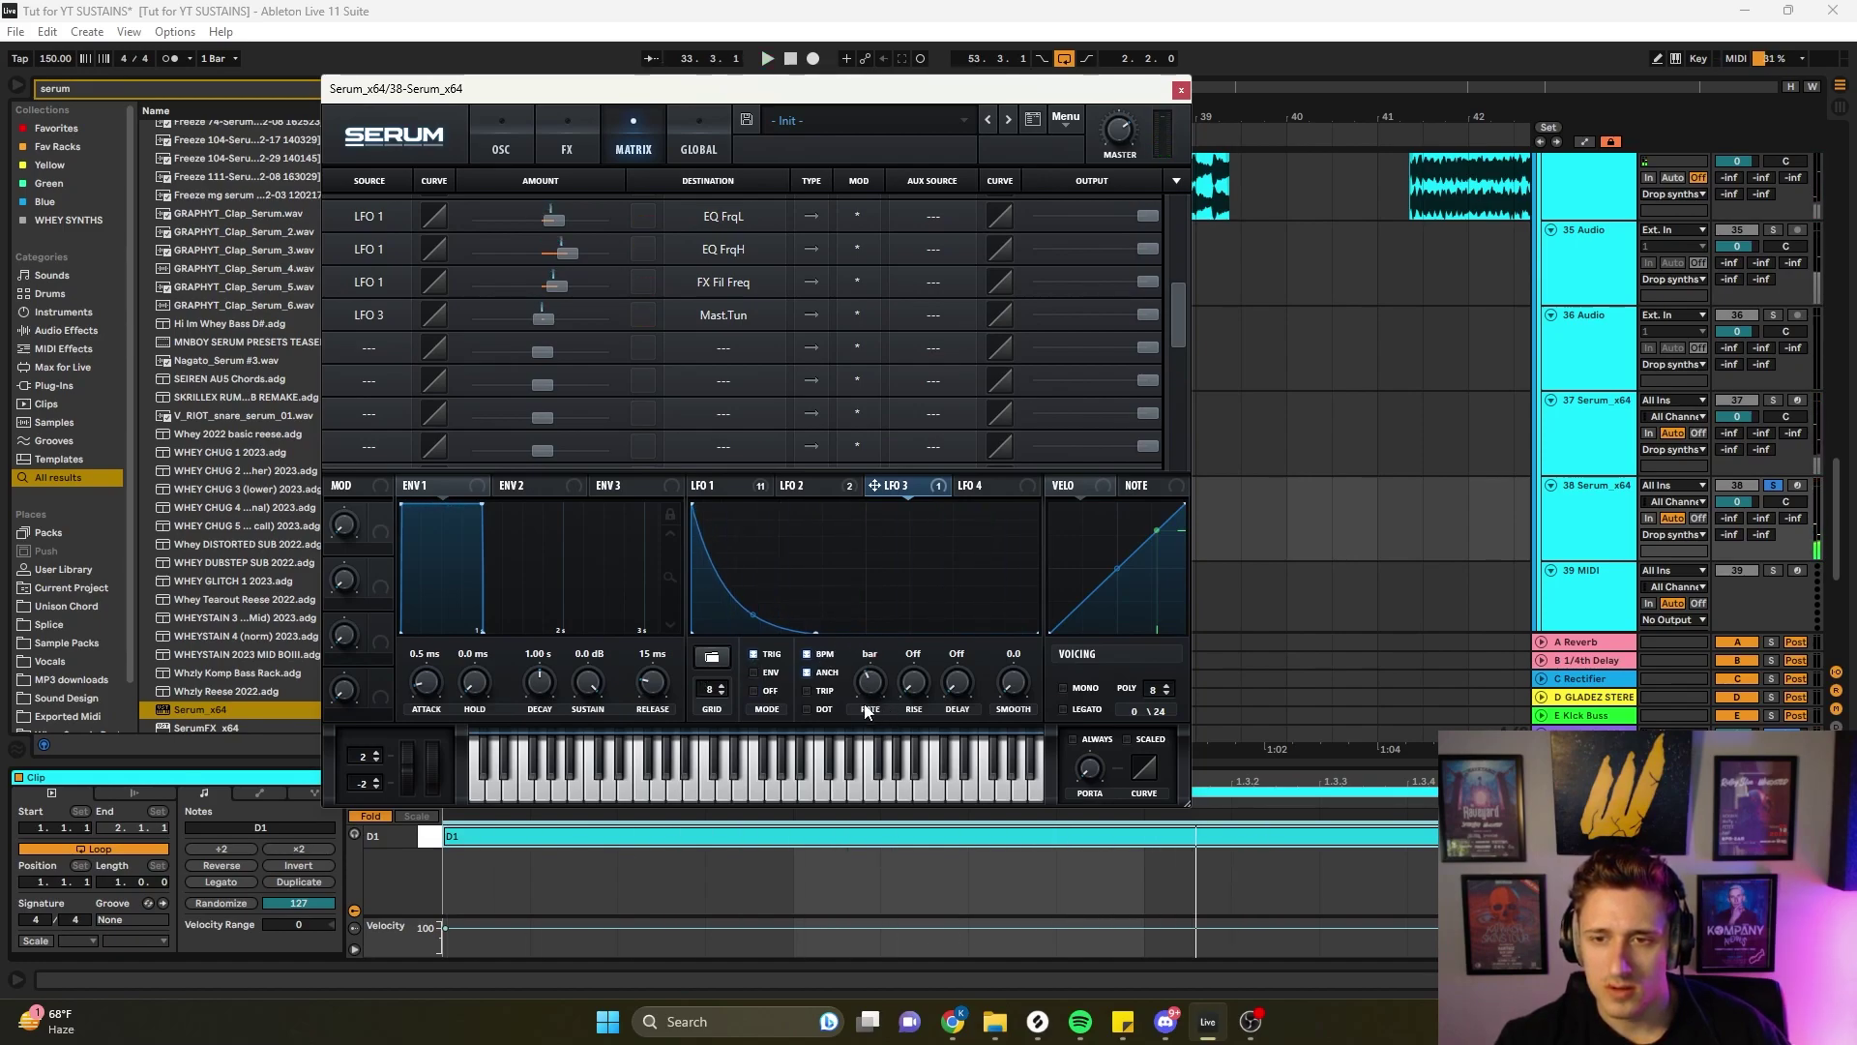
key("space")
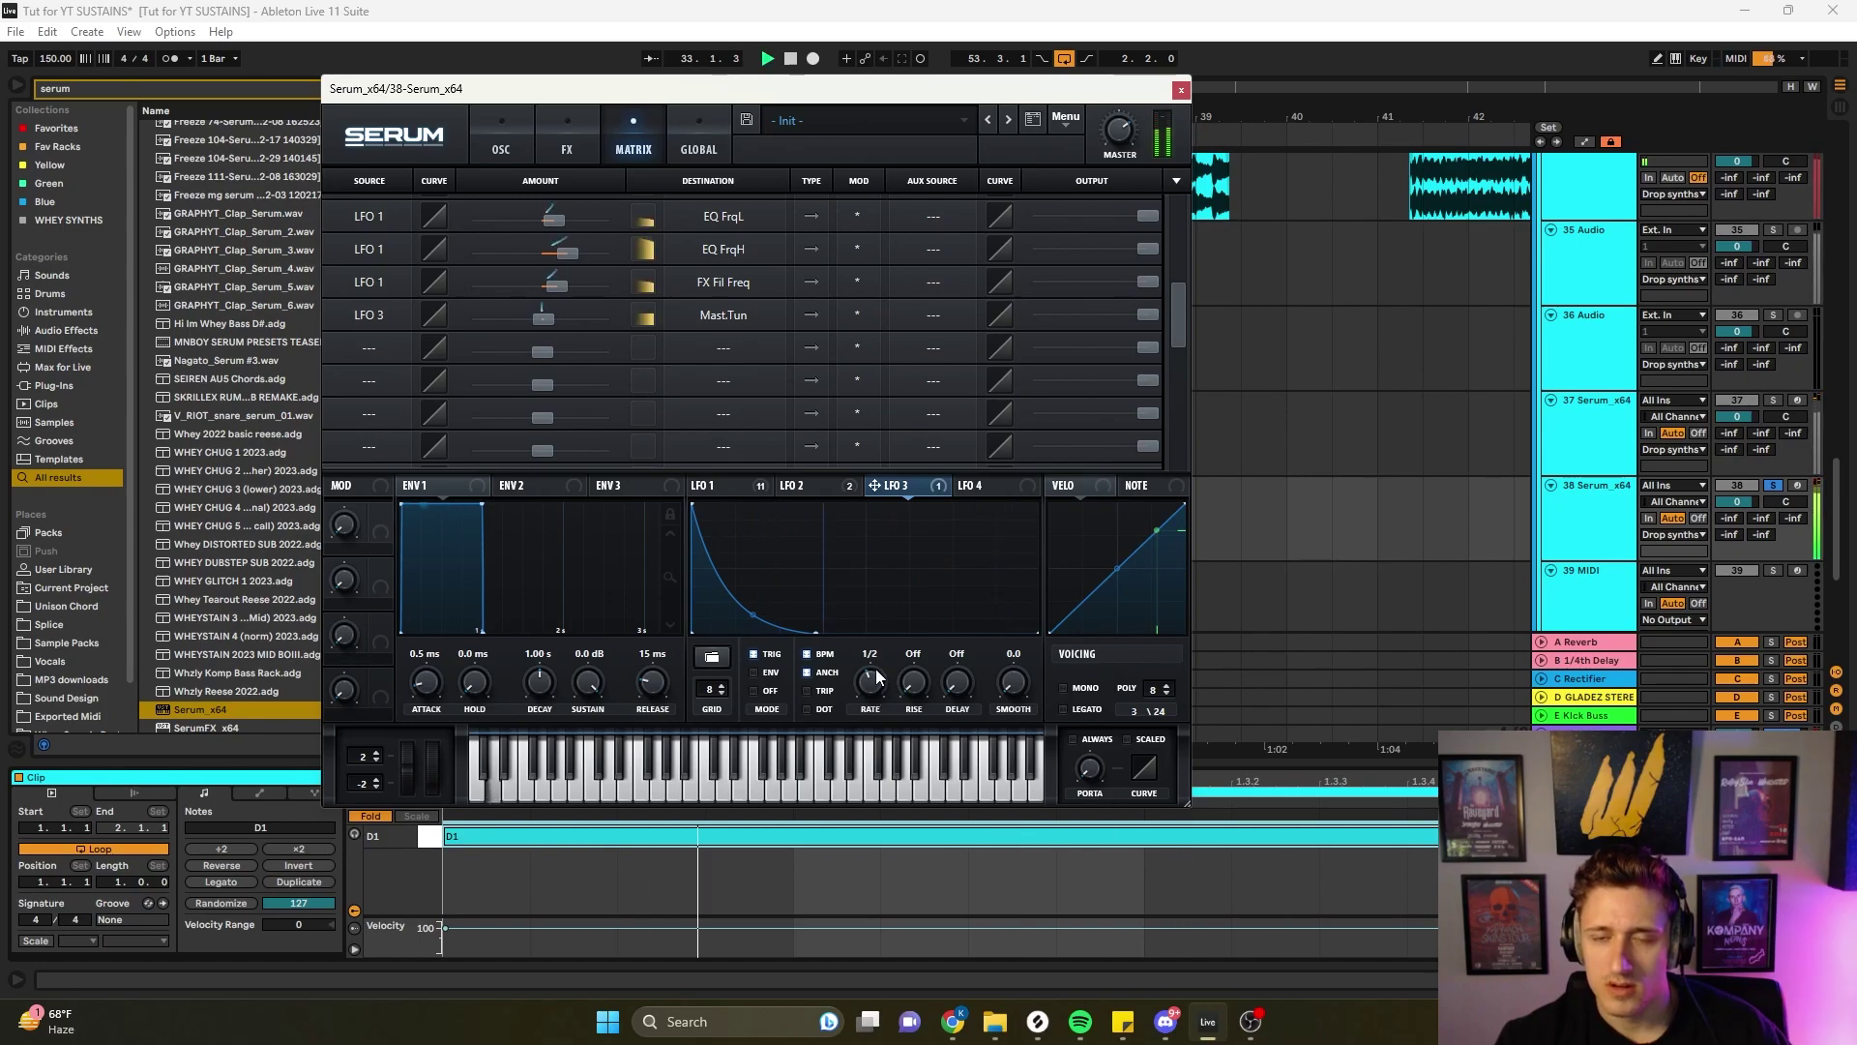
- Set the LFO 3 modulation amount on master tuning to 4 and test its output level during playback
mouse_move(545, 324)
left_mouse_down()
mouse_move(522, 326)
mouse_move(602, 333)
mouse_move(555, 330)
left_mouse_up()
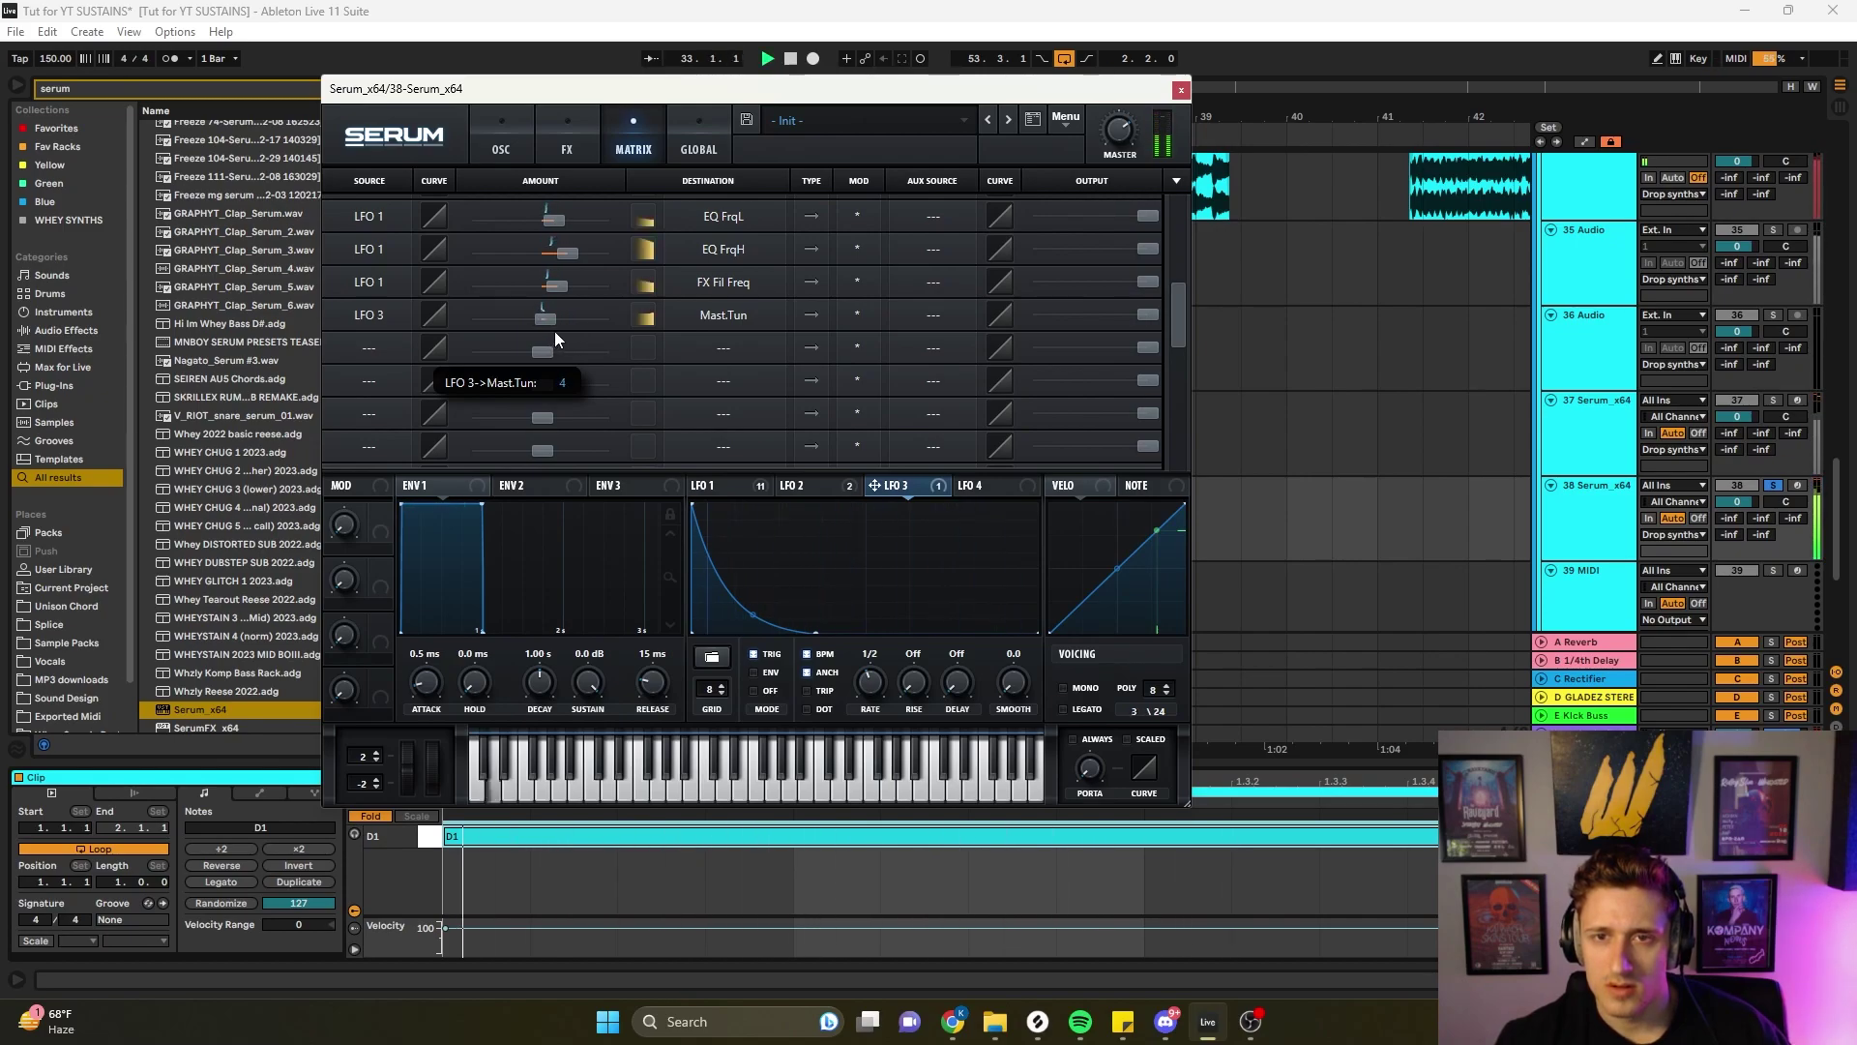
key("space")
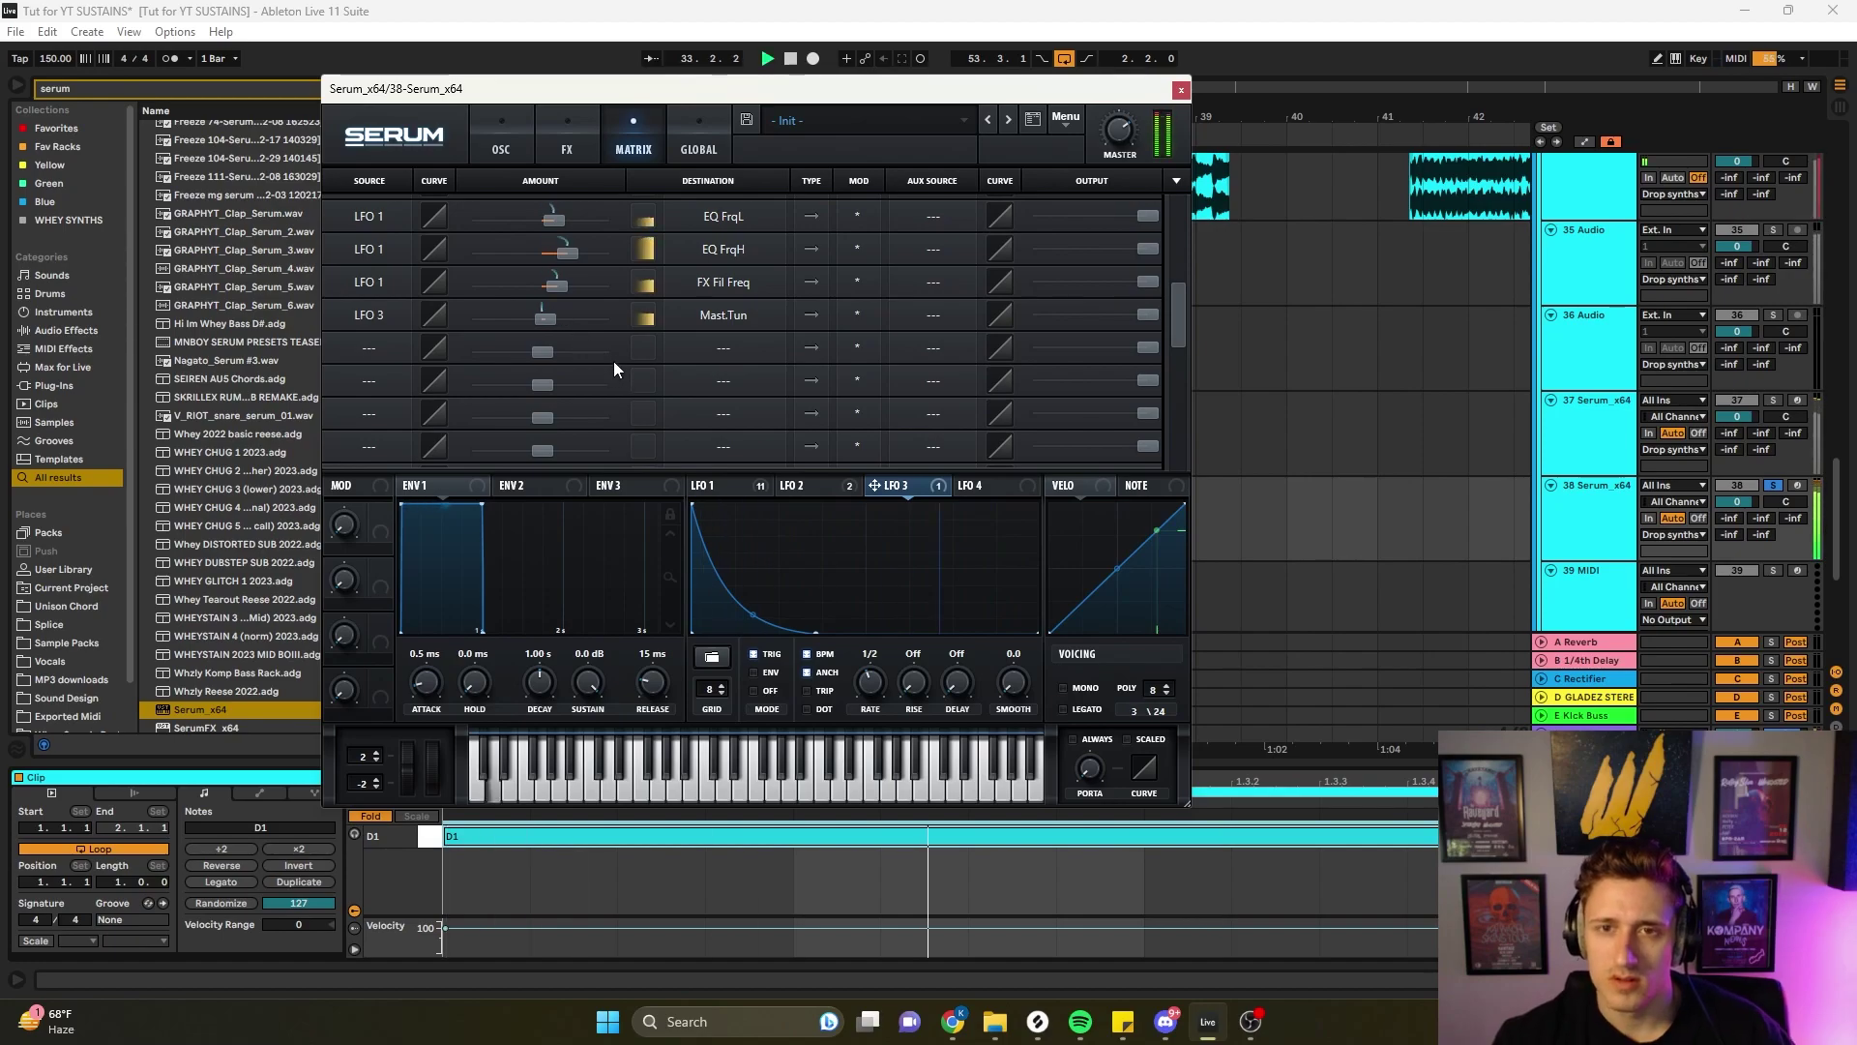
left_click_drag(1145, 314, 834, 345)
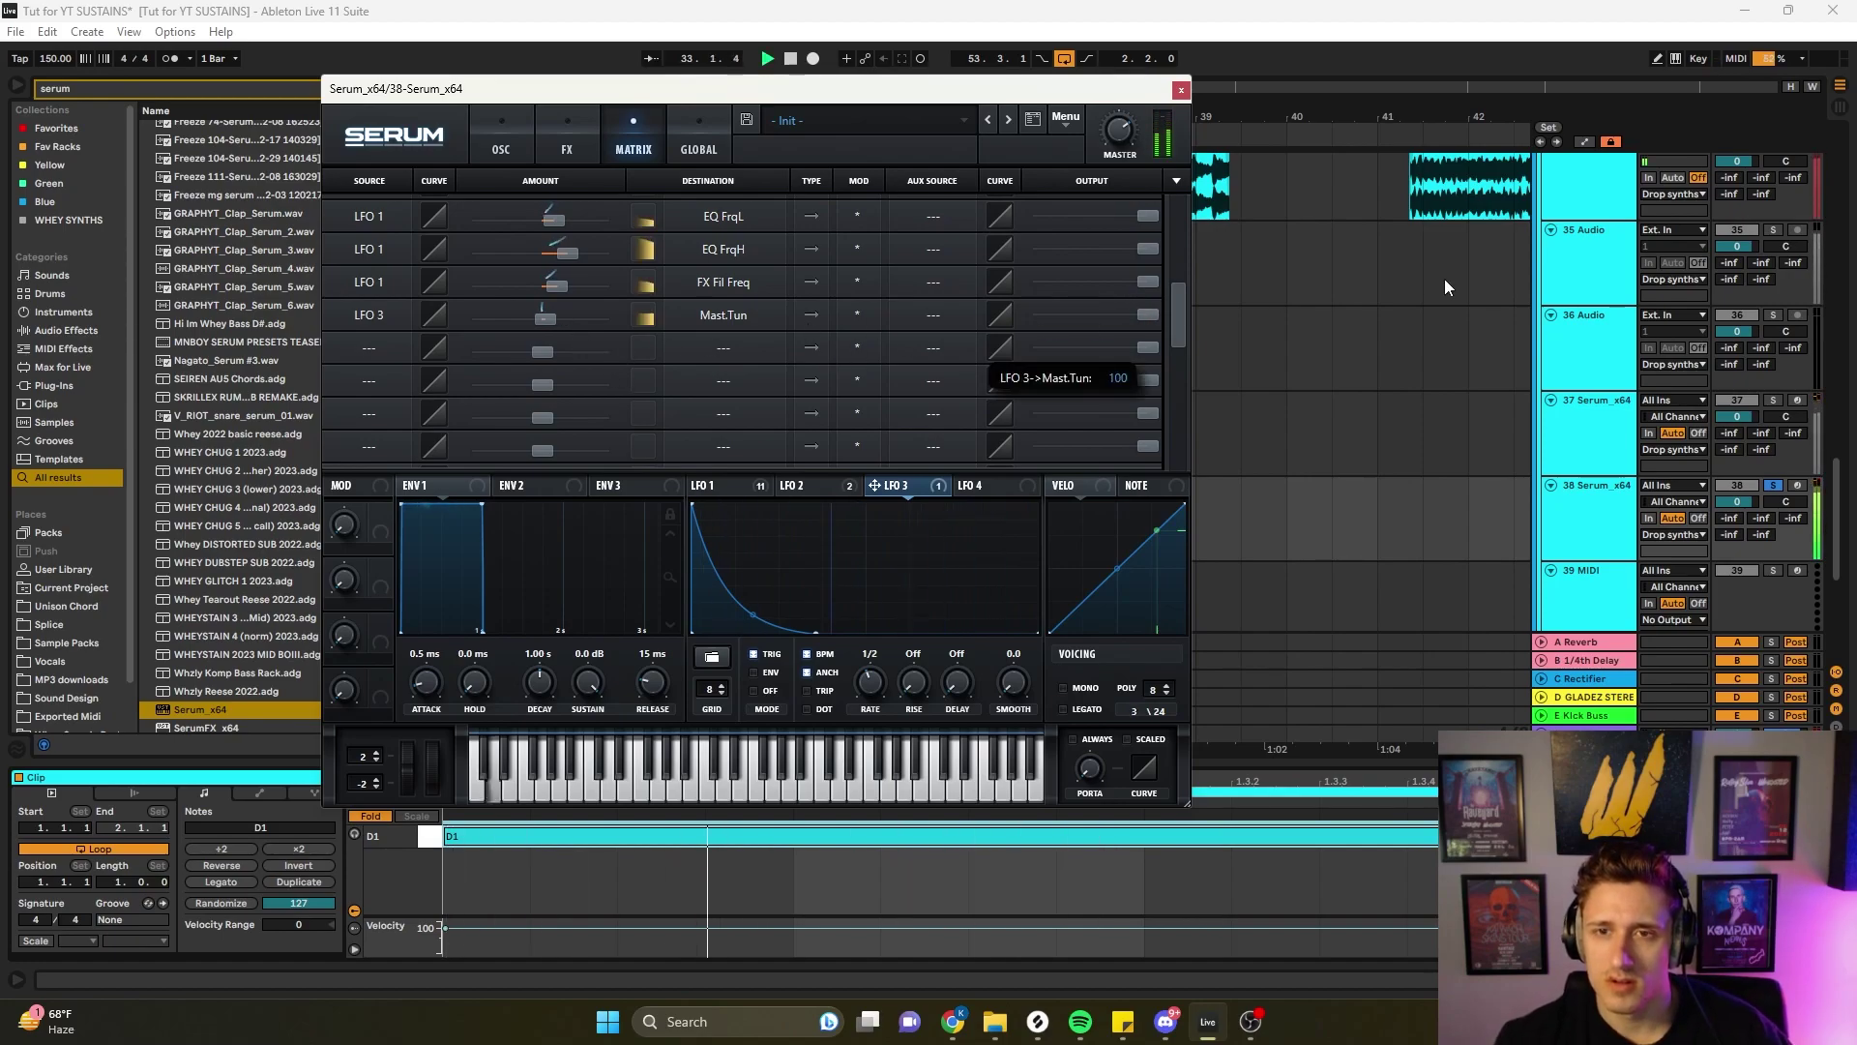
key("space")
- Add LFO 4 as a source in the next matrix row and shape it as a rising and falling plateau
left_click(369, 282)
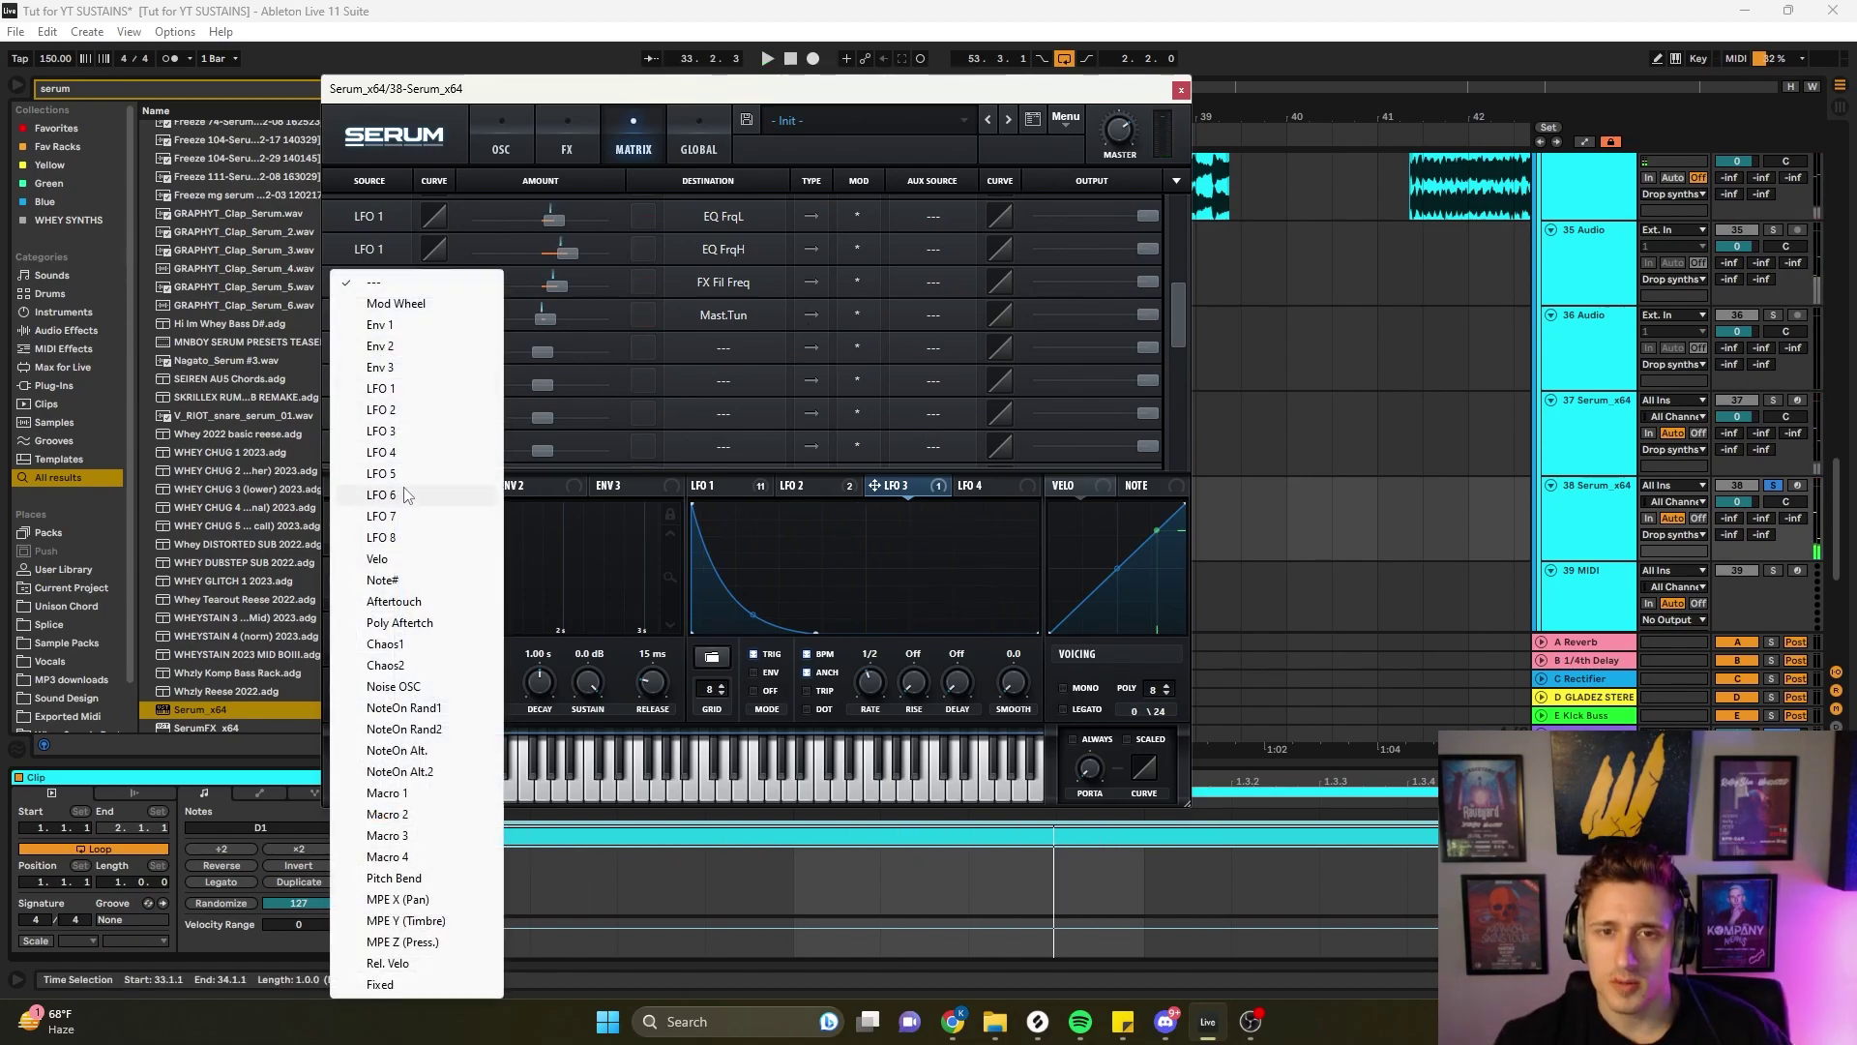
left_click(382, 452)
left_click(944, 487)
left_click_drag(868, 503, 756, 501)
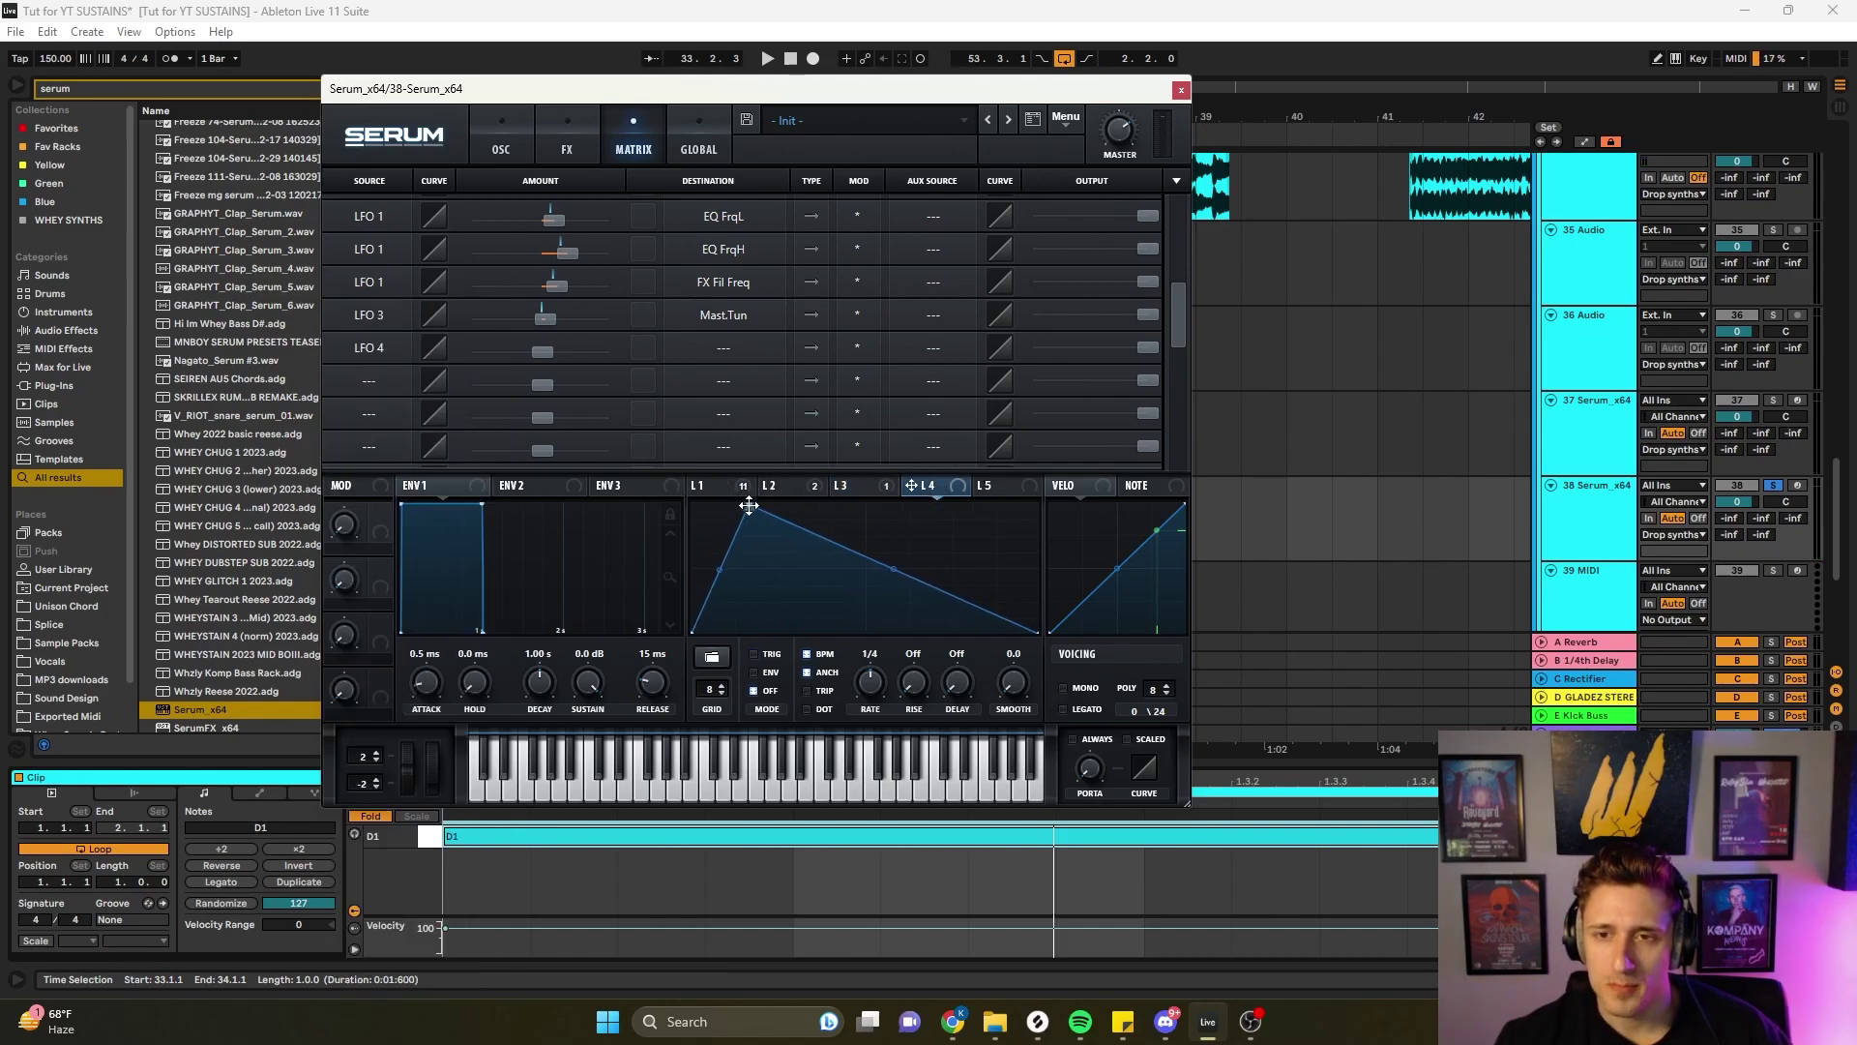
double_click(888, 545)
left_click_drag(888, 544, 961, 466)
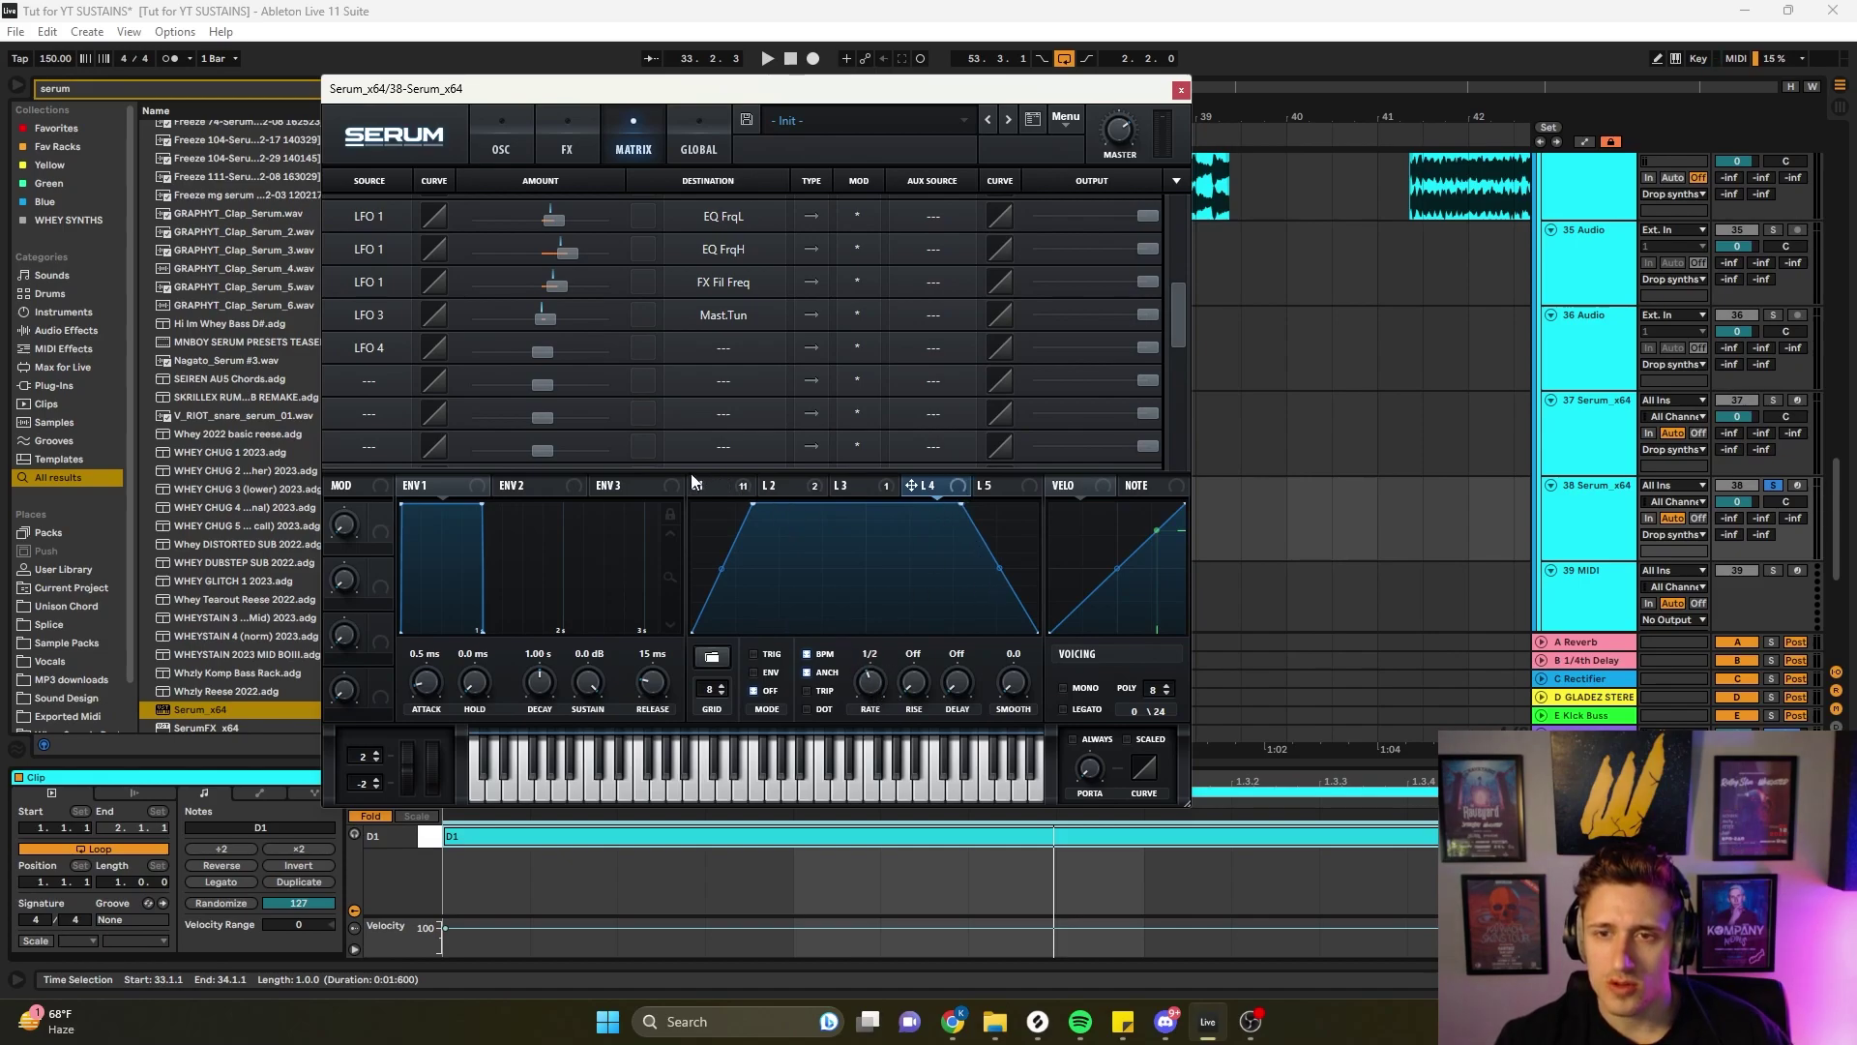
- Route LFO 4 to the global Amp destination and adjust its modulation amount and output level during playback
left_click(723, 354)
mouse_move(750, 522)
left_click(857, 542)
key("space")
left_click_drag(548, 348, 612, 398)
key("space")
key("space")
left_click_drag(1153, 347, 1048, 375)
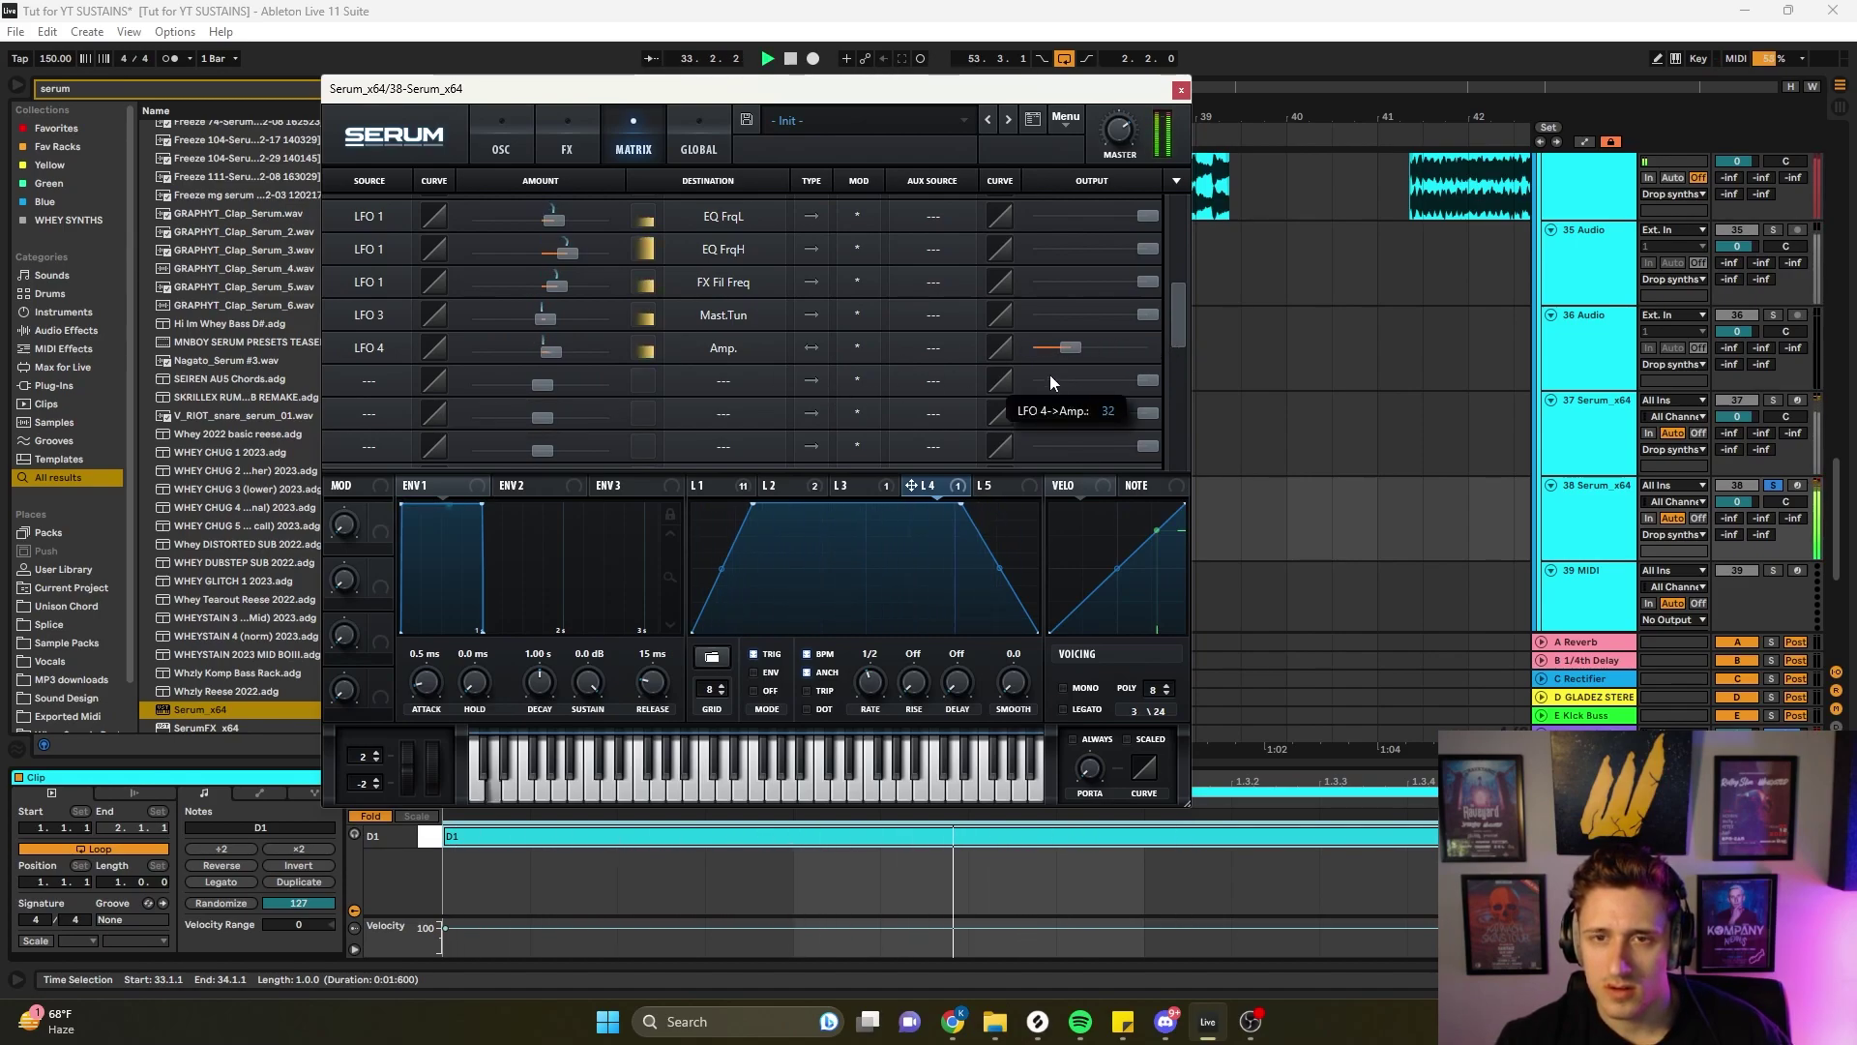
key("space")
- Reorder the effects chain so the filter sits between the phaser and the compressor
left_click(501, 145)
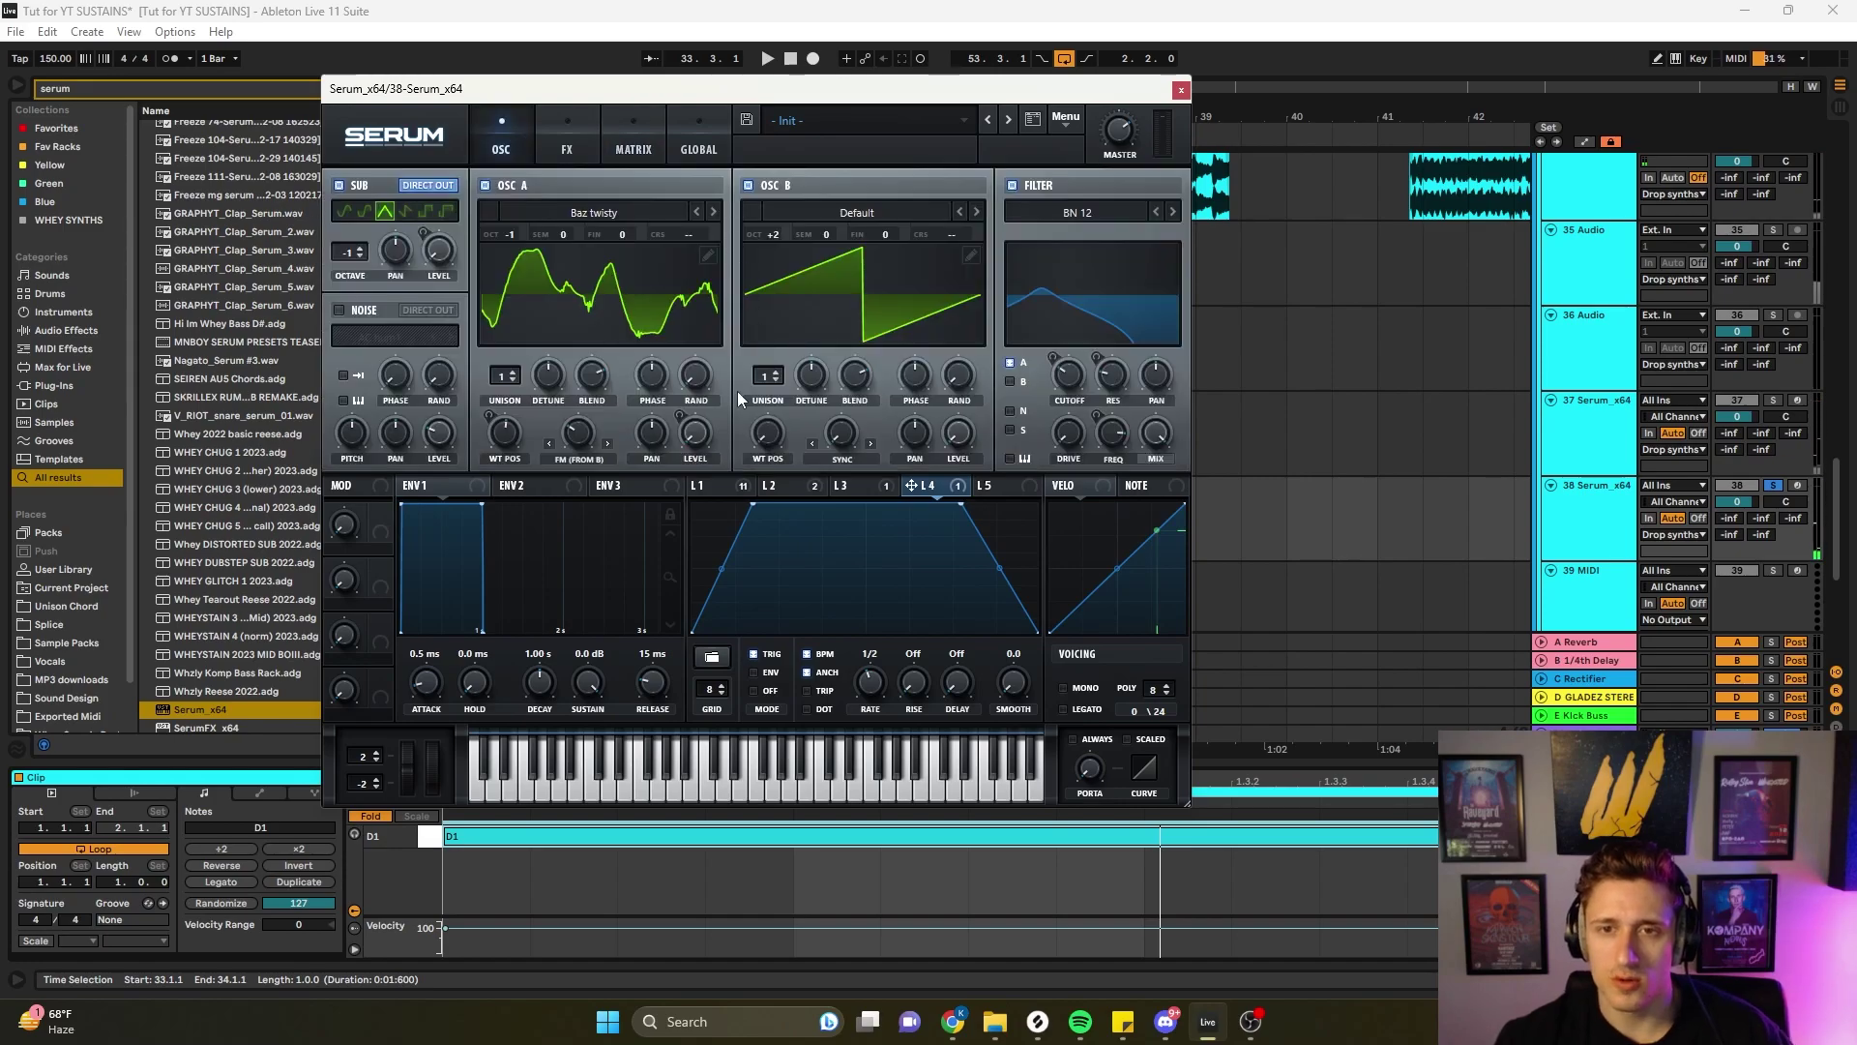
left_click(567, 136)
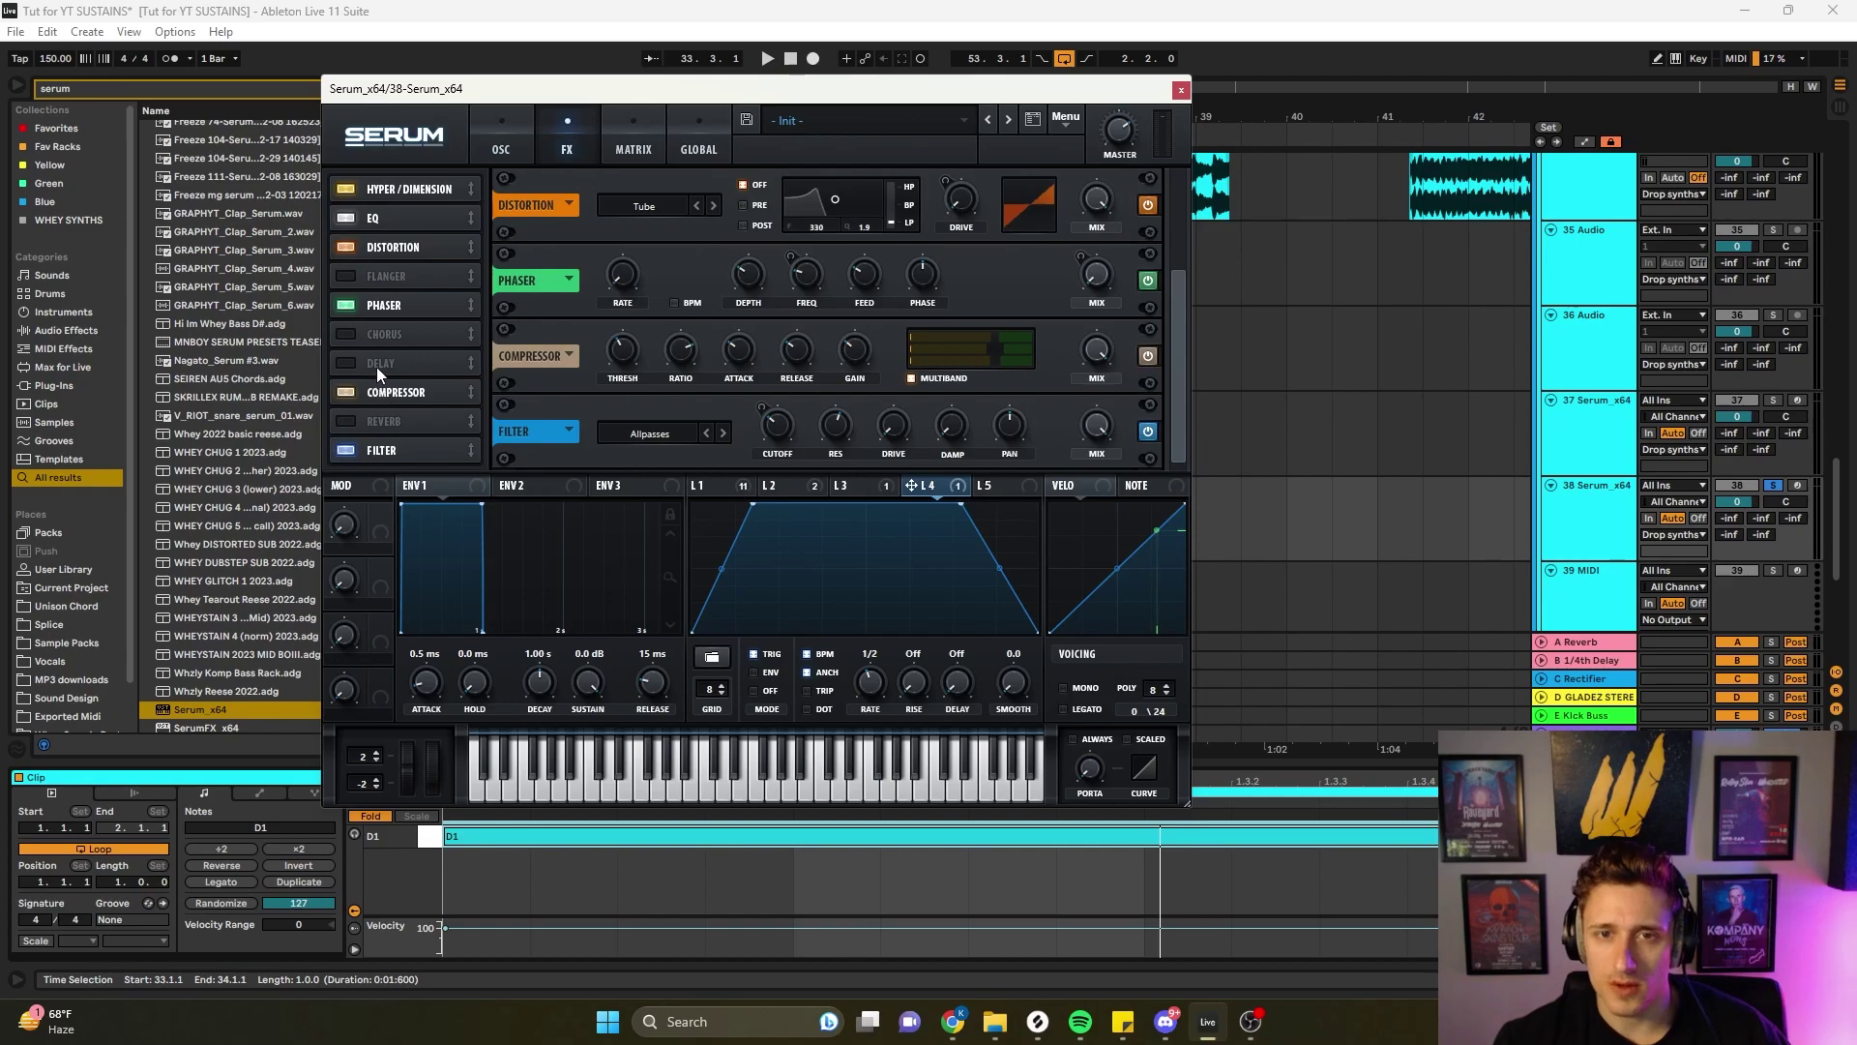
left_click_drag(399, 397, 399, 308)
left_click_drag(434, 422, 425, 289)
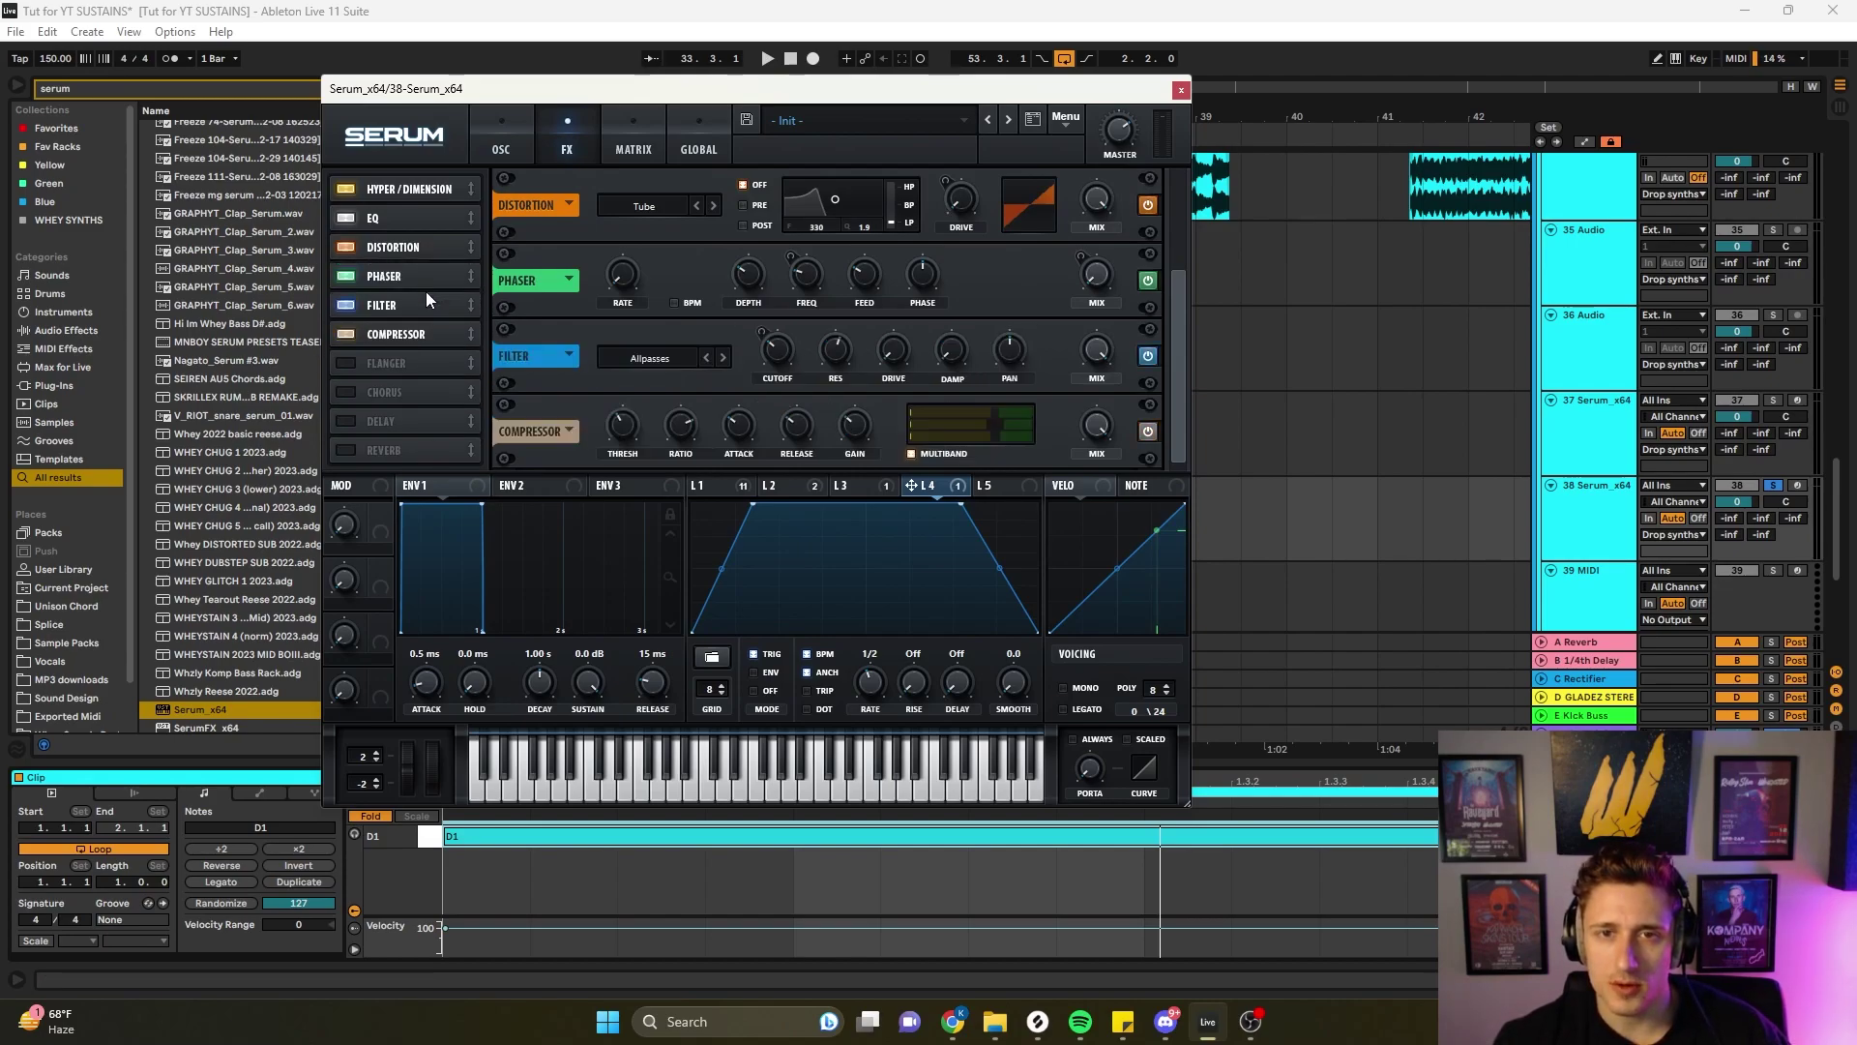
- Change the FX filter type to Combs and fine-tune the LFO 1 modulation amount on its cutoff during playback
left_click(662, 358)
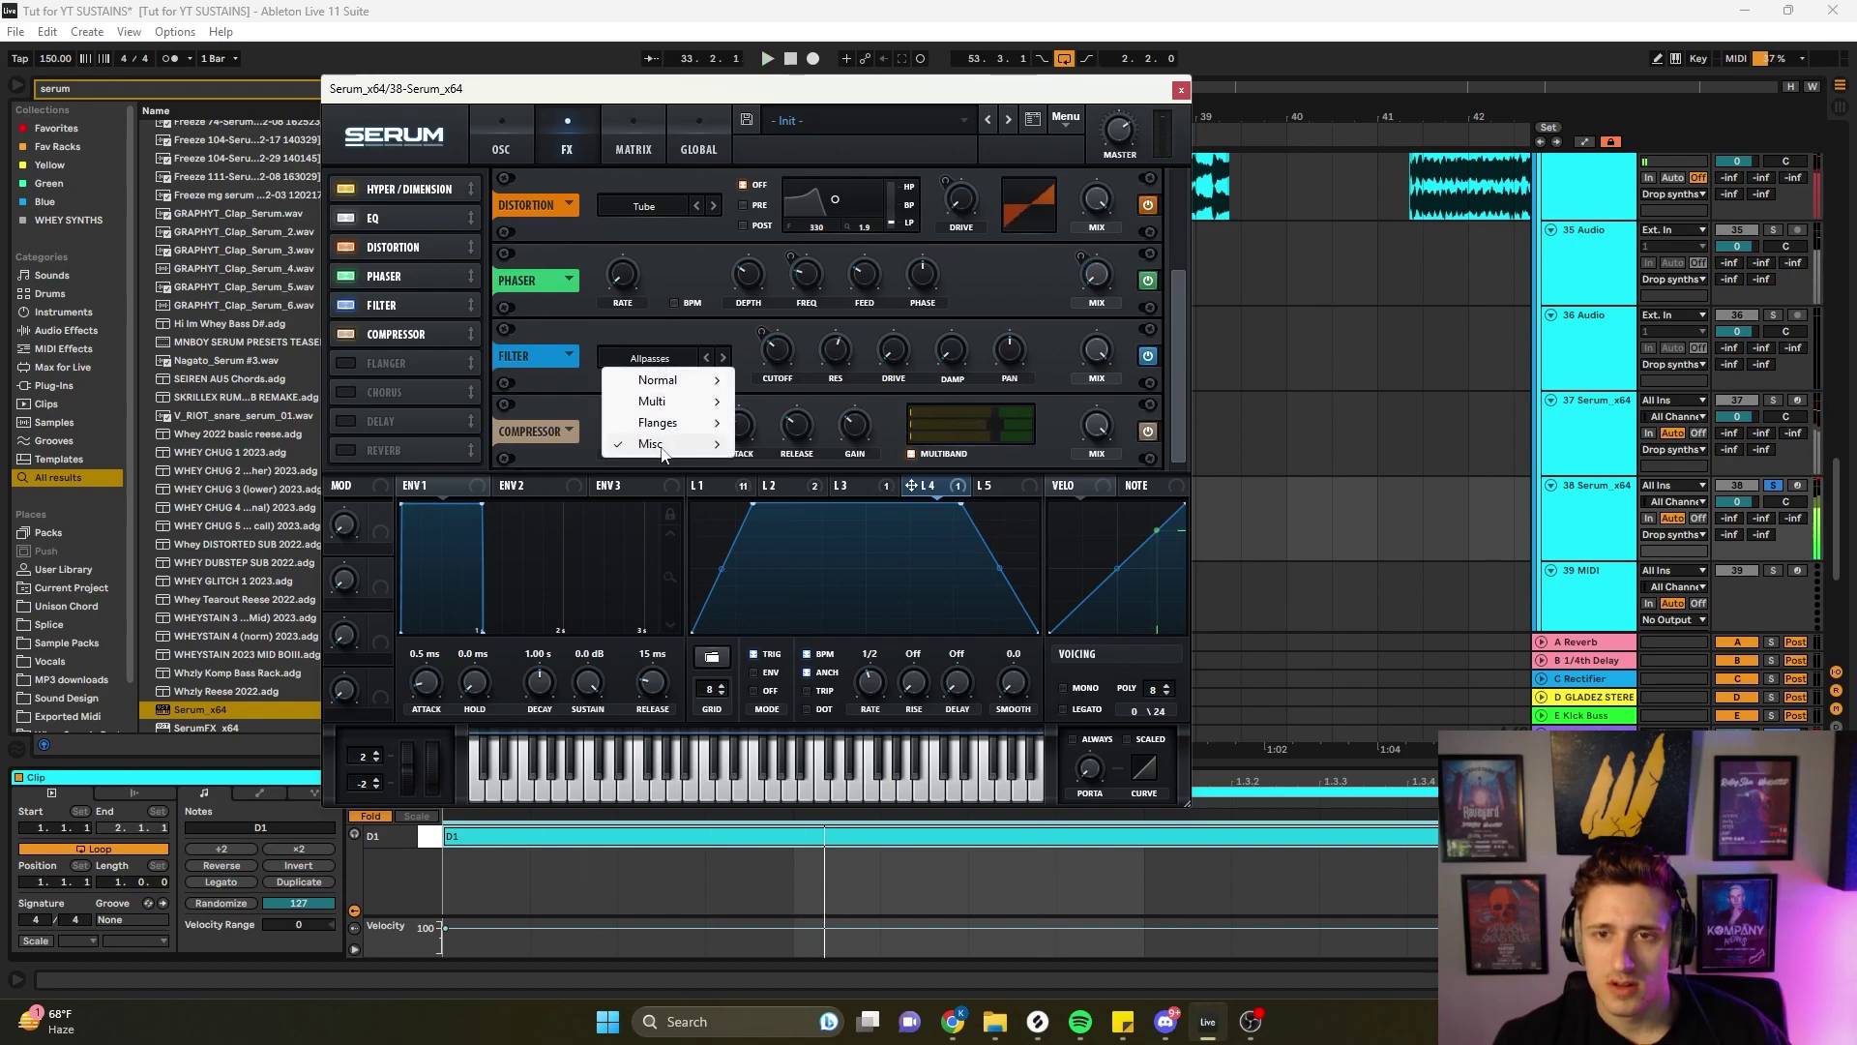
mouse_move(677, 444)
left_click(784, 636)
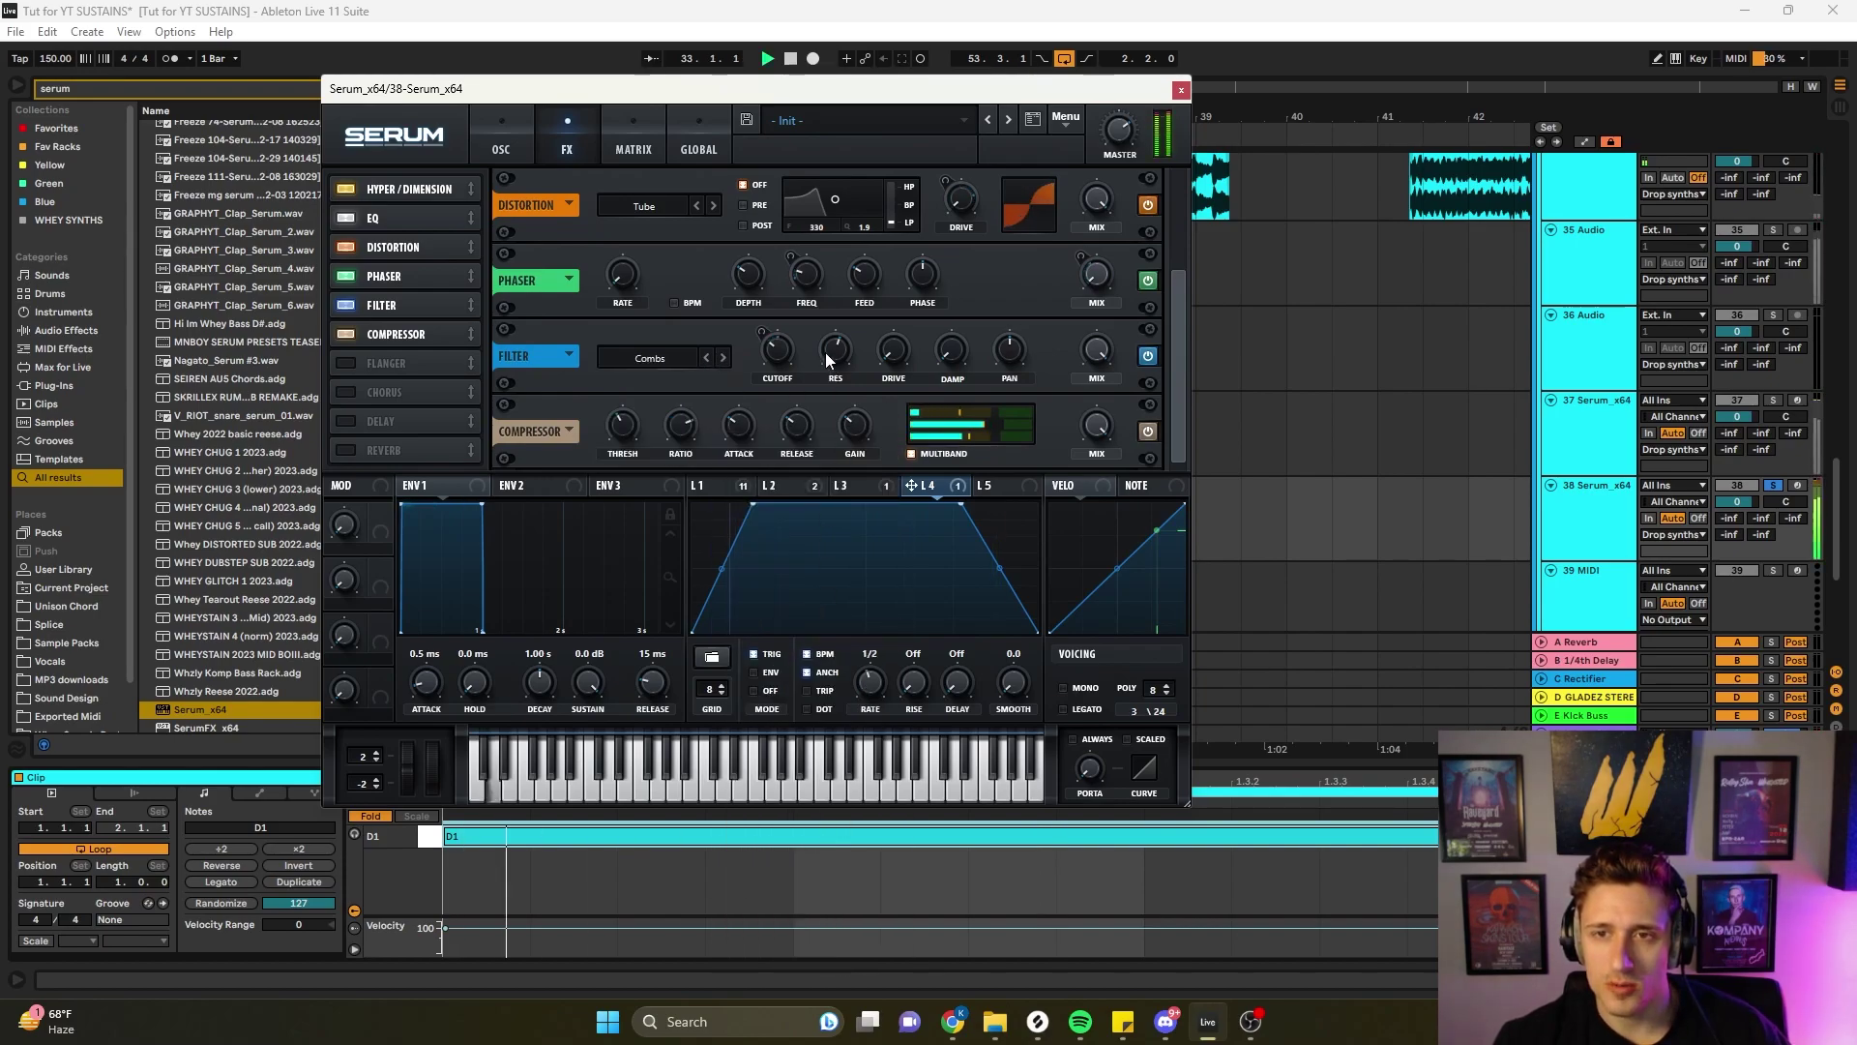
key("space")
left_click_drag(762, 332, 755, 368)
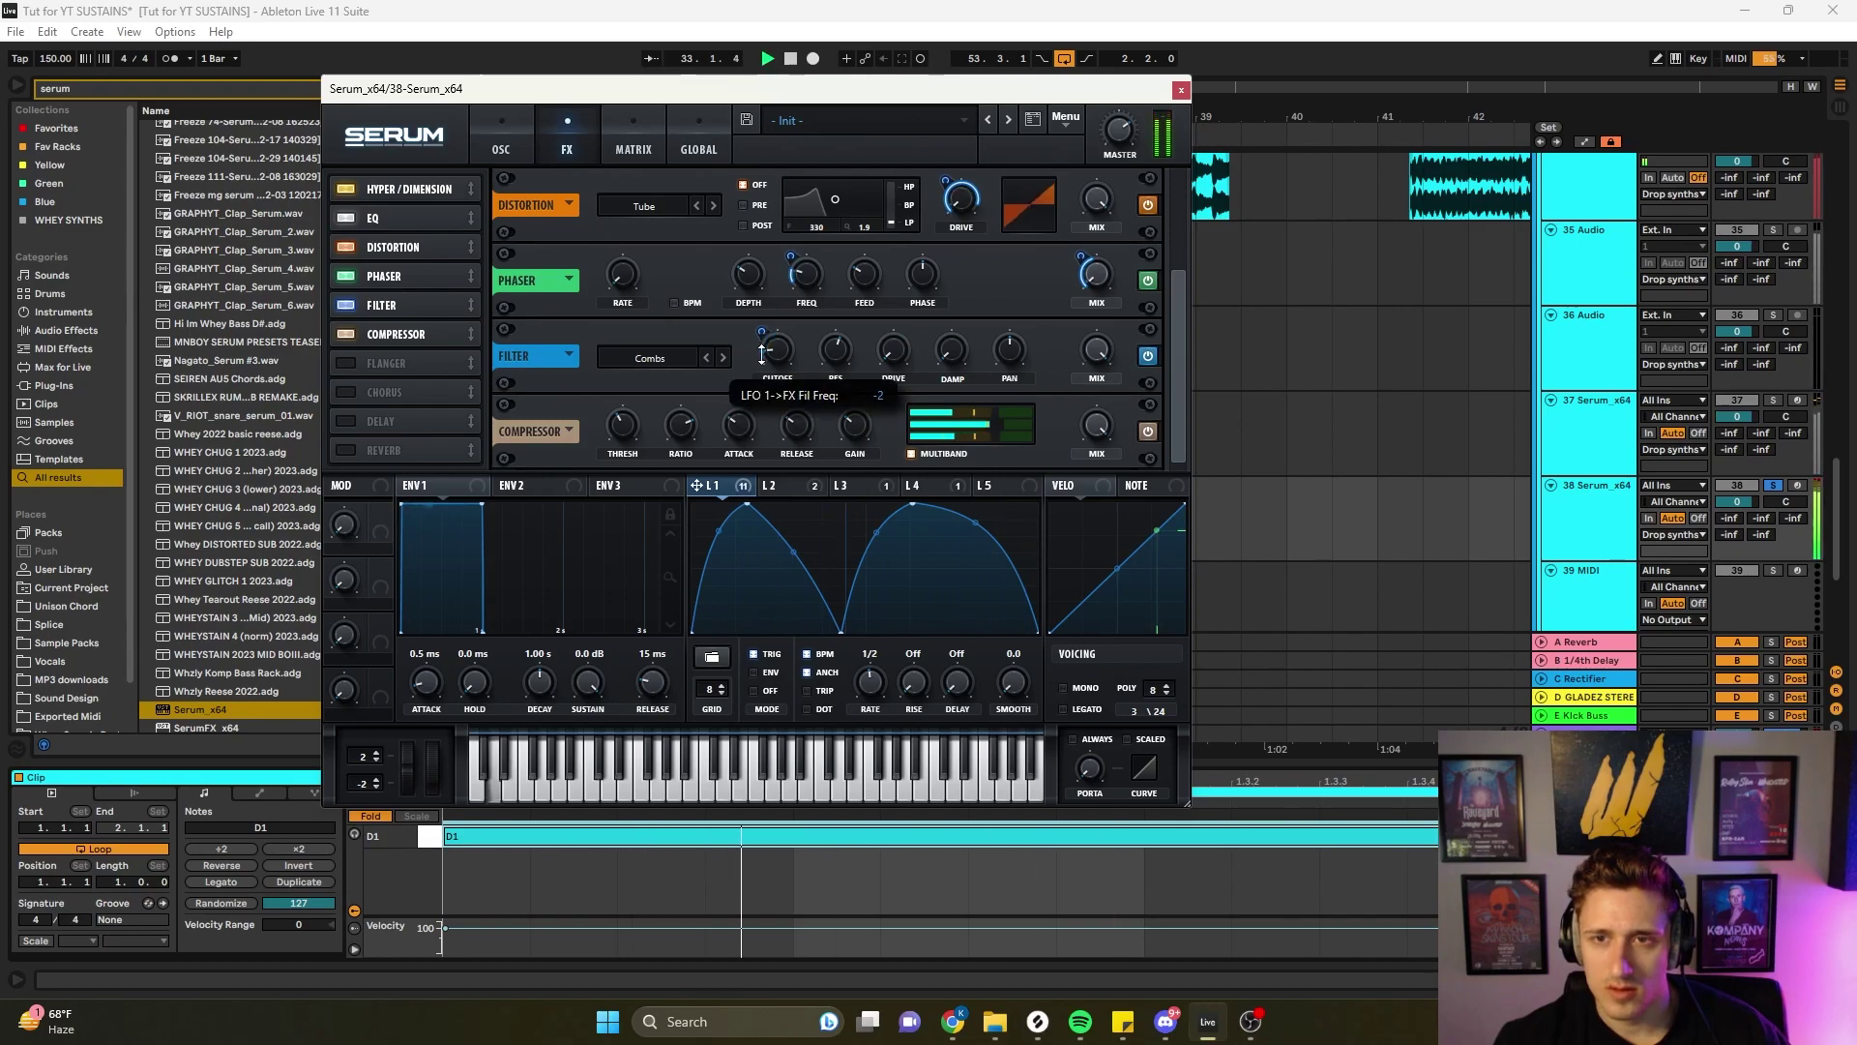
left_click_drag(761, 370, 771, 350)
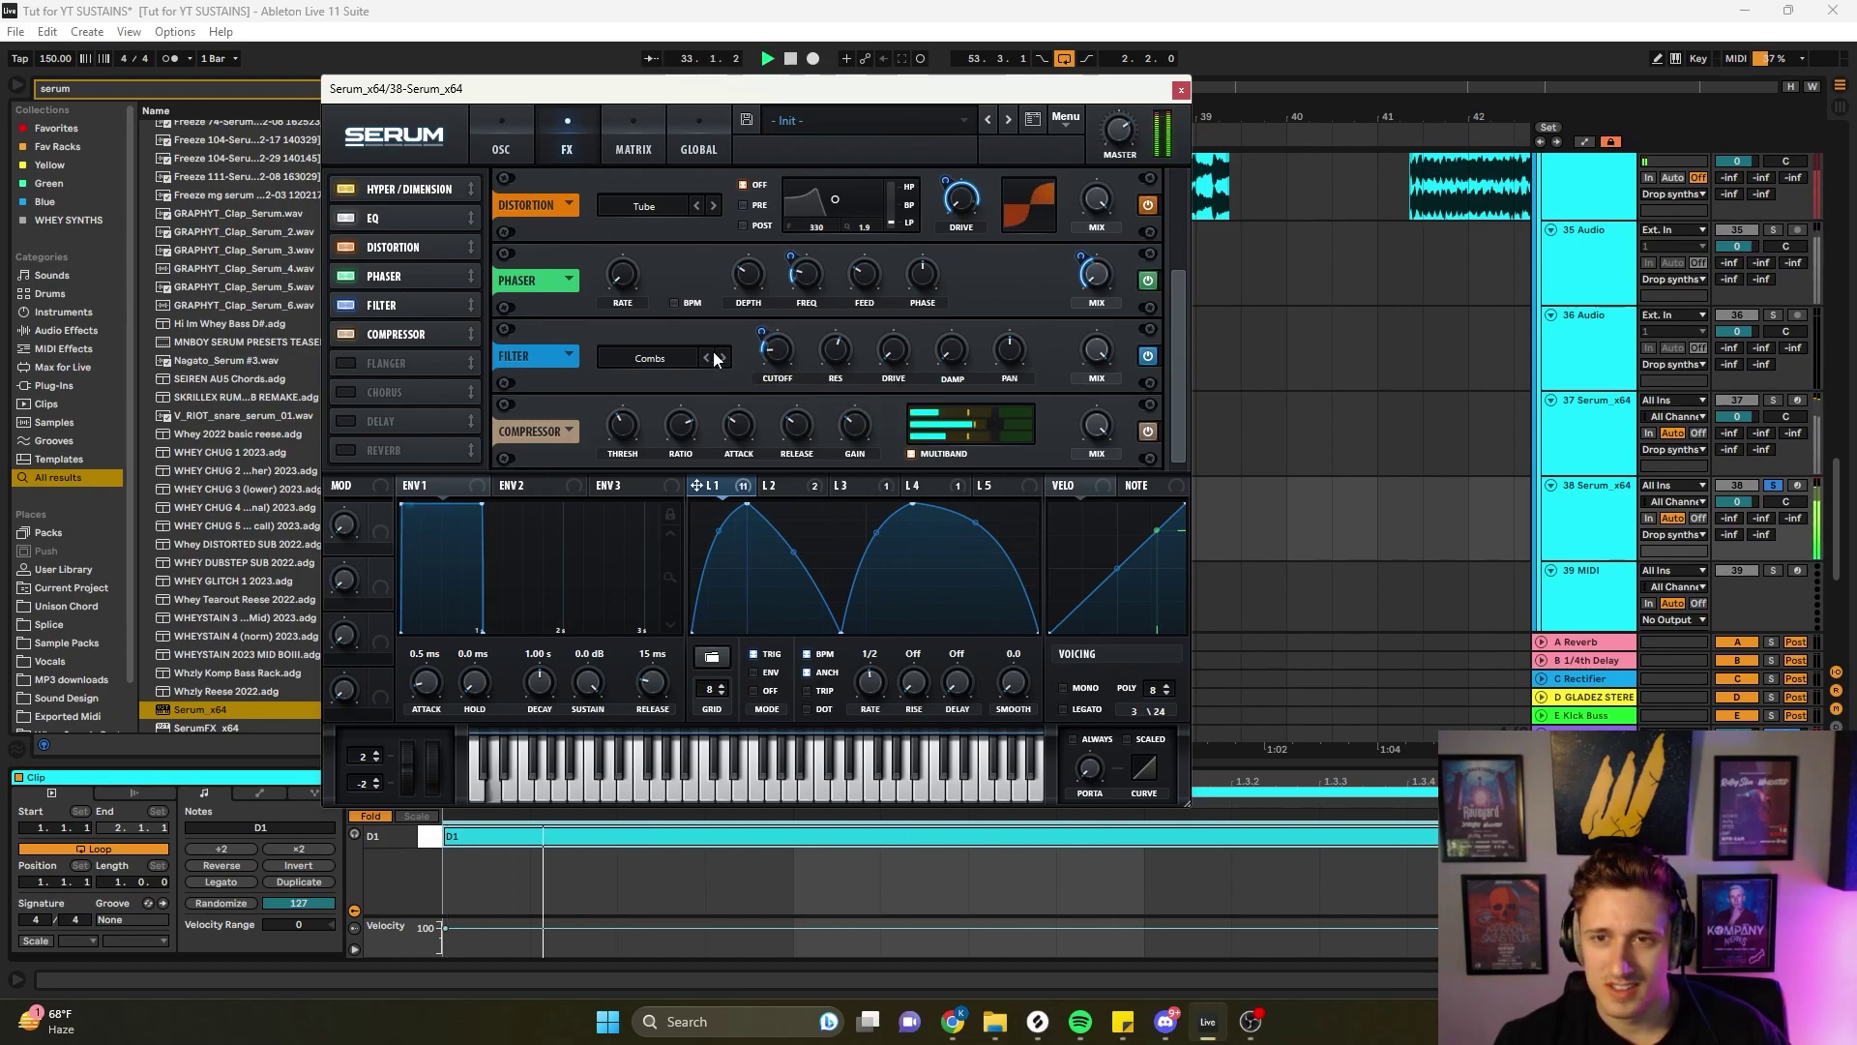
- Try Formant-II as the FX filter type and adjust the LFO modulation on its cutoff during playback
left_click(634, 358)
mouse_move(650, 443)
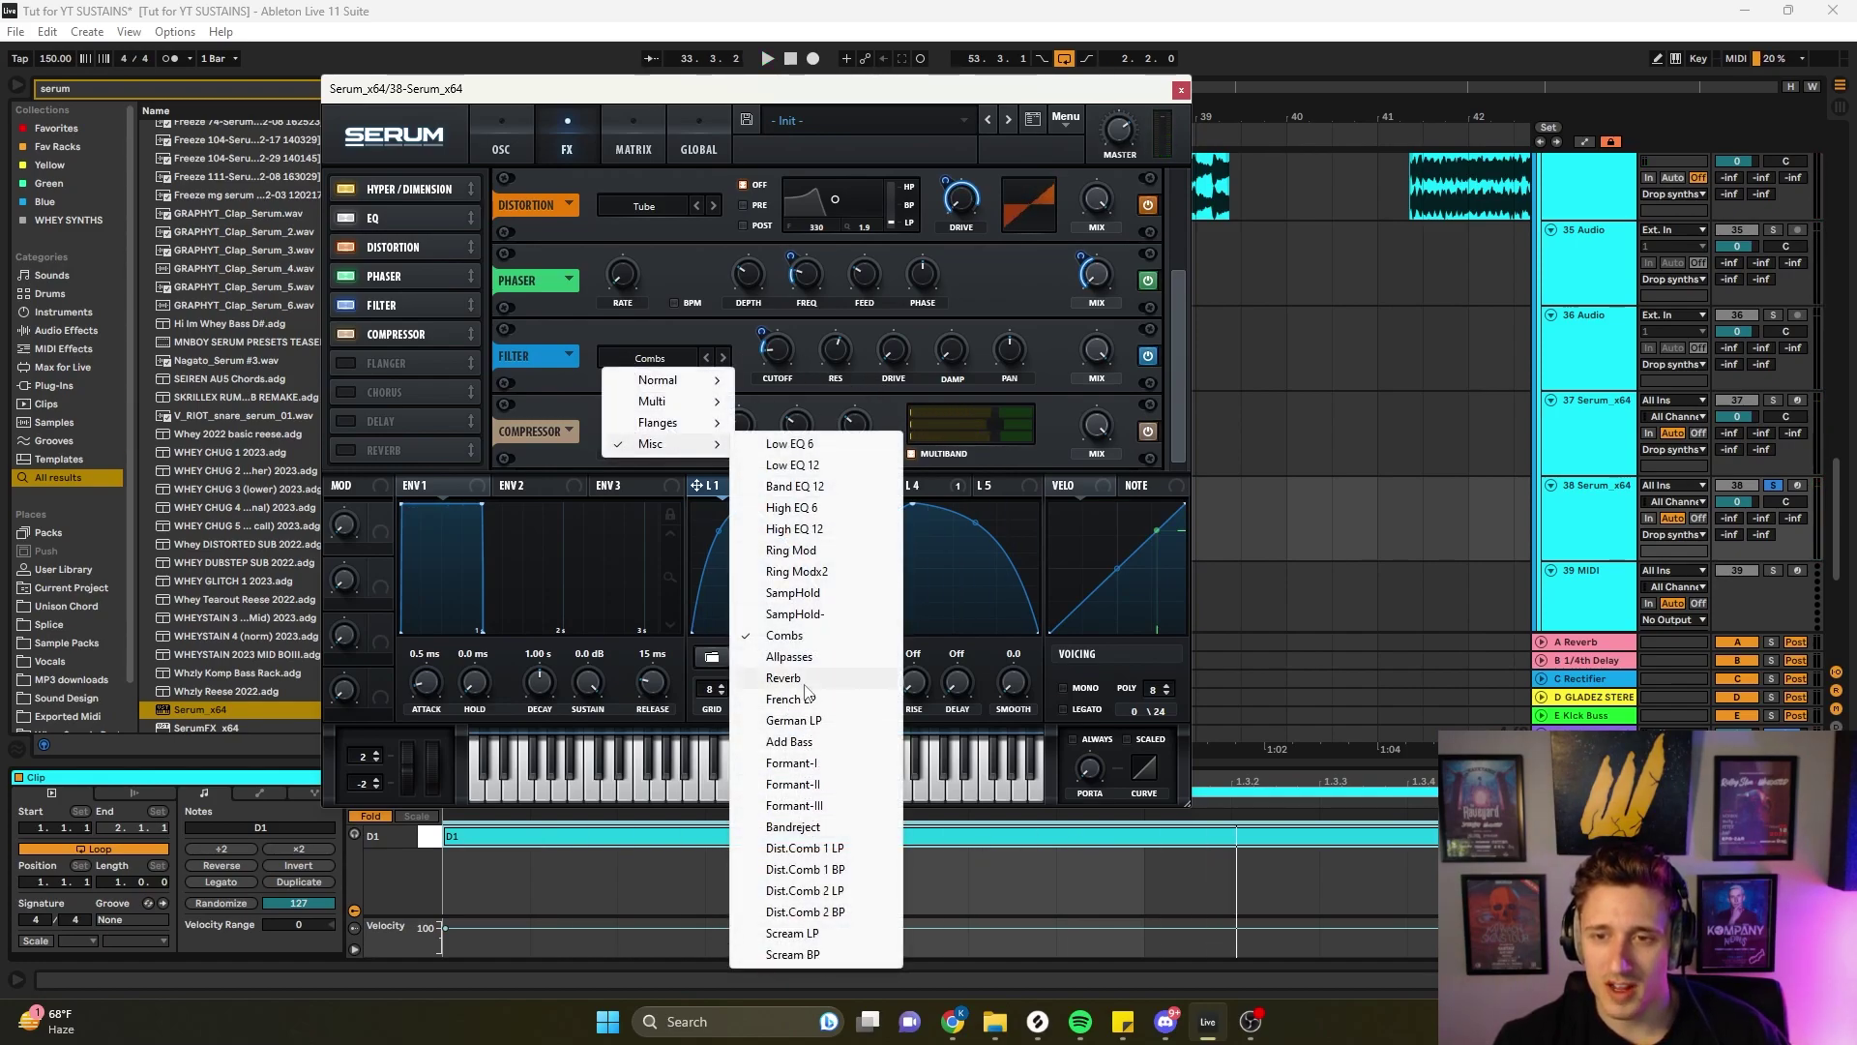
left_click(795, 783)
left_click_drag(785, 350, 757, 385)
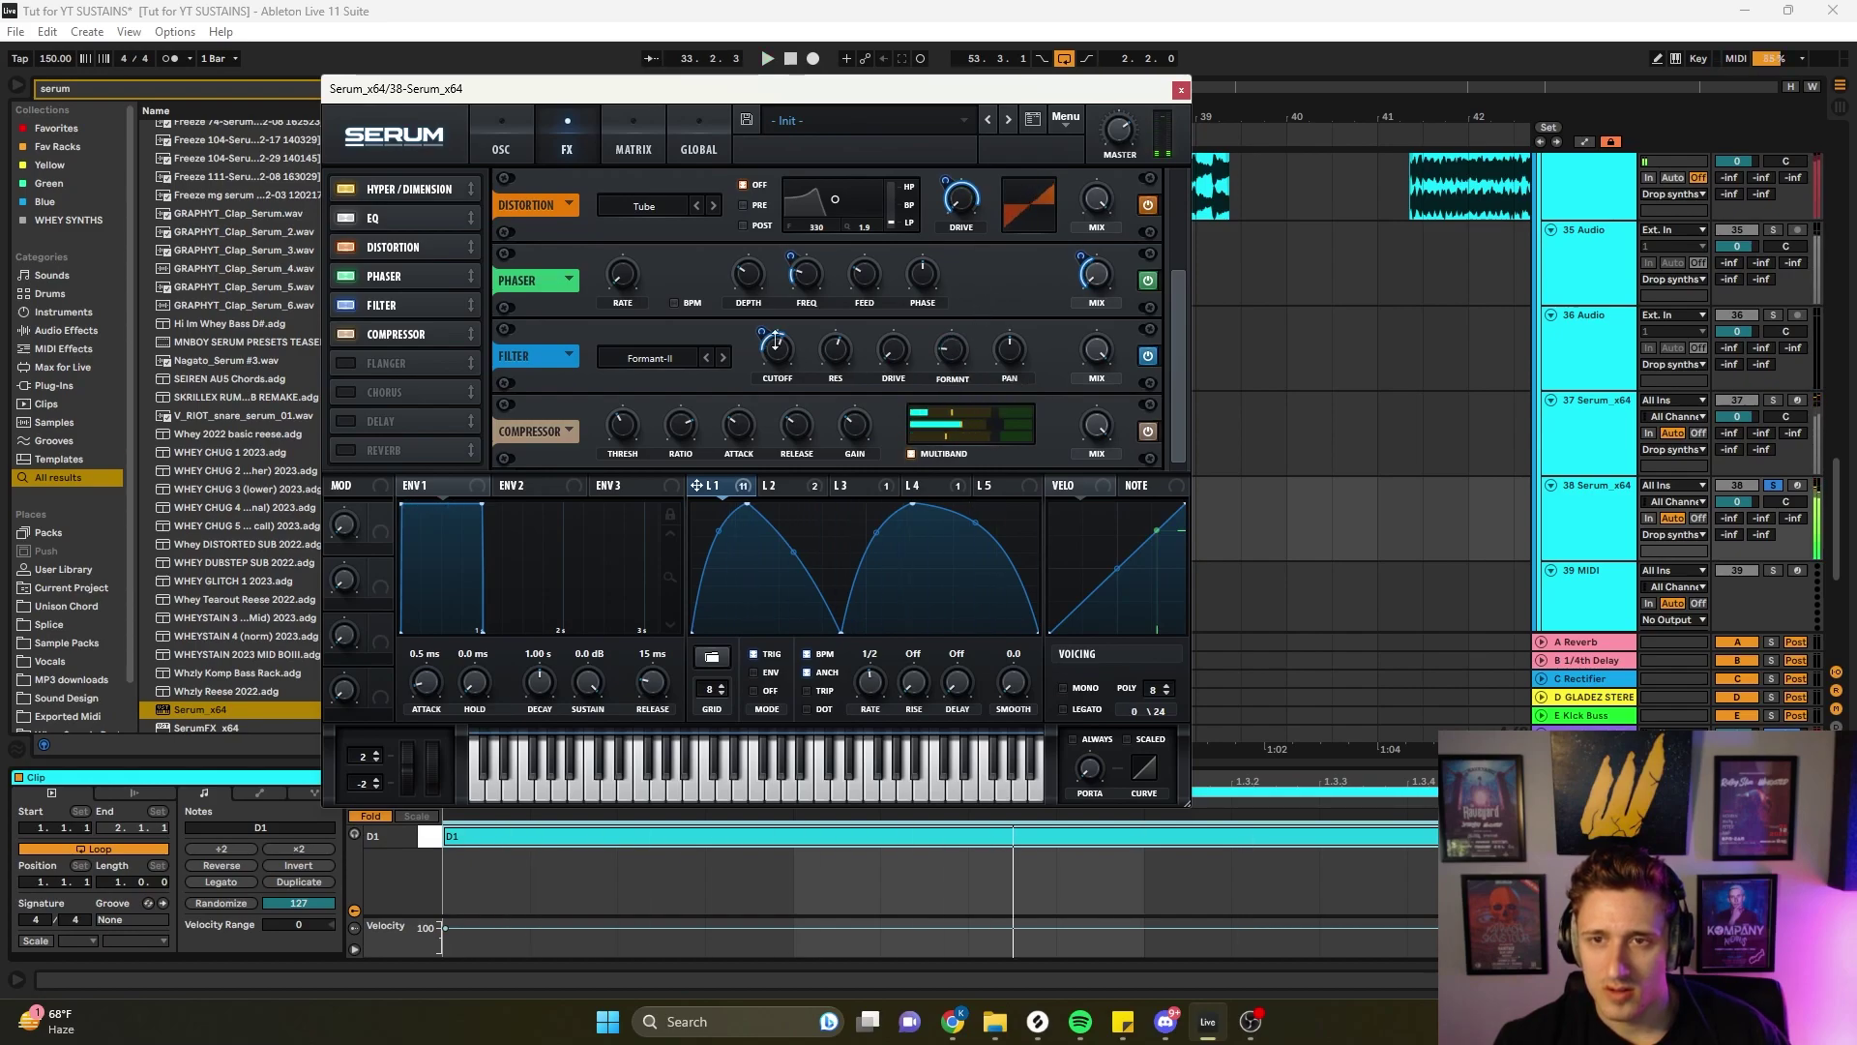
- Change the FX filter type to Phs 36- and audition the cutoff modulation during playback
left_click(649, 358)
mouse_move(667, 423)
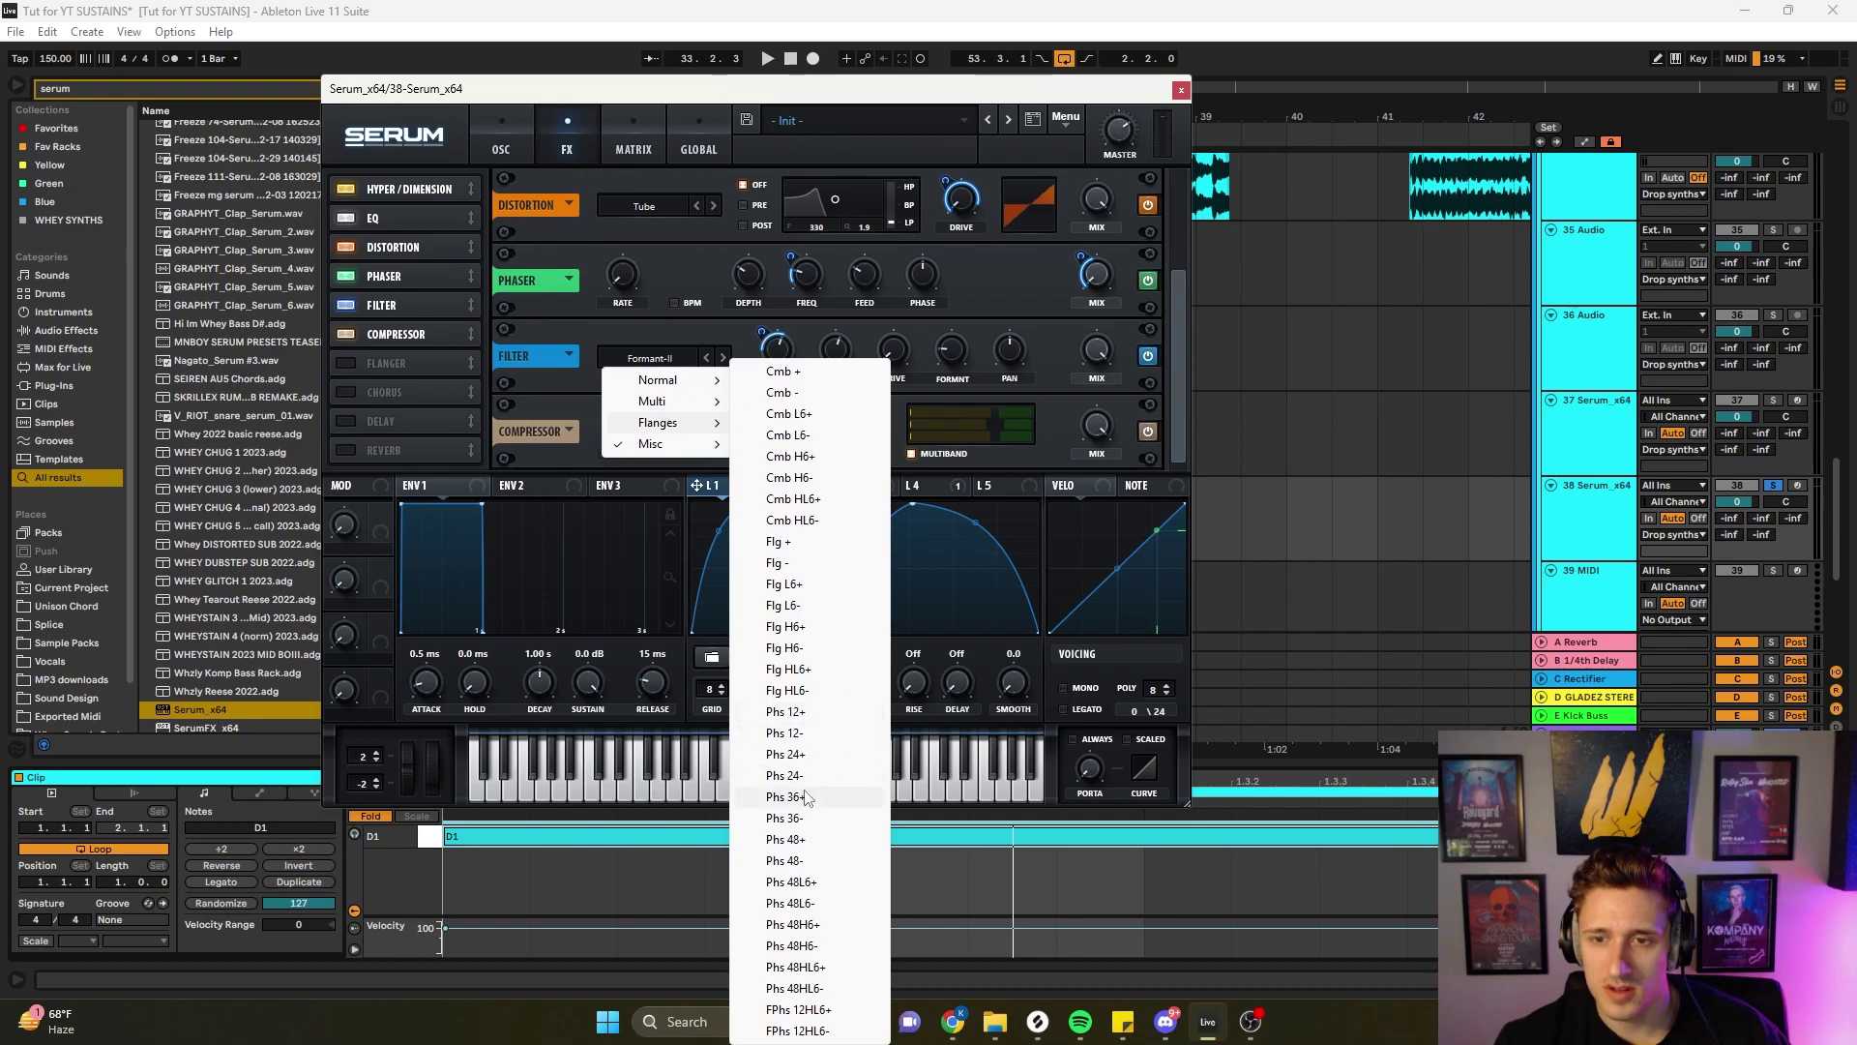
left_click(786, 818)
key("space")
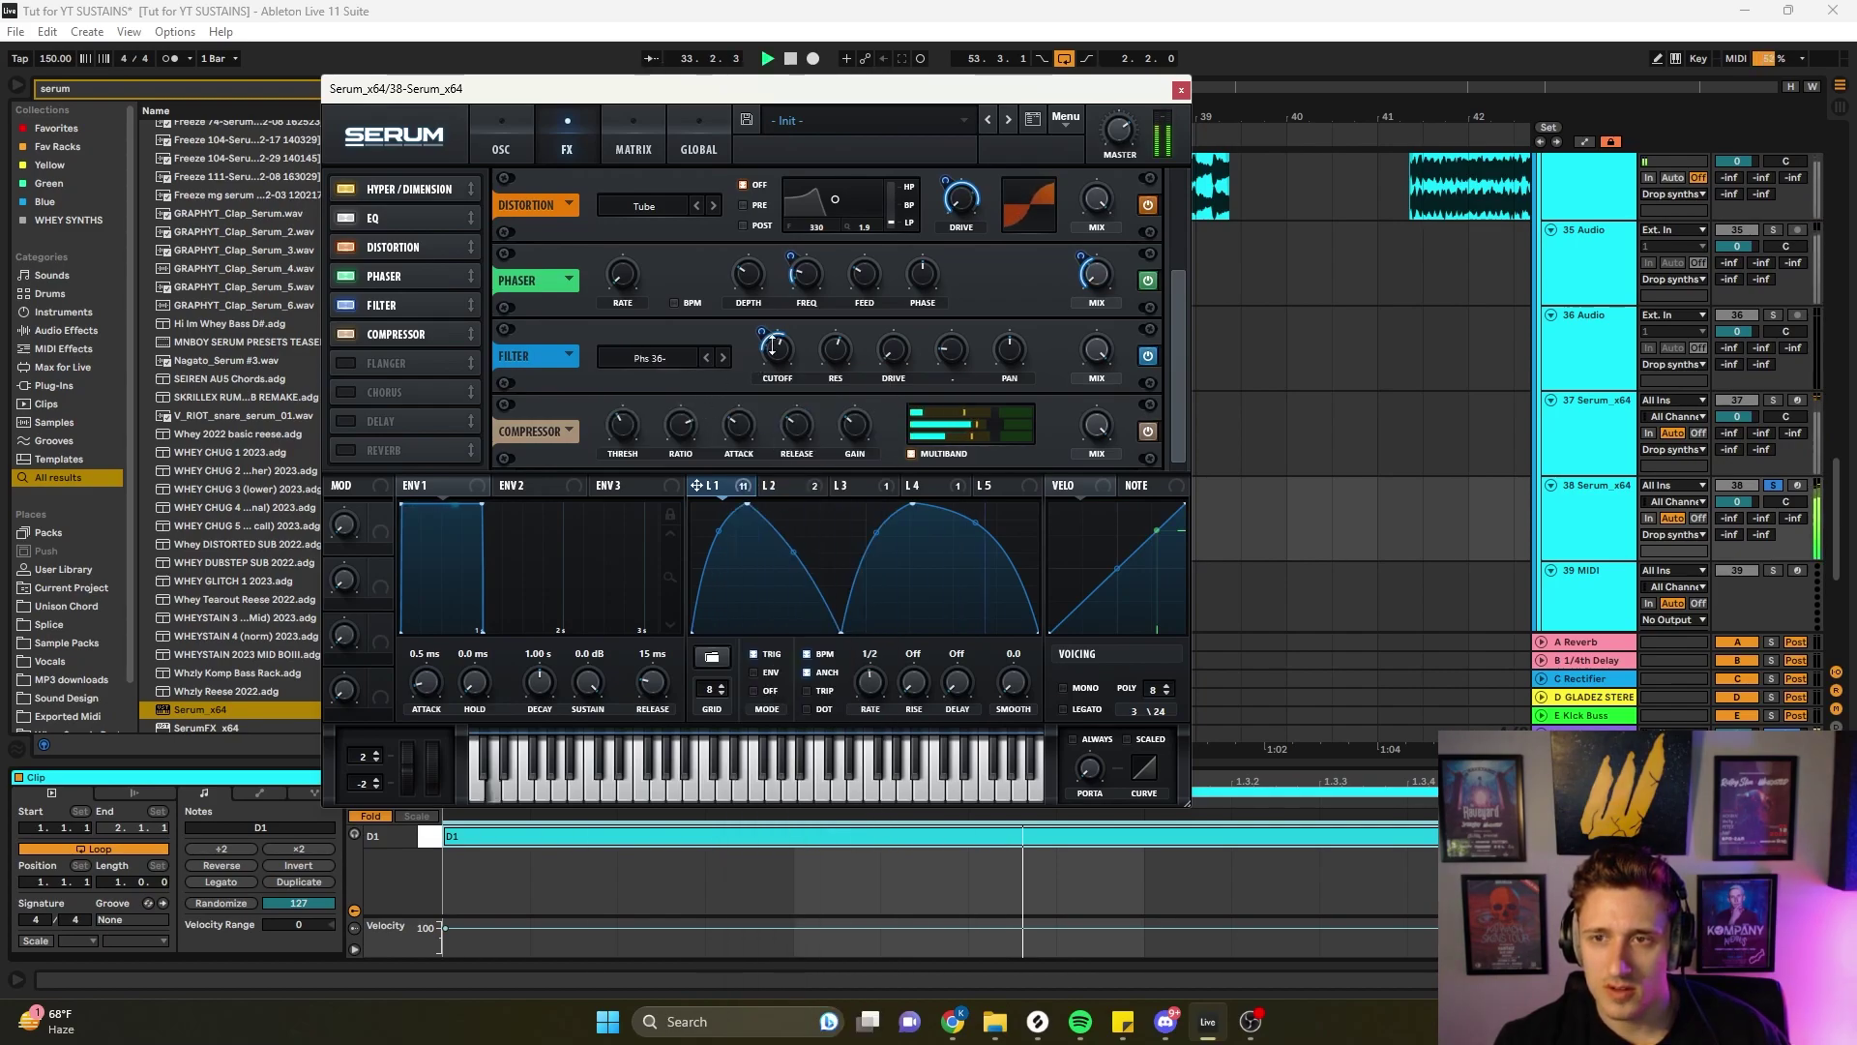
mouse_move(785, 320)
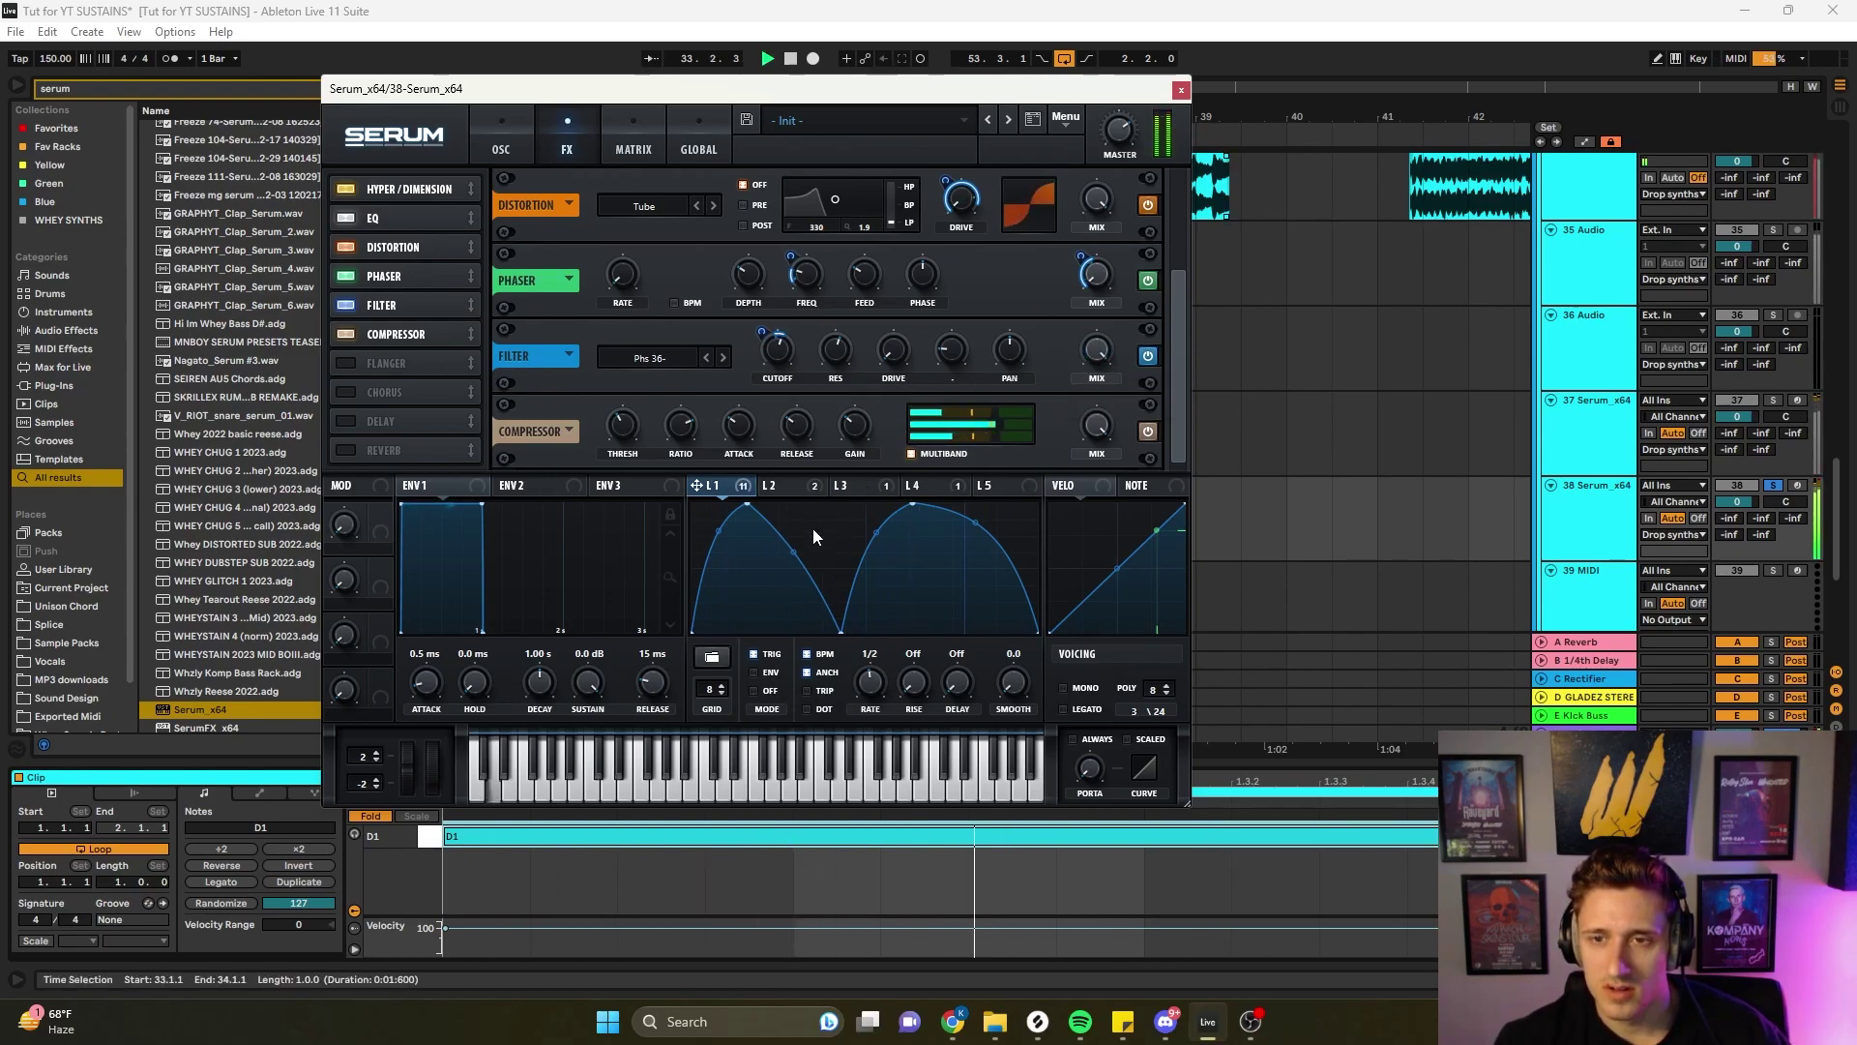
key("space")
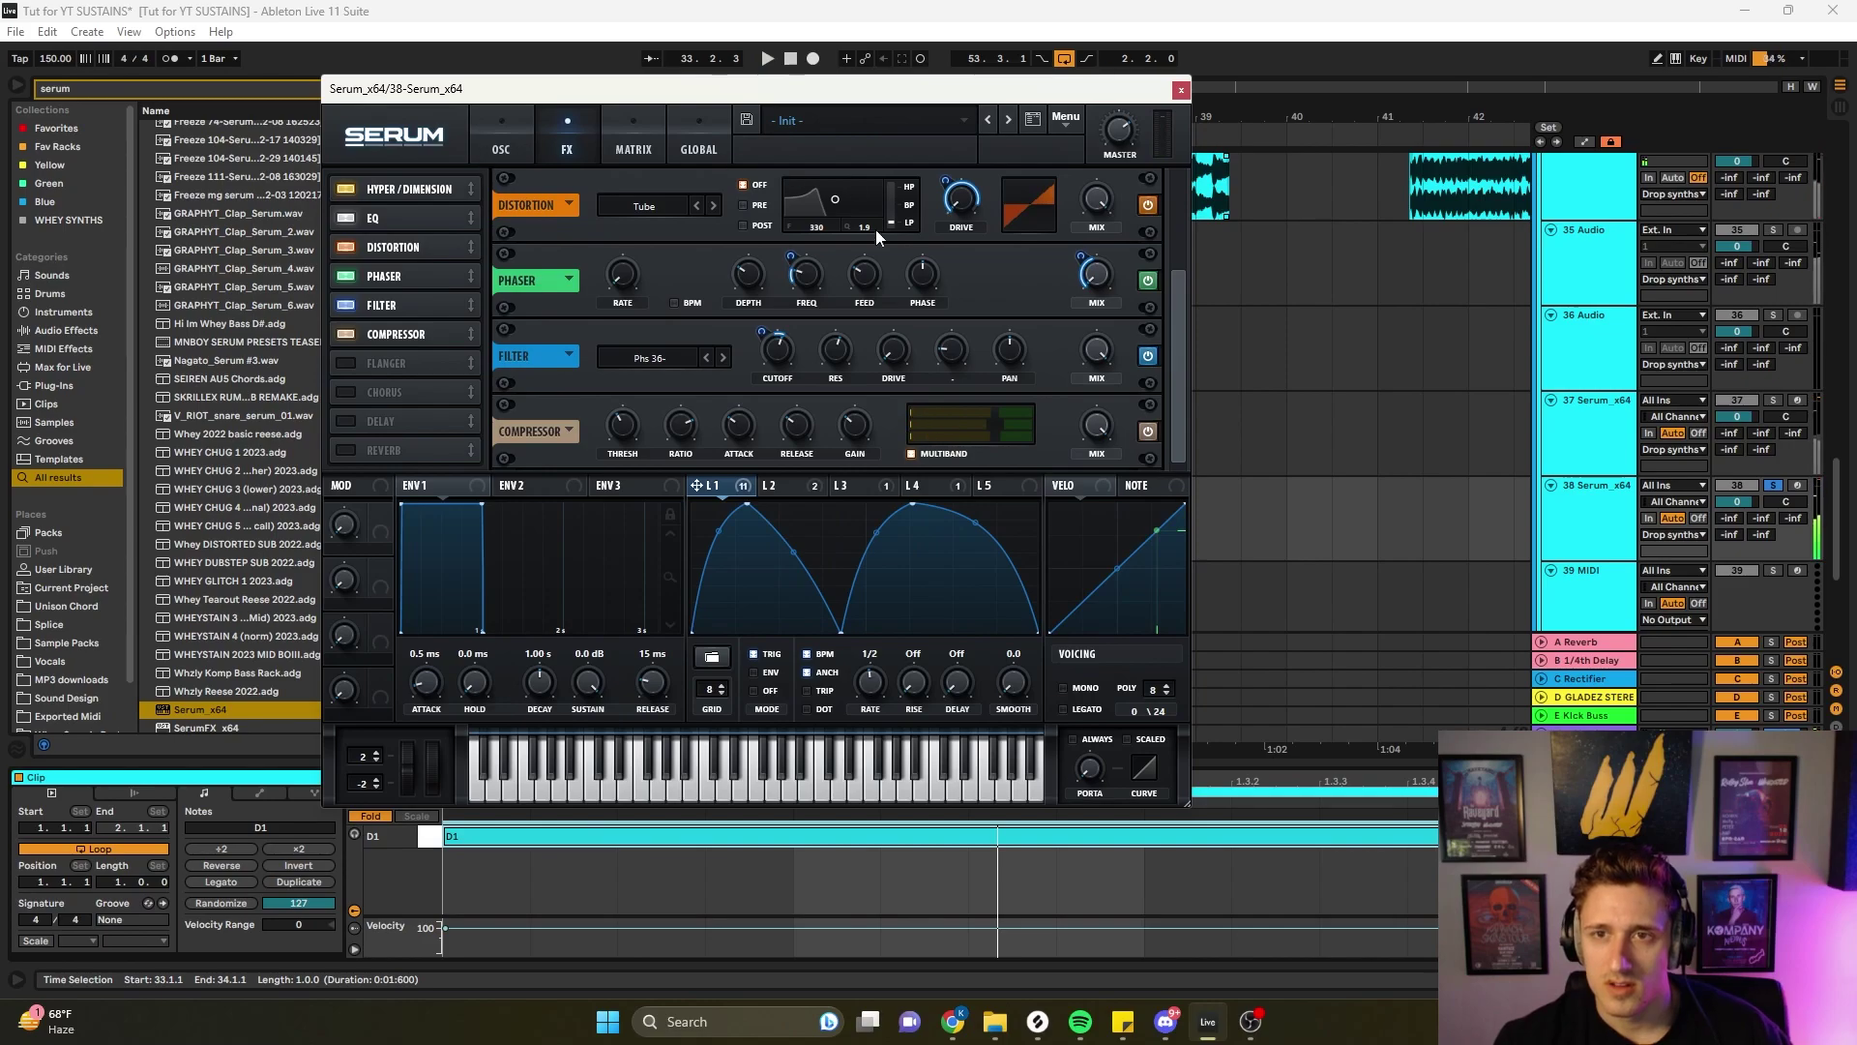
- Move the filter between the EQ and the distortion in the effects chain and adjust its cutoff to about 1167 Hz
left_click_drag(405, 275, 416, 200)
key("space")
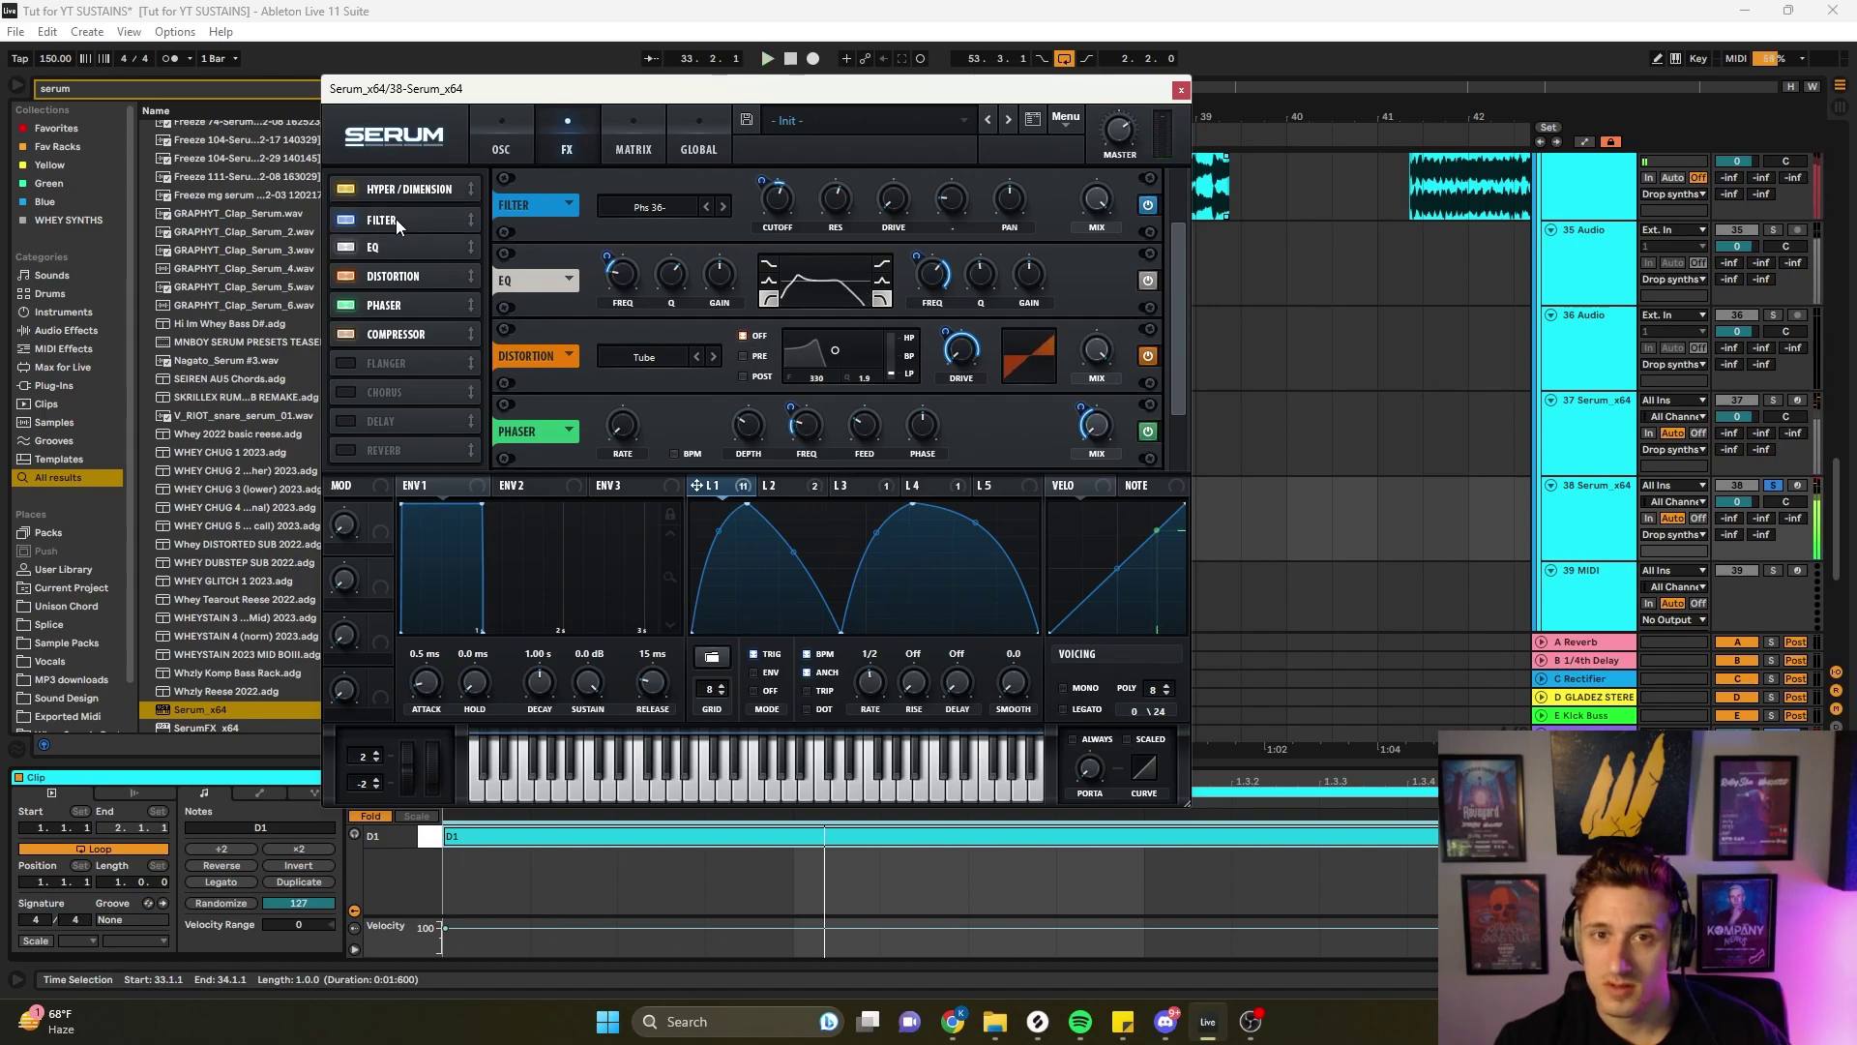
left_click_drag(396, 216, 385, 251)
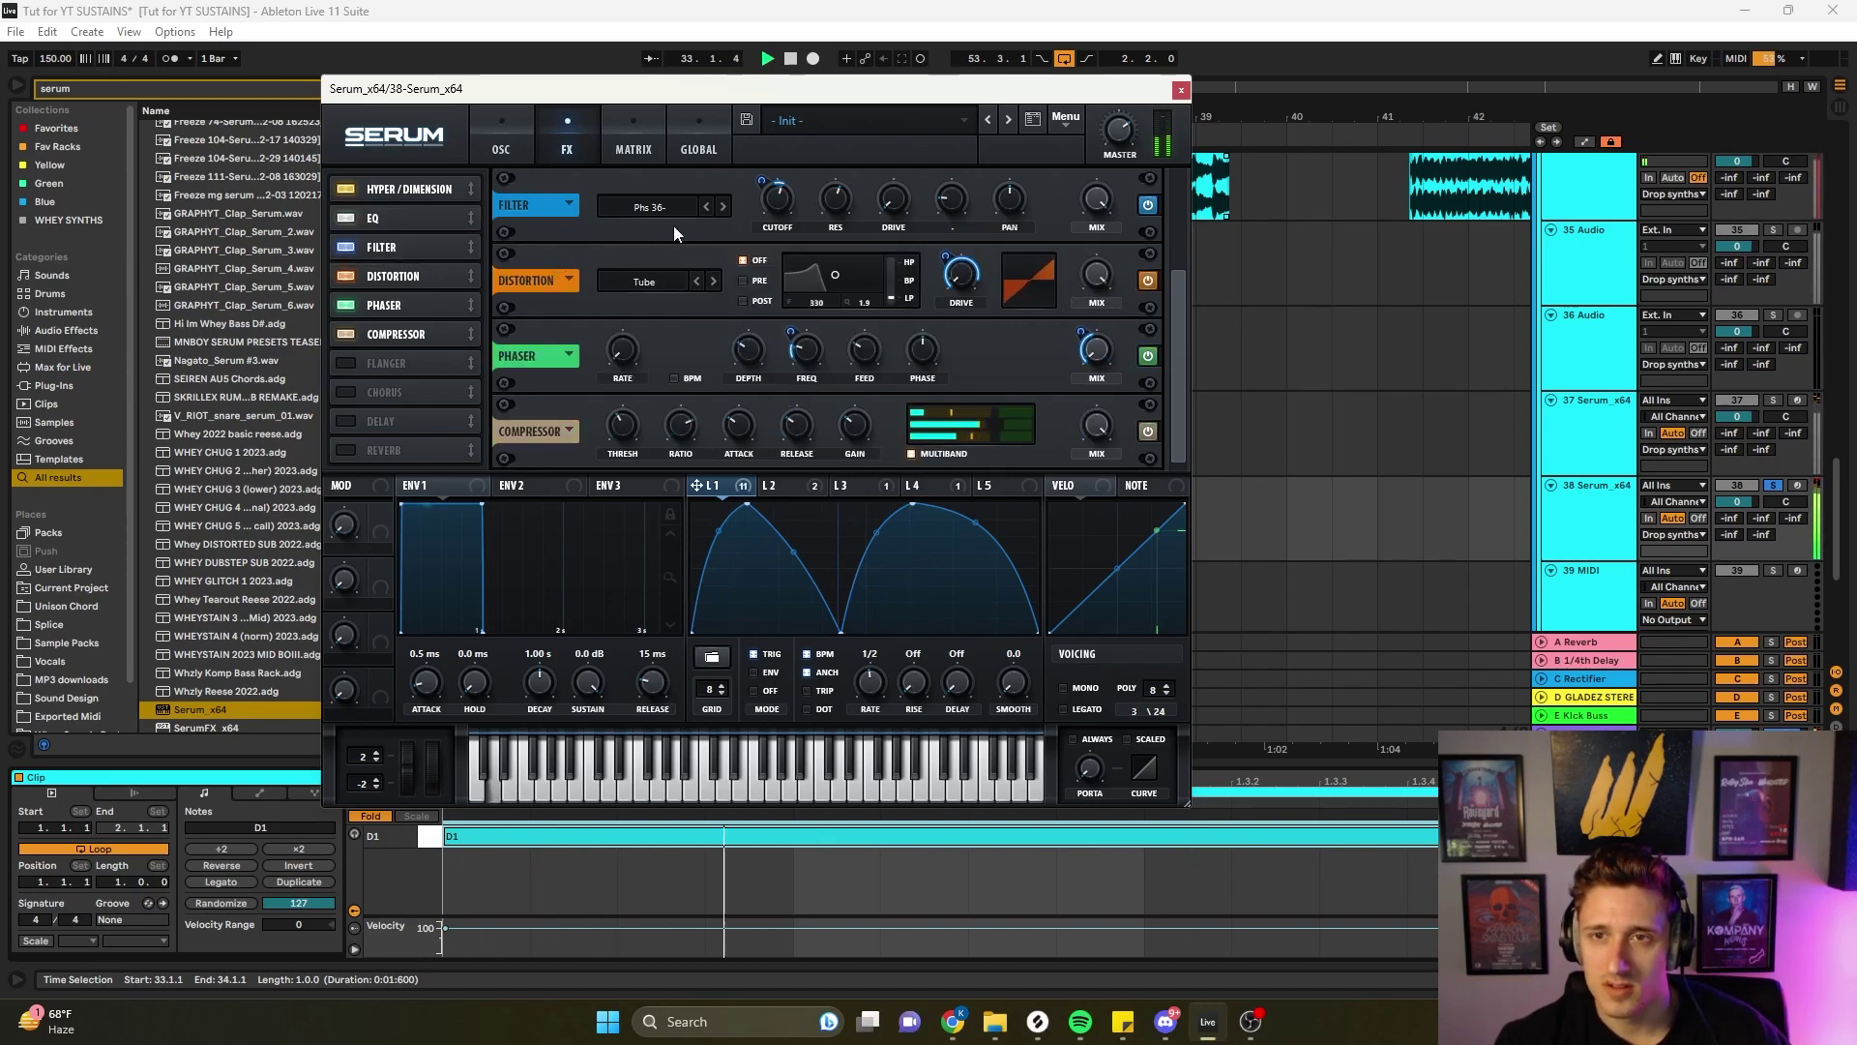
left_click_drag(770, 212, 766, 220)
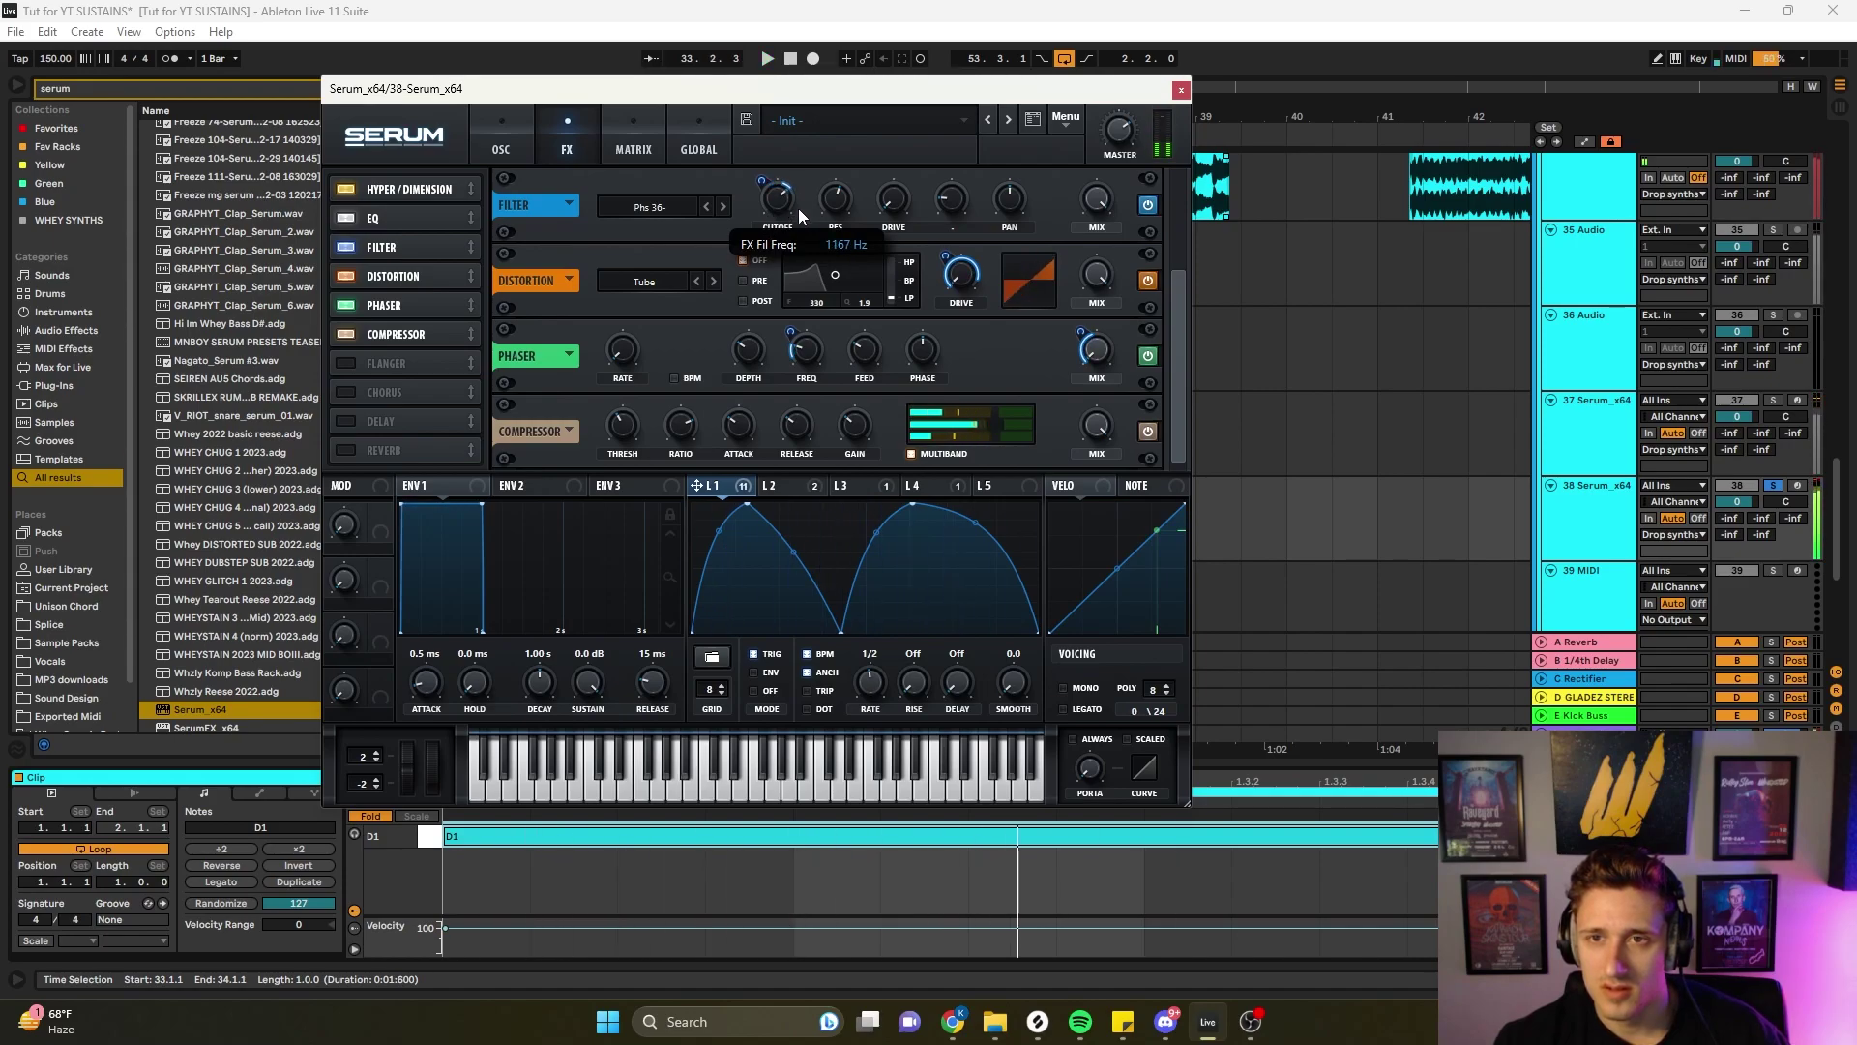
left_click(648, 207)
left_click(741, 178)
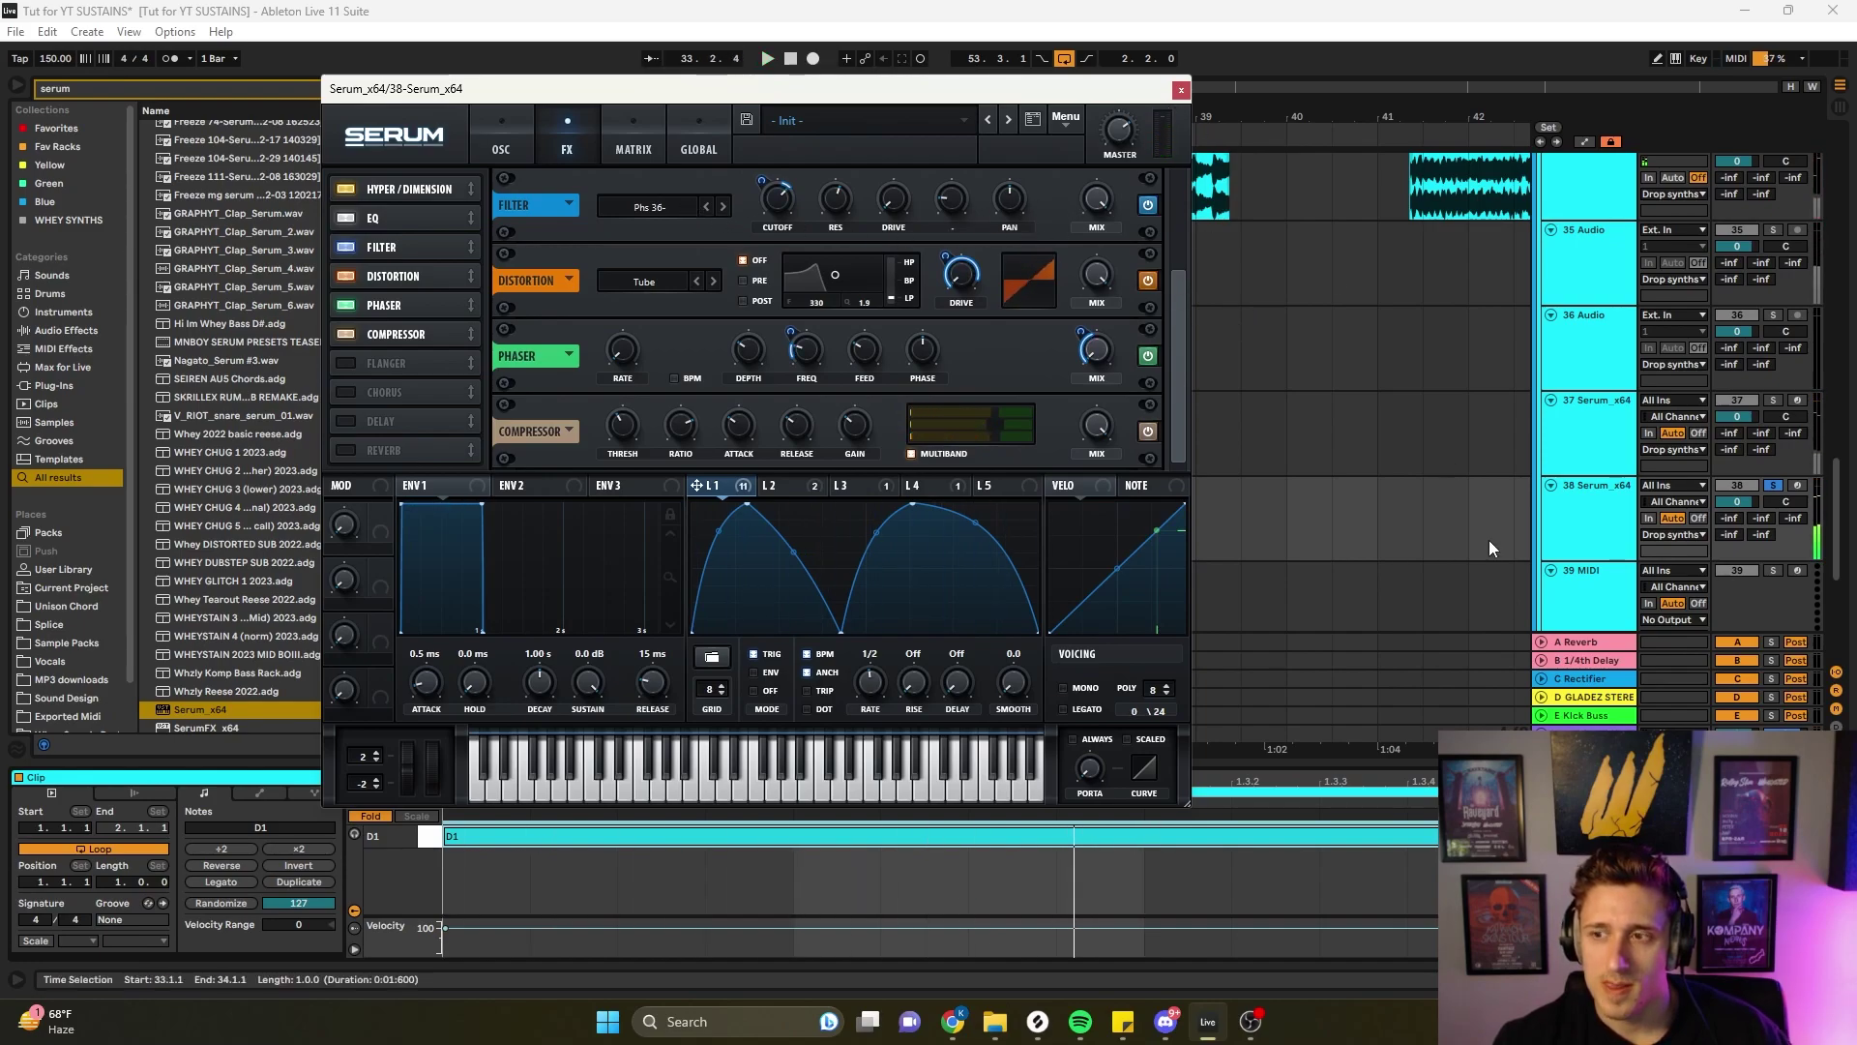
- Open the SPAN analyzer on the master track beside the synth window and view the sound's spectrum during playback
left_click(1589, 741)
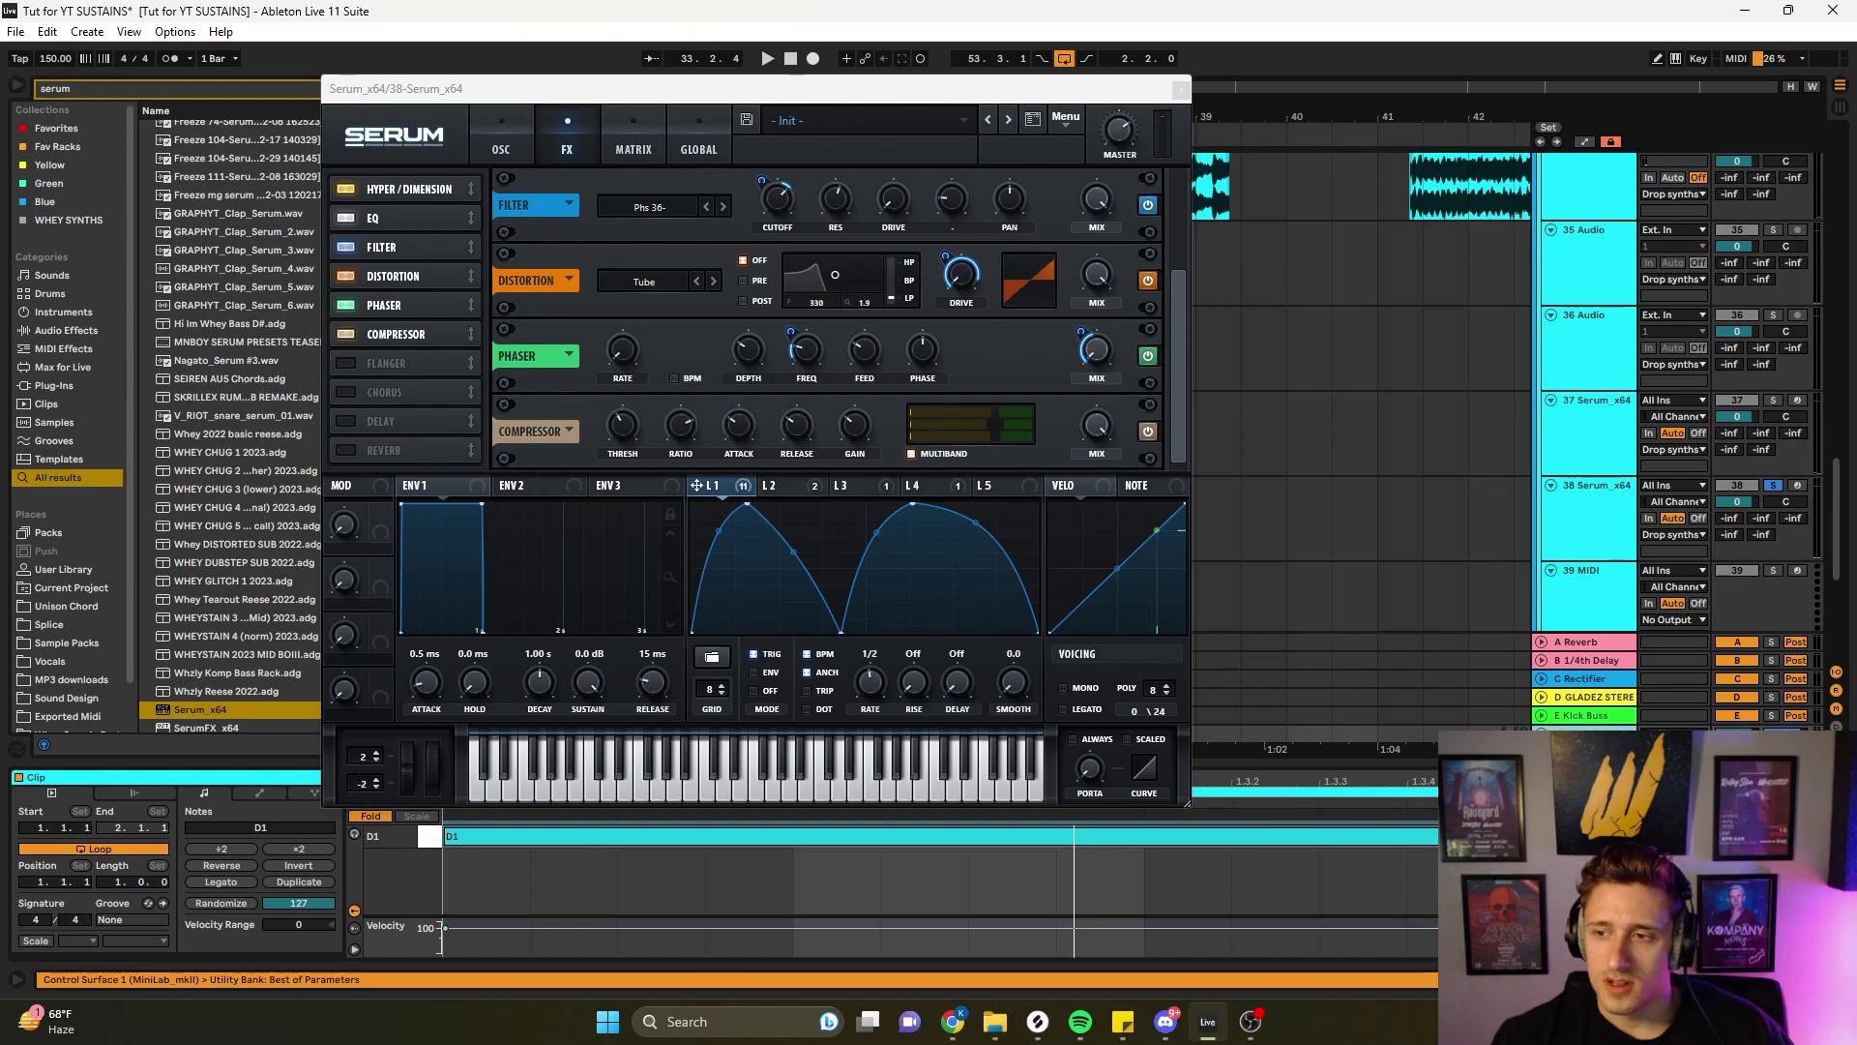
left_click_drag(851, 89, 1421, 63)
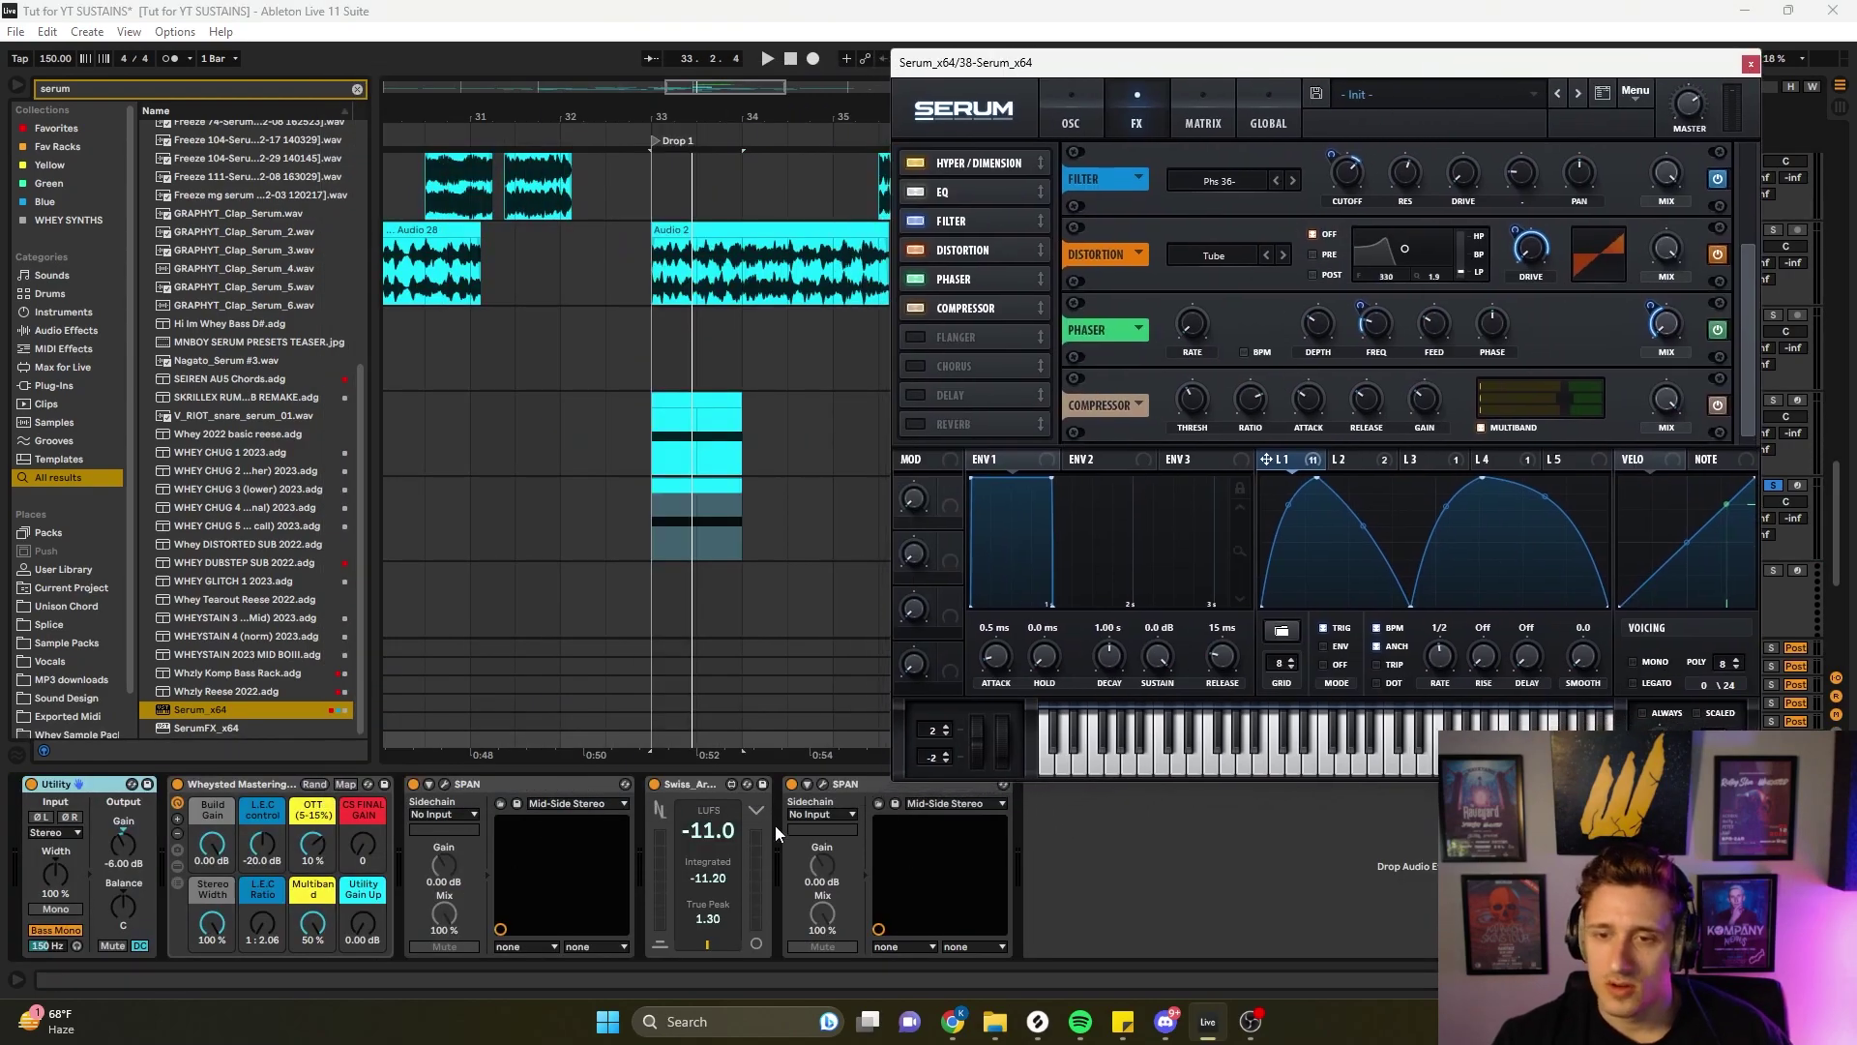
left_click(823, 784)
key("space")
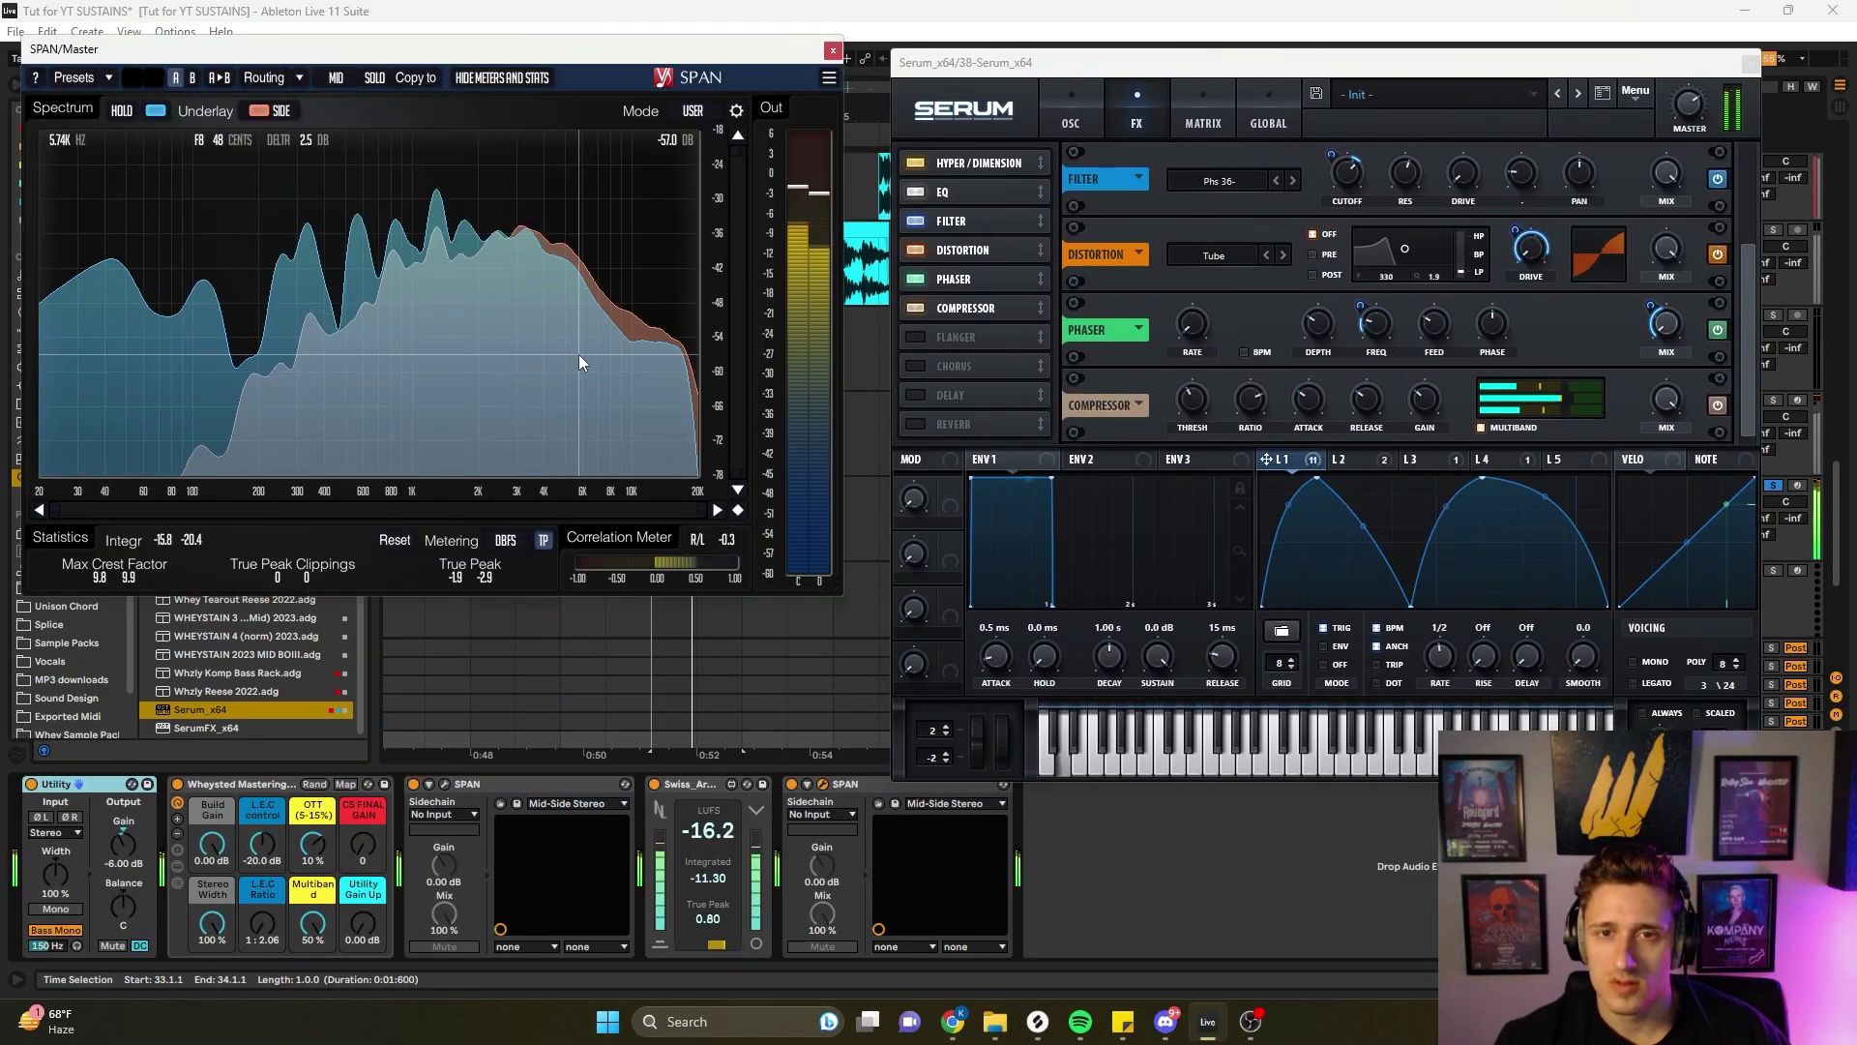
- Enable the noise oscillator and load the J106 Chorus noise from the Analog category
left_click(1071, 121)
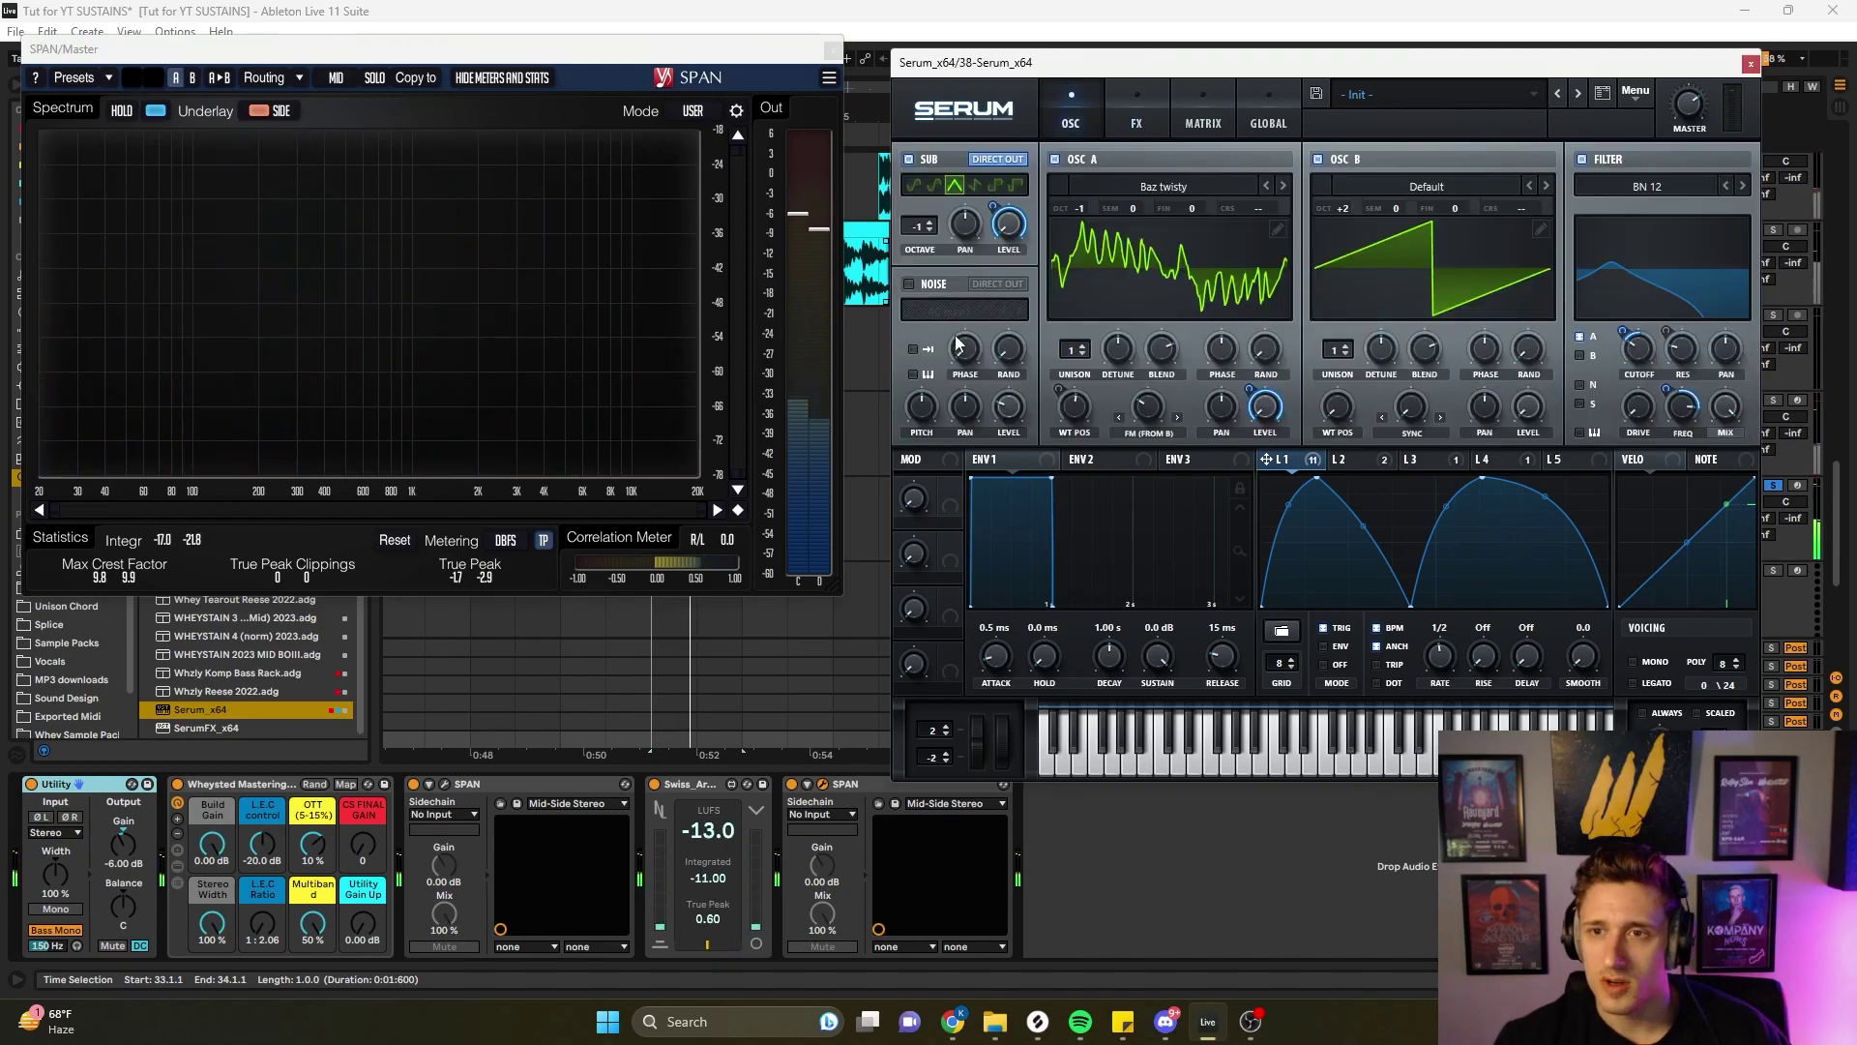
left_click(908, 284)
left_click(953, 309)
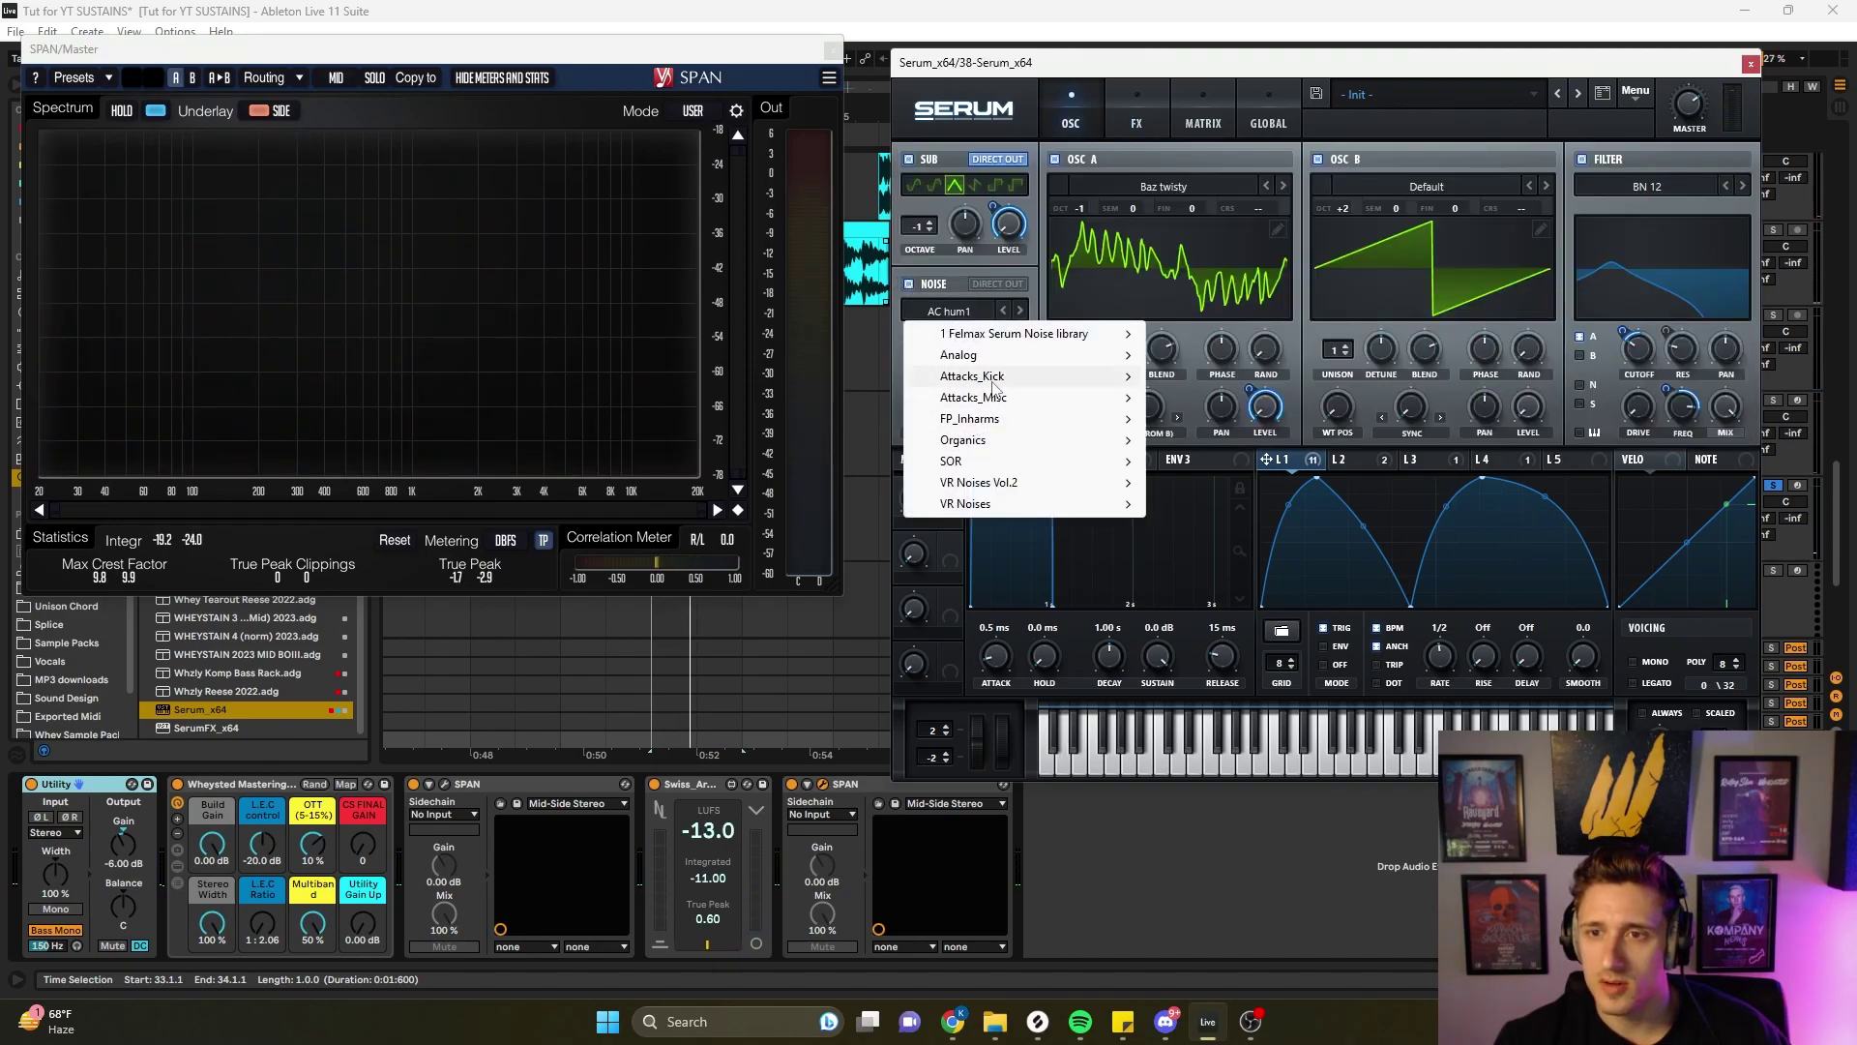
mouse_move(997, 360)
left_click(1243, 478)
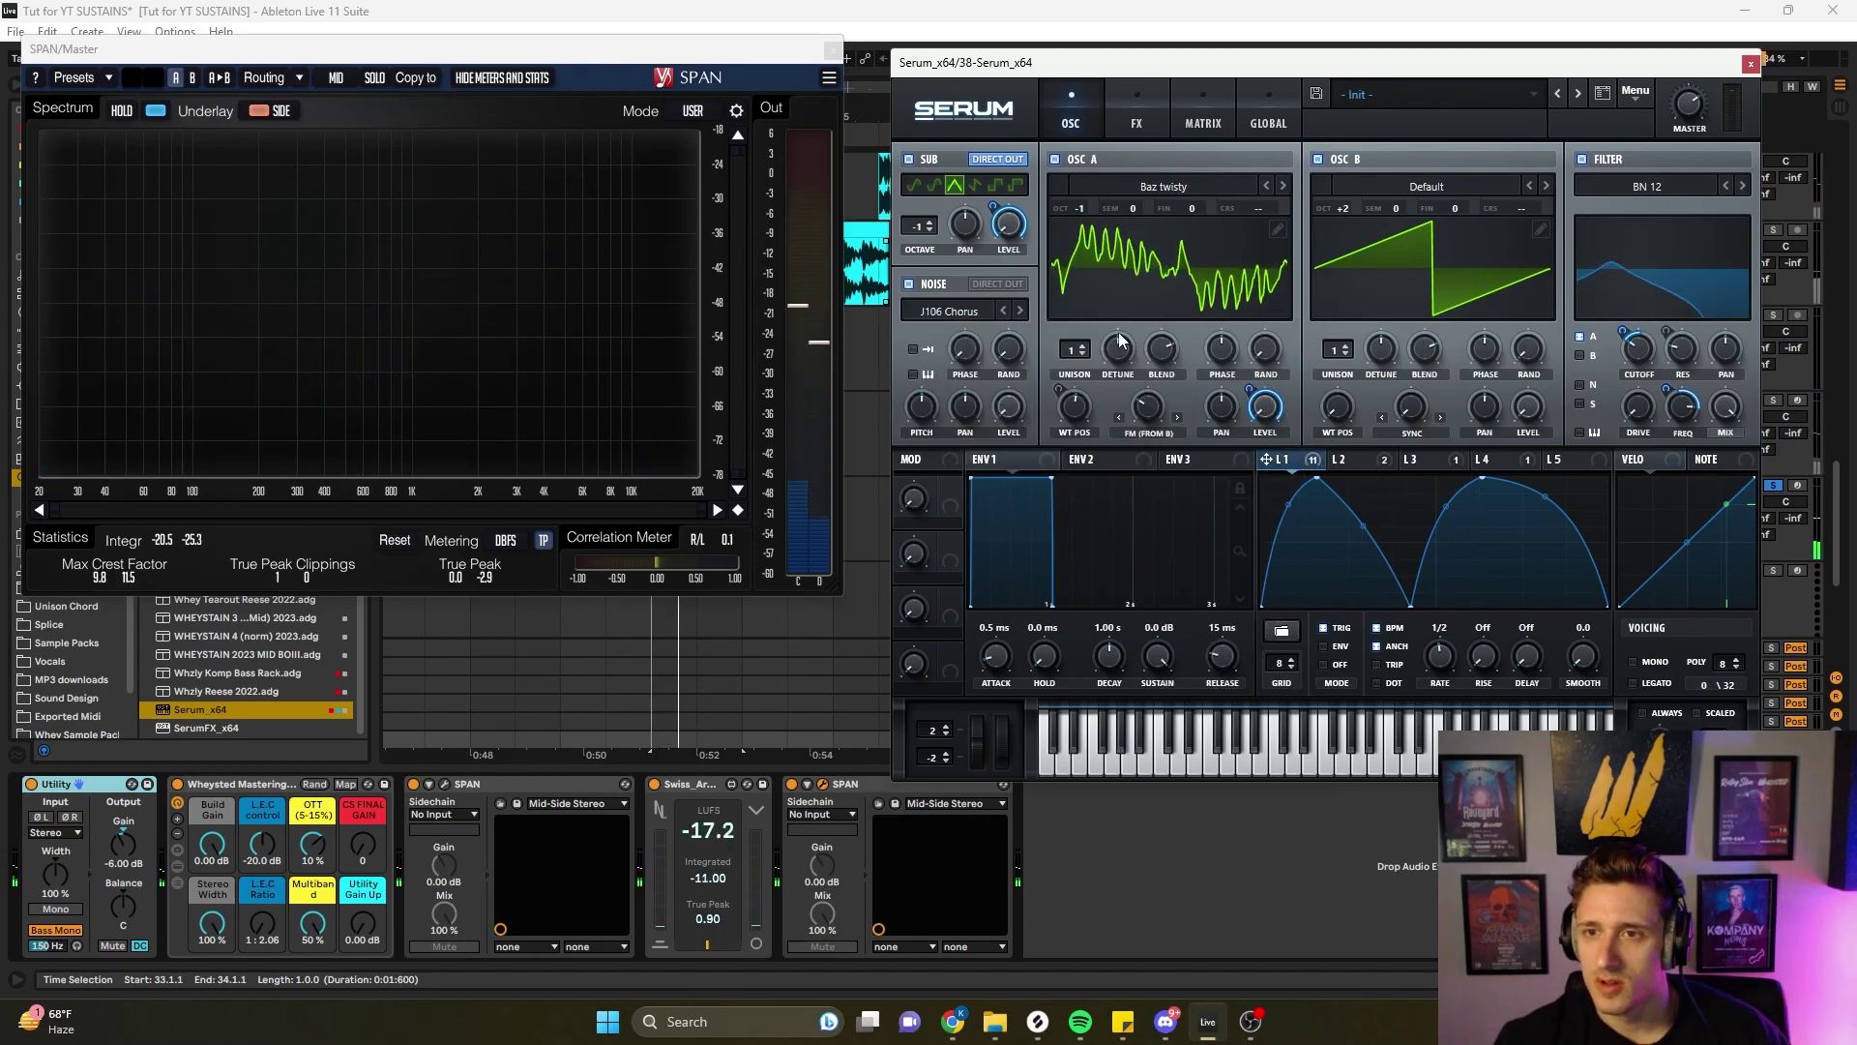
- Route the noise oscillator to the filter and direct out, and modulate its level with LFO 1
left_click(1581, 389)
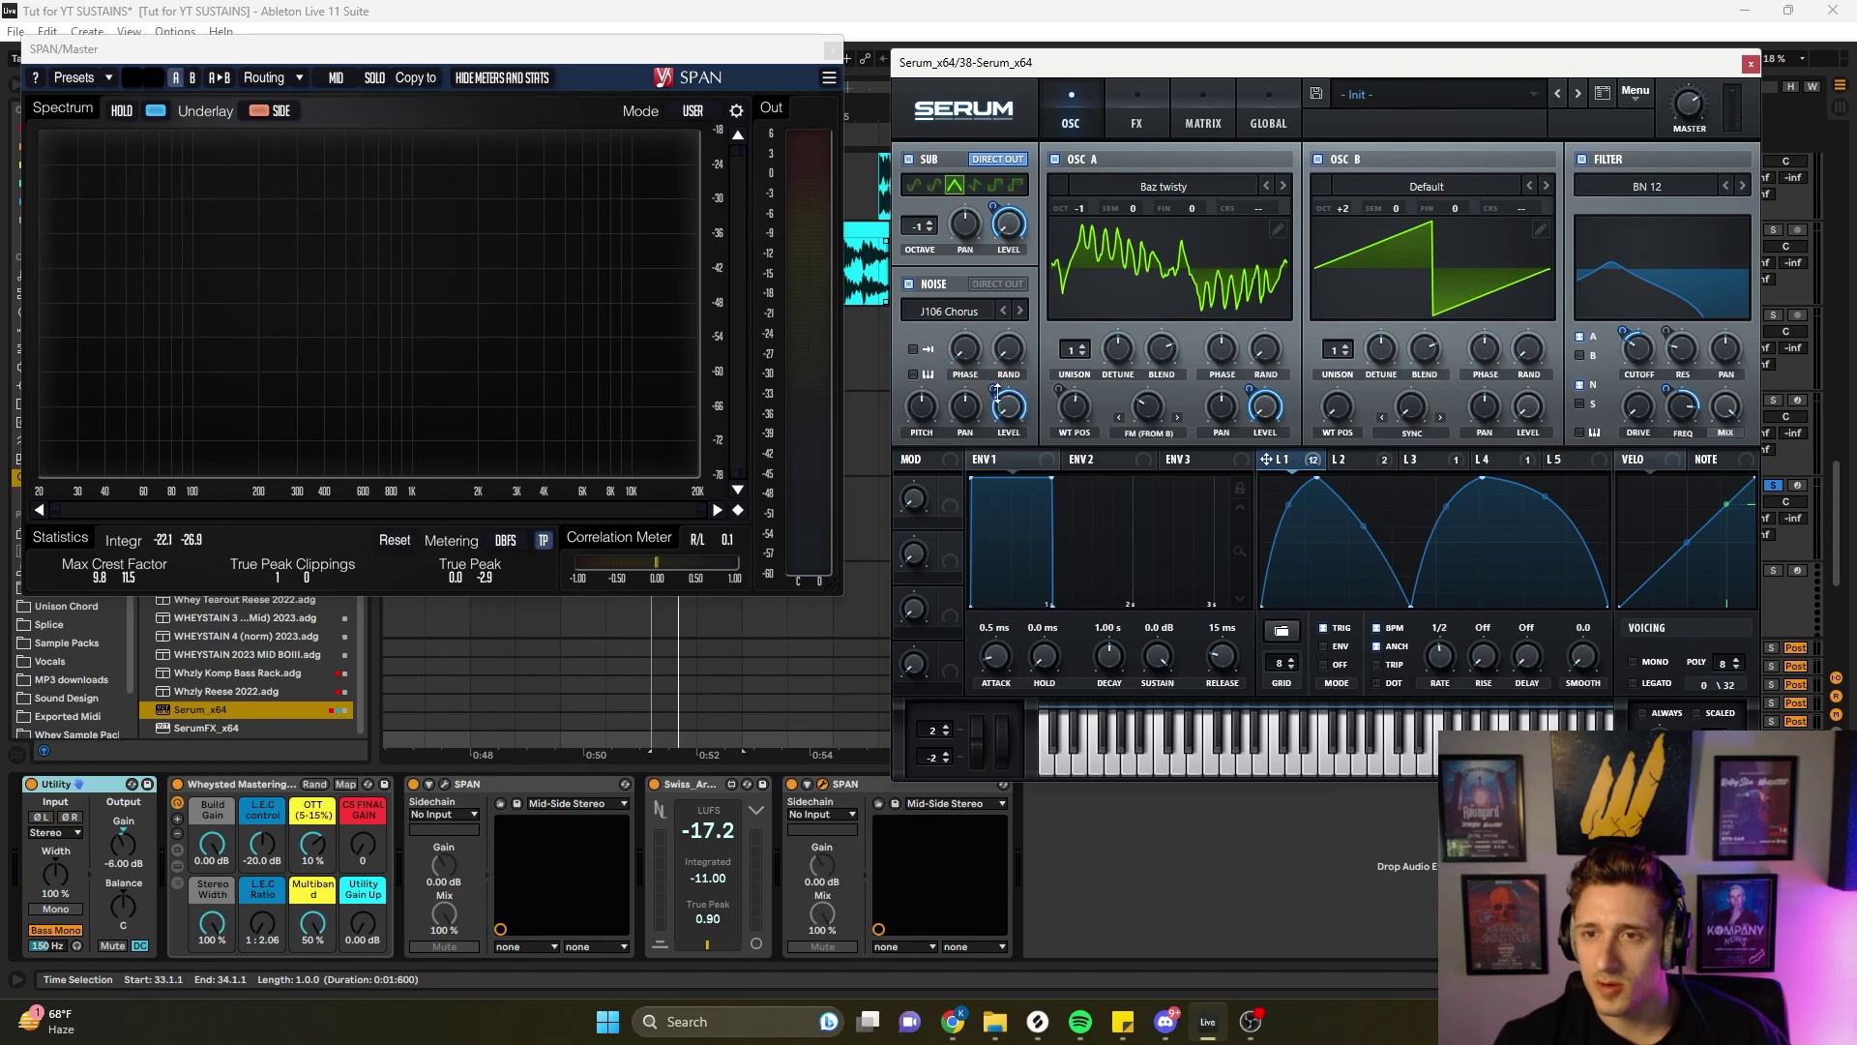
key("space")
left_click_drag(1016, 416, 1010, 652)
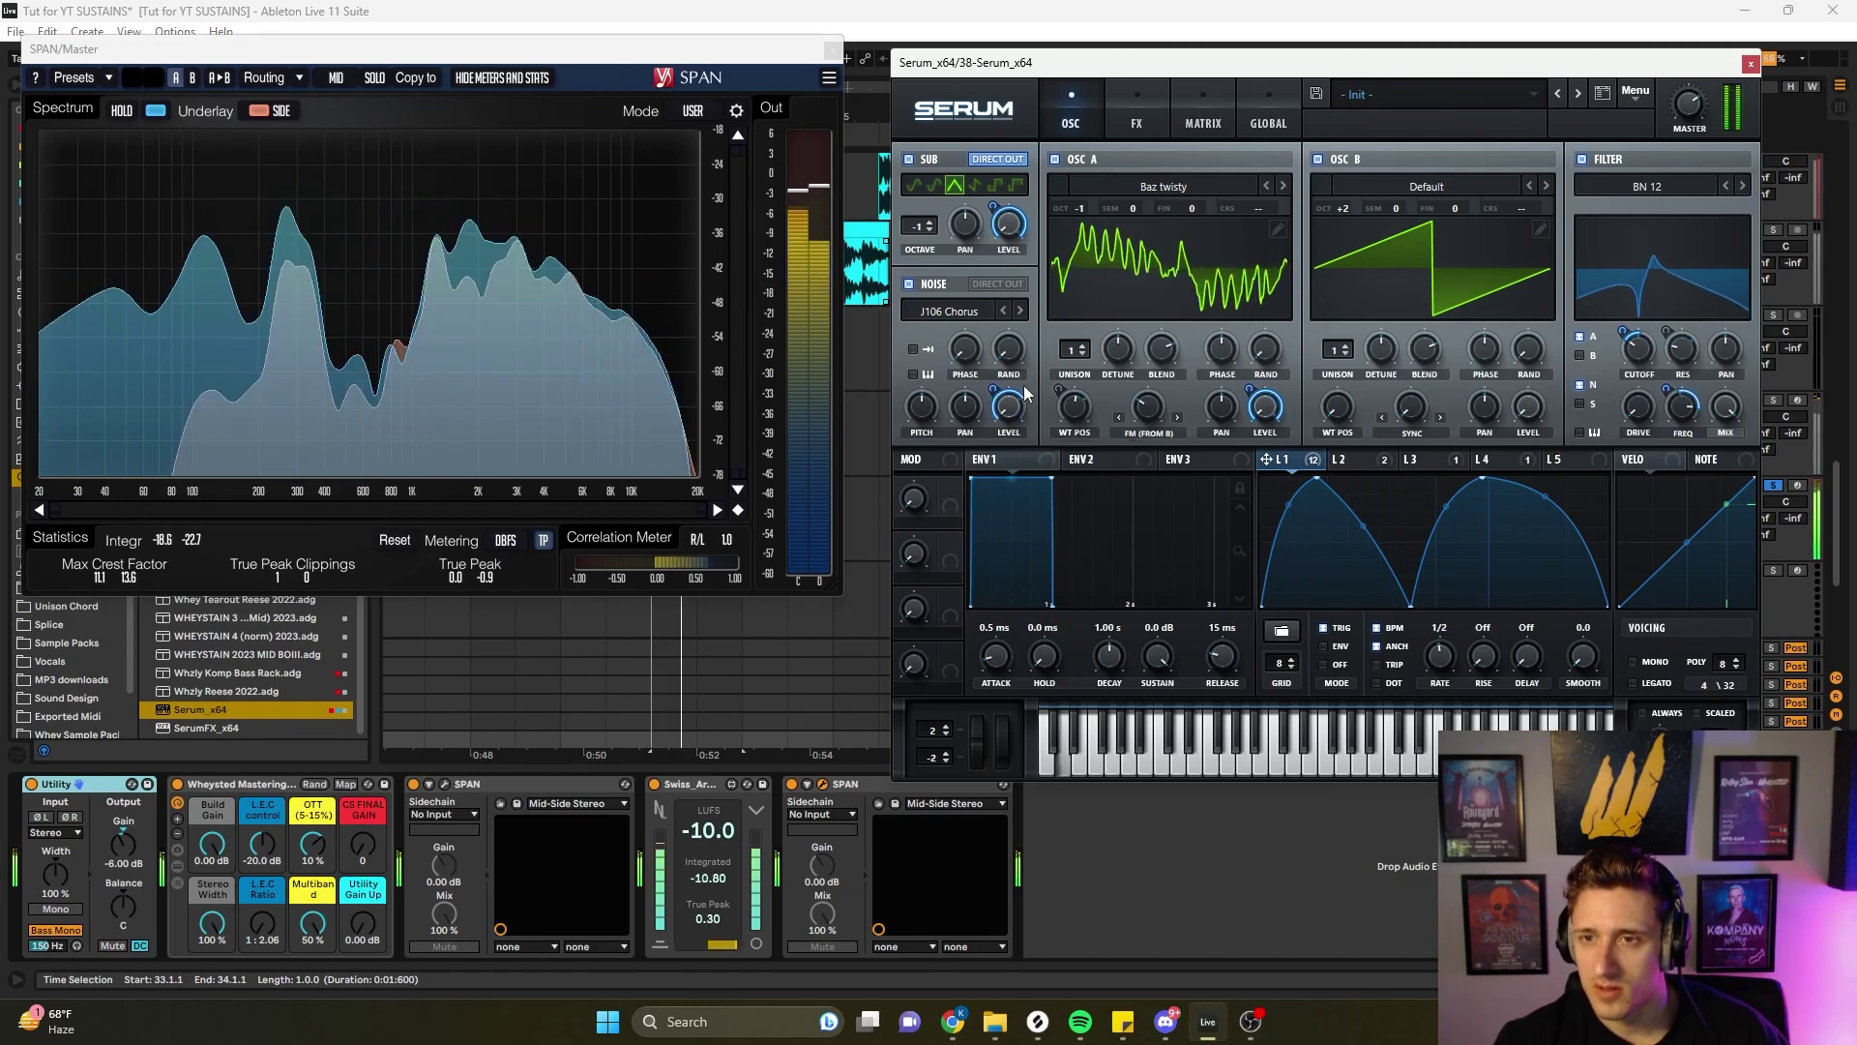
left_click(997, 285)
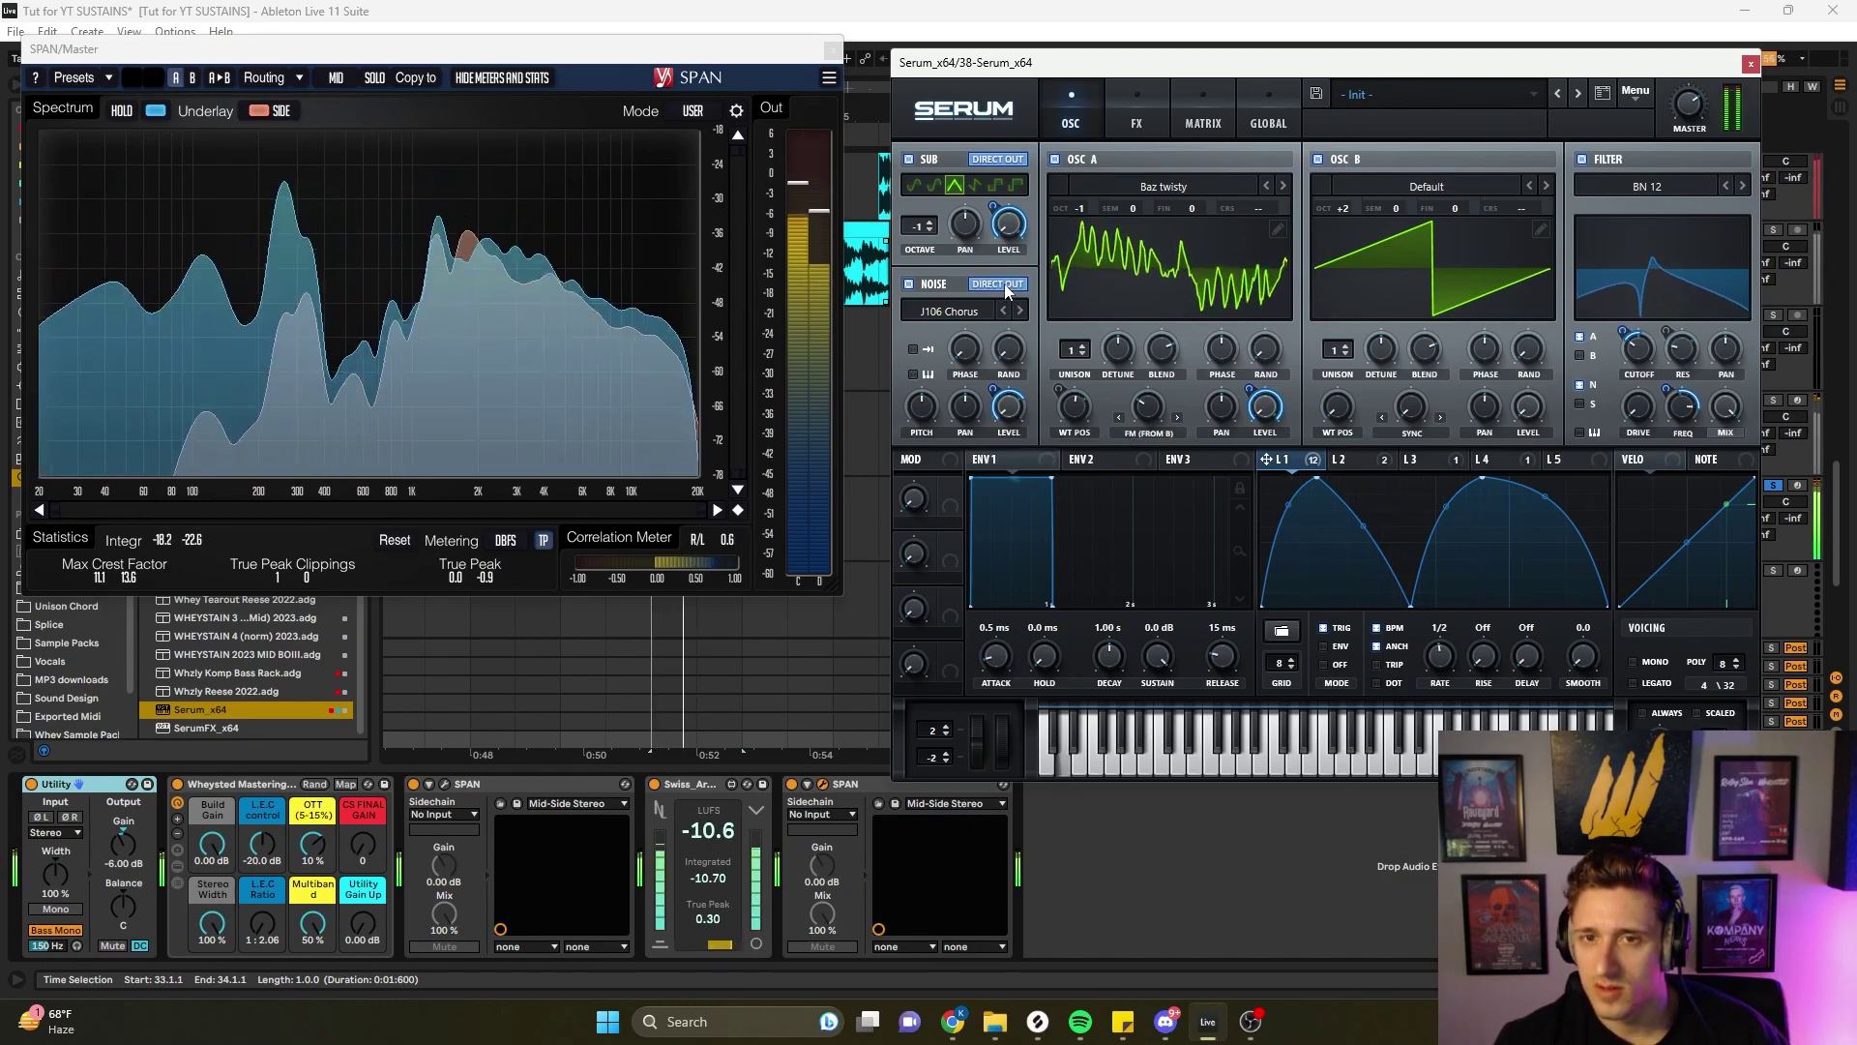
- Raise the compressor's high band to about 141% and set the global unison width of both oscillators to 28
left_click(1142, 101)
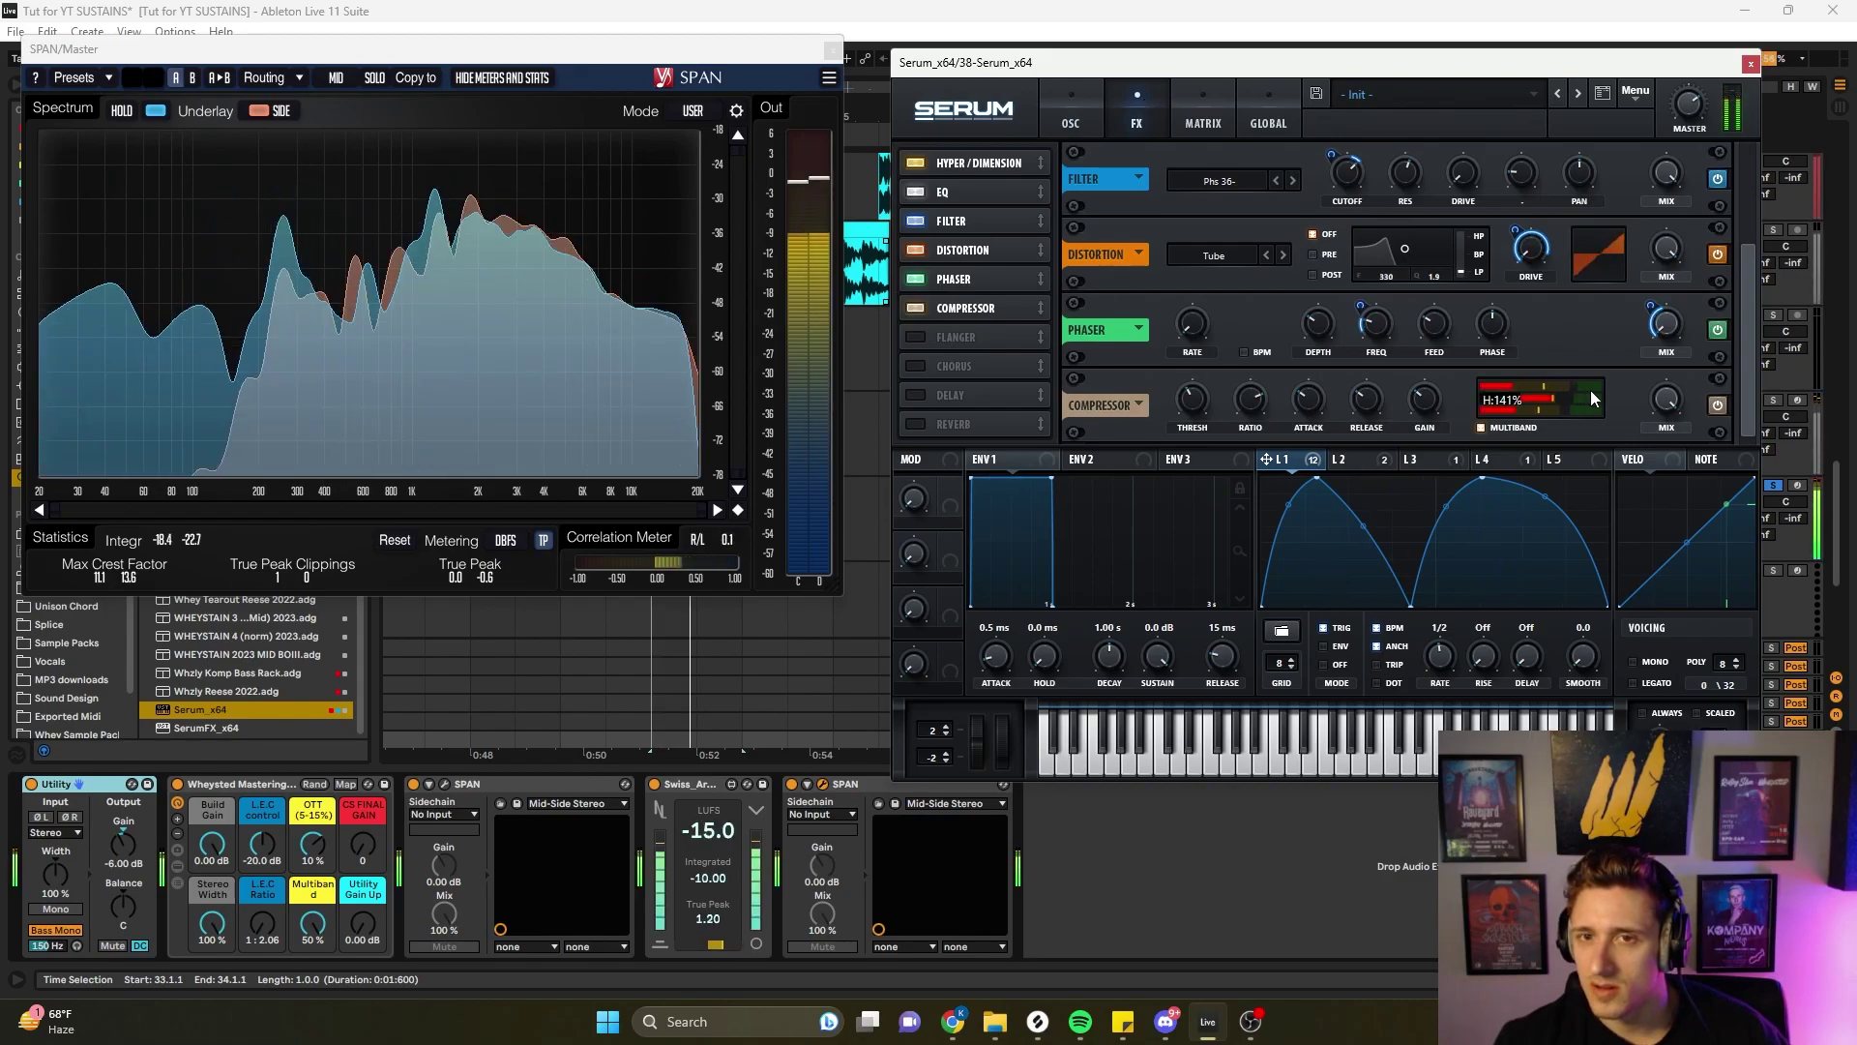
left_click(1266, 116)
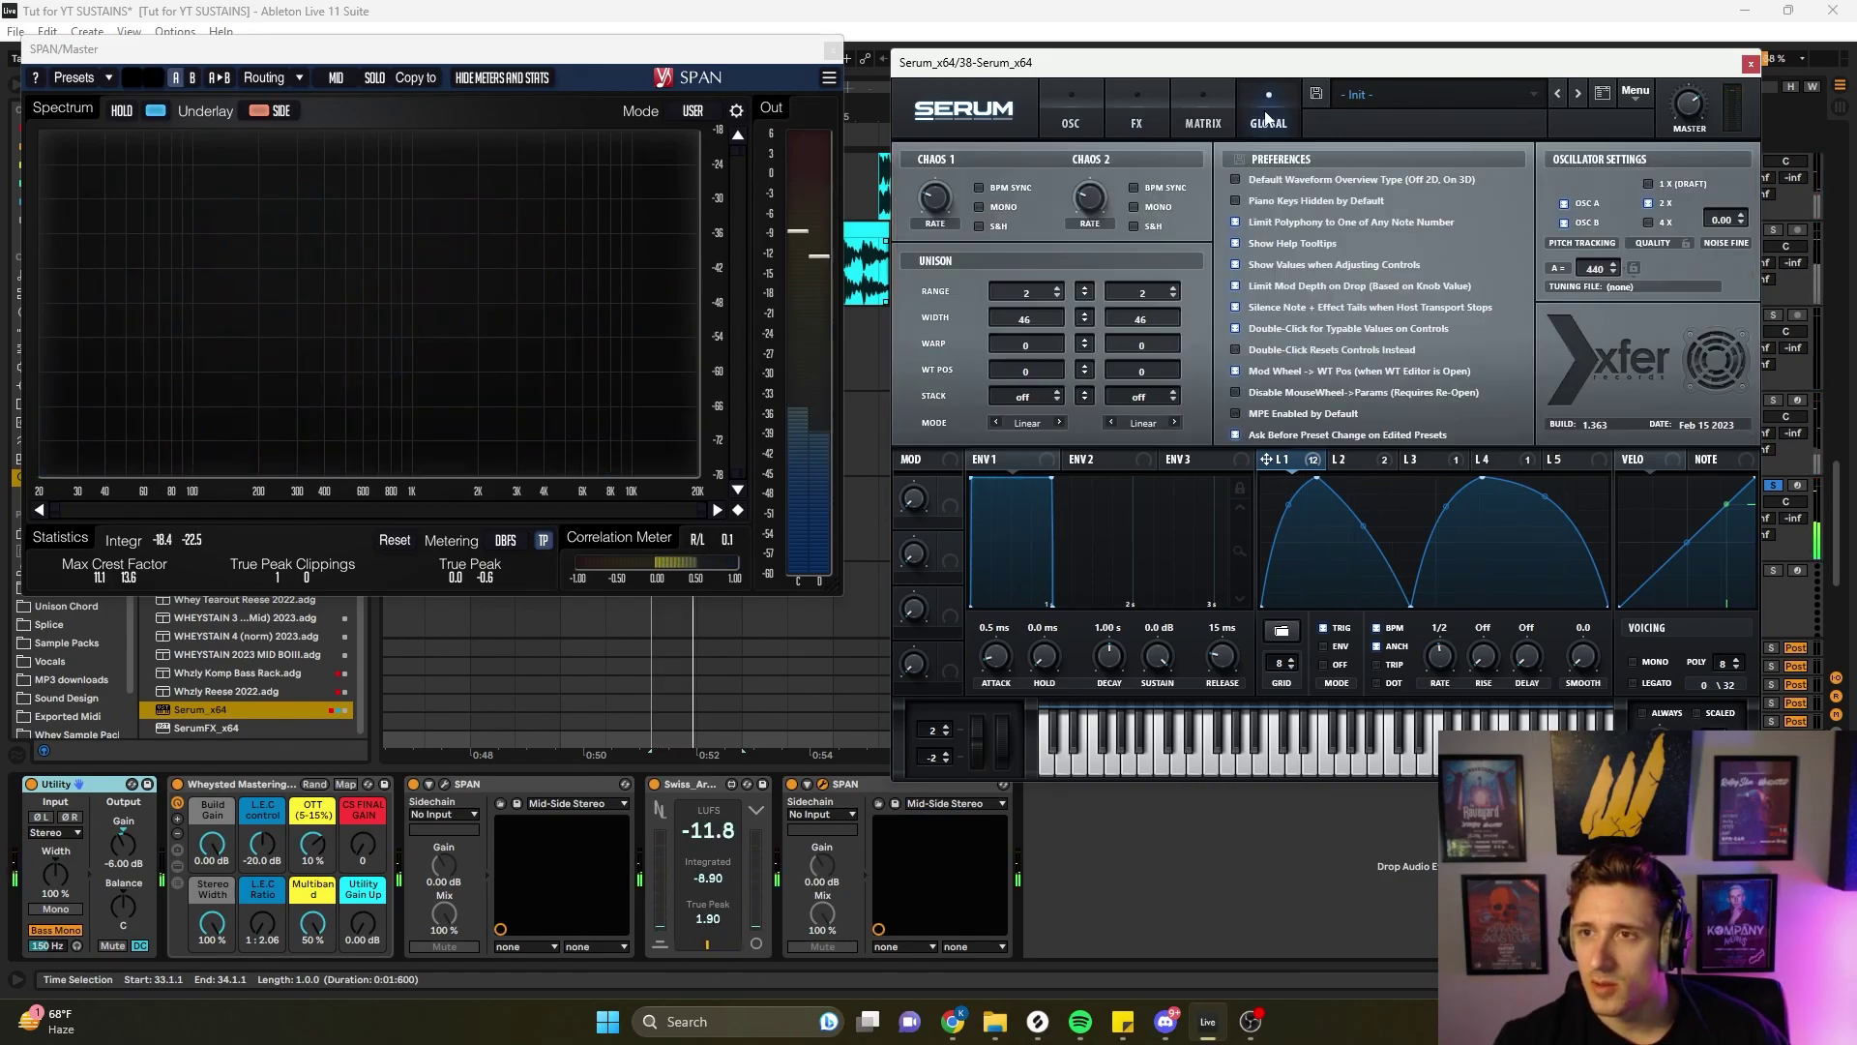
left_click_drag(1088, 312, 1083, 343)
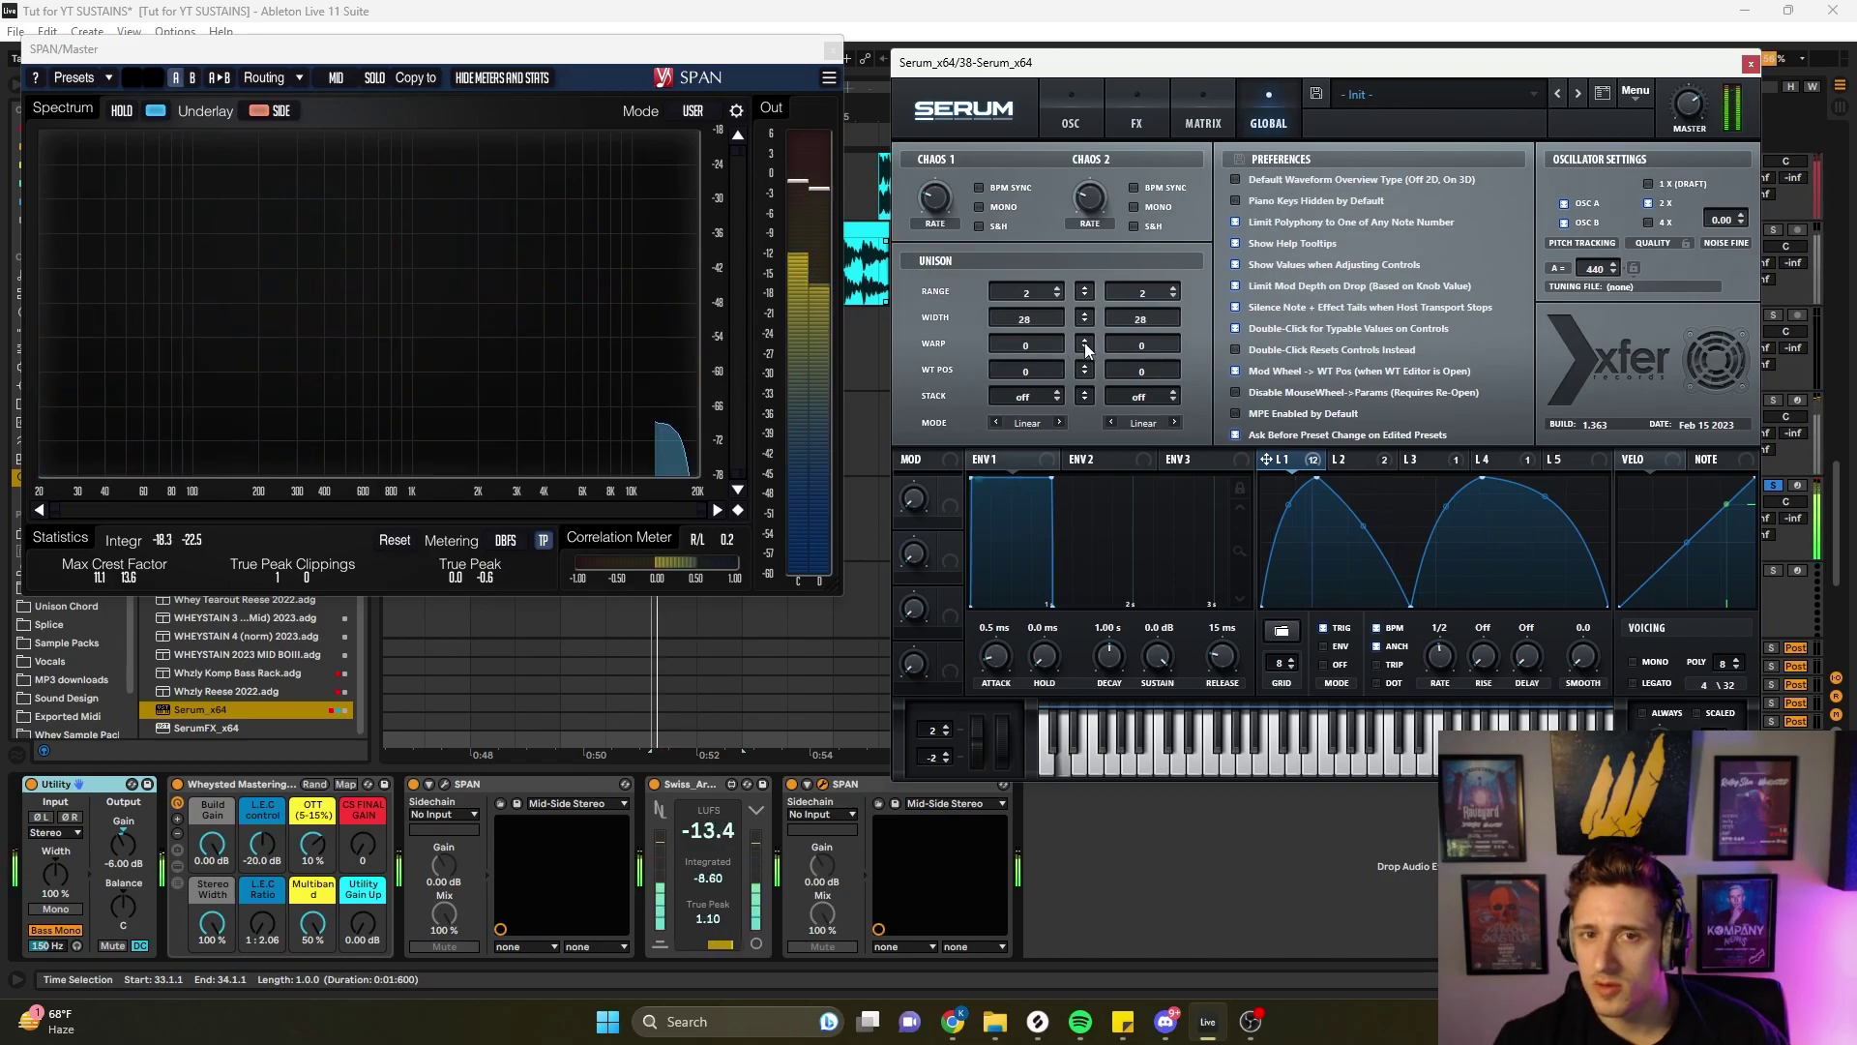
- Assign LFO 2 to oscillator B's Sync warp amount and adjust the modulation
left_click(1071, 107)
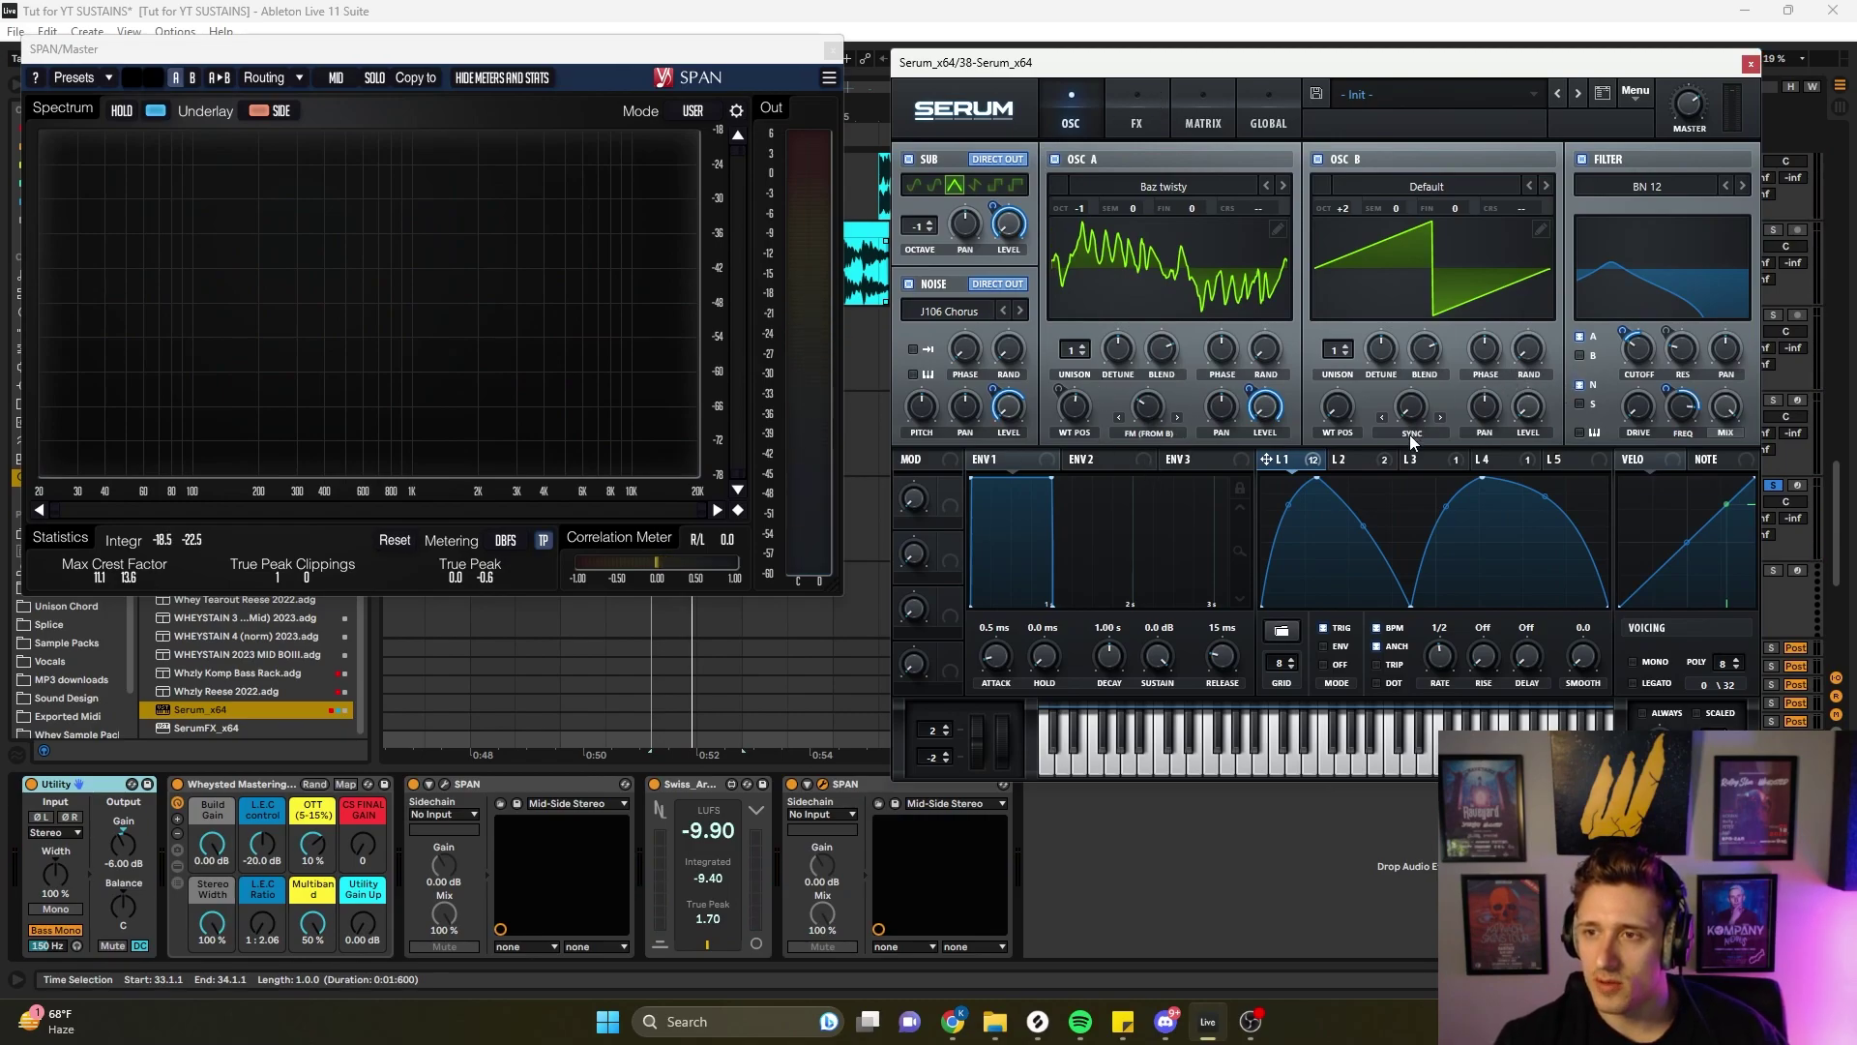
left_click(1376, 464)
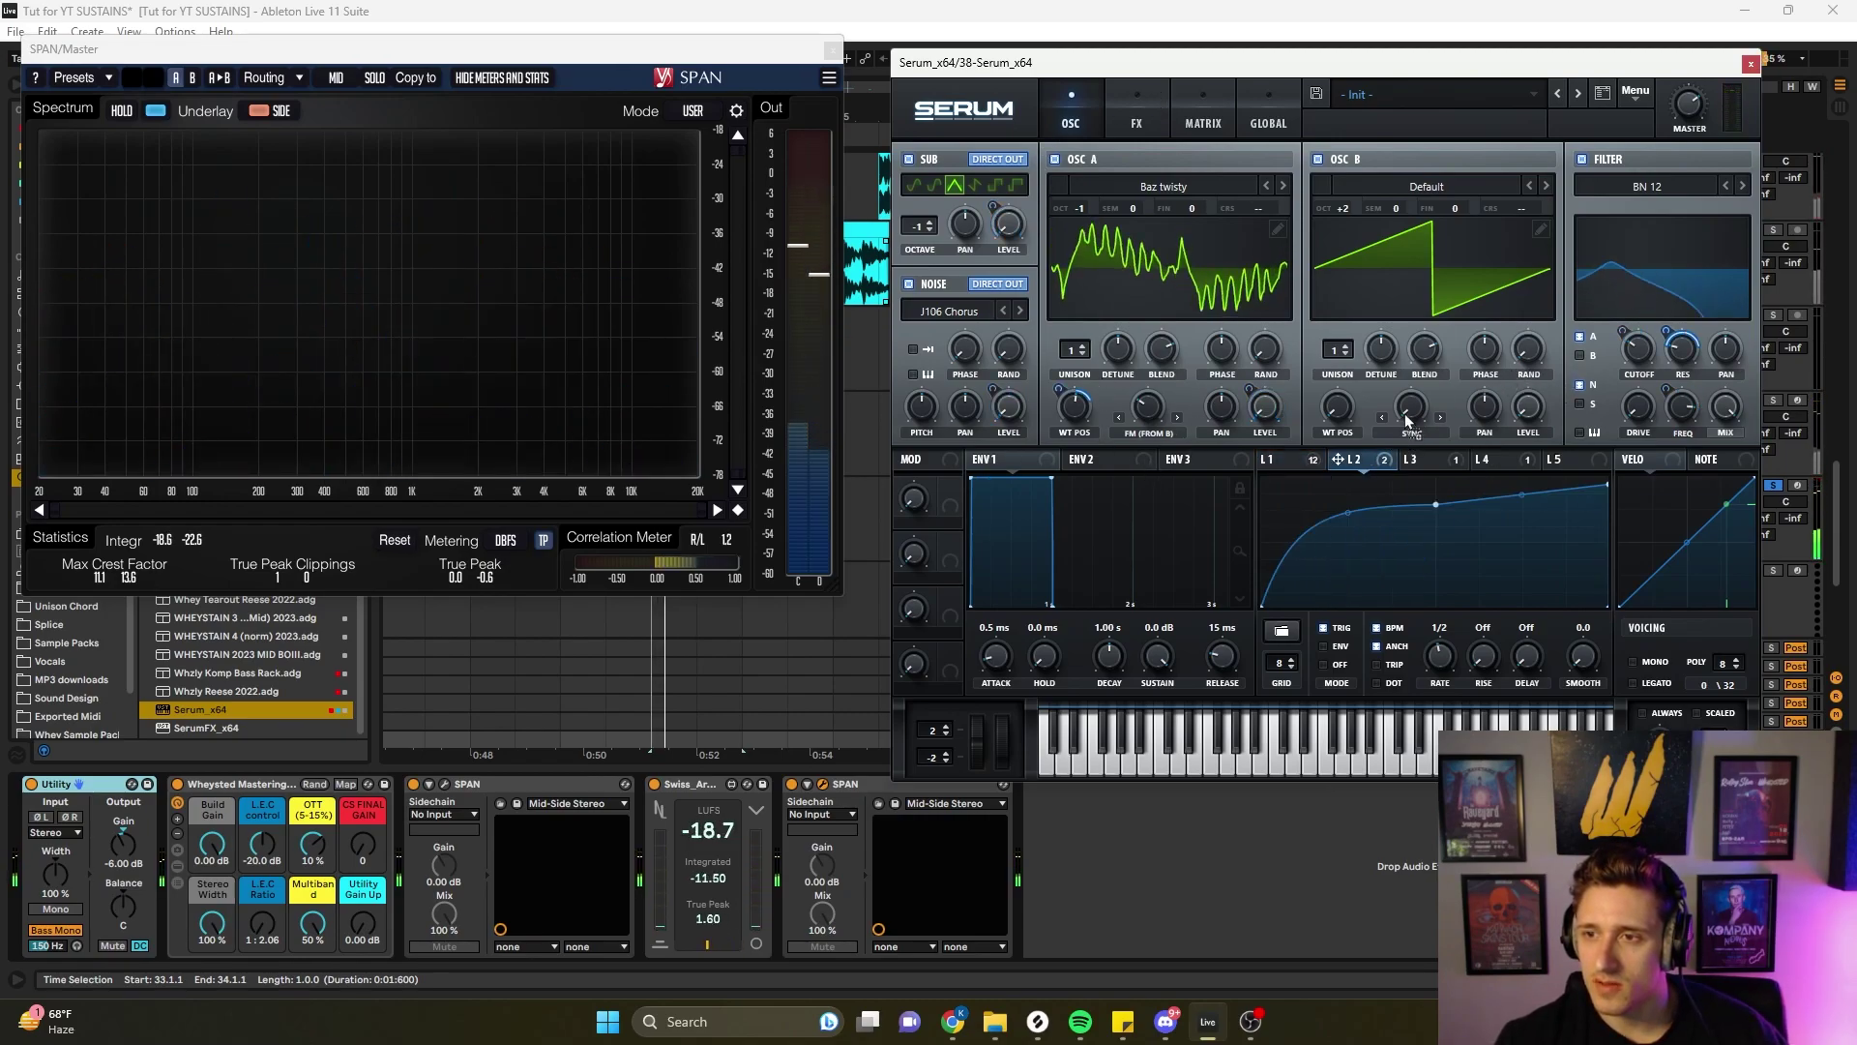
left_click_drag(1393, 387, 1396, 491)
- Change oscillator B's warp mode to Asym - and fine-tune the LFO 2 modulation amount on it during playback
left_click(1412, 433)
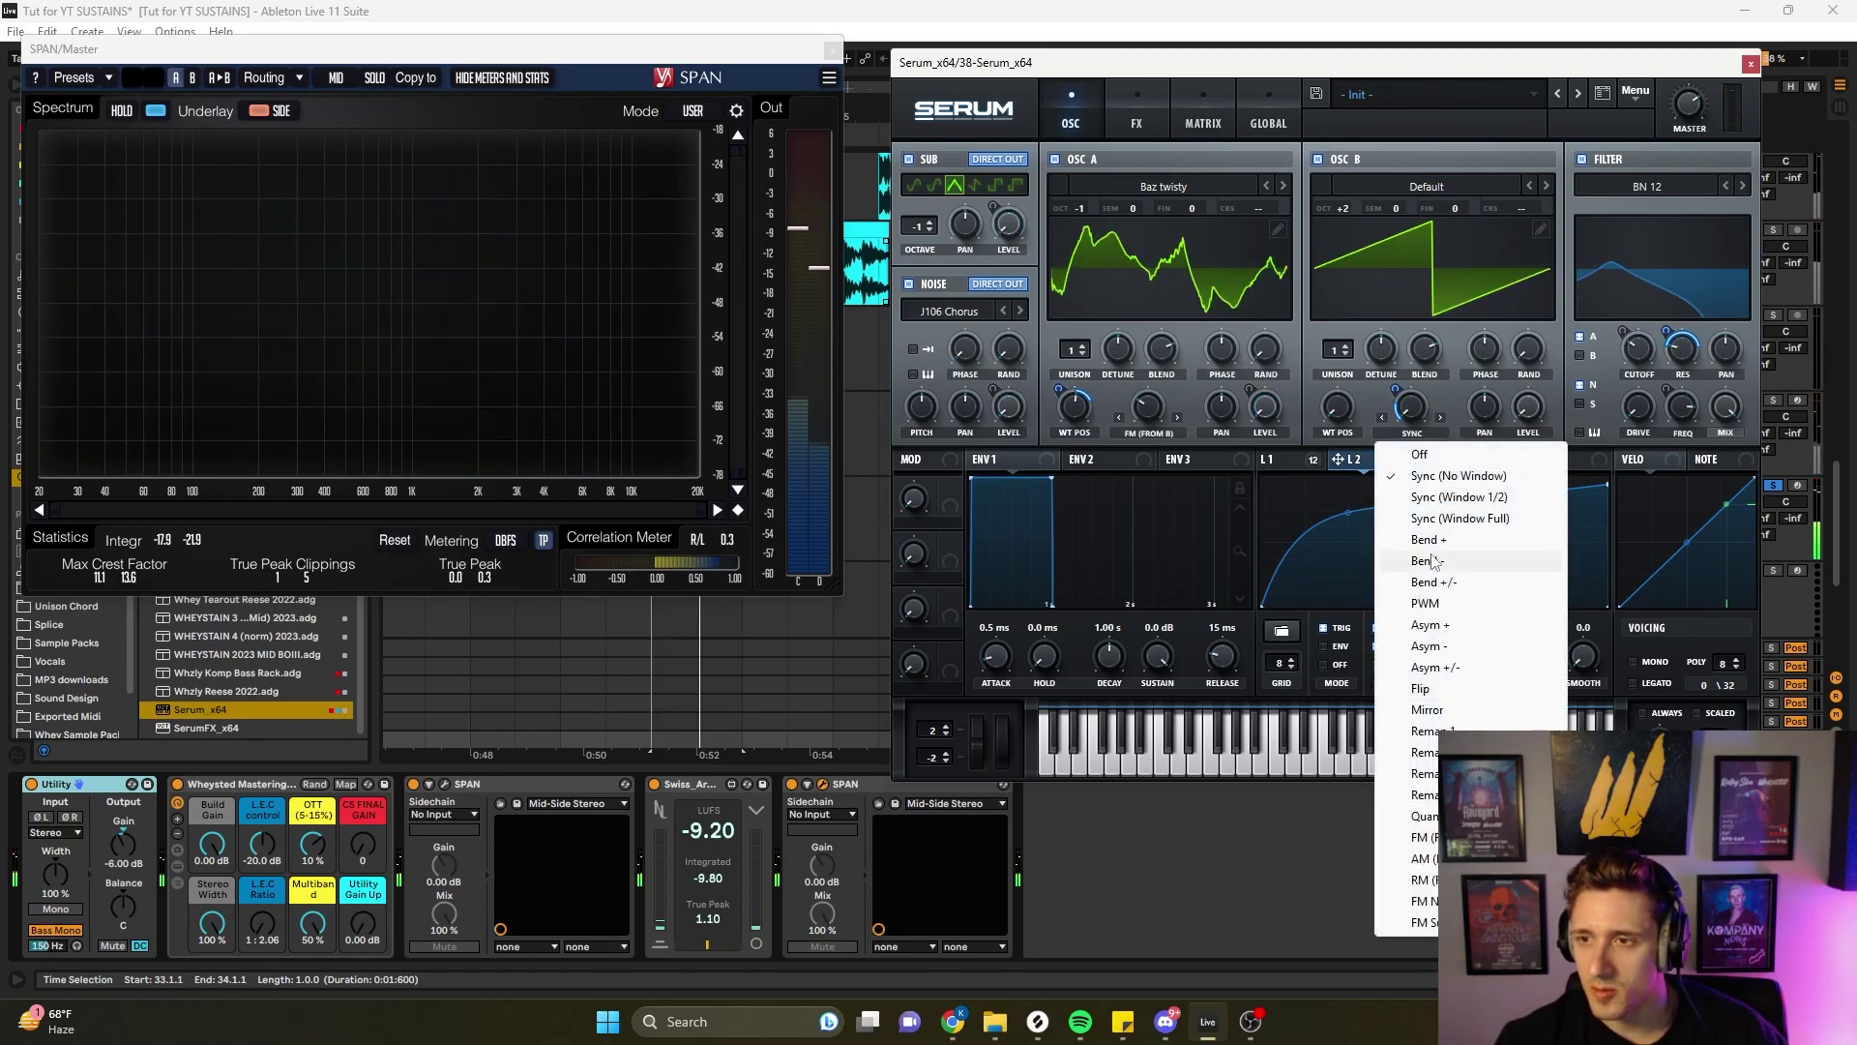
left_click(1429, 645)
left_click_drag(1397, 390, 1565, 497)
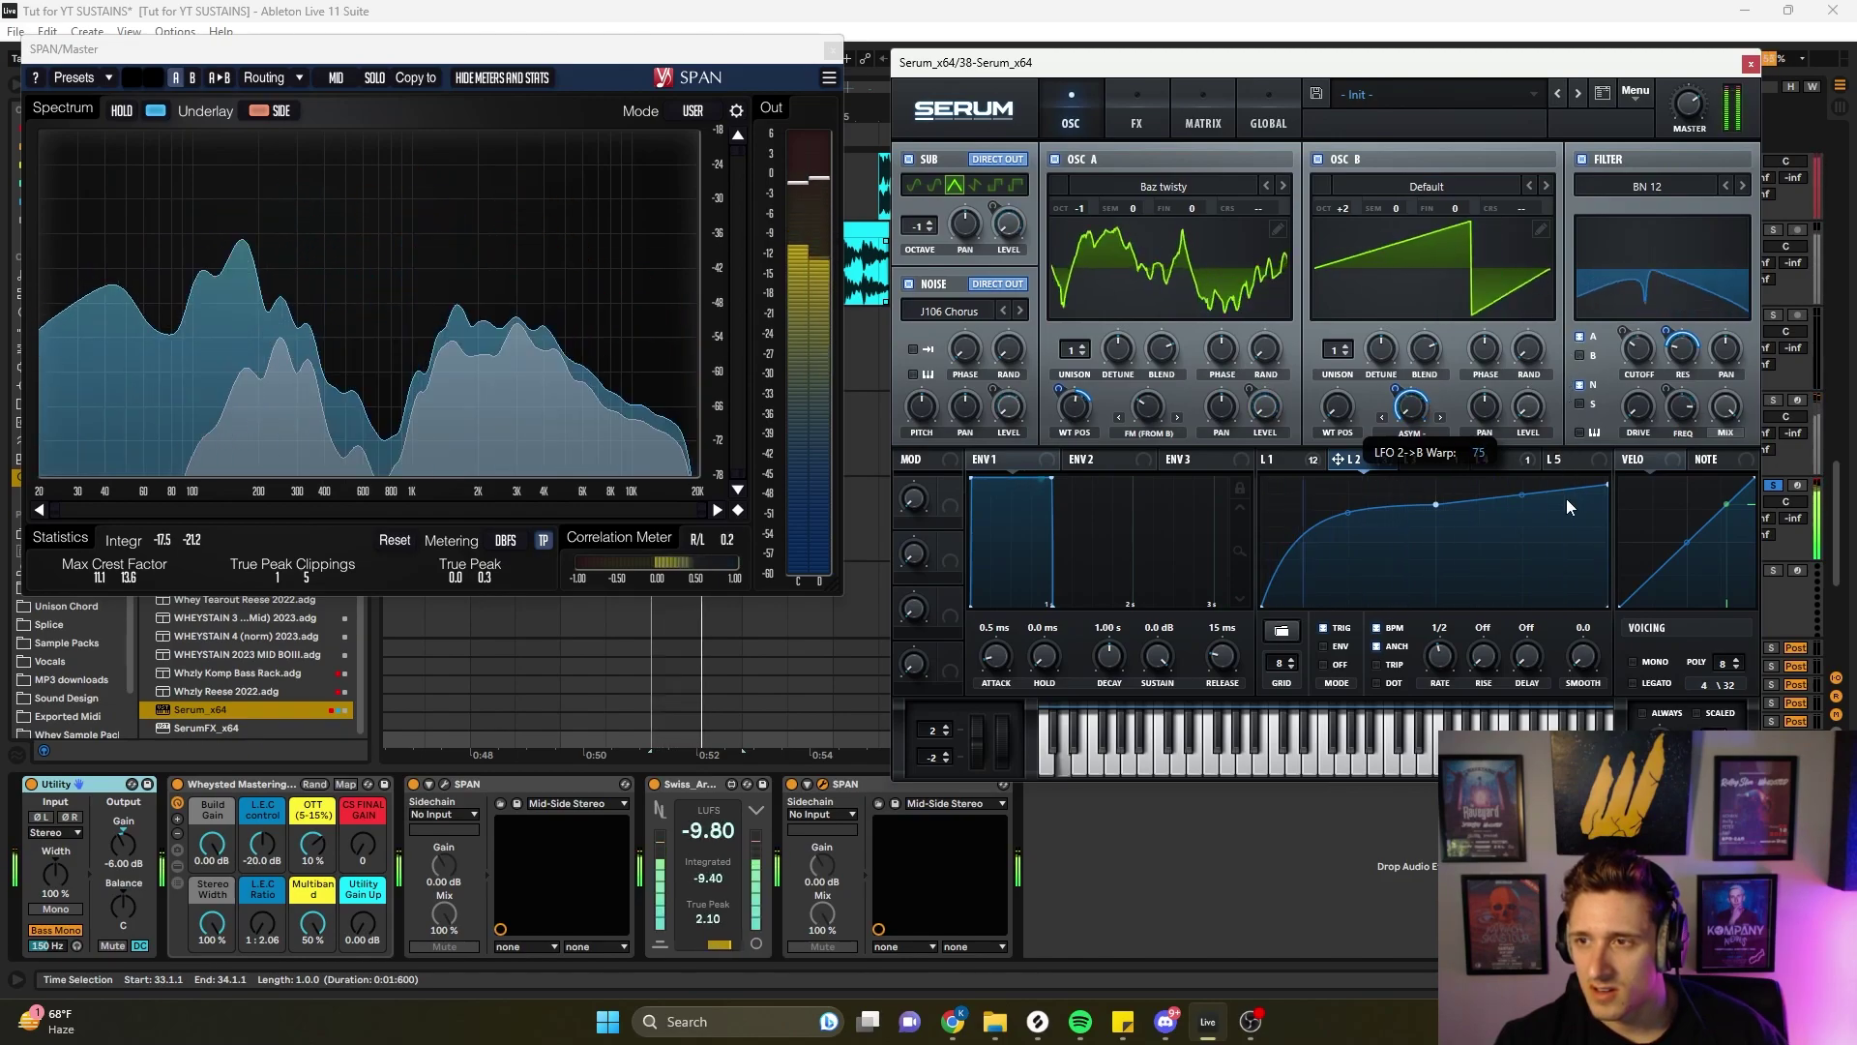
left_click_drag(1396, 389, 1402, 404)
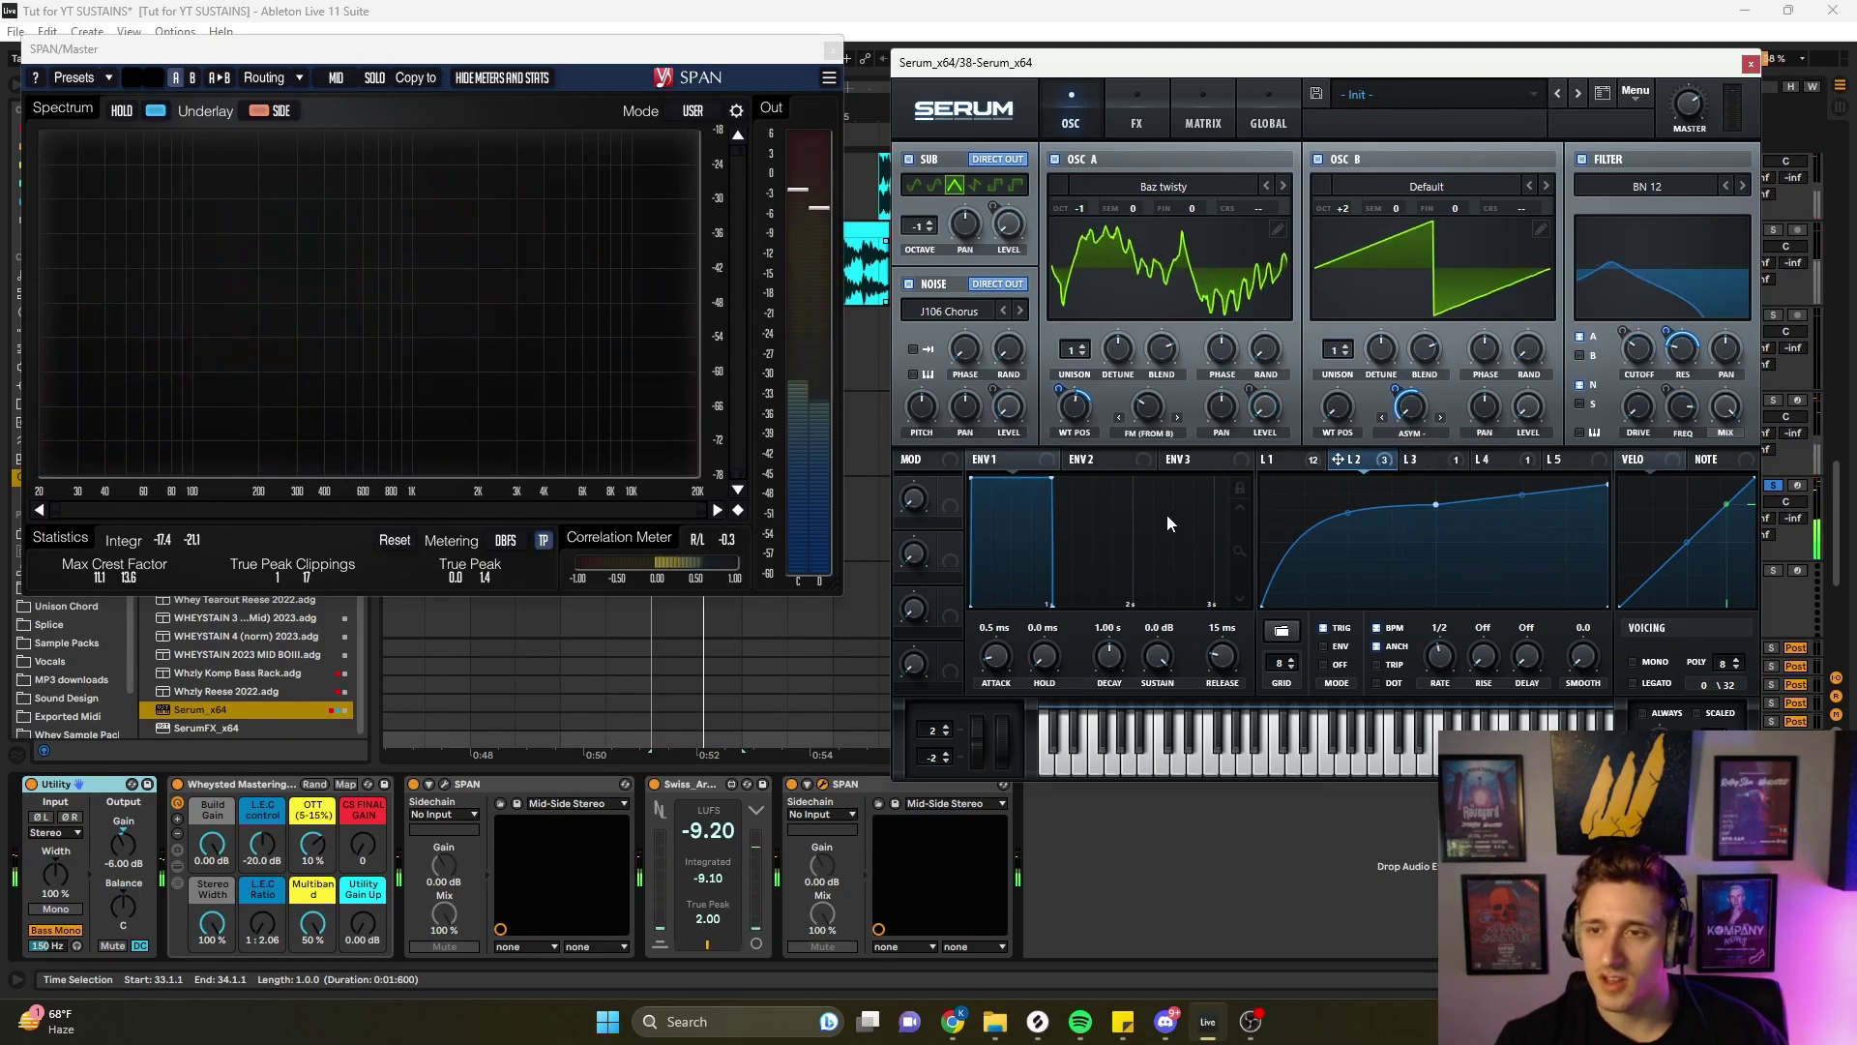
- Set oscillator A's FM (from B) warp to about 29%, and assign Macro 1, renamed FM B, to it
mouse_move(1158, 409)
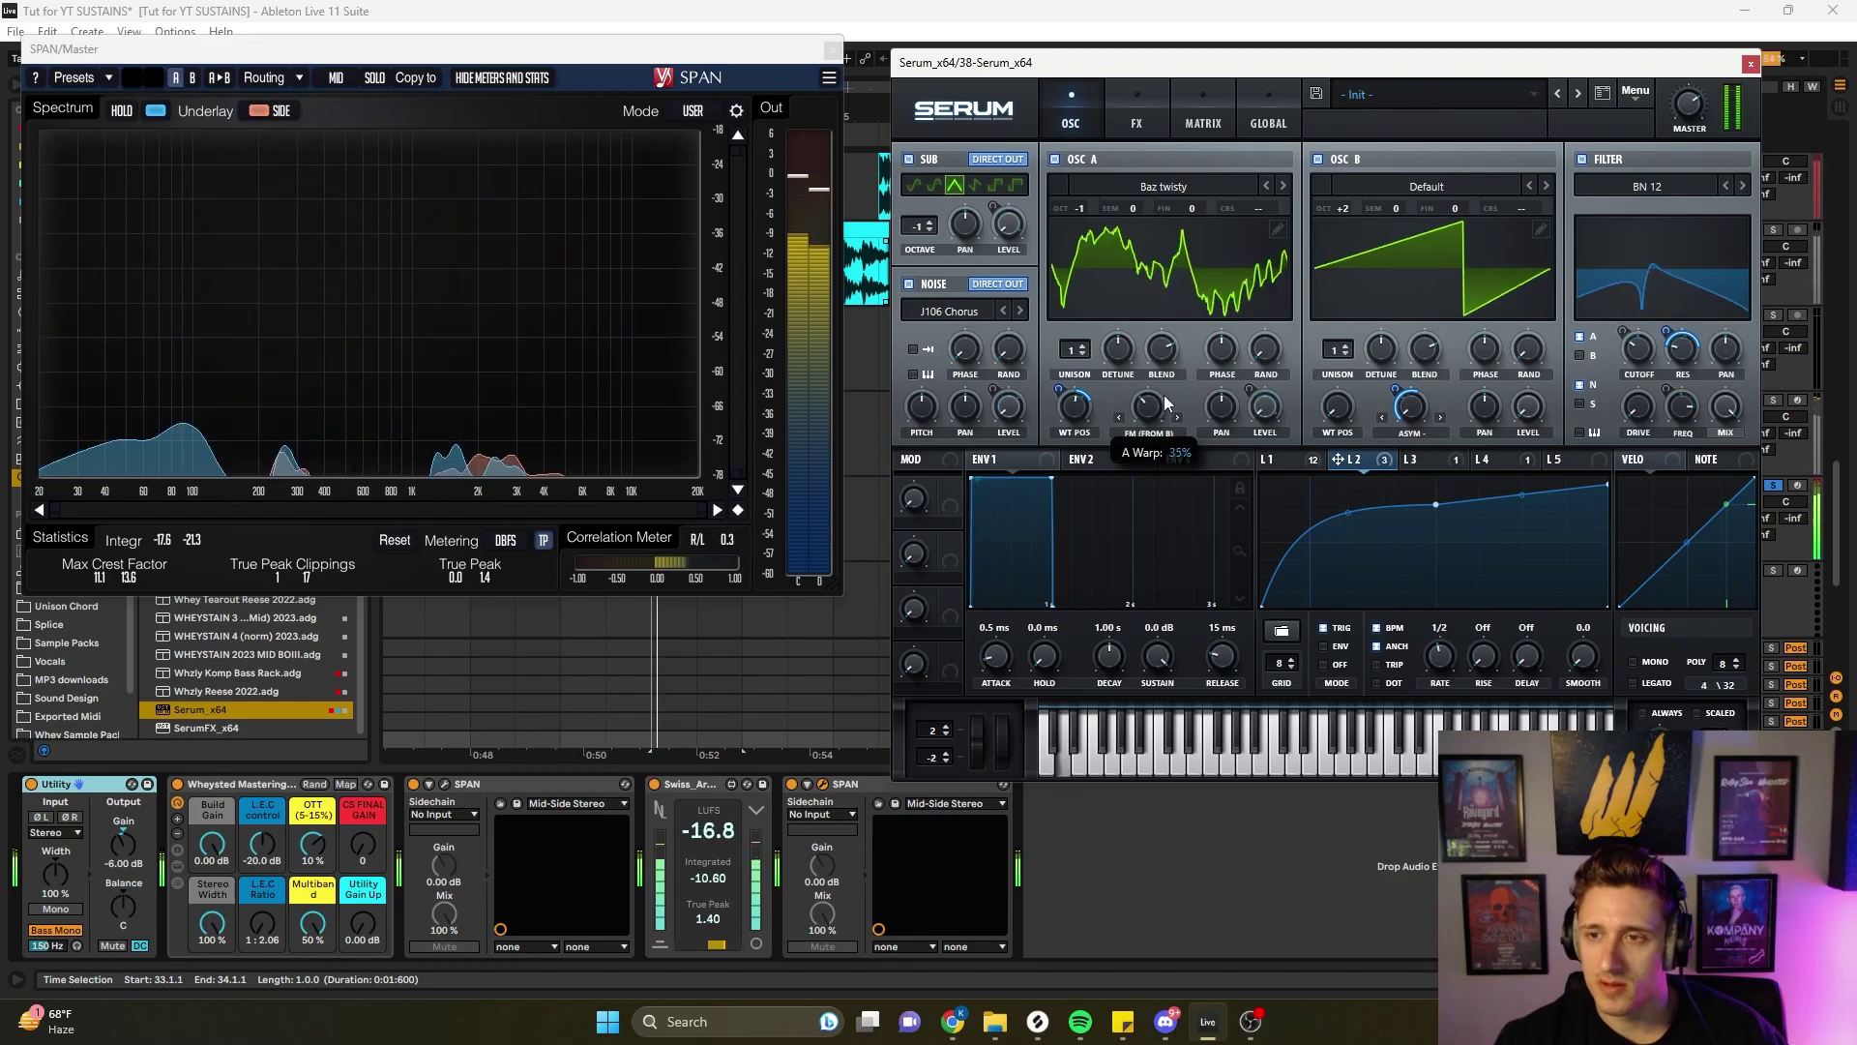
left_click_drag(1158, 409, 1168, 400)
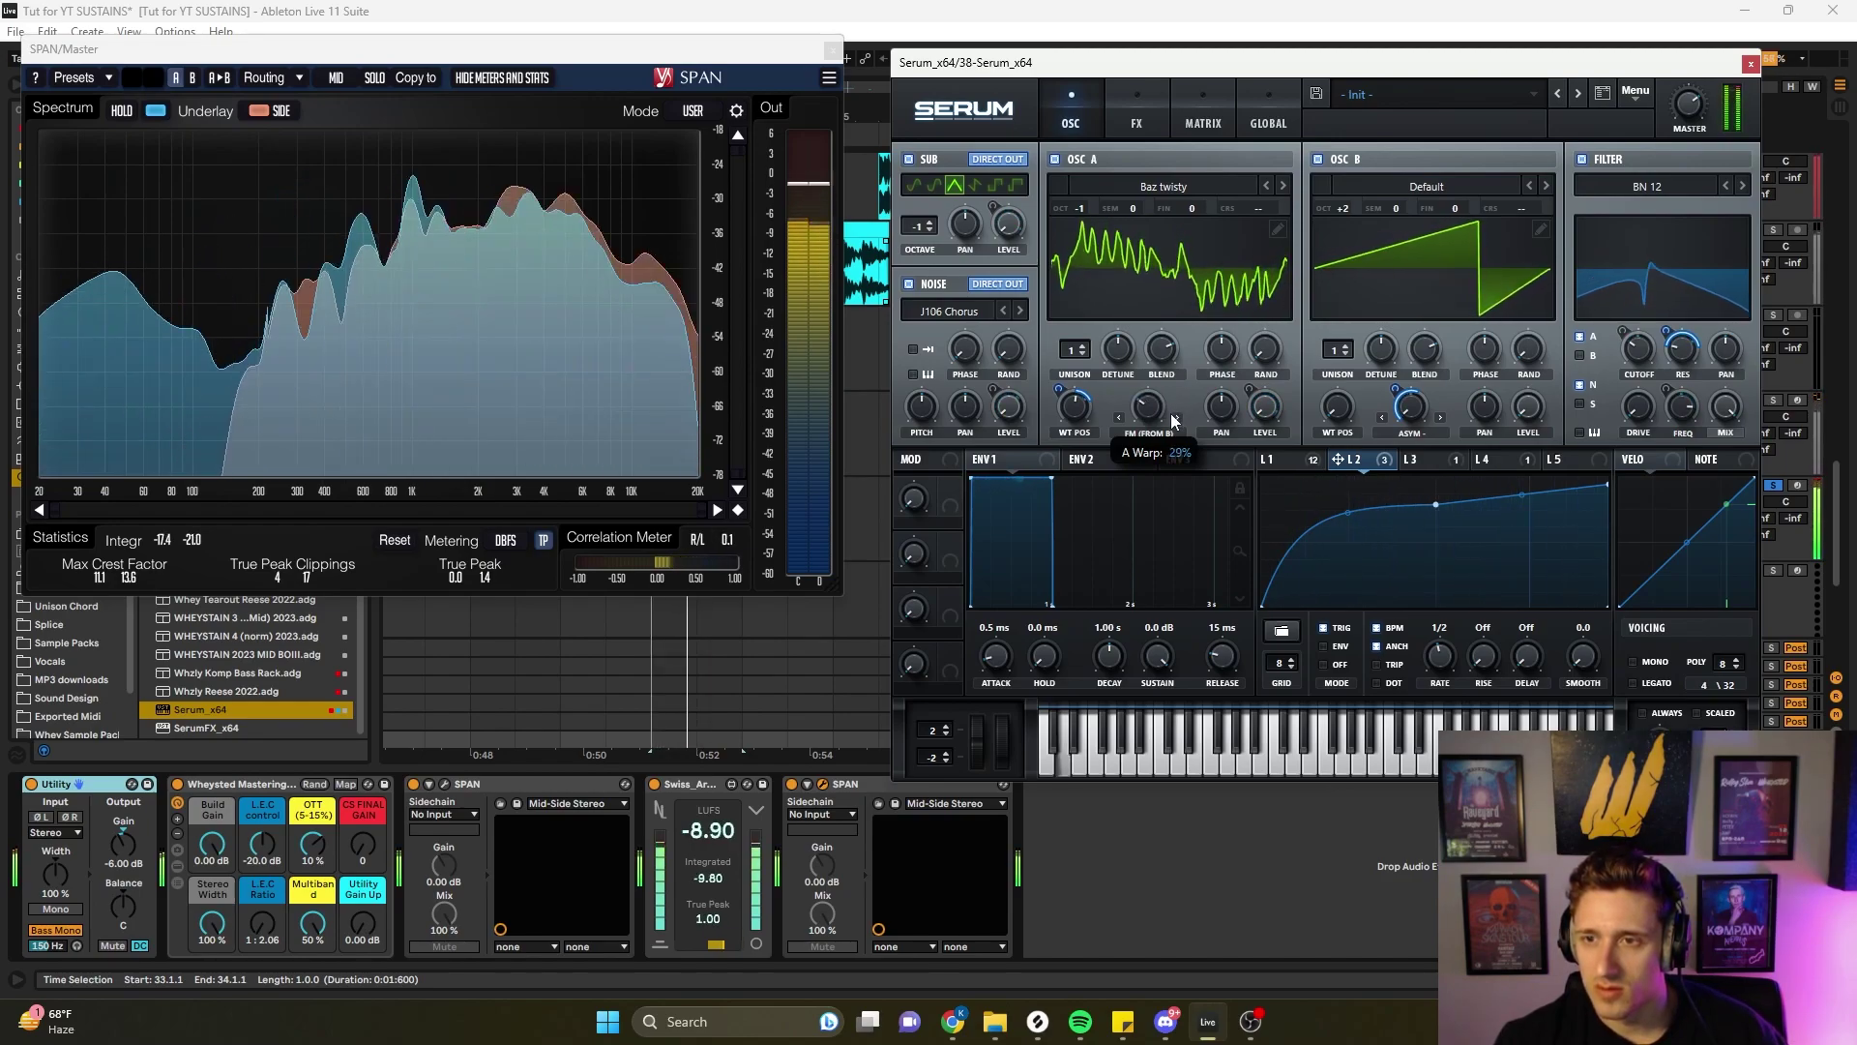
left_click_drag(950, 503, 1128, 429)
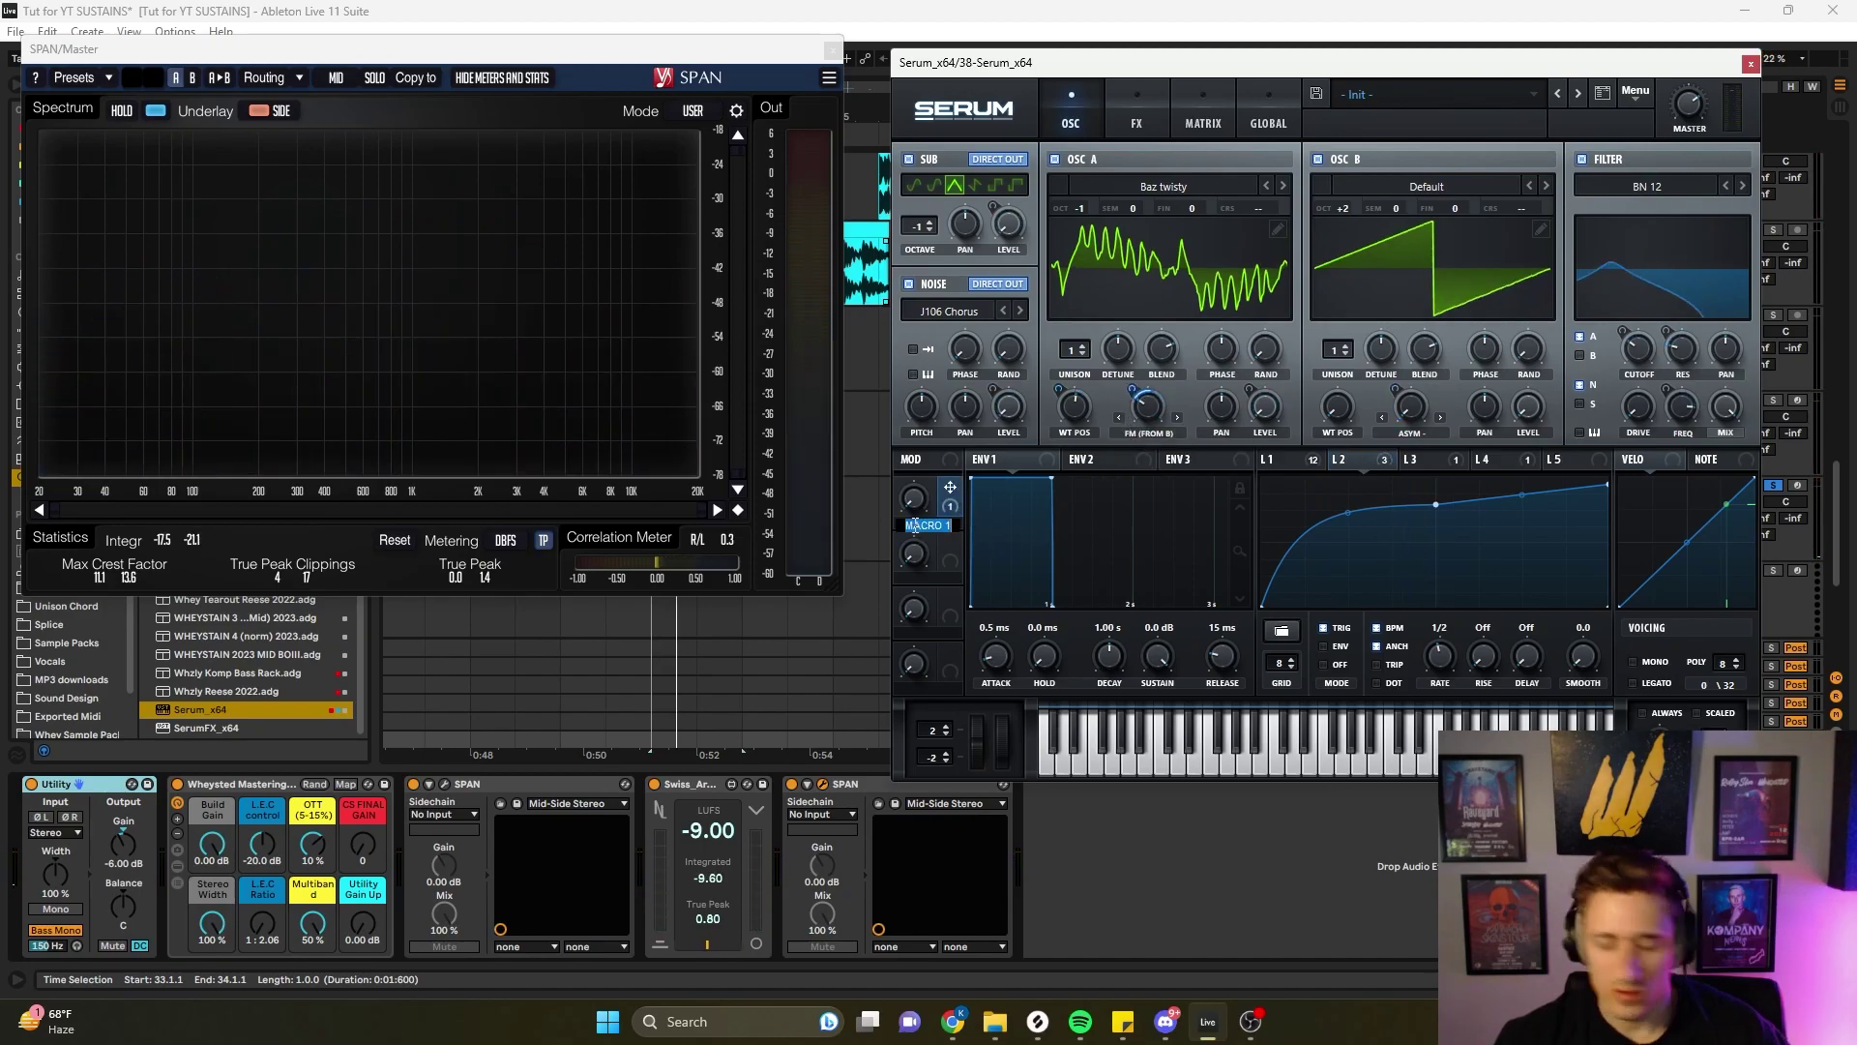
key("Return")
key("space")
- Sweep the FM B macro during playback and fine-tune its modulation amount on oscillator A's warp
left_click_drag(915, 498, 1008, 402)
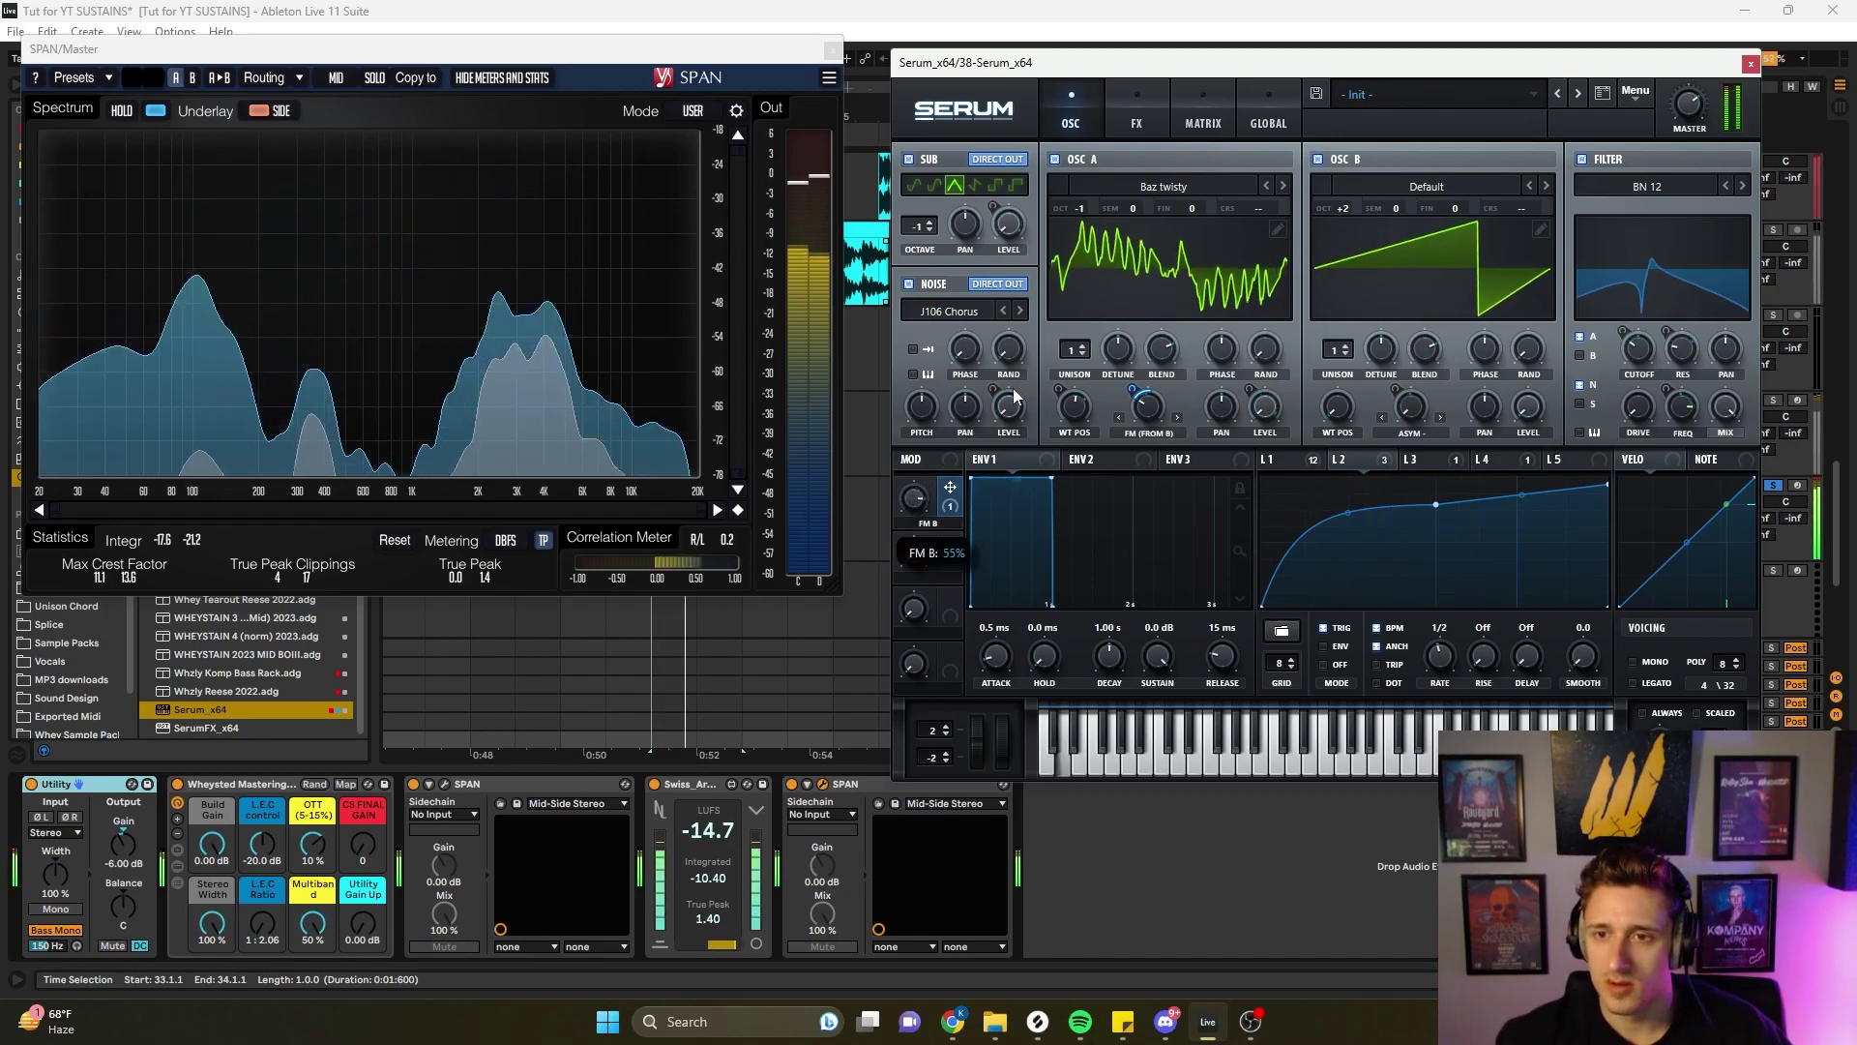
left_click_drag(1142, 390, 1166, 424)
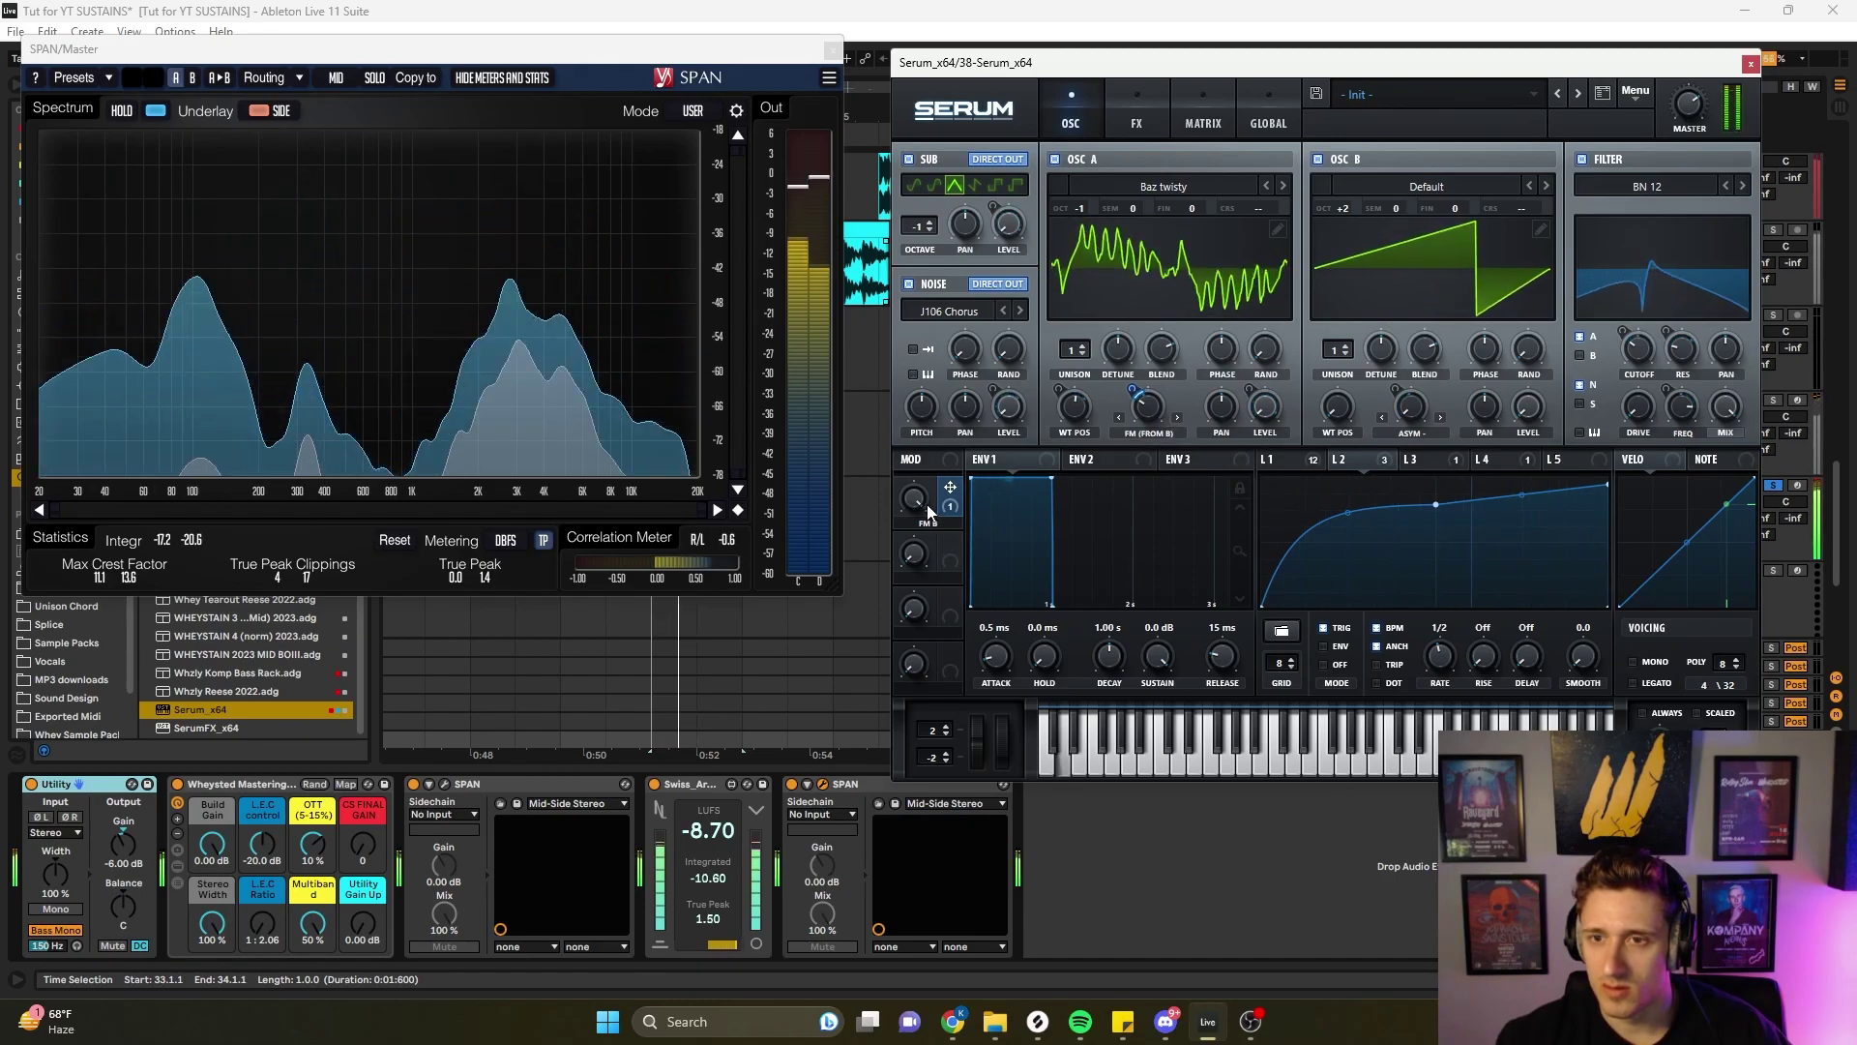
left_click_drag(916, 503, 803, 819)
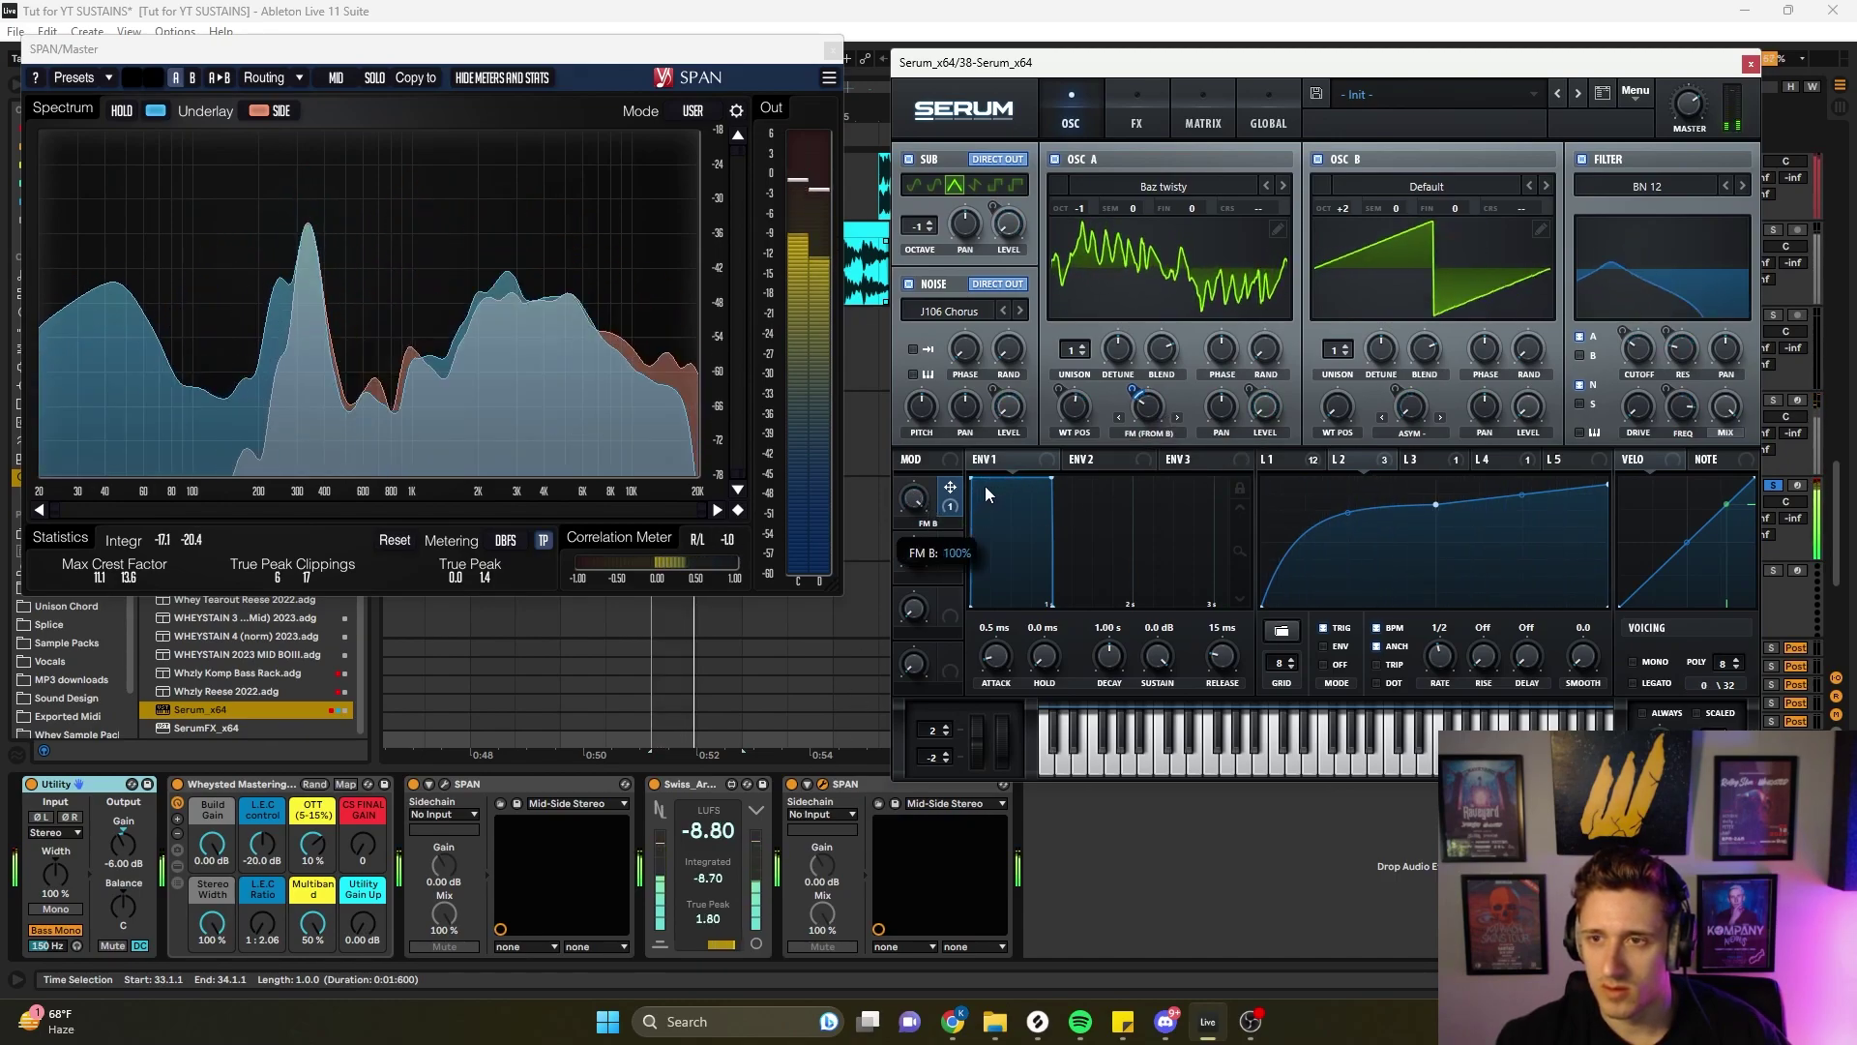
left_click_drag(1135, 395, 1142, 387)
key("space")
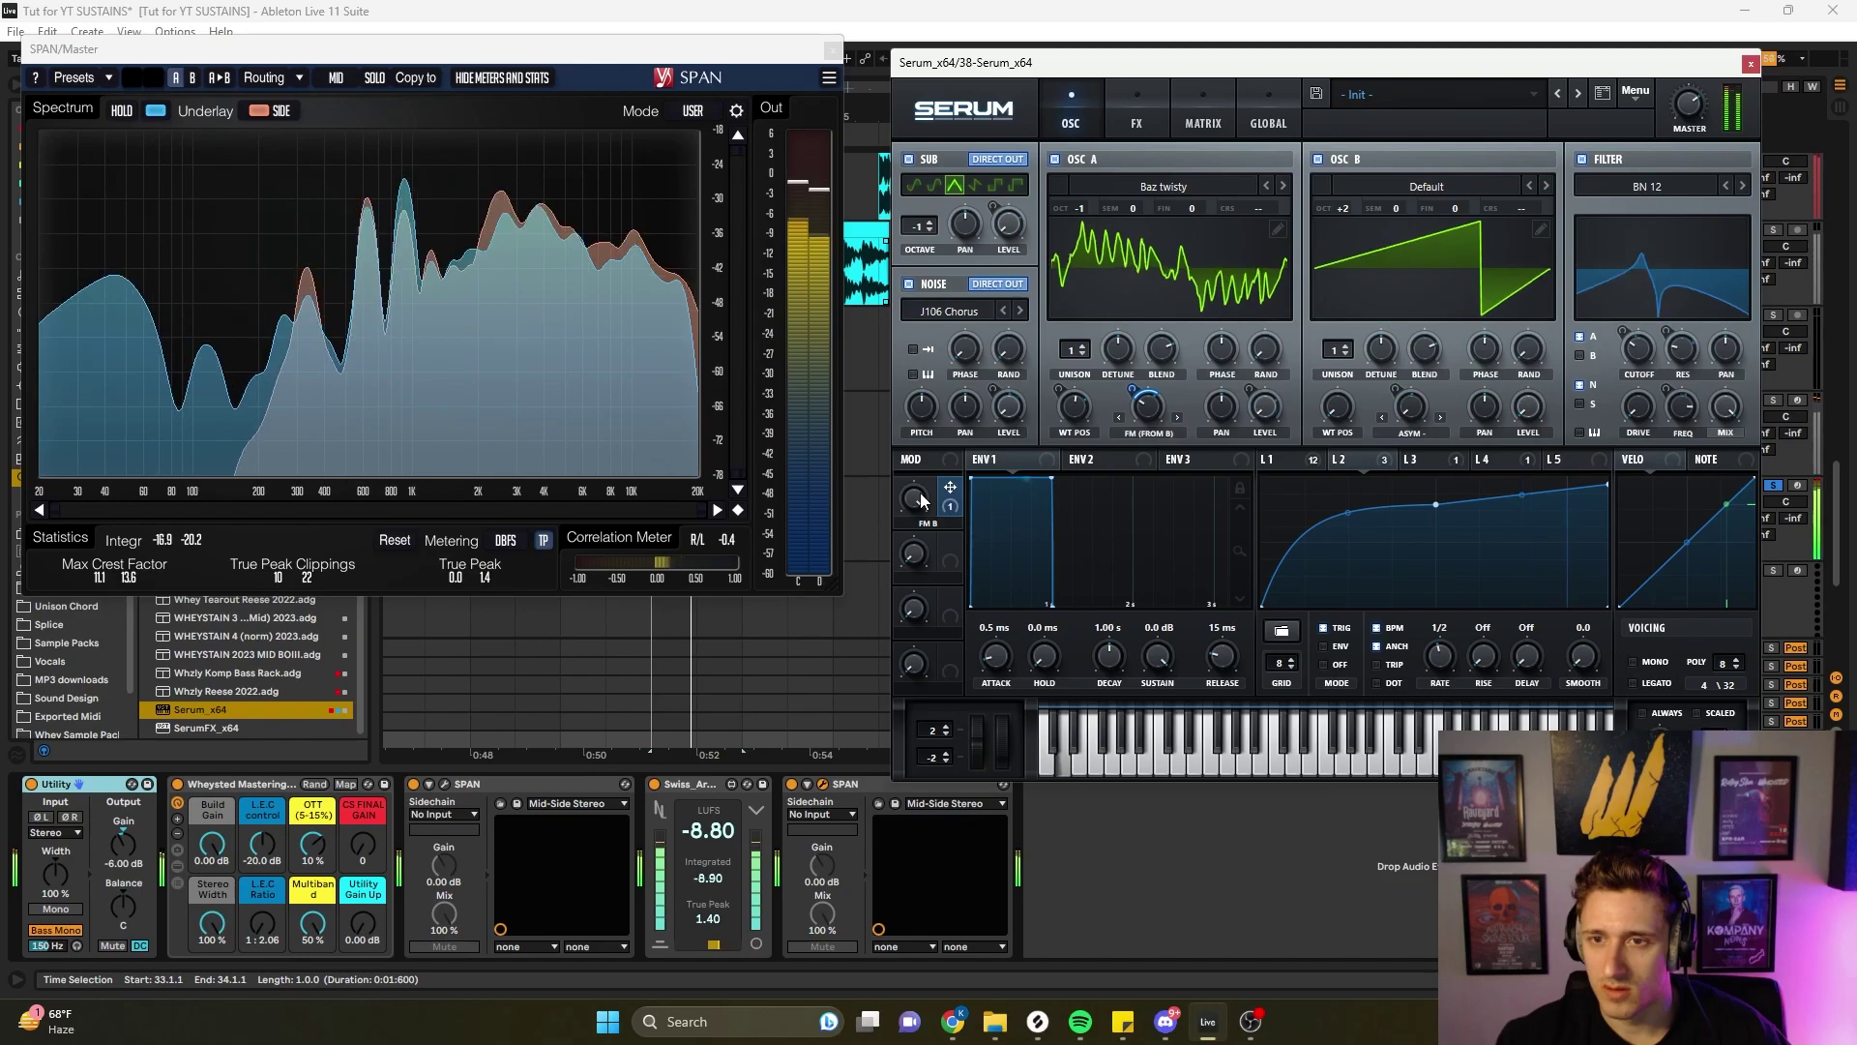
key("space")
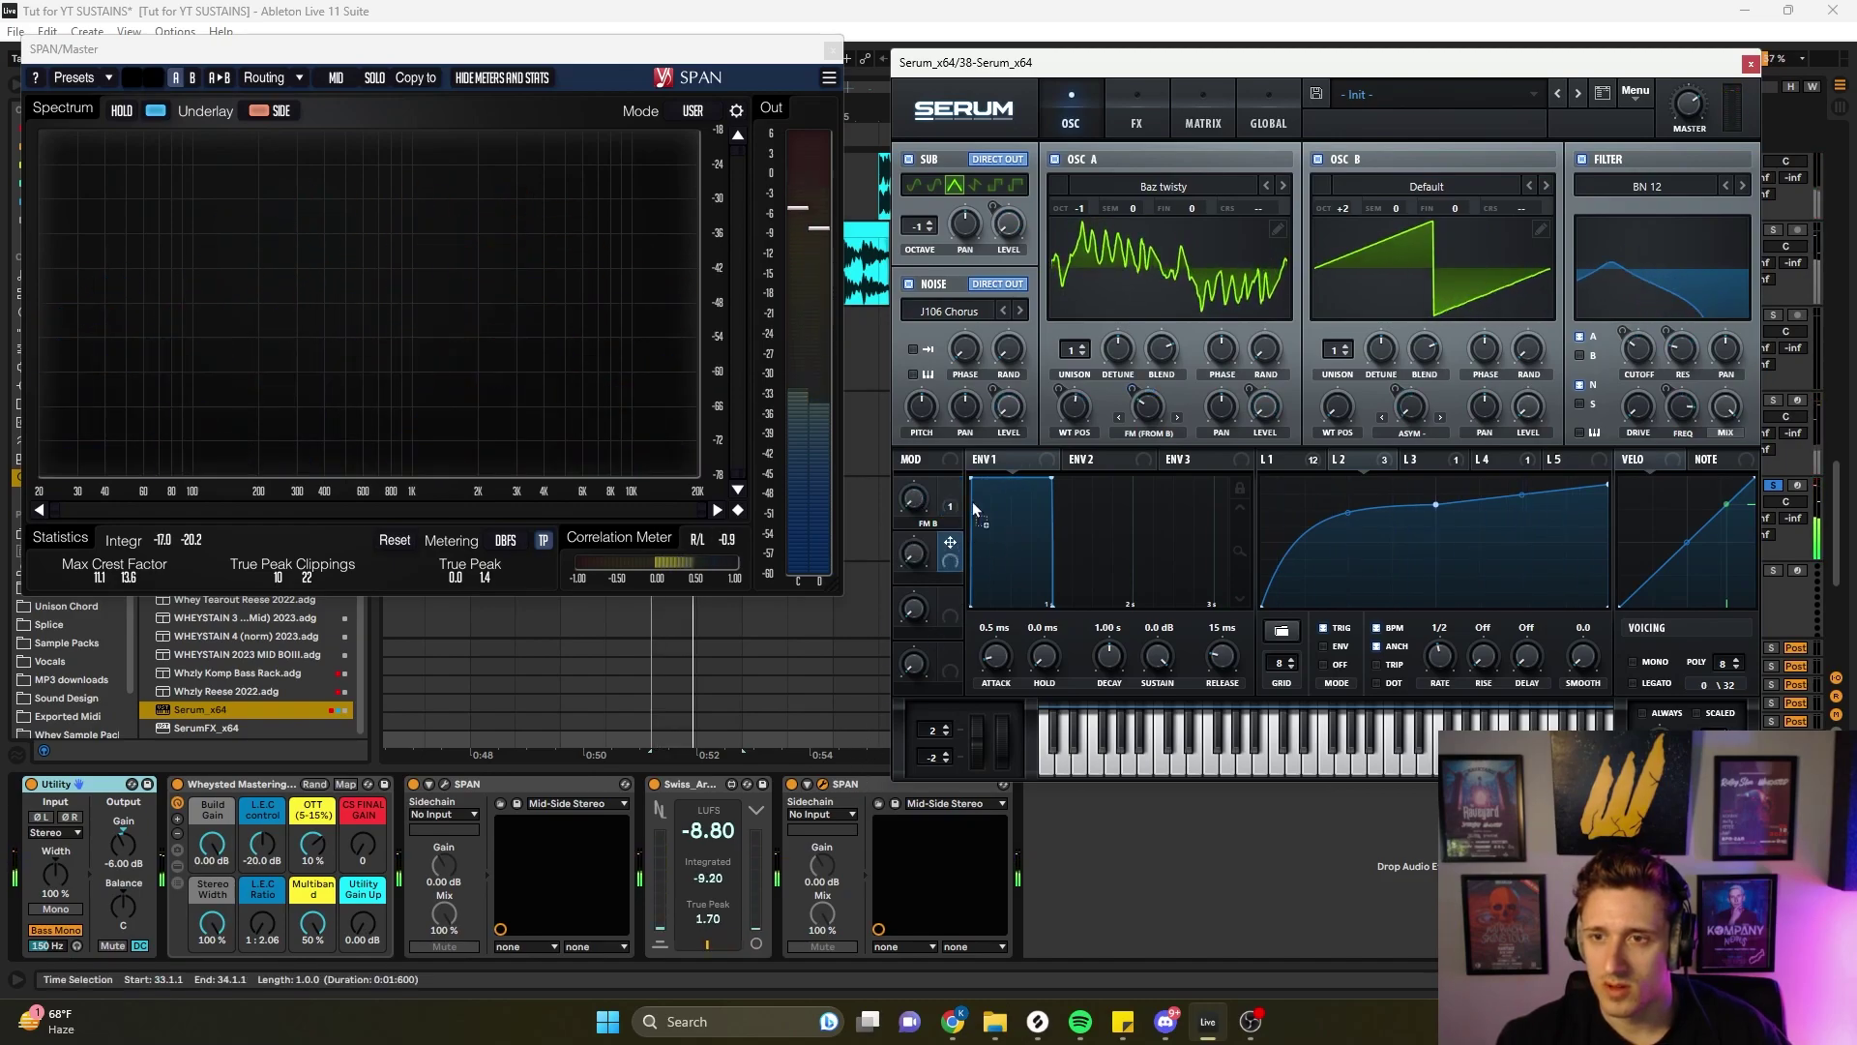
- Assign Macro 2 to oscillator A's wavetable position and sweep the macro during playback
key("space")
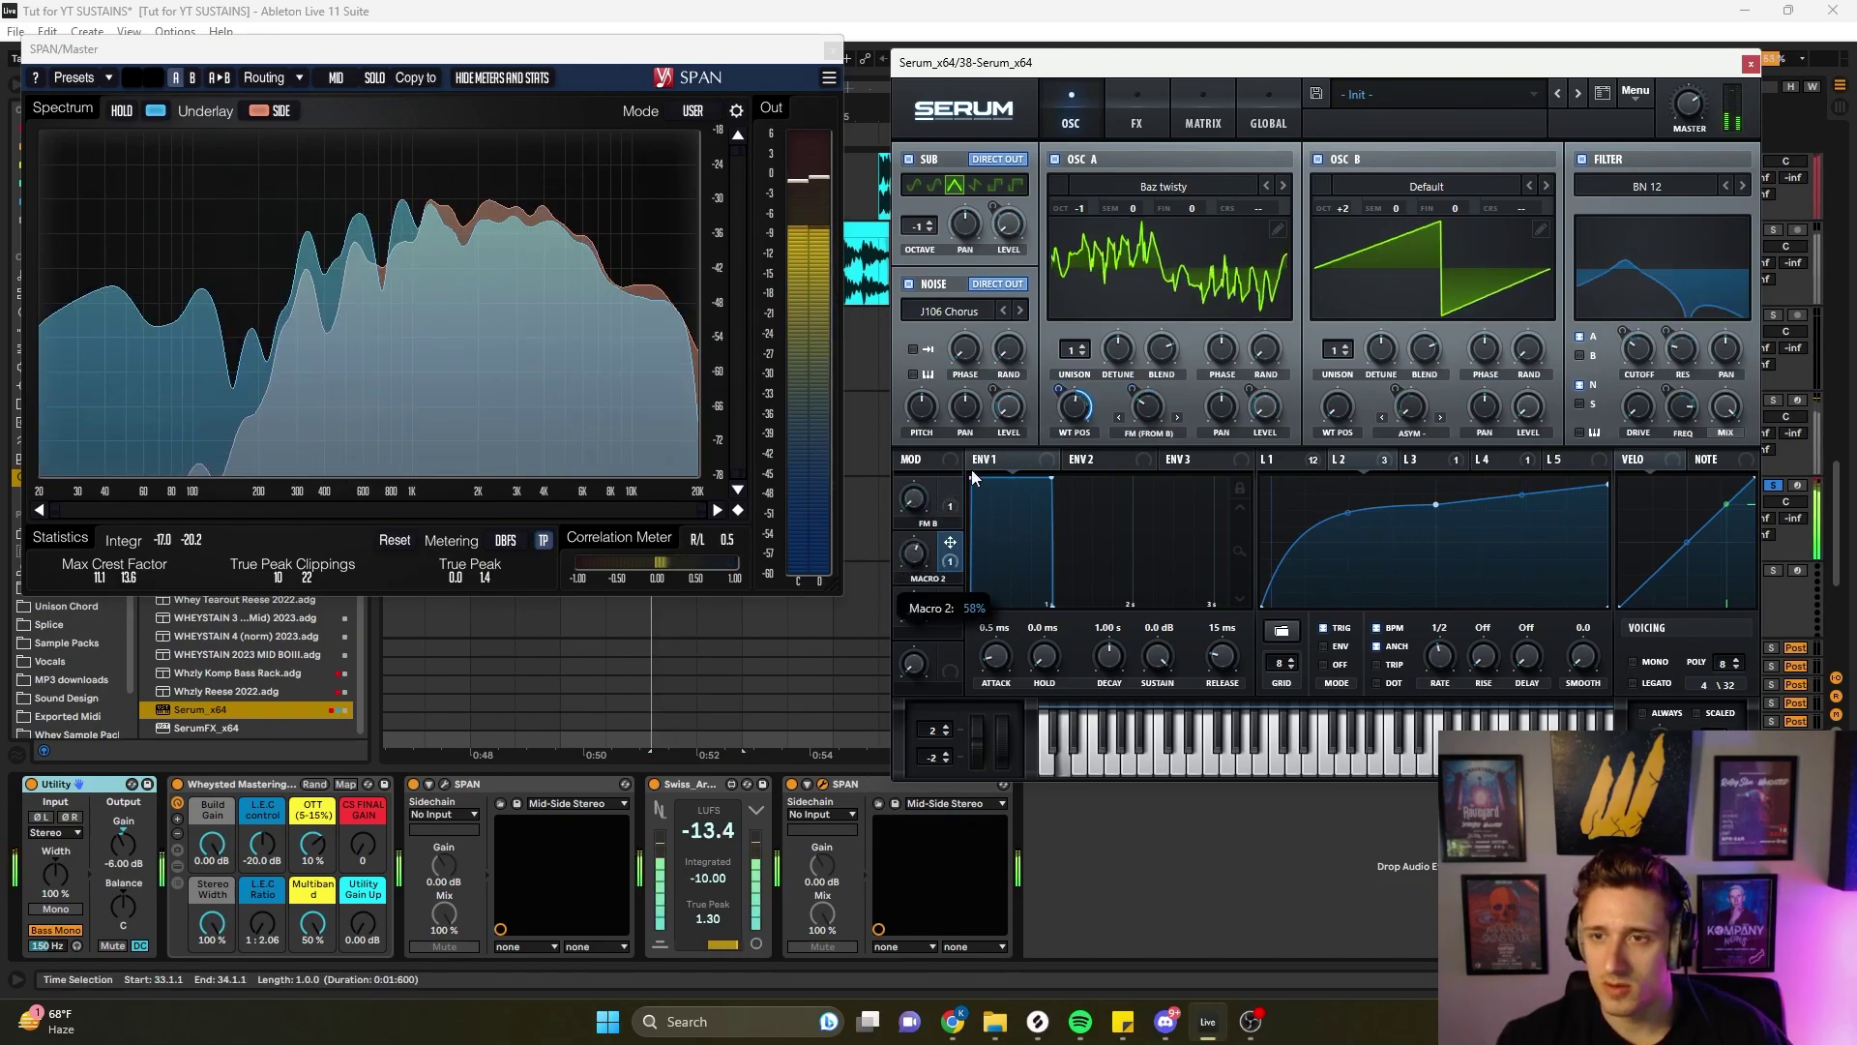
left_click_drag(1058, 389, 1044, 491)
left_click_drag(914, 554, 867, 770)
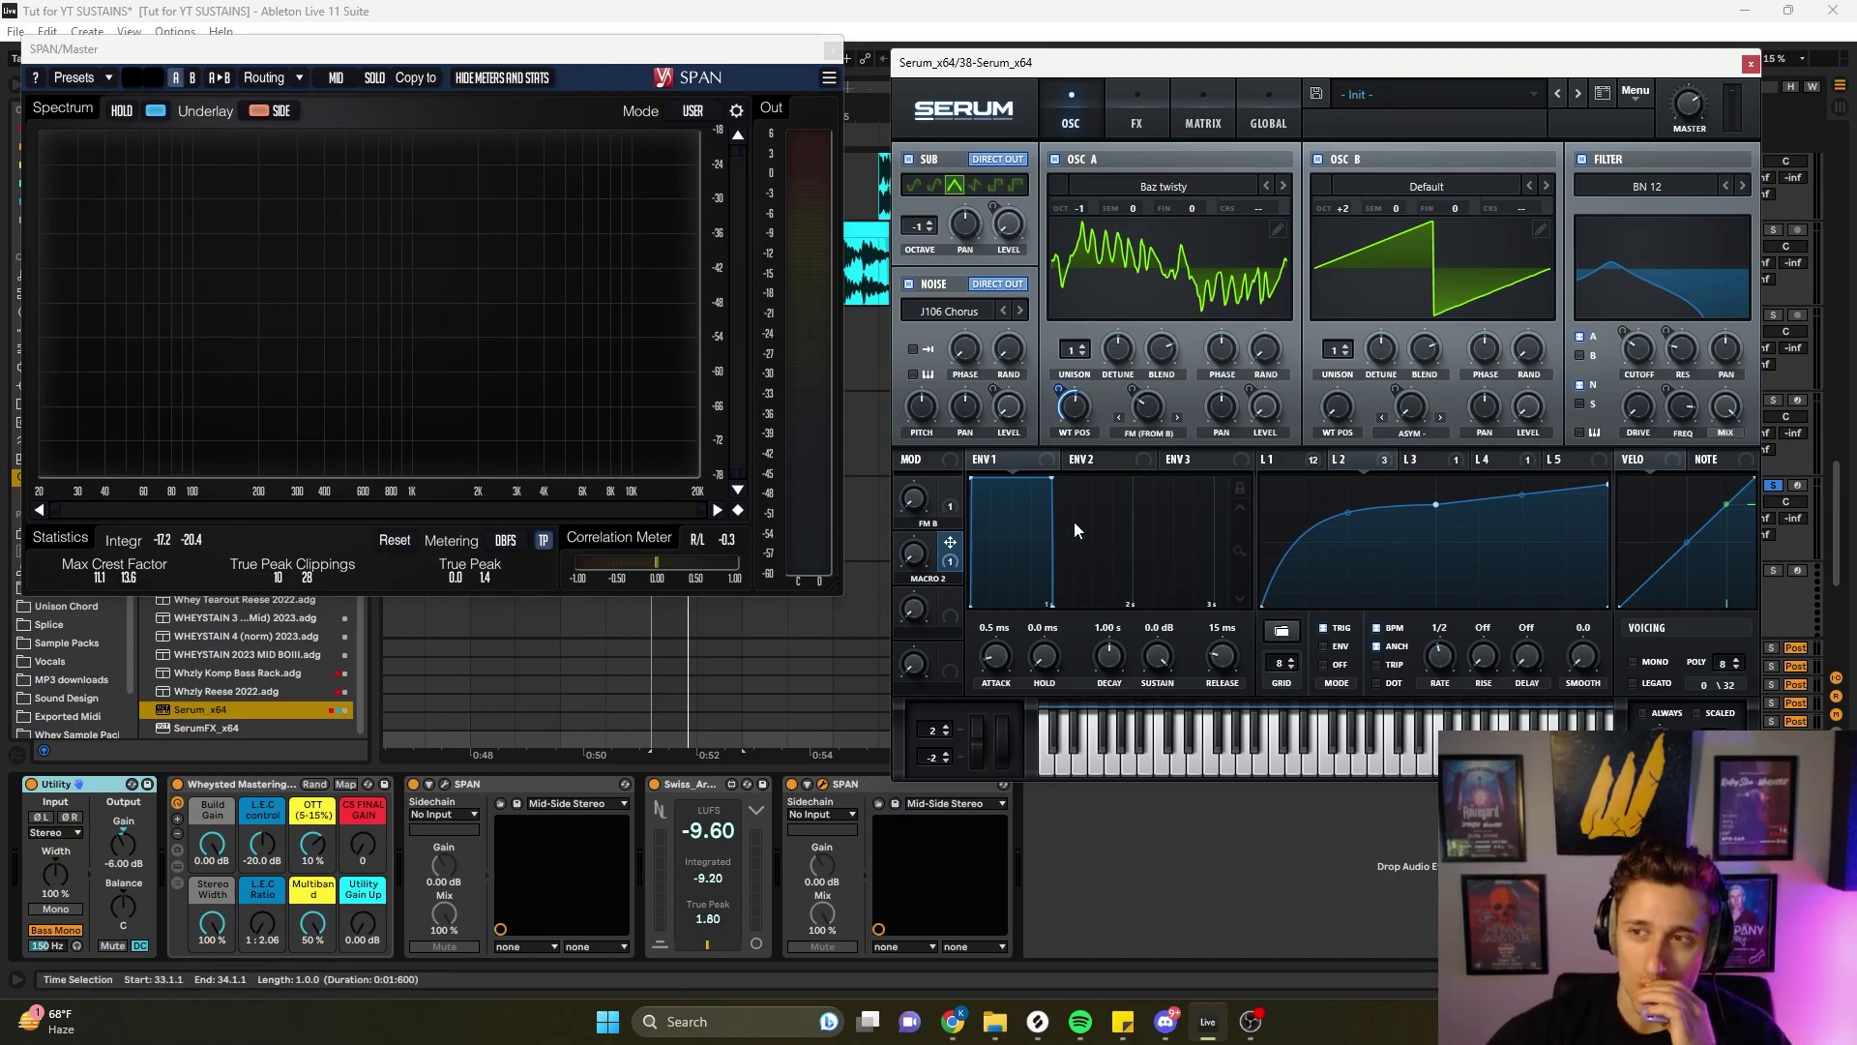
key("space")
left_click_drag(915, 557, 1053, 429)
key("space")
key("space")
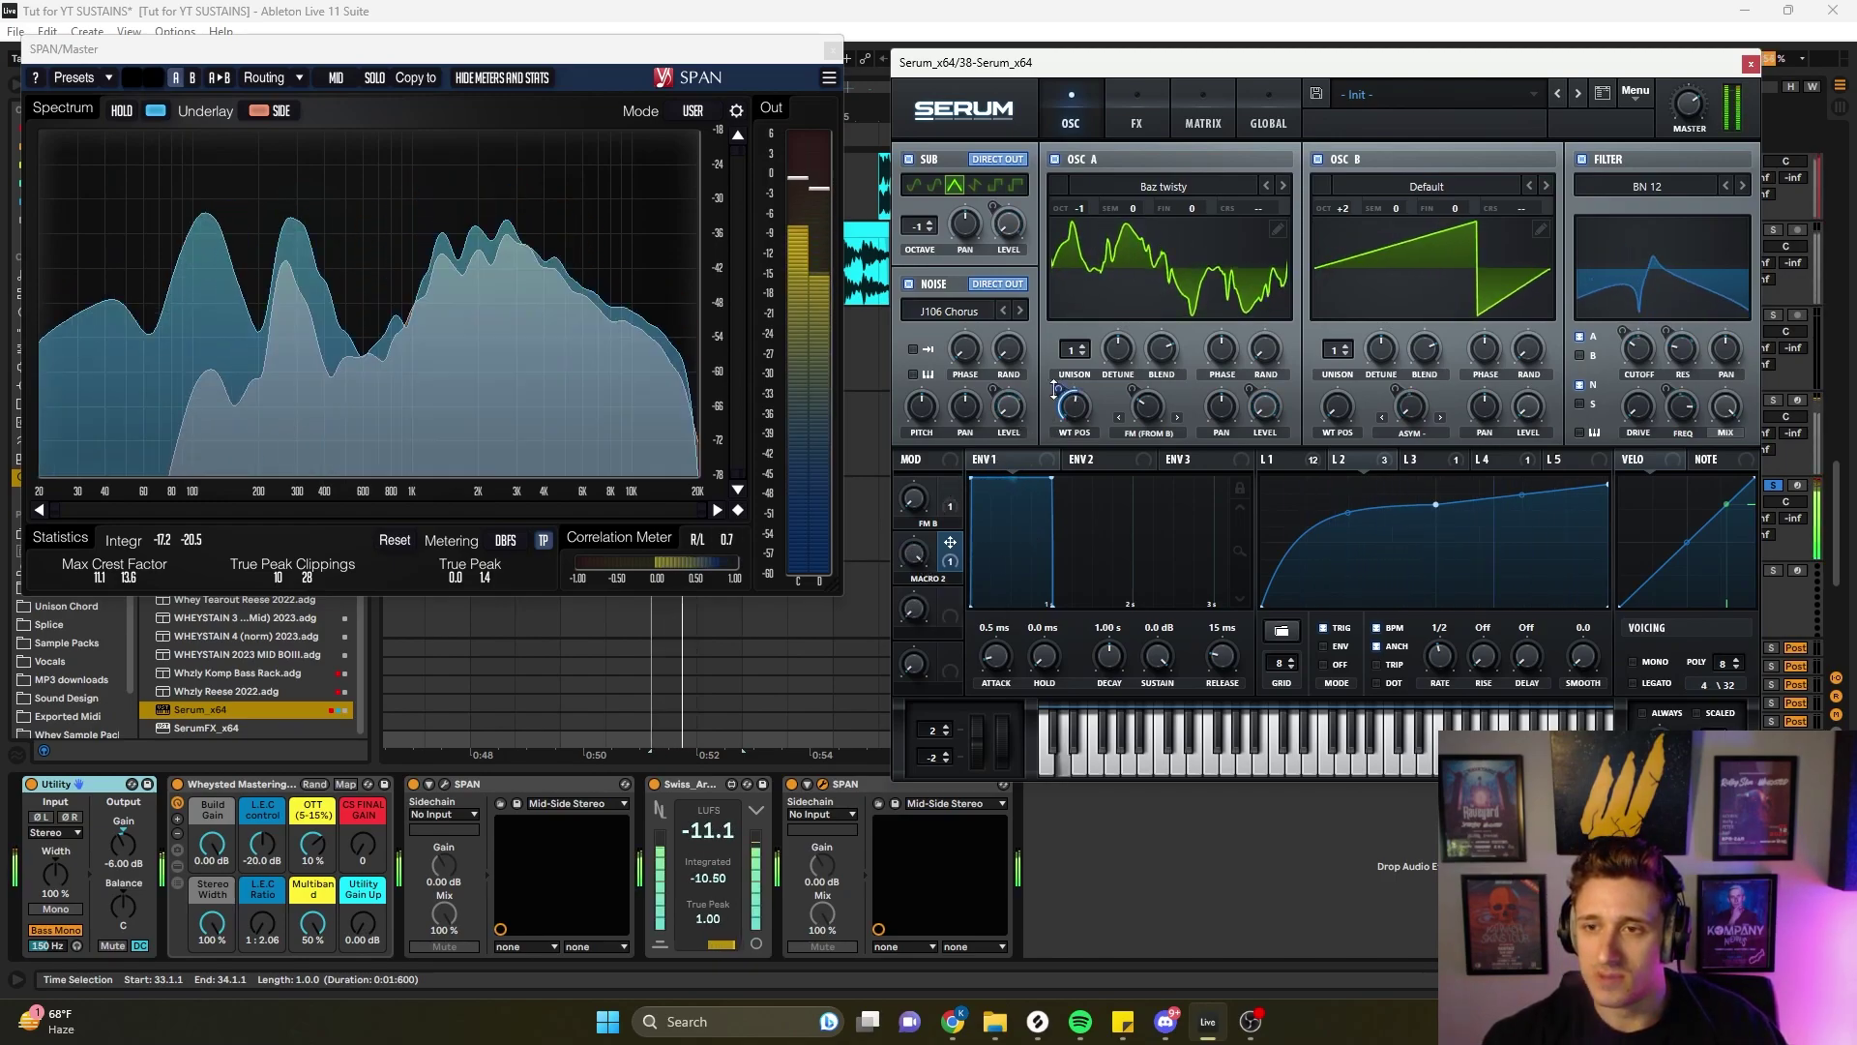
key("space")
left_click_drag(915, 550, 989, 674)
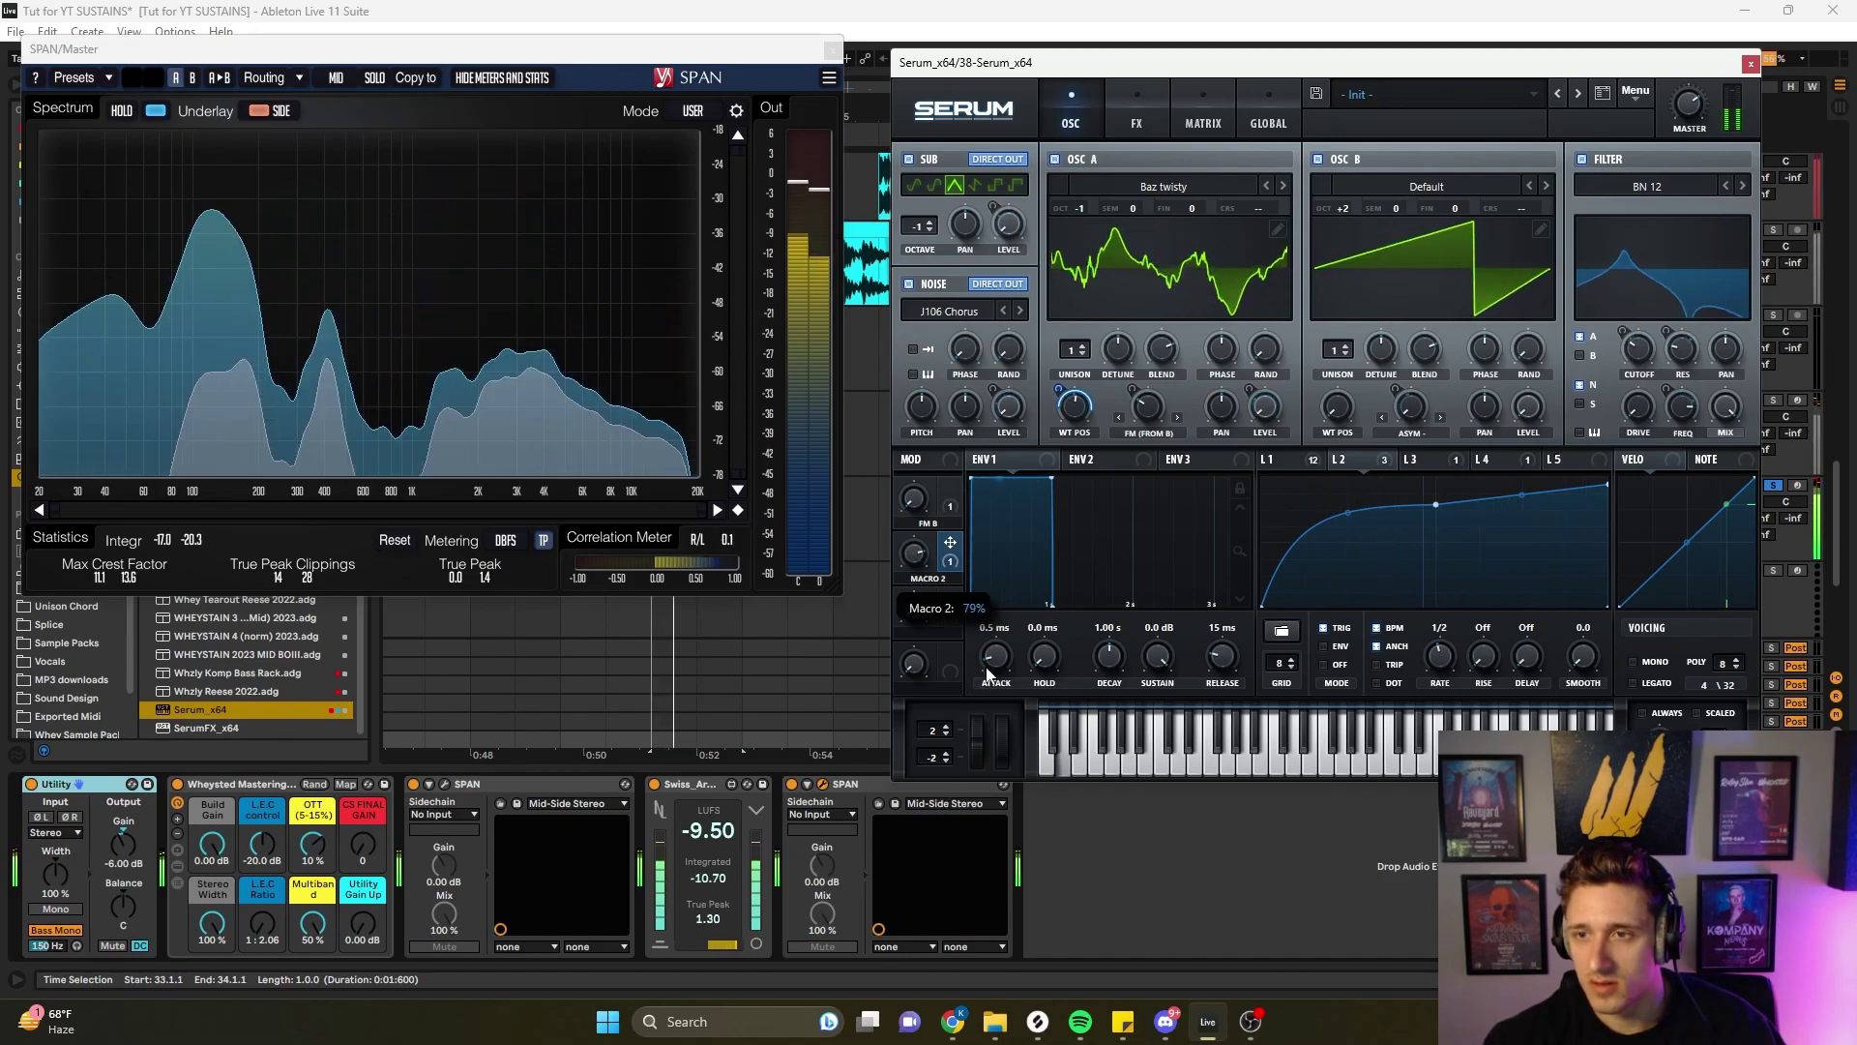
- Fine-tune Macro 2's modulation amount on oscillator A's wavetable position to about -60 while sweeping the macro during playback
left_click_drag(958, 753, 1021, 624)
mouse_move(1059, 388)
left_mouse_down()
mouse_move(1071, 368)
mouse_move(1056, 421)
left_mouse_up()
left_click_drag(913, 551, 874, 752)
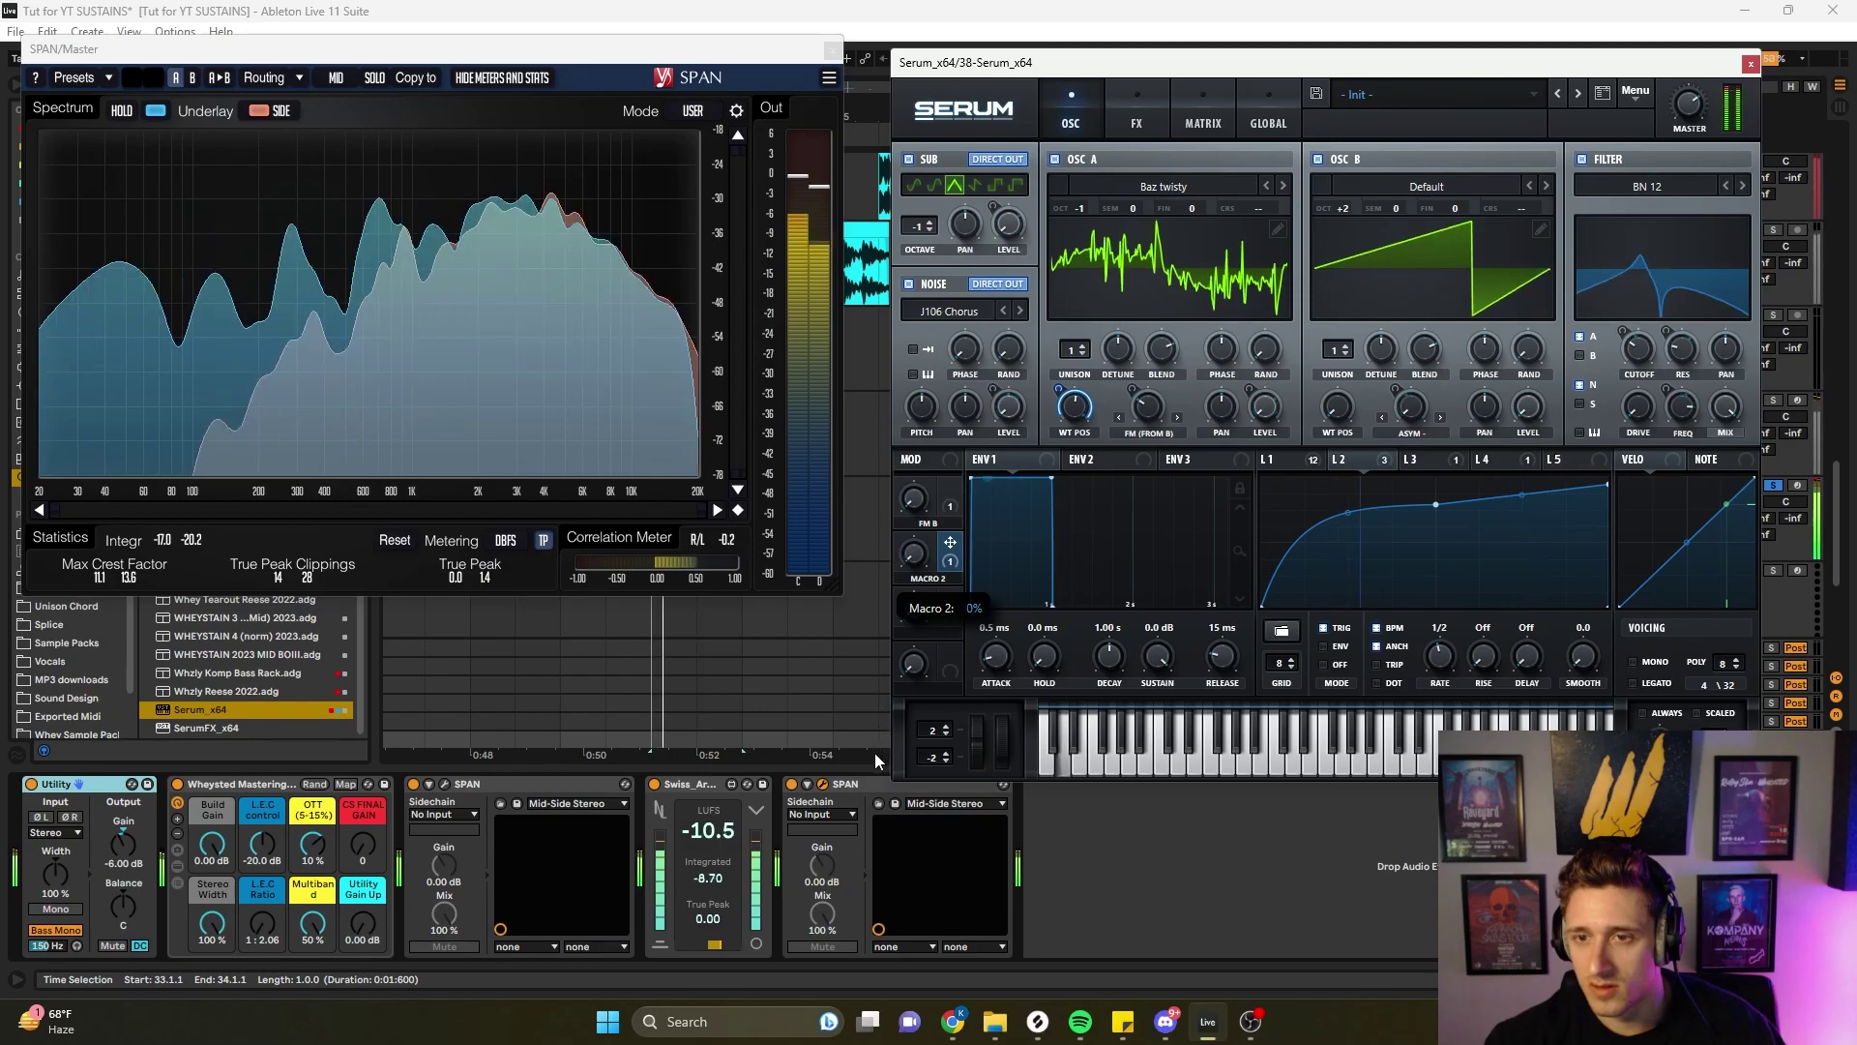
key("space")
left_click_drag(1059, 389, 1074, 364)
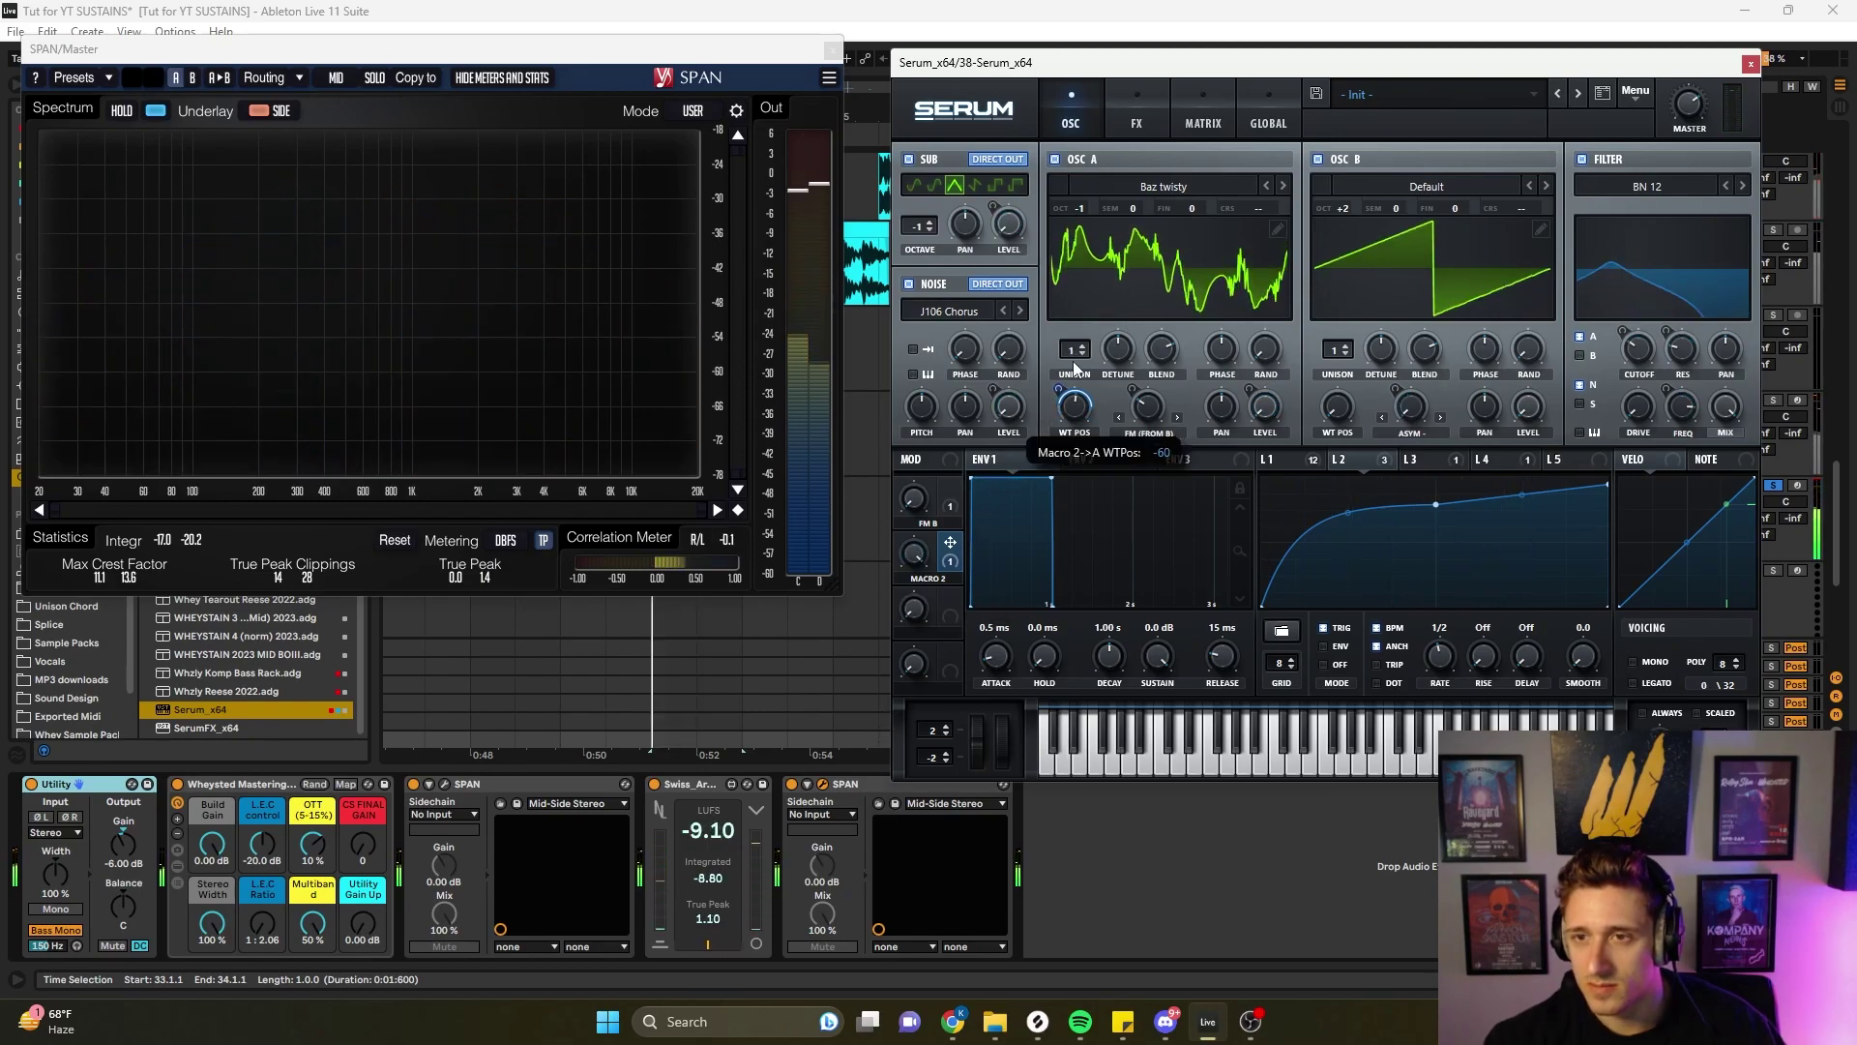
key("space")
left_click_drag(915, 557, 917, 566)
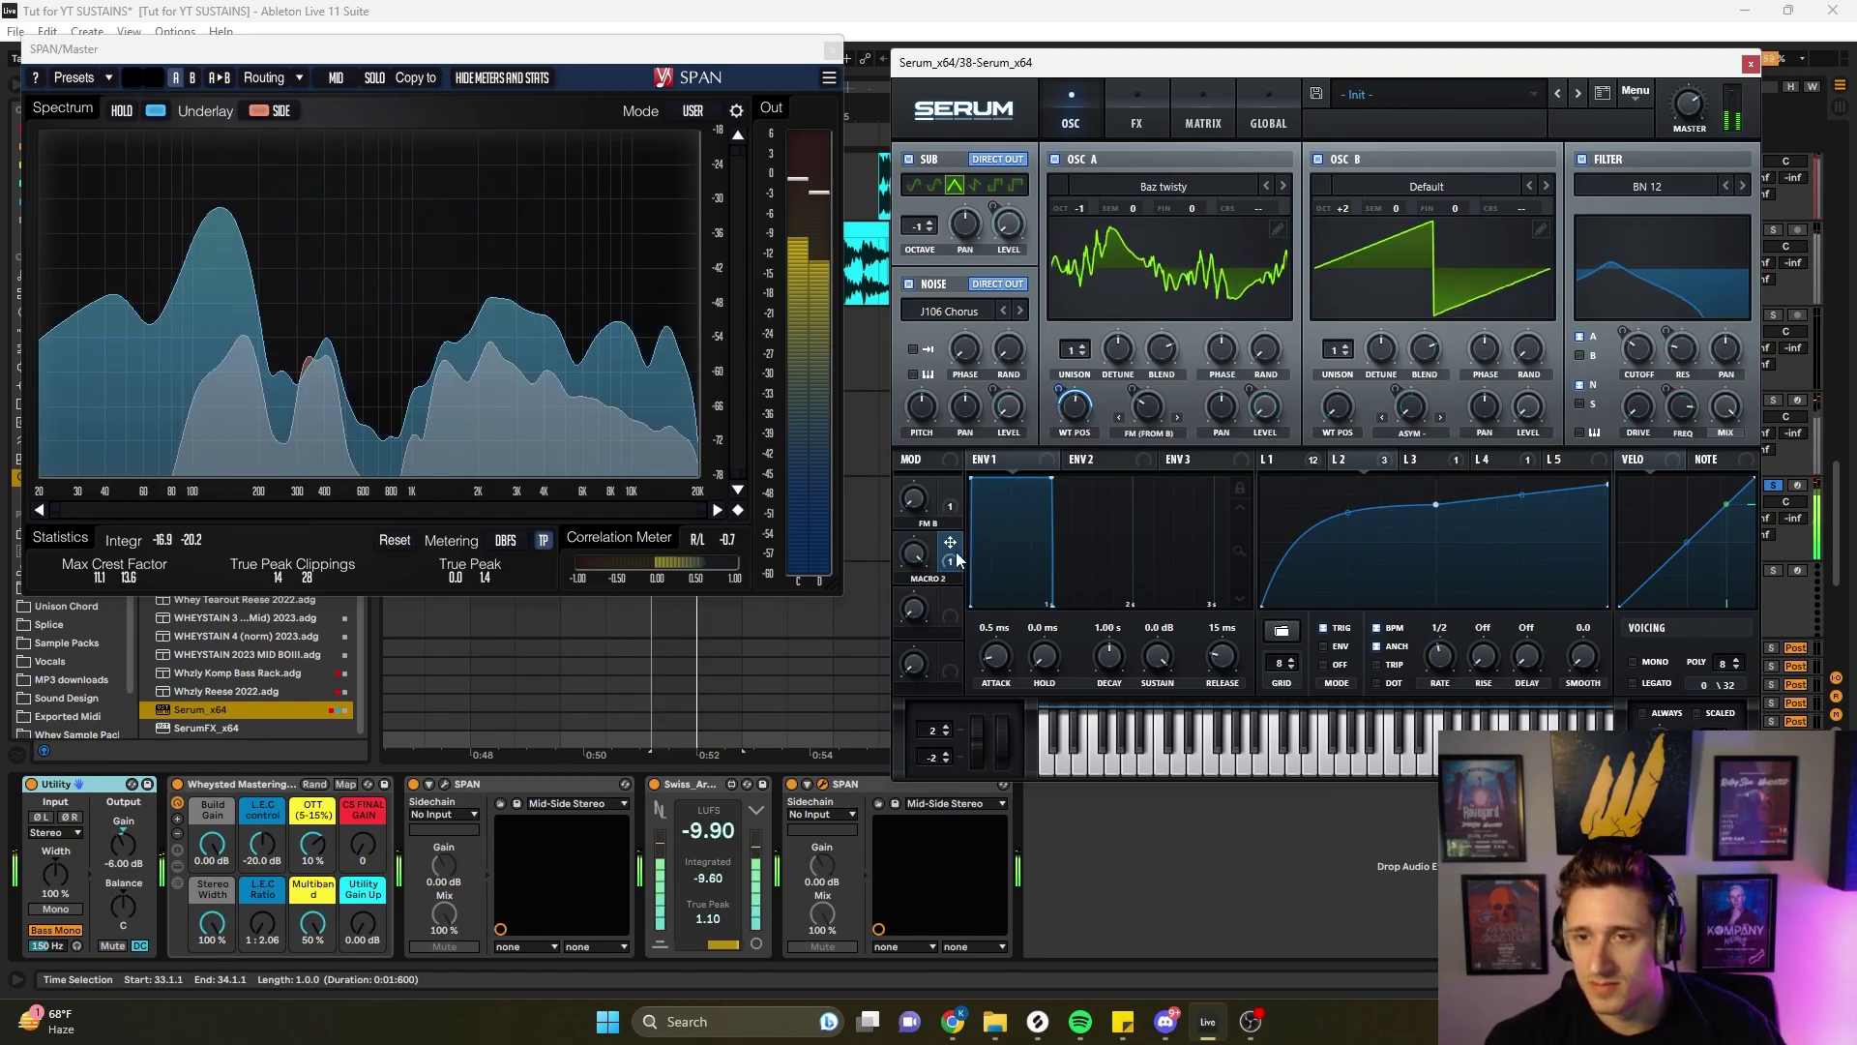
- Rename Macro 2 as WT RANDOMIZE
double_click(942, 580)
type("WT RANDOMIZE")
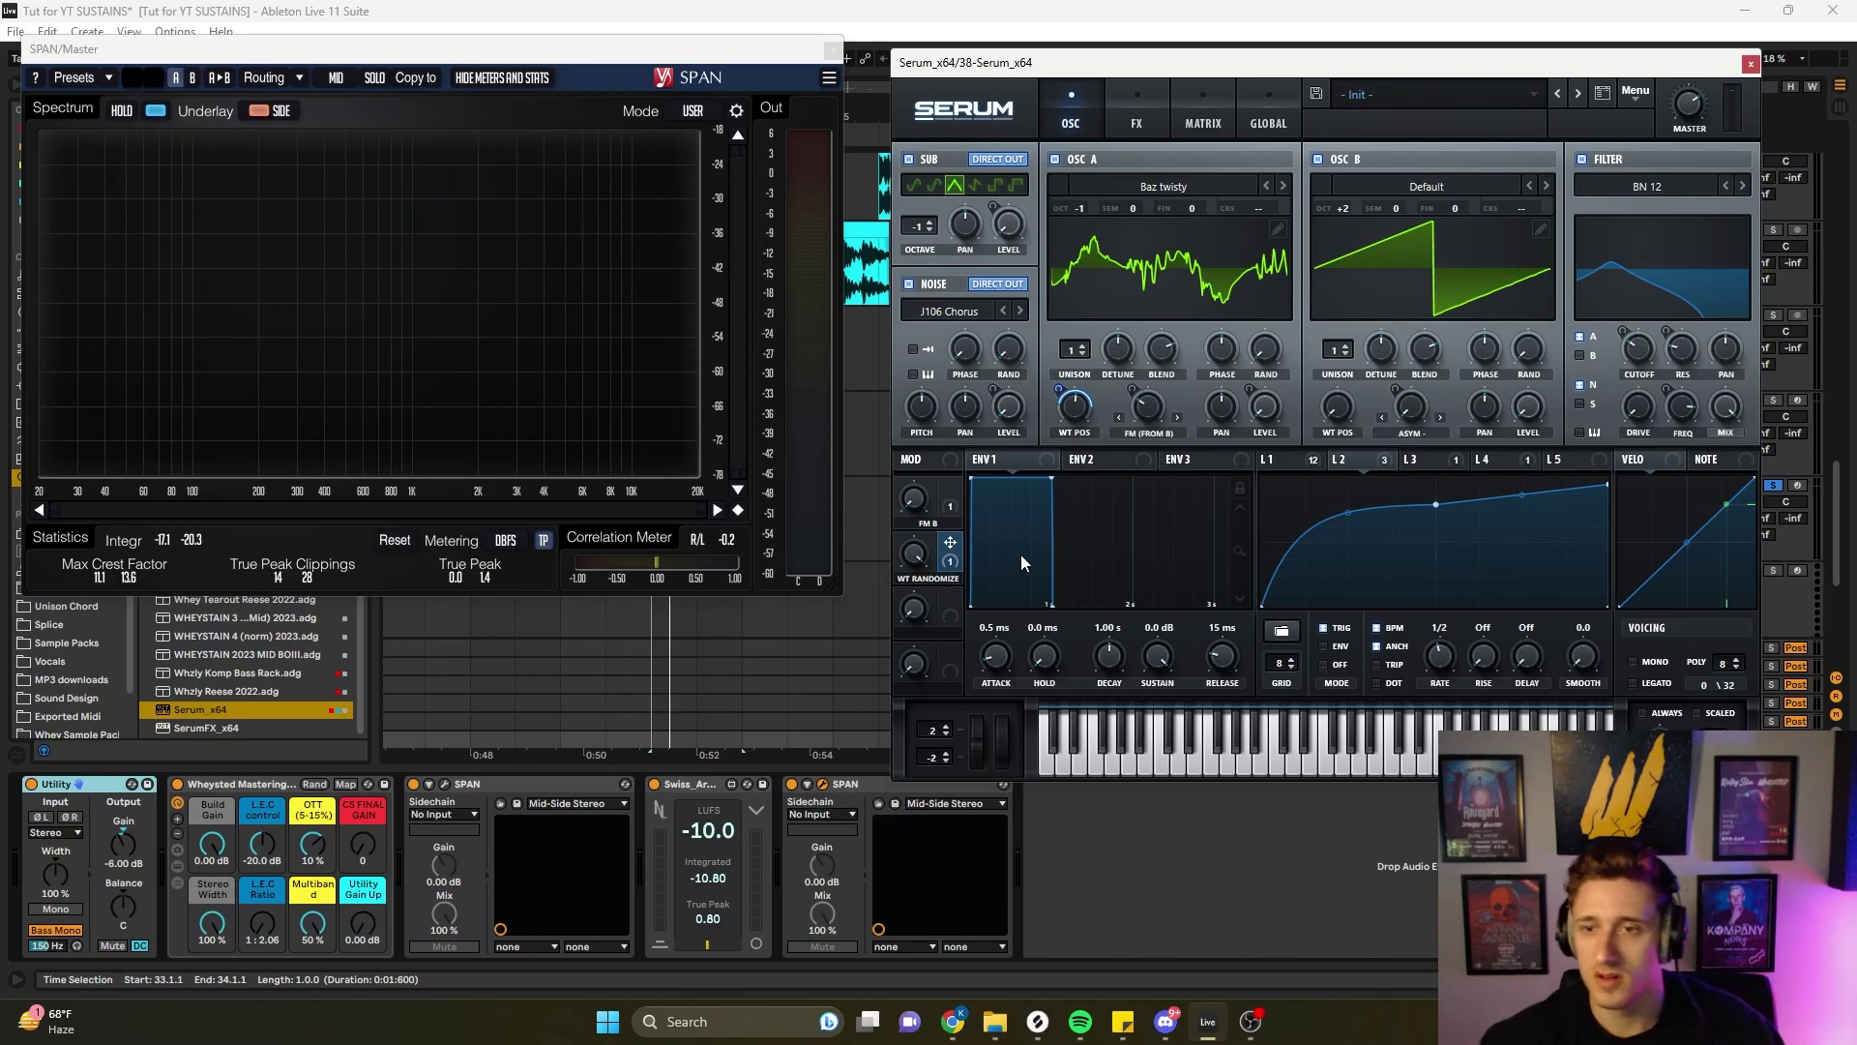
key("space")
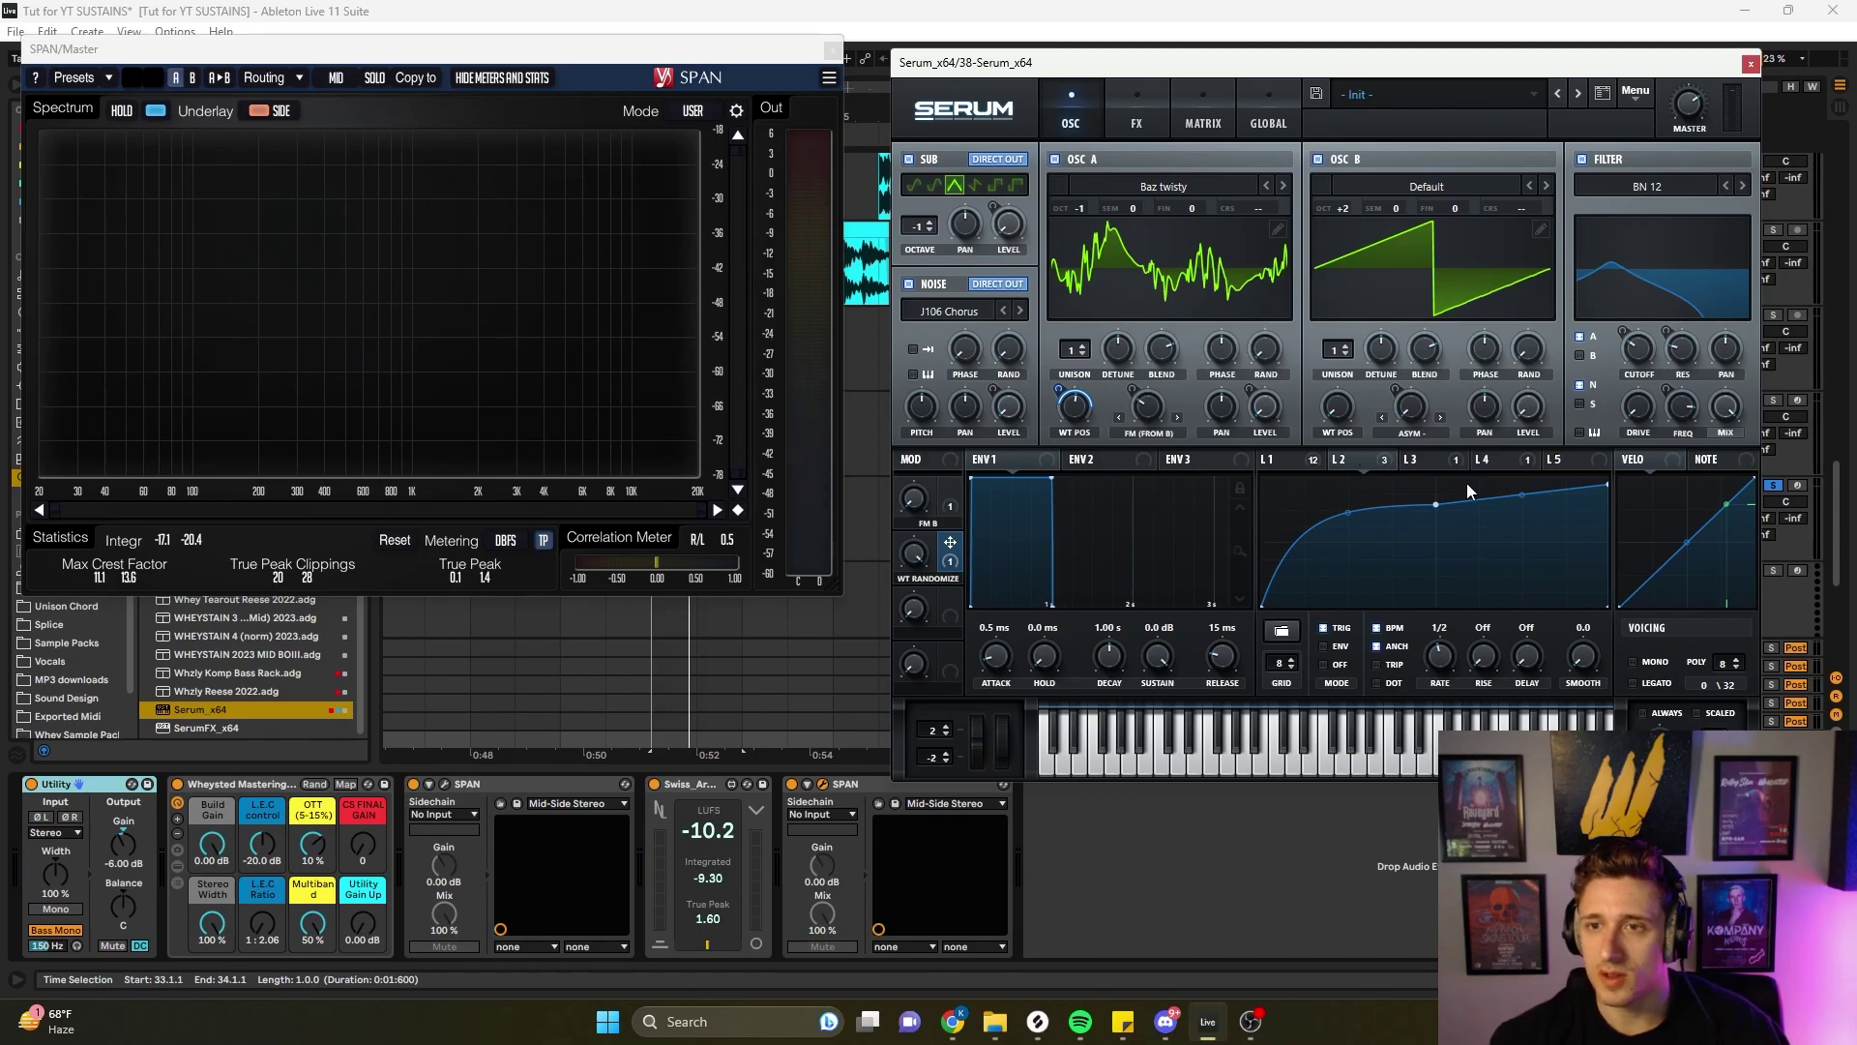
- Try modulating the phaser effect's Depth, Freq and Feed with Macro 3, sweeping the macro during playback
left_click(1137, 108)
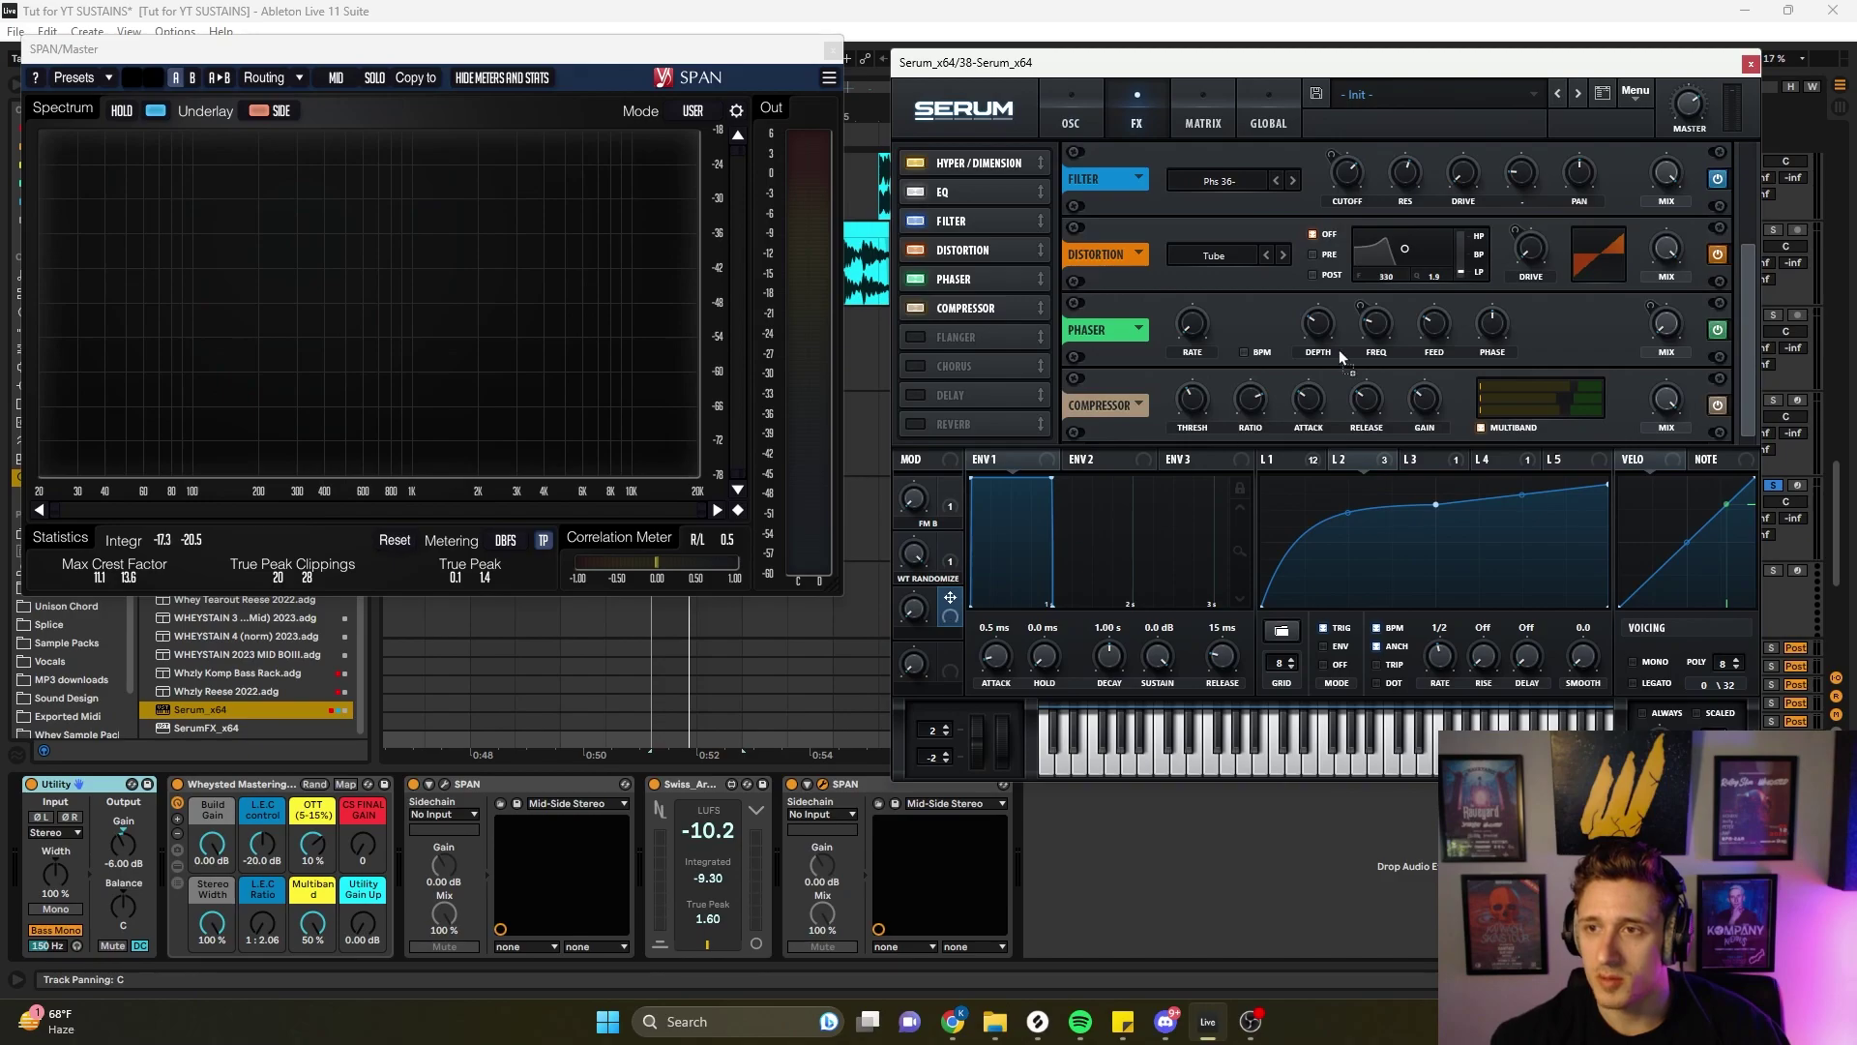
left_click_drag(1298, 307, 1275, 389)
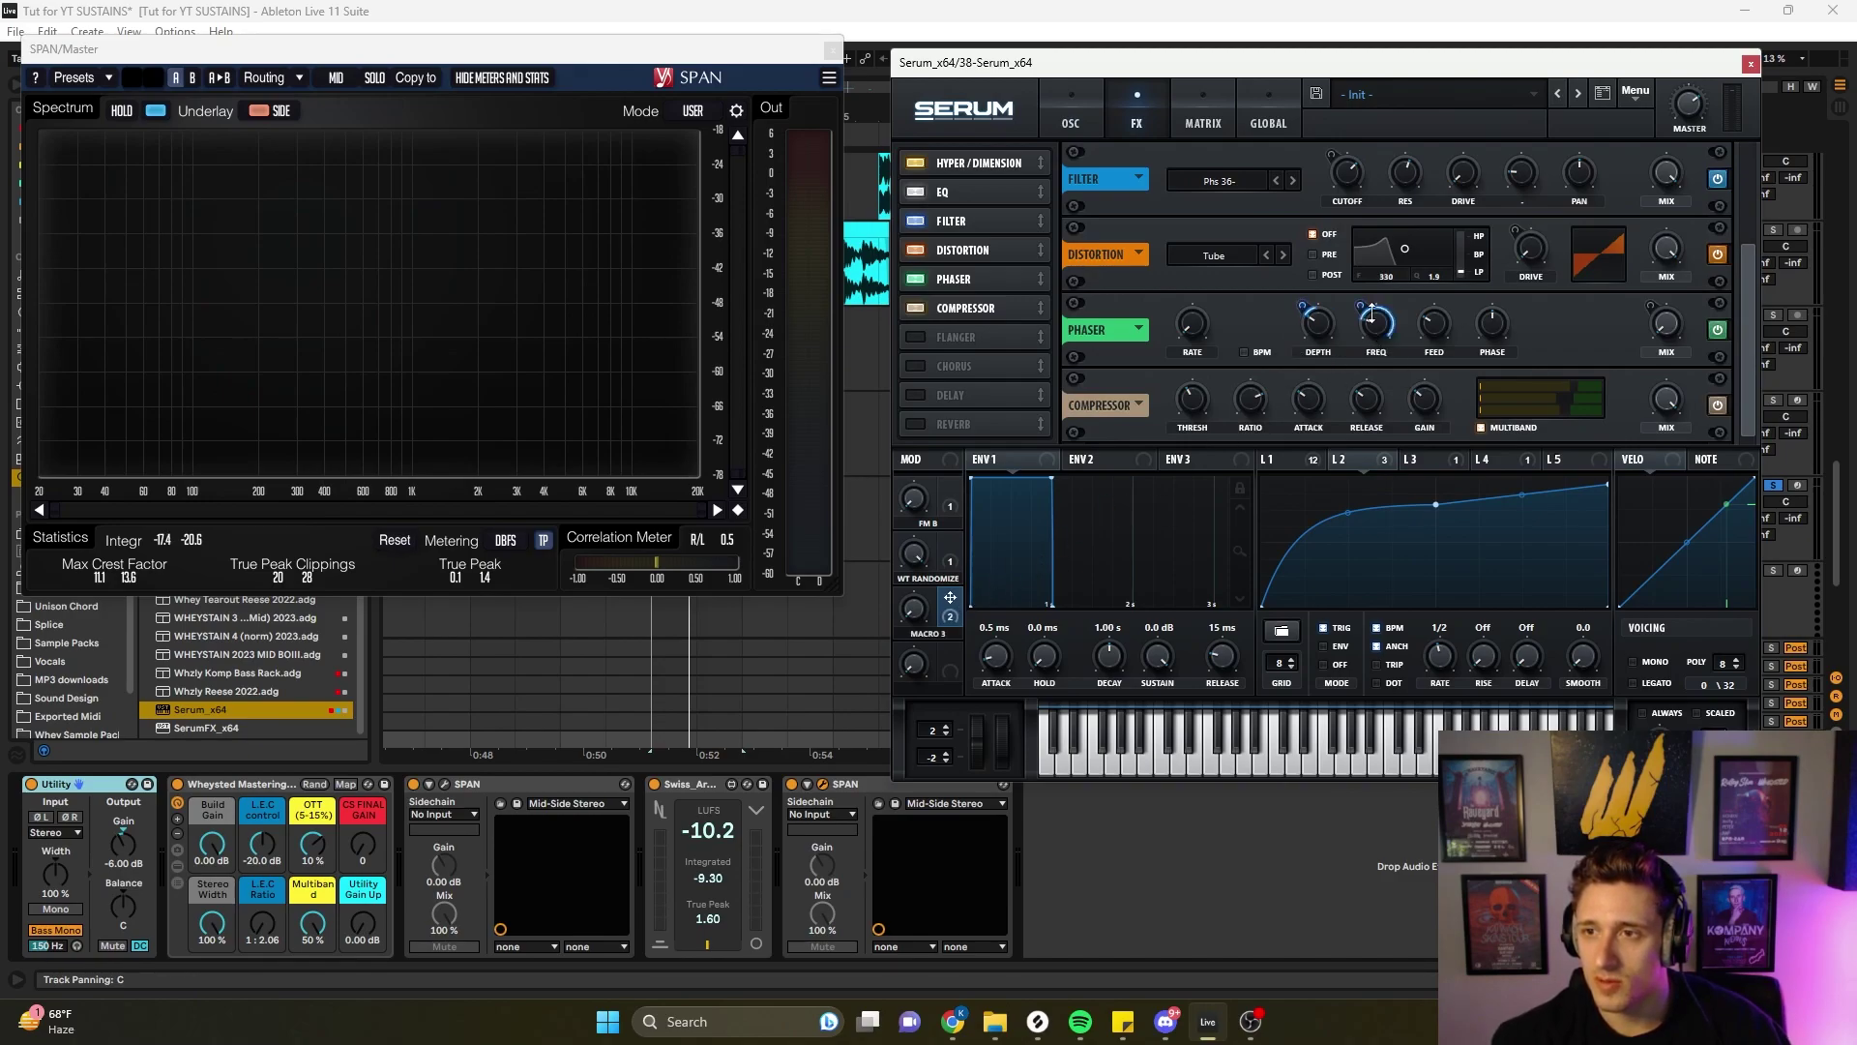
left_click_drag(1370, 319, 1364, 322)
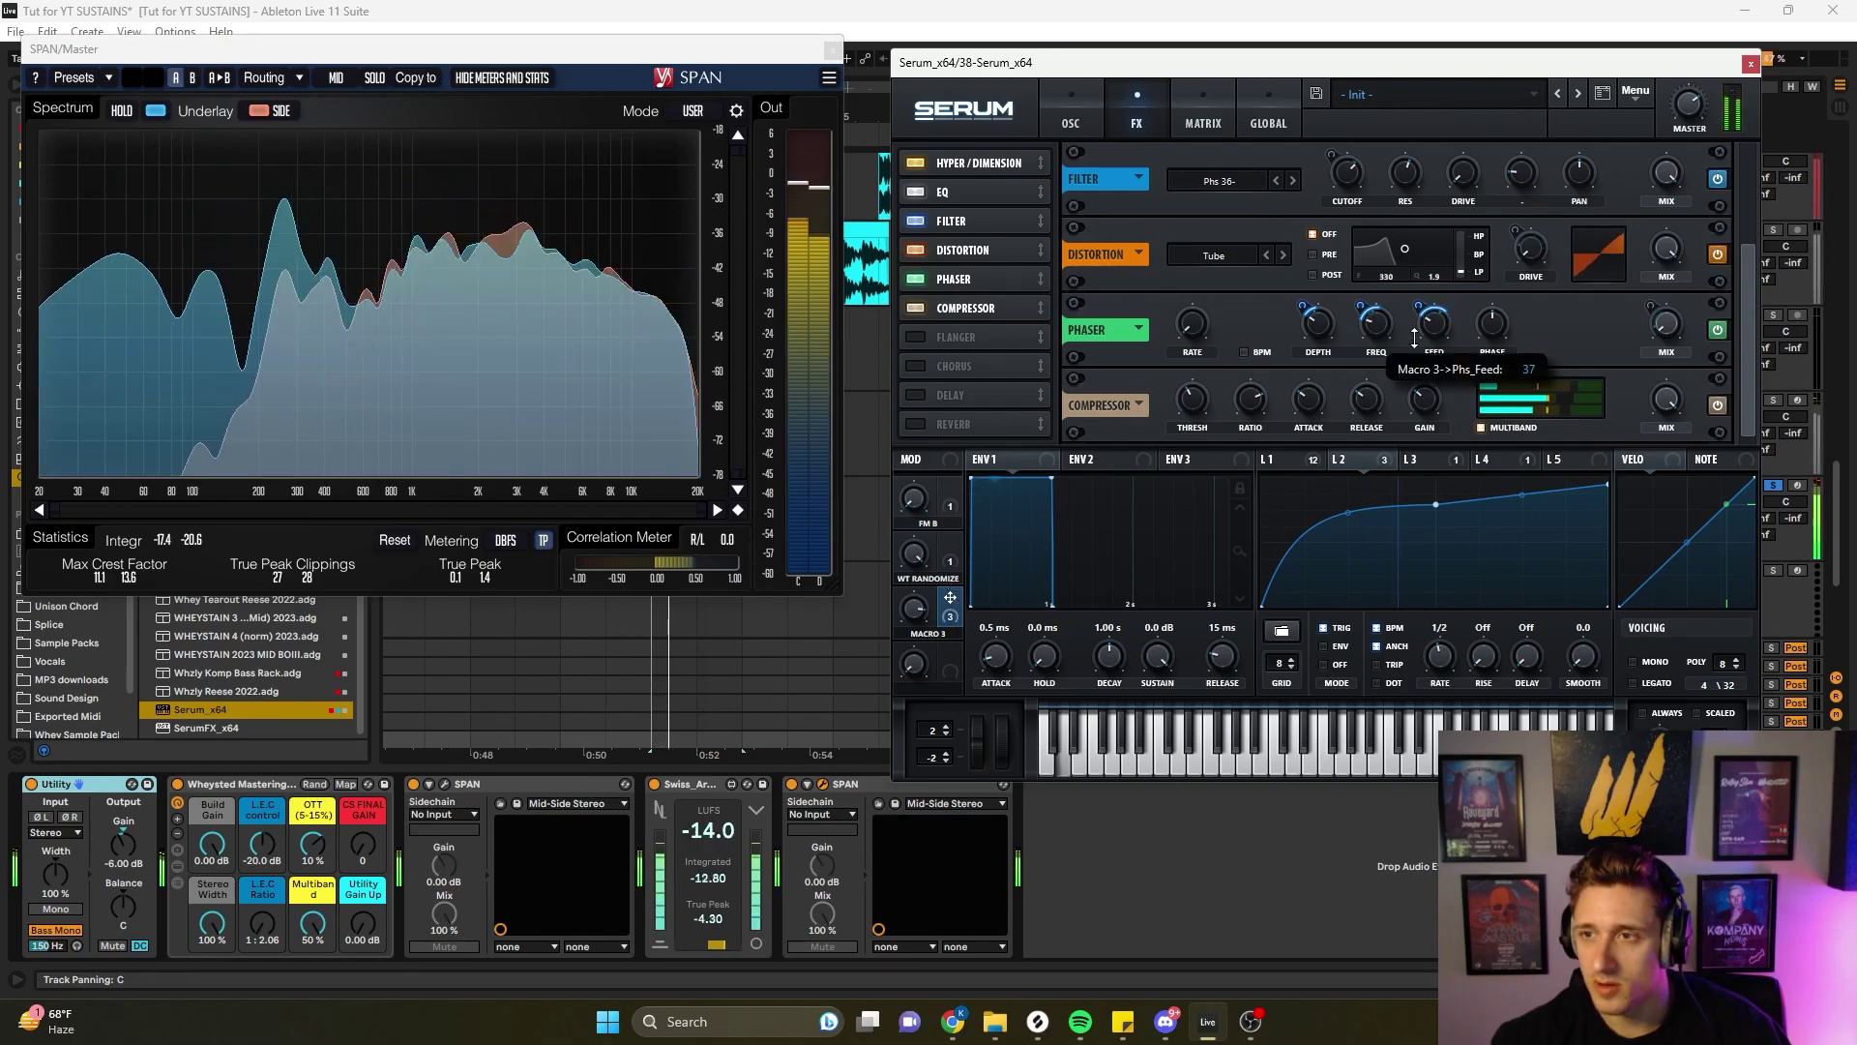
left_click_drag(913, 607, 899, 748)
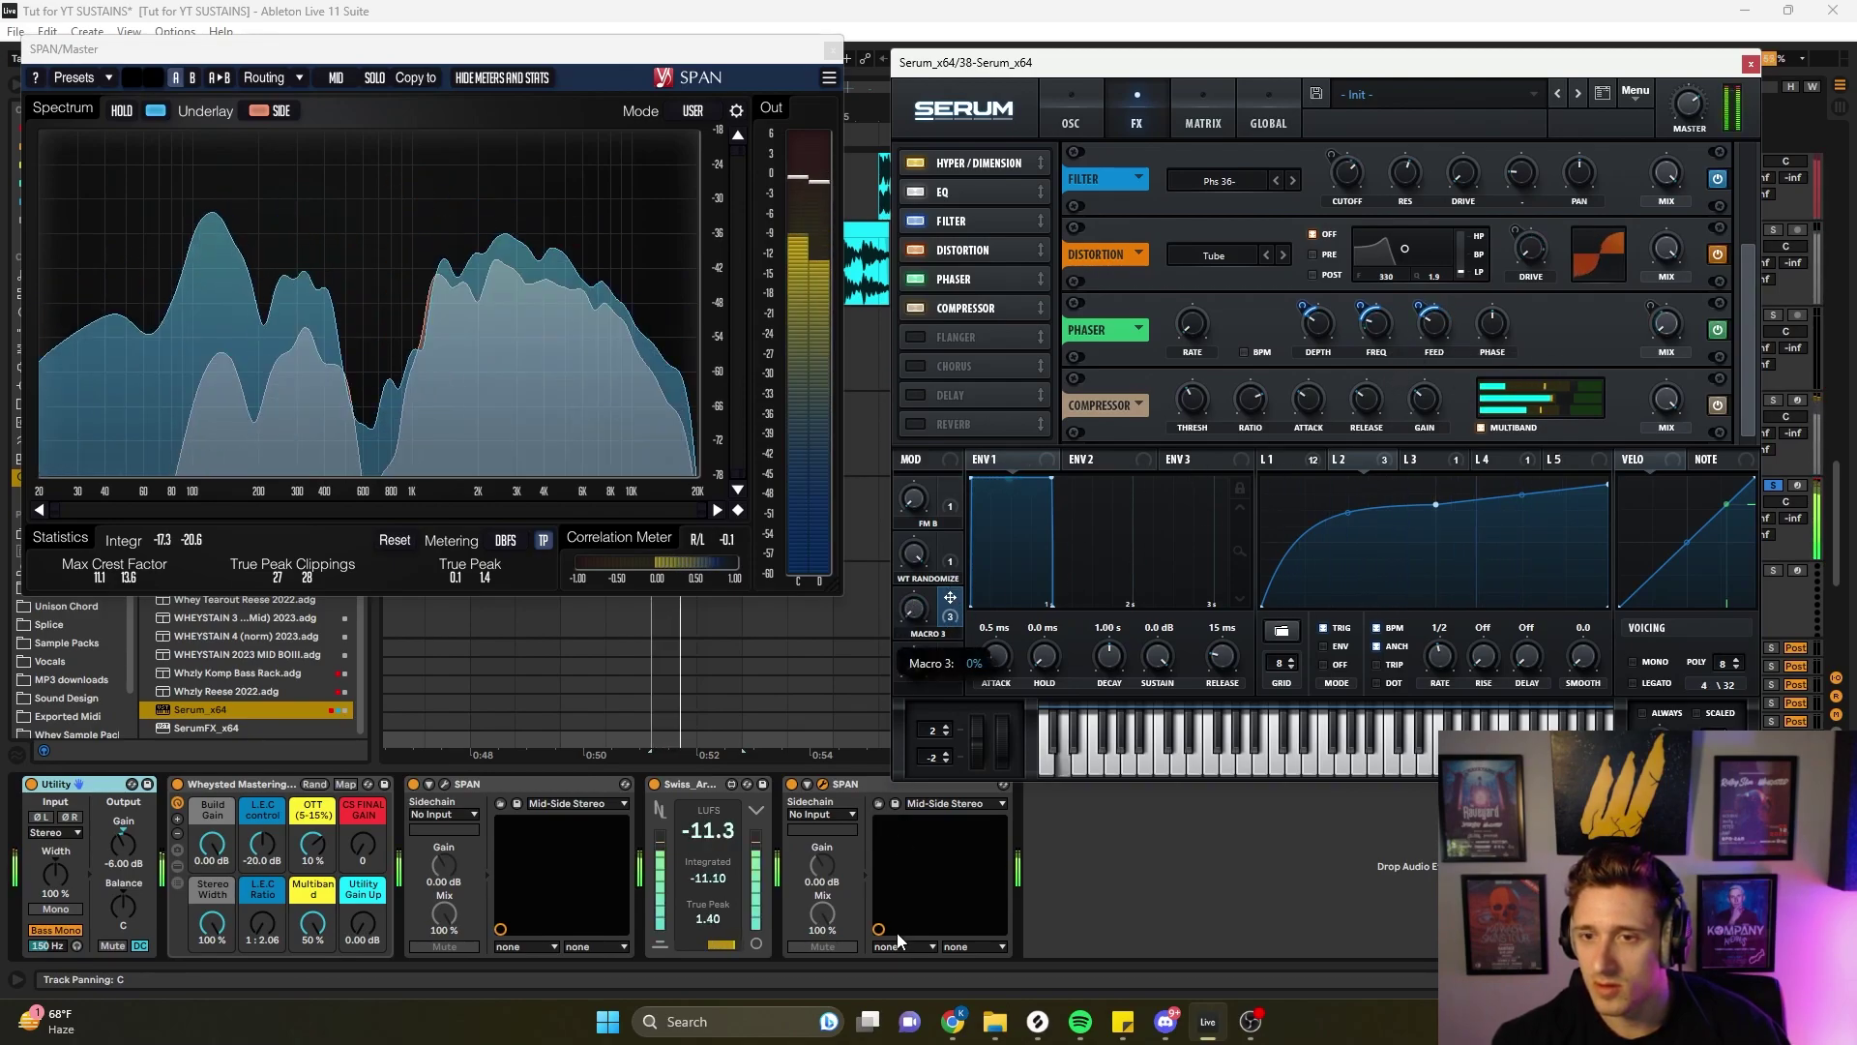
key("space")
- Try Macro 3 on the phaser's Mix as well, and remove all of Macro 3's destinations
left_click_drag(950, 598, 1664, 324)
key("space")
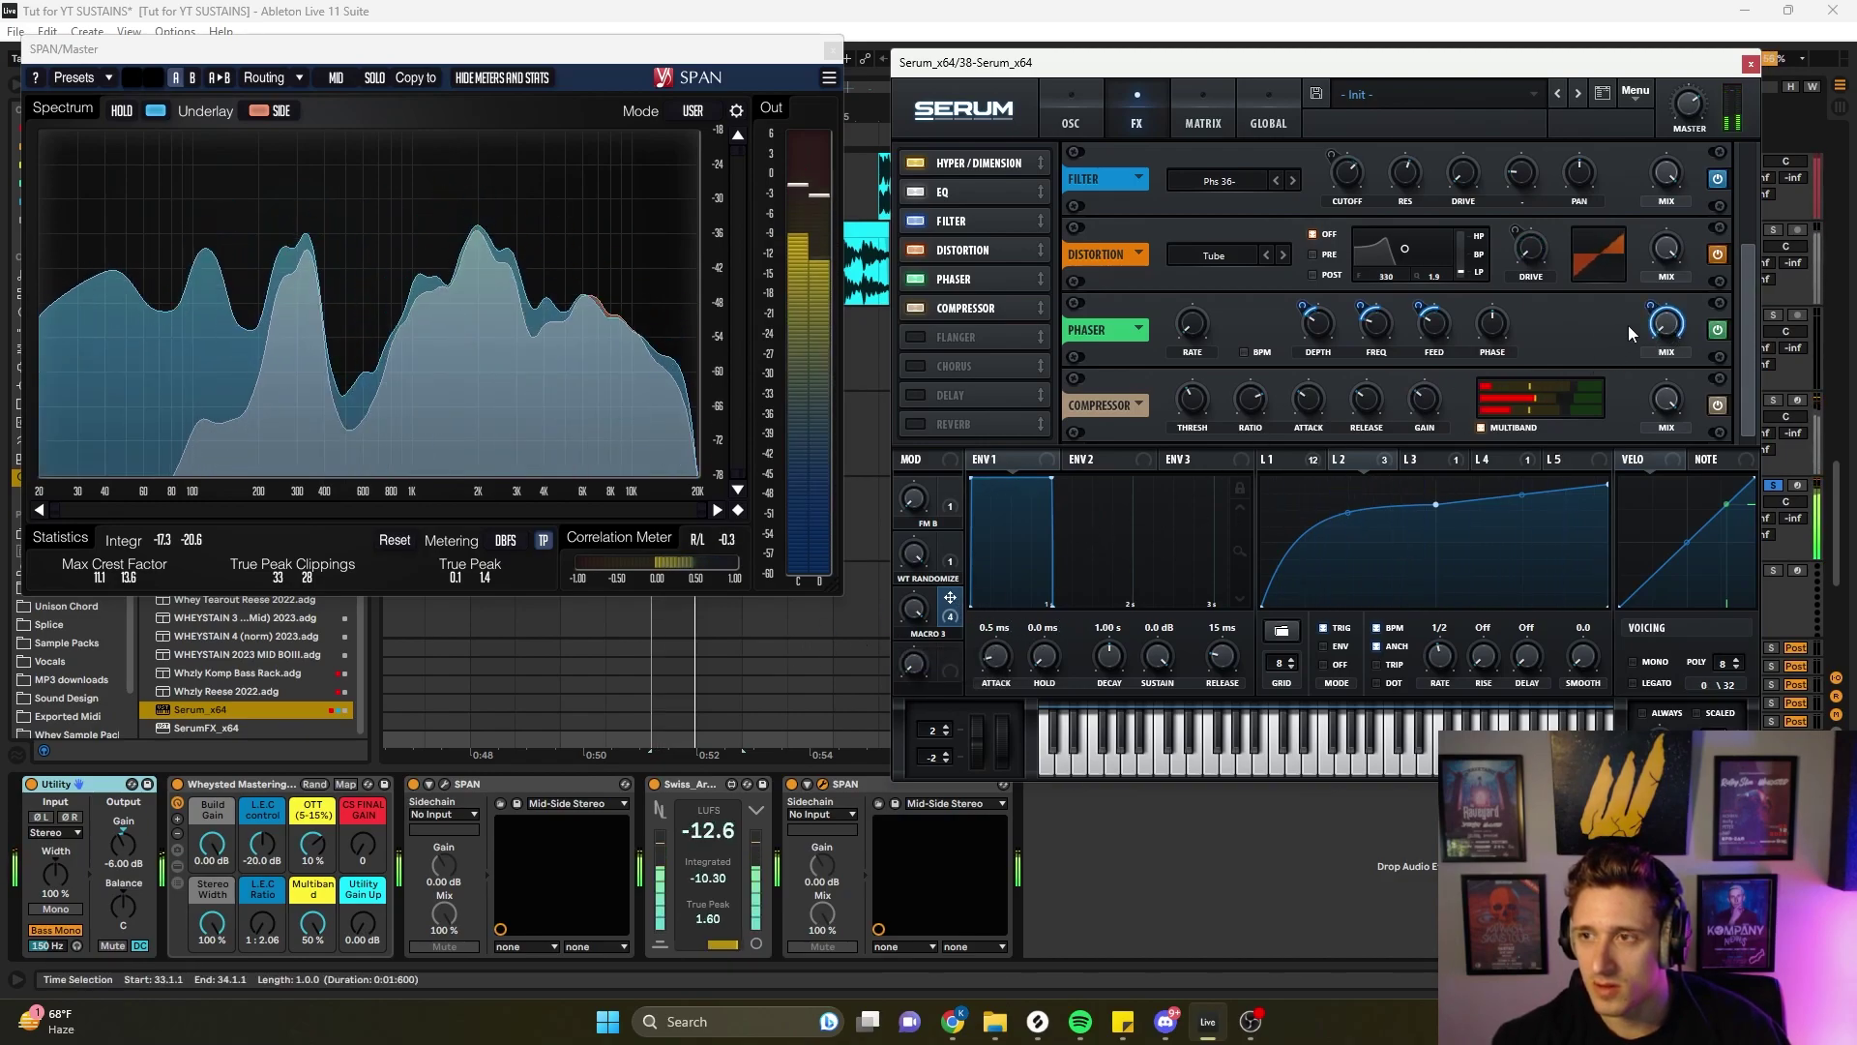
mouse_move(1642, 348)
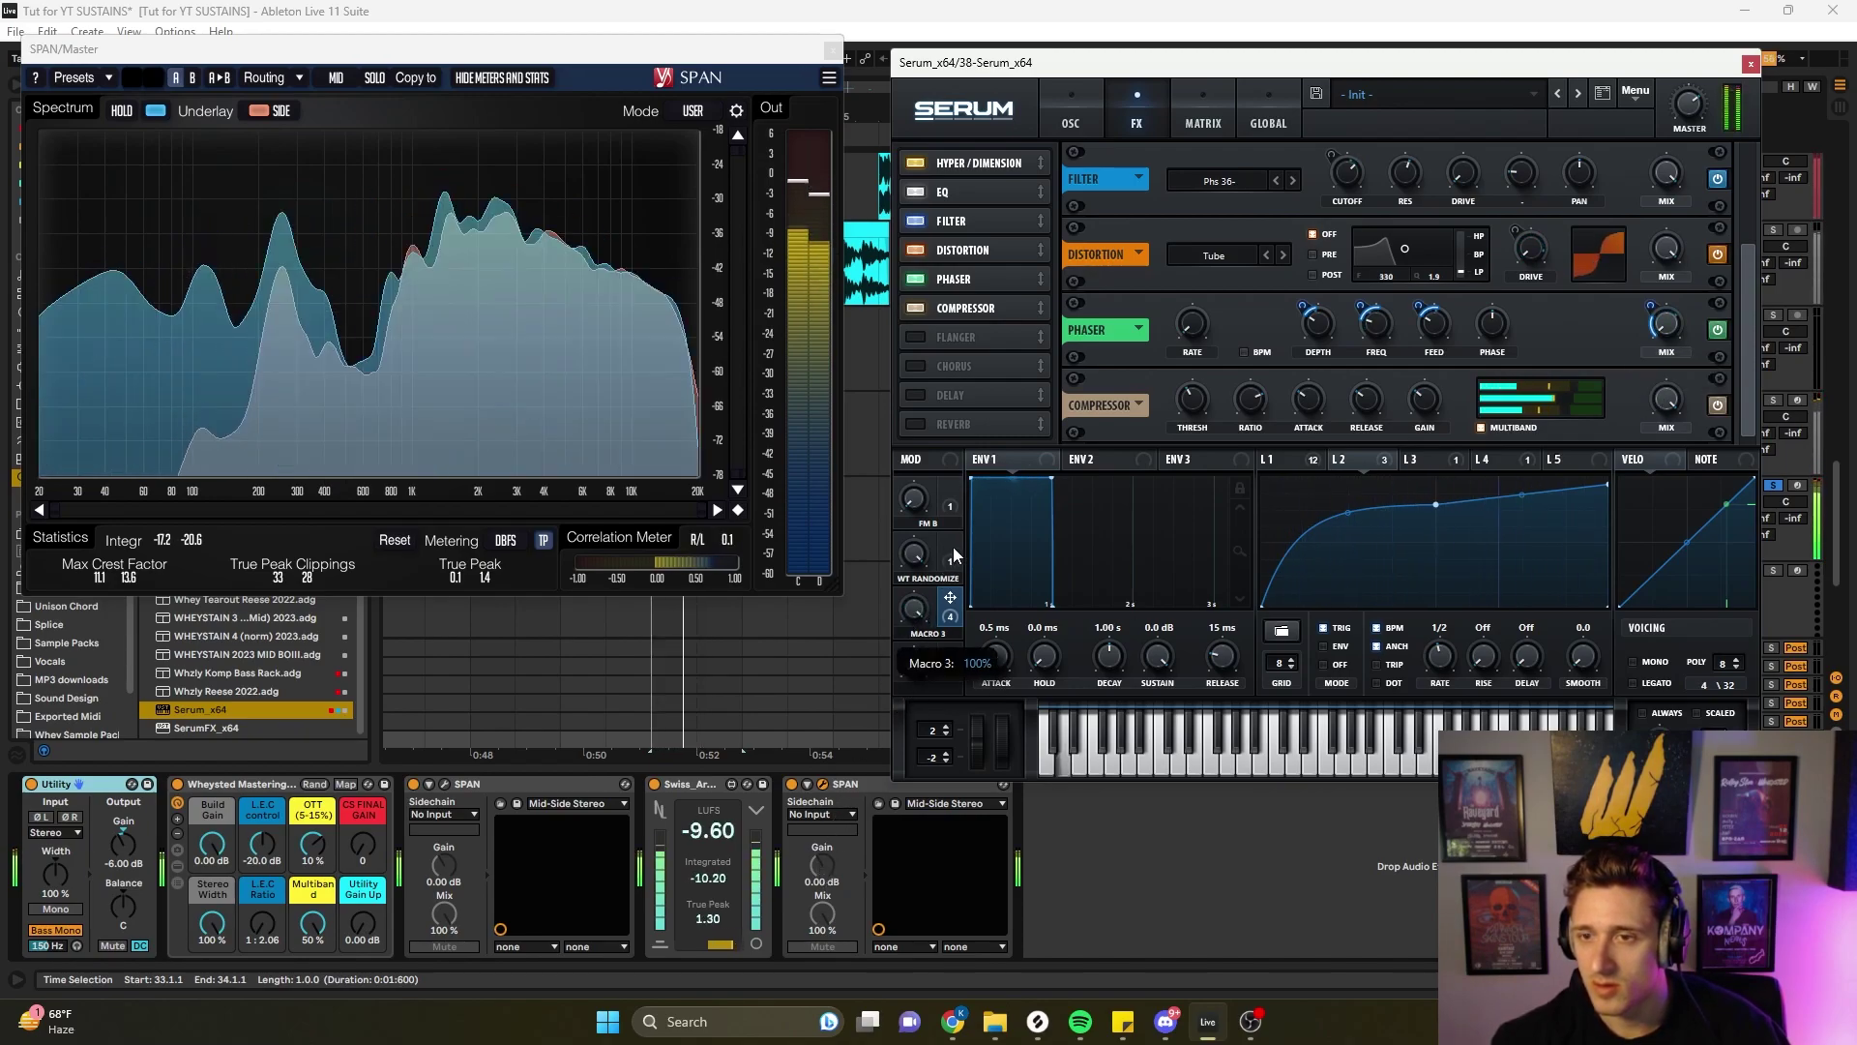
right_click(913, 608)
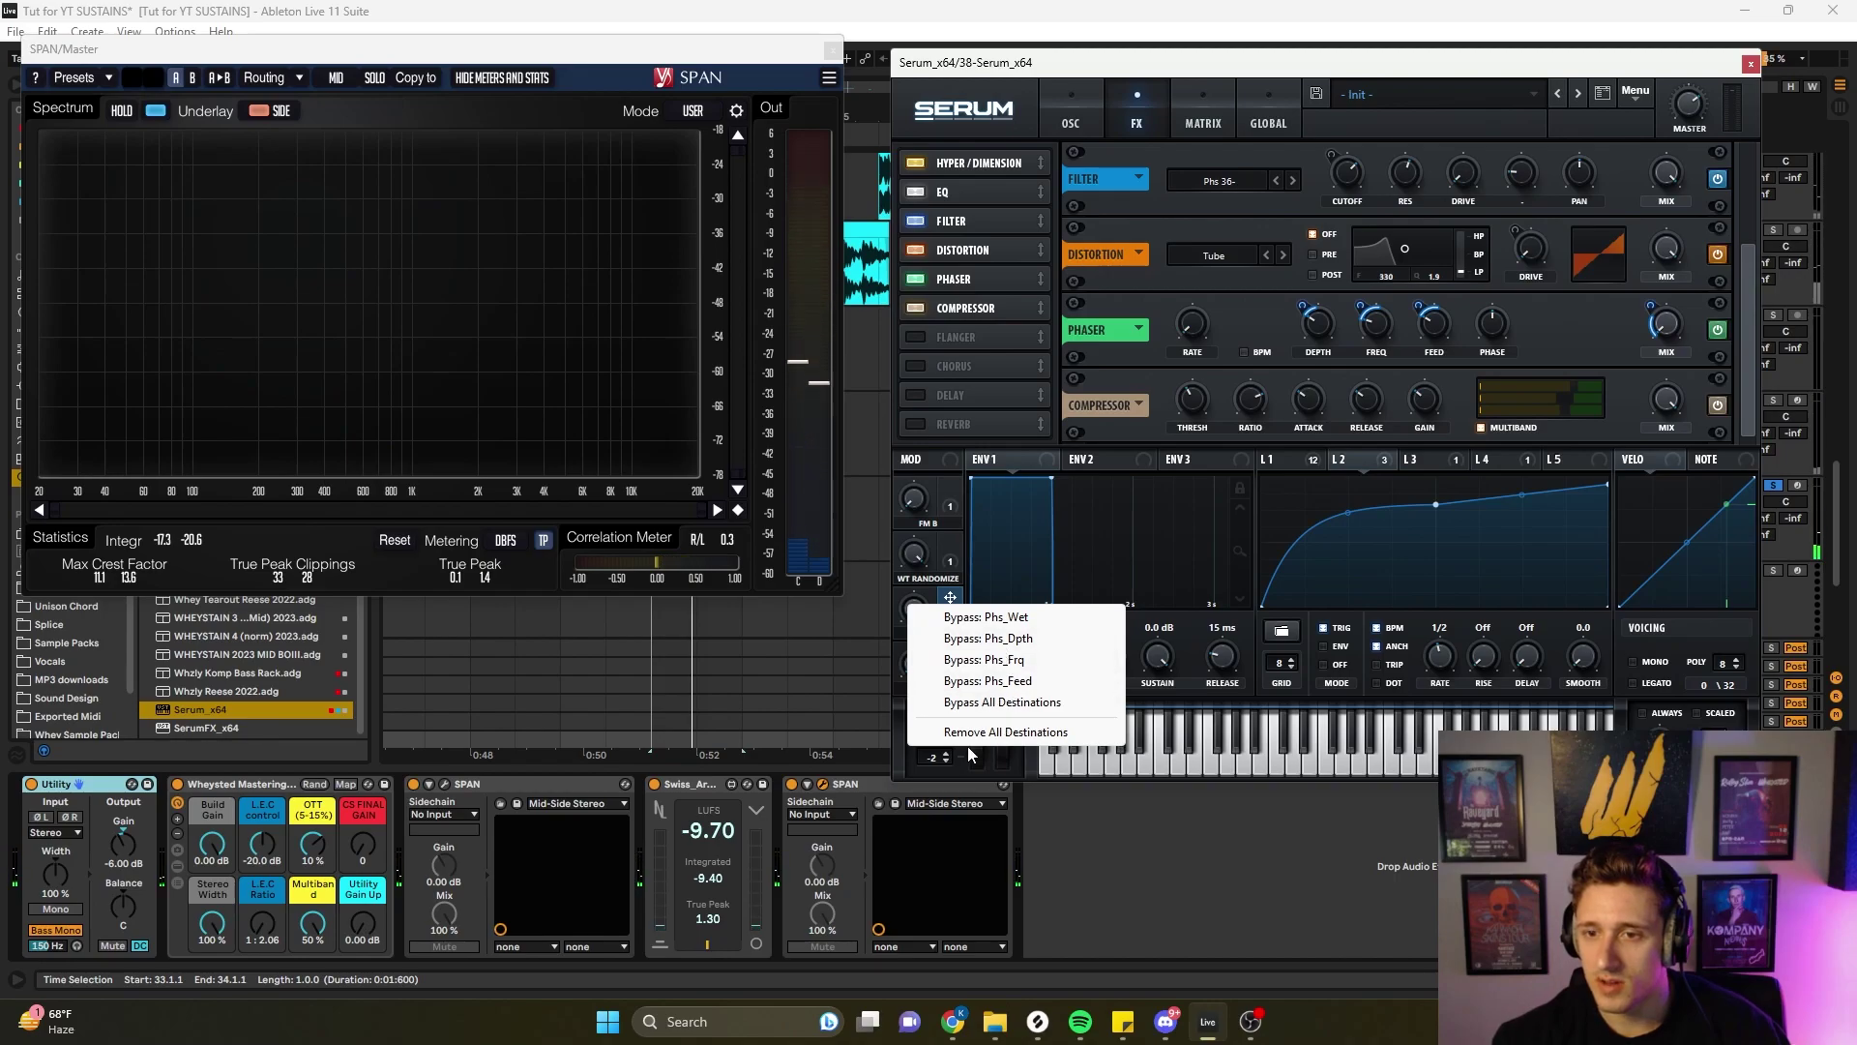
left_click(1006, 732)
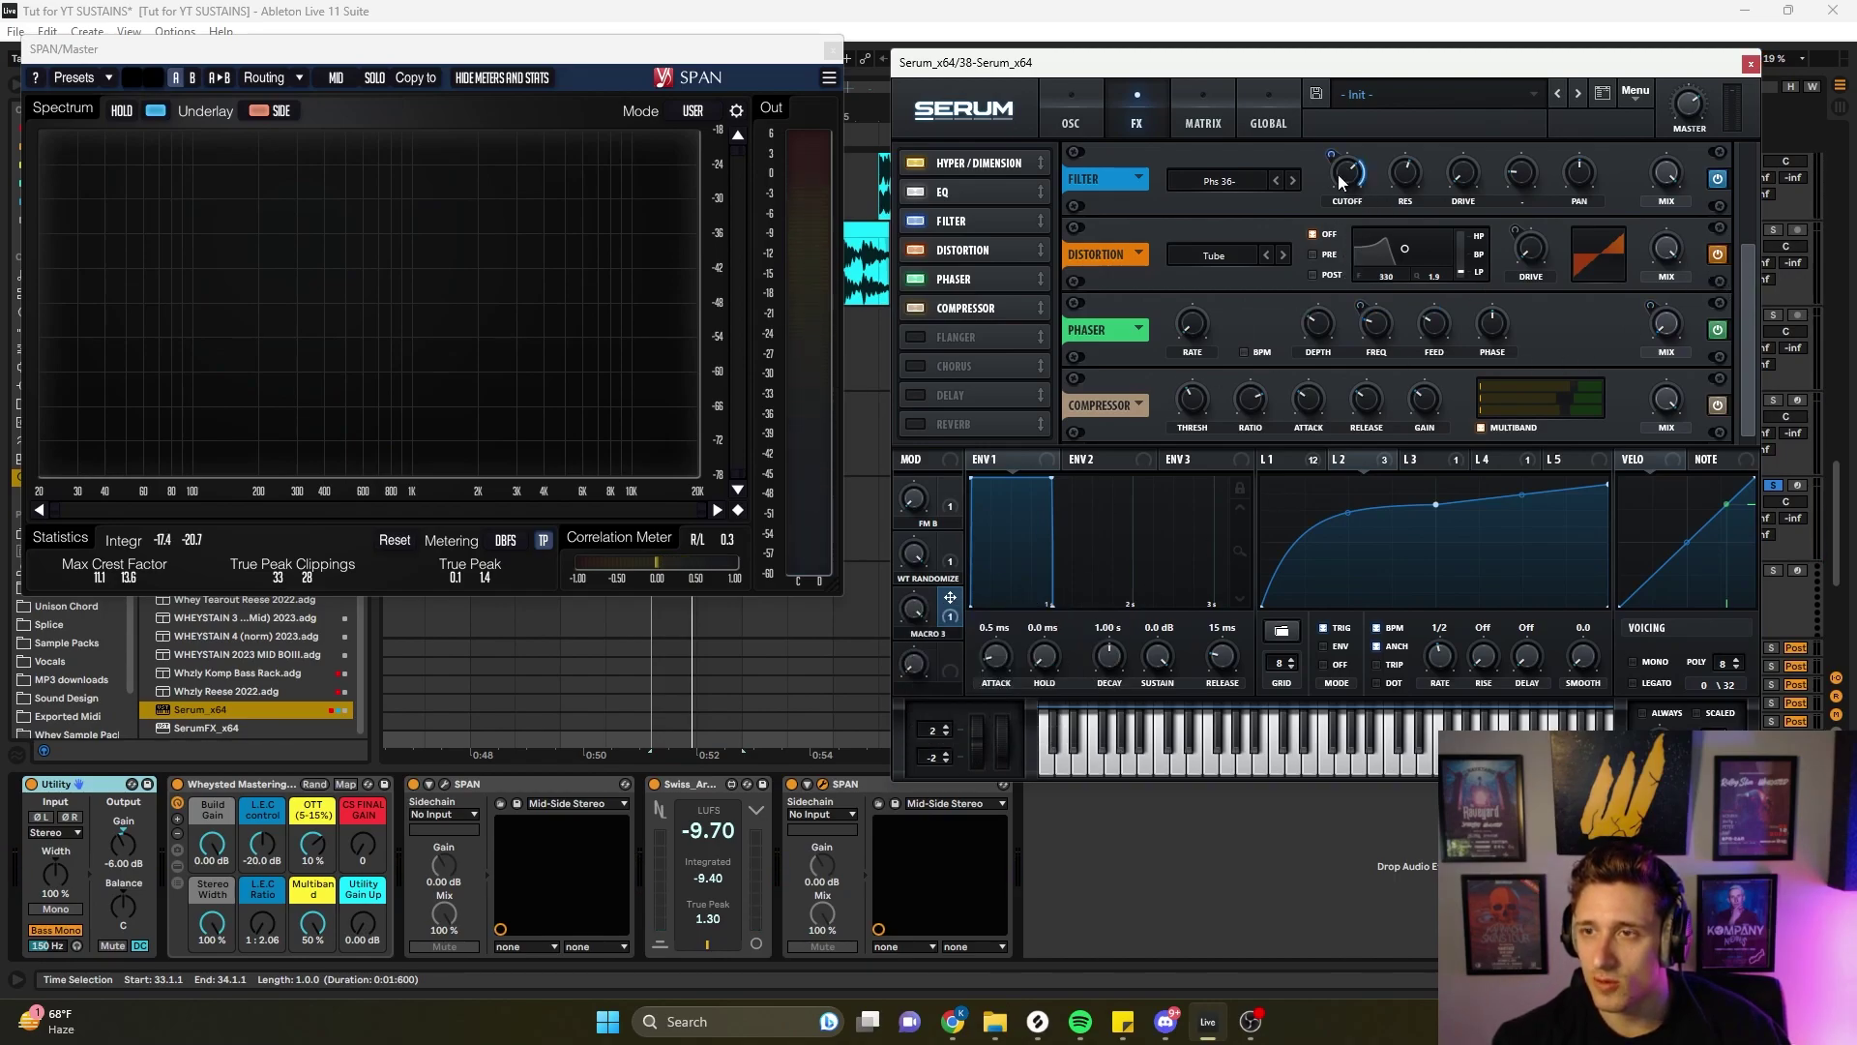
- Assign Macro 3 to the FX filter's Cutoff and fine-tune its negative modulation amount while sweeping the macro during playback
key("space")
left_click_drag(915, 671, 909, 847)
left_click_drag(1332, 155, 1311, 224)
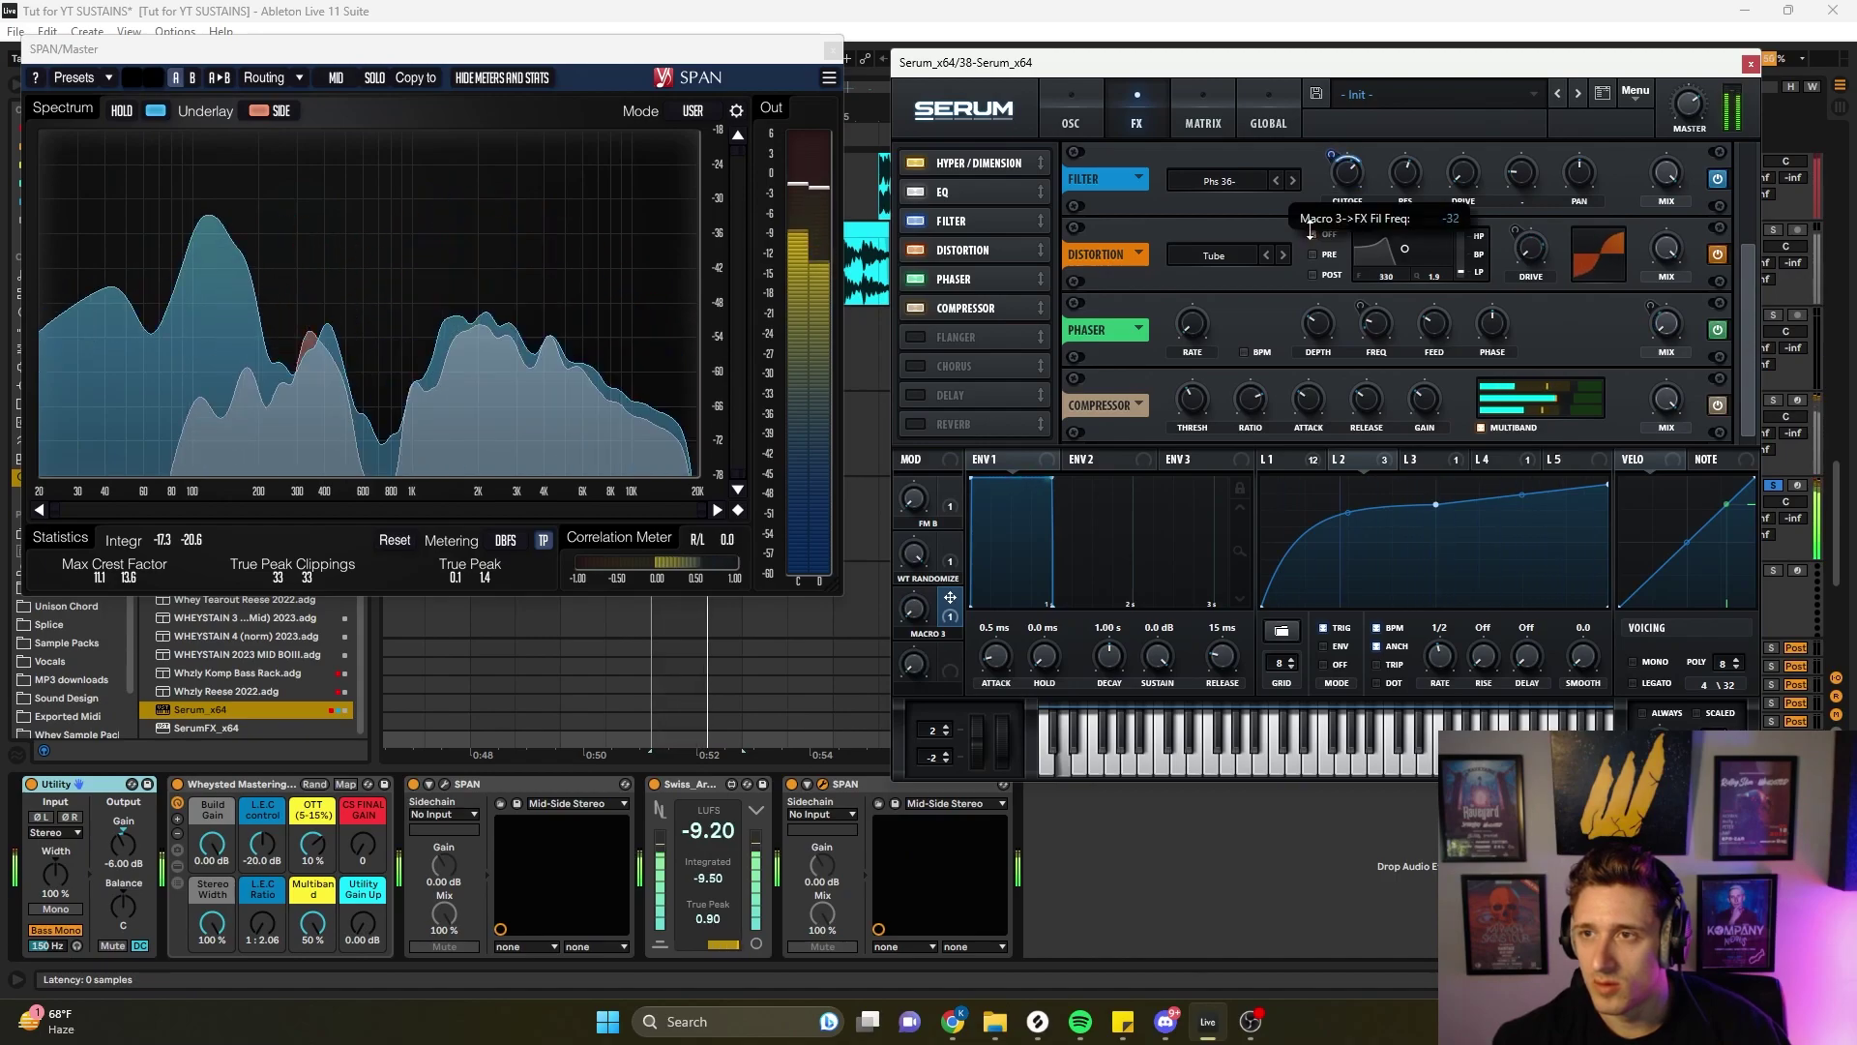
left_click_drag(915, 608, 1064, 486)
left_click_drag(1332, 155, 1347, 132)
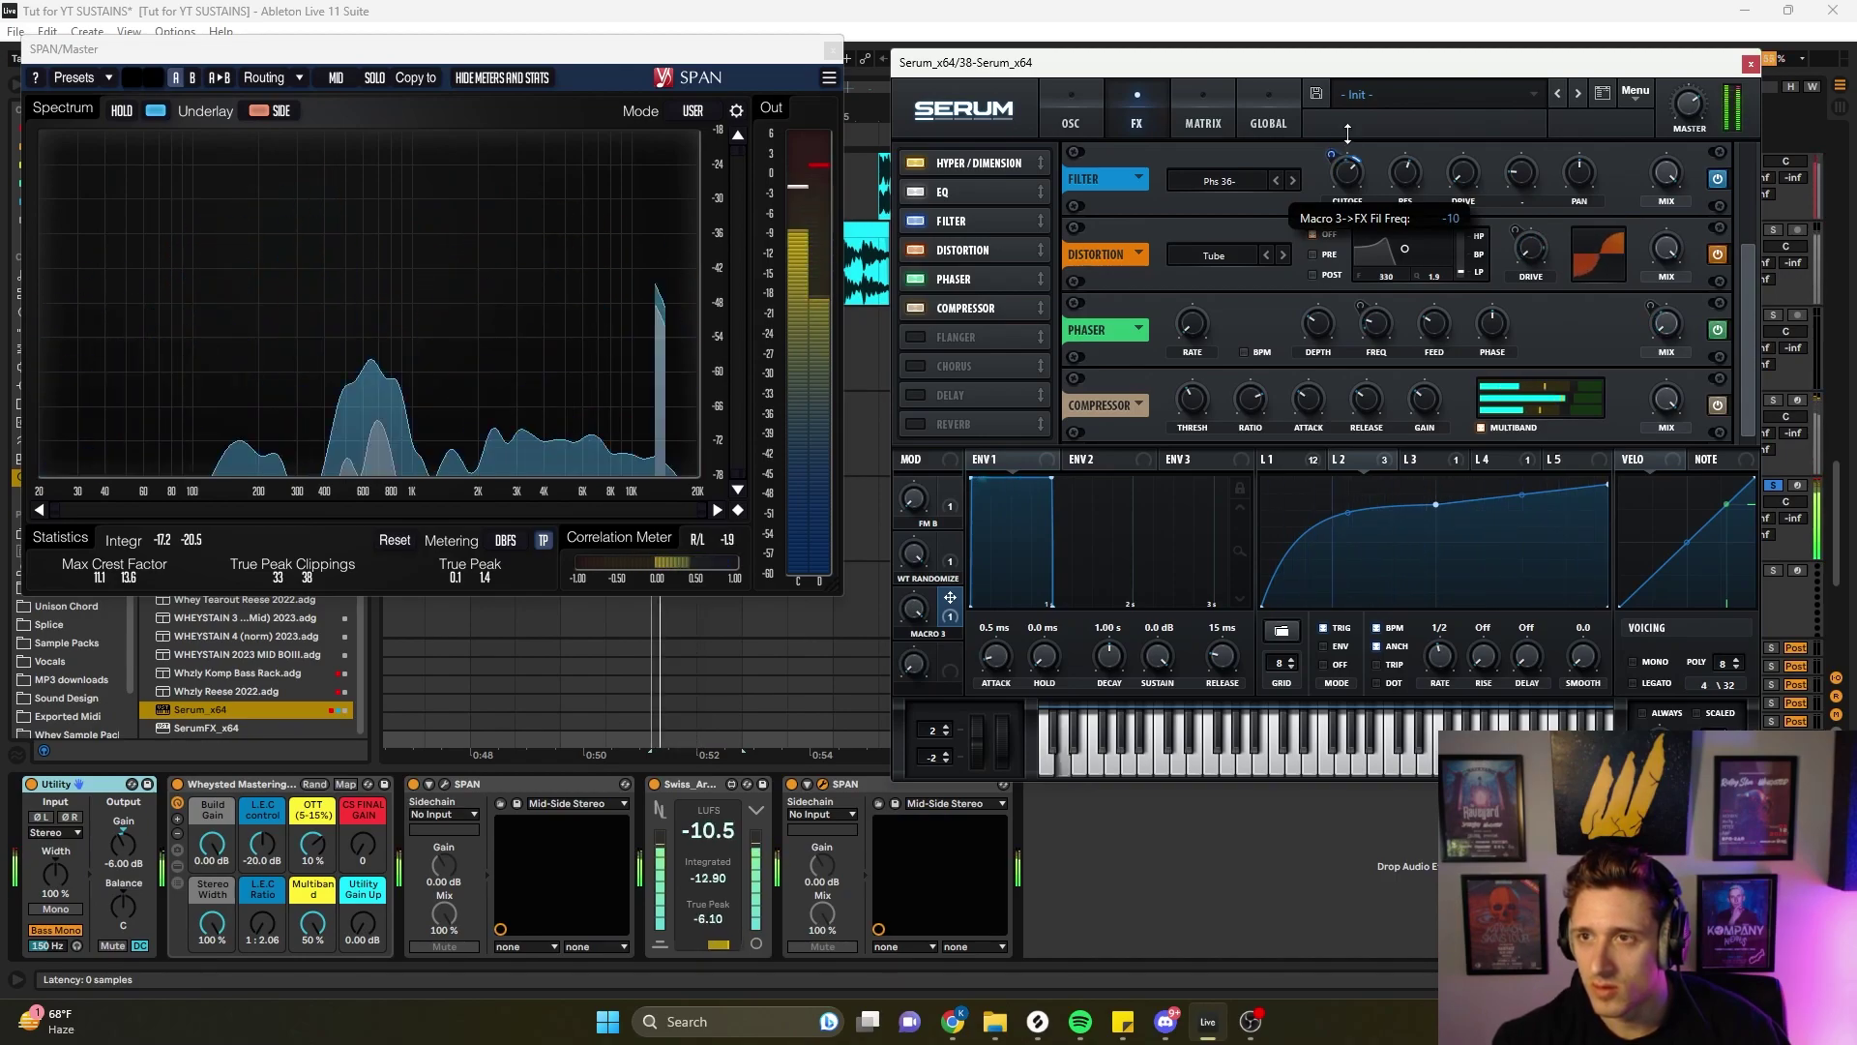
left_click_drag(1341, 181, 1341, 181)
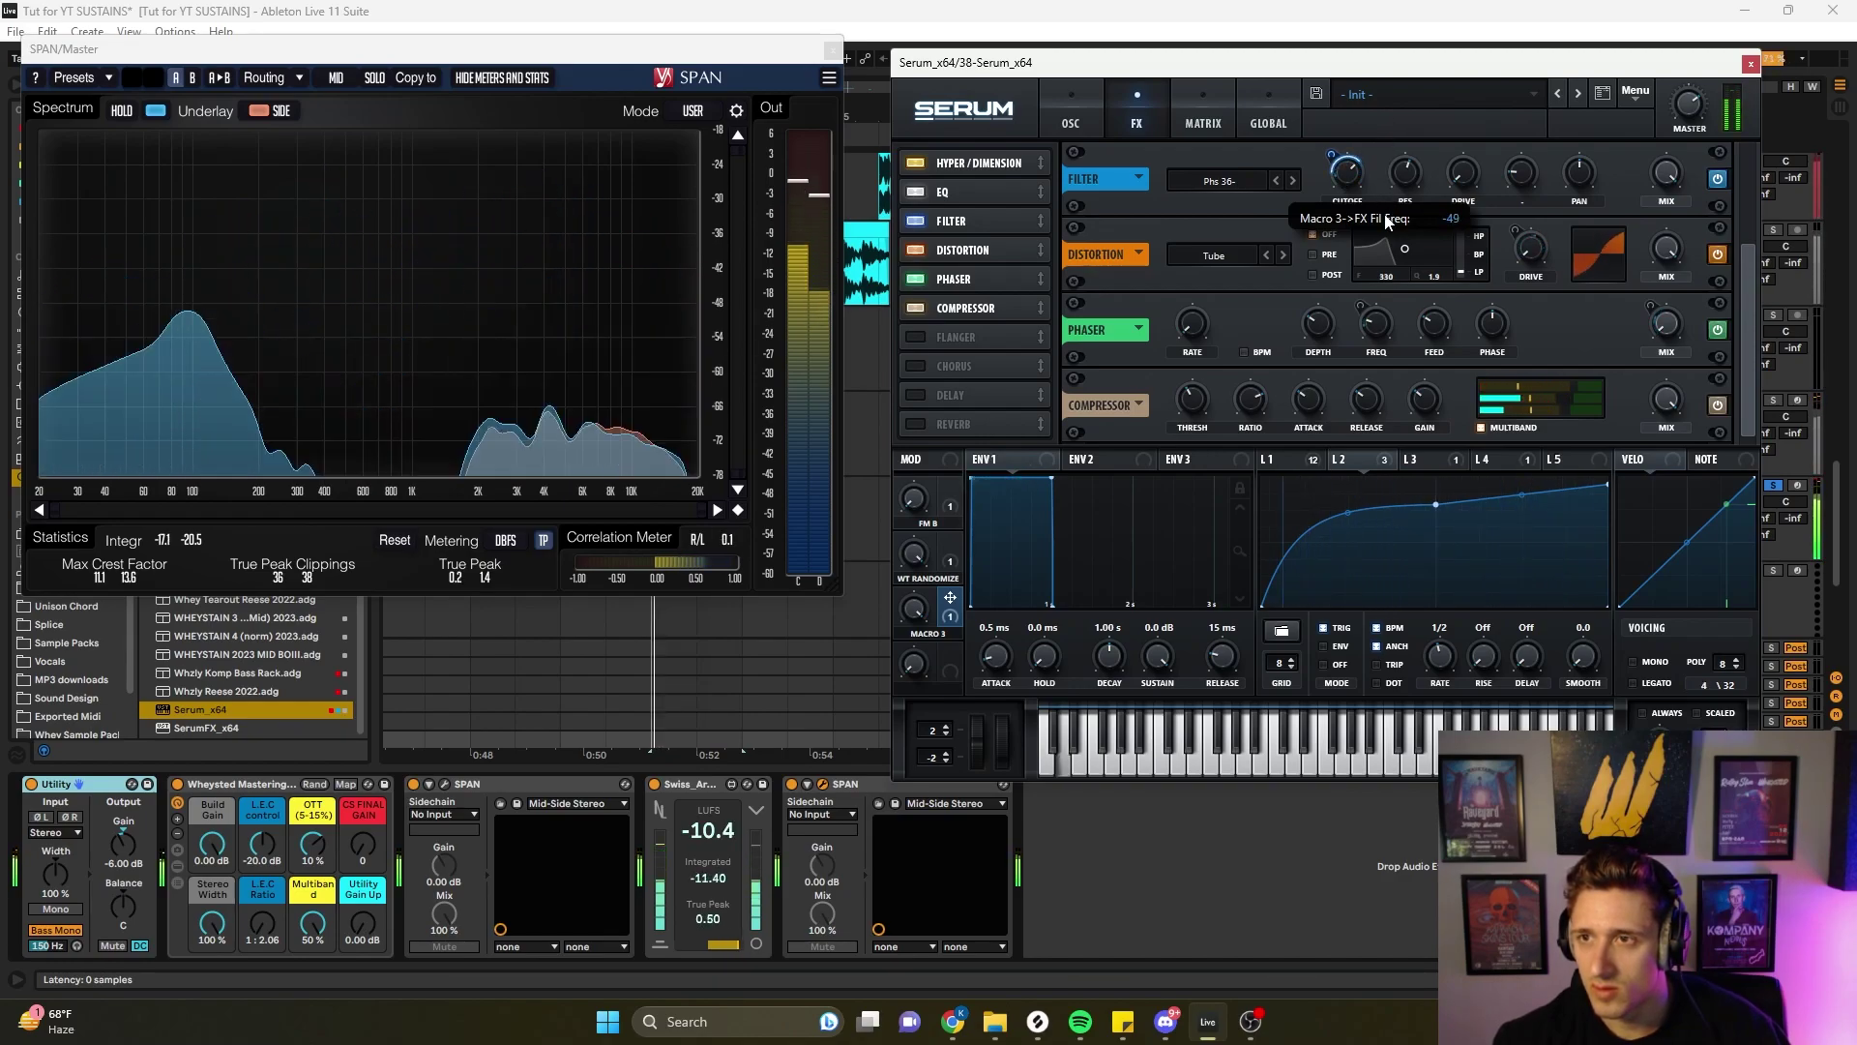
left_click_drag(1383, 281, 1422, 218)
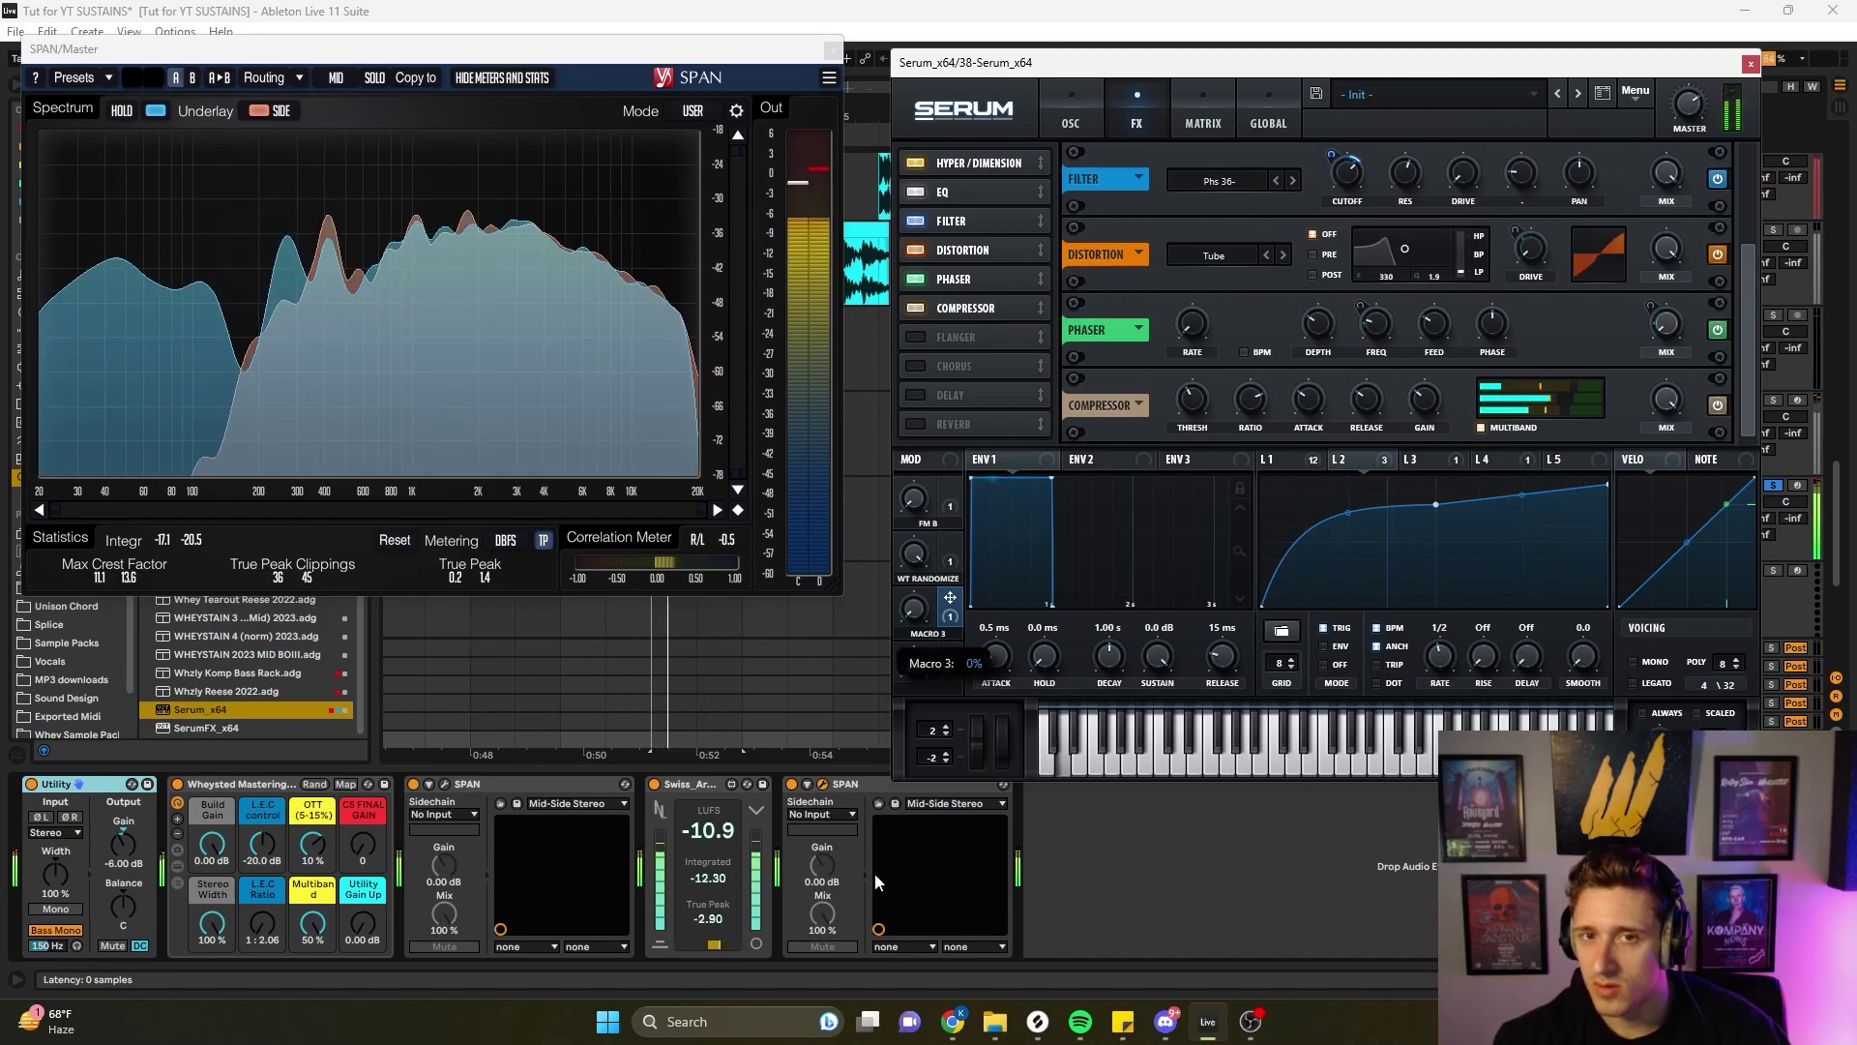
- Rename Macro 3 as RESONANT and sweep it up to 100% during playback
double_click(943, 635)
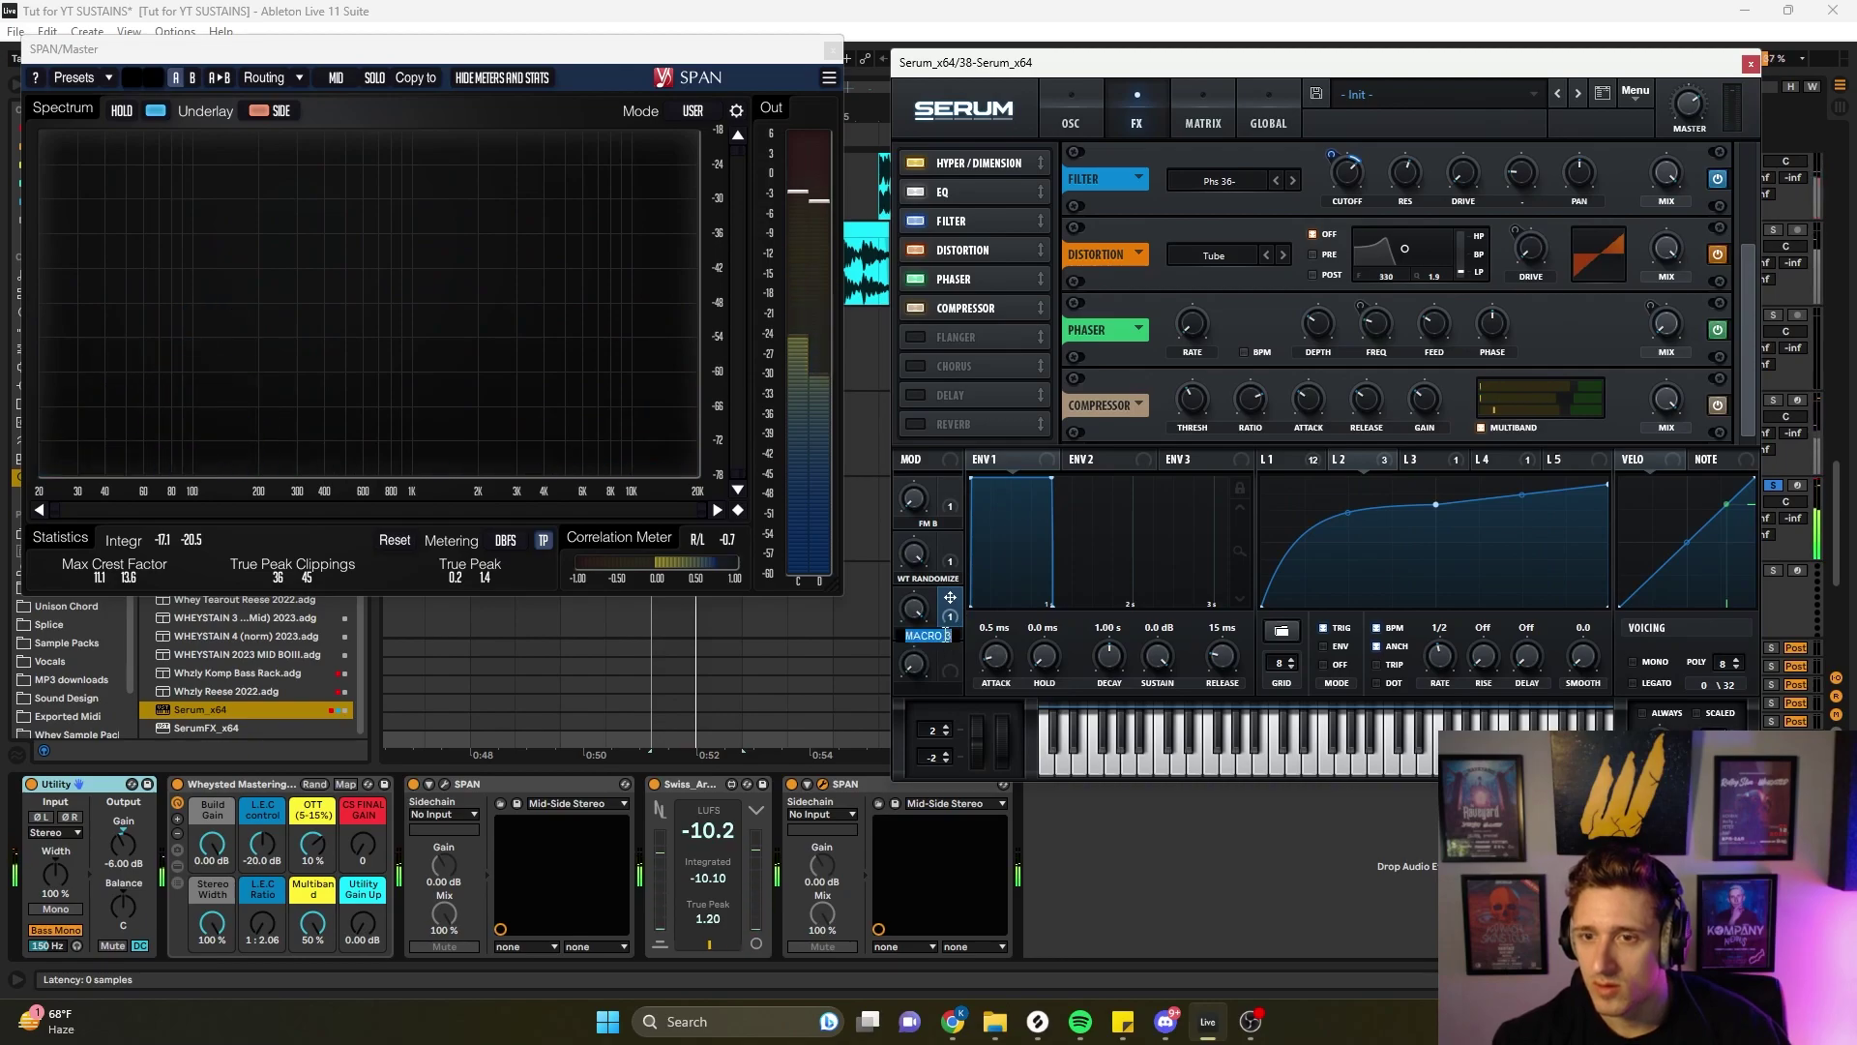
type("Reson")
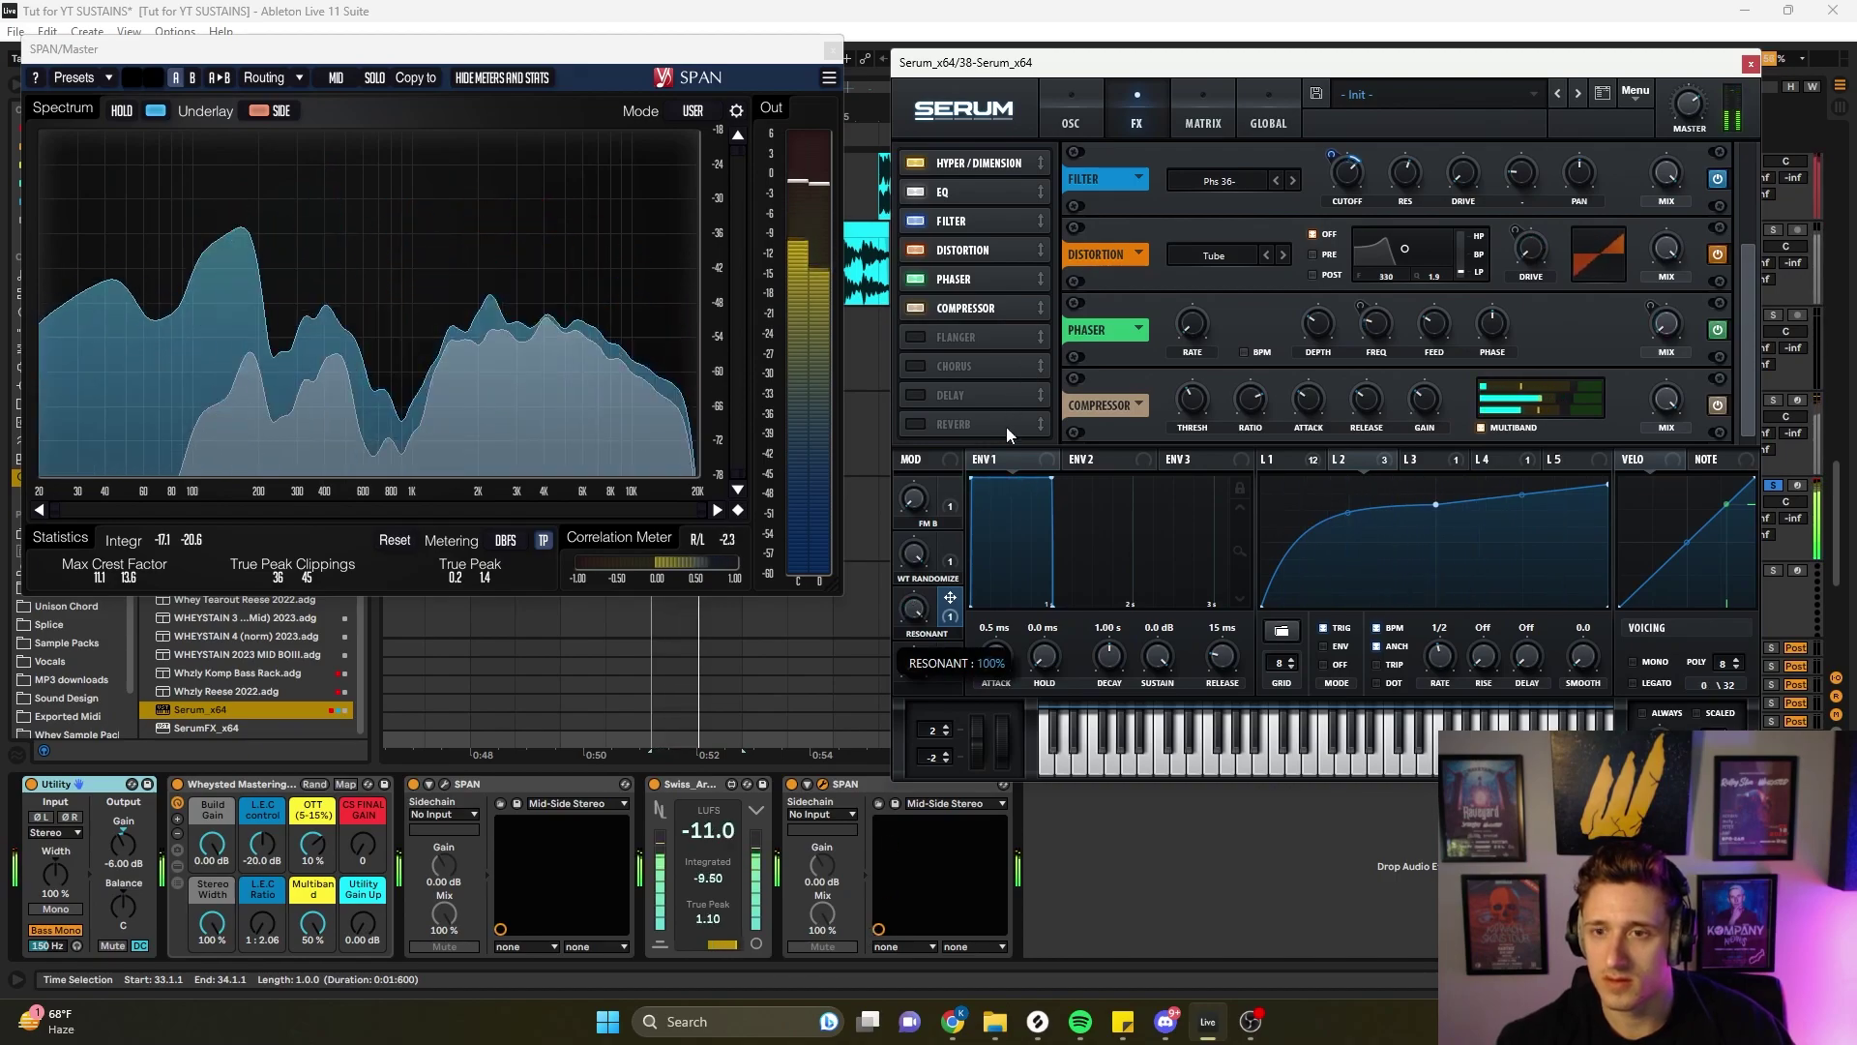
- Try modulating the first rising curve of LFO 1 with Macro 4, sweeping the macro during playback
left_click(1099, 99)
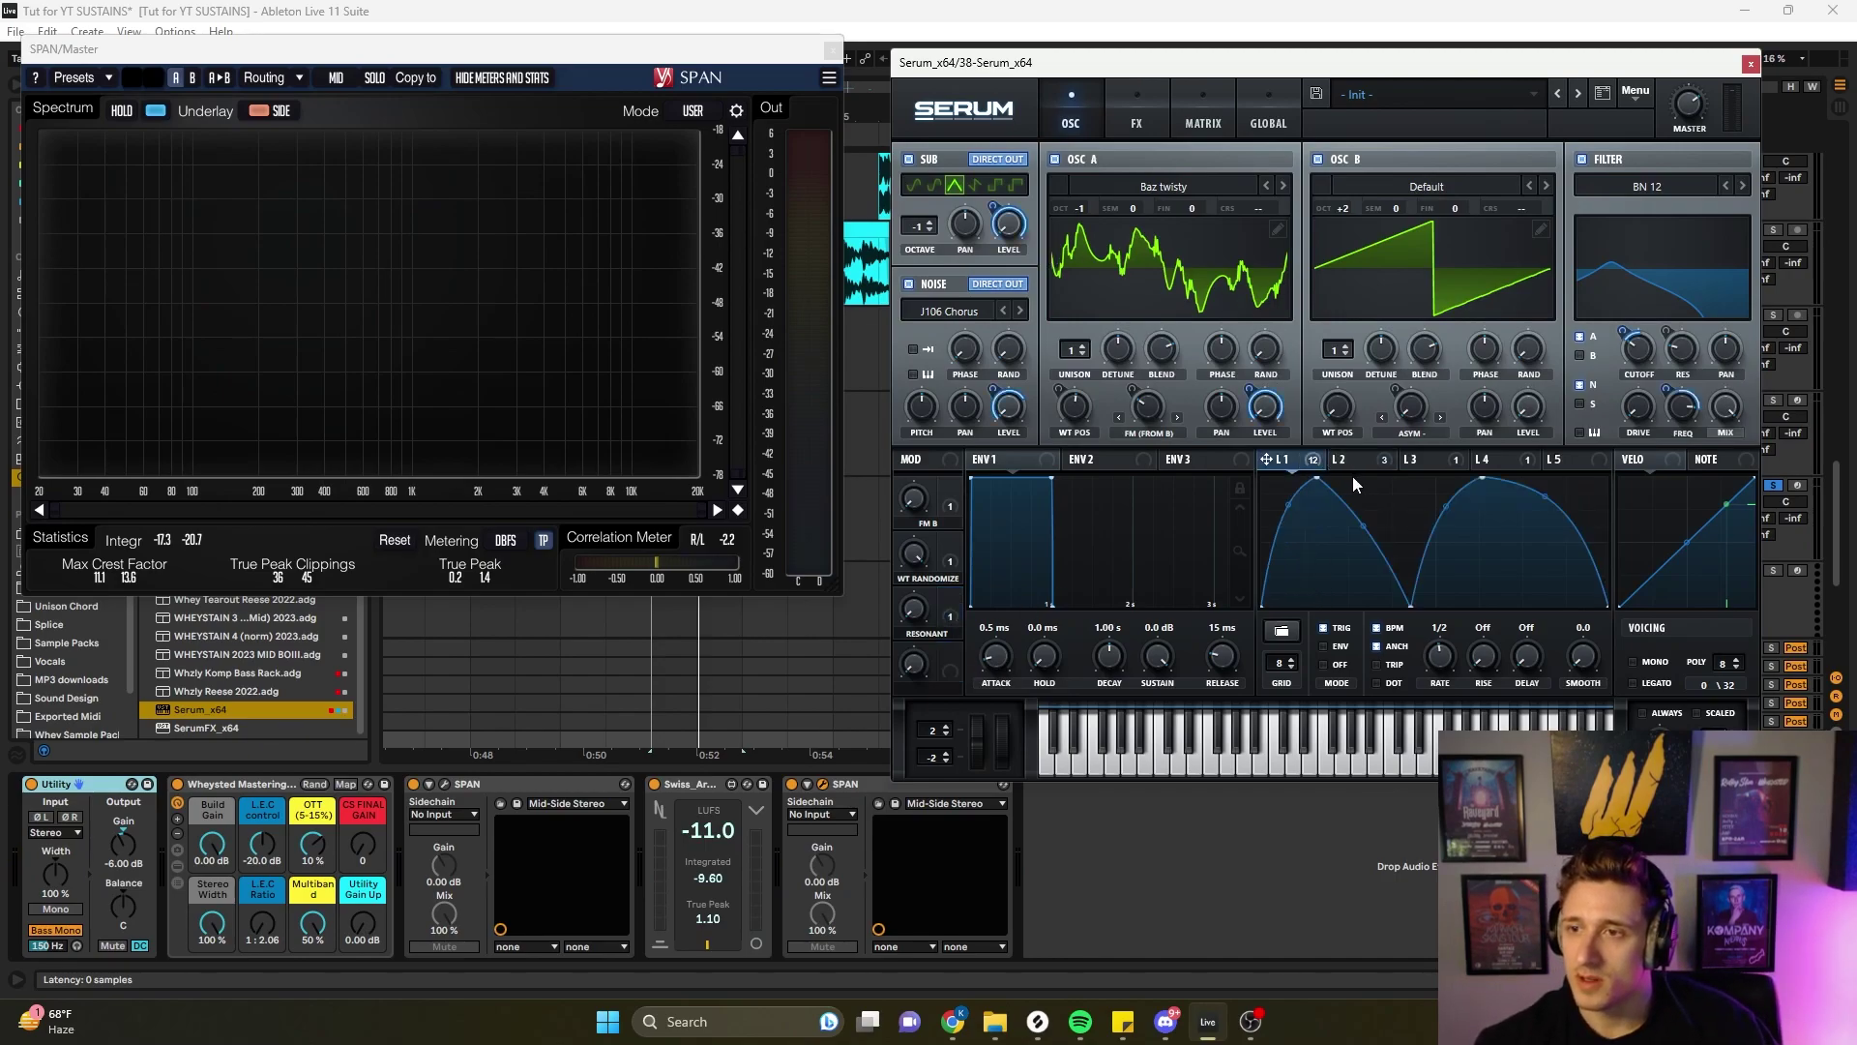
left_click(1302, 462)
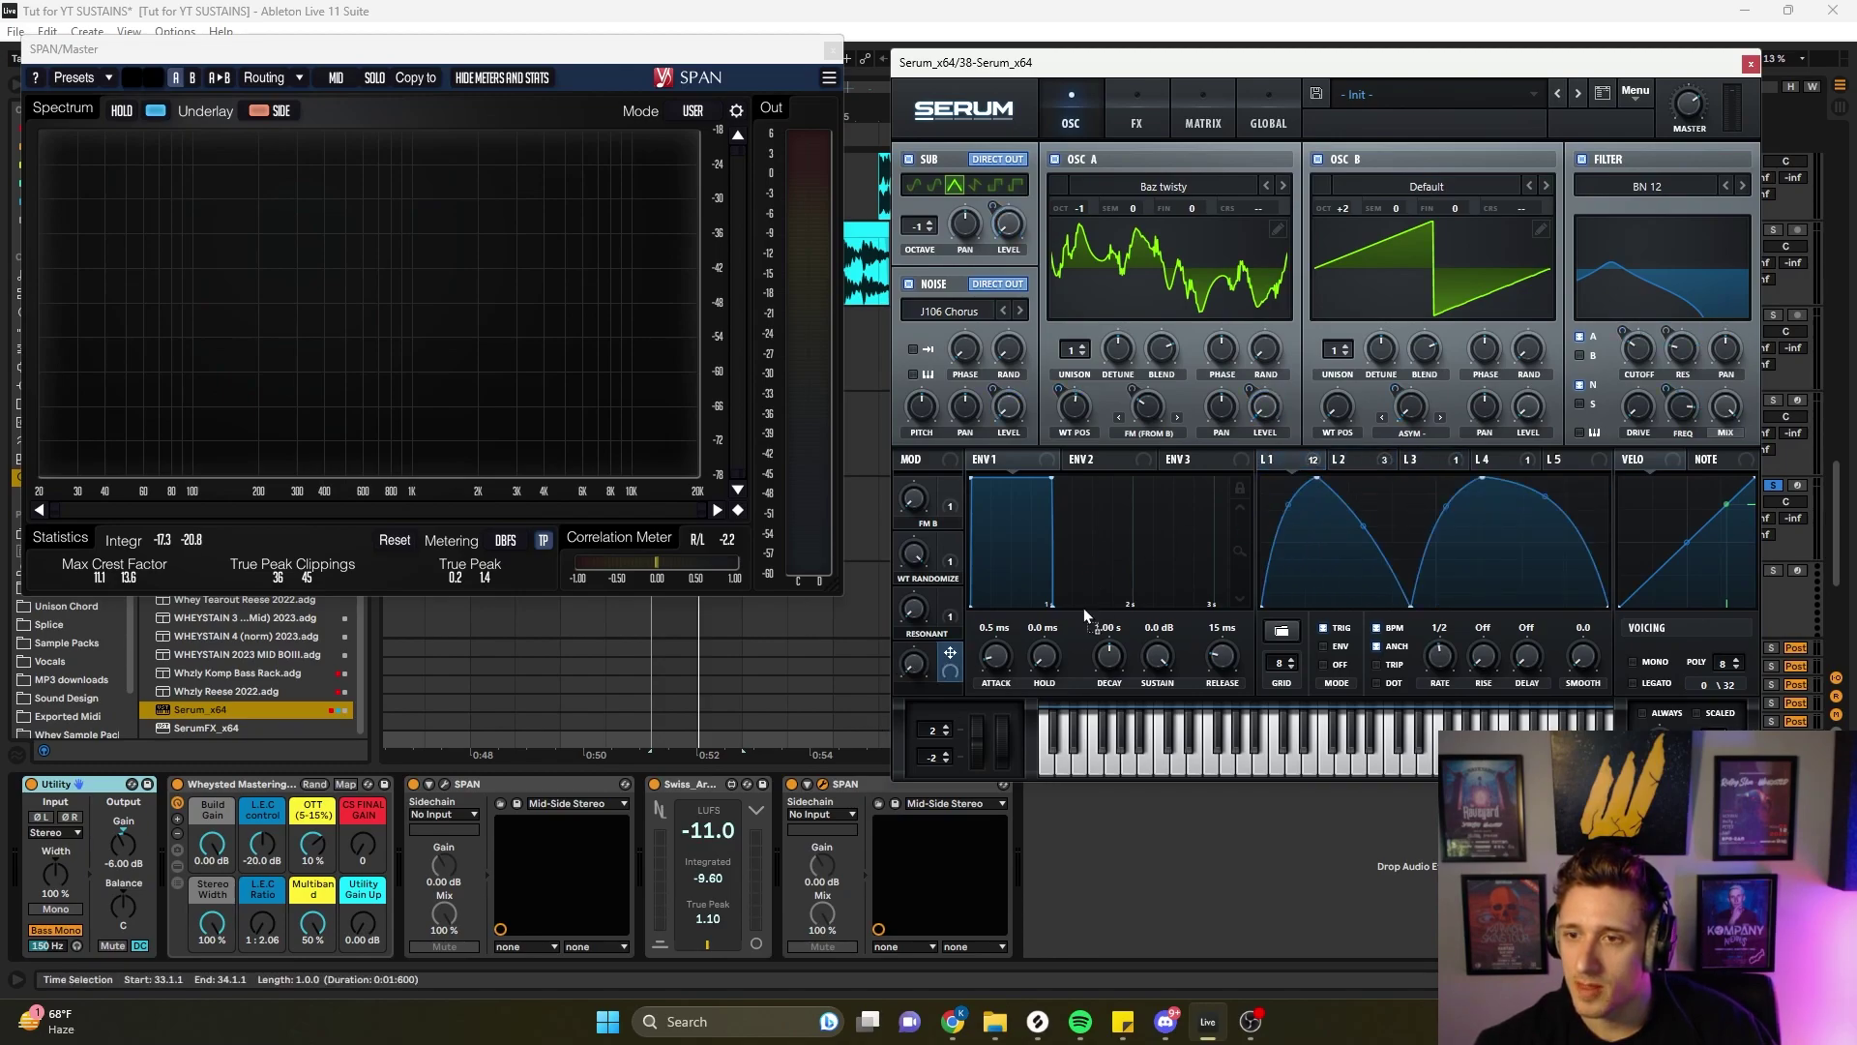
left_click(1291, 509)
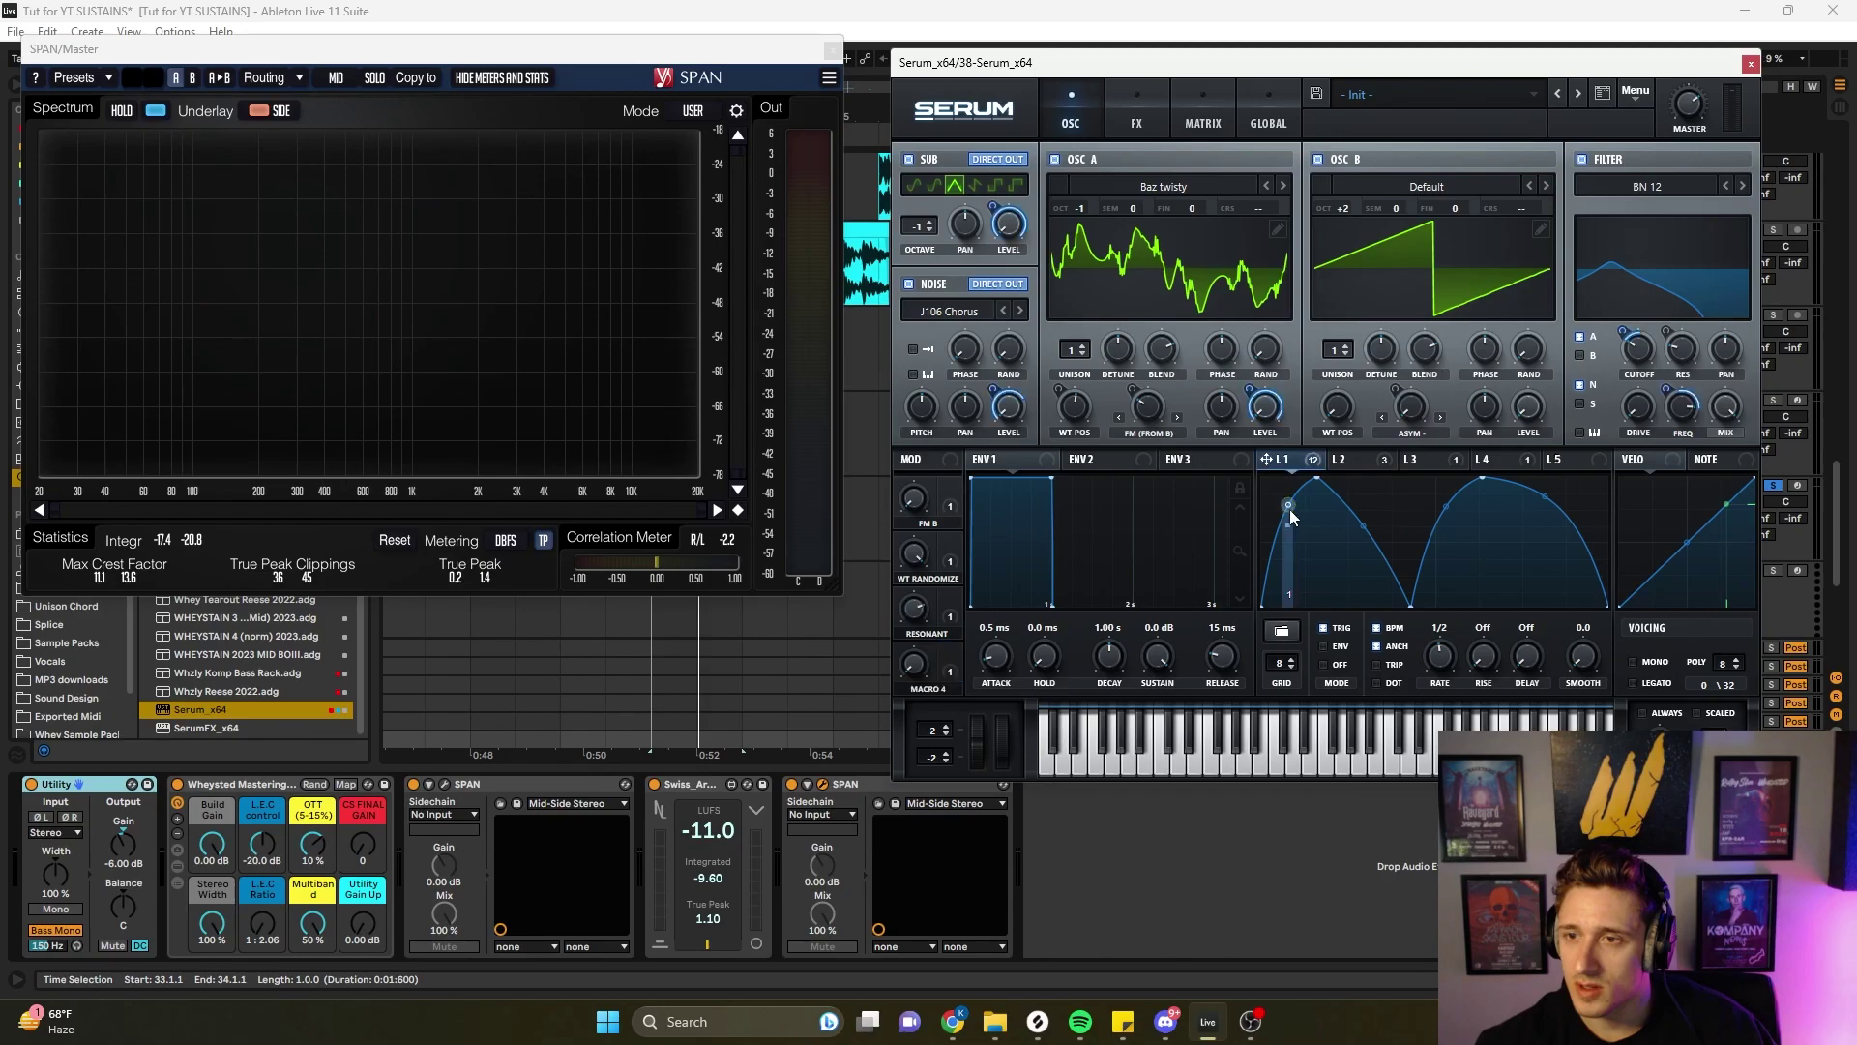
key("space")
left_click_drag(905, 663, 1109, 445)
key("space")
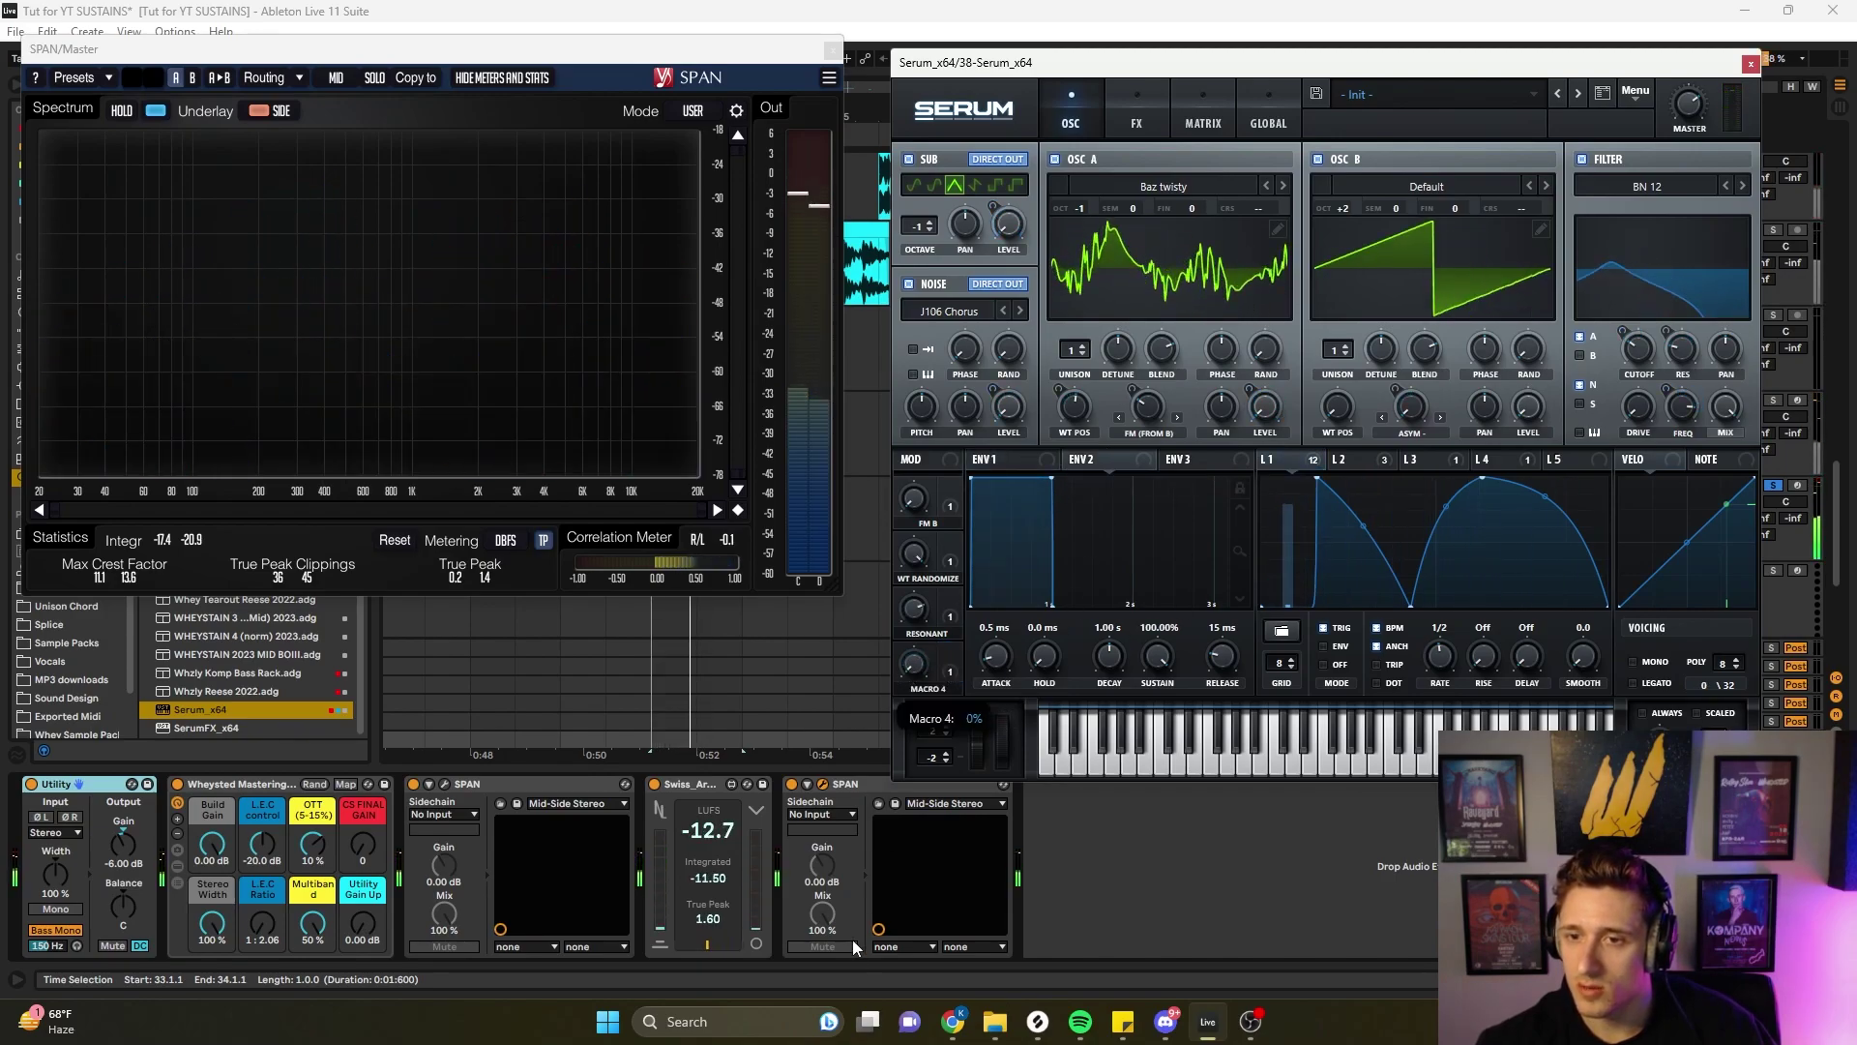
- Remove all of Macro 4's destinations and clear the modulation from LFO 1's first curve, checking the sound in playback
right_click(913, 664)
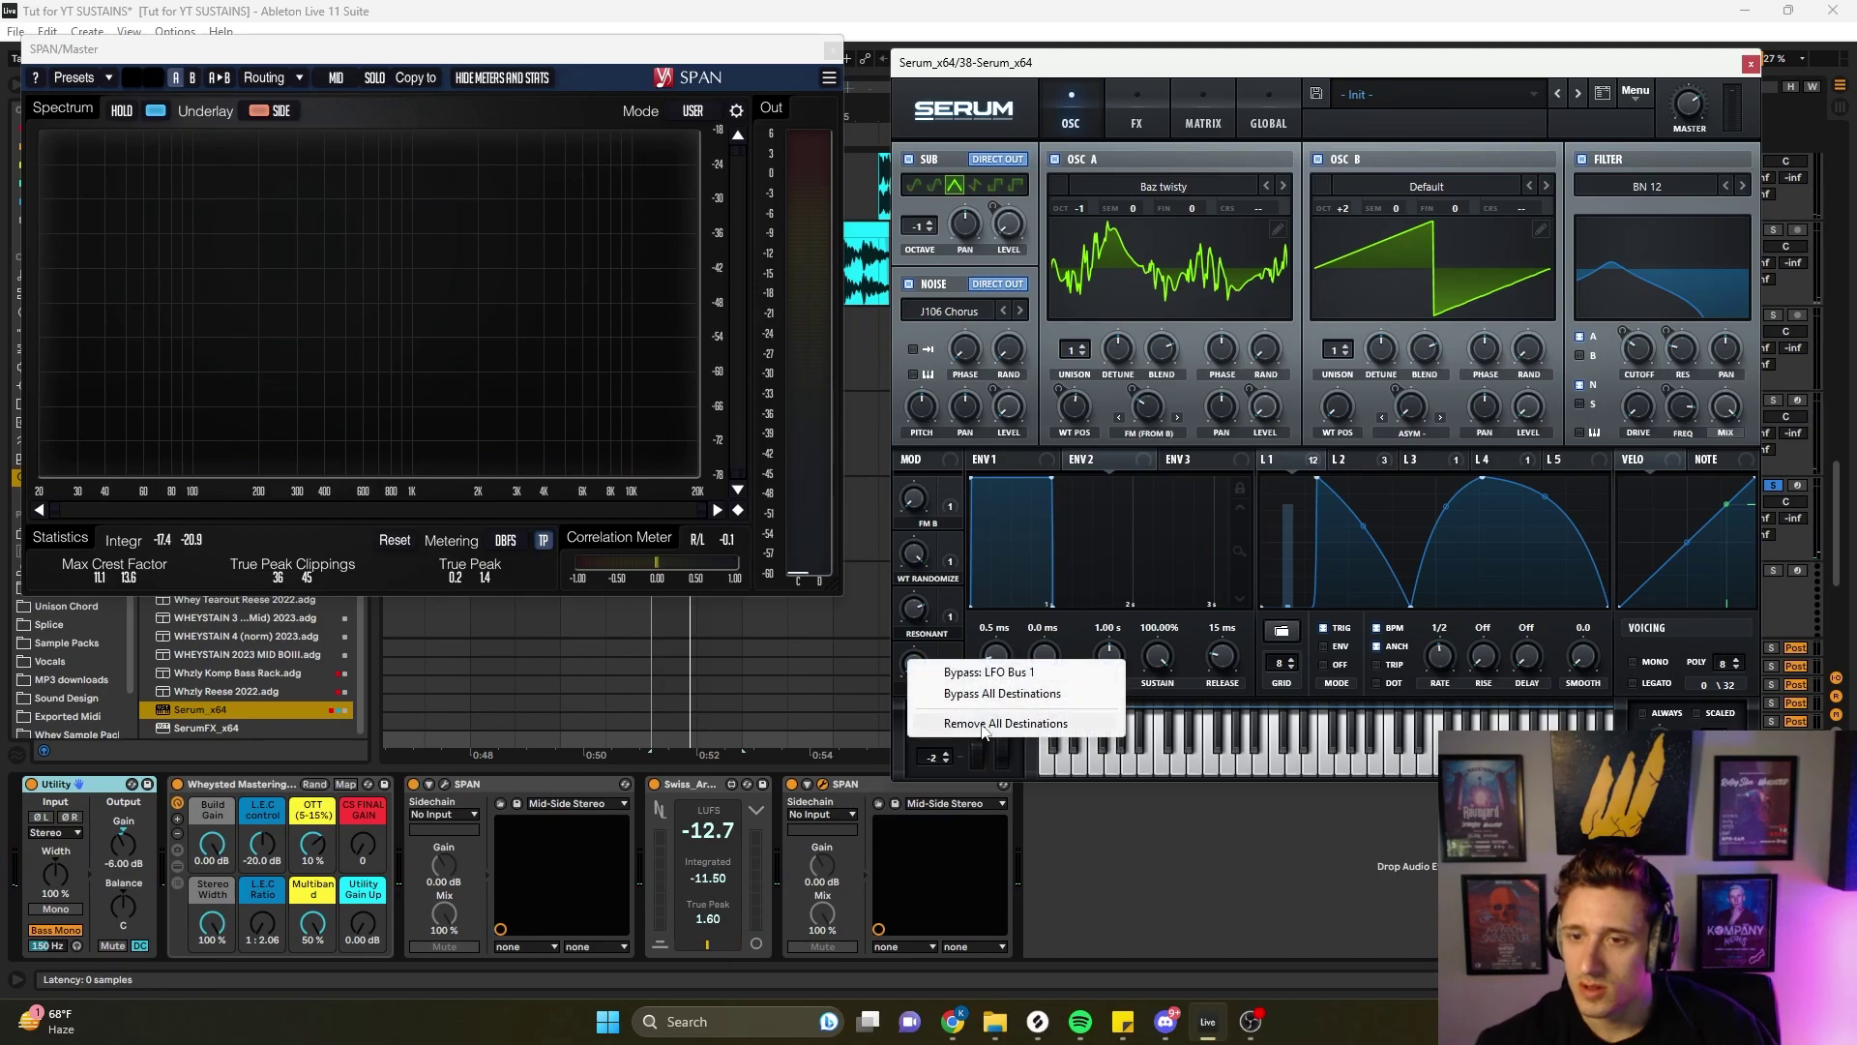
left_click(982, 725)
key("space")
key("space")
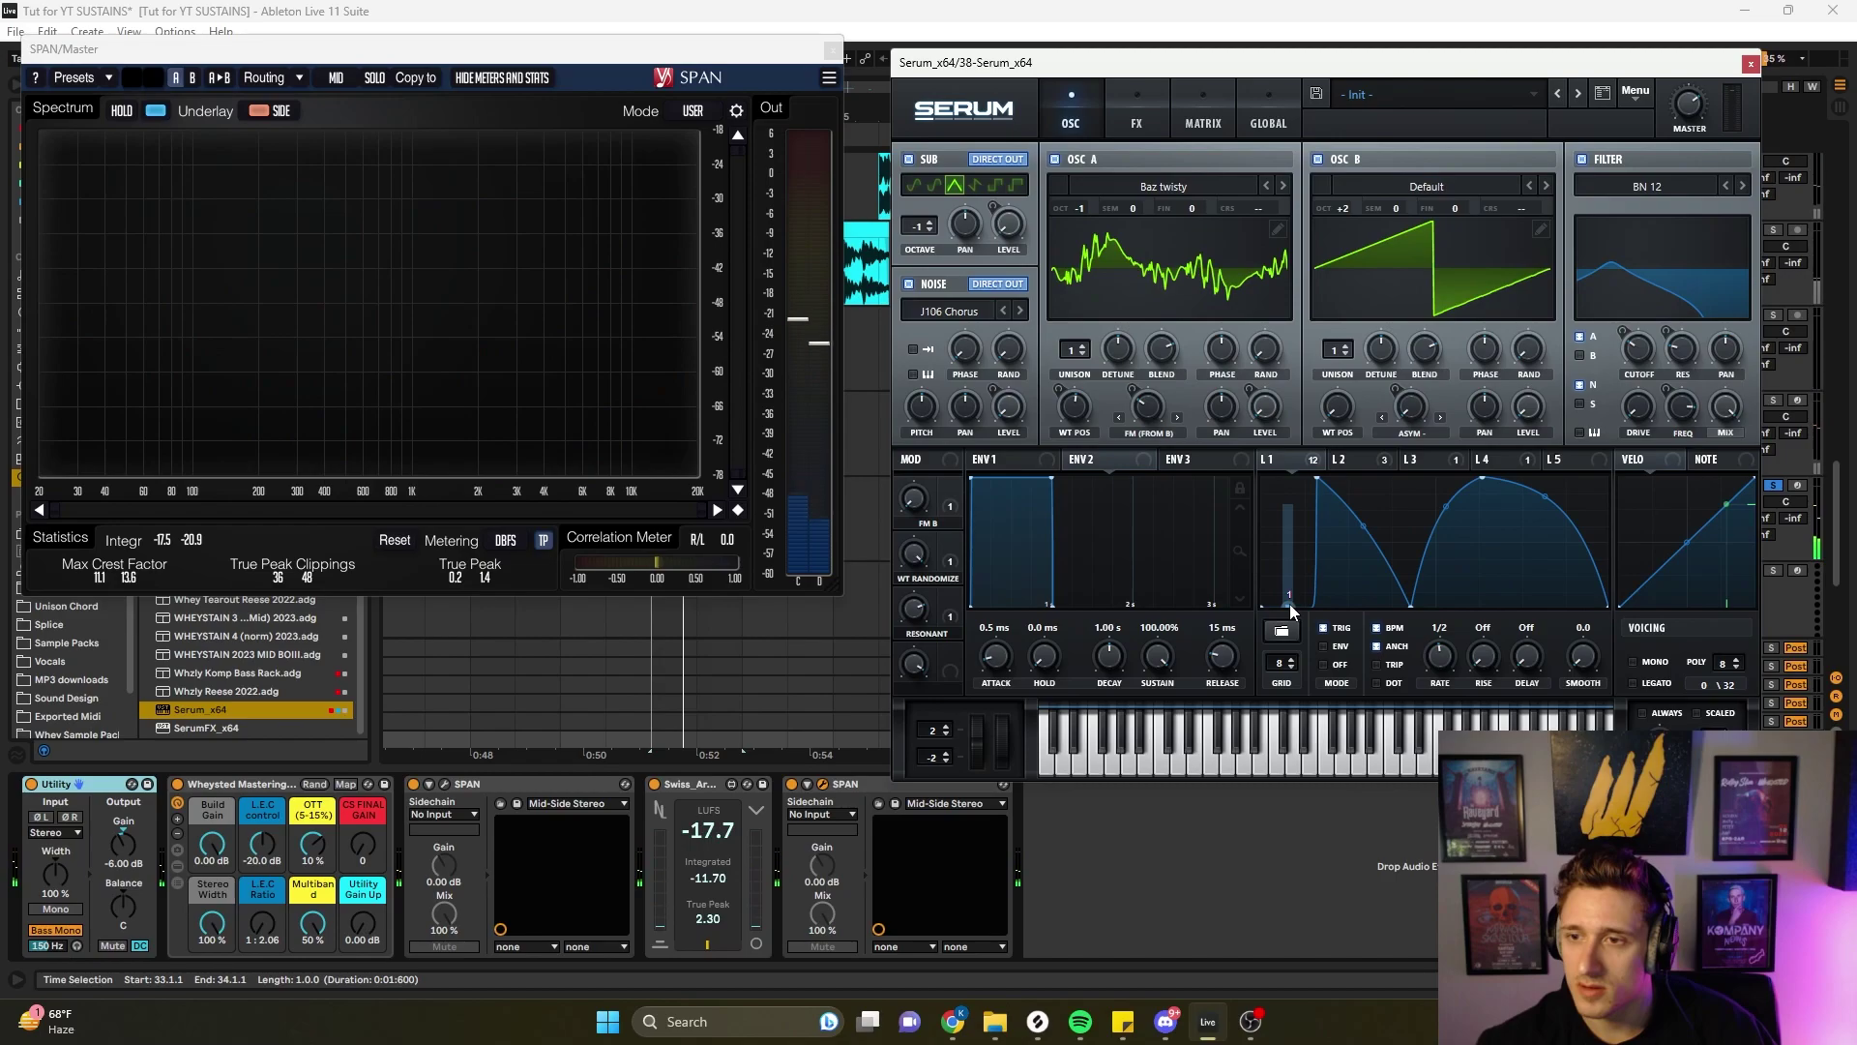
right_click(1290, 610)
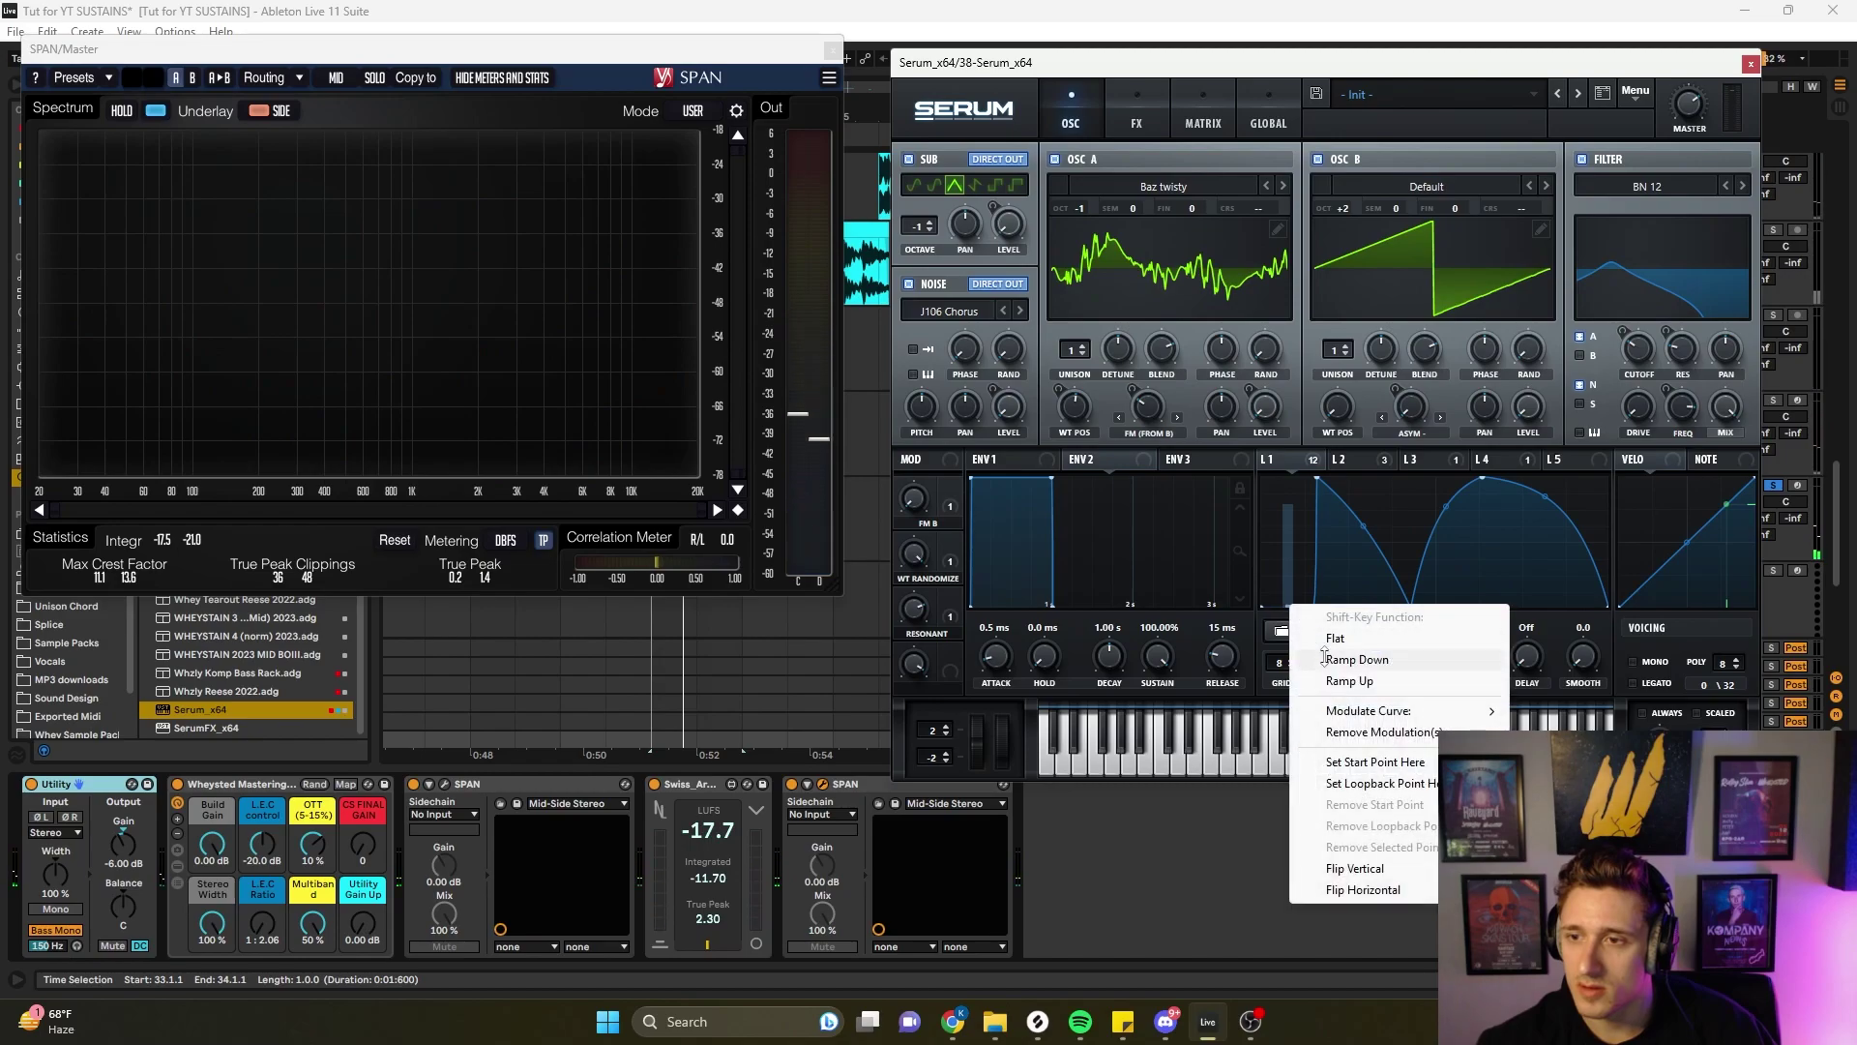
left_click(1379, 733)
key("space")
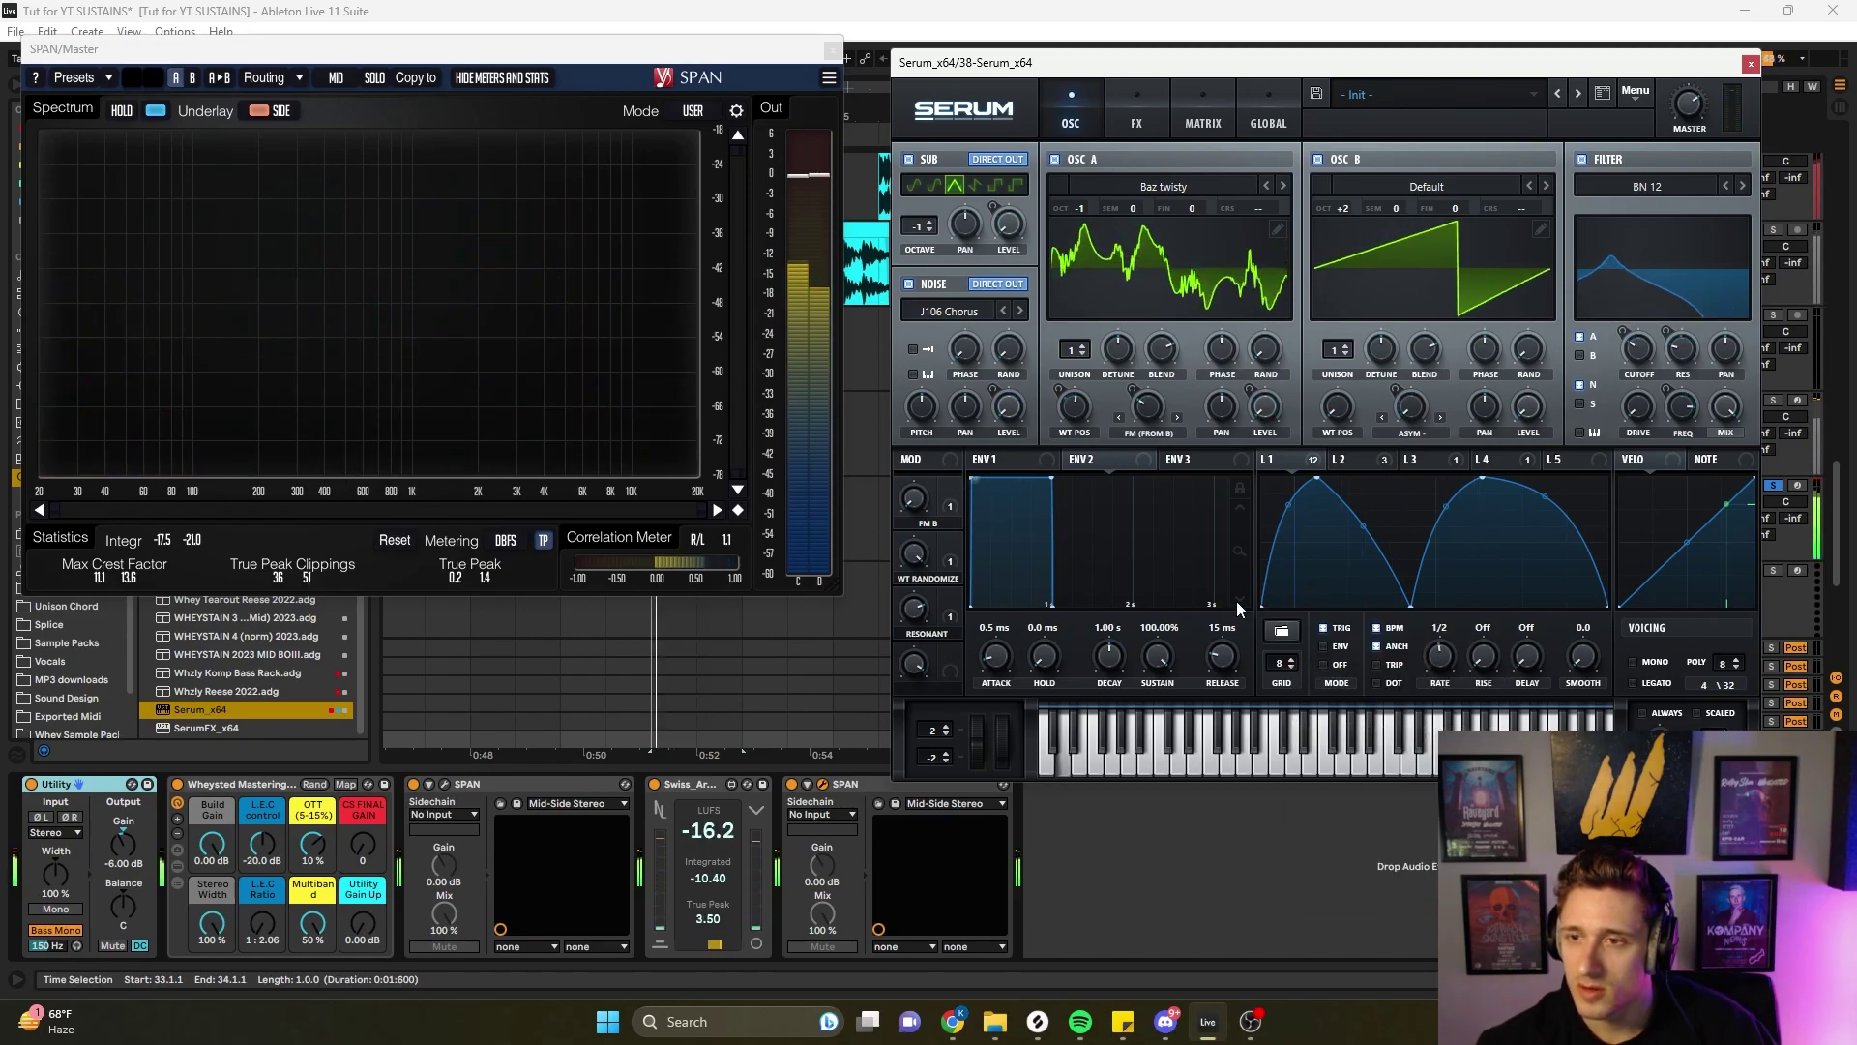
key("space")
- Assign Macro 4 to LFO 1's first falling curve and second rising curve, and sweep the macro during playback
left_click(1358, 457)
left_click(1288, 458)
key("space")
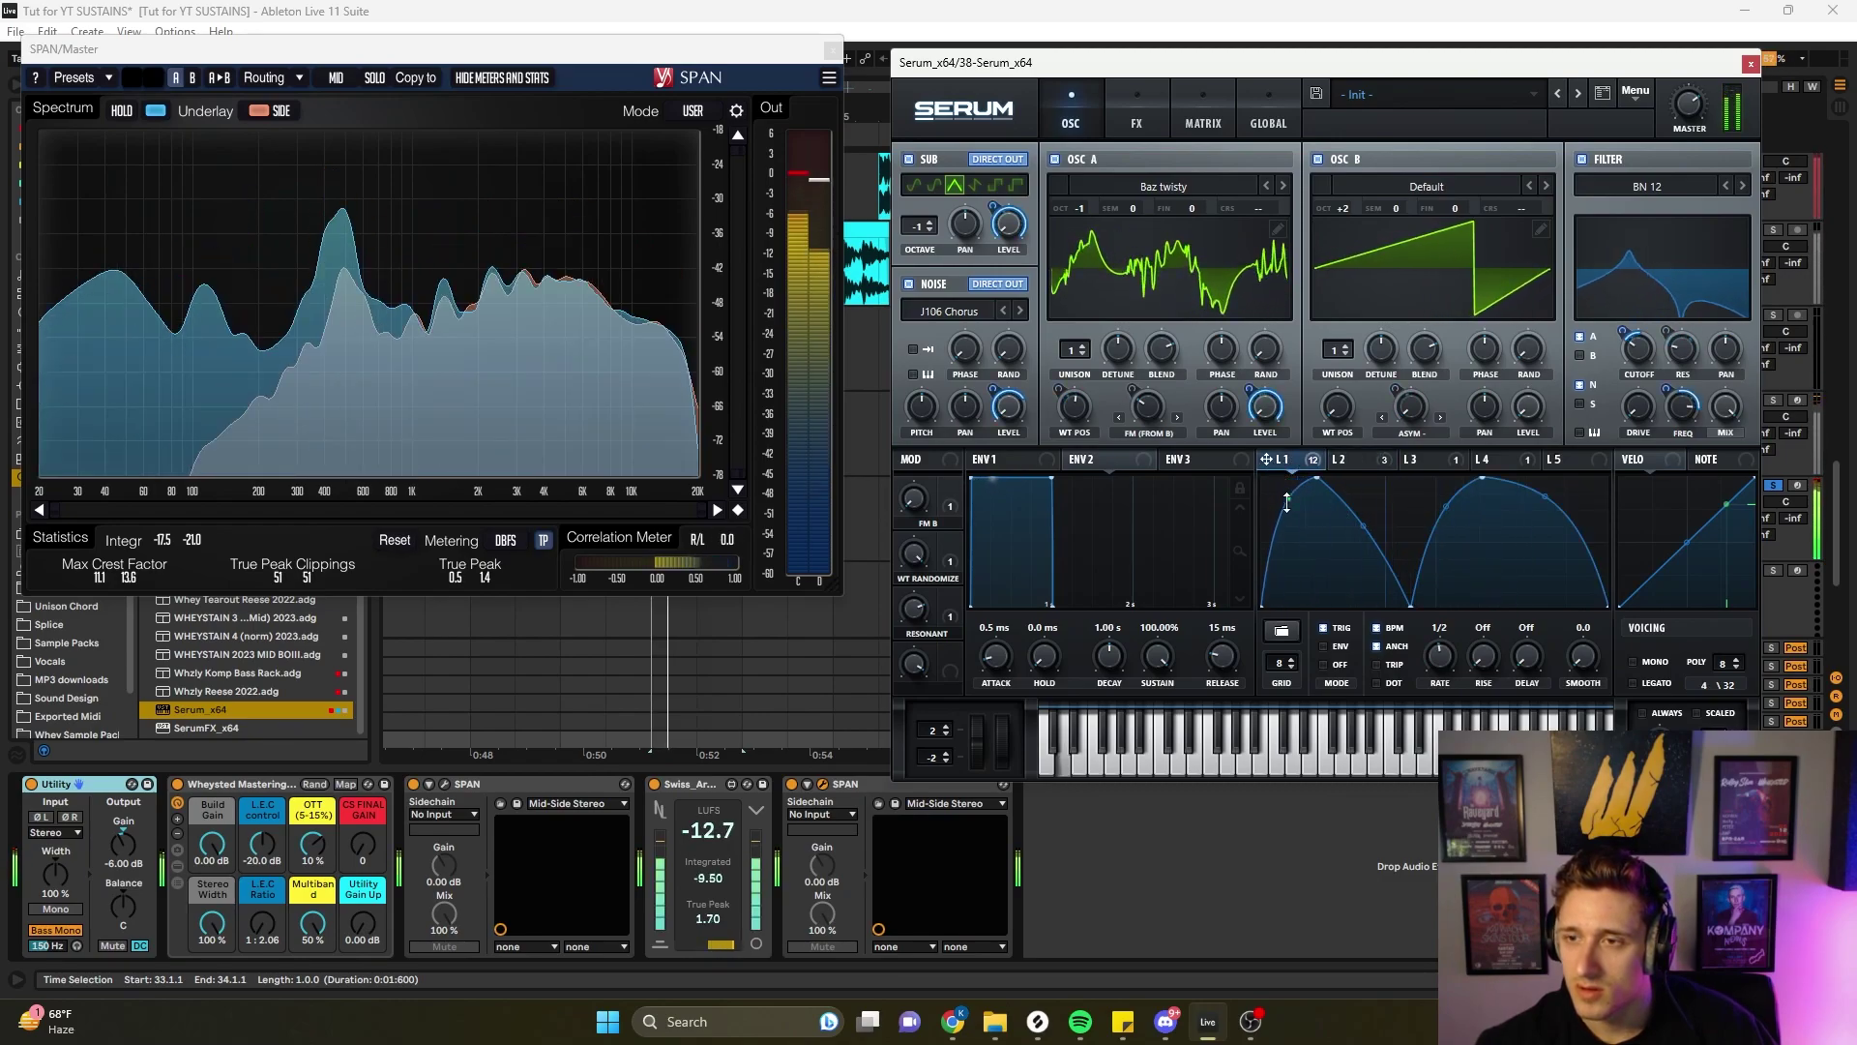
key("space")
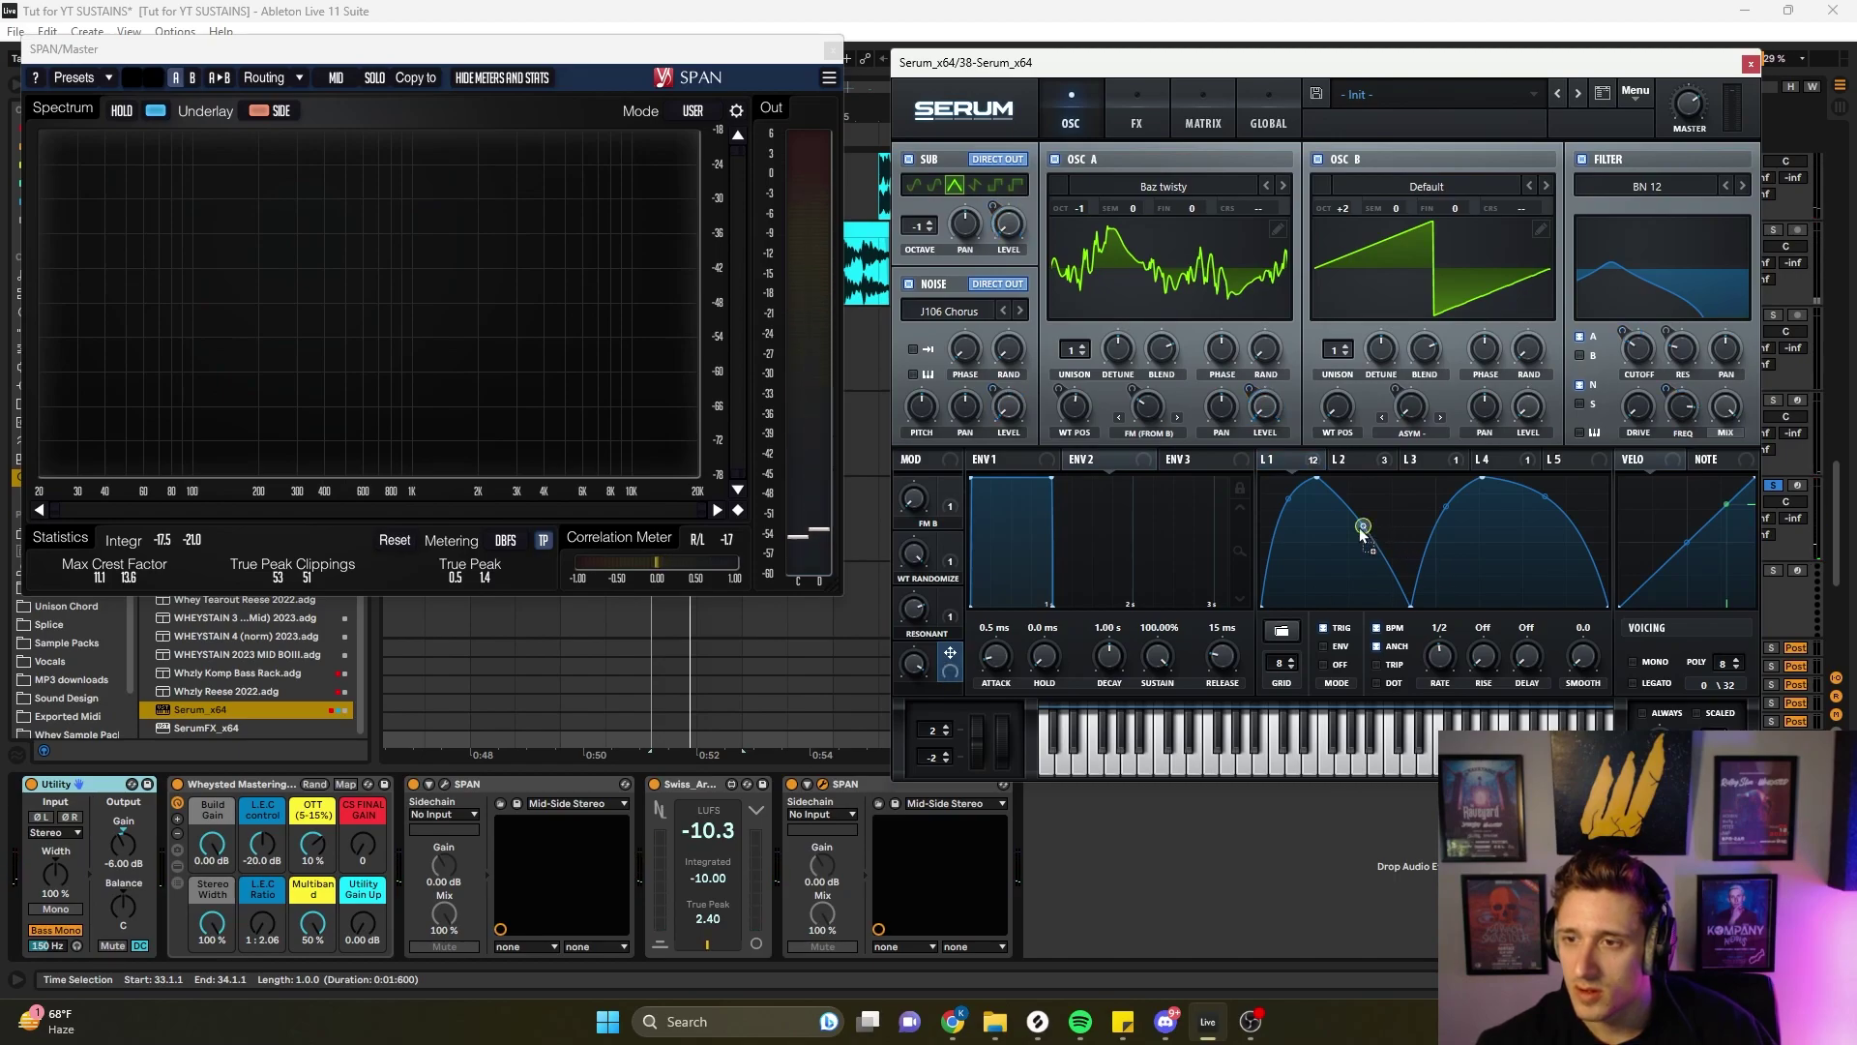
key("space")
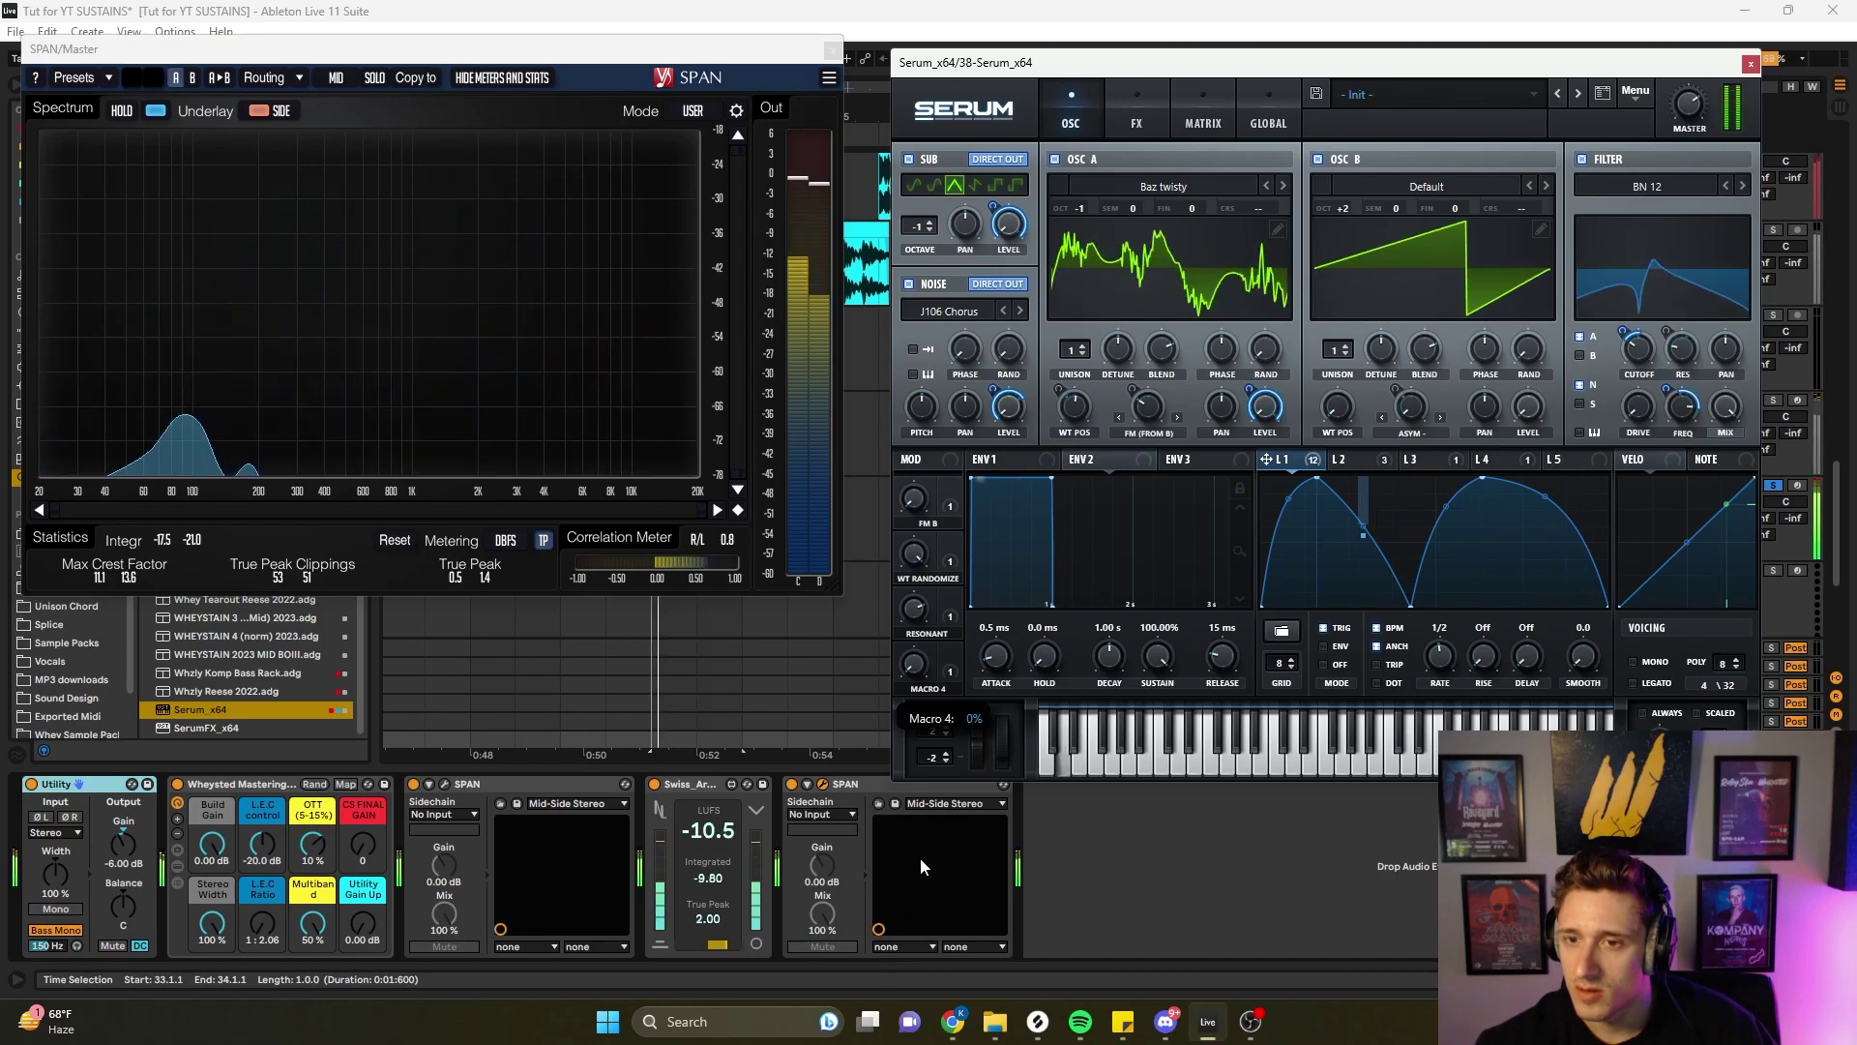
key("space")
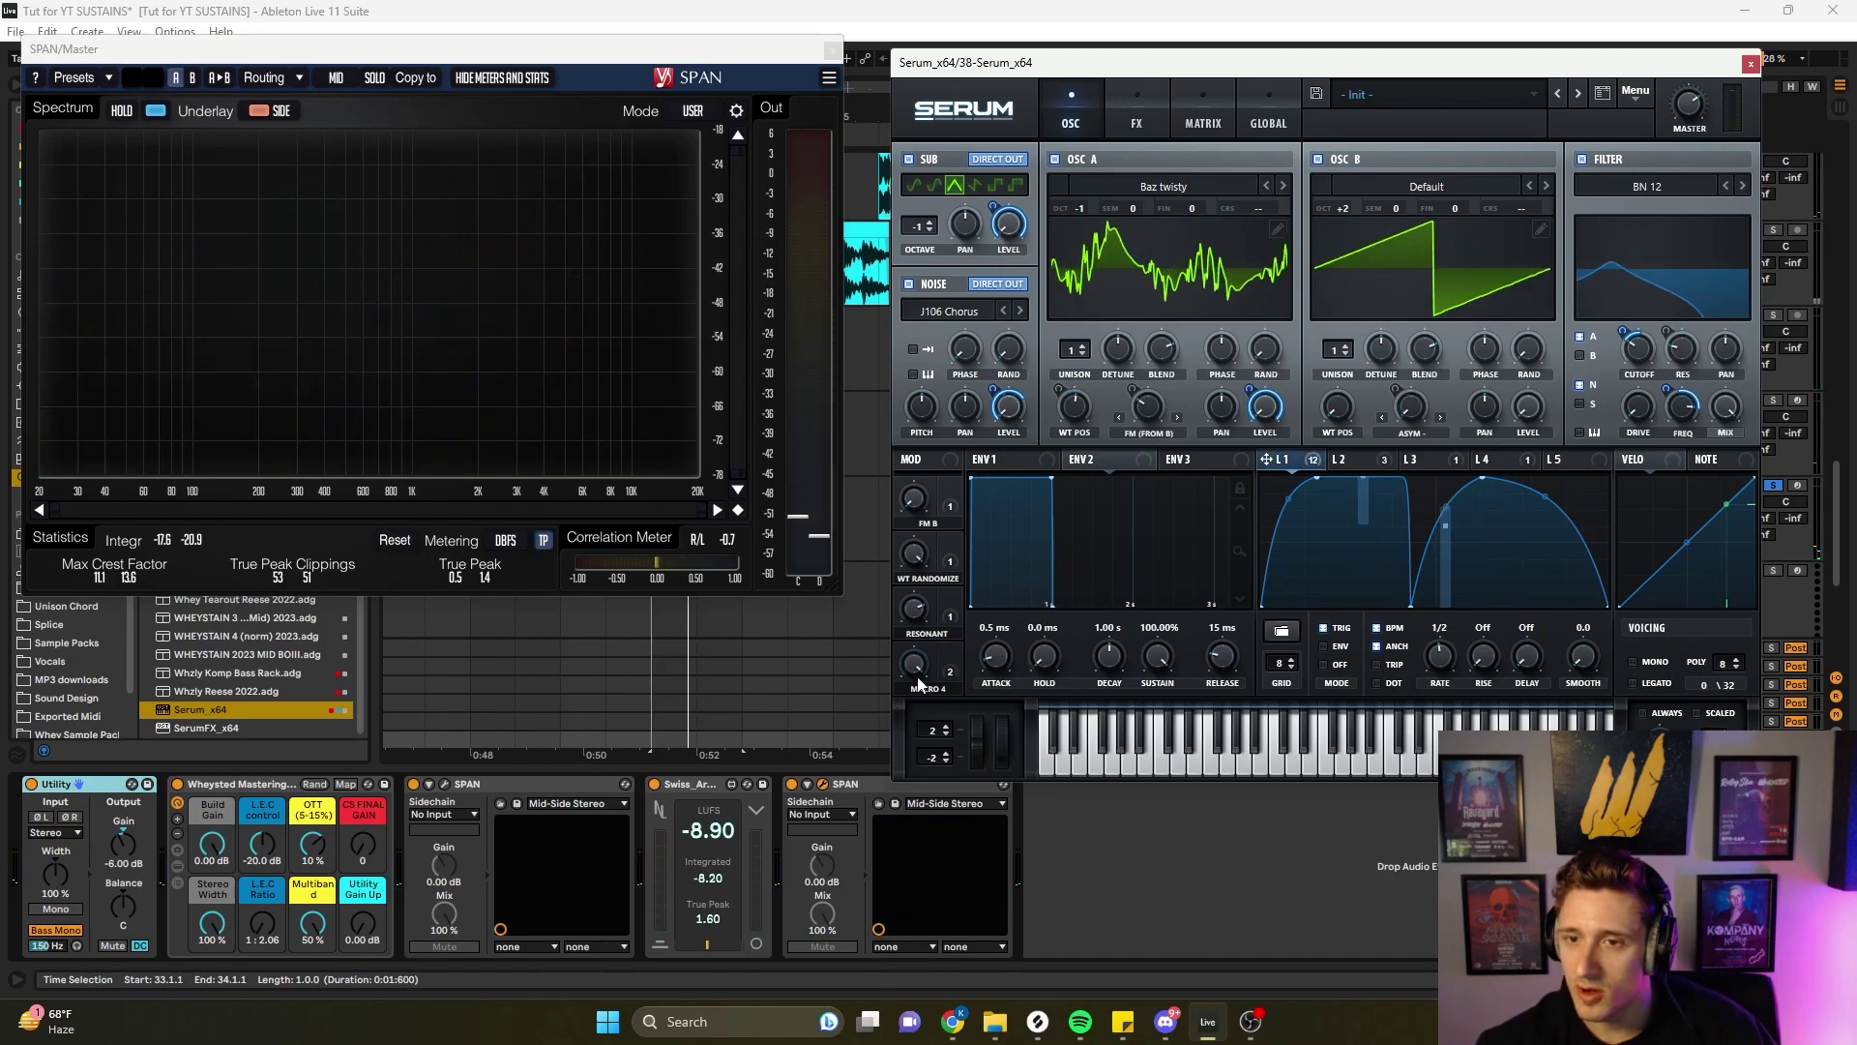
- Remove the modulation from LFO 1's second rising curve and assign Macro 4 to its second falling curve instead
key("space")
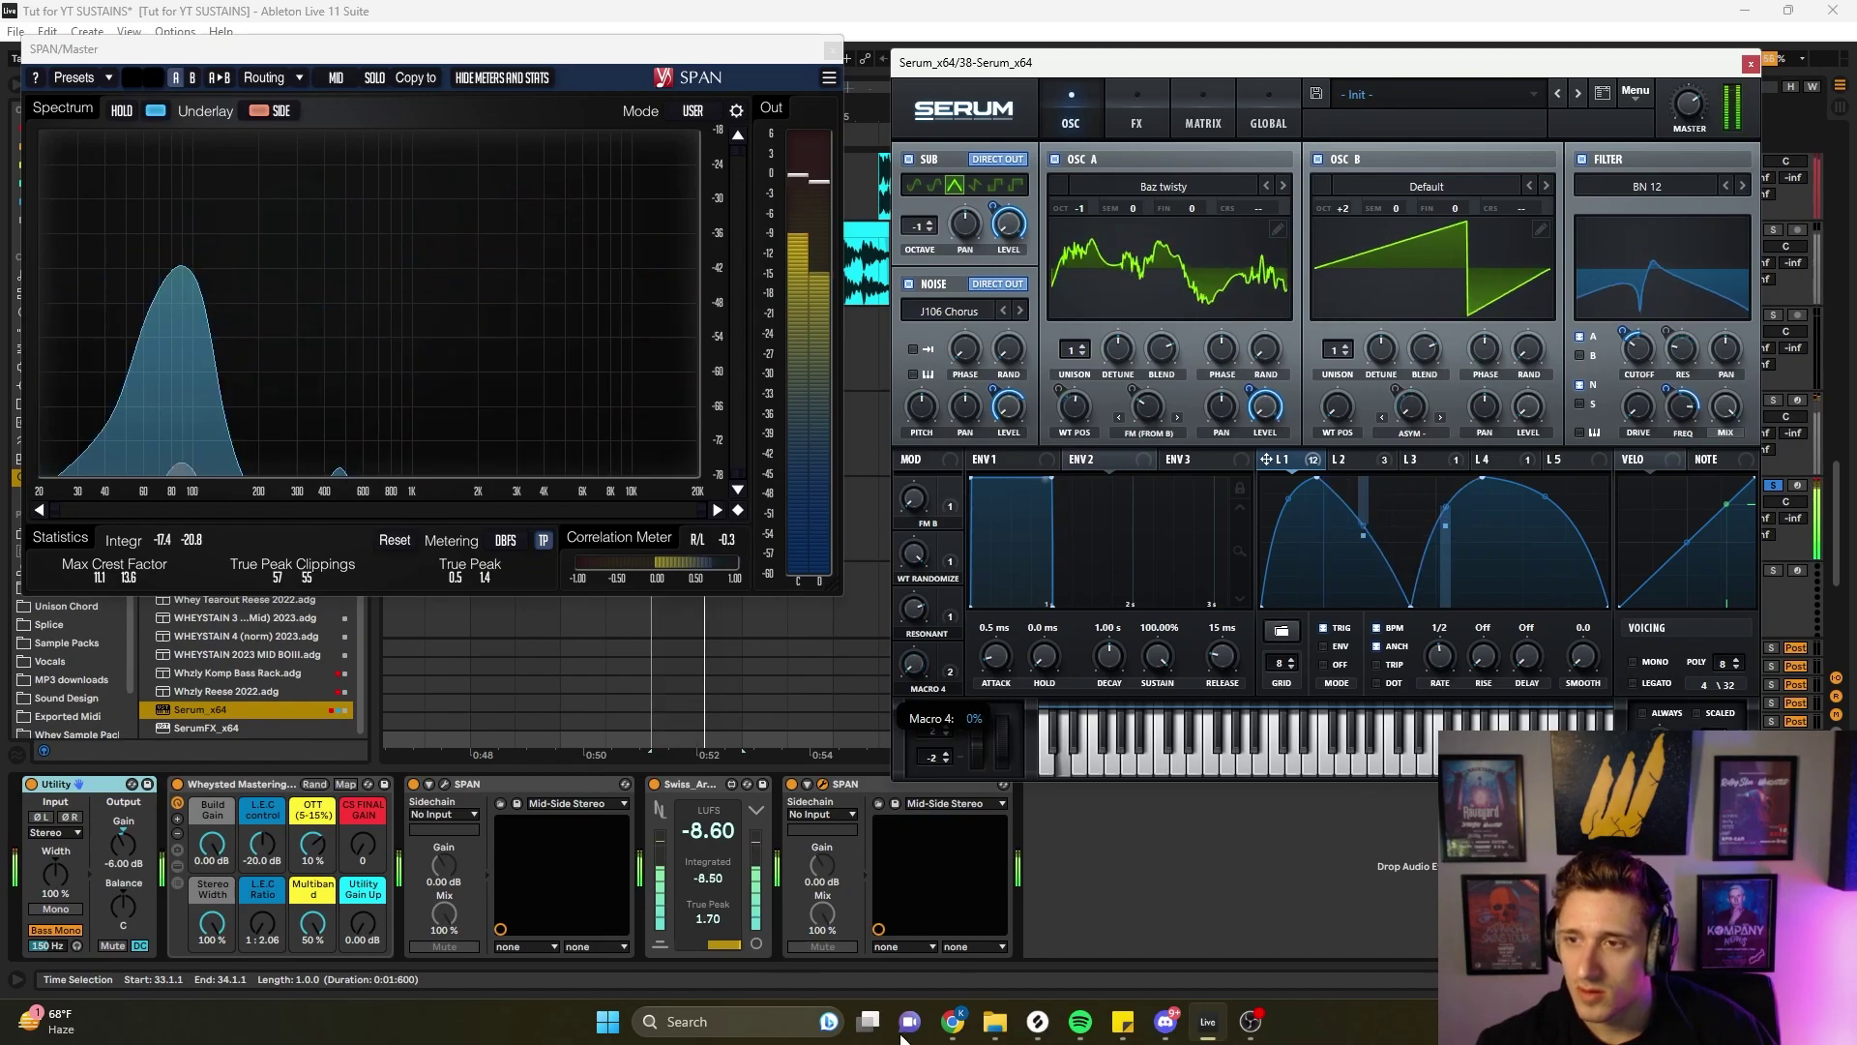
right_click(1445, 516)
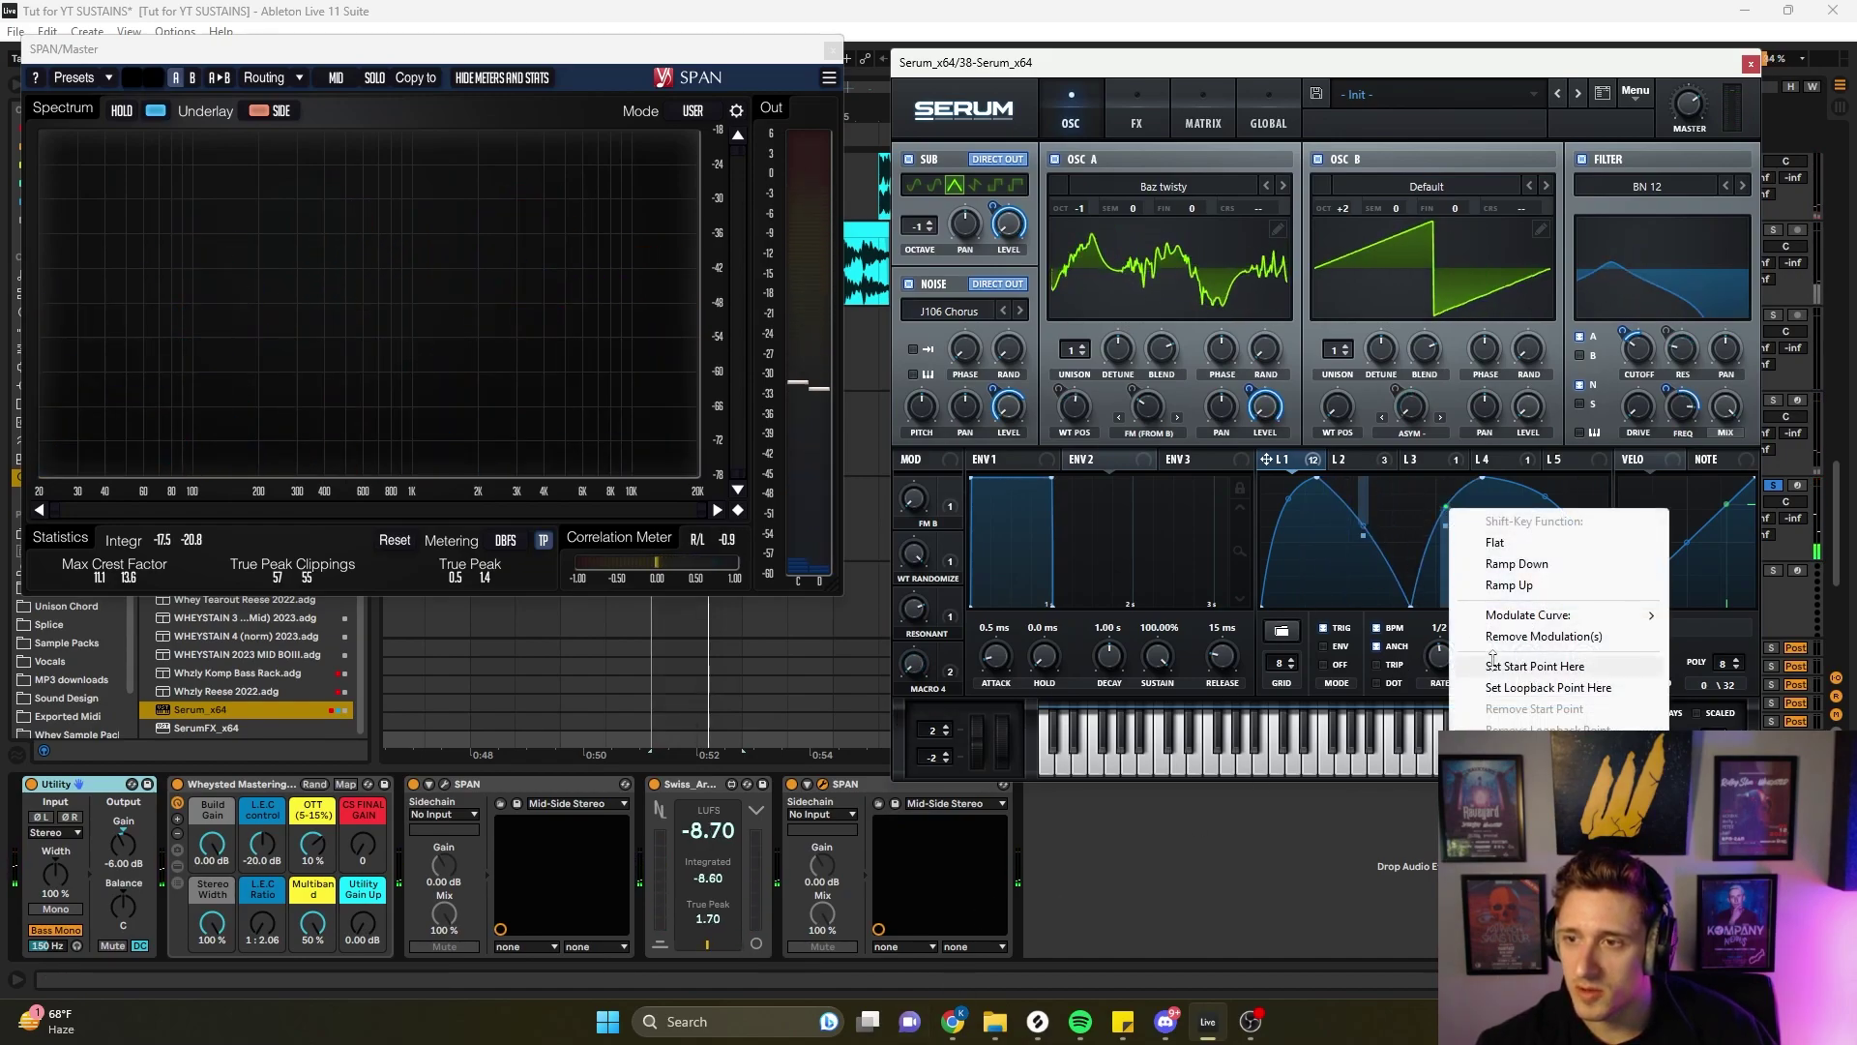
left_click(1527, 640)
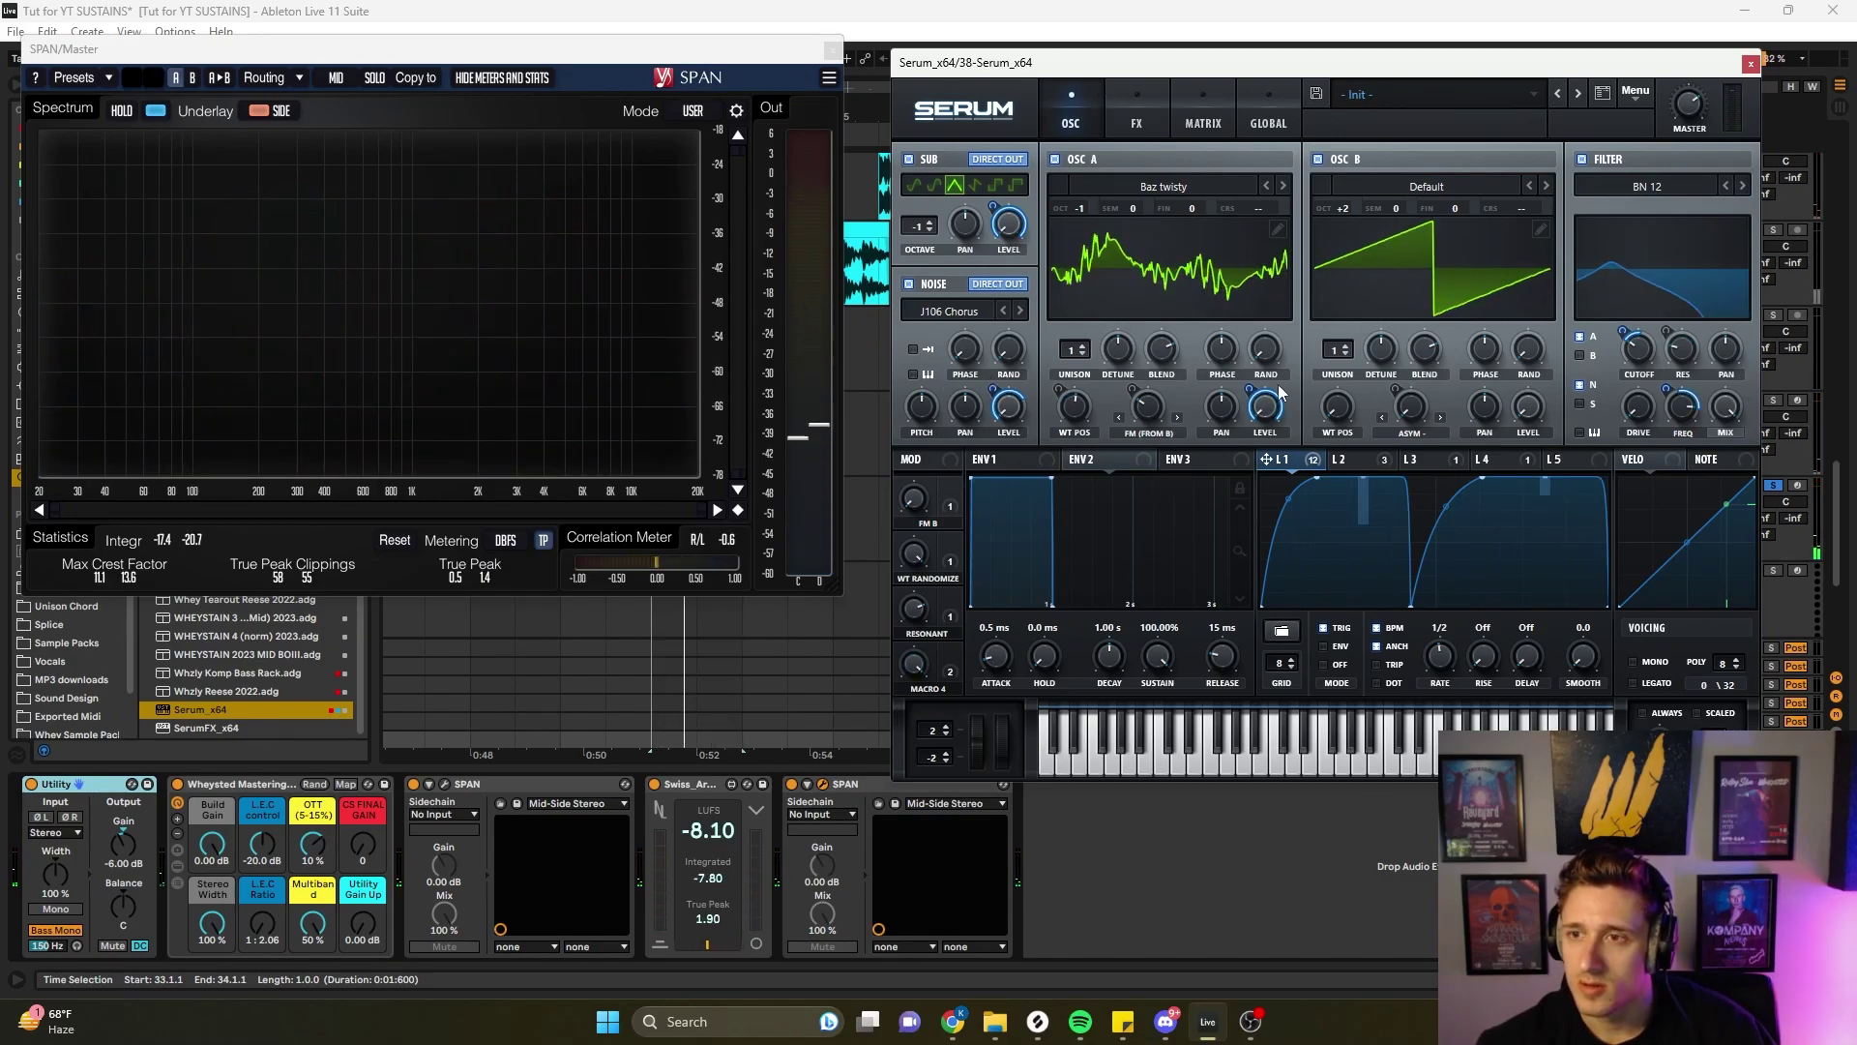
- Review the effects from Hyper/Dimension to Compressor and the devices inside the master track's mastering rack during playback
left_click(1138, 122)
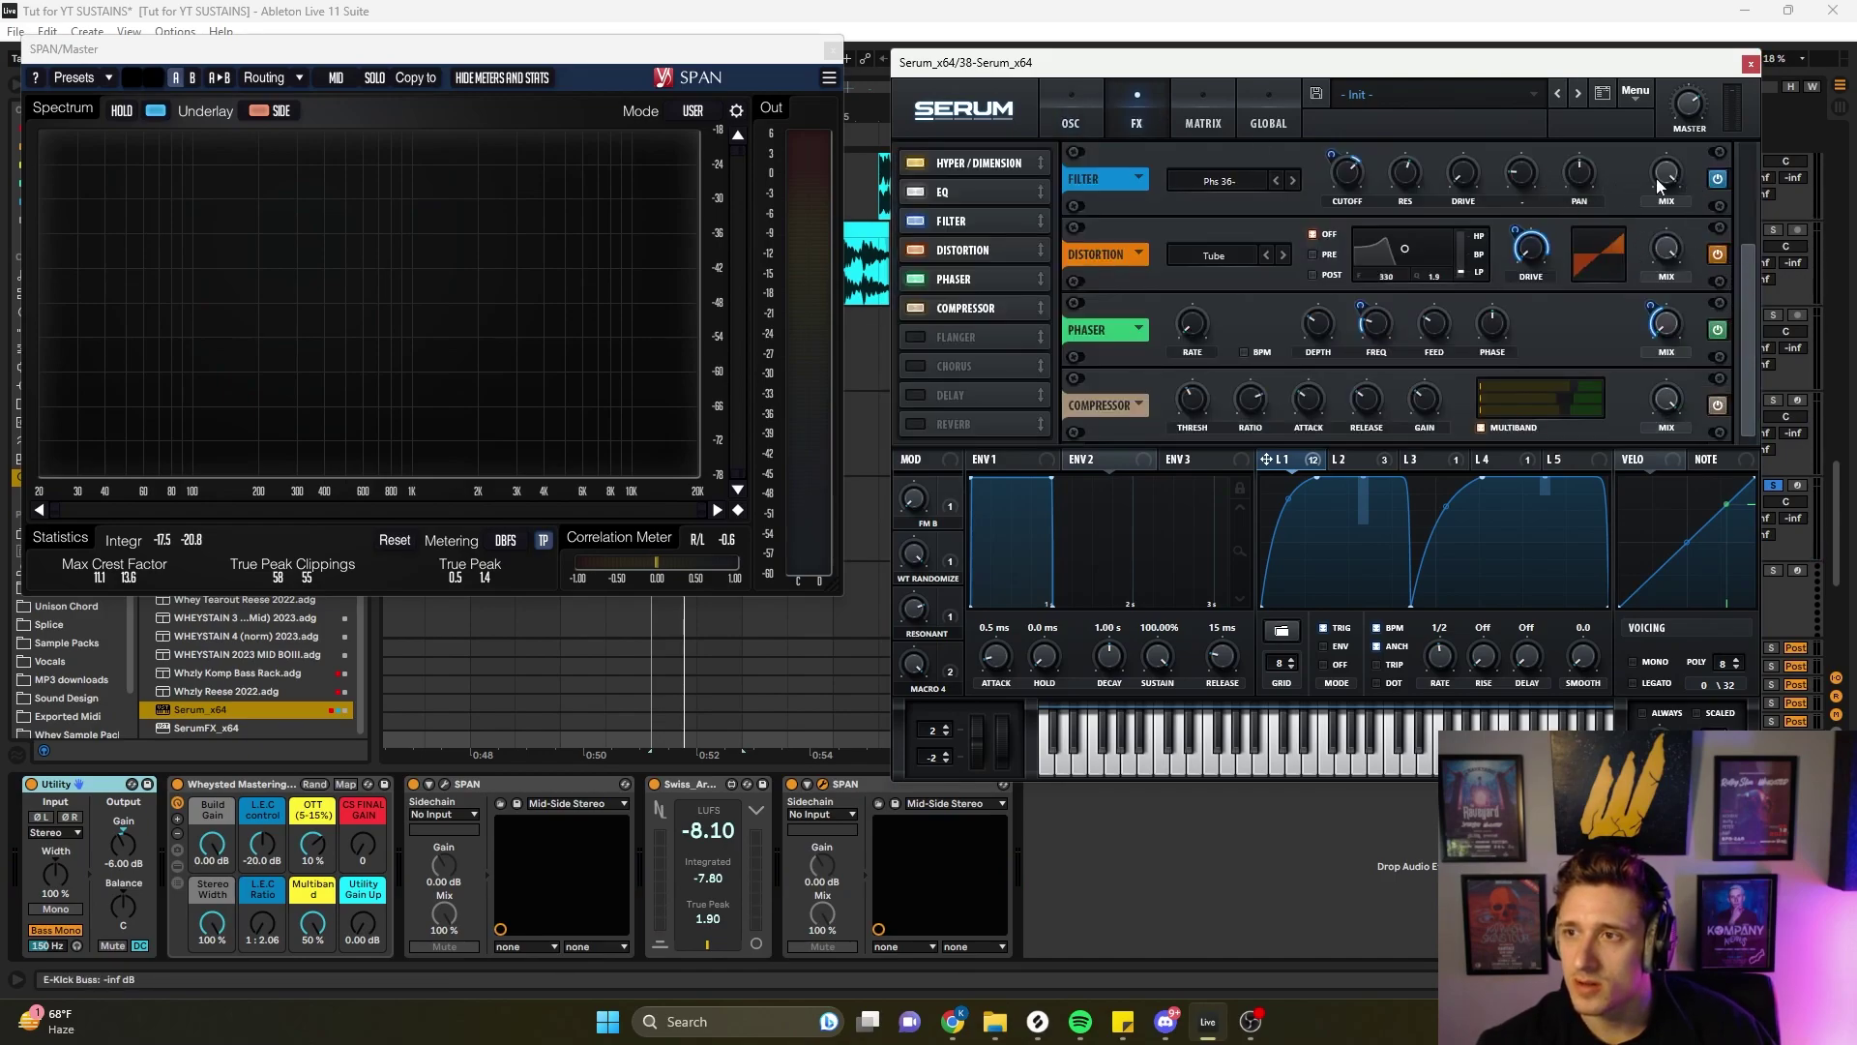
left_click_drag(1747, 312, 1780, 208)
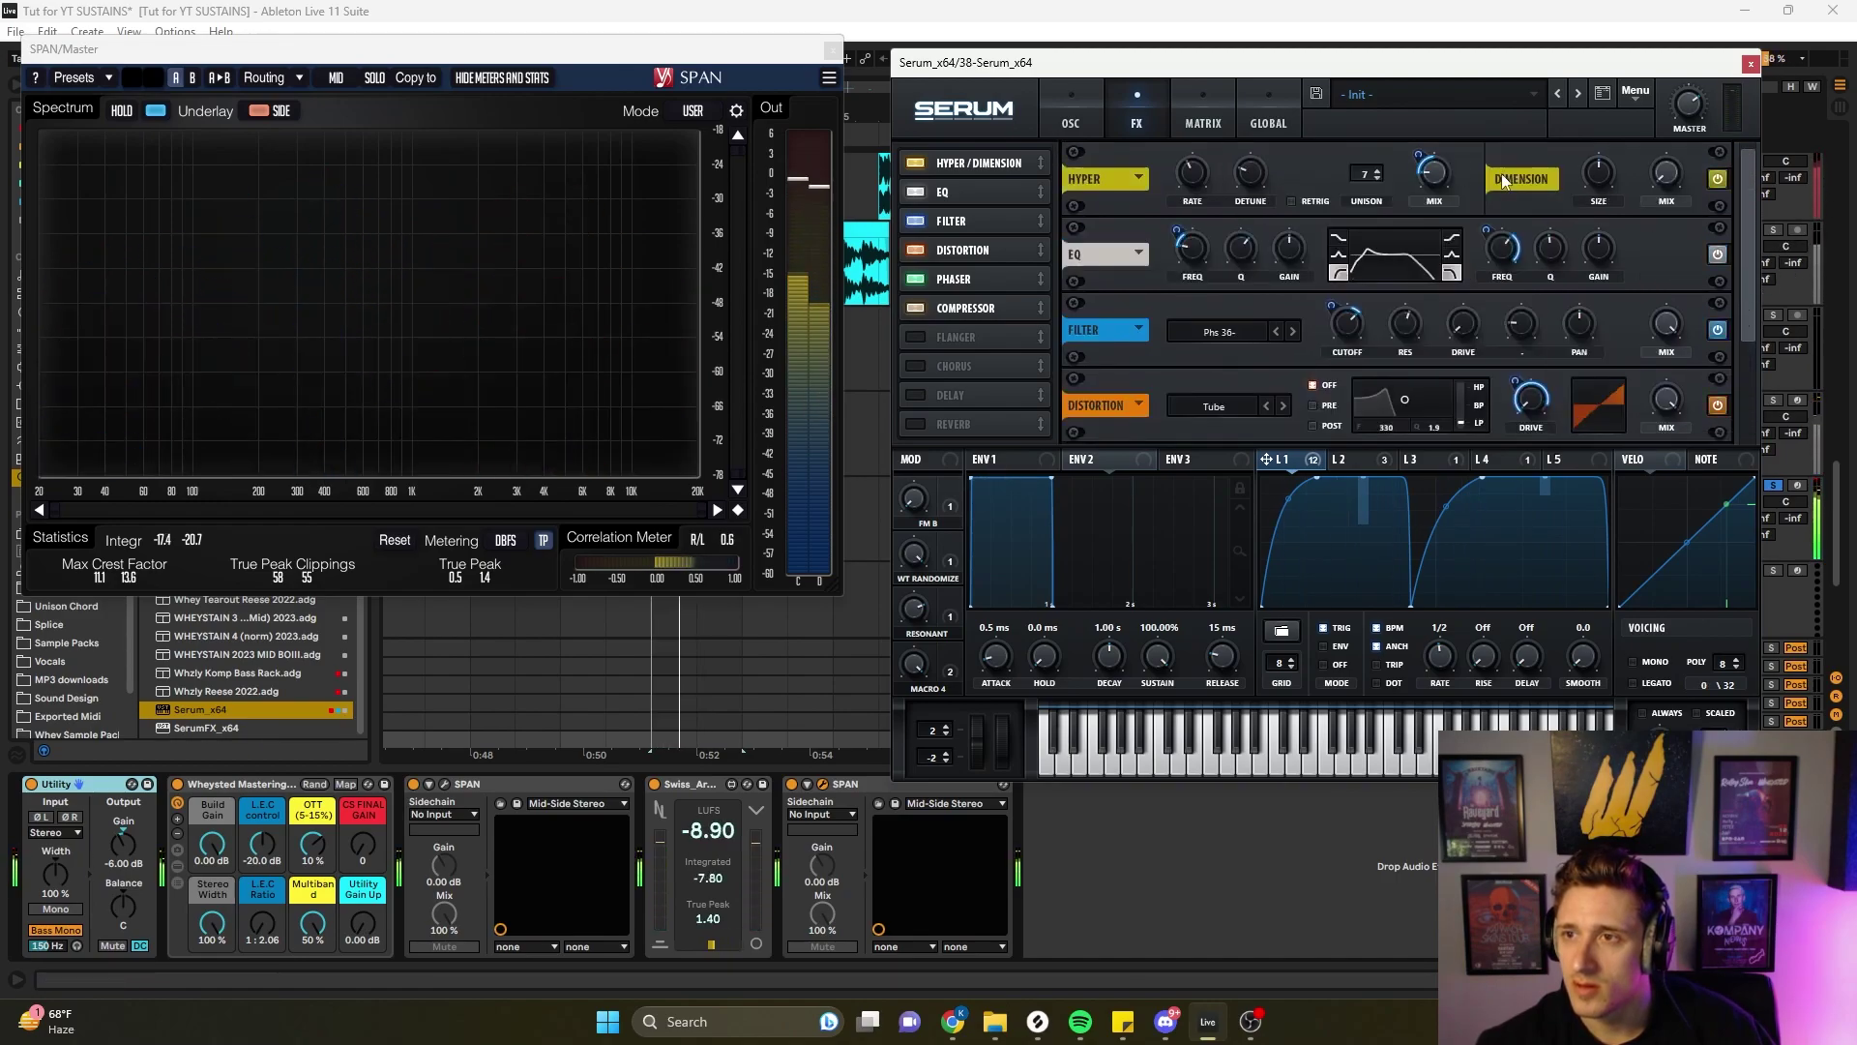
left_click_drag(1700, 76, 1294, 62)
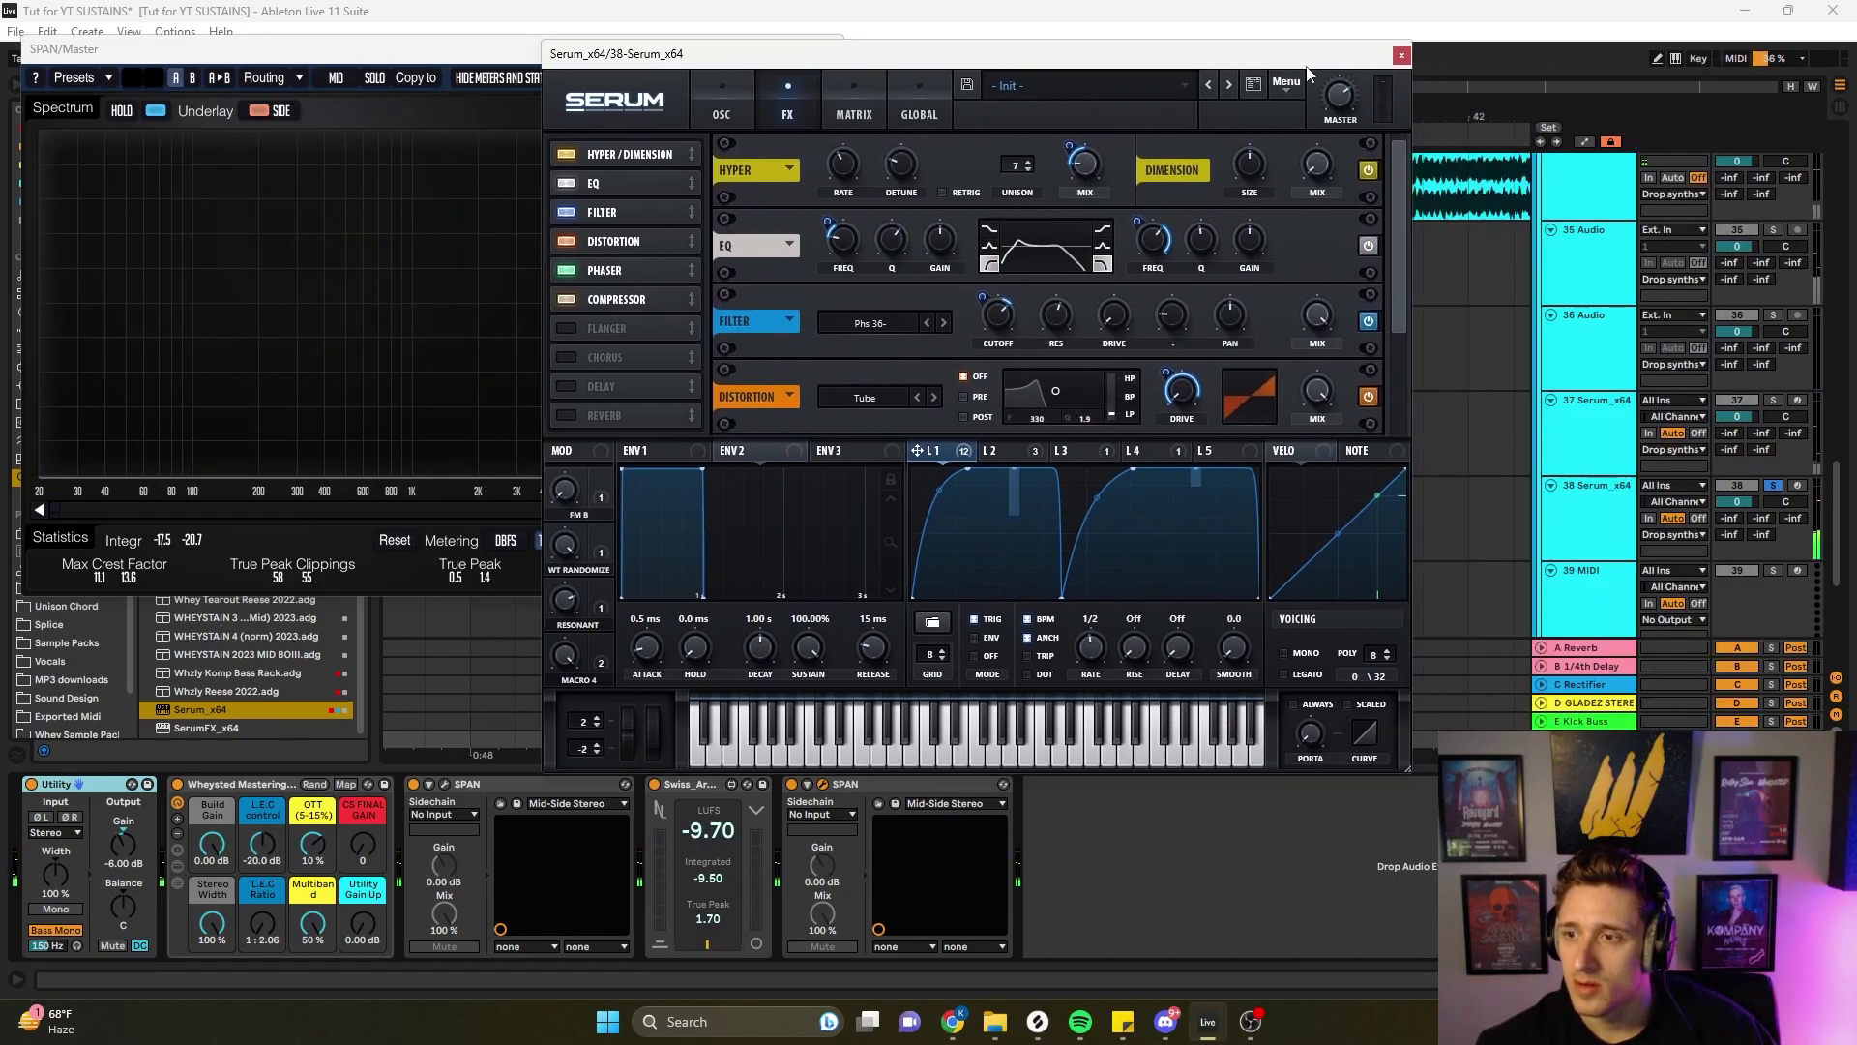
left_click(1220, 798)
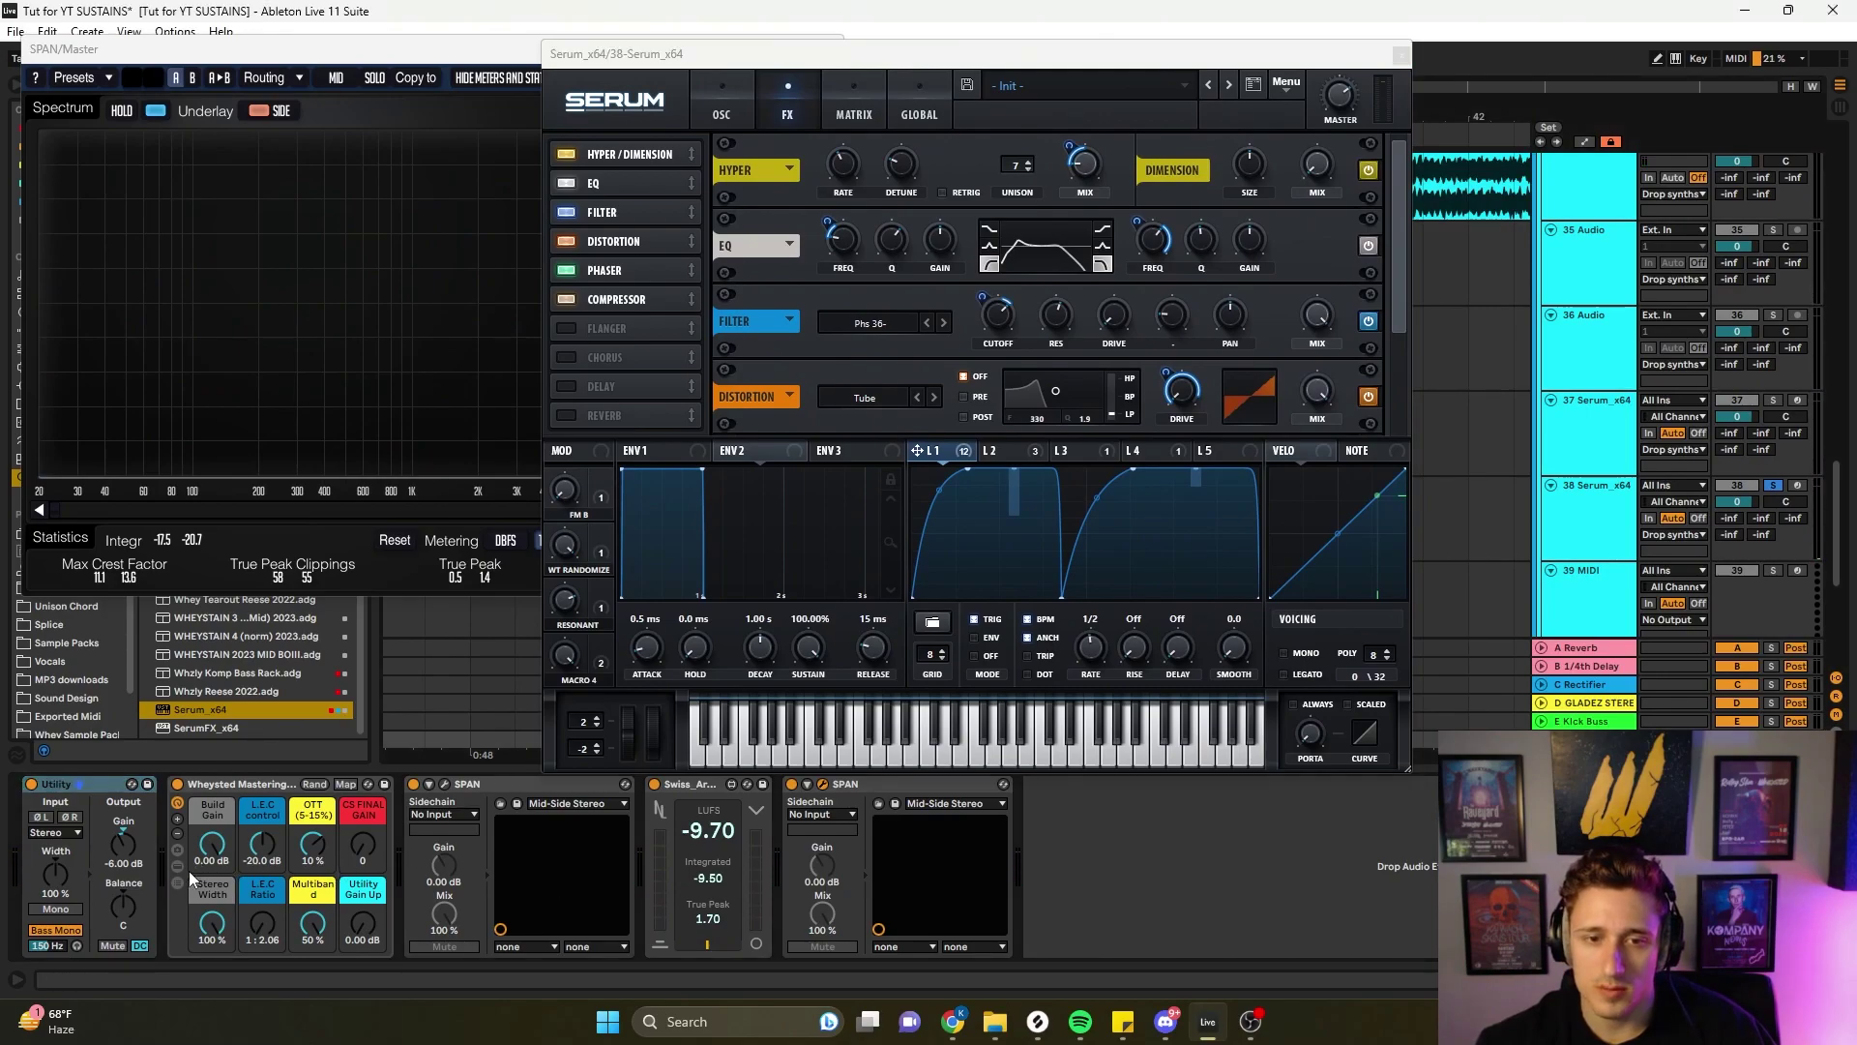
scroll(197, 867, "right", 15)
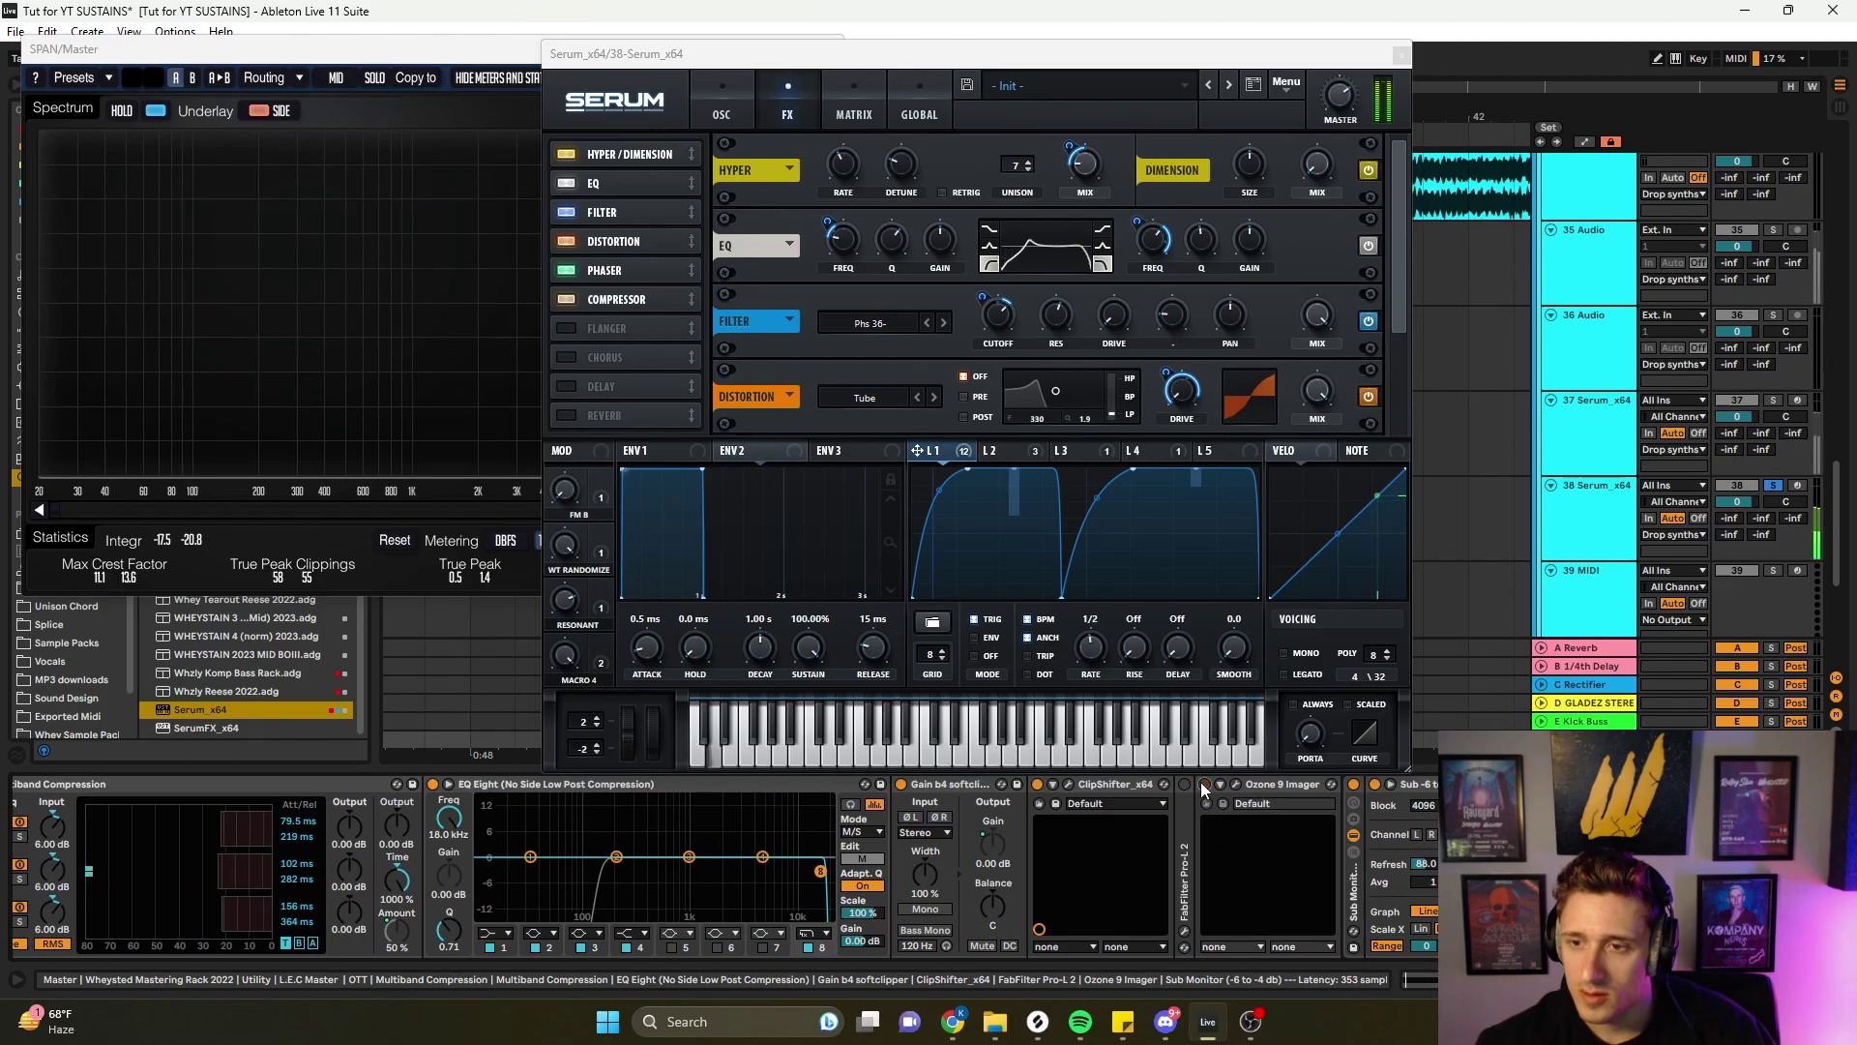
key("space")
- Set the unison width of both oscillators to 0 in the global settings and check the sound in playback
left_click(919, 105)
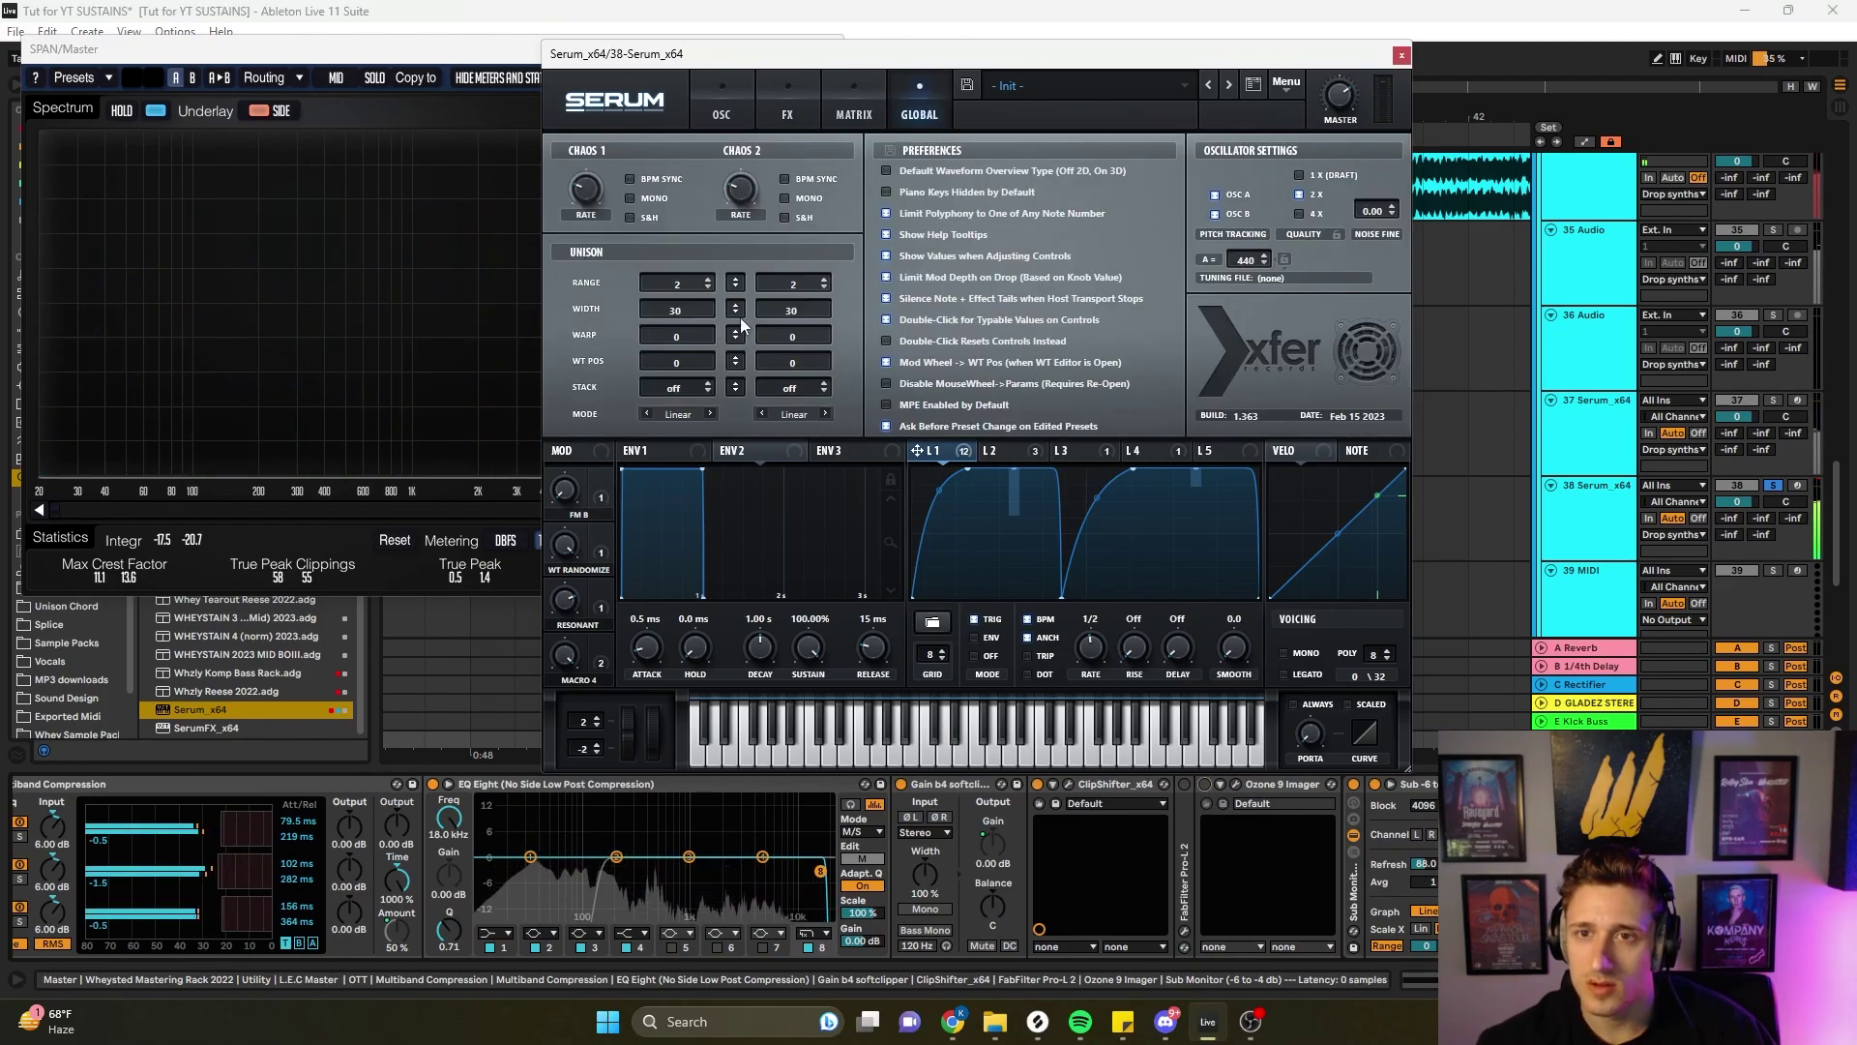
left_click_drag(726, 338, 727, 495)
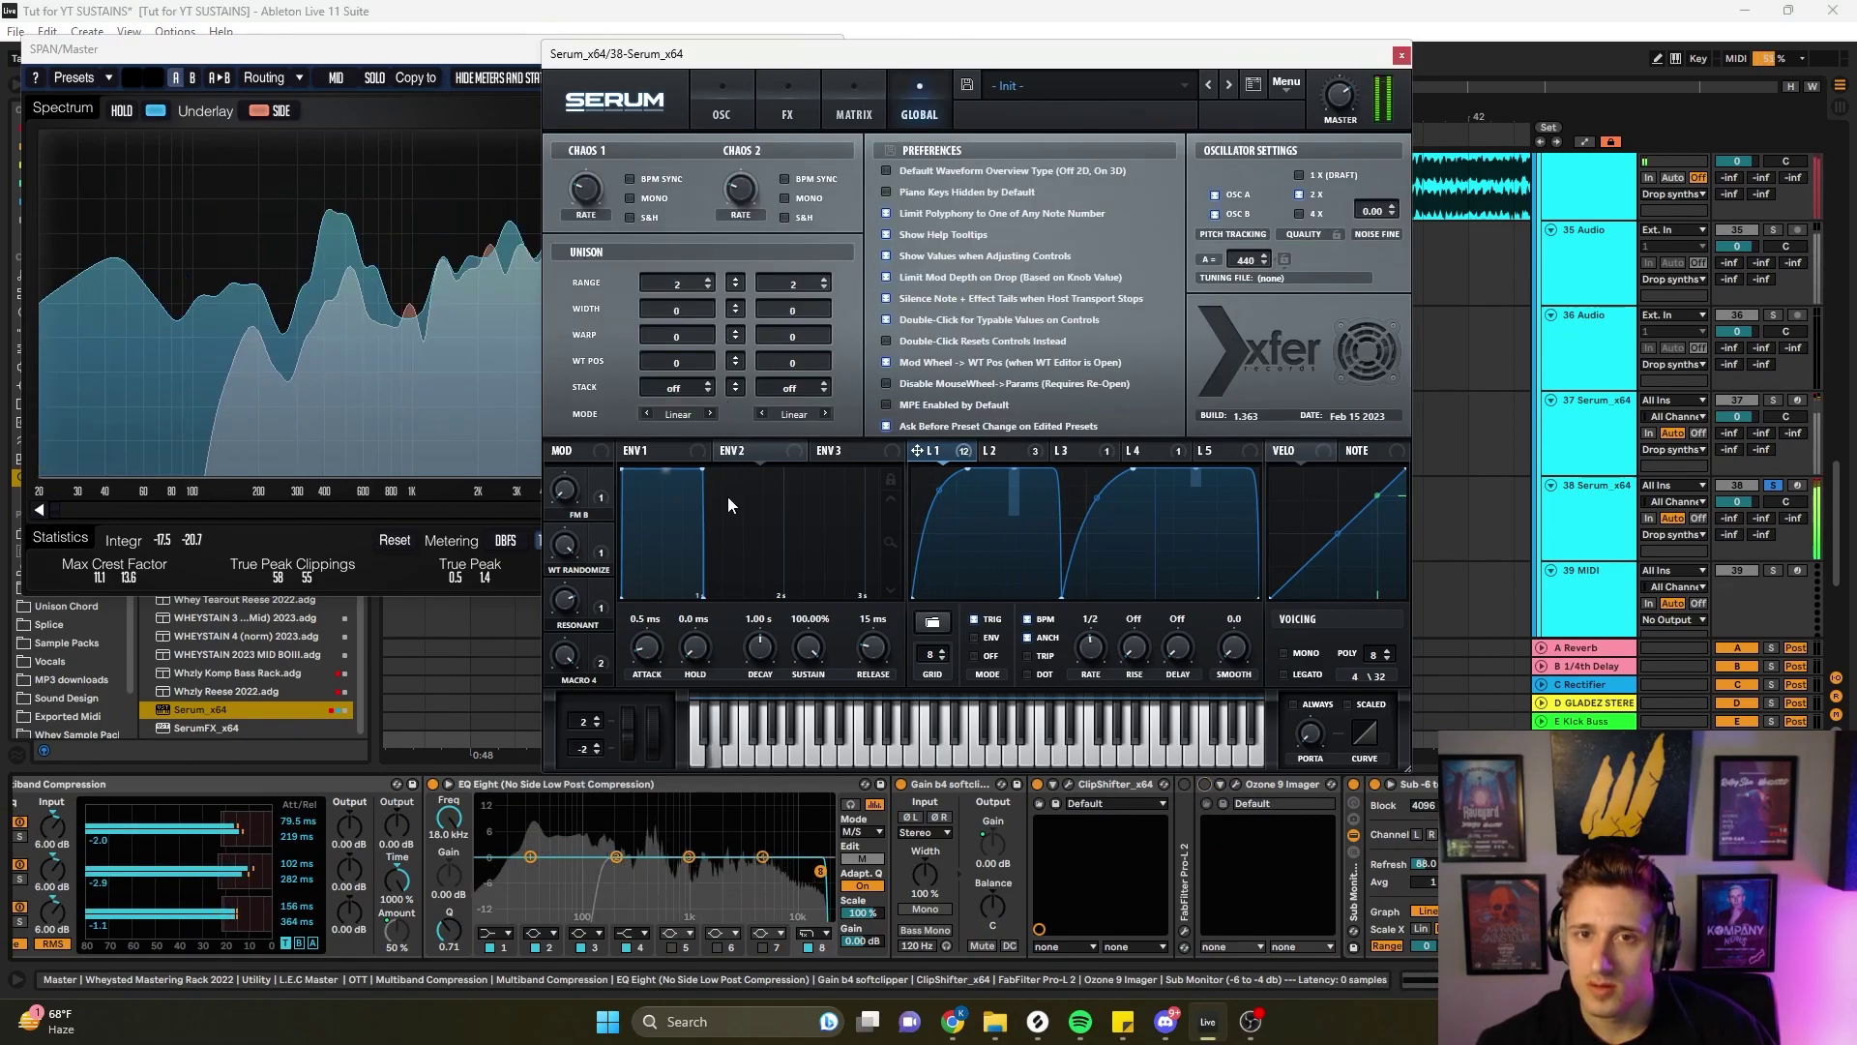
left_click_drag(878, 48, 1186, 43)
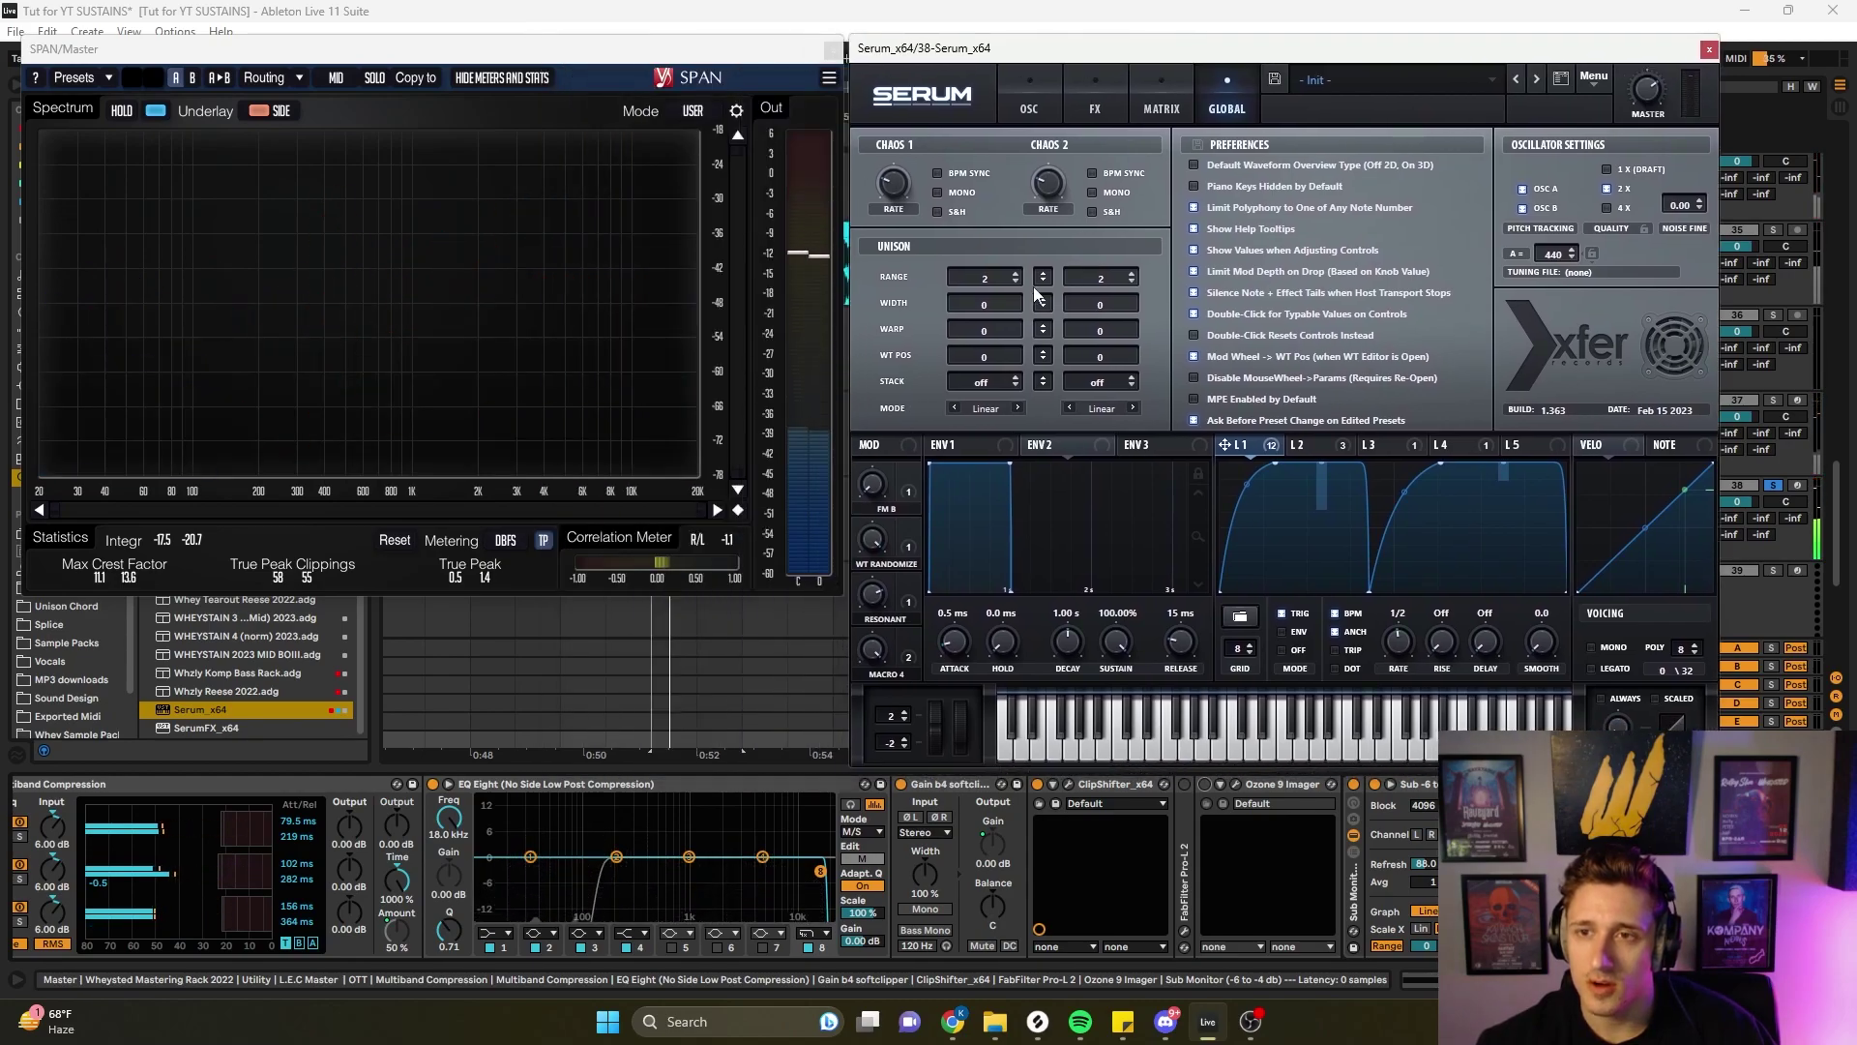
key("space")
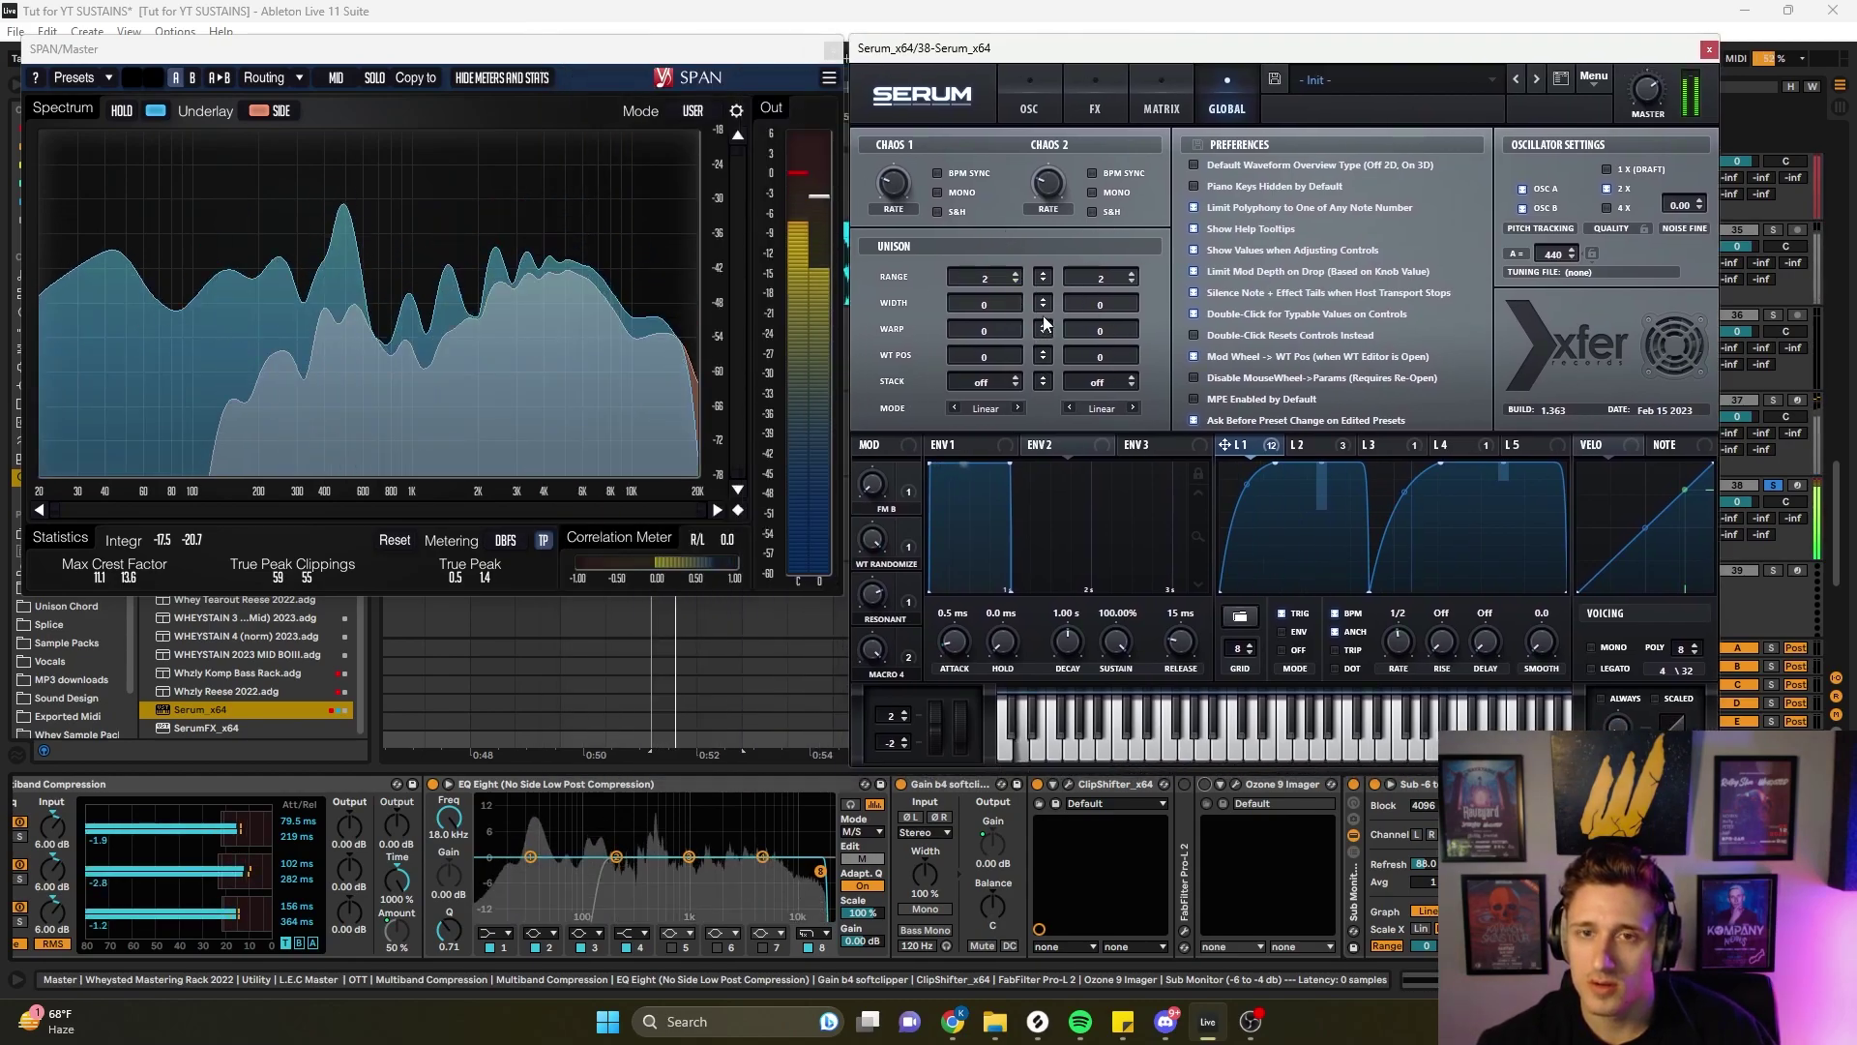
key("space")
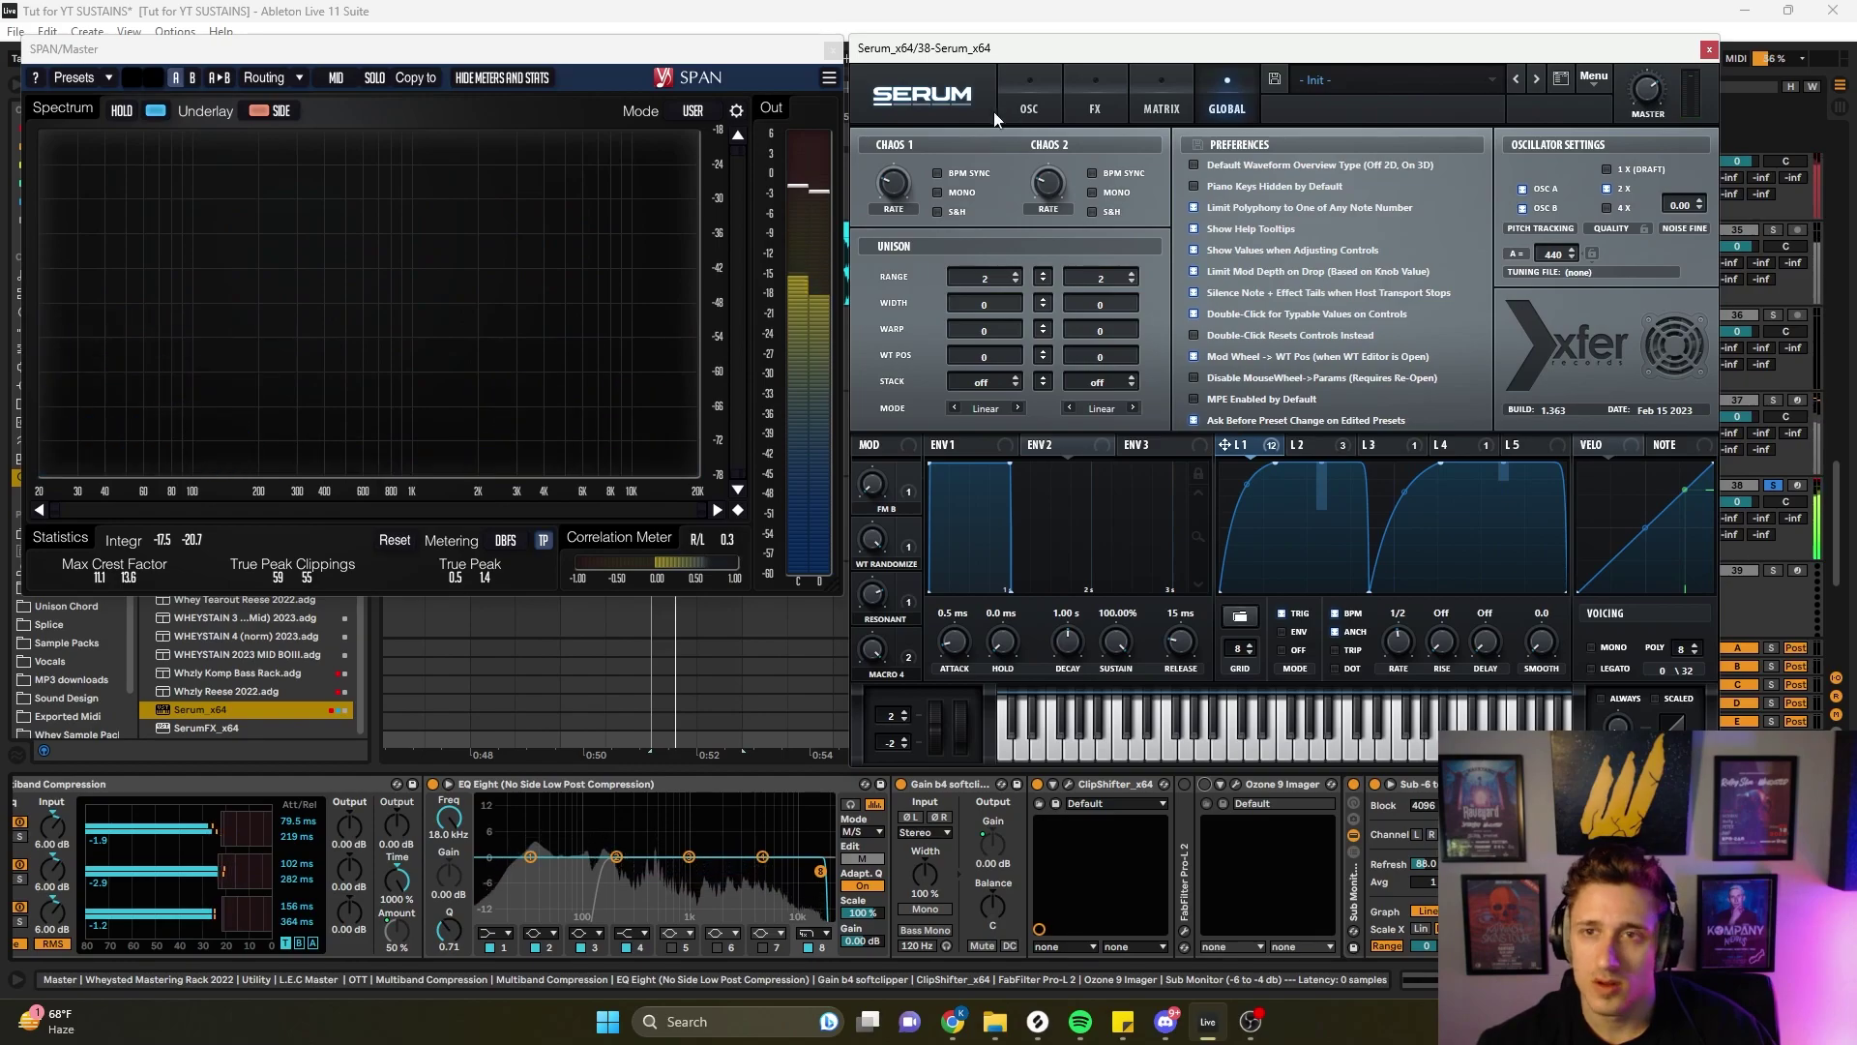
- Lower the phaser's feedback while listening to the effects chain in playback
left_click(1027, 108)
left_click(1091, 97)
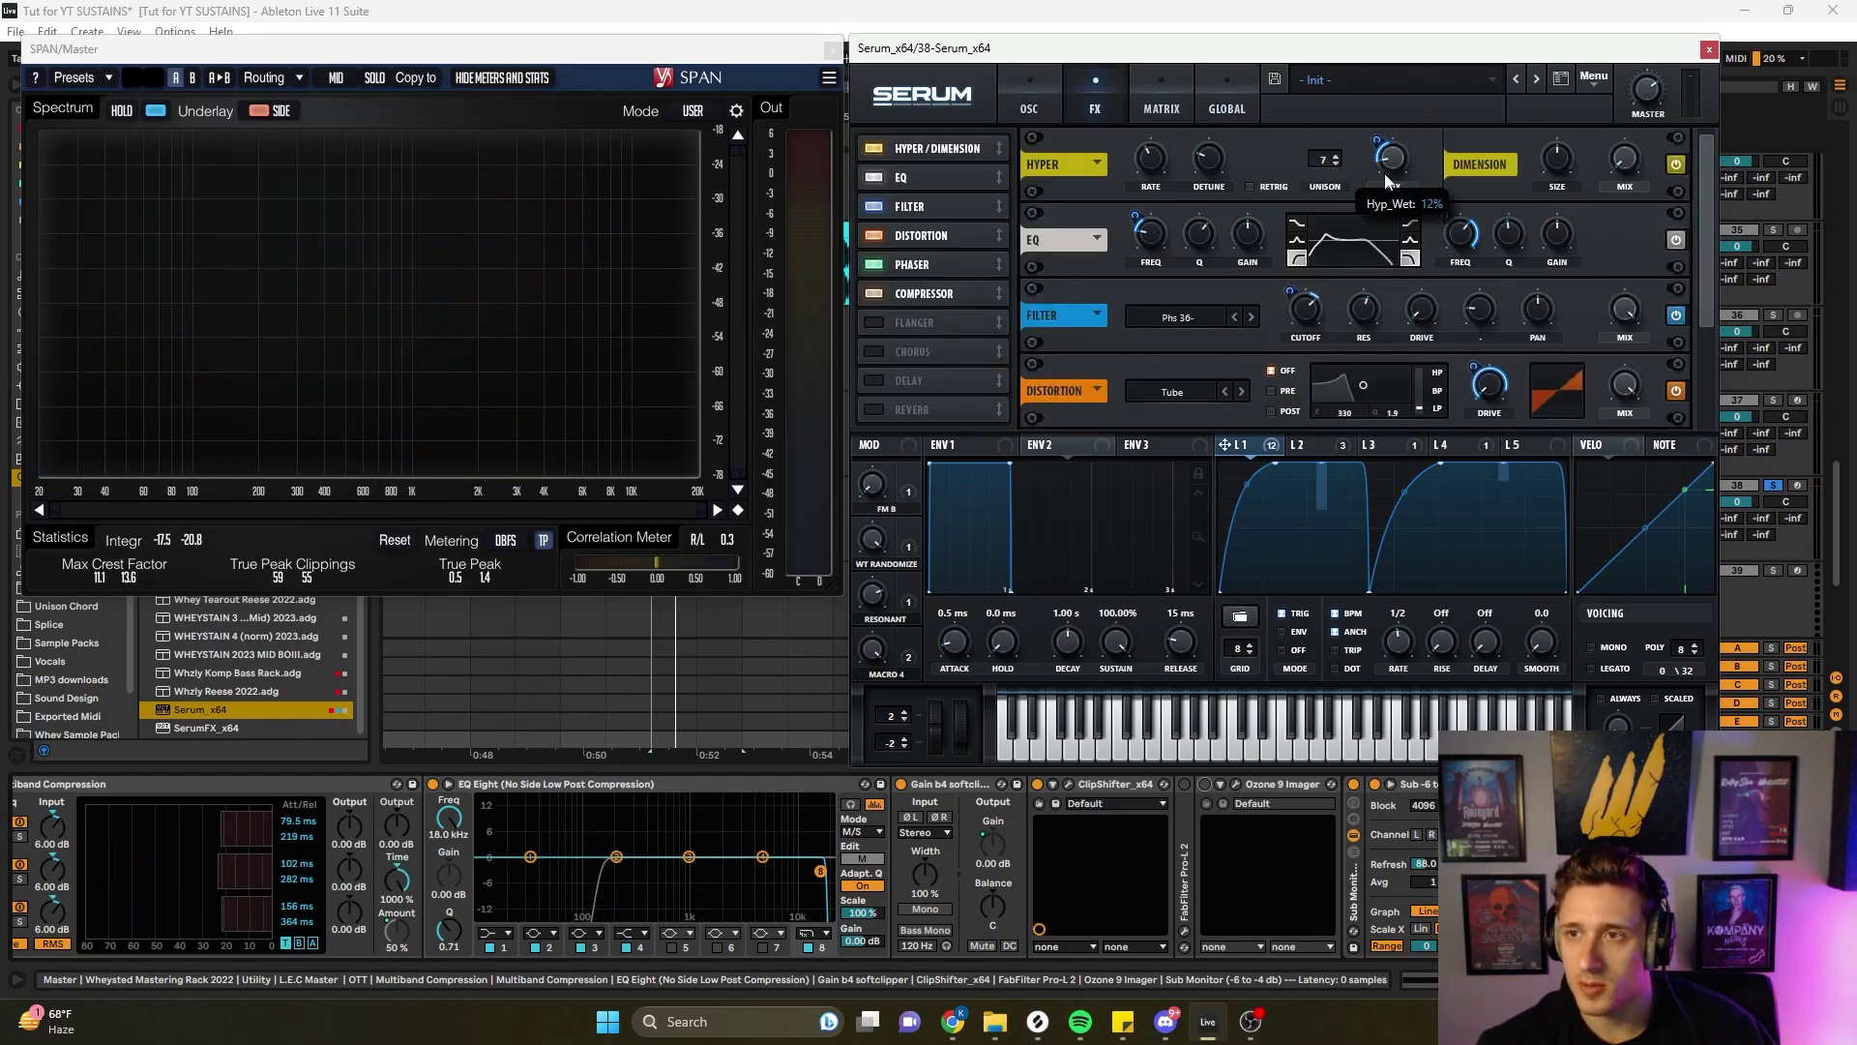
key("space")
key("space")
scroll(1691, 257, "down", 1)
scroll(1691, 258, "down", 4)
key("space")
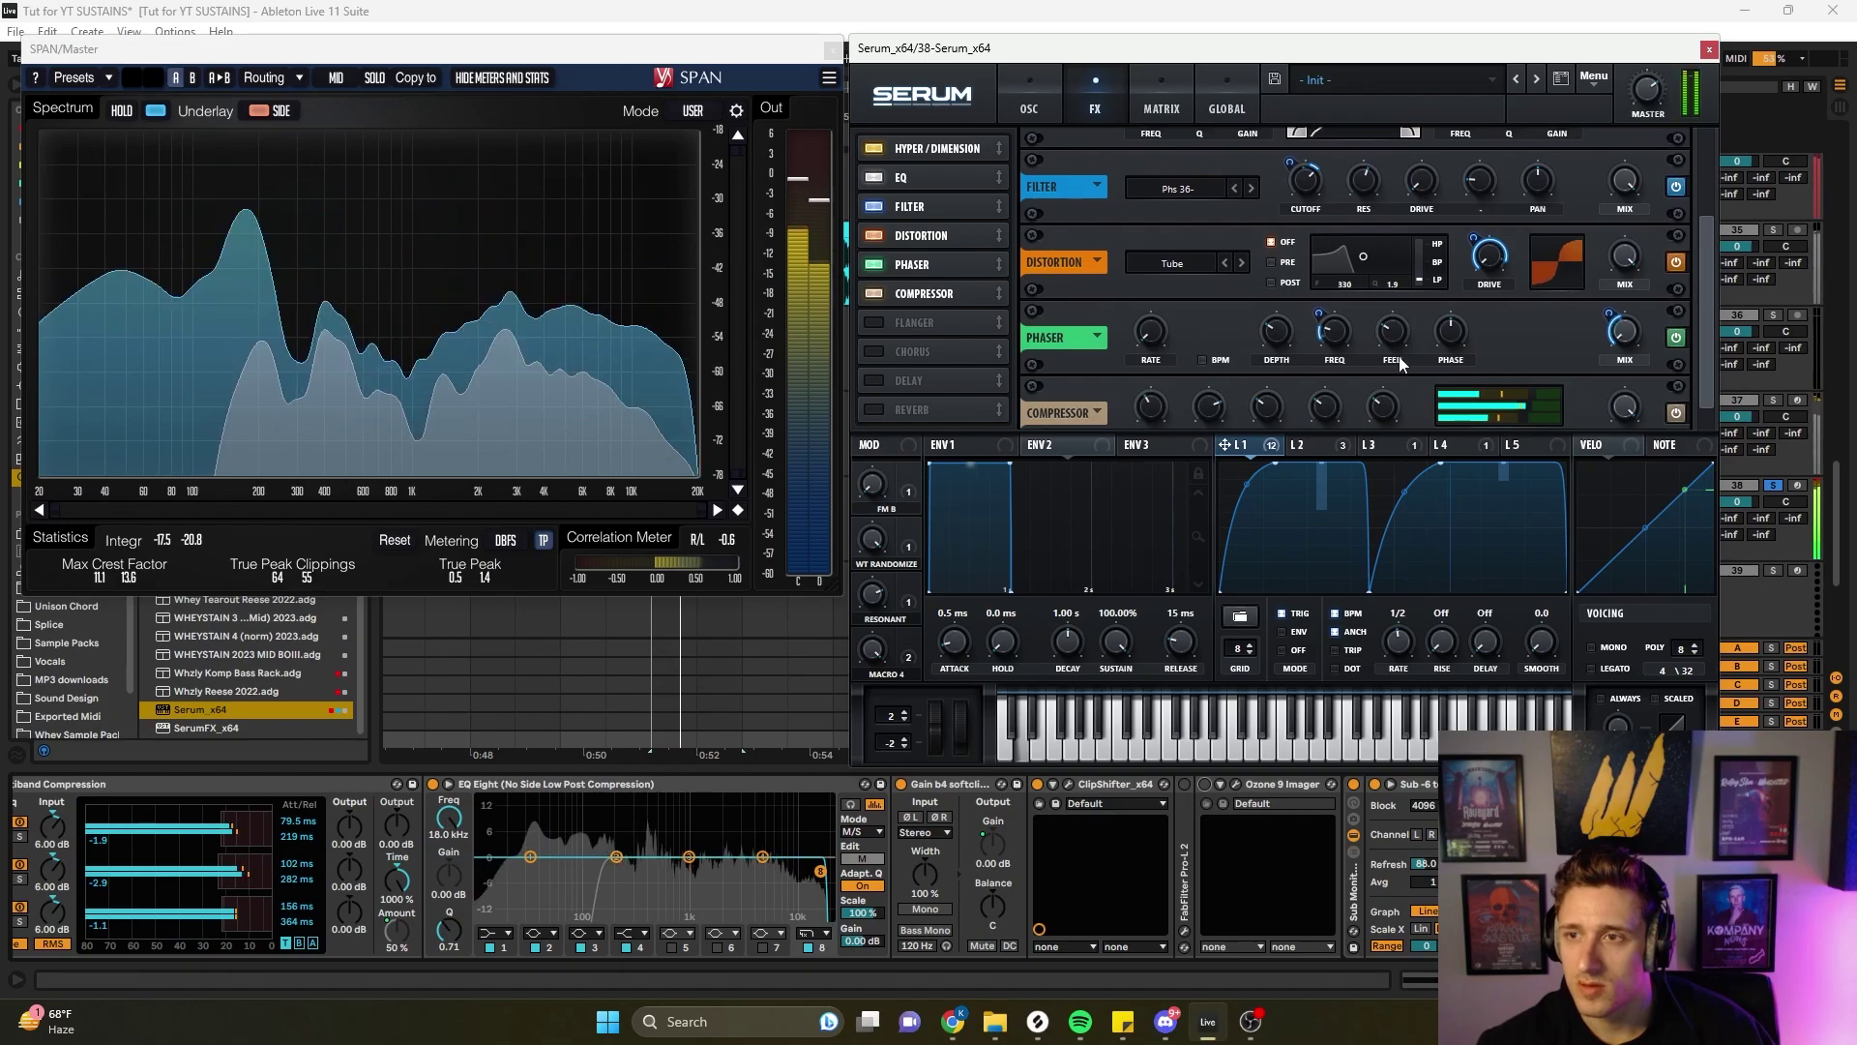
key("space")
key("space")
left_click_drag(1389, 335, 1420, 376)
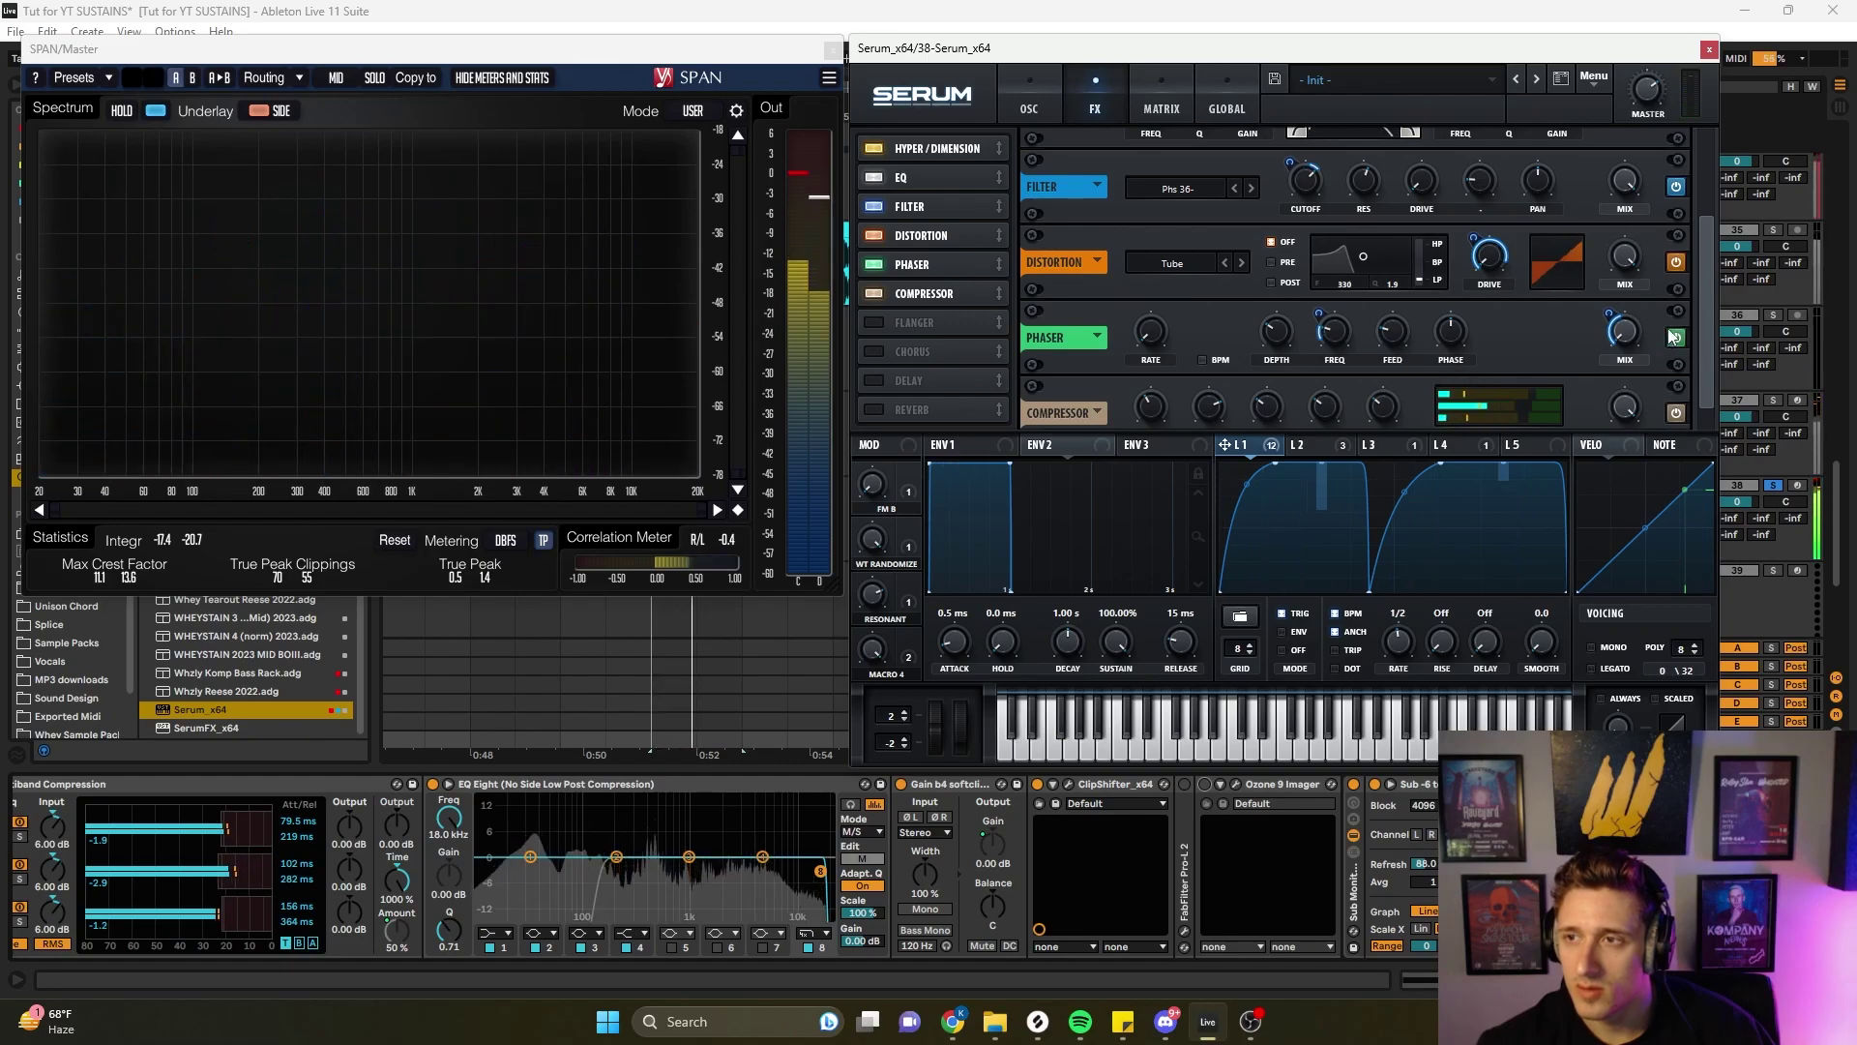
scroll(1707, 329, "down", 1)
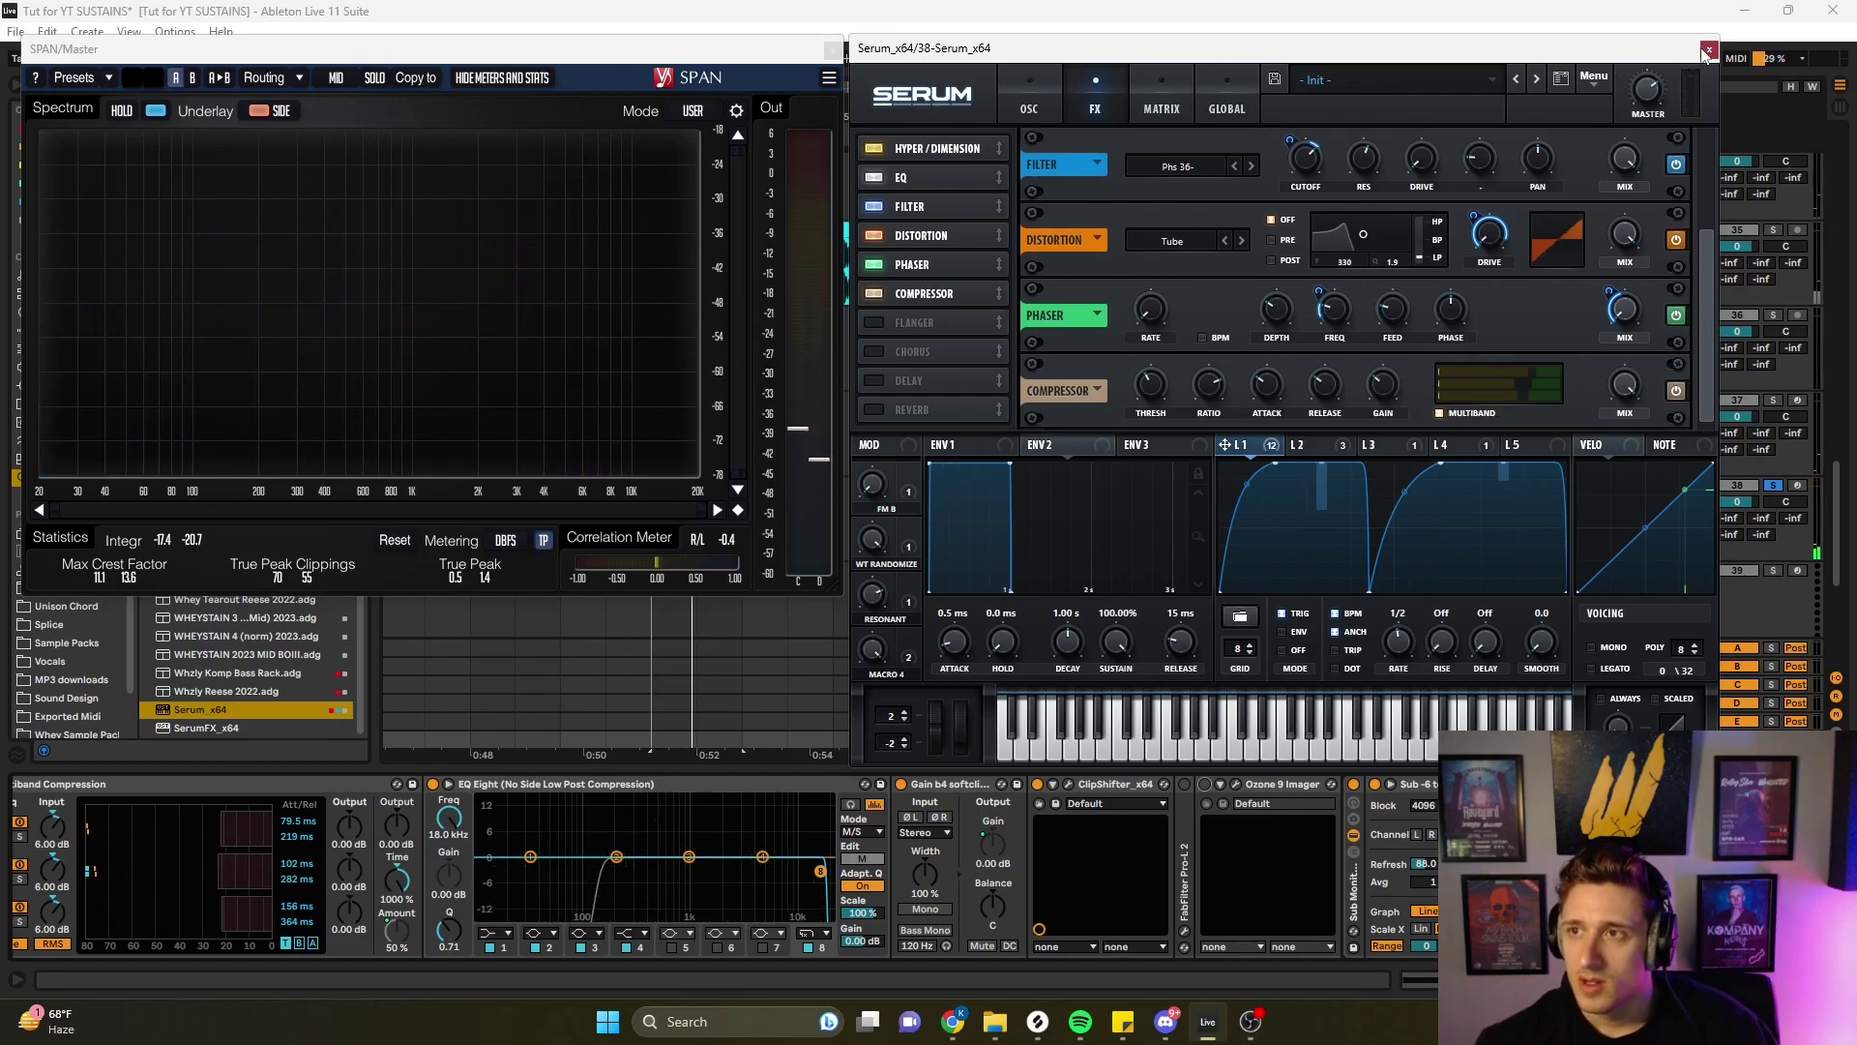
- Close the synth window, collapse the master track's mastering rack, and reopen Serum on track 38
left_click(1708, 50)
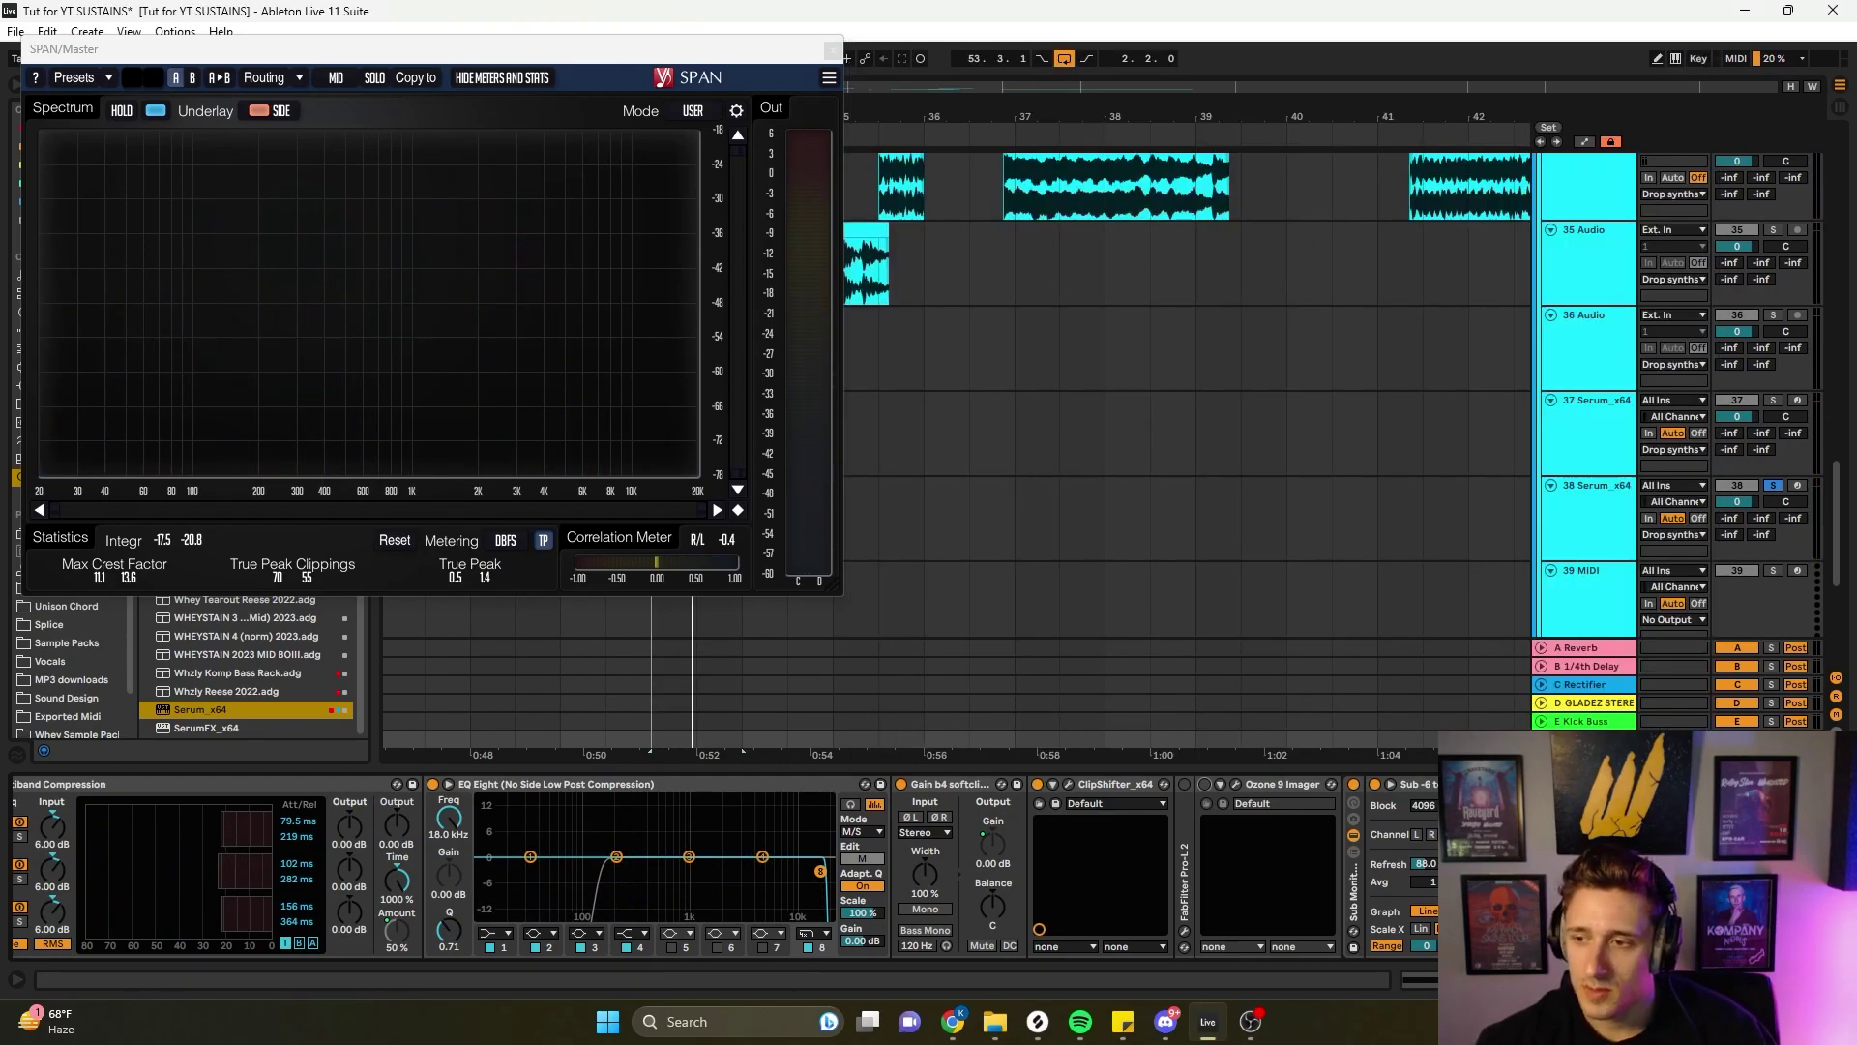
scroll(136, 844, "left", 10)
left_click(176, 866)
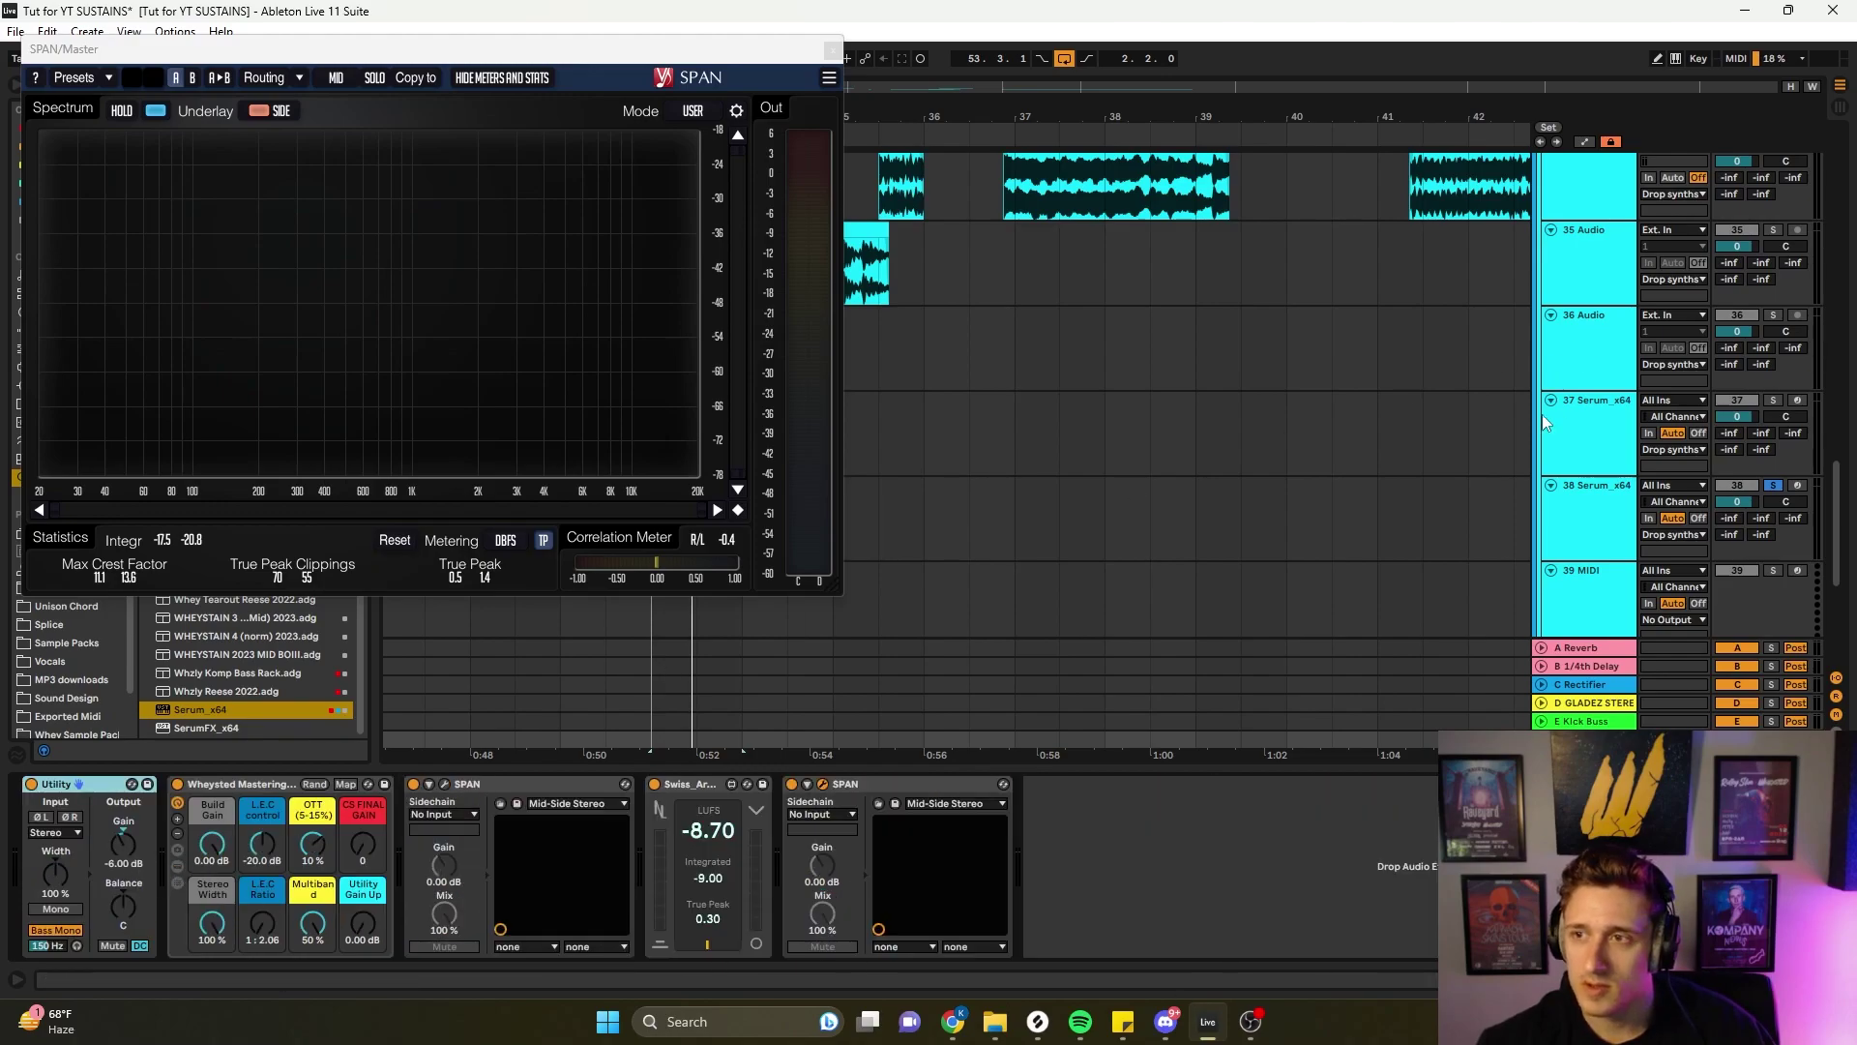
left_click(1580, 524)
left_click(63, 783)
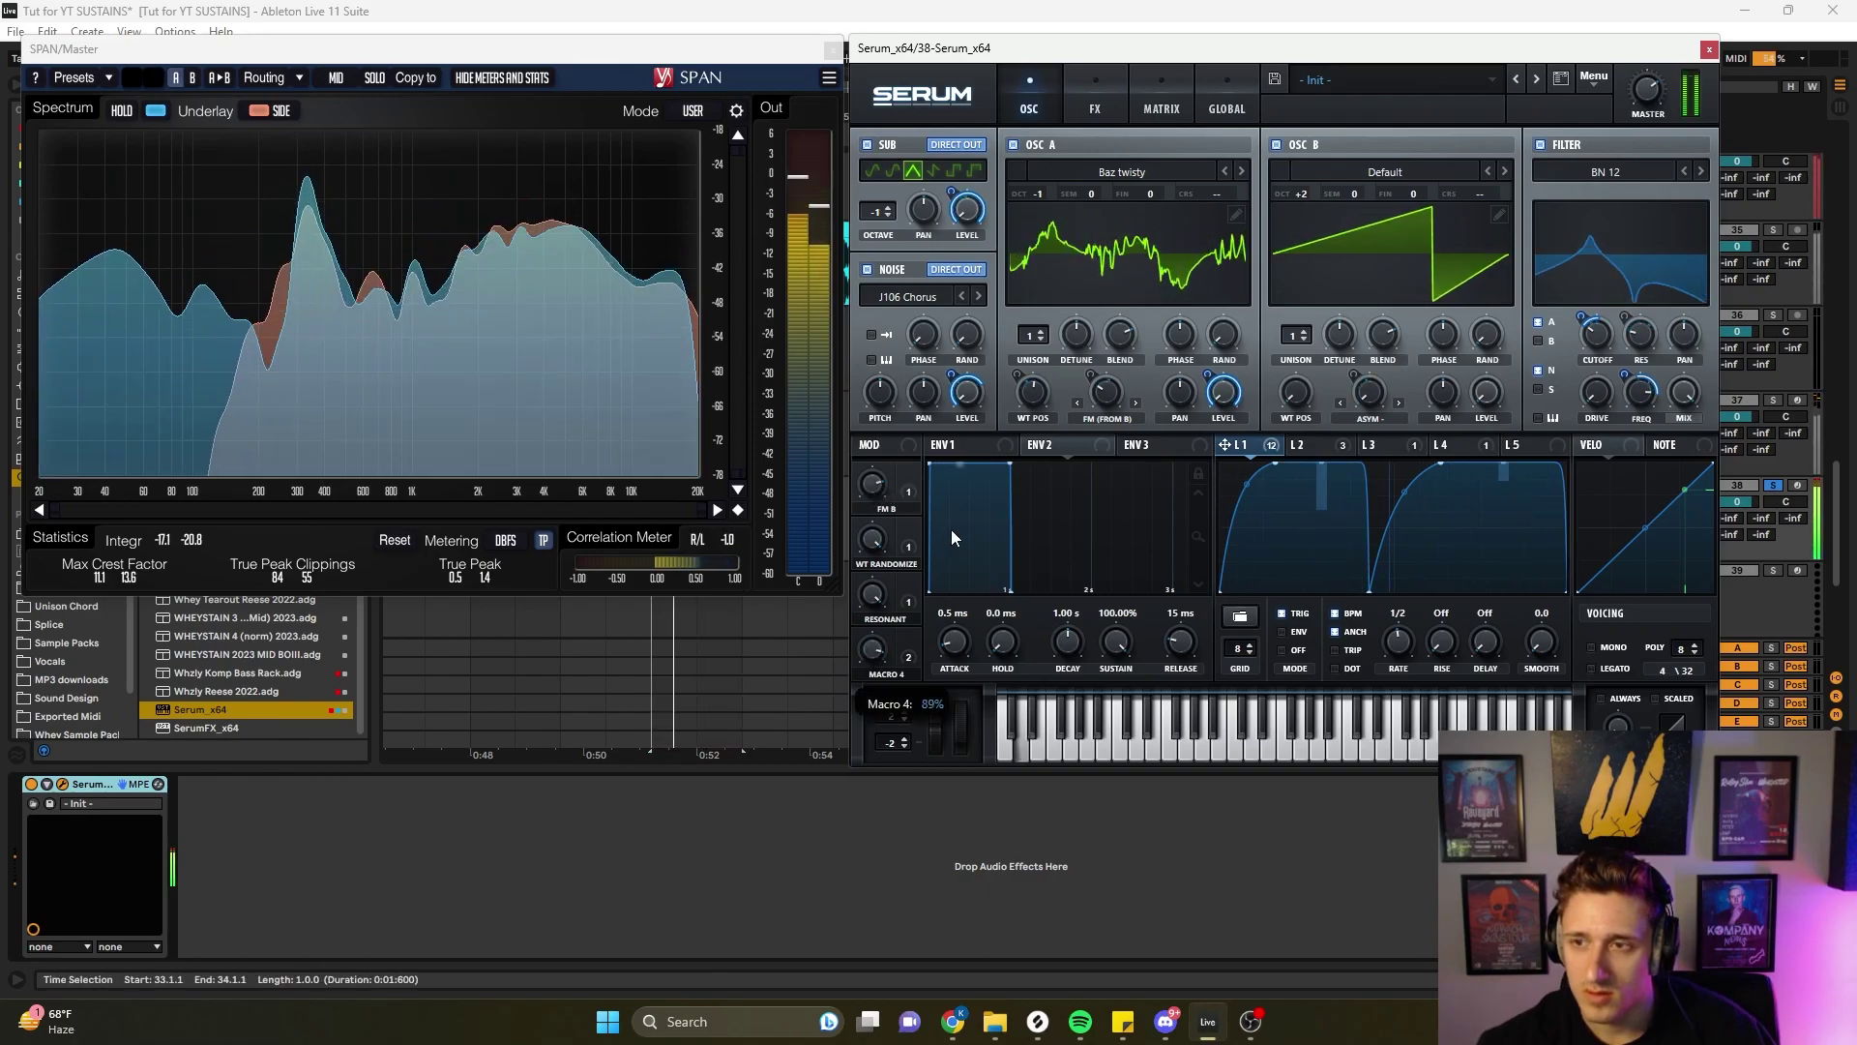
- Try LFO 1 in ENV mode instead of TRIG and listen in playback
key("space")
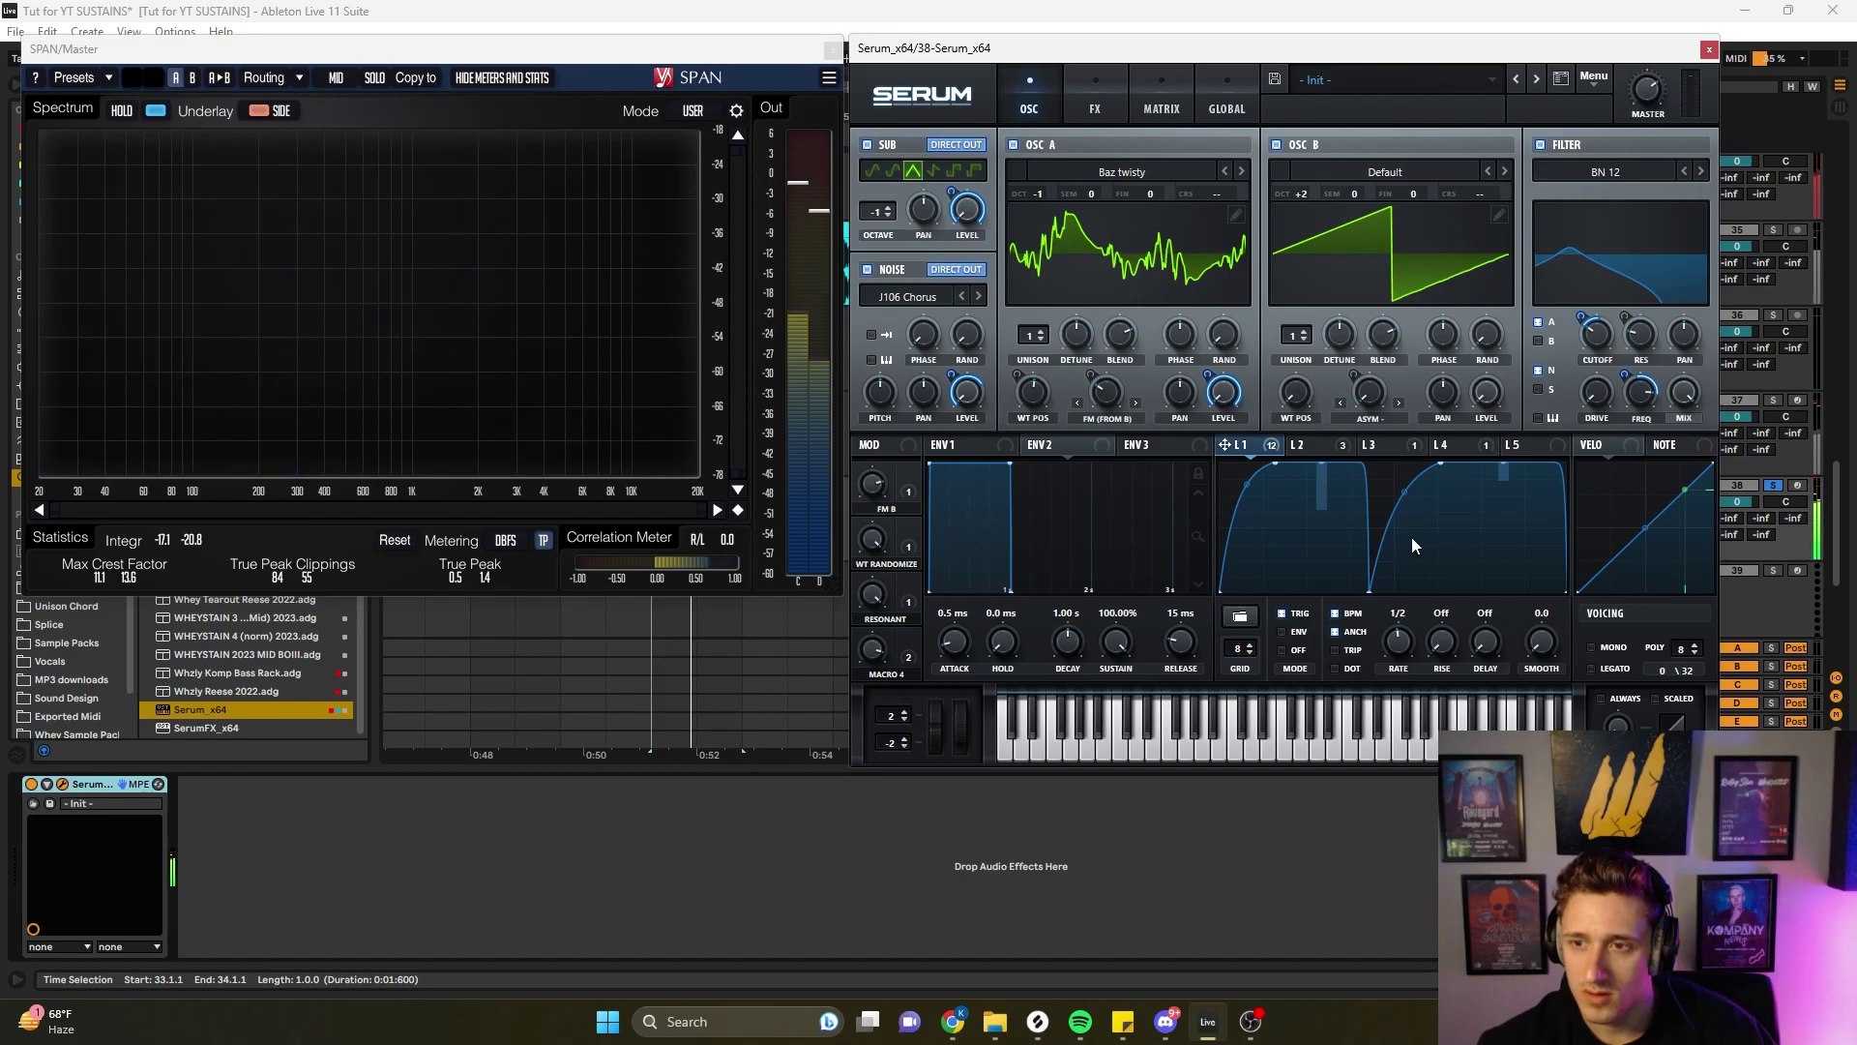
left_click(1282, 631)
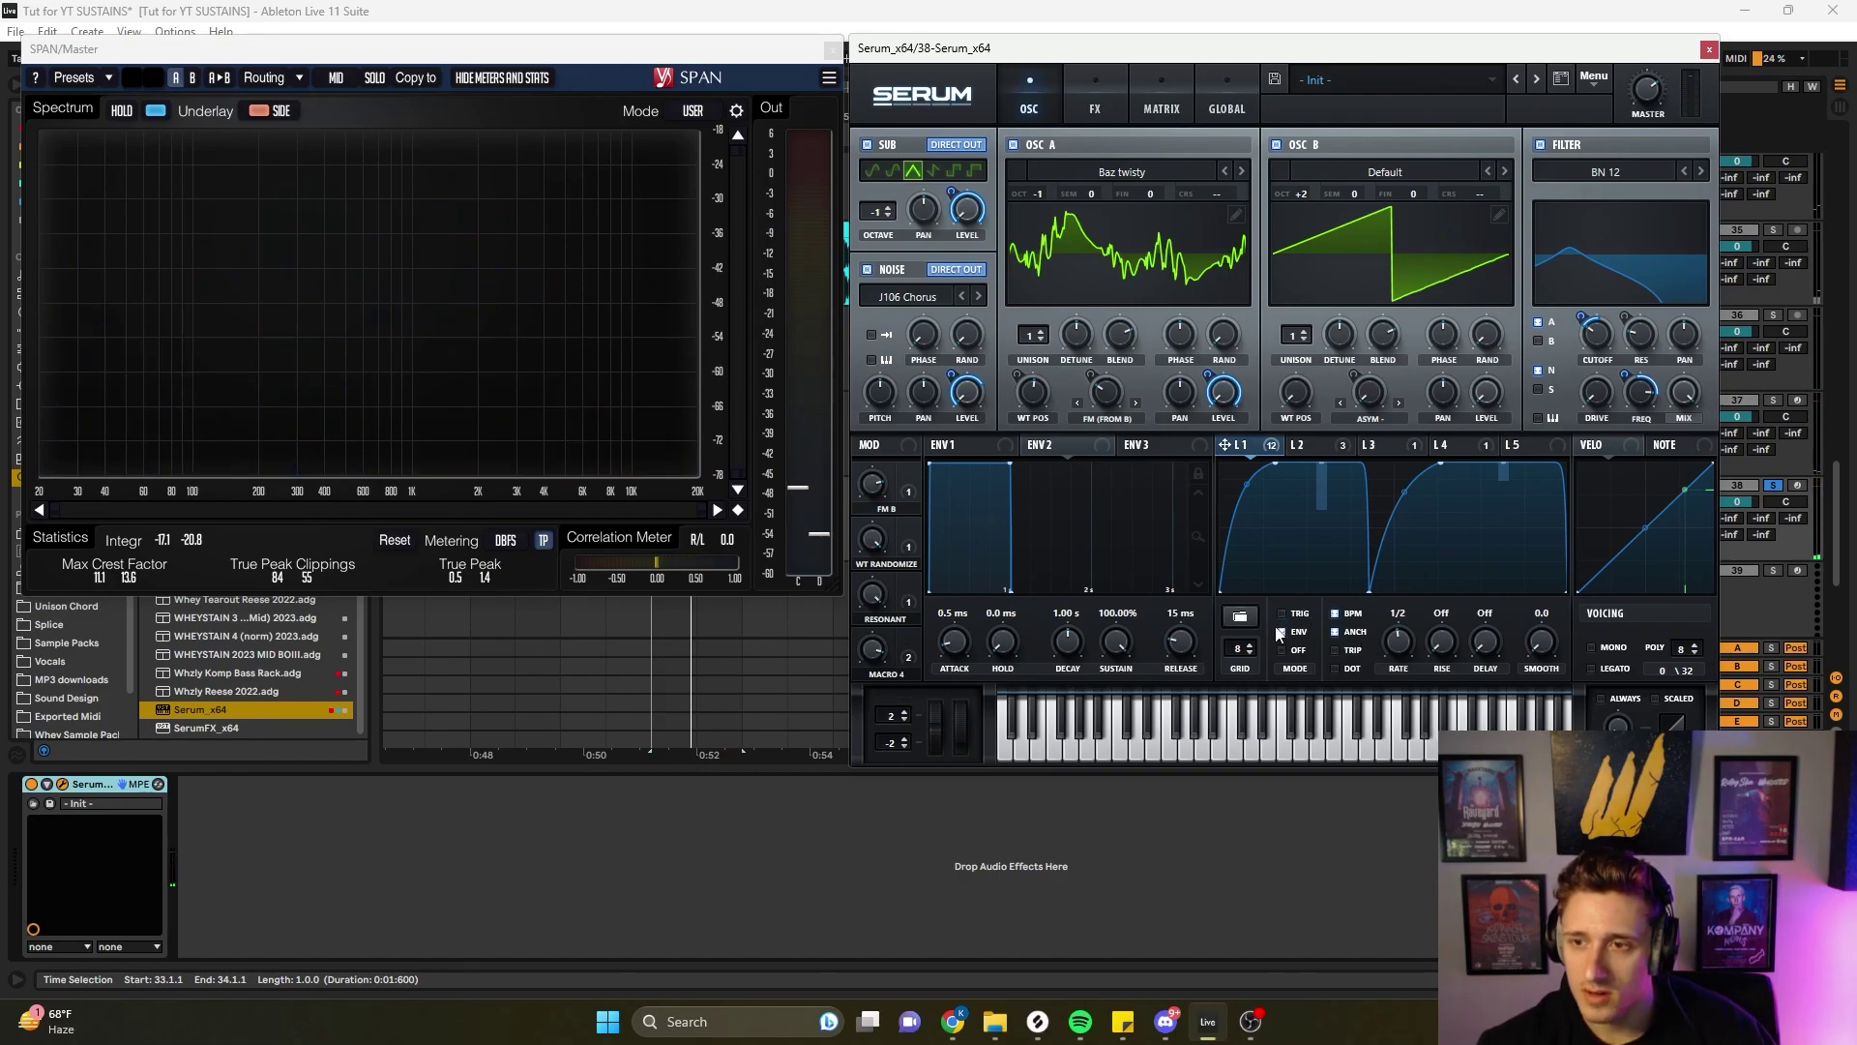
key("space")
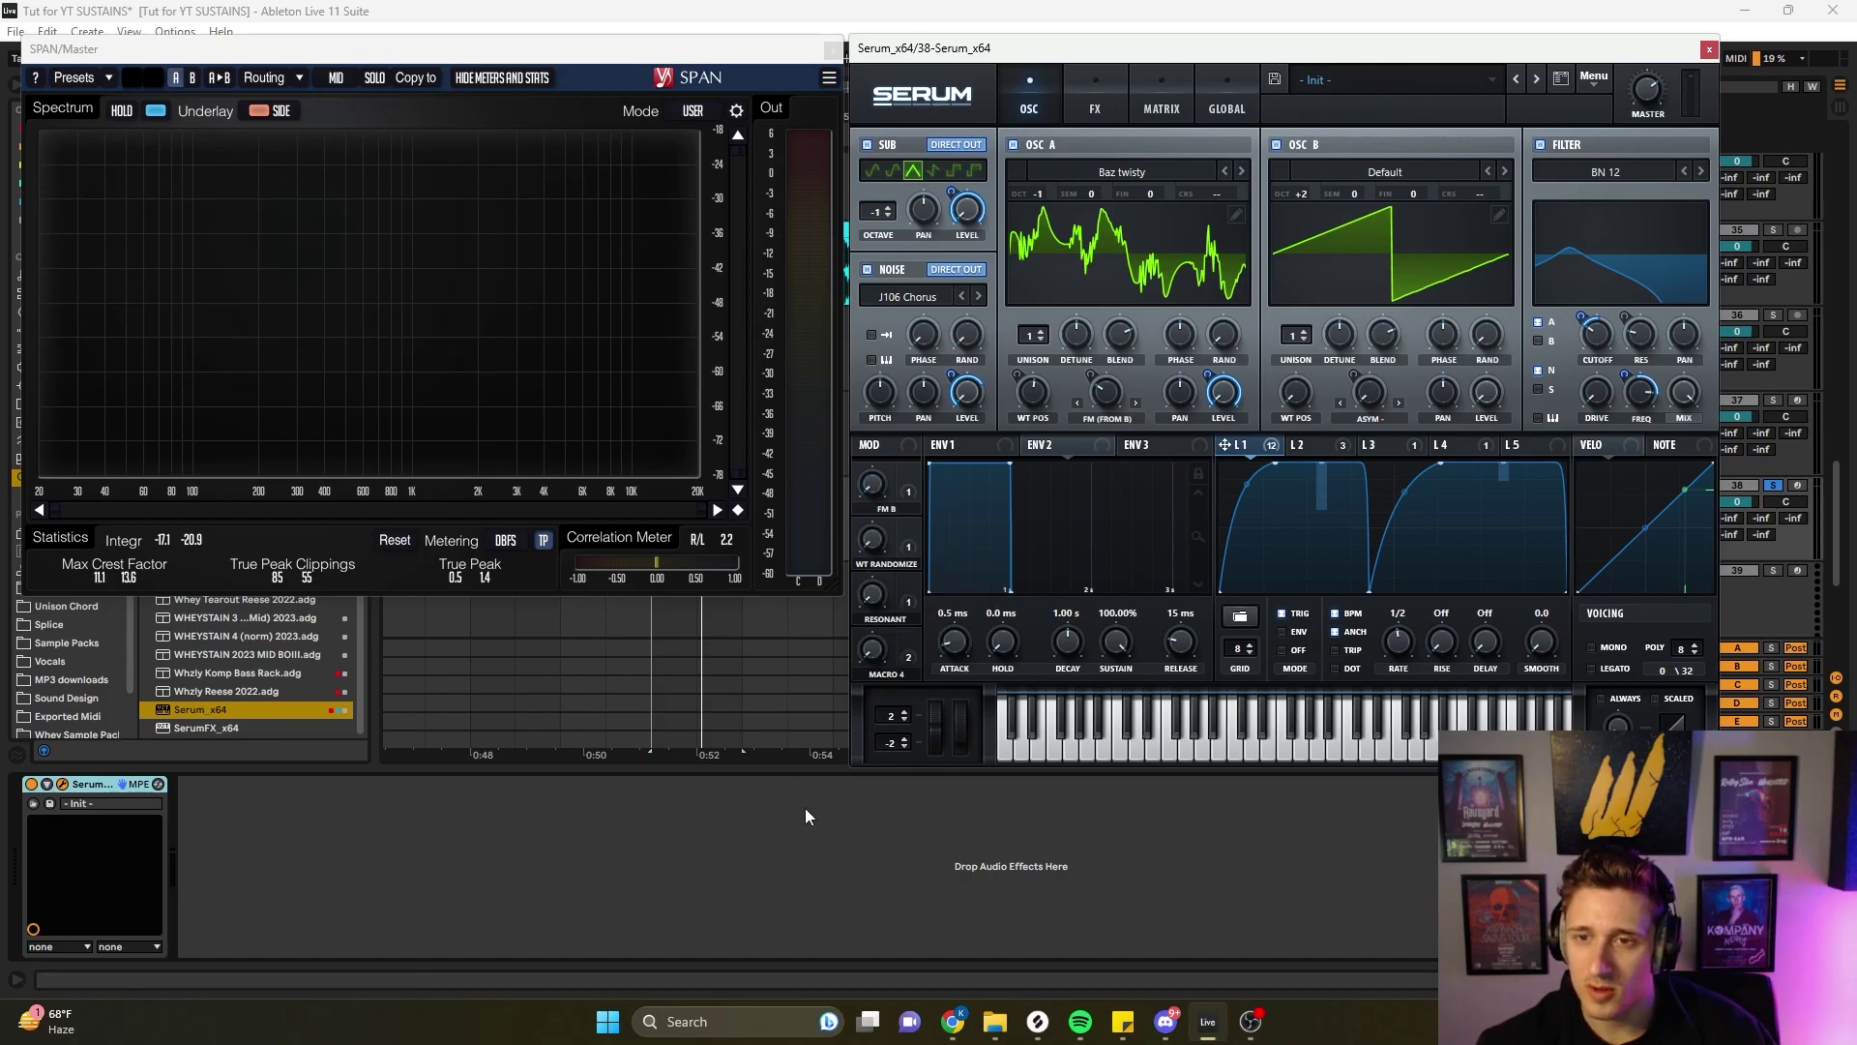
key("space")
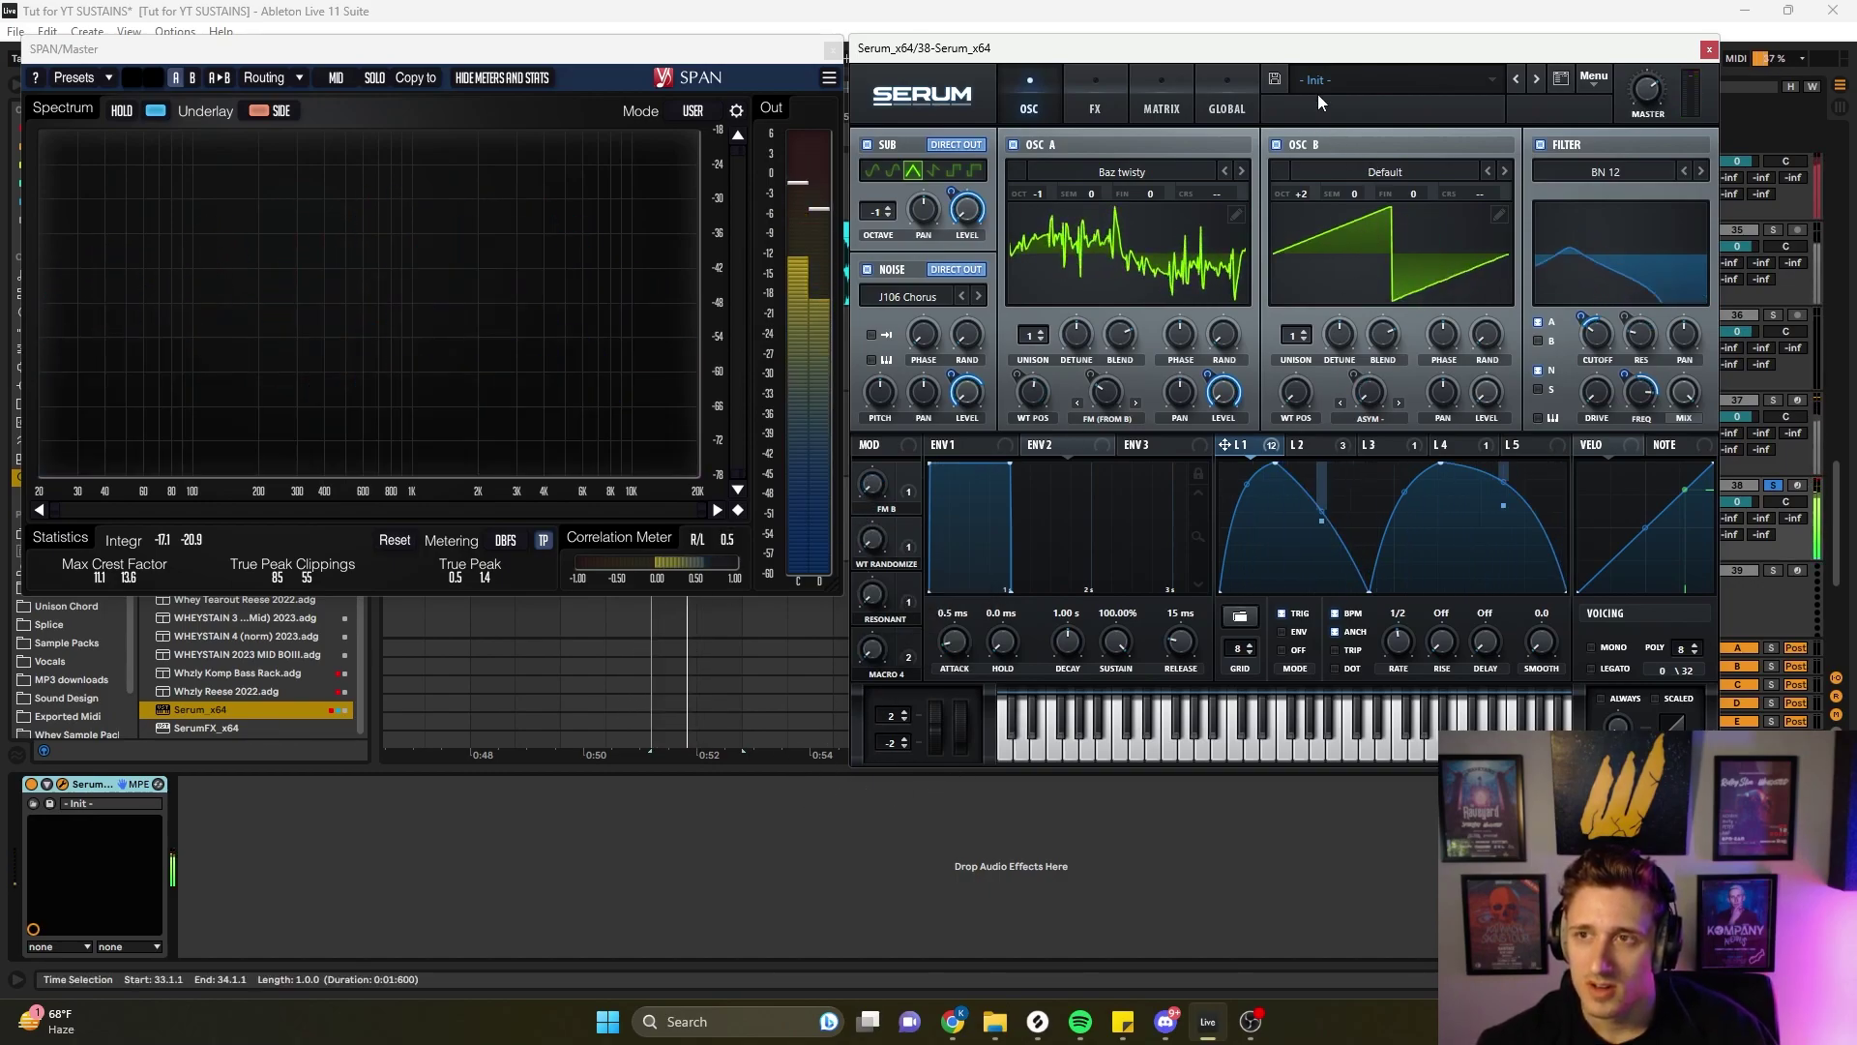
- Close the SPAN analyzer, play the track 37 clip from its start, and close track 38's Serum window
left_click_drag(1356, 55, 1455, 195)
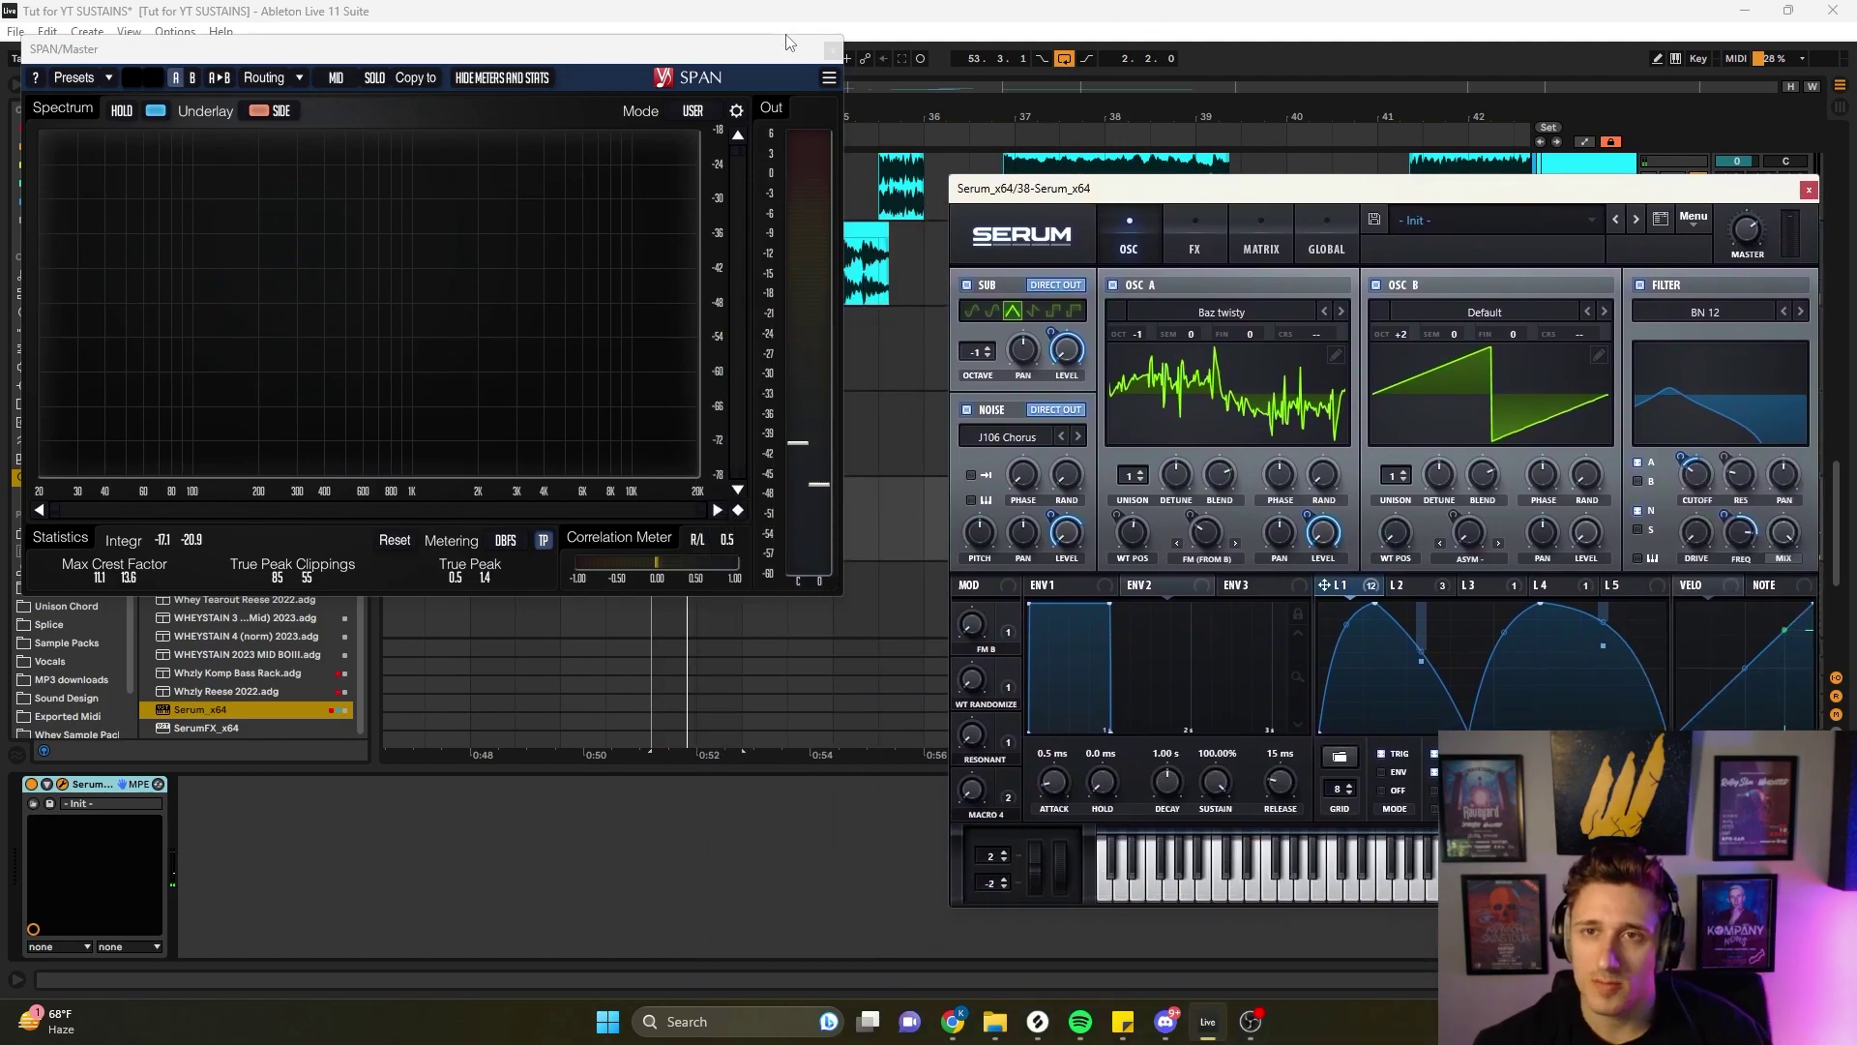
left_click(832, 49)
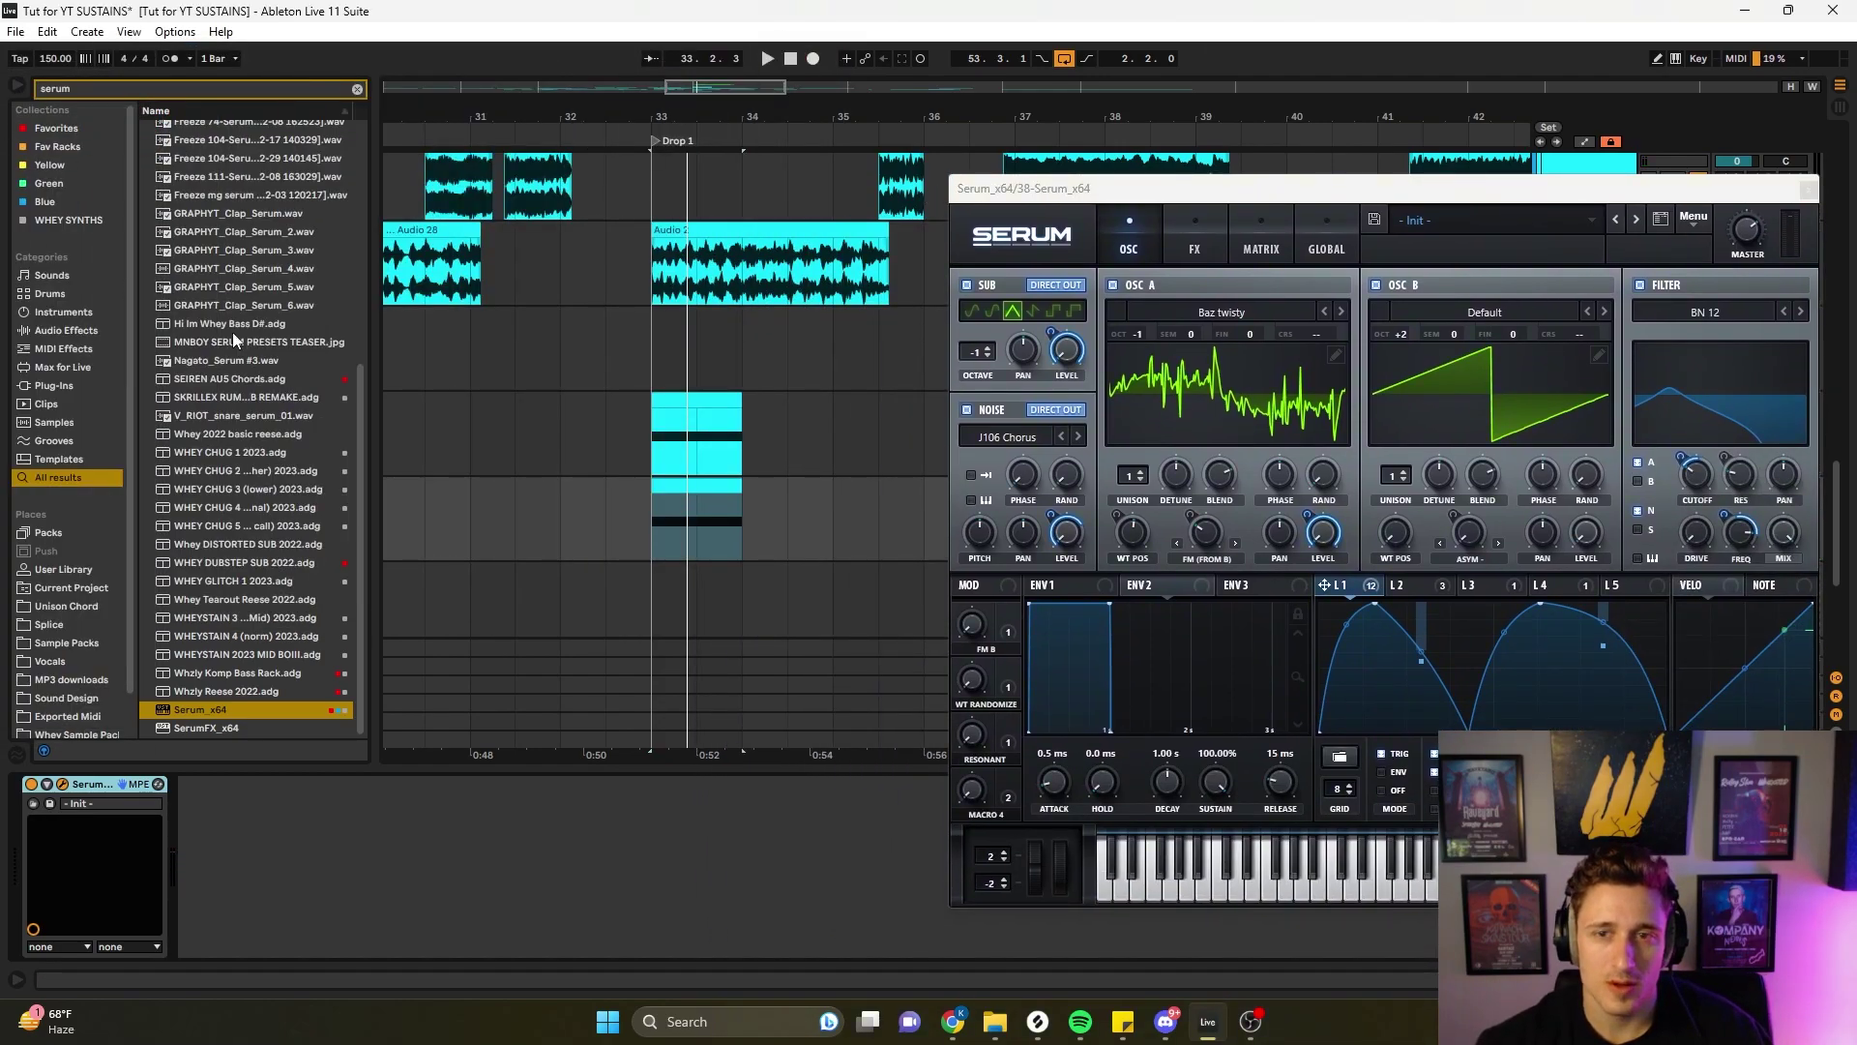
left_click(648, 443)
key("space")
key("space")
left_click(1808, 189)
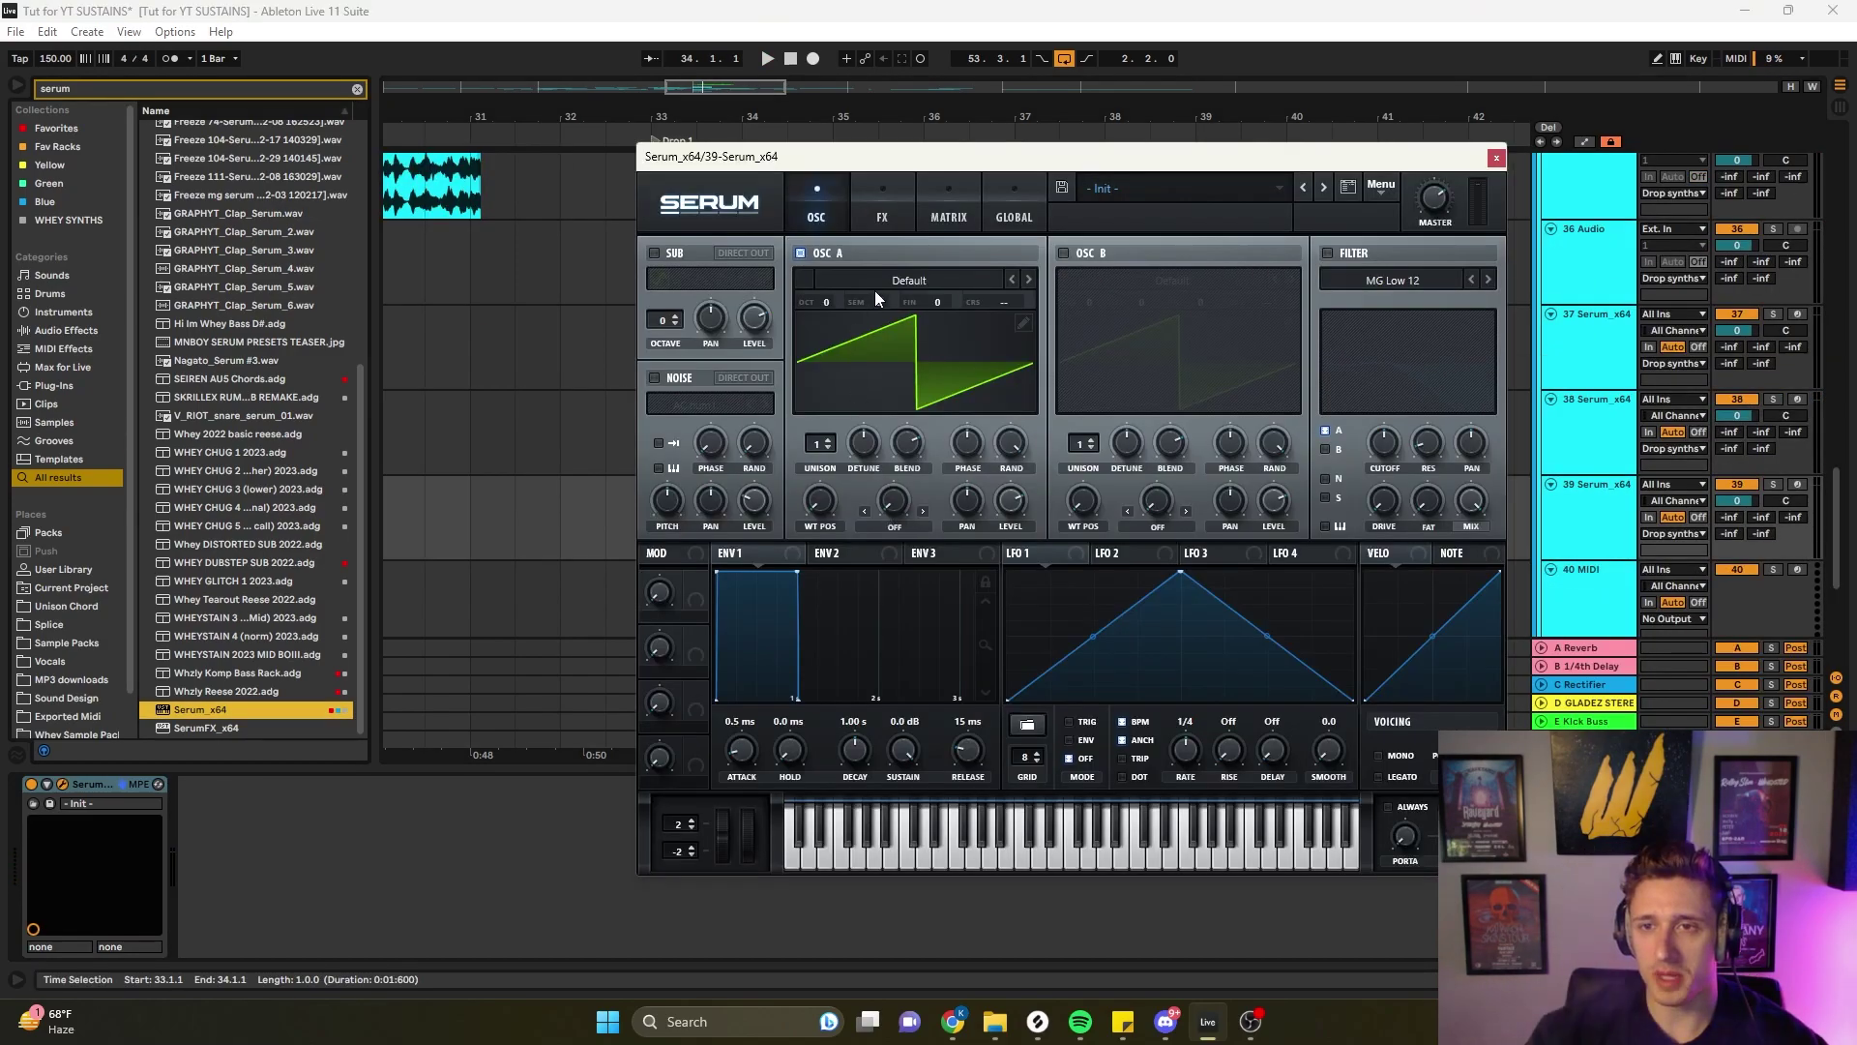
- Try the SAW-C3 wavetable from the Gainz Gift Korg MS-2000 folder in OSC A of track 39's new Serum
left_click(876, 283)
mouse_move(895, 397)
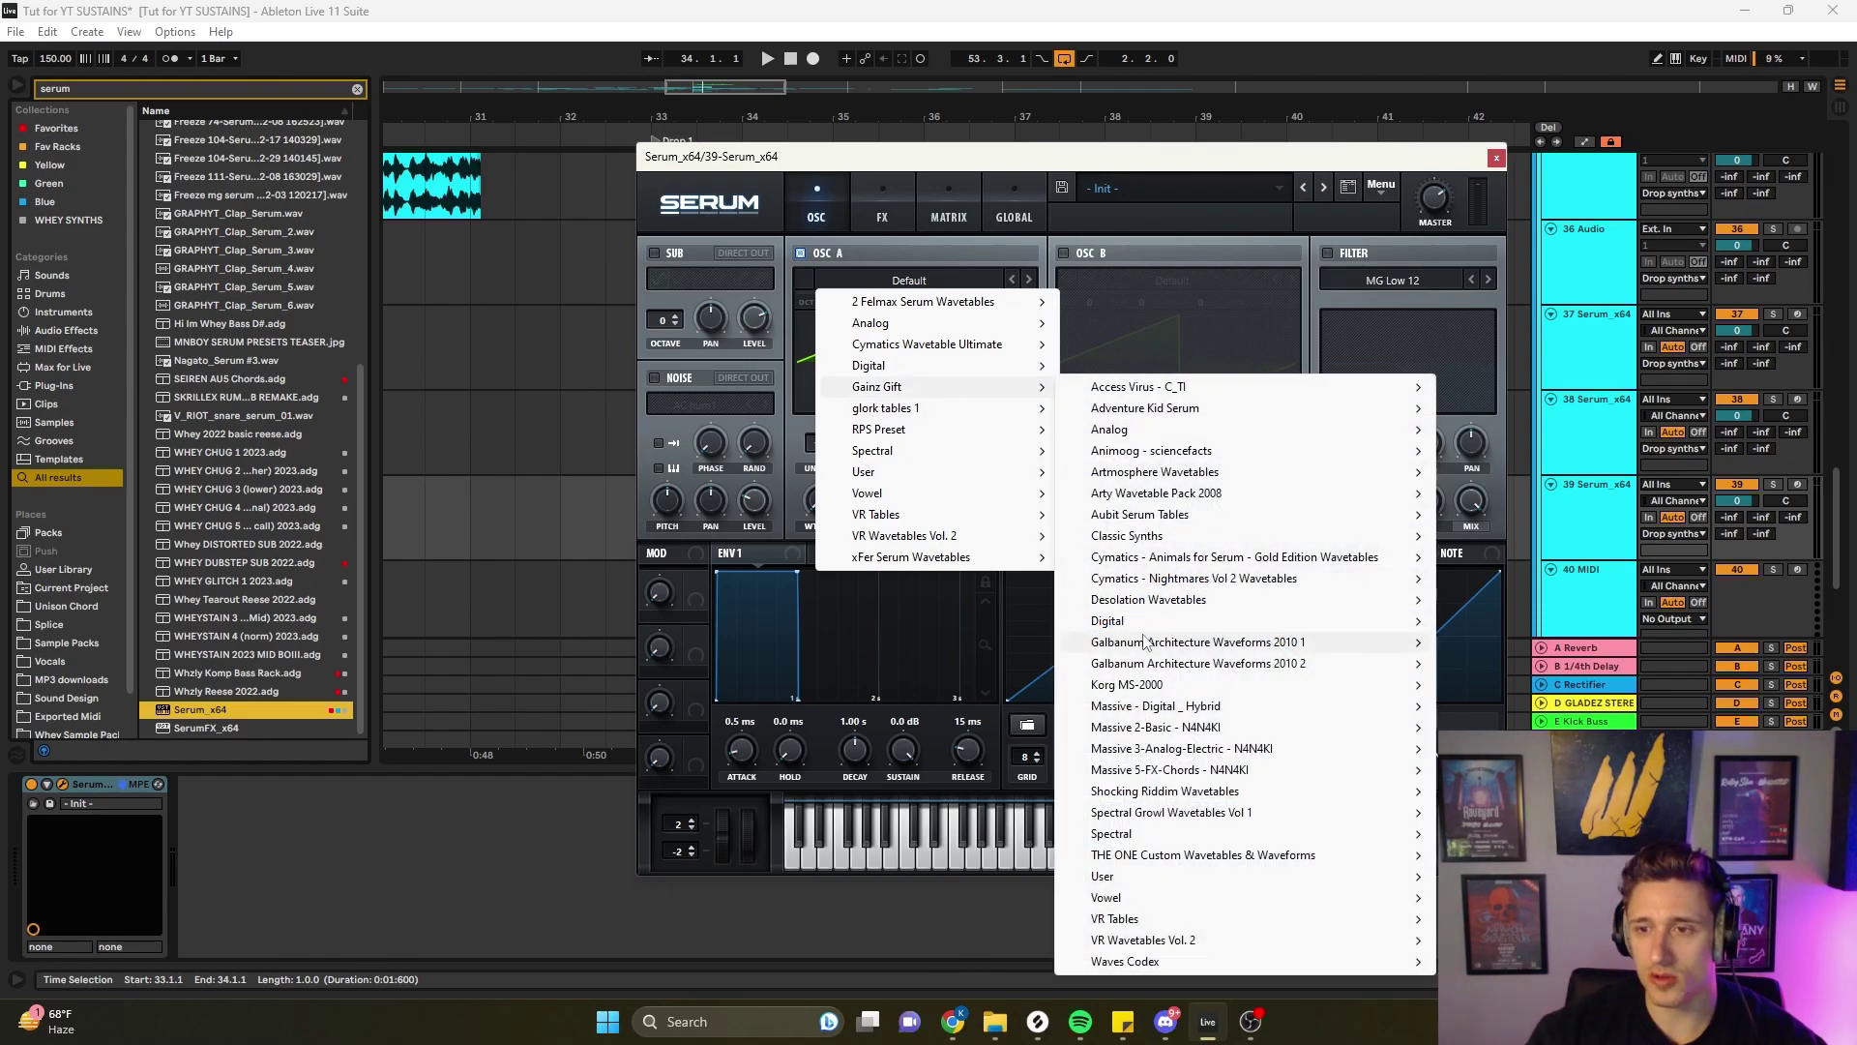
mouse_move(1160, 685)
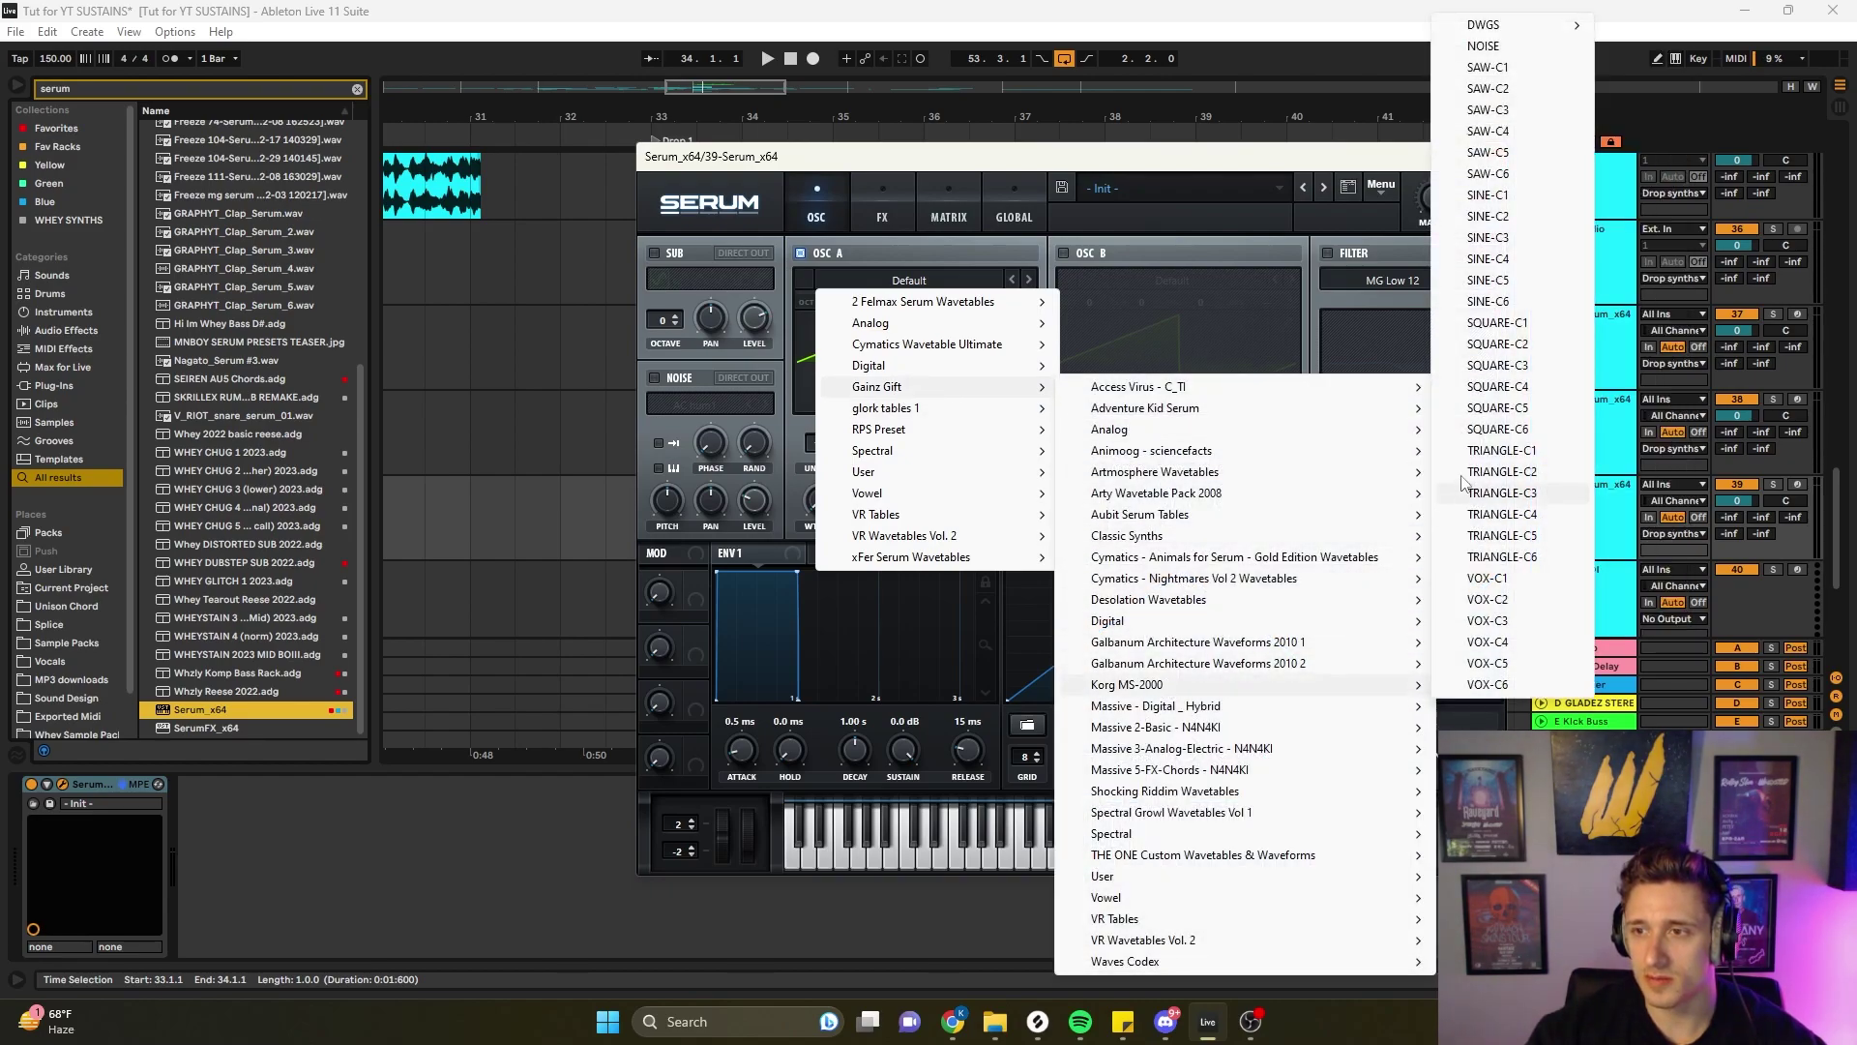
left_click(1488, 110)
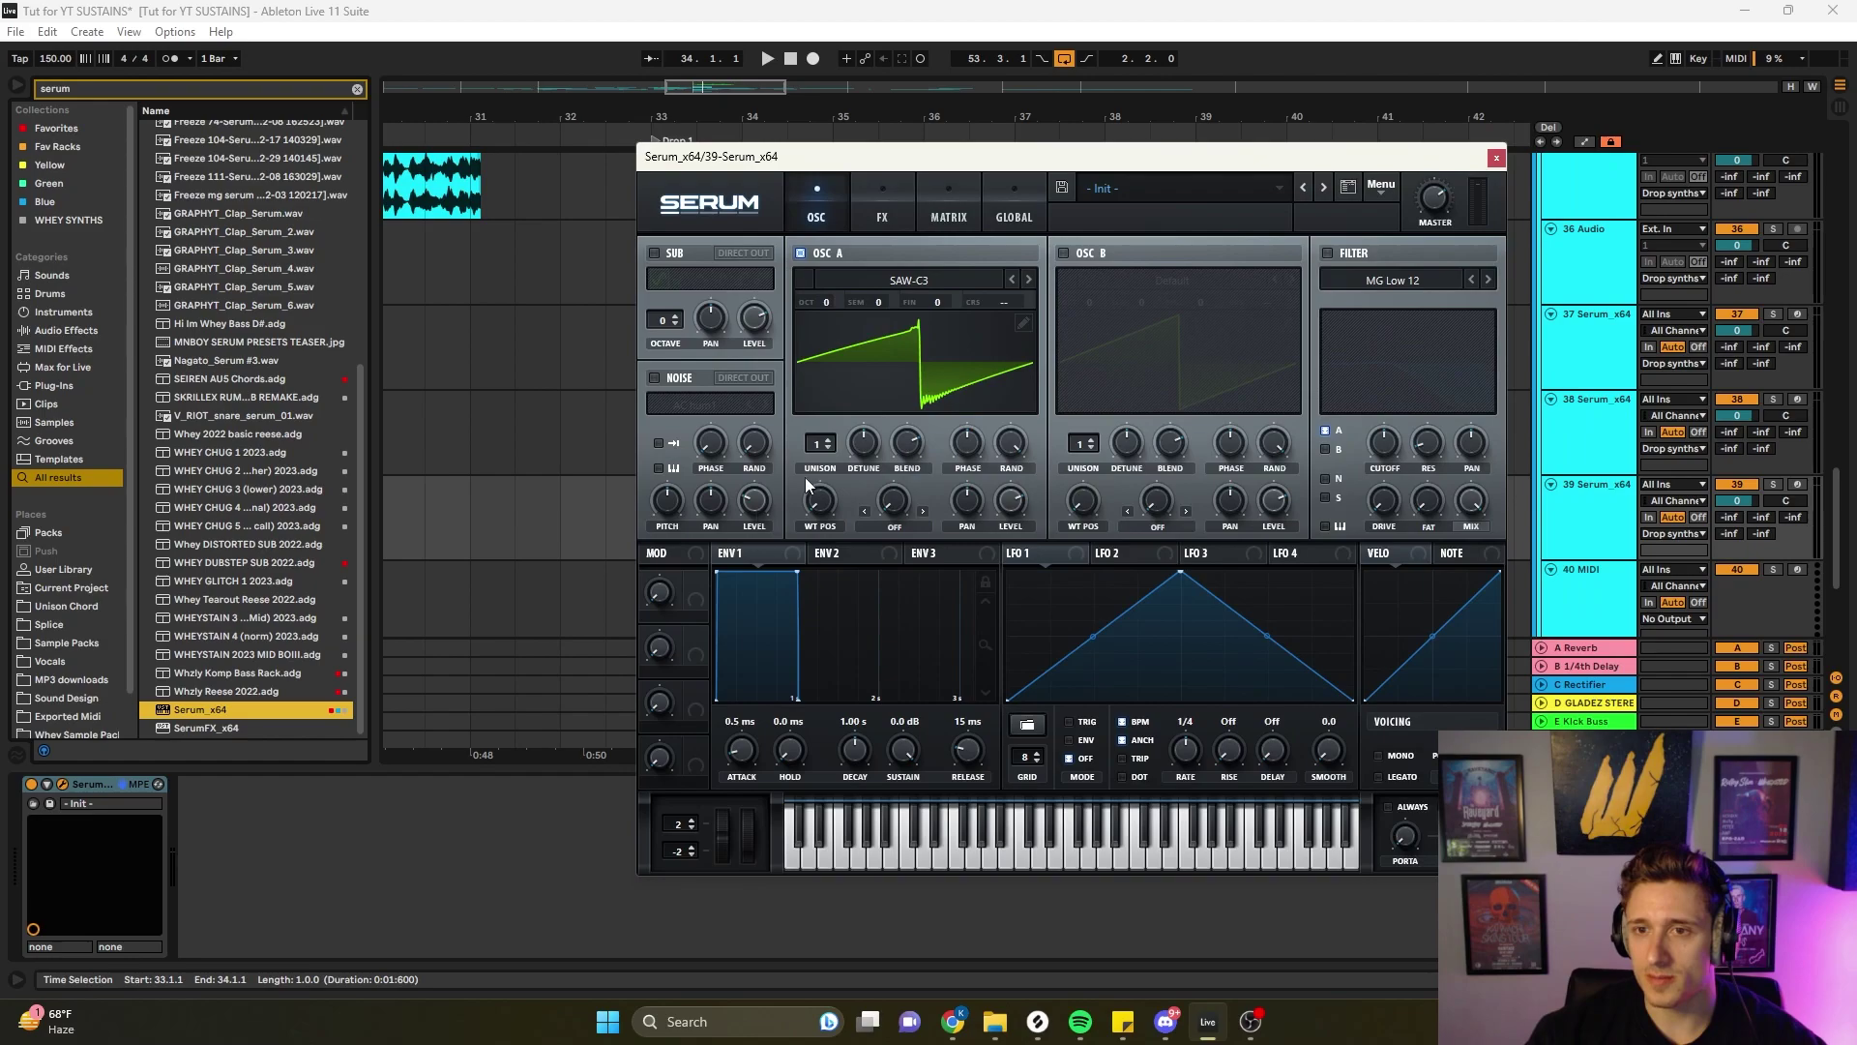
- Load the "opposite directions" wavetable from glork tables 1 into OSC A
left_click(913, 290)
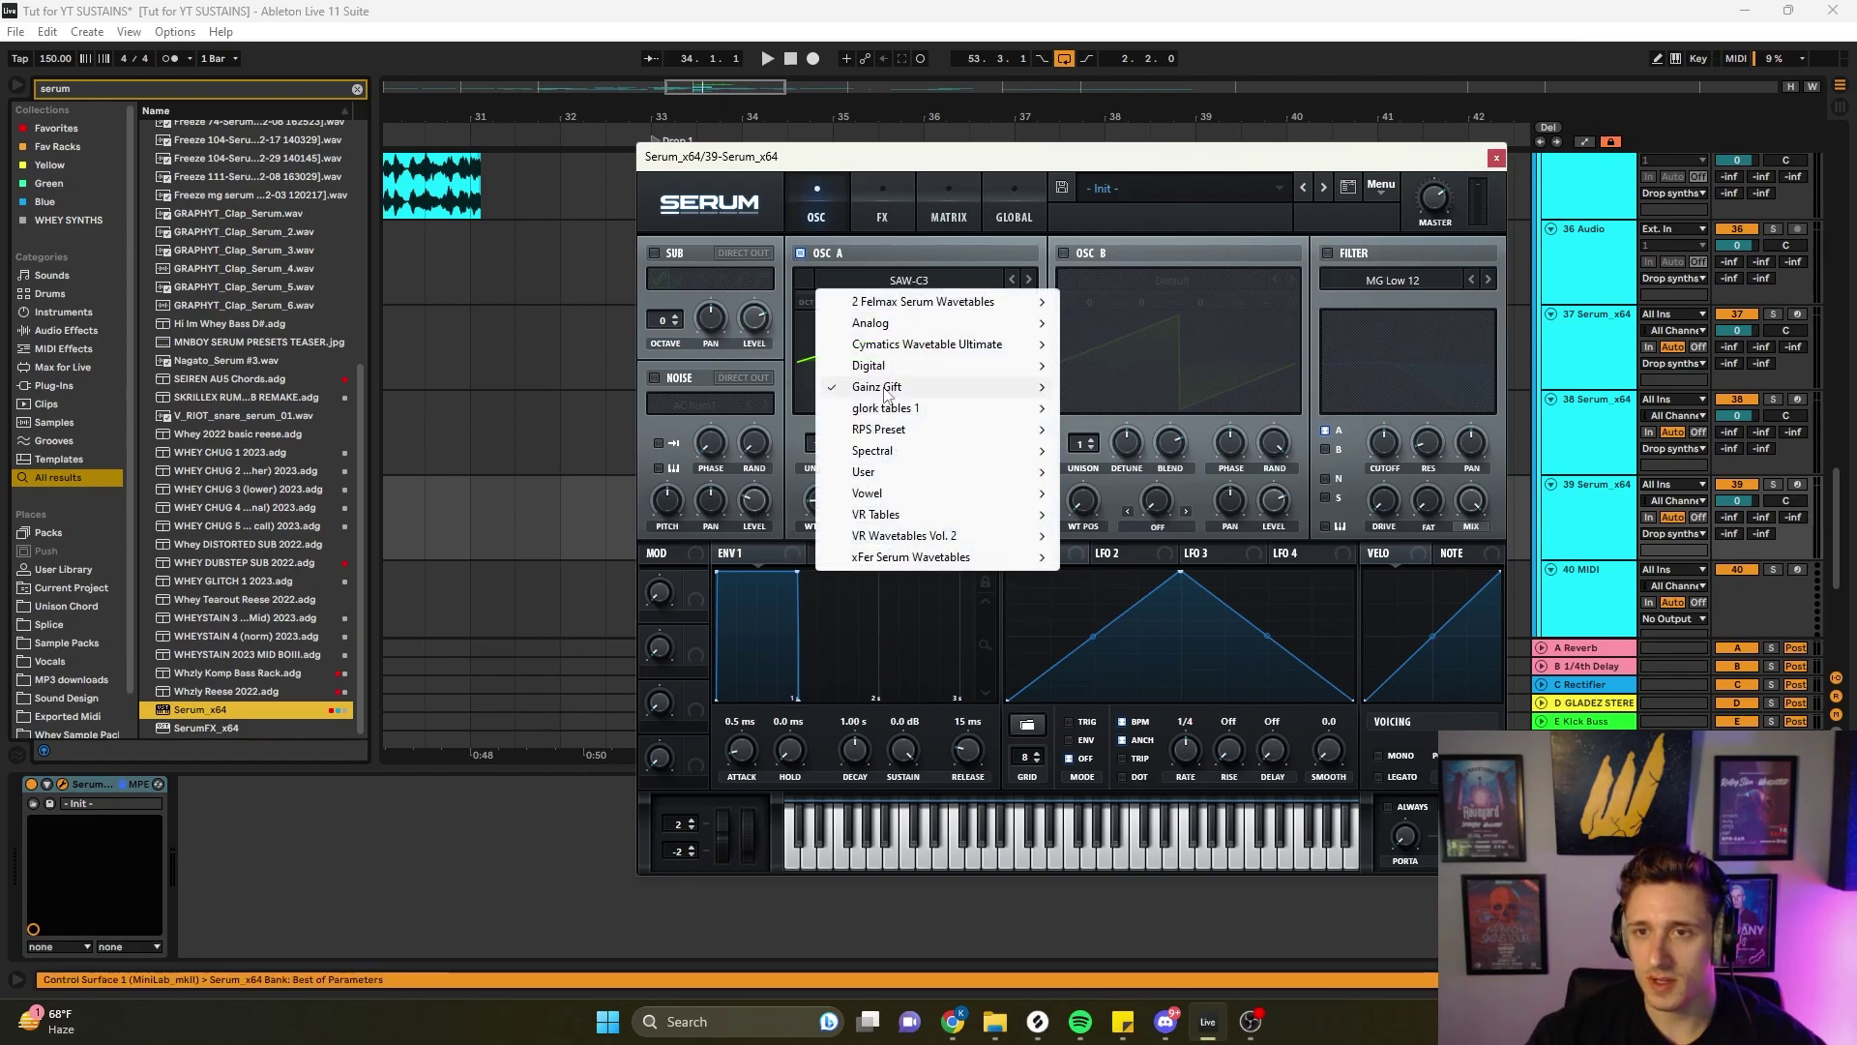
mouse_move(1040, 408)
mouse_move(1153, 438)
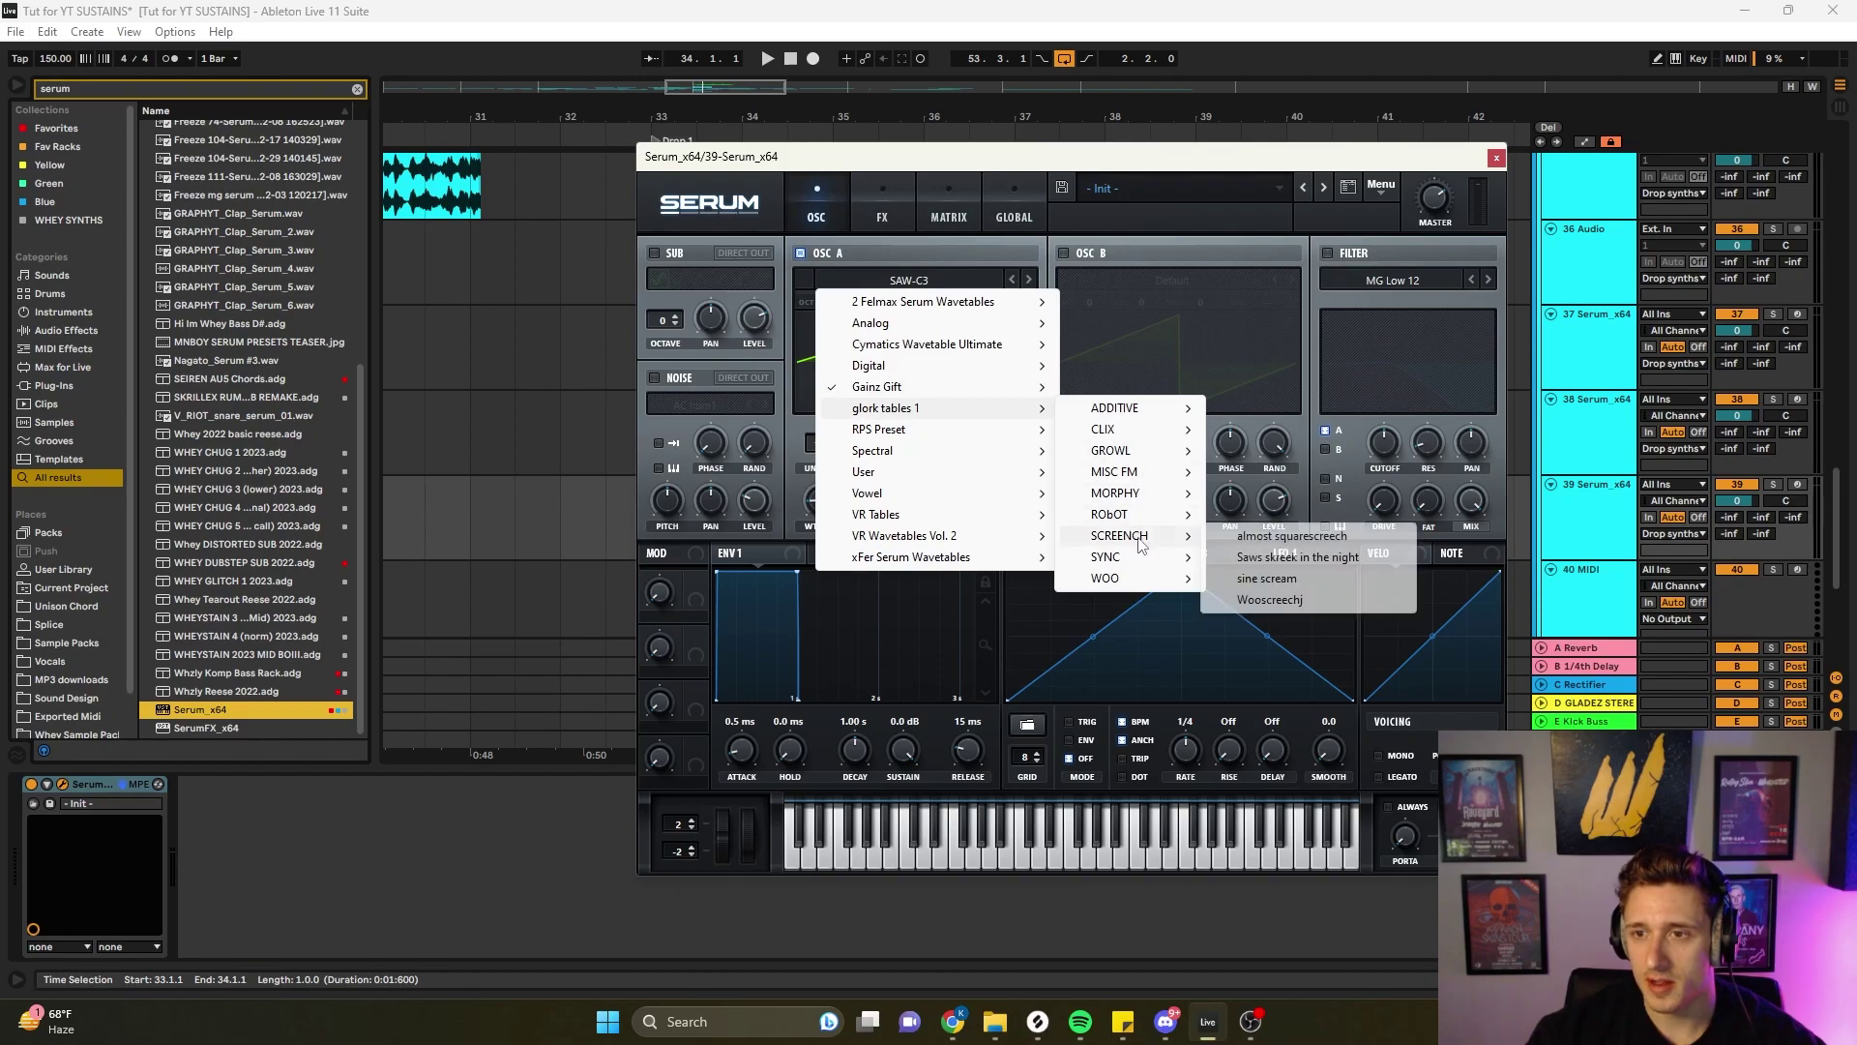
mouse_move(1203, 584)
left_click(1250, 626)
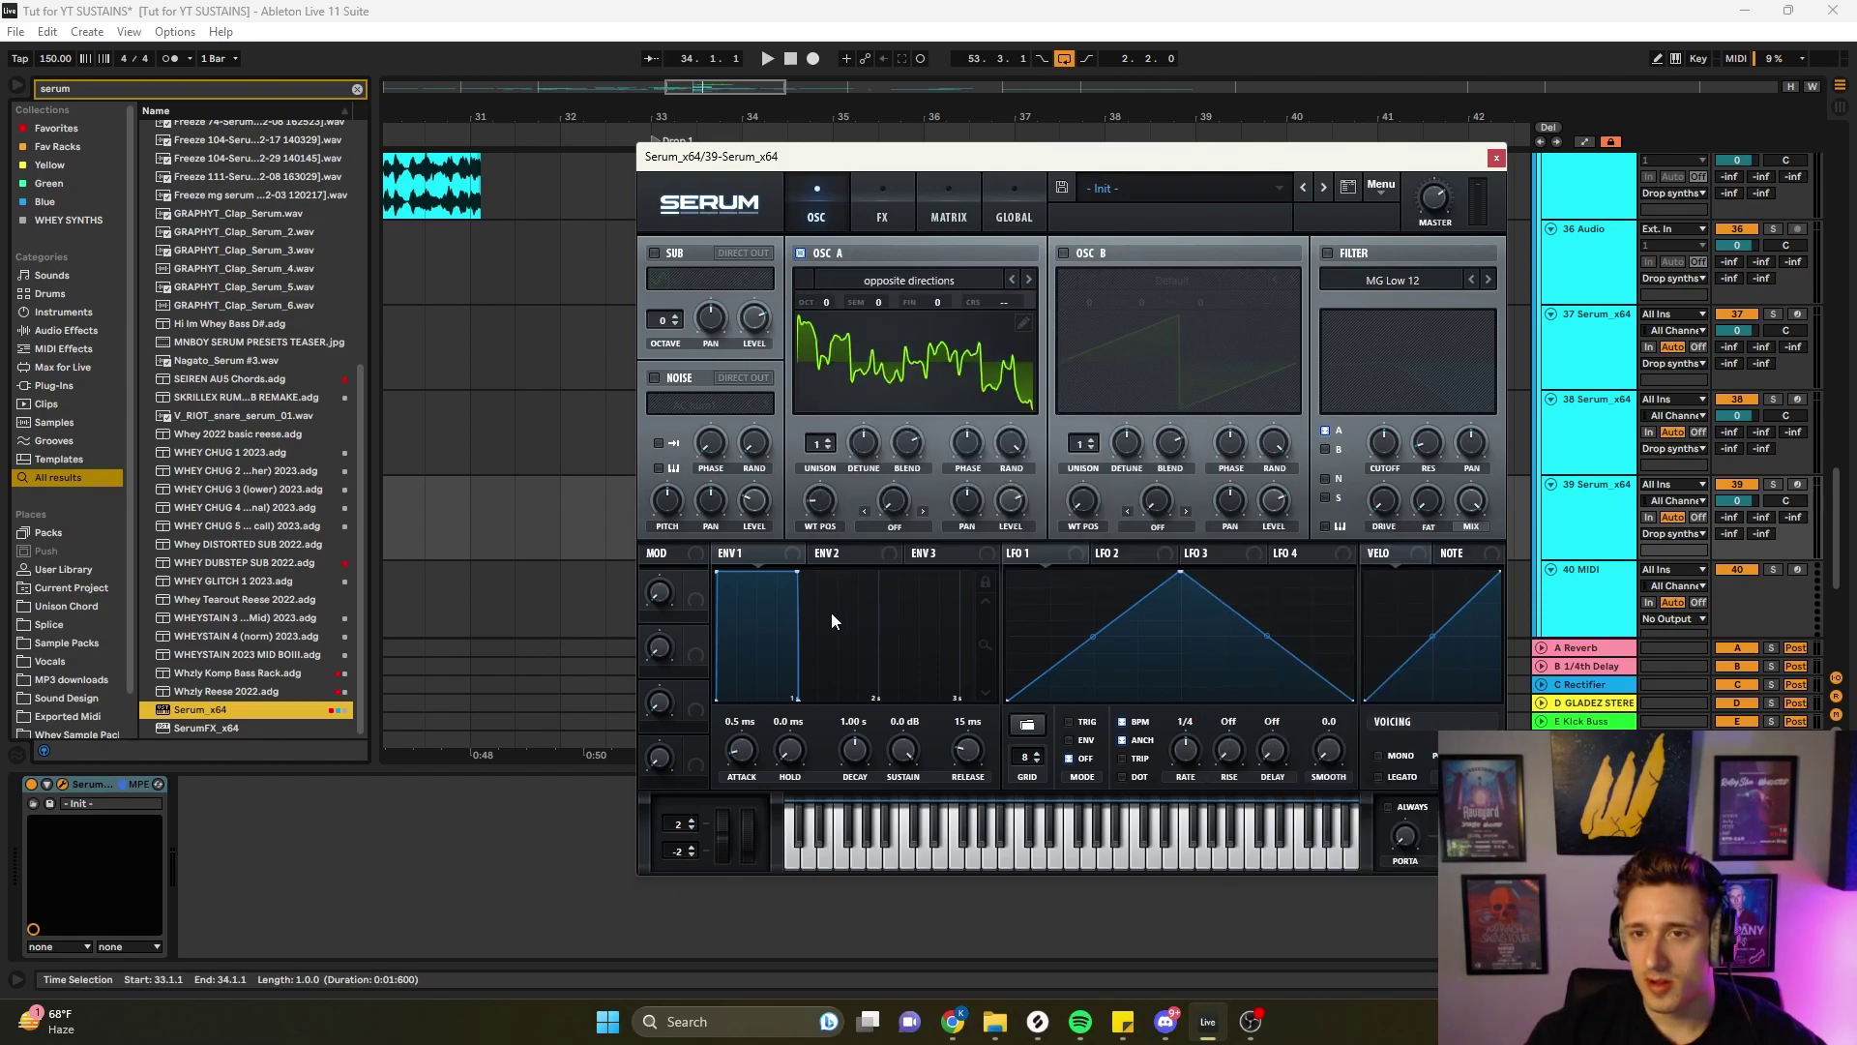
- Set OSC A's octave to -1 and sweep its wavetable position to 190 during playback
left_click_drag(830, 484, 826, 315)
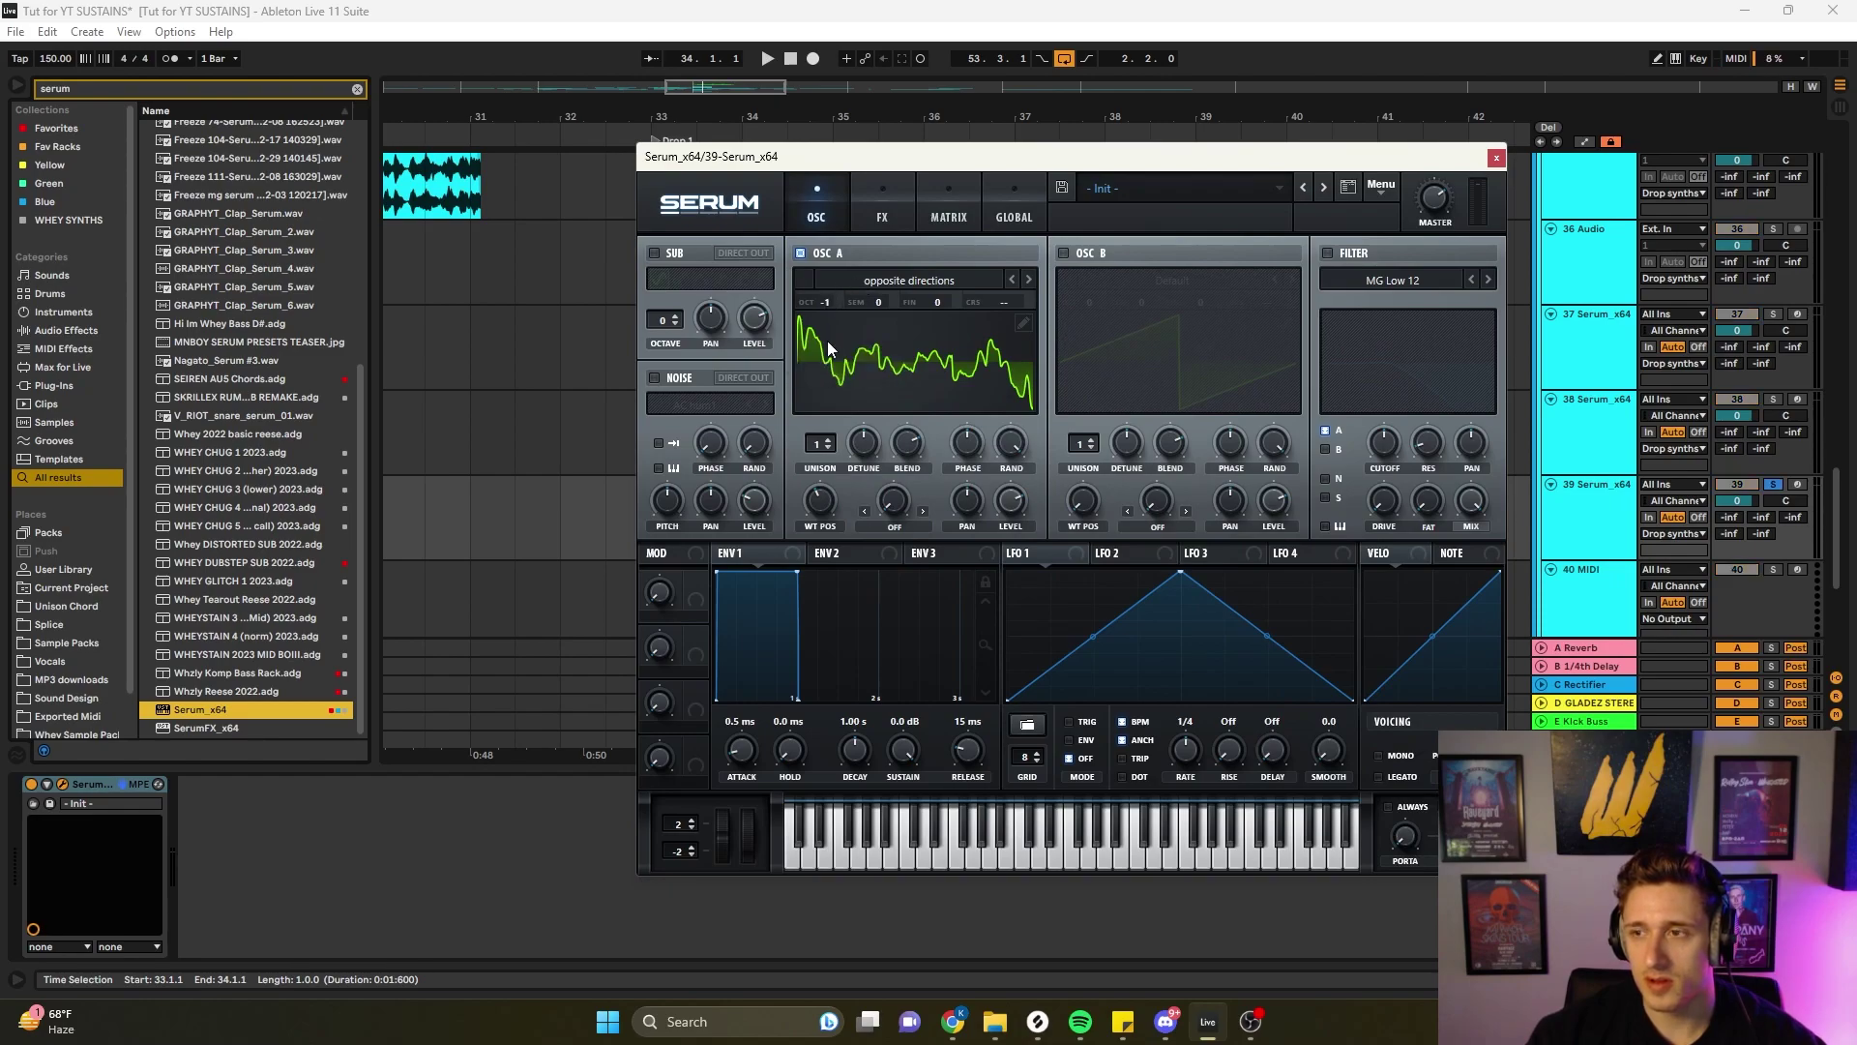
left_click_drag(844, 523, 888, 489)
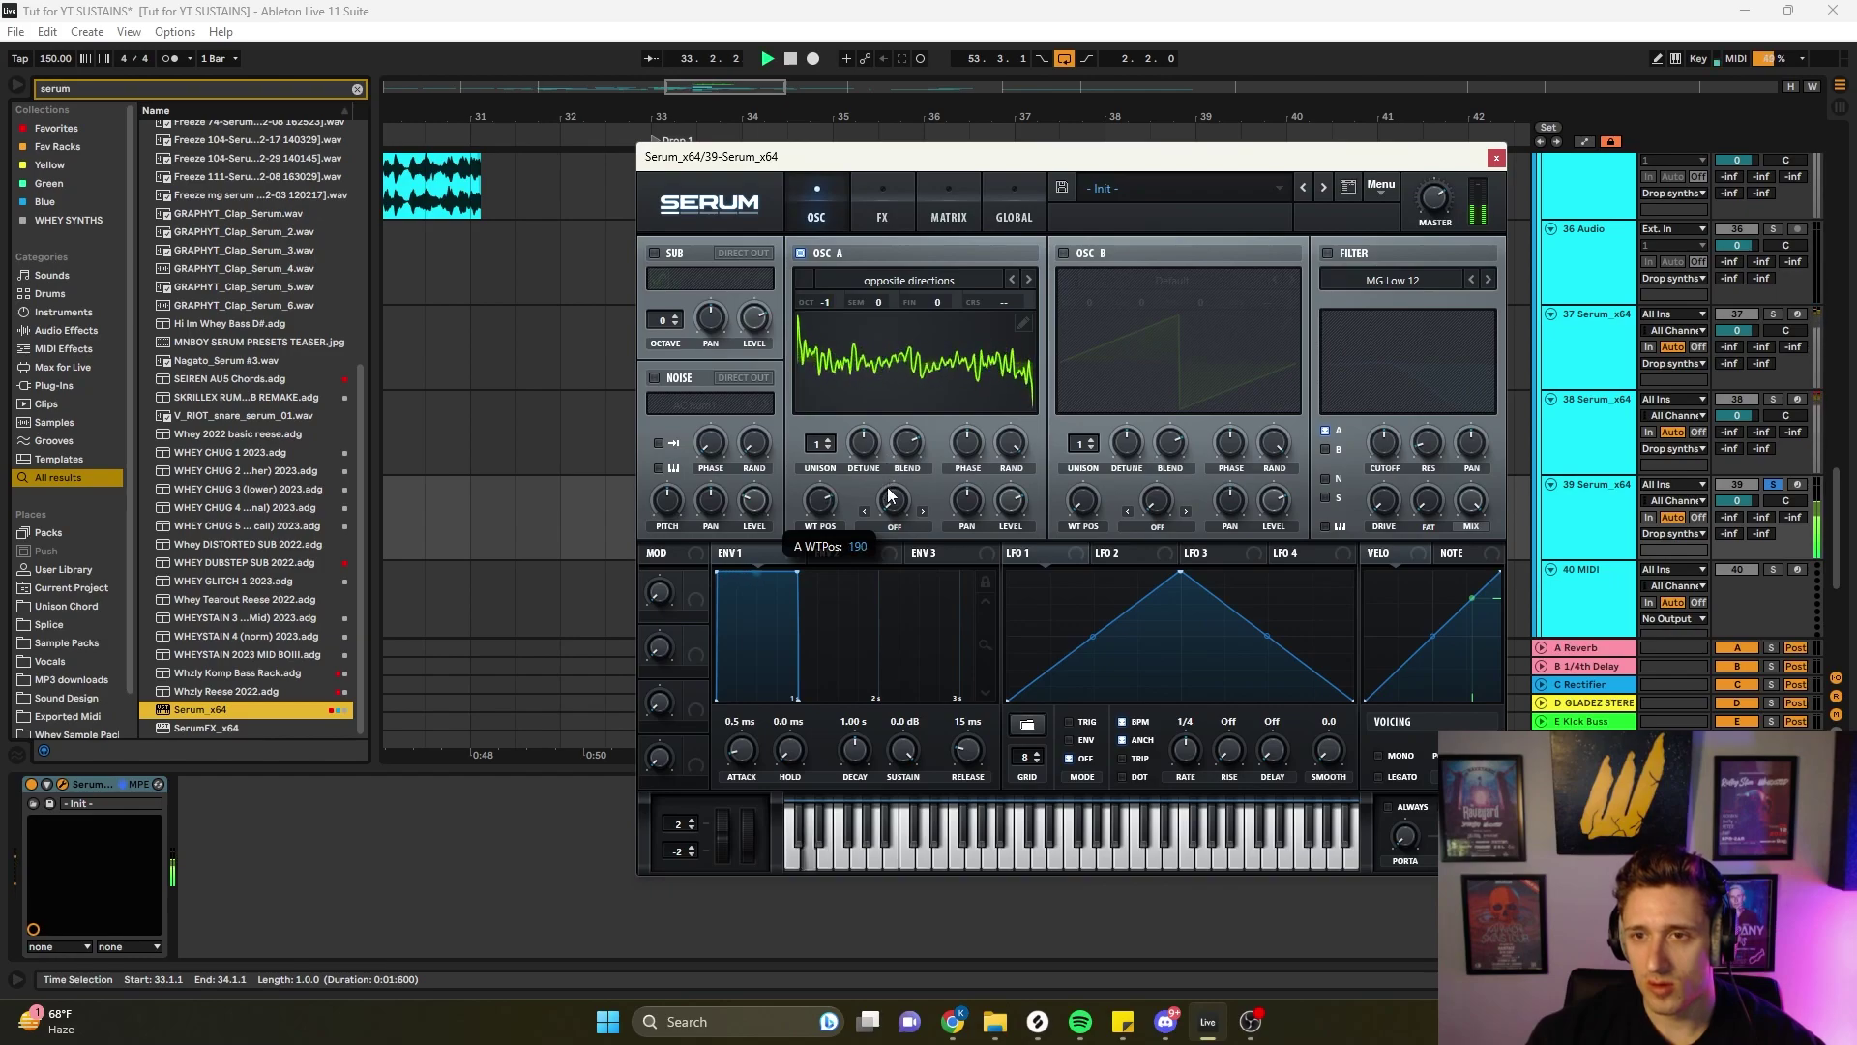
- Reshape LFO 1 with an earlier peak and a curved rise and decay, and assign it to OSC A's level
left_click_drag(1186, 578, 1048, 554)
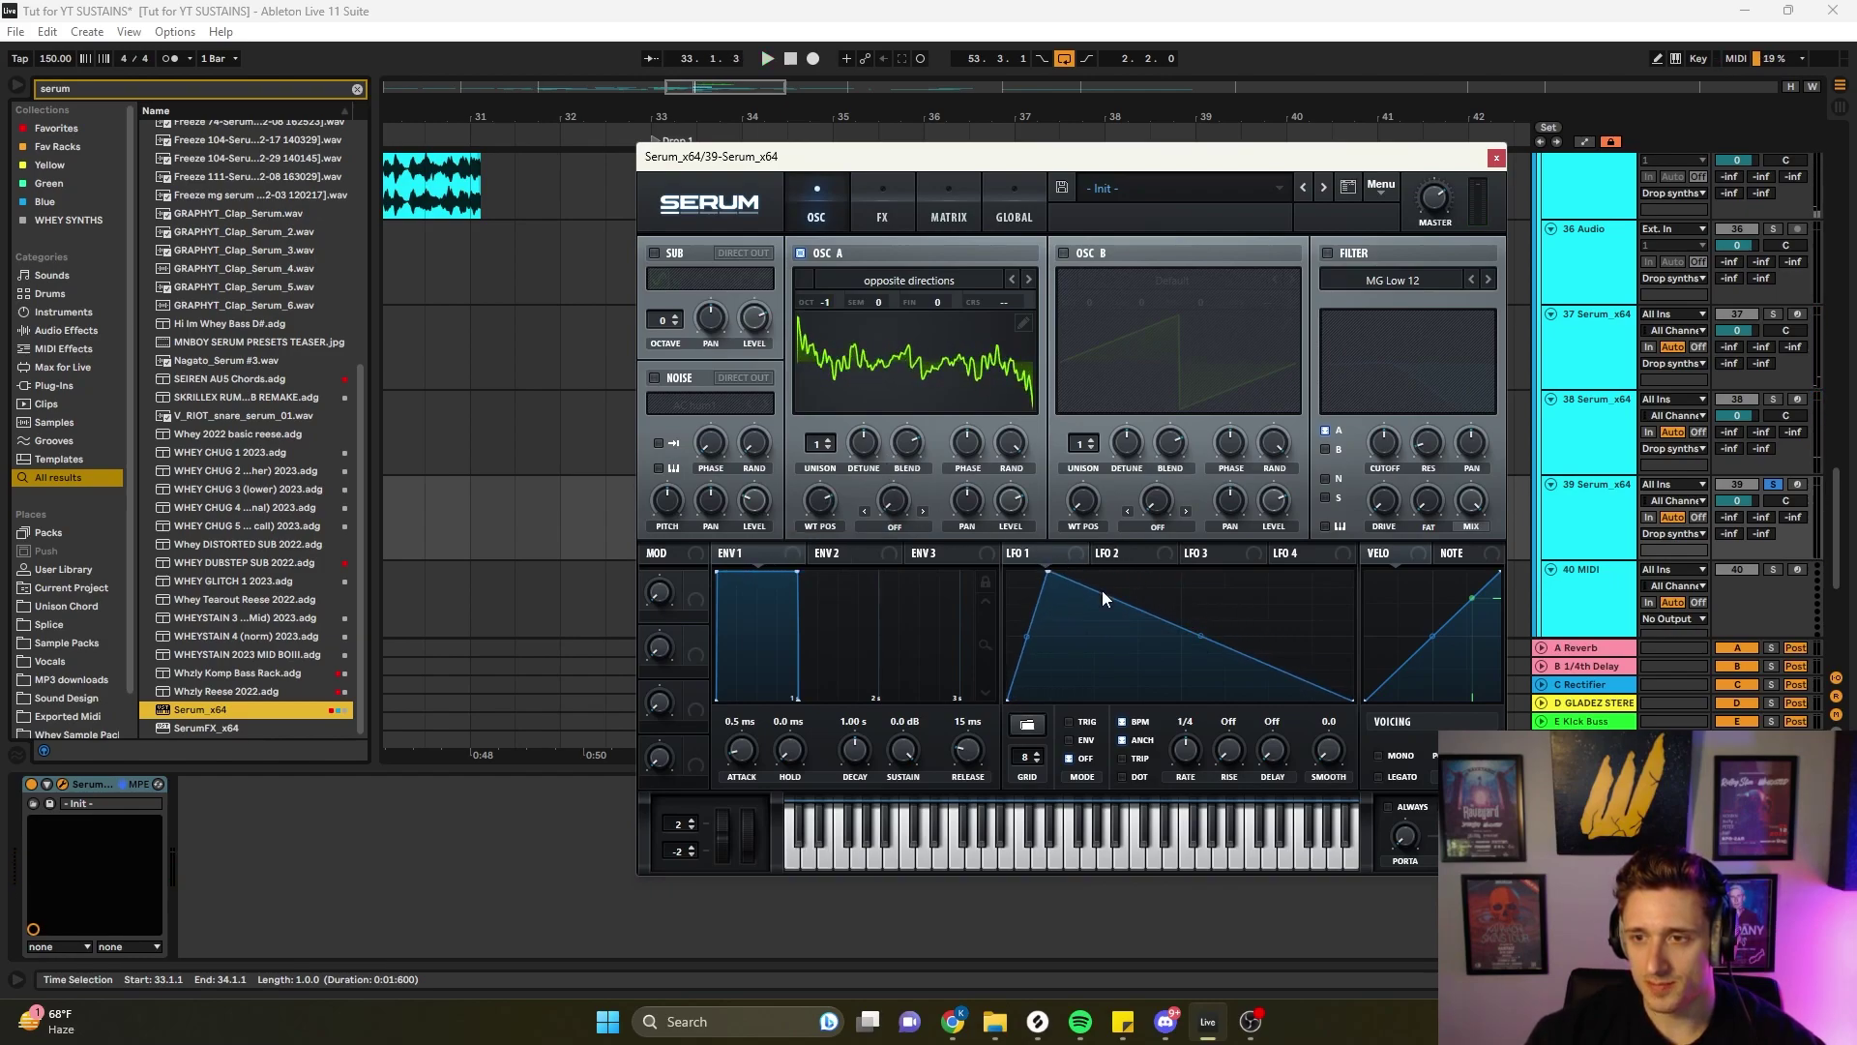
left_click_drag(1048, 573, 1130, 570)
left_click_drag(1234, 636, 1240, 677)
left_click_drag(1052, 549, 1010, 499)
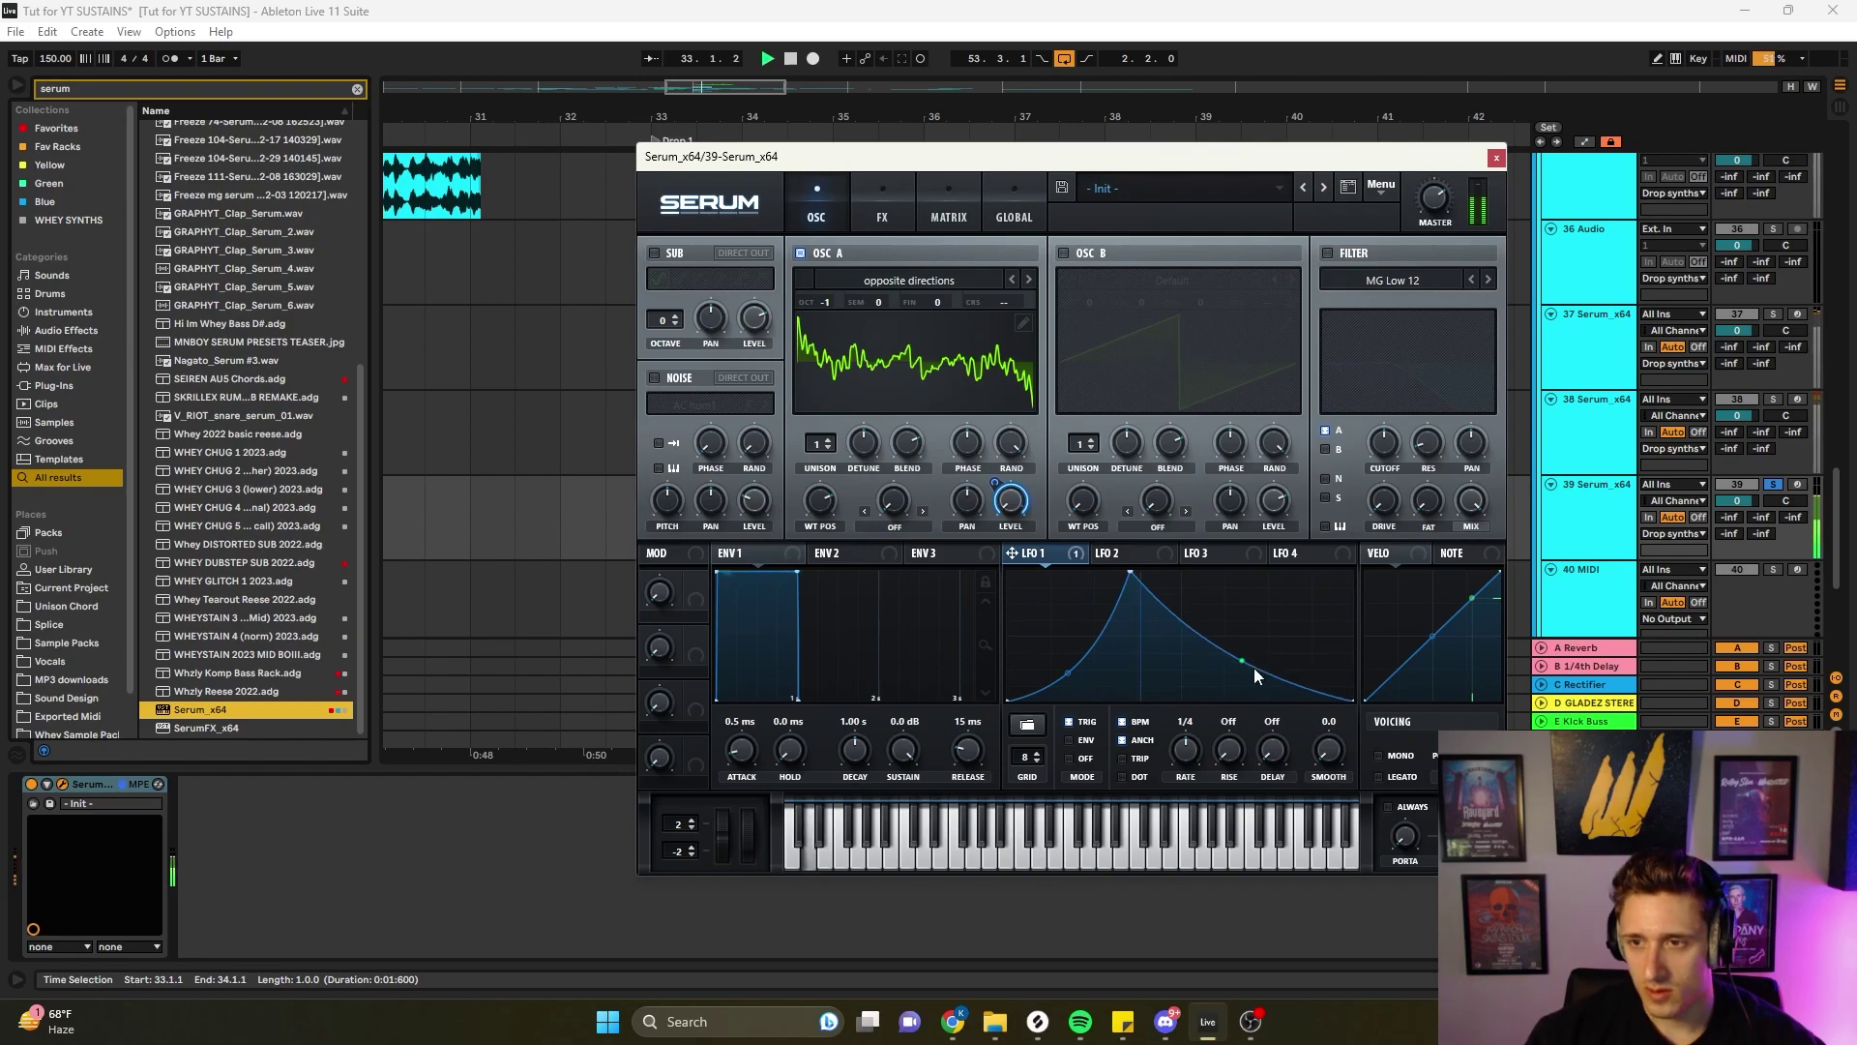
- Assign LFO 2 to OSC A's wavetable position, set the LFO to trigger mode, and play the result
left_click(1142, 552)
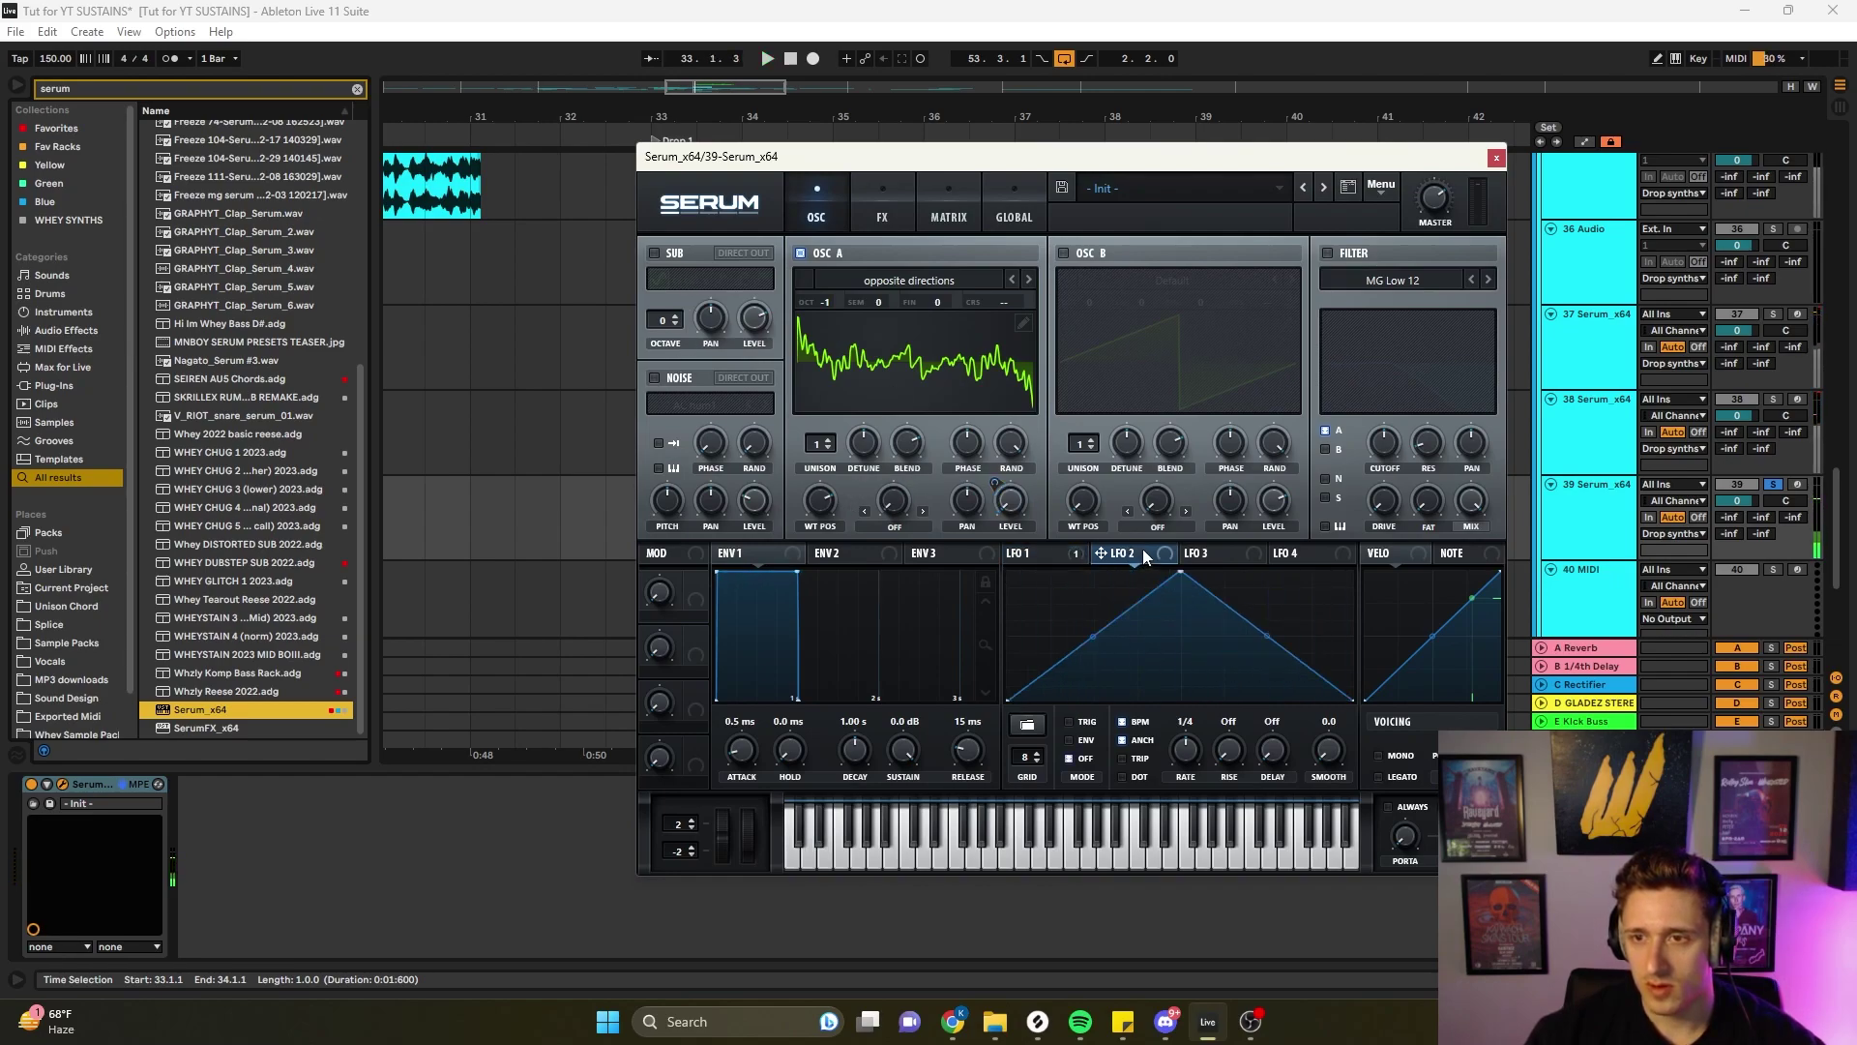
left_click_drag(824, 501, 824, 501)
left_click_drag(824, 501, 788, 625)
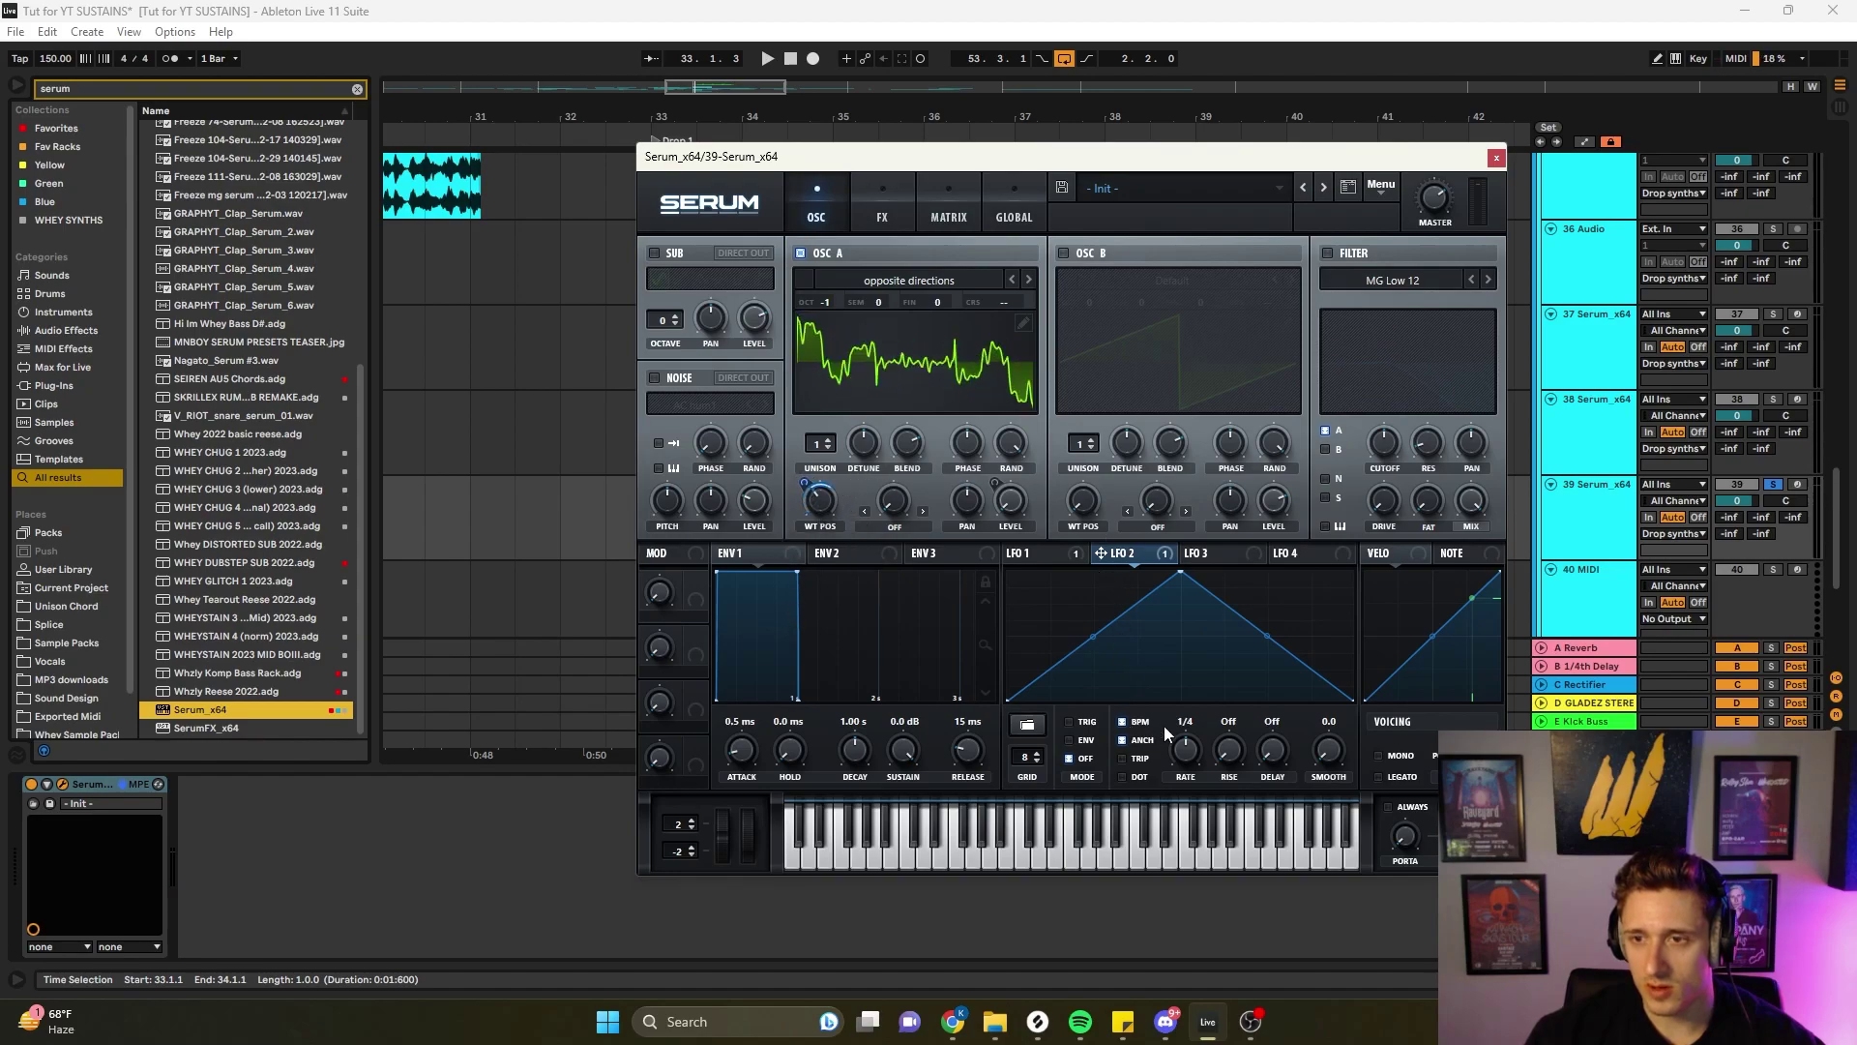
left_click(1069, 722)
key("space")
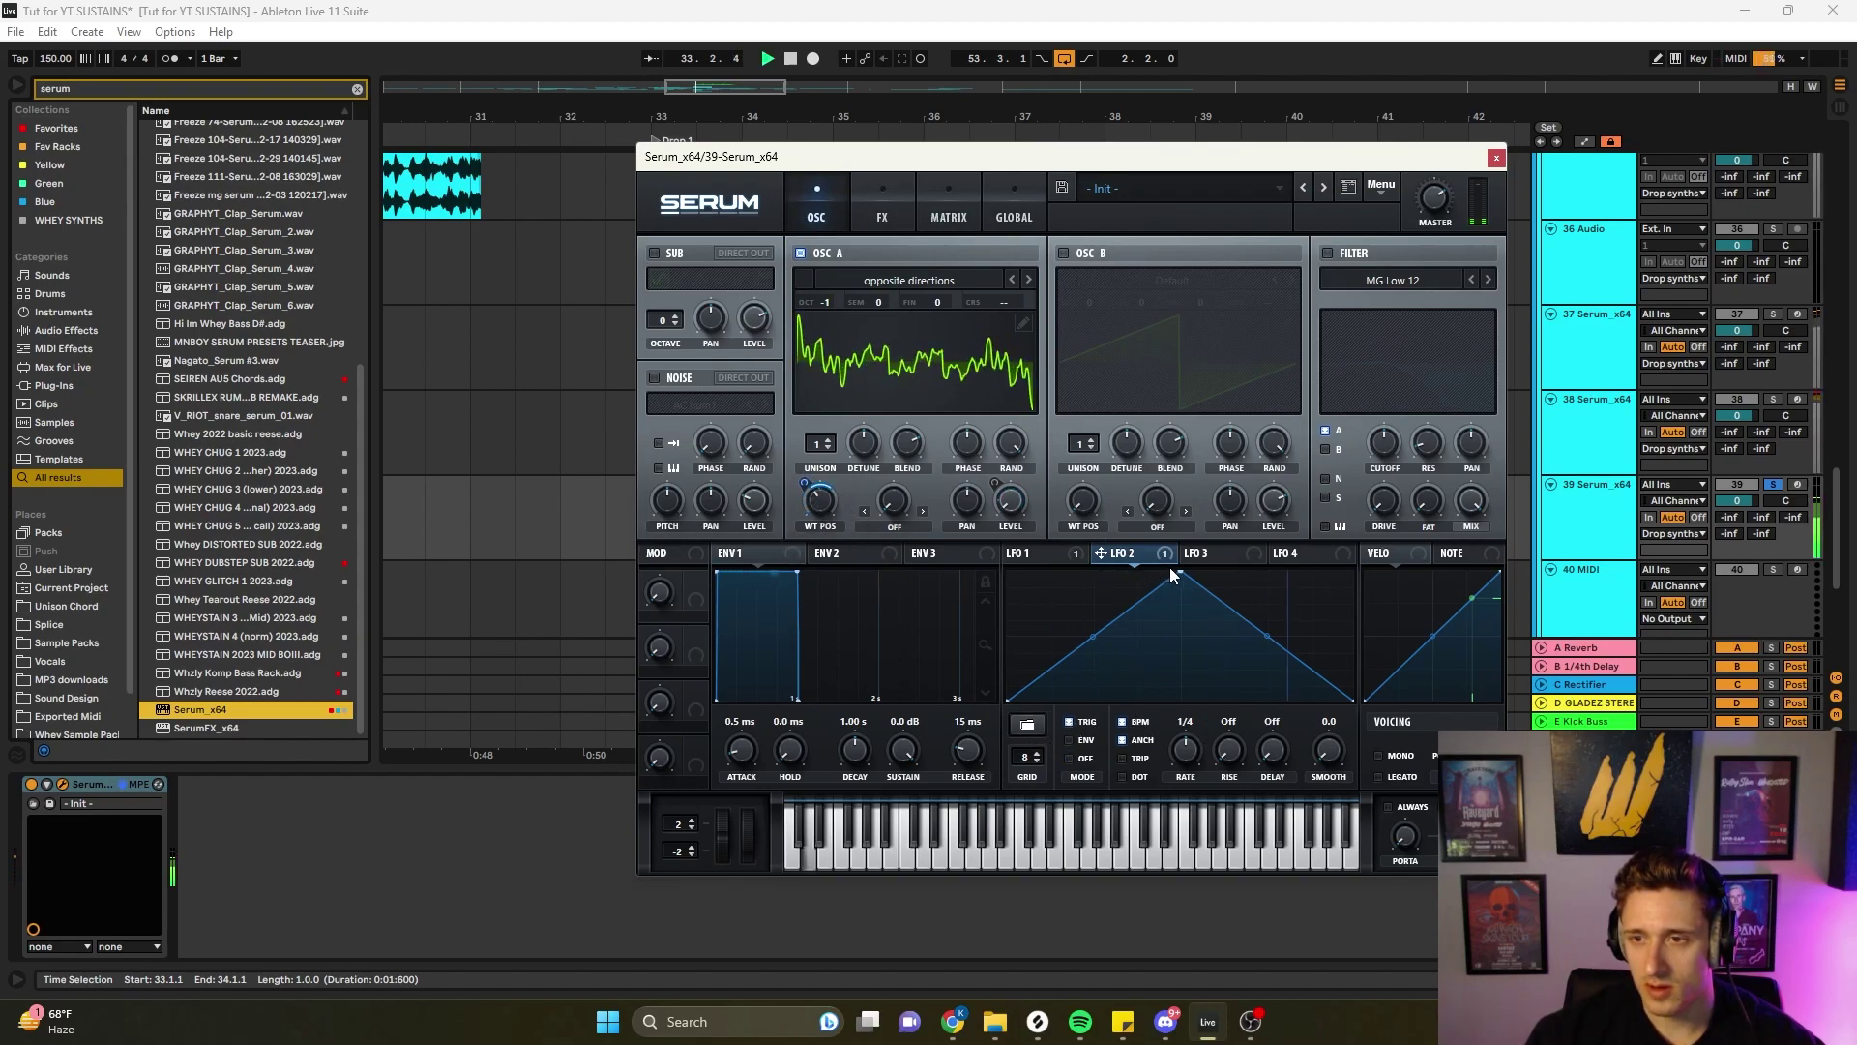
- Move LFO 2's peak earlier with a concave decay, and try OSC A's wavetable position at 48 during playback
key("space")
left_click_drag(1184, 573, 1103, 573)
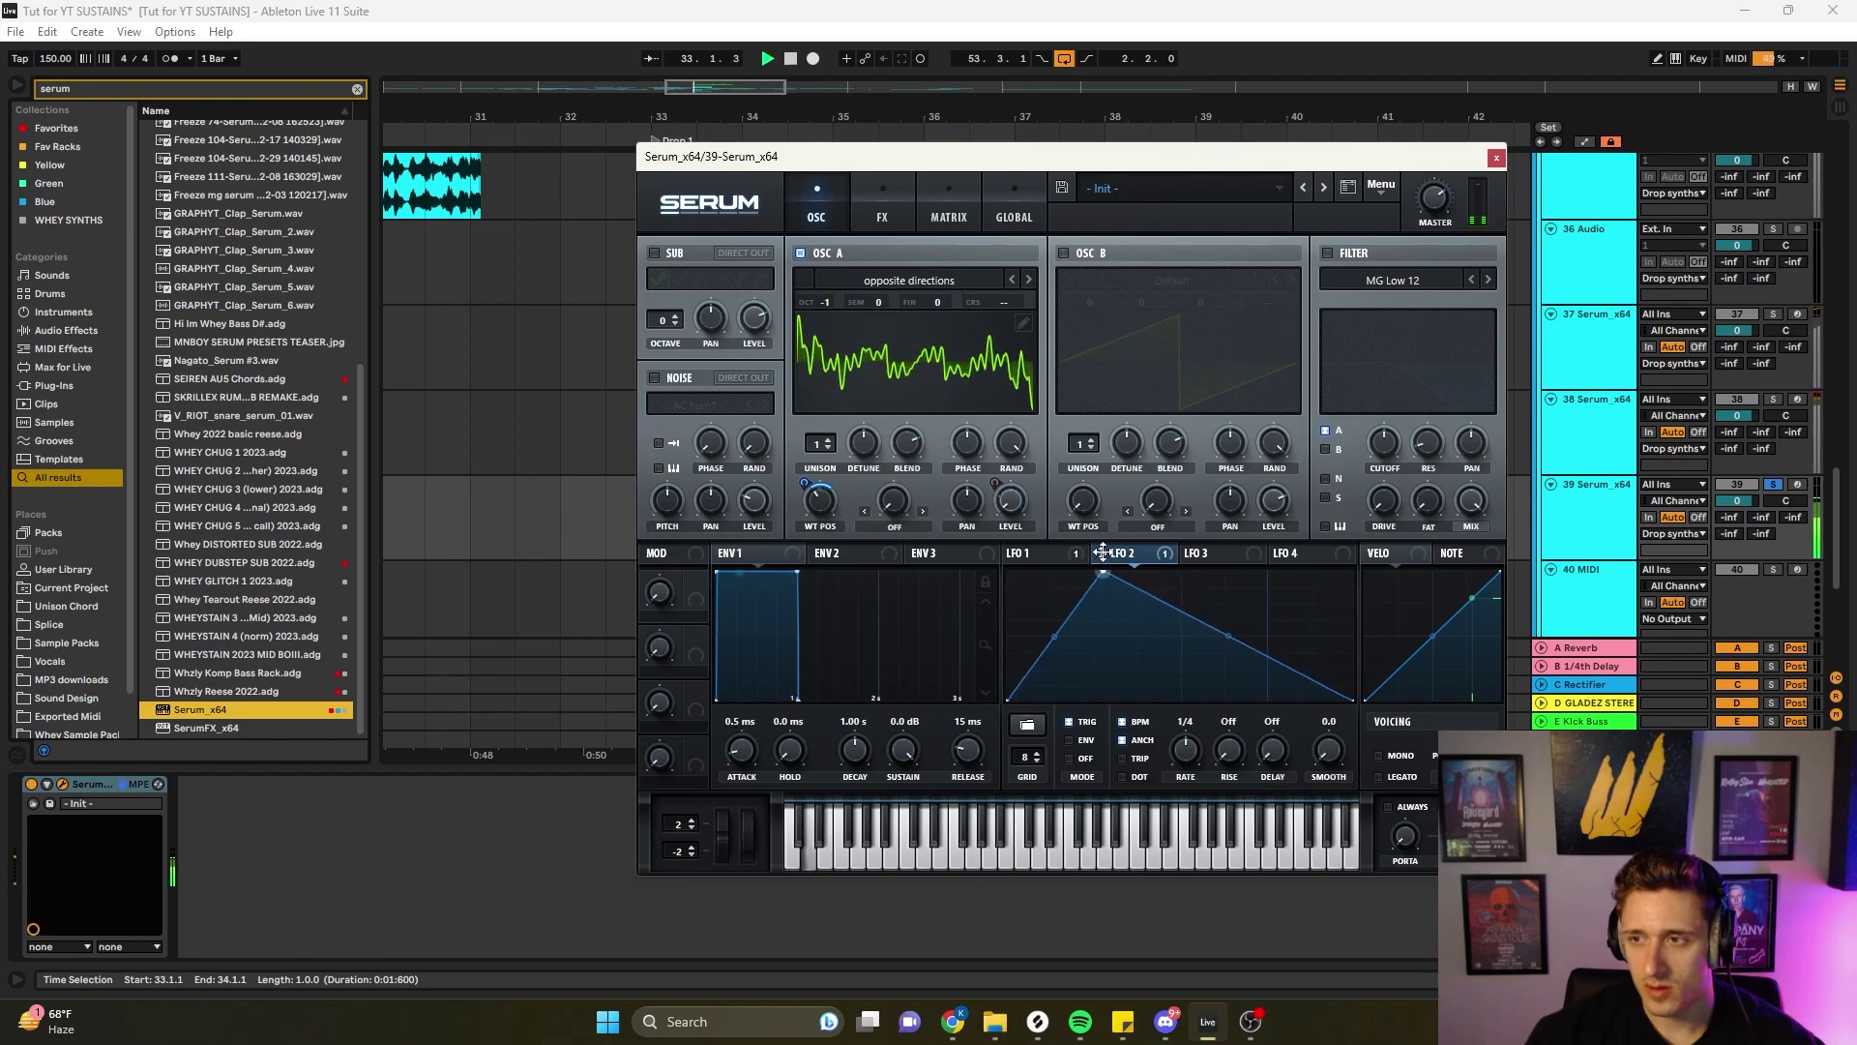
left_click_drag(1228, 636, 1250, 649)
key("space")
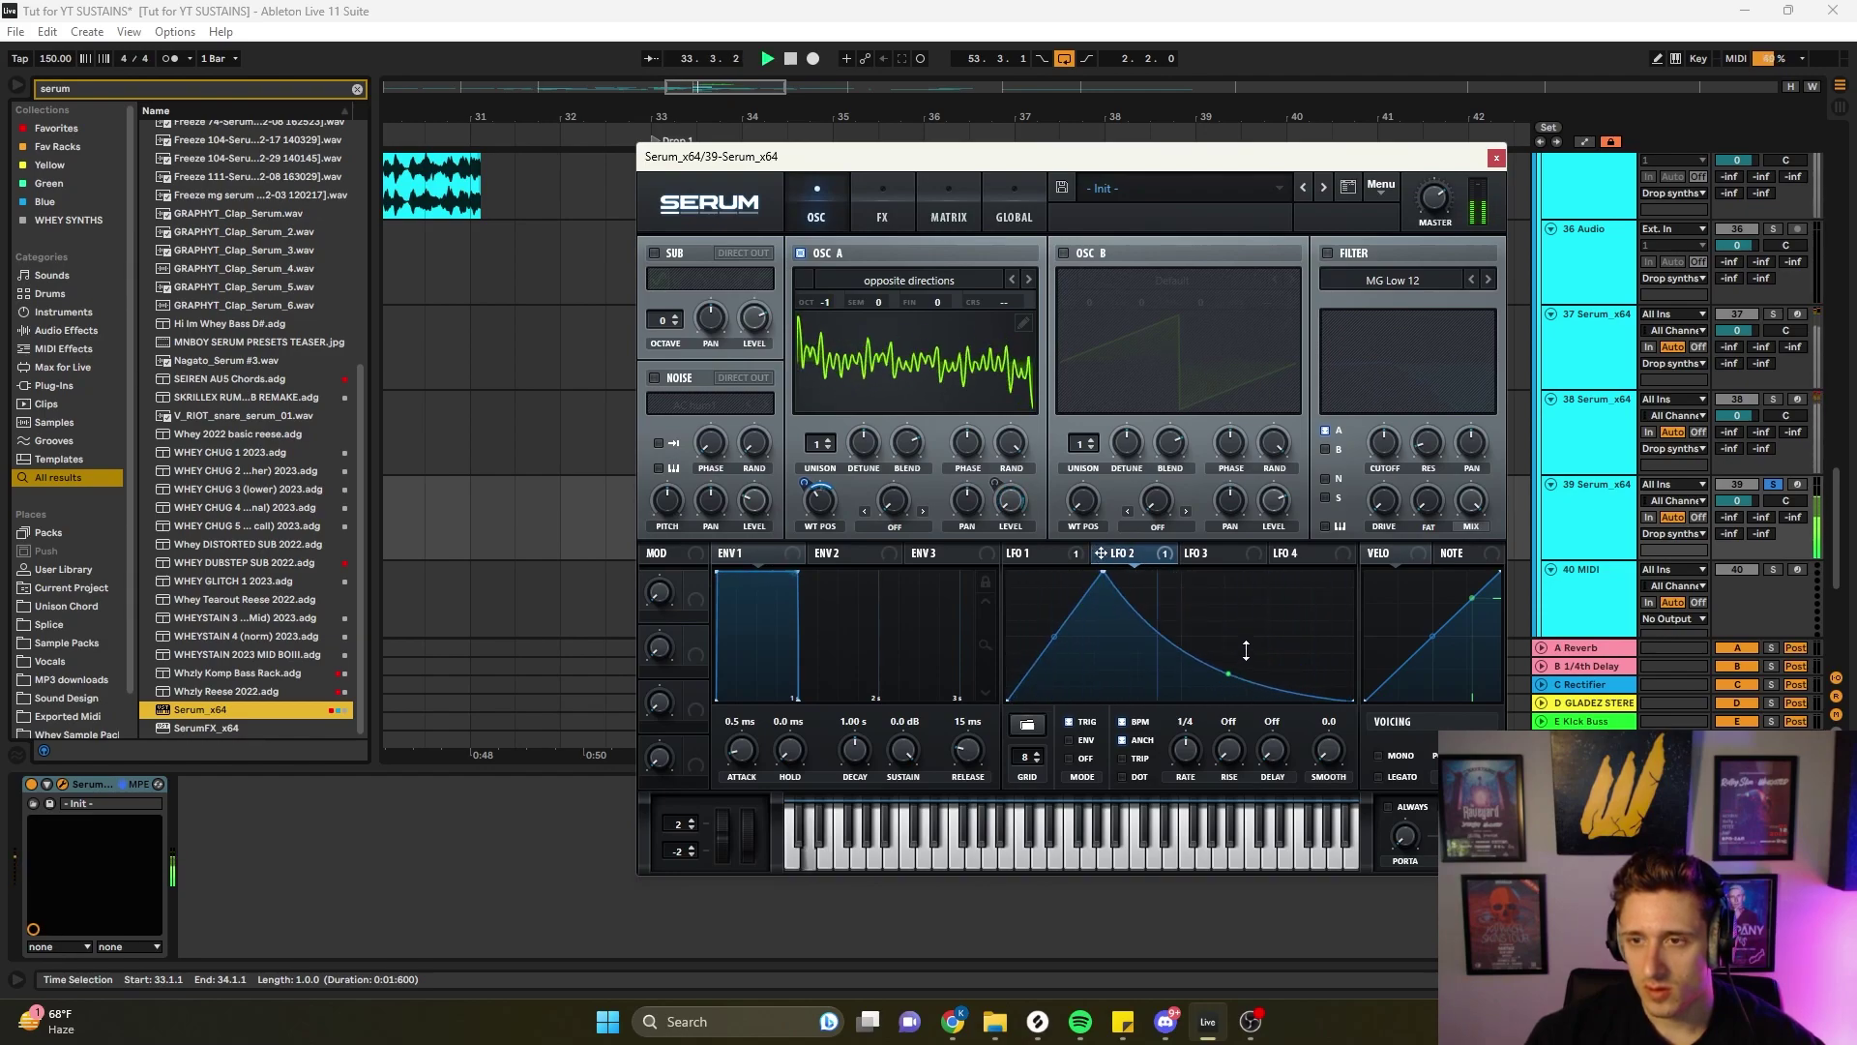
key("space")
left_click_drag(819, 505, 845, 577)
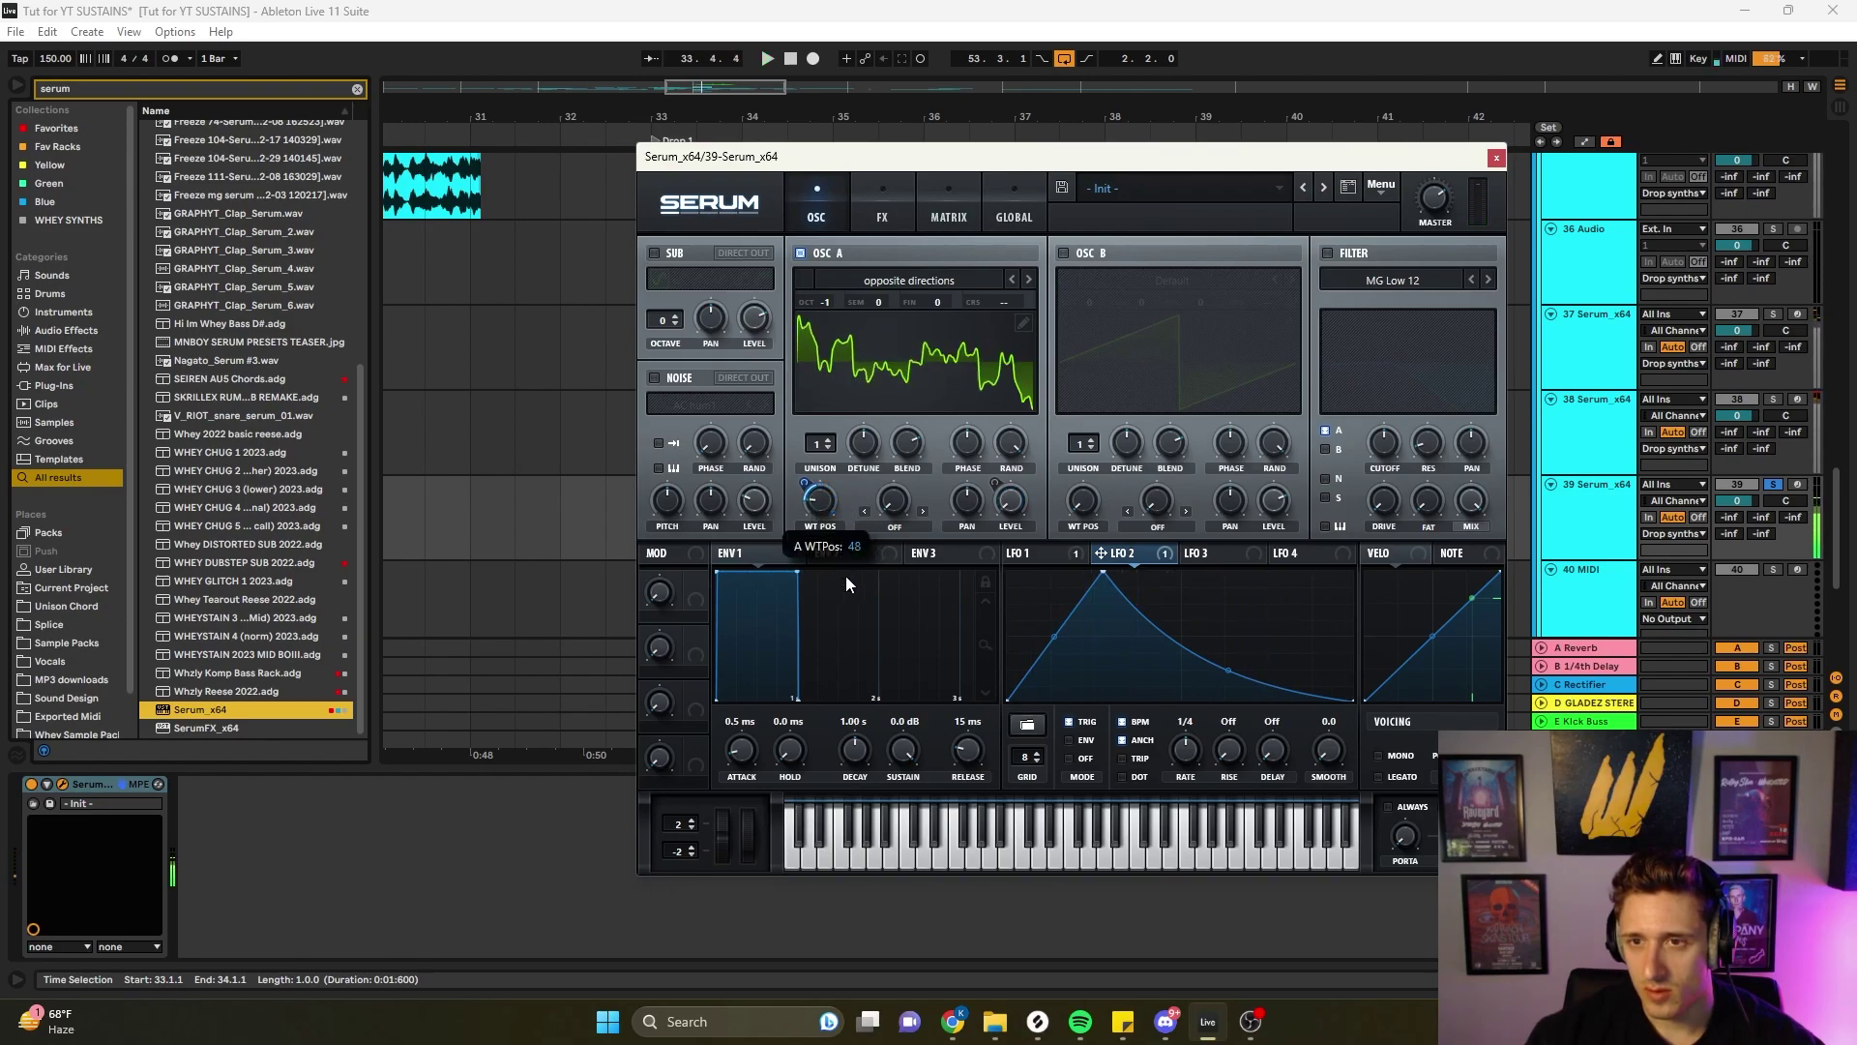
- Set OSC A's warp mode to Asym - and modulate the warp amount with LFO 2
left_click(892, 527)
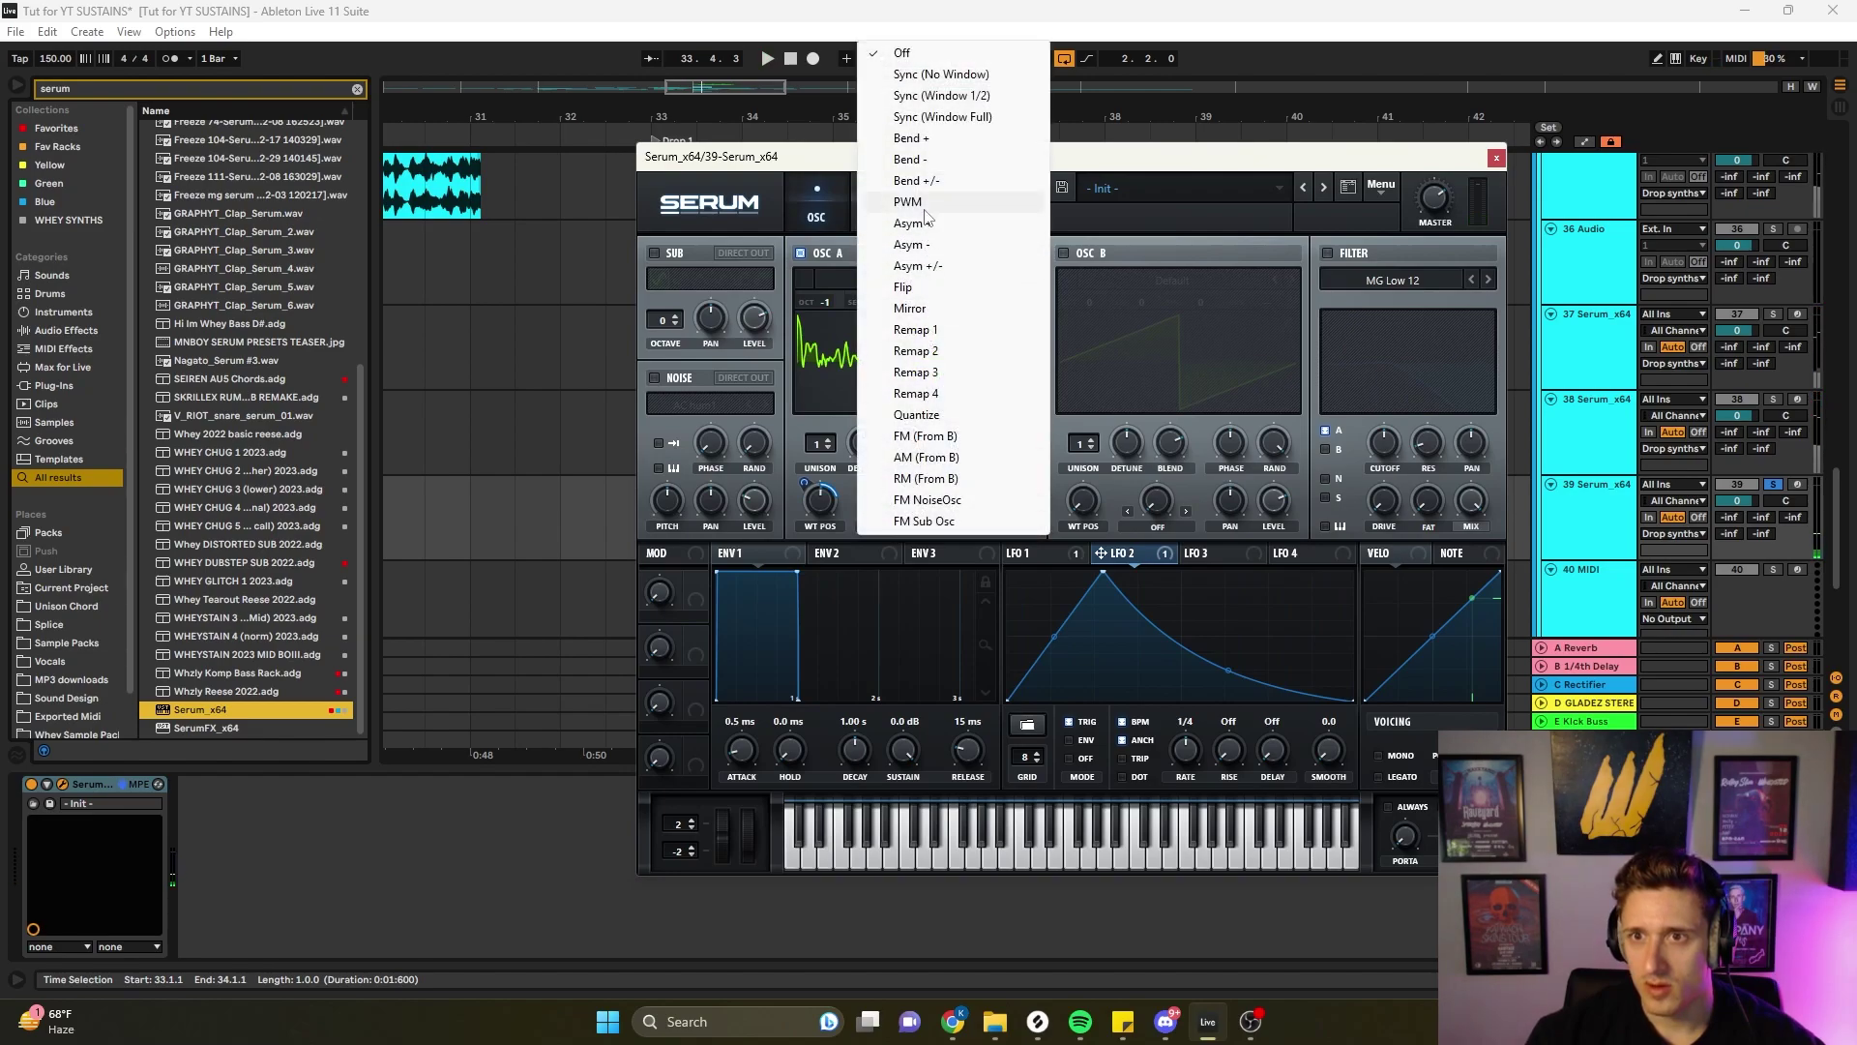
left_click(932, 244)
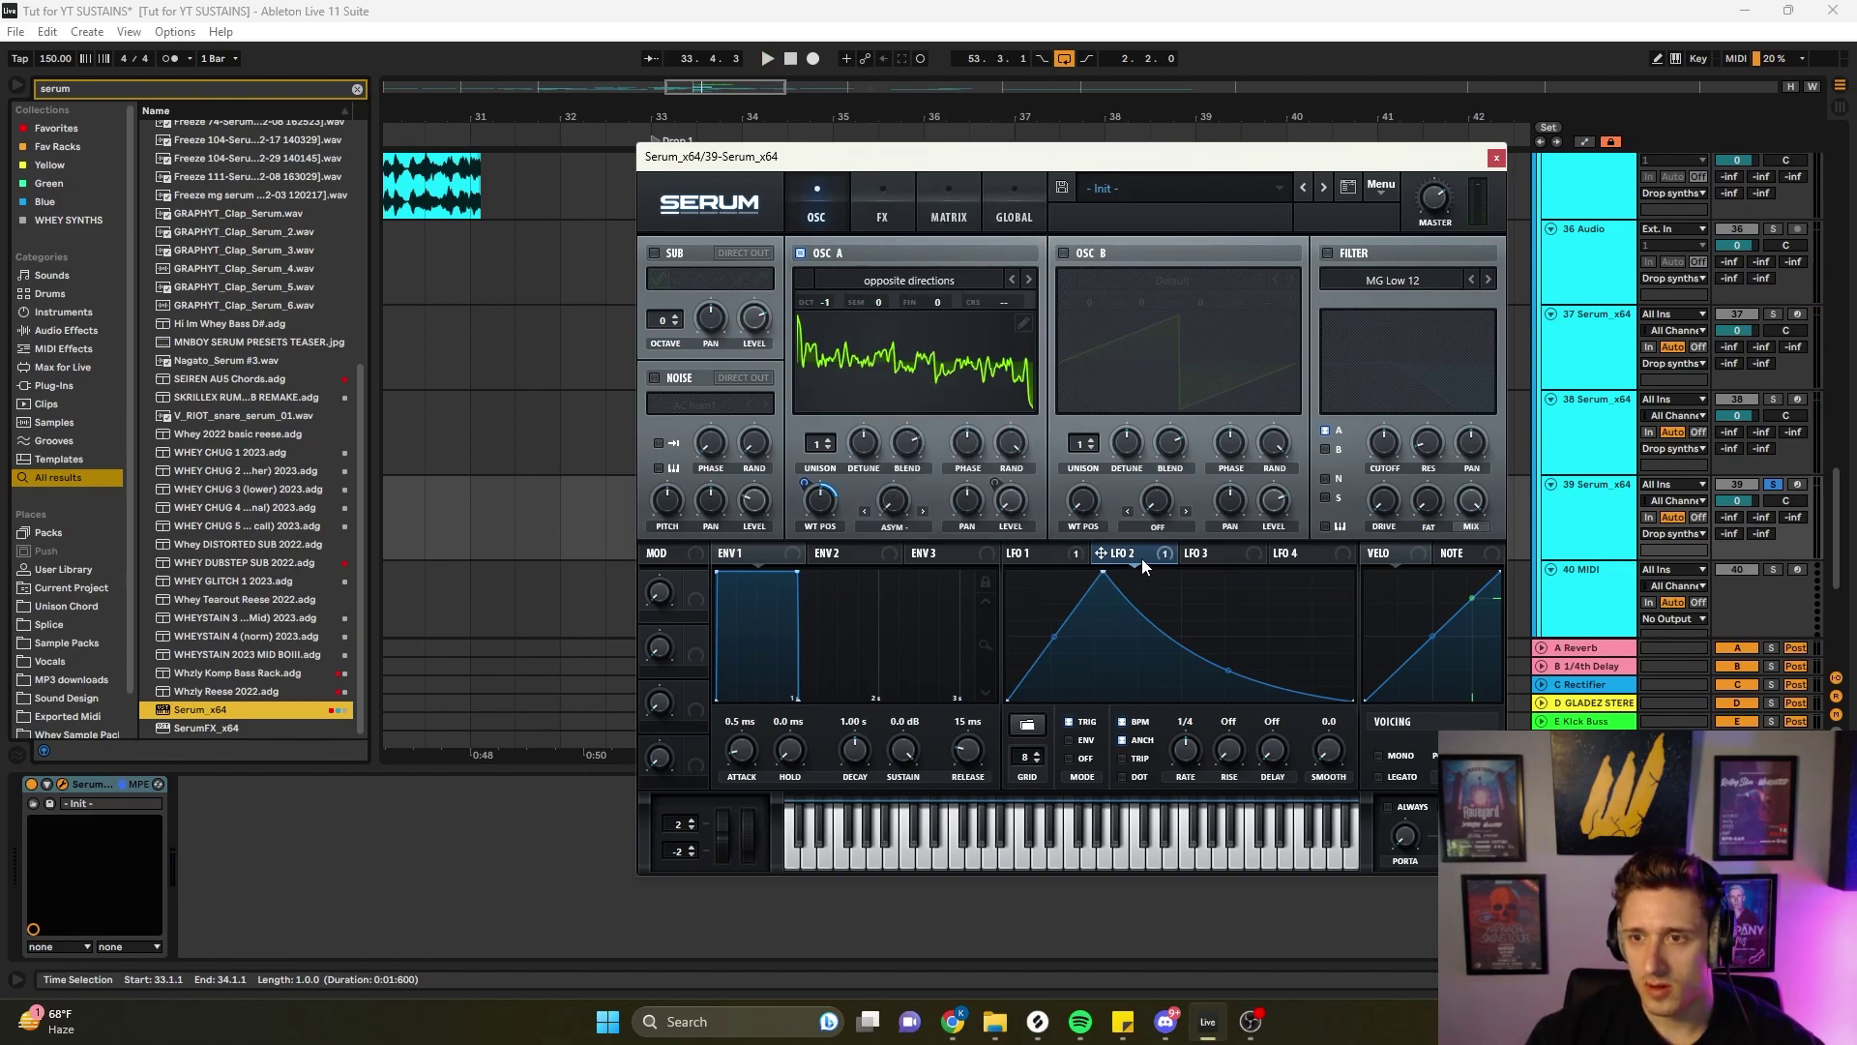
left_click_drag(884, 486, 875, 512)
key("space")
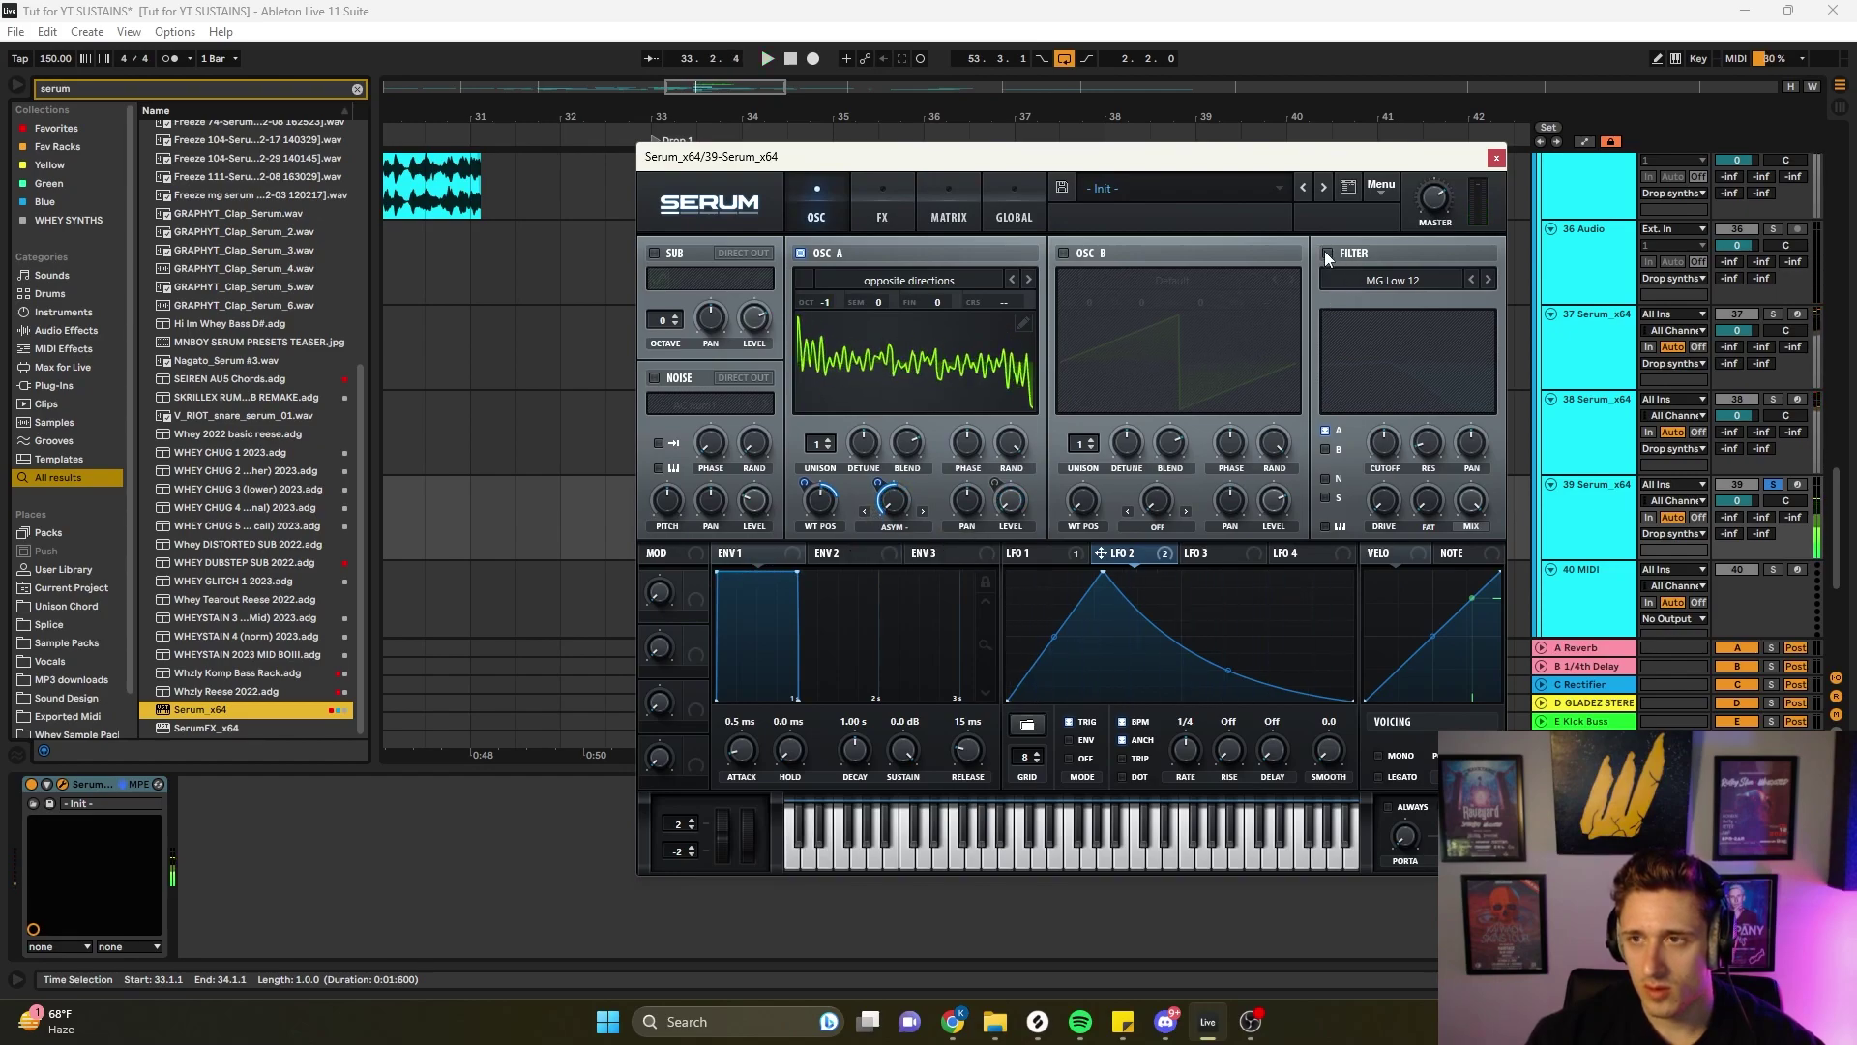
- Enable the filter with the HN 12 type from the Multi group and modulate its cutoff with LFO 1
left_click(1360, 277)
mouse_move(1374, 323)
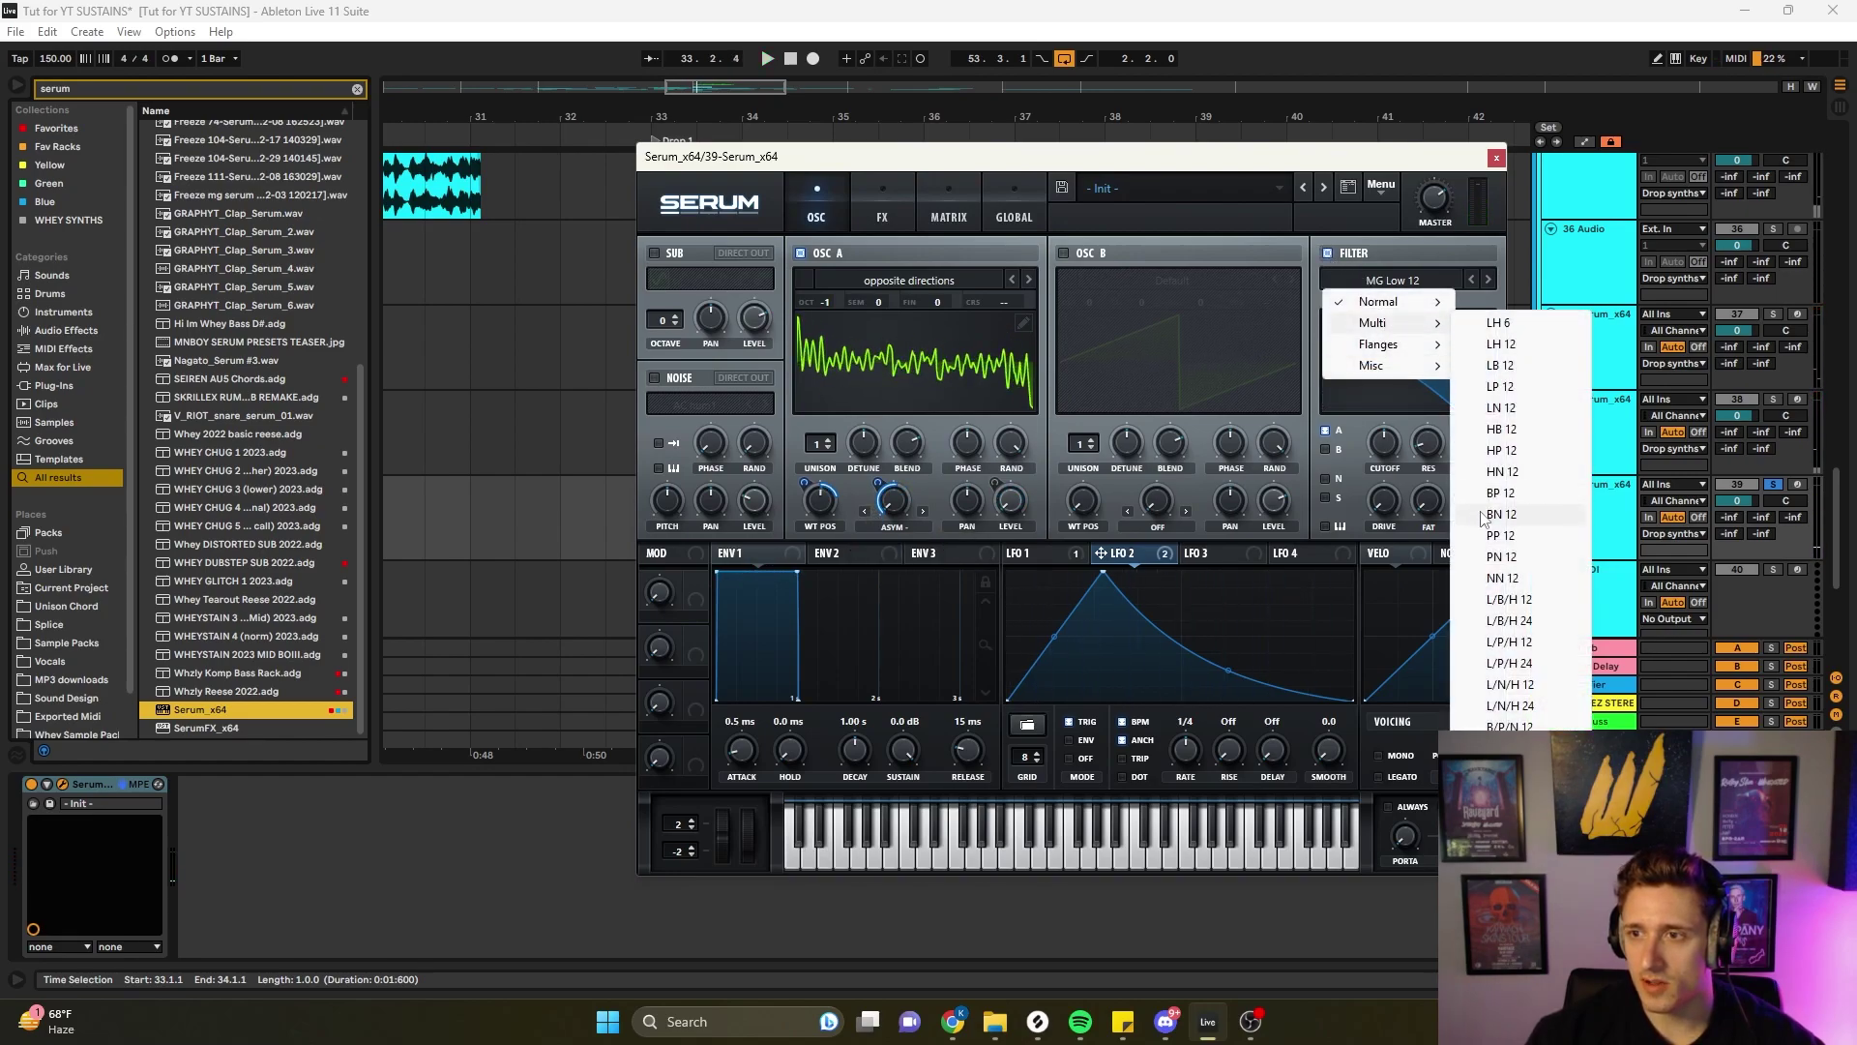
left_click(1511, 473)
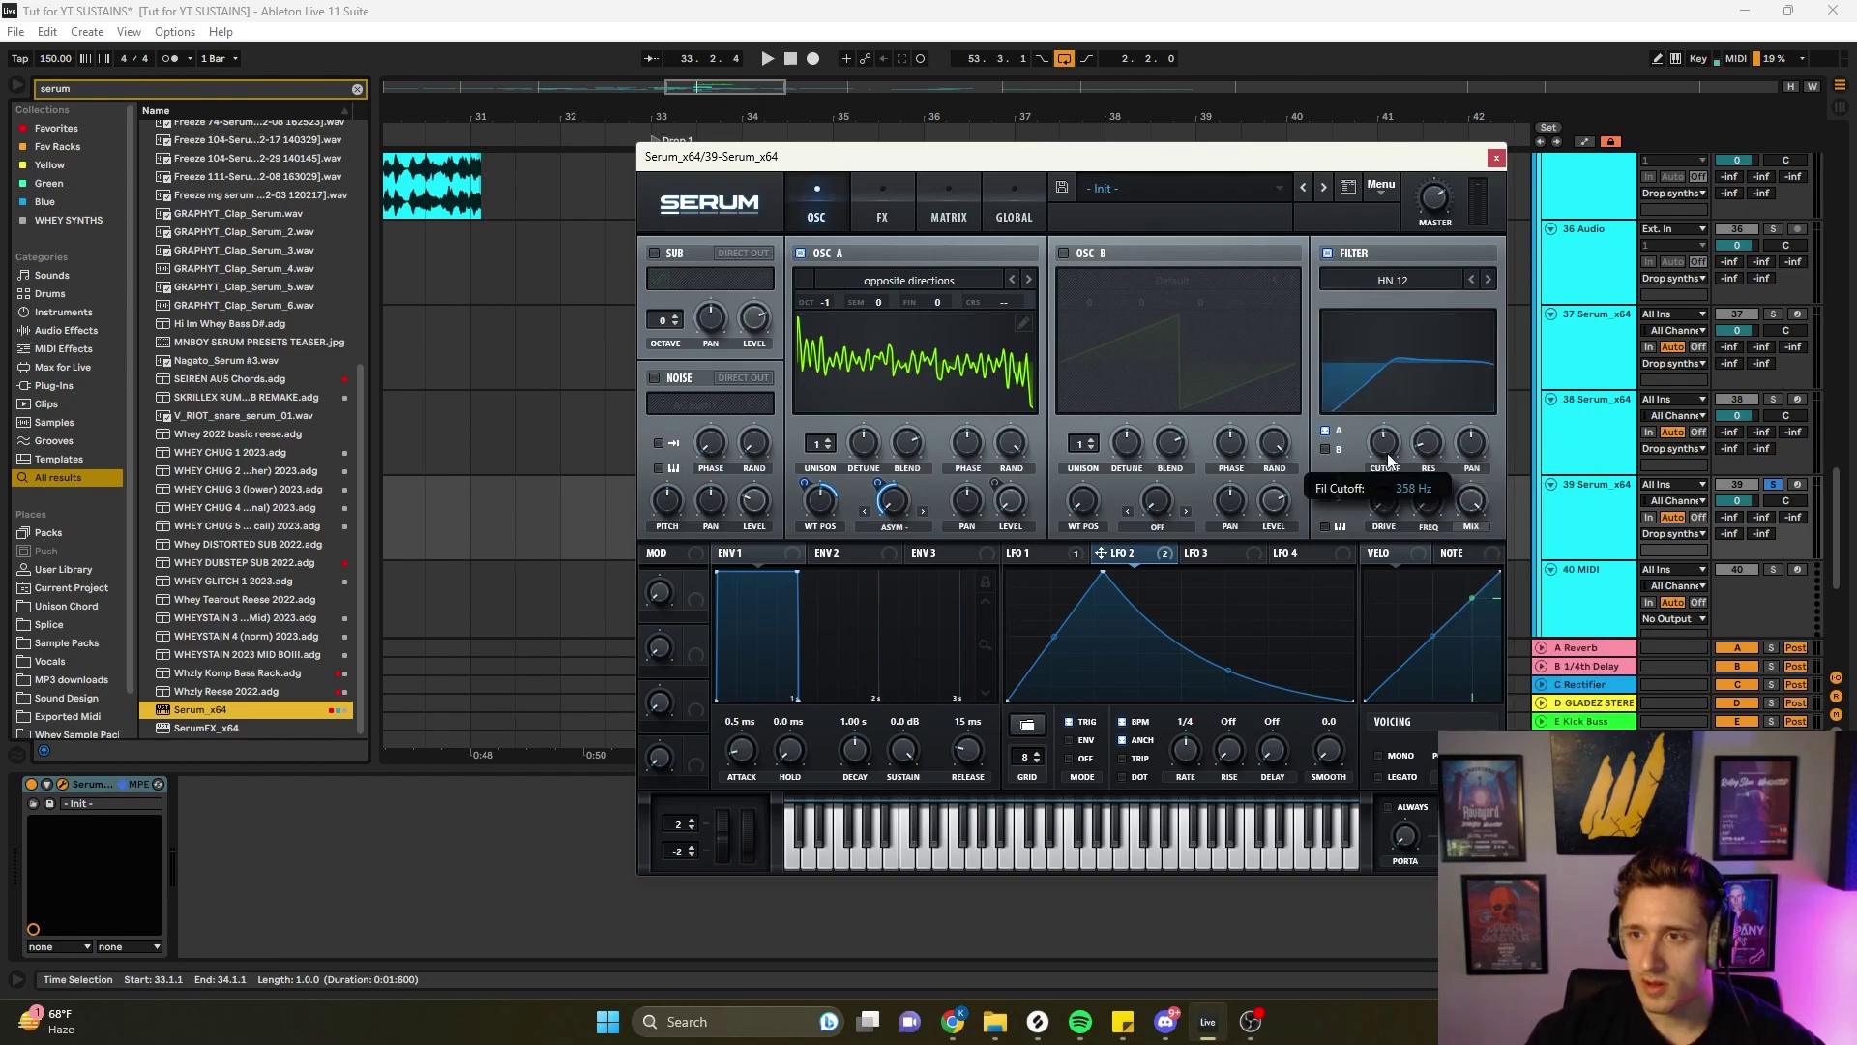
left_click_drag(1037, 563, 1130, 530)
left_click_drag(1386, 454, 1383, 444)
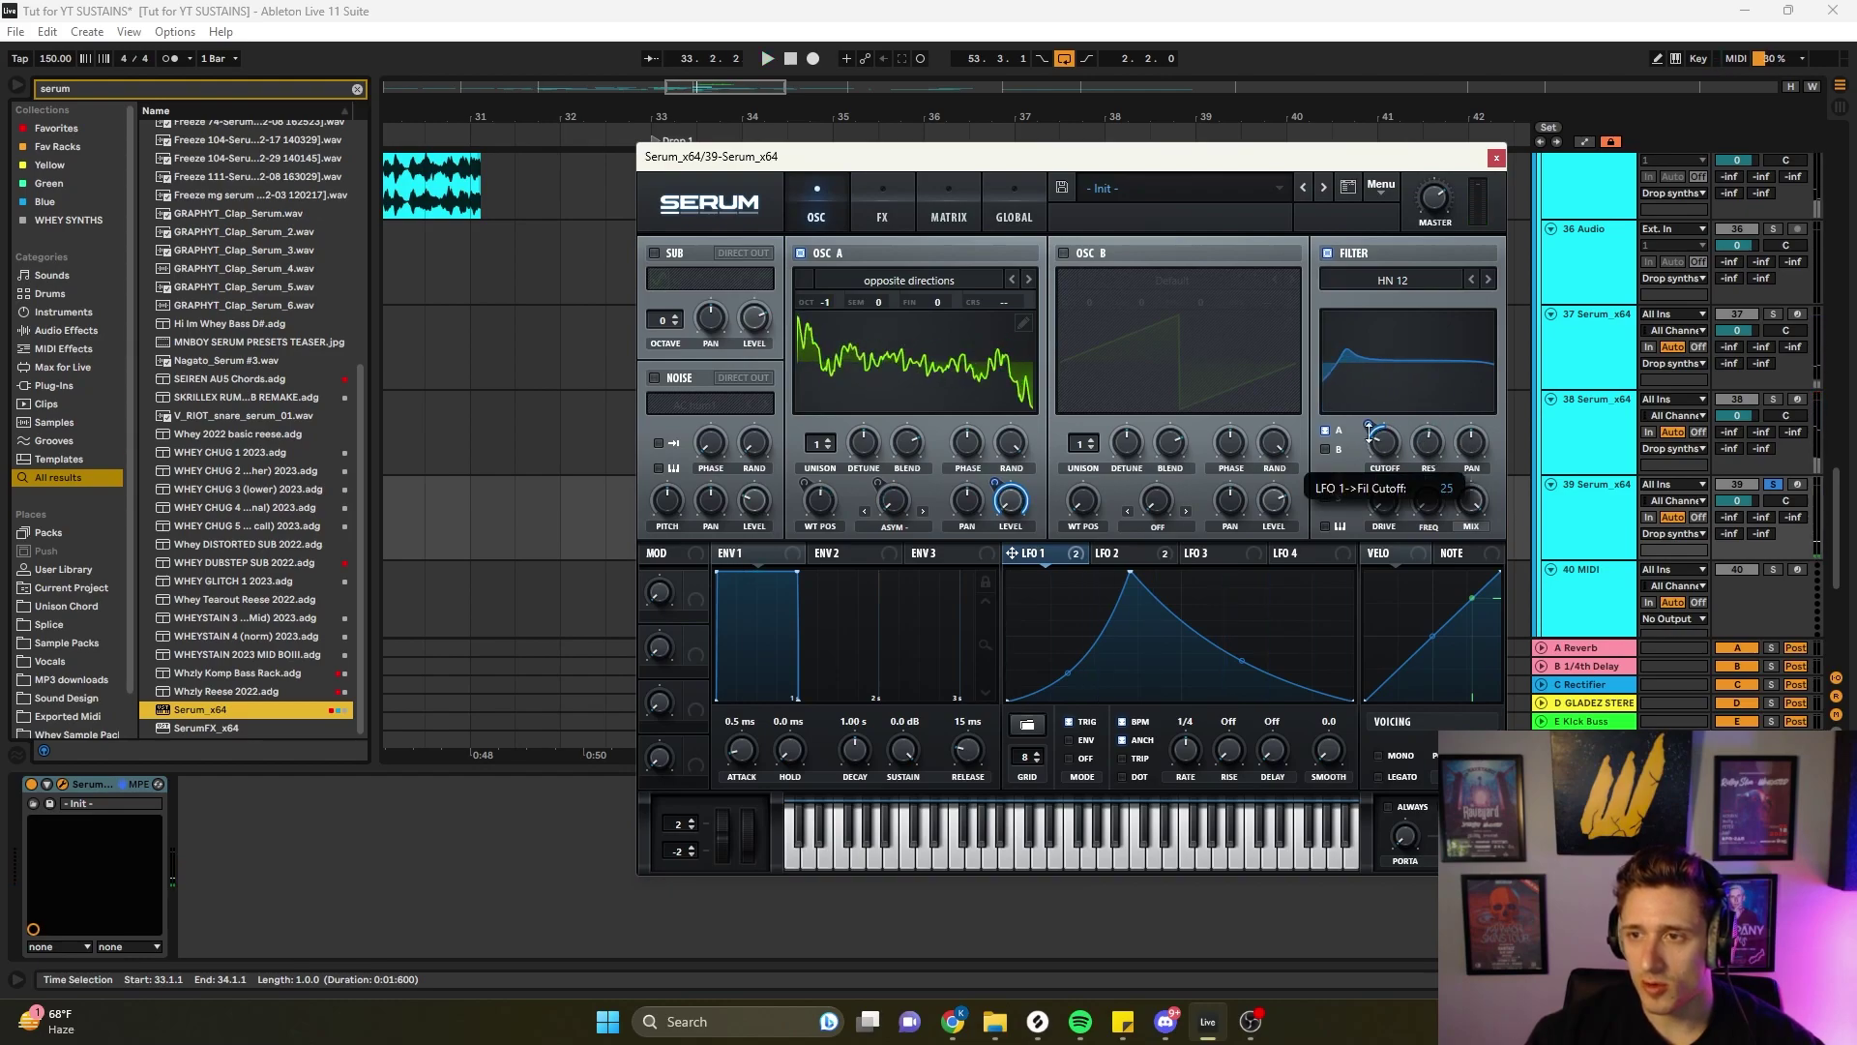
key("space")
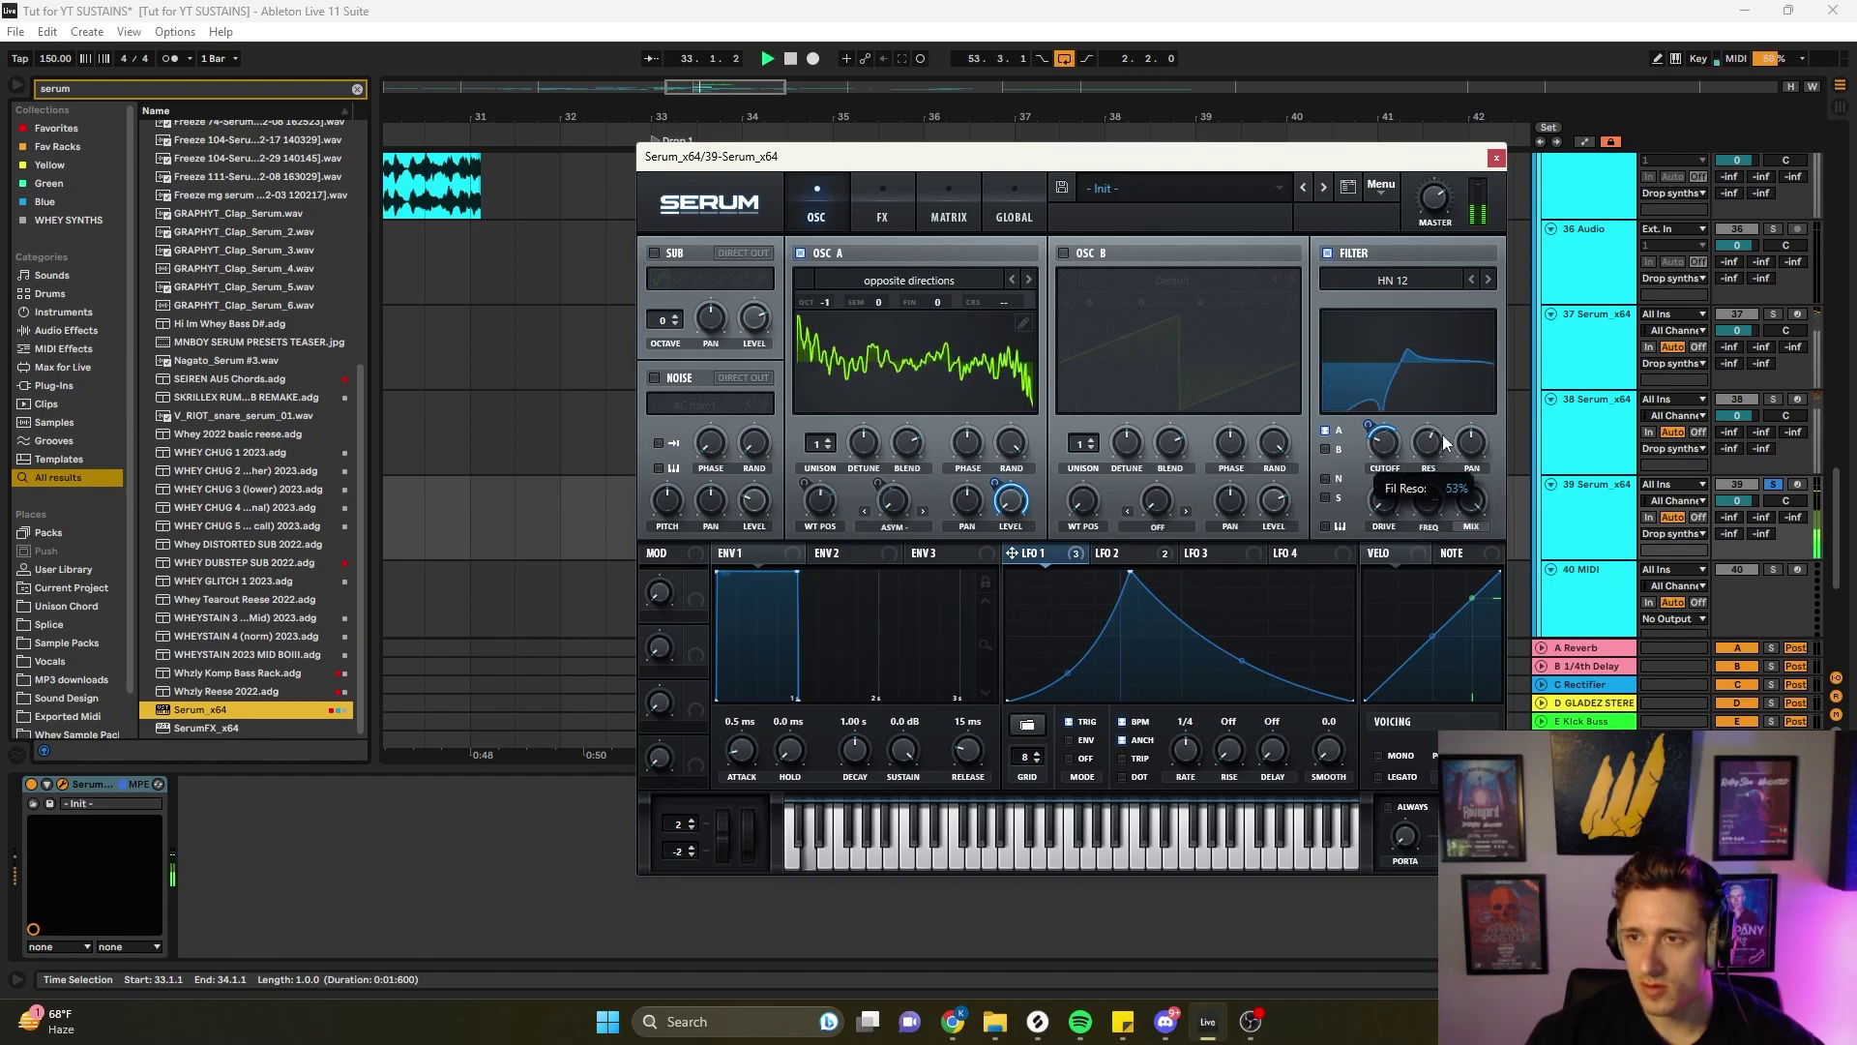
- Enable the compressor effect in multiband mode with its threshold at -8.9 dB
left_click(890, 194)
left_click(662, 430)
left_click(1227, 296)
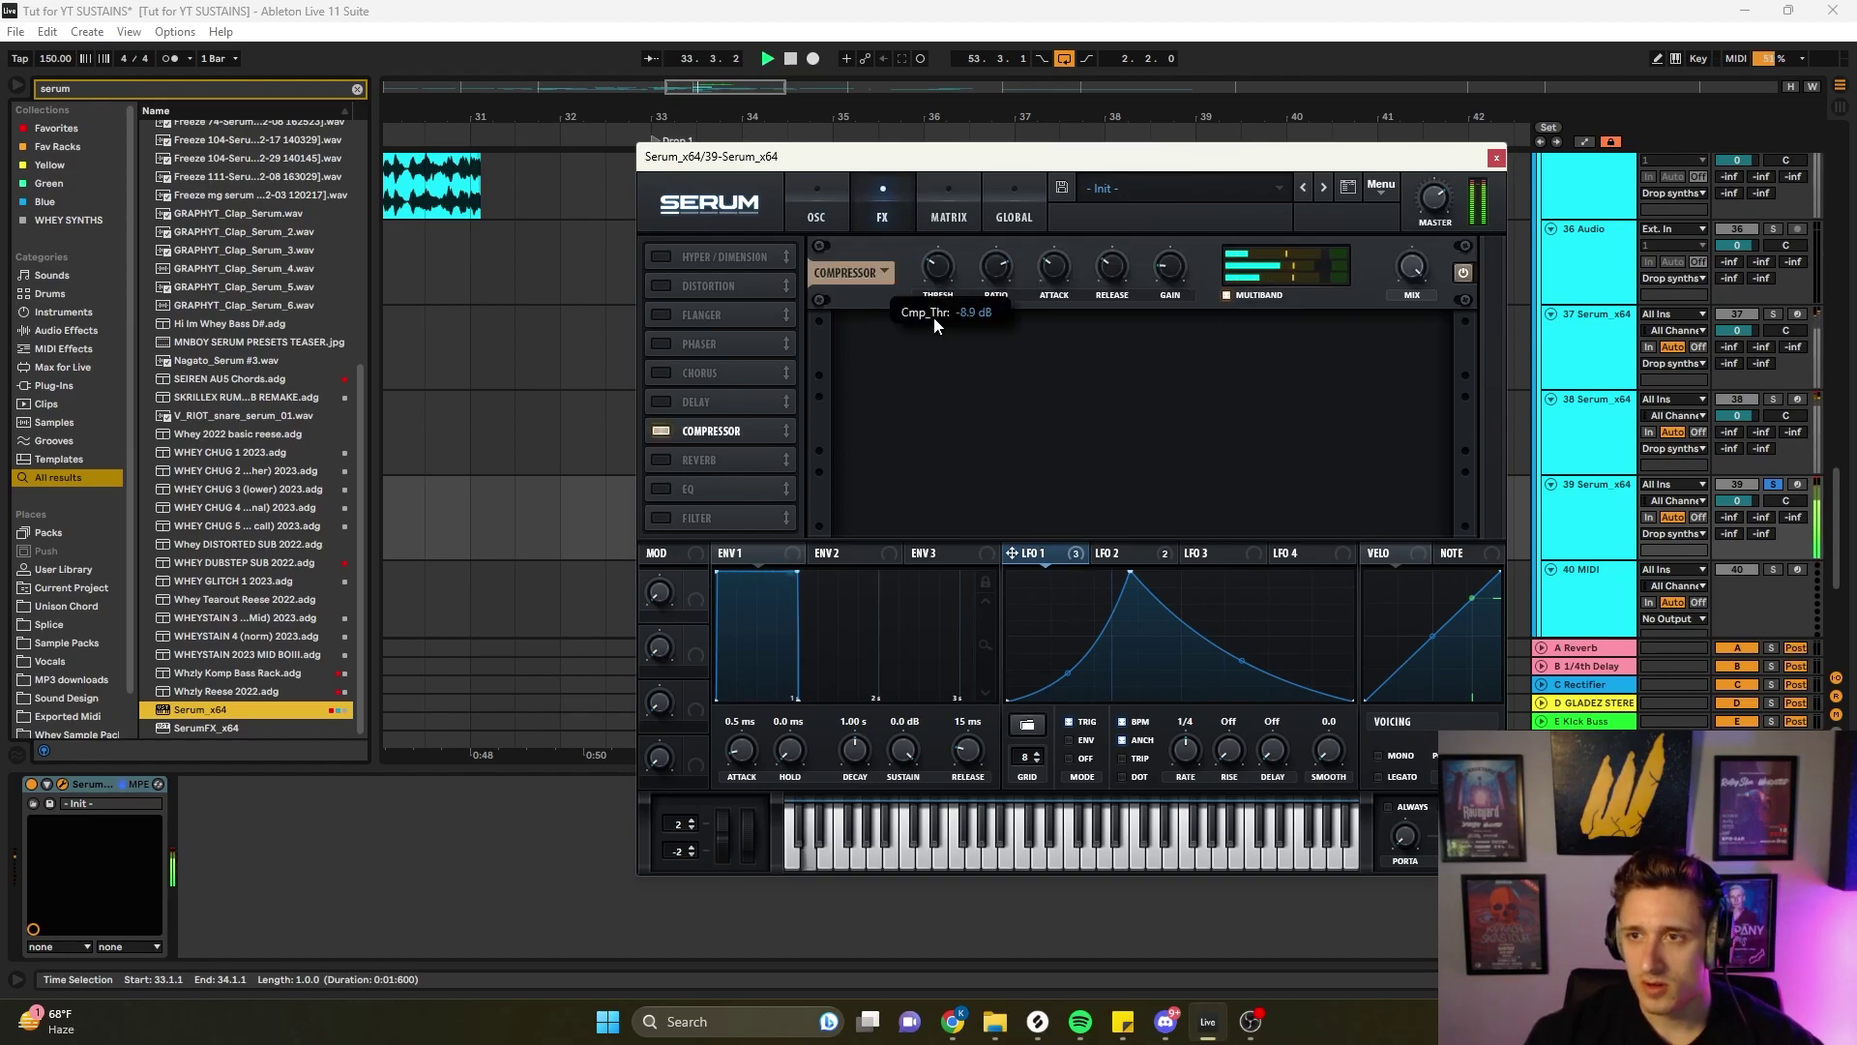
- Enable the sub oscillator at octave -1, modulate its level with LFO 1, and play the result
left_click(816, 208)
left_click(656, 252)
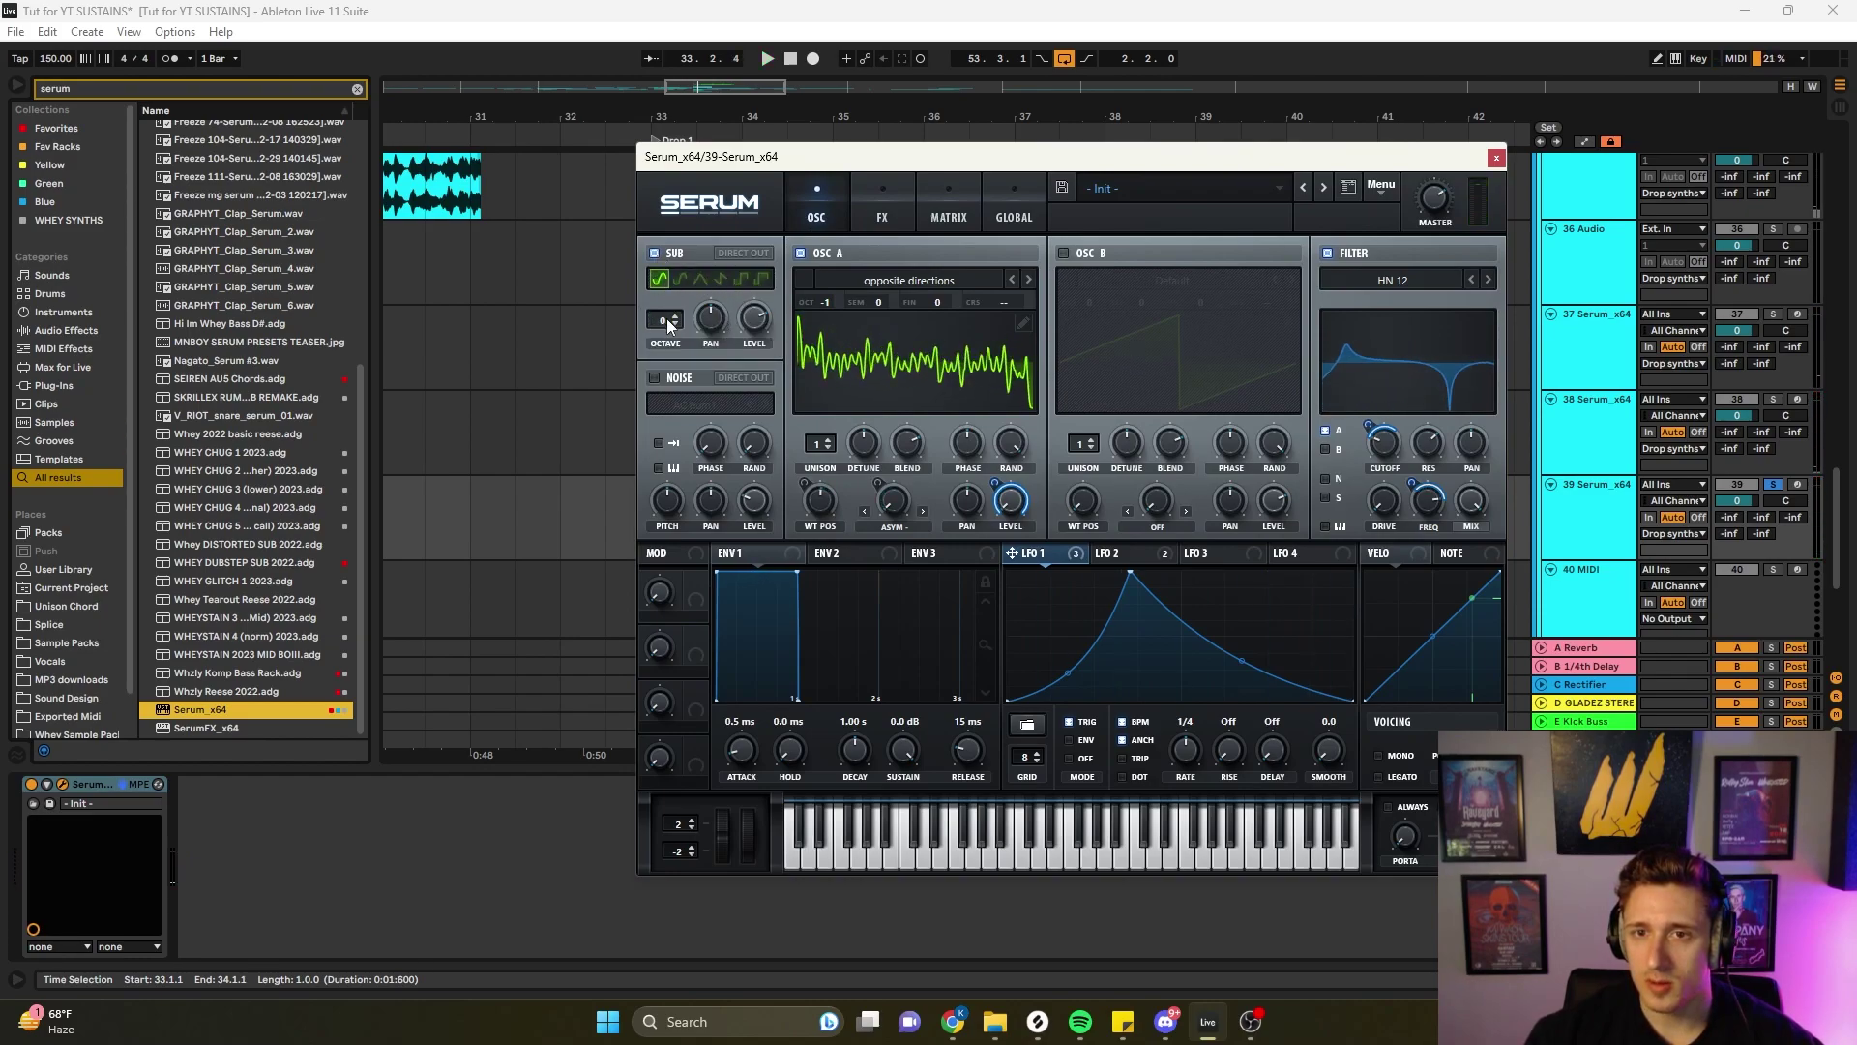
left_click(668, 320)
left_click_drag(1073, 559, 751, 315)
key("space")
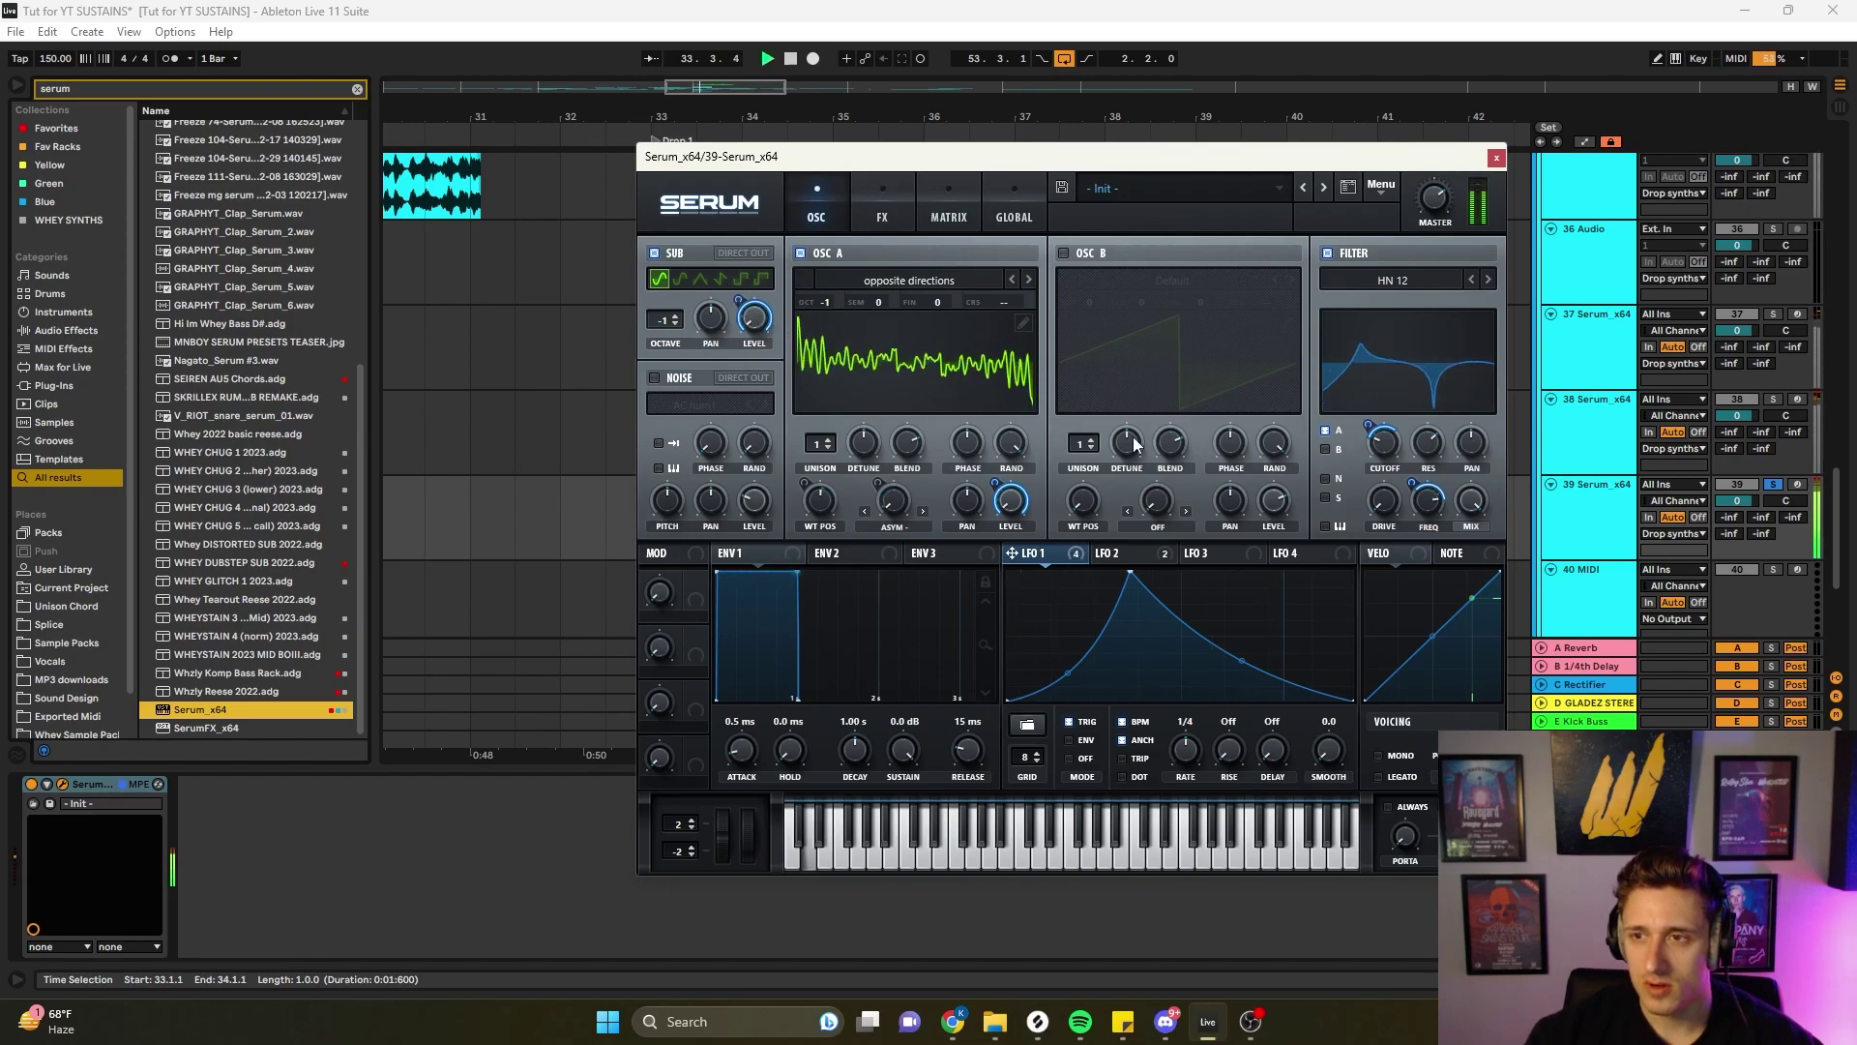
- Change OSC A's warp mode to Bend + and modulate the warp amount with LFO 2
left_click(863, 510)
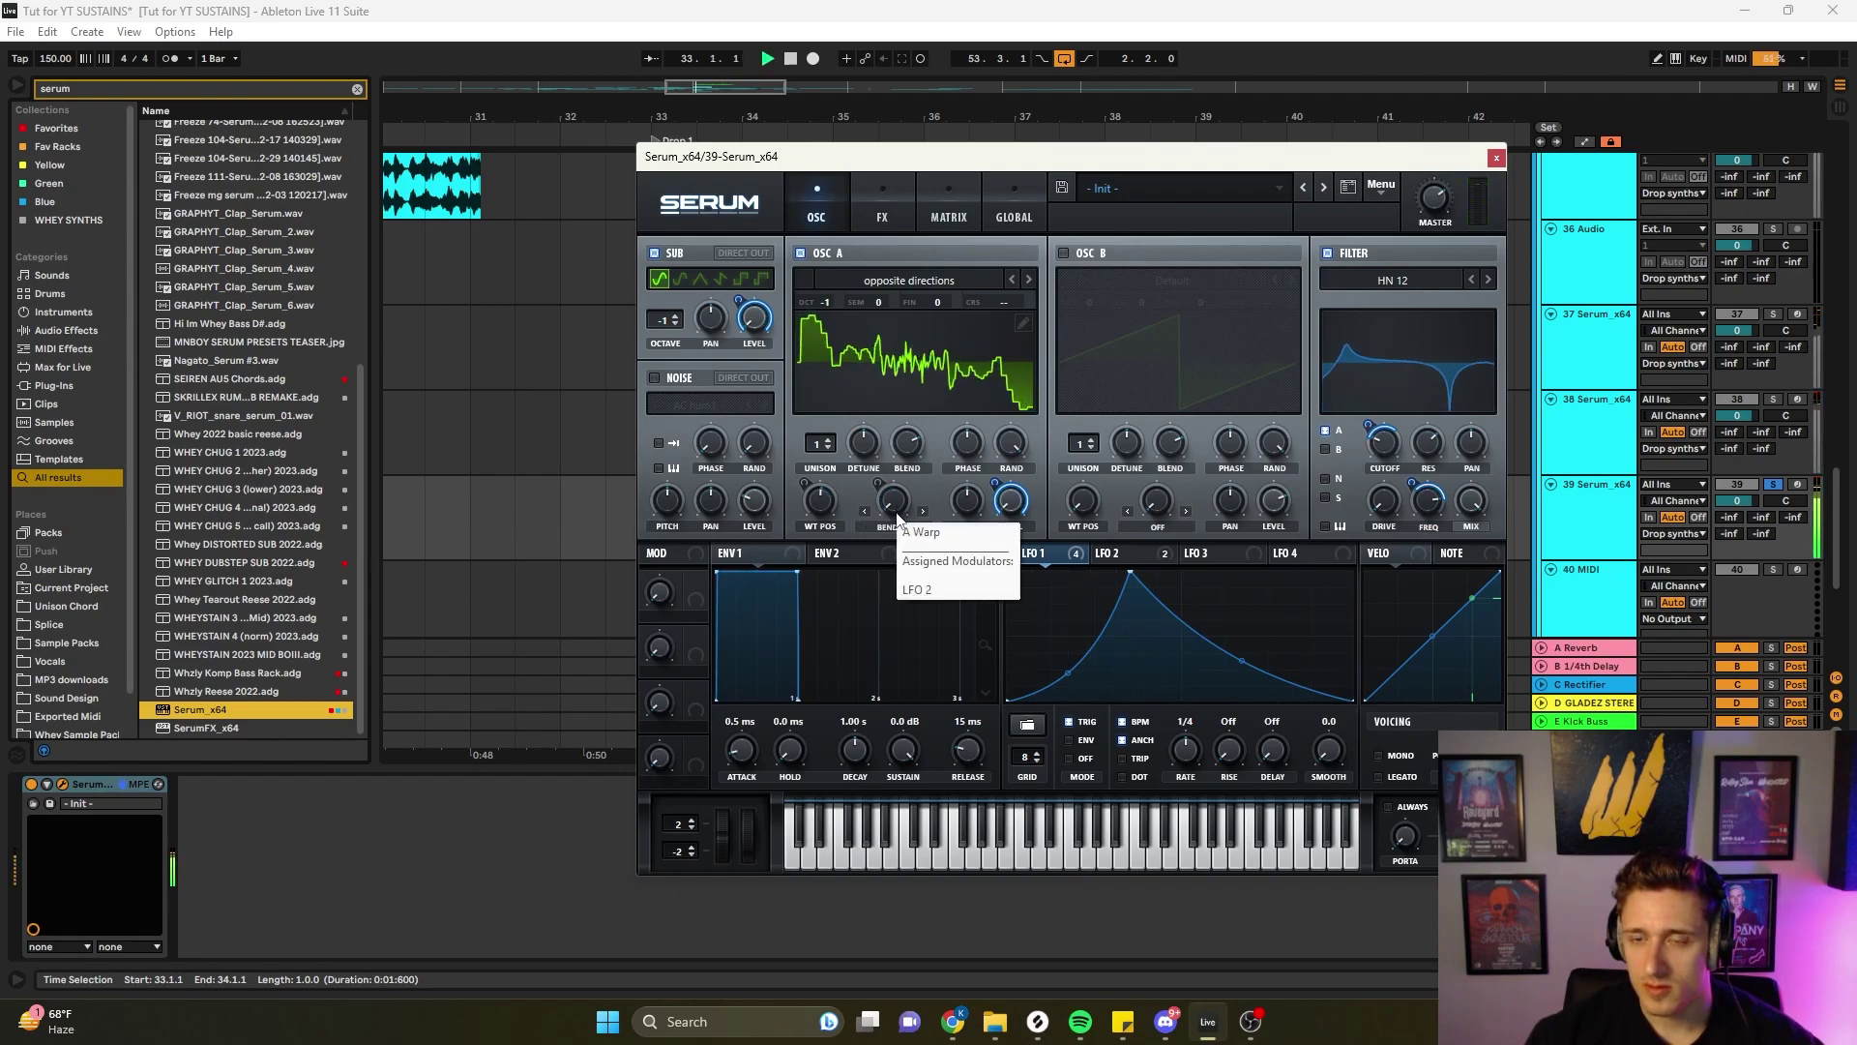
left_click(865, 510)
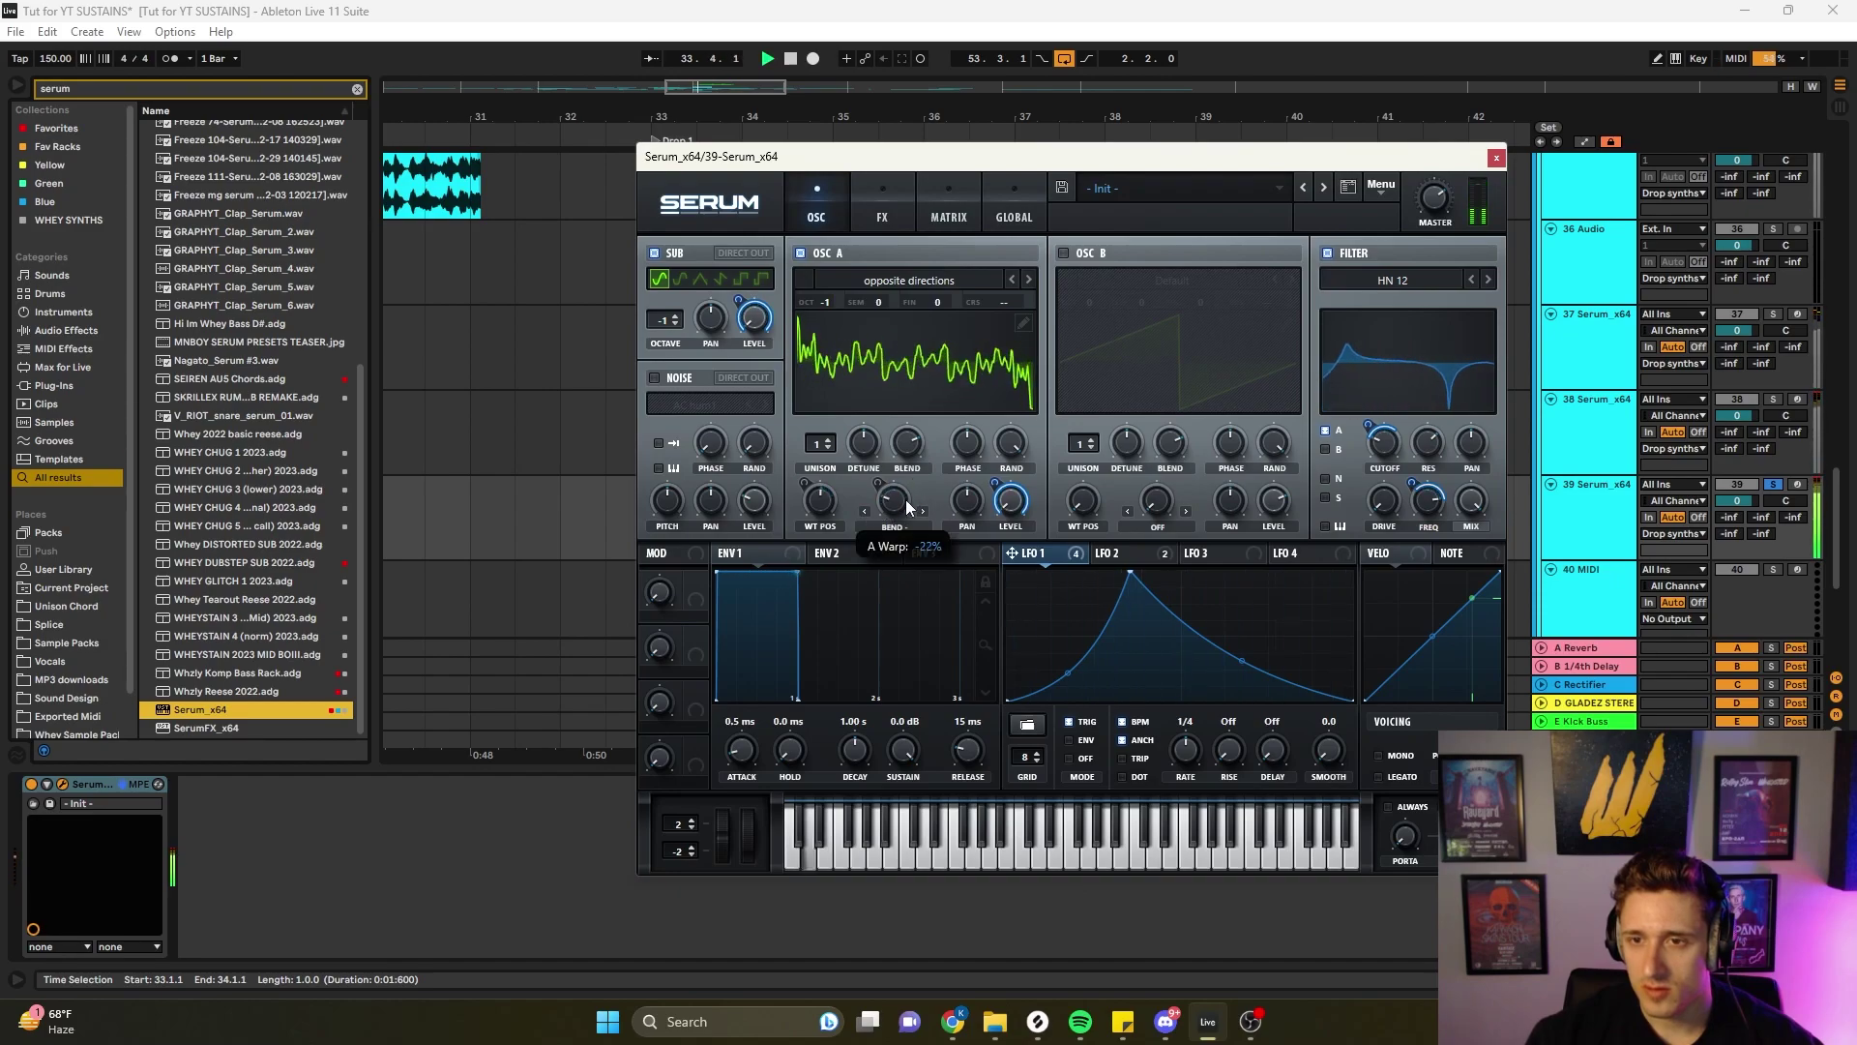
left_click(866, 511)
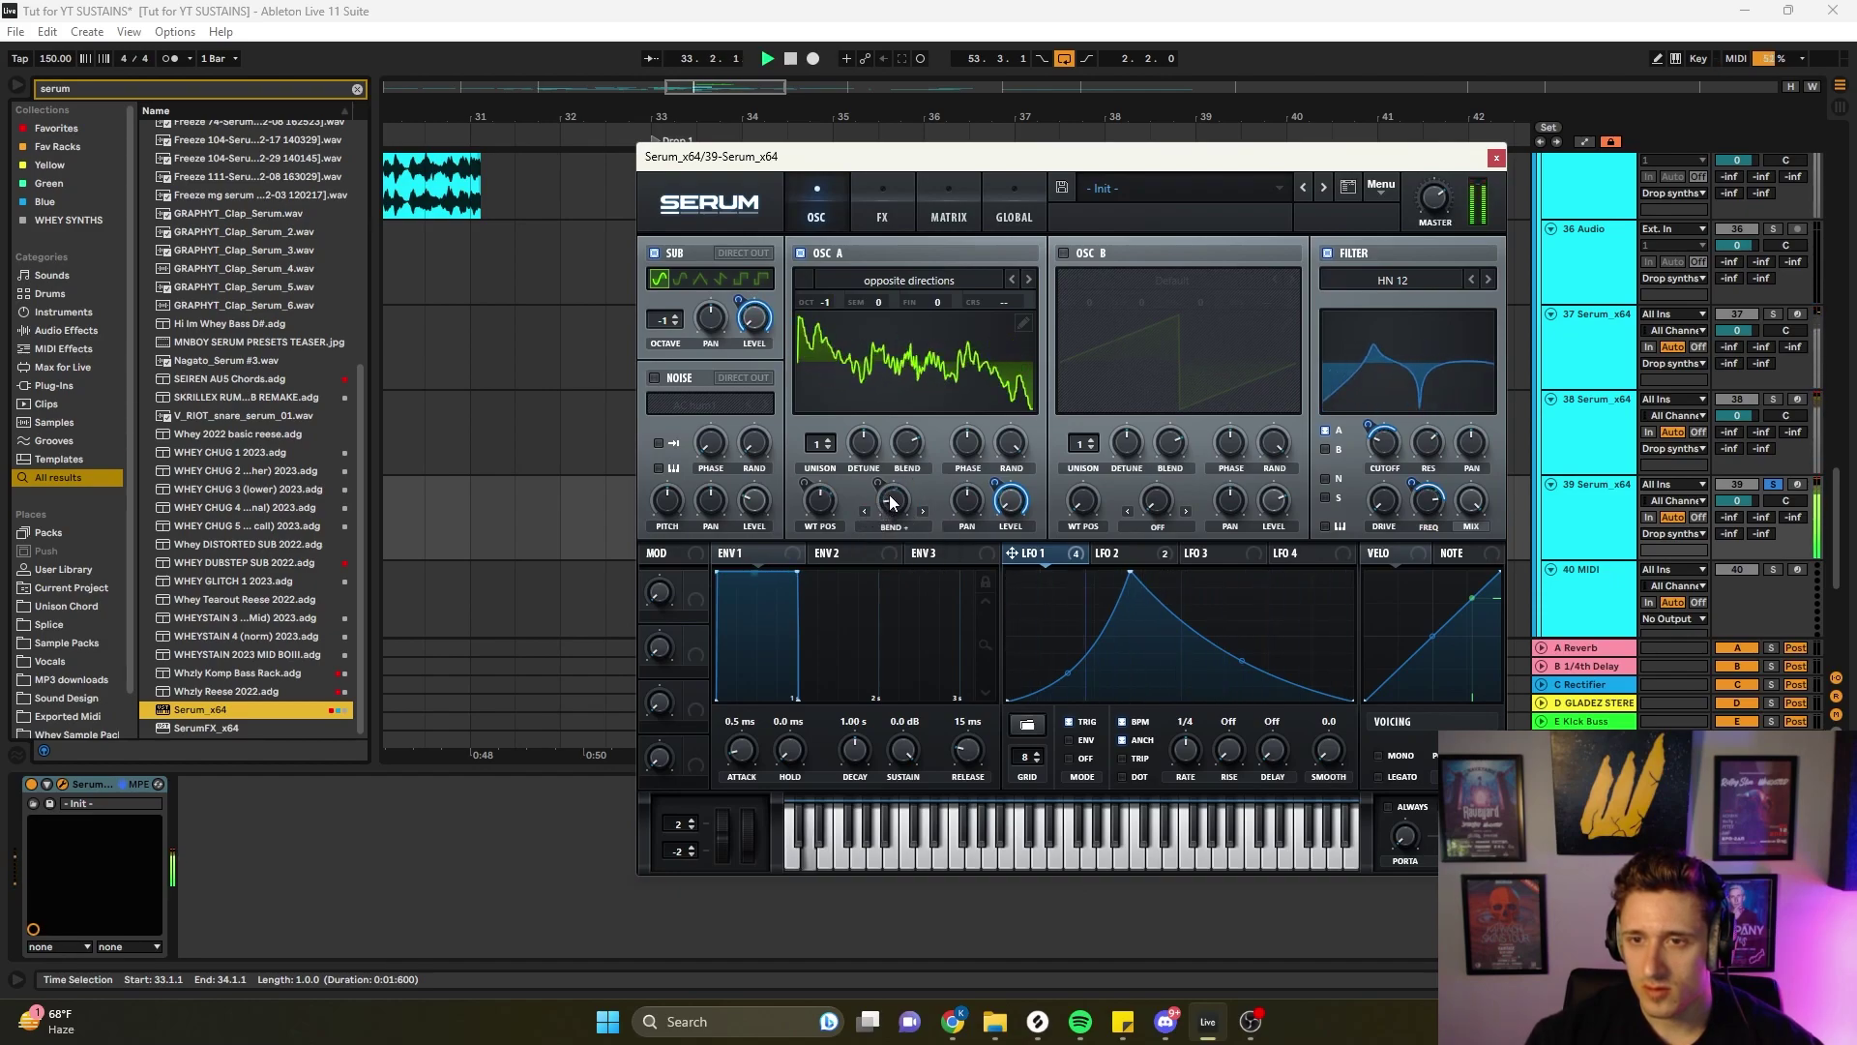
left_click(1109, 553)
left_click_drag(1103, 553, 892, 583)
key("space")
- Switch OSC A to the "syncd drawing II" wavetable and adjust its wavetable position and LFO 2 modulation depth during playback
left_click(1028, 279)
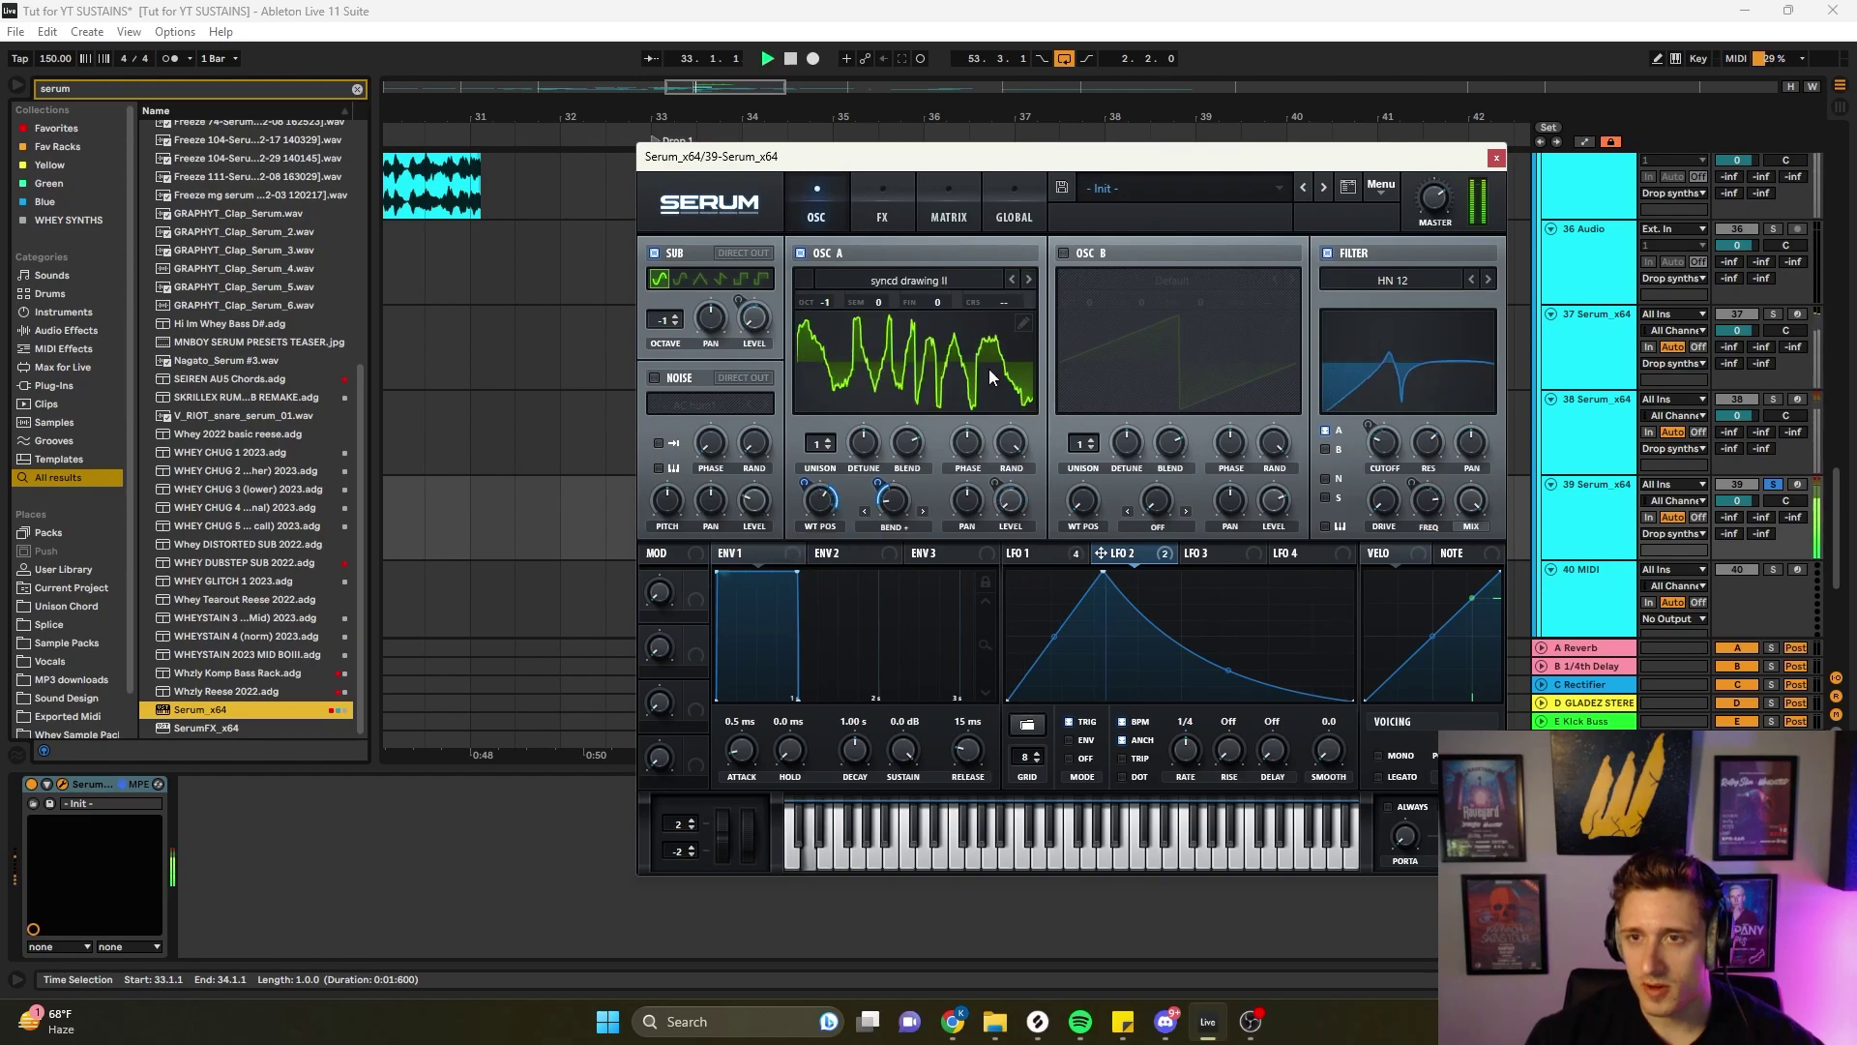
left_click_drag(820, 503, 809, 559)
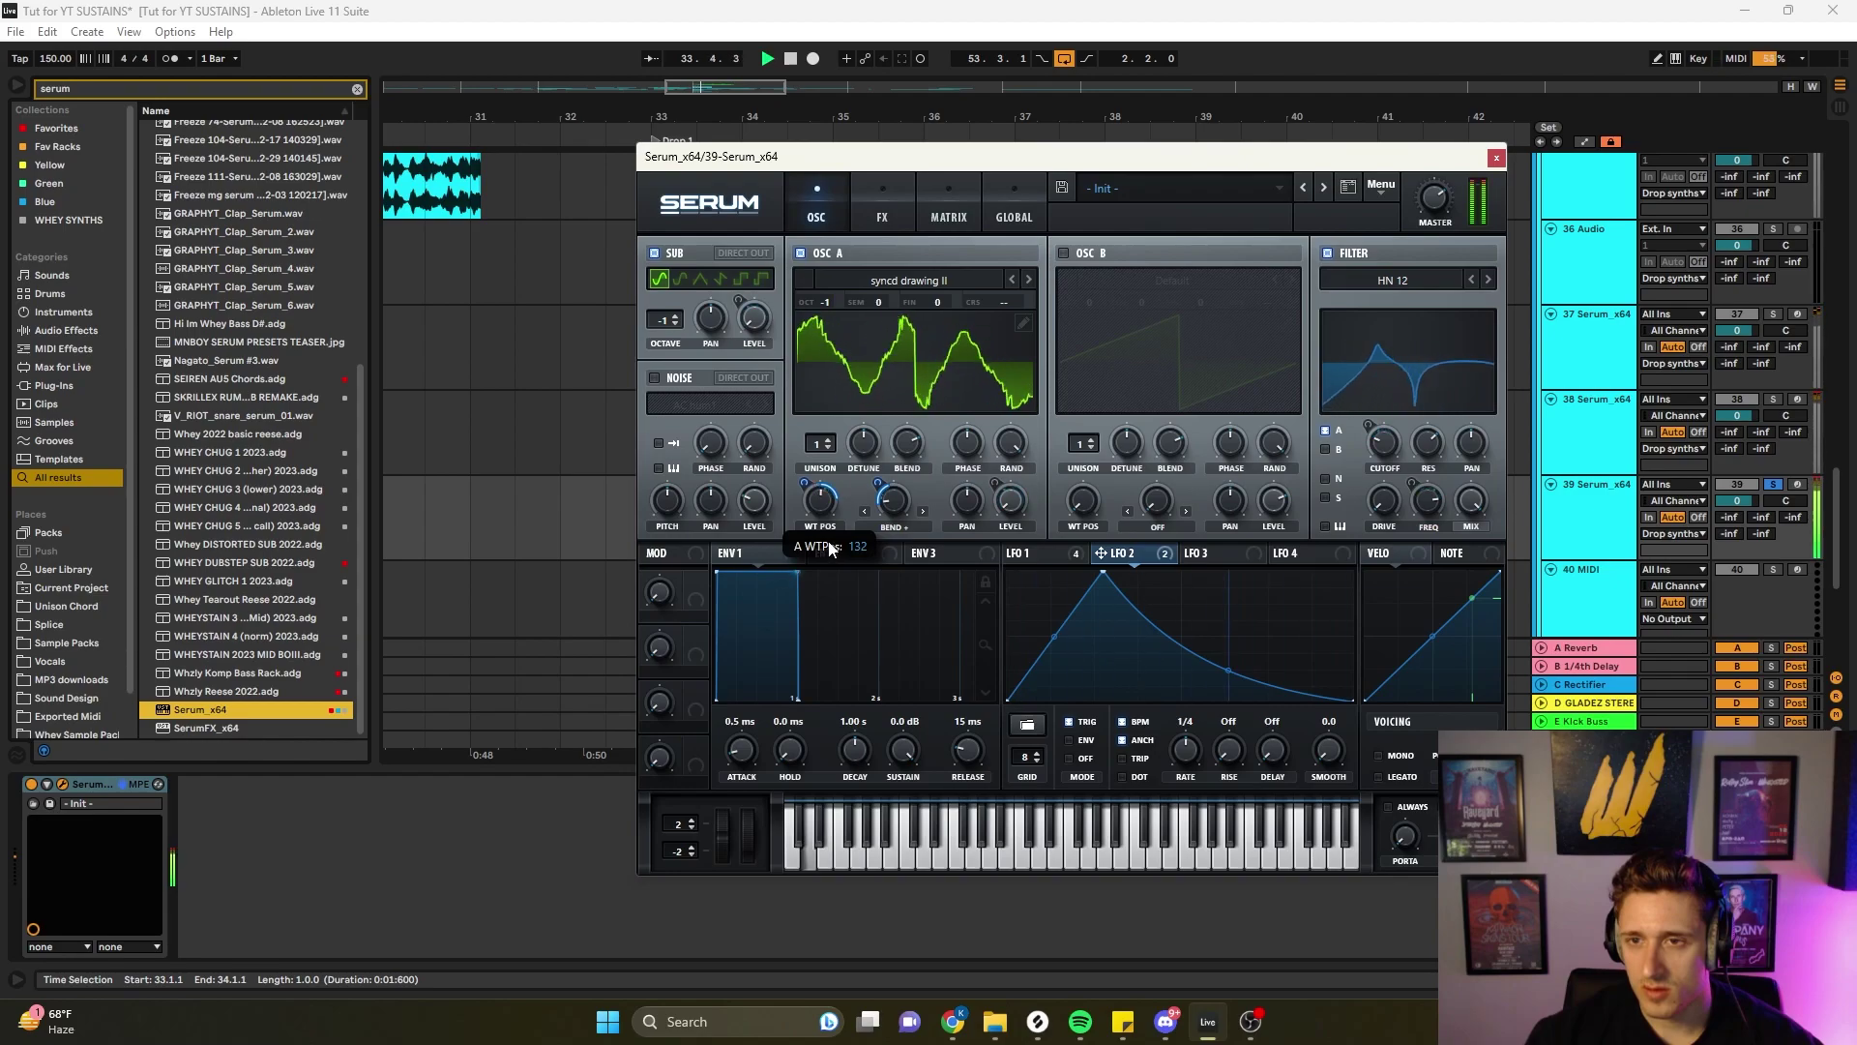
key("space")
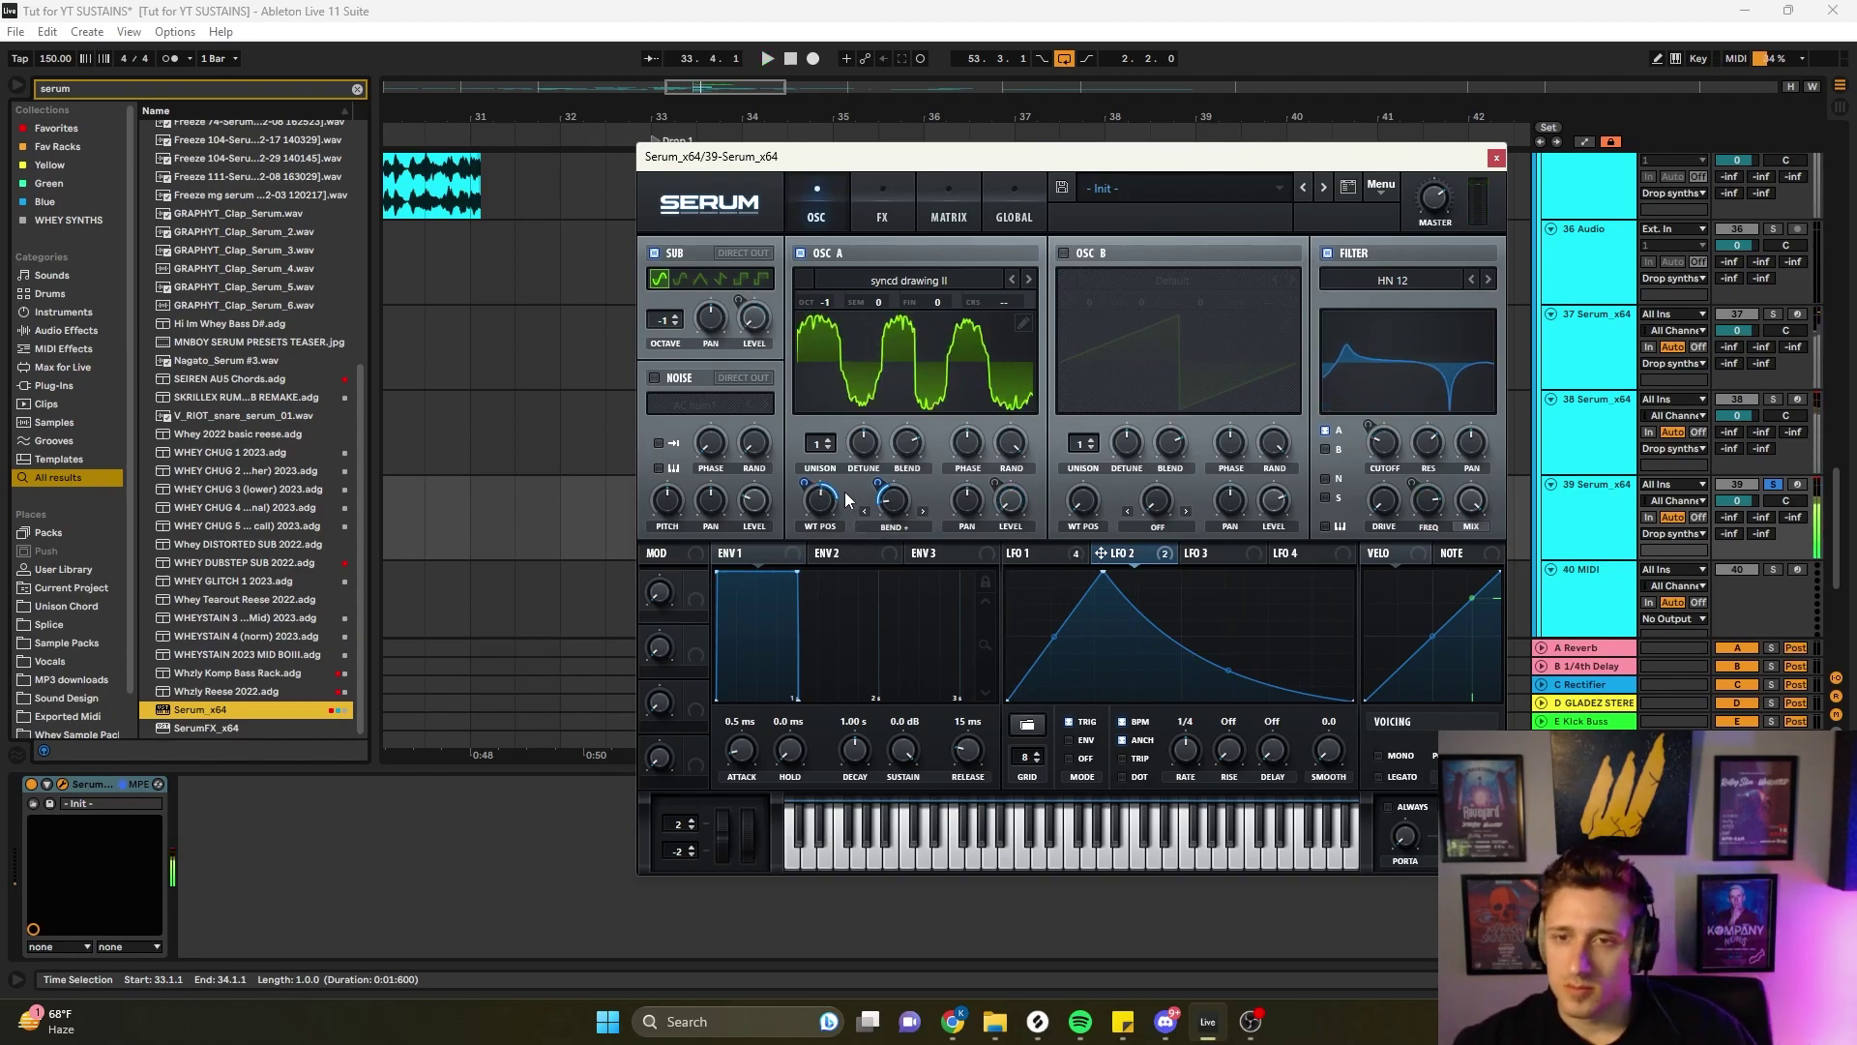
left_click_drag(800, 478, 800, 543)
key("space")
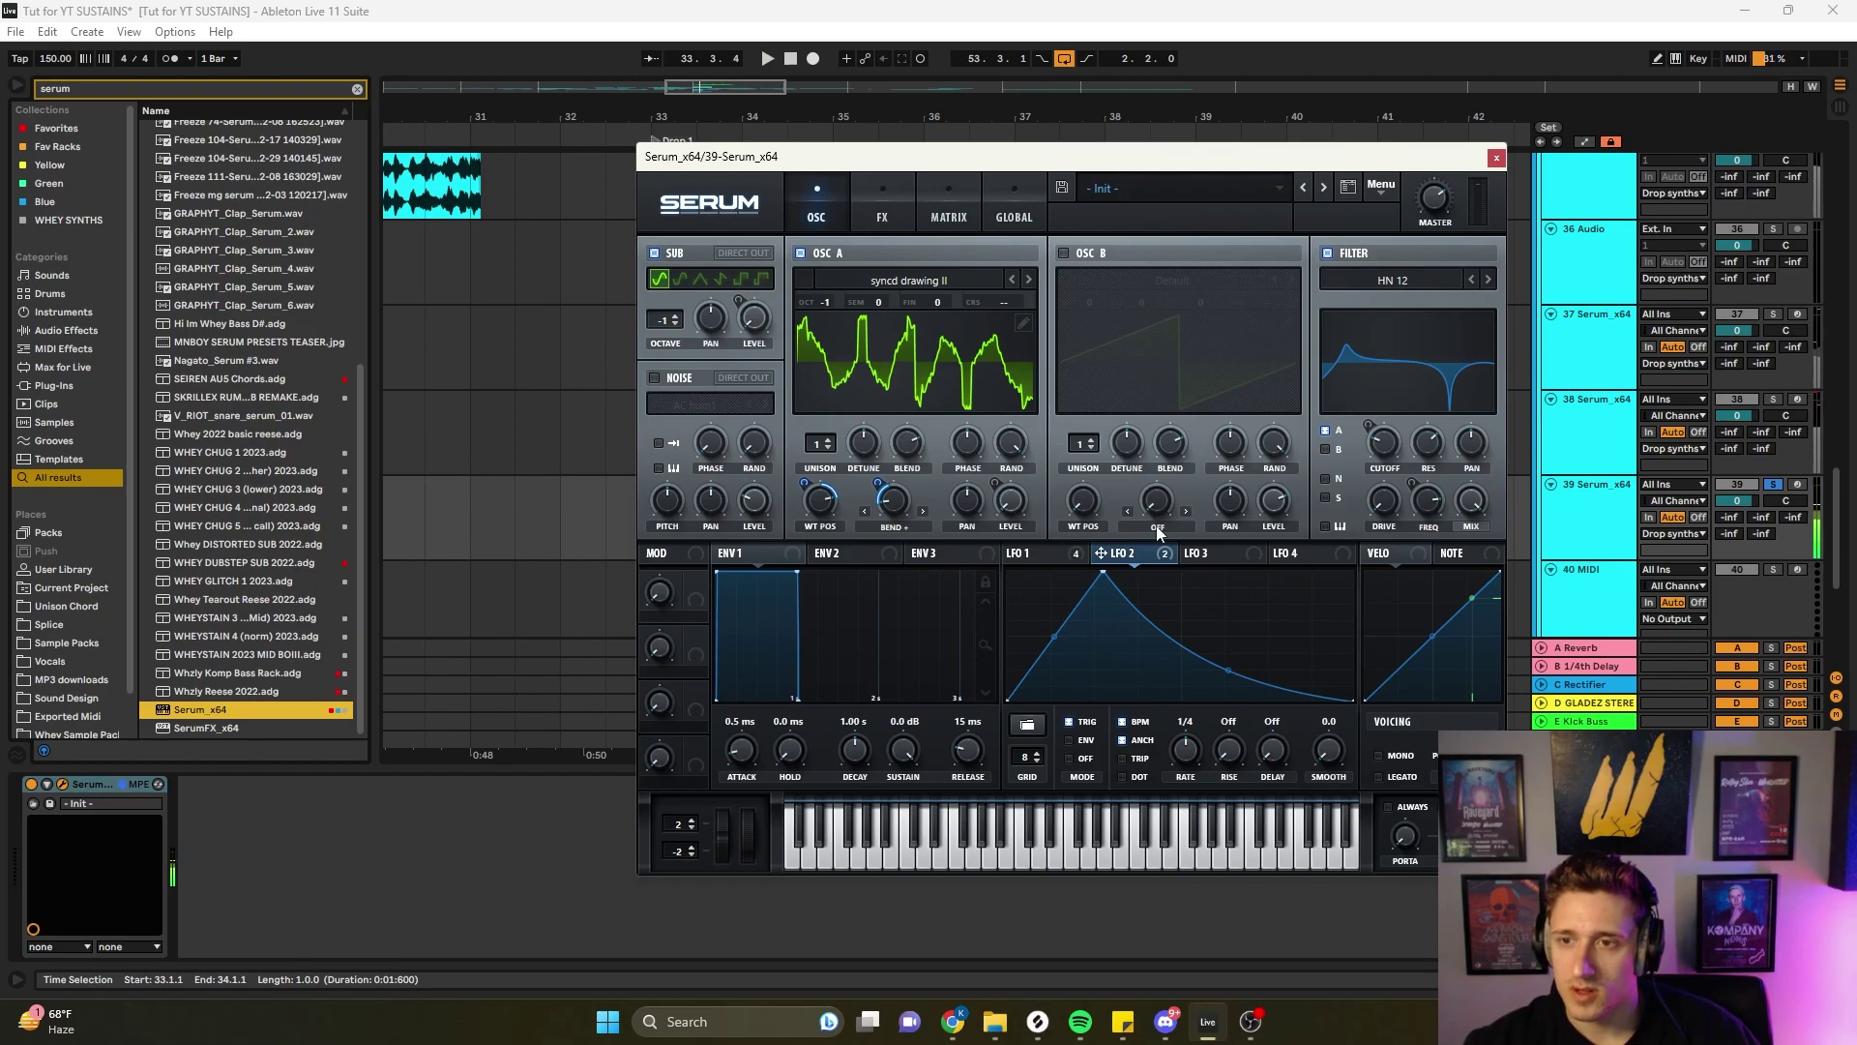
- Enable OSC B with "harmor phakephlange 1" from glork tables 1's ADDITIVE folder at octave -1, and modulate its level with LFO 1
left_click(1064, 253)
left_click(1171, 279)
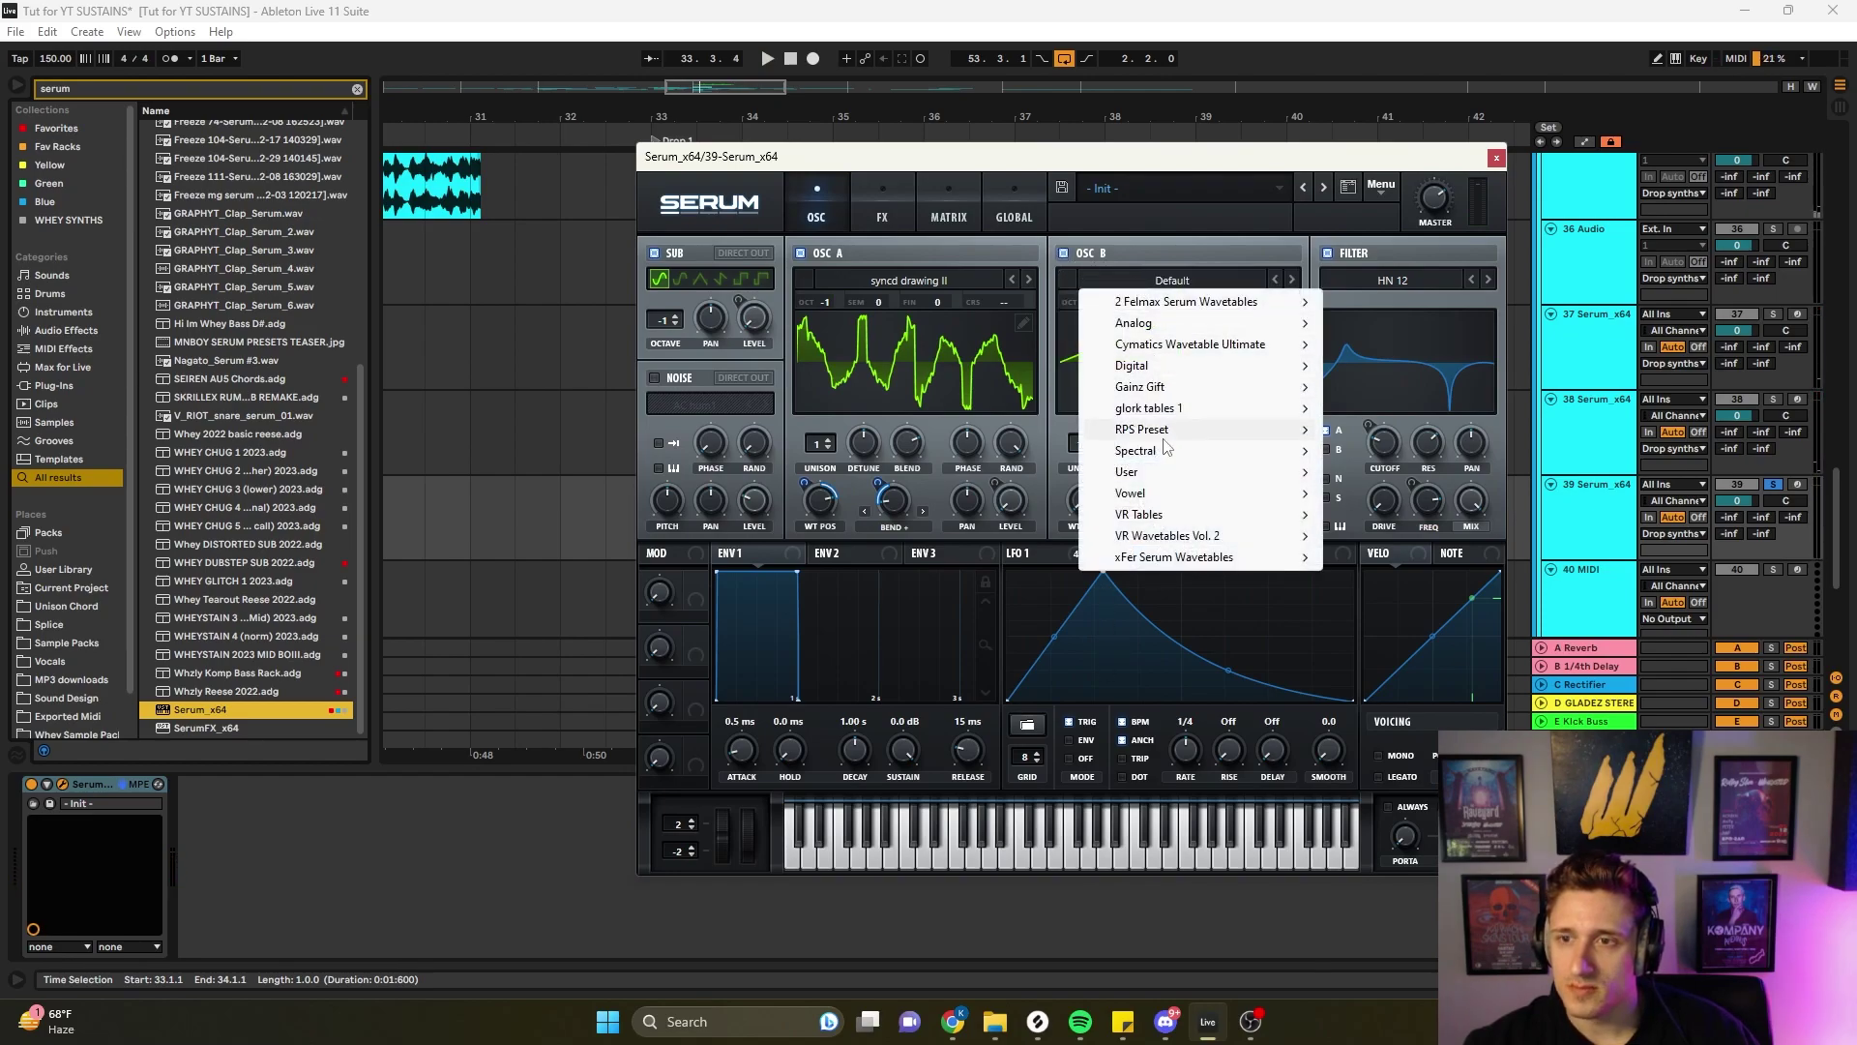
mouse_move(1178, 410)
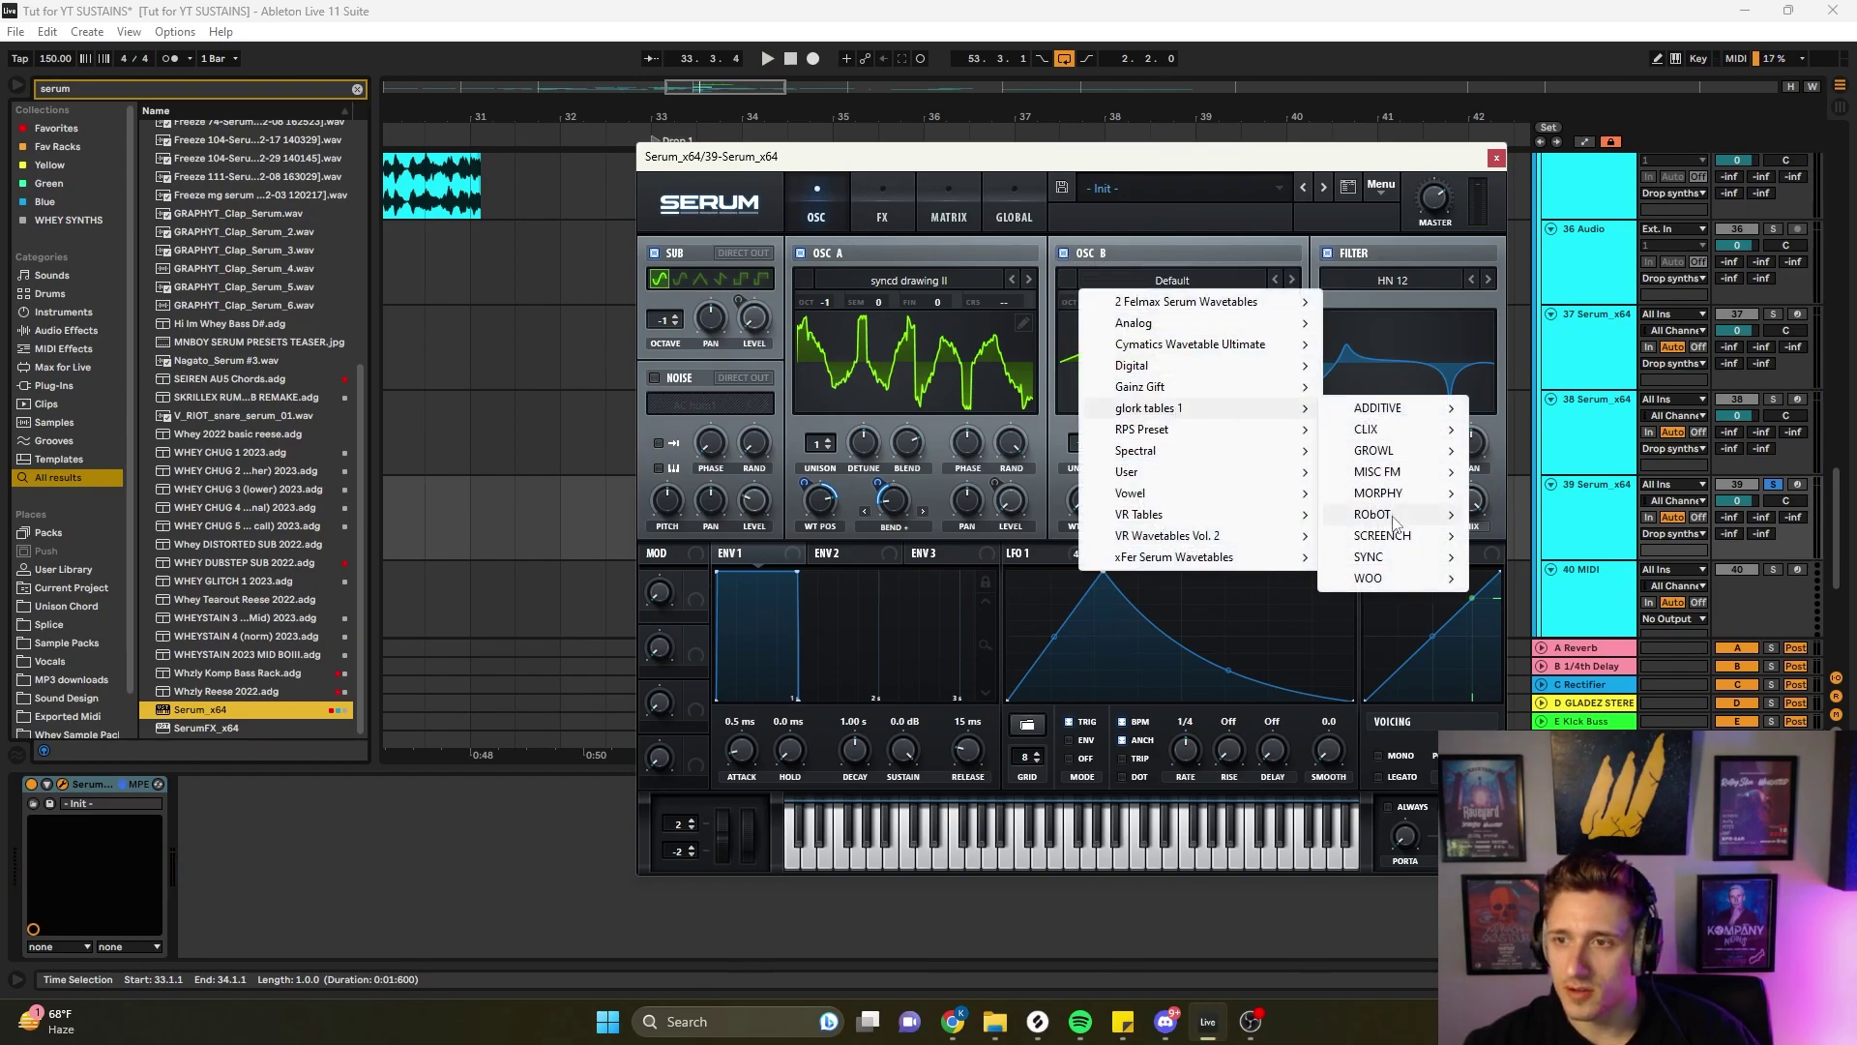
mouse_move(1412, 408)
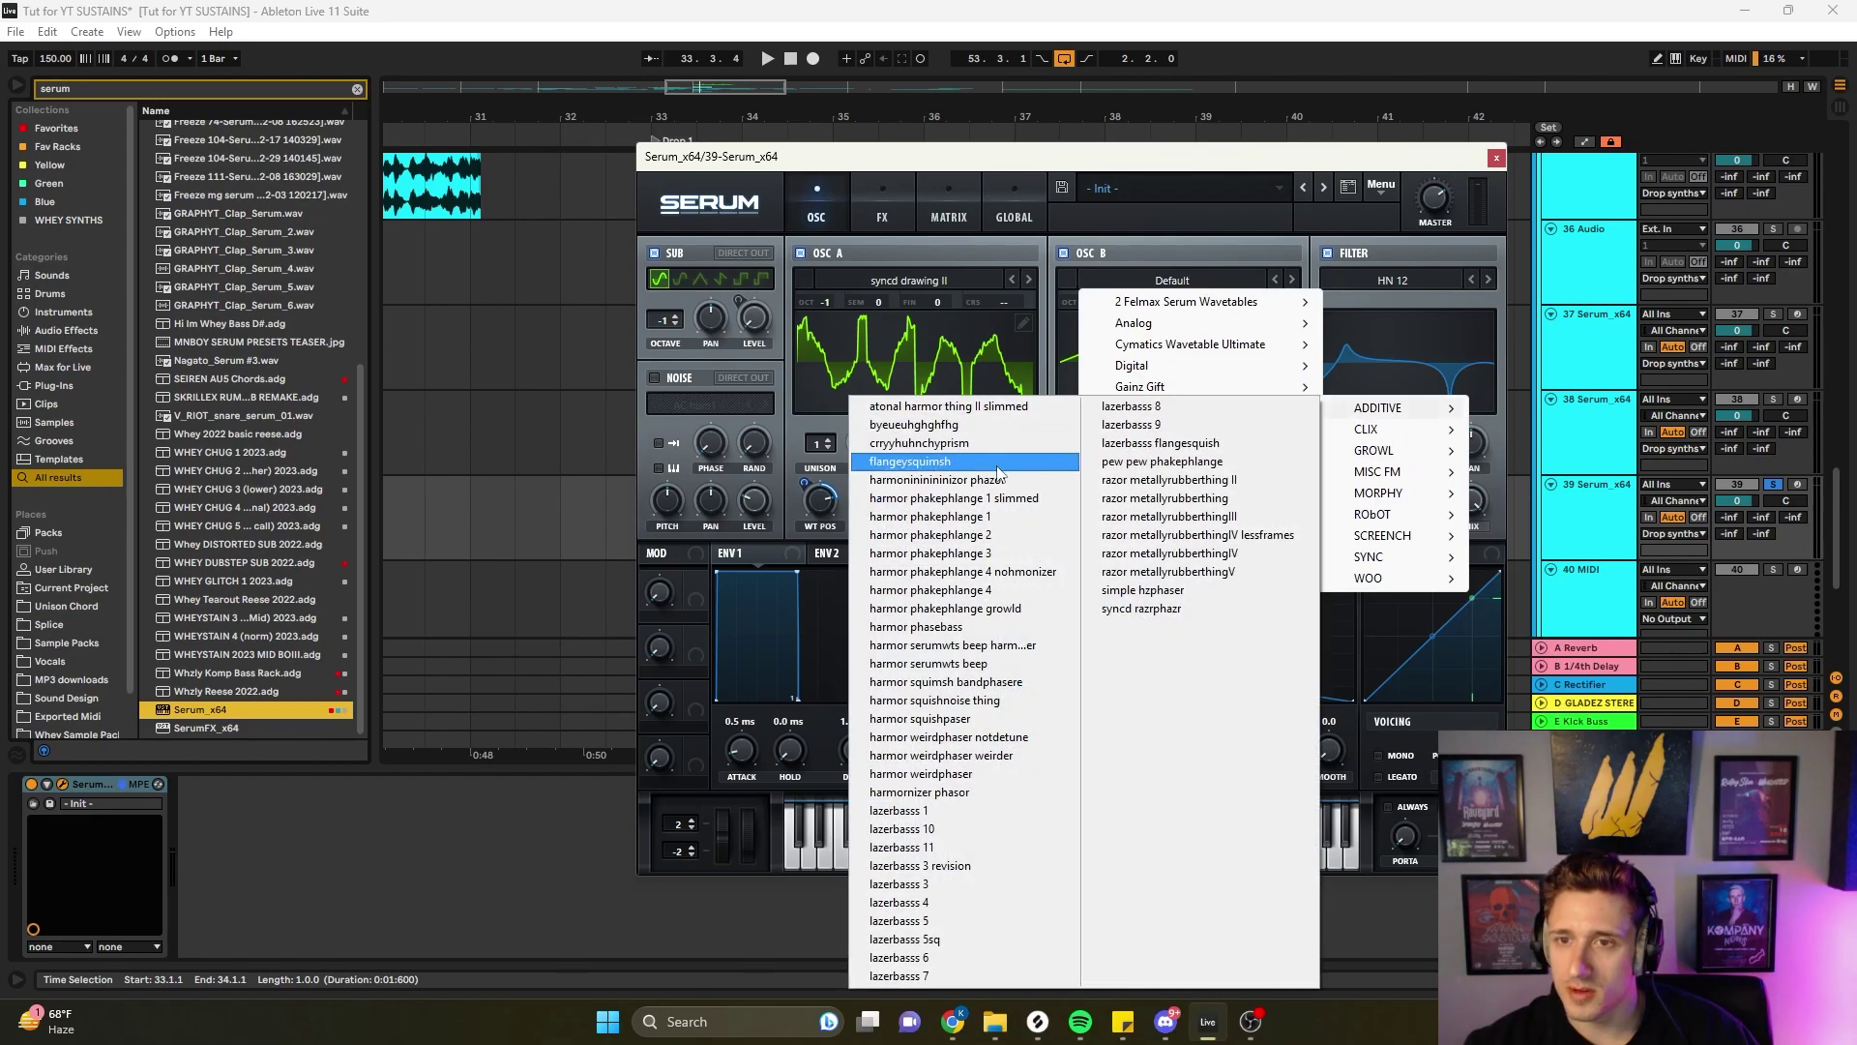
left_click(996, 516)
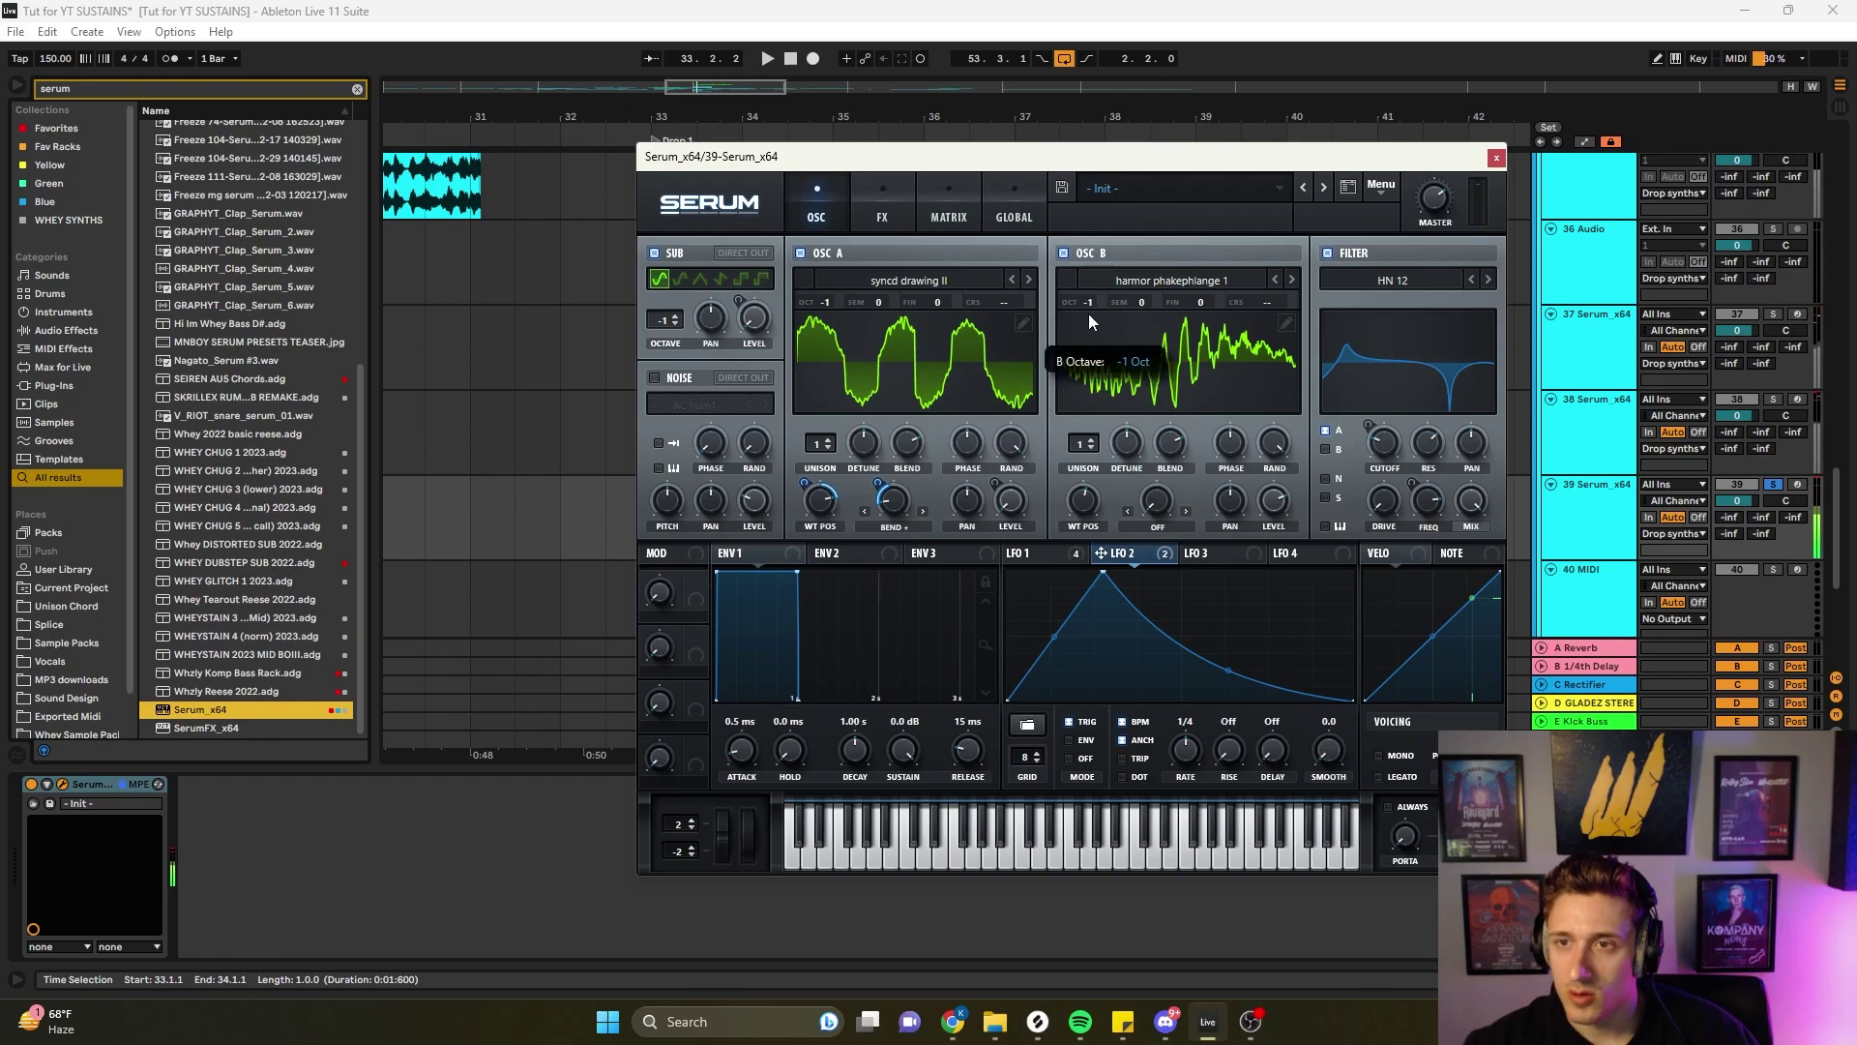
left_click_drag(1073, 555, 1276, 503)
key("space")
- Set OSC B's warp mode to Asym - and modulate the warp amount with LFO 2
left_click(1157, 523)
left_click(1189, 249)
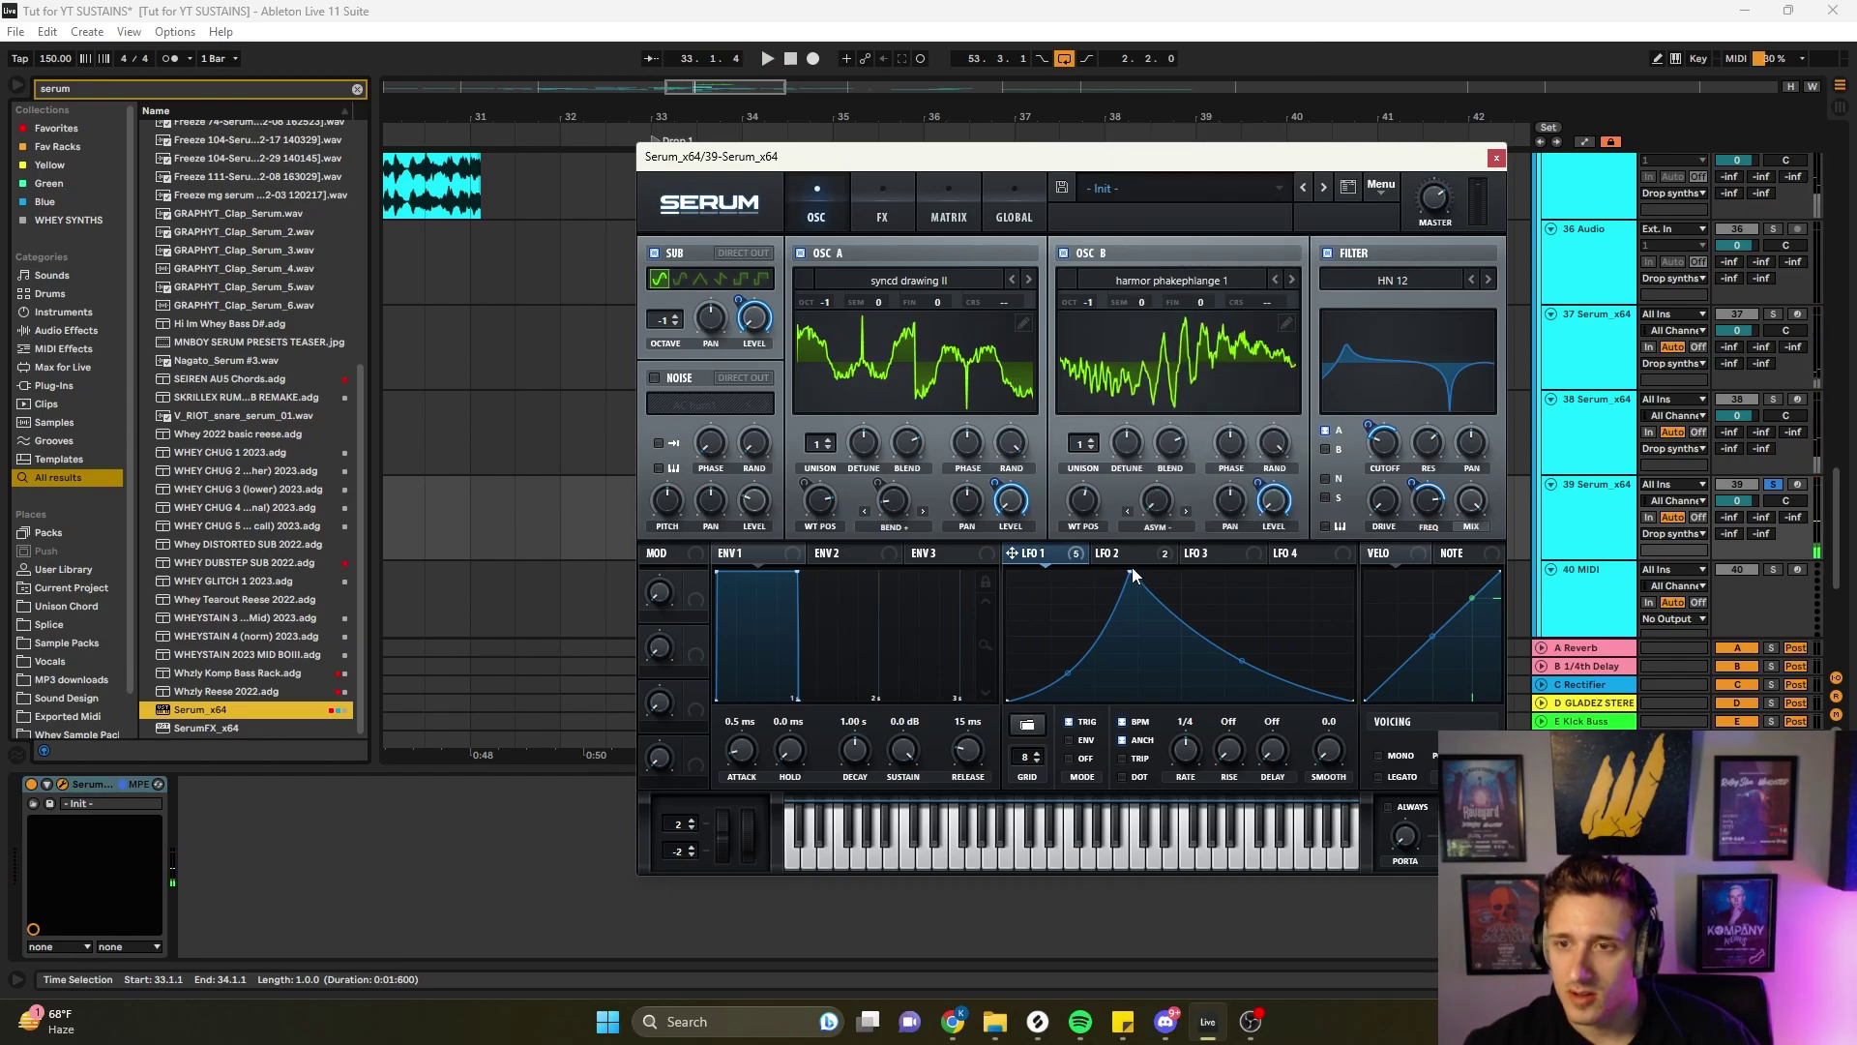
left_click(1134, 557)
left_click_drag(1152, 498, 1192, 584)
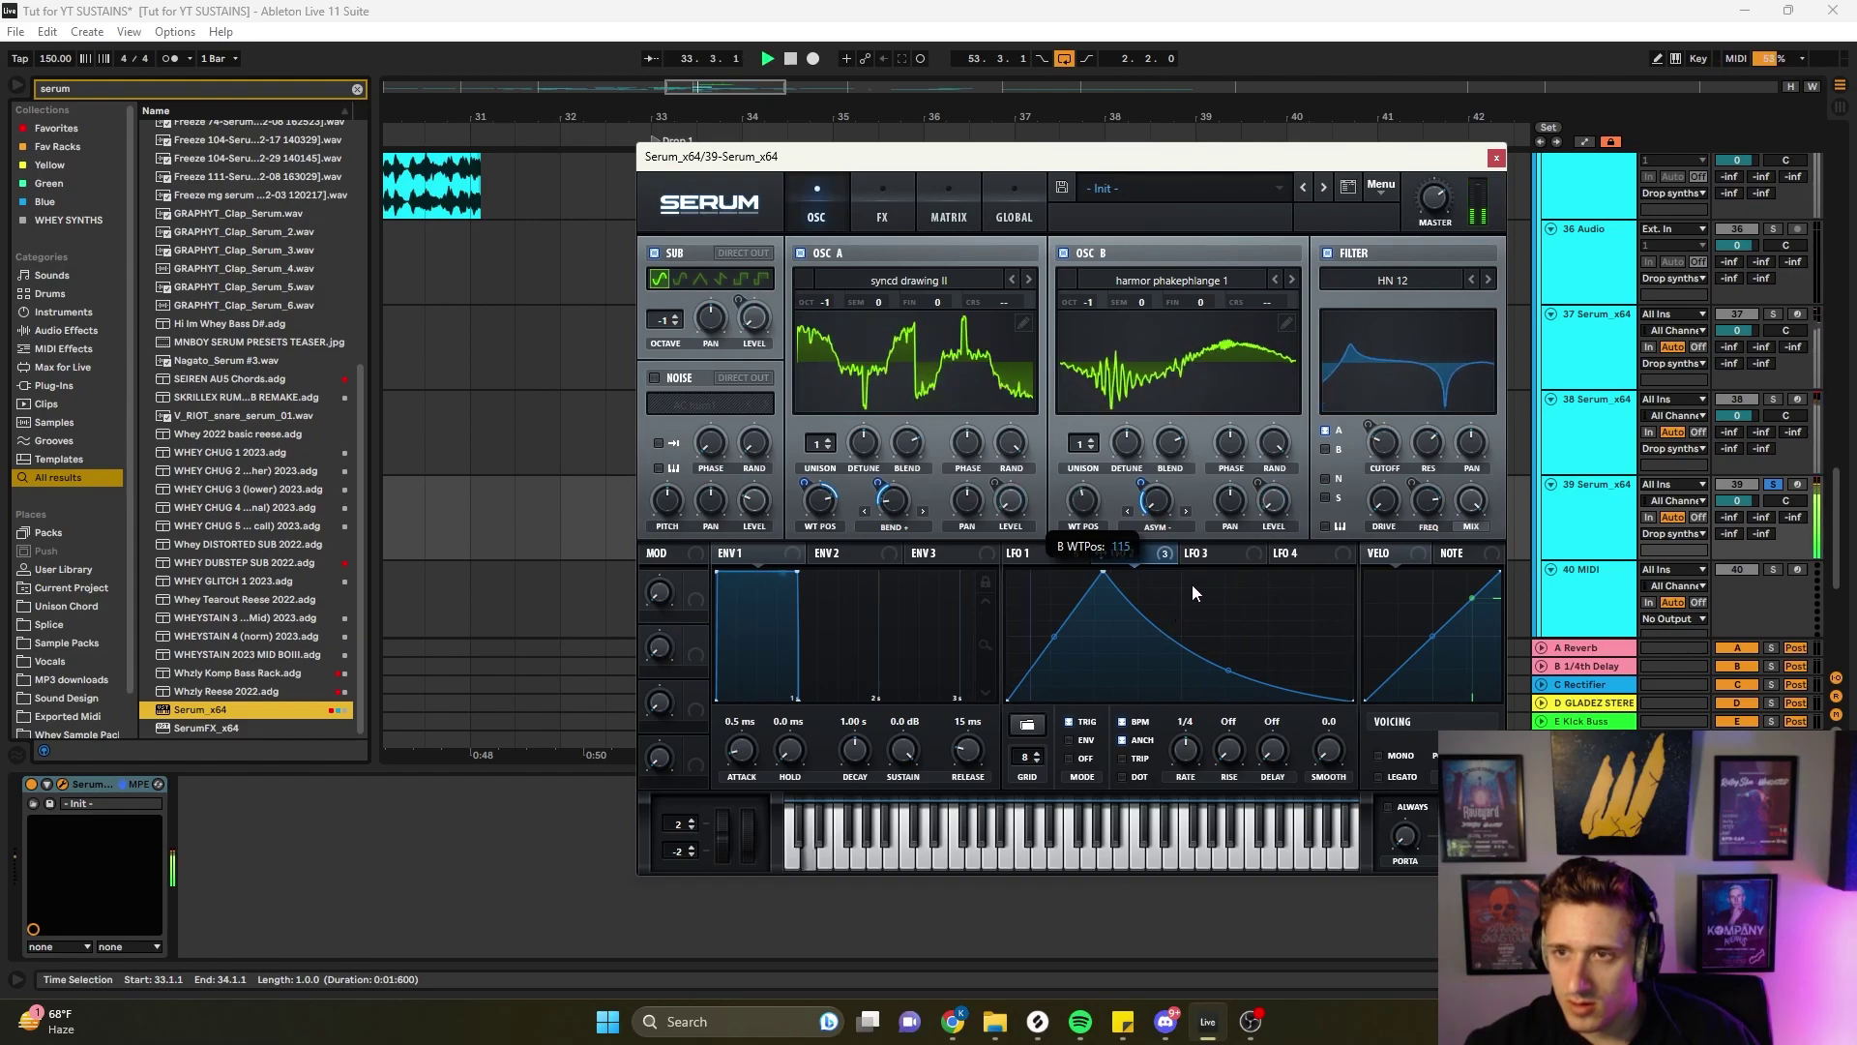
- Replace OSC B's wavetable with Basic Shapes from the Analog folder and set LFO 2's modulation of its warp to 67
left_click(1292, 278)
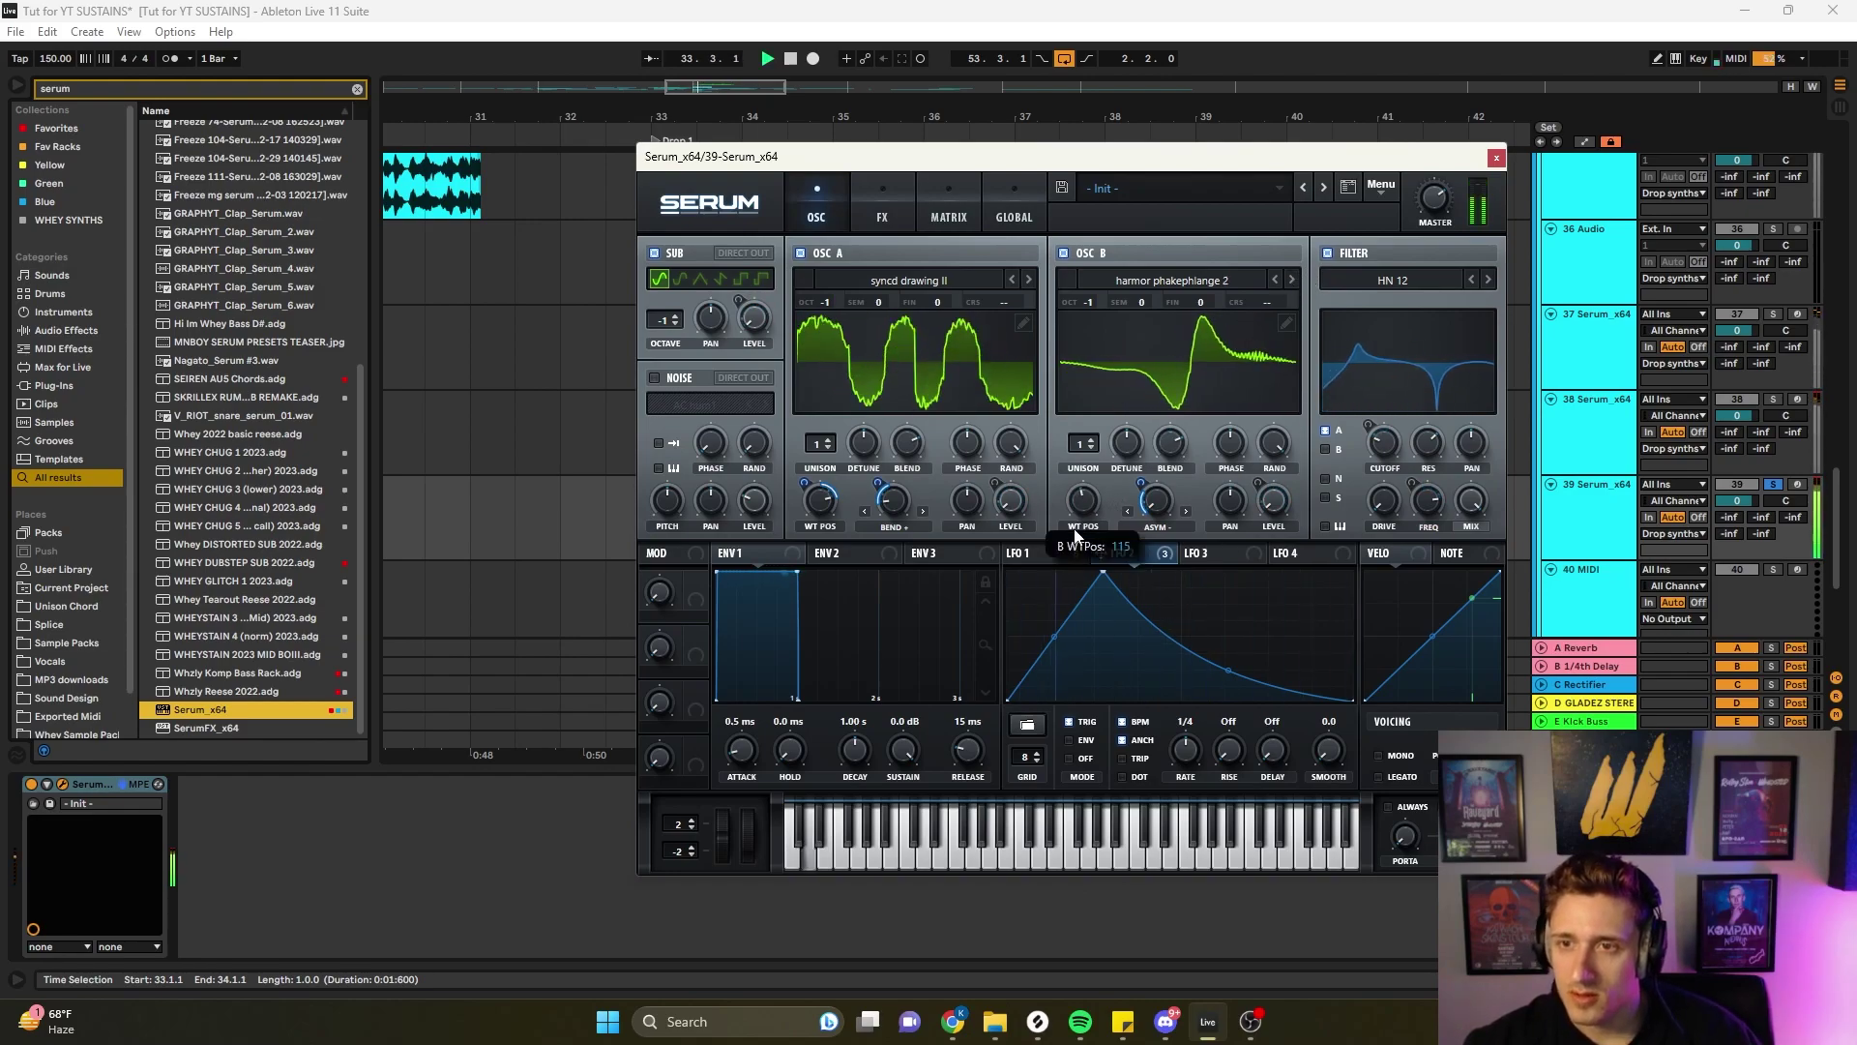
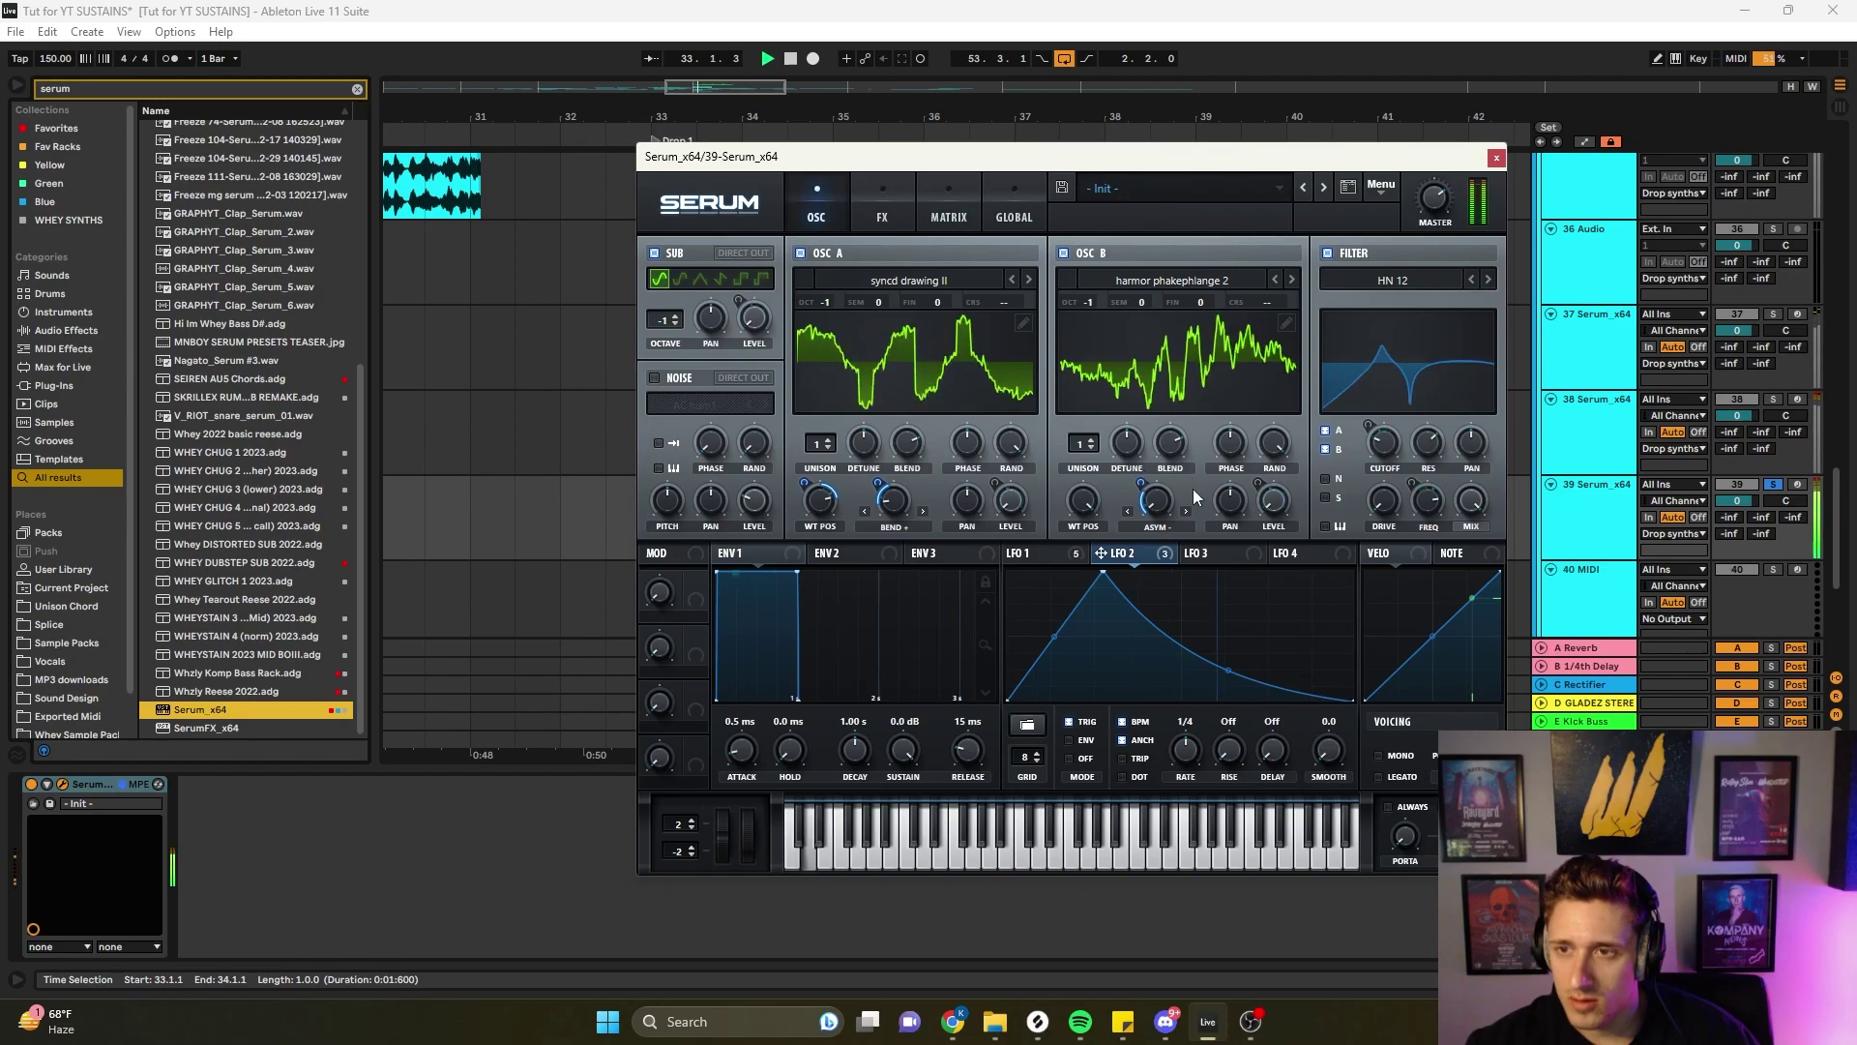
left_click(1147, 279)
mouse_move(1153, 322)
left_click(1349, 342)
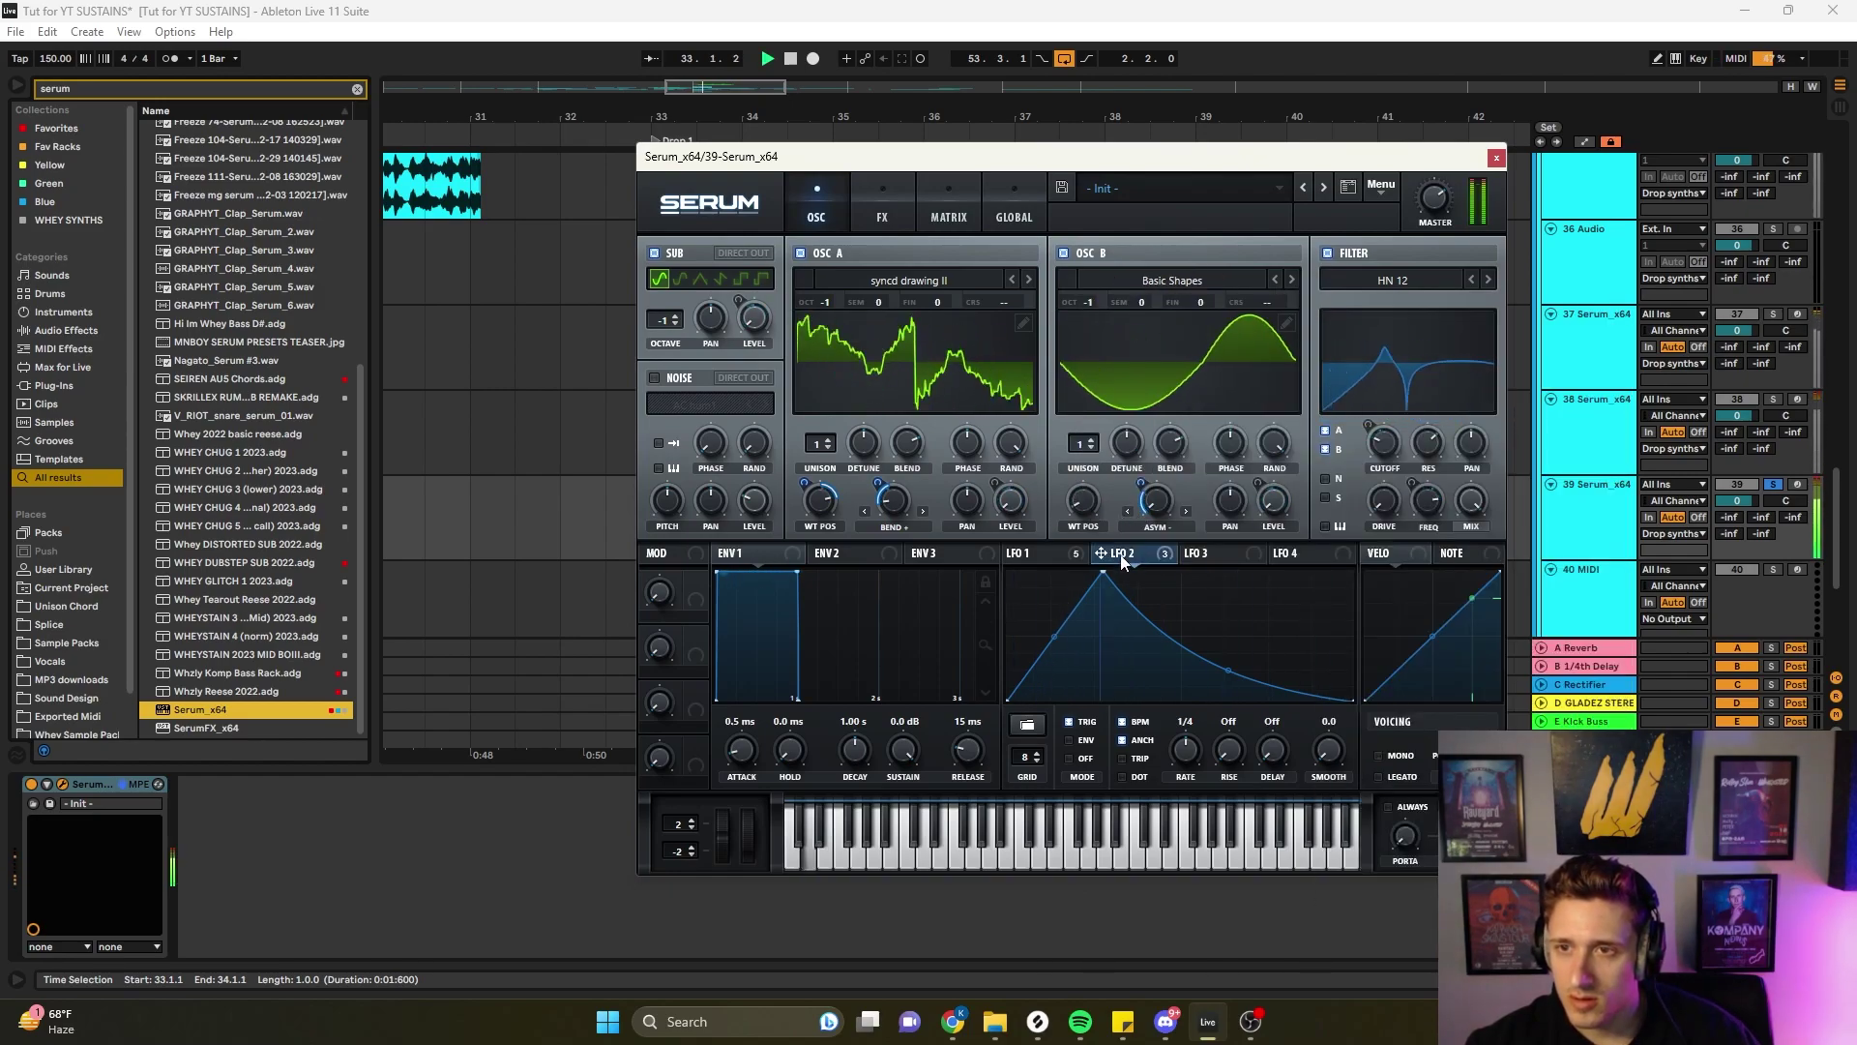
left_click_drag(1143, 484, 1164, 461)
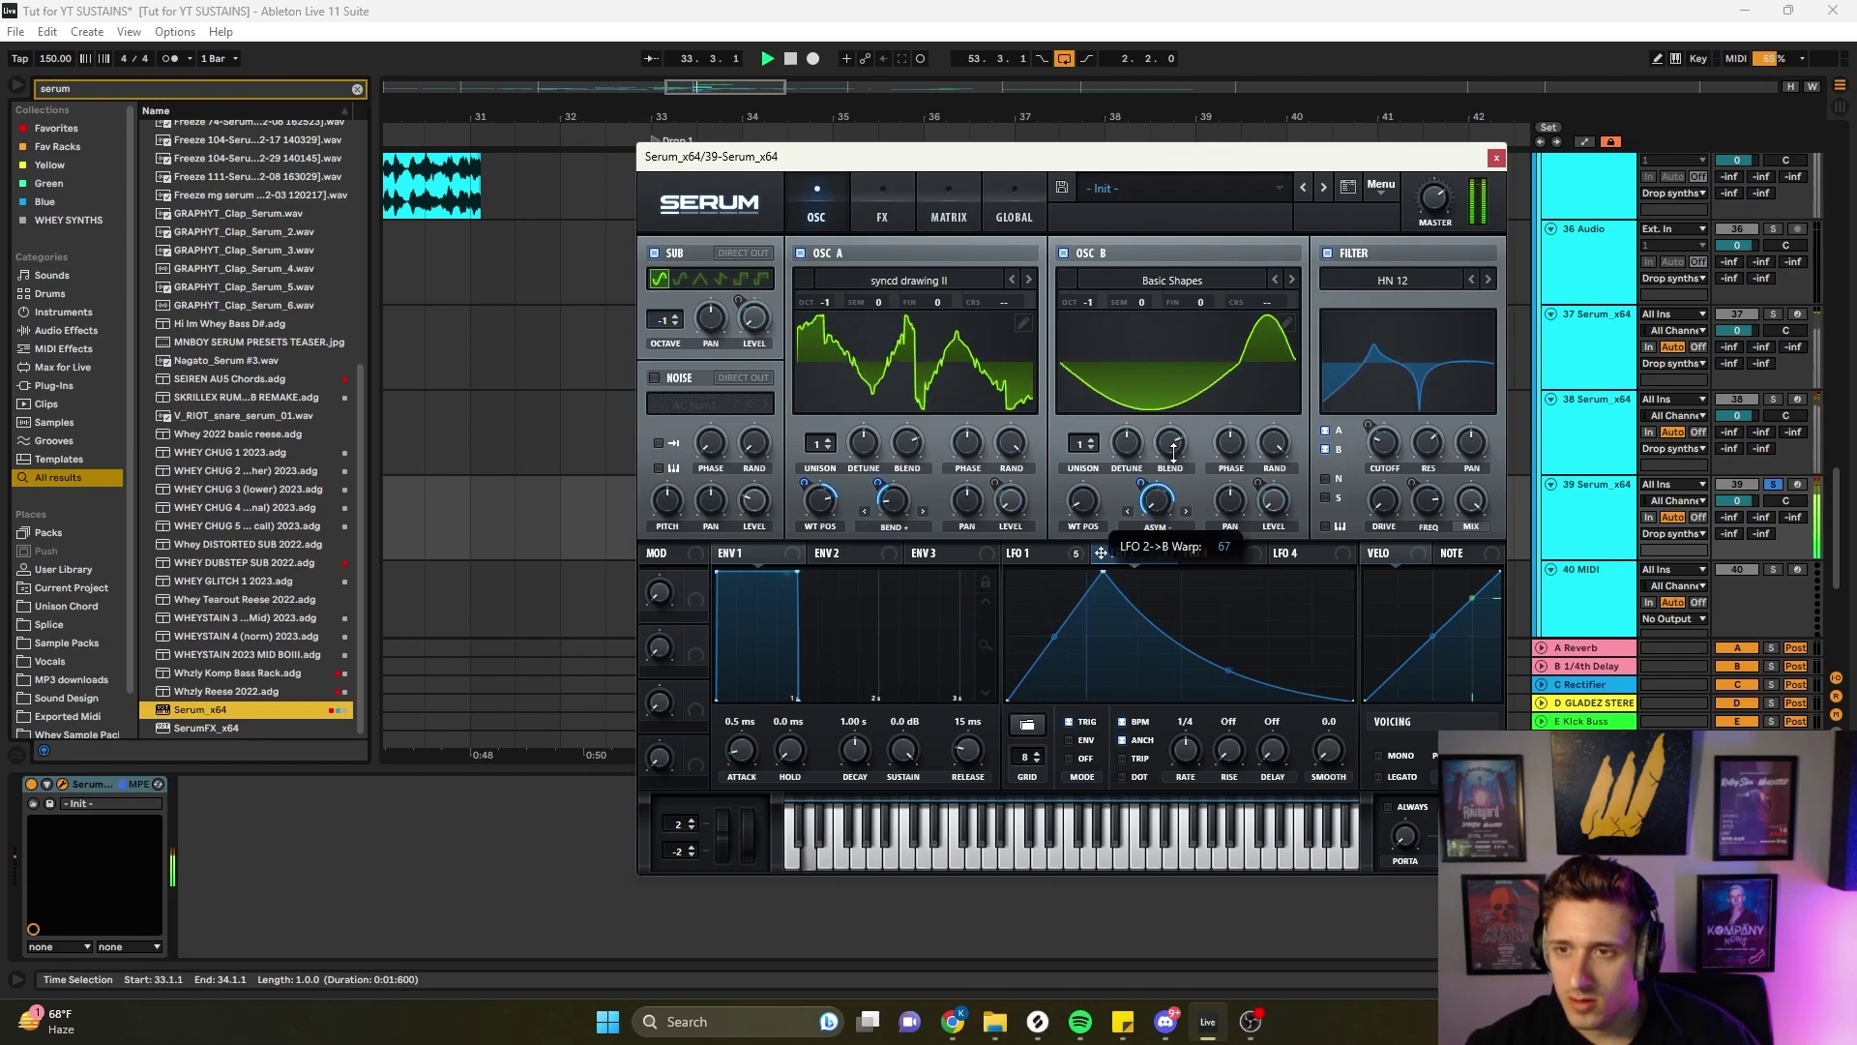
- Turn off OSC A, switch OSC B's warp mode to Bend -, and set LFO 2's modulation of OSC B's warp to 67
left_click(800, 252)
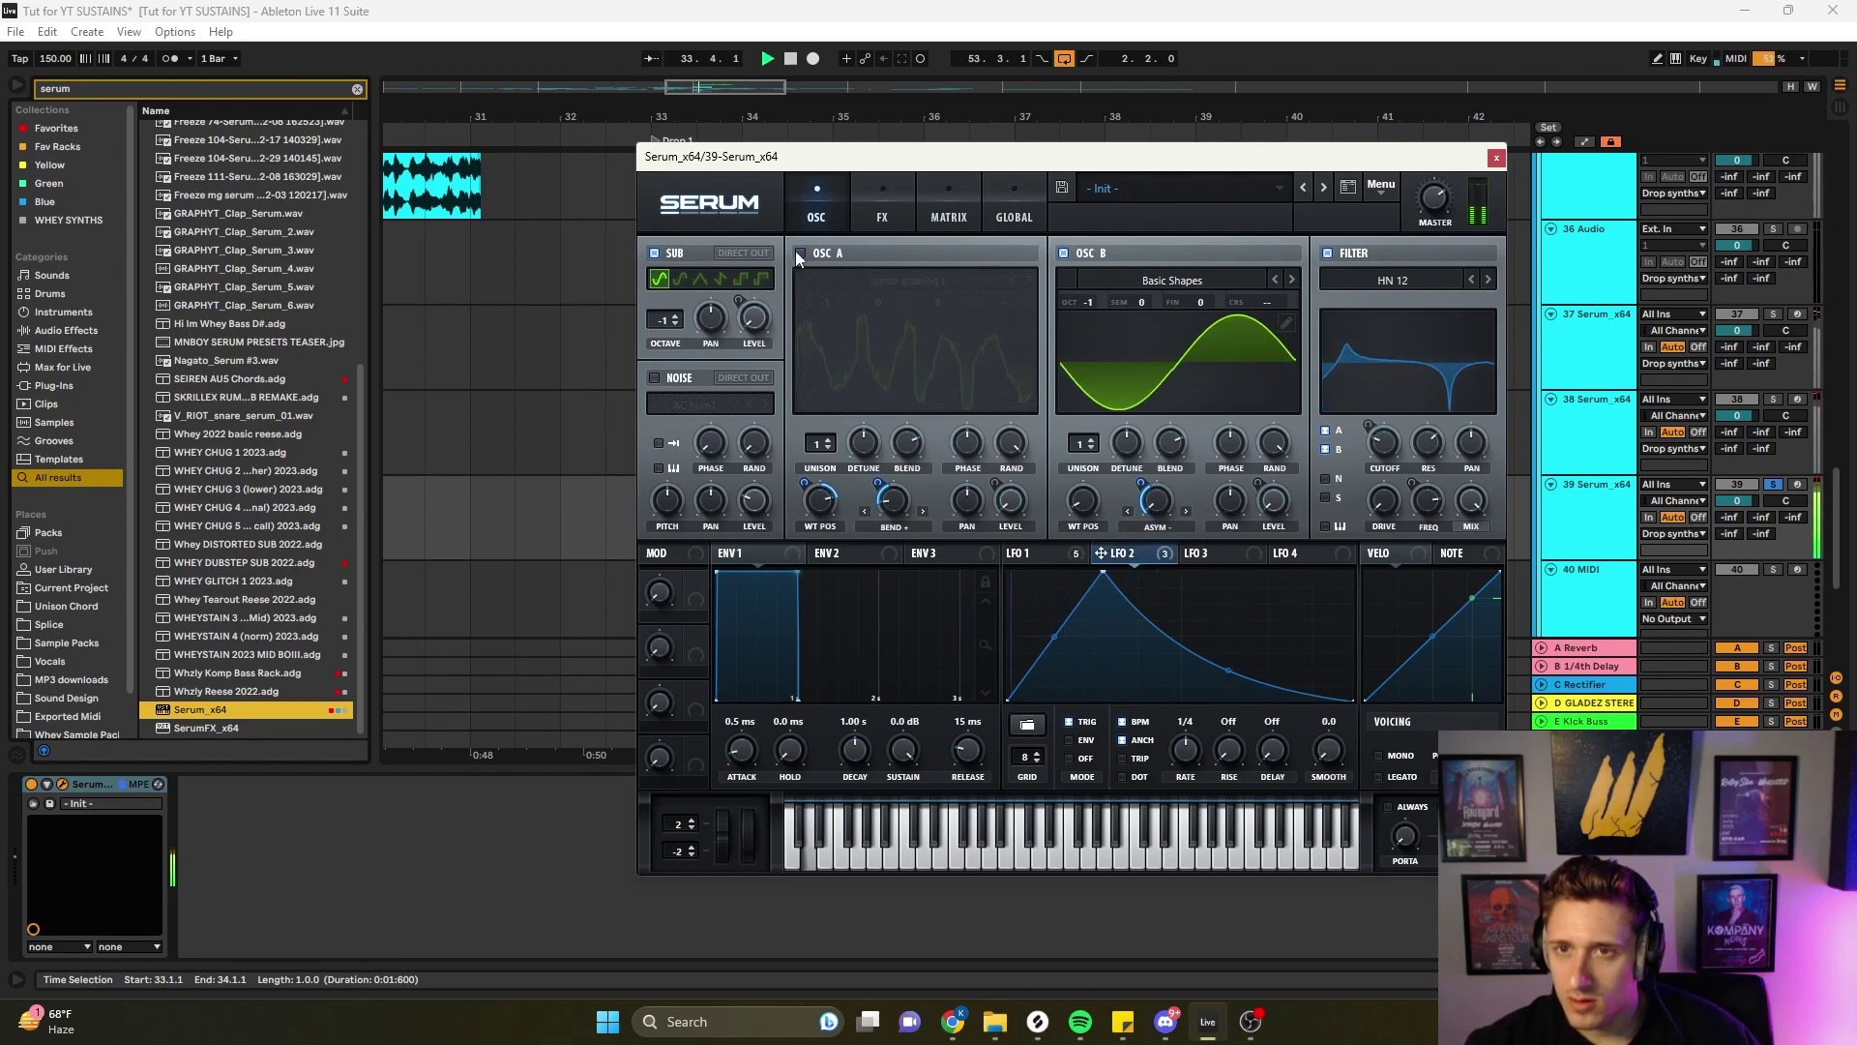
left_click_drag(1152, 500, 1162, 458)
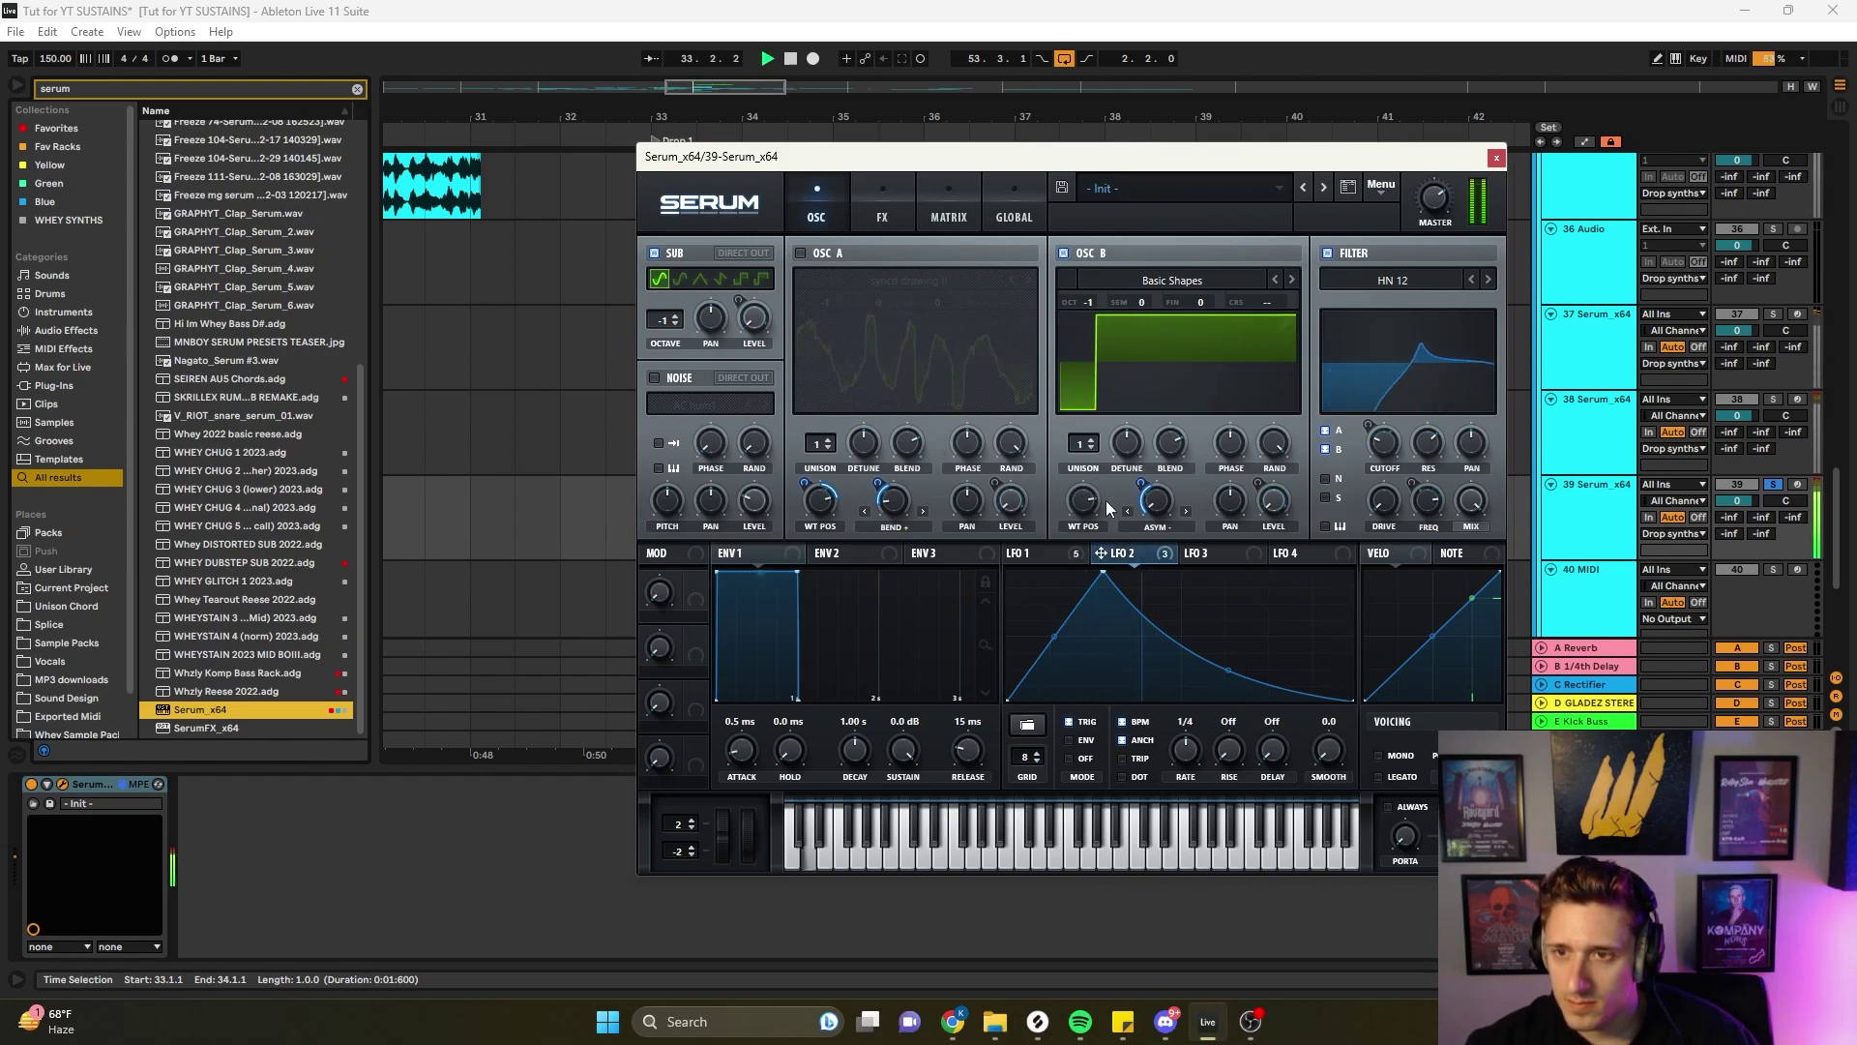
left_click(1149, 526)
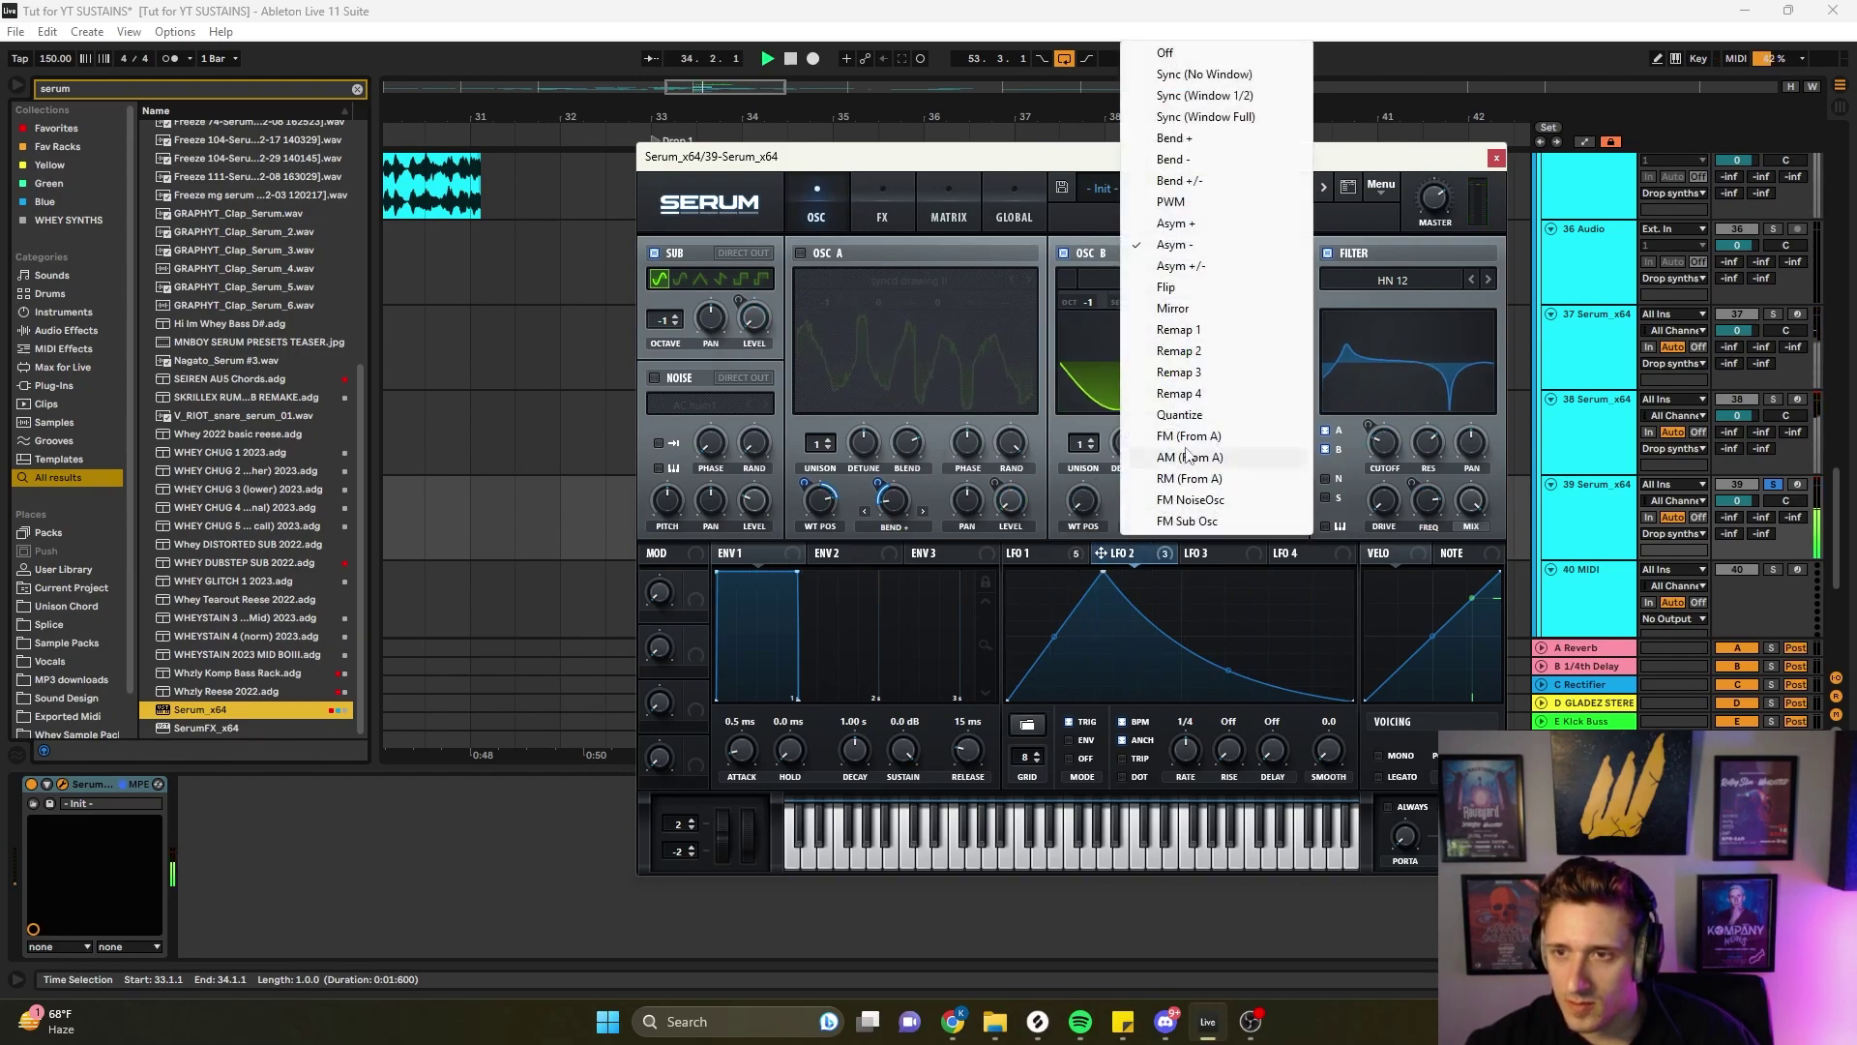
left_click(1173, 158)
left_click_drag(1145, 484, 1147, 435)
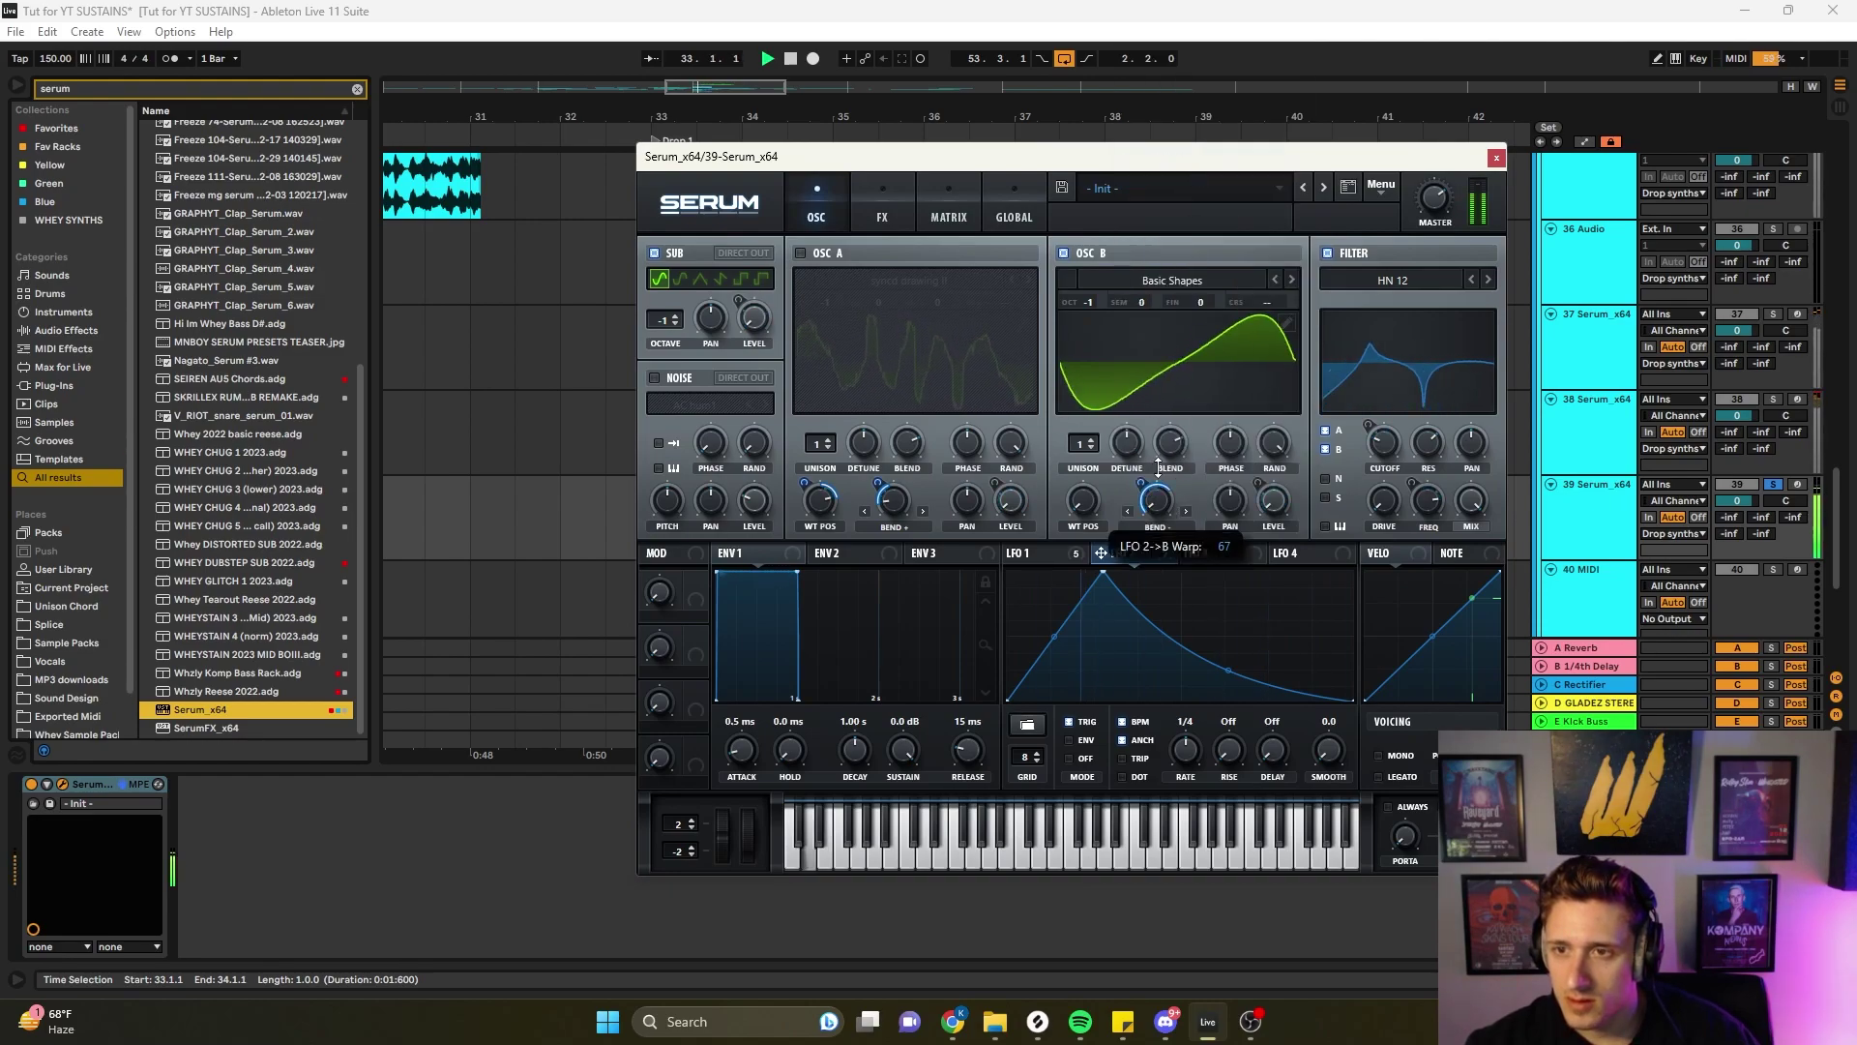
- Set OSC B's octave to 0 while auditioning it, and turn OSC A back on
left_click_drag(1087, 302, 1085, 287)
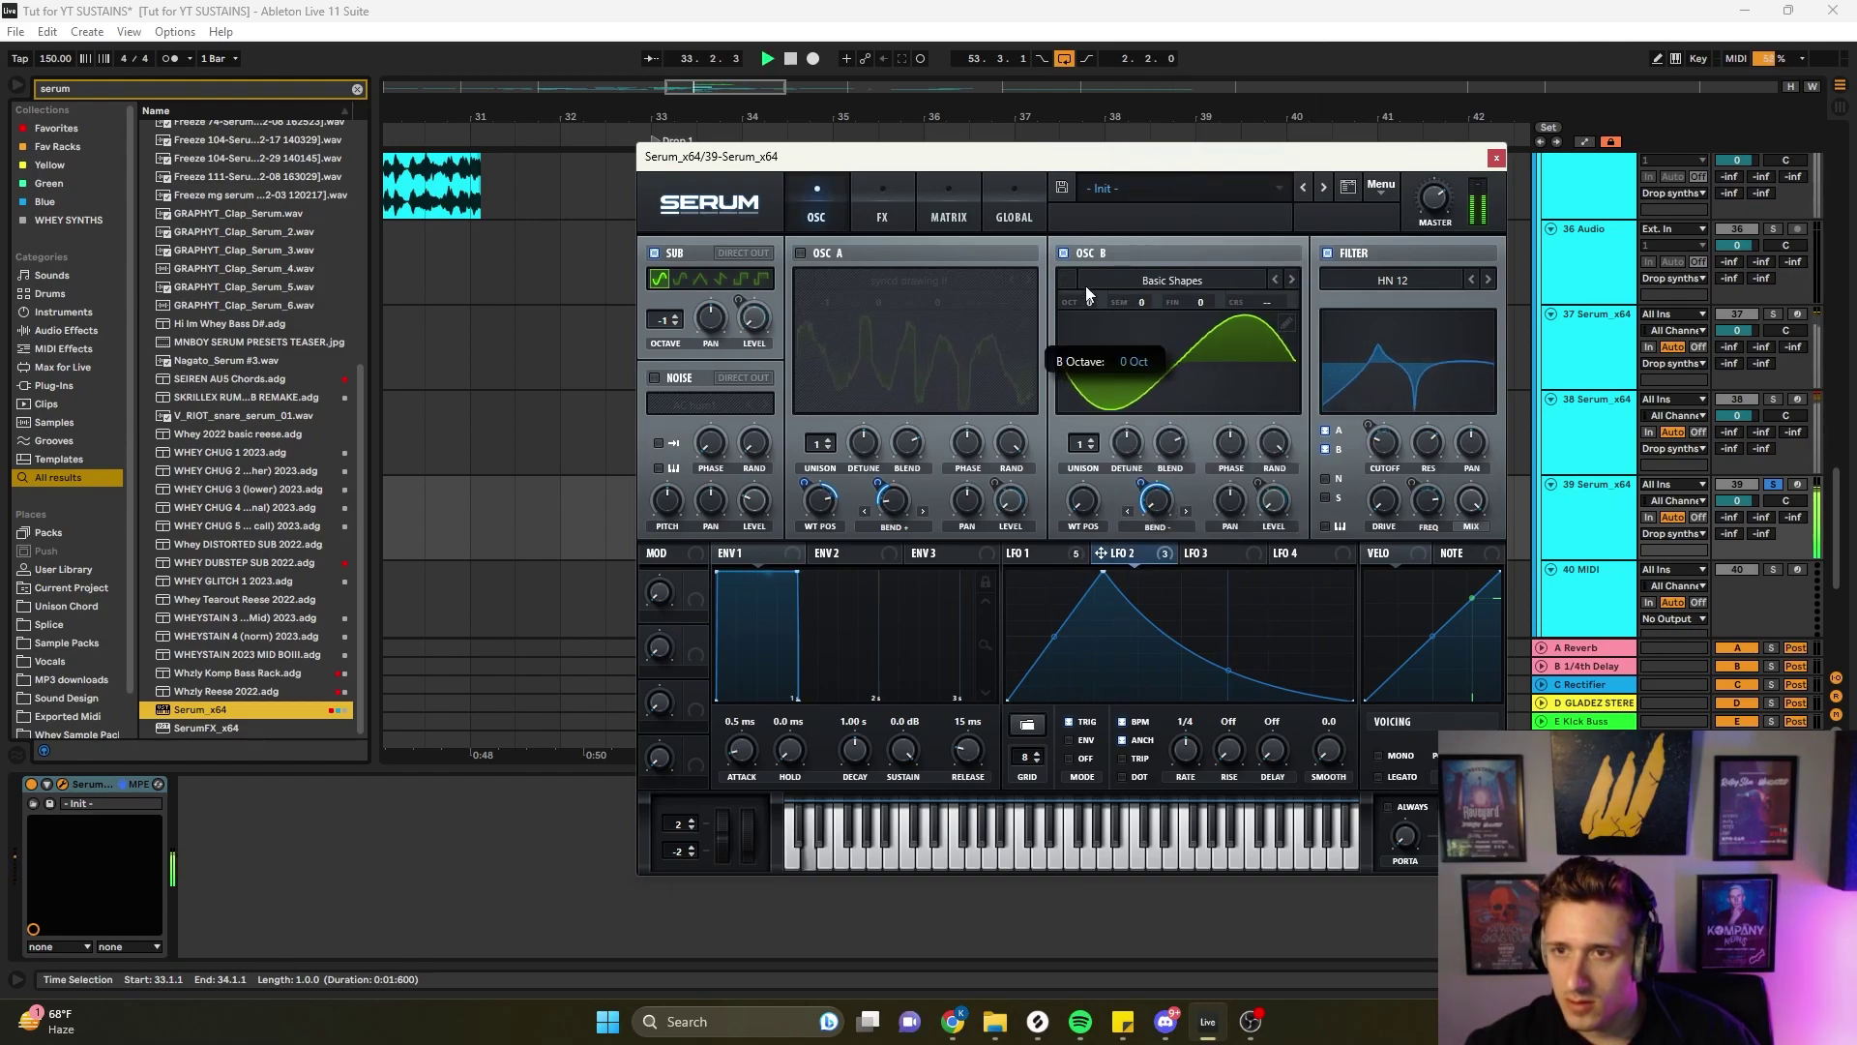
key("space")
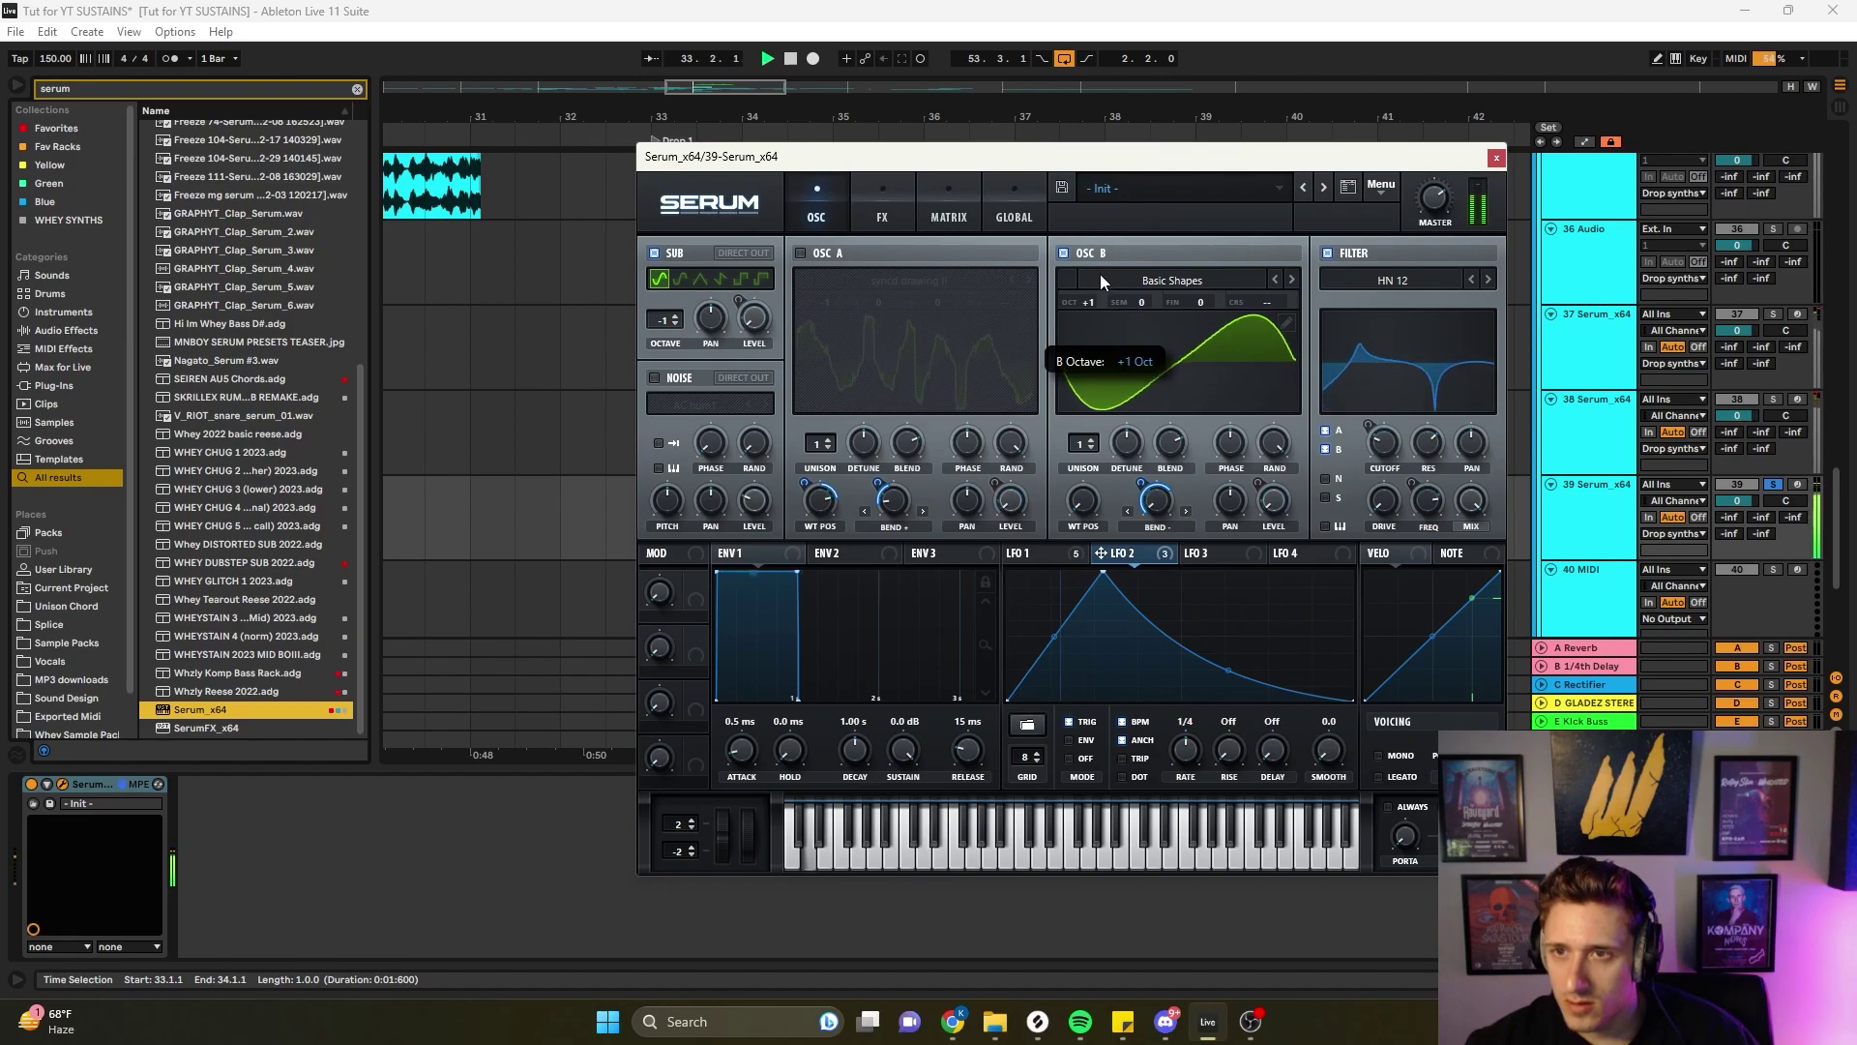
key("space")
left_click(800, 254)
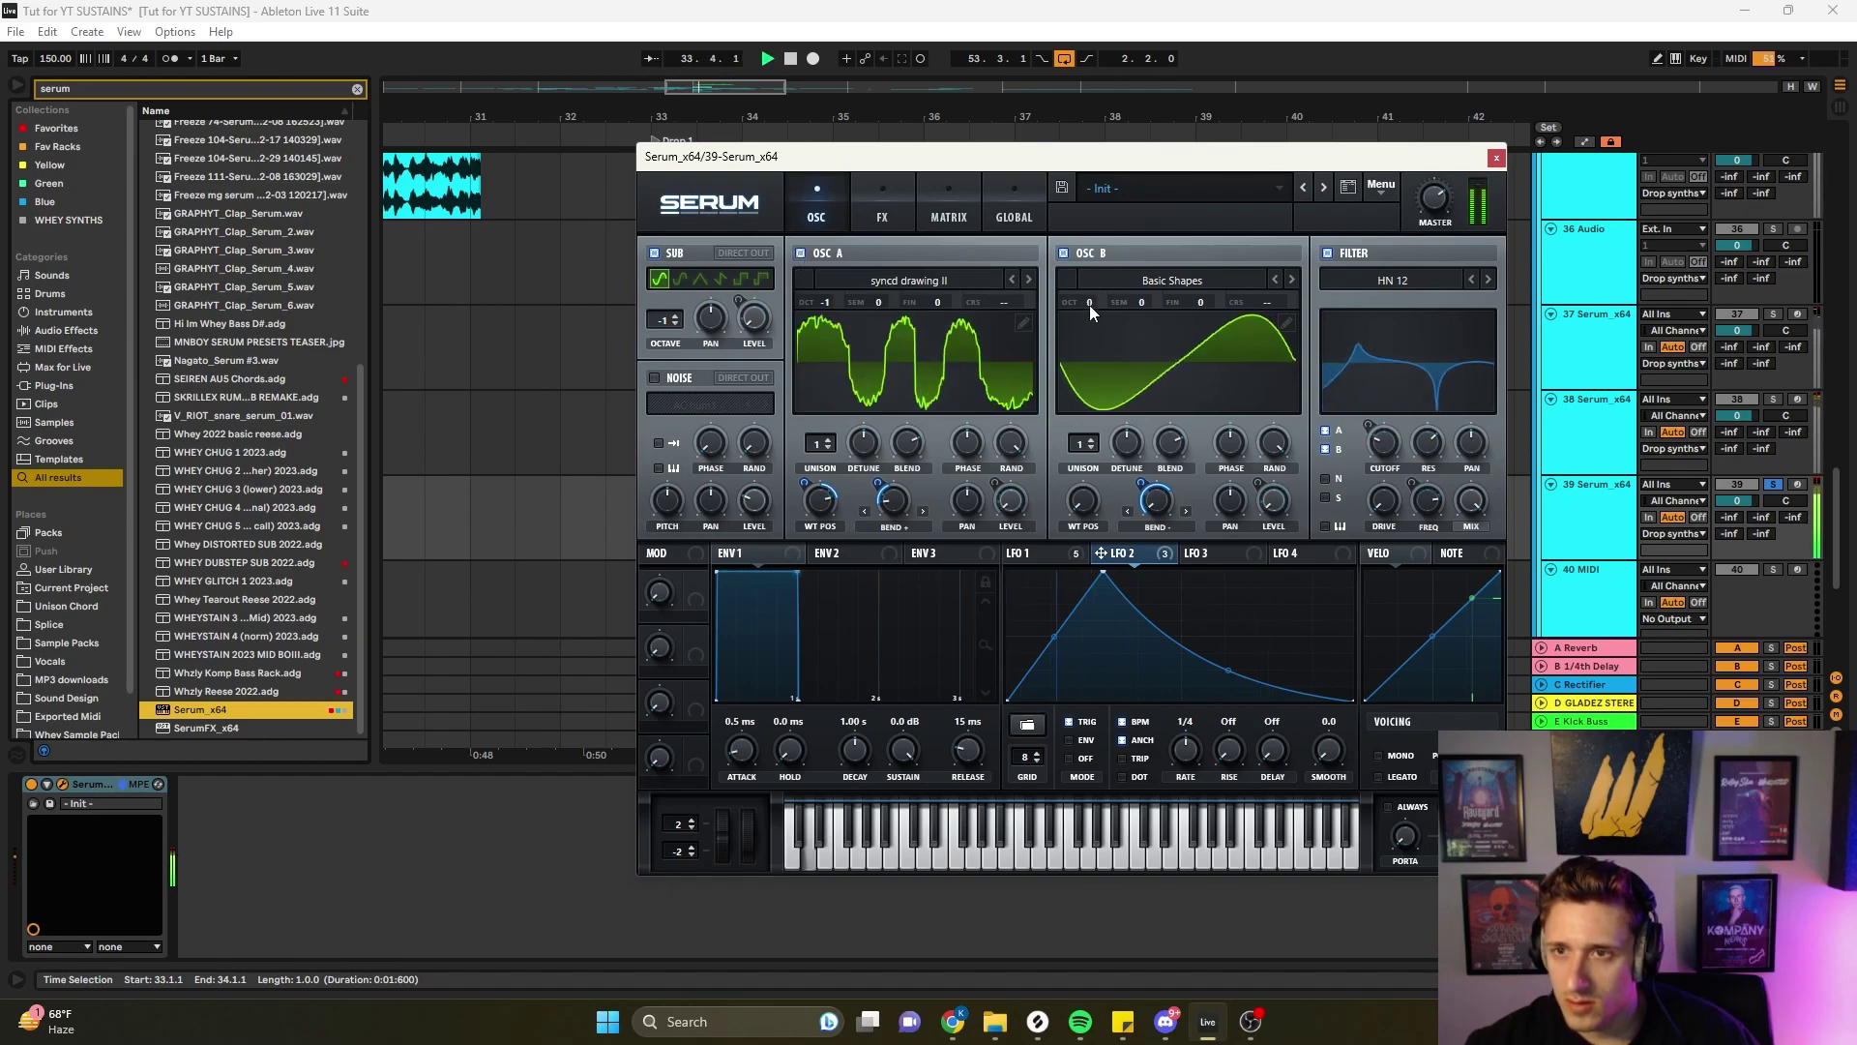
- Enable the Hyper/Dimension effect with Hyper unison 7, modulate the Hyper mix with LFO 1, and audition the sound
left_click(872, 221)
left_click(661, 256)
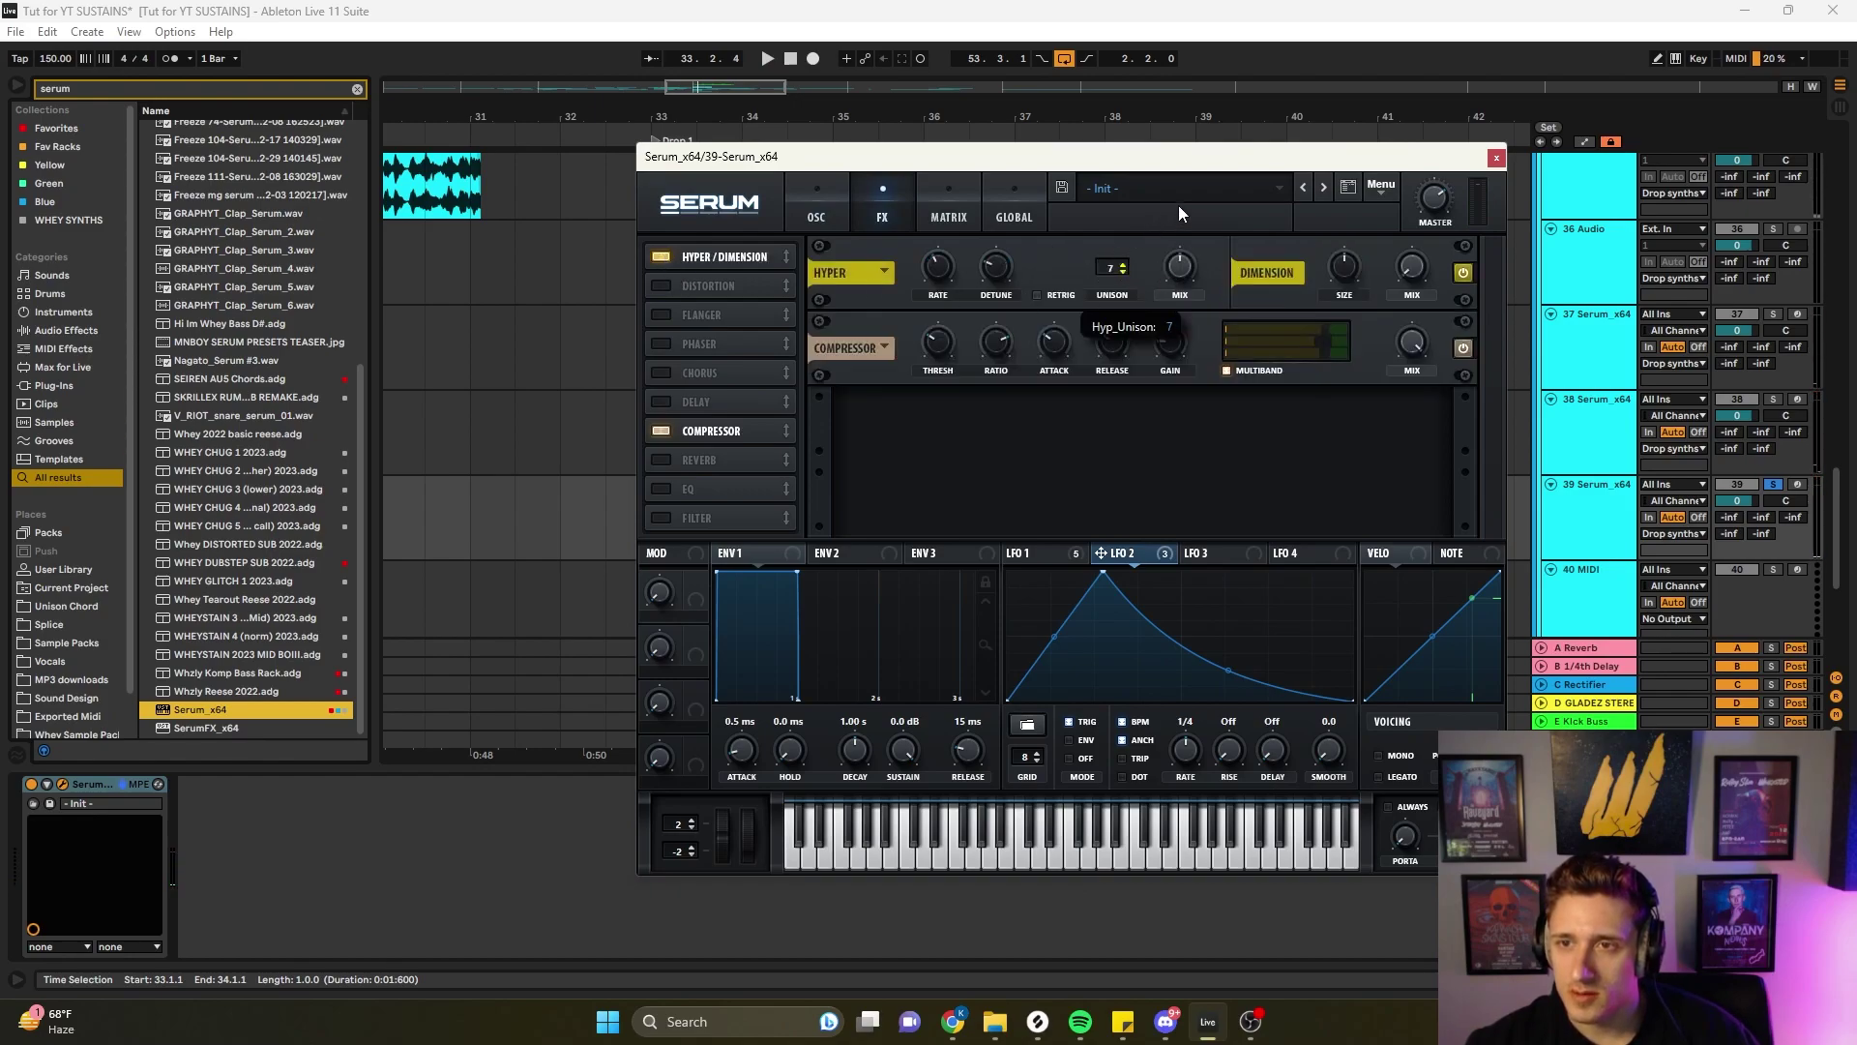
left_click(1035, 555)
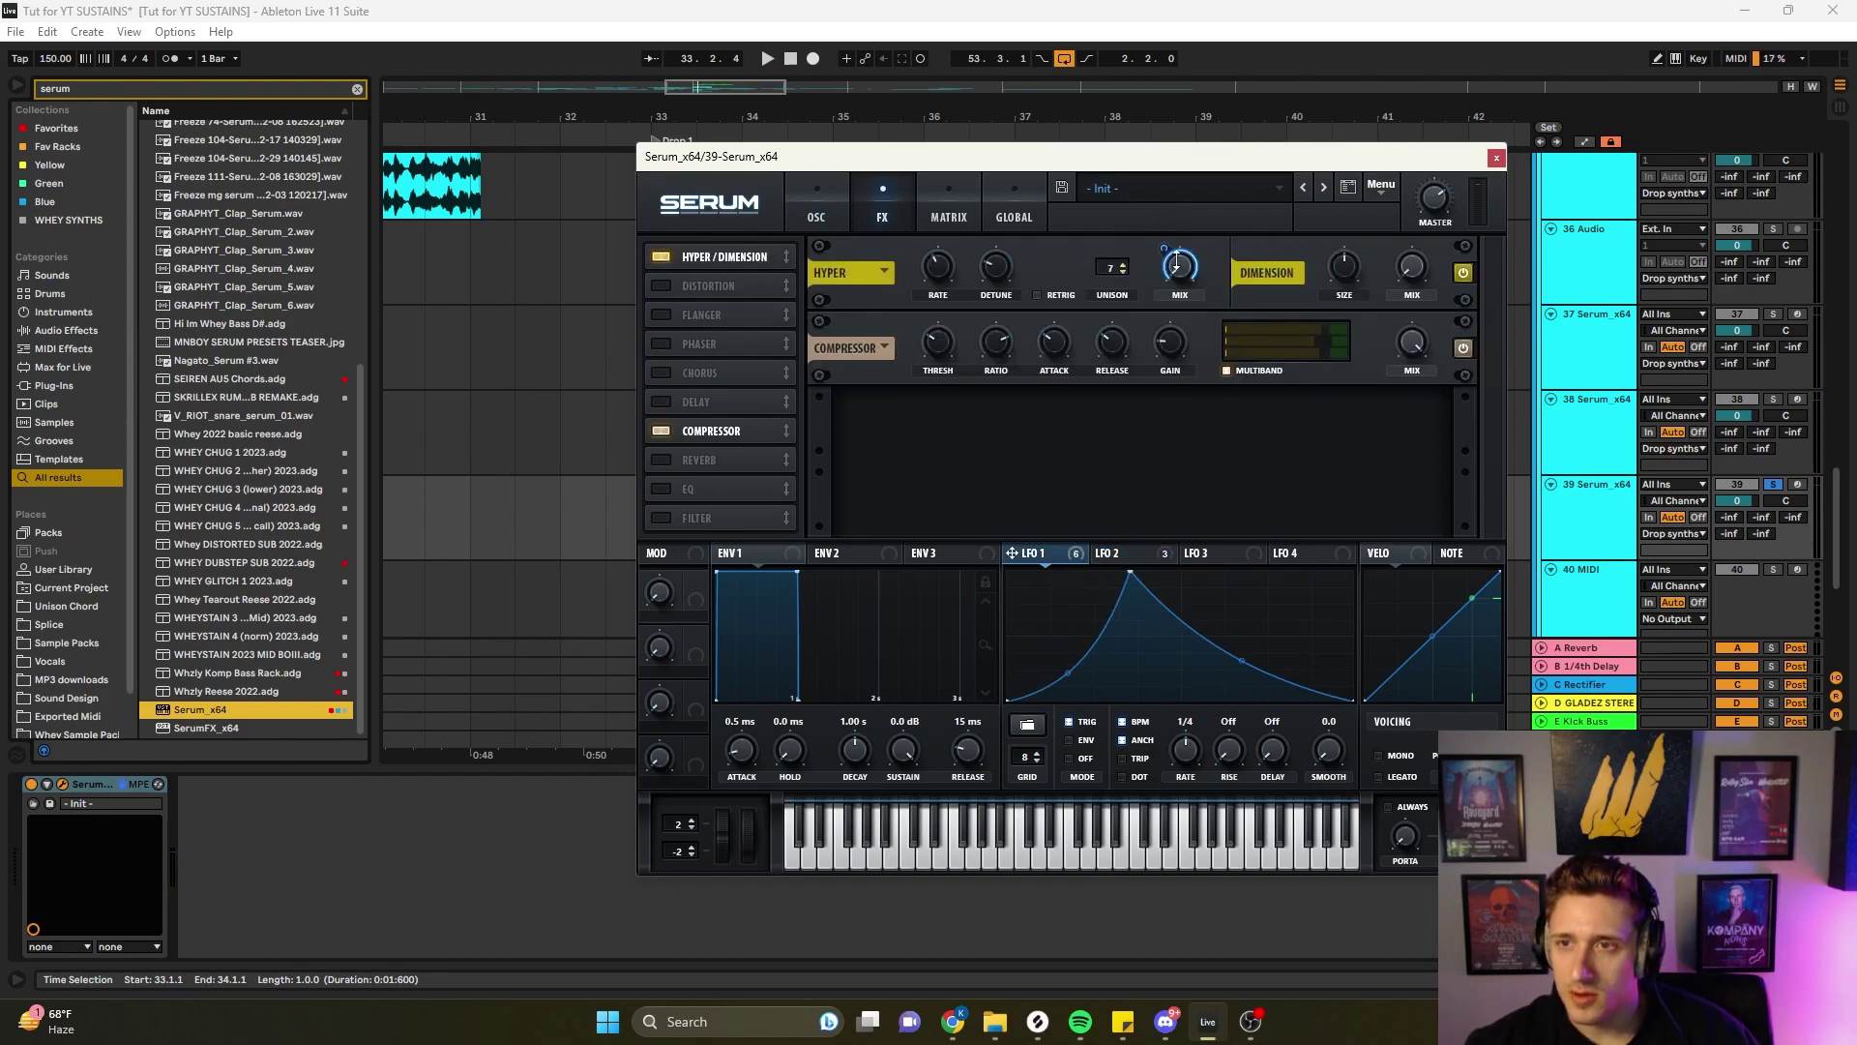
left_click(802, 207)
key("space")
left_click(882, 215)
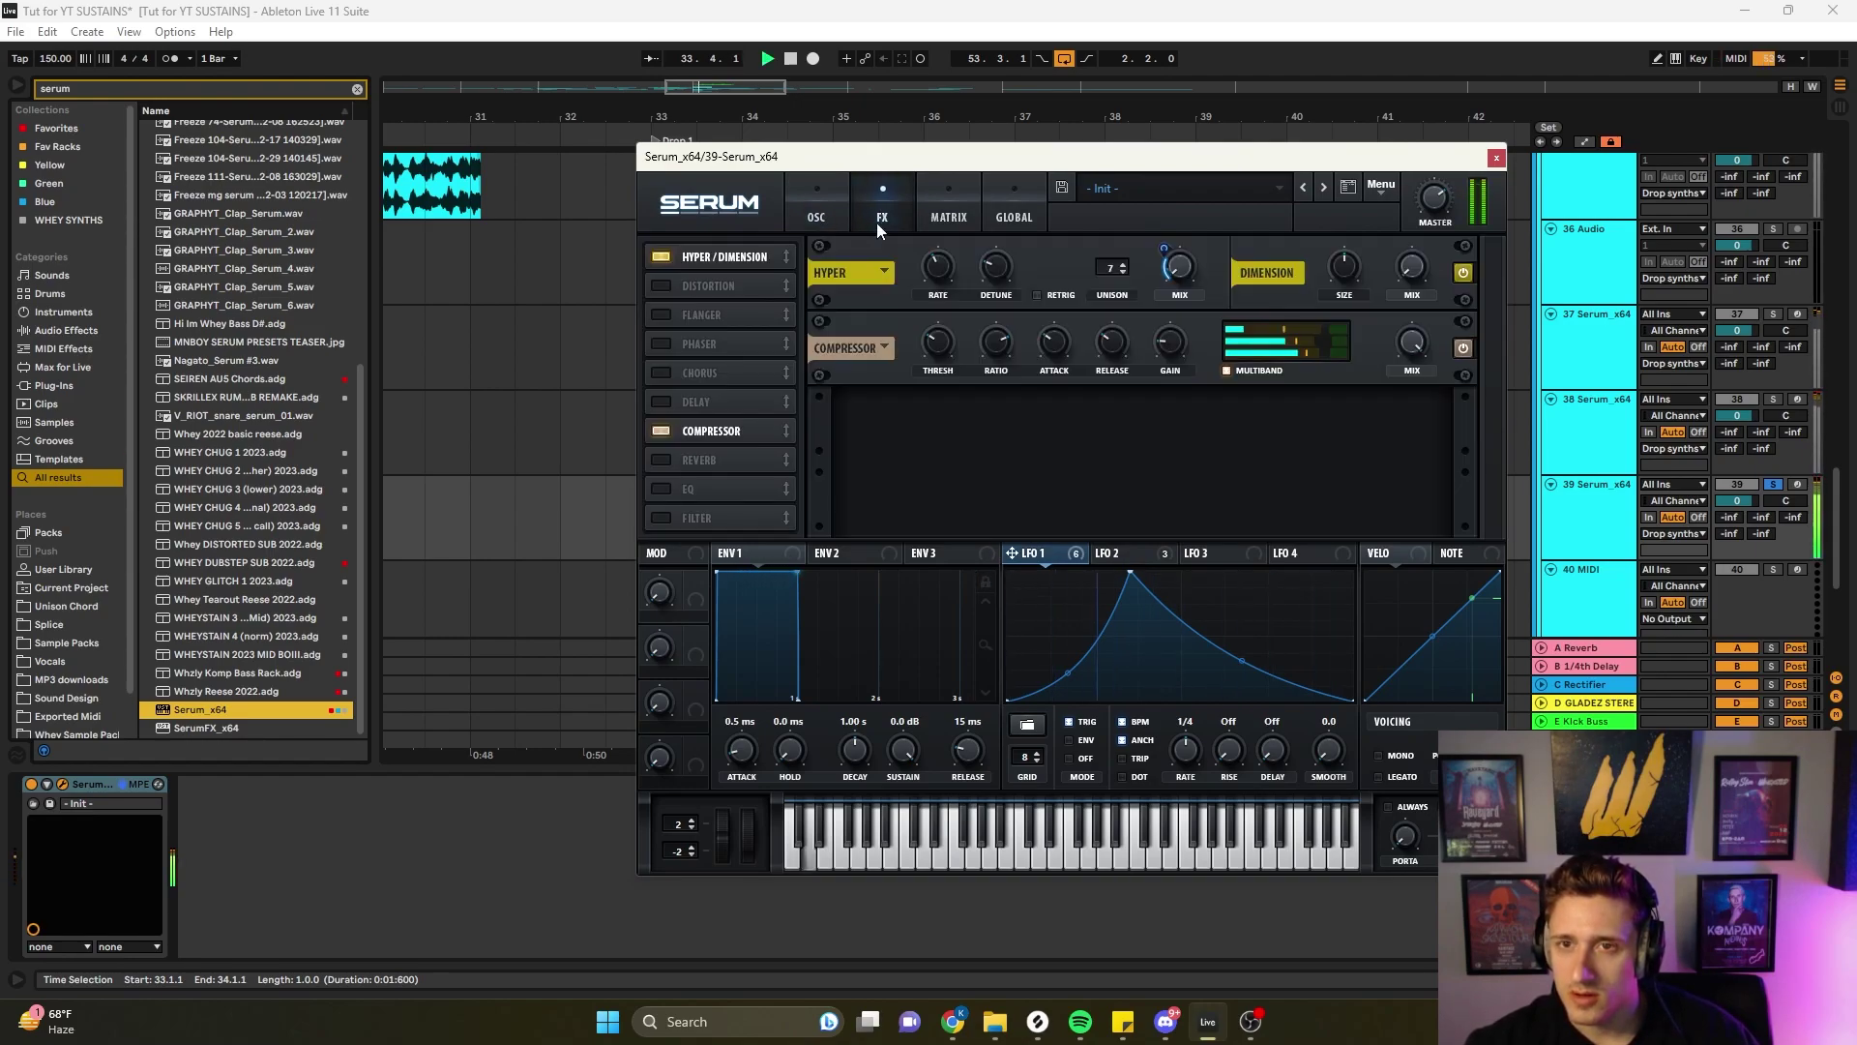
key("space")
- Enable the Chorus effect, try its zomboy preset, and load the Bro Delay preset
left_click(667, 372)
left_click(882, 348)
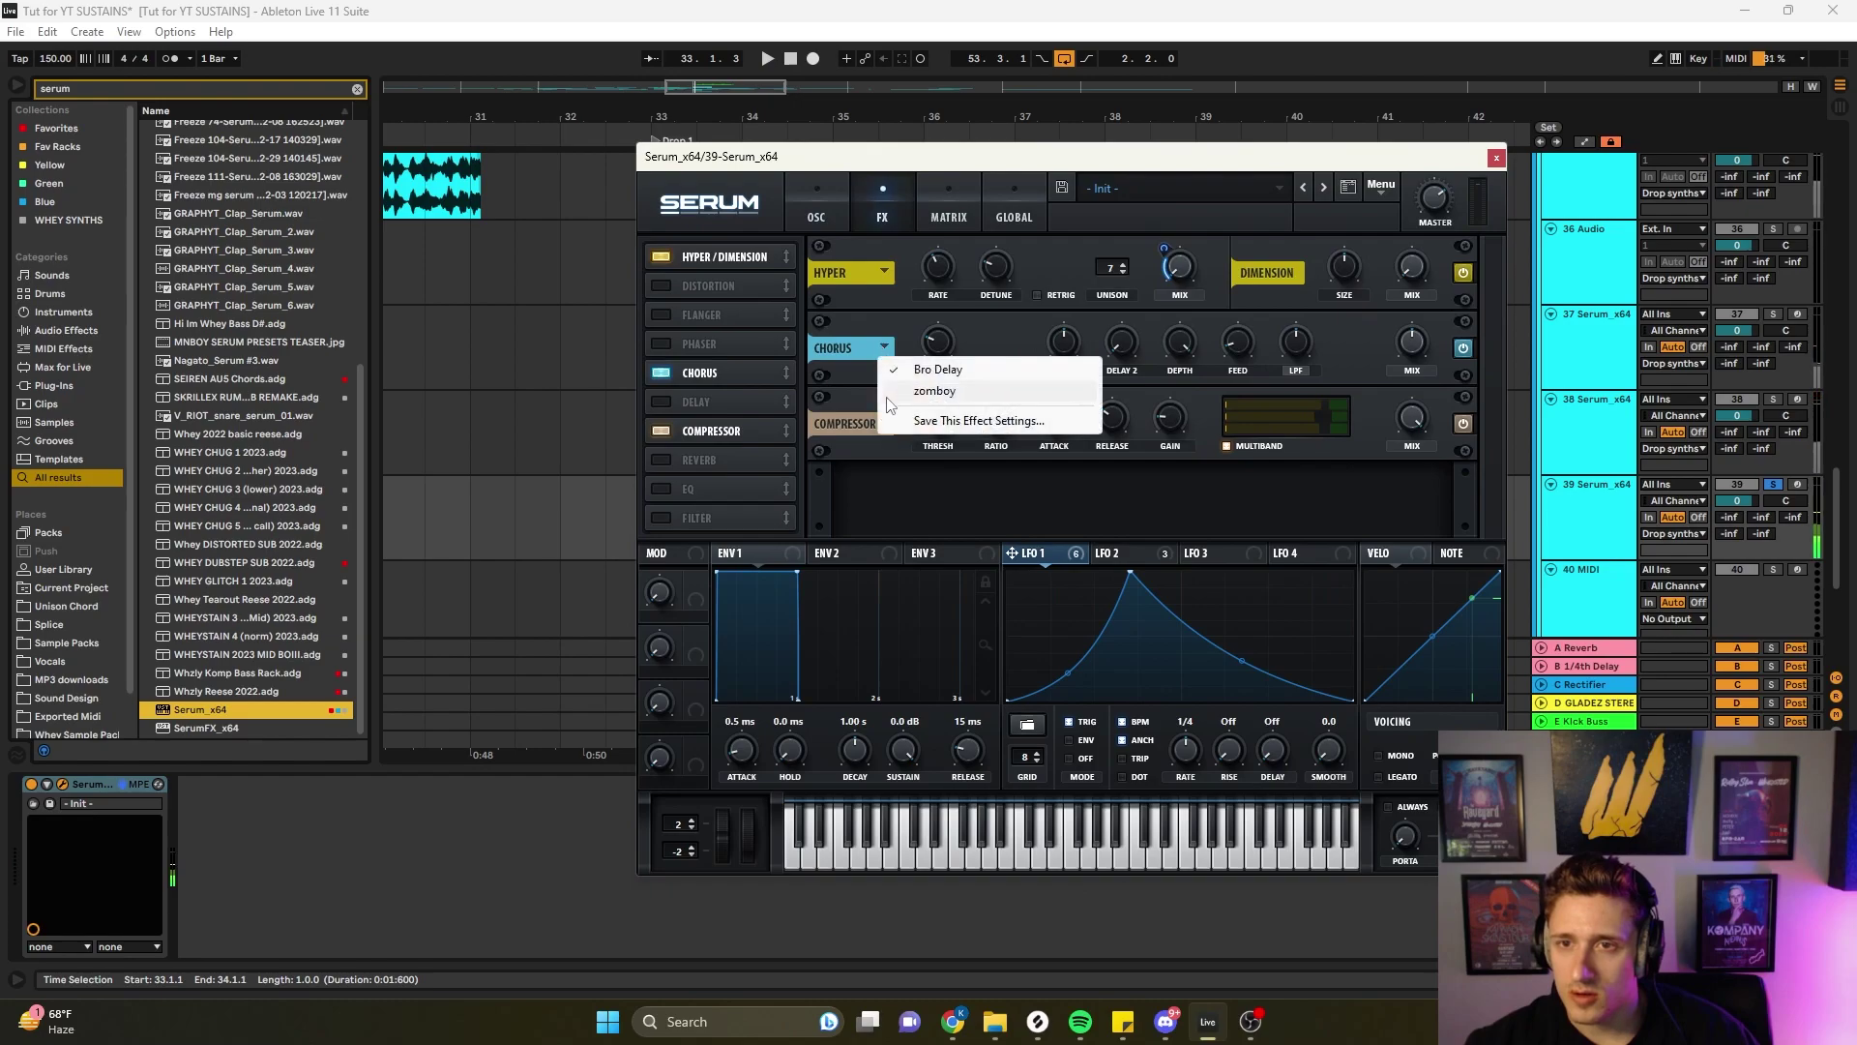
left_click(926, 392)
left_click(888, 348)
left_click(919, 371)
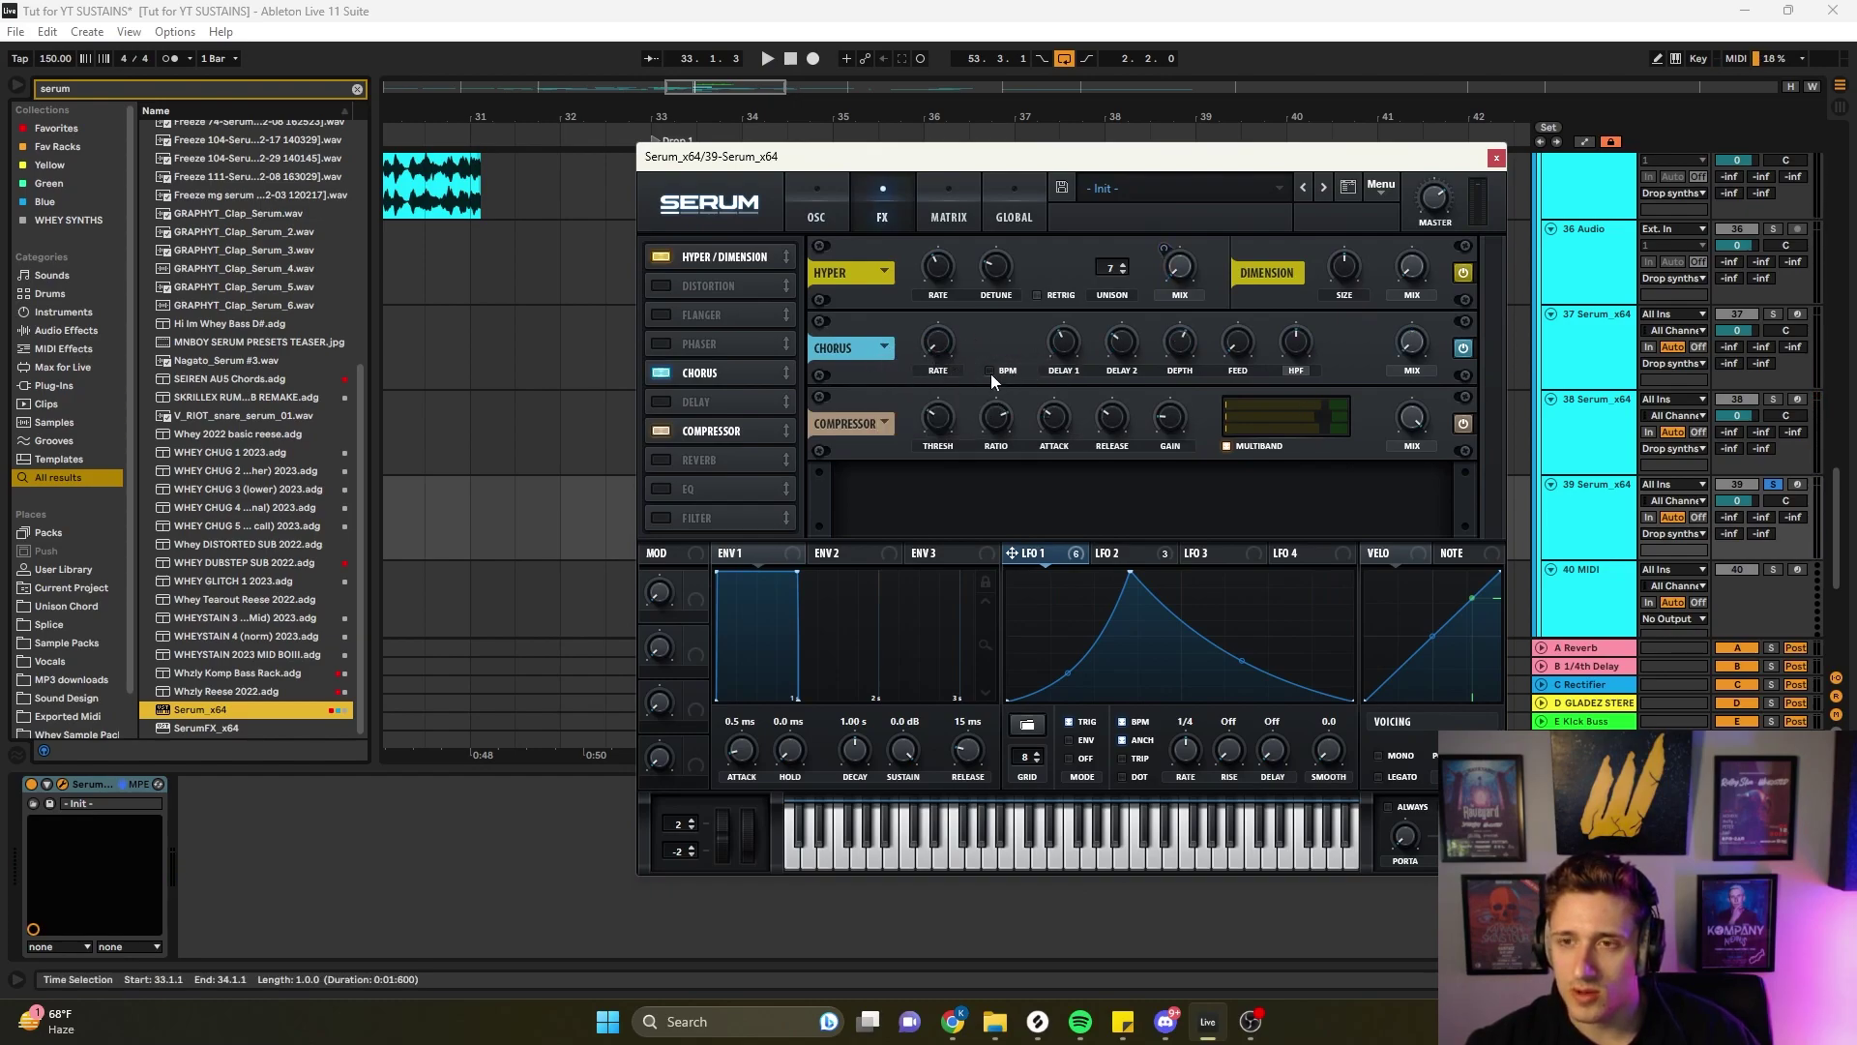
- Lower the chorus's high-pass frequency and mix during playback, and modulate the mix with LFO 1 at 45
key("space")
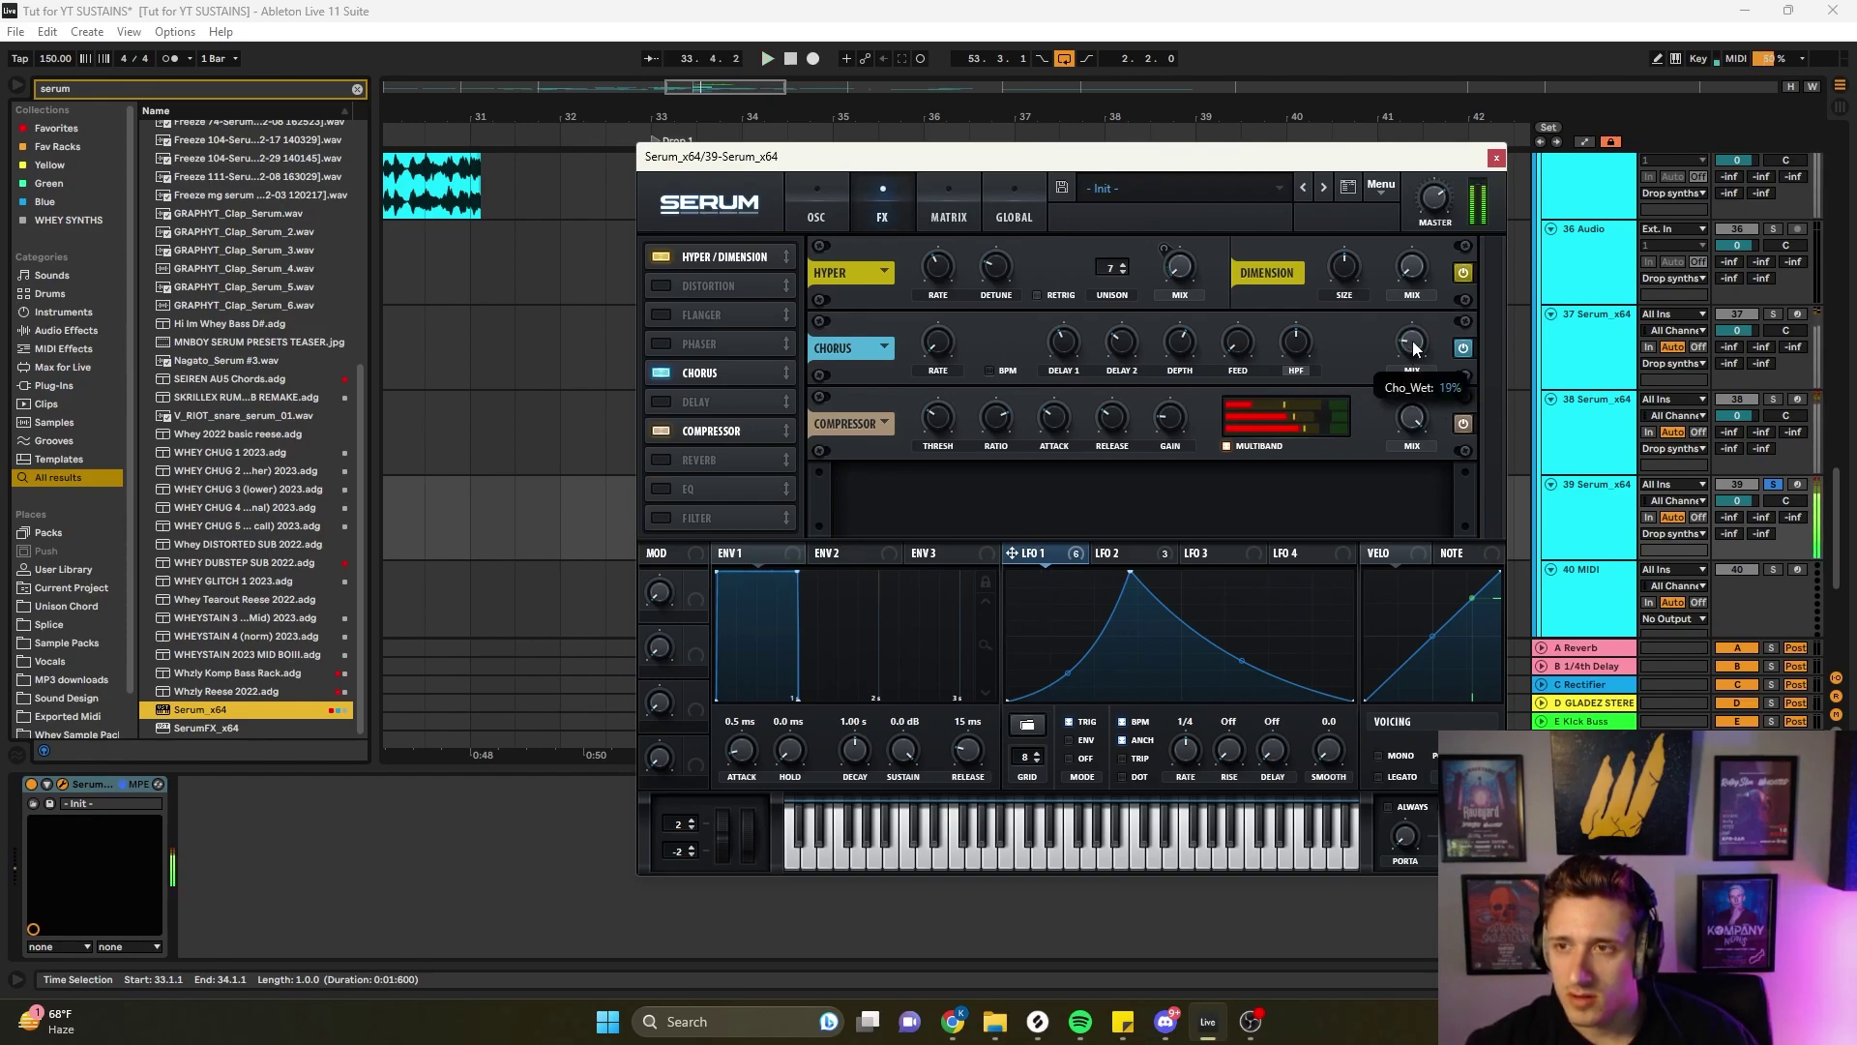
left_click_drag(1413, 344, 1431, 315)
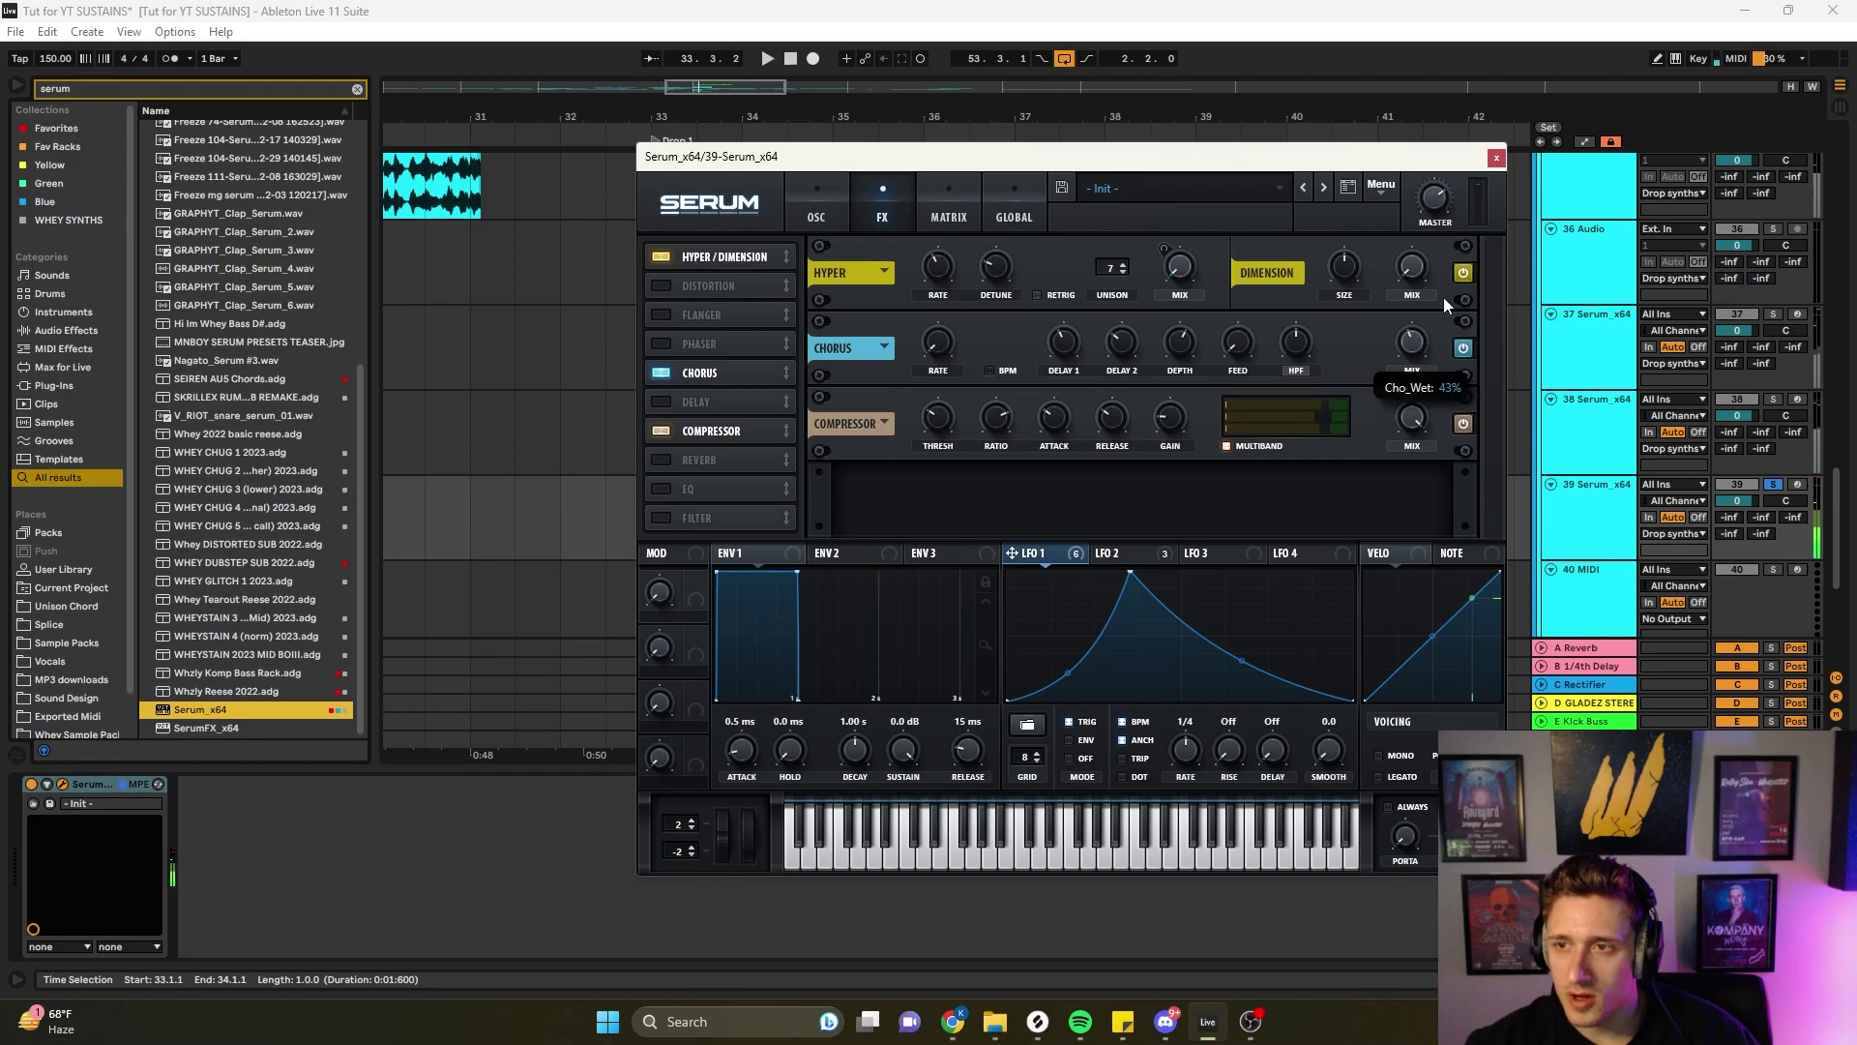
left_click_drag(1302, 338, 1361, 451)
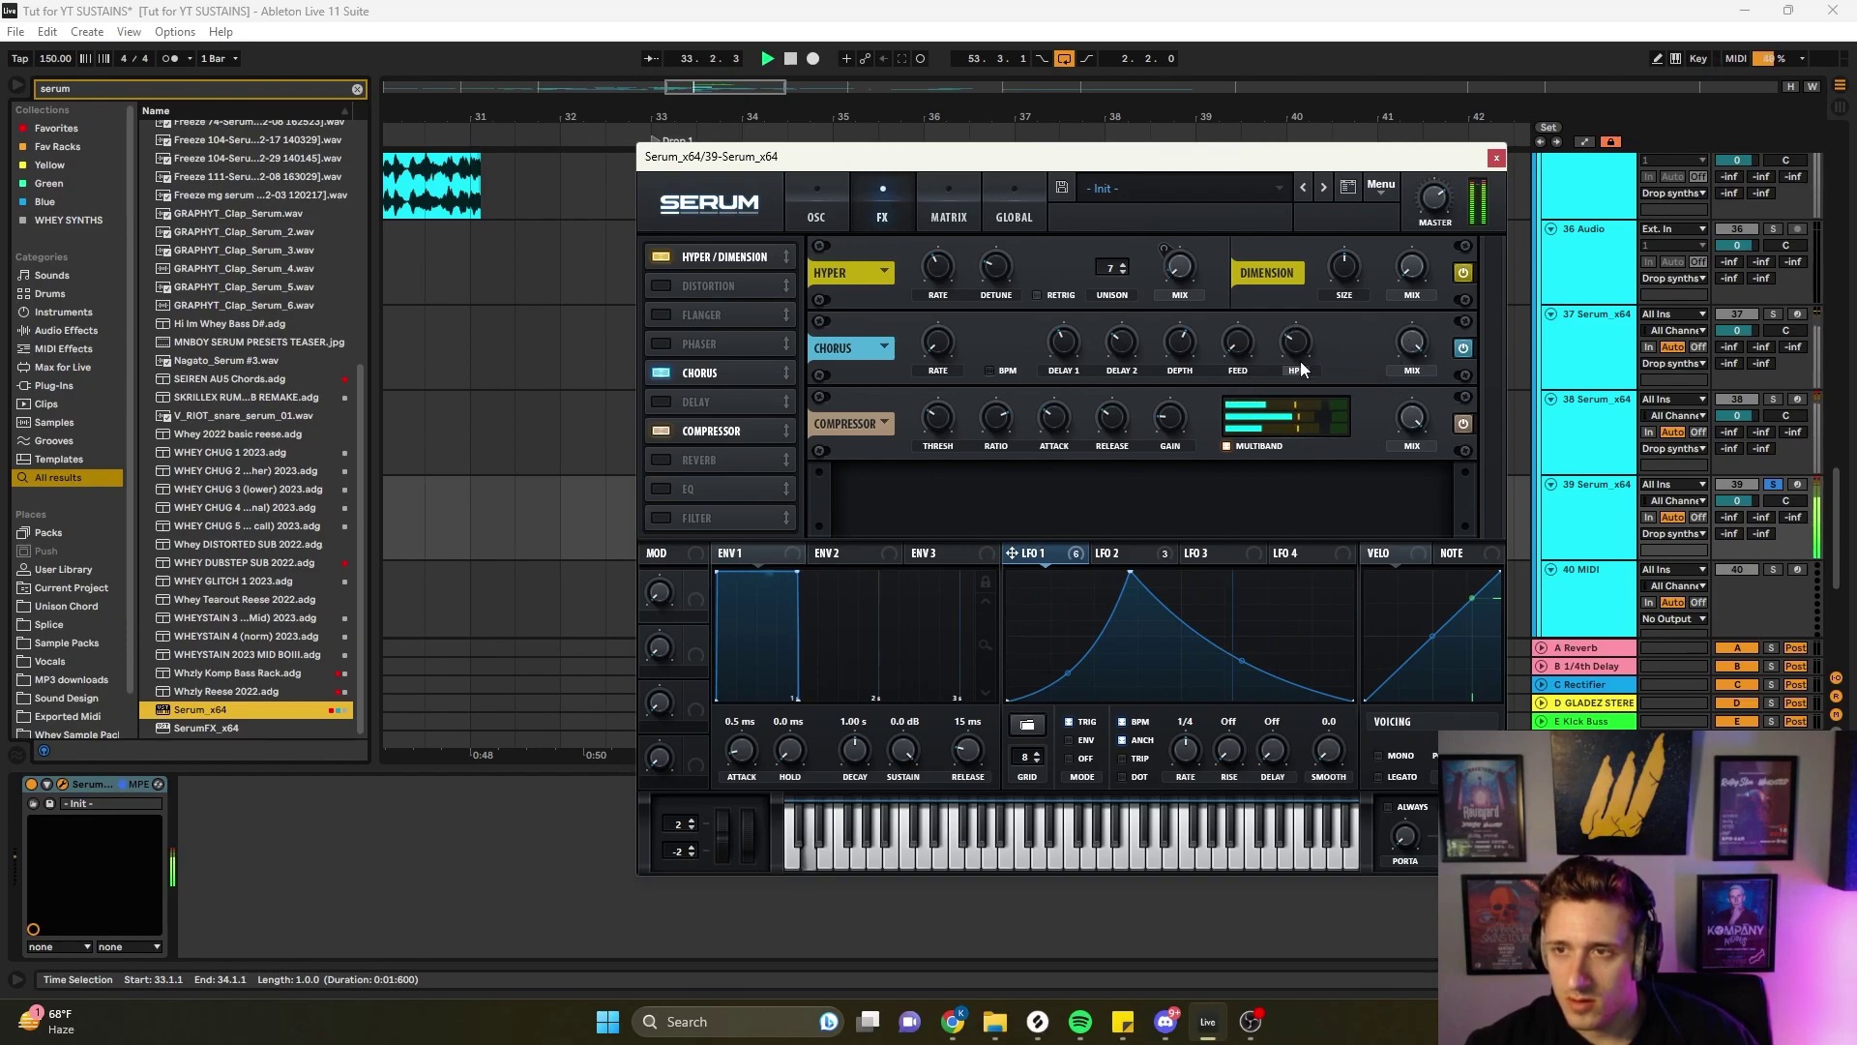
left_click_drag(1302, 356, 1272, 458)
left_click_drag(1411, 346, 1351, 510)
left_click_drag(1014, 555, 1388, 373)
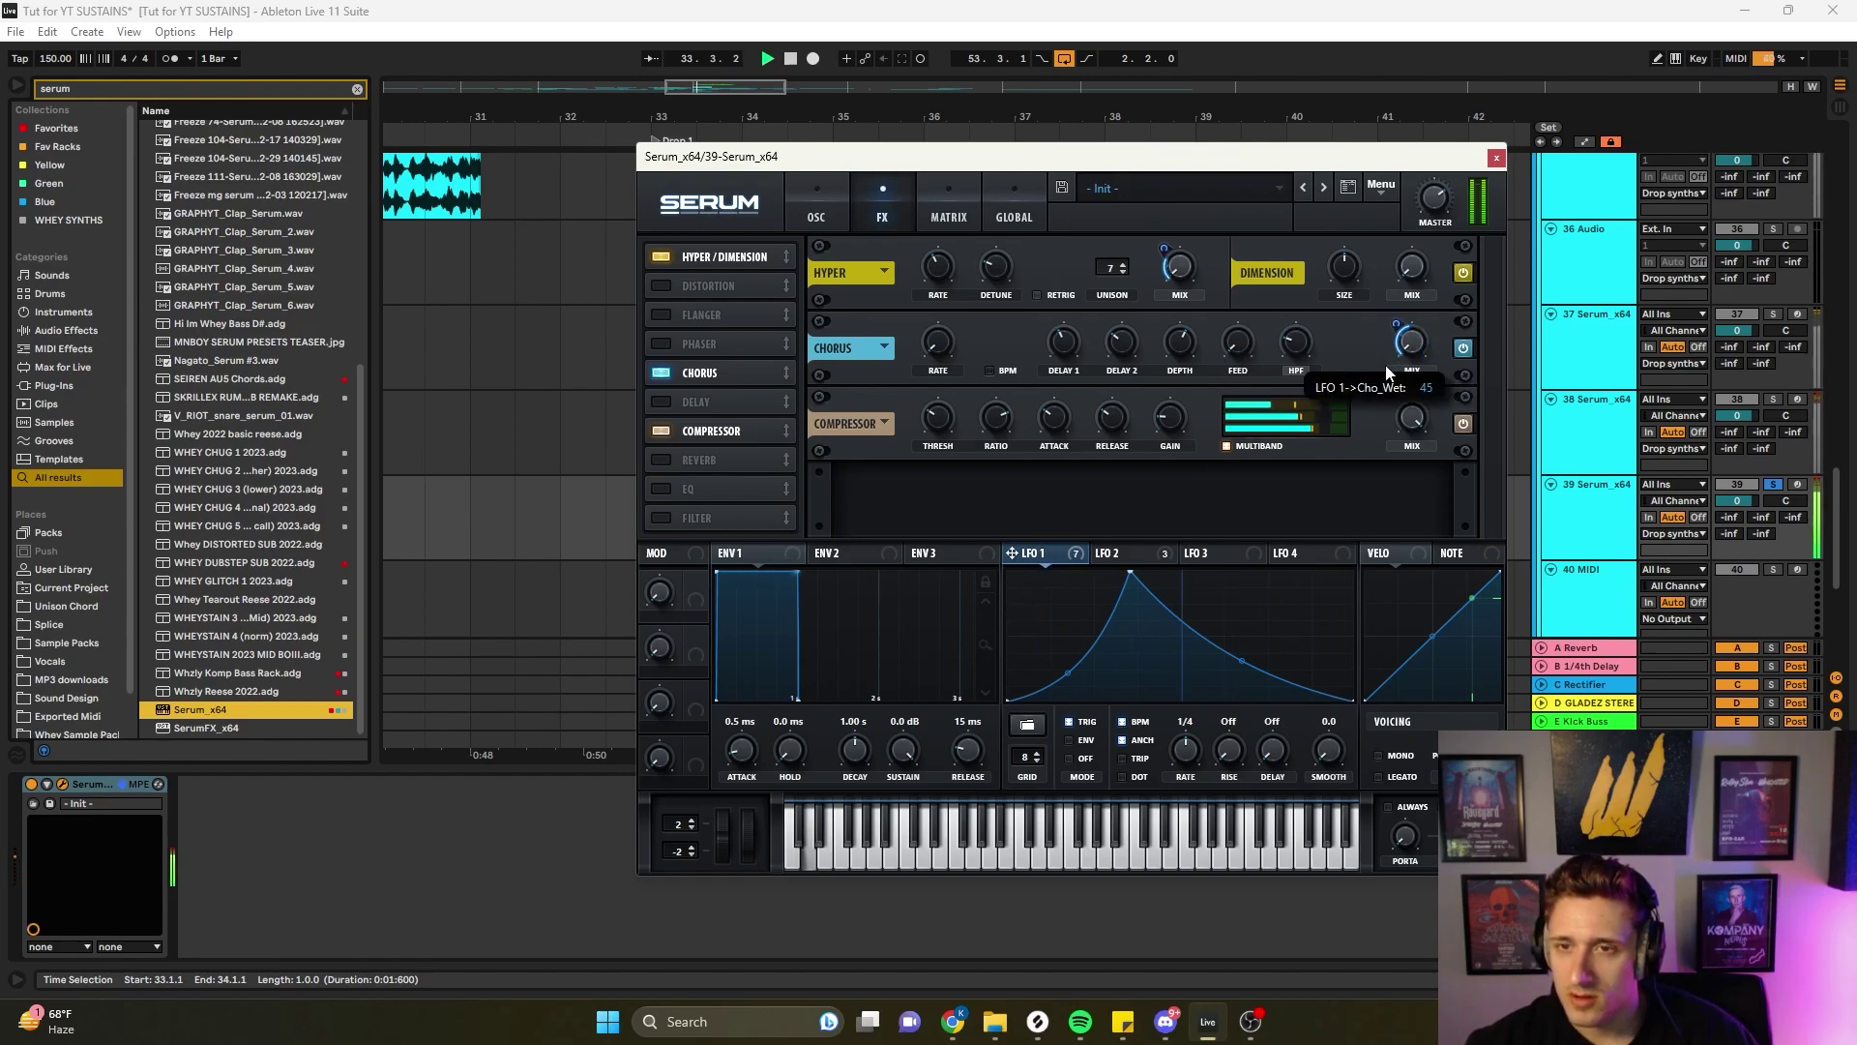
- Enable the EQ, modulate its low-band frequency with LFO 1, and shape that band as a boosted peak with Q at 49%
left_click(685, 491)
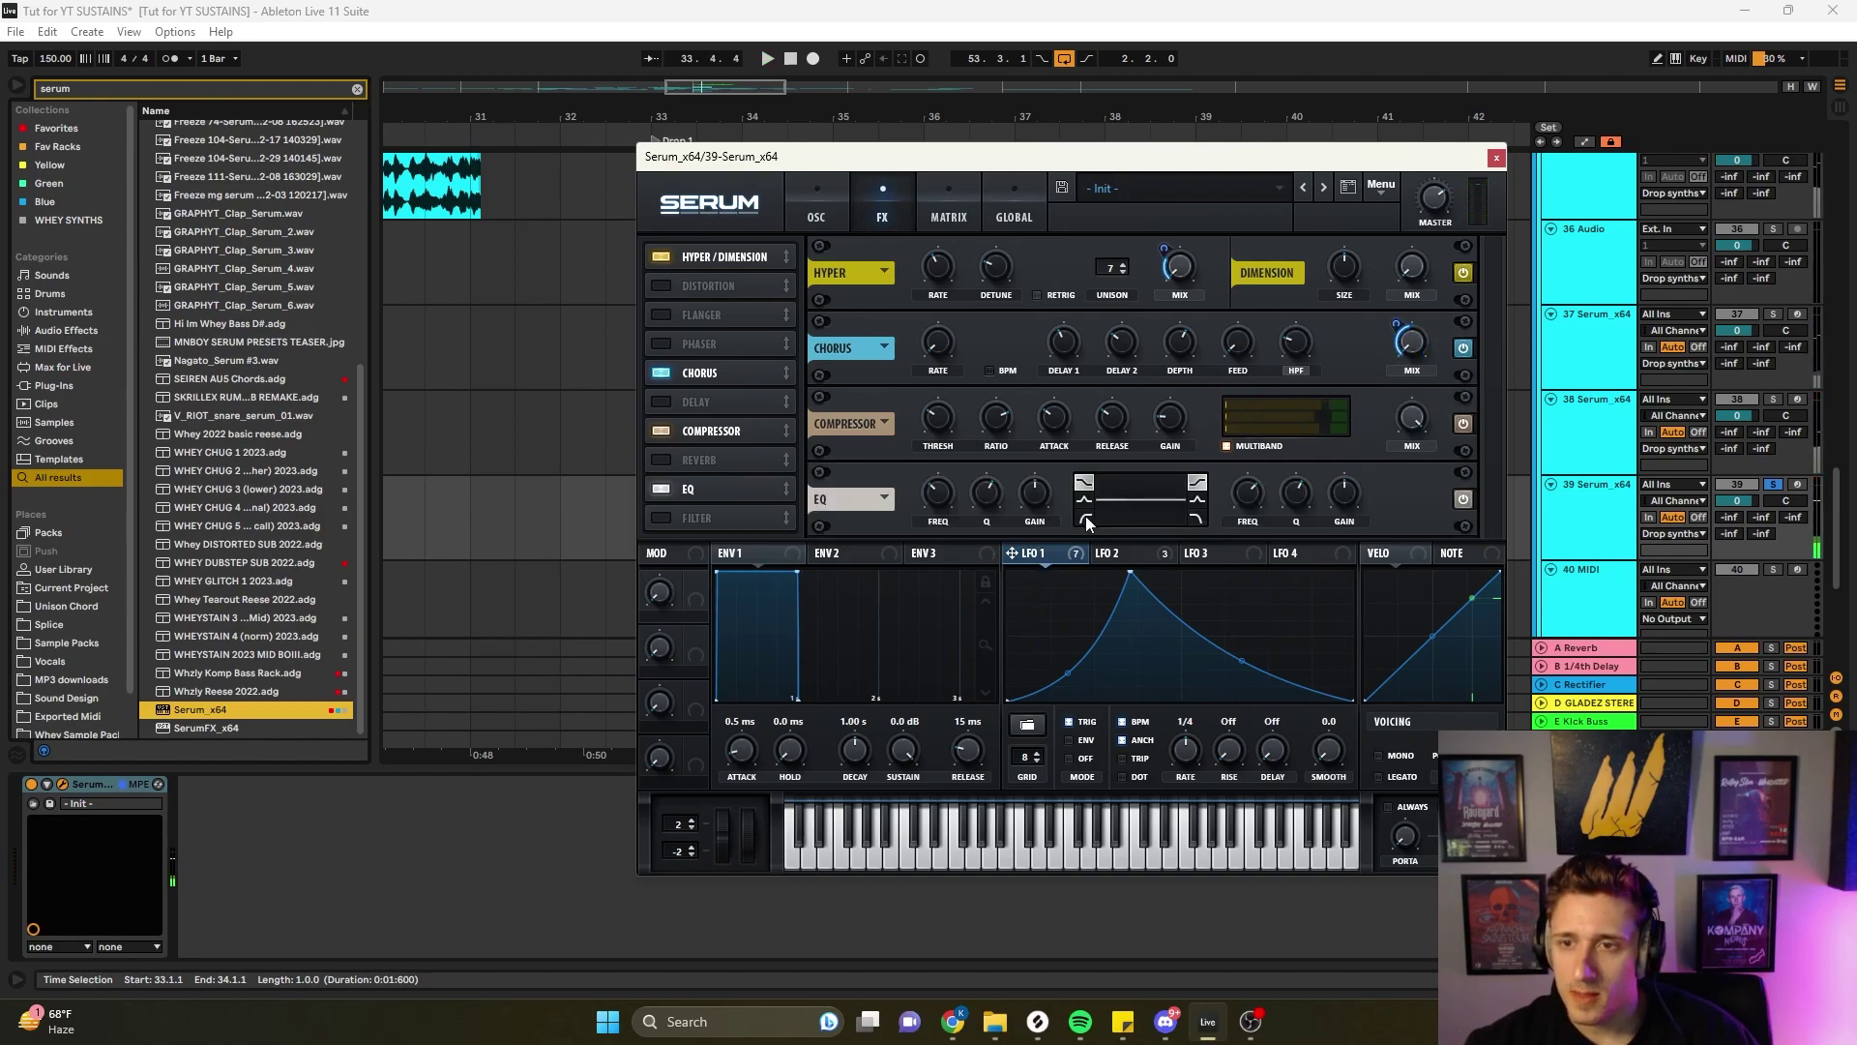
left_click_drag(1011, 552, 919, 502)
key("space")
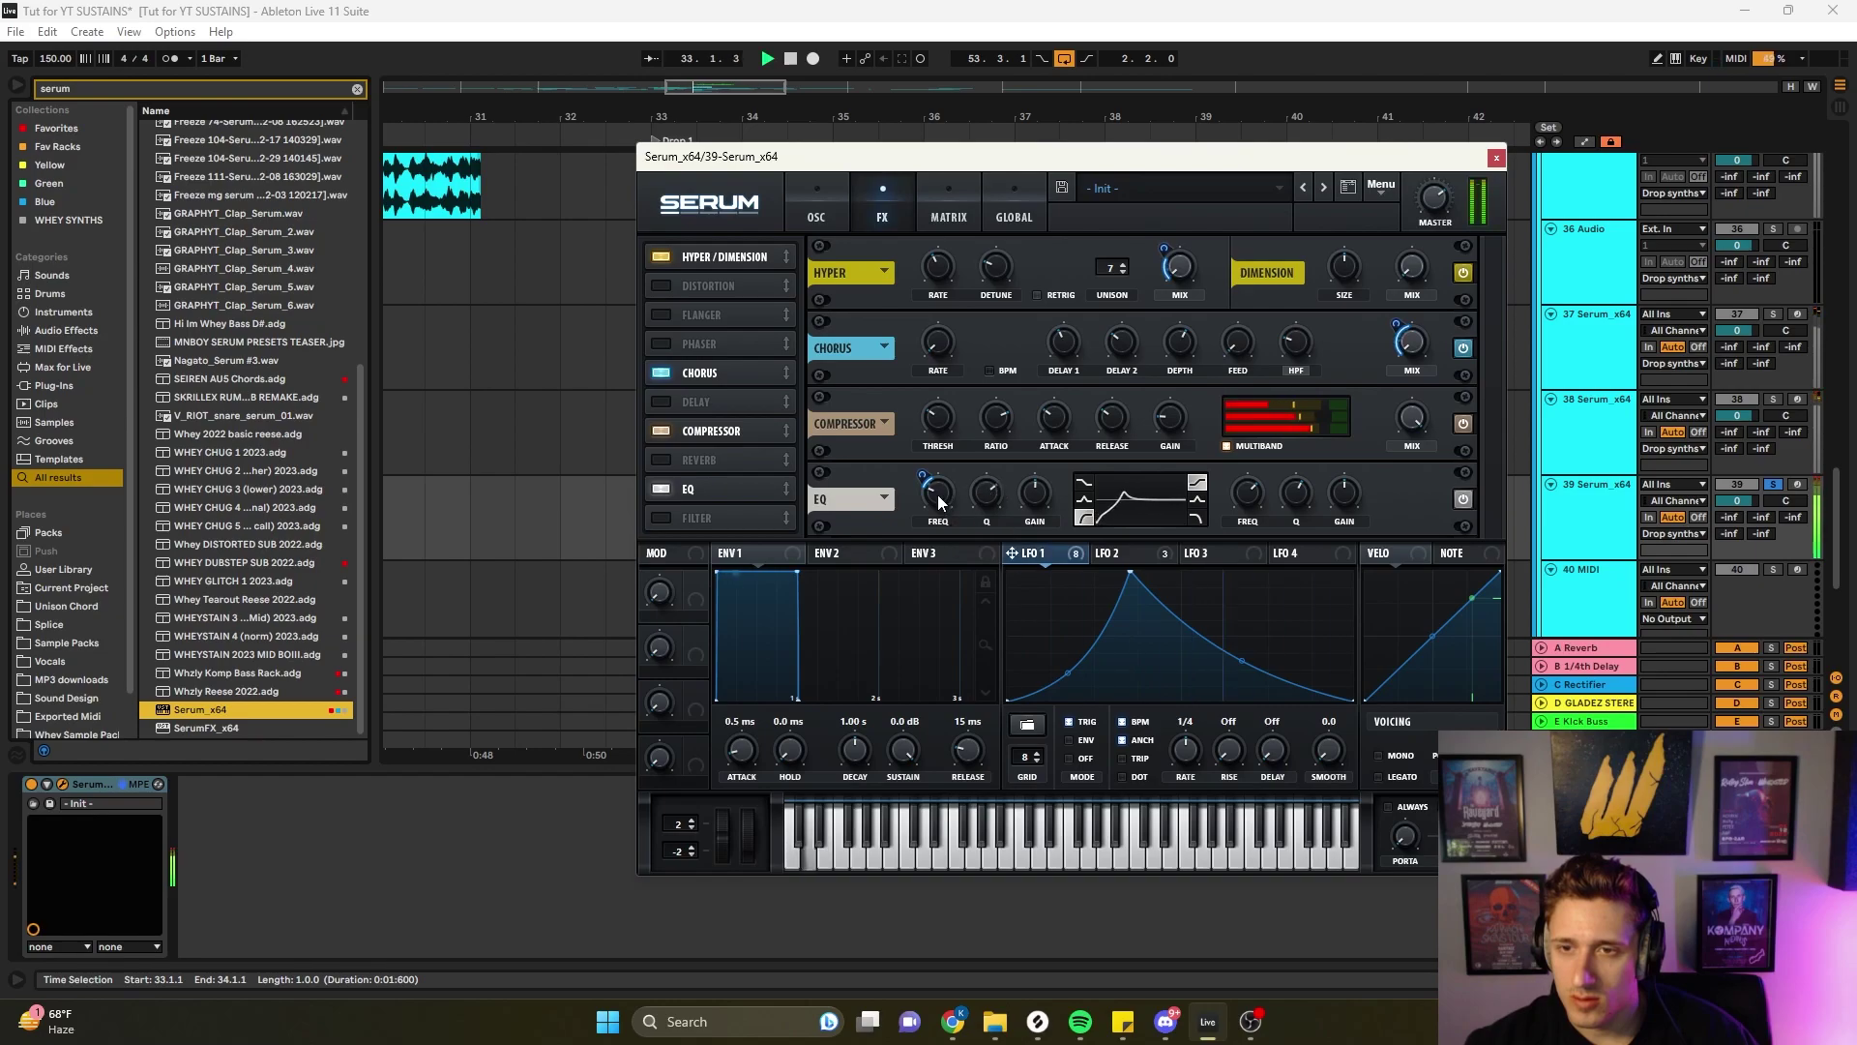
left_click(1085, 500)
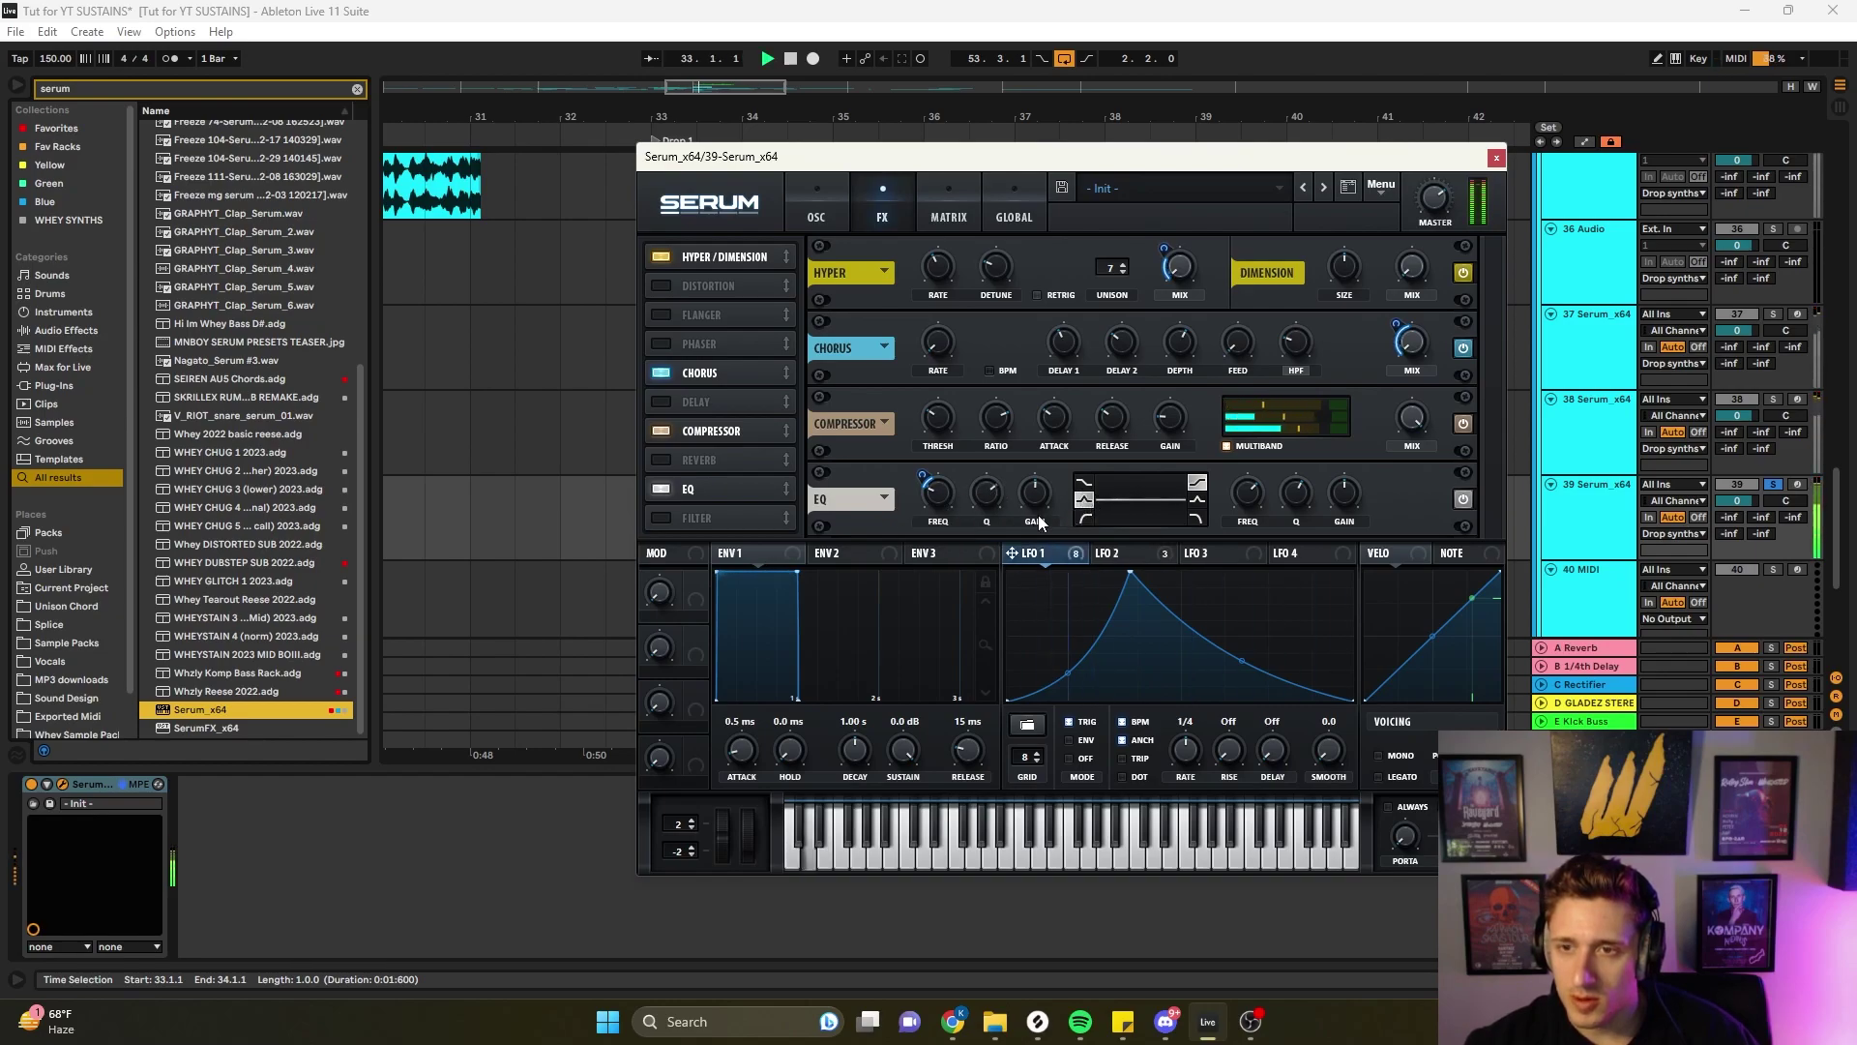
key("space")
left_click_drag(1052, 490, 1077, 457)
mouse_move(946, 496)
left_mouse_down()
mouse_move(949, 474)
mouse_move(946, 490)
left_mouse_up()
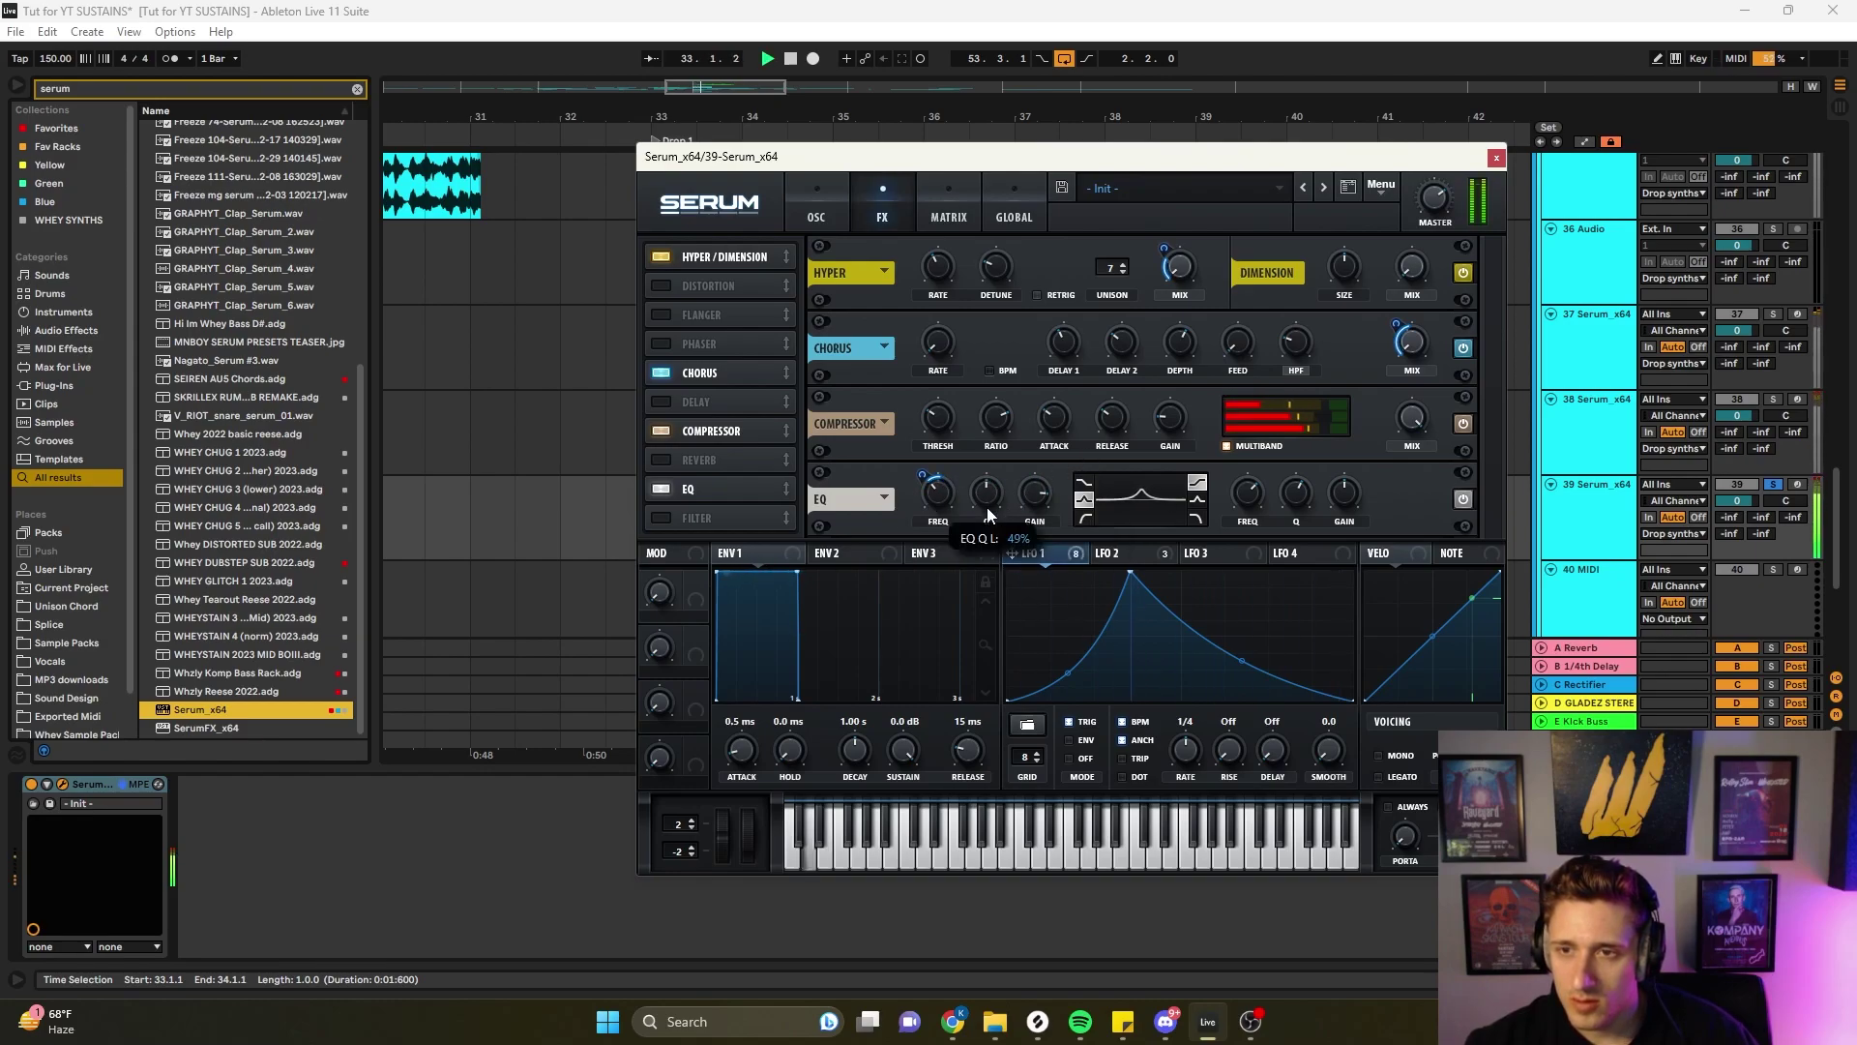
- Set the EQ's high band to a low-pass around 4723 Hz and modulate its frequency with LFO 1
left_click(1200, 519)
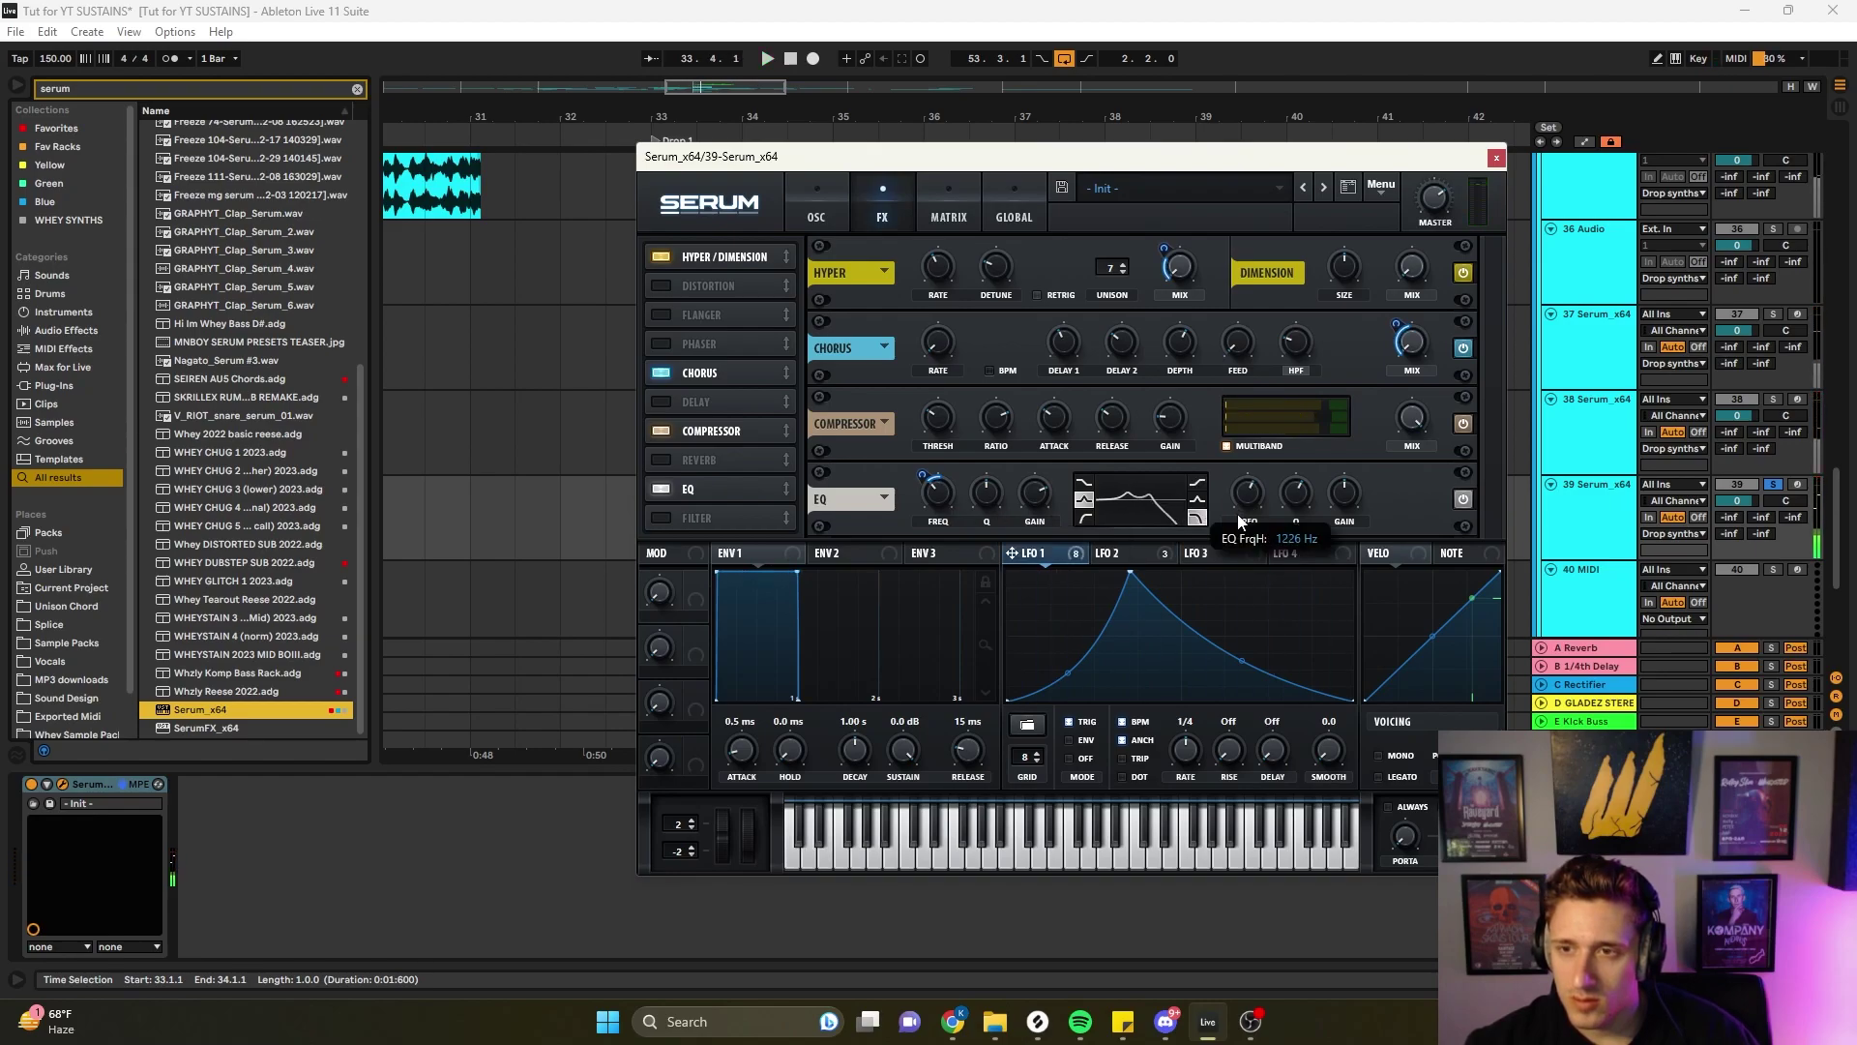
left_click_drag(1012, 552, 1250, 497)
key("space")
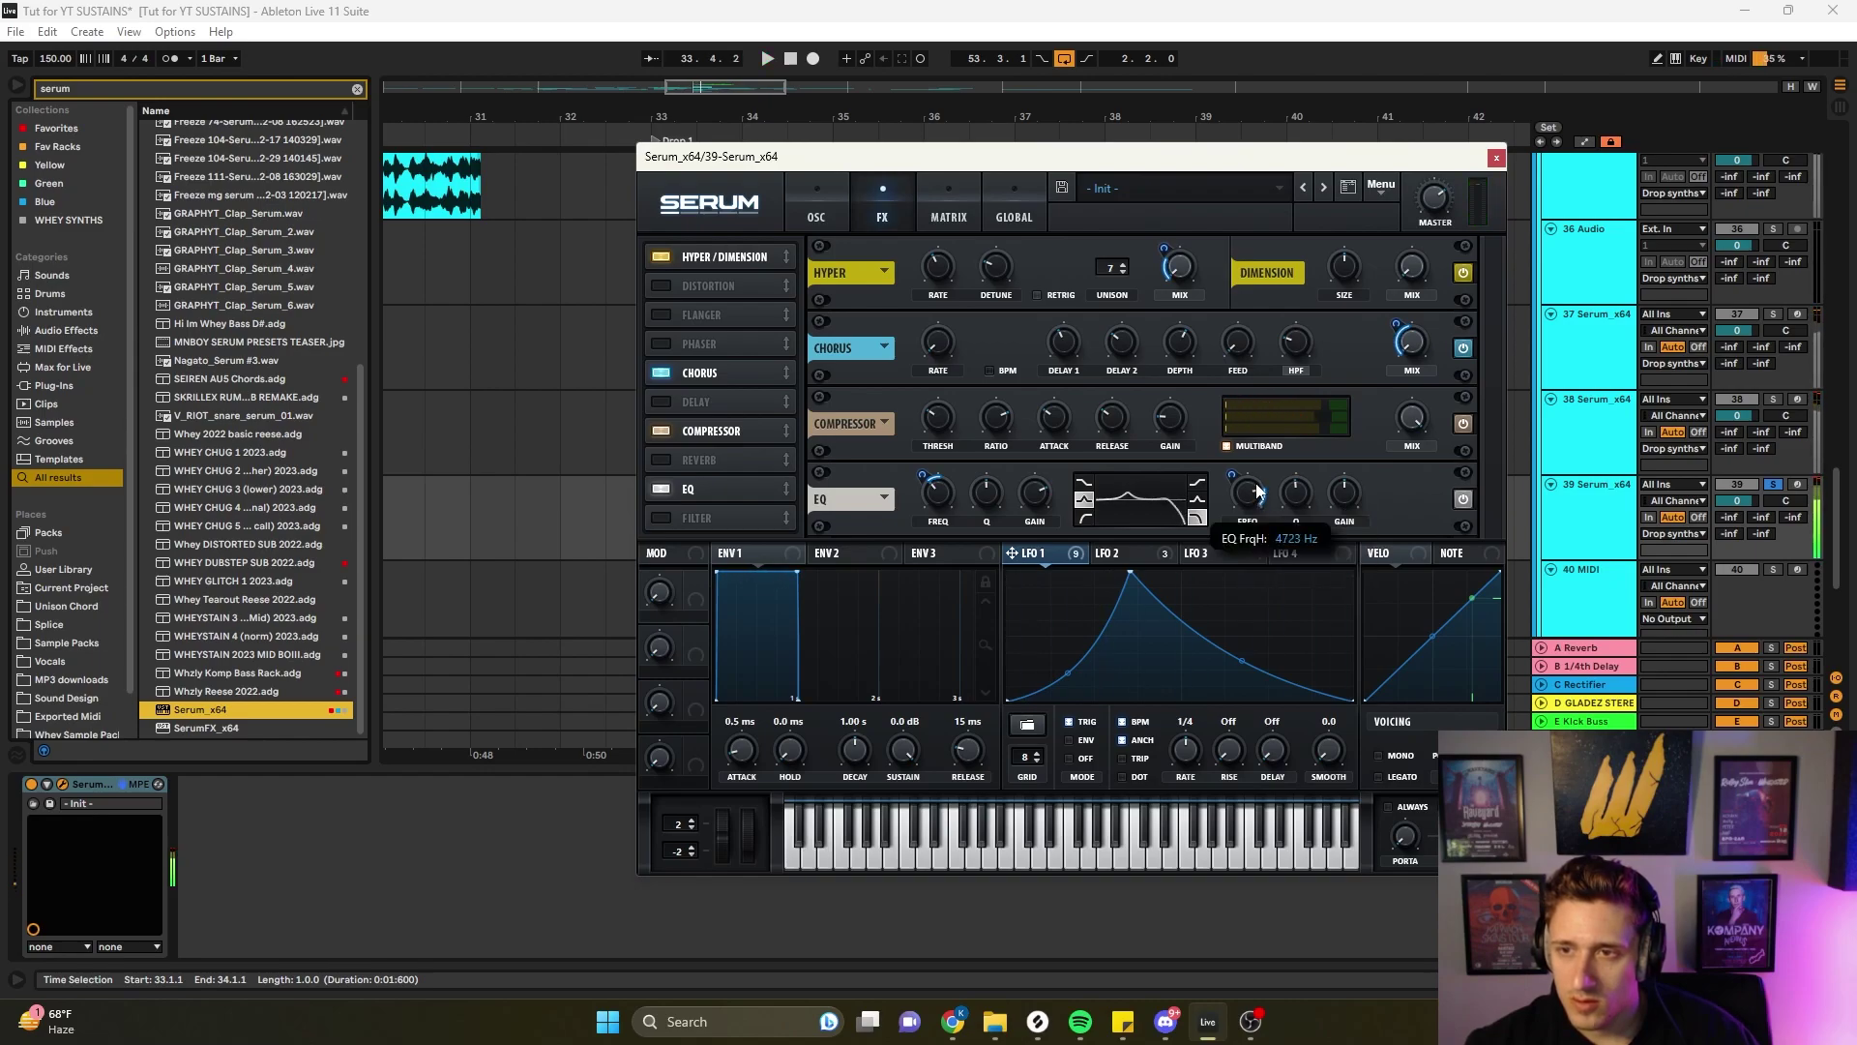
- Enable the Filter effect with the Flg + type and modulate its cutoff with LFO 1 at 23
left_click(662, 517)
scroll(774, 519, "down", 1)
left_click(962, 503)
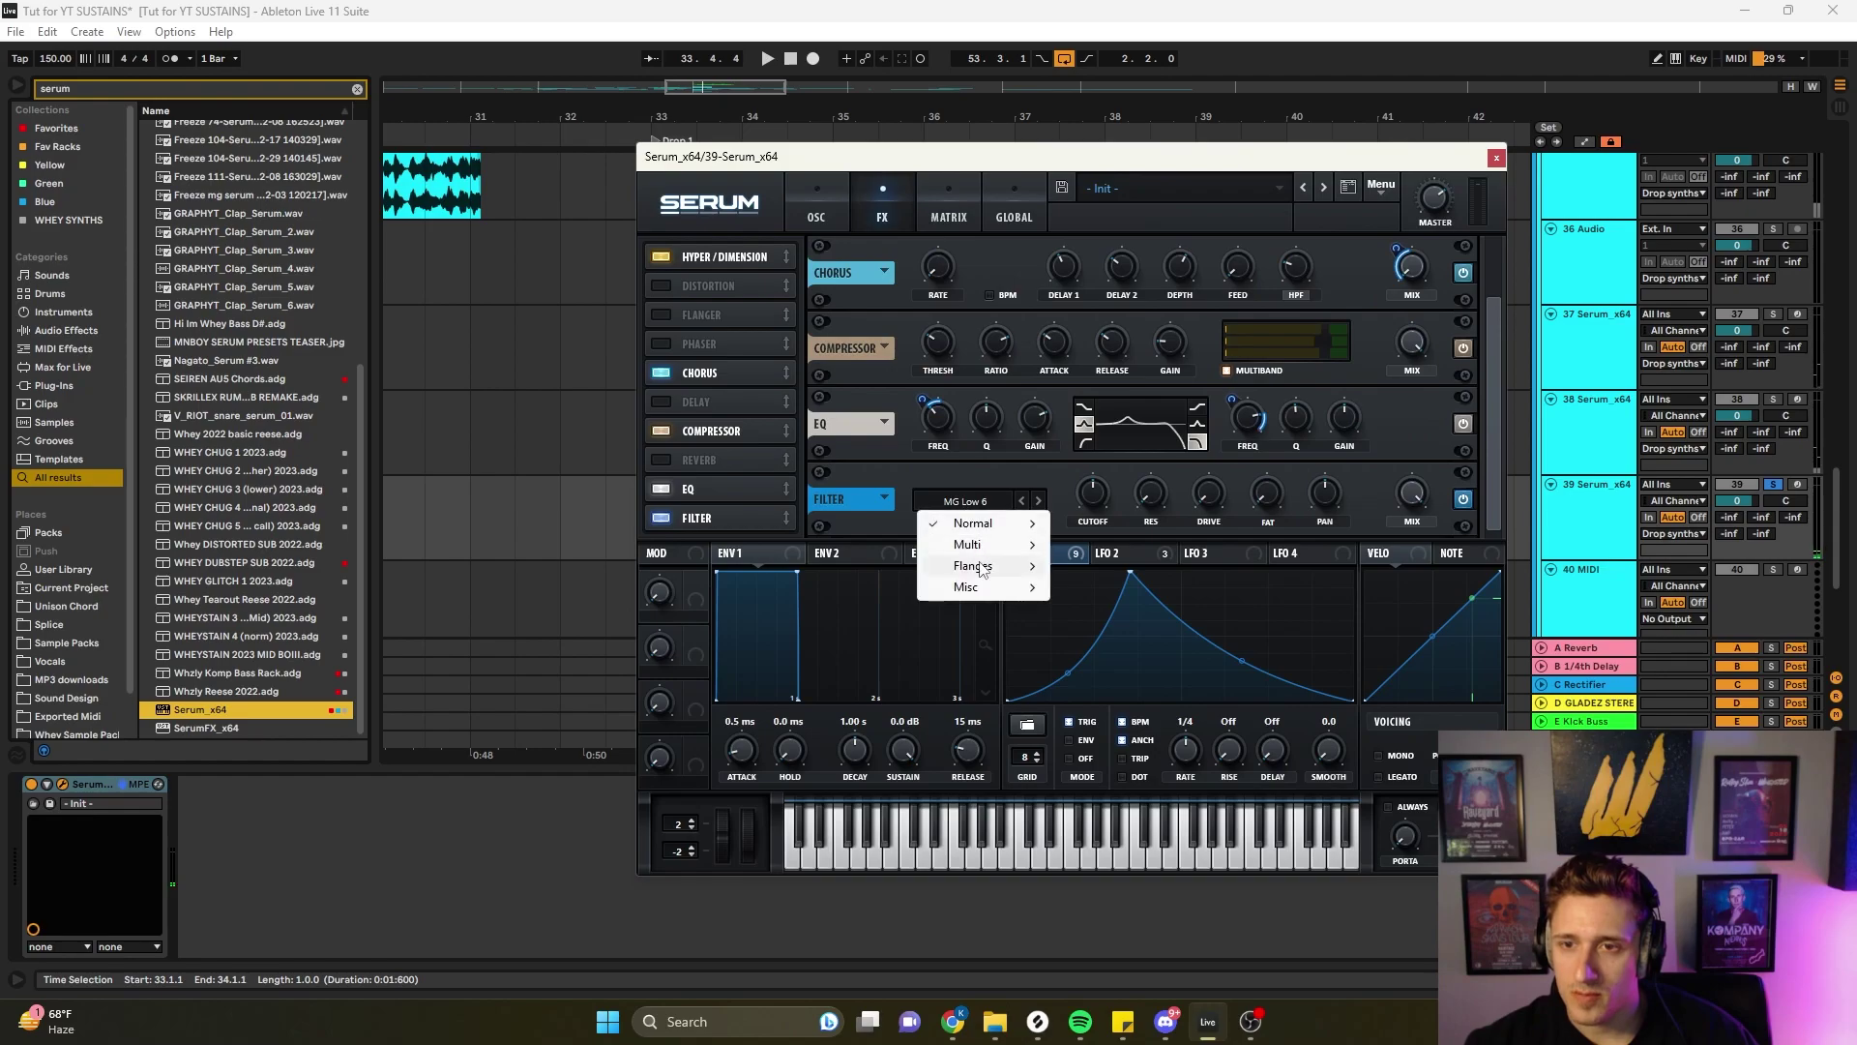
mouse_move(973, 565)
left_click(1094, 542)
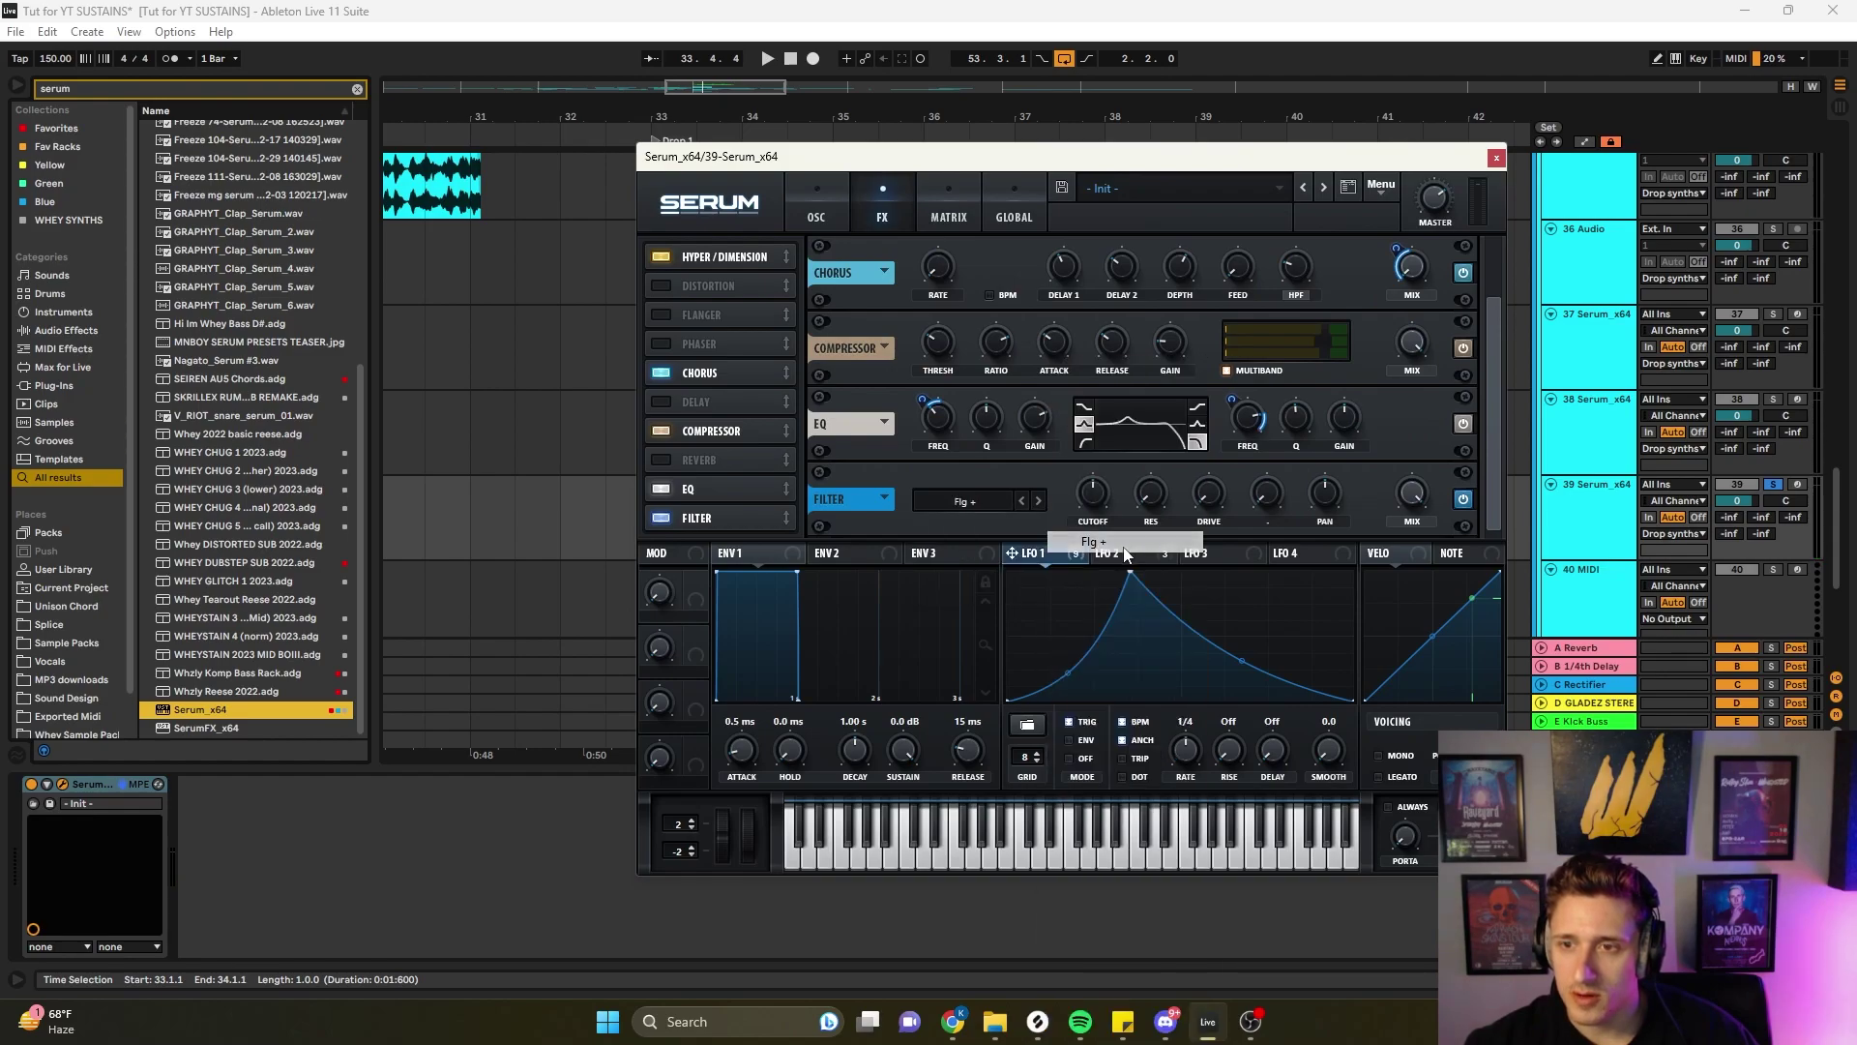
key("space")
left_click(1196, 442)
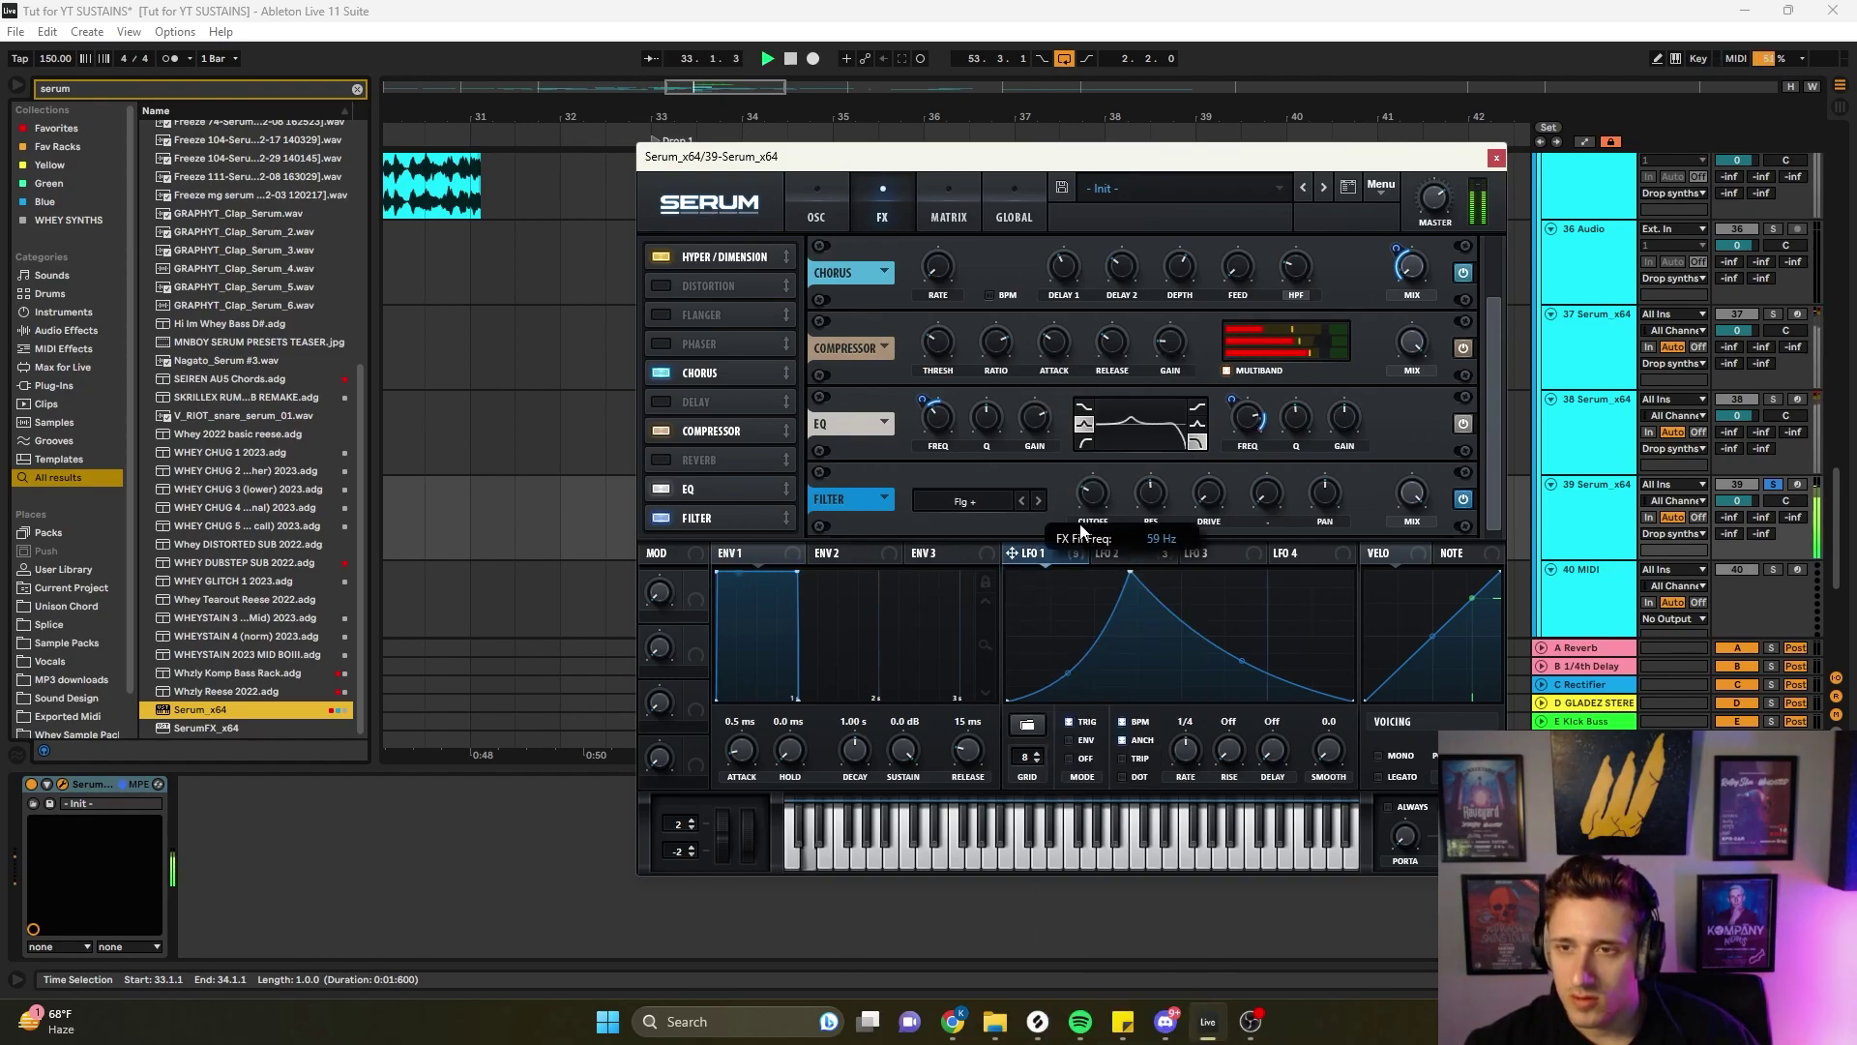
left_click_drag(1057, 559, 1108, 541)
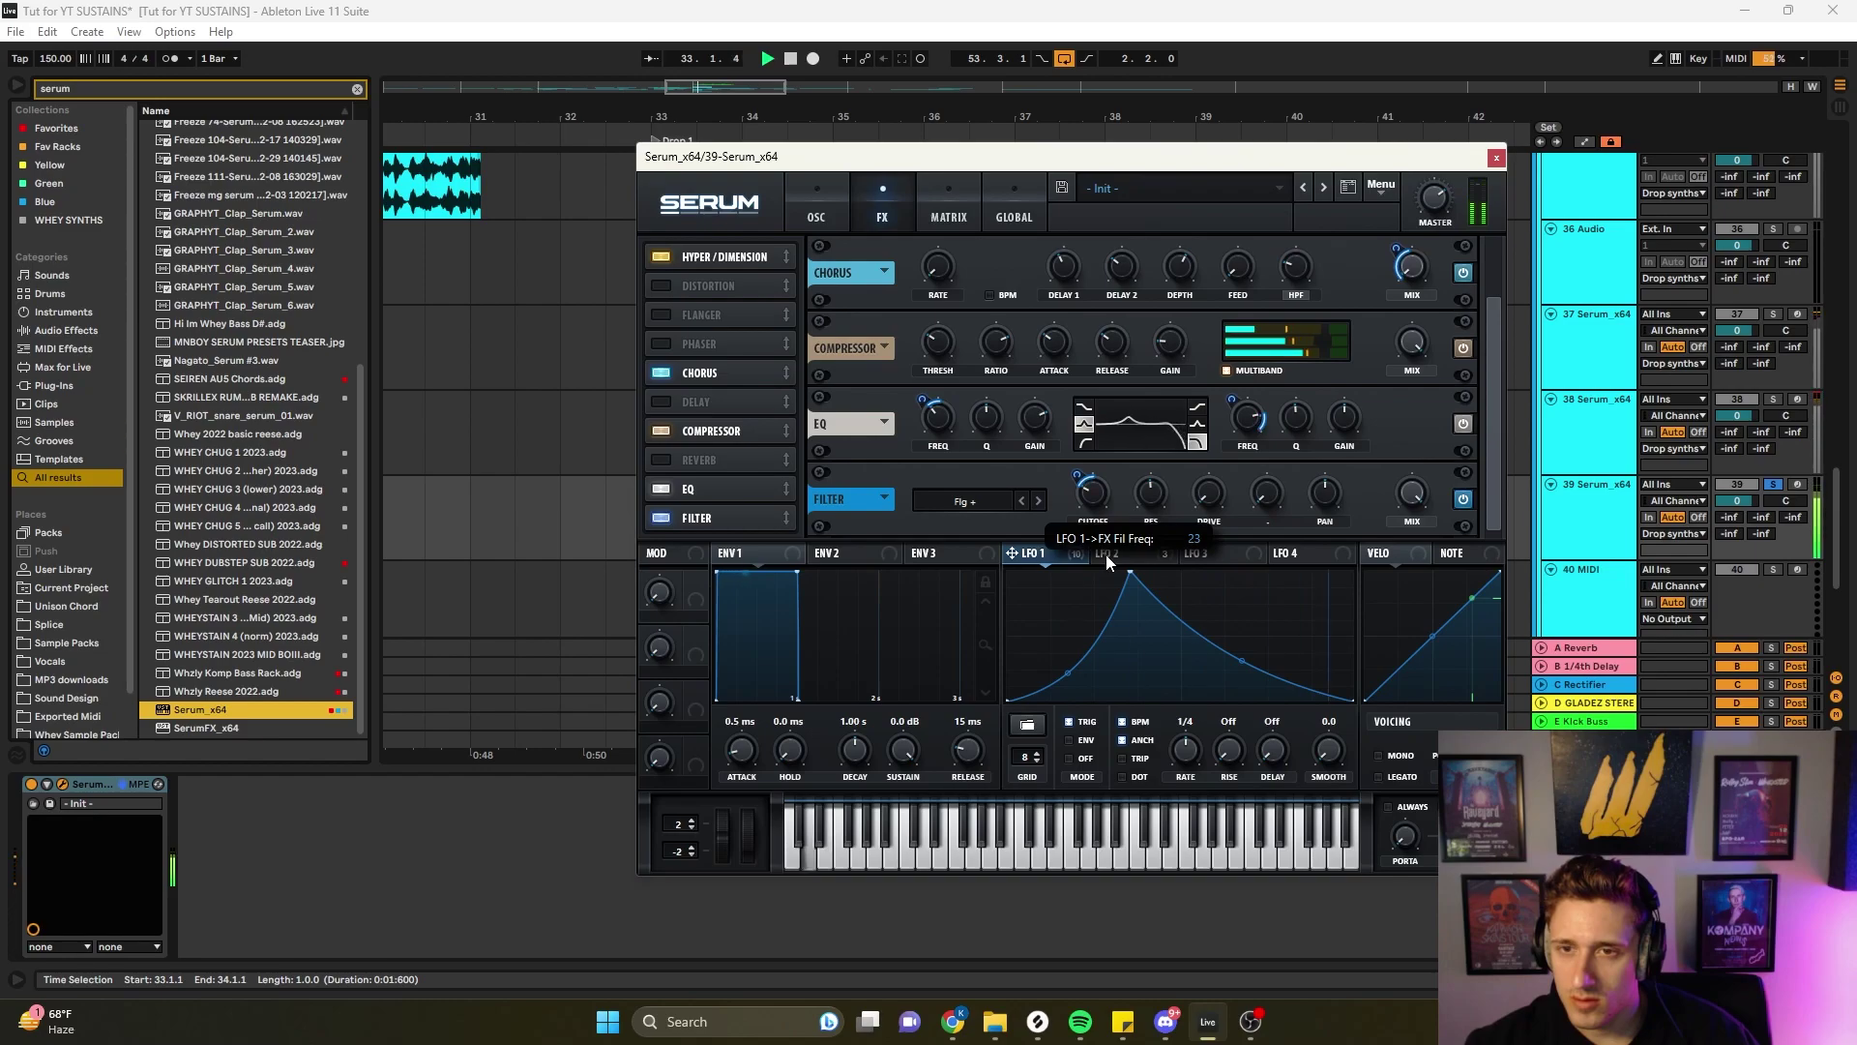
- Reorder the effects chain so Chorus and EQ follow Hyper/Dimension and the Compressor sits just before the Filter
left_click_drag(715, 431, 731, 503)
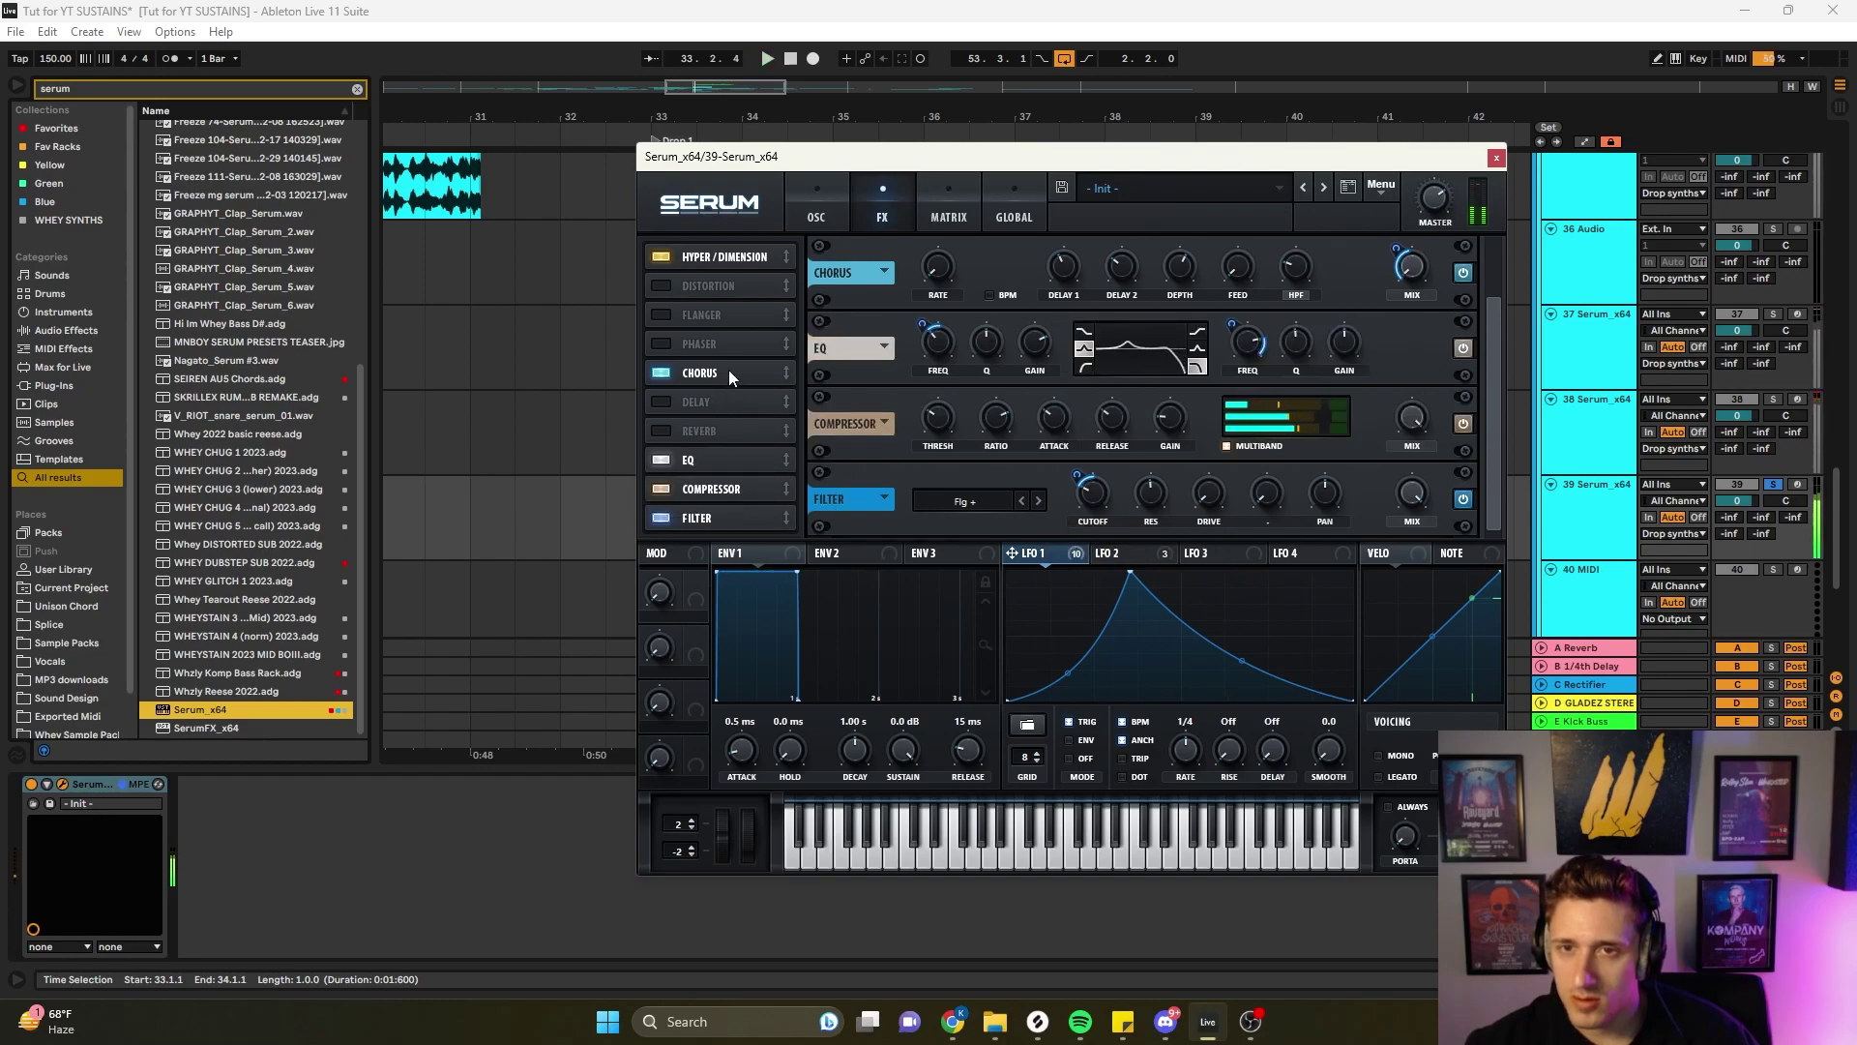
left_click_drag(729, 372, 764, 272)
left_click_drag(714, 462, 733, 358)
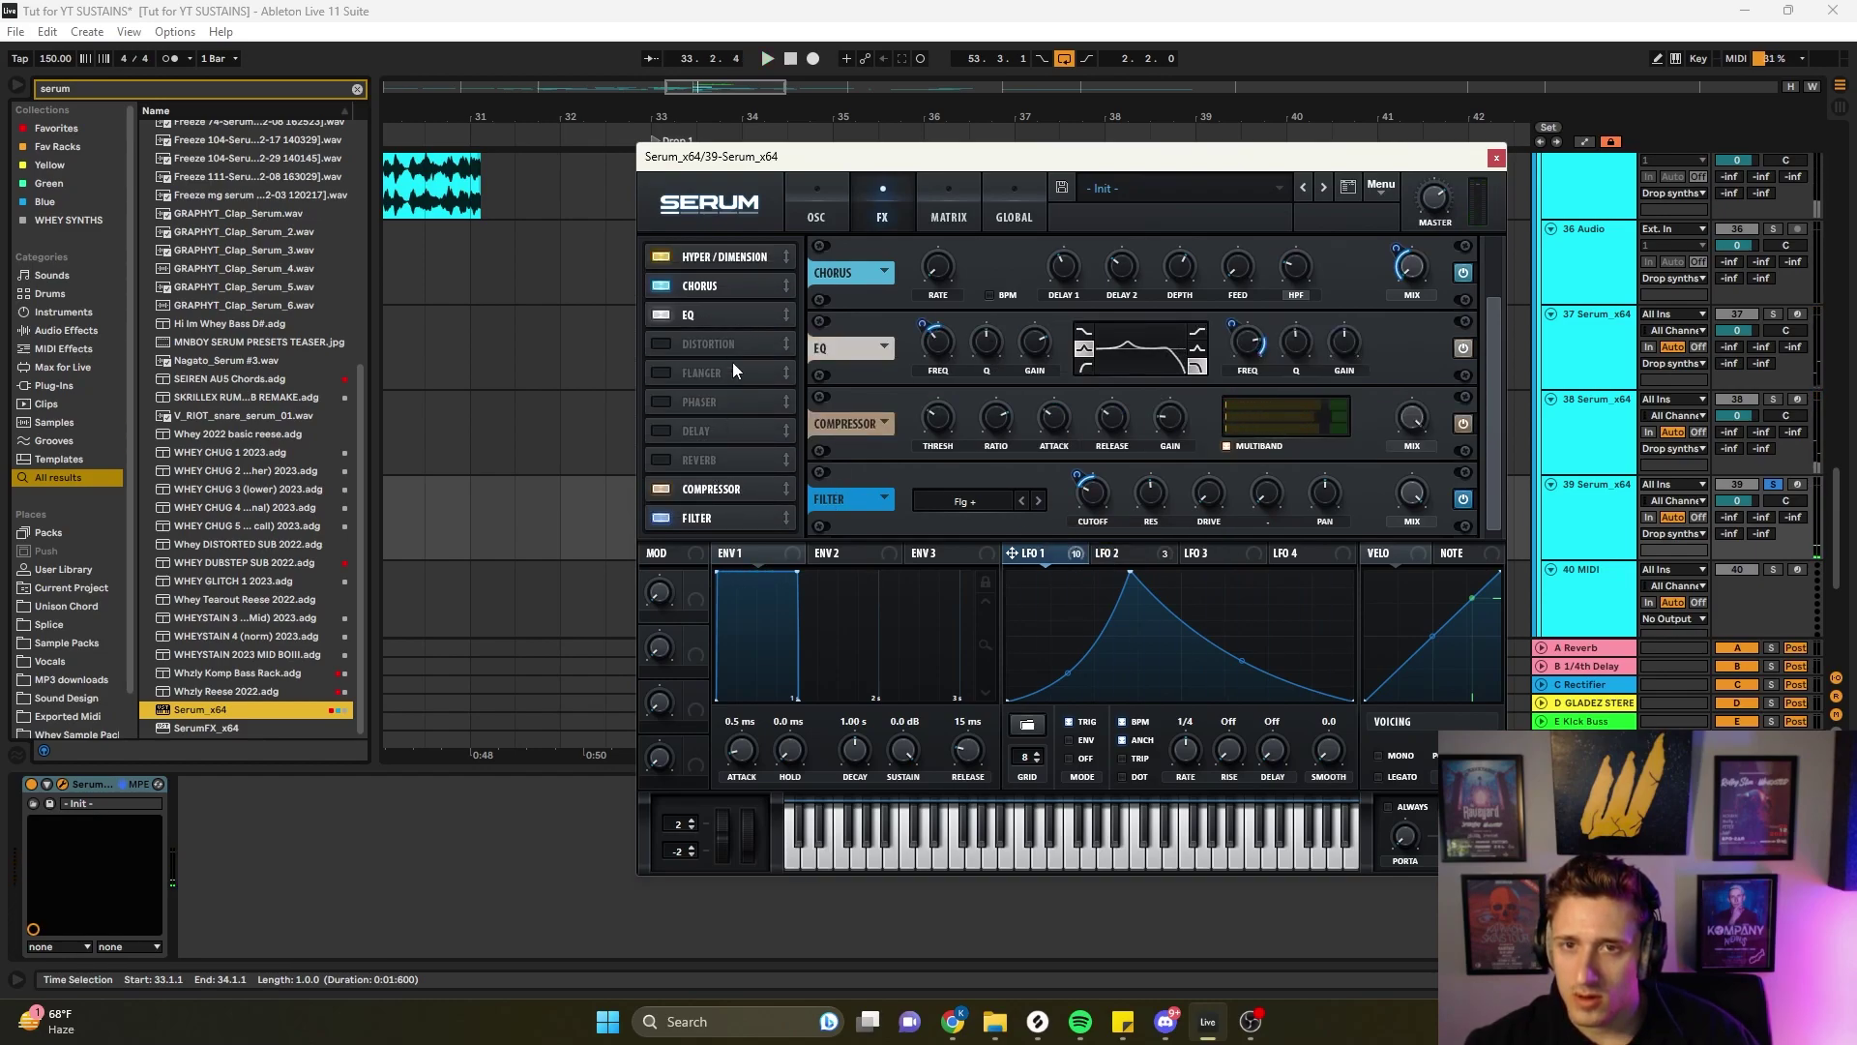
- Enable the Distortion effect in Asym mode and turn off the Filter effect
left_click(666, 344)
left_click(962, 349)
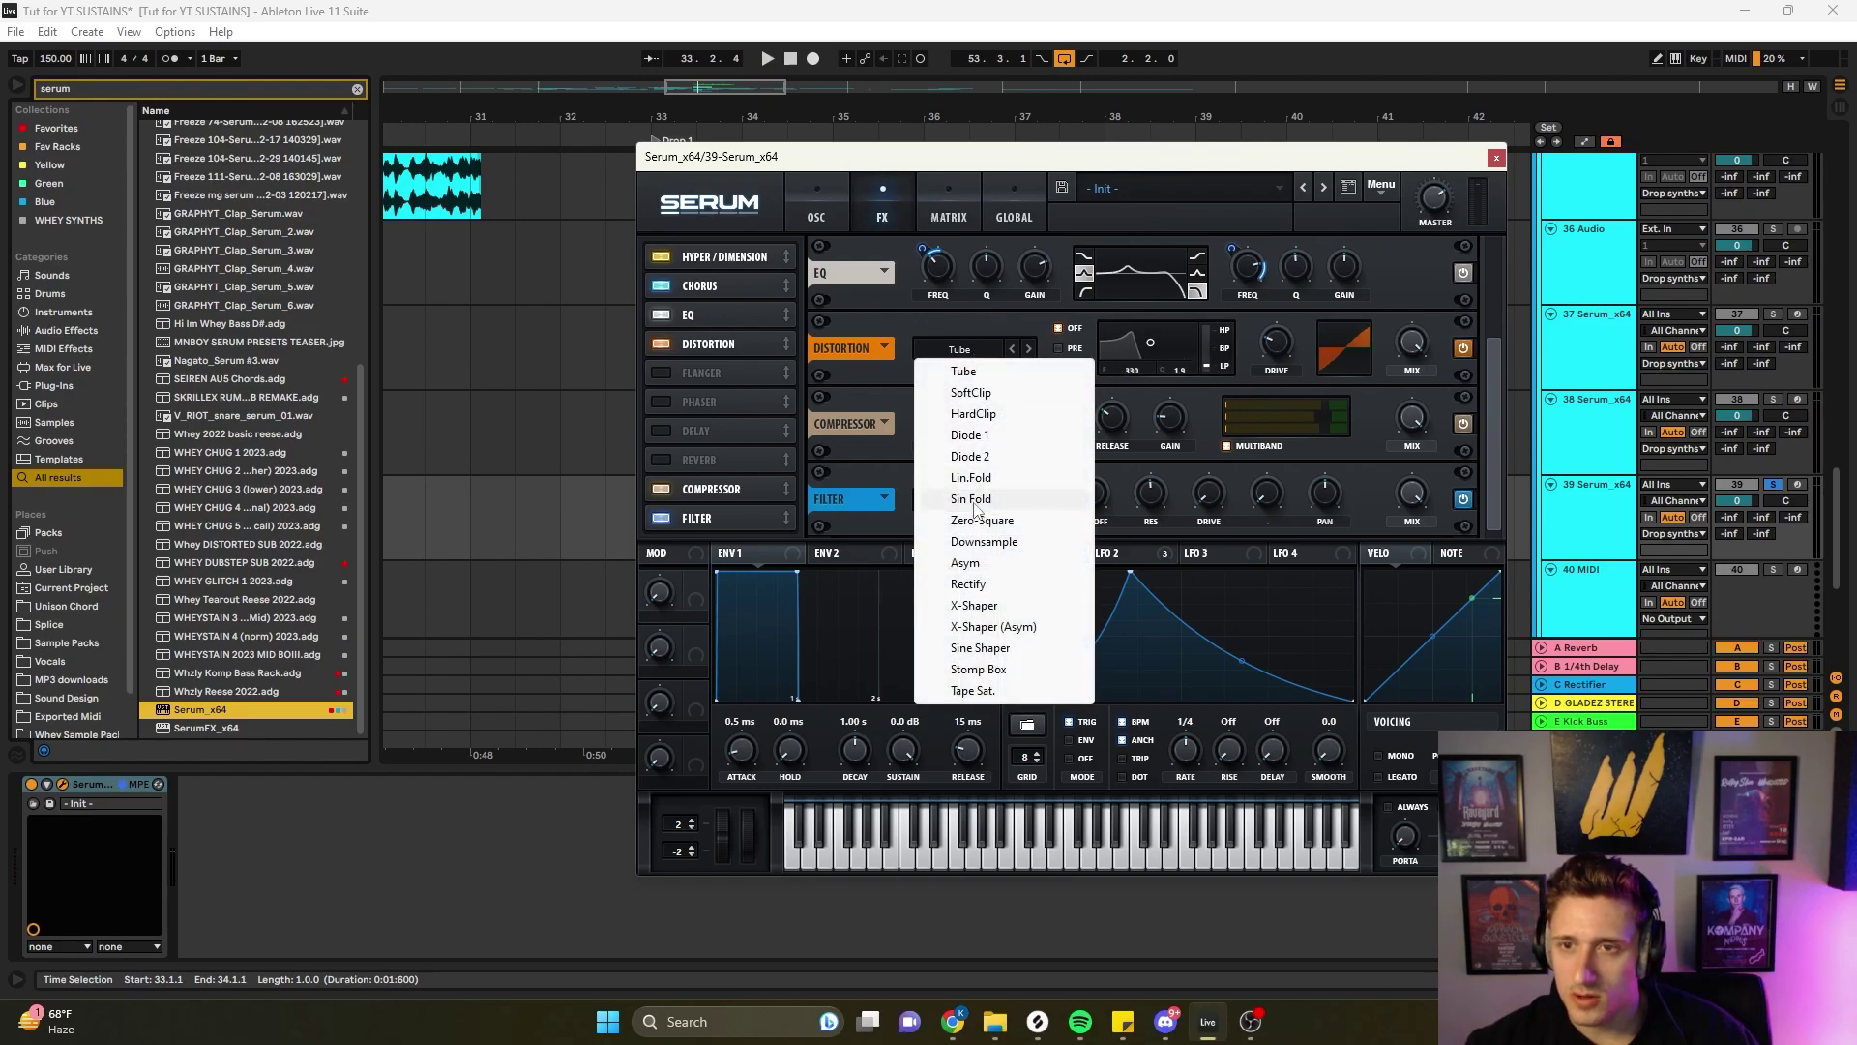
left_click(996, 563)
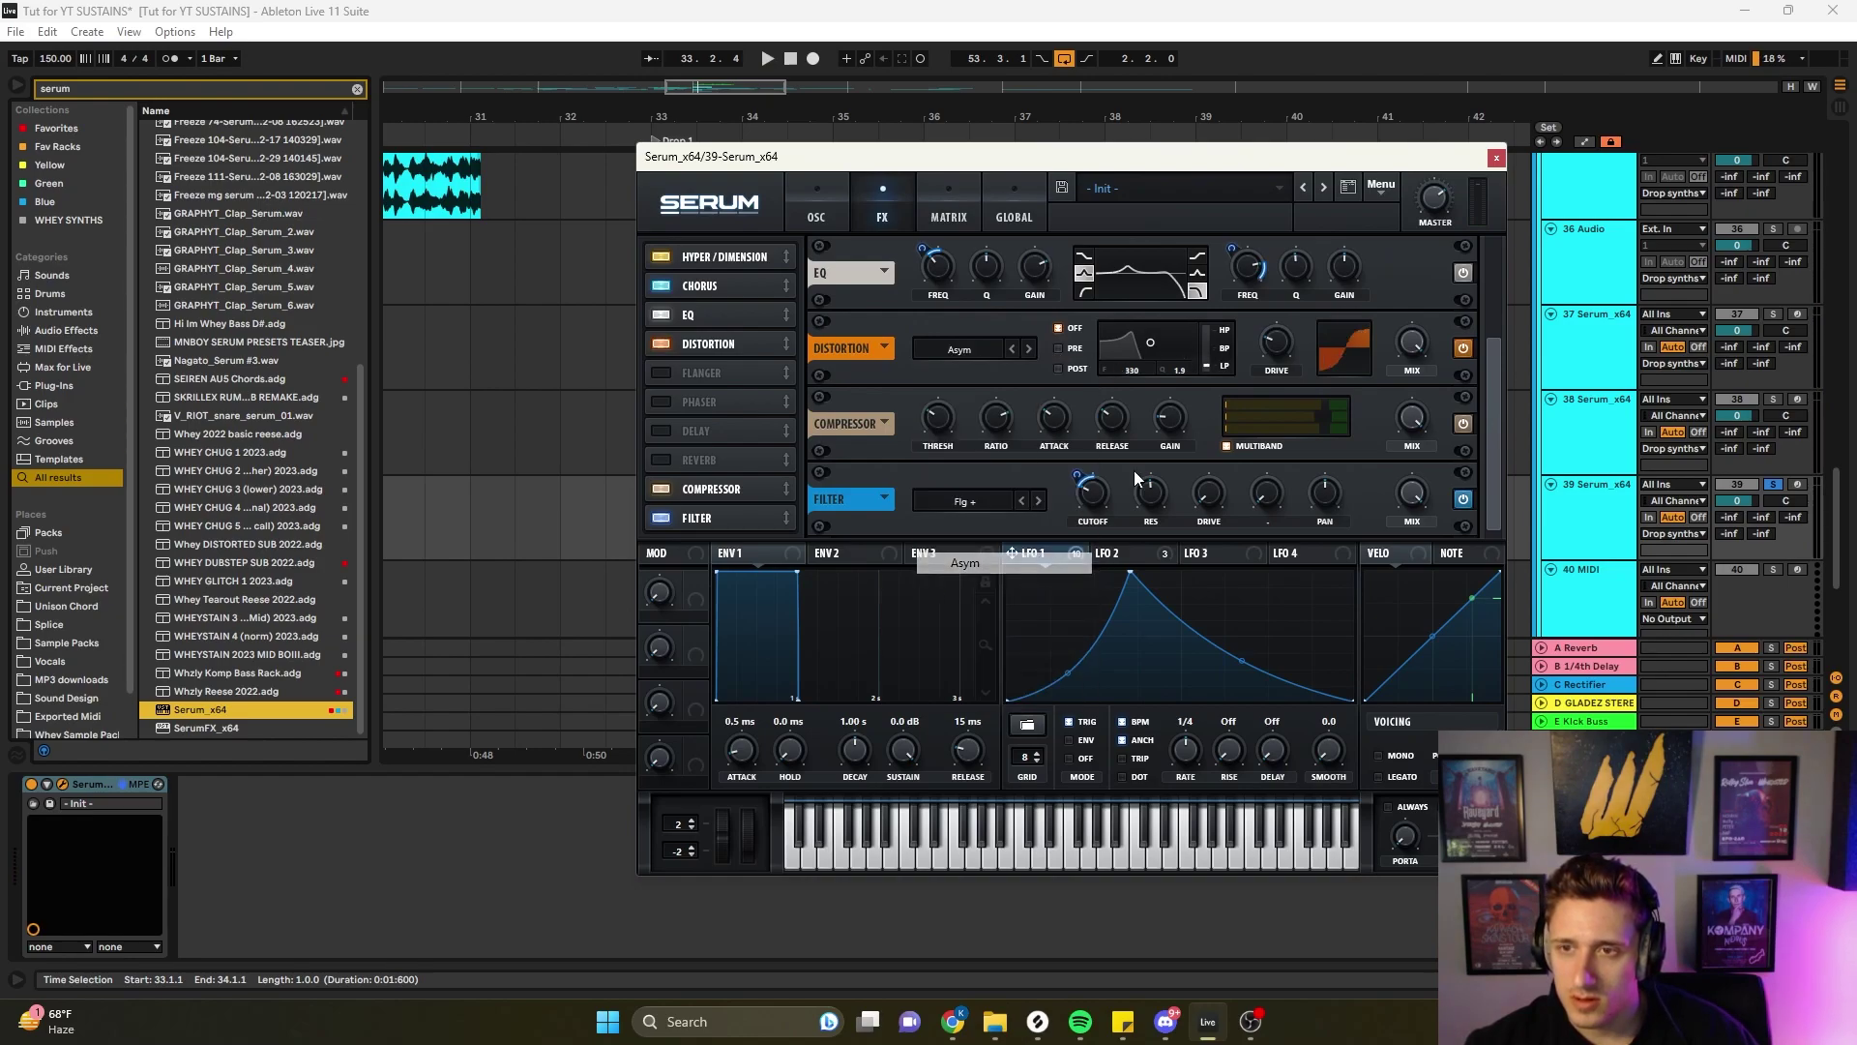
left_click(663, 518)
- Adjust the distortion's drive during playback and modulate it with LFO 1
key("space")
mouse_move(1281, 429)
left_mouse_down()
mouse_move(1332, 375)
mouse_move(1310, 479)
mouse_move(1282, 425)
left_mouse_up()
left_click_drag(1260, 399, 1257, 436)
key("space")
right_click(1258, 437)
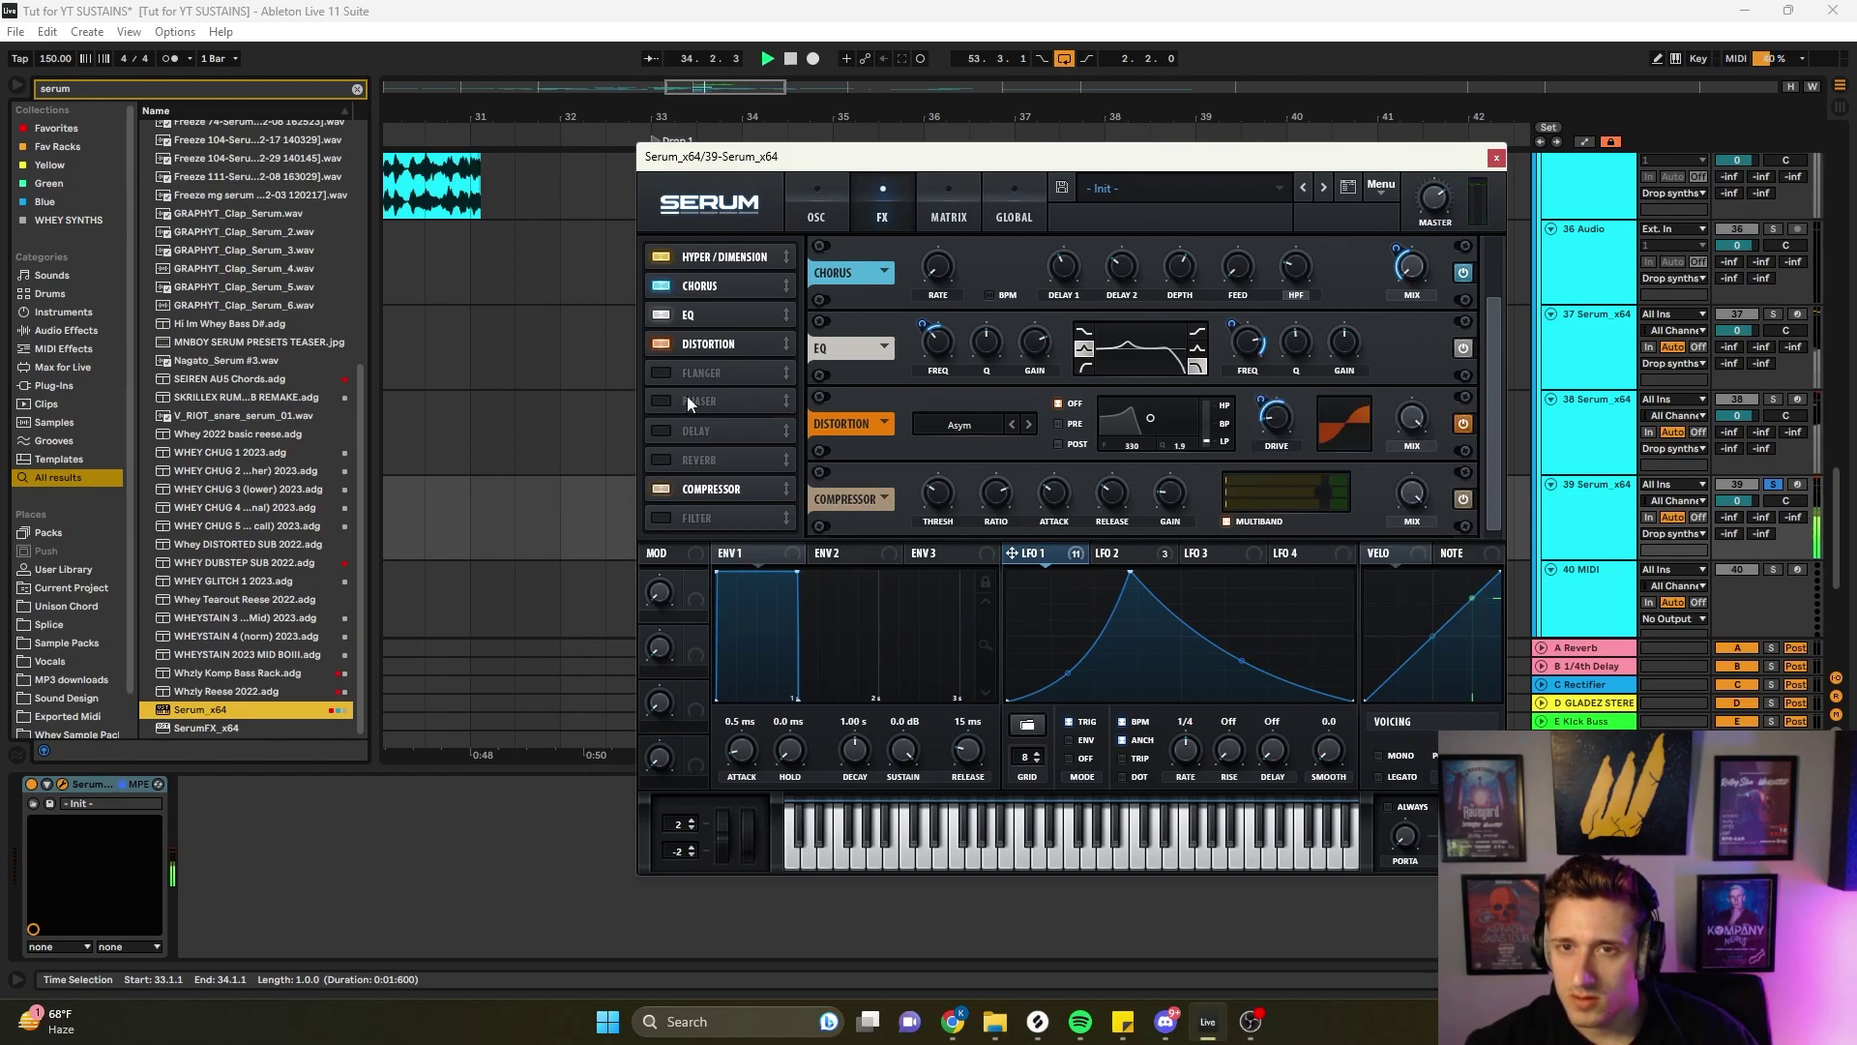
- Compare the sound with and without OSC B, set its octave to -1, and move its wavetable position to the square shape
left_click(817, 205)
left_click(1065, 253)
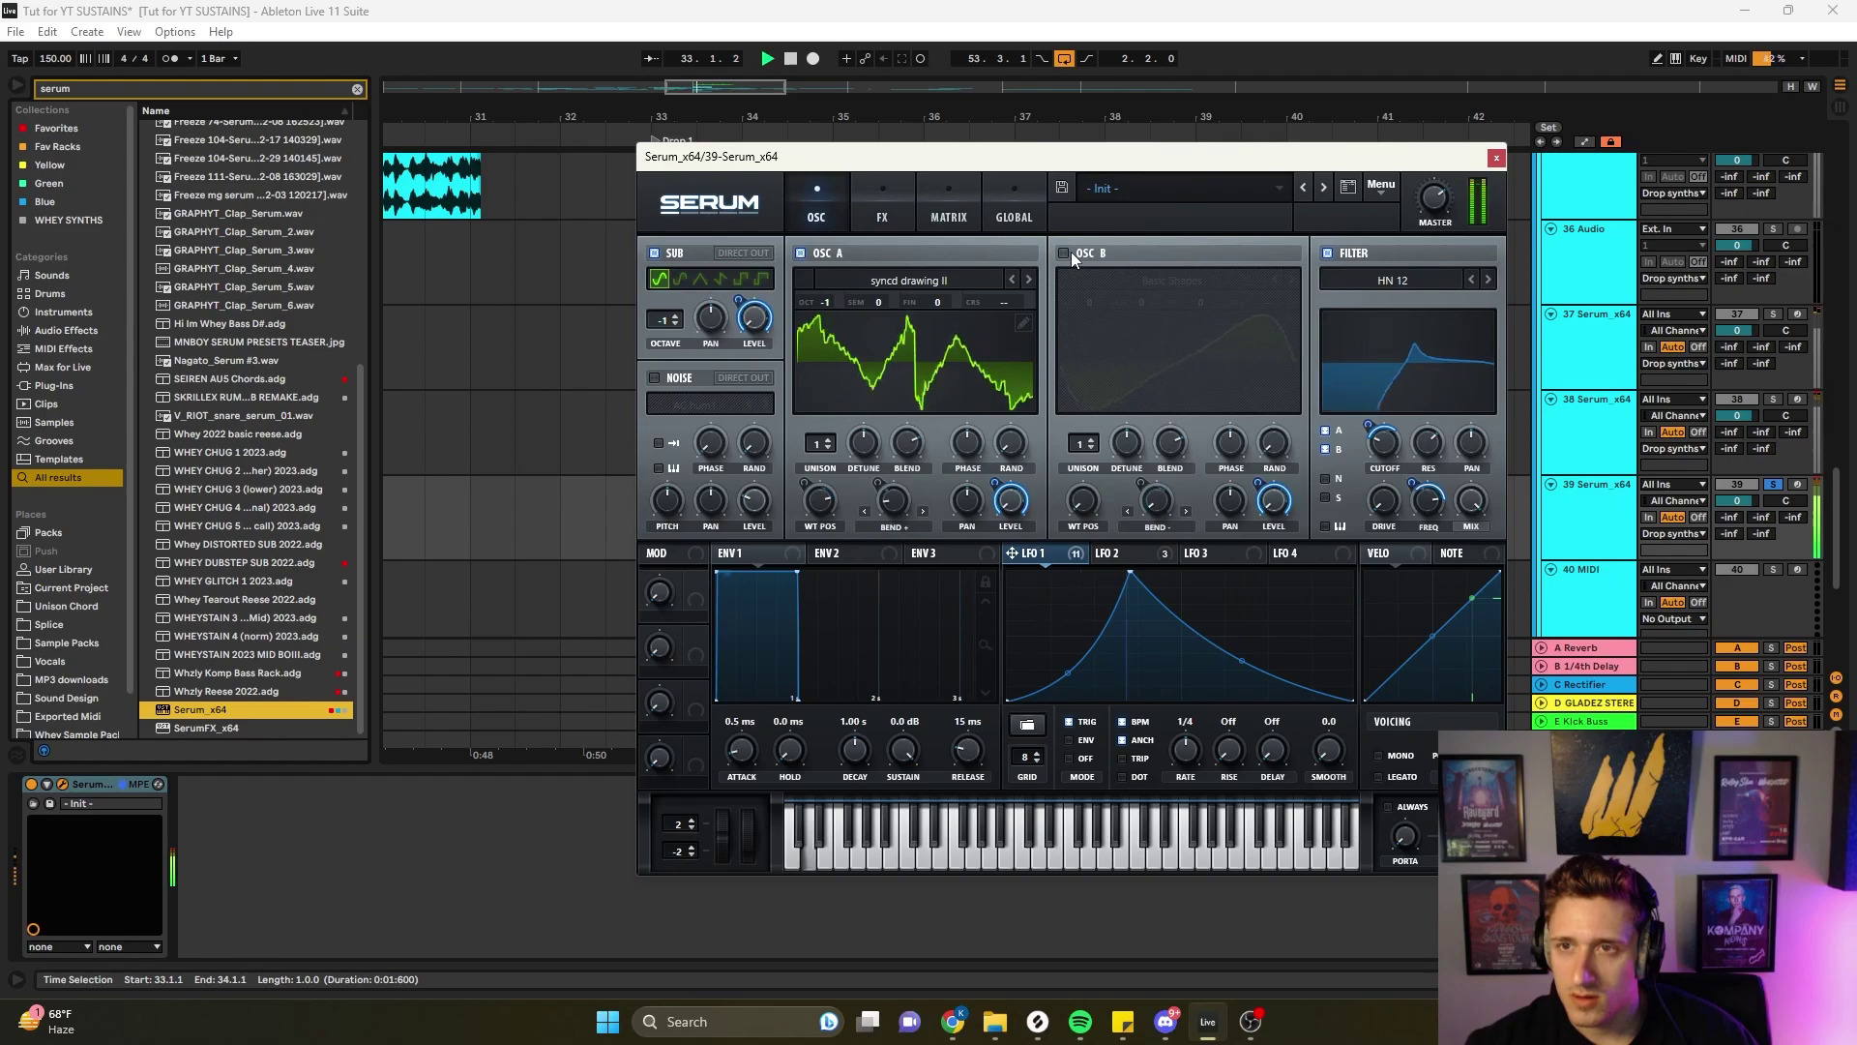
left_click(1064, 252)
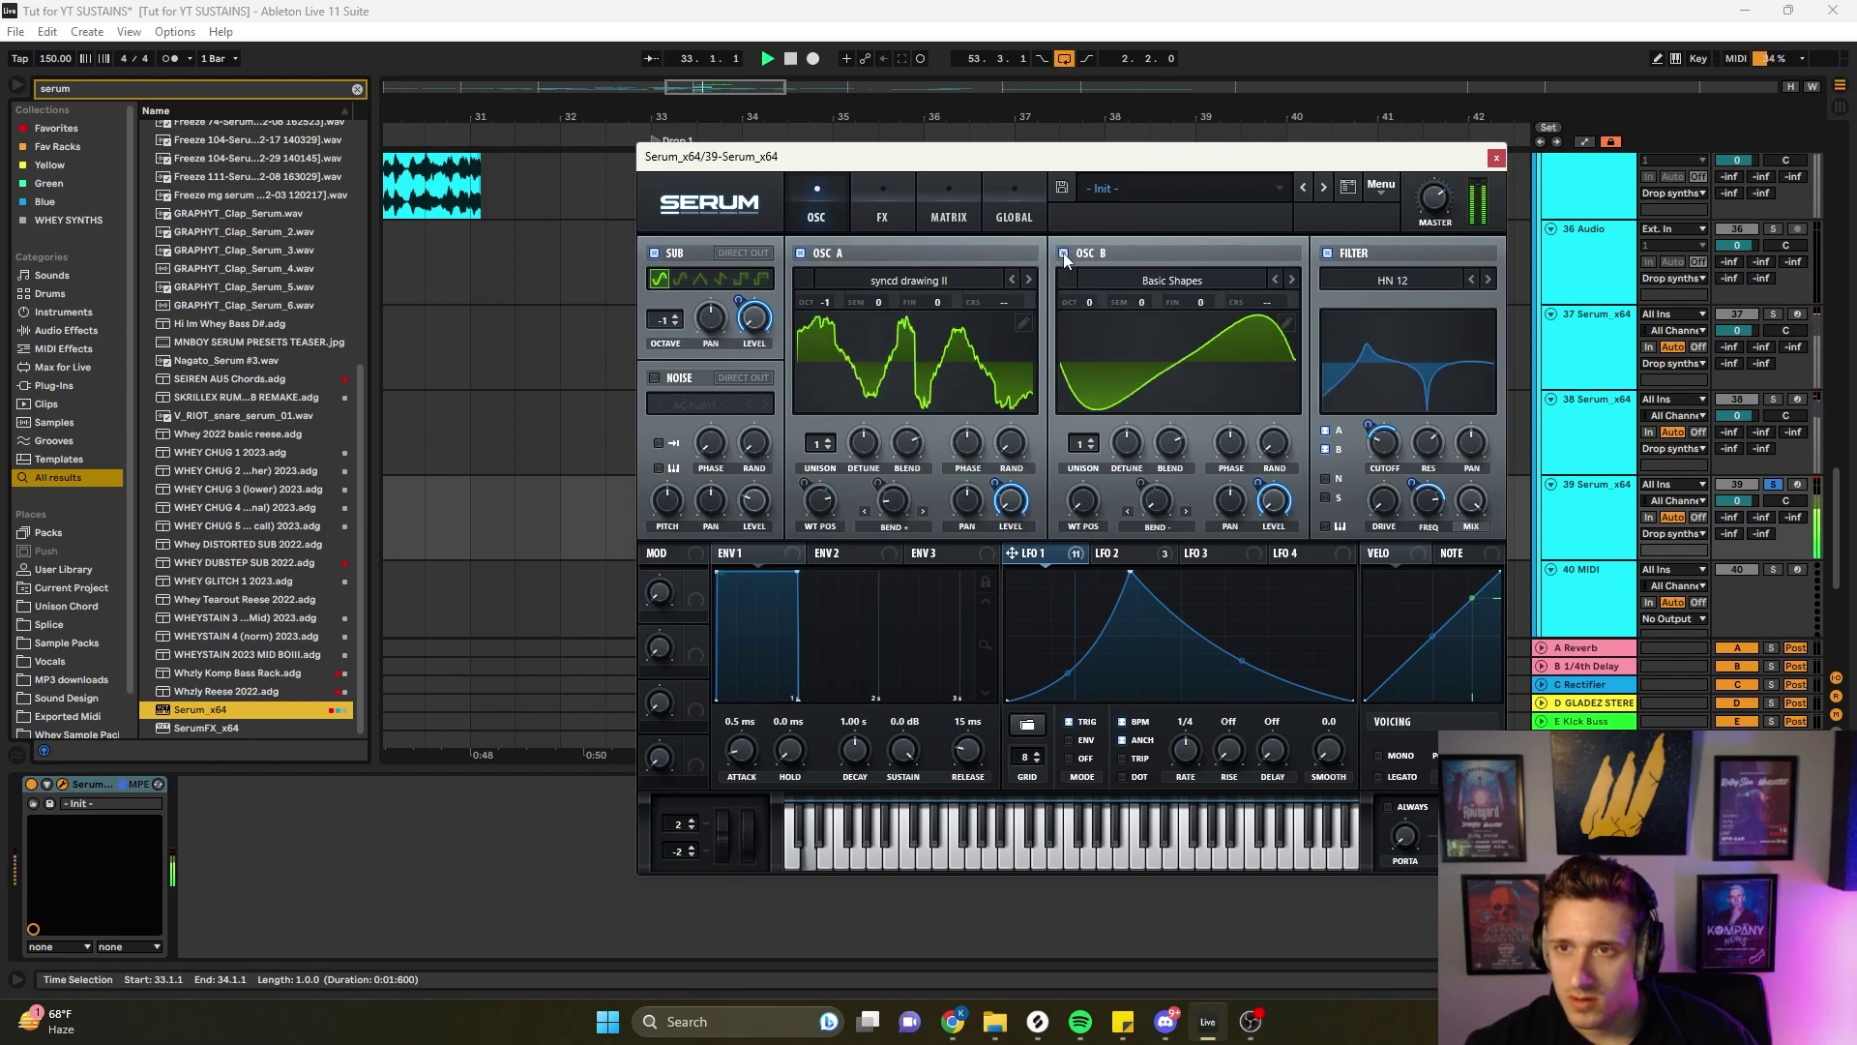
left_click_drag(1072, 296, 1077, 332)
left_click_drag(1094, 484, 1170, 479)
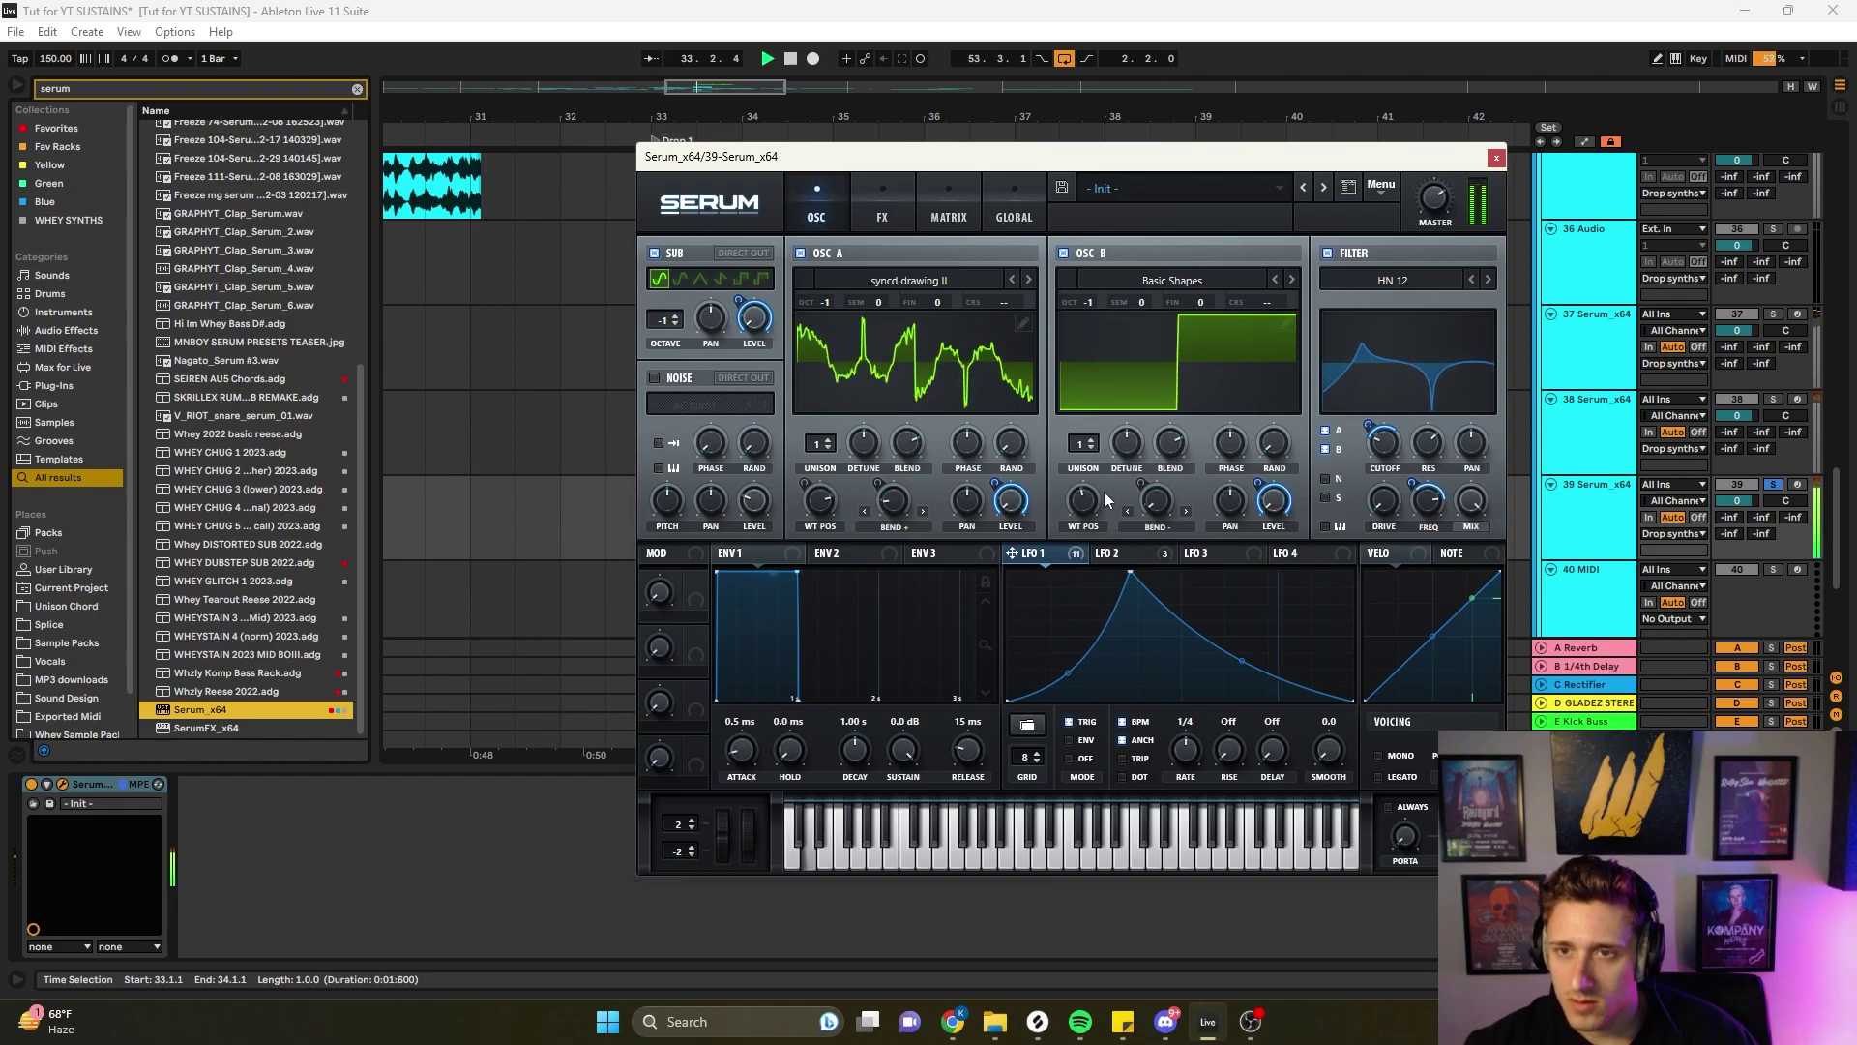
- Turn off OSC B, adjust OSC A's wavetable position, and change OSC A's wavetable to "syncd drawing"
left_click(1063, 253)
left_click_drag(832, 502, 931, 584)
left_click(1029, 279)
left_click_drag(820, 500, 811, 549)
key("space")
left_click(1030, 280)
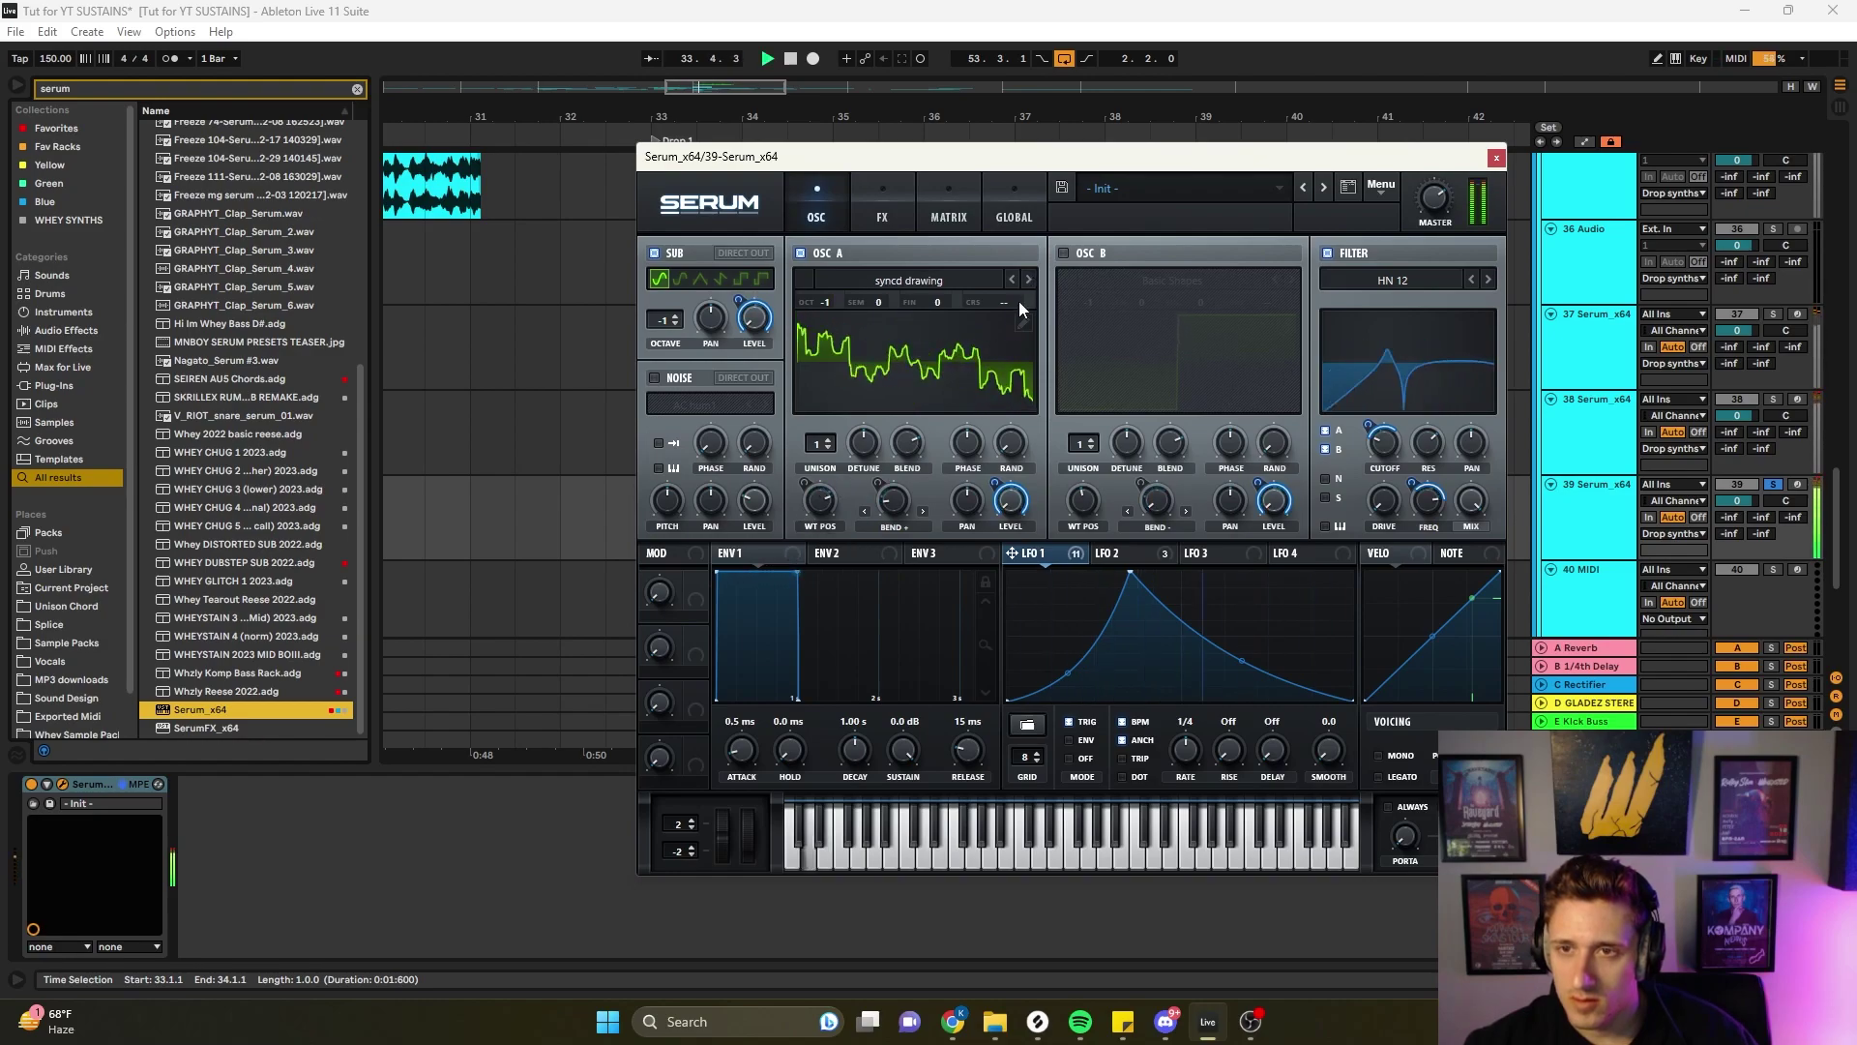
- Audition successive wavetables on OSC A during playback and settle on "syncd phakephlange"
key("space")
left_click(1030, 279)
key("space")
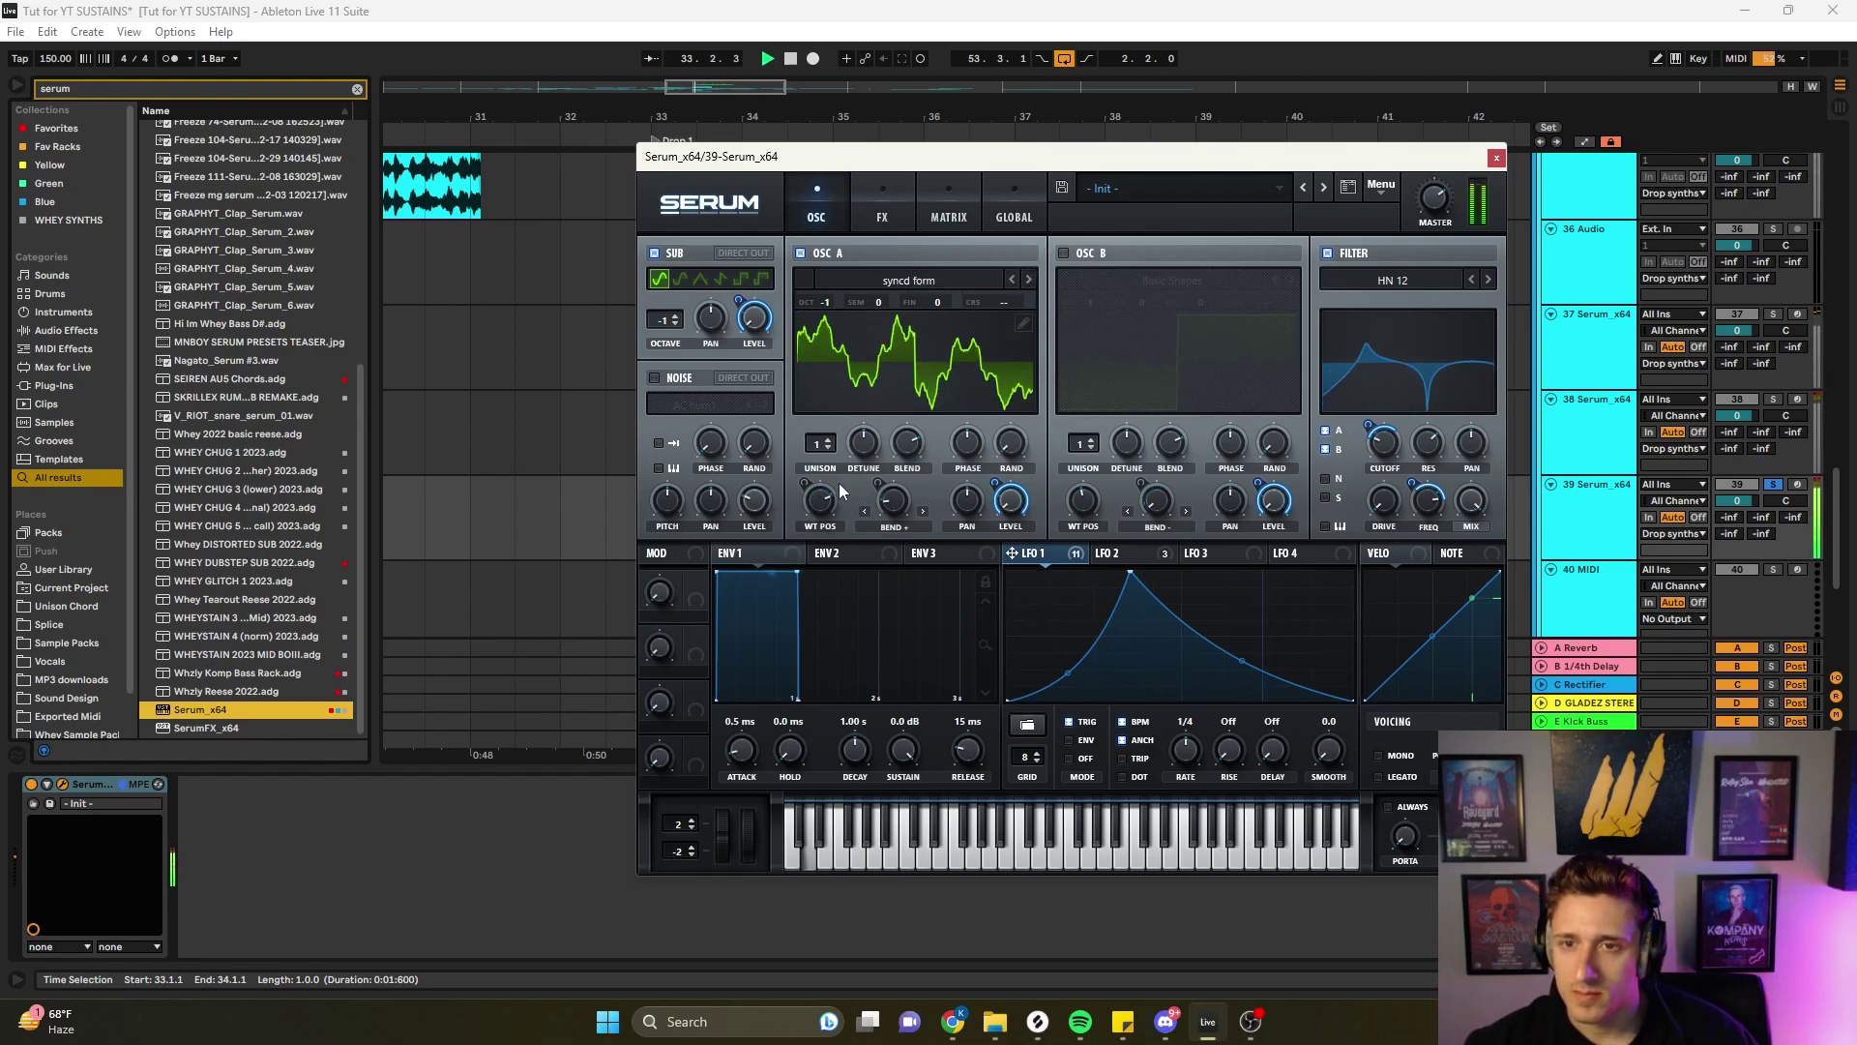
left_click(1029, 279)
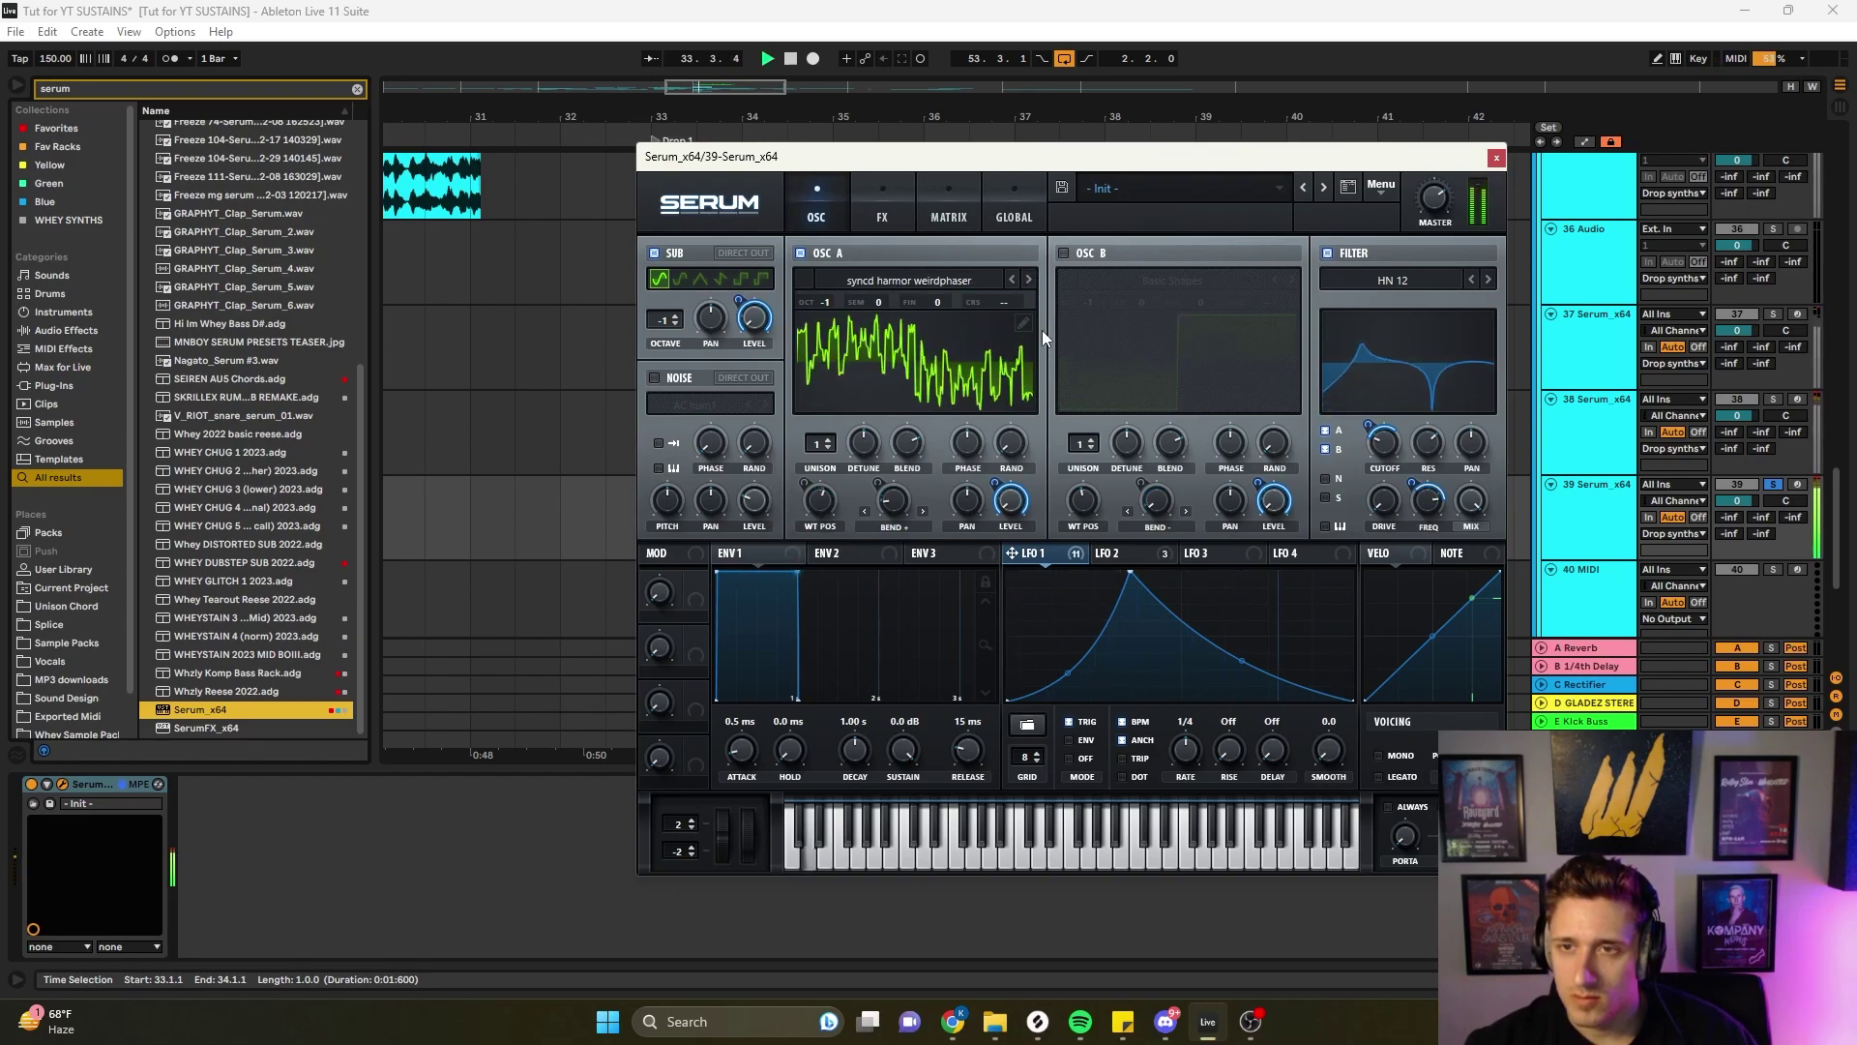
left_click(1030, 279)
mouse_move(844, 494)
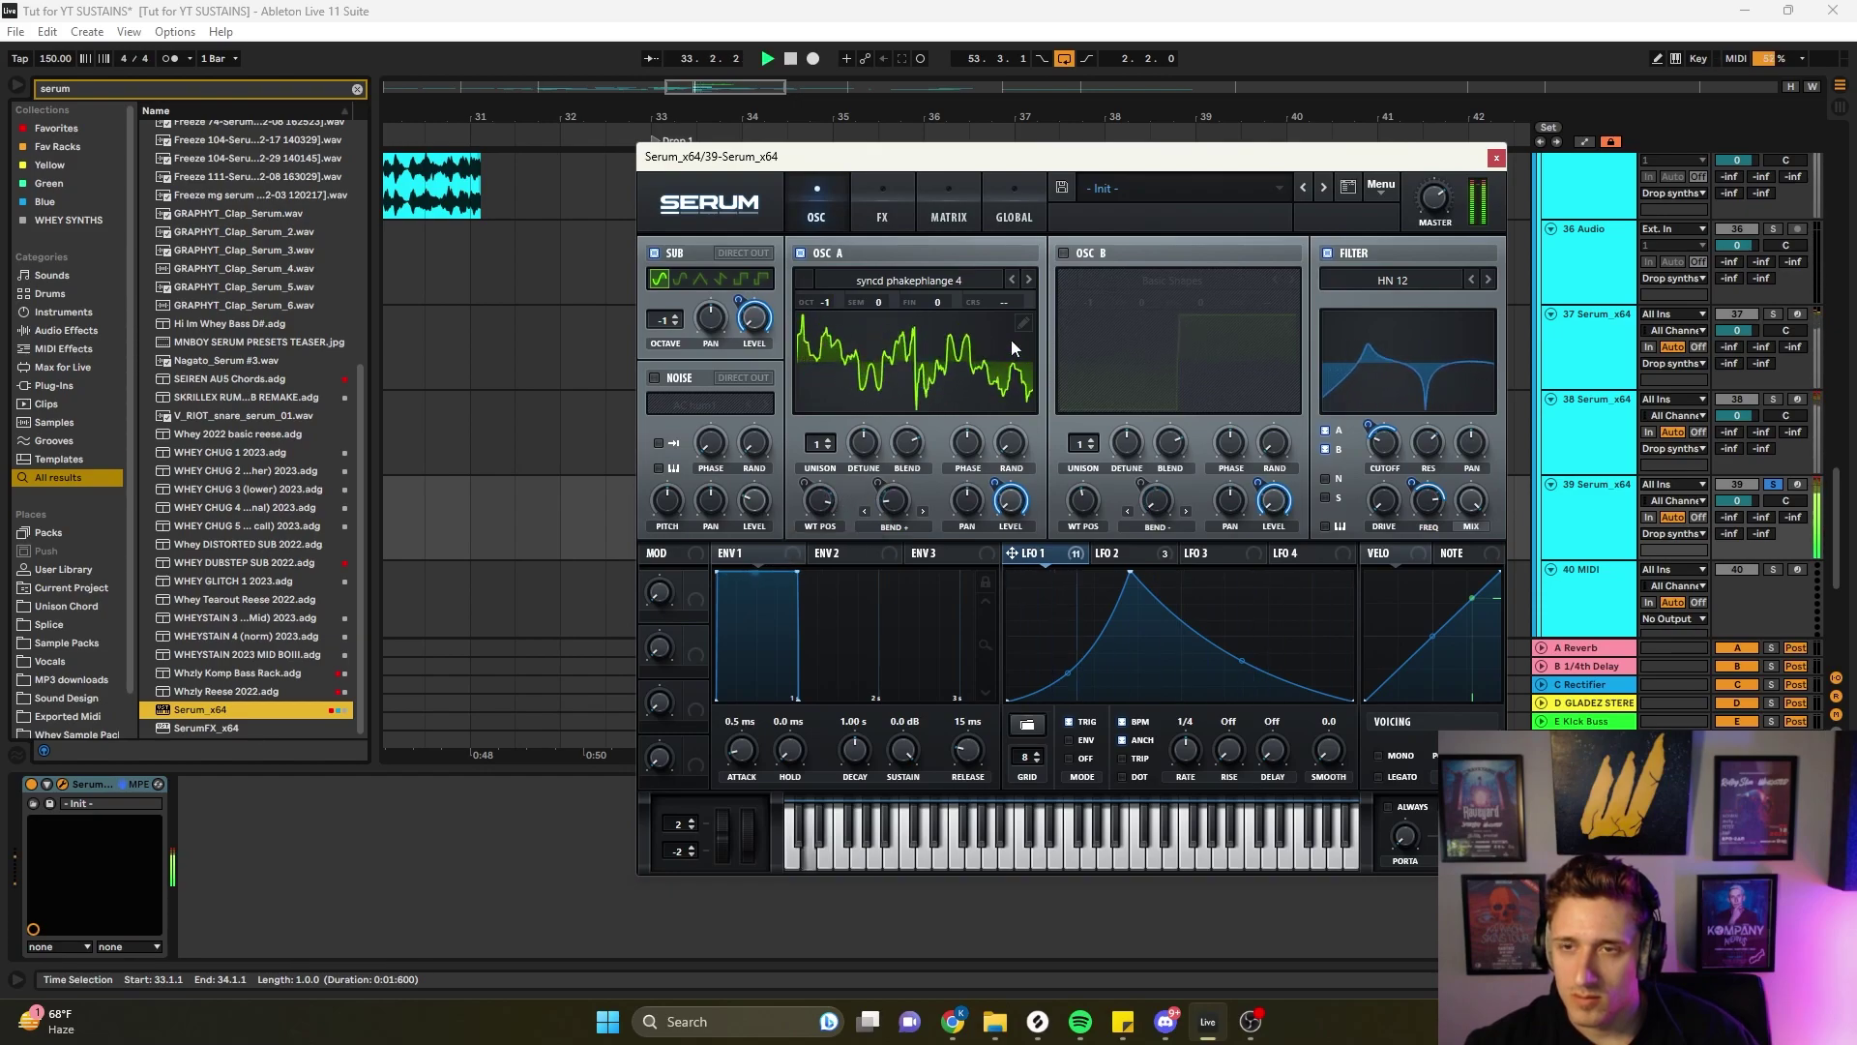
left_click(1030, 280)
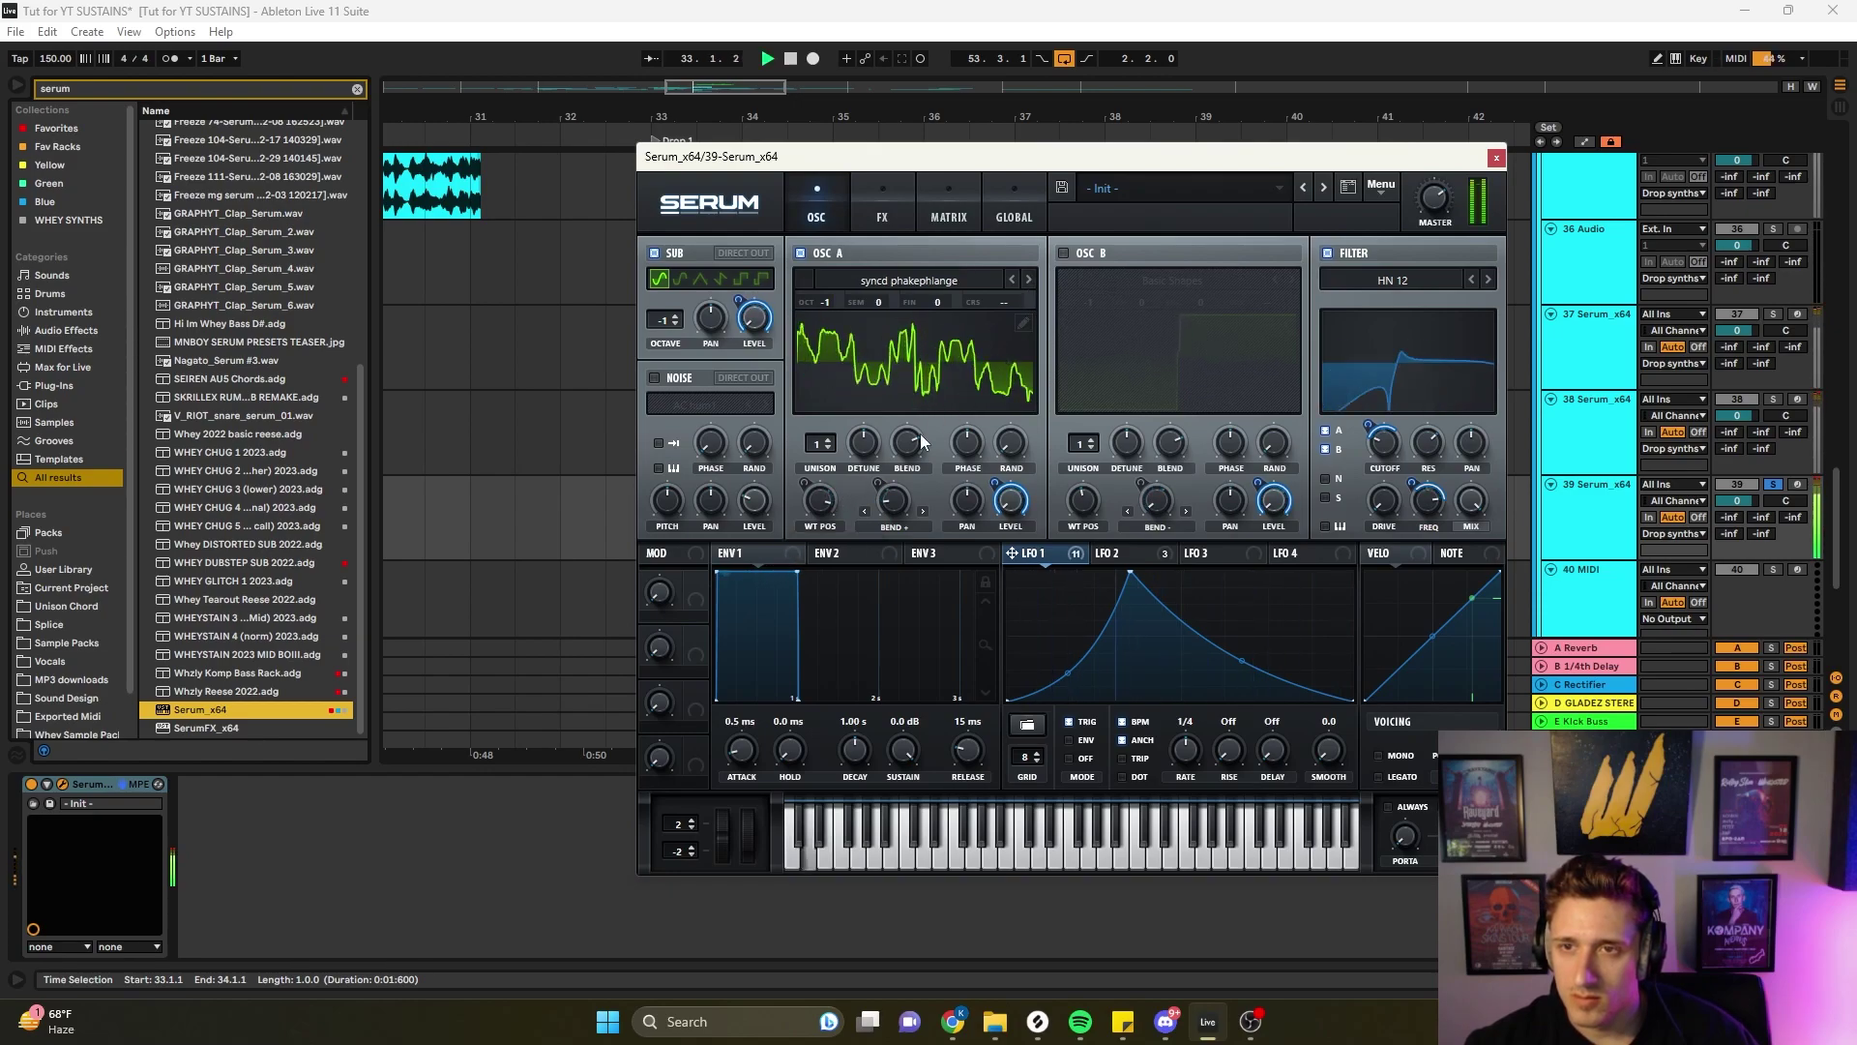
right_click(824, 503)
key("Escape")
key("space")
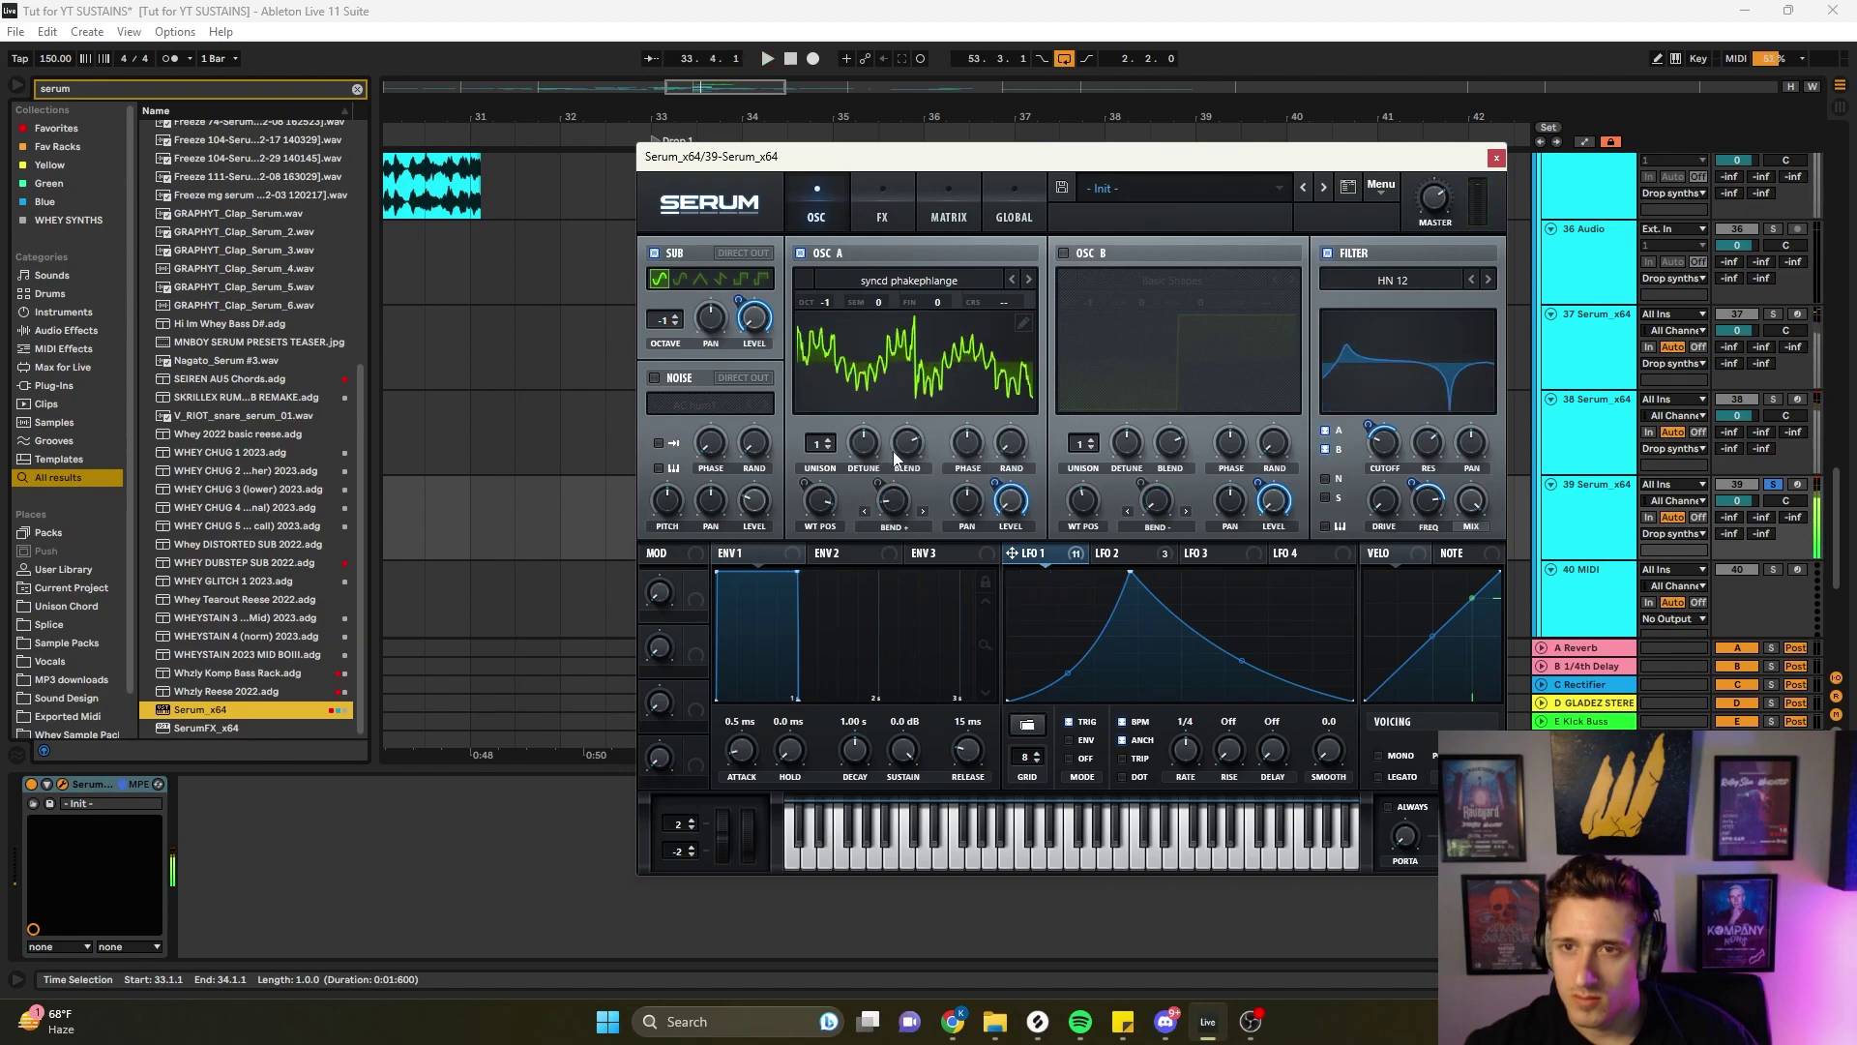
- Compare the sound with and without OSC A, and with and without the EQ effect
left_click(800, 253)
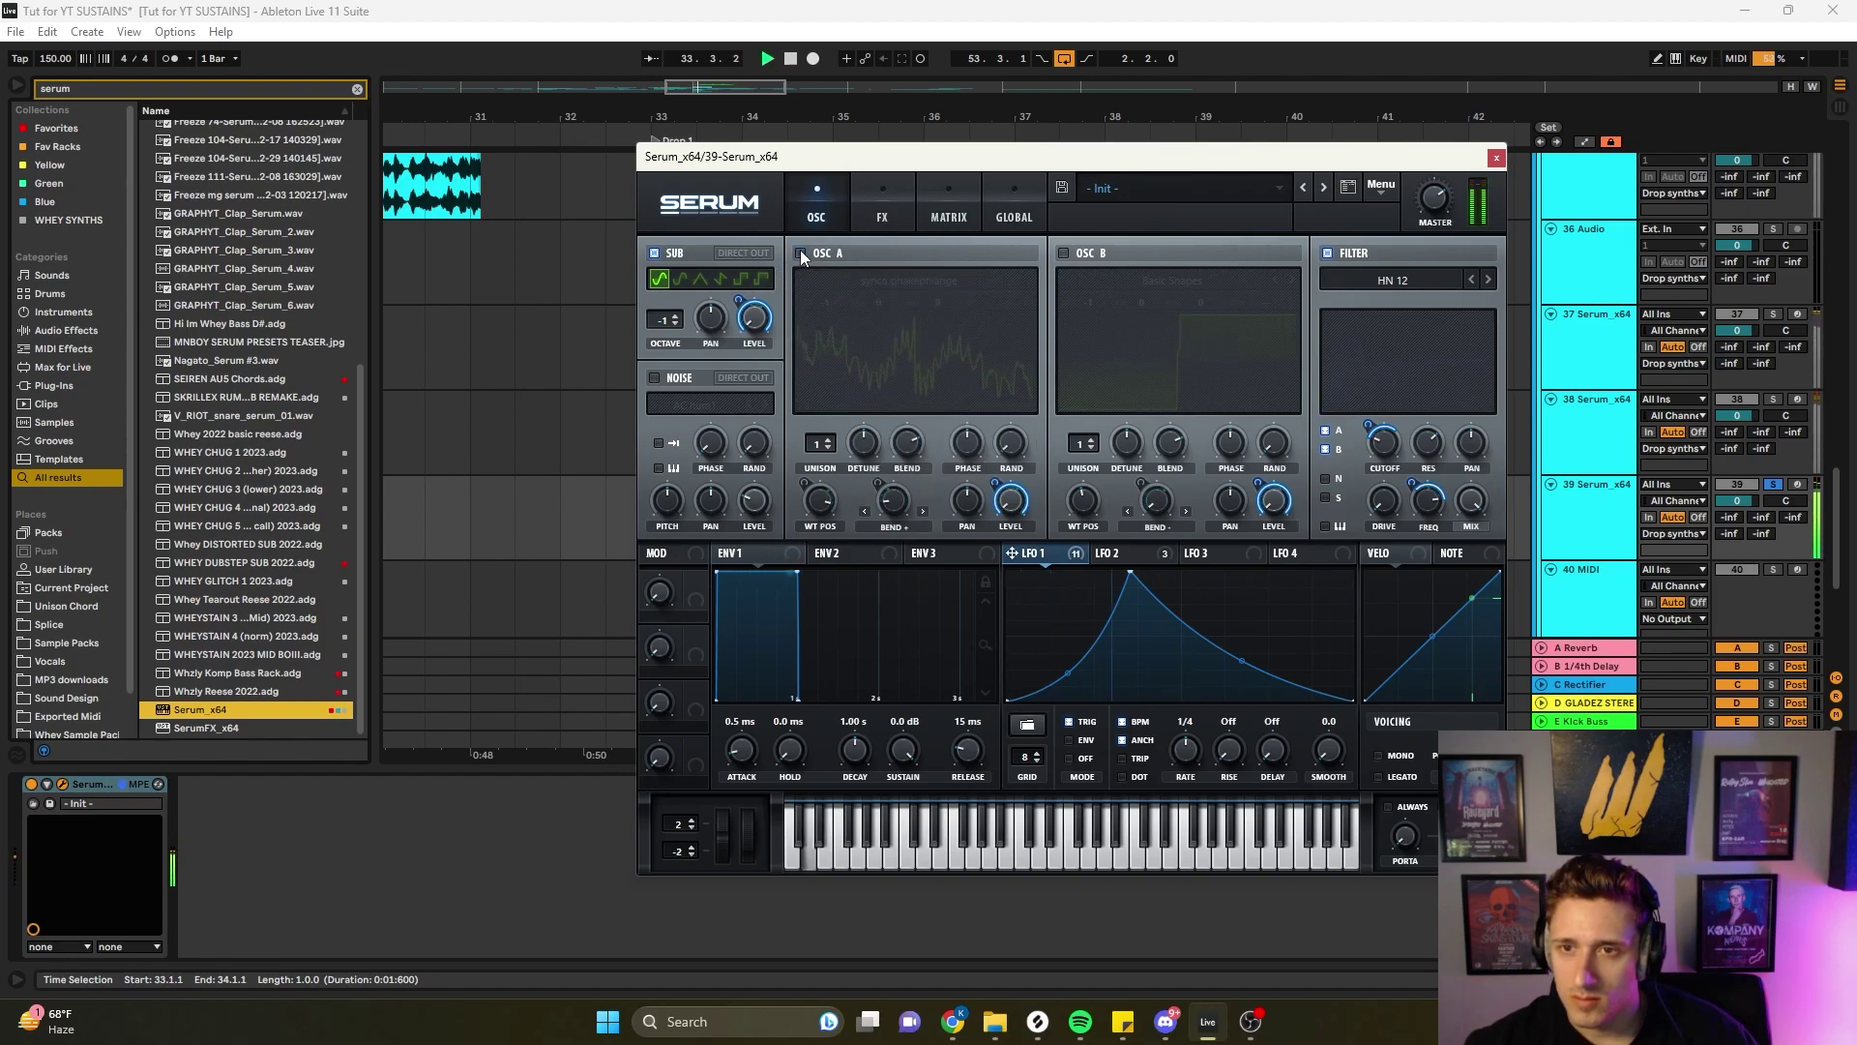
left_click(800, 253)
key("space")
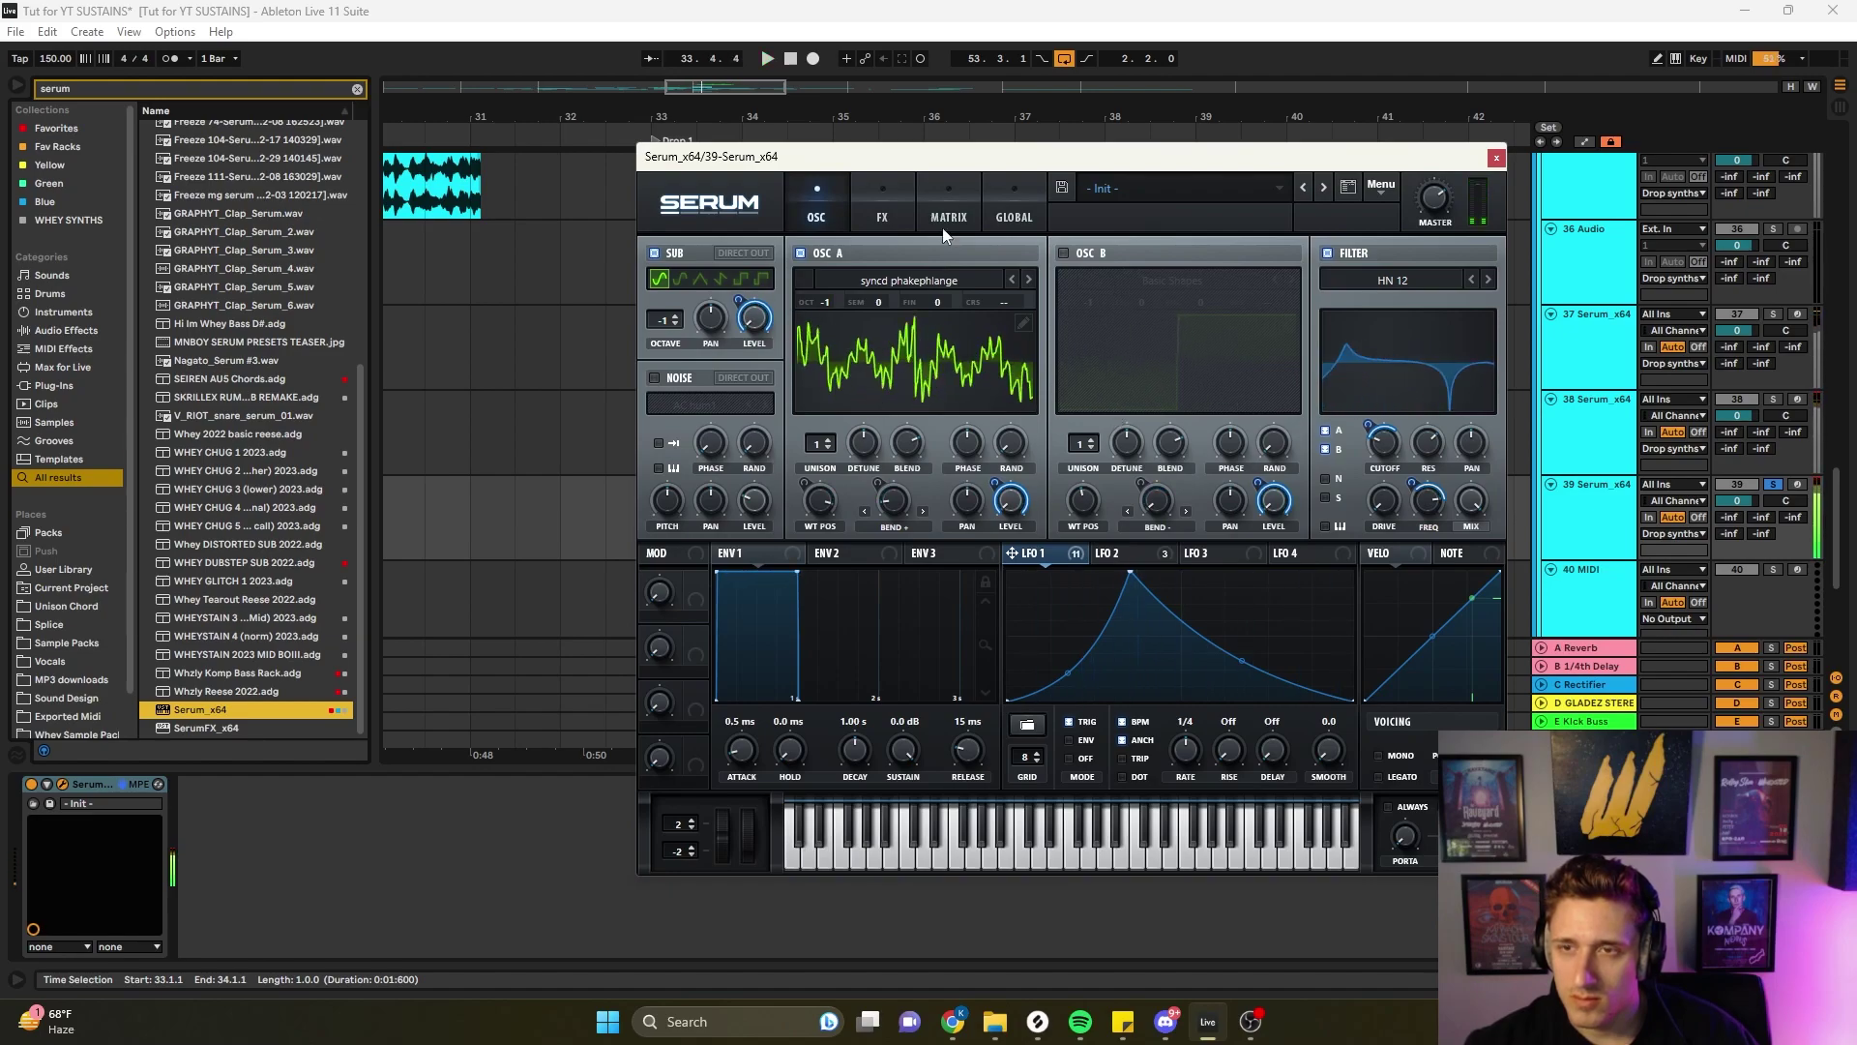
left_click(884, 207)
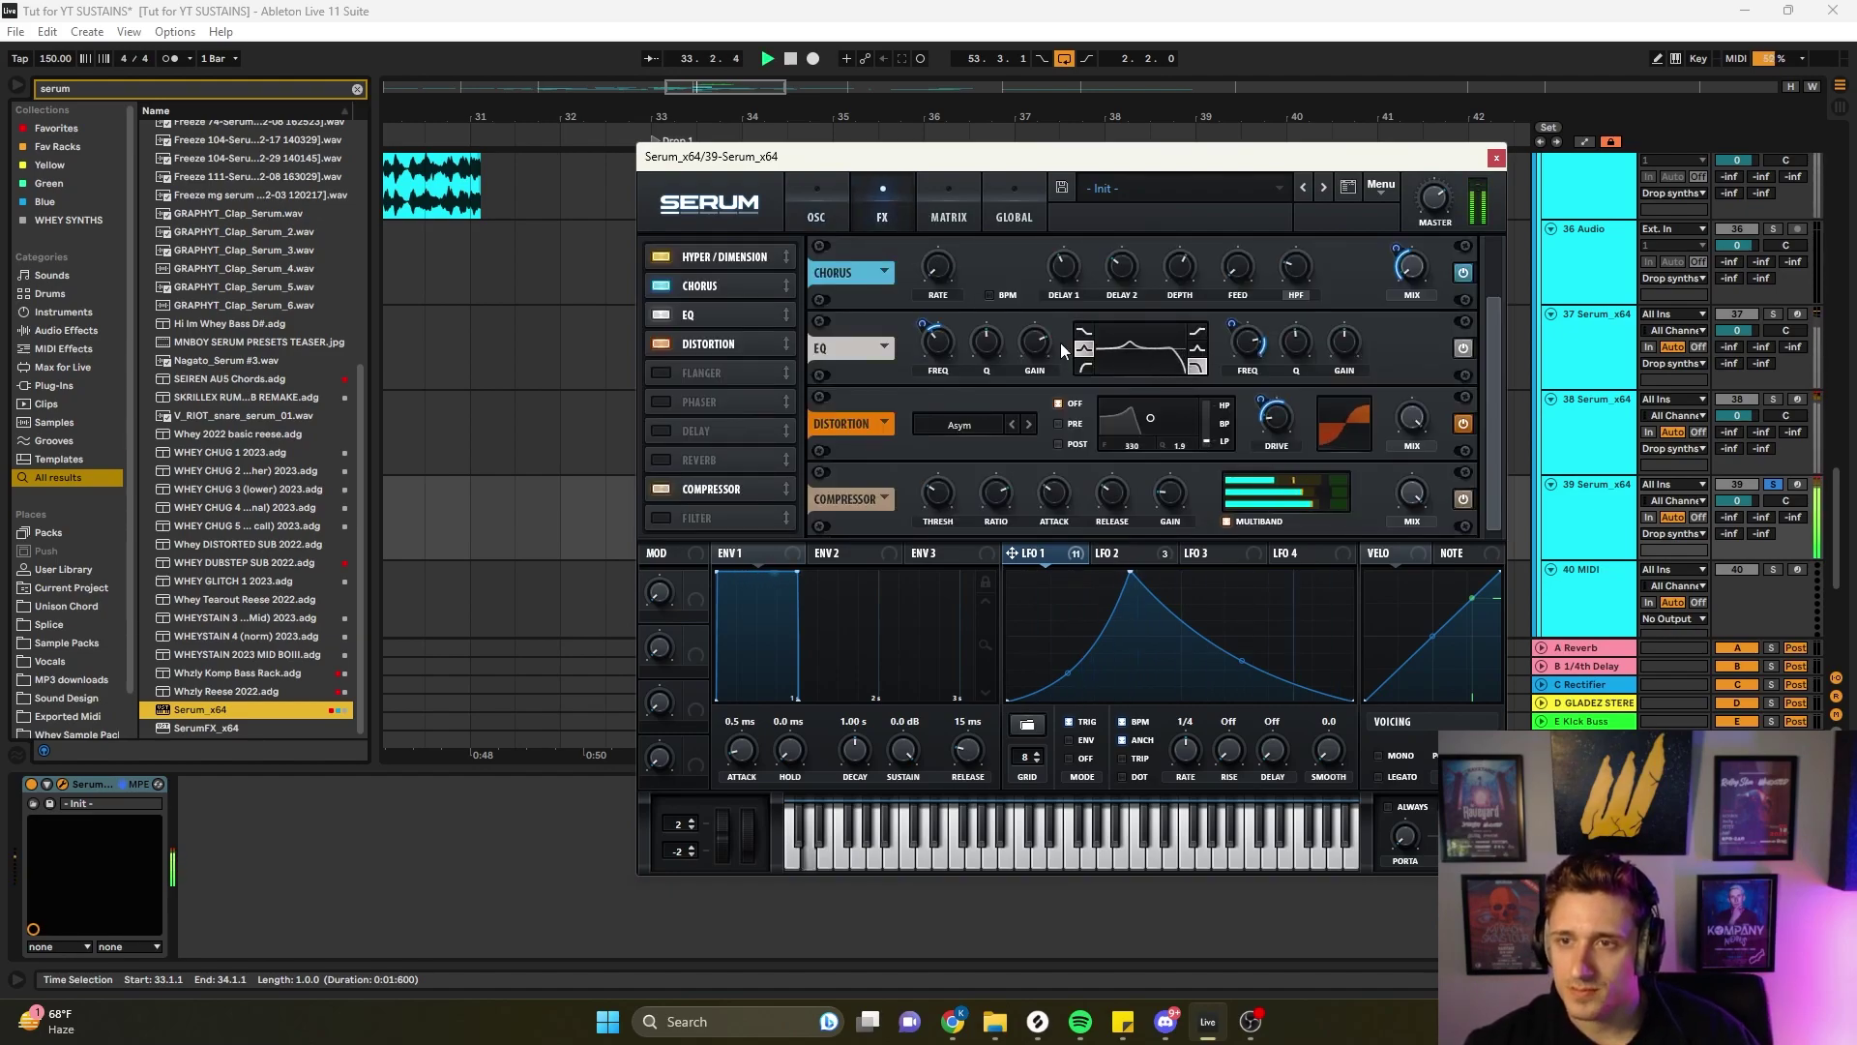
left_click(1463, 348)
left_click(1465, 350)
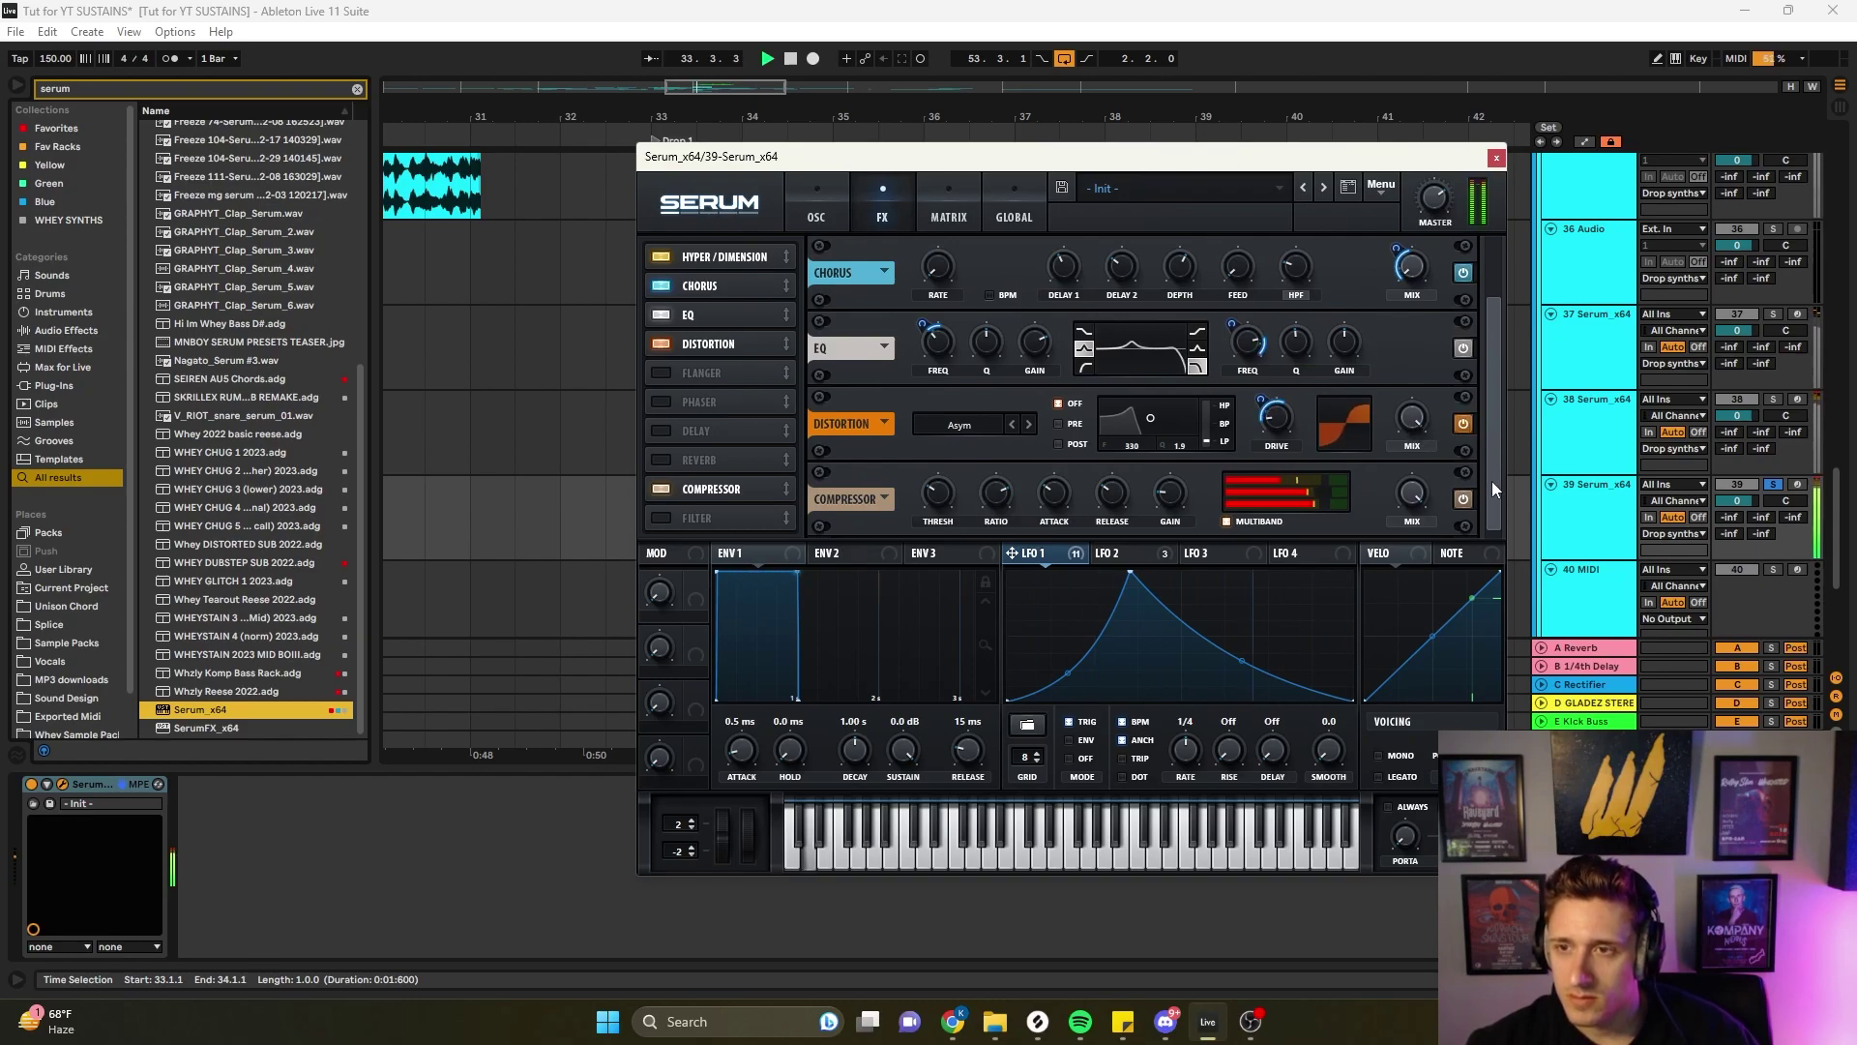
- Enable the Filter effect and set its type to Combs
left_click(661, 518)
left_click(977, 501)
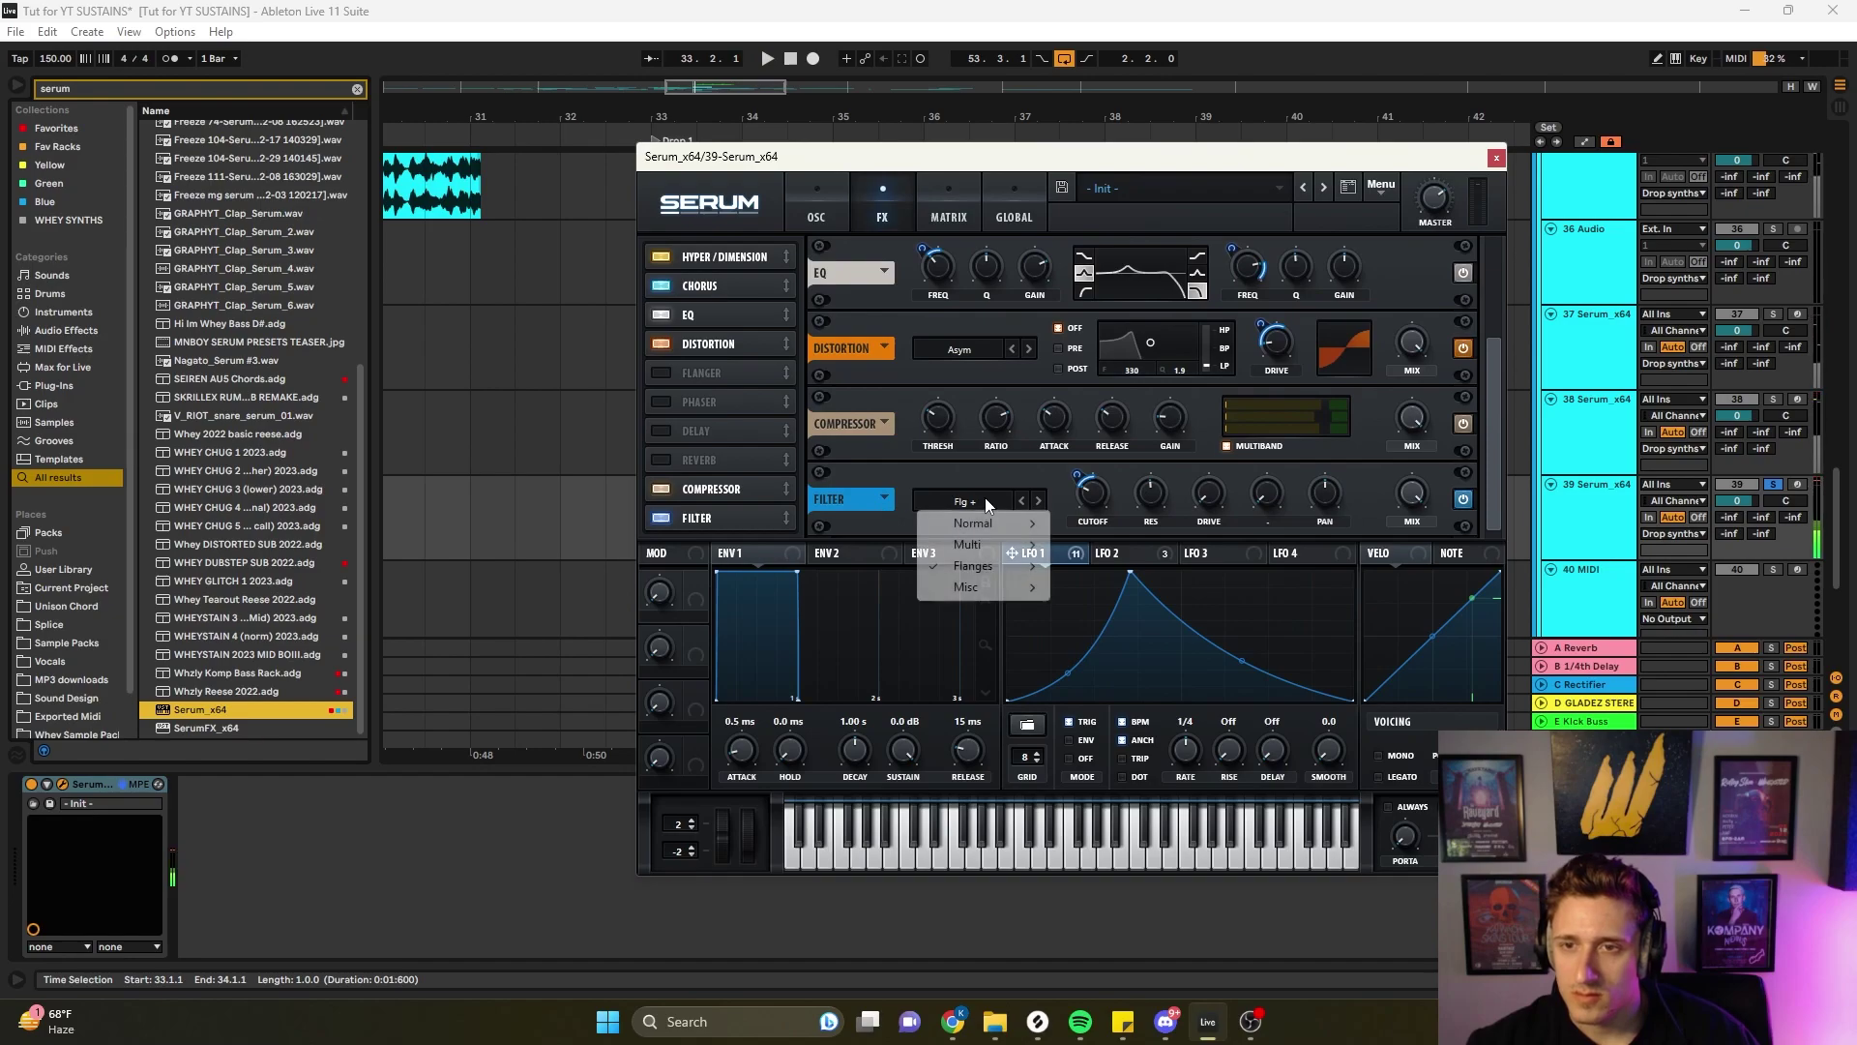
mouse_move(967, 586)
left_click(1104, 288)
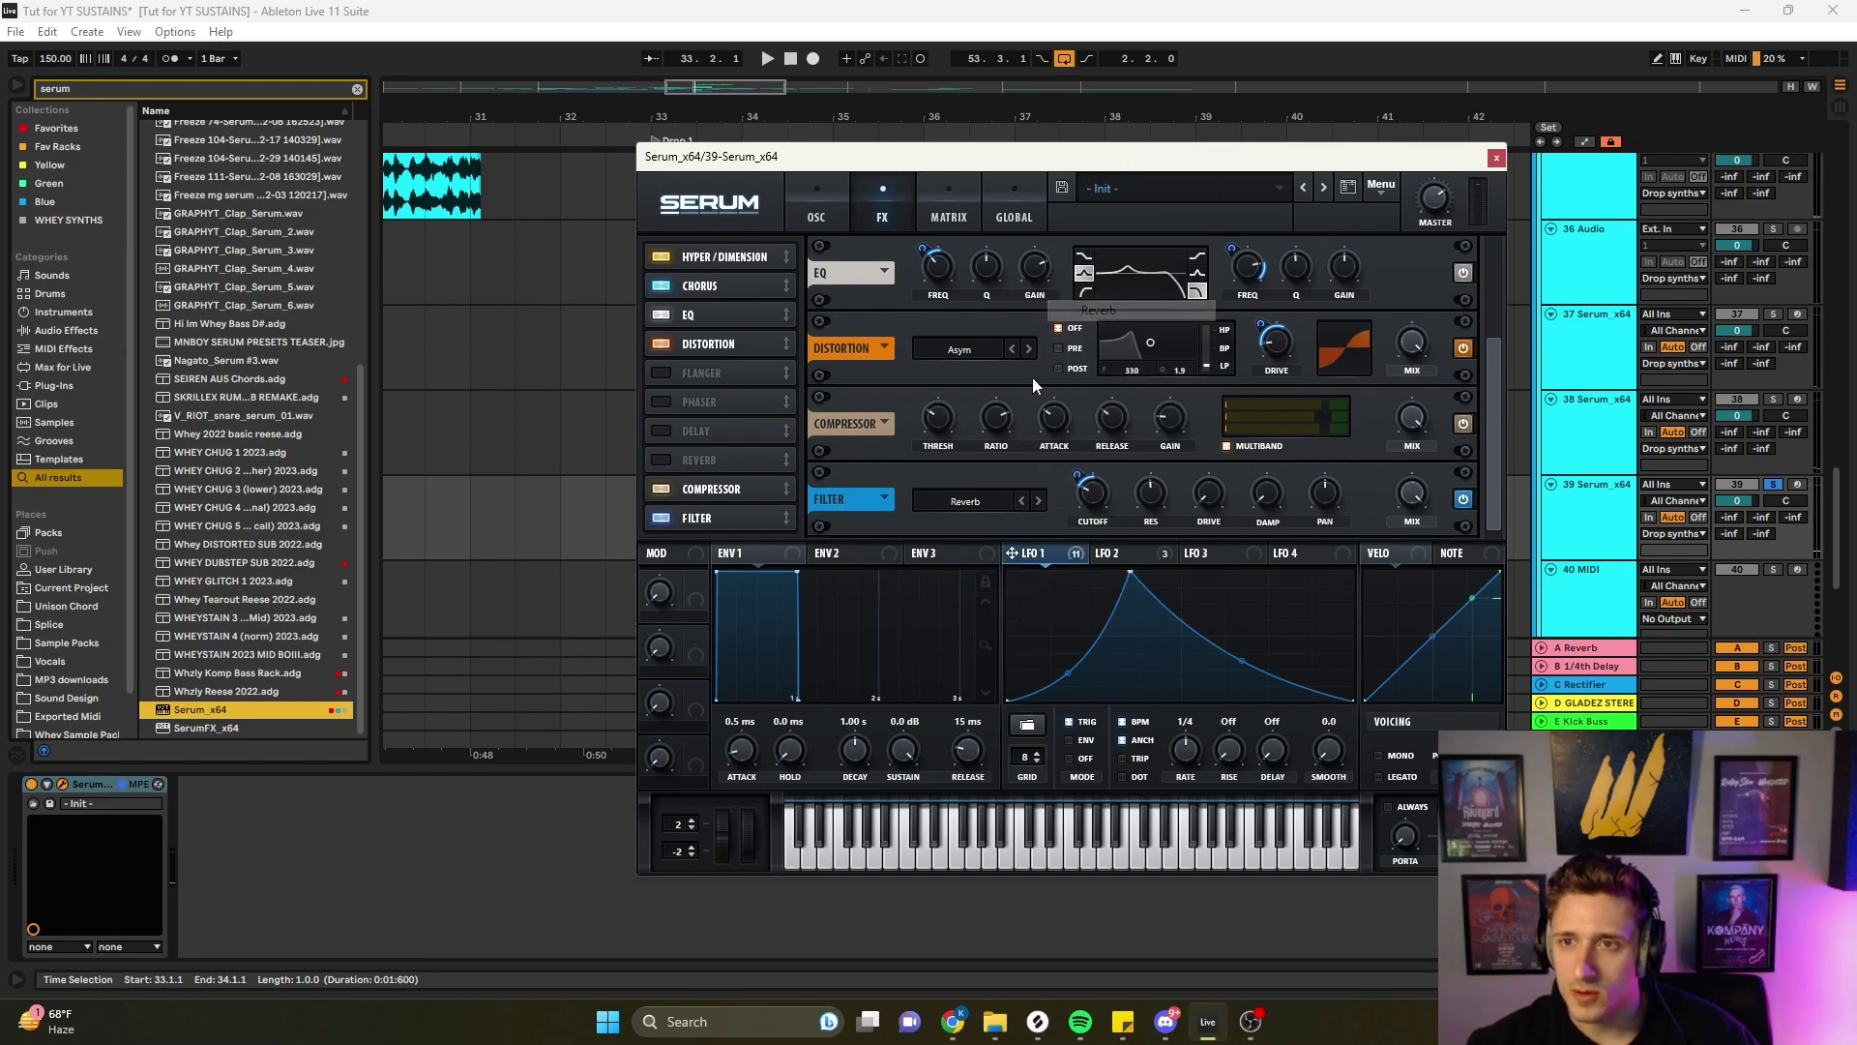
left_click(1020, 501)
key("space")
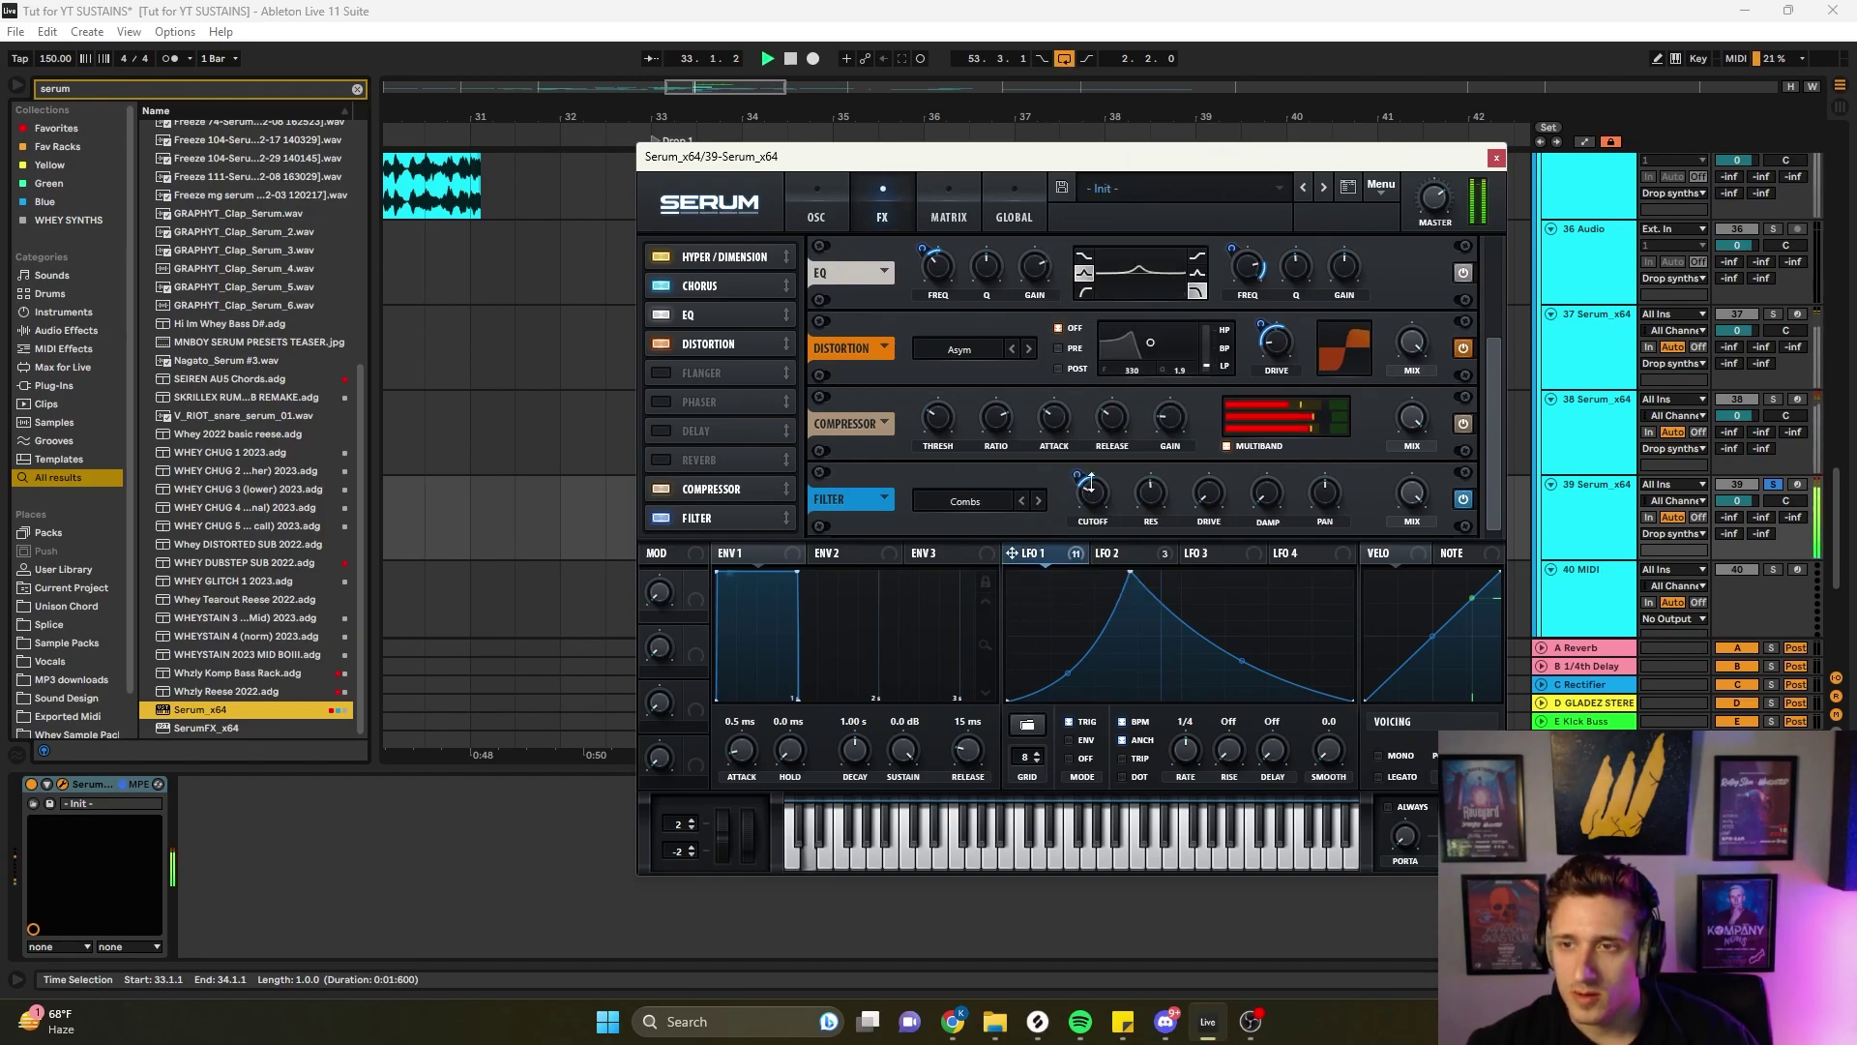
- Reduce LFO 1's modulation of the Filter effect's cutoff to -1 and modulate the effect's mix with LFO 1
left_click_drag(1074, 524, 1089, 513)
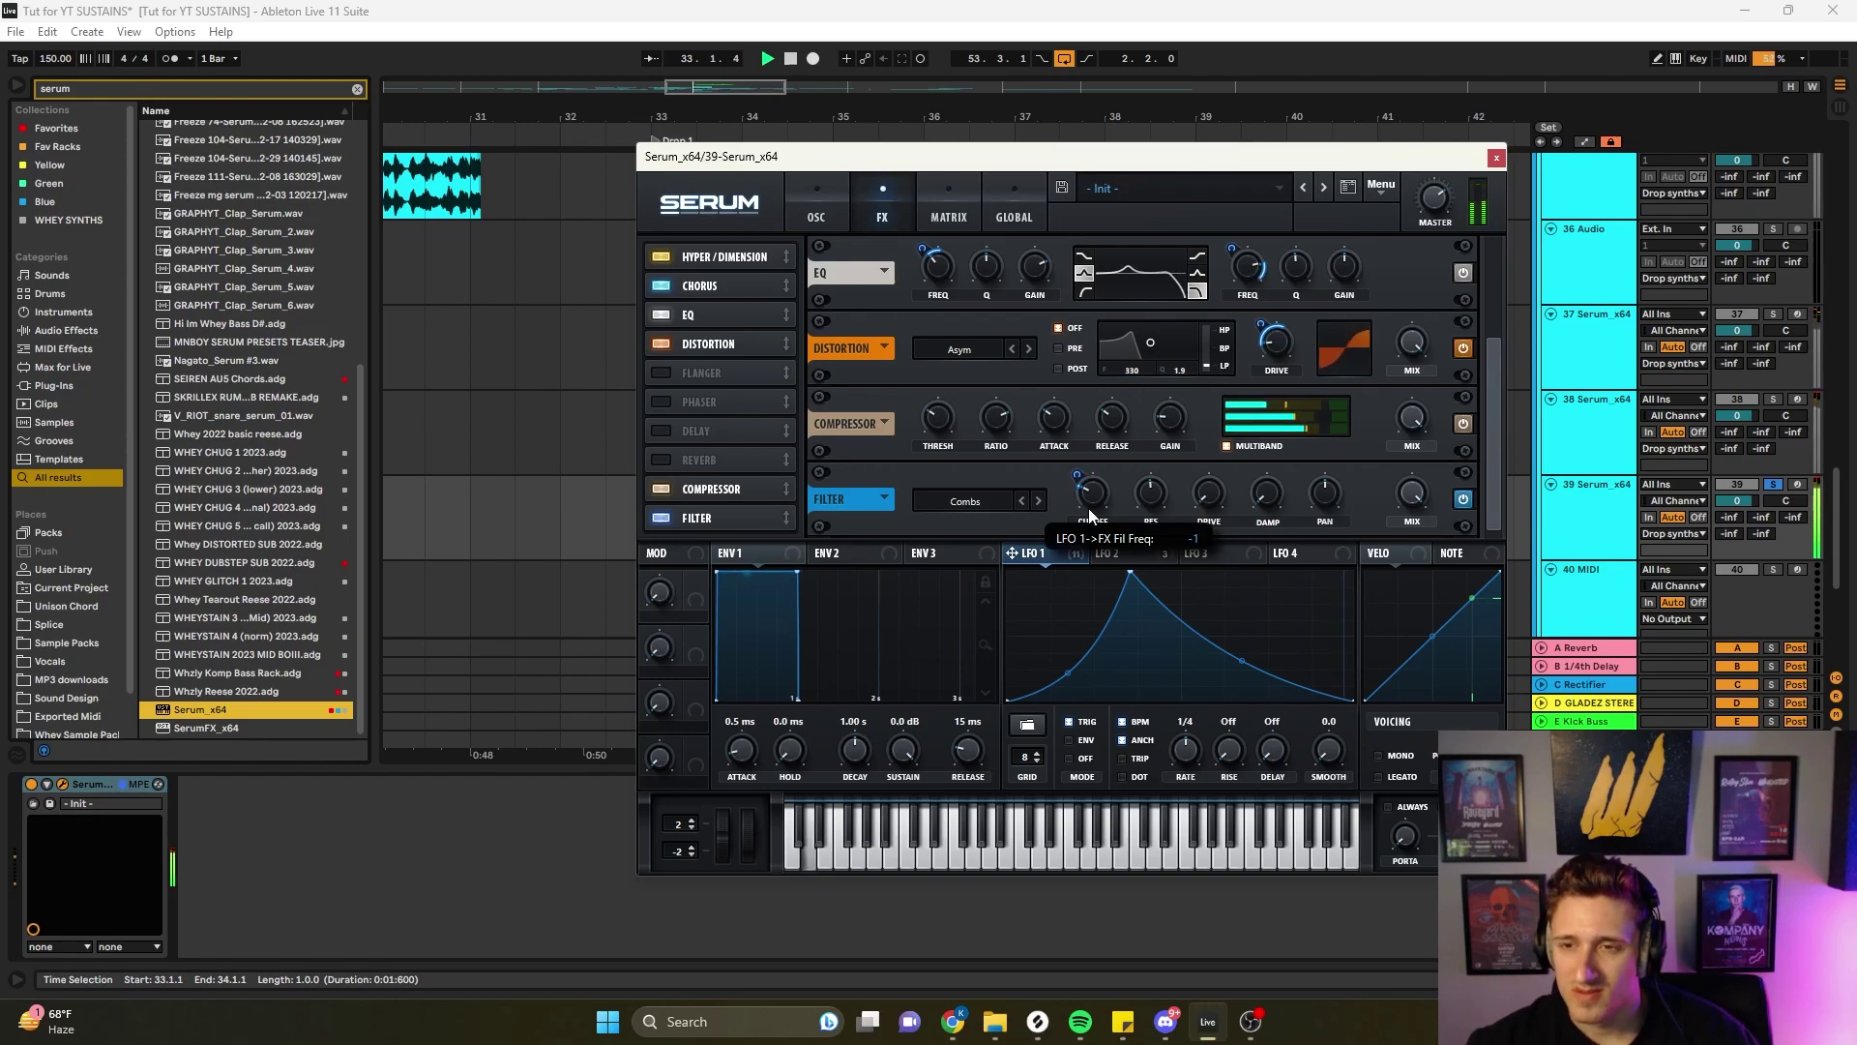
left_click(1014, 217)
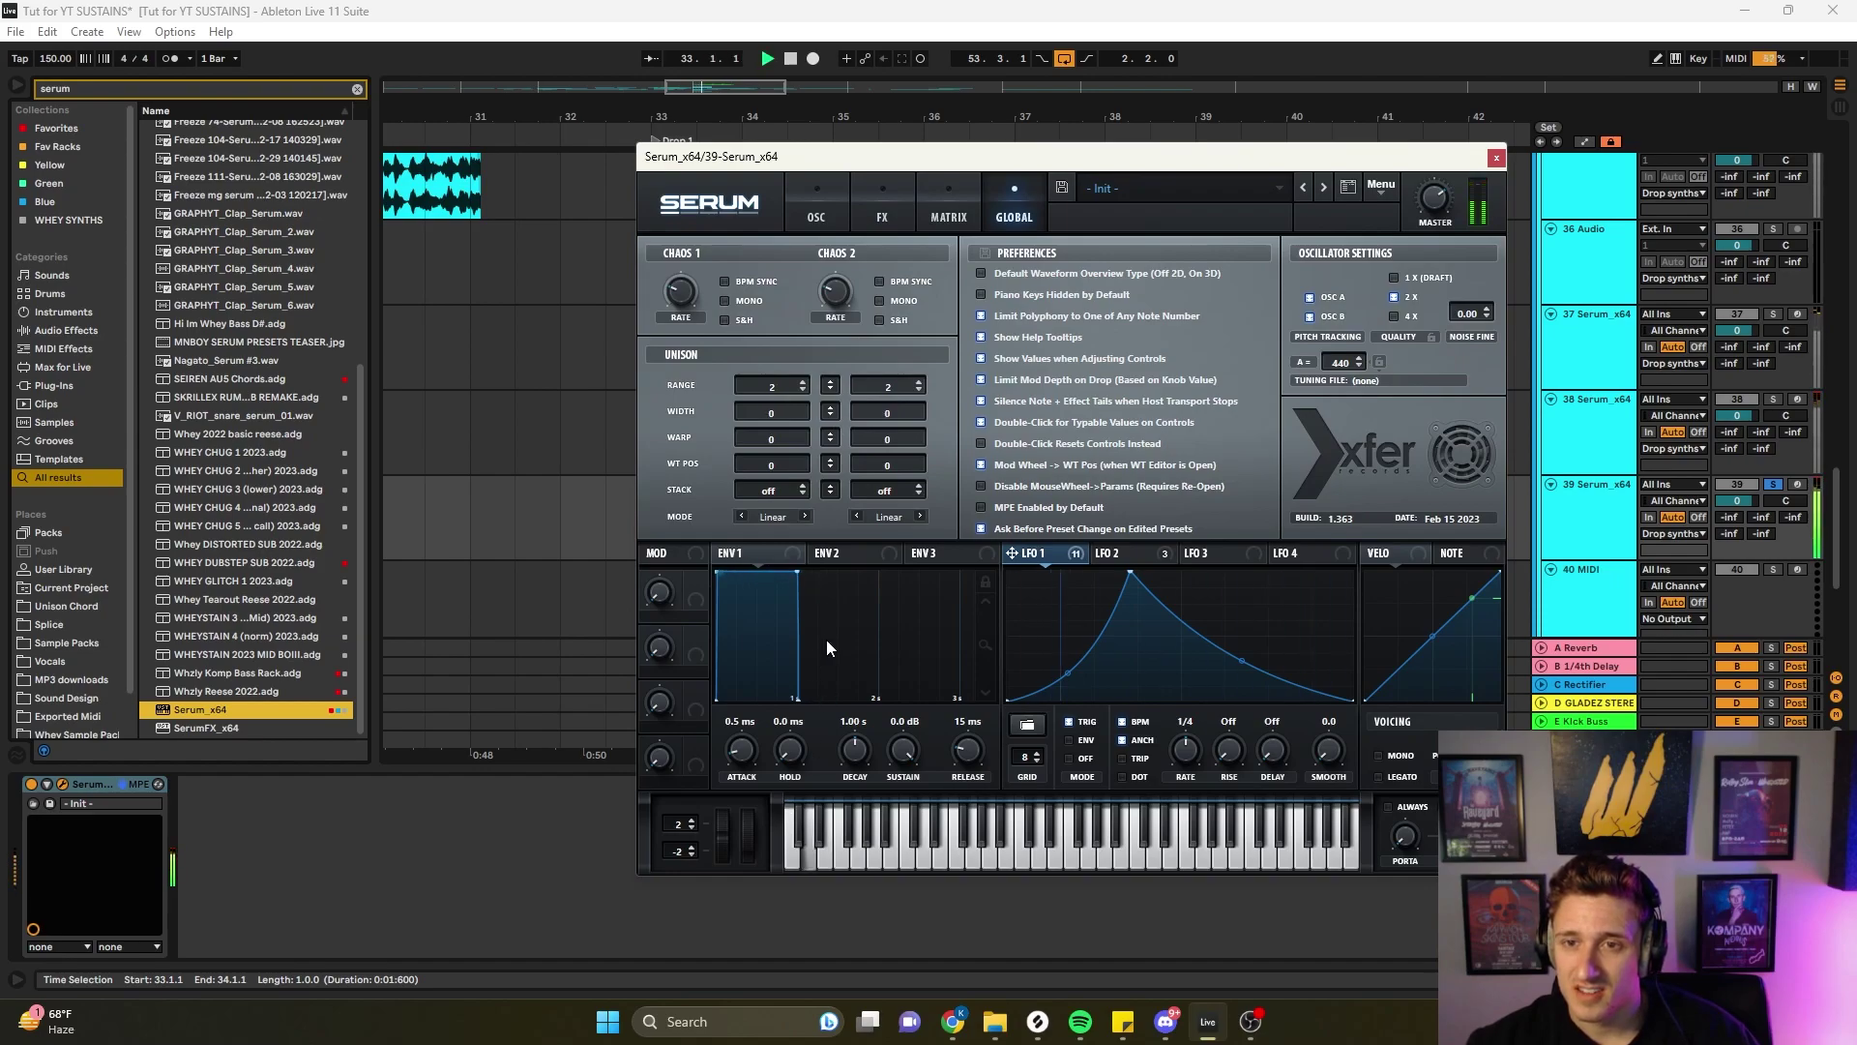
left_click(823, 207)
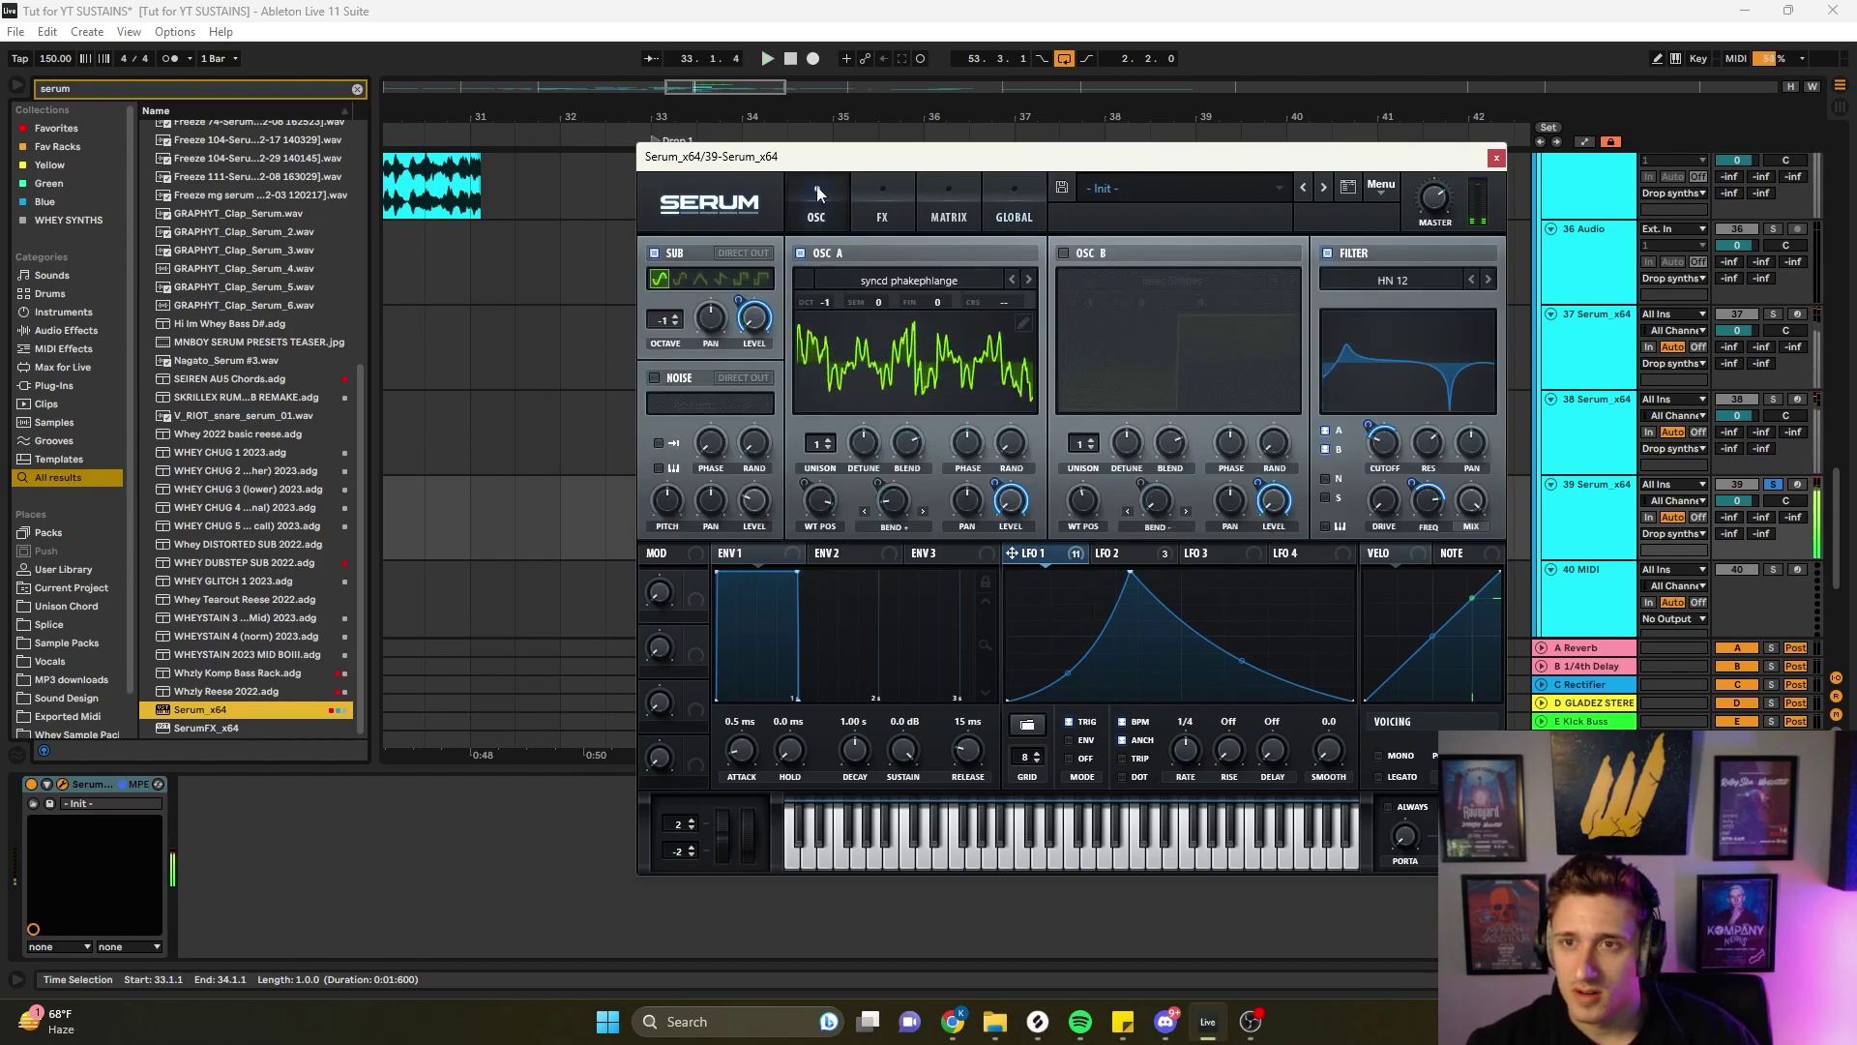
left_click(865, 207)
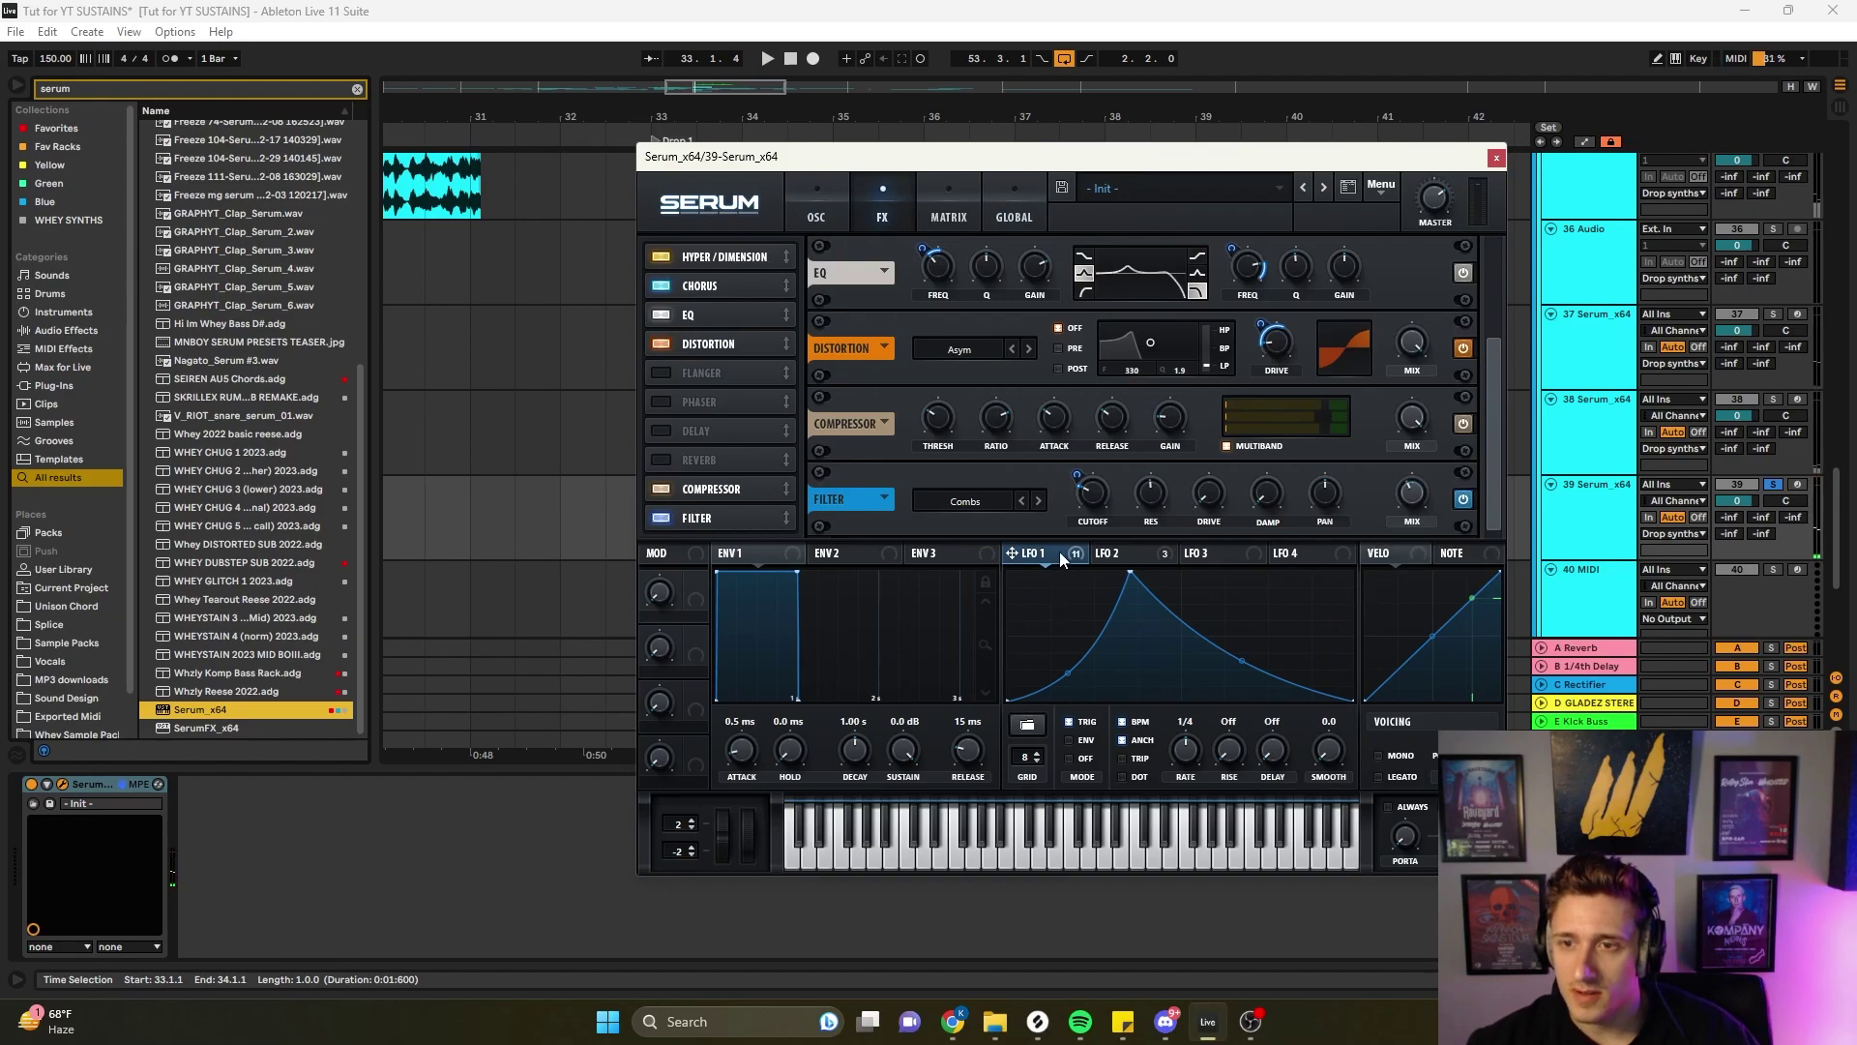
left_click_drag(1412, 495, 1419, 502)
- Adjust the frequency of the EQ effect's high band
left_click(816, 207)
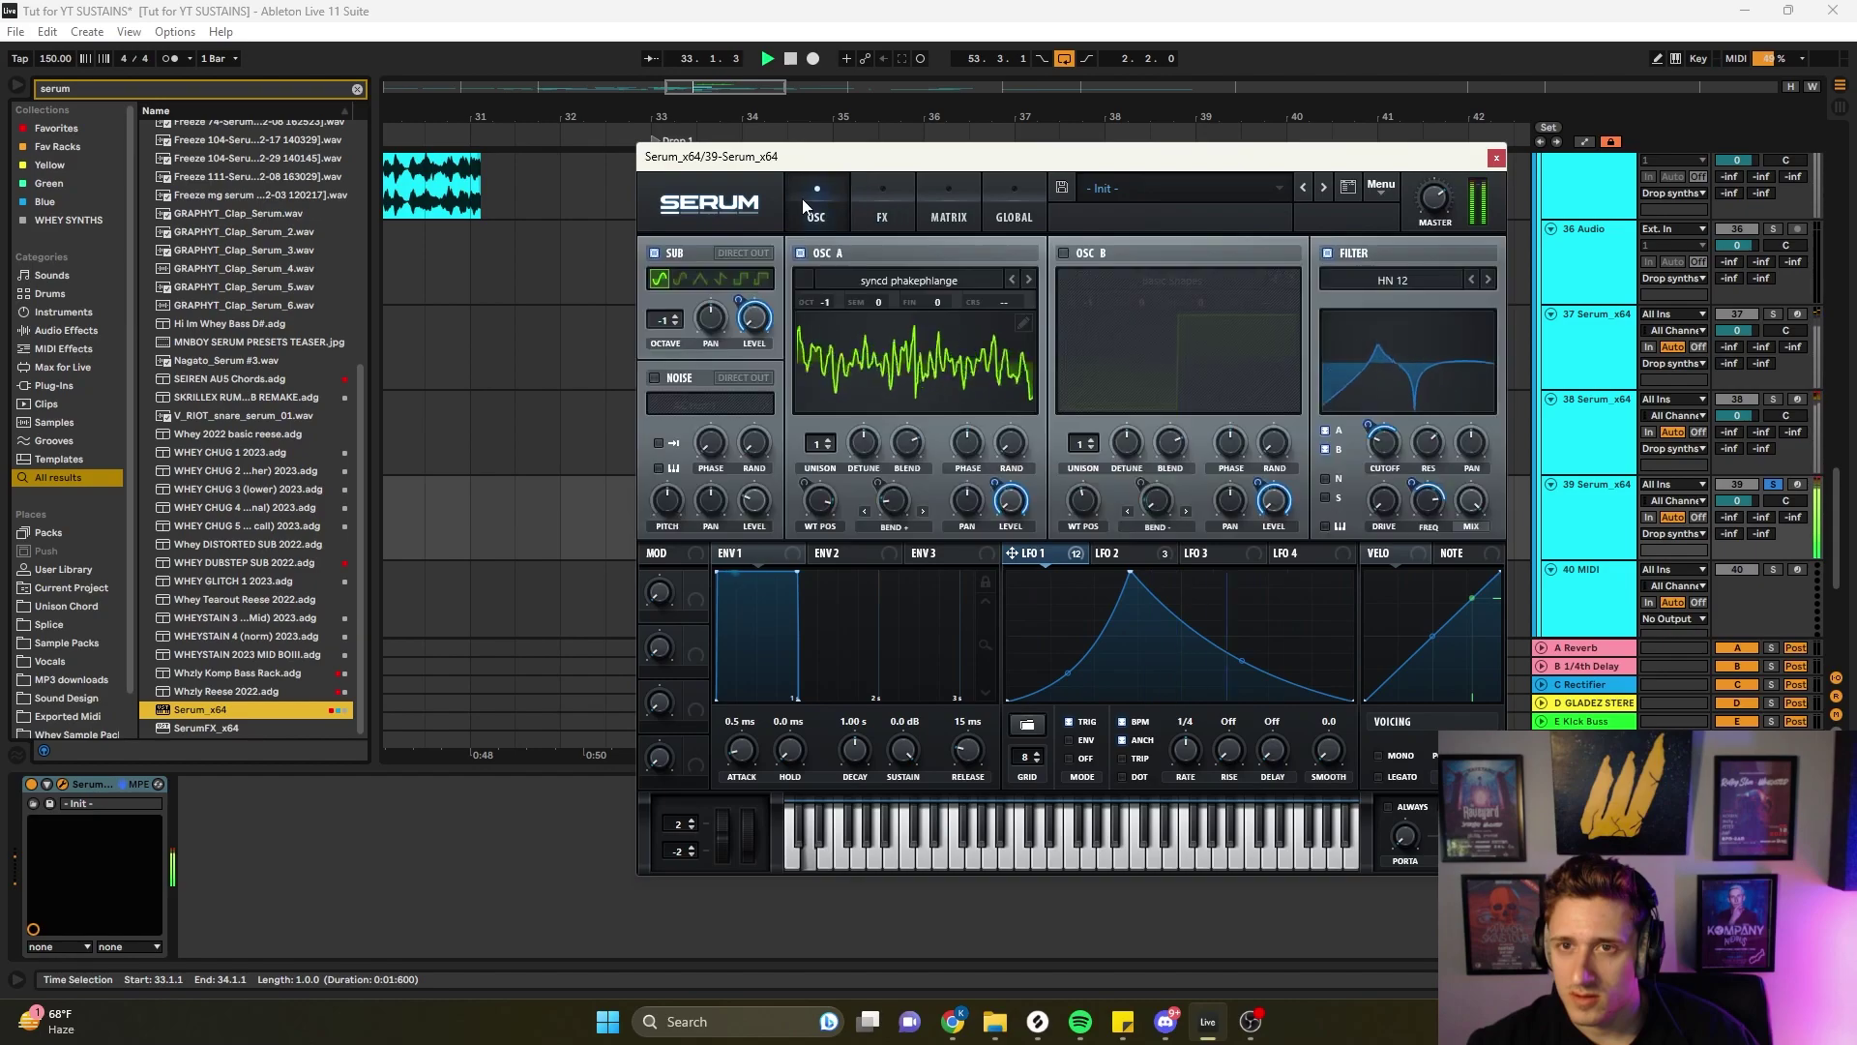
left_click(885, 211)
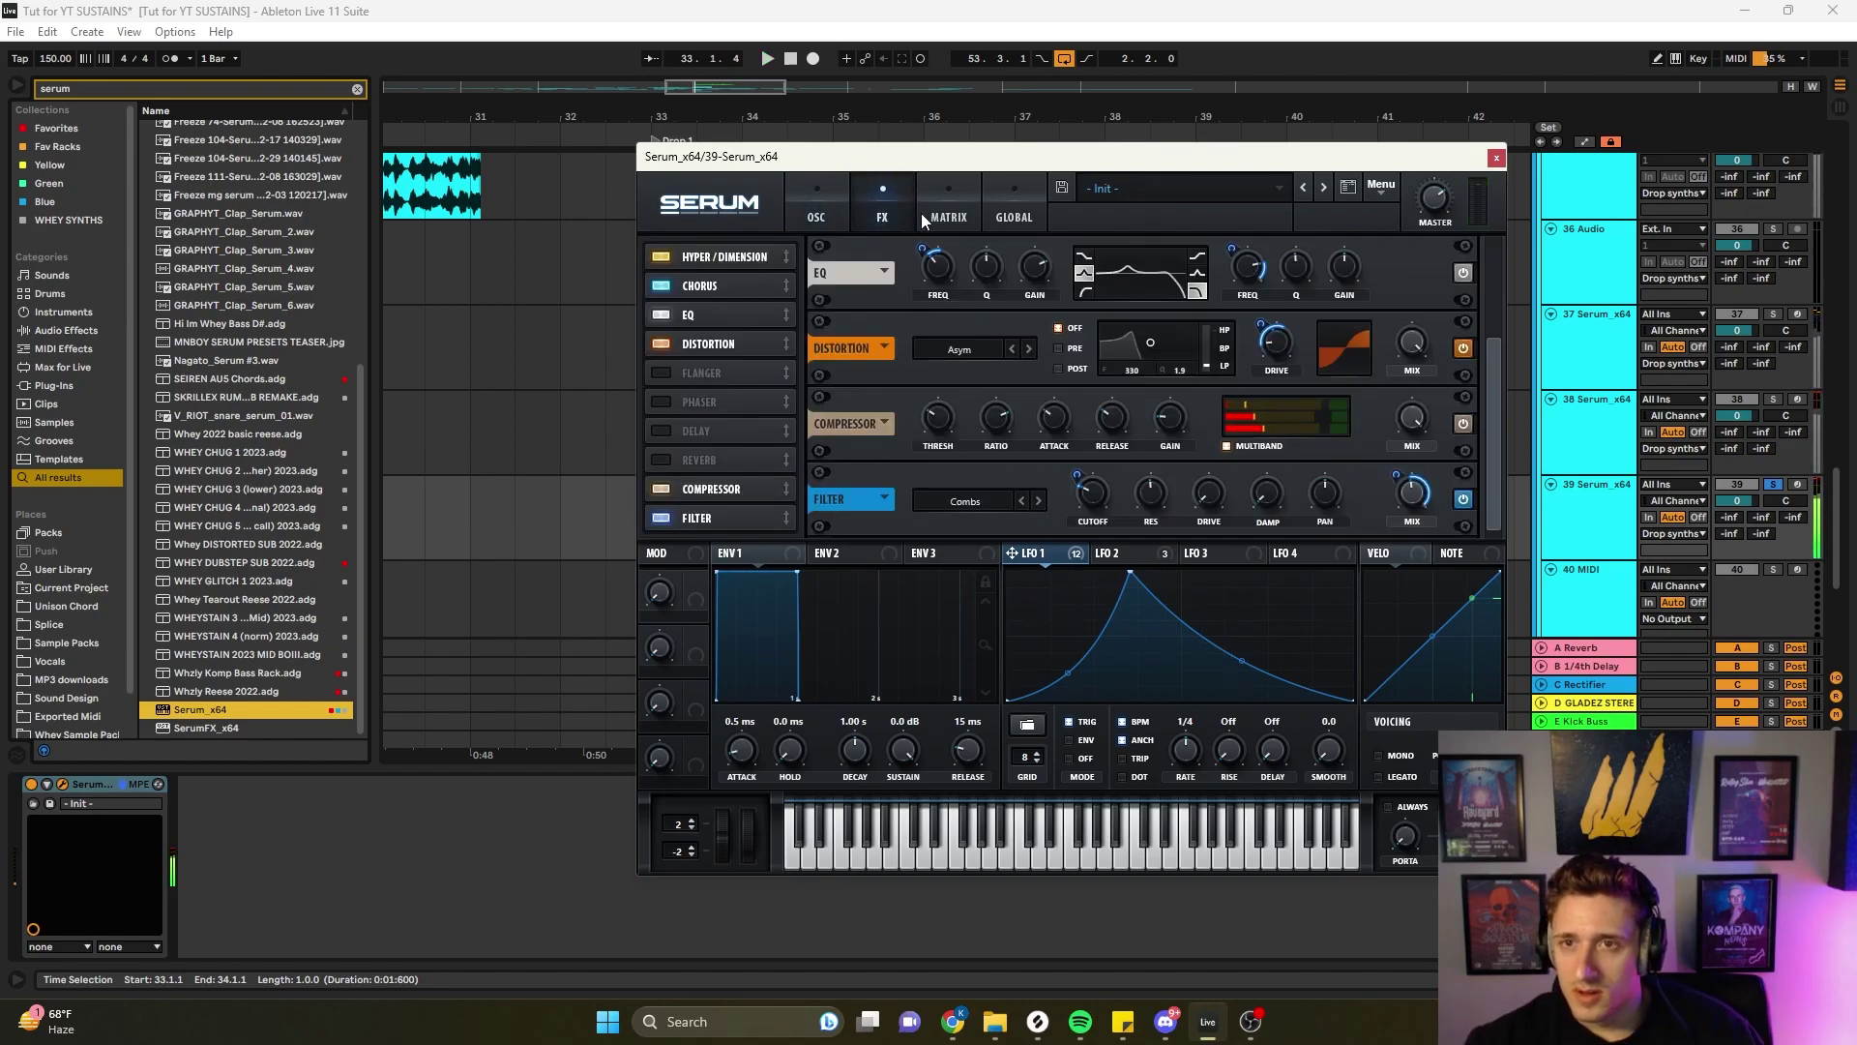
left_click_drag(1242, 274, 1246, 309)
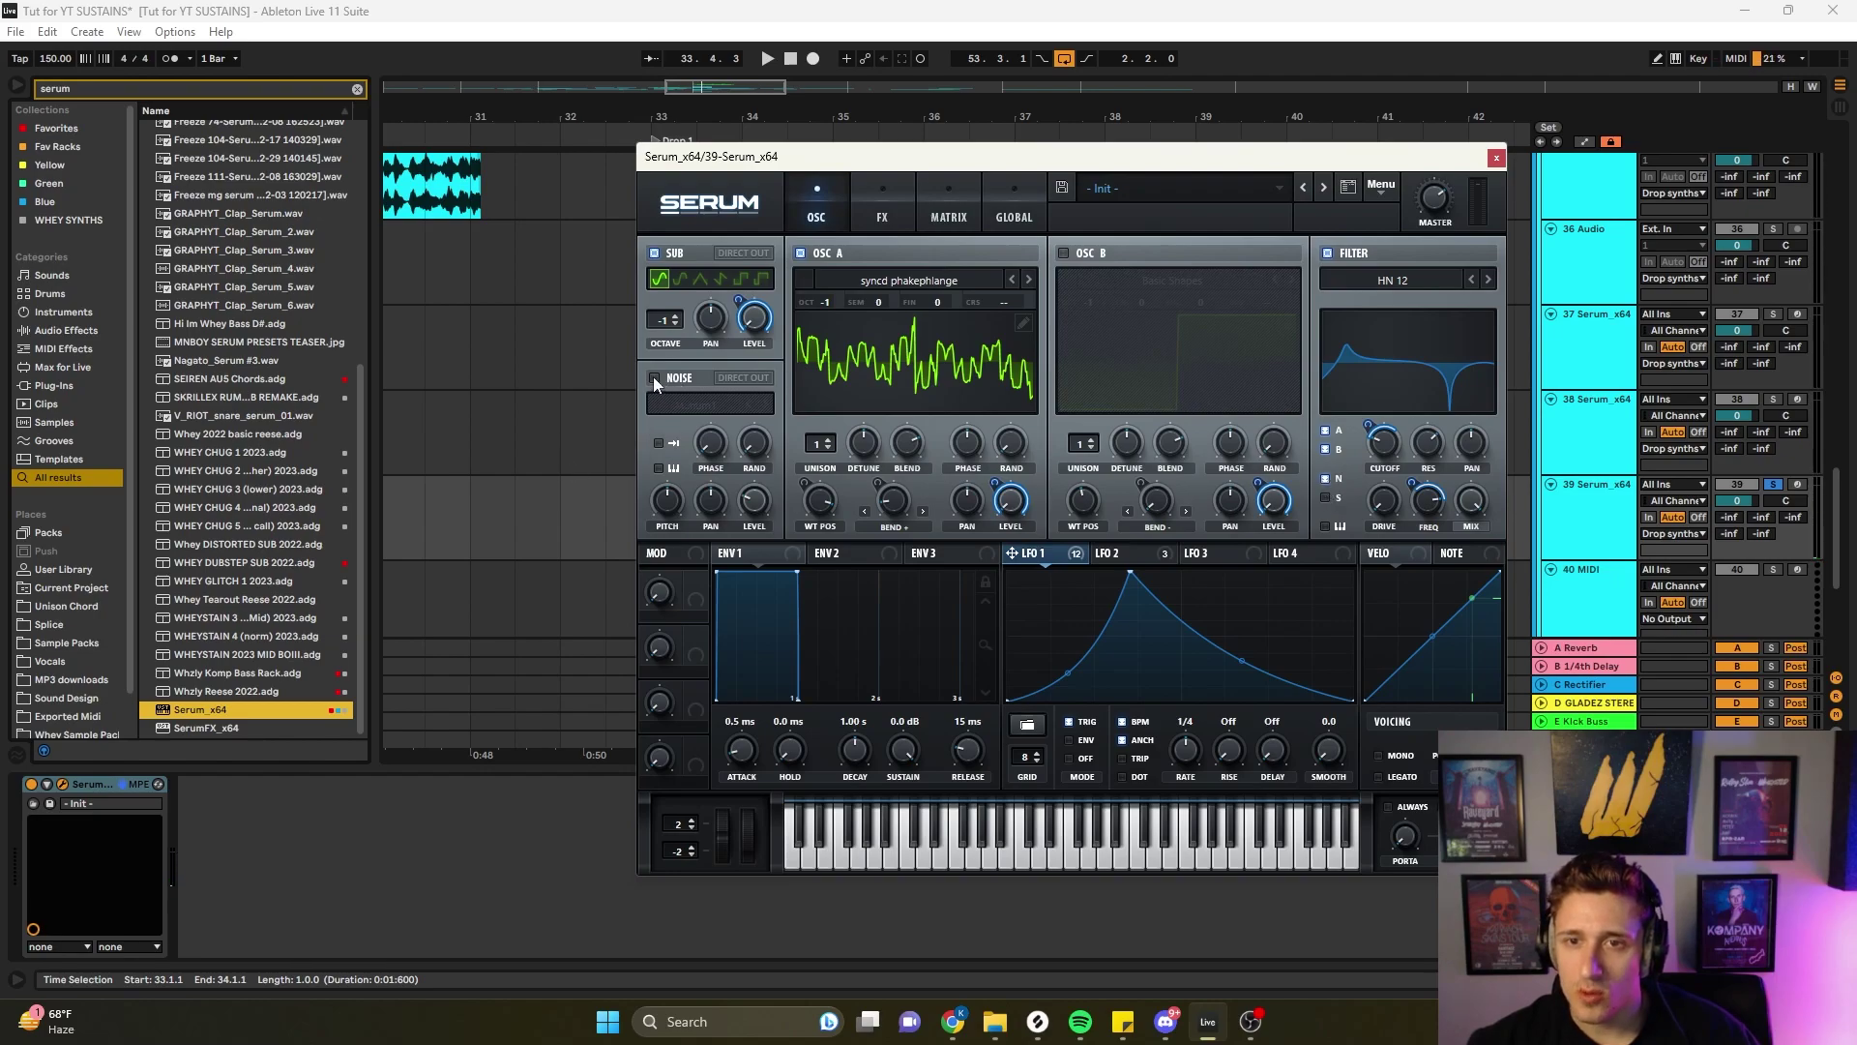
- Enable the noise oscillator and load the BrightWhite noise from the Analog group
left_click(714, 403)
mouse_move(755, 449)
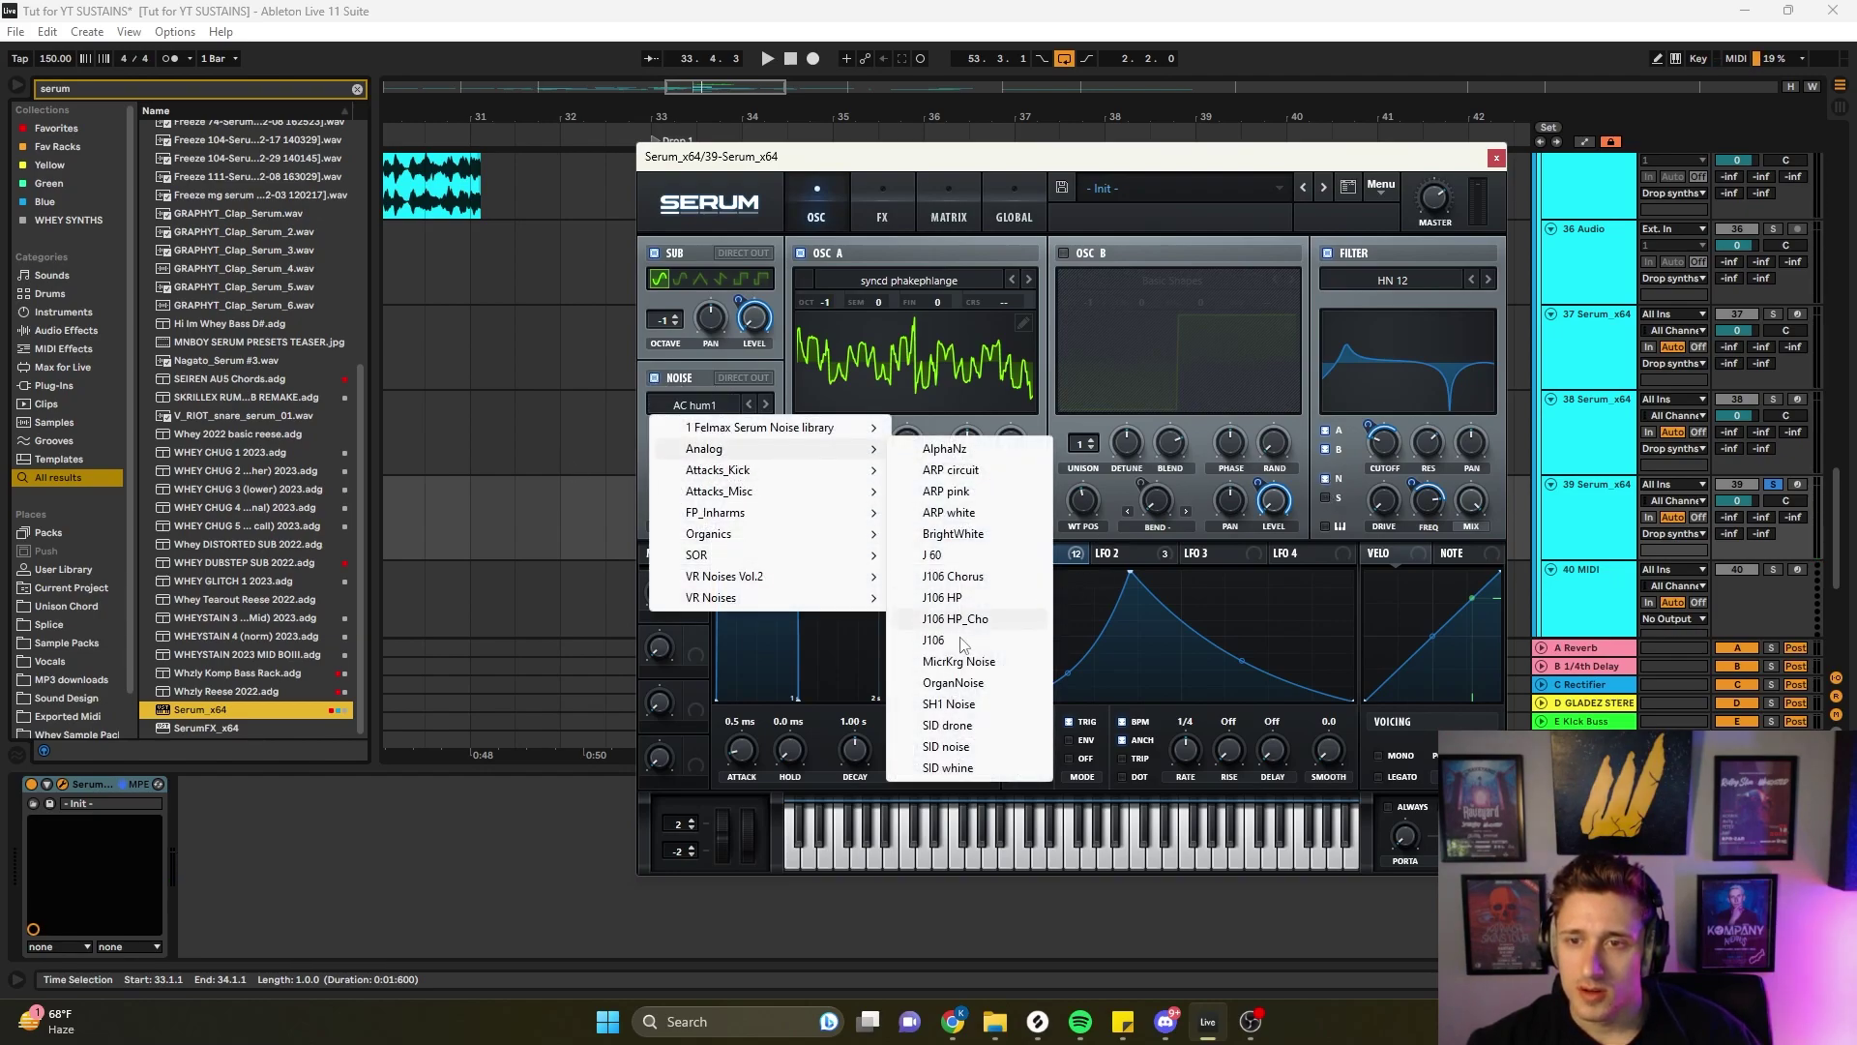
left_click(982, 547)
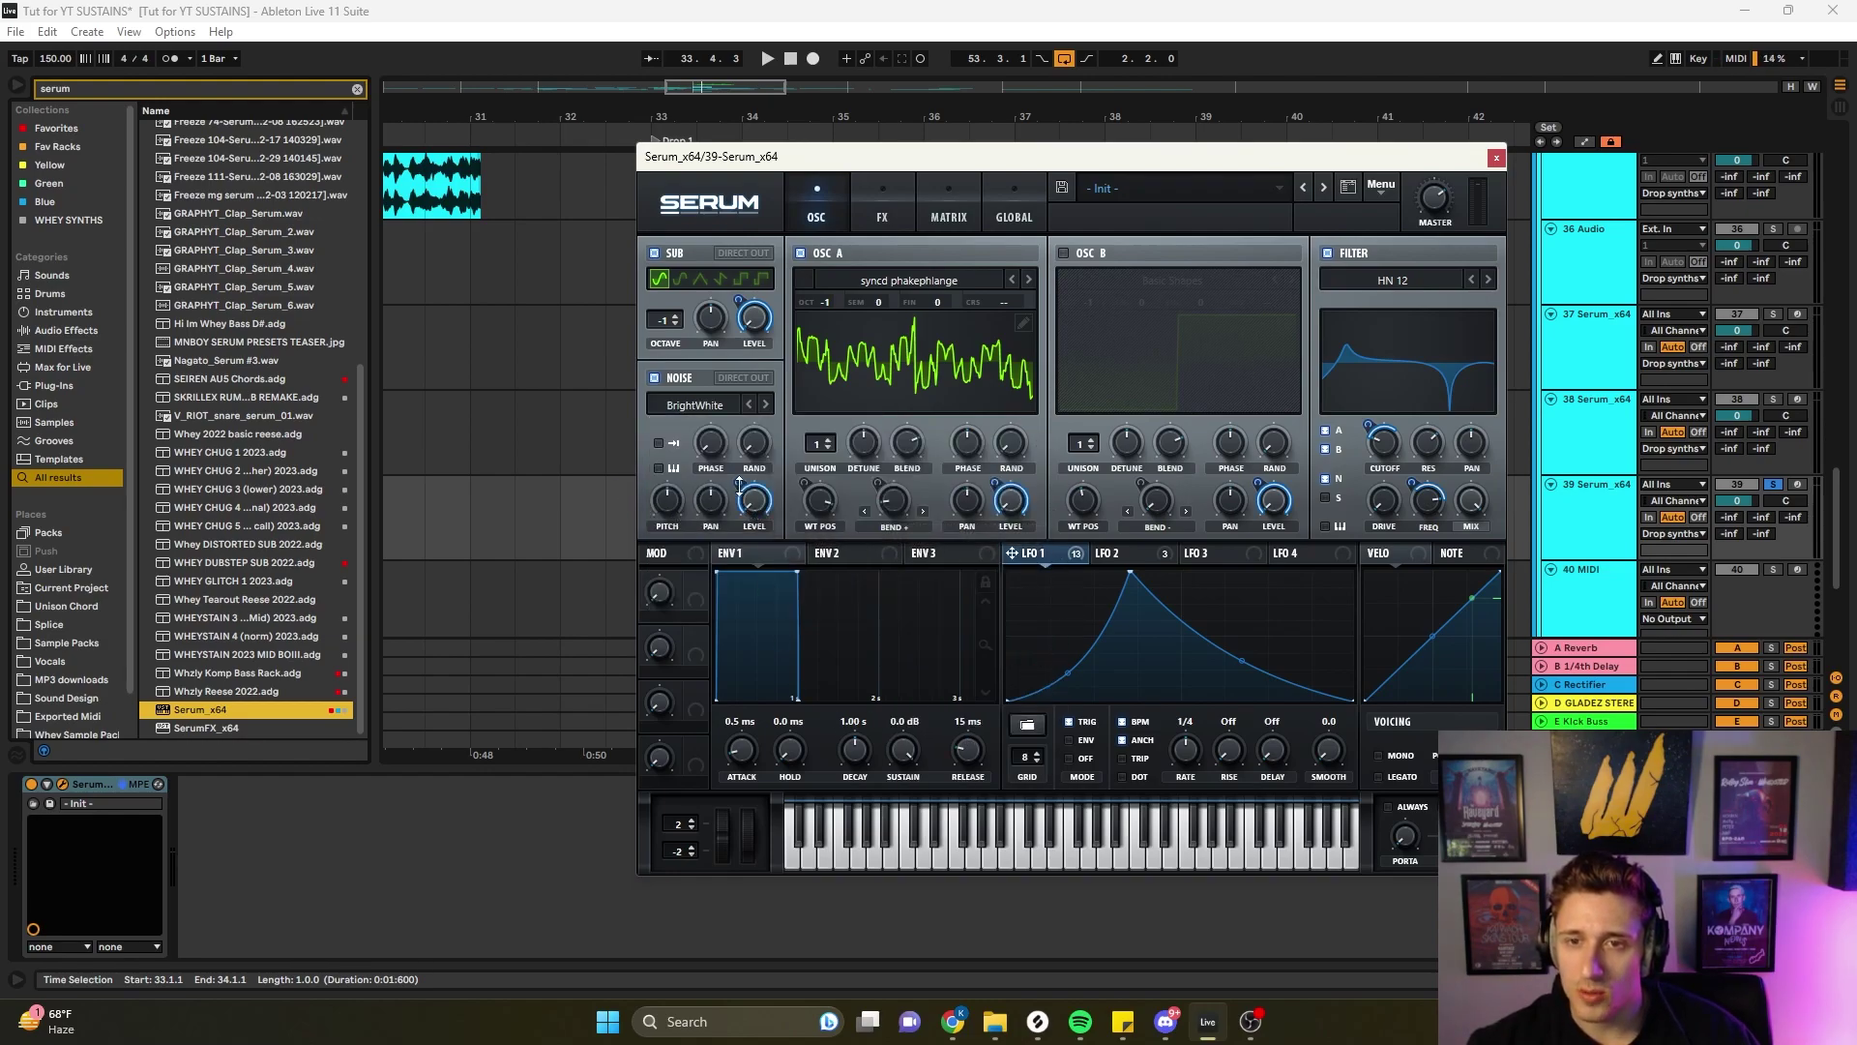
- Adjust the LFO 1 modulation depth on the noise oscillator's level while the loop plays
mouse_move(755, 532)
key("space")
left_click_drag(763, 535, 771, 582)
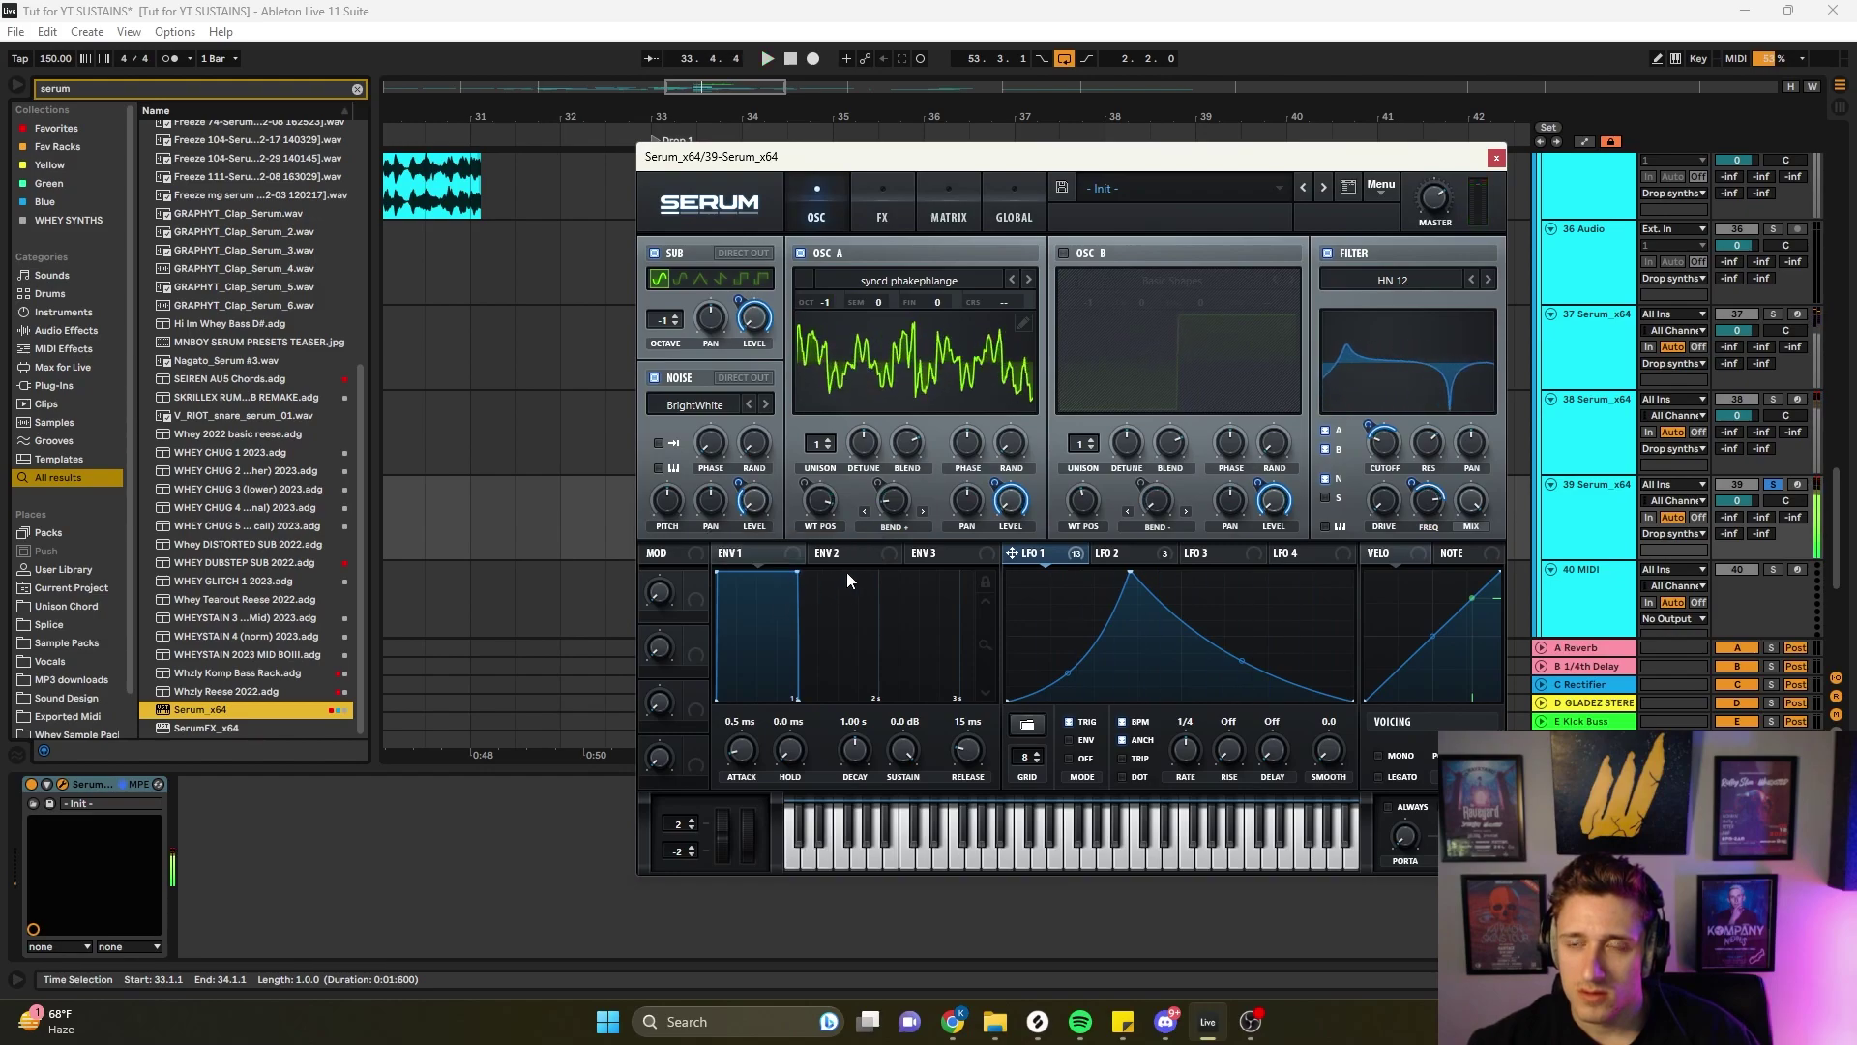
- Shape LFO 3 into an early peak with a short straight rise and a steeply curved decay
left_click(1257, 559)
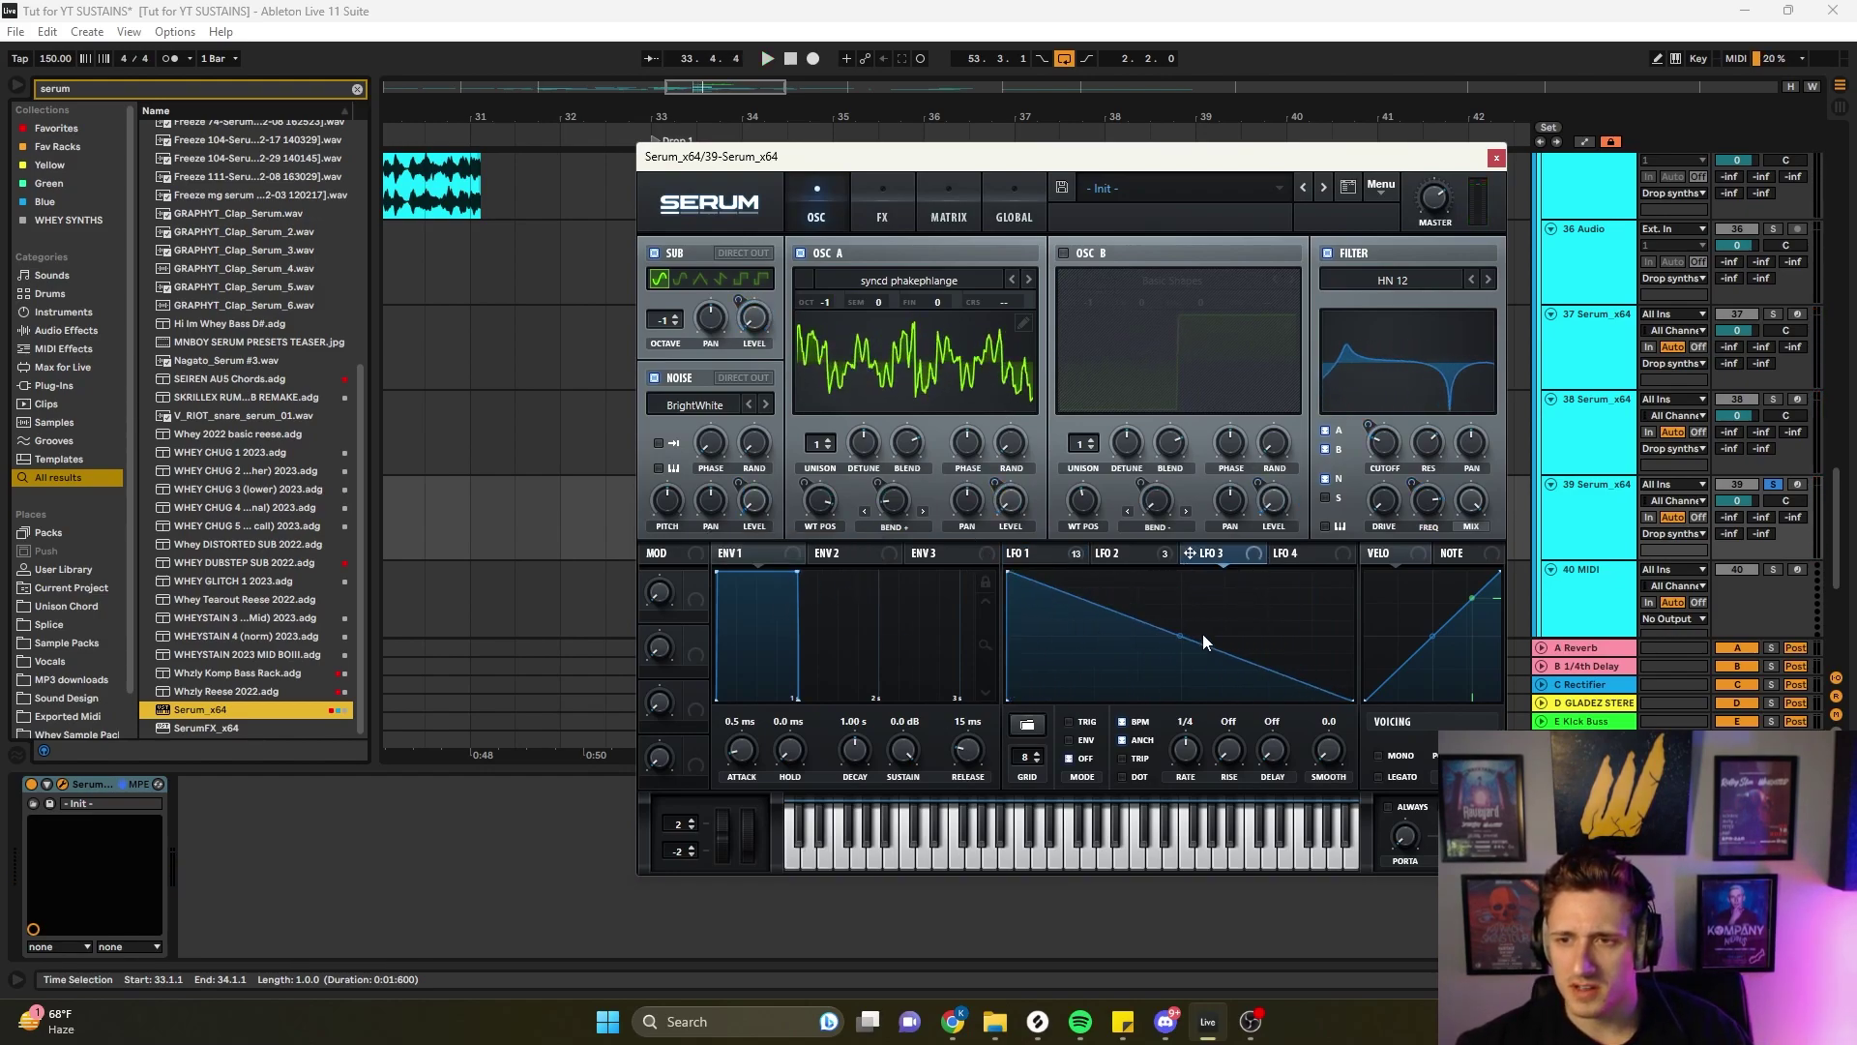
left_click_drag(1184, 638, 1178, 677)
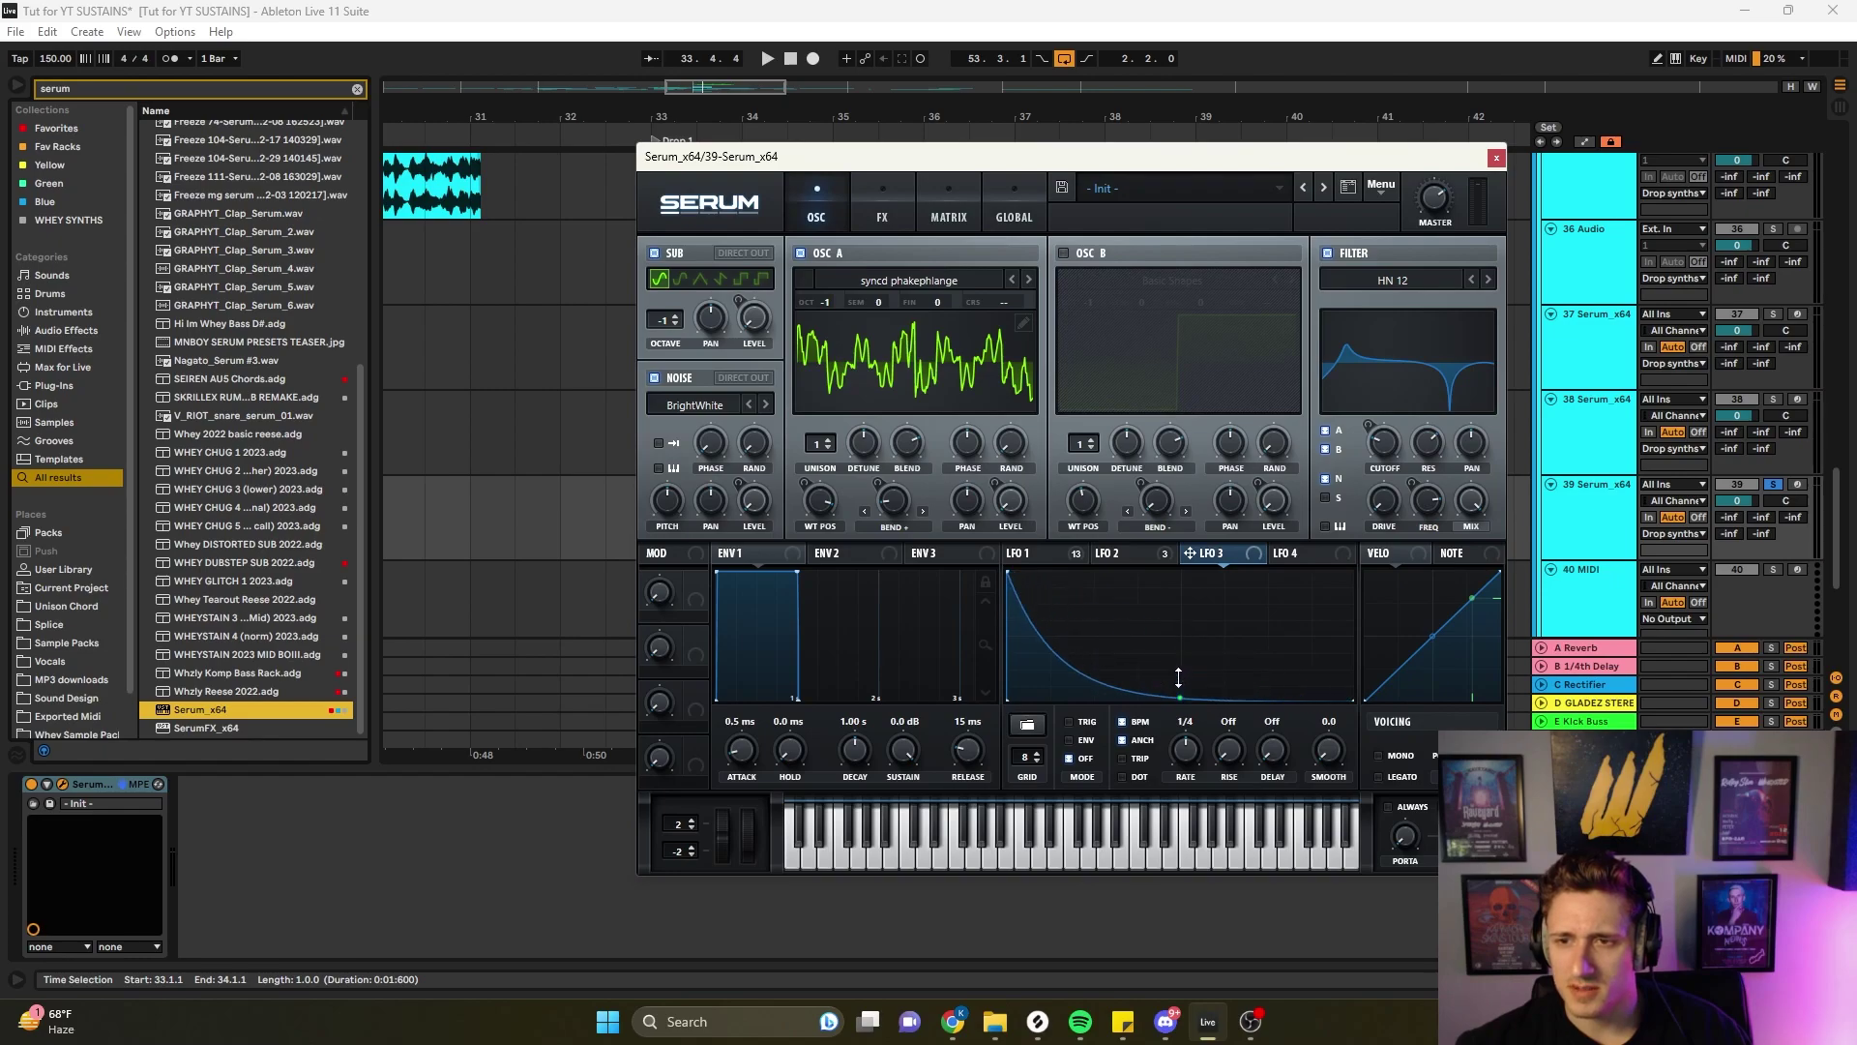
left_click_drag(1024, 587, 1047, 561)
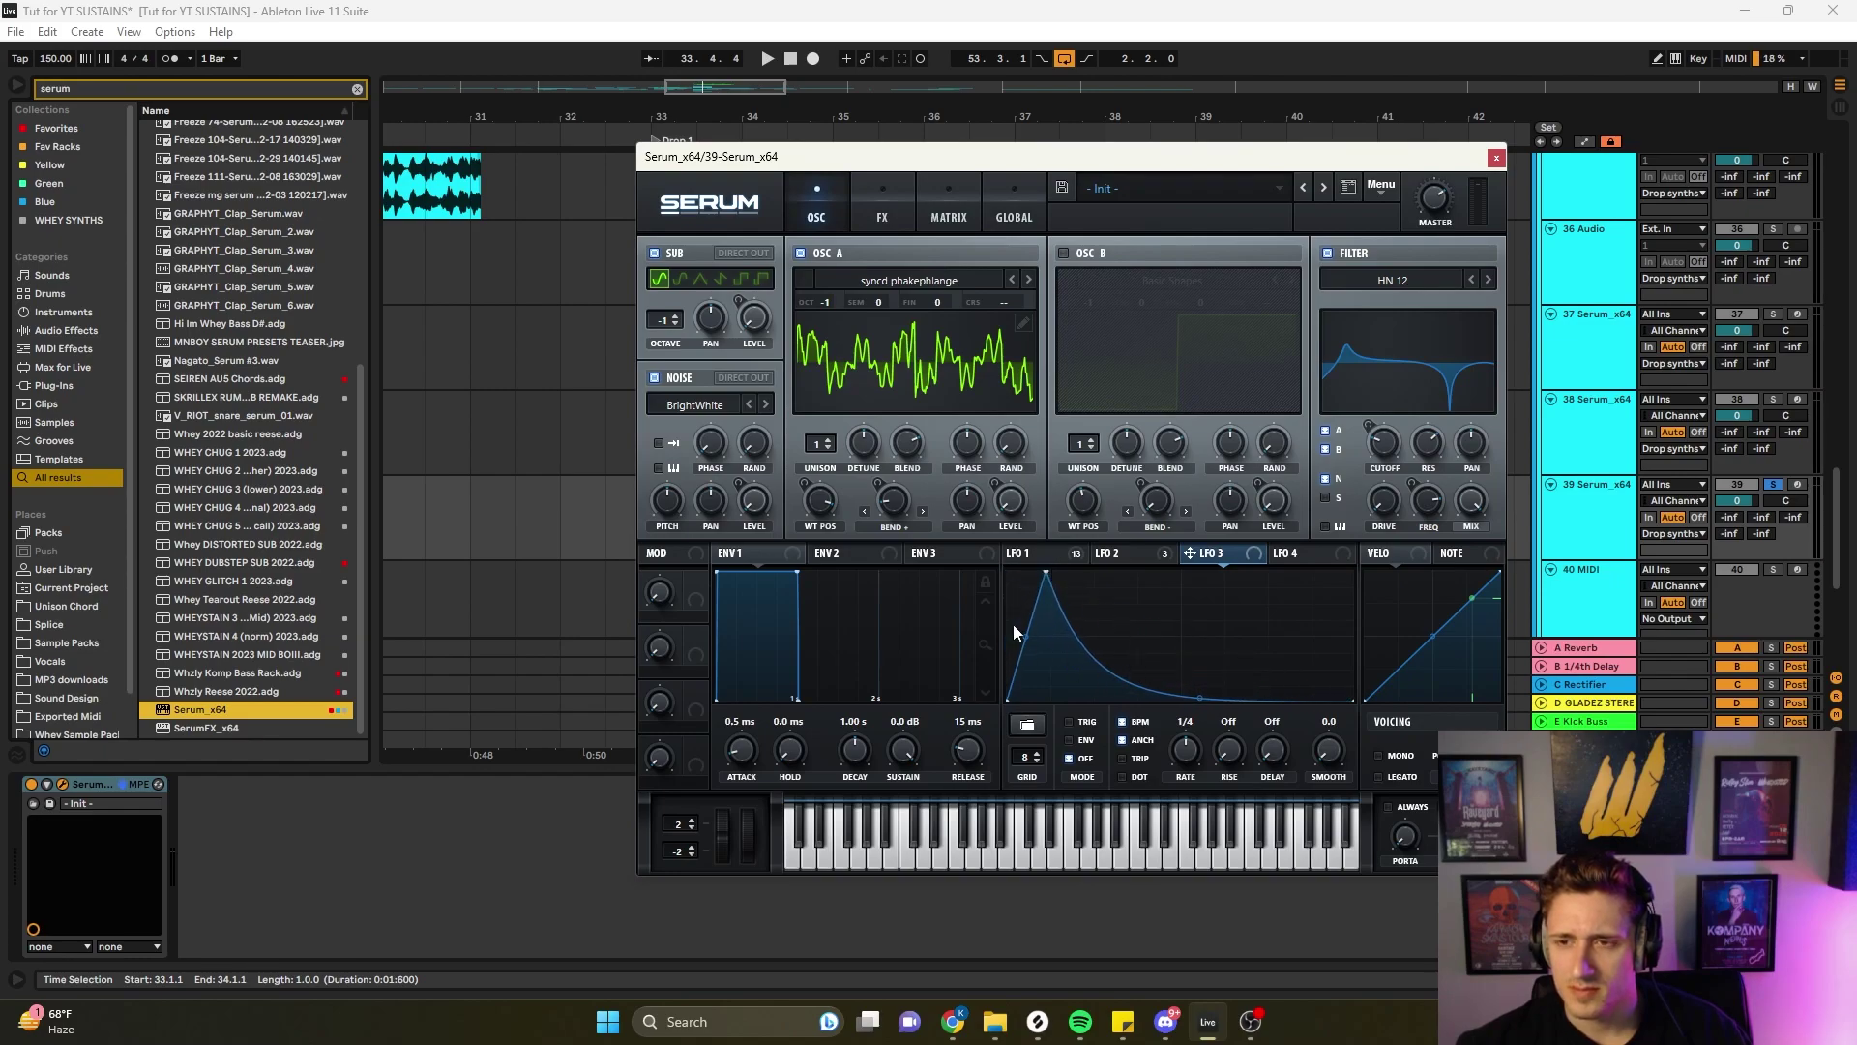
- Add a modulation matrix row routing LFO 3 to the global Amp. and give it a positive amount
left_click(950, 203)
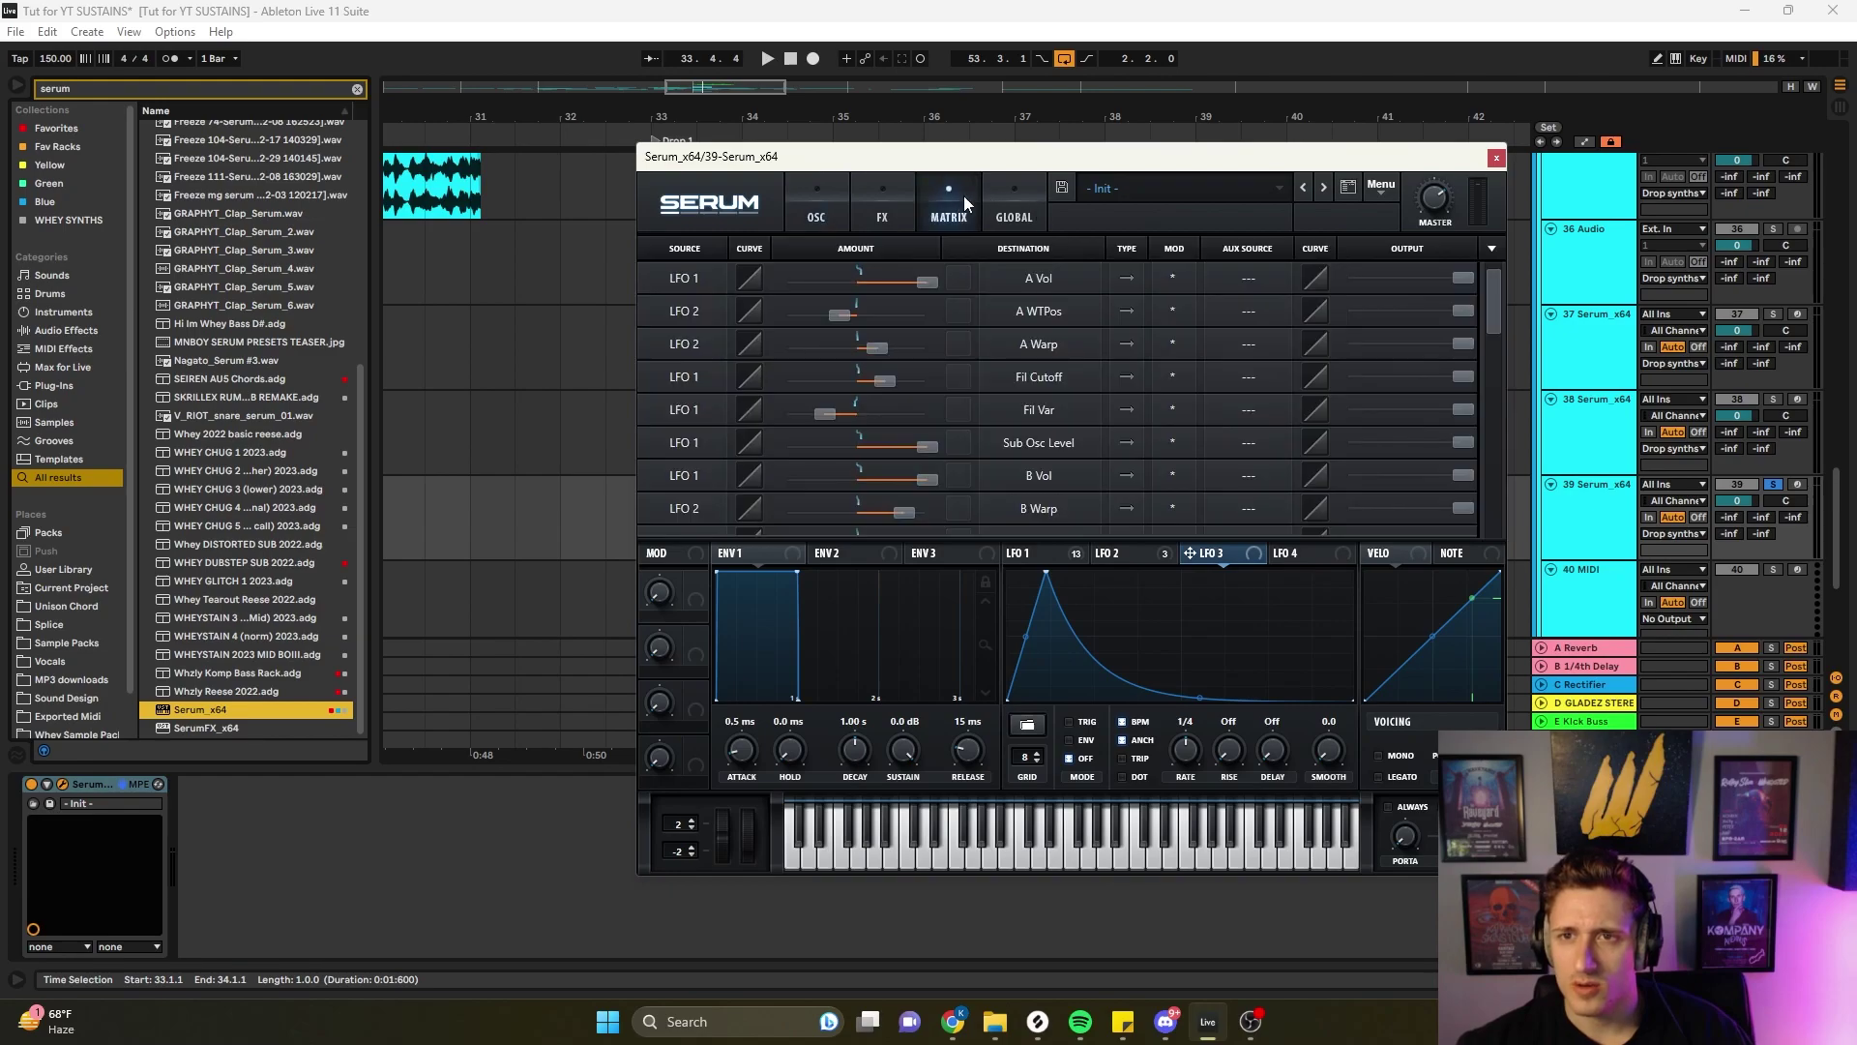
scroll(1499, 350, "down", 5)
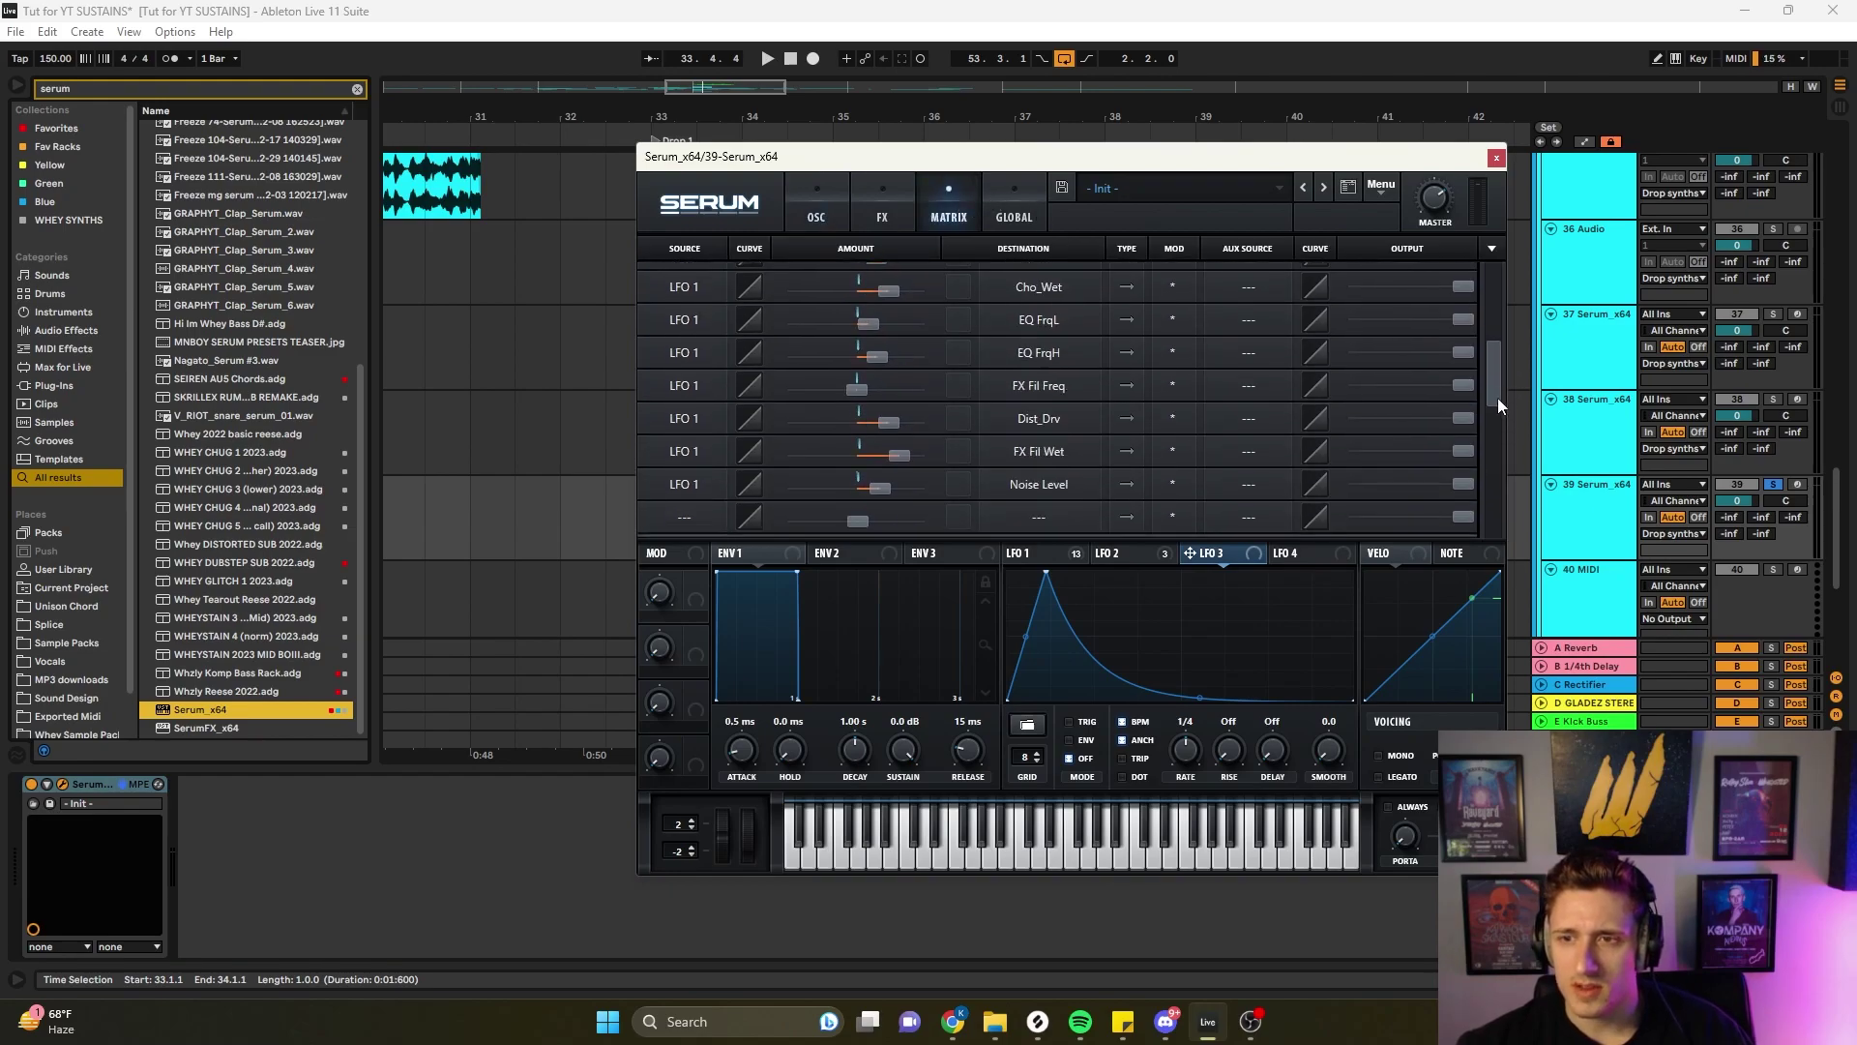
left_click(650, 473)
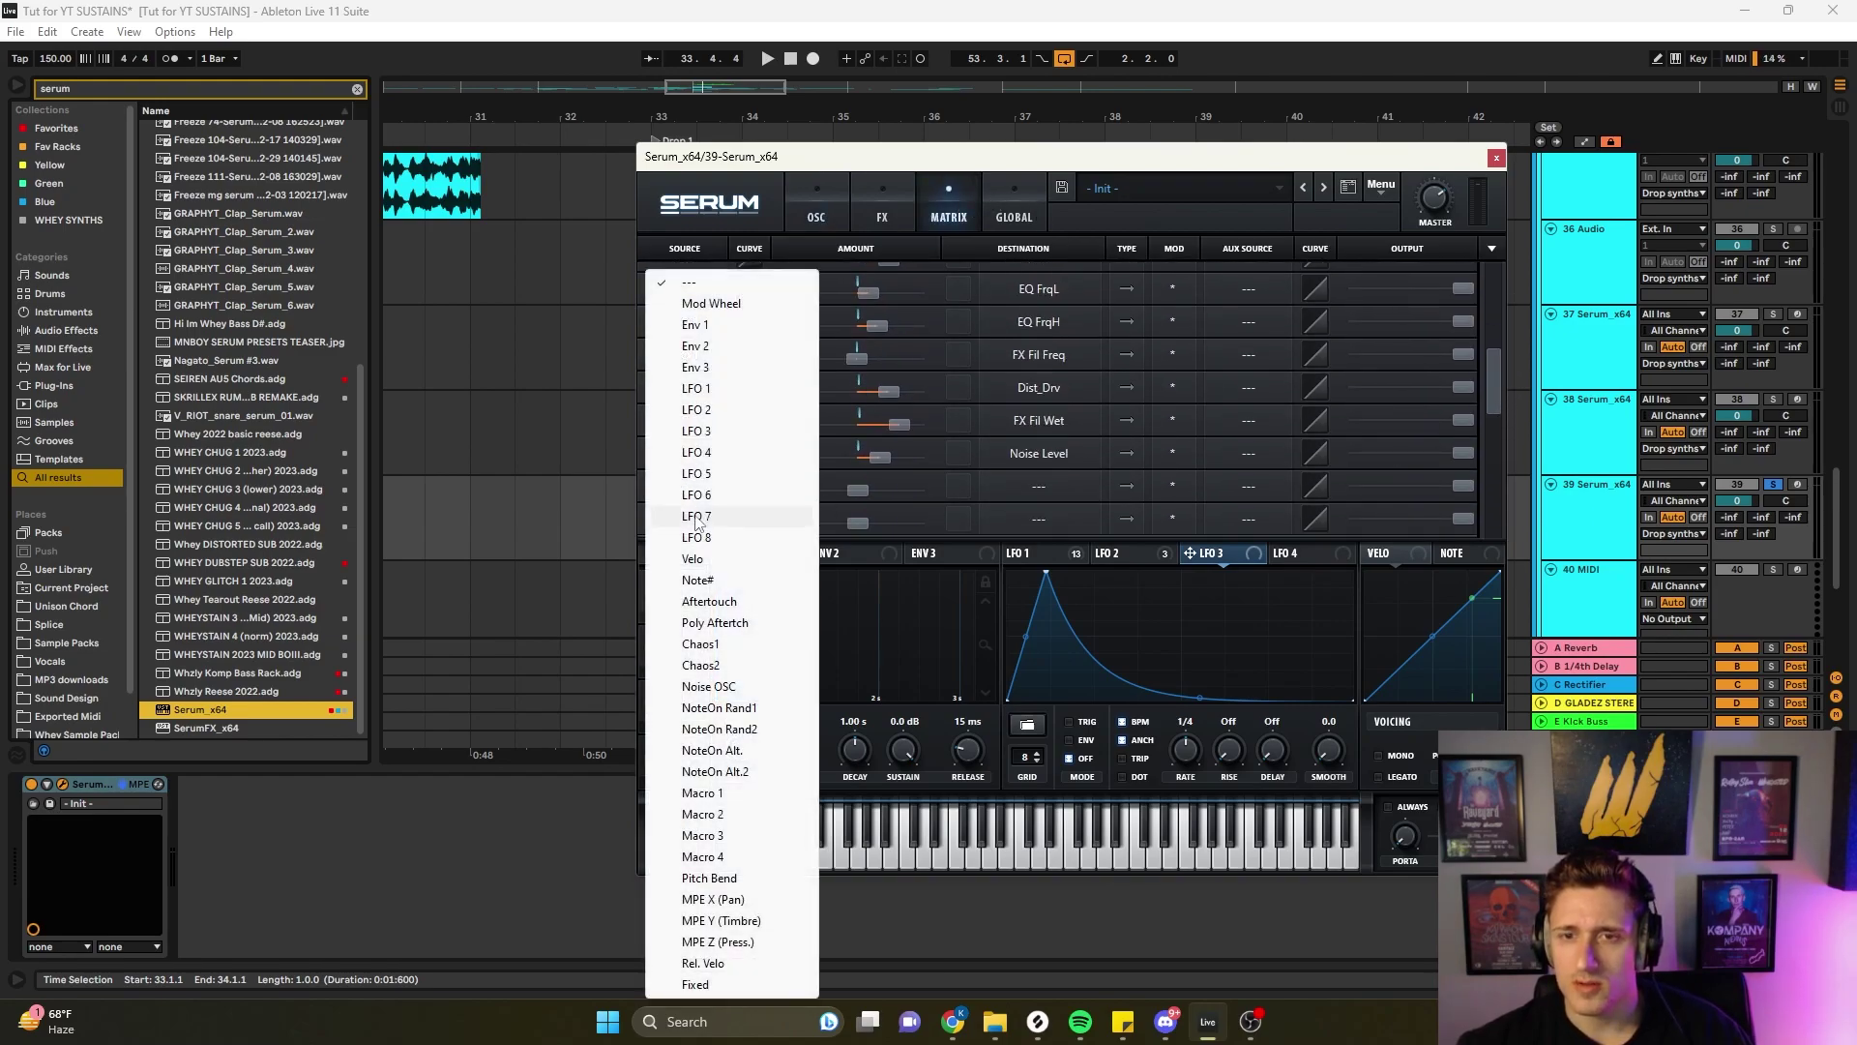
left_click(696, 432)
left_click(1024, 480)
mouse_move(1055, 659)
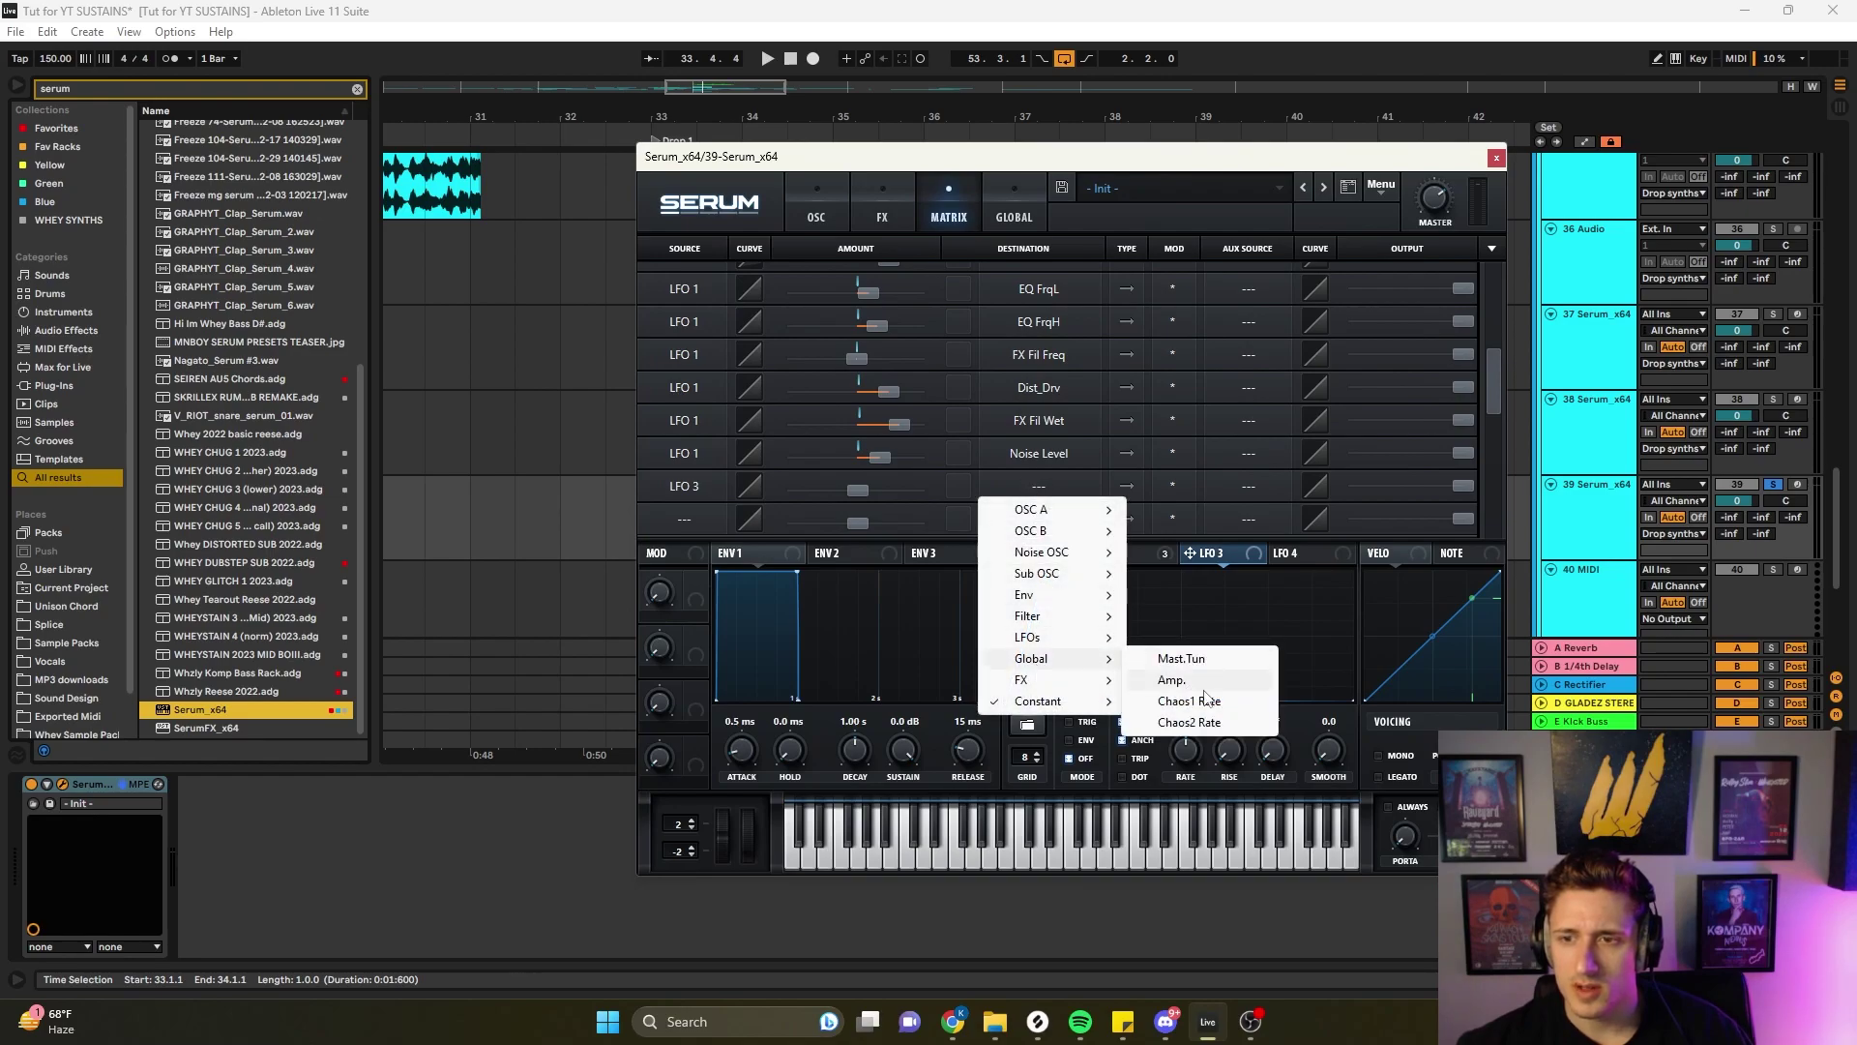
left_click(1206, 689)
key("space")
left_click_drag(862, 485, 923, 520)
- Move LFO 3's peak later, stretch out its decay, and slightly reduce its modulation amount on Amp
left_click_drag(1045, 573, 1077, 577)
left_click_drag(1208, 695, 1298, 709)
key("space")
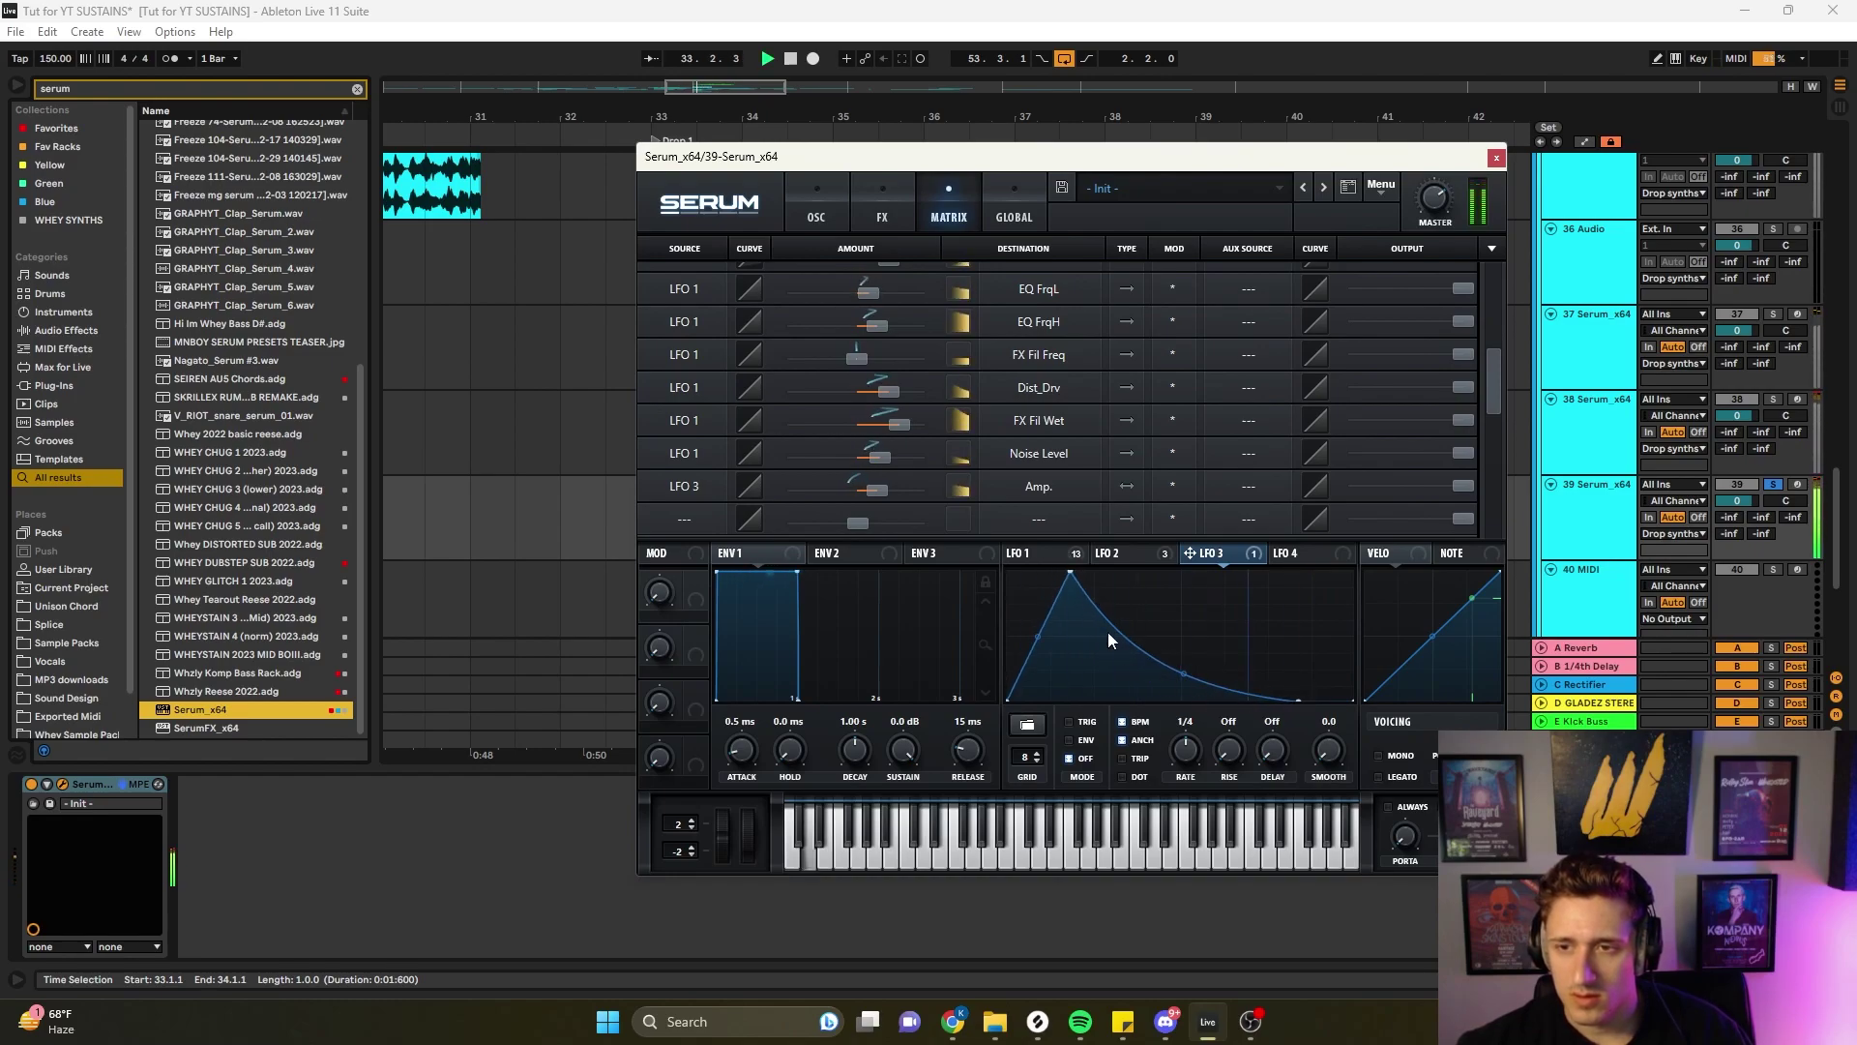
left_click_drag(1070, 577, 1100, 555)
left_click_drag(876, 493, 868, 489)
- Try reducing the output of the LFO 3 to Amp. routing, and undo the change
left_click_drag(1461, 486, 1485, 524)
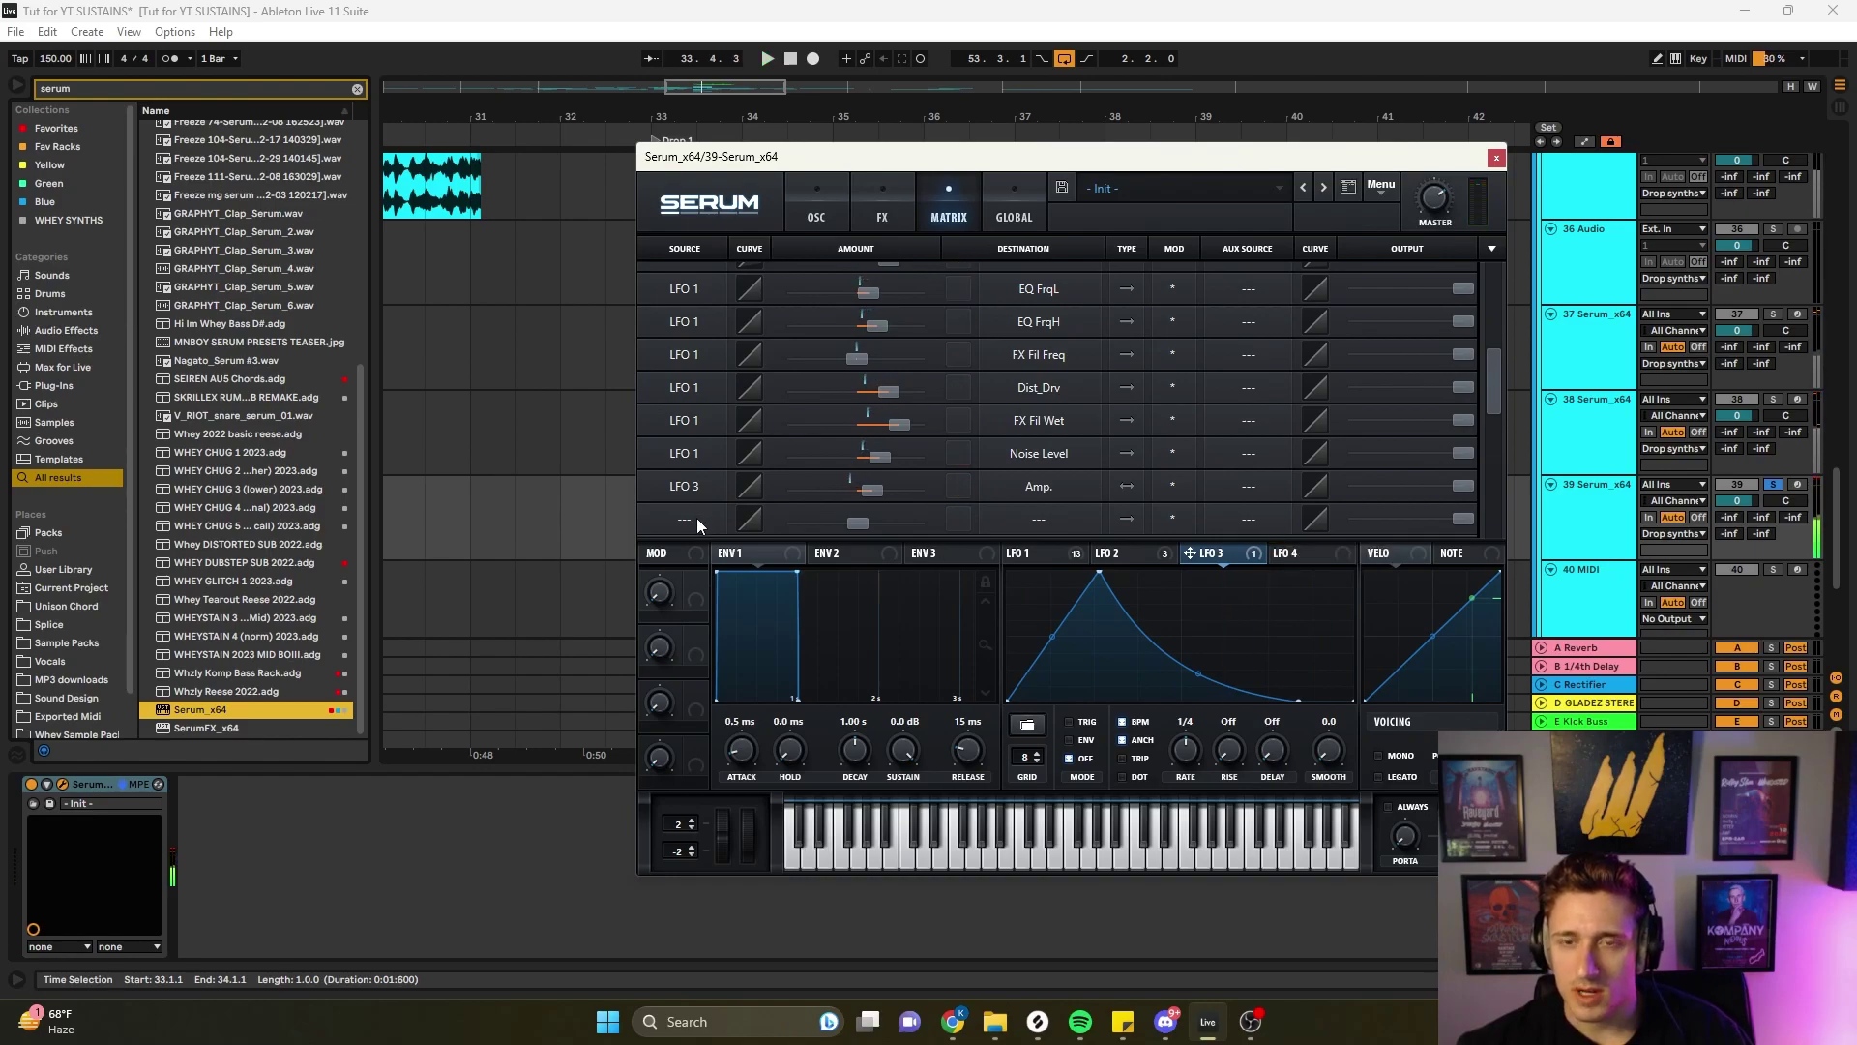
left_click_drag(1471, 496, 1170, 506)
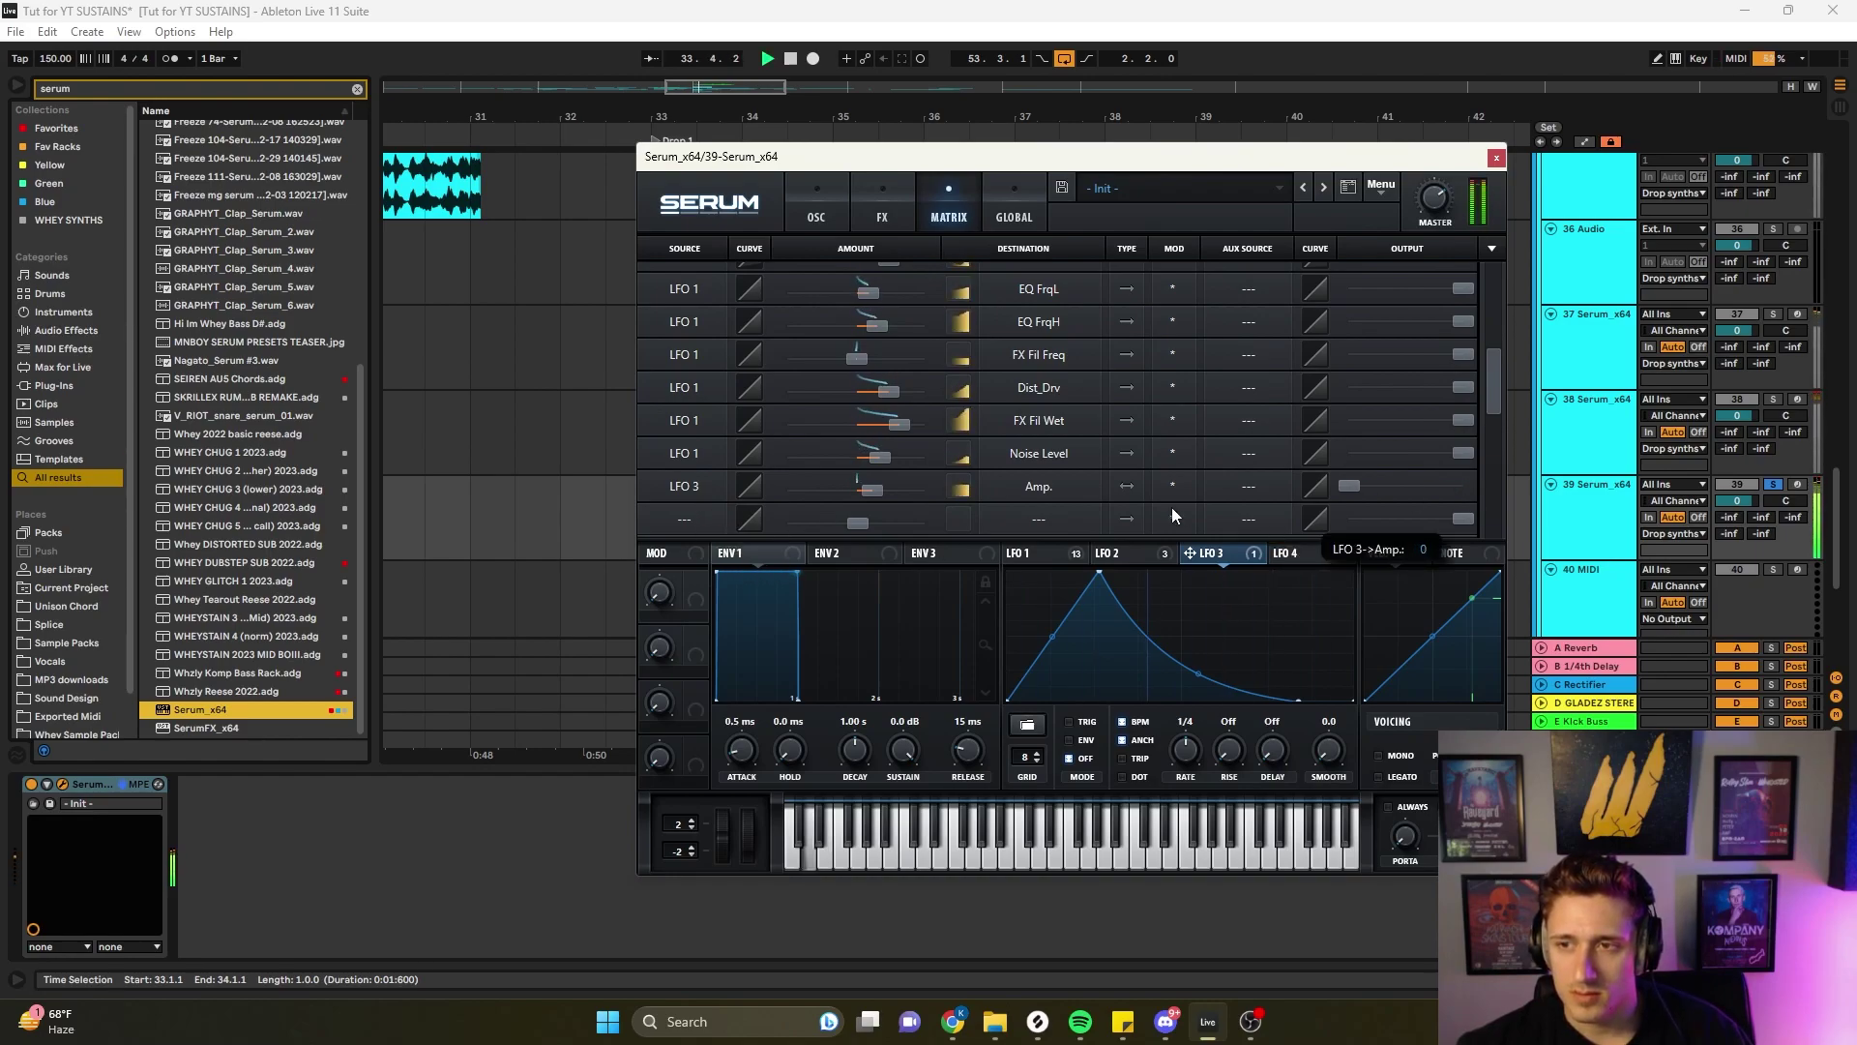
key("ctrl+z")
- Select LFO 4 as the source of the next matrix row and shape it as a steep curved decay from the start
left_click(720, 523)
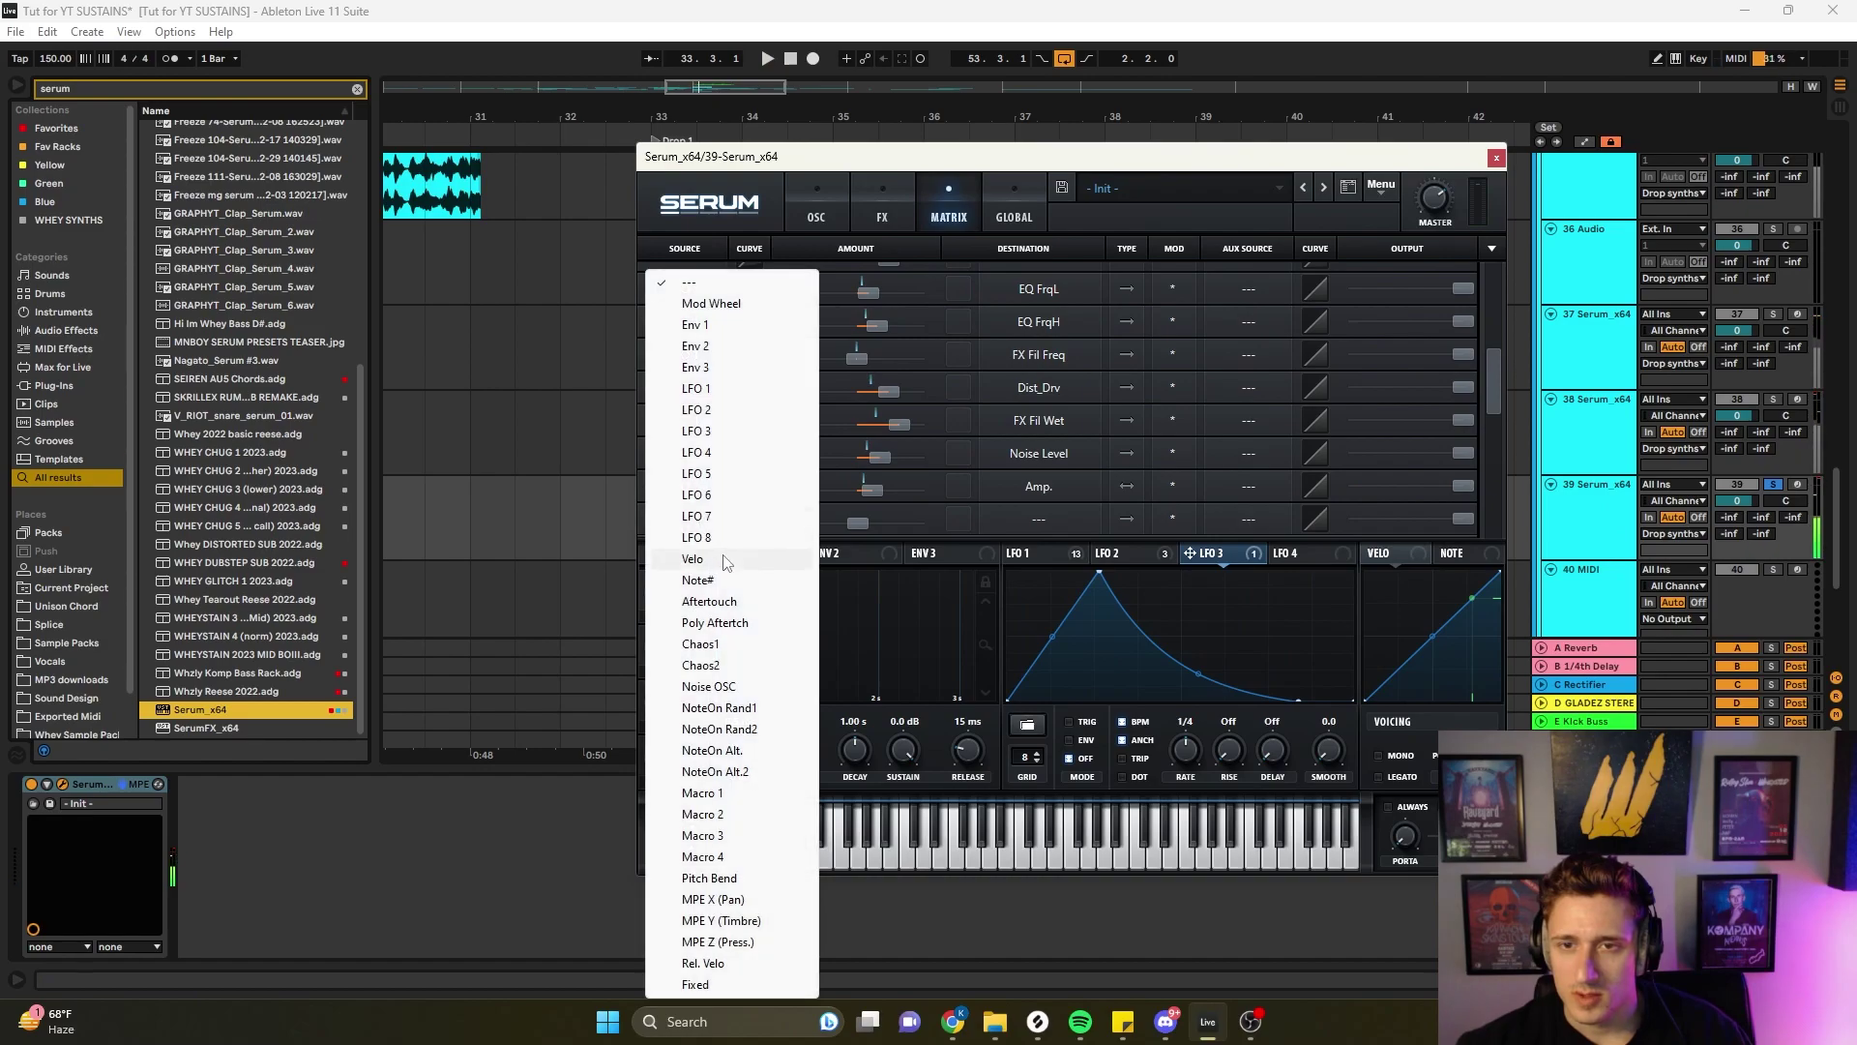
left_click(721, 455)
left_click(1242, 557)
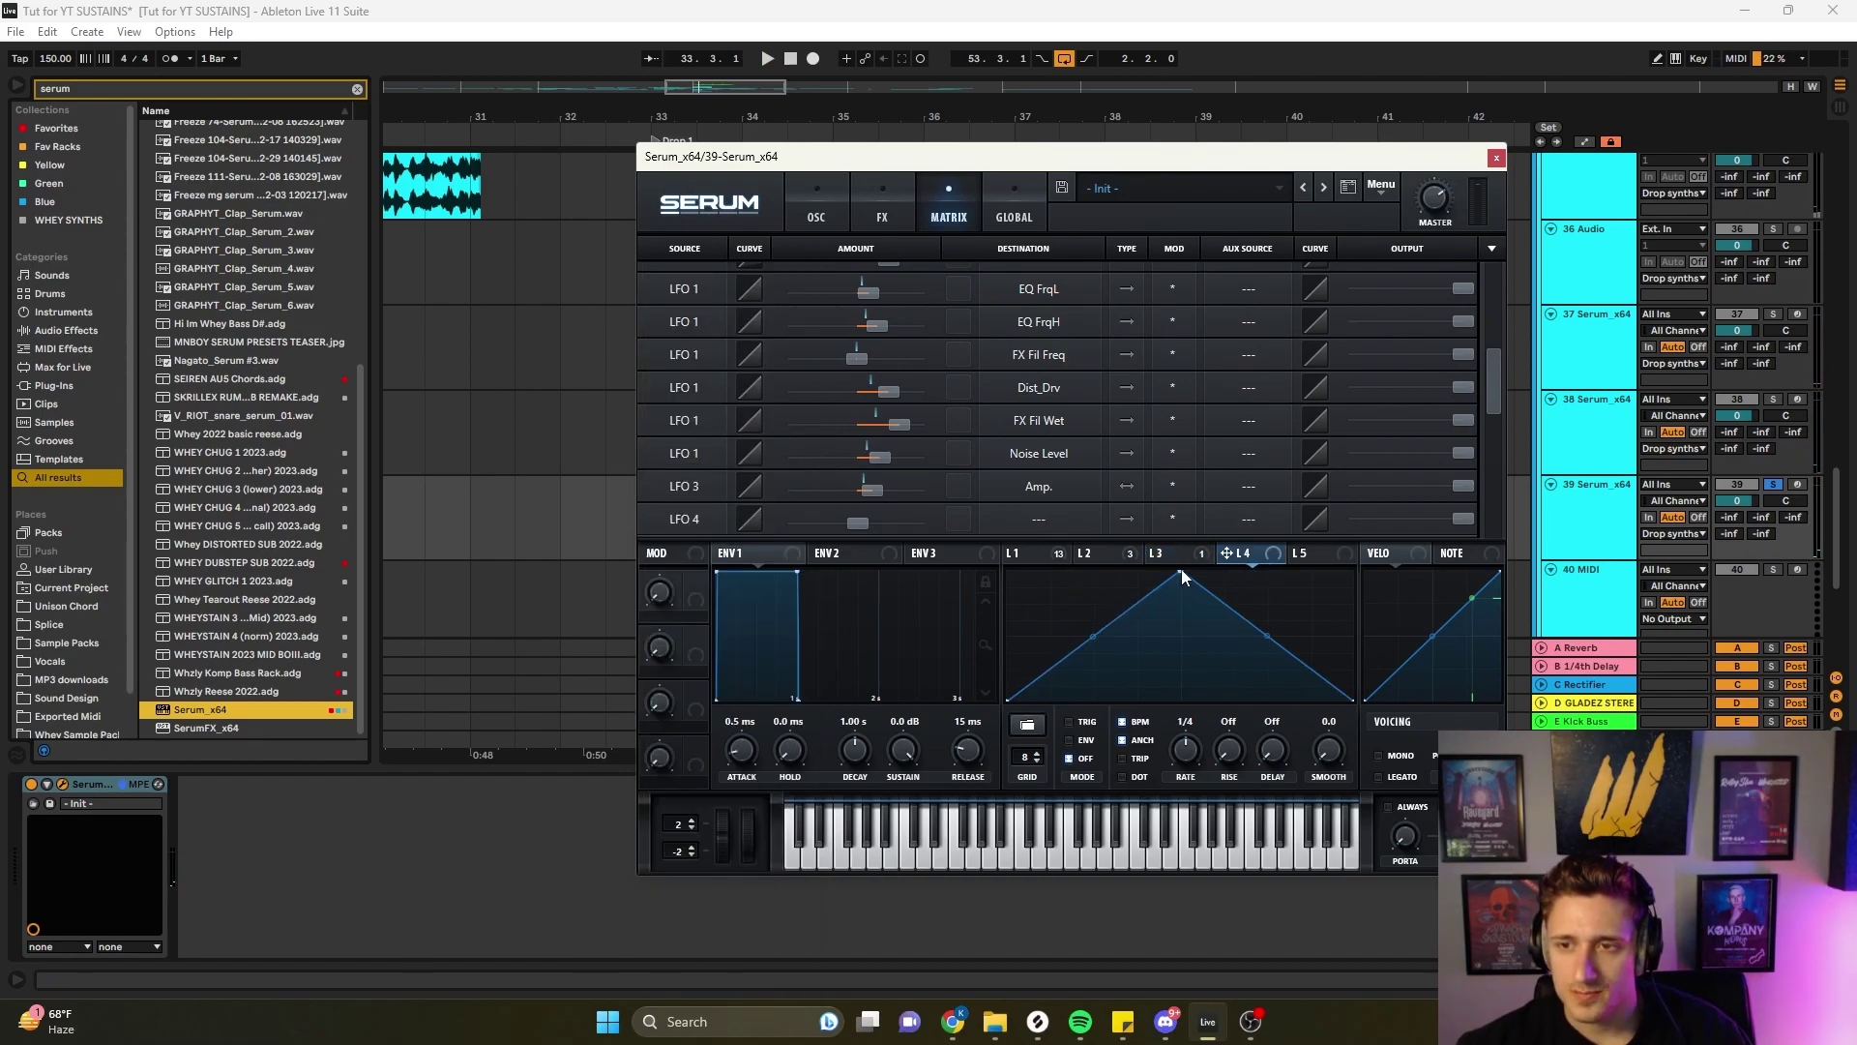
left_click_drag(1186, 574, 994, 563)
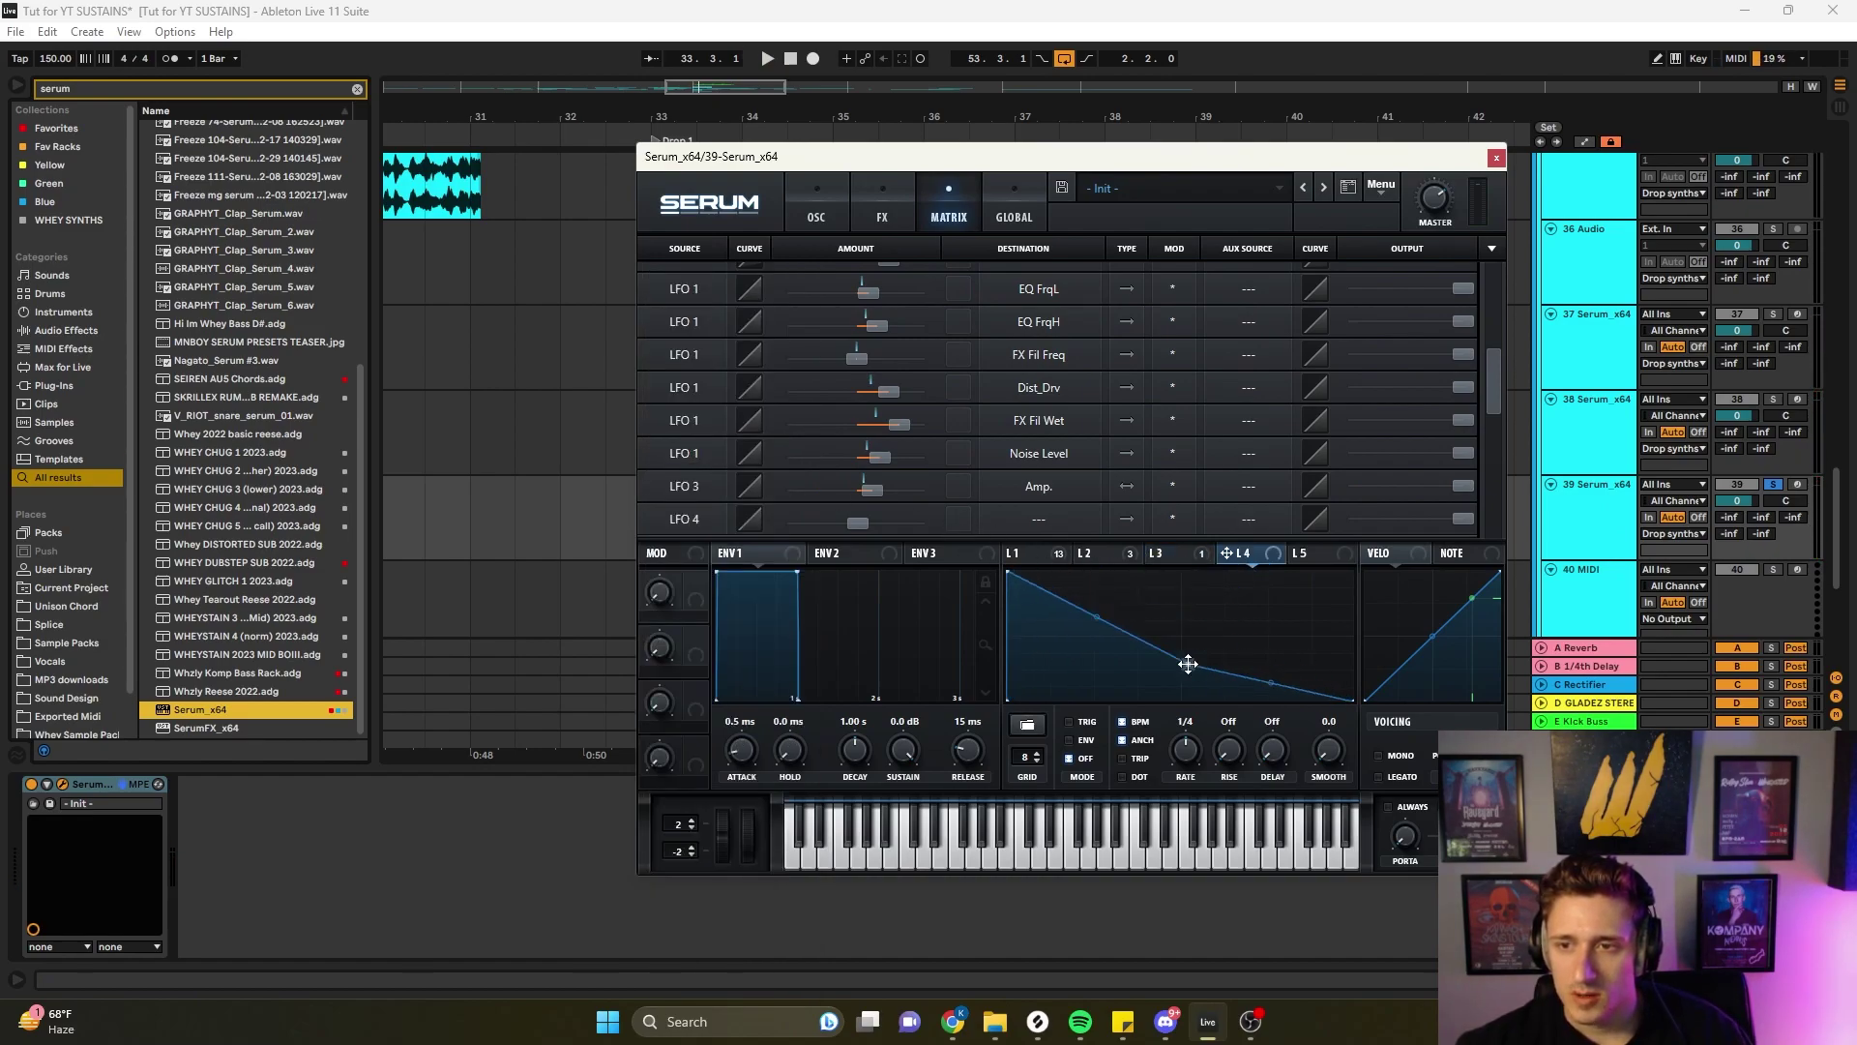
left_click_drag(1123, 633, 1122, 654)
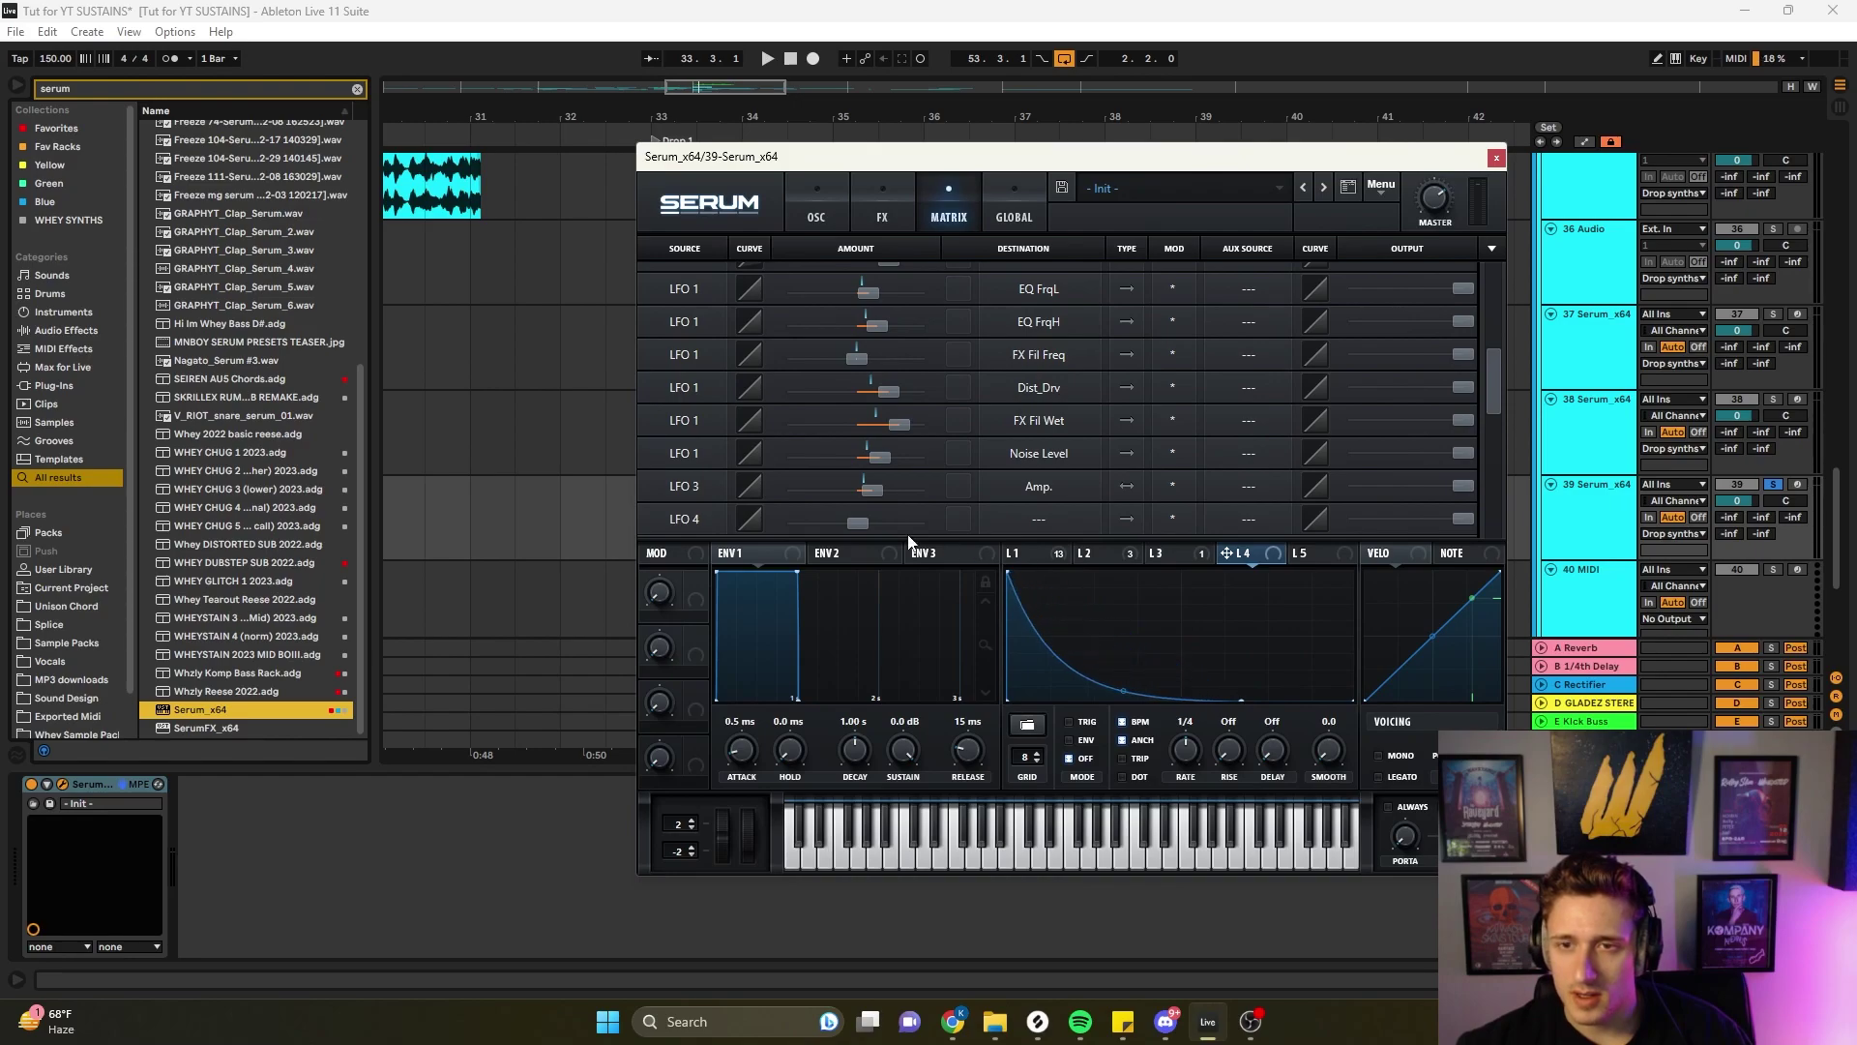
left_click(1060, 557)
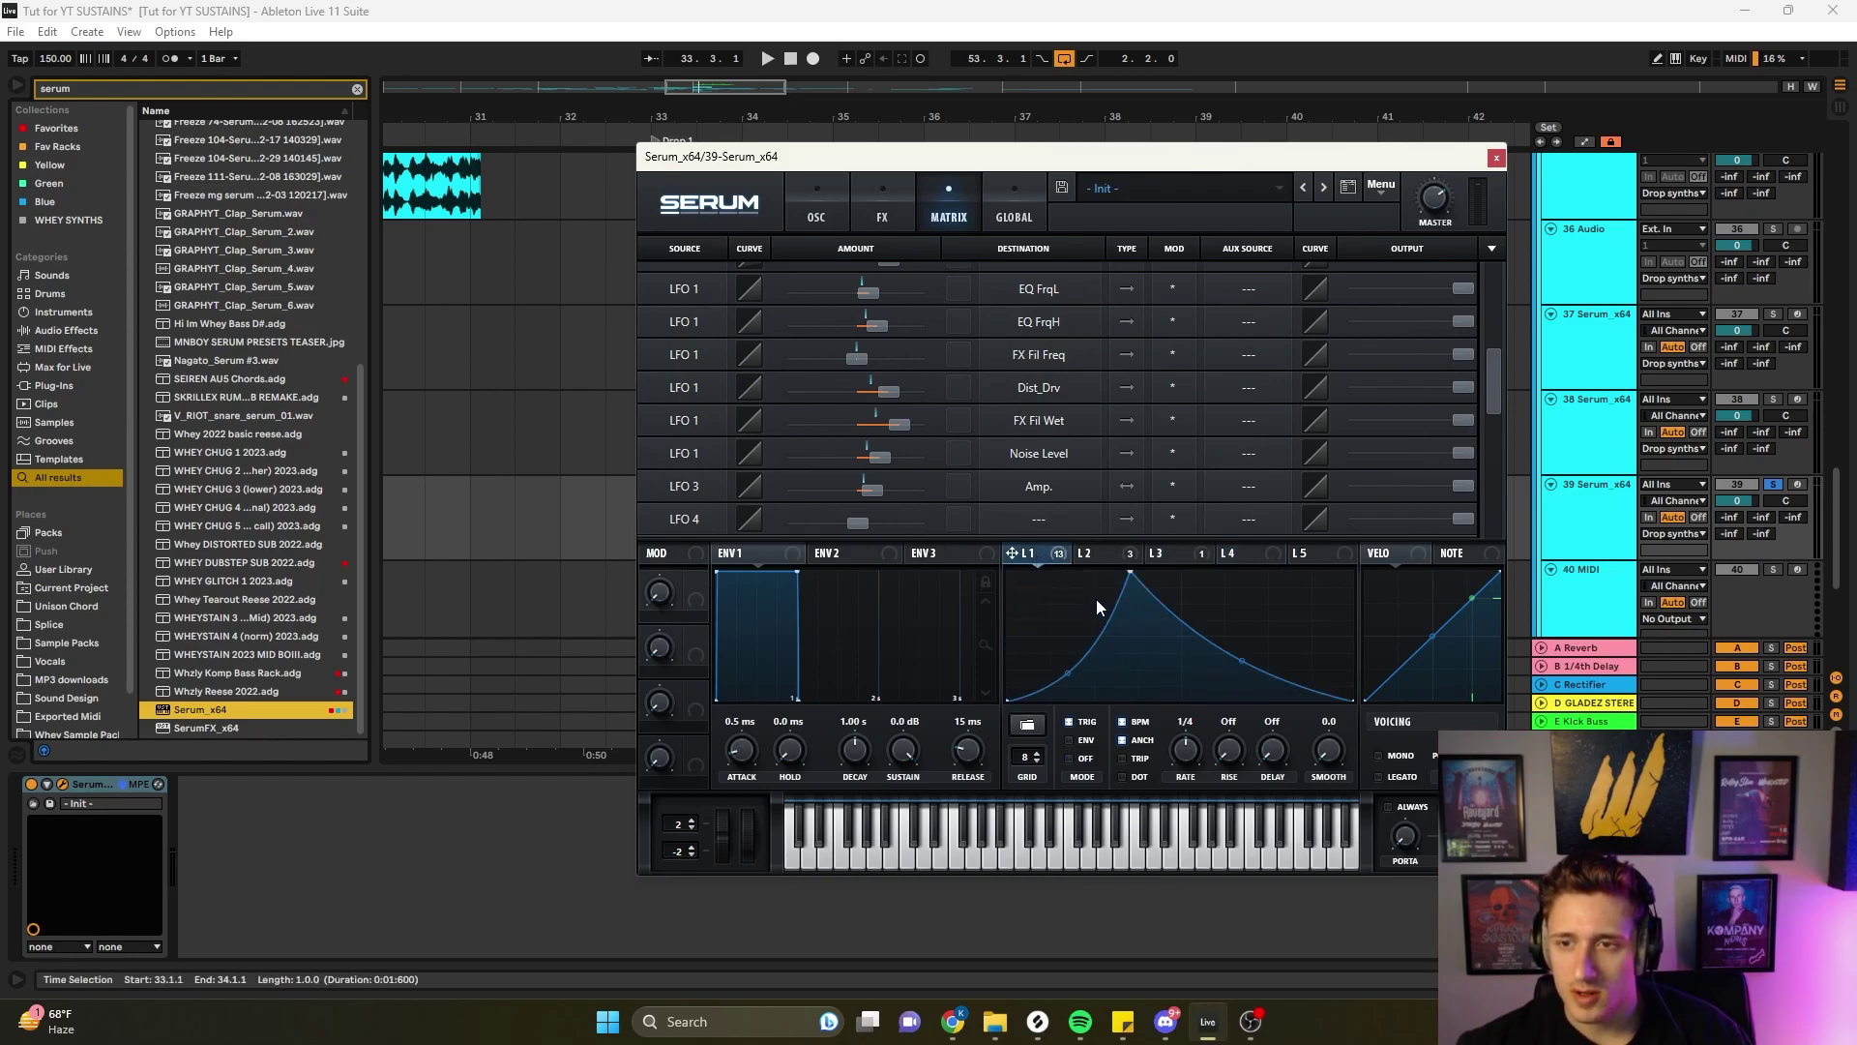
left_click(1258, 555)
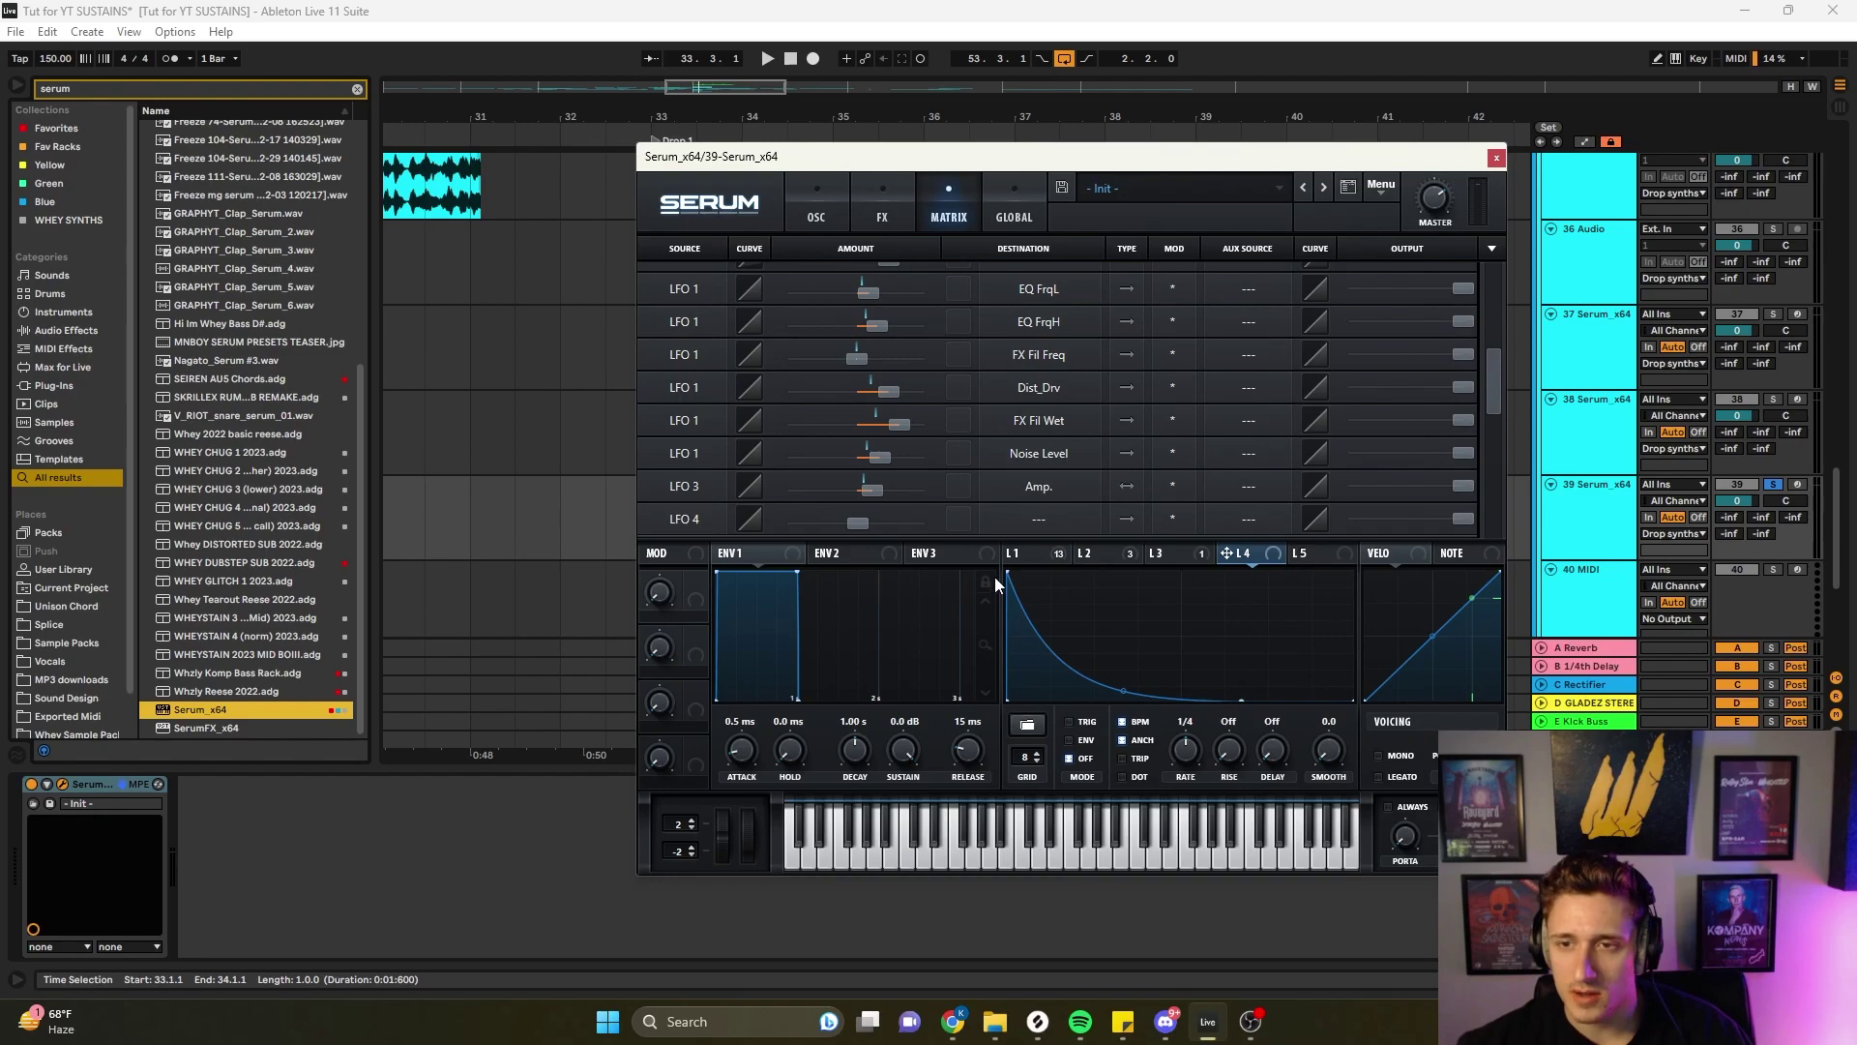
- Route LFO 4 to the global Mast.Tun destination with a small positive amount and audition the sound
left_click(975, 520)
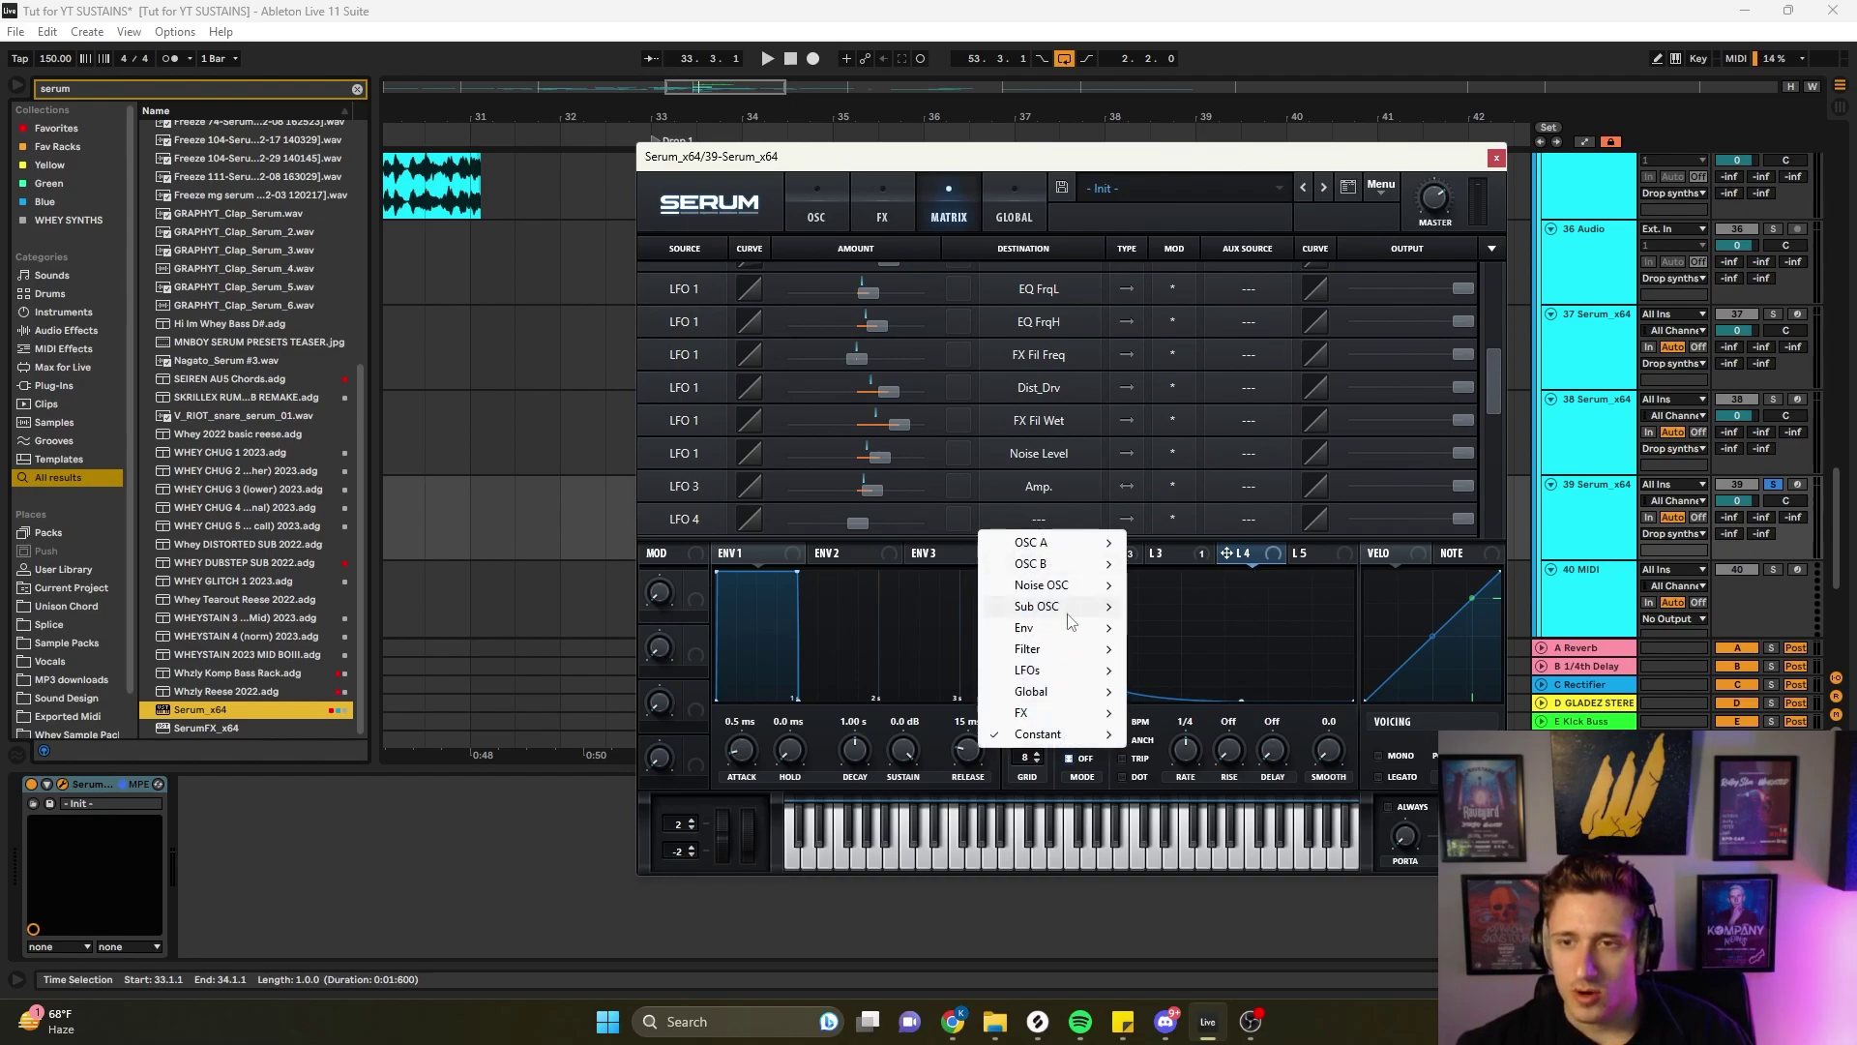
mouse_move(1057, 698)
left_click(1208, 695)
left_click_drag(864, 523, 868, 528)
key("space")
key("space")
- Move the Serum window clear of the arrangement and open the last SPAN analyzer on the master track
left_click(1595, 739)
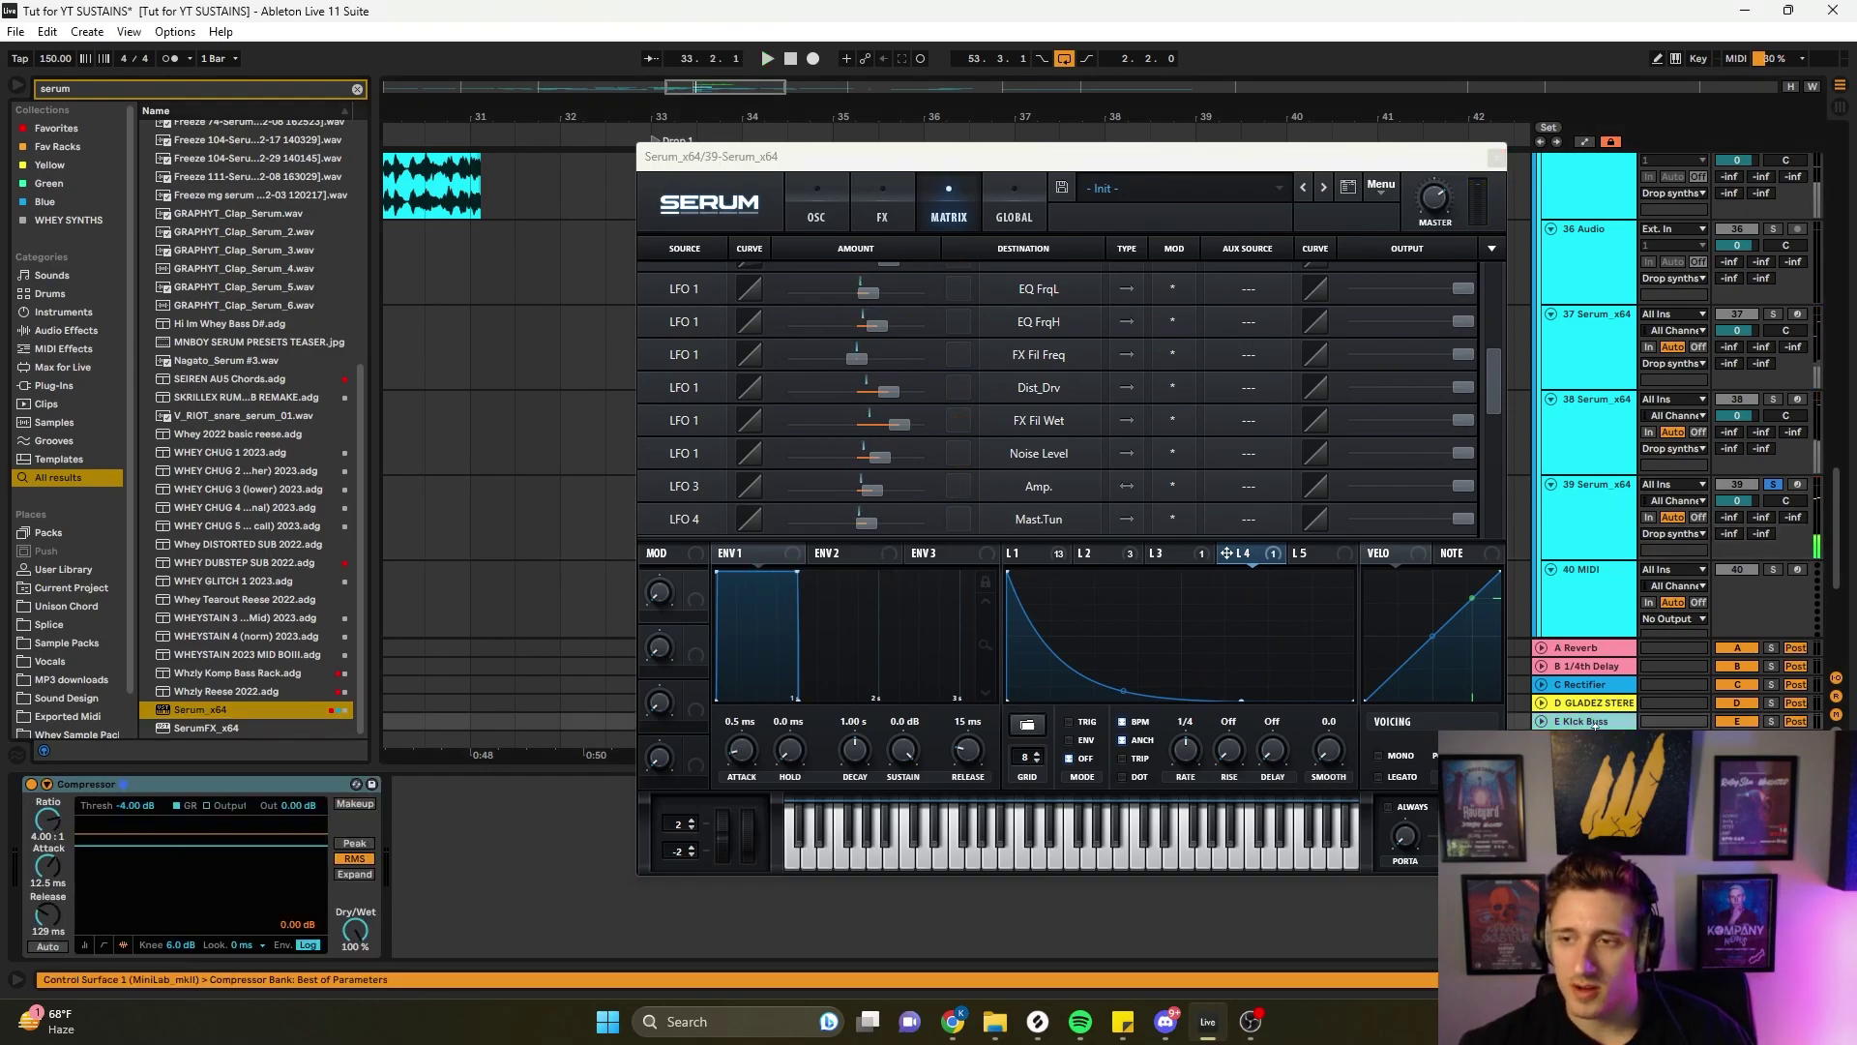
left_click_drag(1047, 156, 1361, 68)
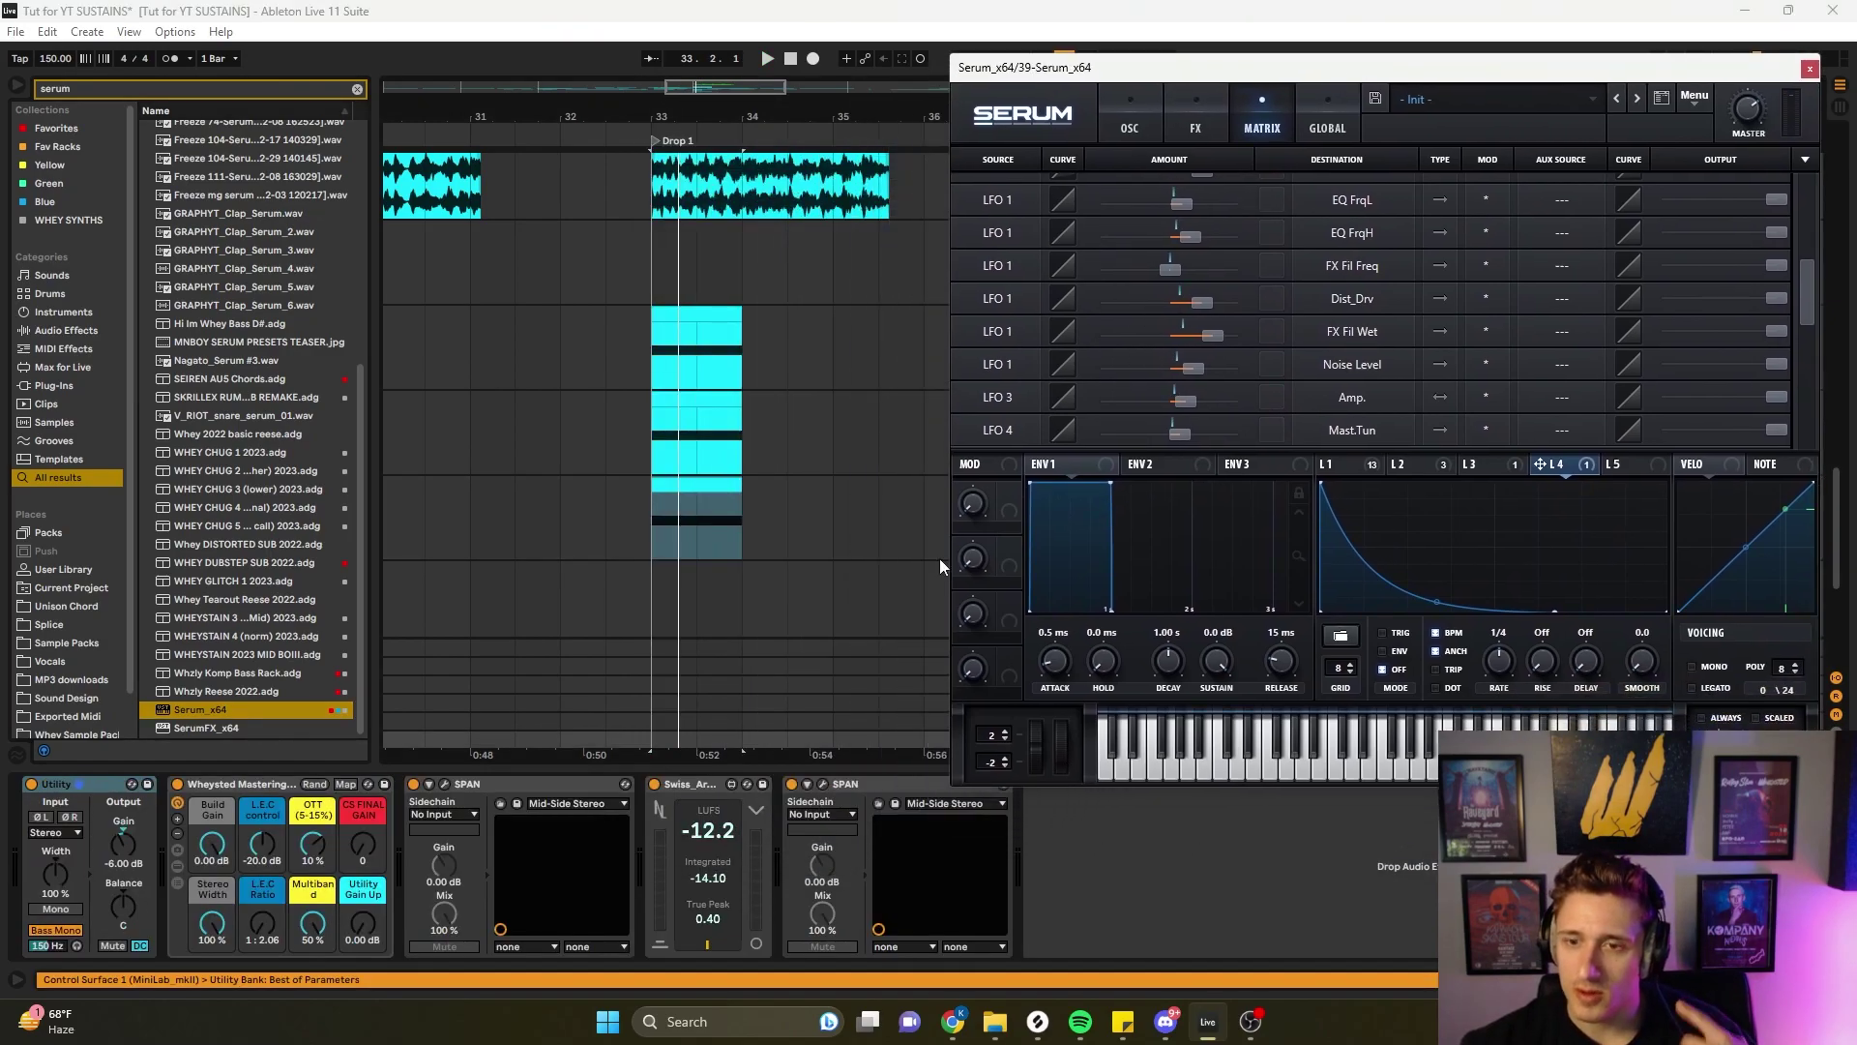
left_click(823, 783)
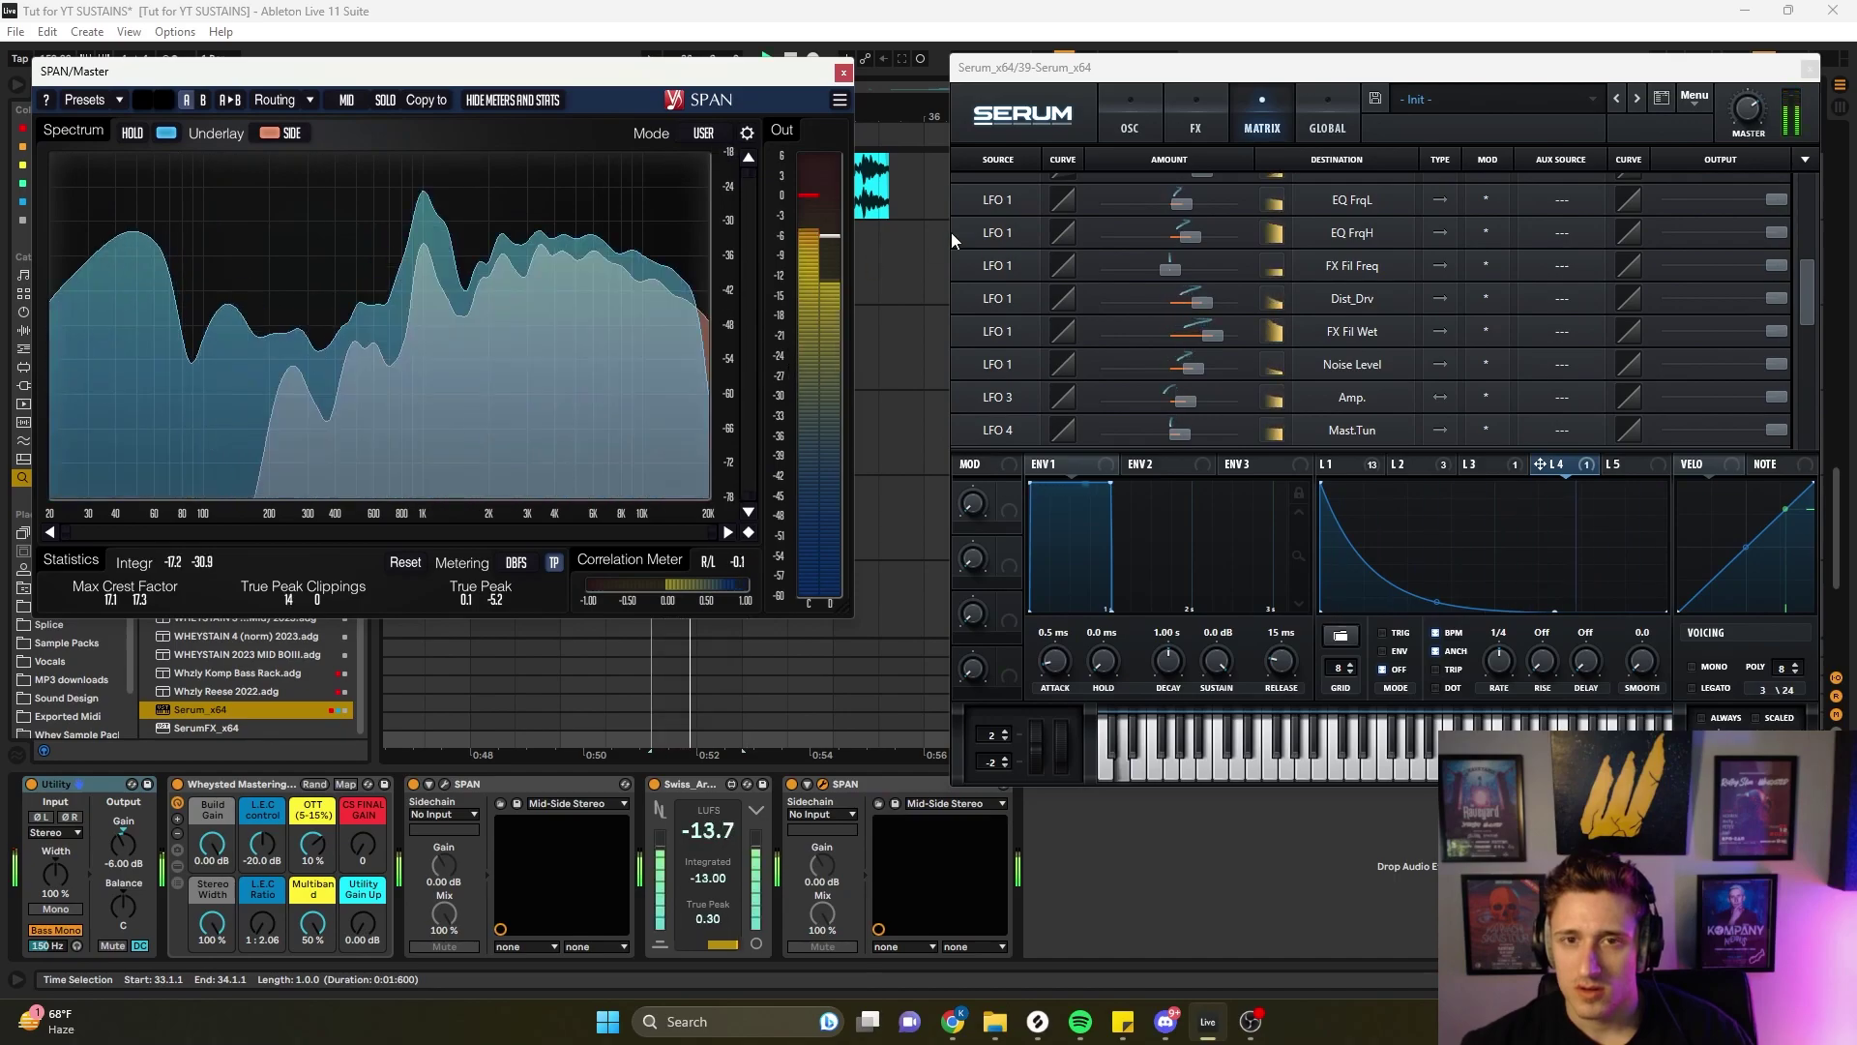
- Raise the mix of the Hyper effect in Serum's effects chain while auditioning it
left_click(1195, 121)
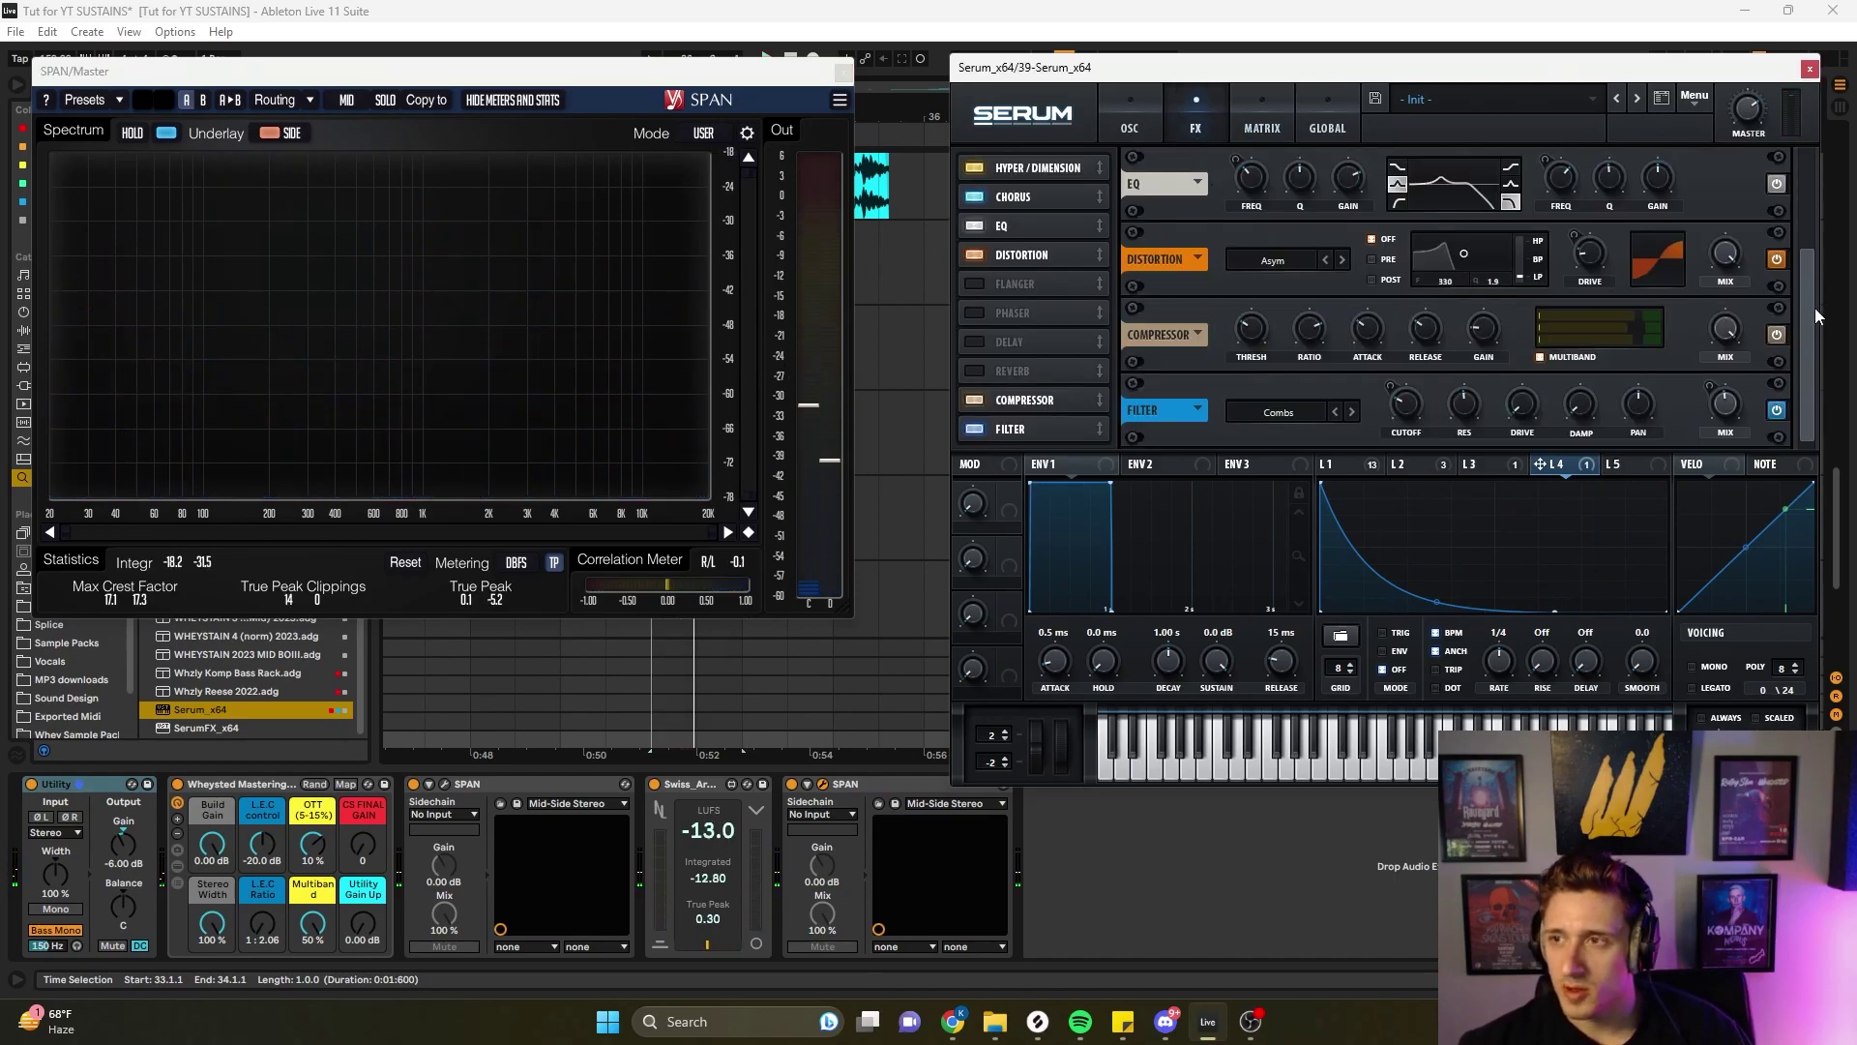
left_click_drag(1817, 316, 1812, 172)
key("space")
left_click_drag(1495, 180, 1497, 162)
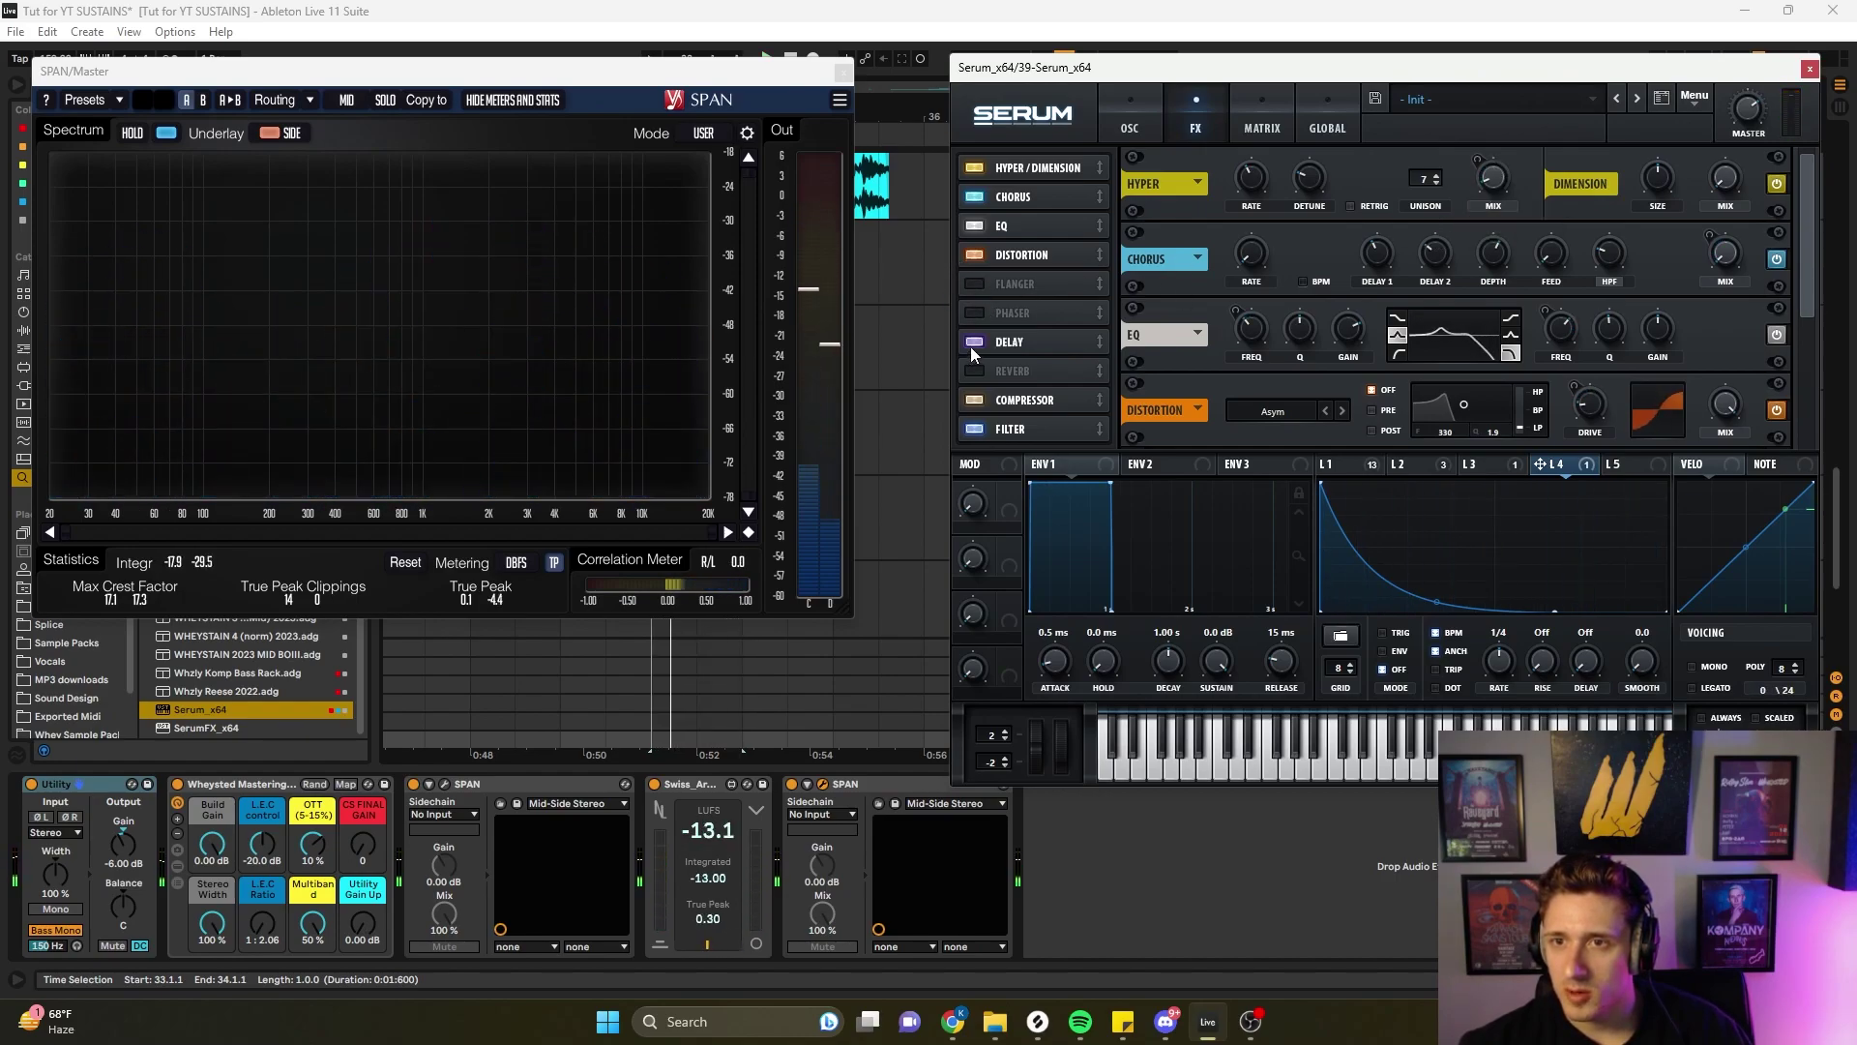
- Place a 1/64 Delay directly after the Distortion, modulate its mix with LFO 1 at 92, and audition it
left_click_drag(983, 350, 1052, 292)
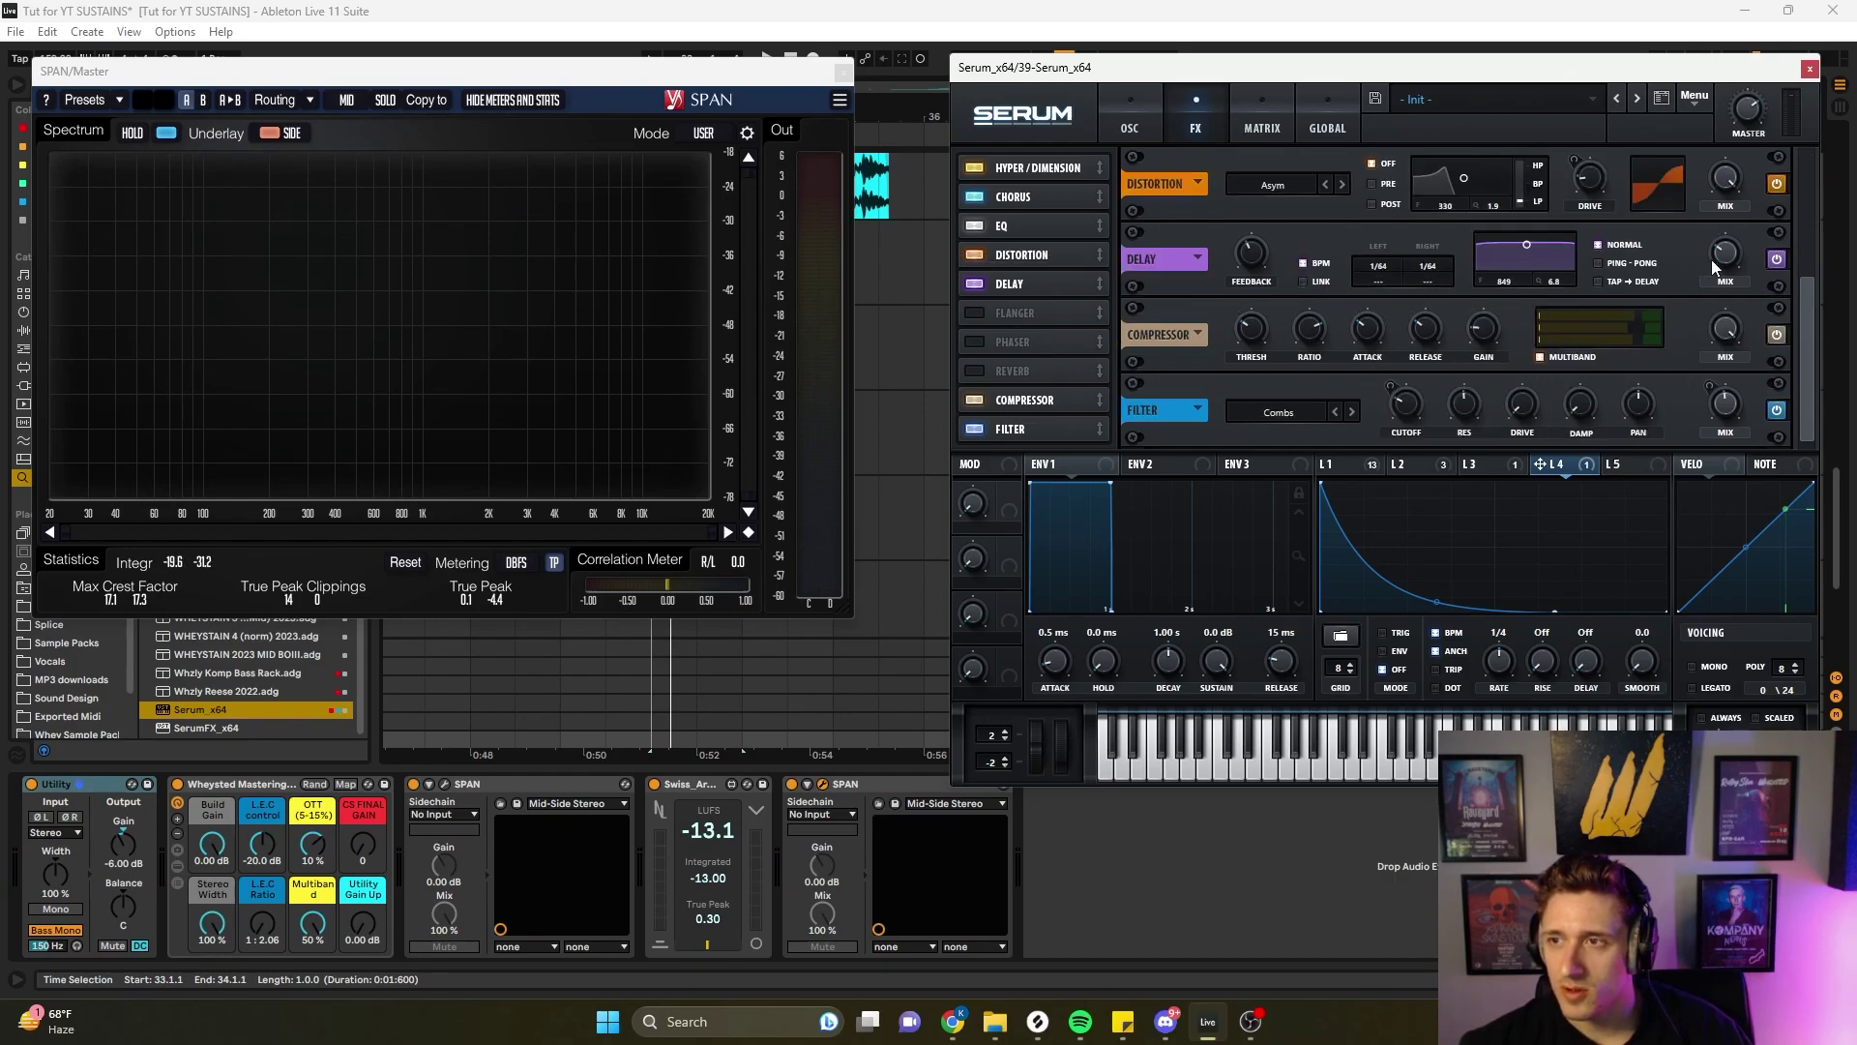
left_click(1354, 465)
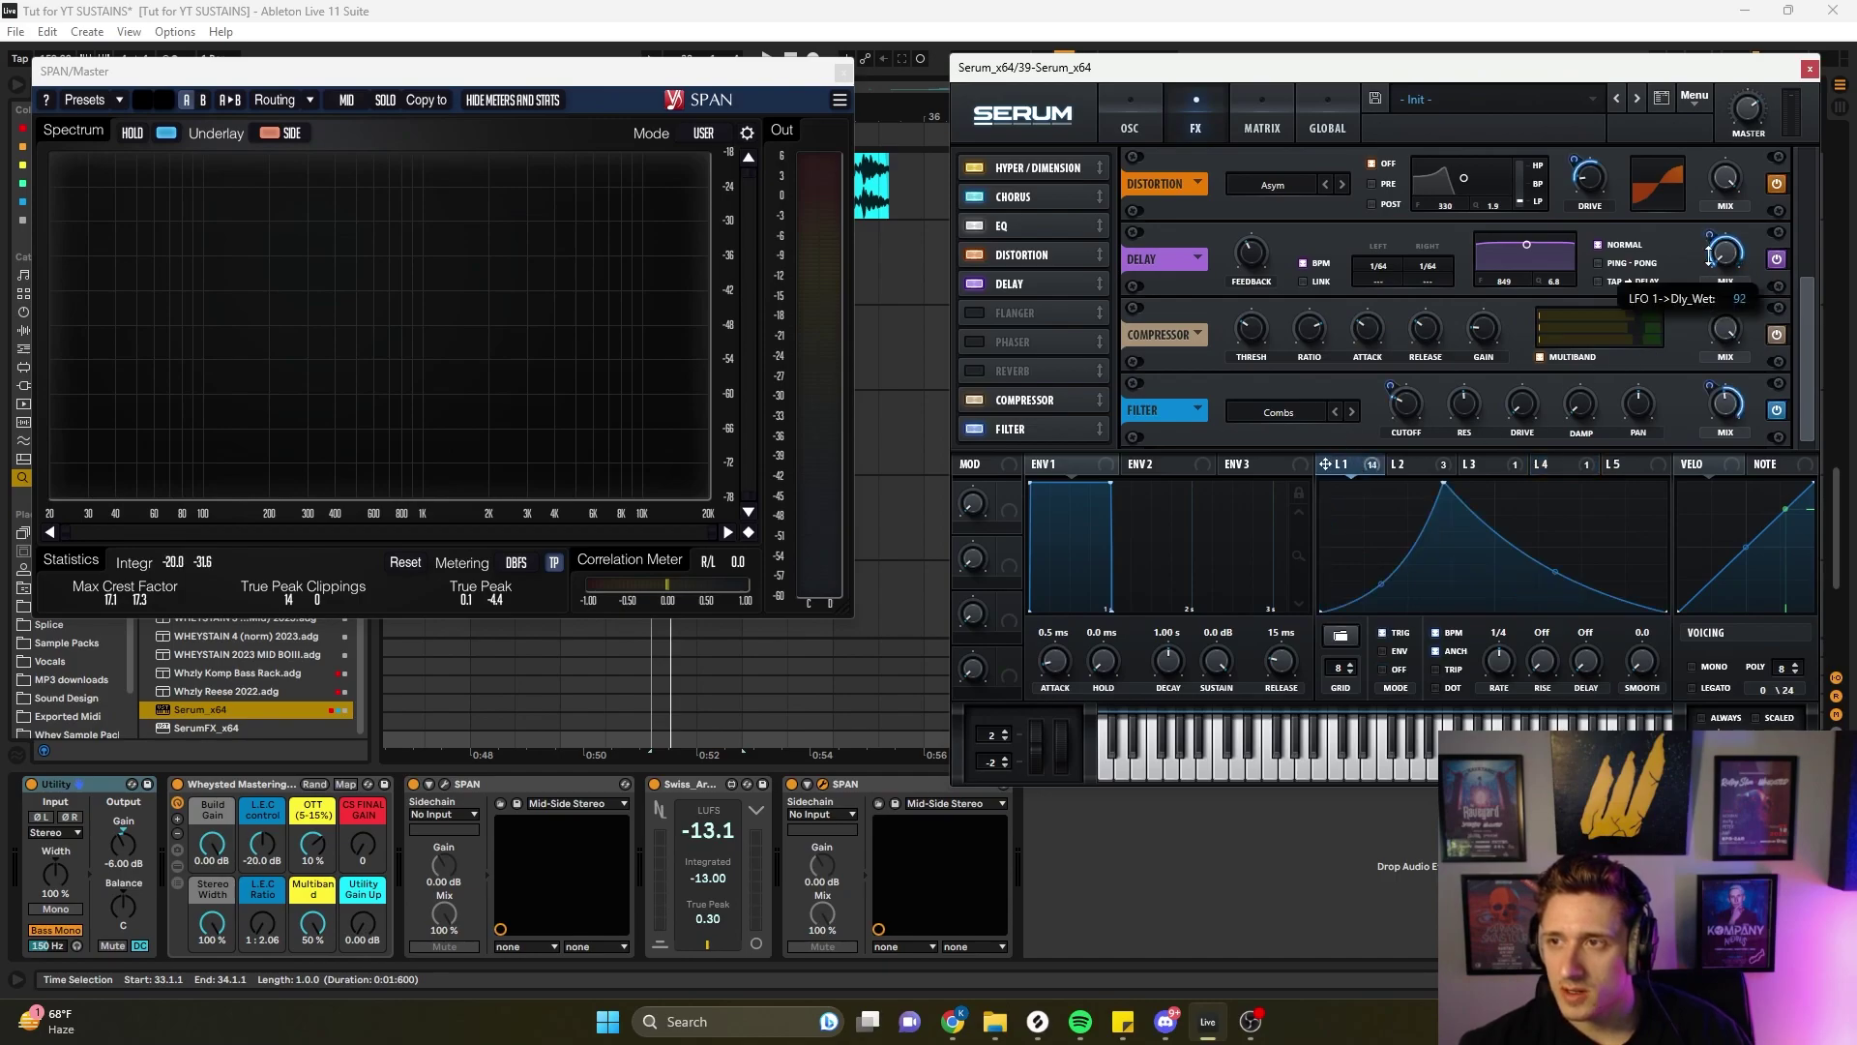
key("space")
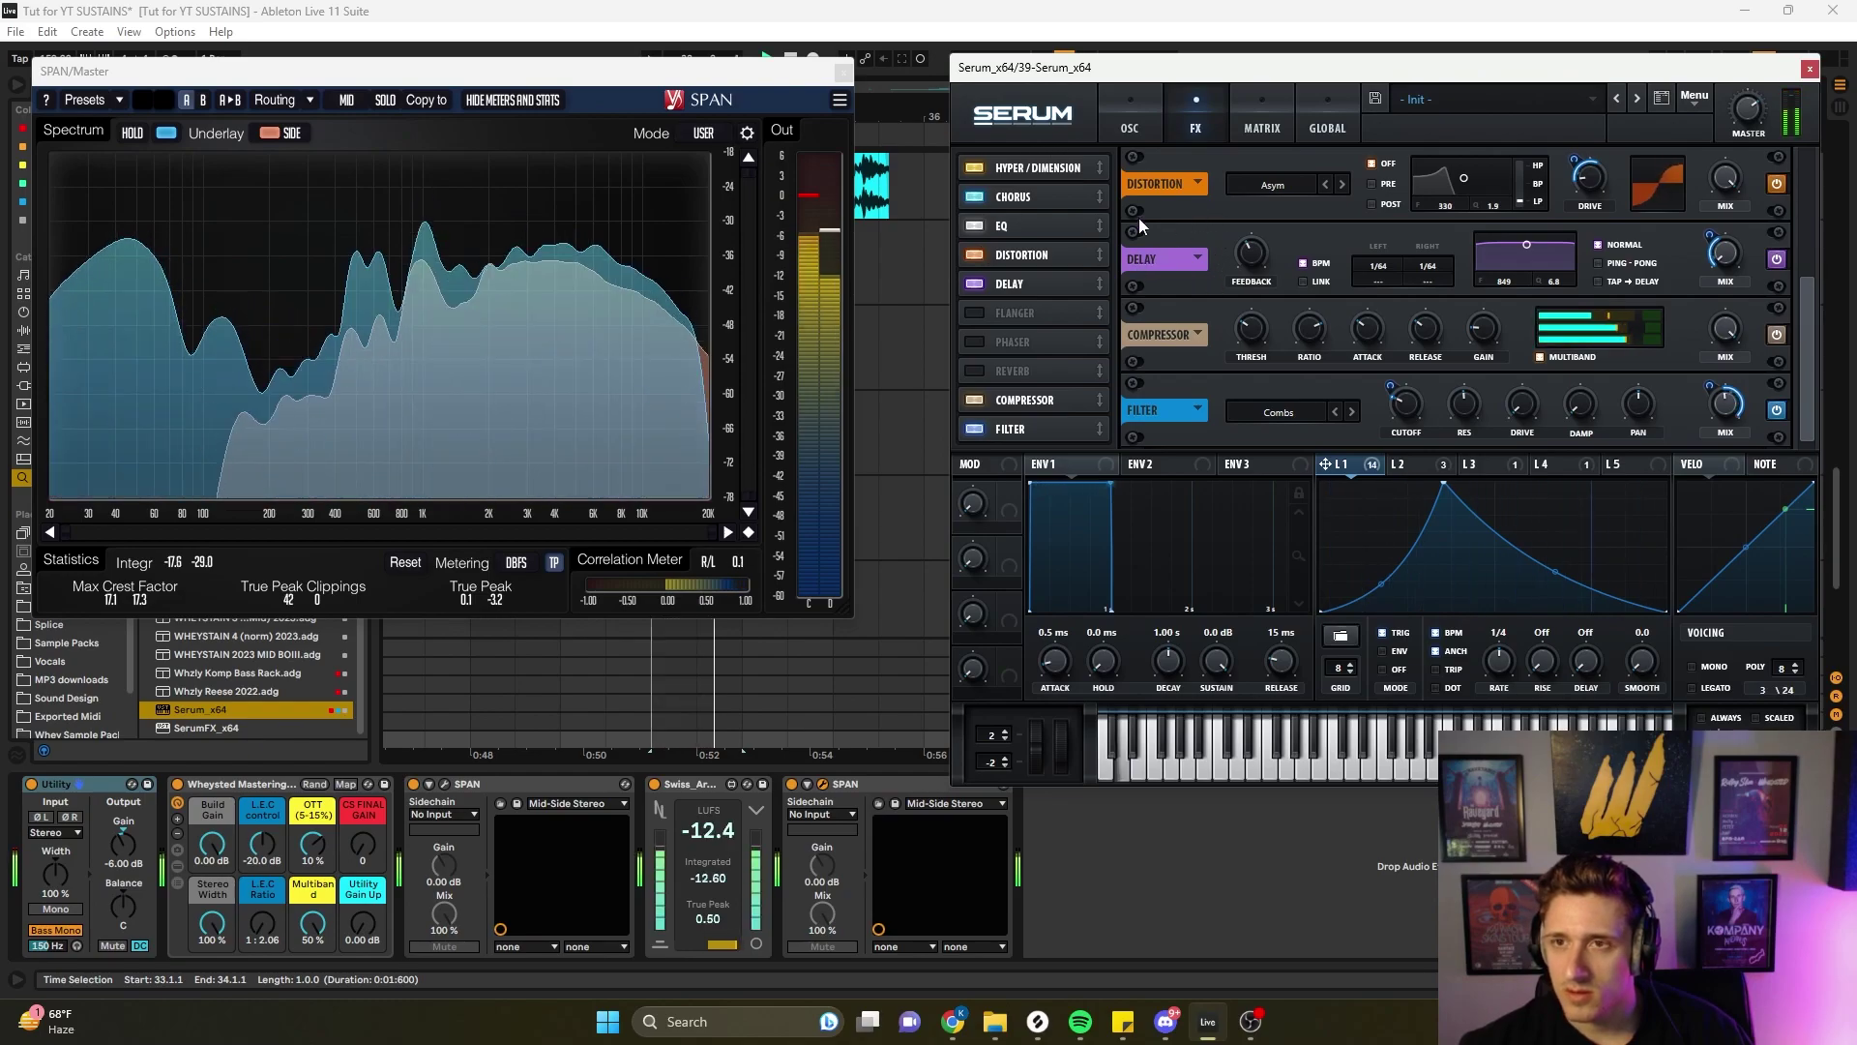
- Enable oscillator B with Basic Shapes and adjust the LFO 1 modulation on its level
left_click(1135, 116)
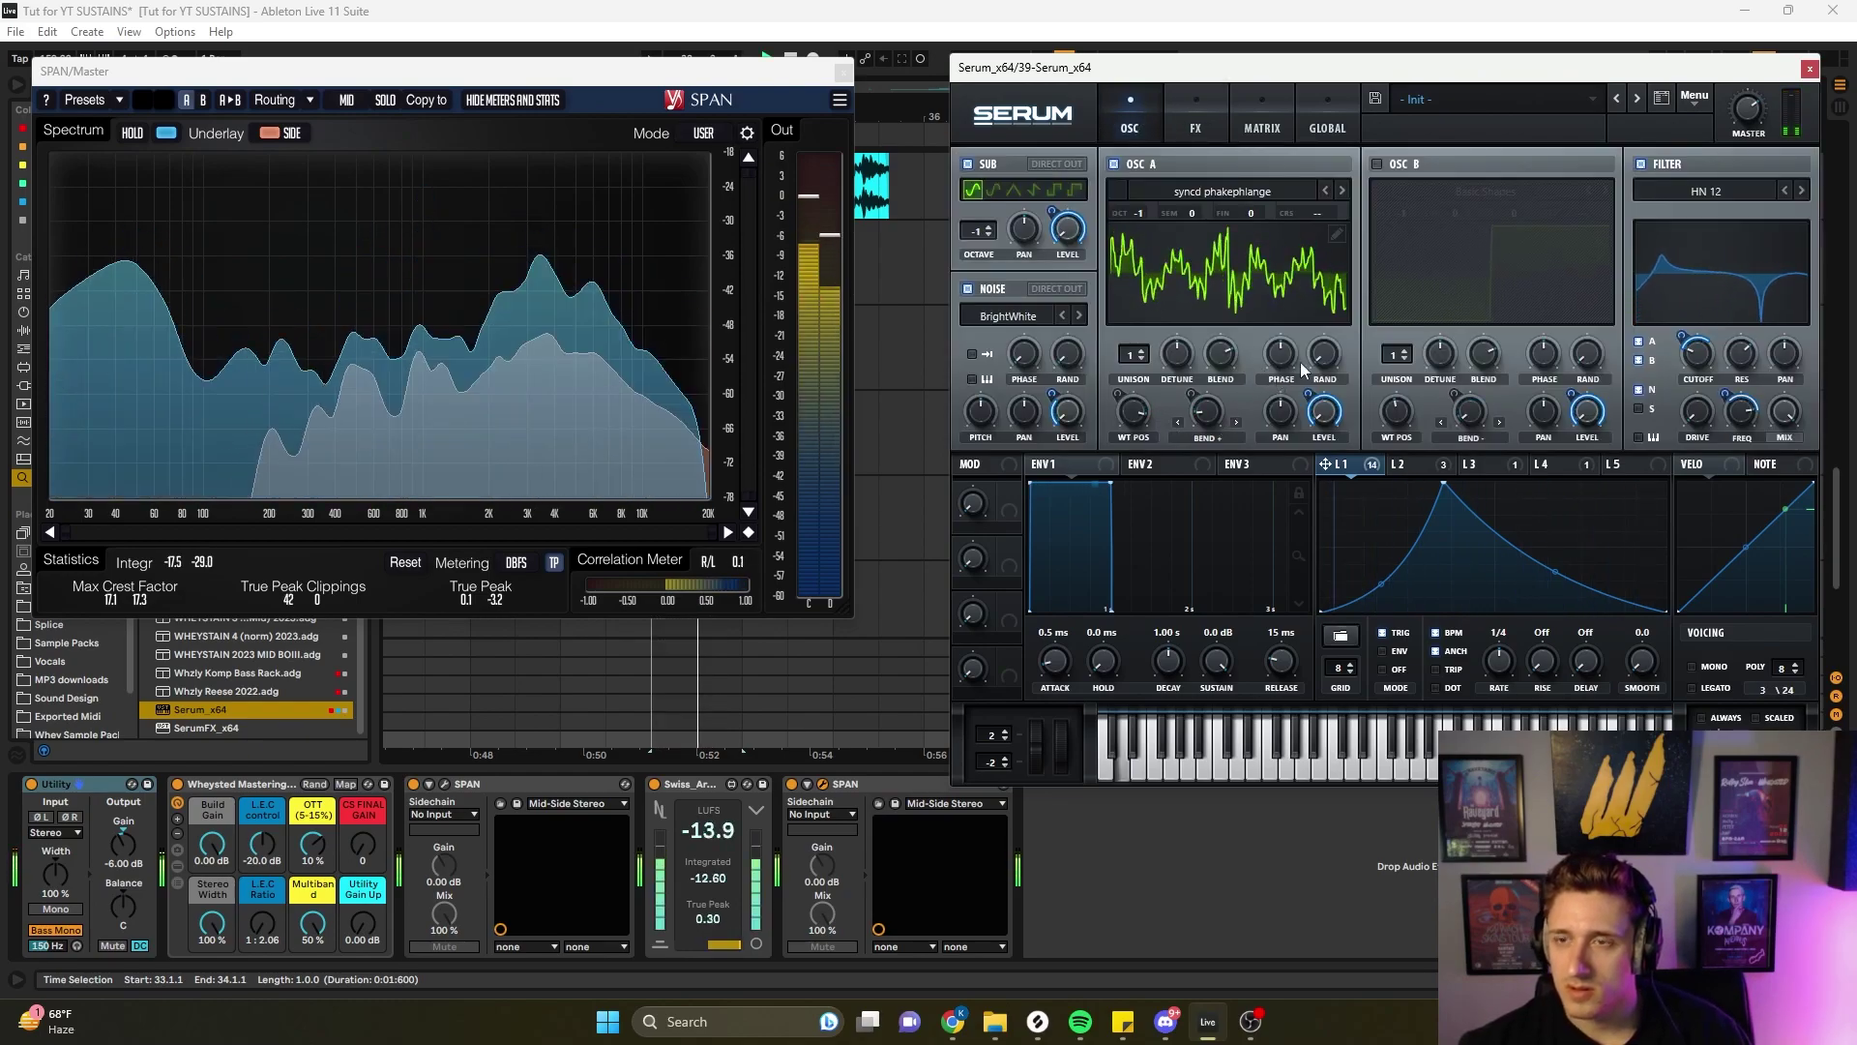
left_click(1377, 164)
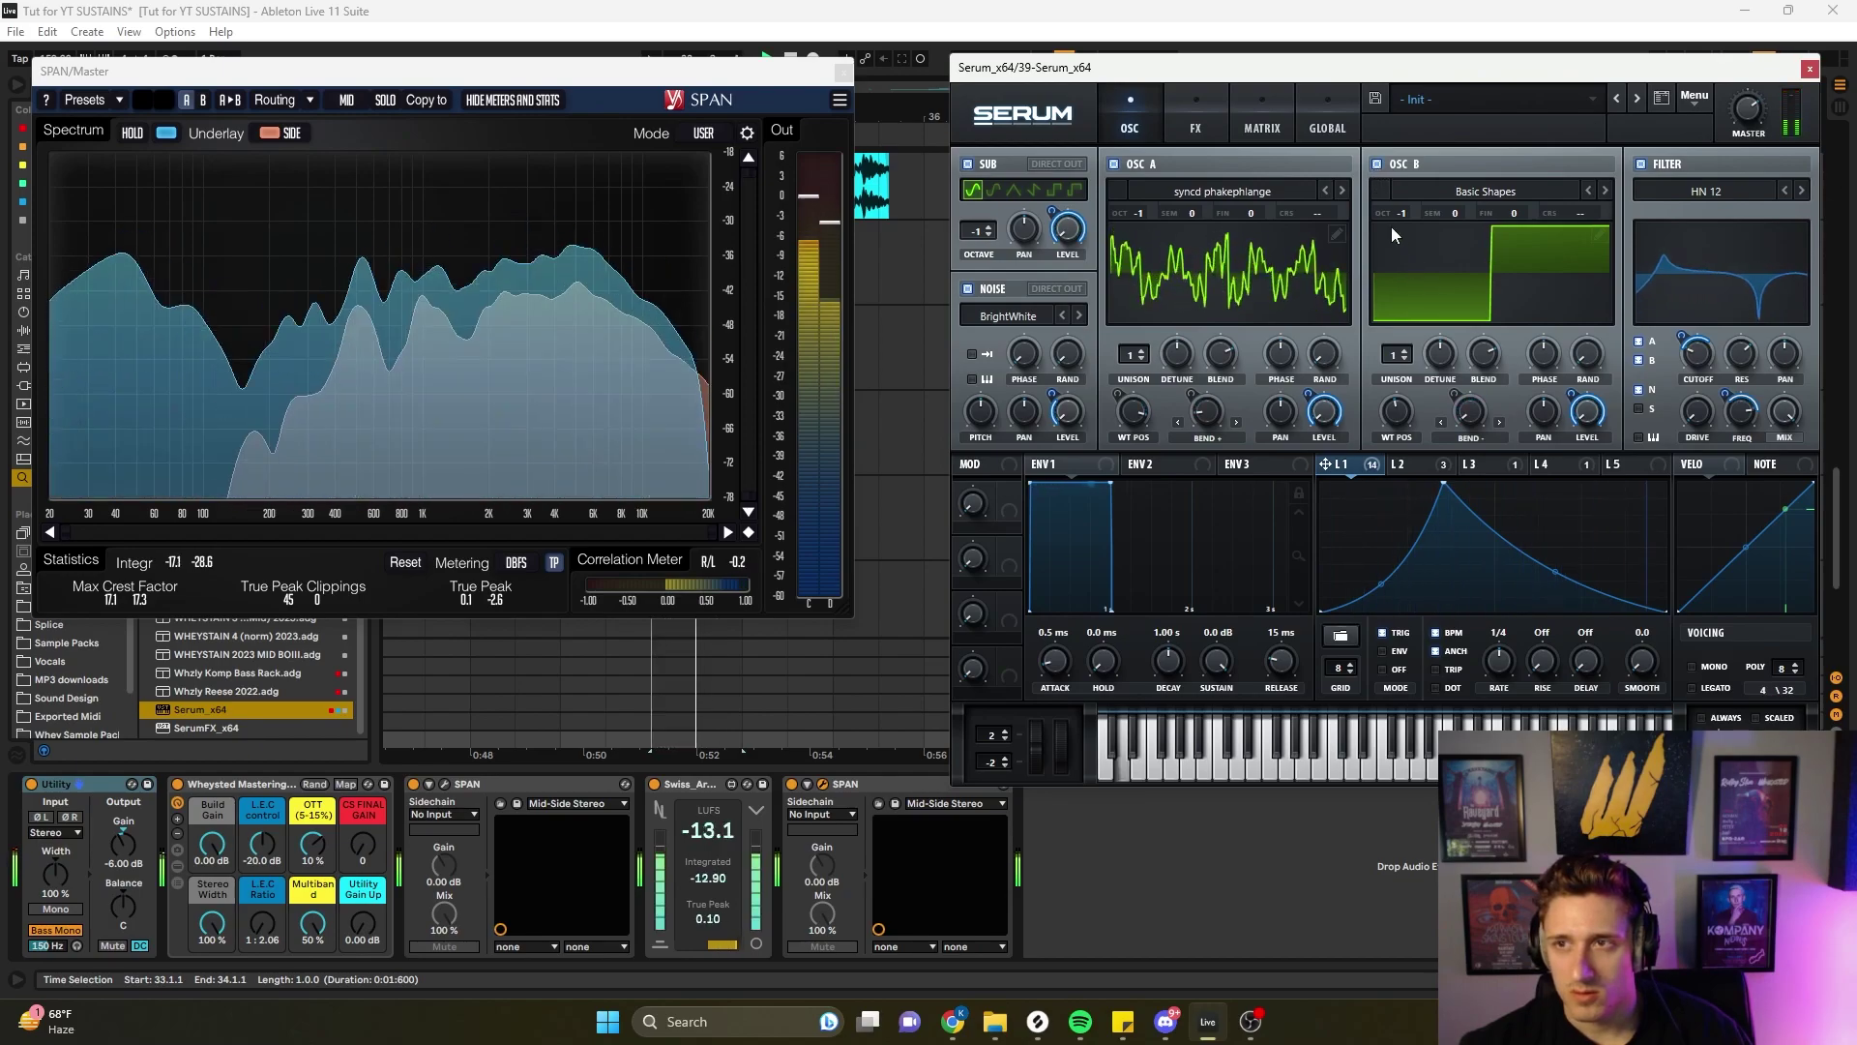
left_click_drag(1577, 394, 1523, 709)
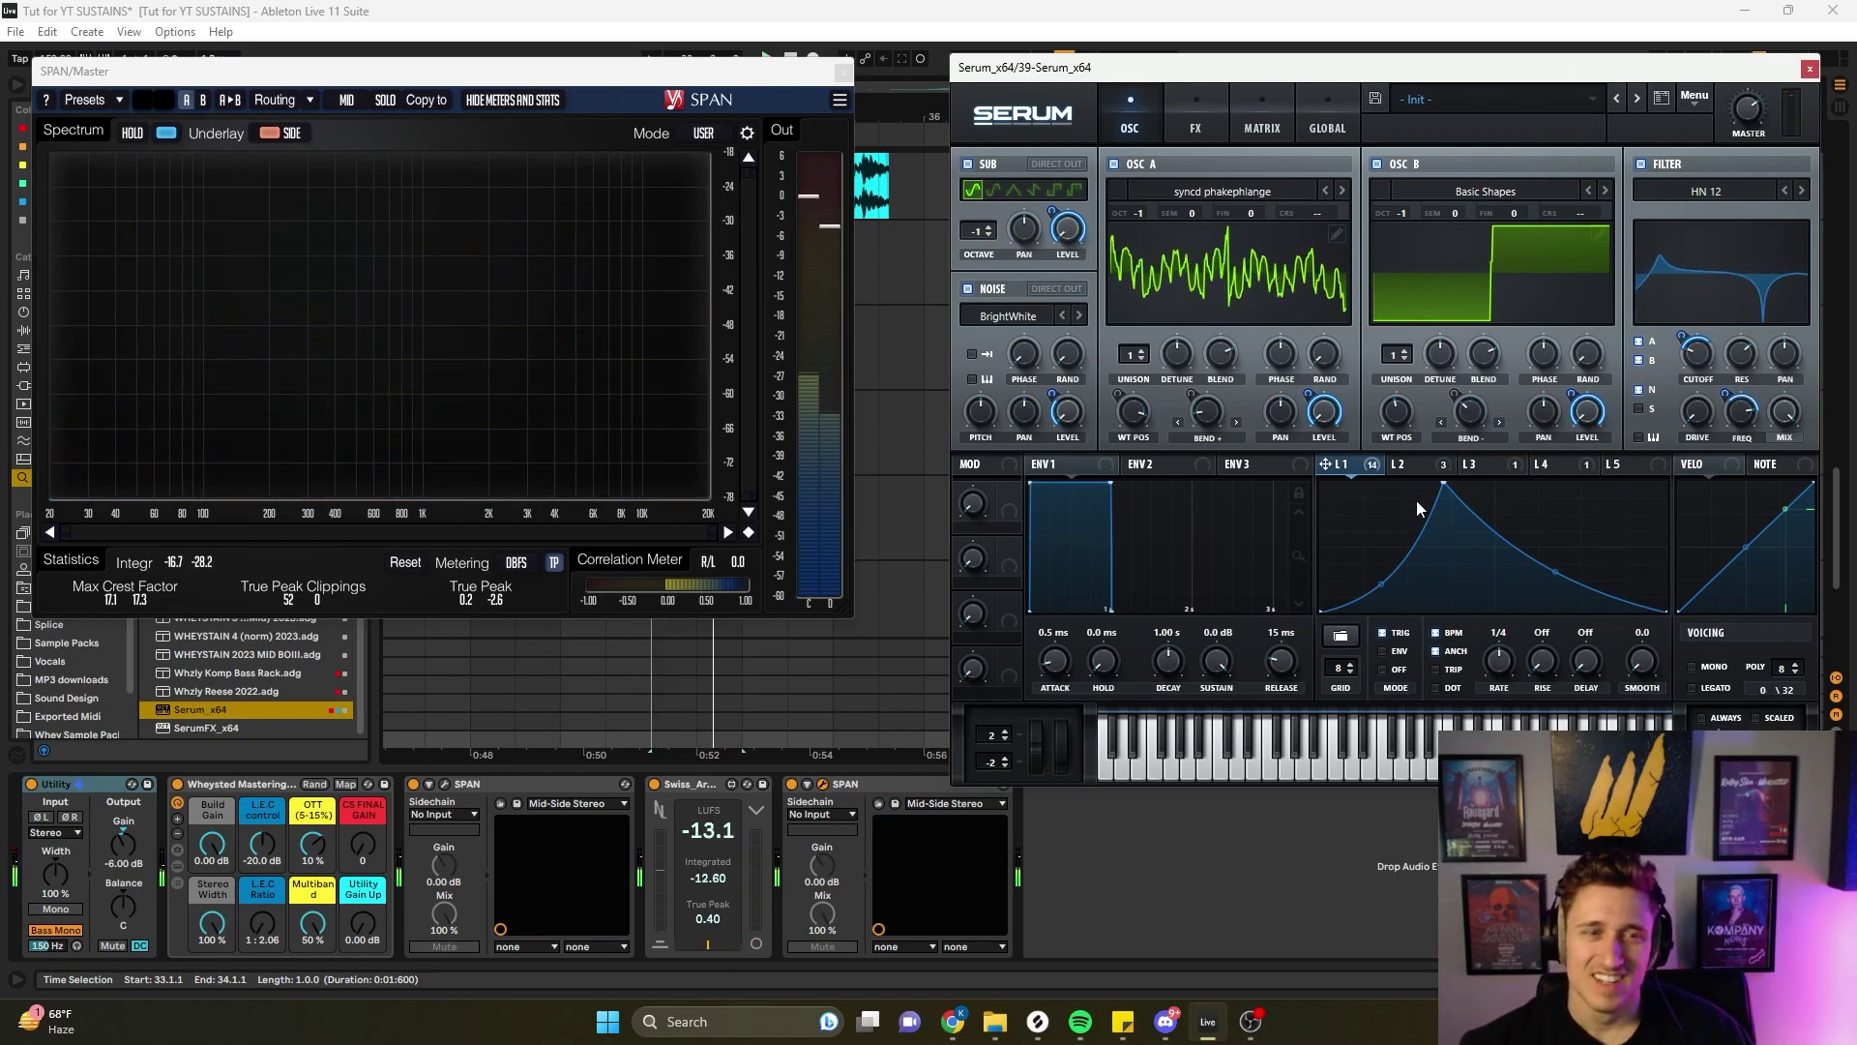
- Assign macro 1, named ADD SQUARE, to oscillator B's level with a modulation amount of 97
mouse_move(1405, 419)
left_mouse_down()
mouse_move(1405, 385)
mouse_move(1396, 407)
left_mouse_up()
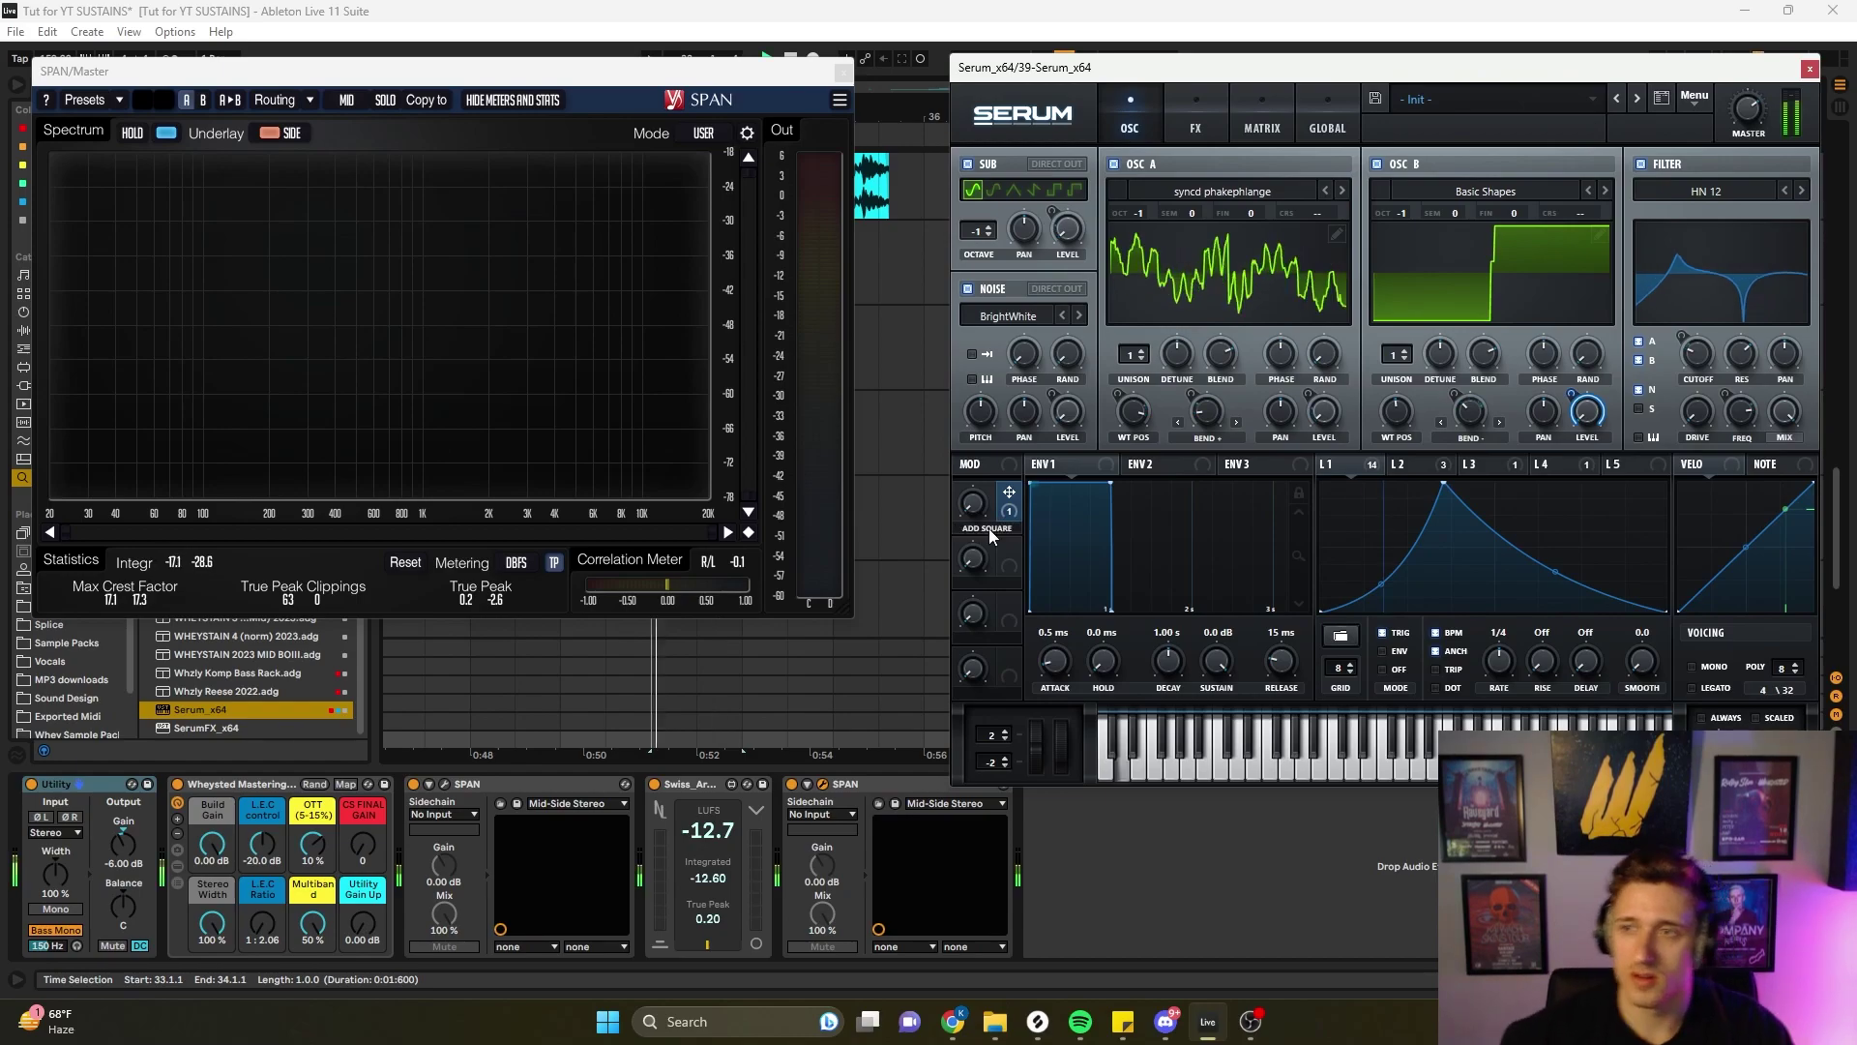
key("space")
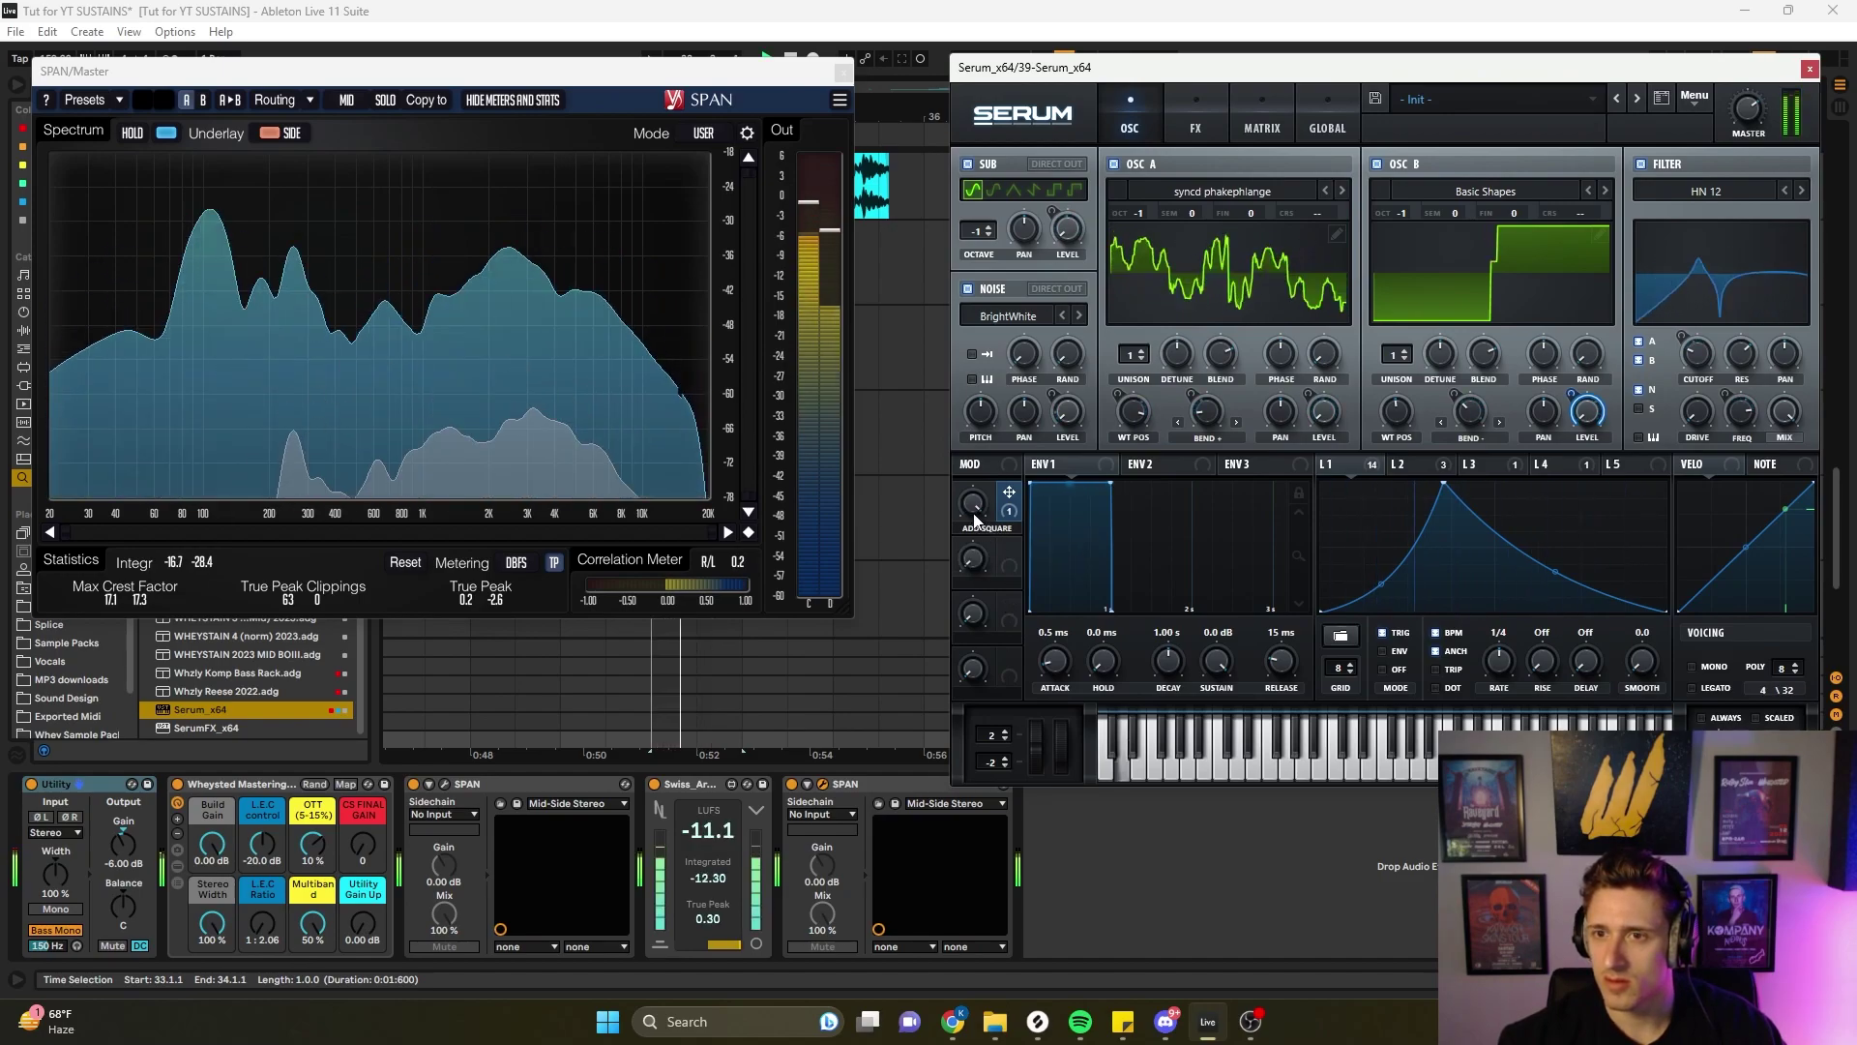
left_click_drag(1579, 389, 1612, 426)
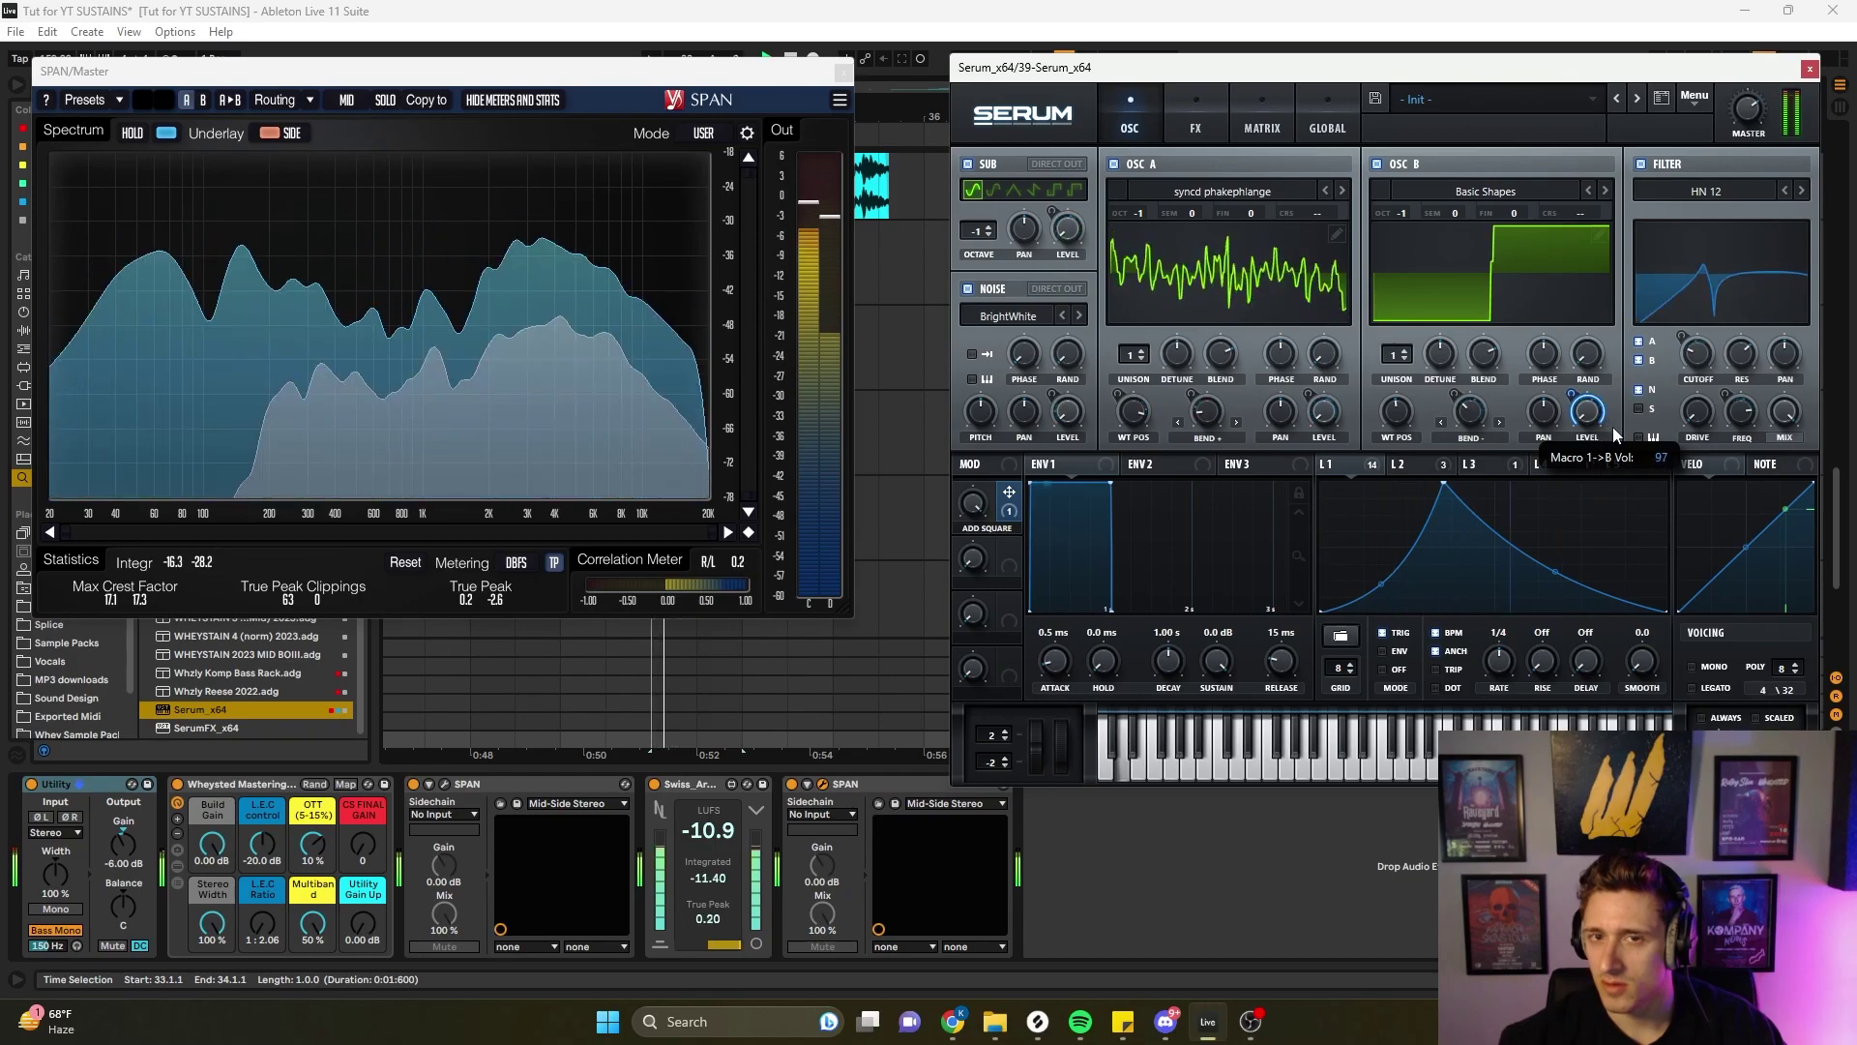
- Set oscillator B's octave to 0 and adjust the LFO 2 modulation on its Bend warp
mouse_move(1396, 207)
left_mouse_down()
mouse_move(1405, 194)
mouse_move(1418, 220)
left_mouse_up()
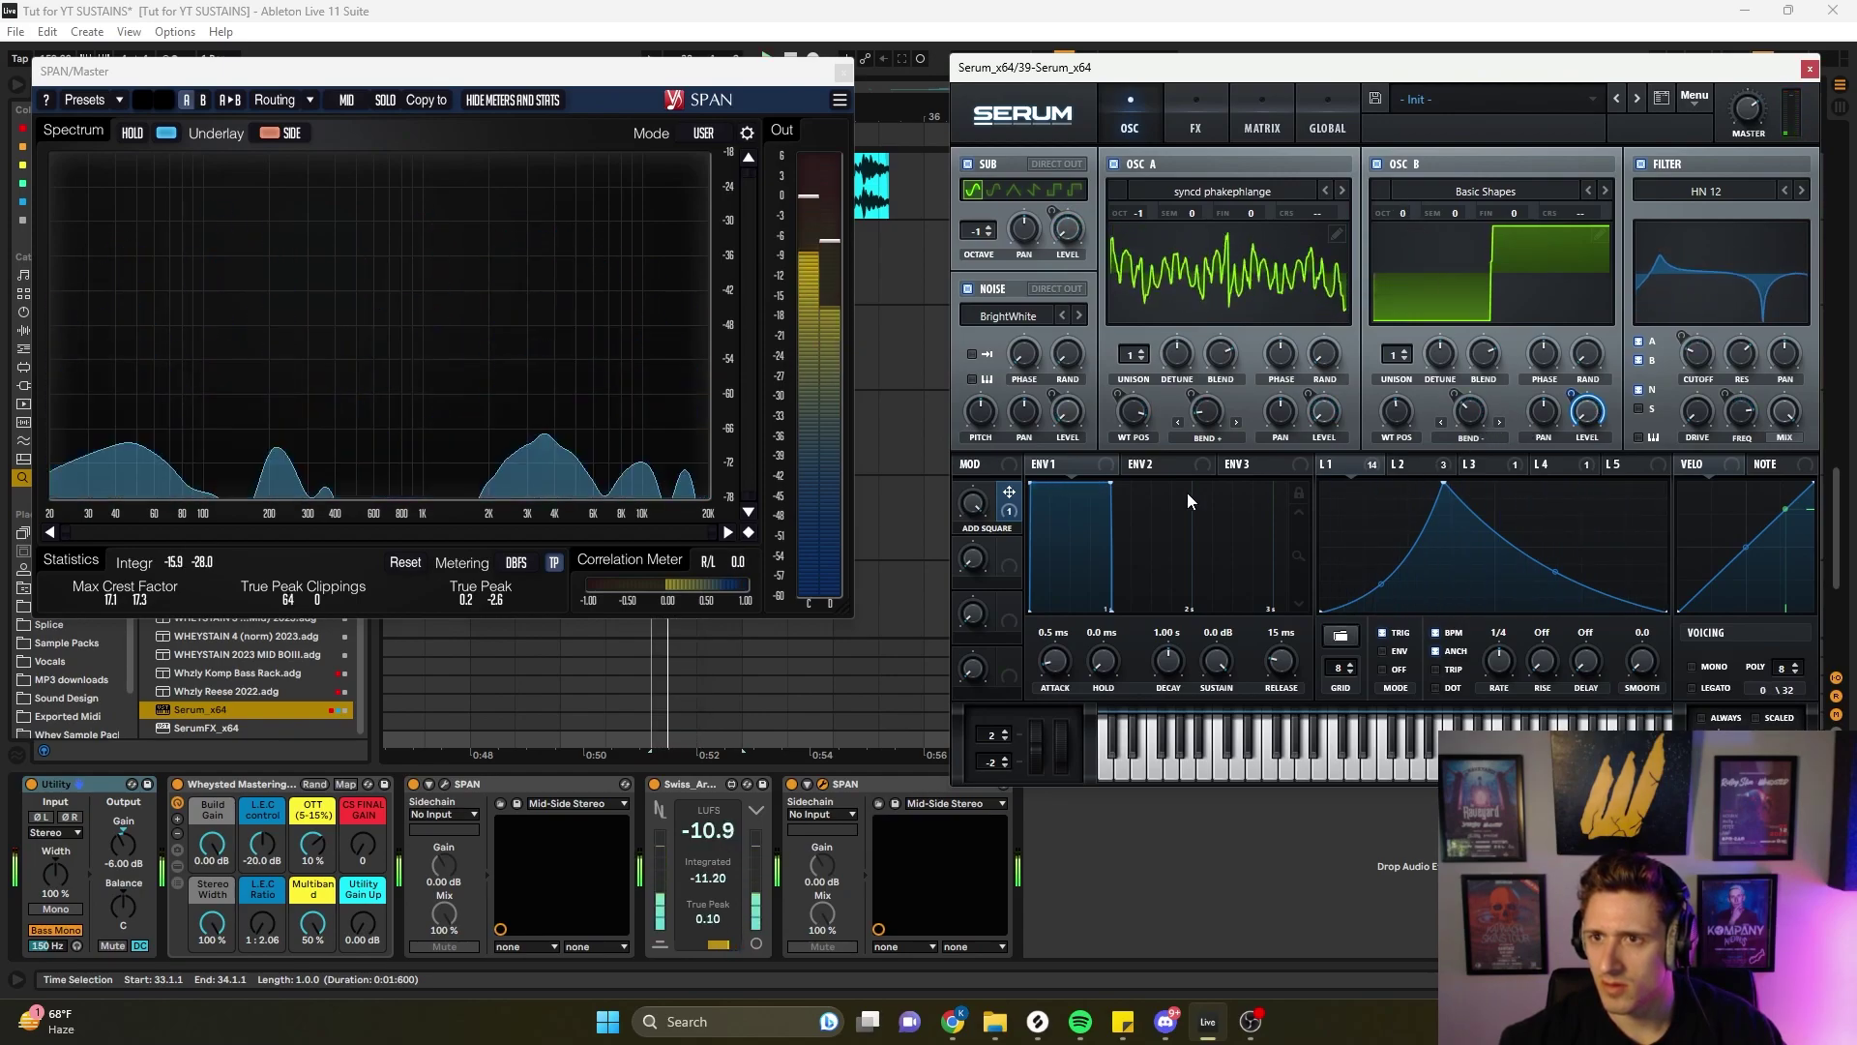
left_click(1451, 461)
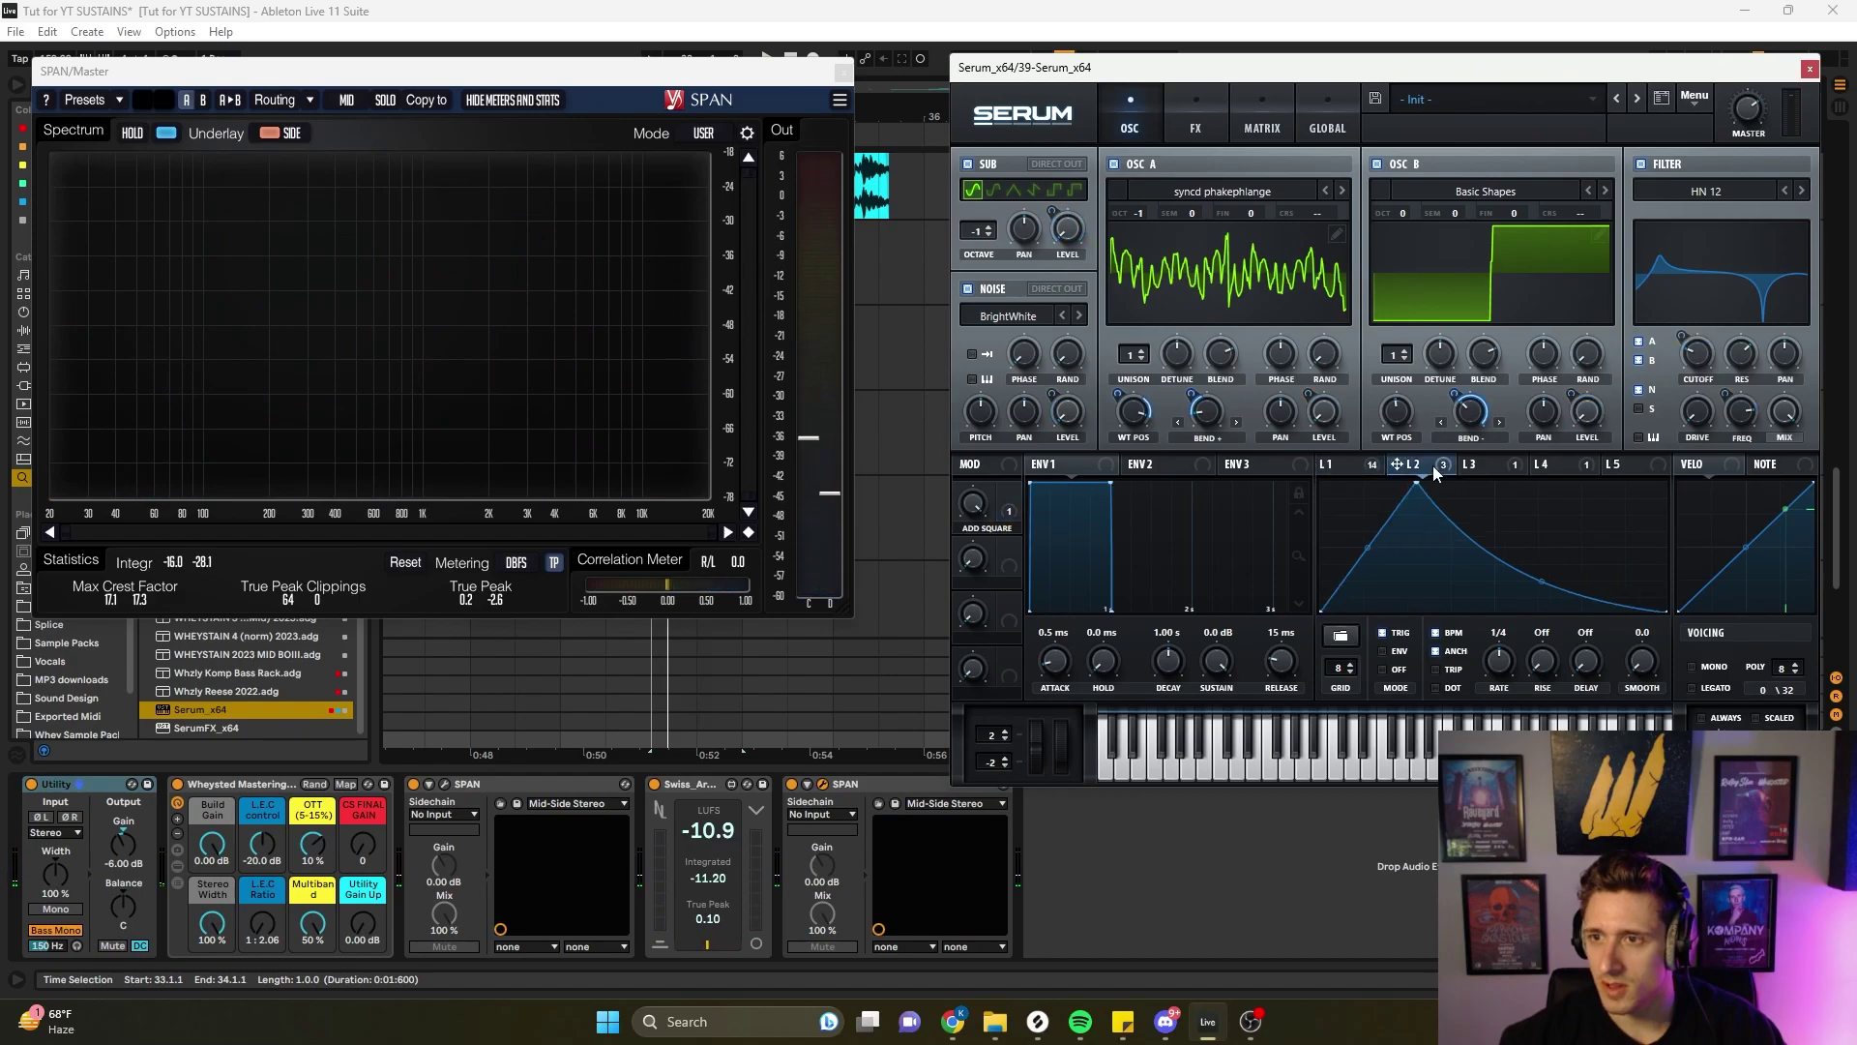
left_click_drag(1395, 464, 1455, 396)
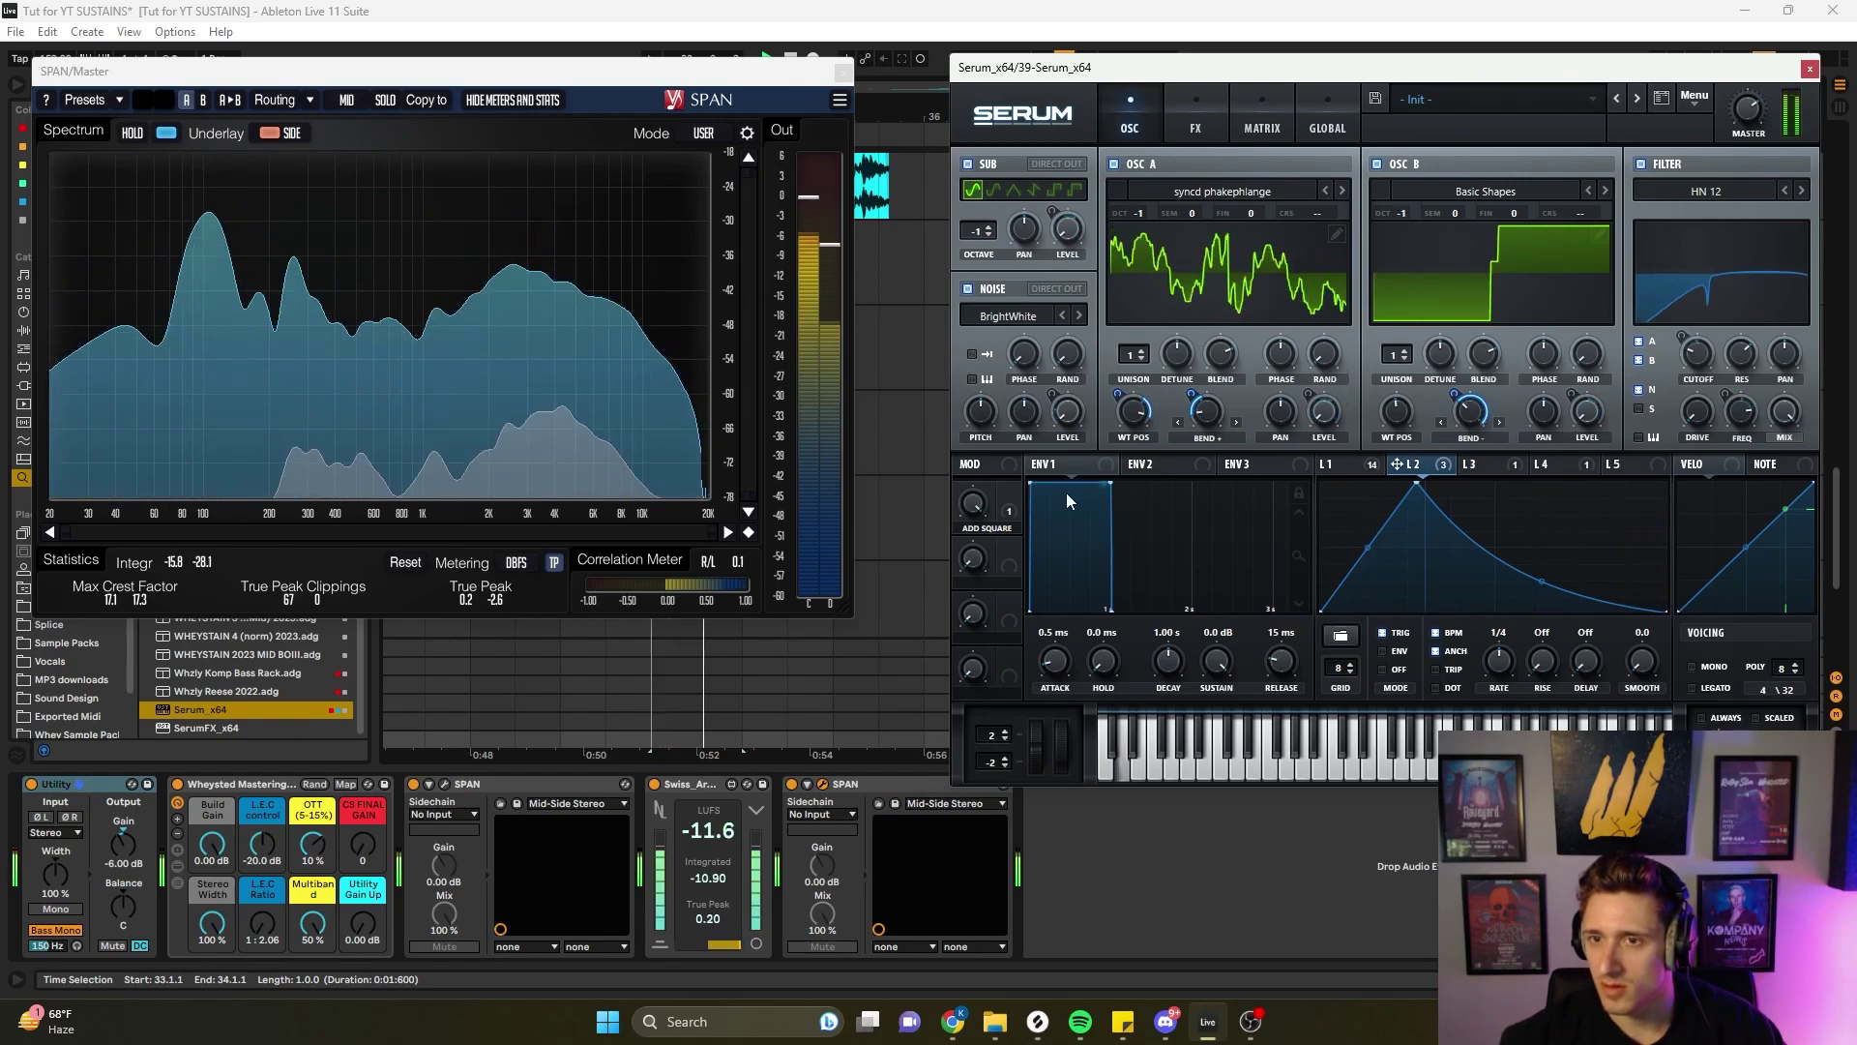
- Adjust the ADD SQUARE macro's modulation on oscillator B's level and audition the sound
left_click_drag(1009, 492, 1577, 468)
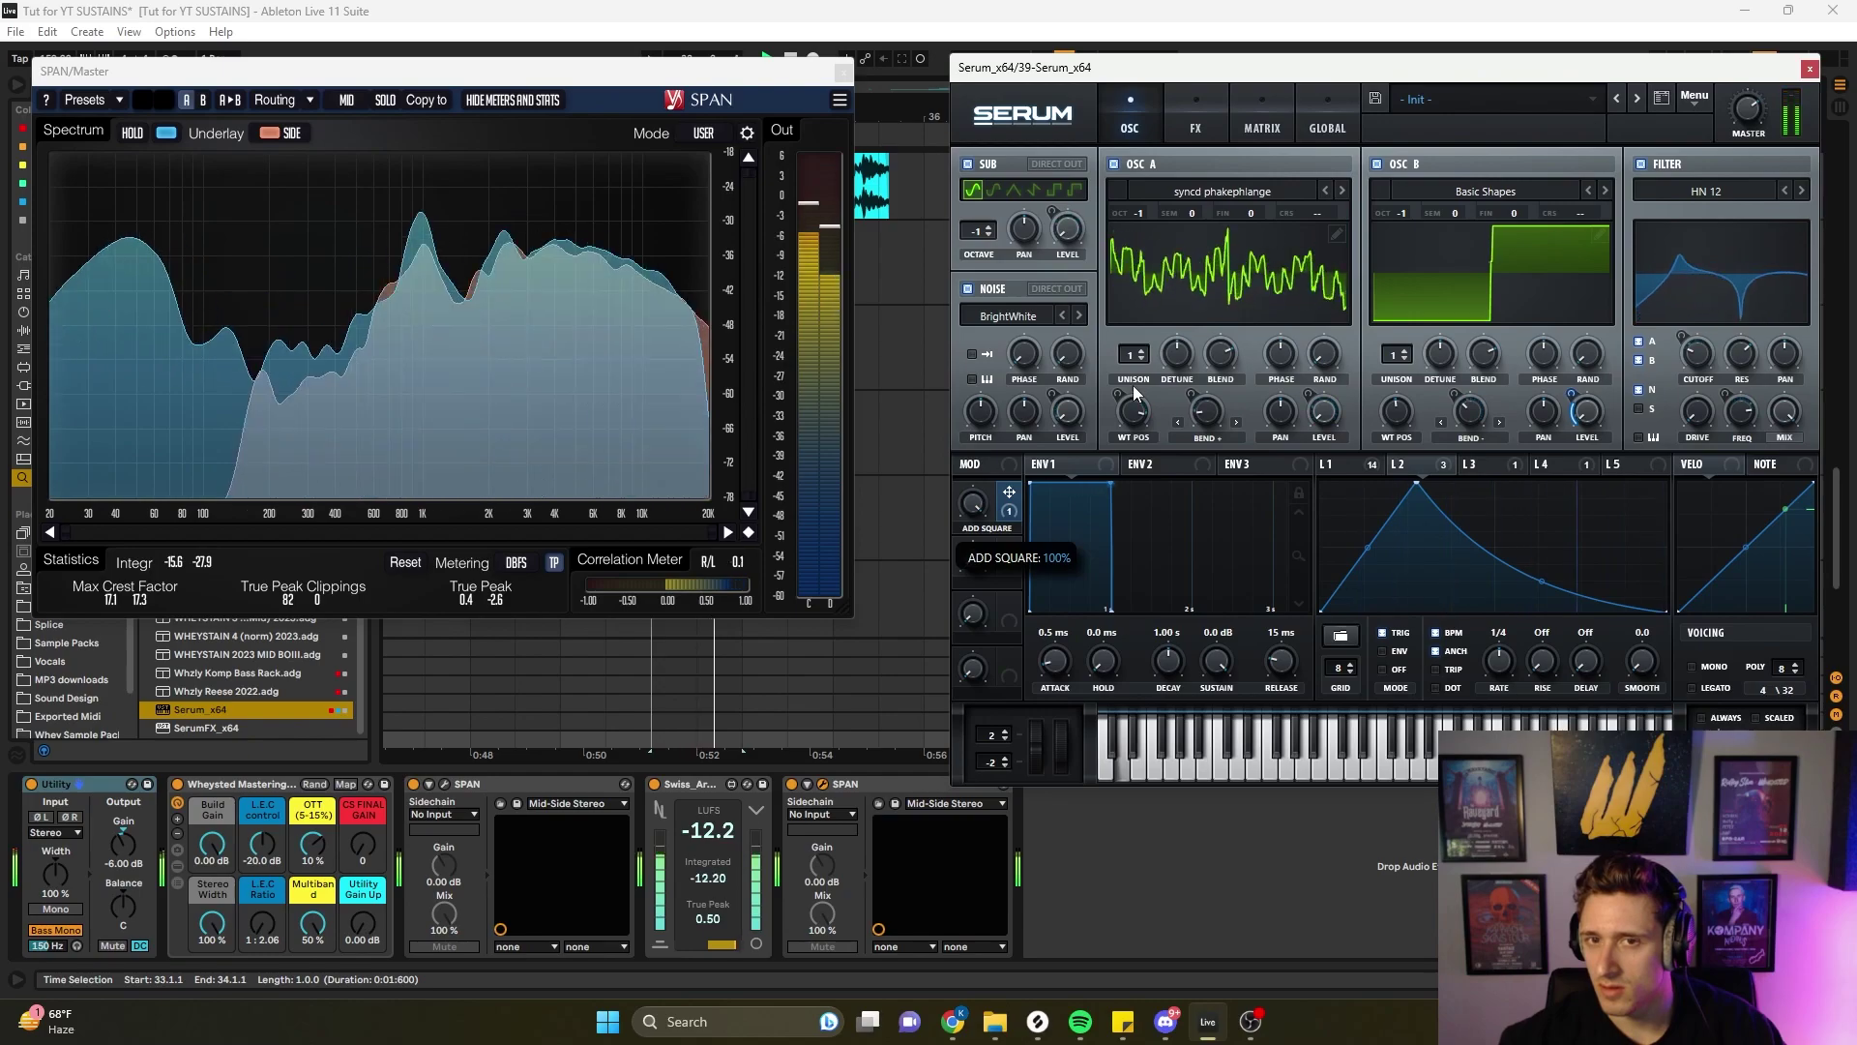
left_click_drag(1576, 398, 1591, 397)
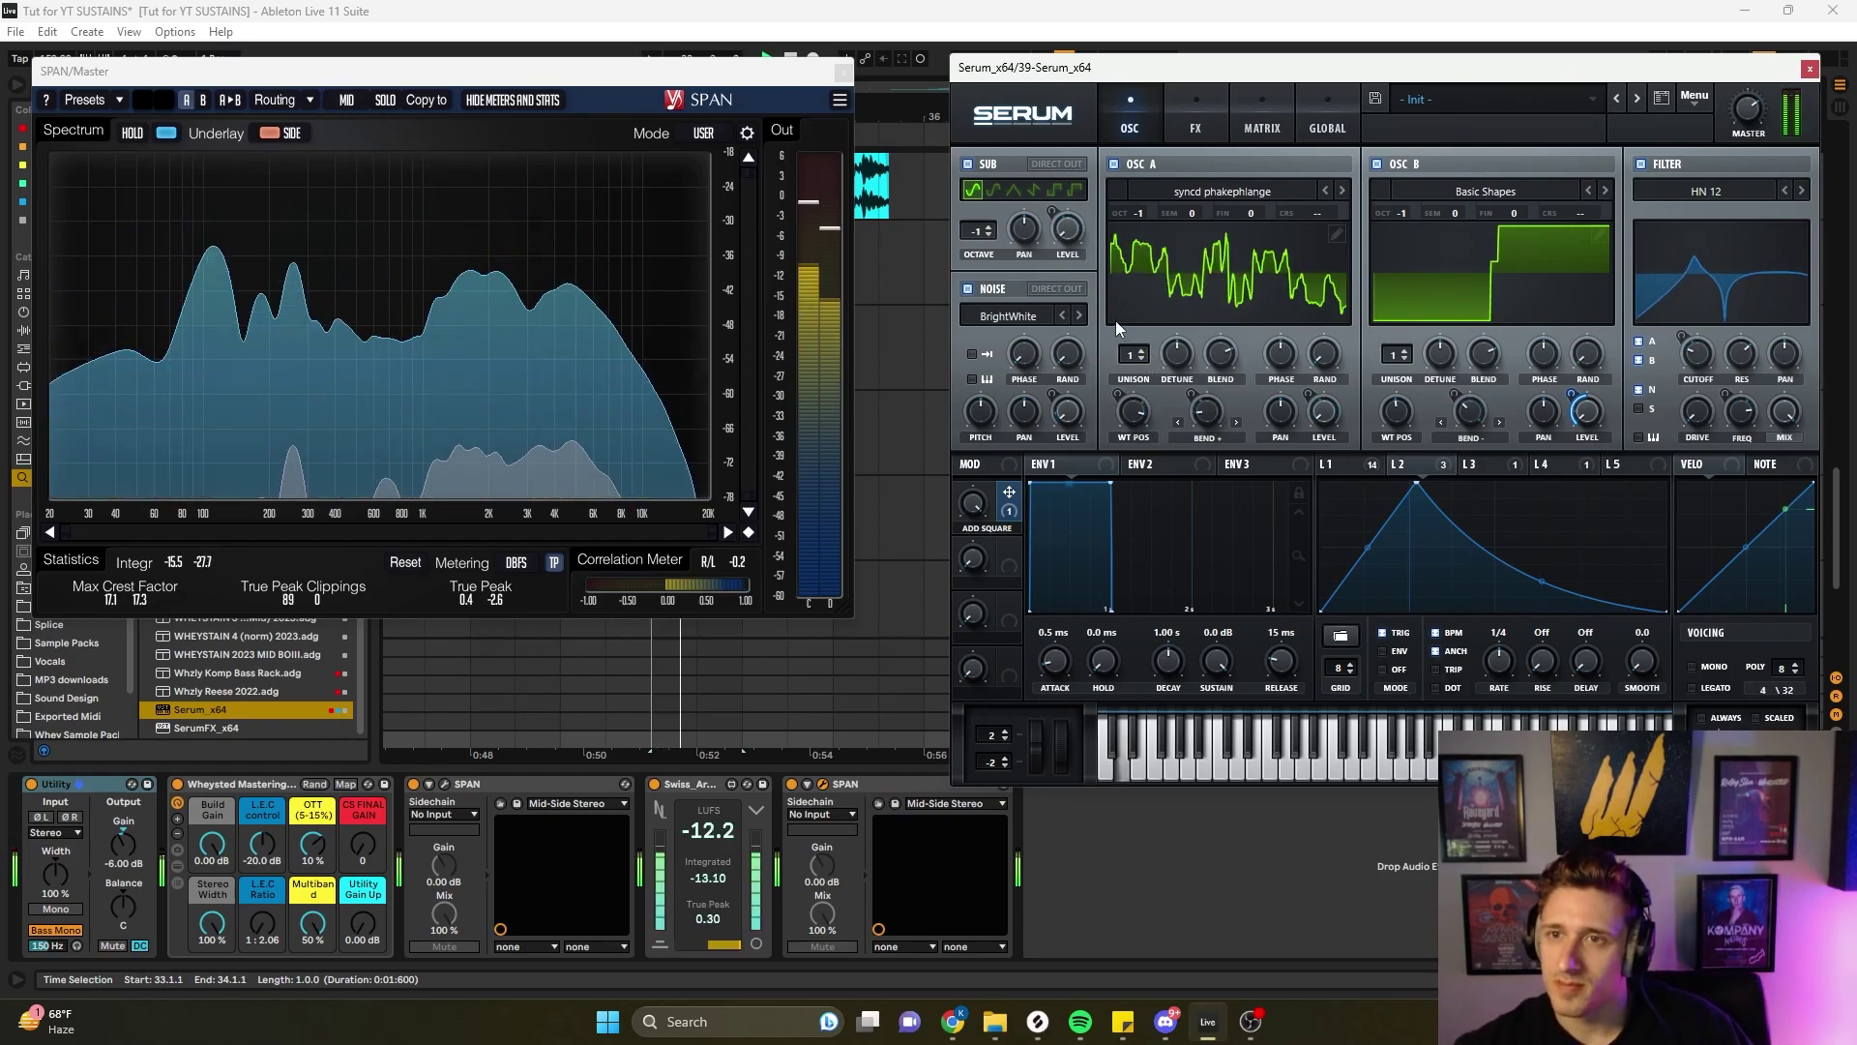
left_click(1076, 164)
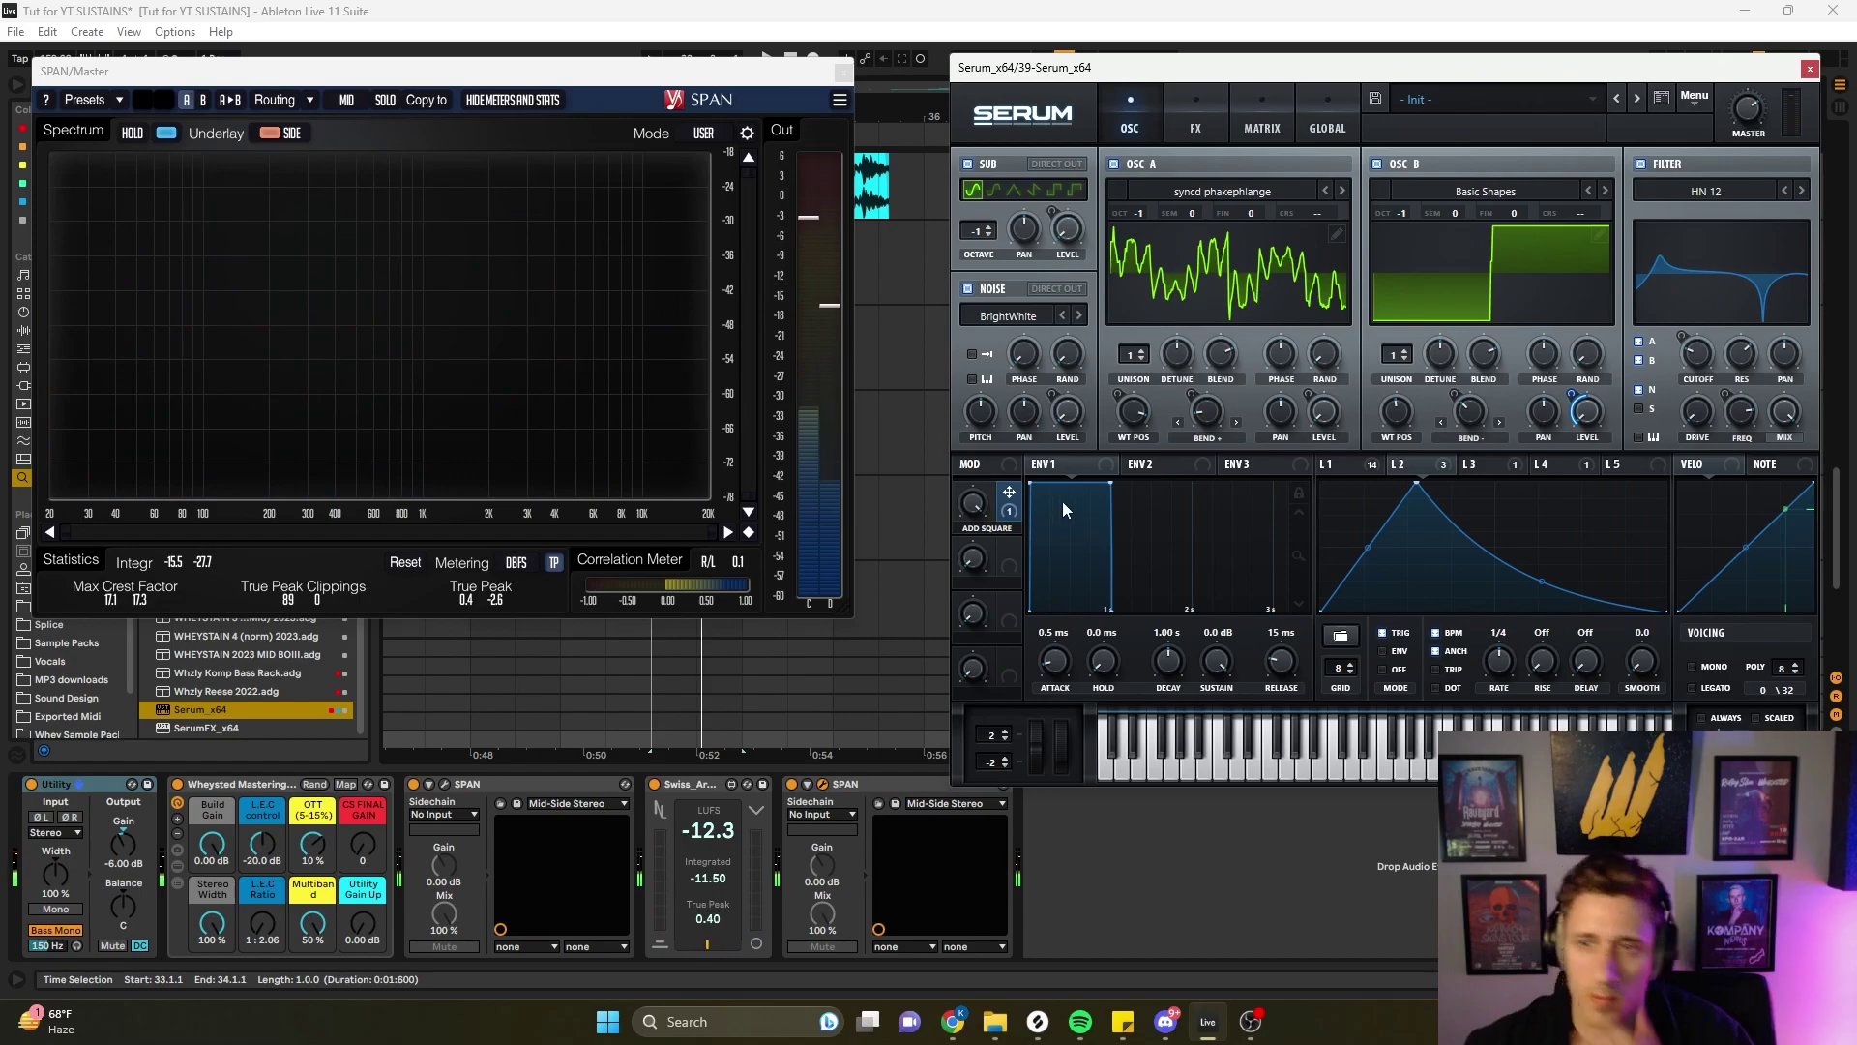
key("space")
- Set oscillator B's unison to 5 voices and audition it with the ADD SQUARE macro at 100%
mouse_move(1395, 355)
left_mouse_down()
mouse_move(1418, 294)
mouse_move(1418, 368)
mouse_move(1387, 385)
mouse_move(1409, 362)
left_mouse_up()
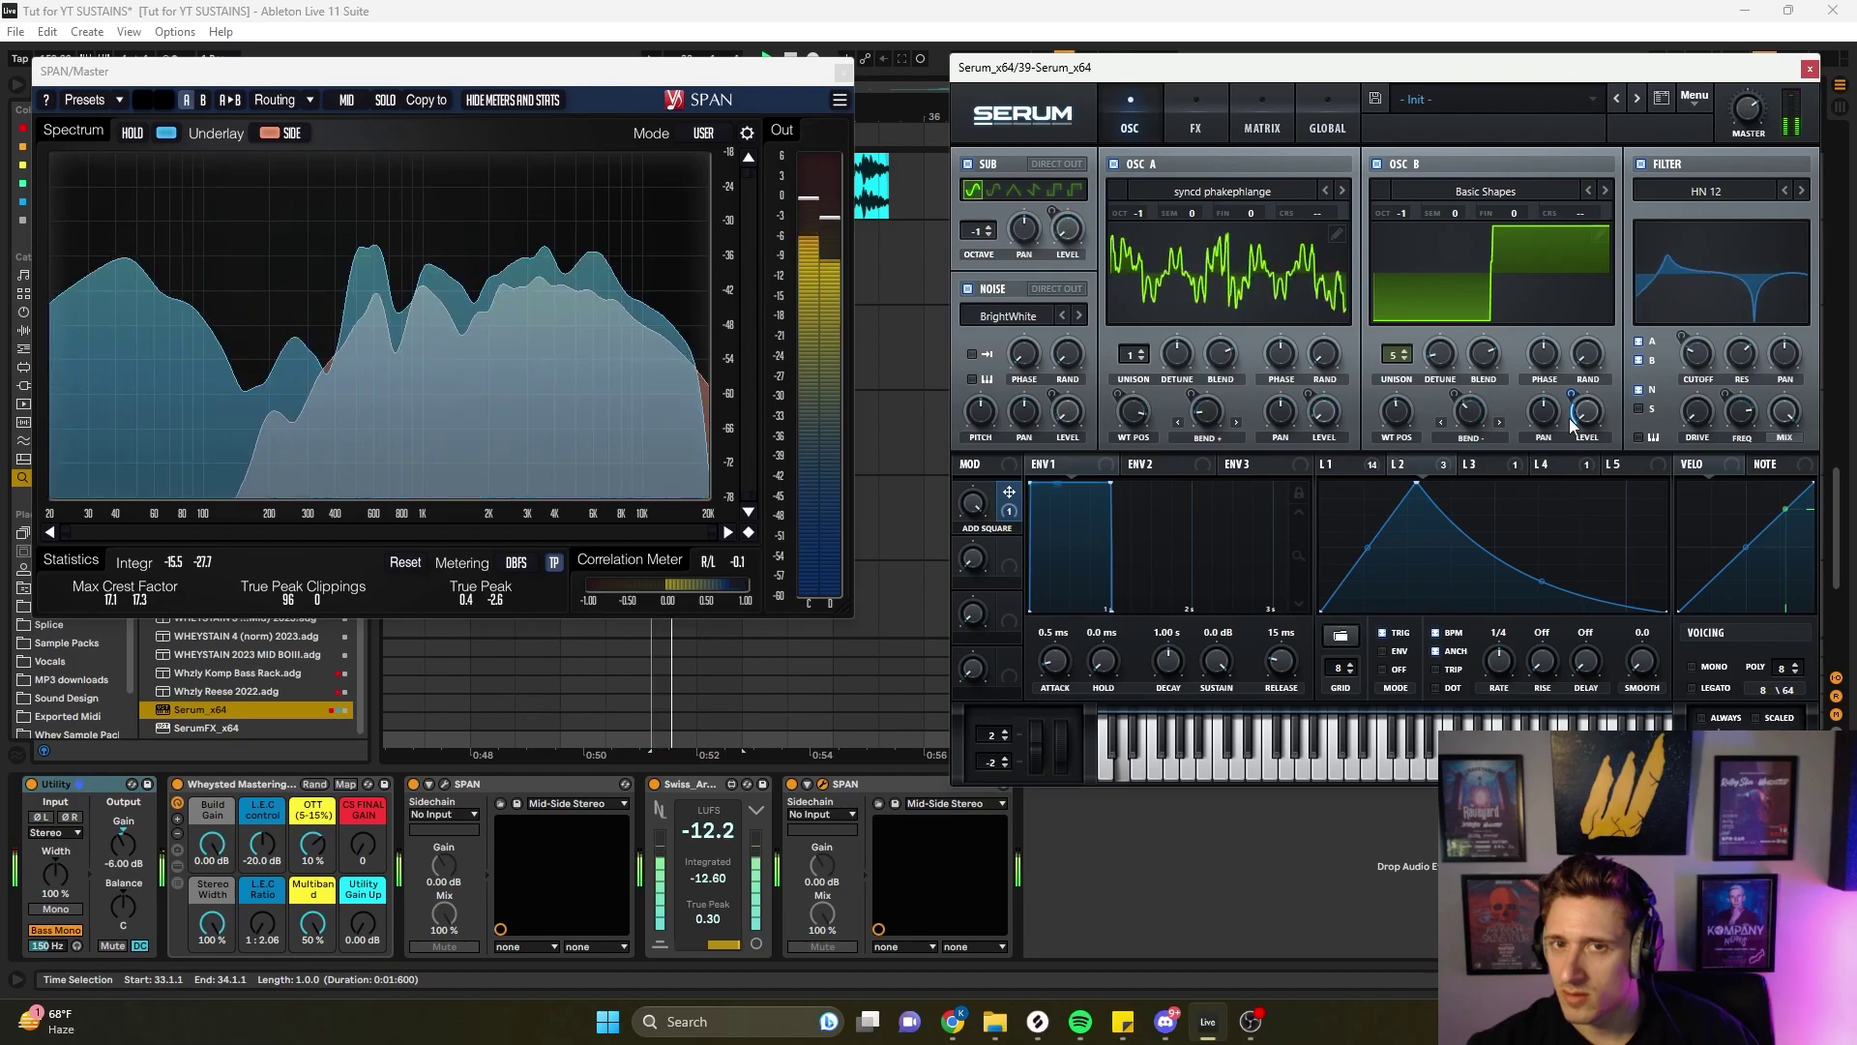
left_click_drag(973, 547, 1116, 473)
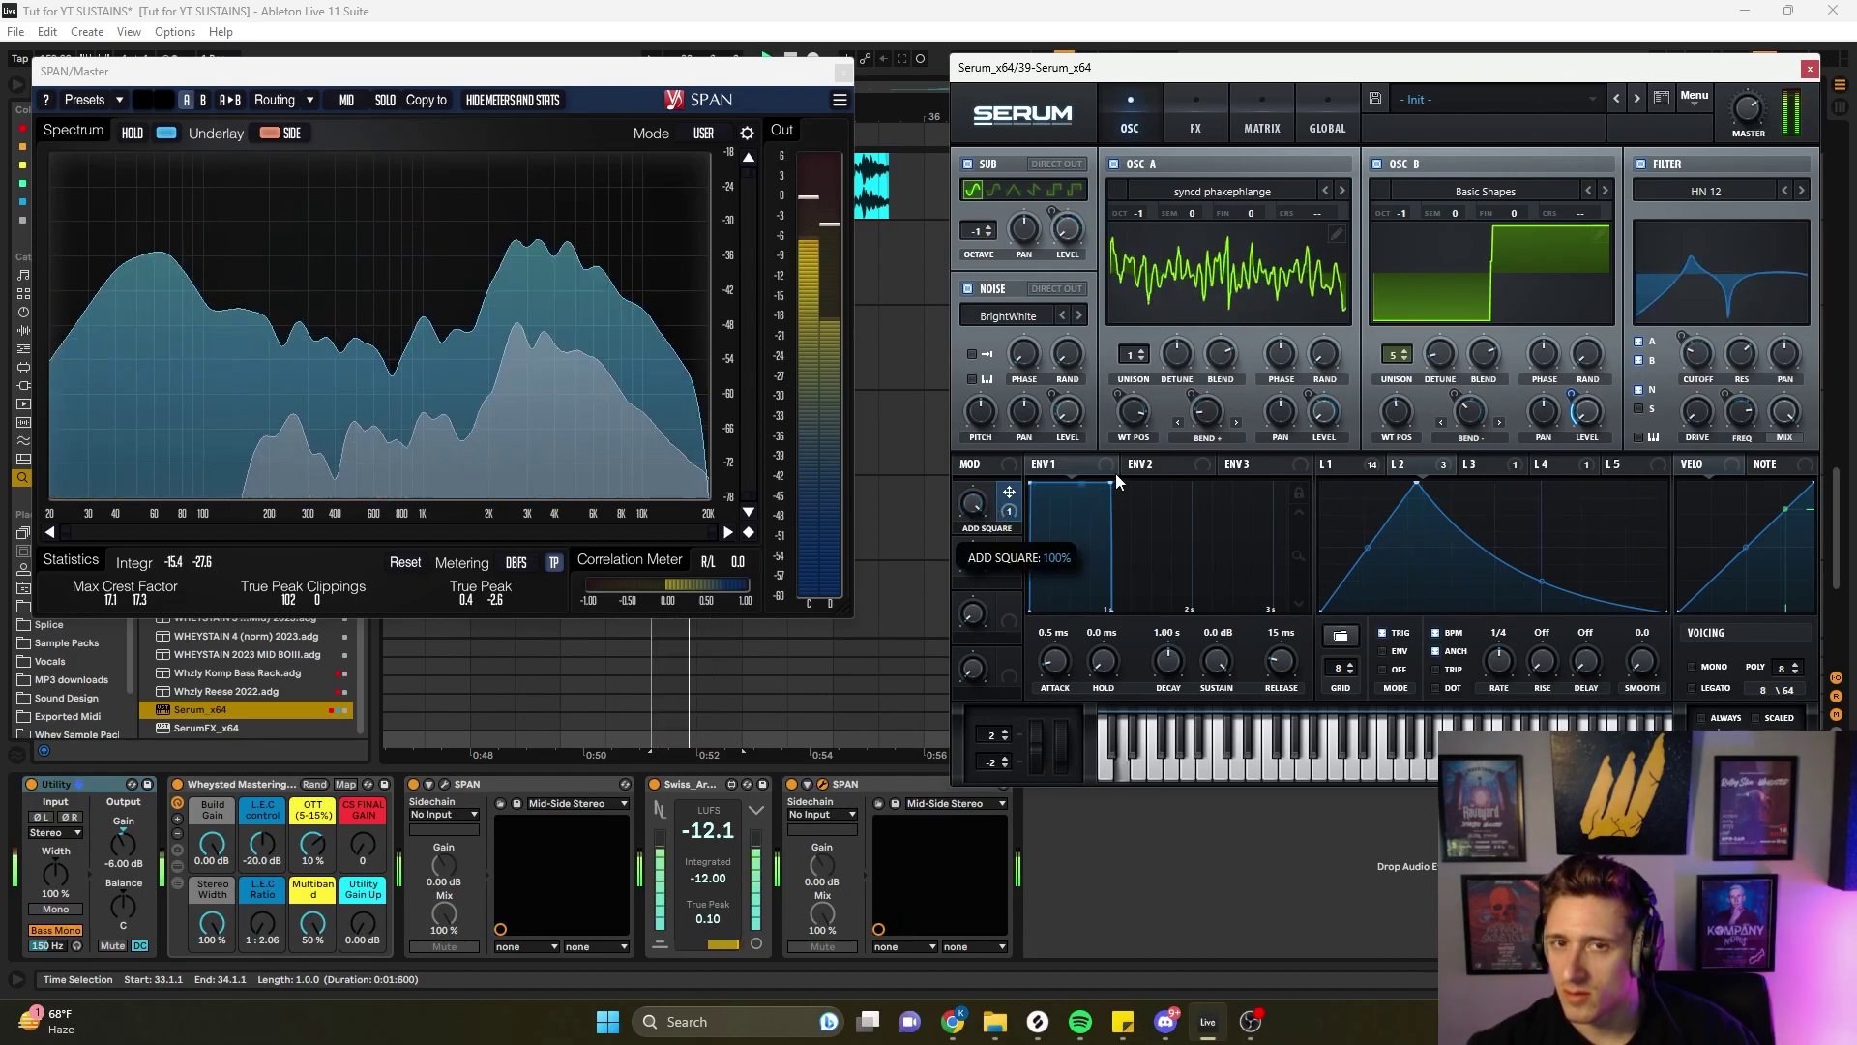
key("space")
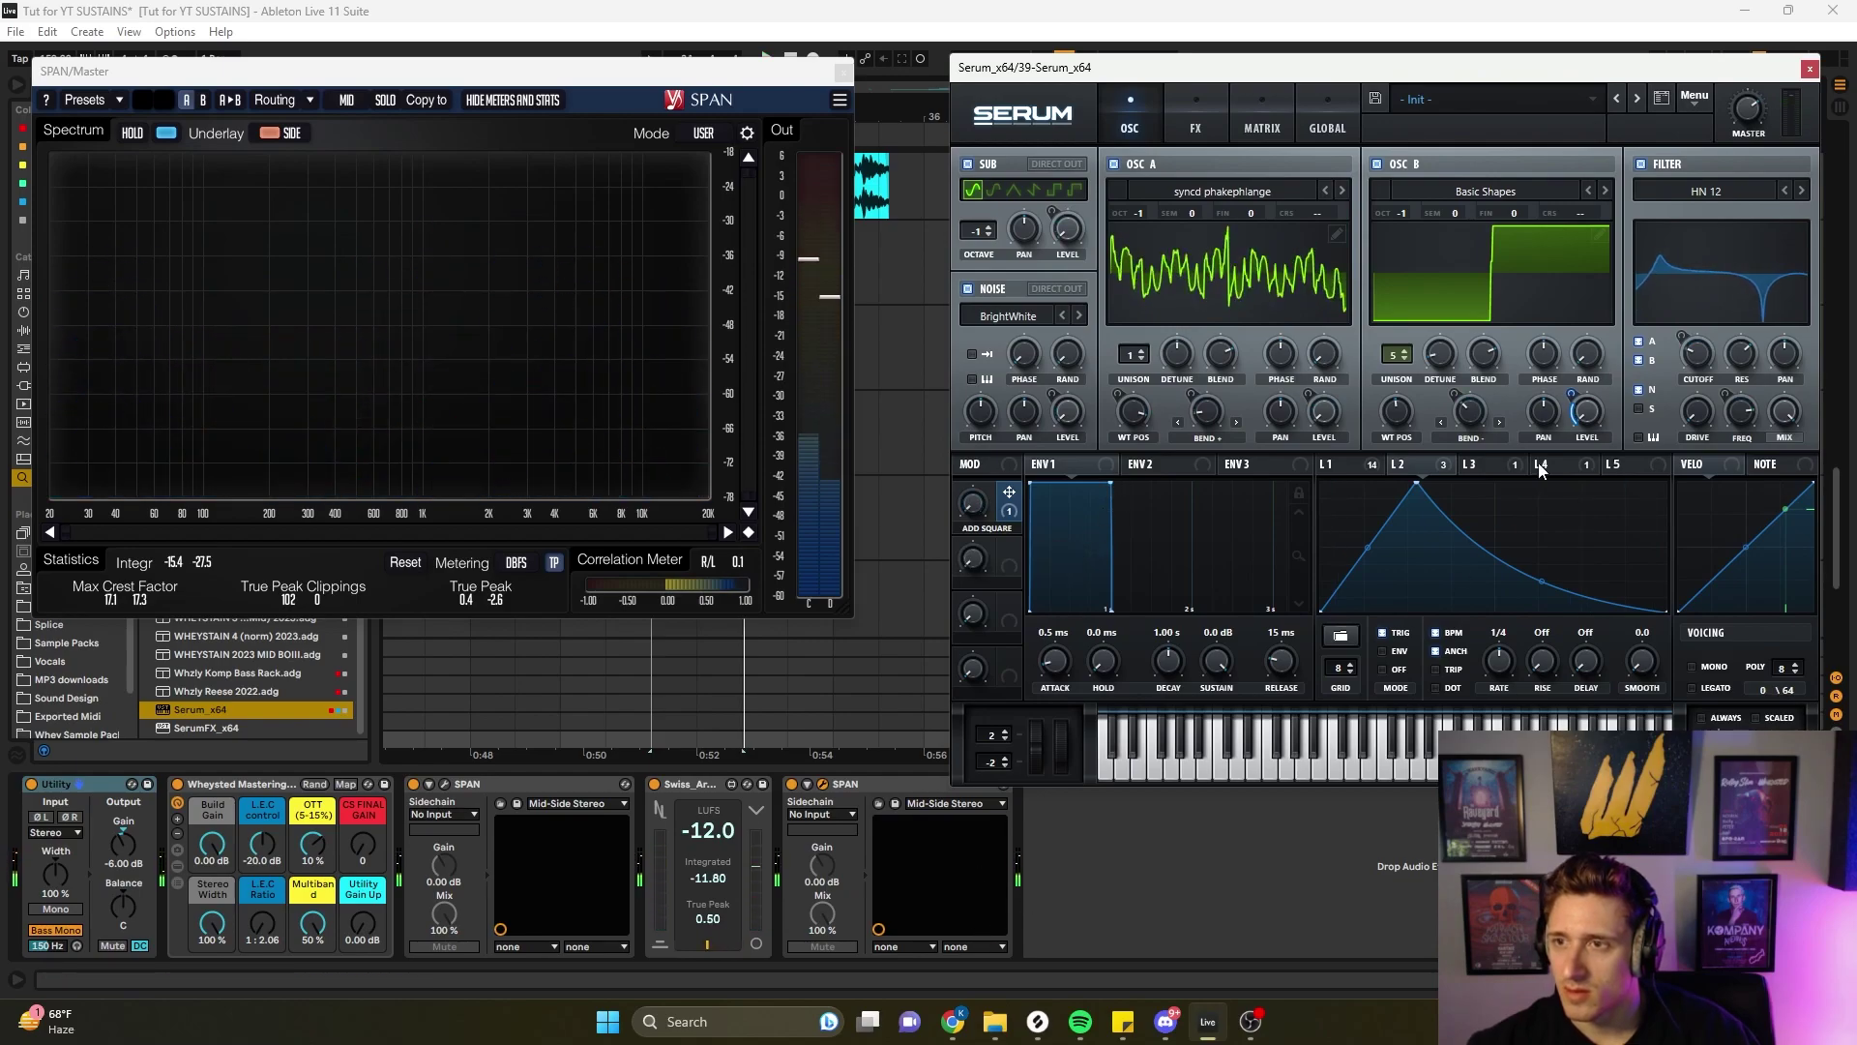
- Disable oscillator B and remove all destinations from macro 1
left_click(1377, 164)
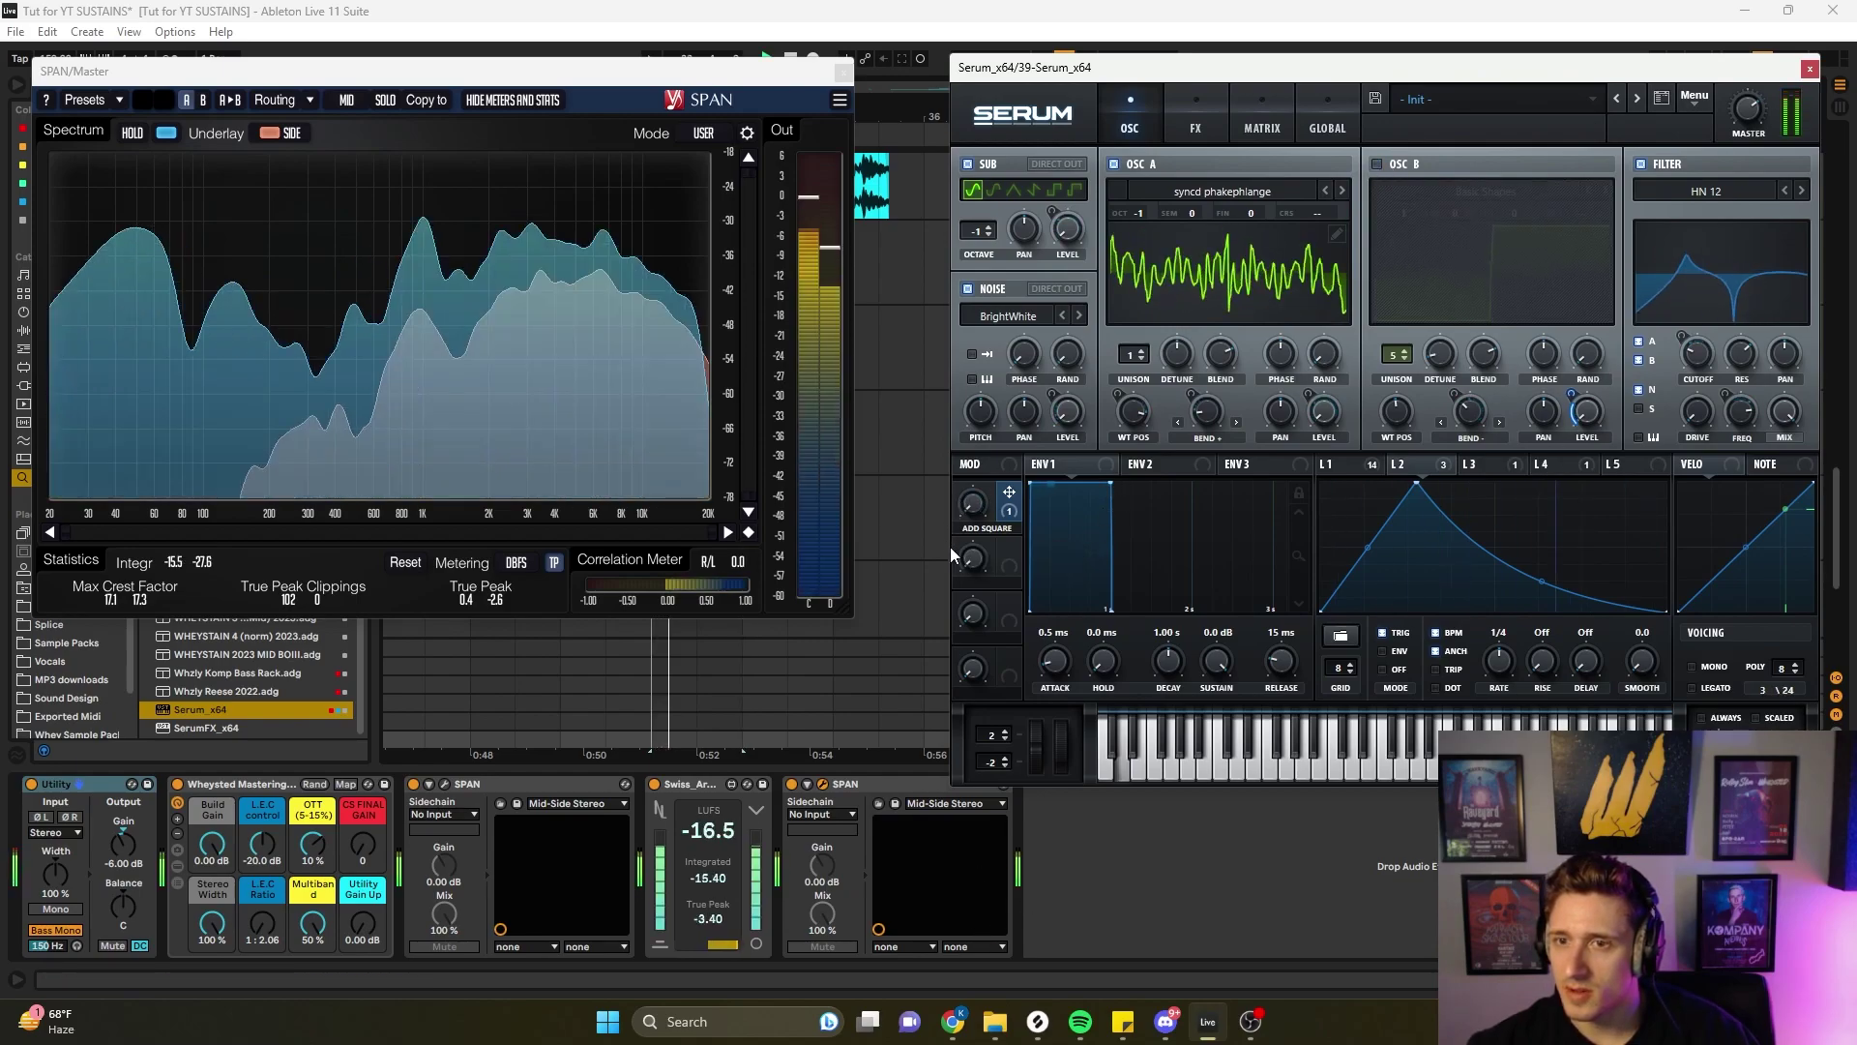
right_click(1012, 513)
left_click(1026, 552)
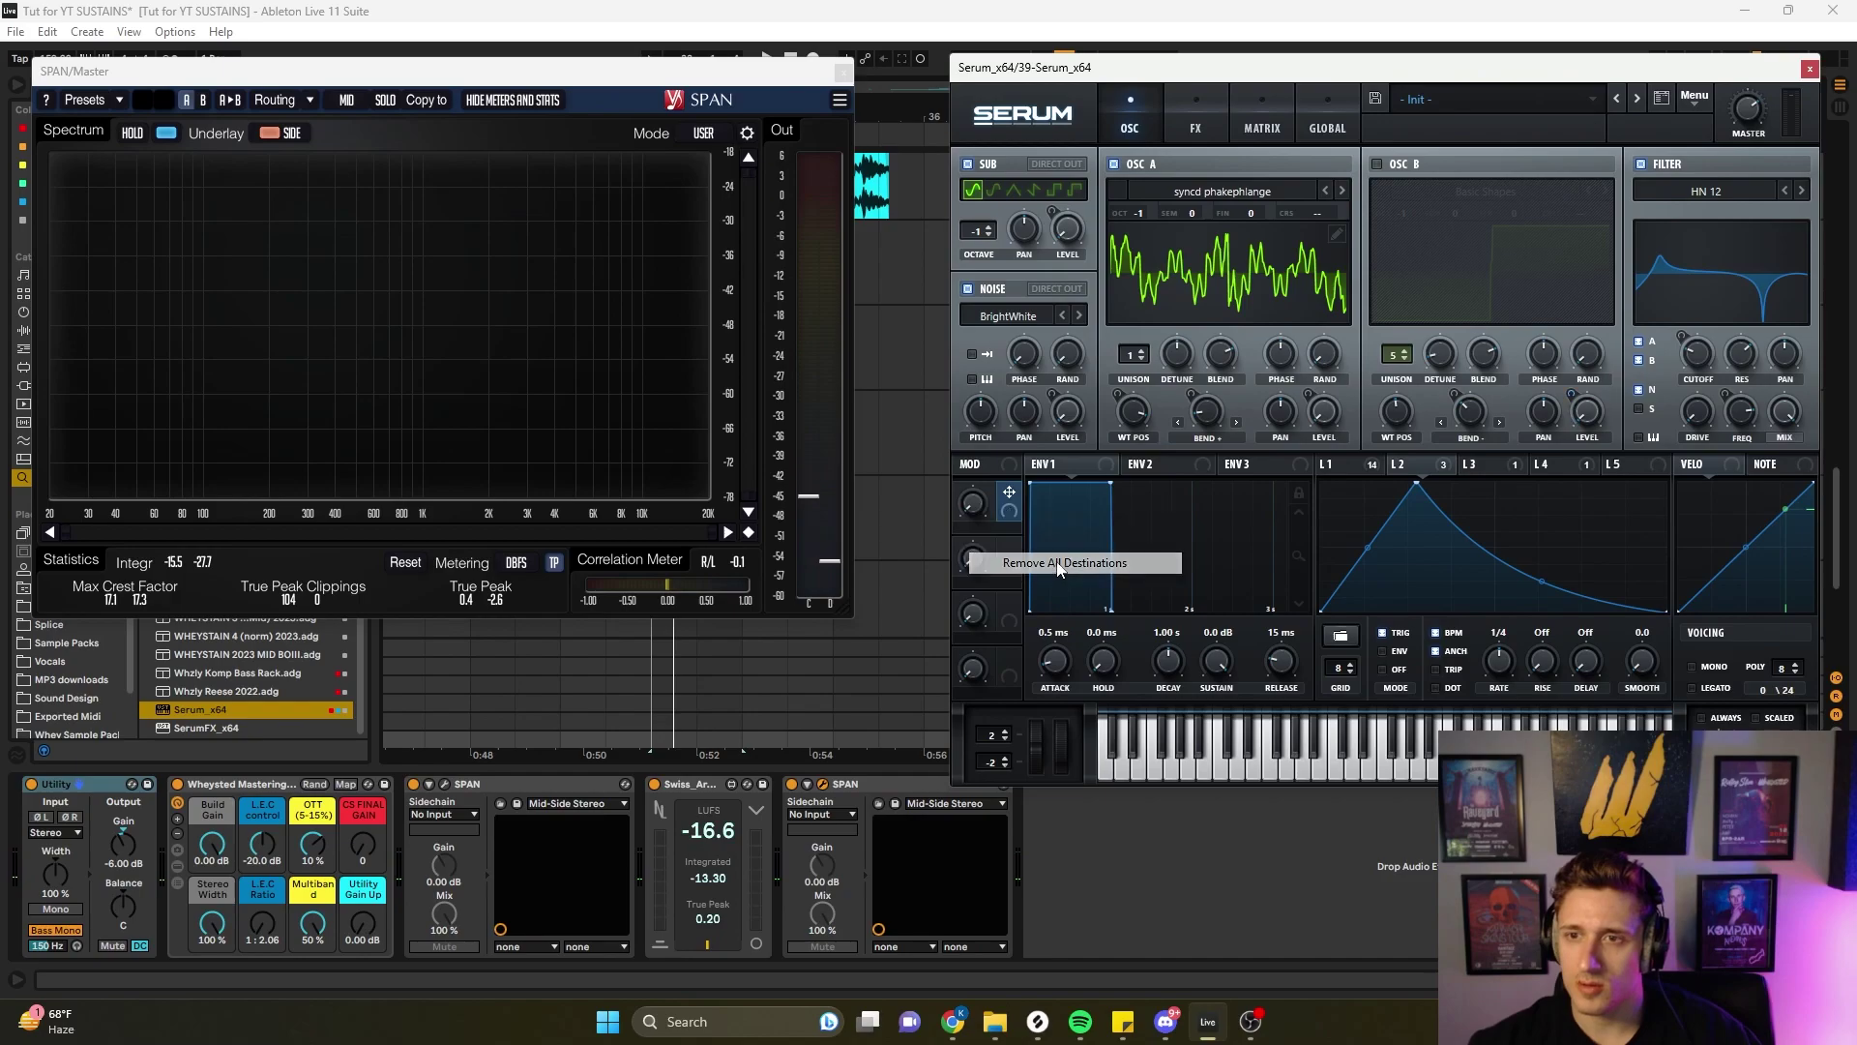
- Modulate oscillator A's wavetable position with macro 1 and adjust the amount during playback
key("space")
left_click_drag(1119, 405, 1084, 390)
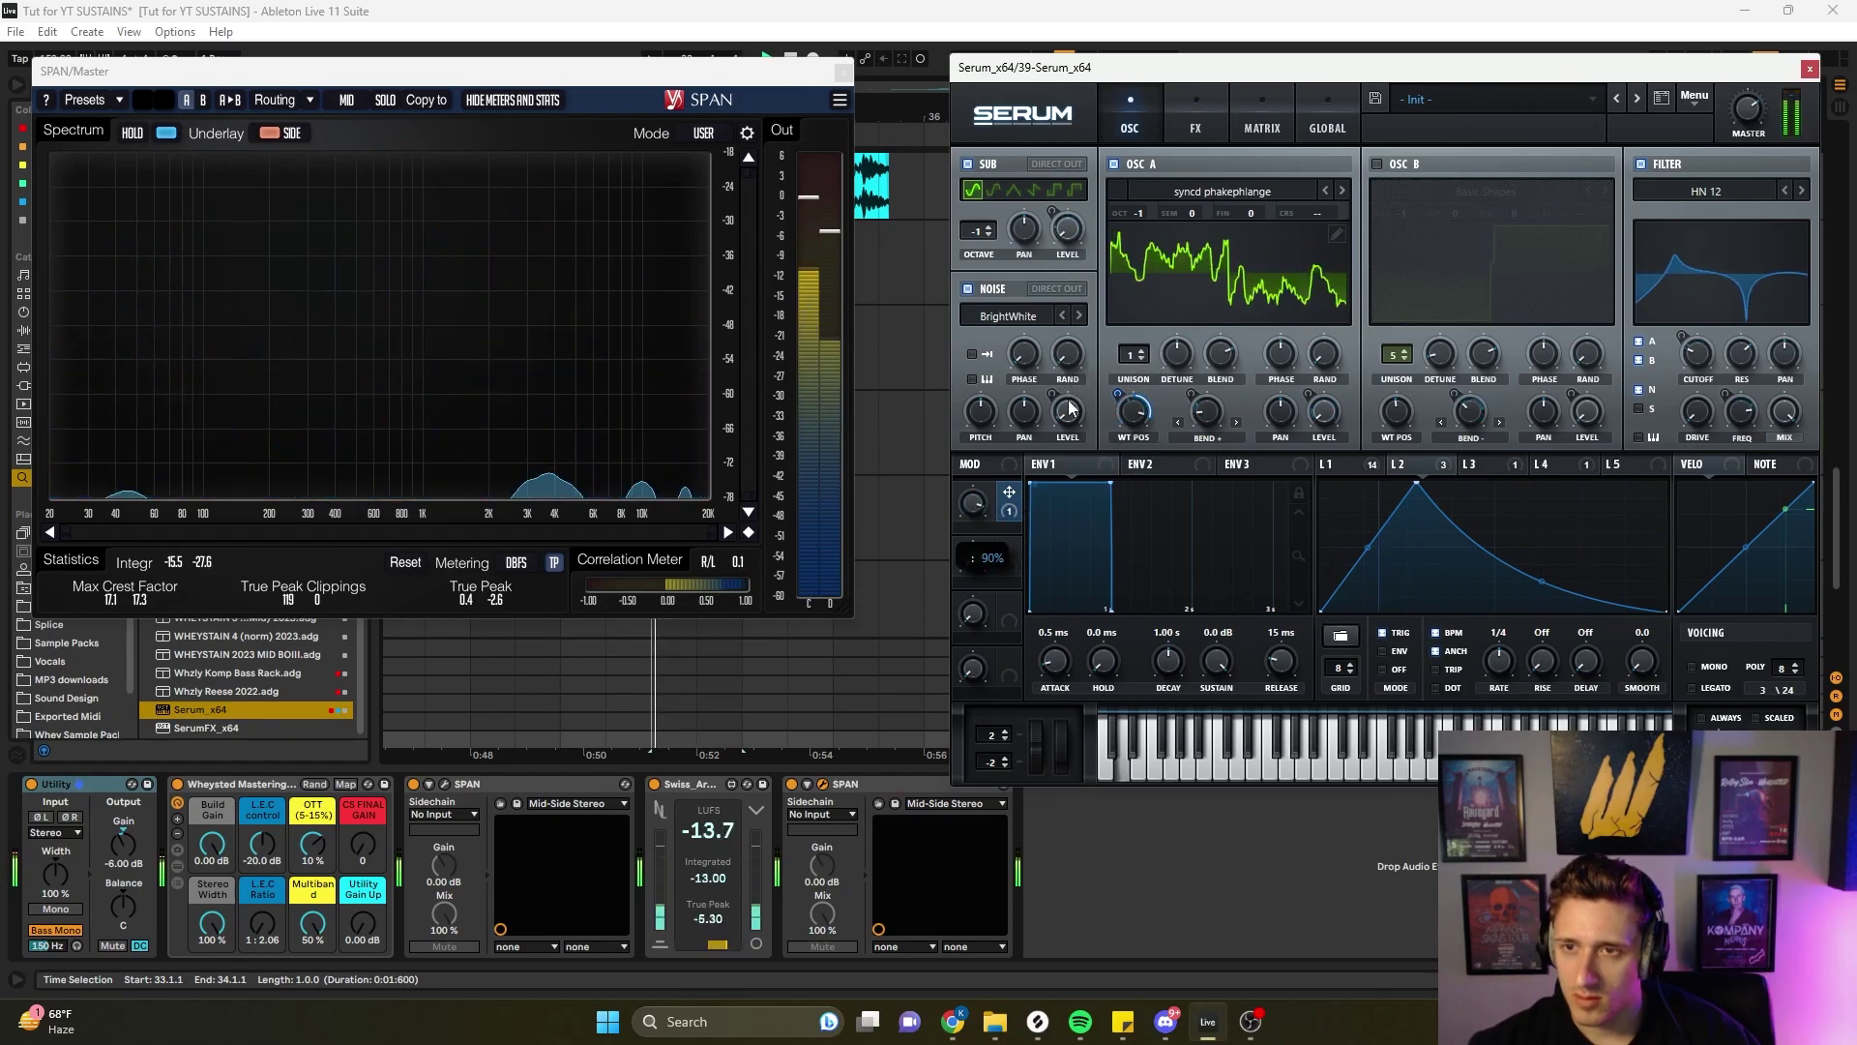
left_click_drag(1118, 396, 1175, 418)
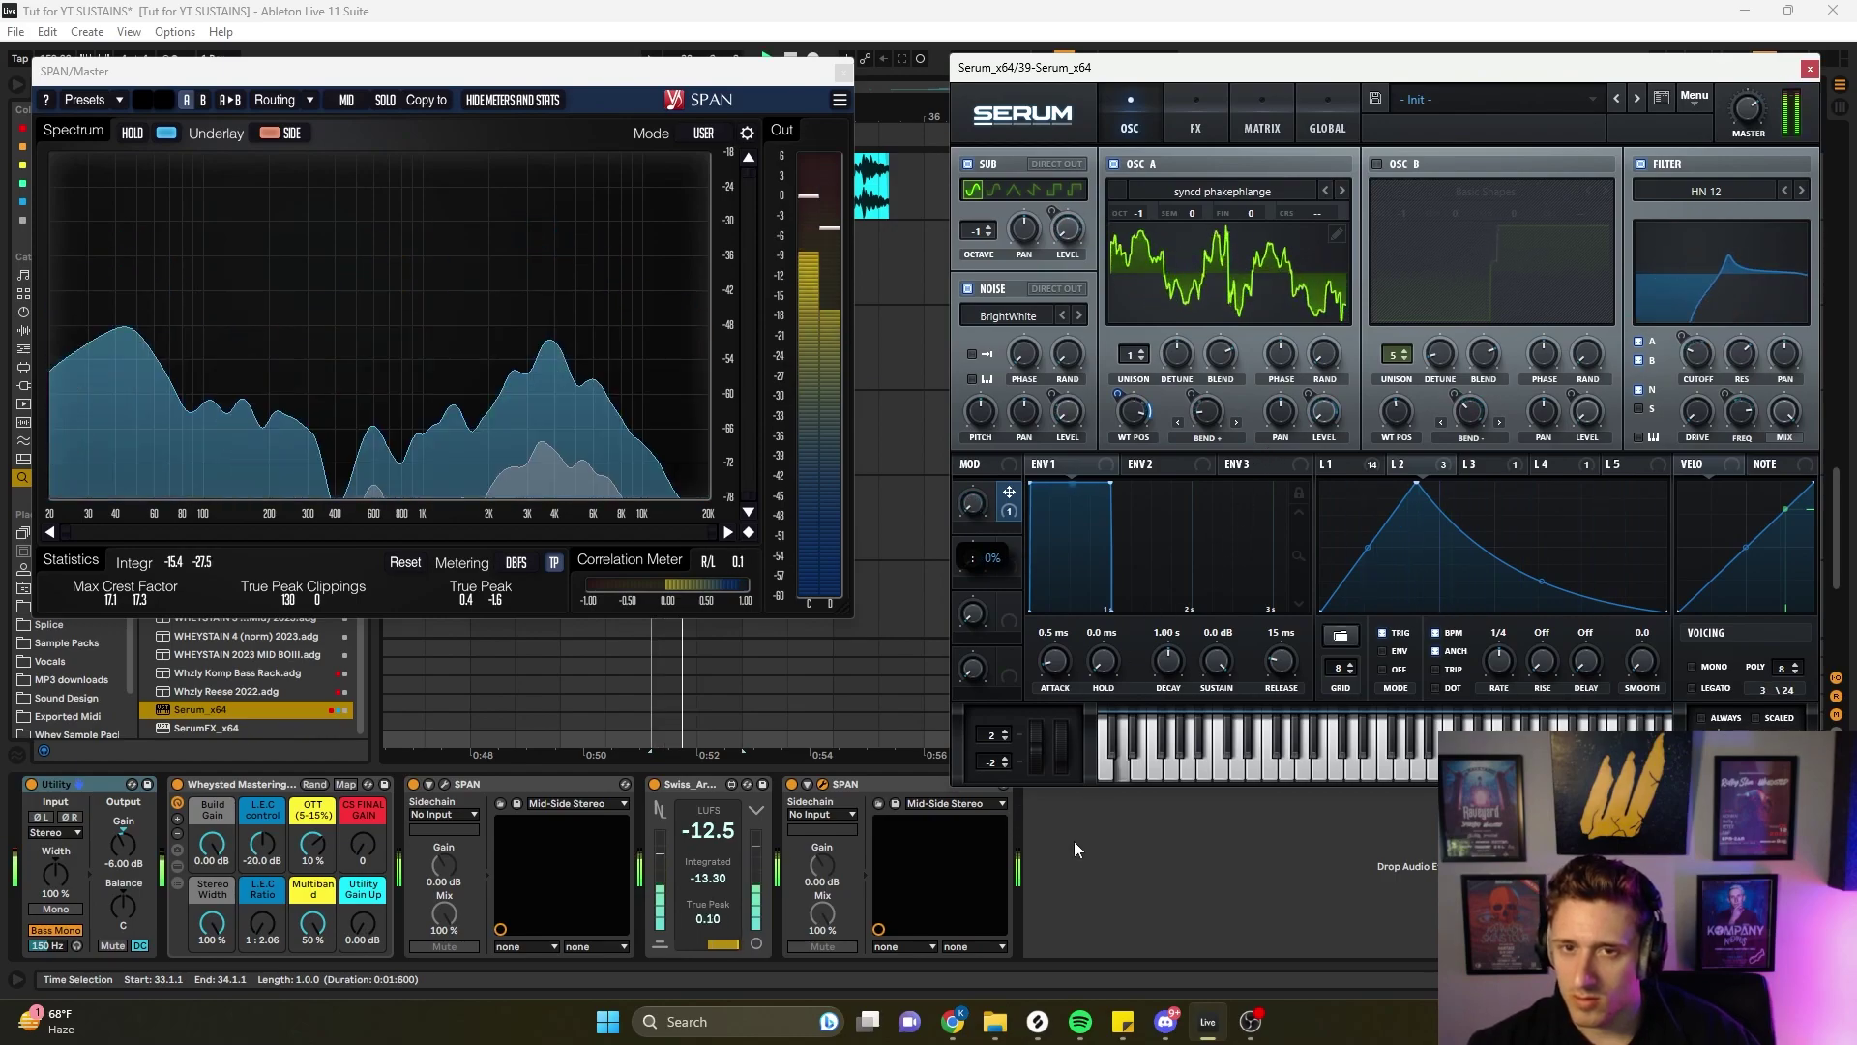
- Close the SPAN analyzer window and name macro 1 WT POS
left_click(845, 73)
left_click(989, 528)
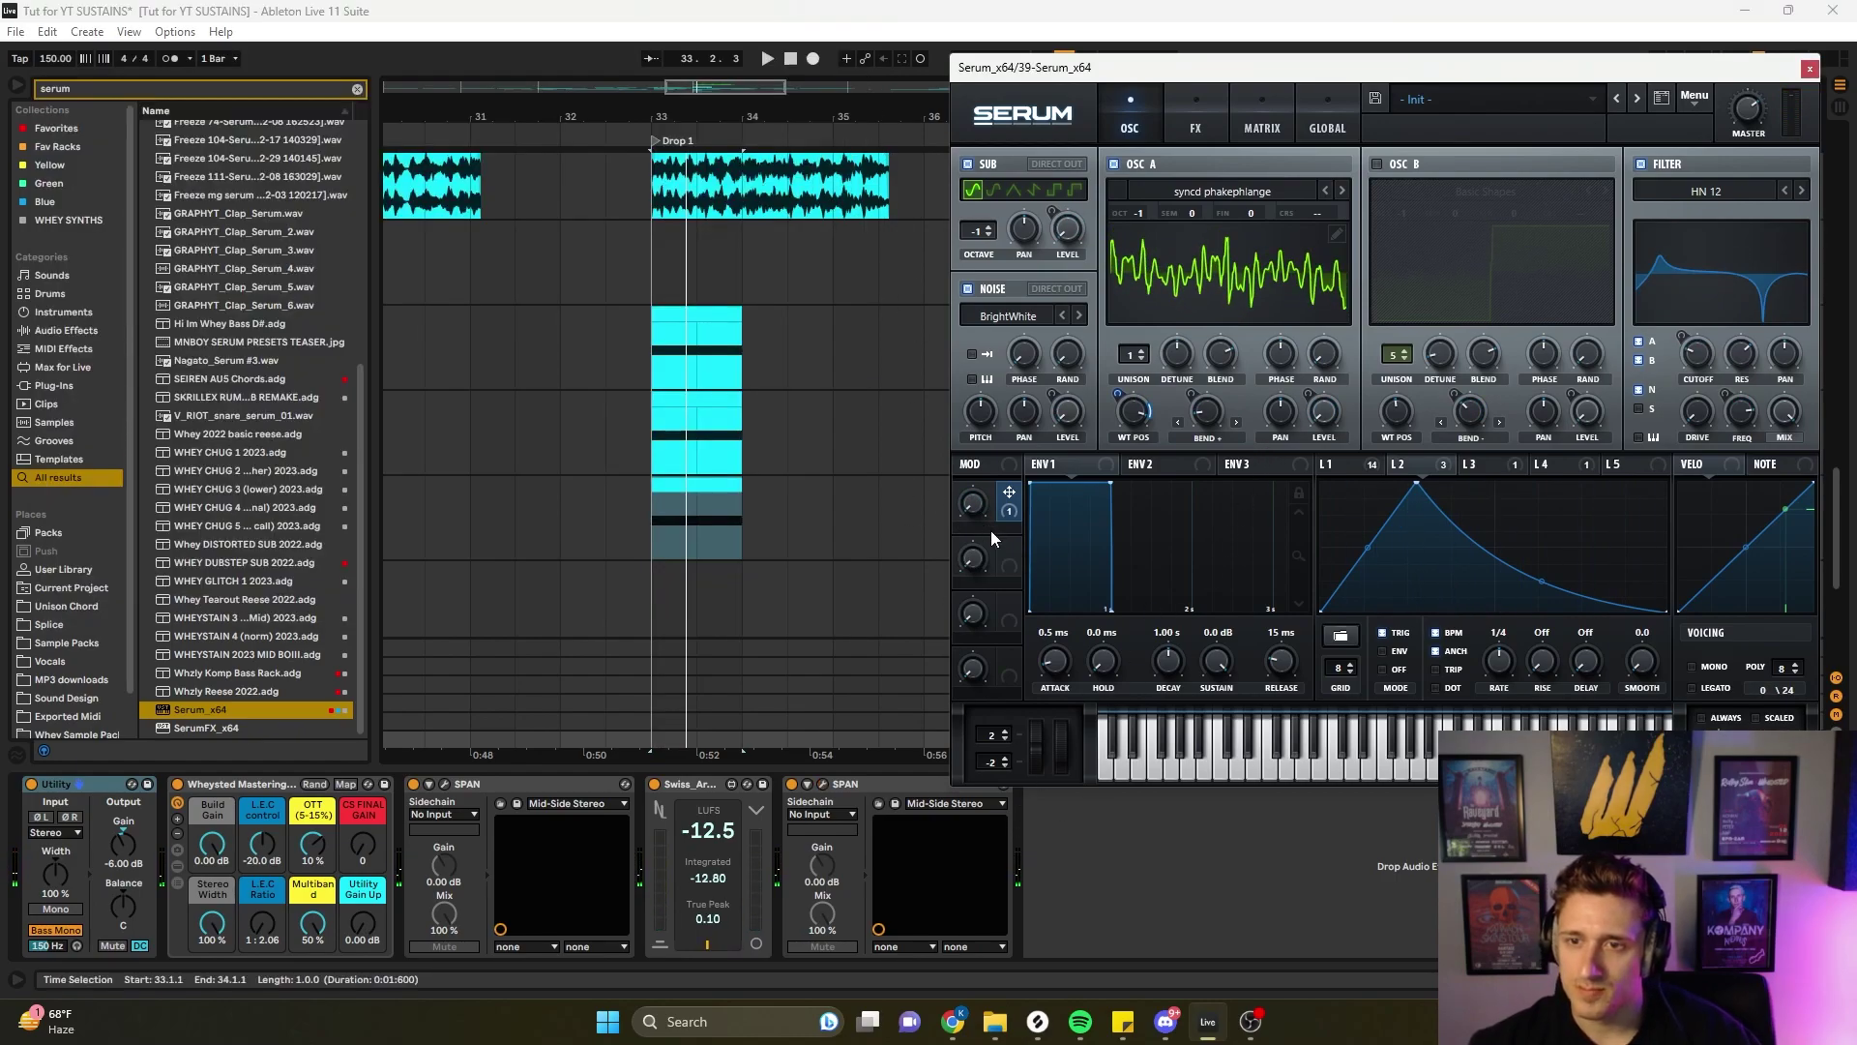
type("WT POS")
key("Return")
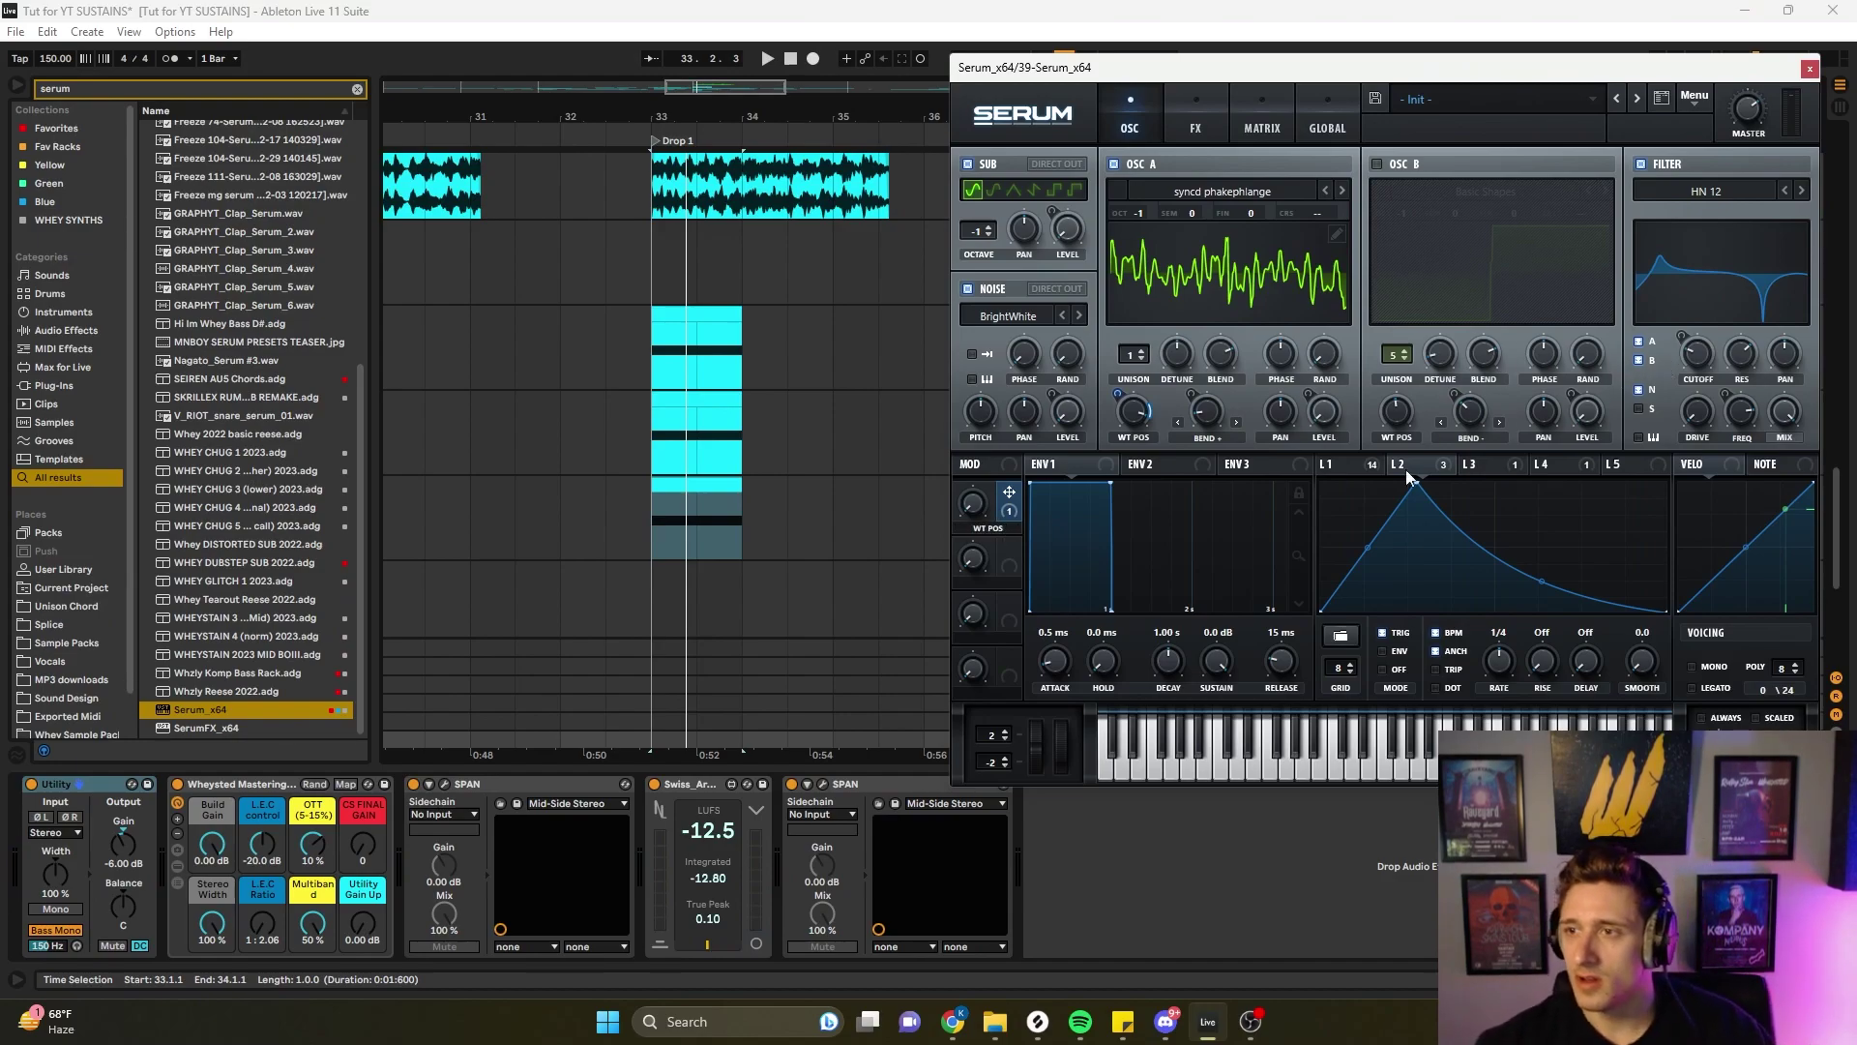
- Assign macro 2, named HN FILTER TONE, to the HN 12 filter's cutoff and FREQ, and audition it
key("space")
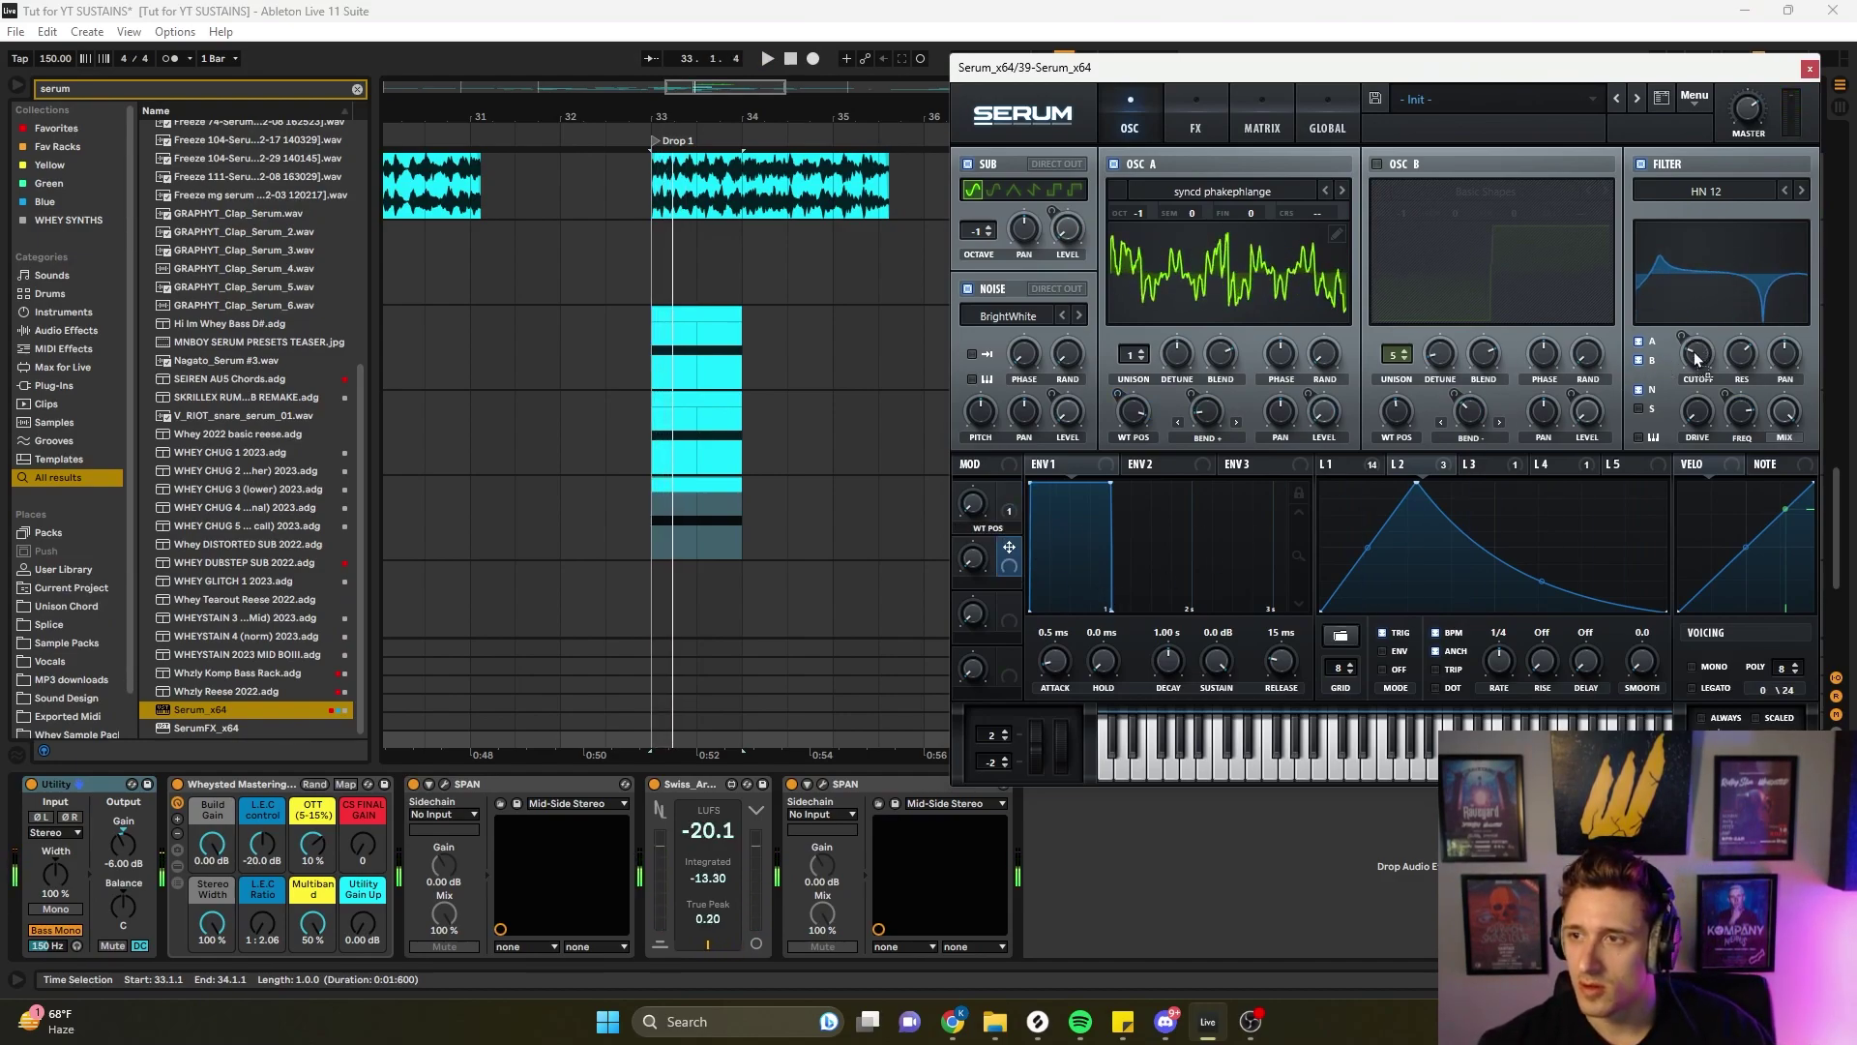
left_click_drag(1686, 337, 1678, 380)
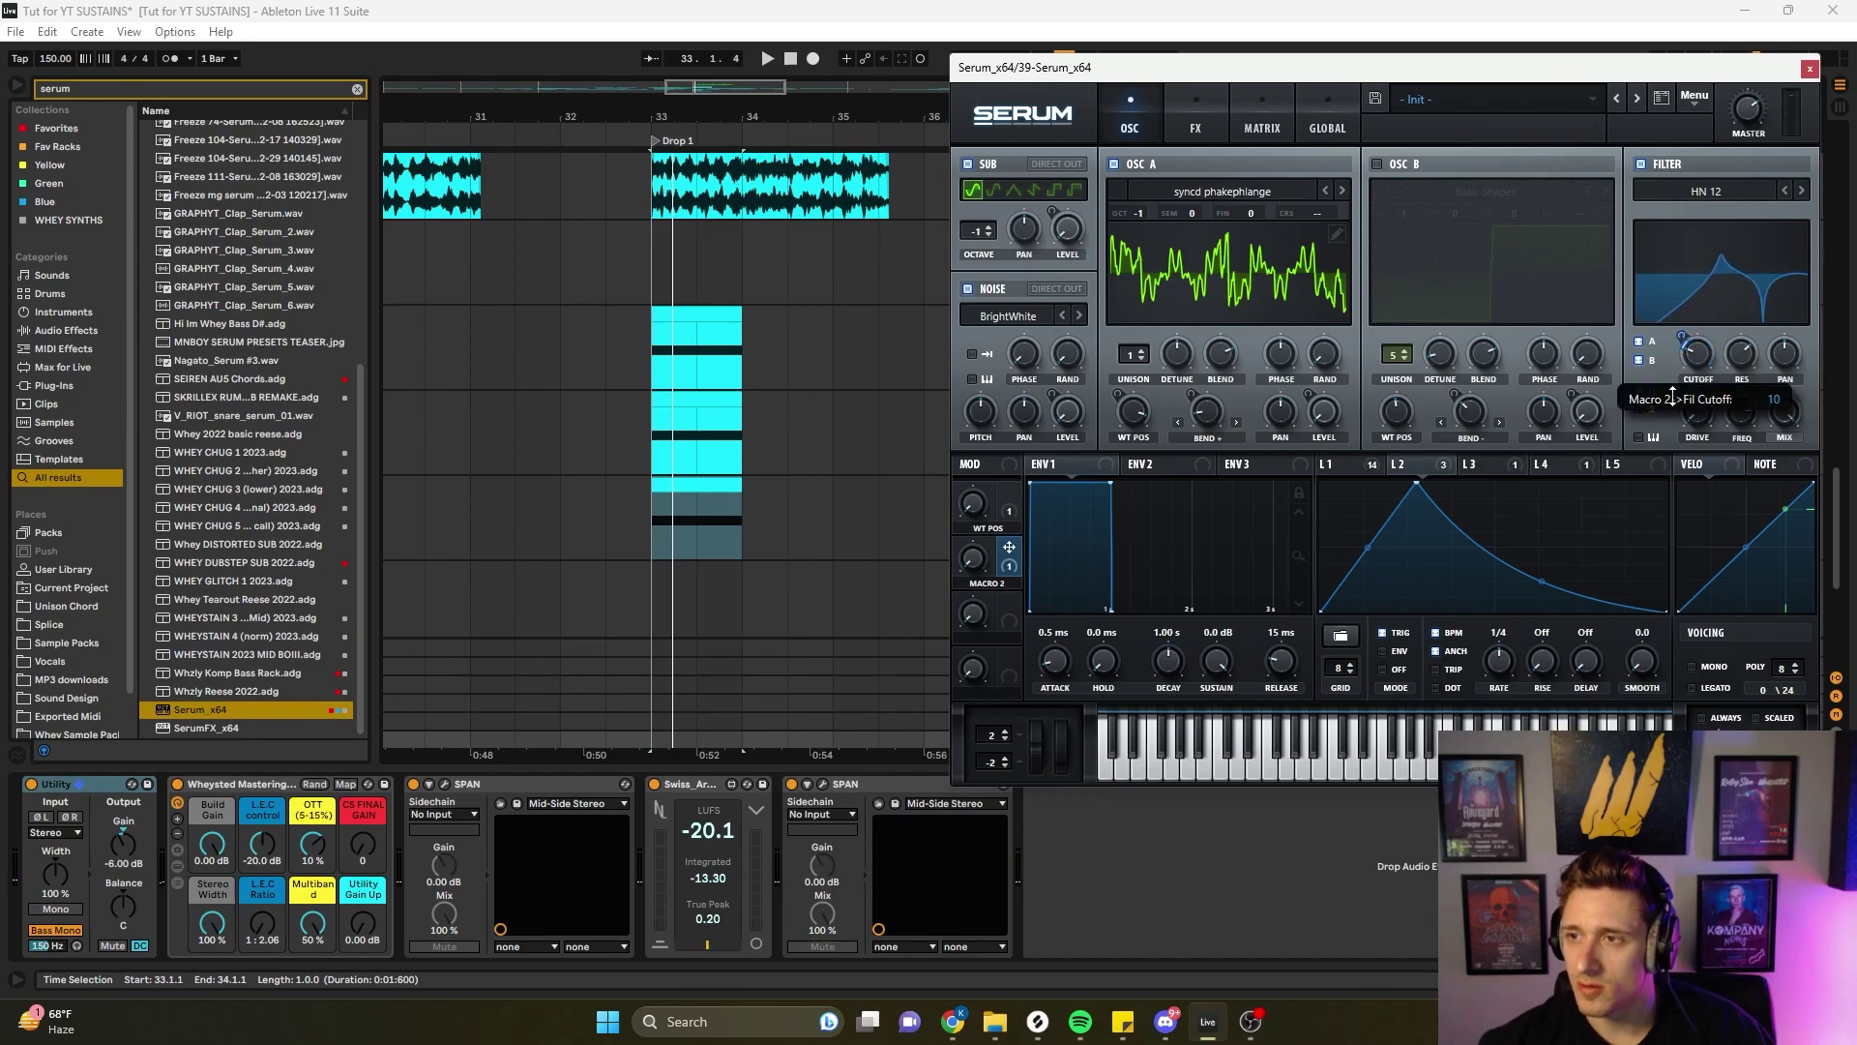
key("space")
left_click_drag(971, 564, 987, 396)
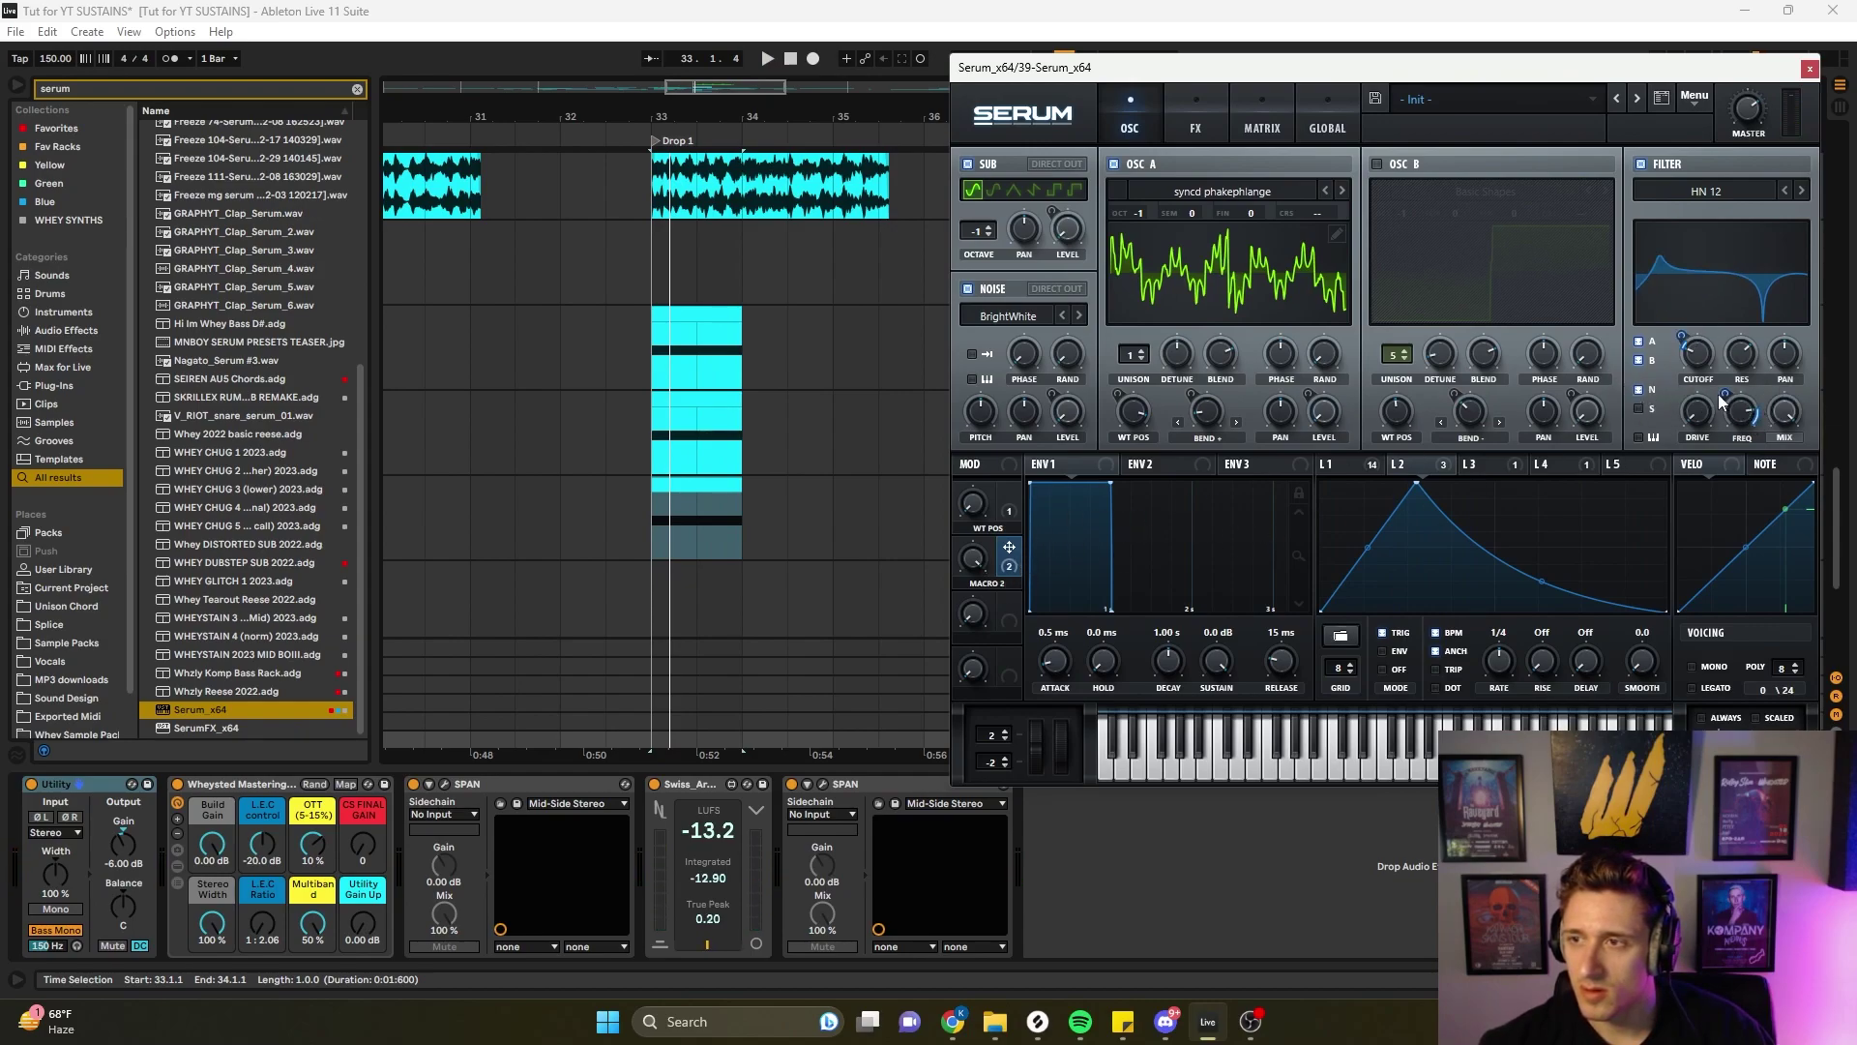
mouse_move(1728, 394)
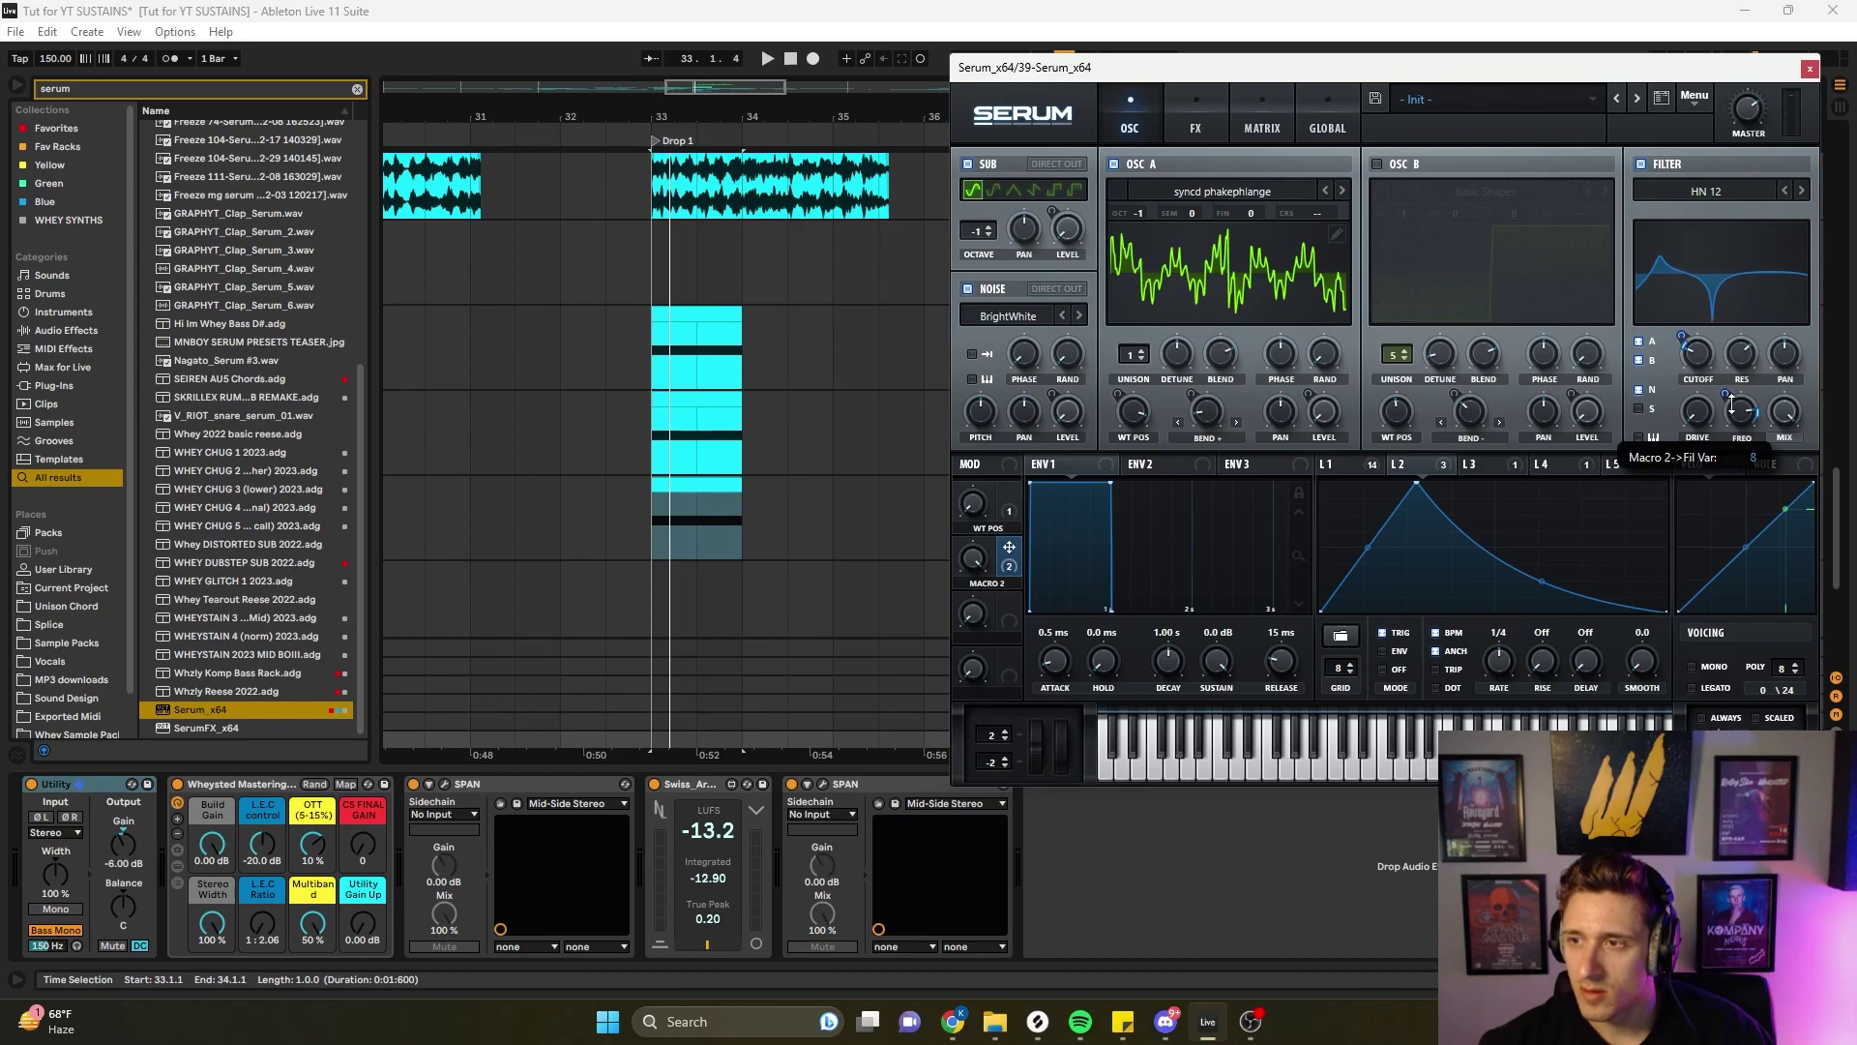
key("space")
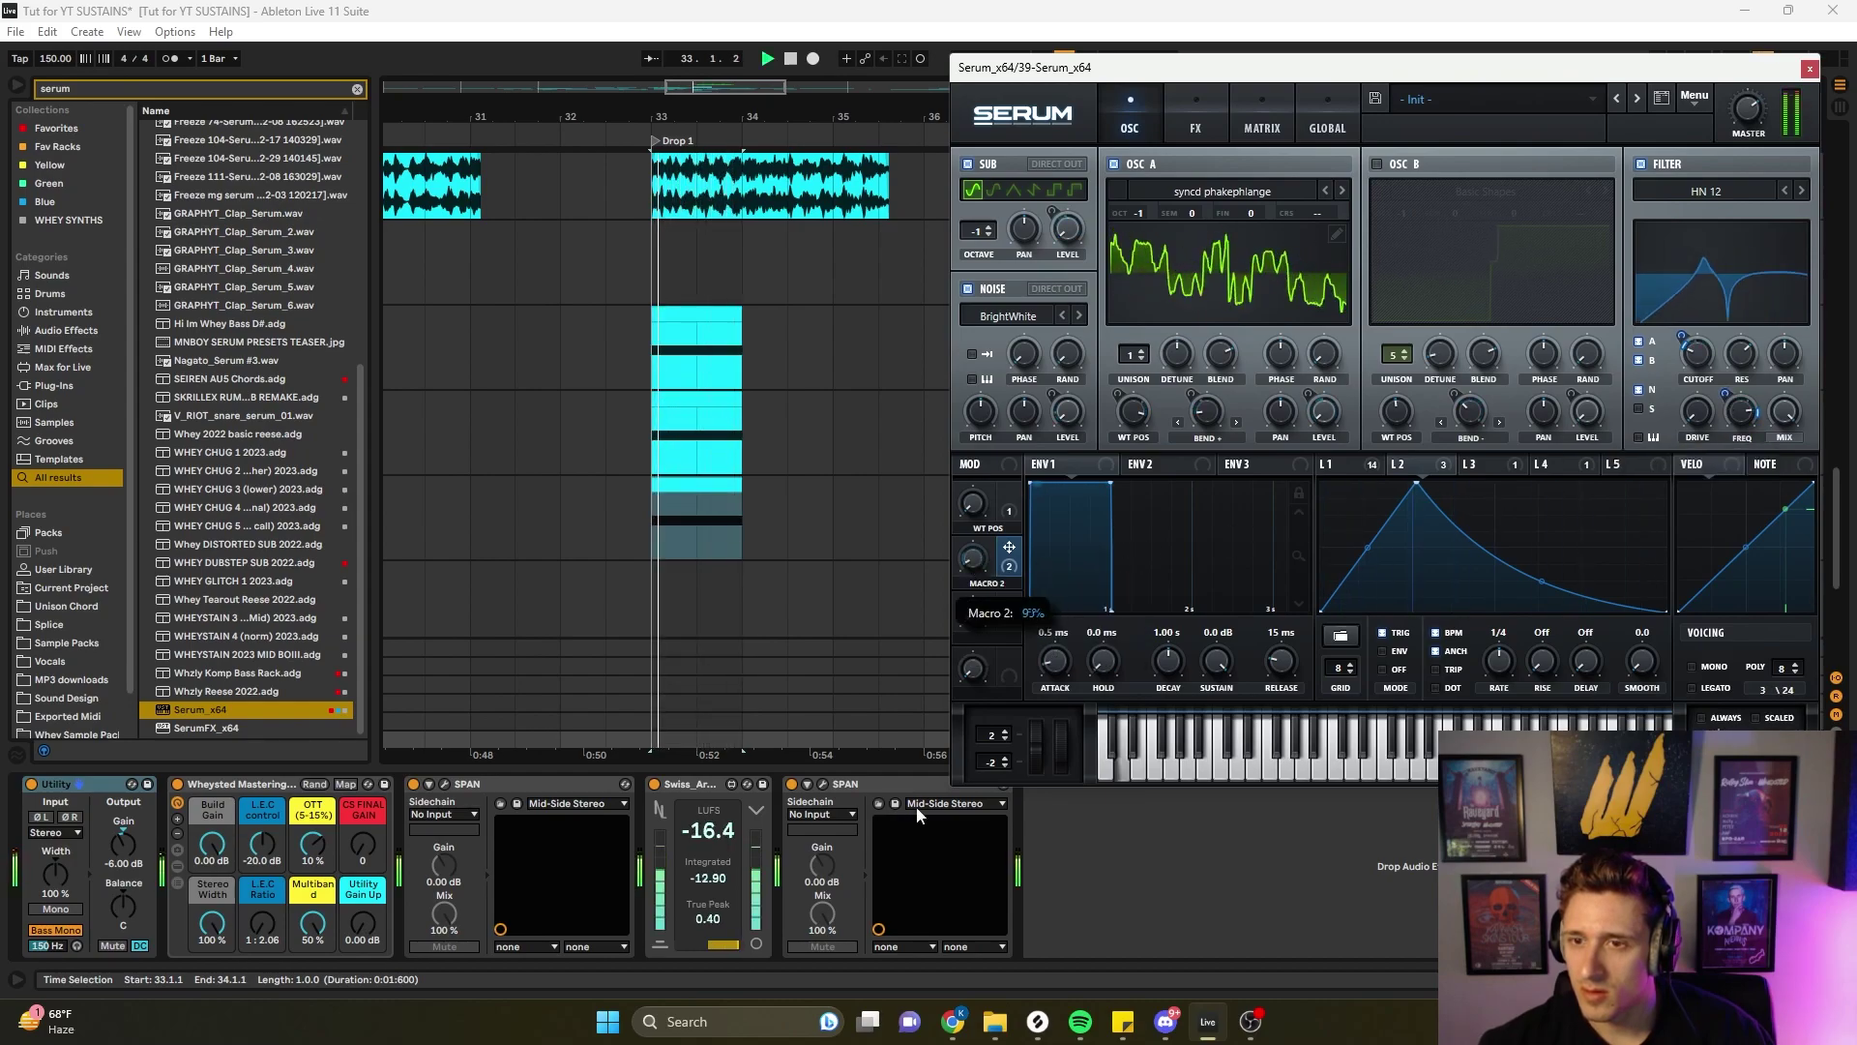
double_click(987, 584)
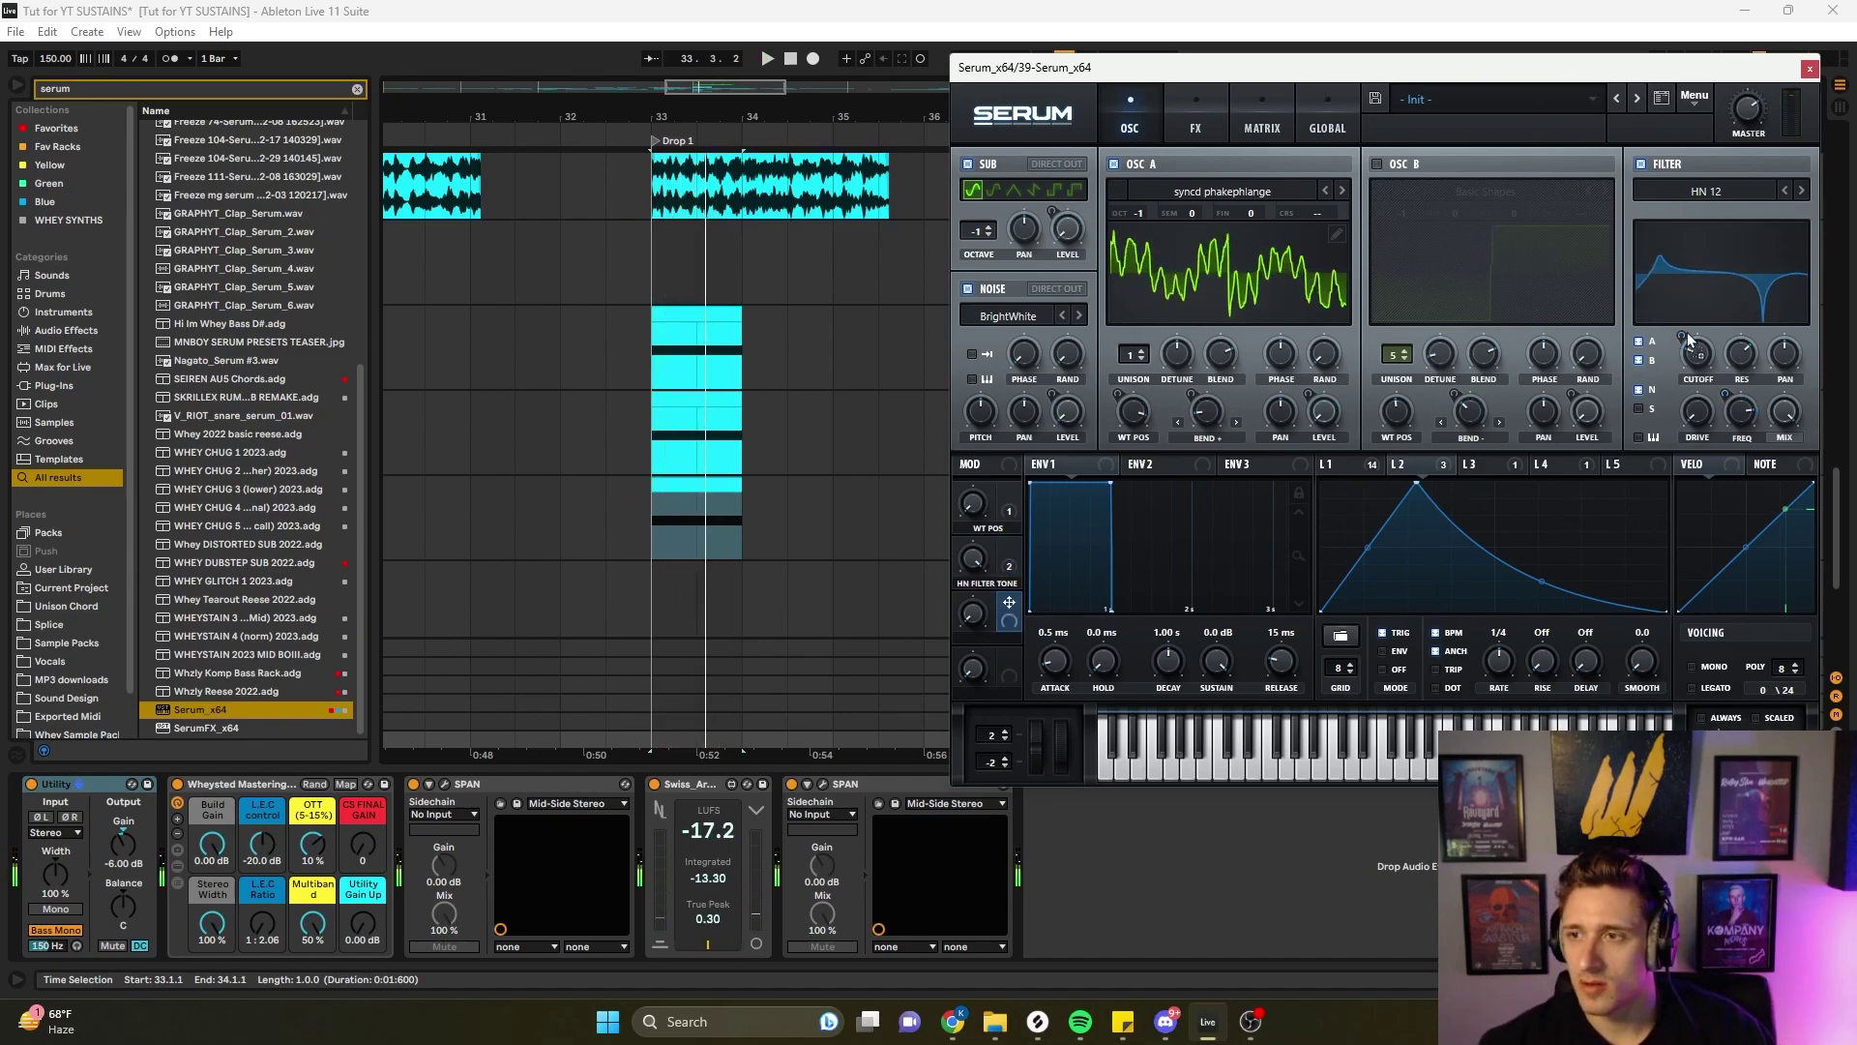
- Try macro 3 on the HN 12 filter's resonance during playback, then remove all of the macro's destinations
left_click_drag(1737, 356, 1740, 355)
key("space")
left_click_drag(973, 613, 1091, 522)
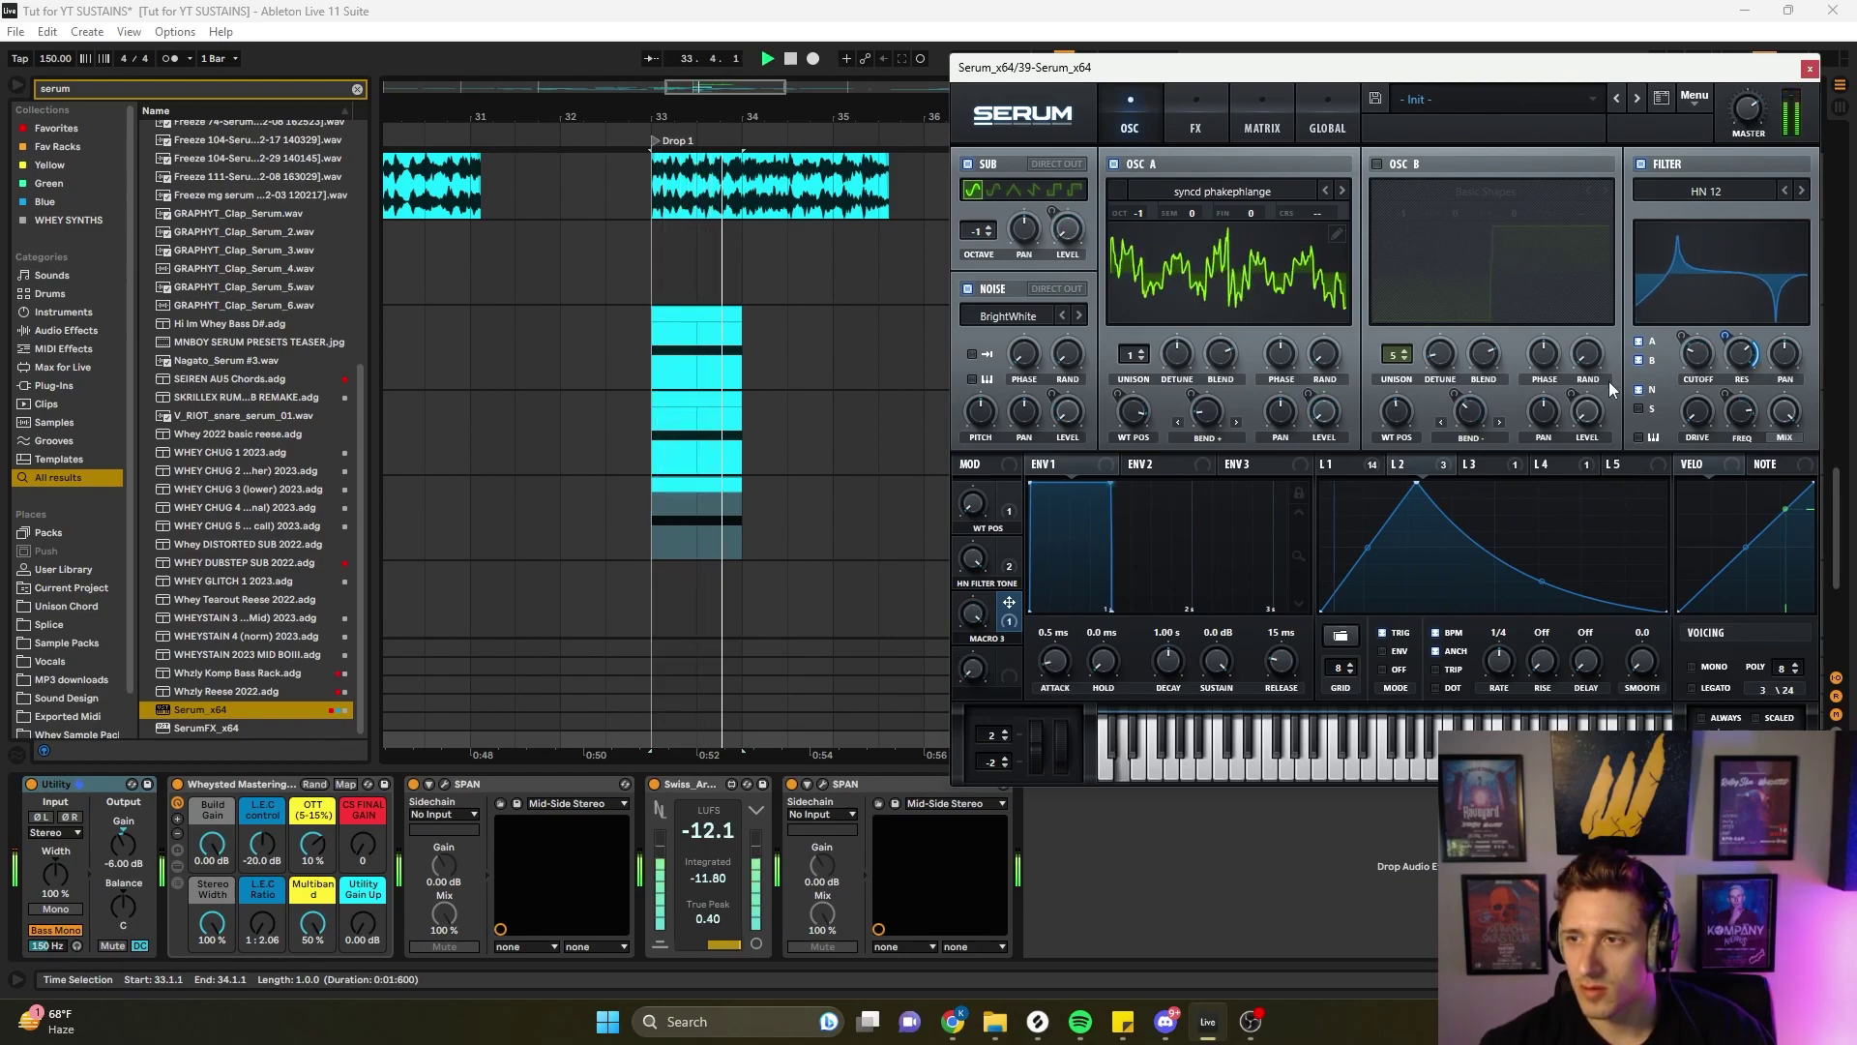
key("space")
right_click(1003, 619)
left_click(1037, 665)
- Try macro 3 on oscillator A's Bend + warp, then remove all of the macro's destinations
key("space")
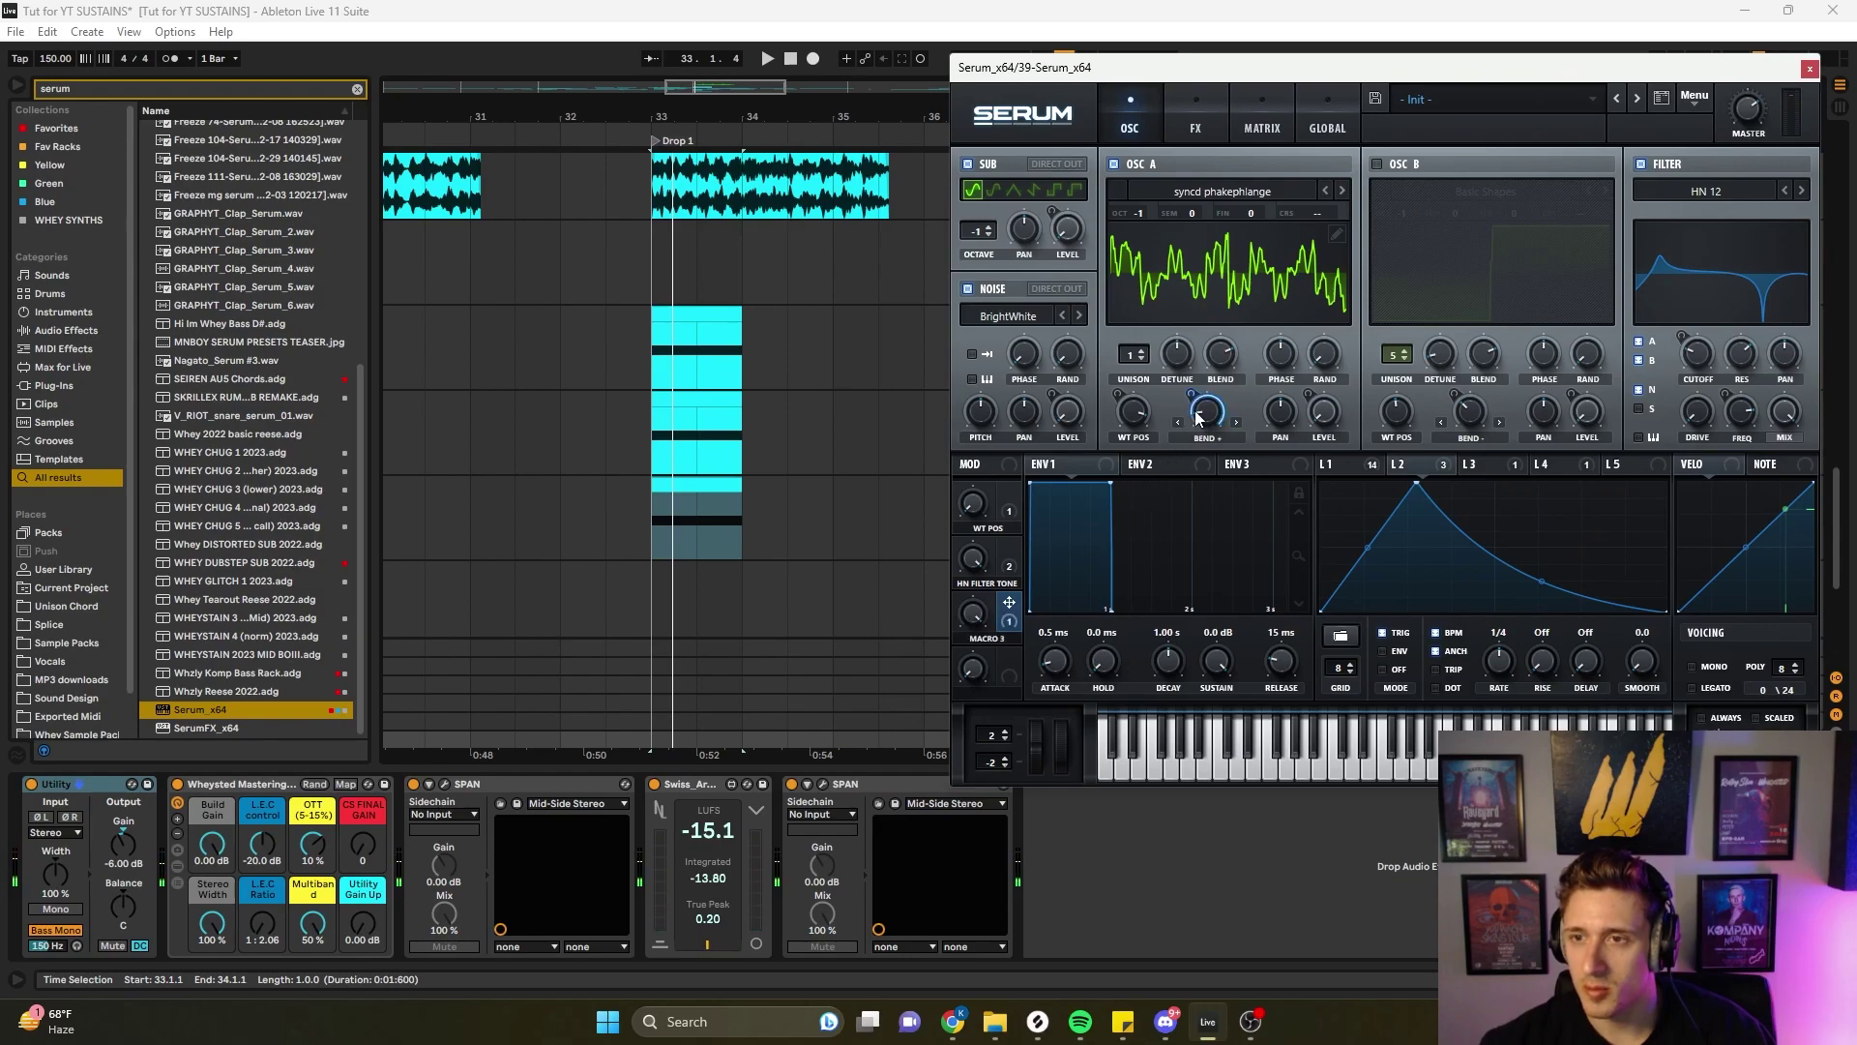
left_click_drag(973, 614, 949, 712)
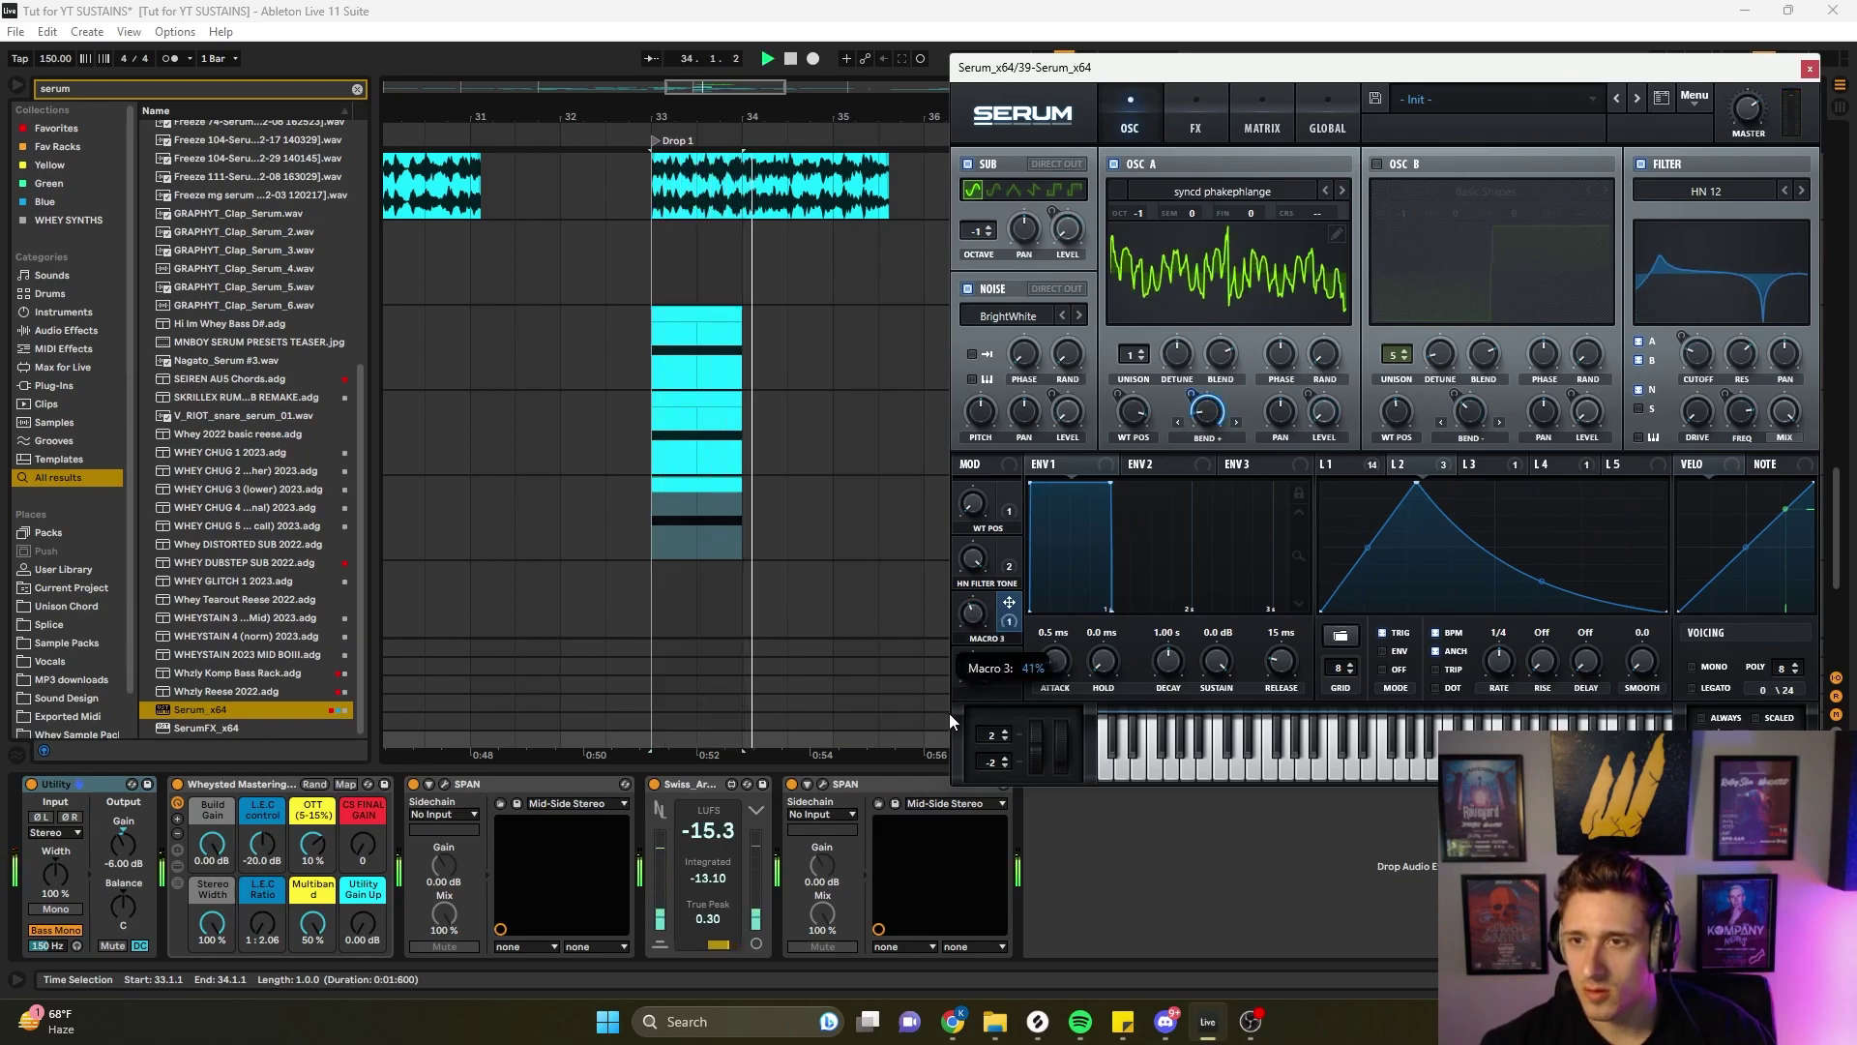
right_click(1008, 608)
left_click(1037, 674)
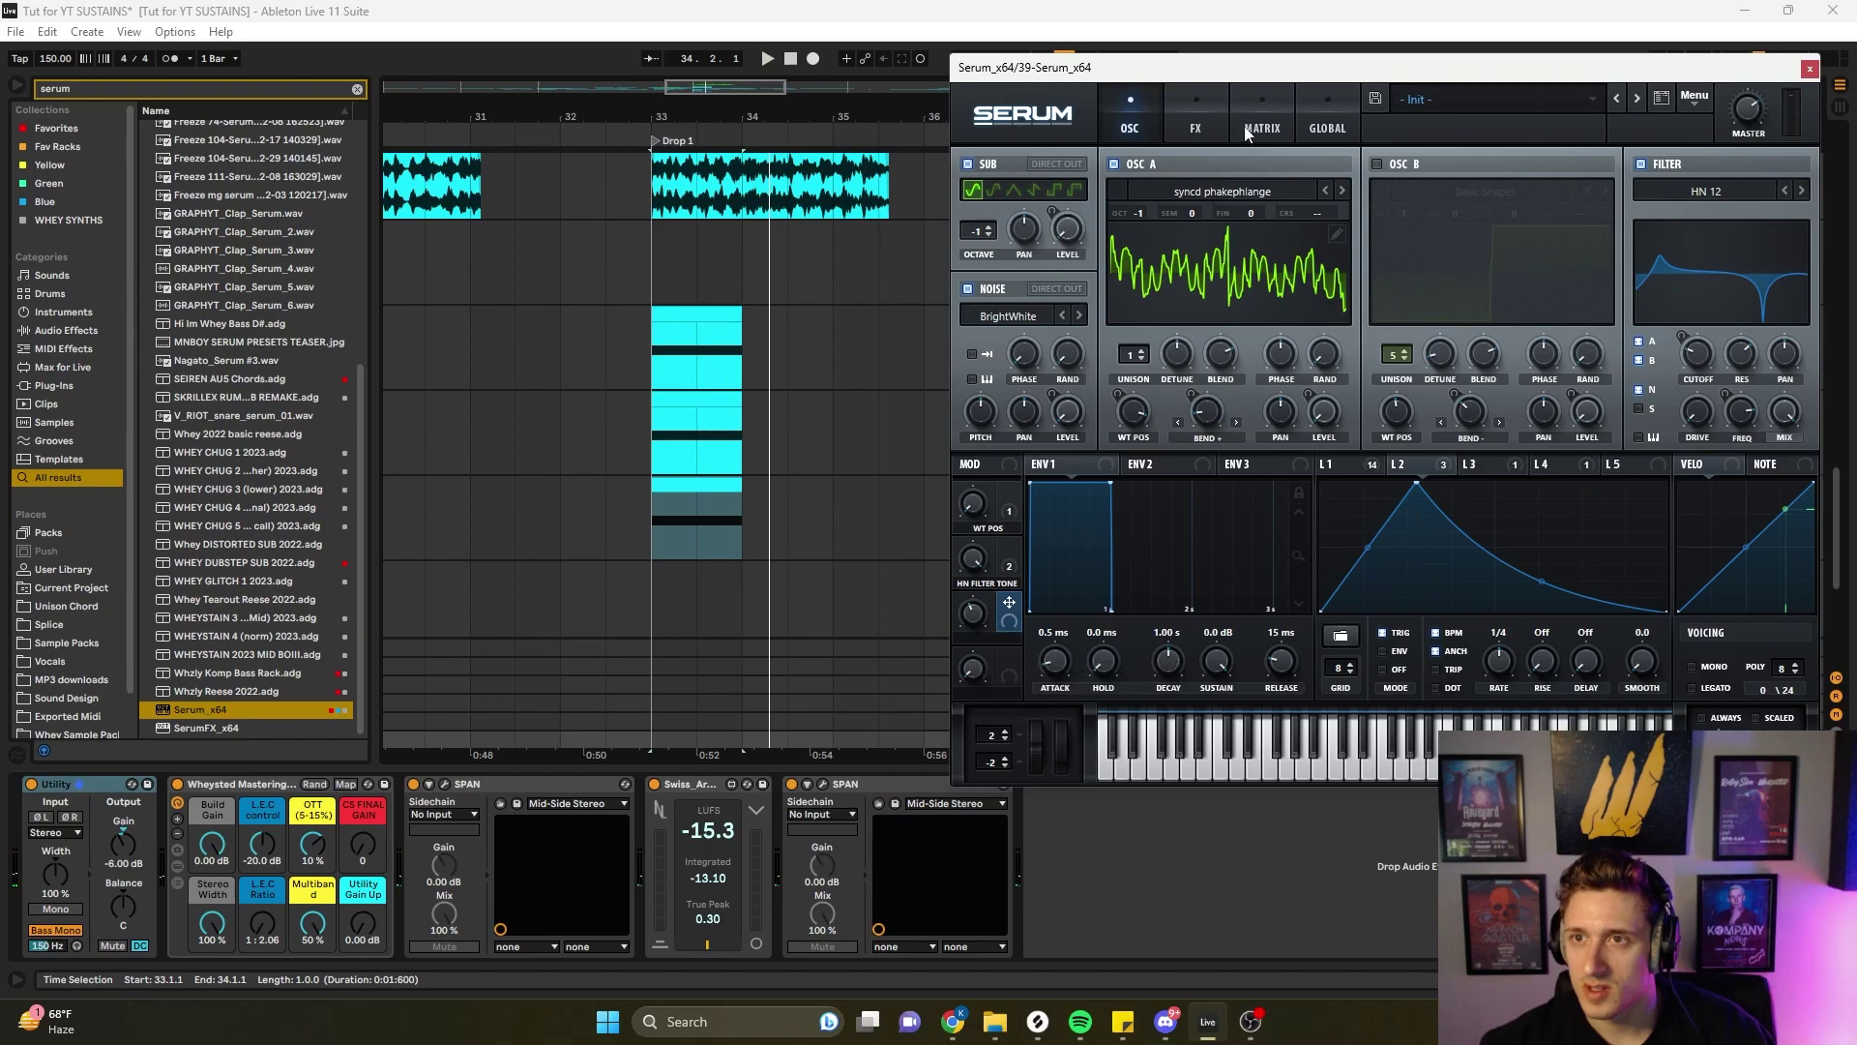
- Assign macro 3 to the Combs effect filter's cutoff and audition the macro
left_click(1196, 121)
key("space")
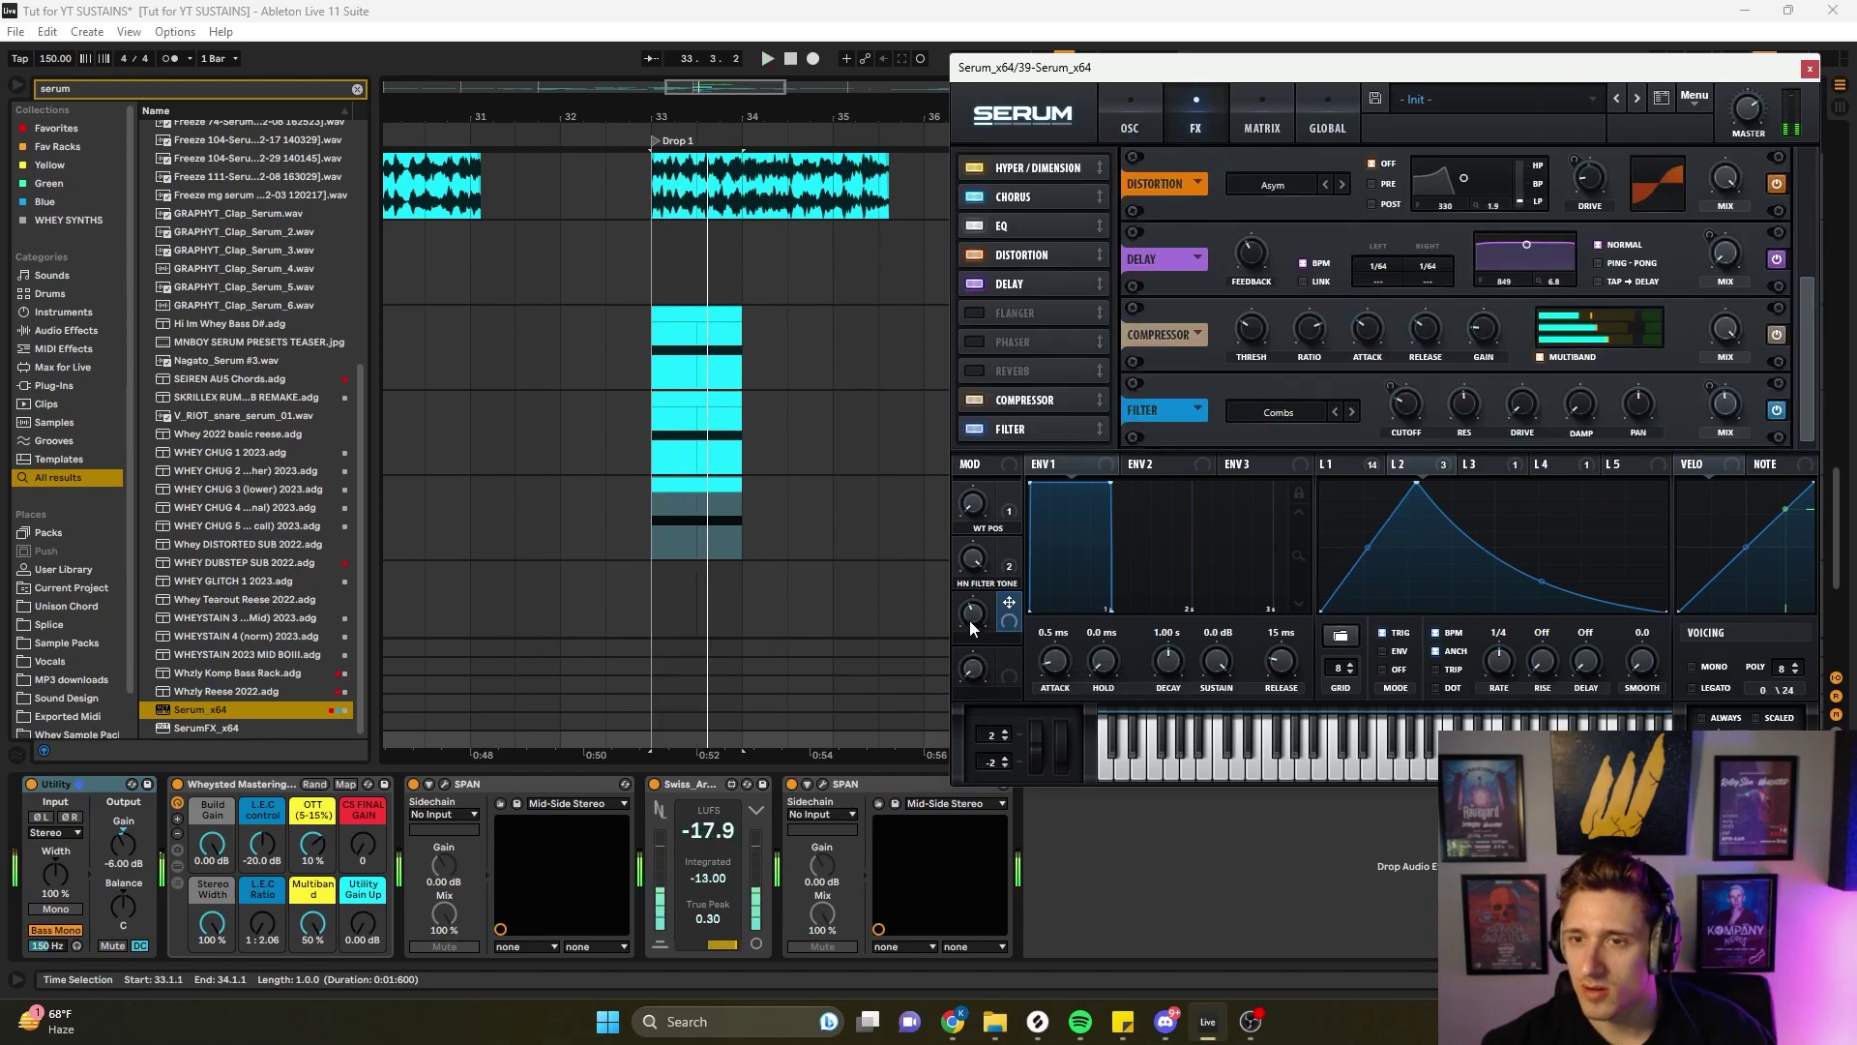
left_click_drag(1391, 389, 1389, 453)
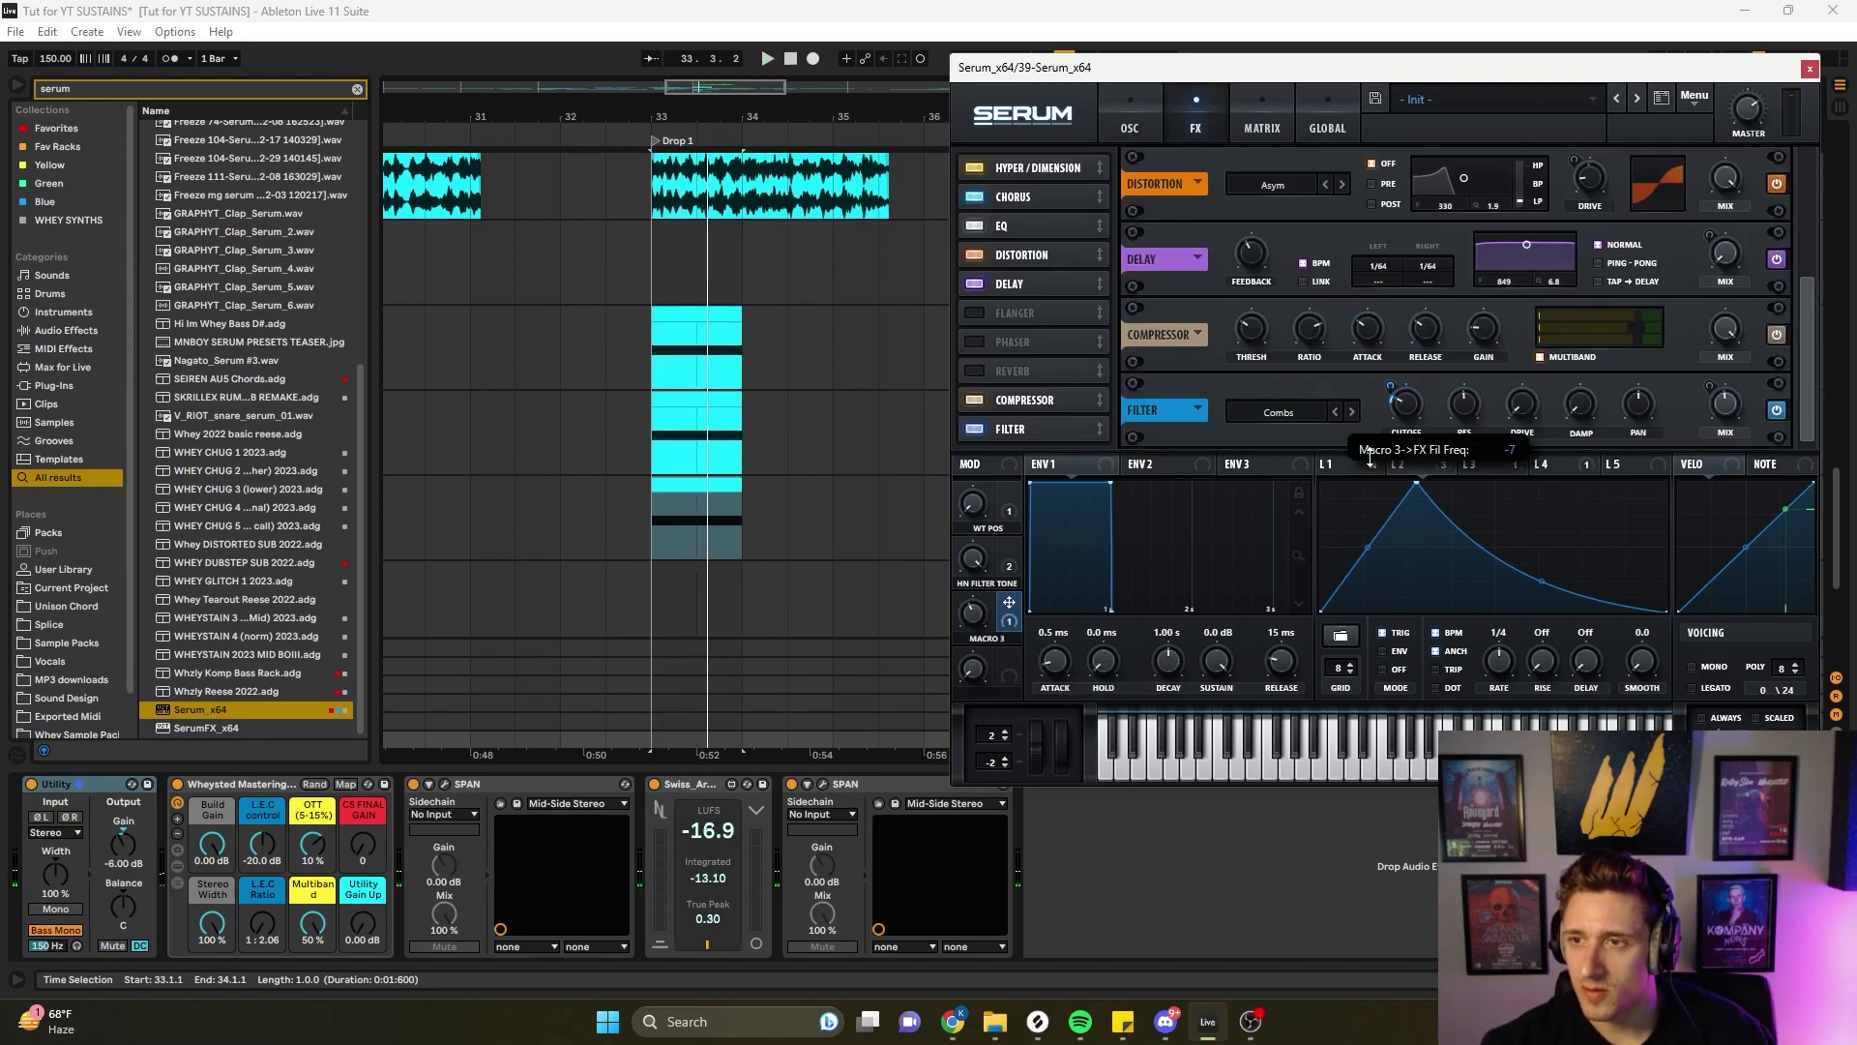
key("space")
left_click_drag(978, 612, 1048, 565)
- Fine-tune macro 3's modulation amount on the Combs filter's cutoff during playback
left_click_drag(1391, 388, 1441, 445)
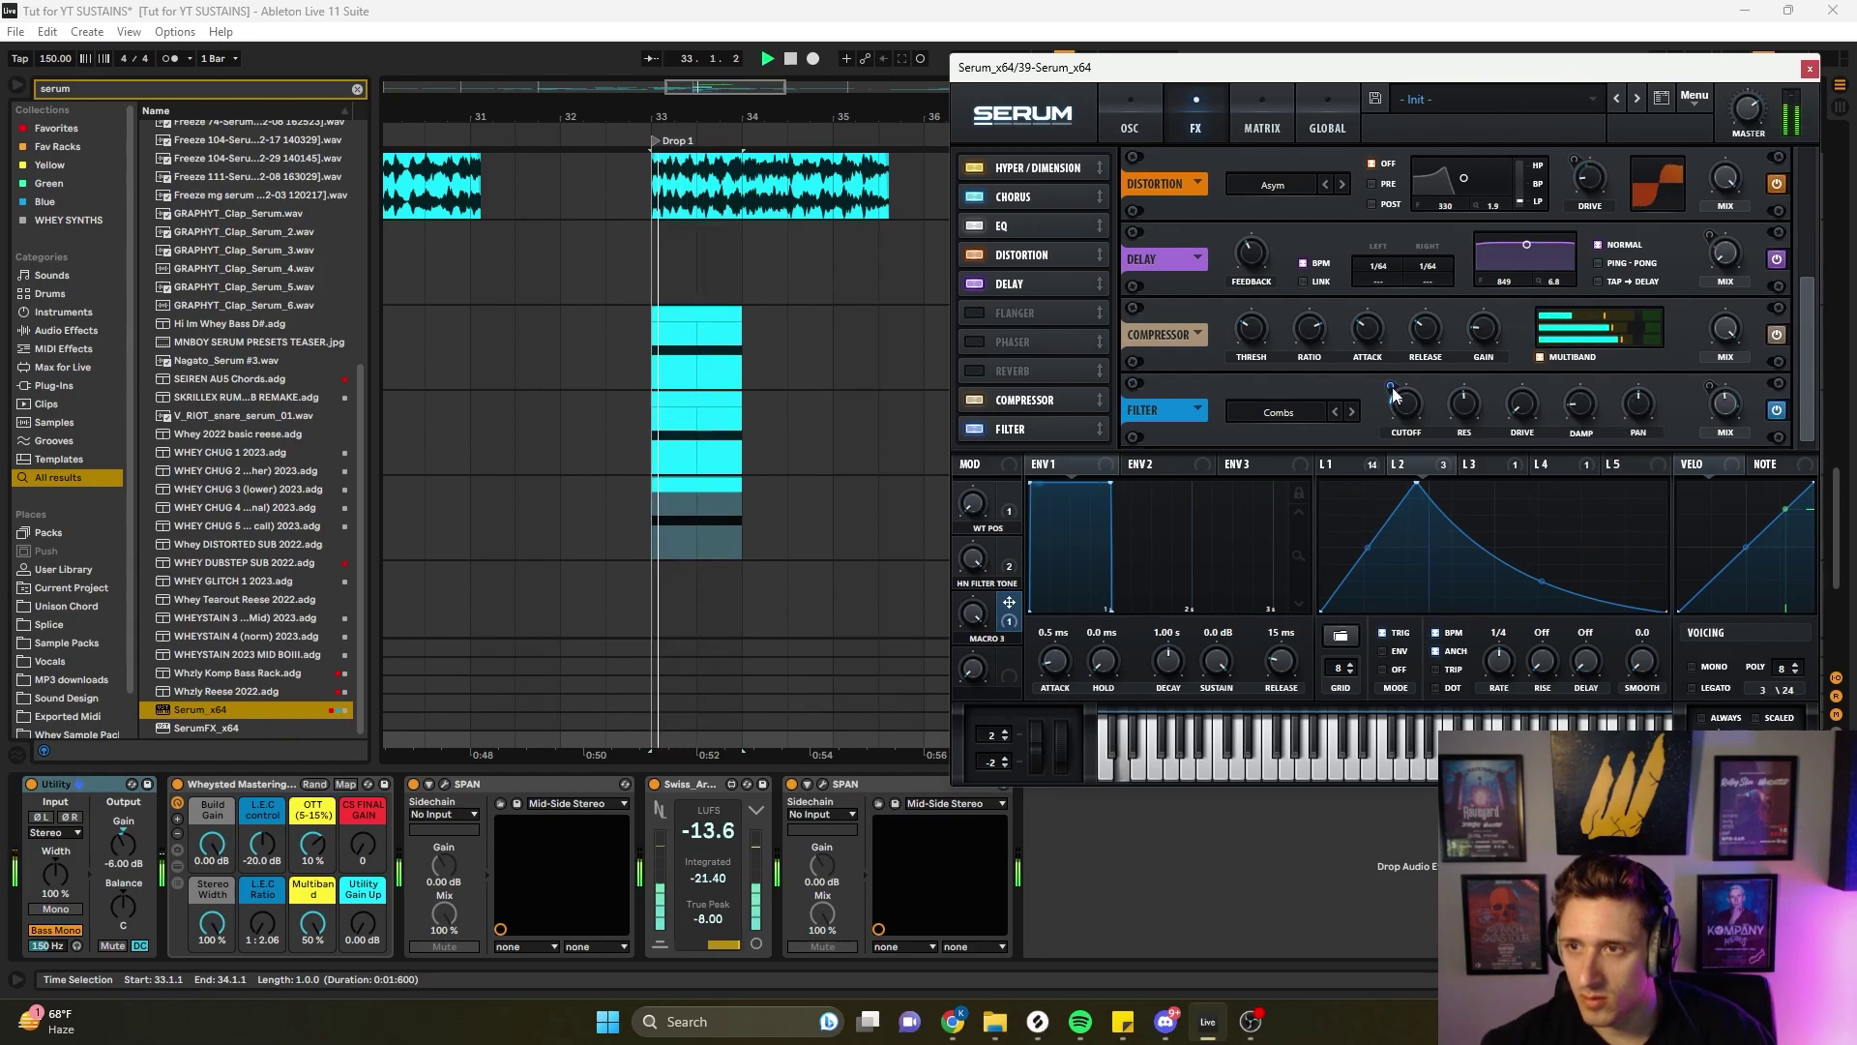
mouse_move(1394, 387)
left_click_drag(1397, 402, 1418, 384)
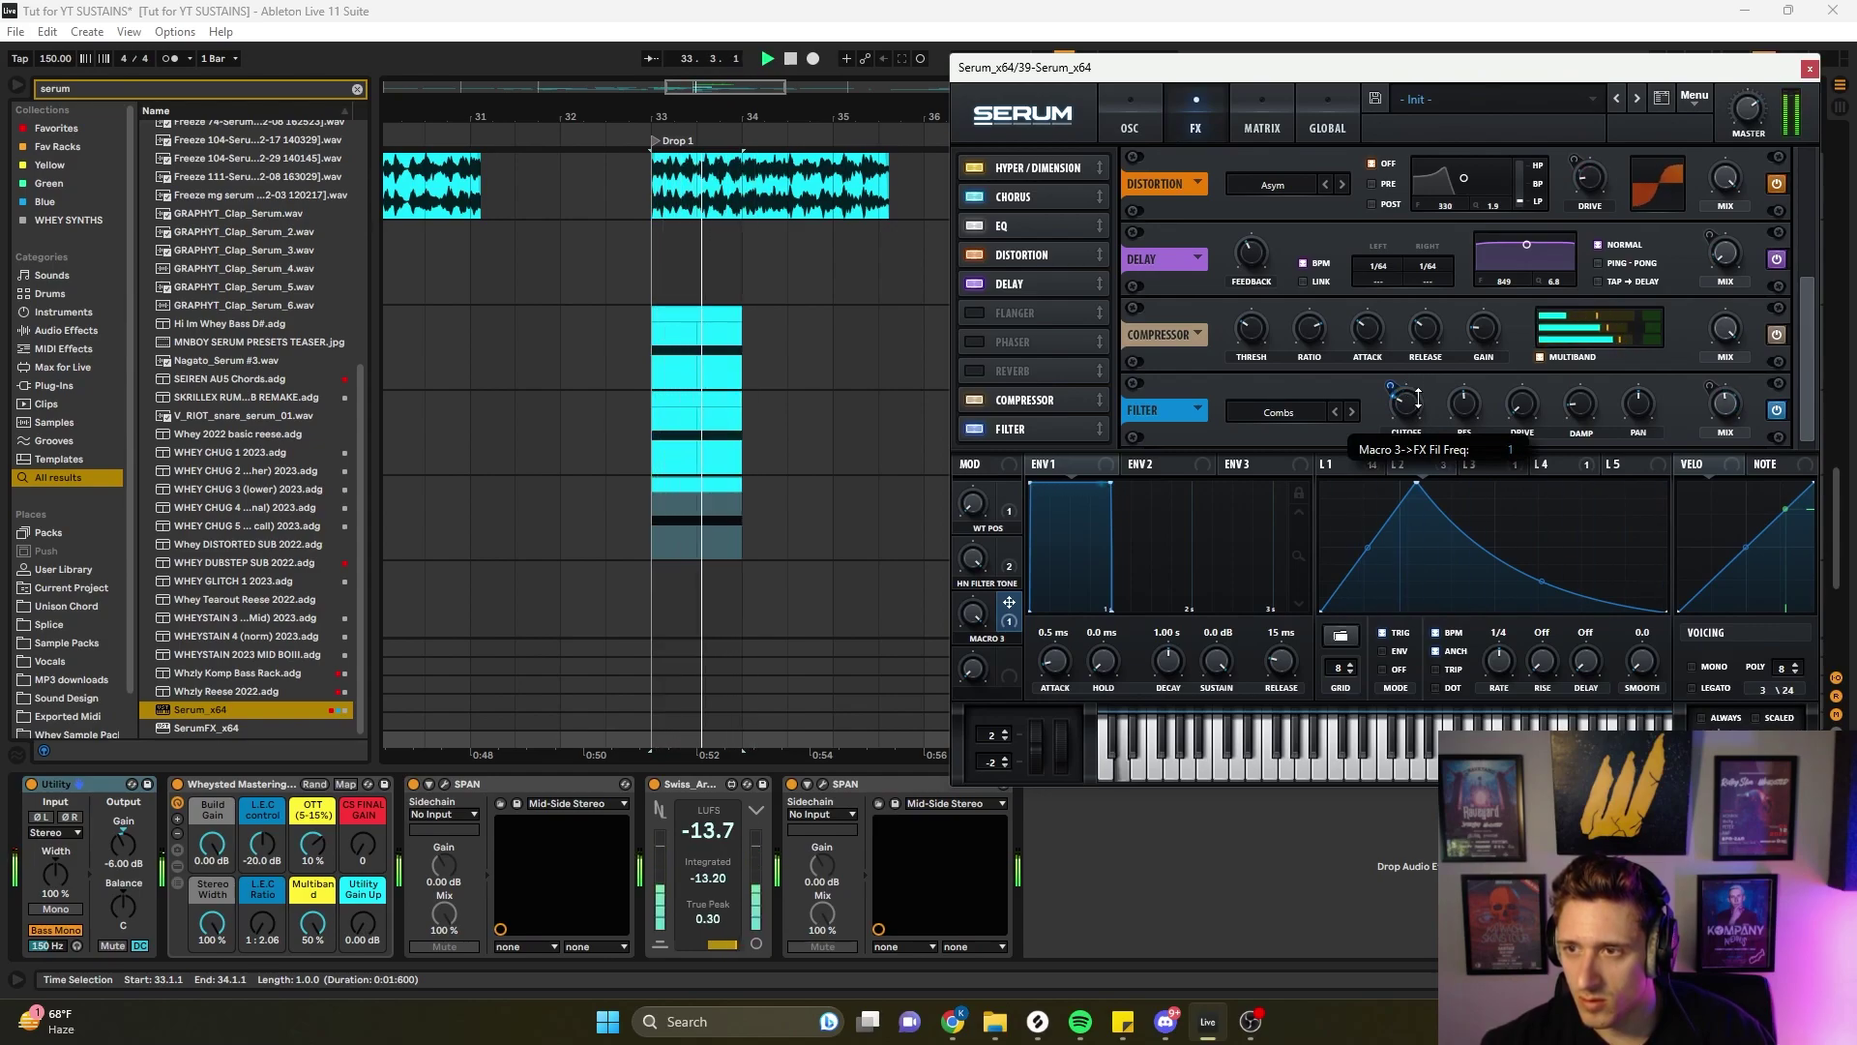
left_click_drag(1419, 397, 1425, 406)
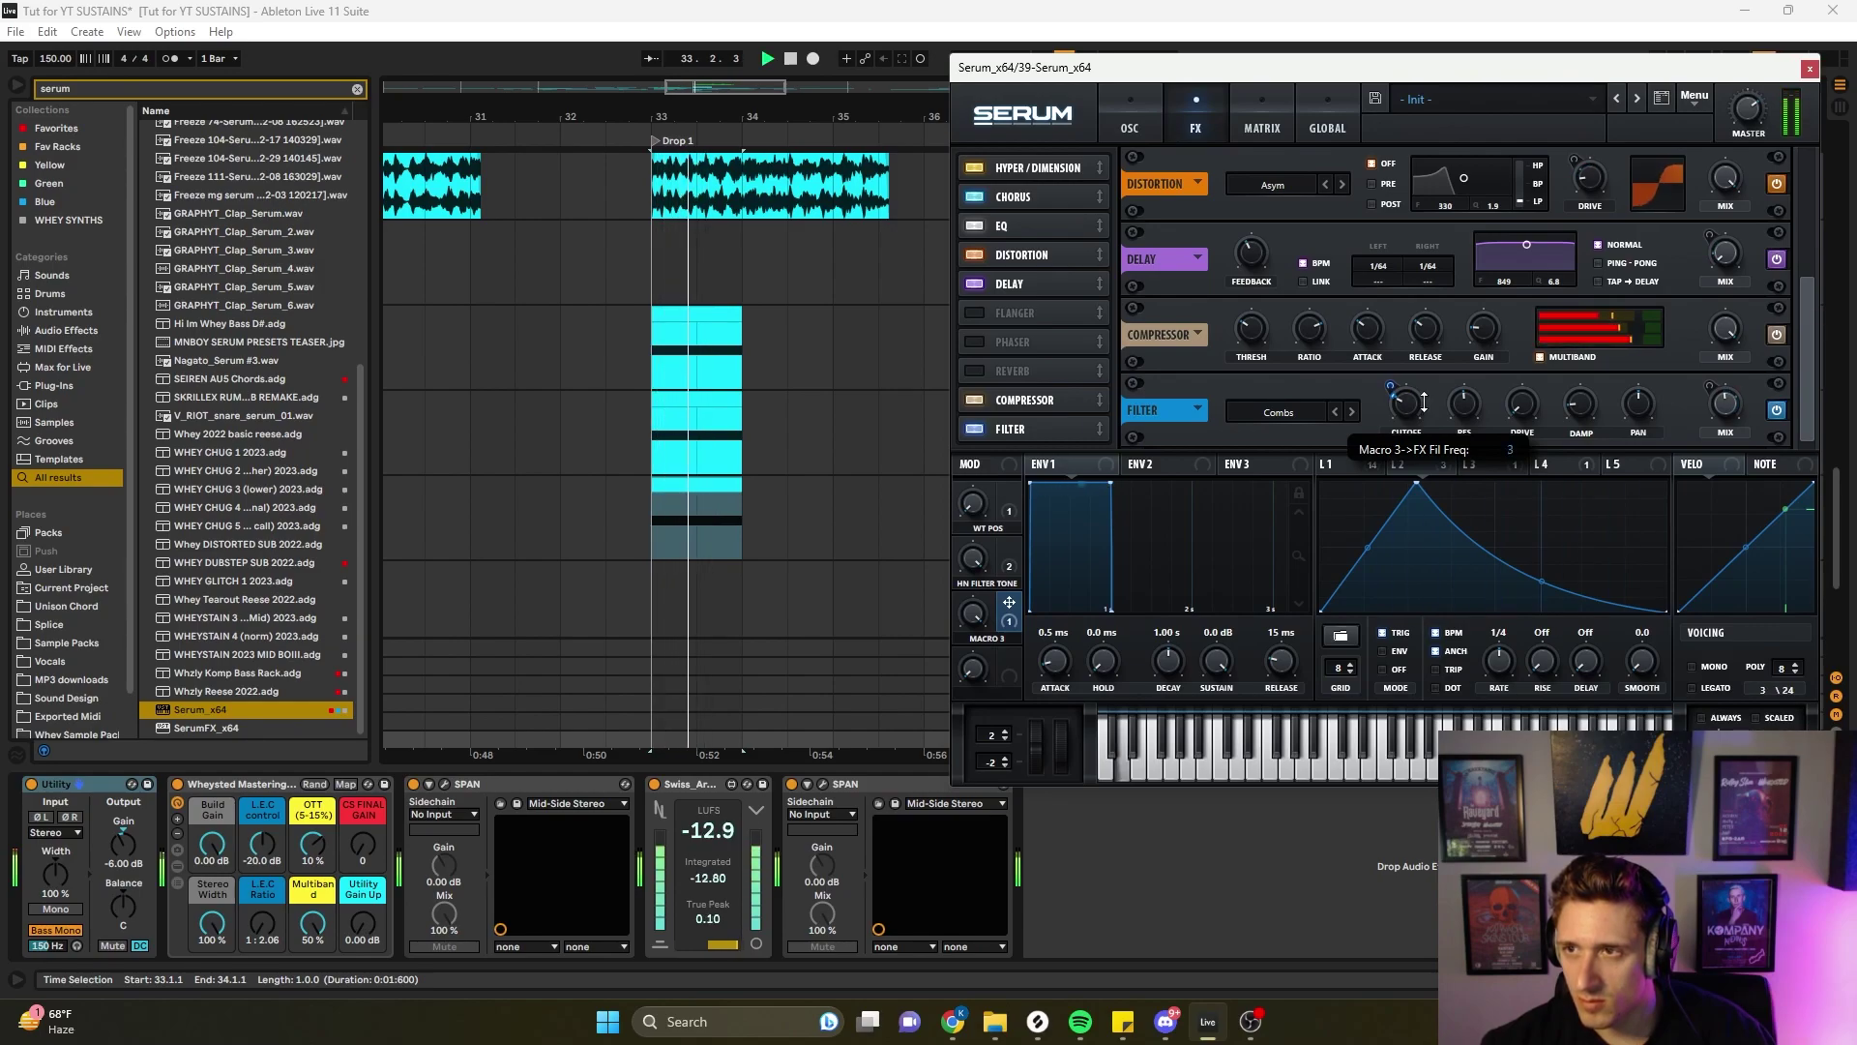
left_click_drag(1426, 399, 1422, 419)
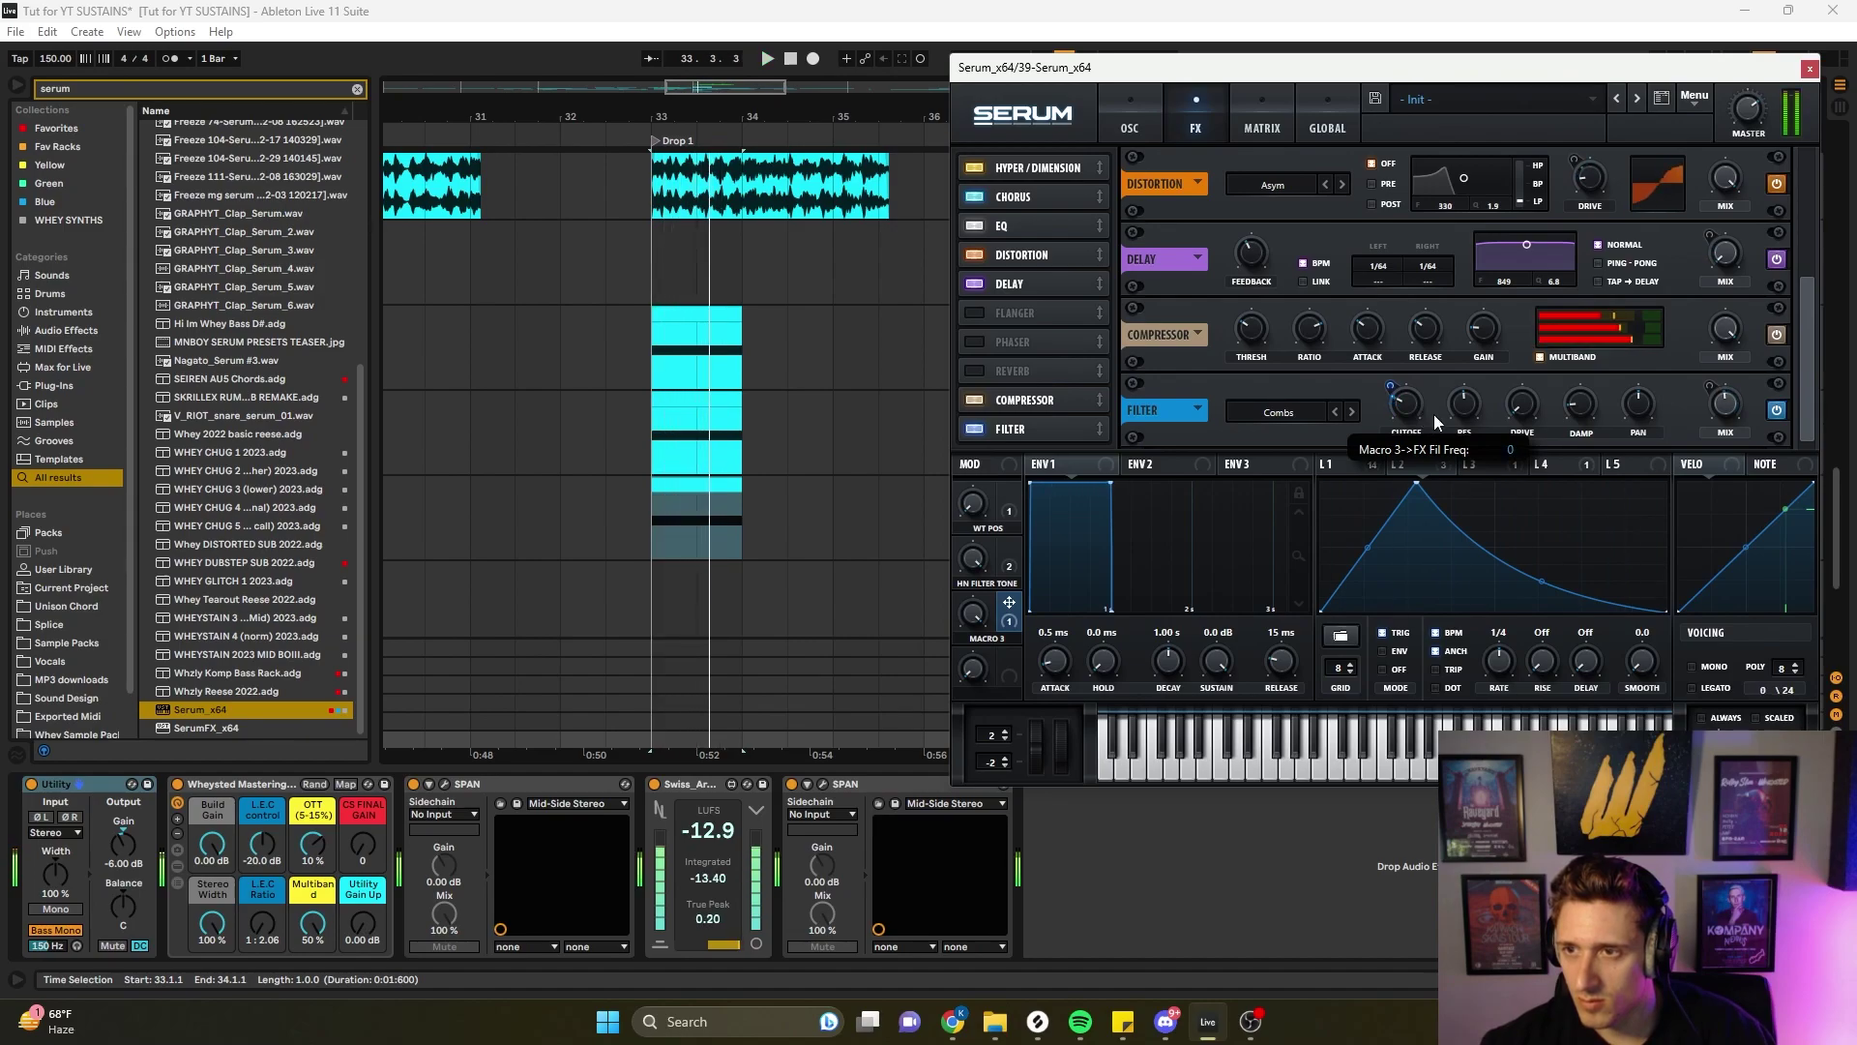
left_click_drag(1434, 414, 1437, 410)
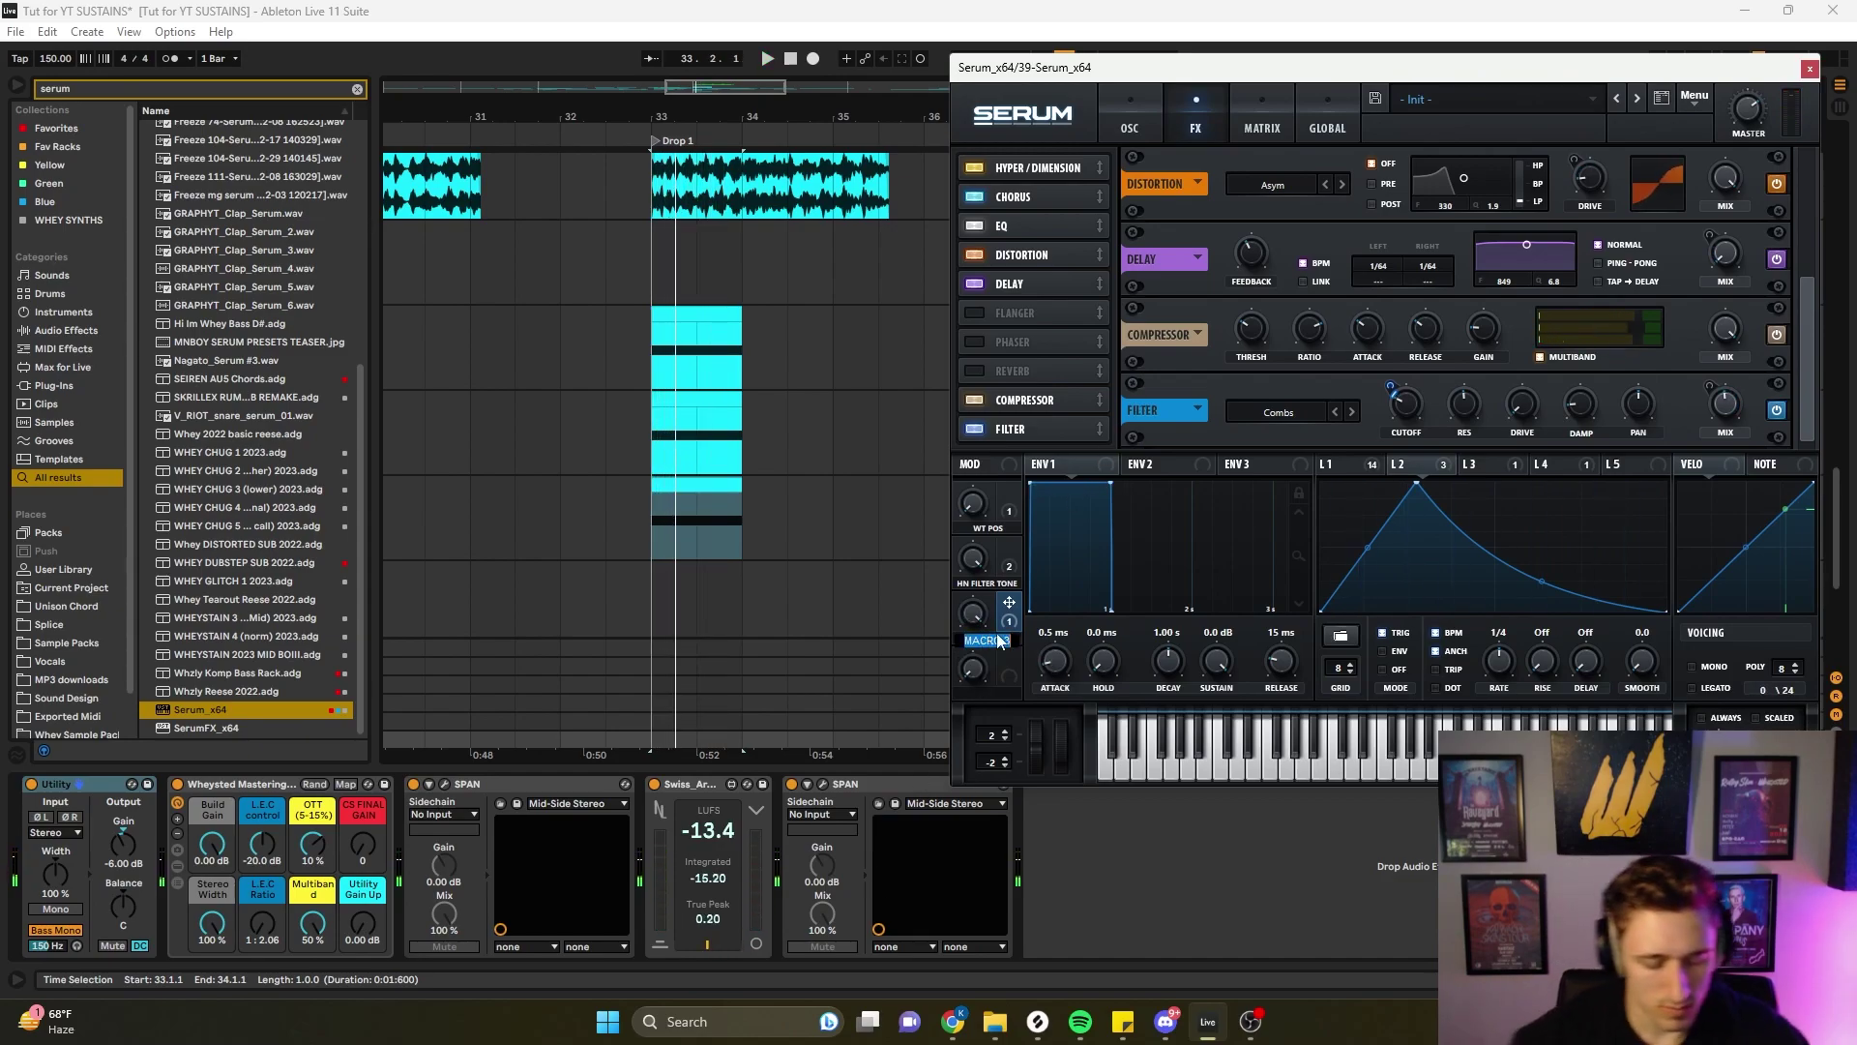
- Name macro 3 HIGH CRUNCH and audition the patch
type("High")
key("Return")
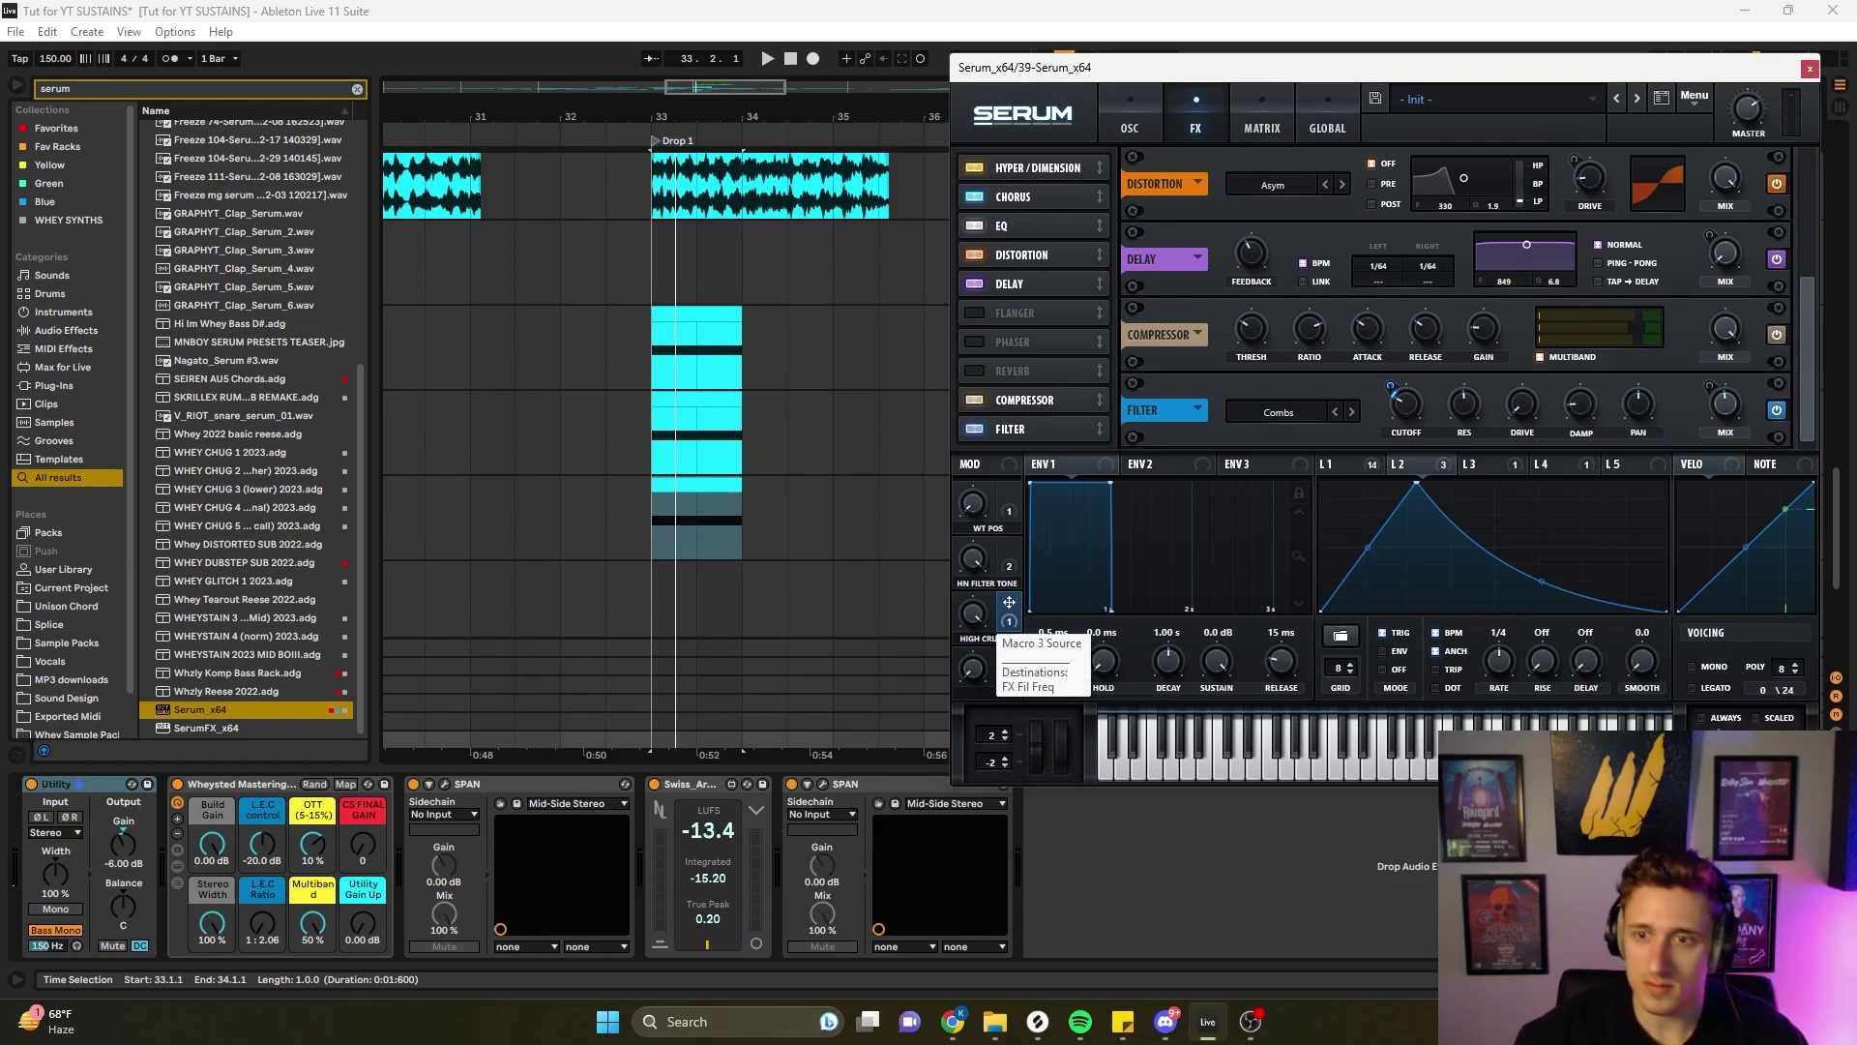
key("space")
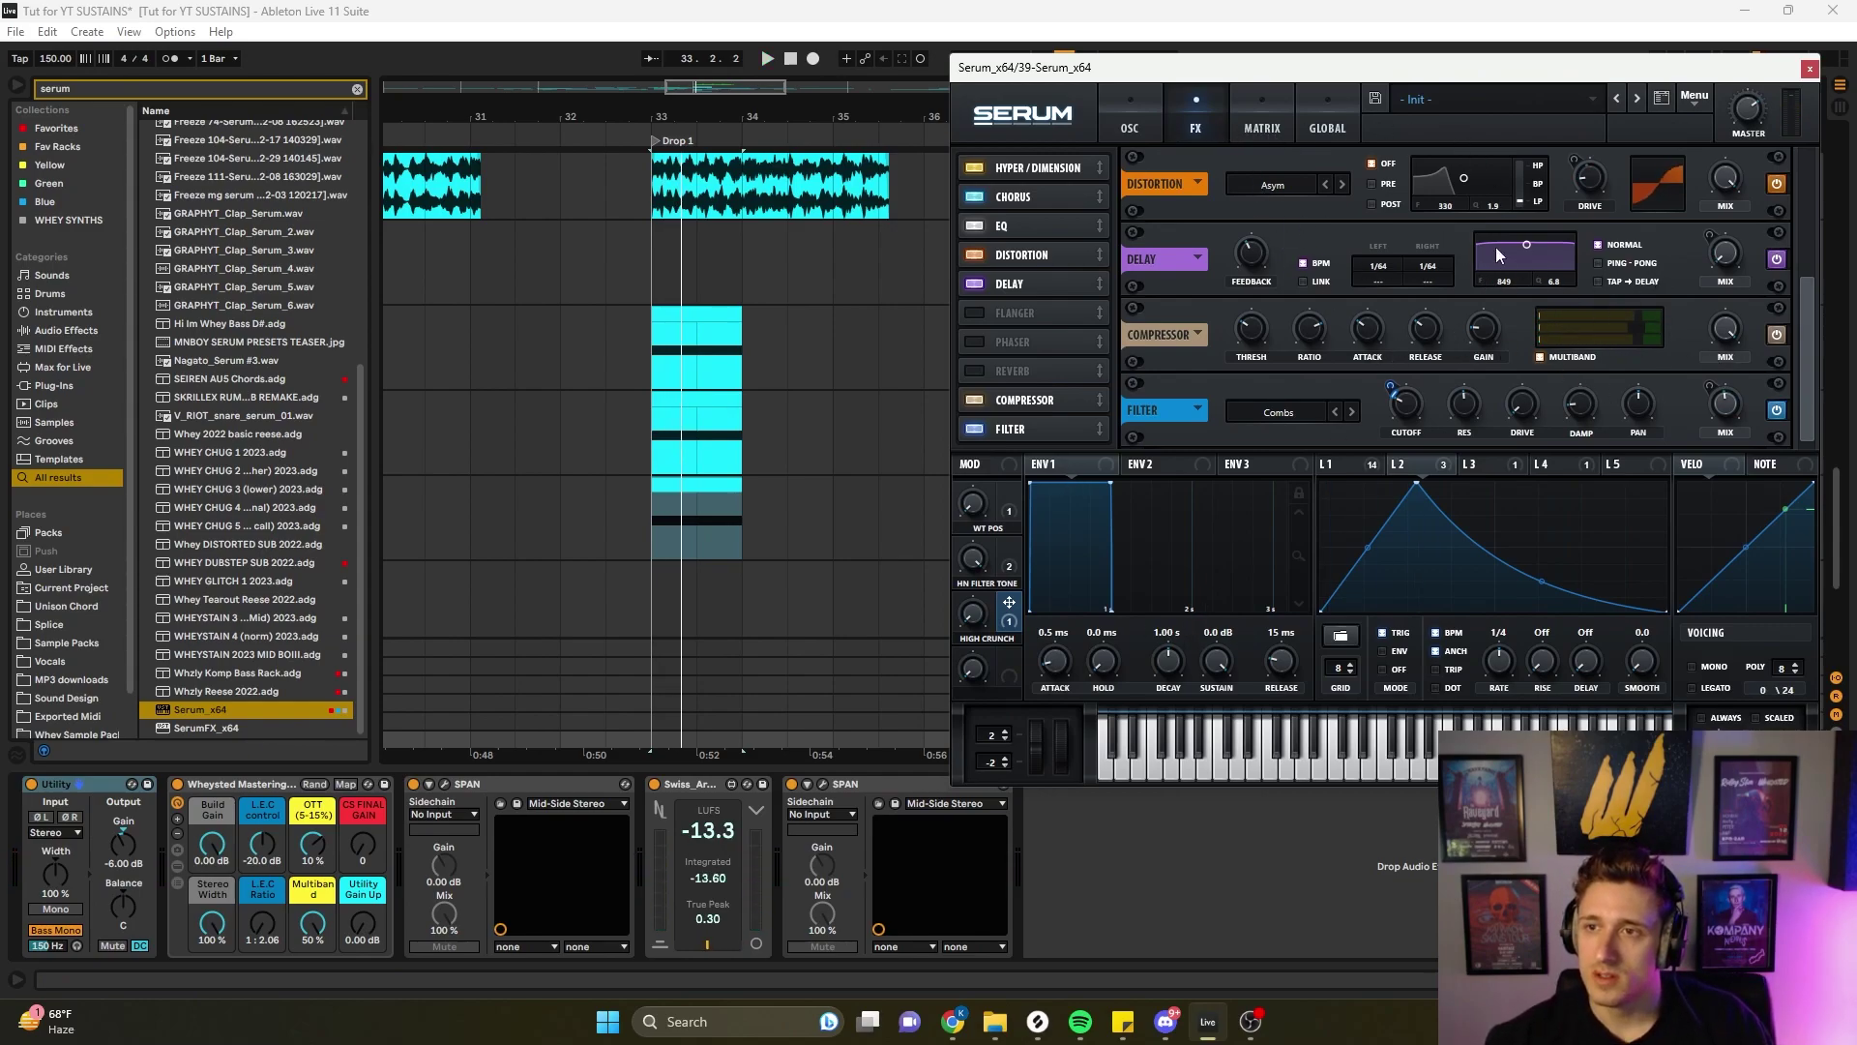
- Shape LFO 5 as a curved downward decay, modulate oscillator A's coarse pitch with it, and audition
left_click(1128, 114)
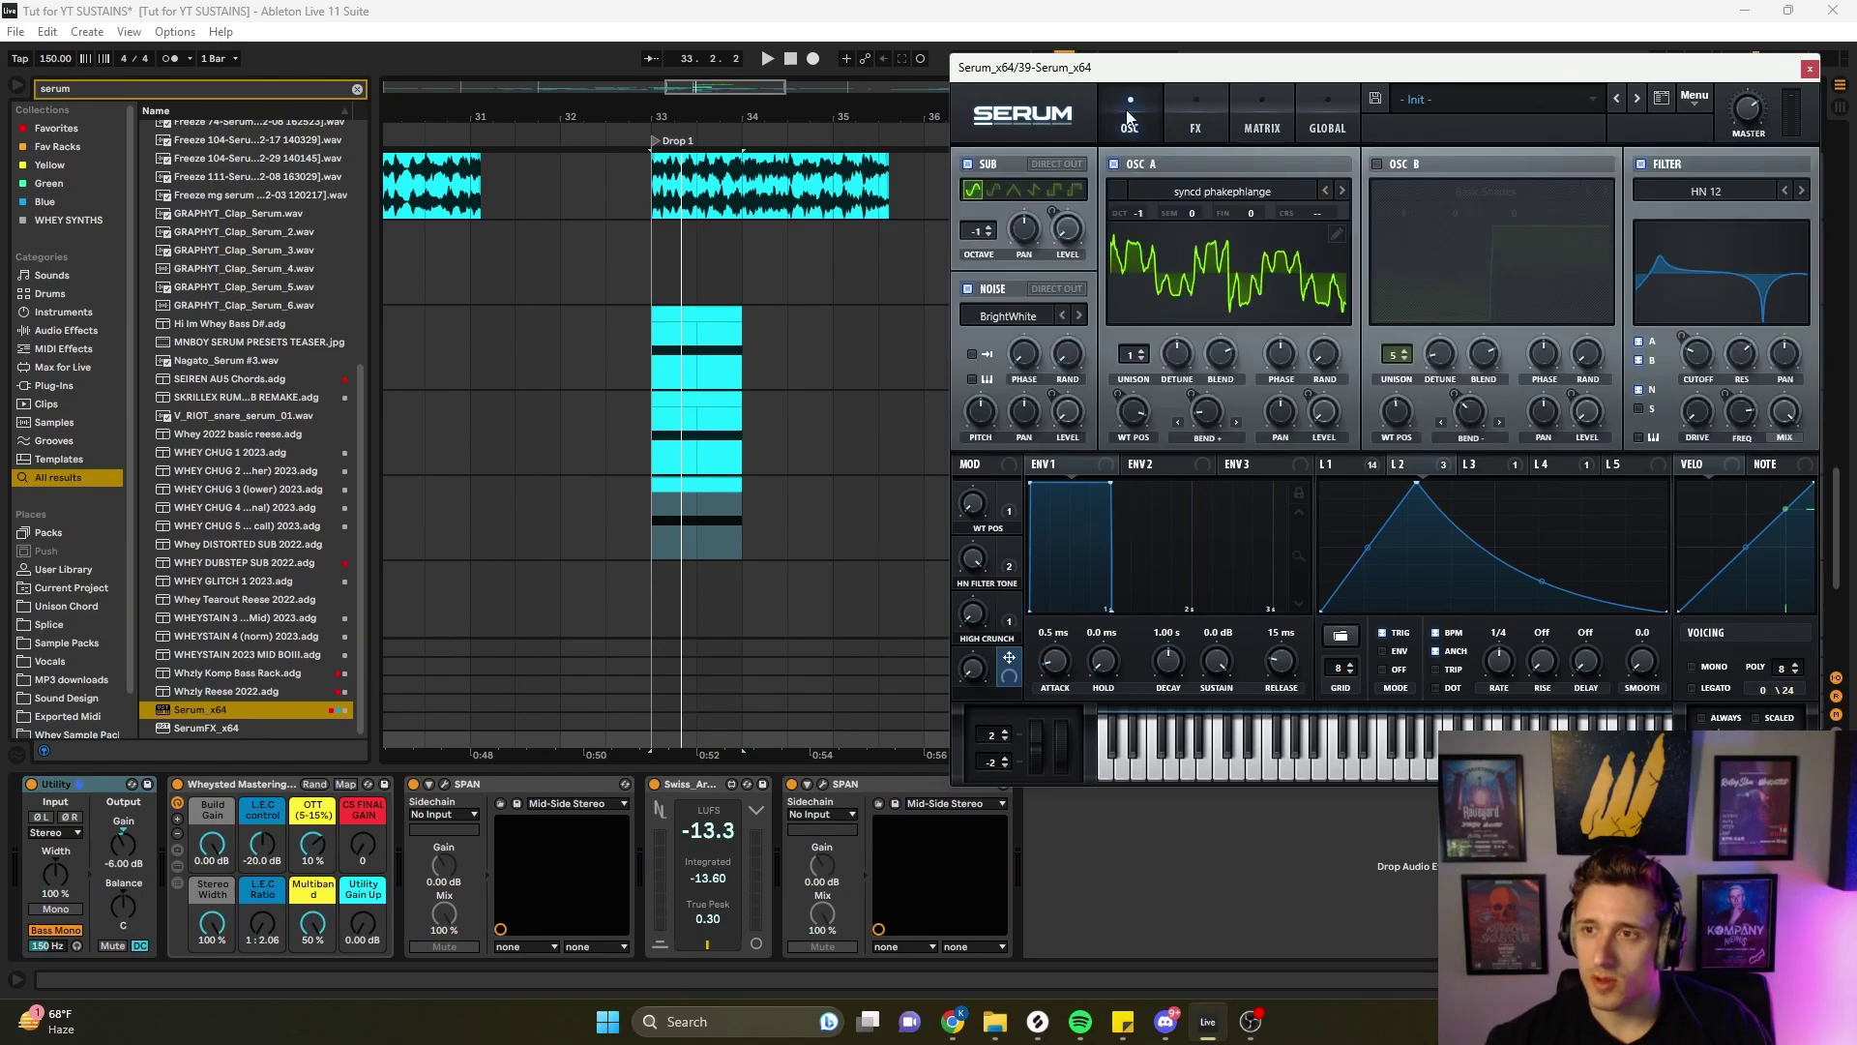
left_click(1640, 470)
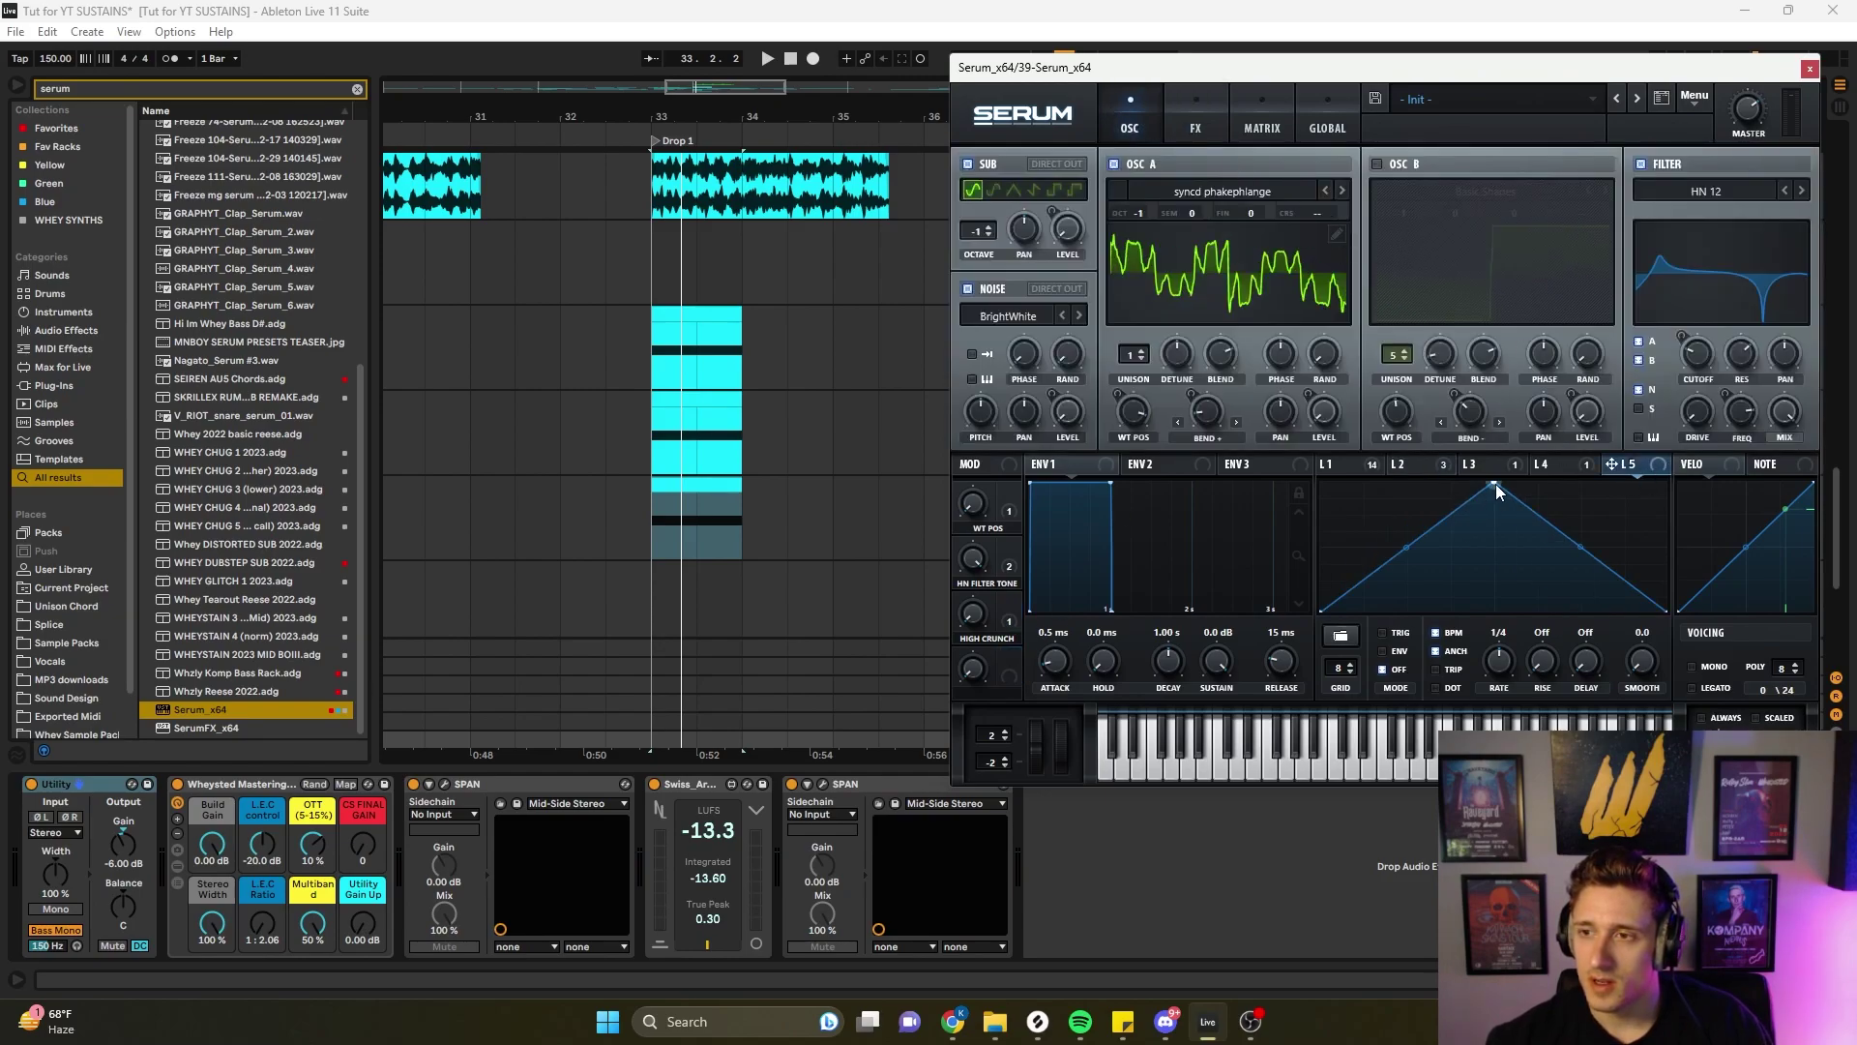
left_click_drag(1494, 484, 1322, 484)
left_click_drag(1505, 548, 1495, 575)
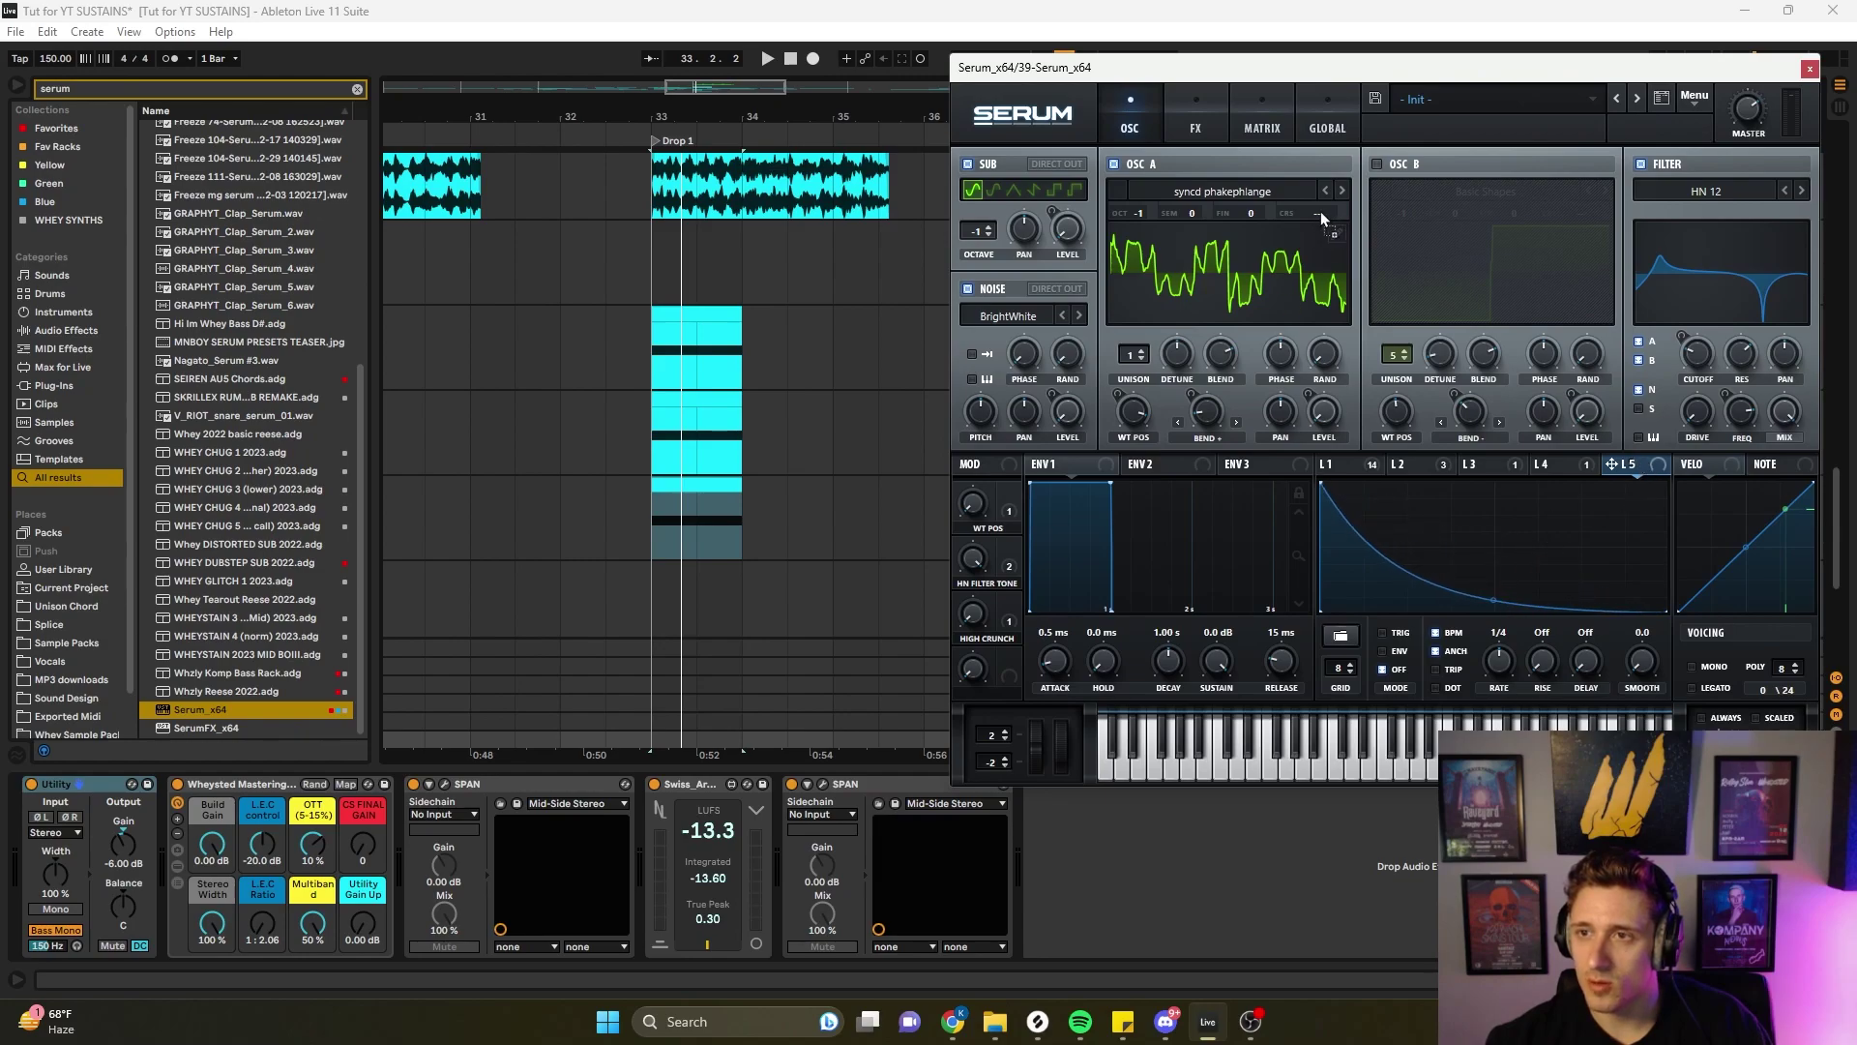
left_click_drag(1320, 213, 1343, 211)
key("space")
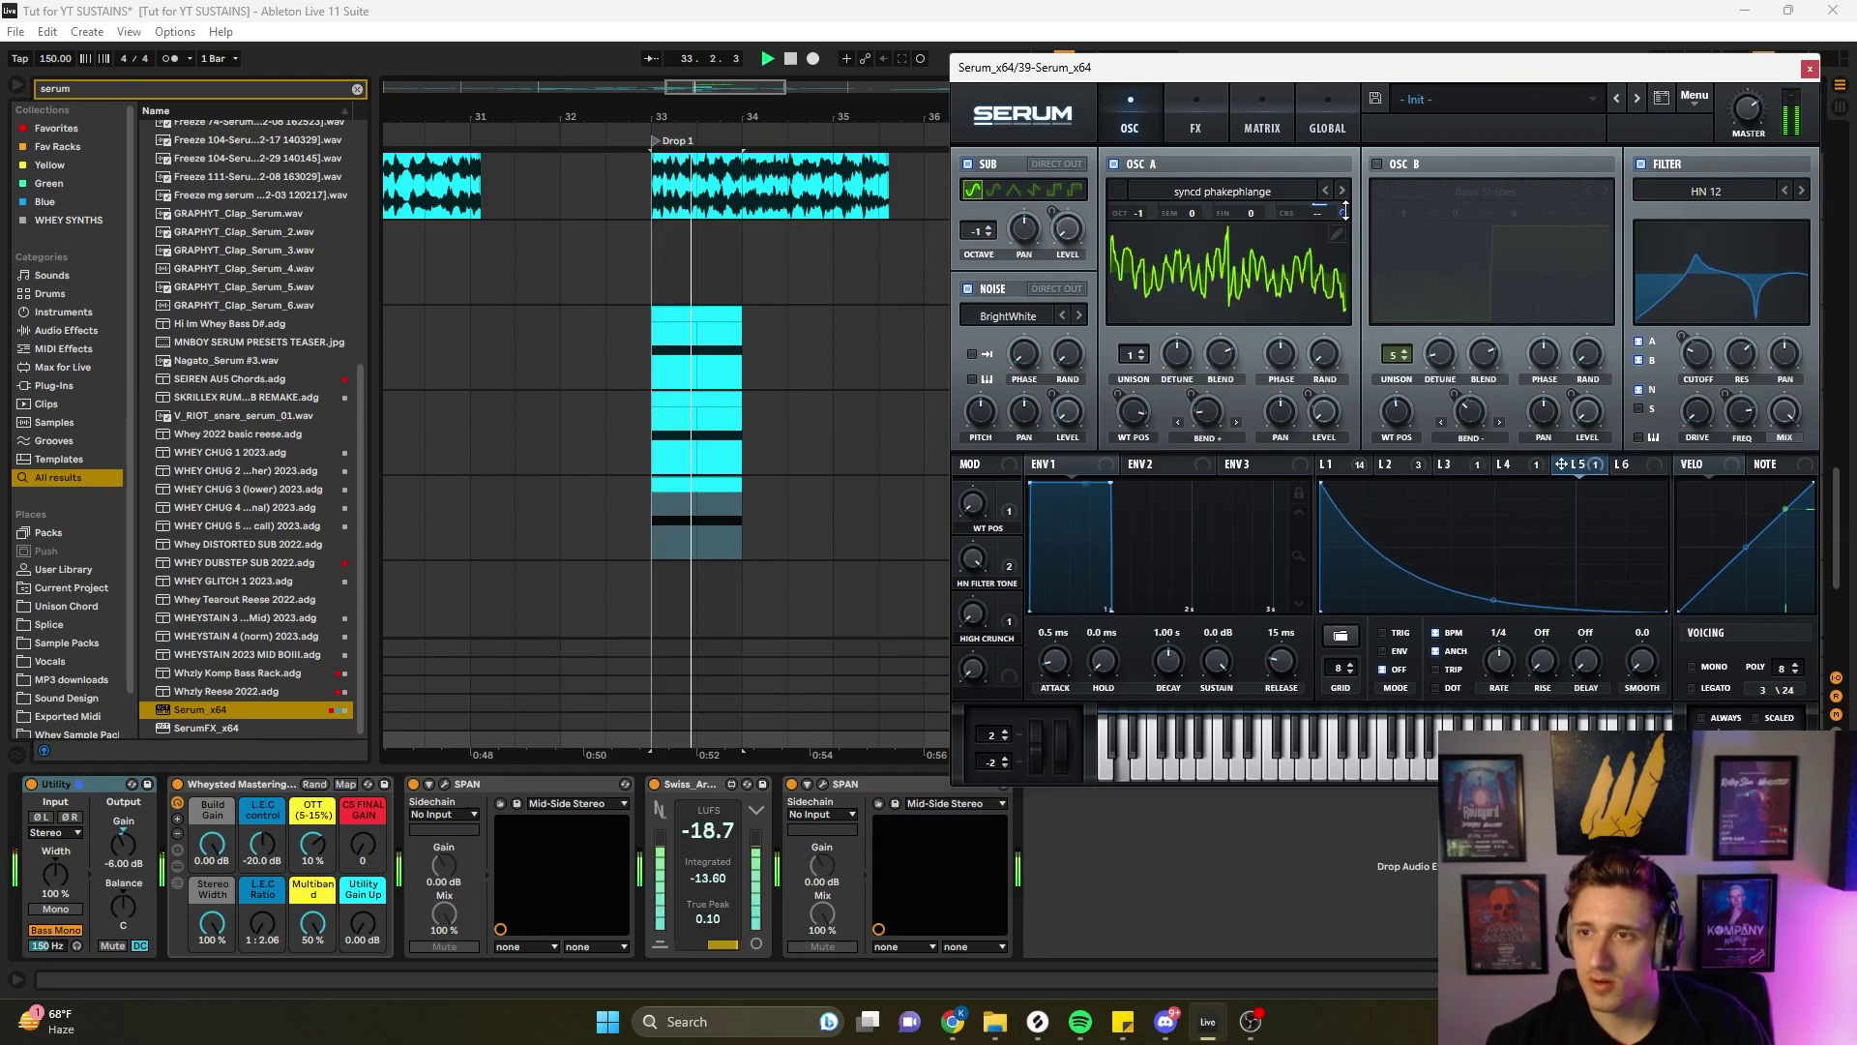
- Set LFO 5 to Trig mode and adjust its modulation of oscillator A's coarse pitch
left_click(1384, 634)
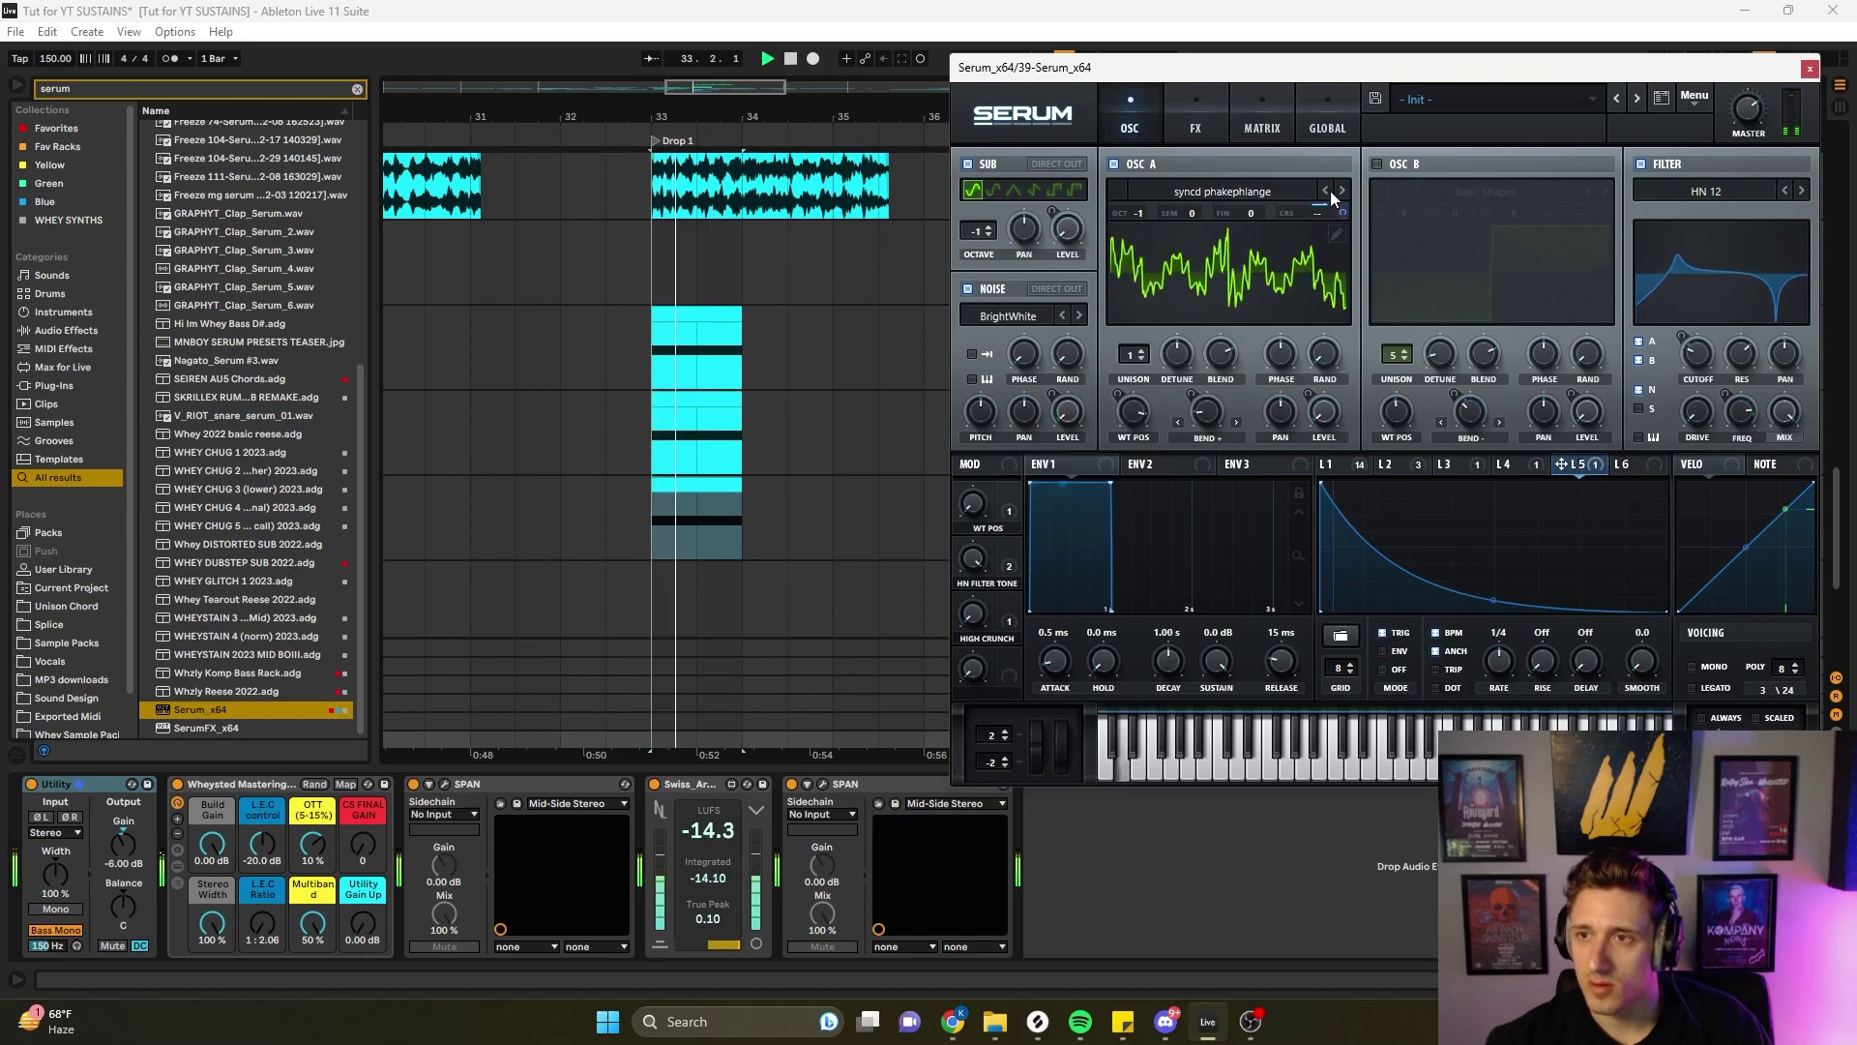
left_click_drag(1321, 209, 1326, 321)
left_click_drag(1408, 172, 1448, 199)
- Give LFO 5 a very short ramp up before its peak and audition the patch
left_click_drag(1321, 484, 1356, 483)
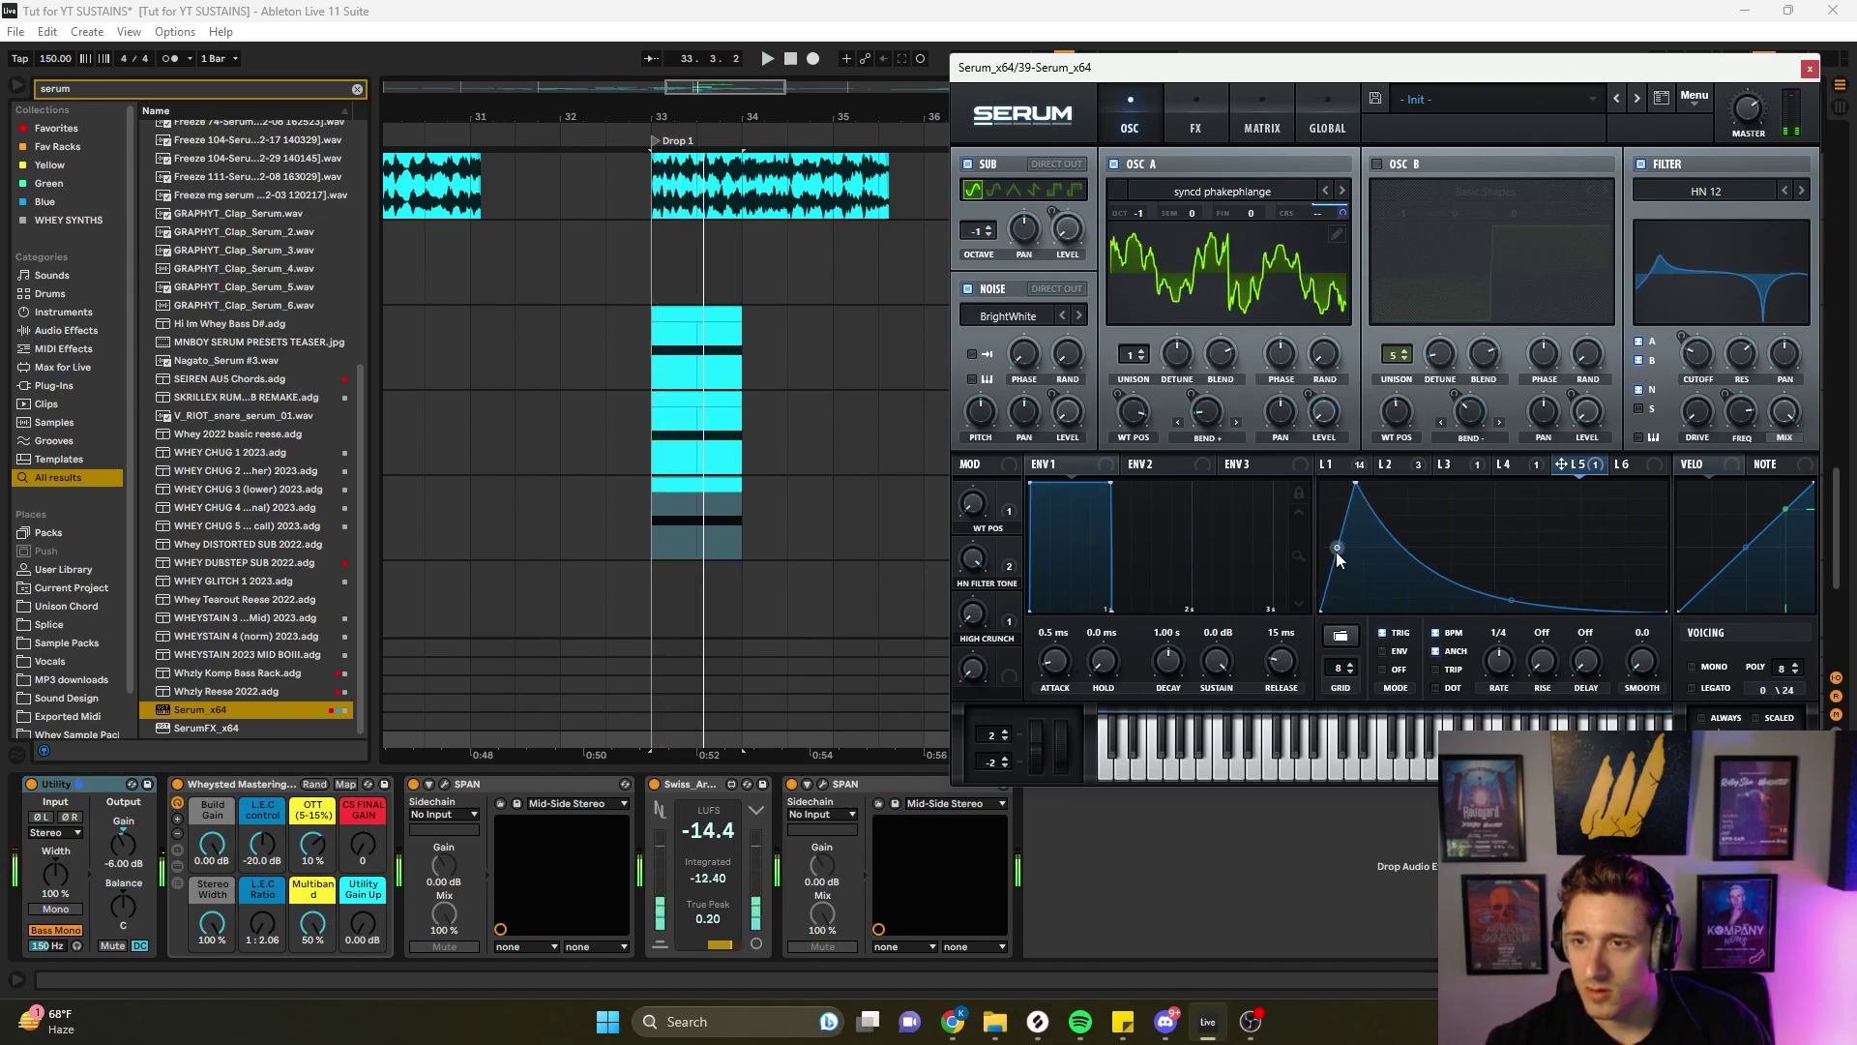
left_click_drag(1356, 483, 1336, 486)
key("space")
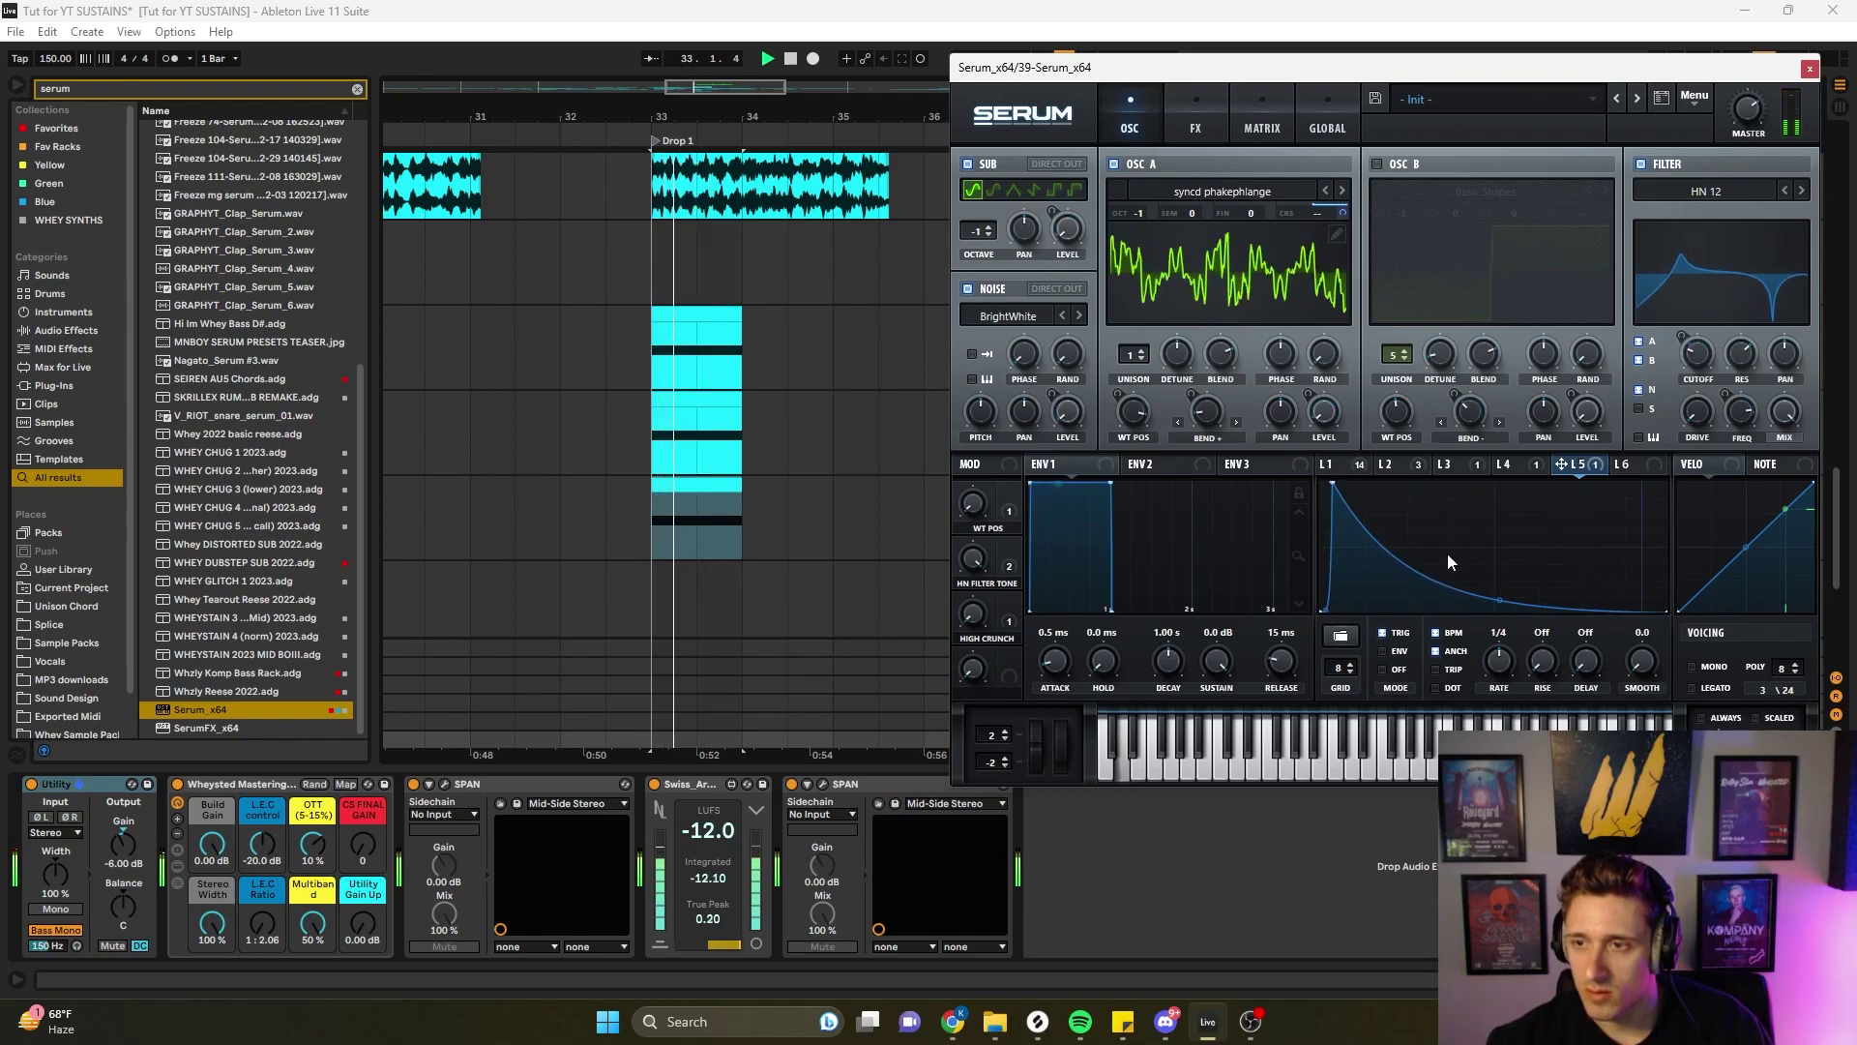
- Add a point to LFO 5's tail and reshape the curve into a lower, slightly delayed peak followed by a raised plateau
double_click(1516, 611)
left_click_drag(1516, 612, 1582, 590)
key("space")
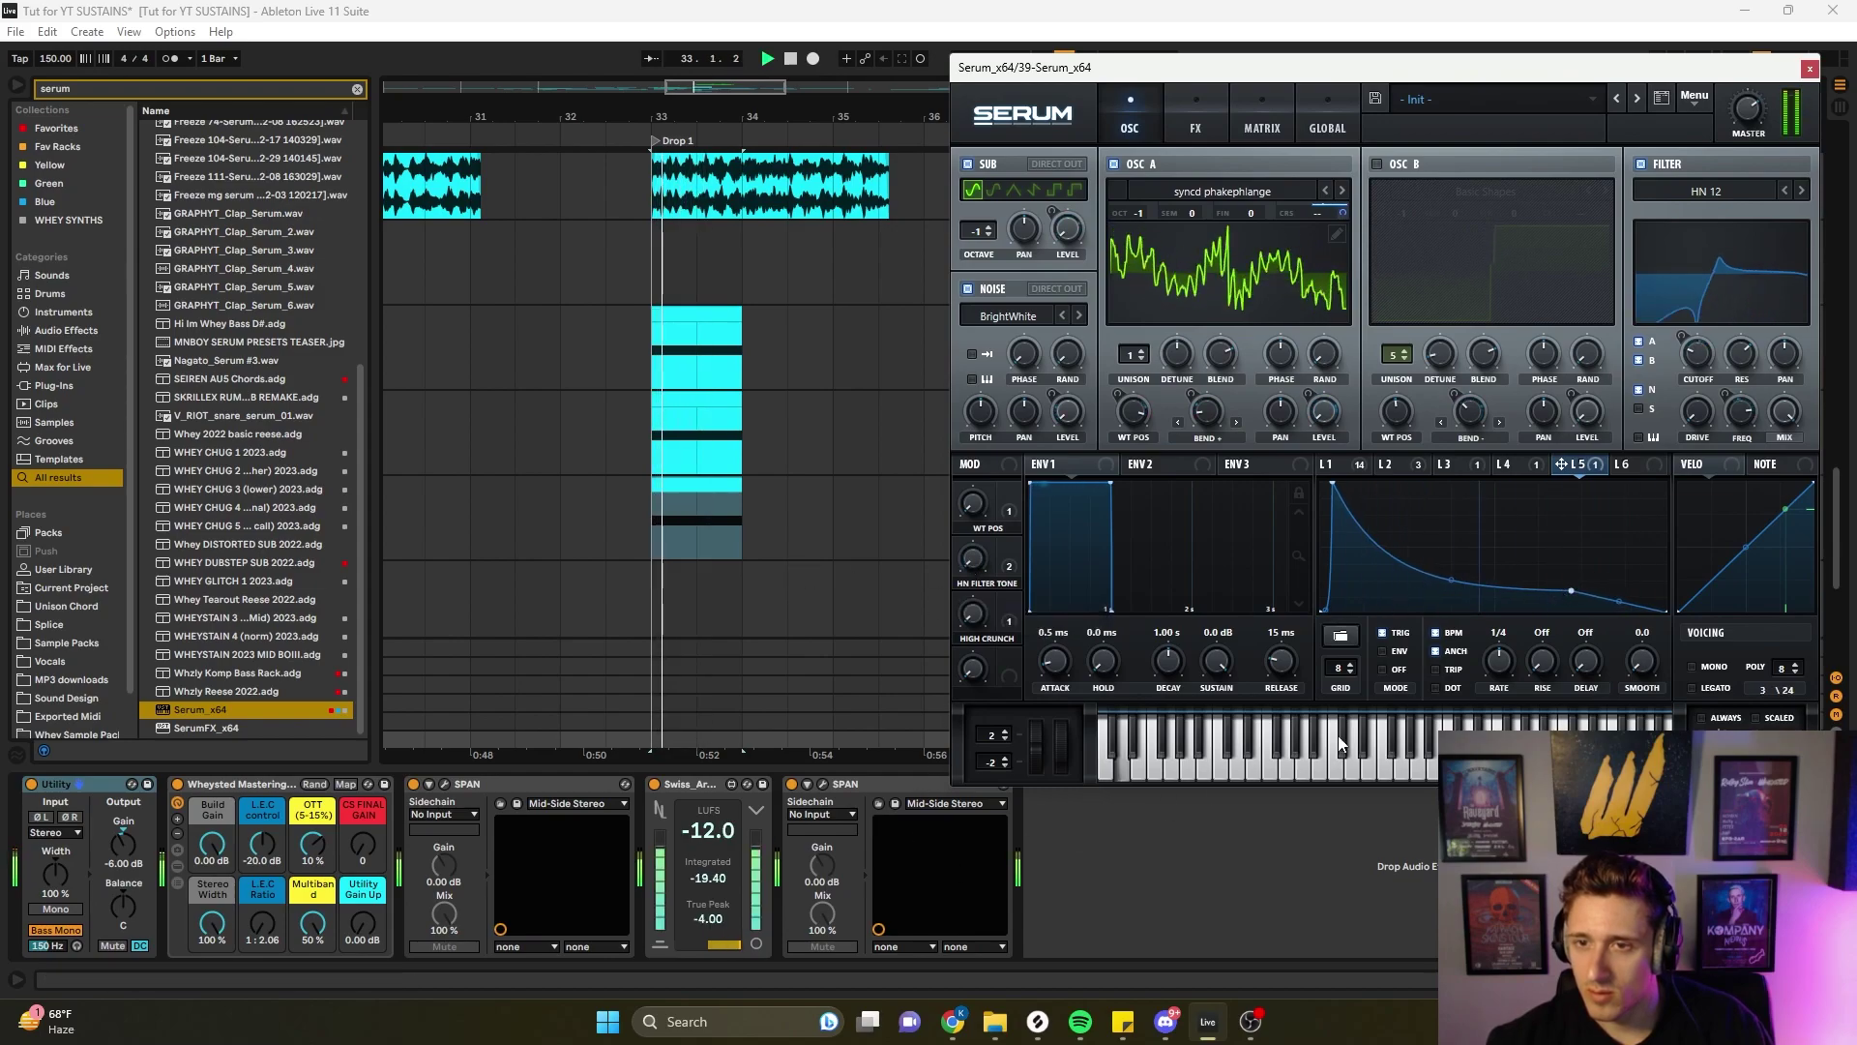
left_click_drag(1553, 583, 1571, 646)
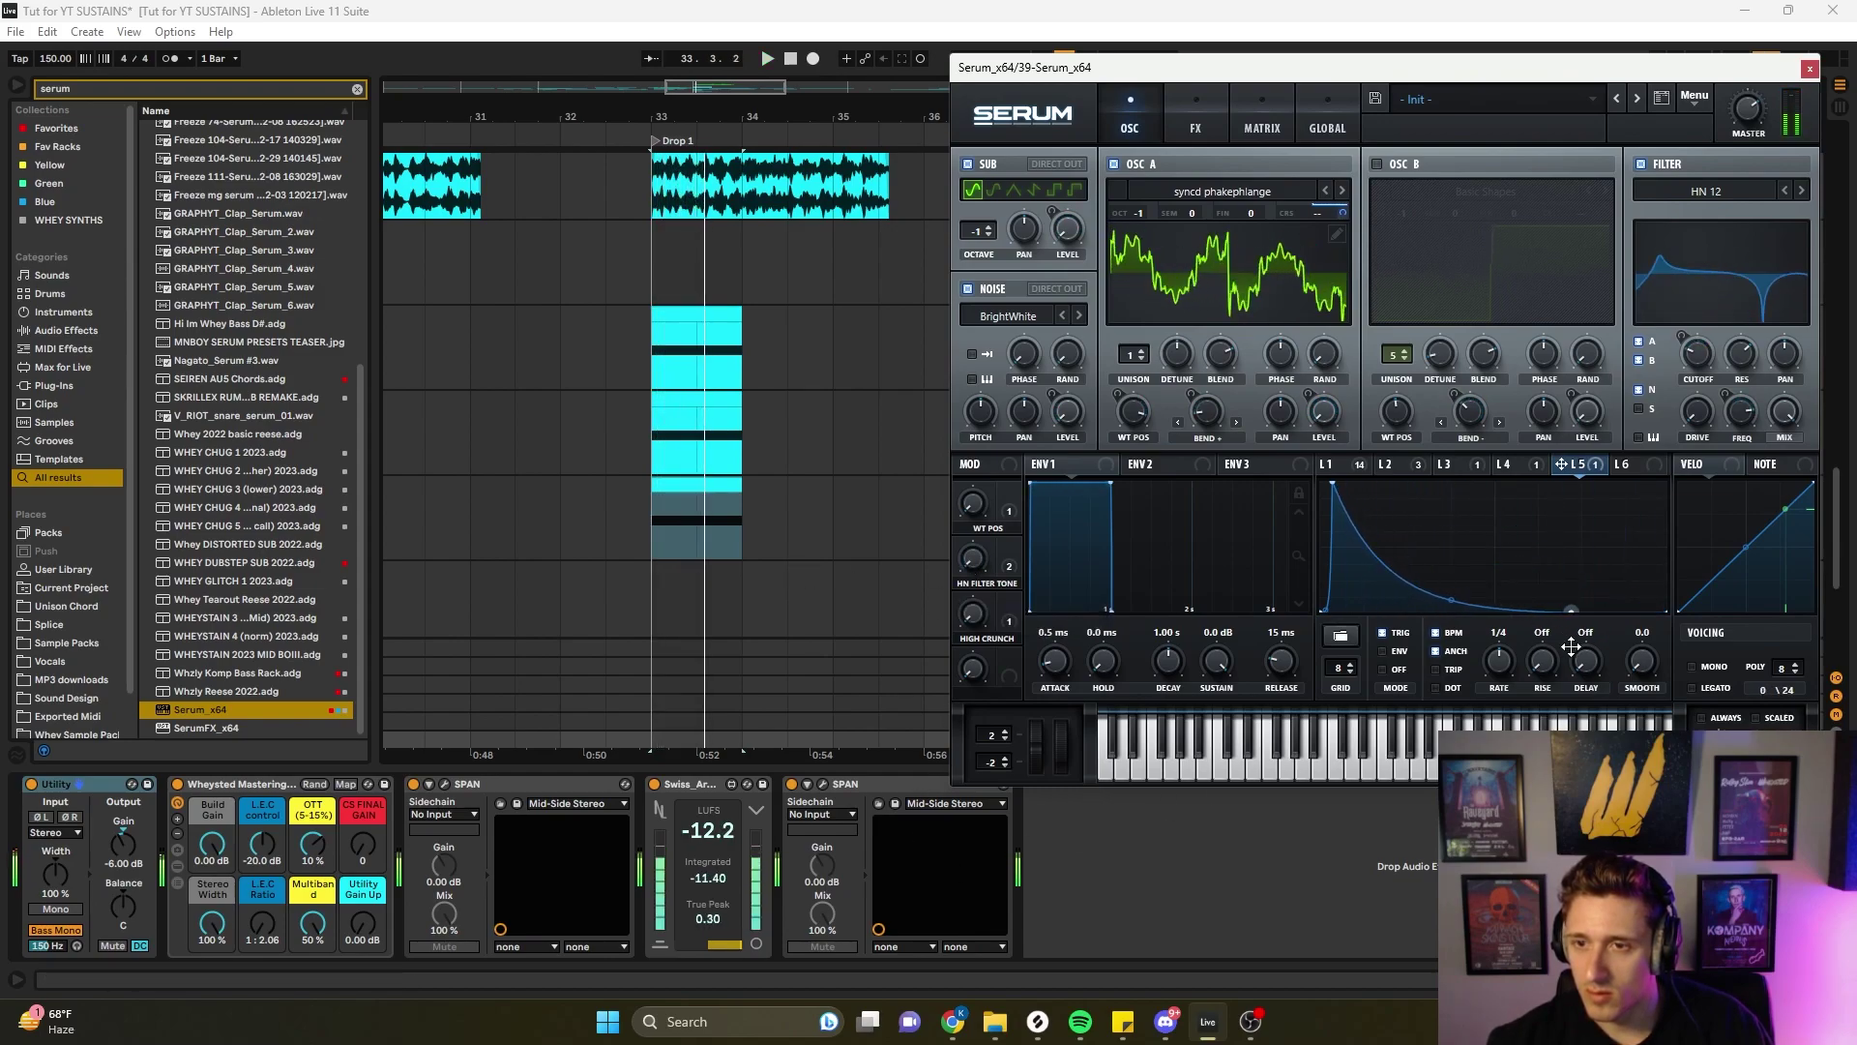
key("space")
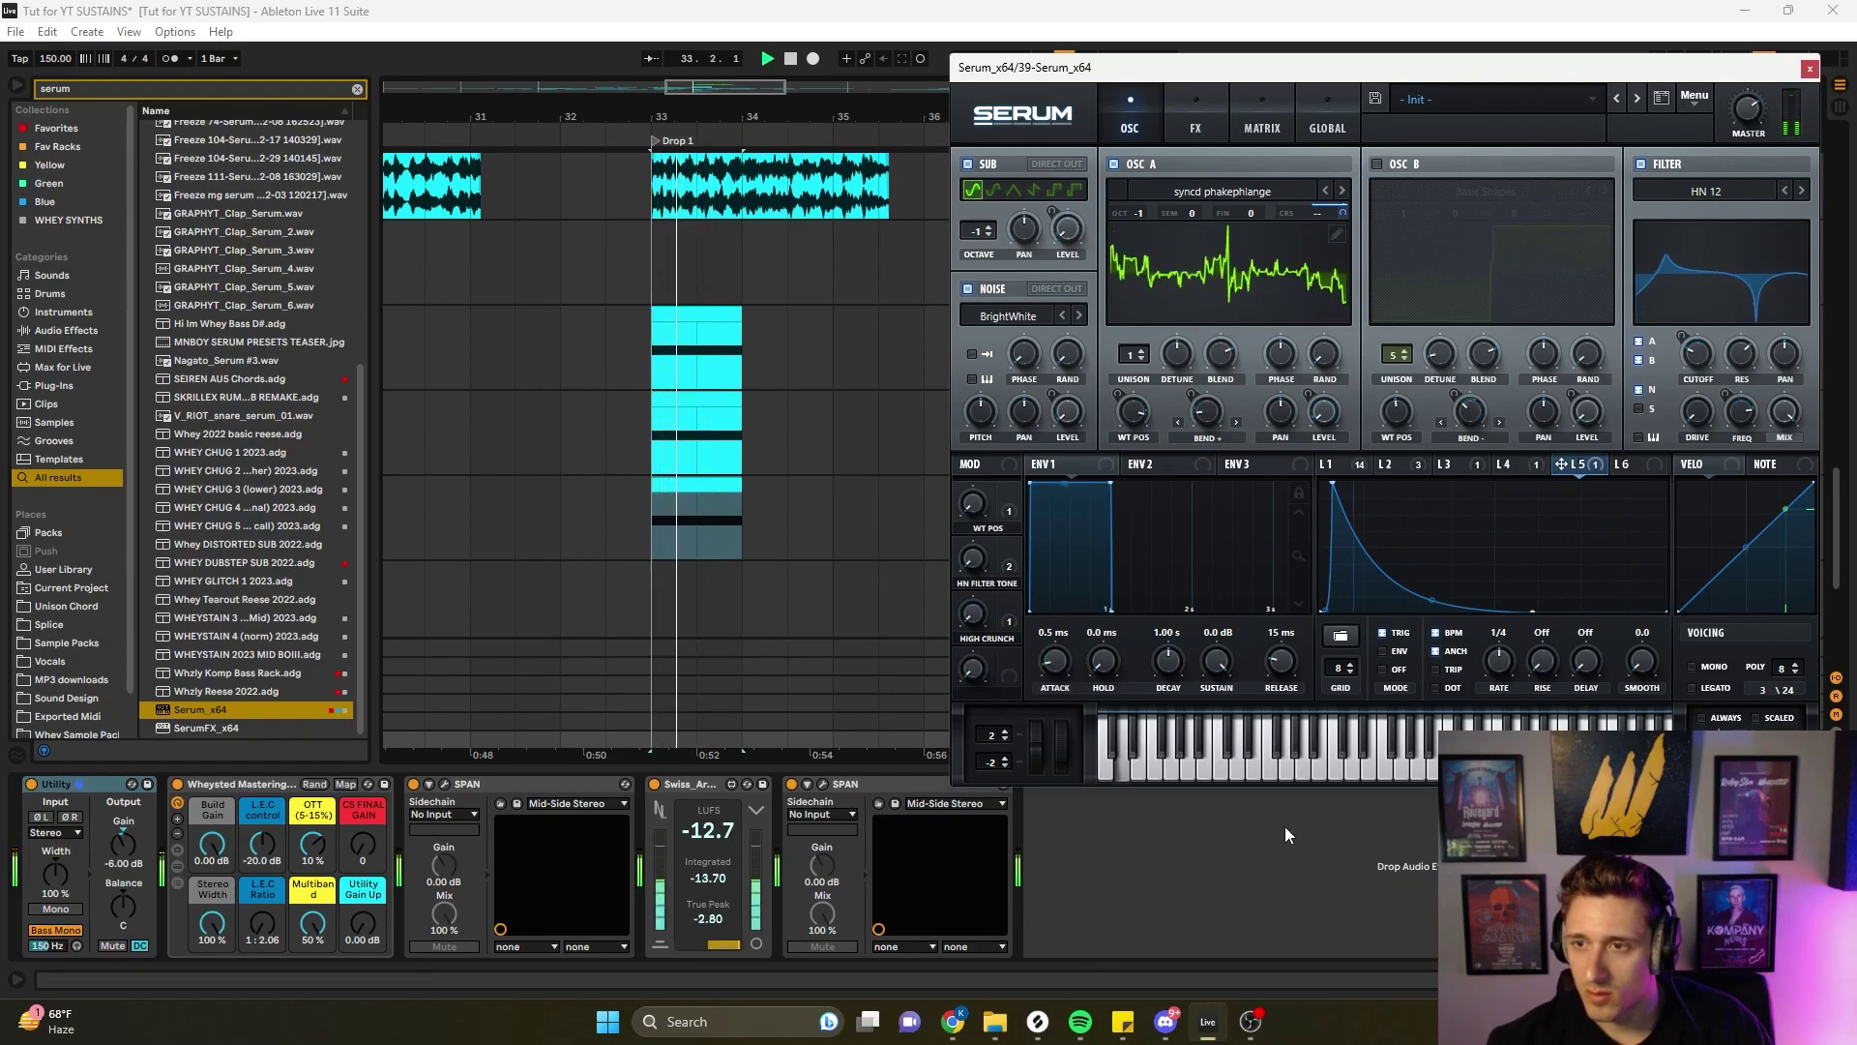
left_click_drag(1534, 613, 1588, 638)
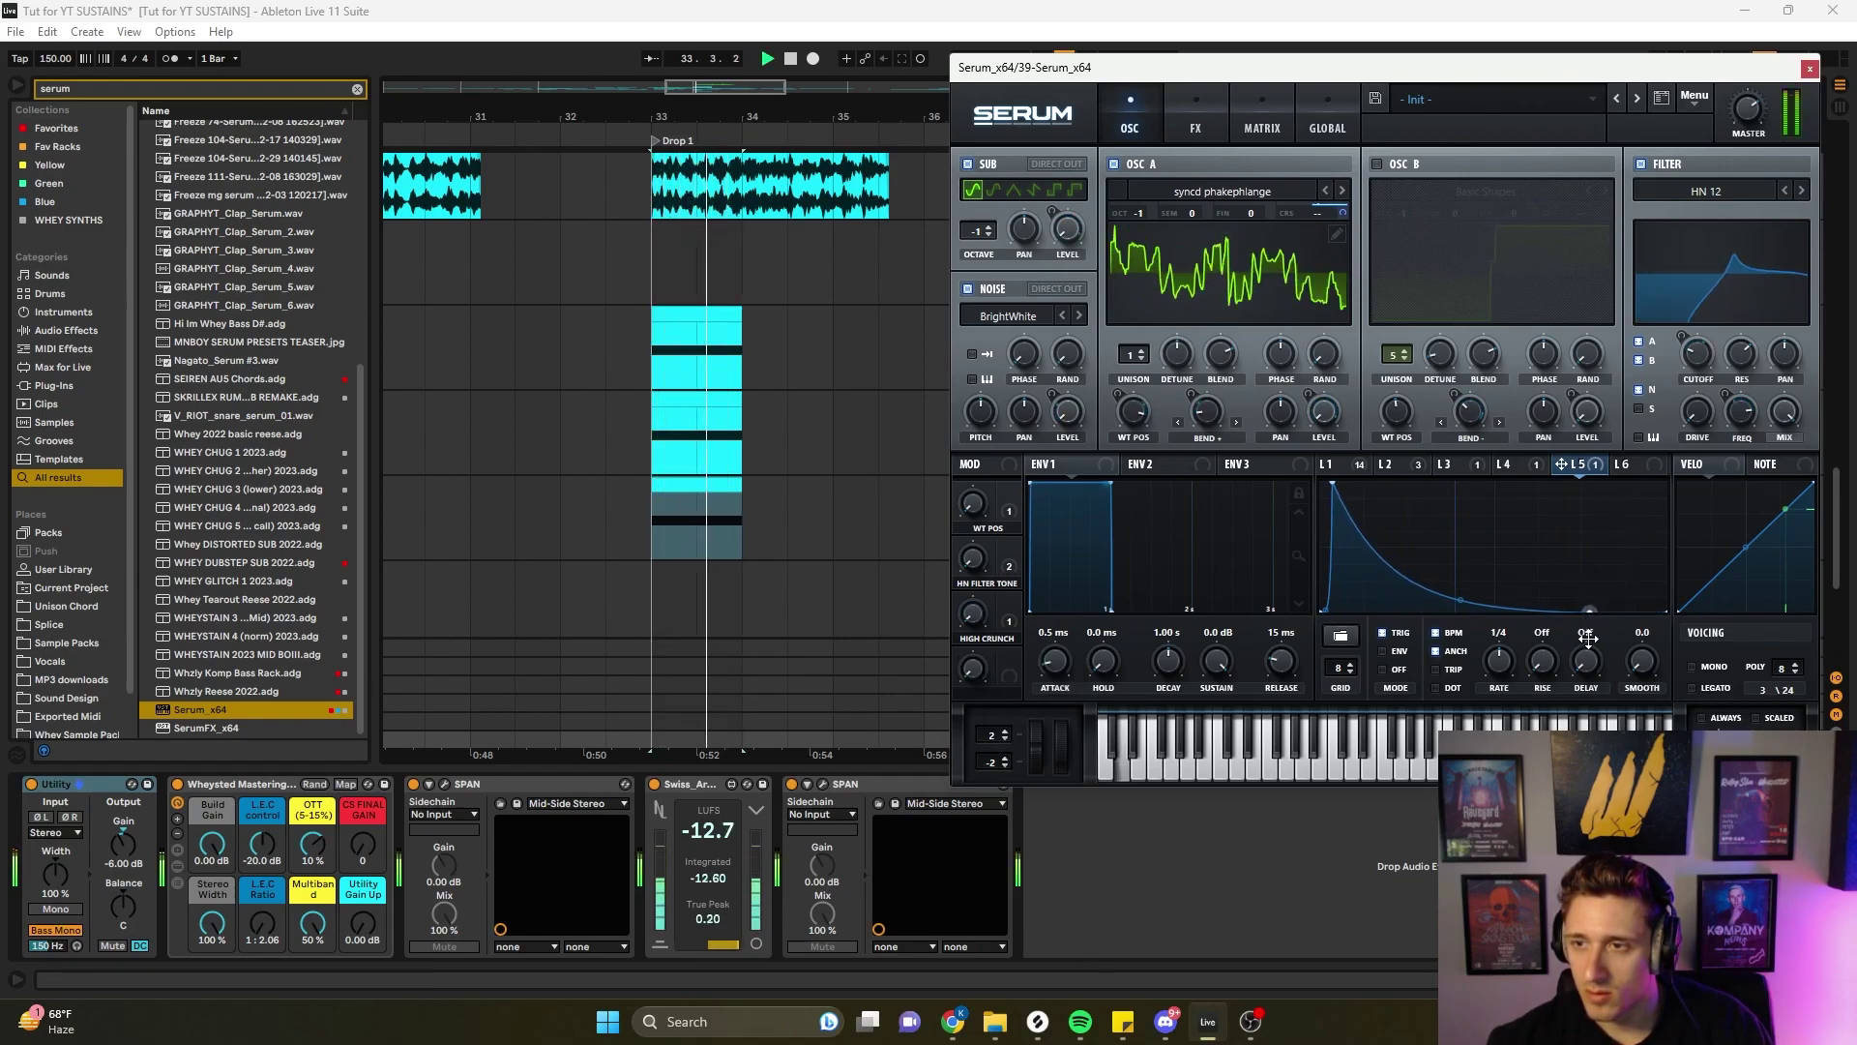
left_click_drag(1506, 662, 1577, 568)
left_click_drag(1333, 490, 1395, 546)
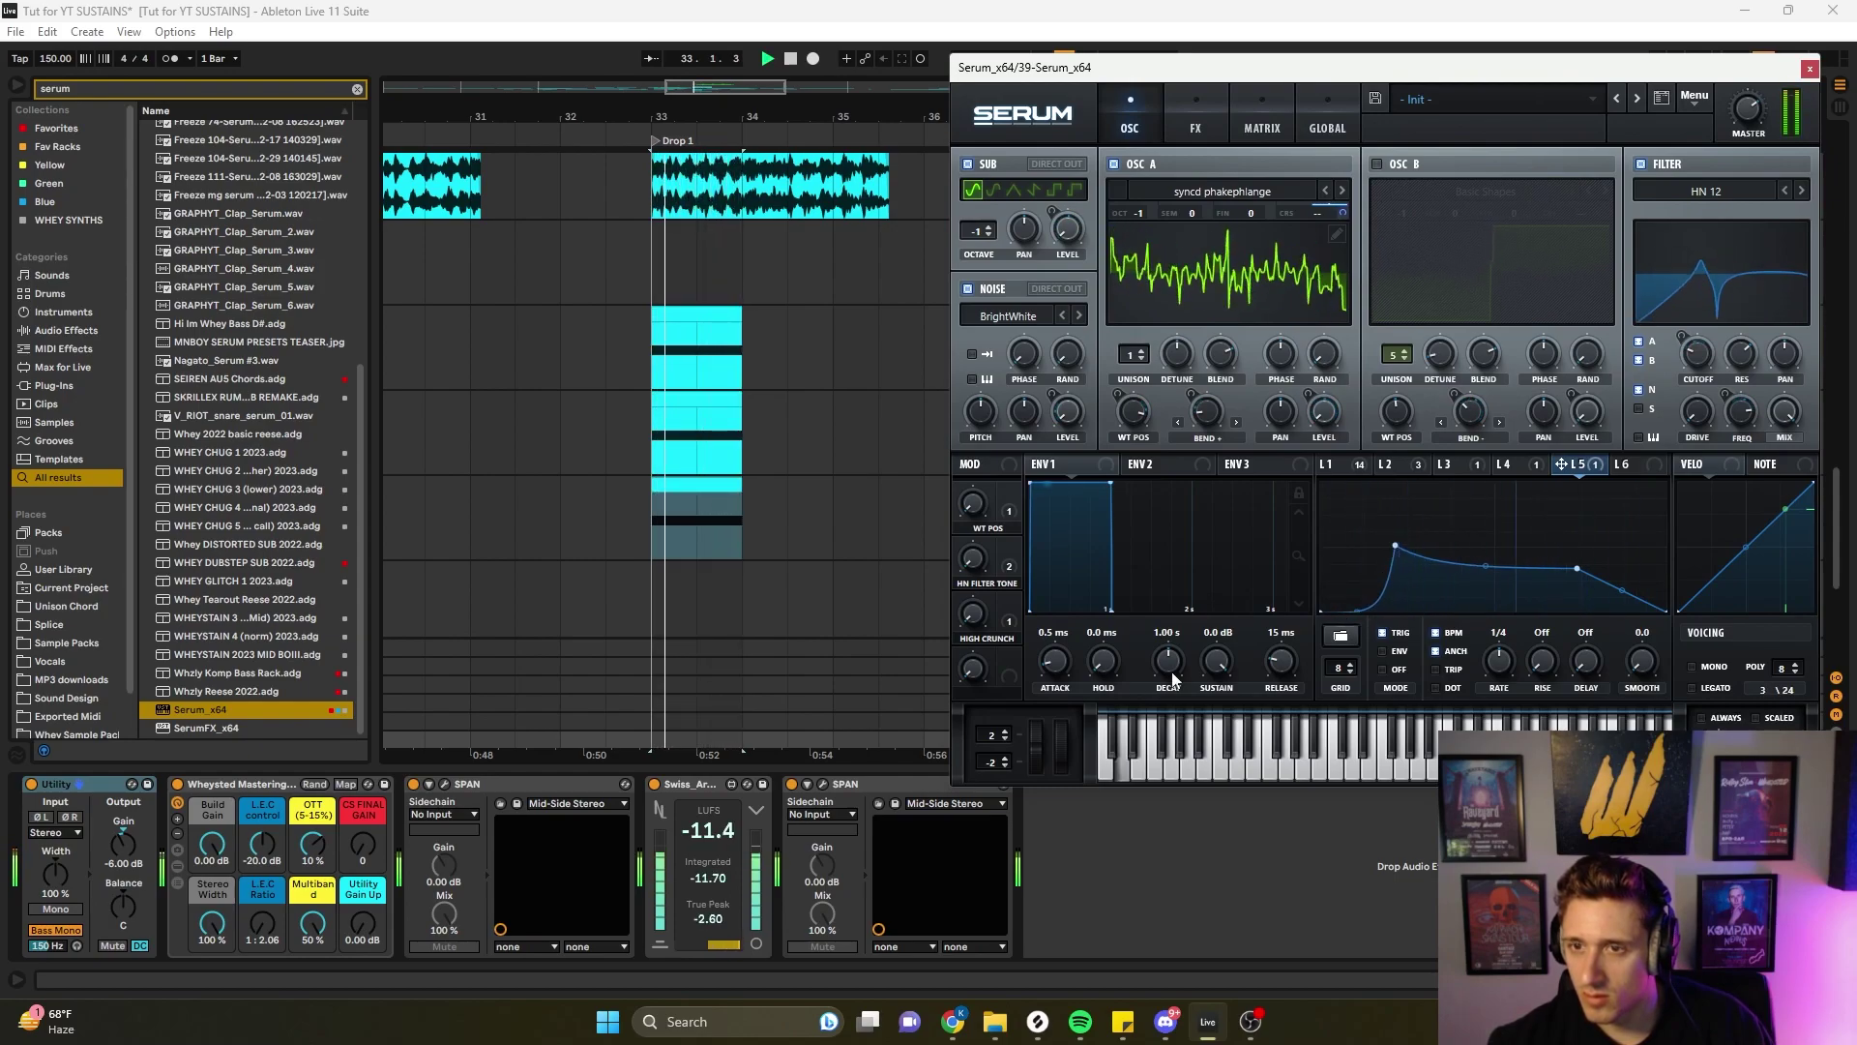
- In the modulation matrix, set Macro 4 as the aux source of LFO 5's routing to A CoarsePit
left_click(1260, 119)
key("space")
scroll(1809, 288, "down", 1)
left_click_drag(1810, 303, 1805, 370)
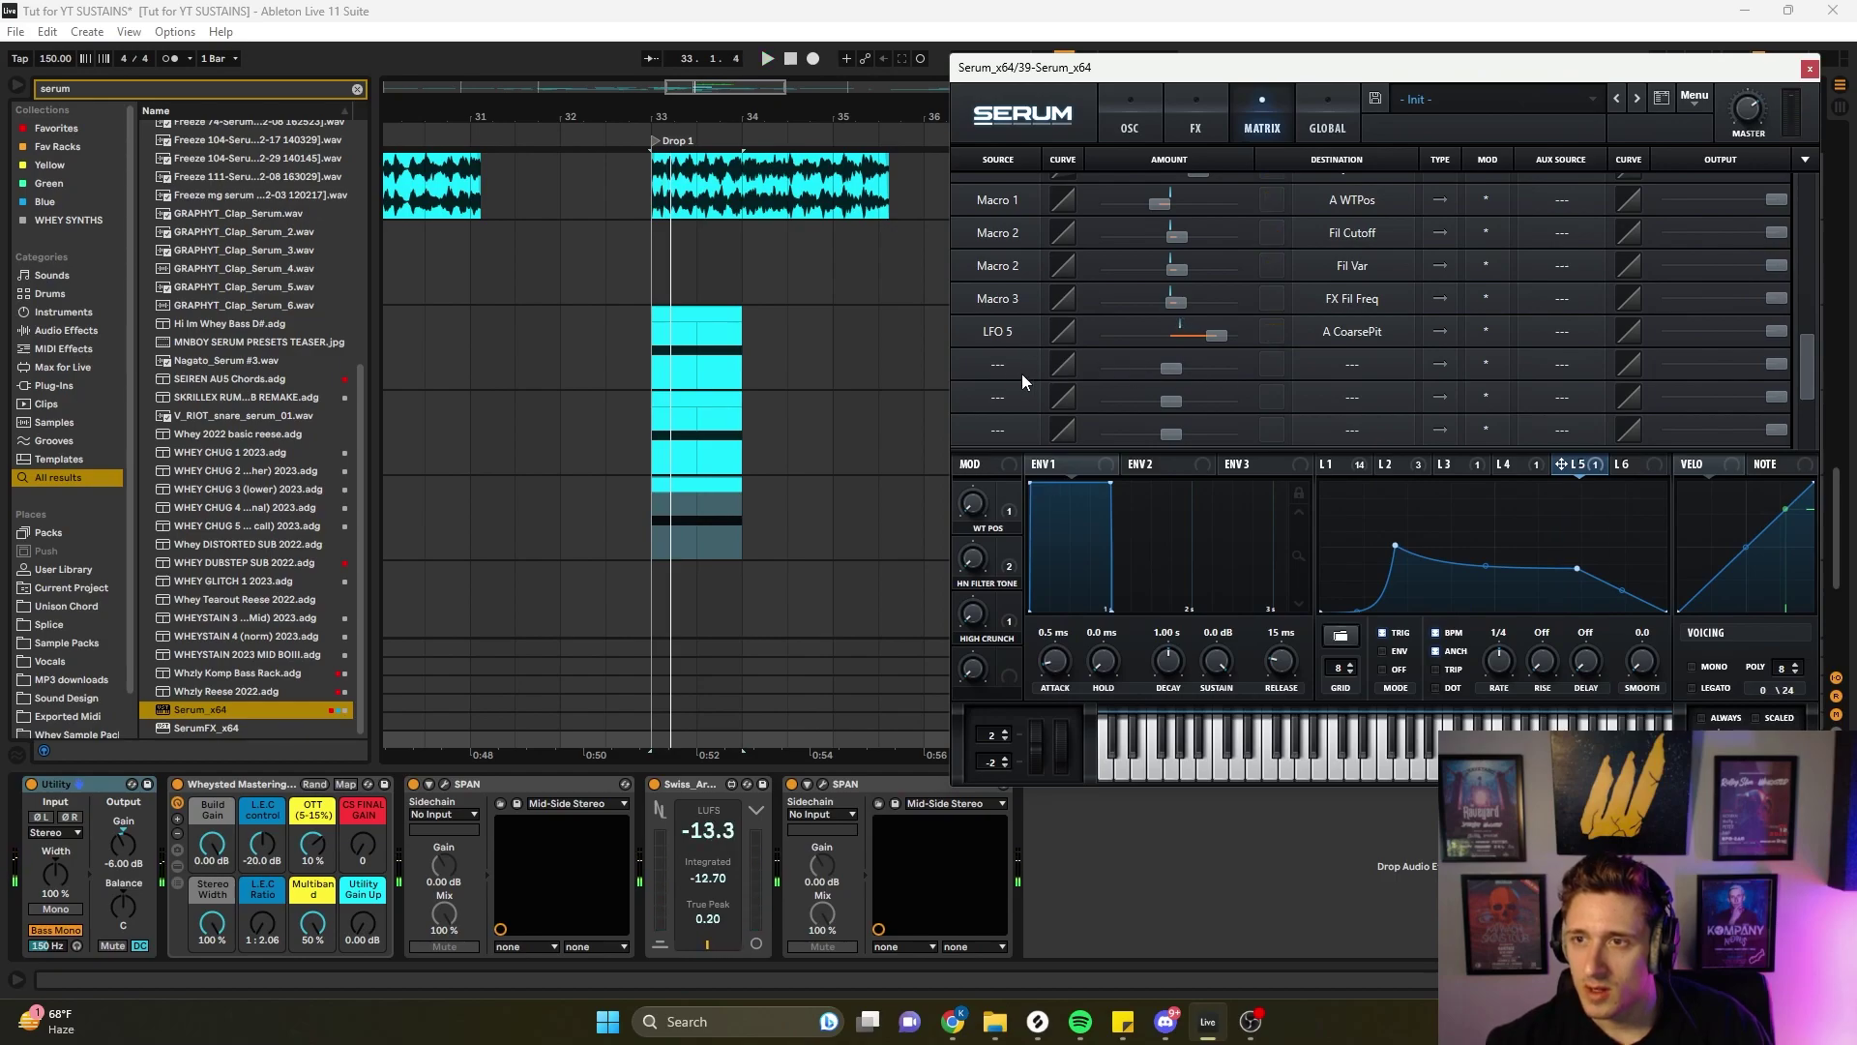
left_click(1542, 353)
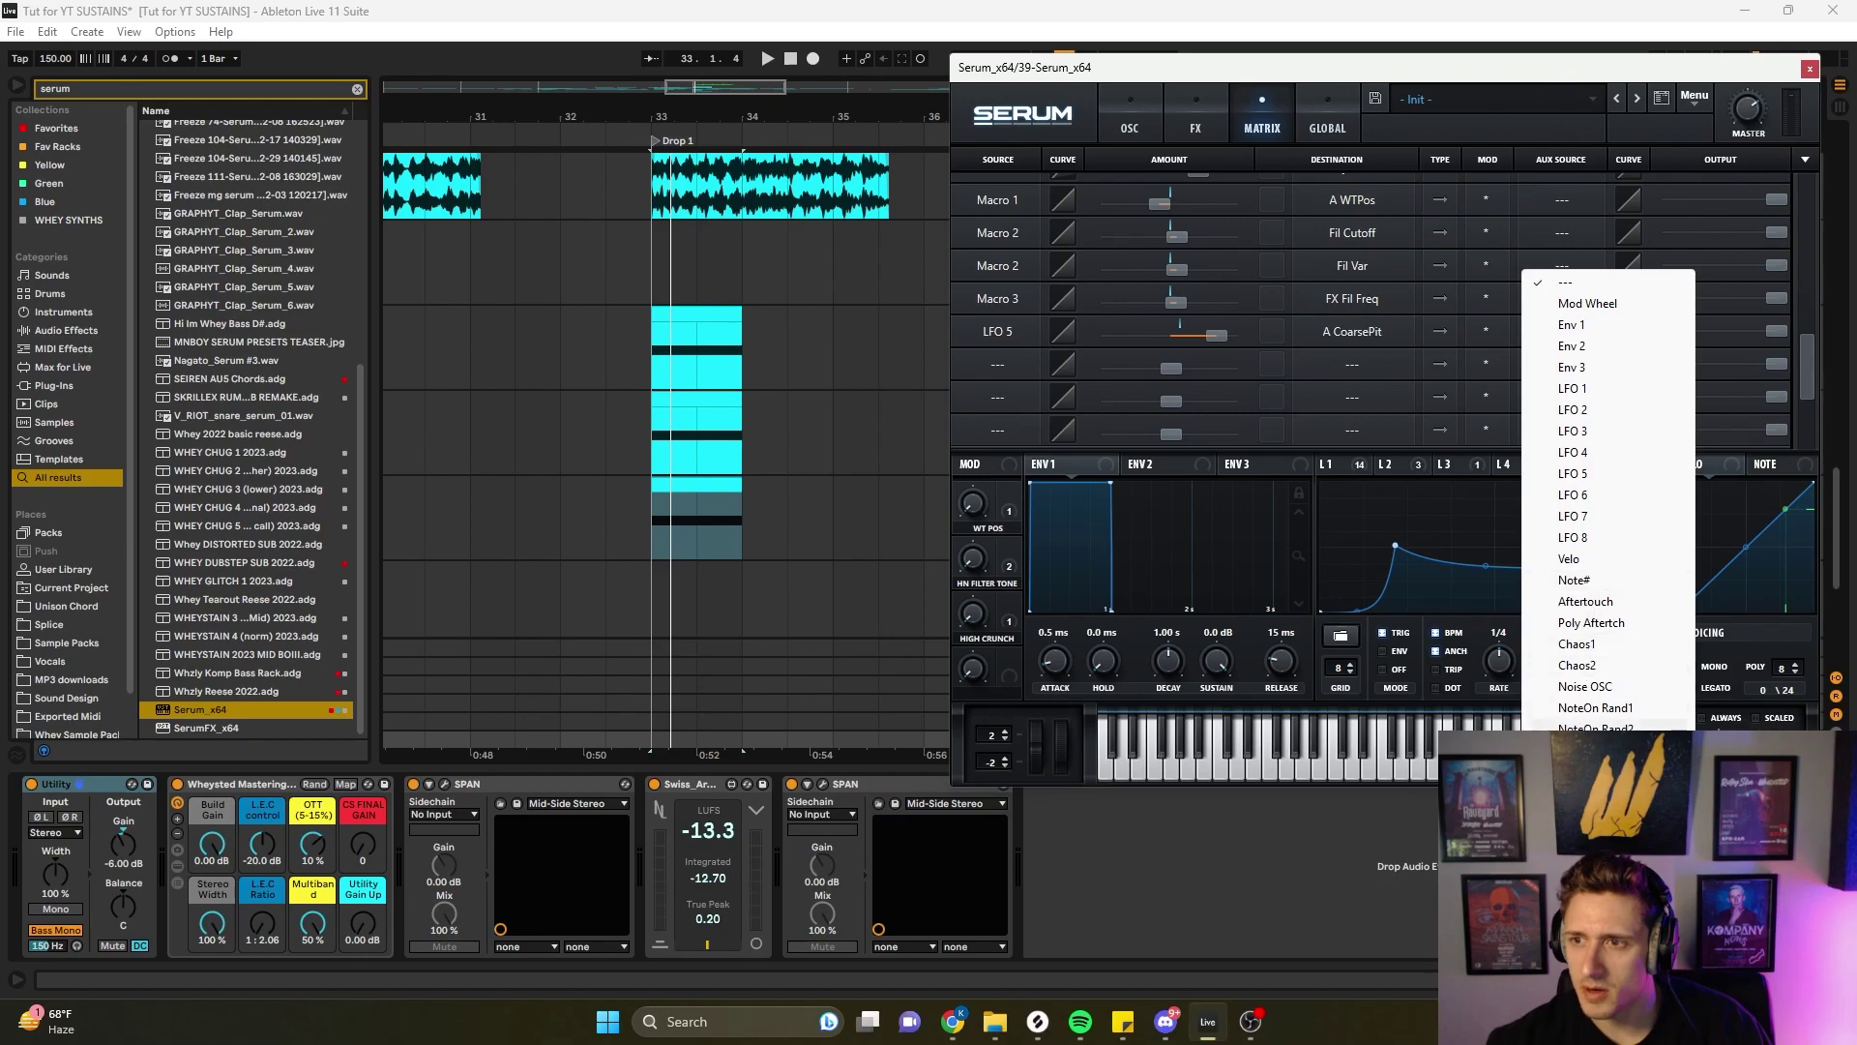
left_click(1580, 856)
- Sweep macro 4 during playback to audition its control over the coarse pitch modulation
key("space")
left_click_drag(973, 671, 1130, 460)
key("space")
key("space")
key("space")
key("space")
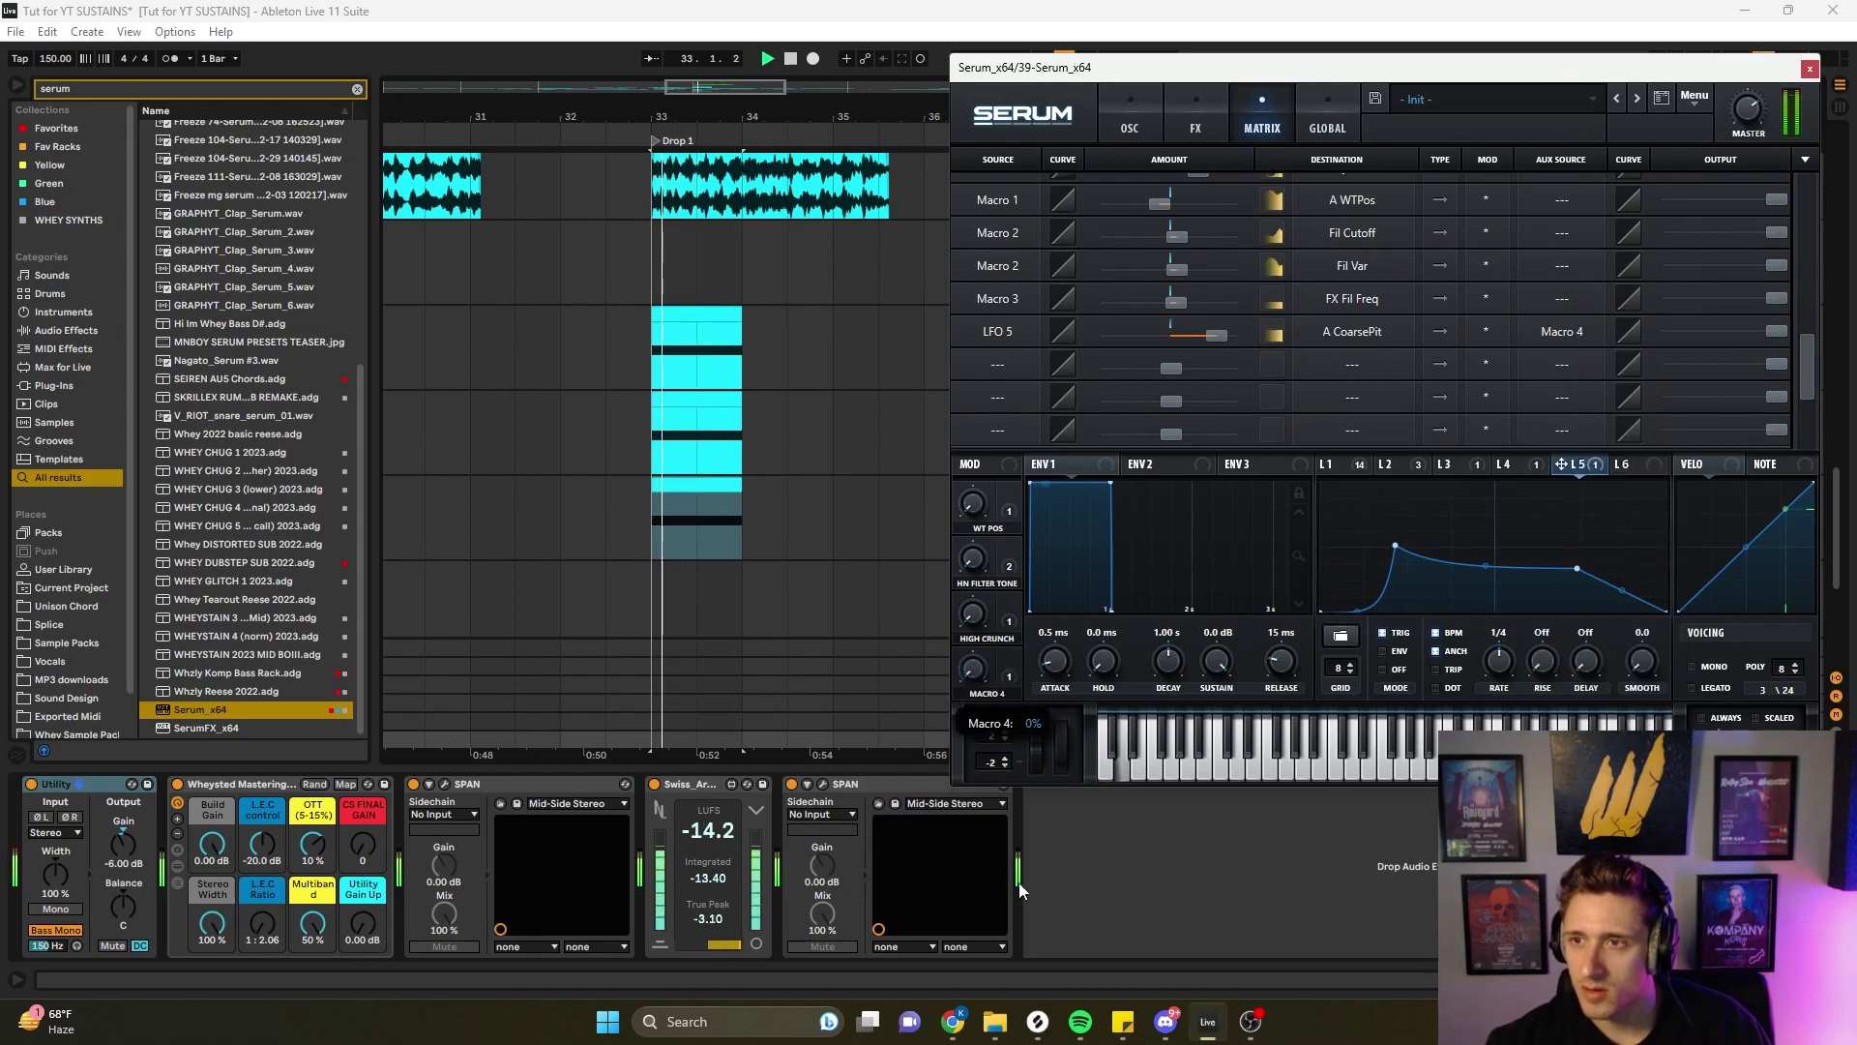
- Name macro 4 CRSE PITCH HIGH and resume playback
key("space")
key("space")
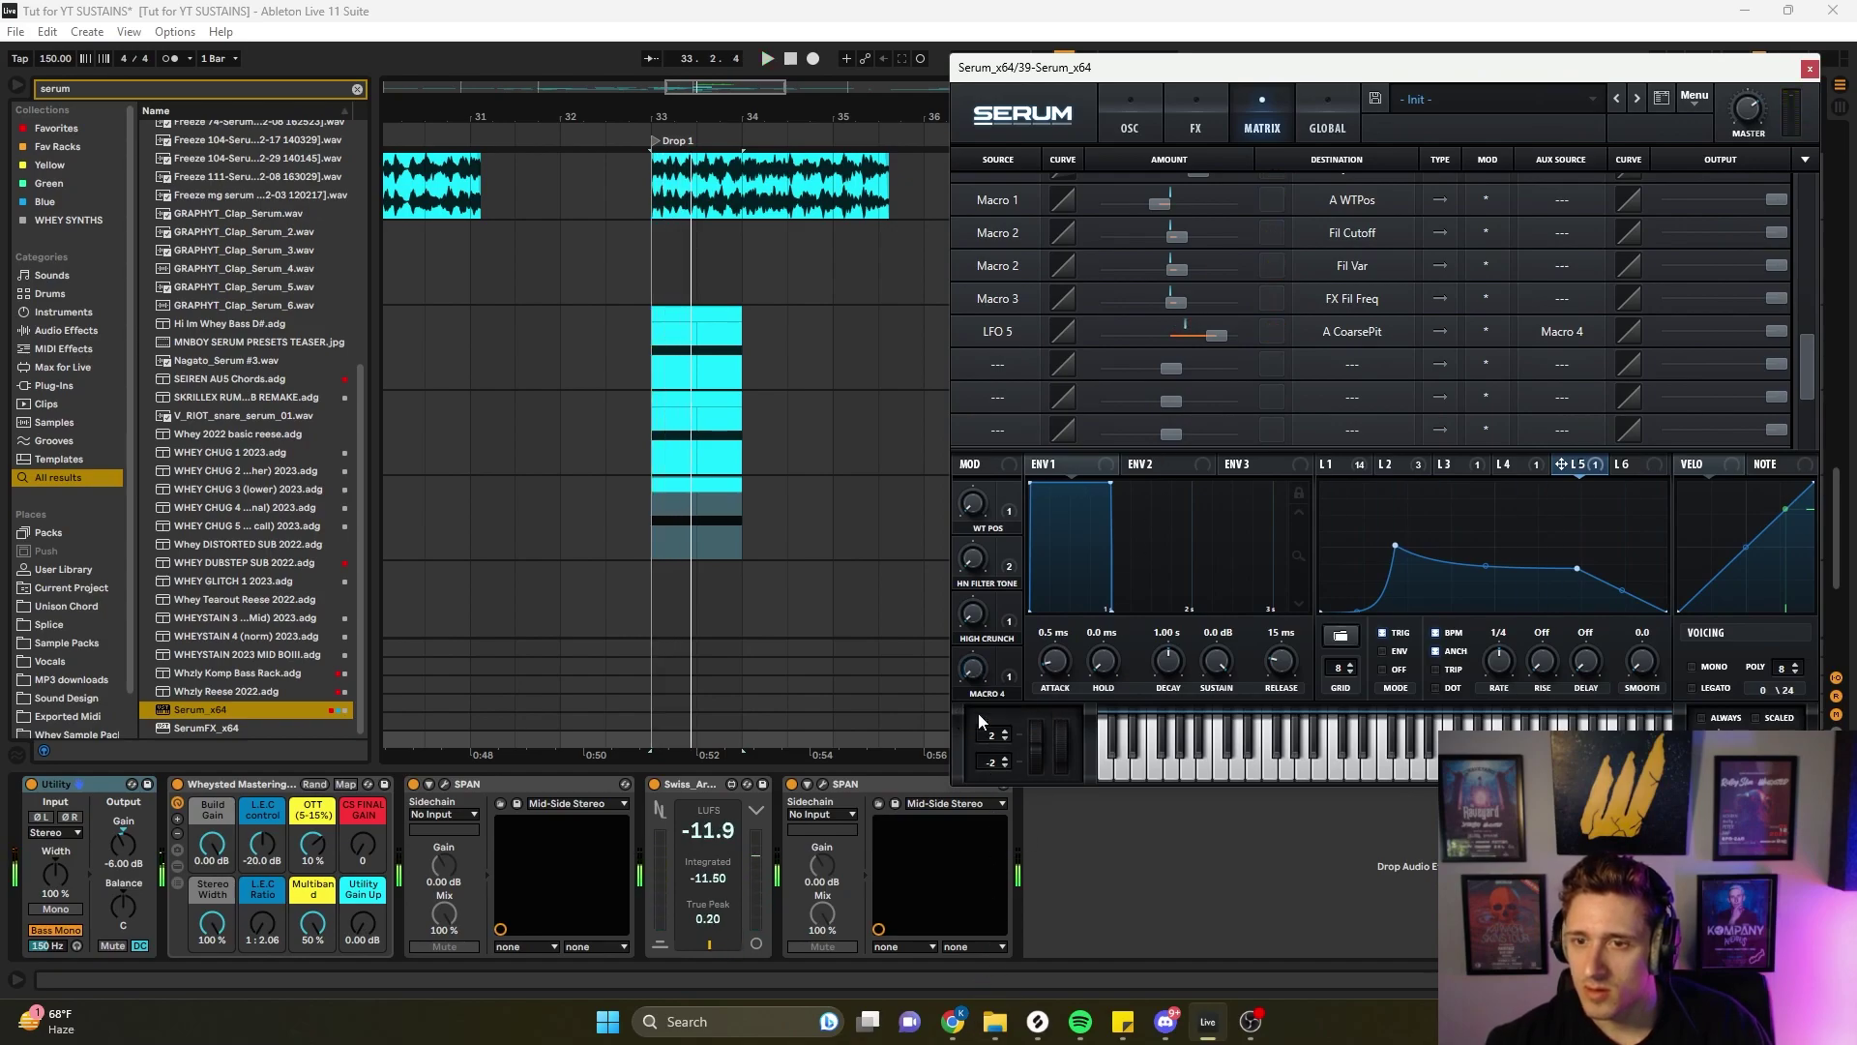
type("C")
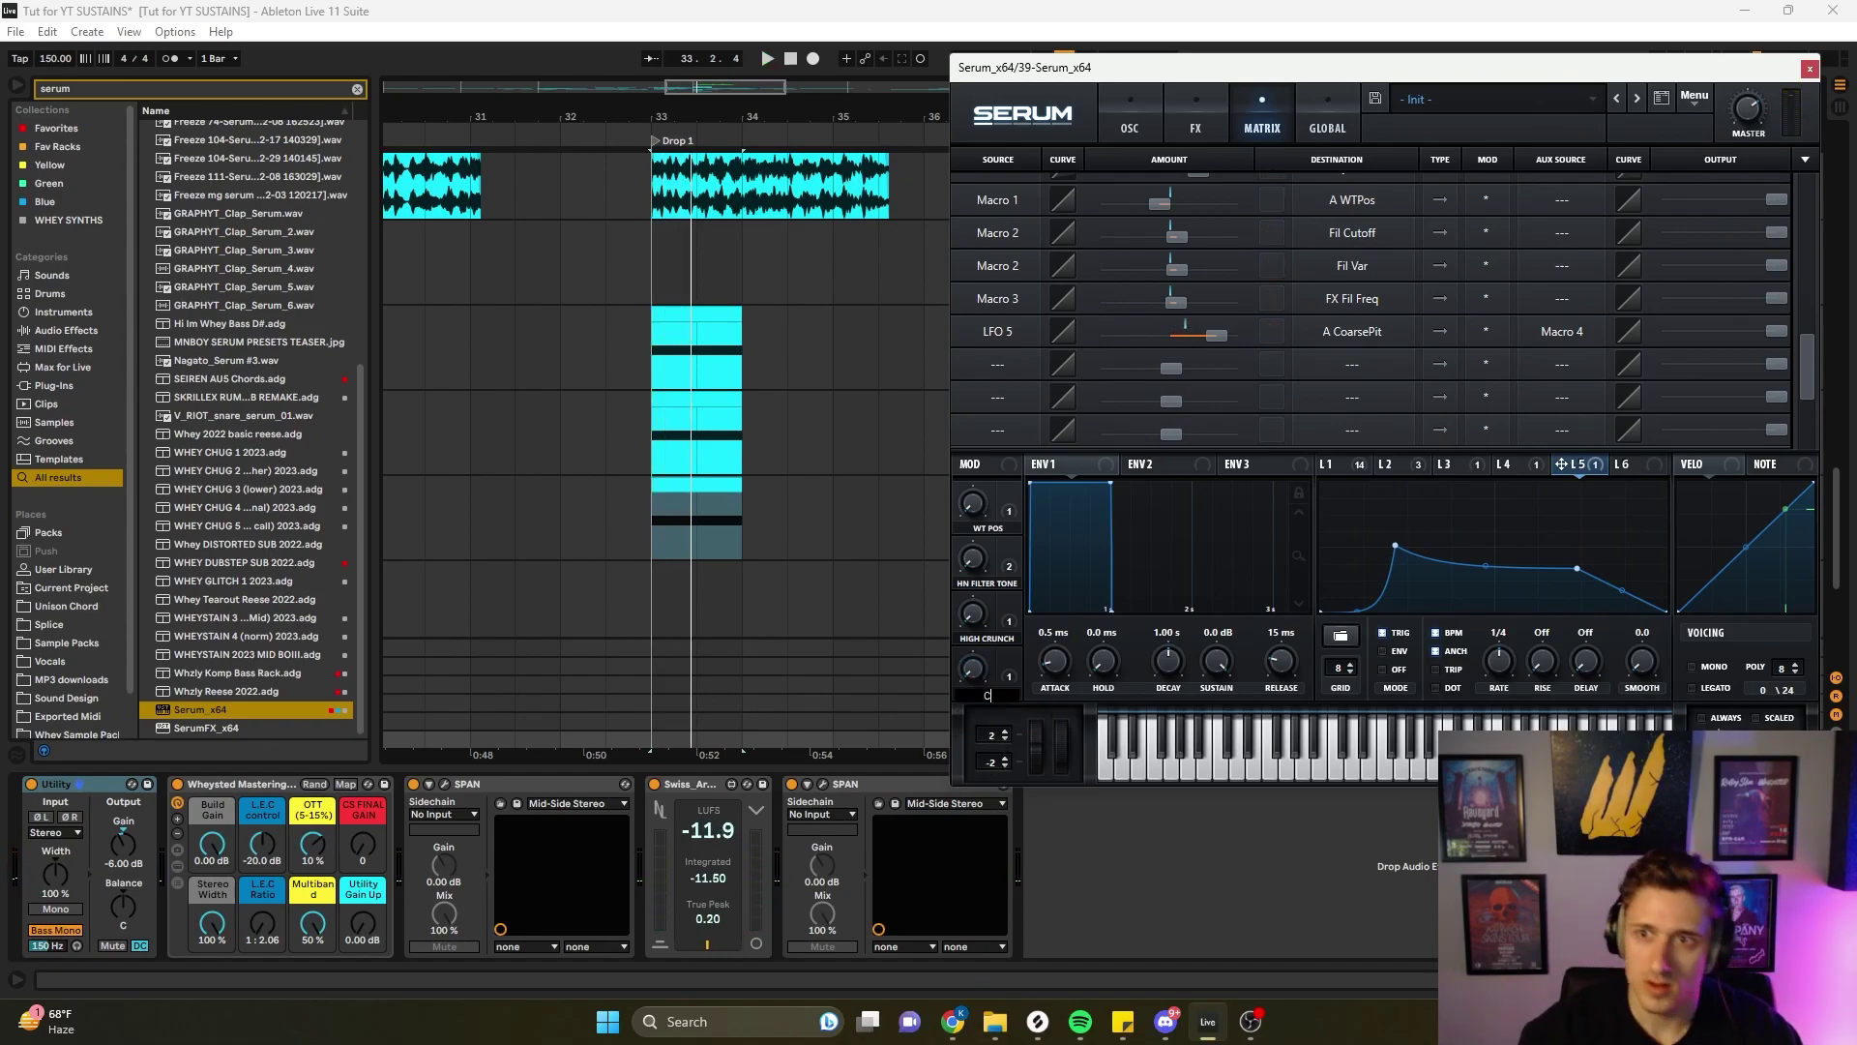
type("rse pitch h")
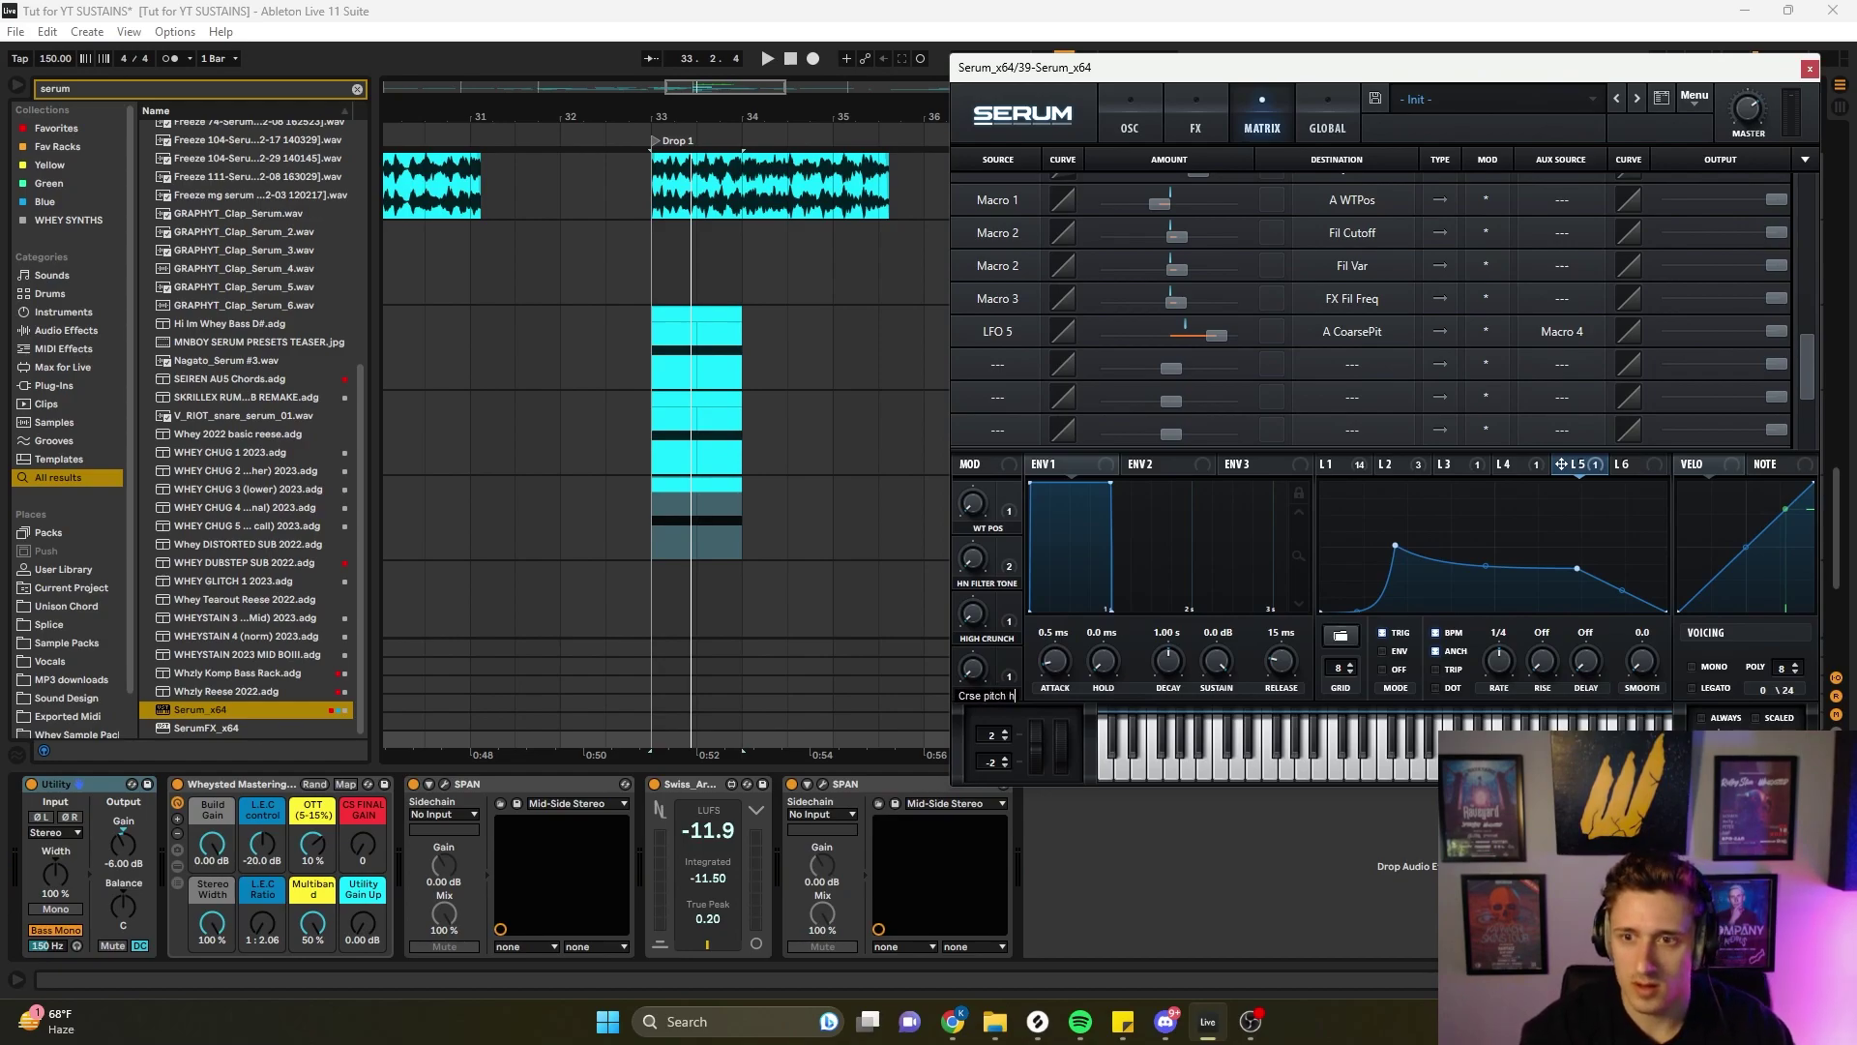
key("space")
- Sweep the CRSE PITCH HIGH, HIGH CRUNCH, HN FILTER TONE and WT POS macros during playback to audition the finished patch
left_click_drag(973, 669, 1143, 593)
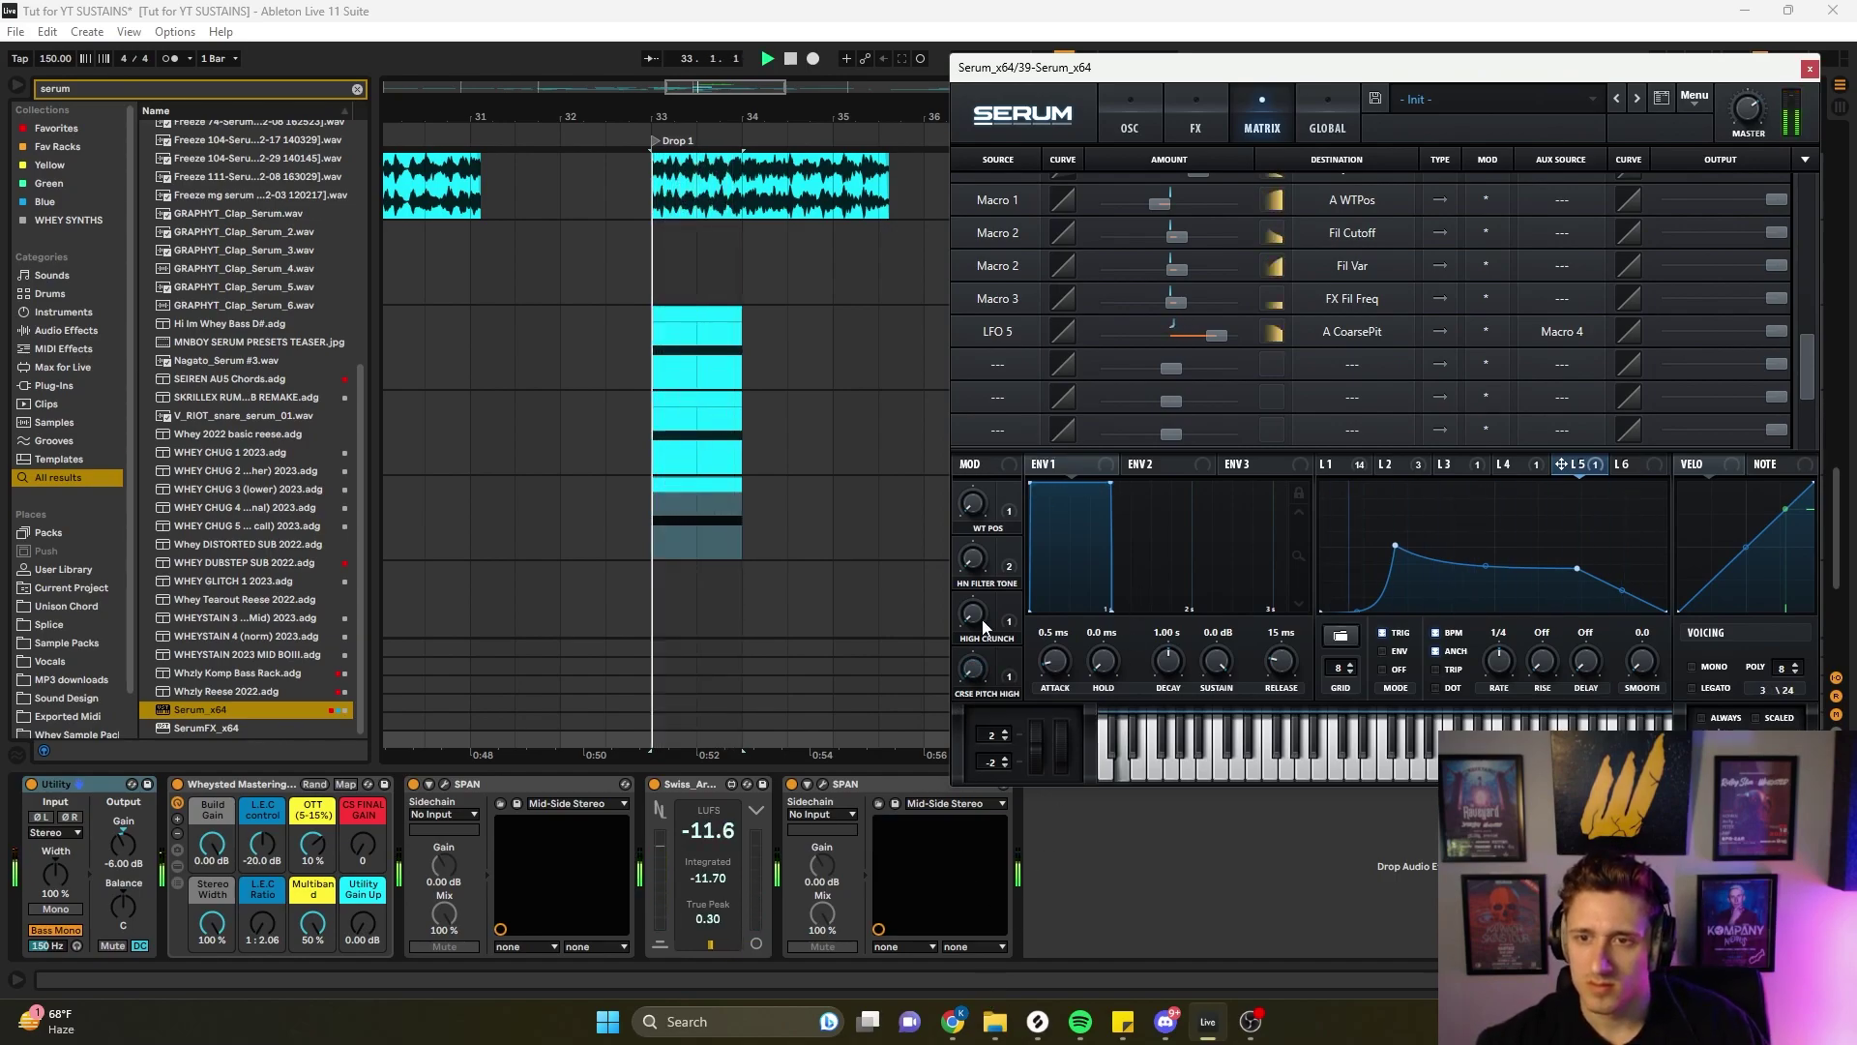
left_click_drag(975, 619, 1012, 520)
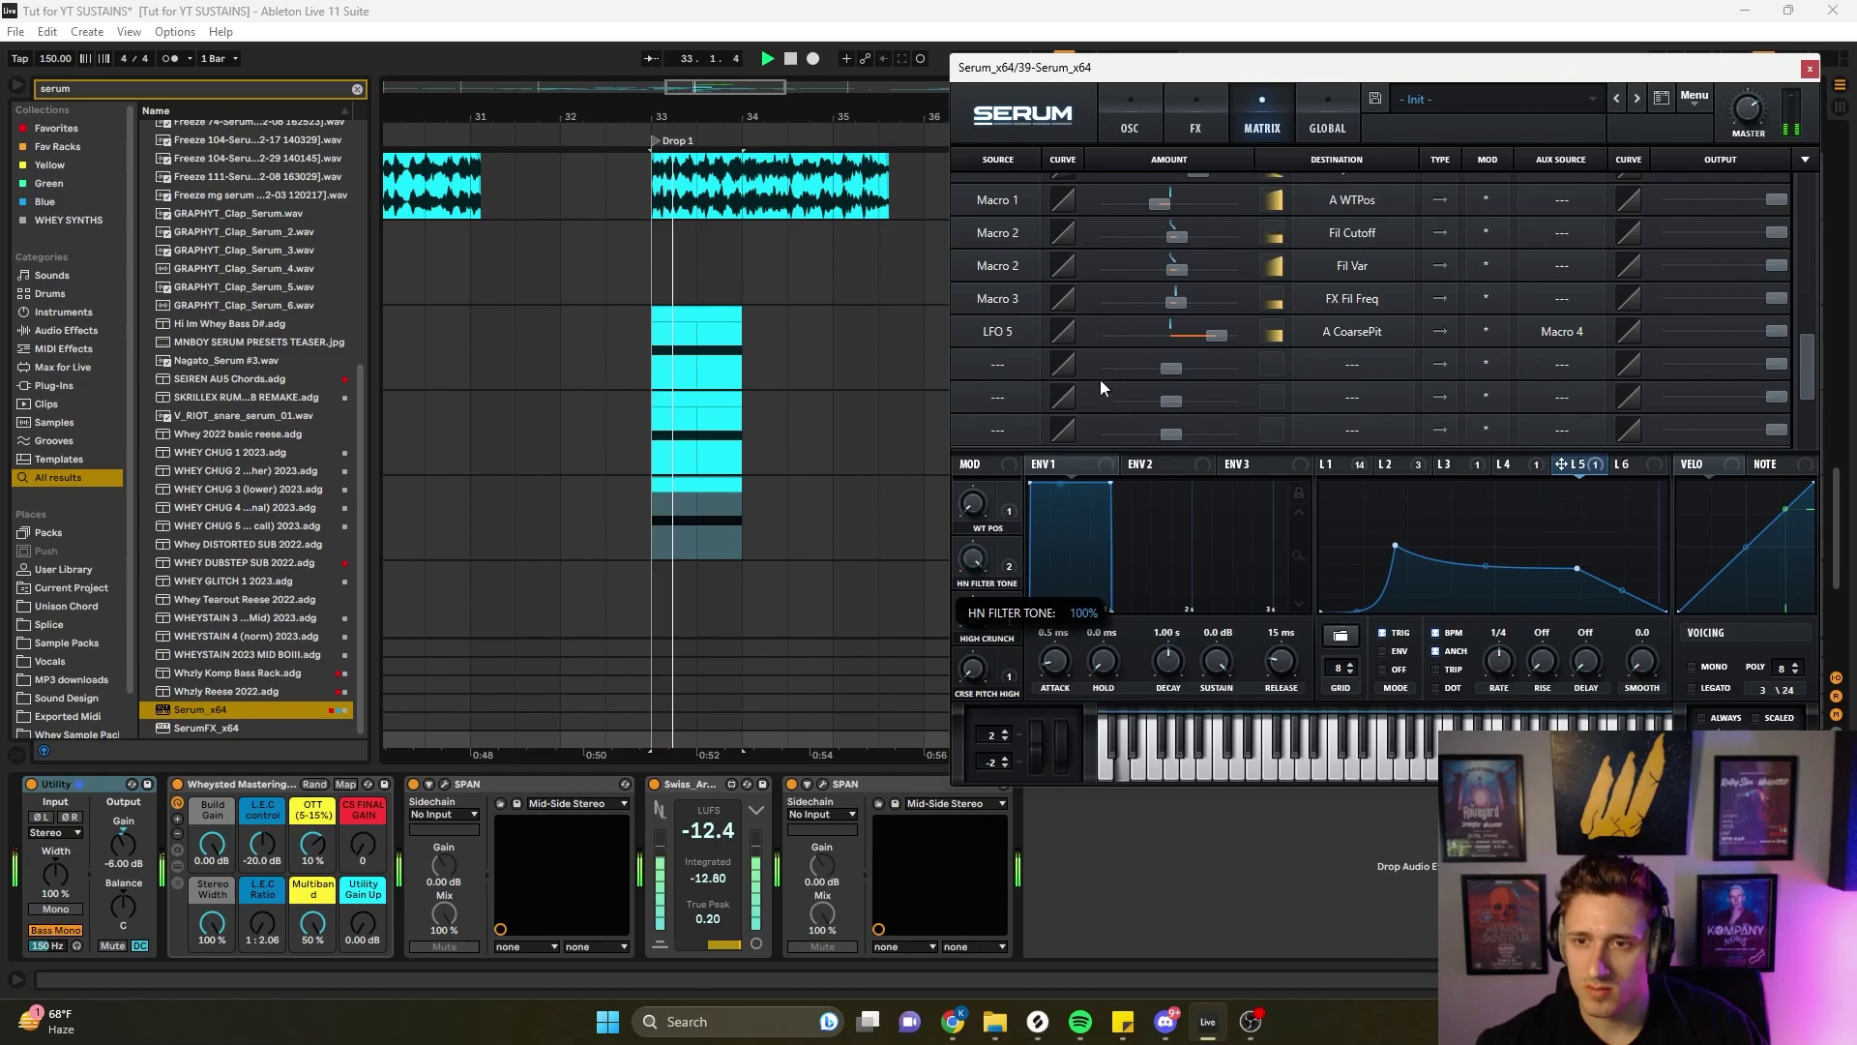
left_click_drag(973, 502, 1087, 363)
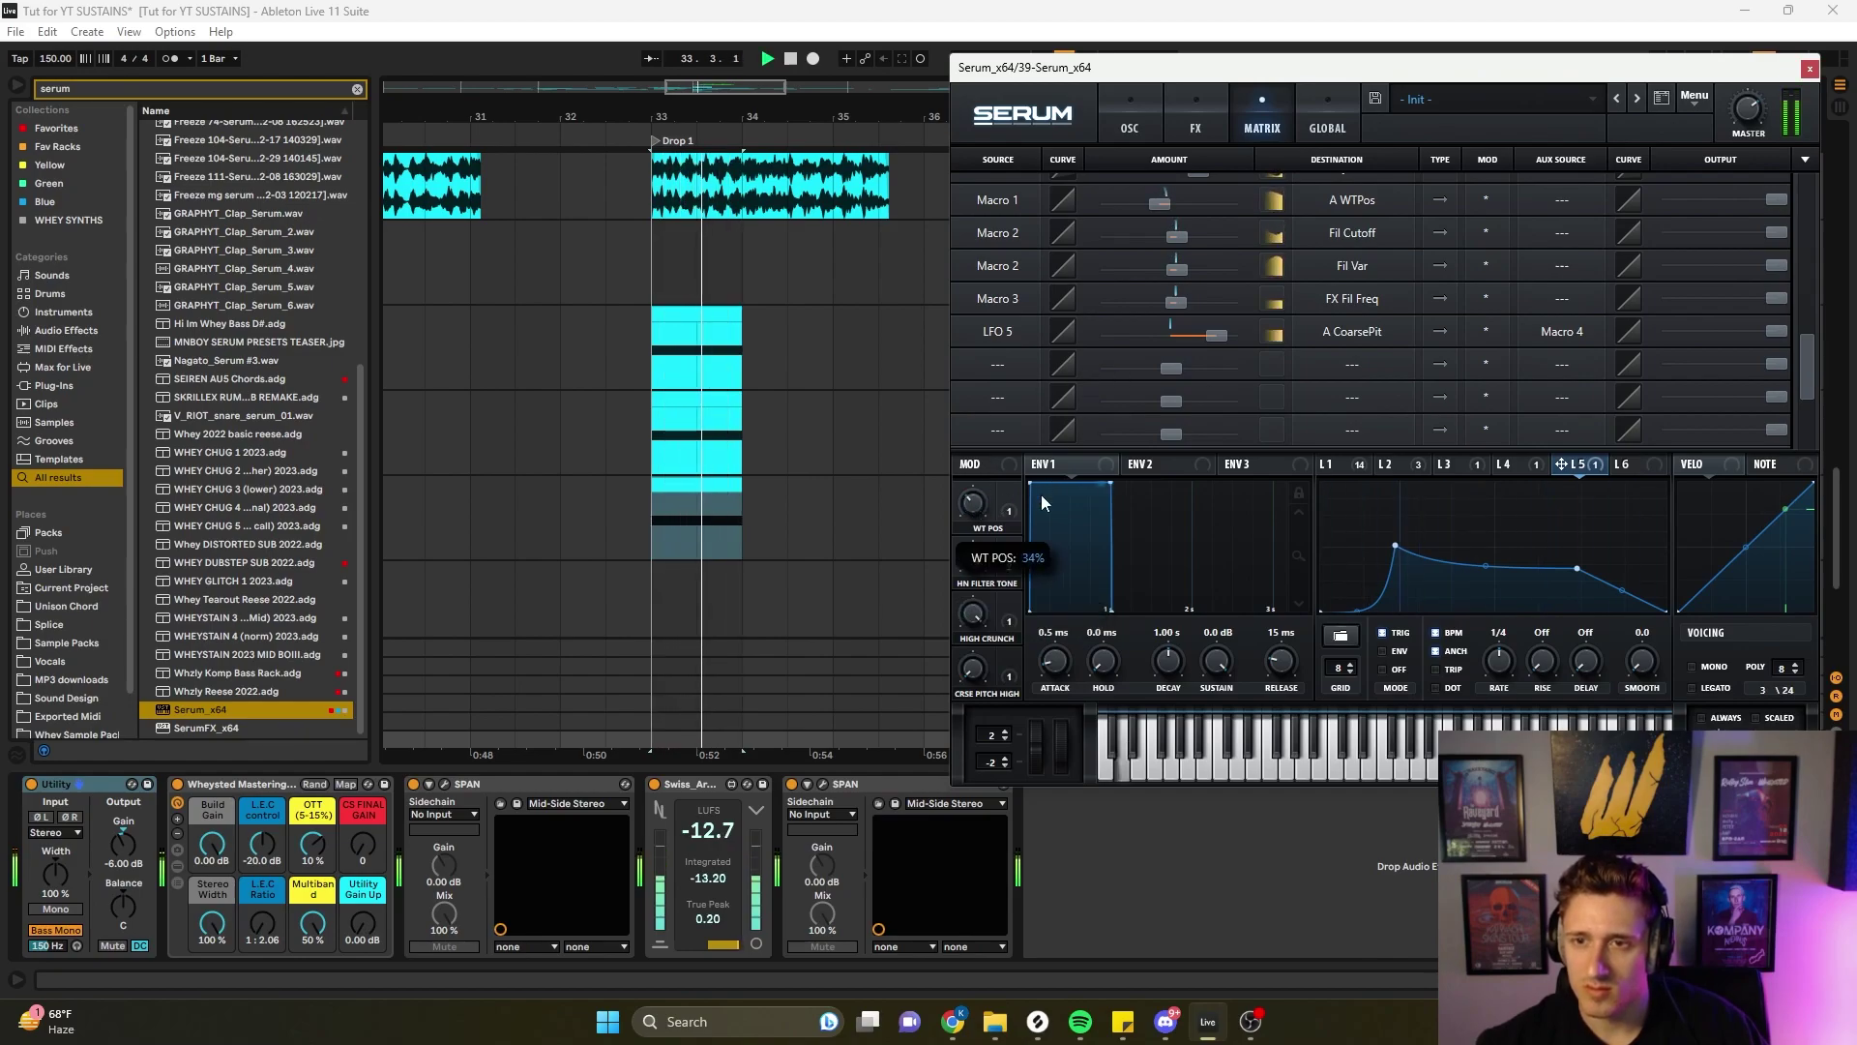
key("space")
left_click_drag(977, 499, 987, 472)
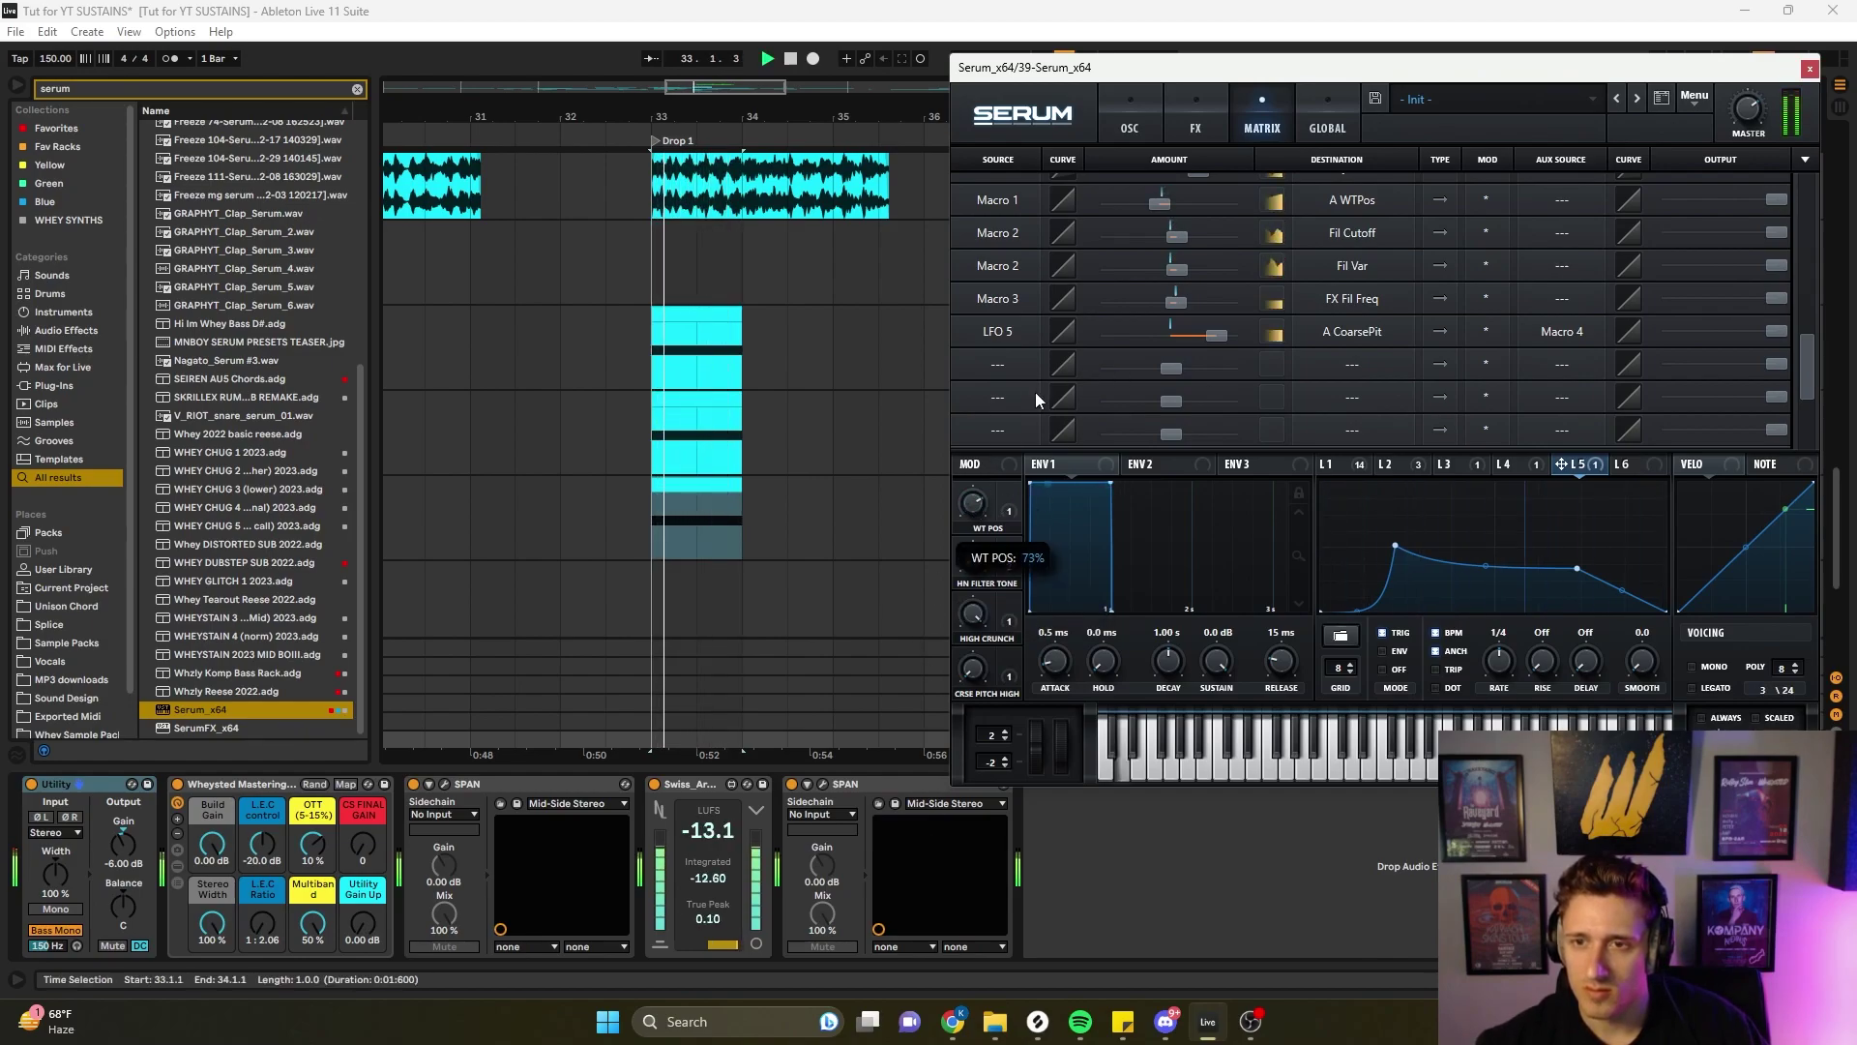
left_click_drag(973, 668, 1111, 443)
left_click_drag(974, 503, 997, 468)
key("space")
key("space")
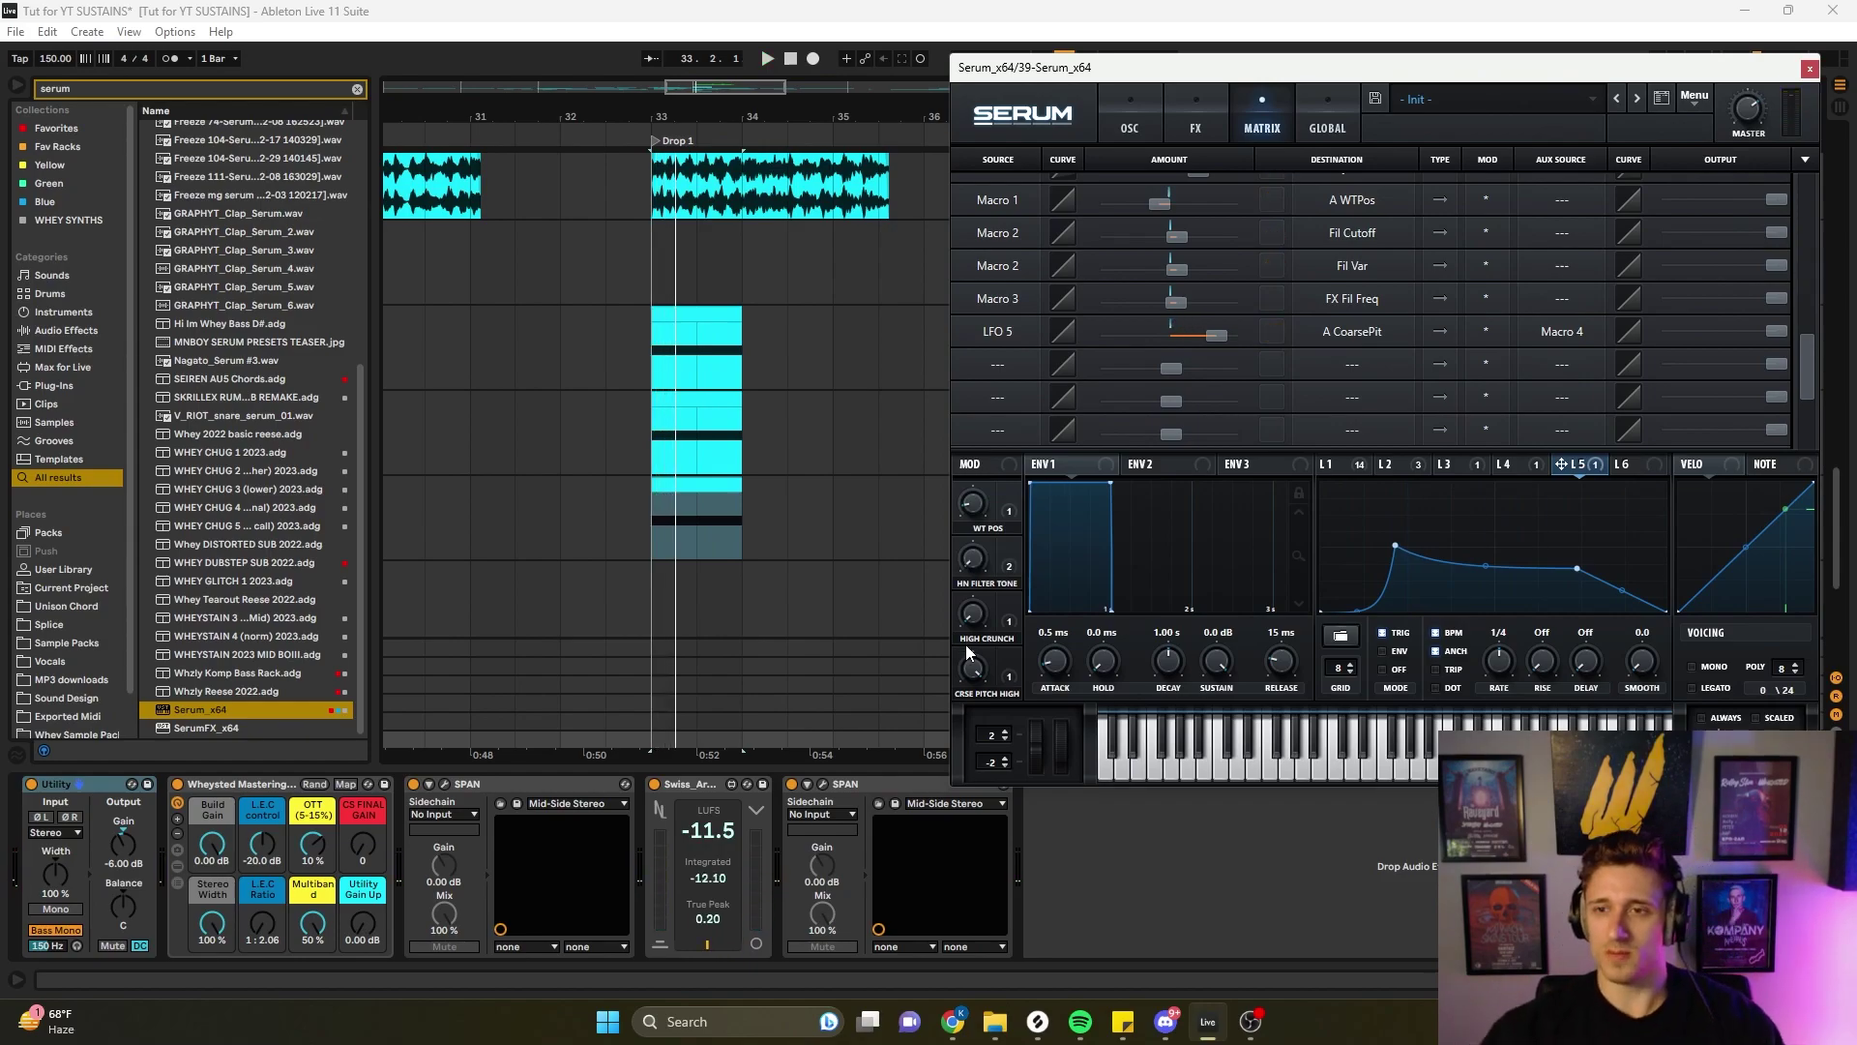
key("space")
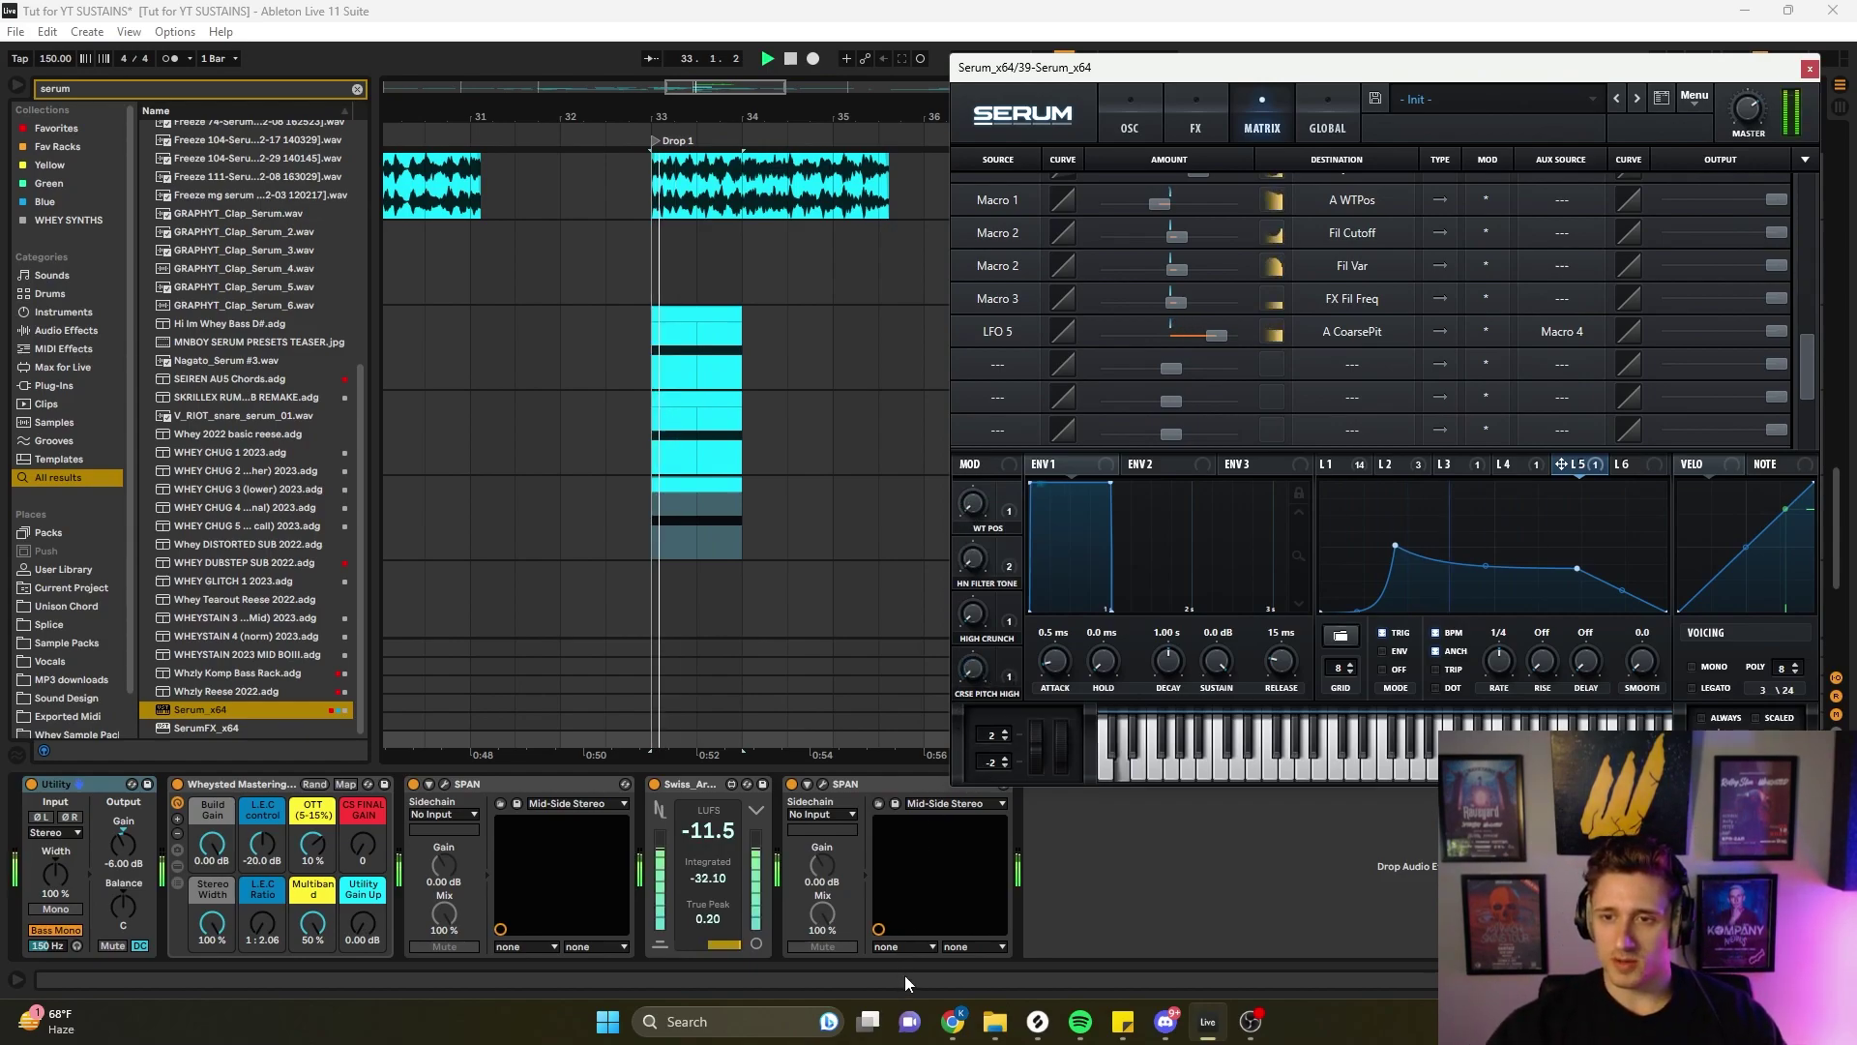
key("space")
- Return Serum to its oscillator page and close the plugin window
left_click(1130, 118)
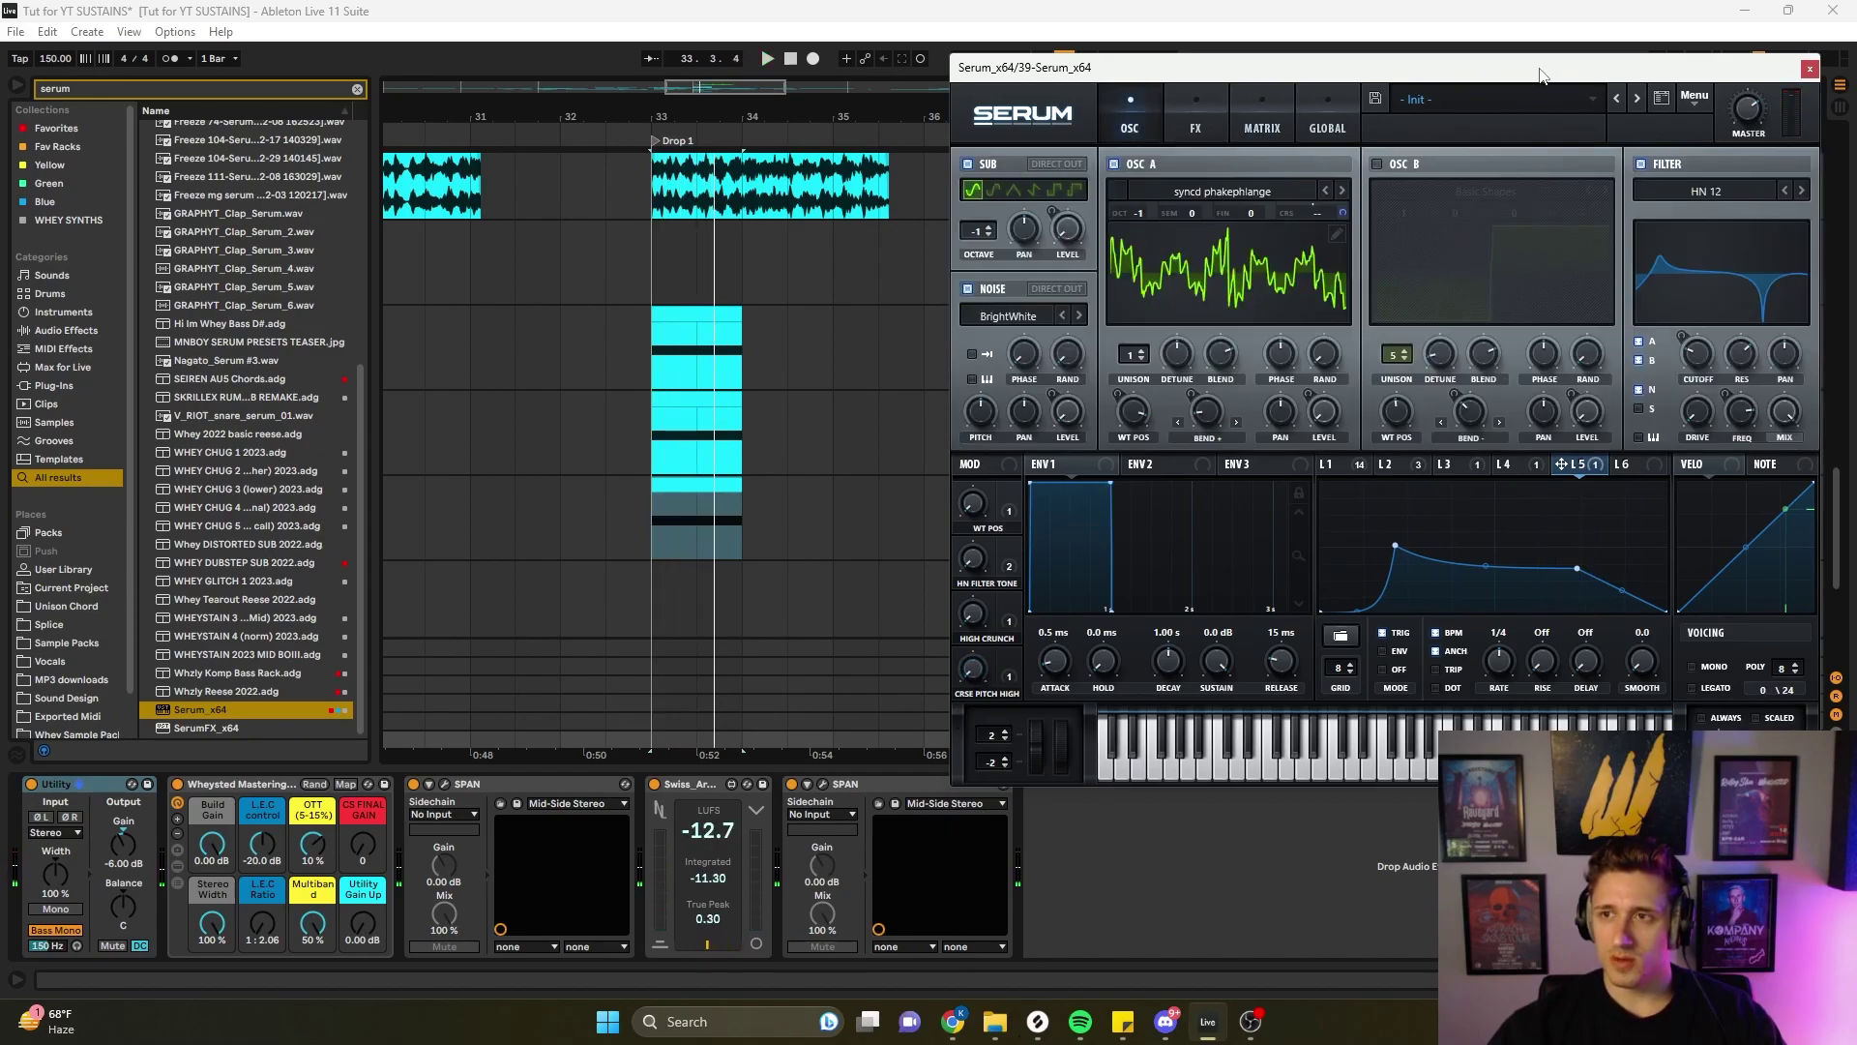
left_click_drag(1543, 77, 844, 93)
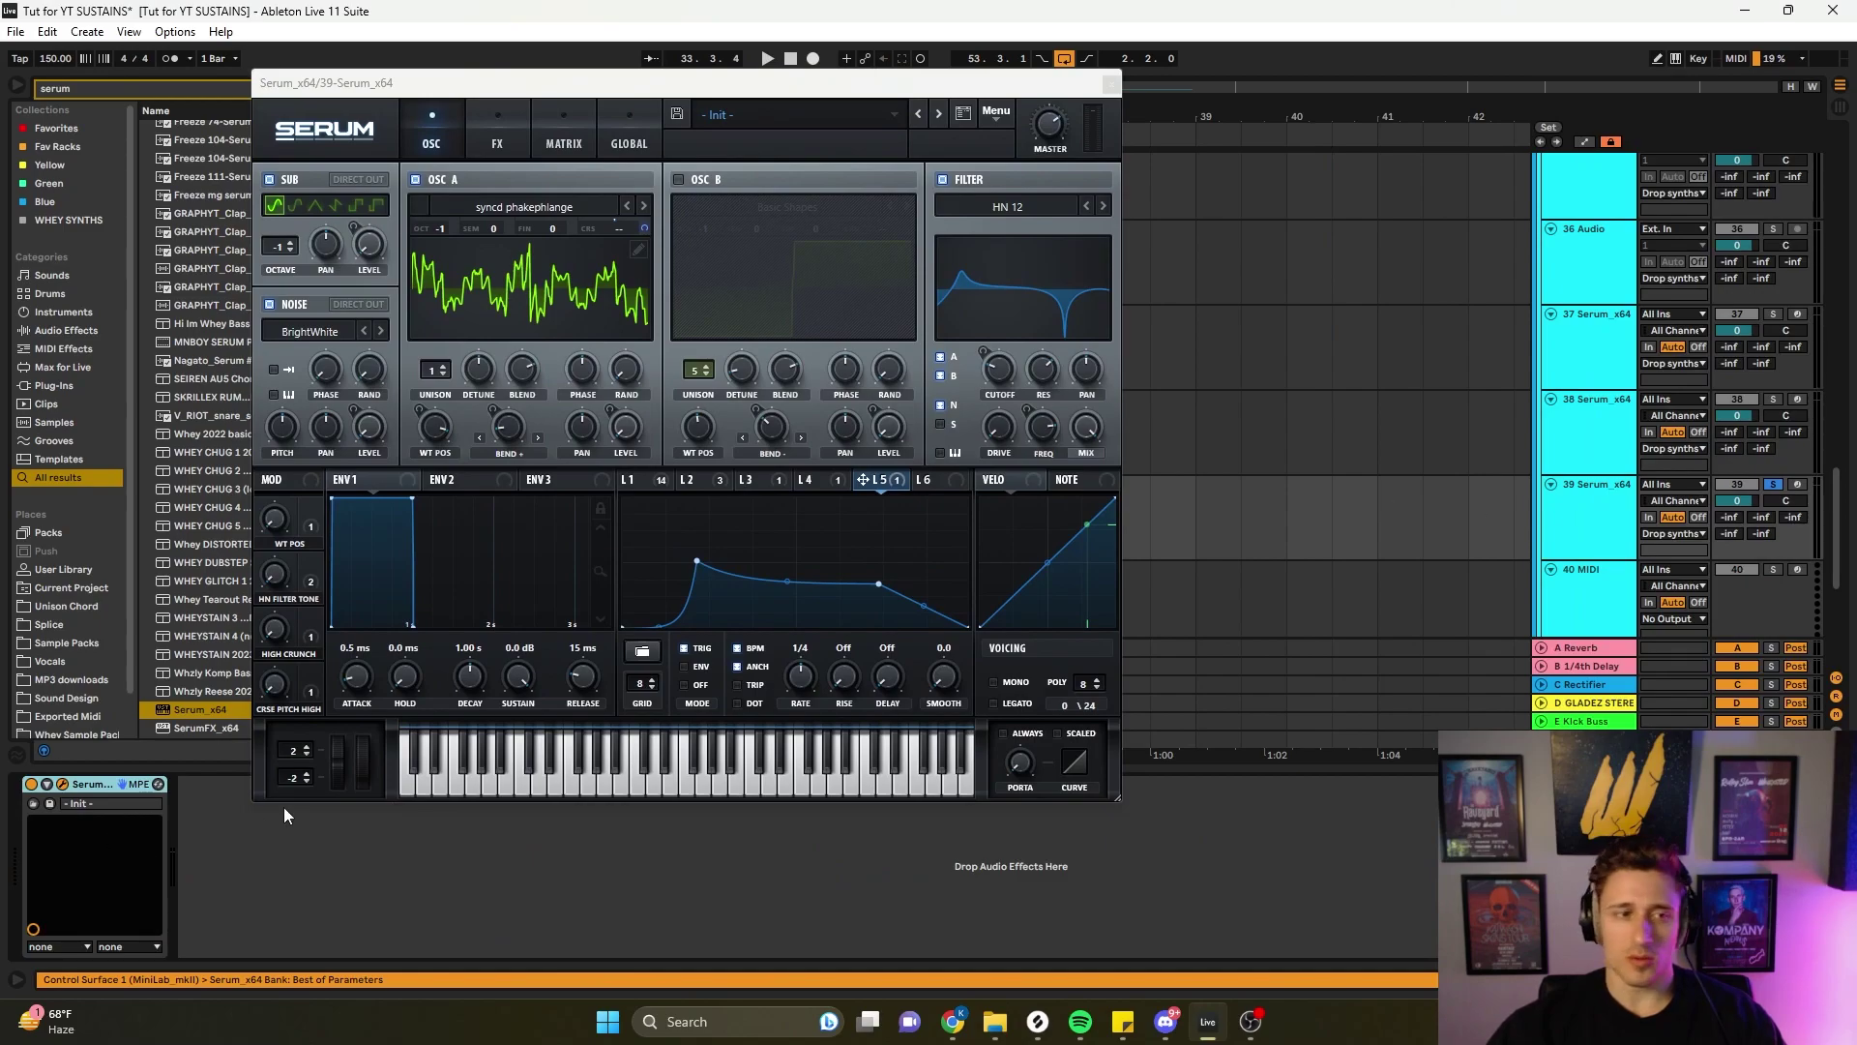
left_click(1110, 84)
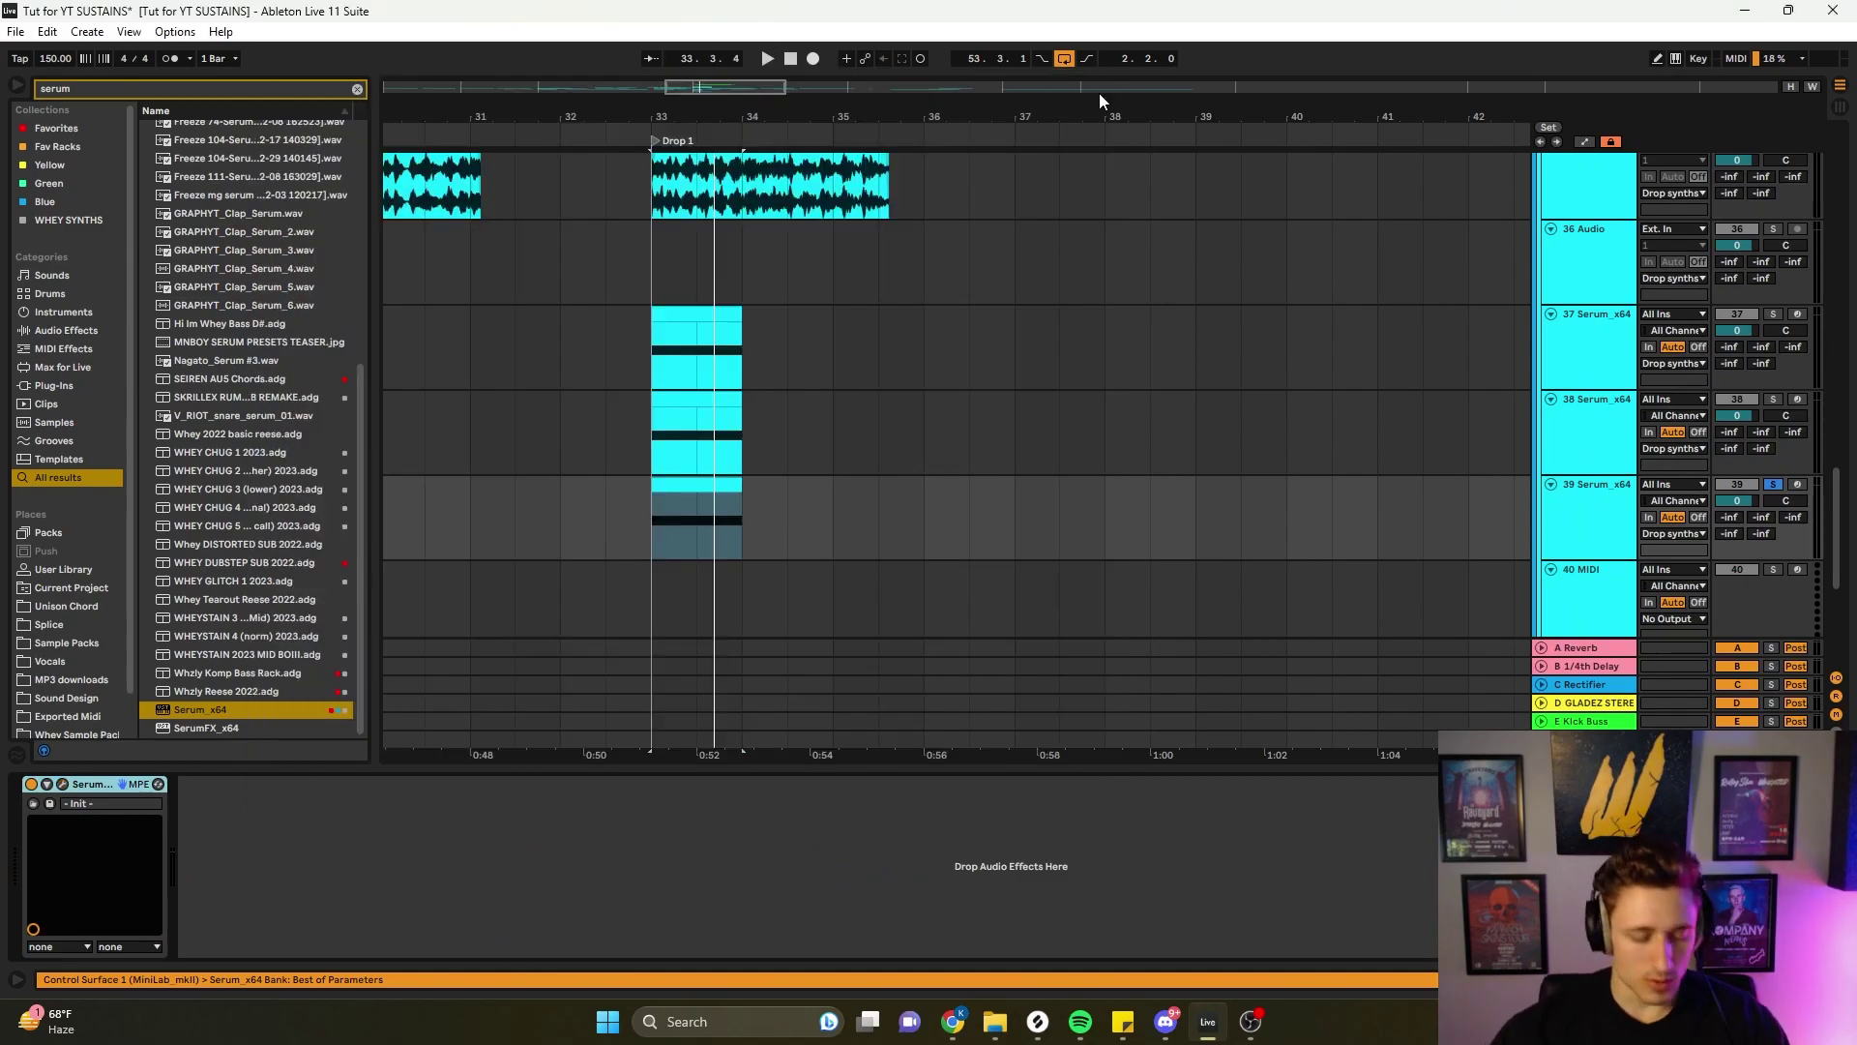
- Search the browser for phat and add PHAT RACK.adg after Serum on track 39
key("ctrl+f")
type("pha")
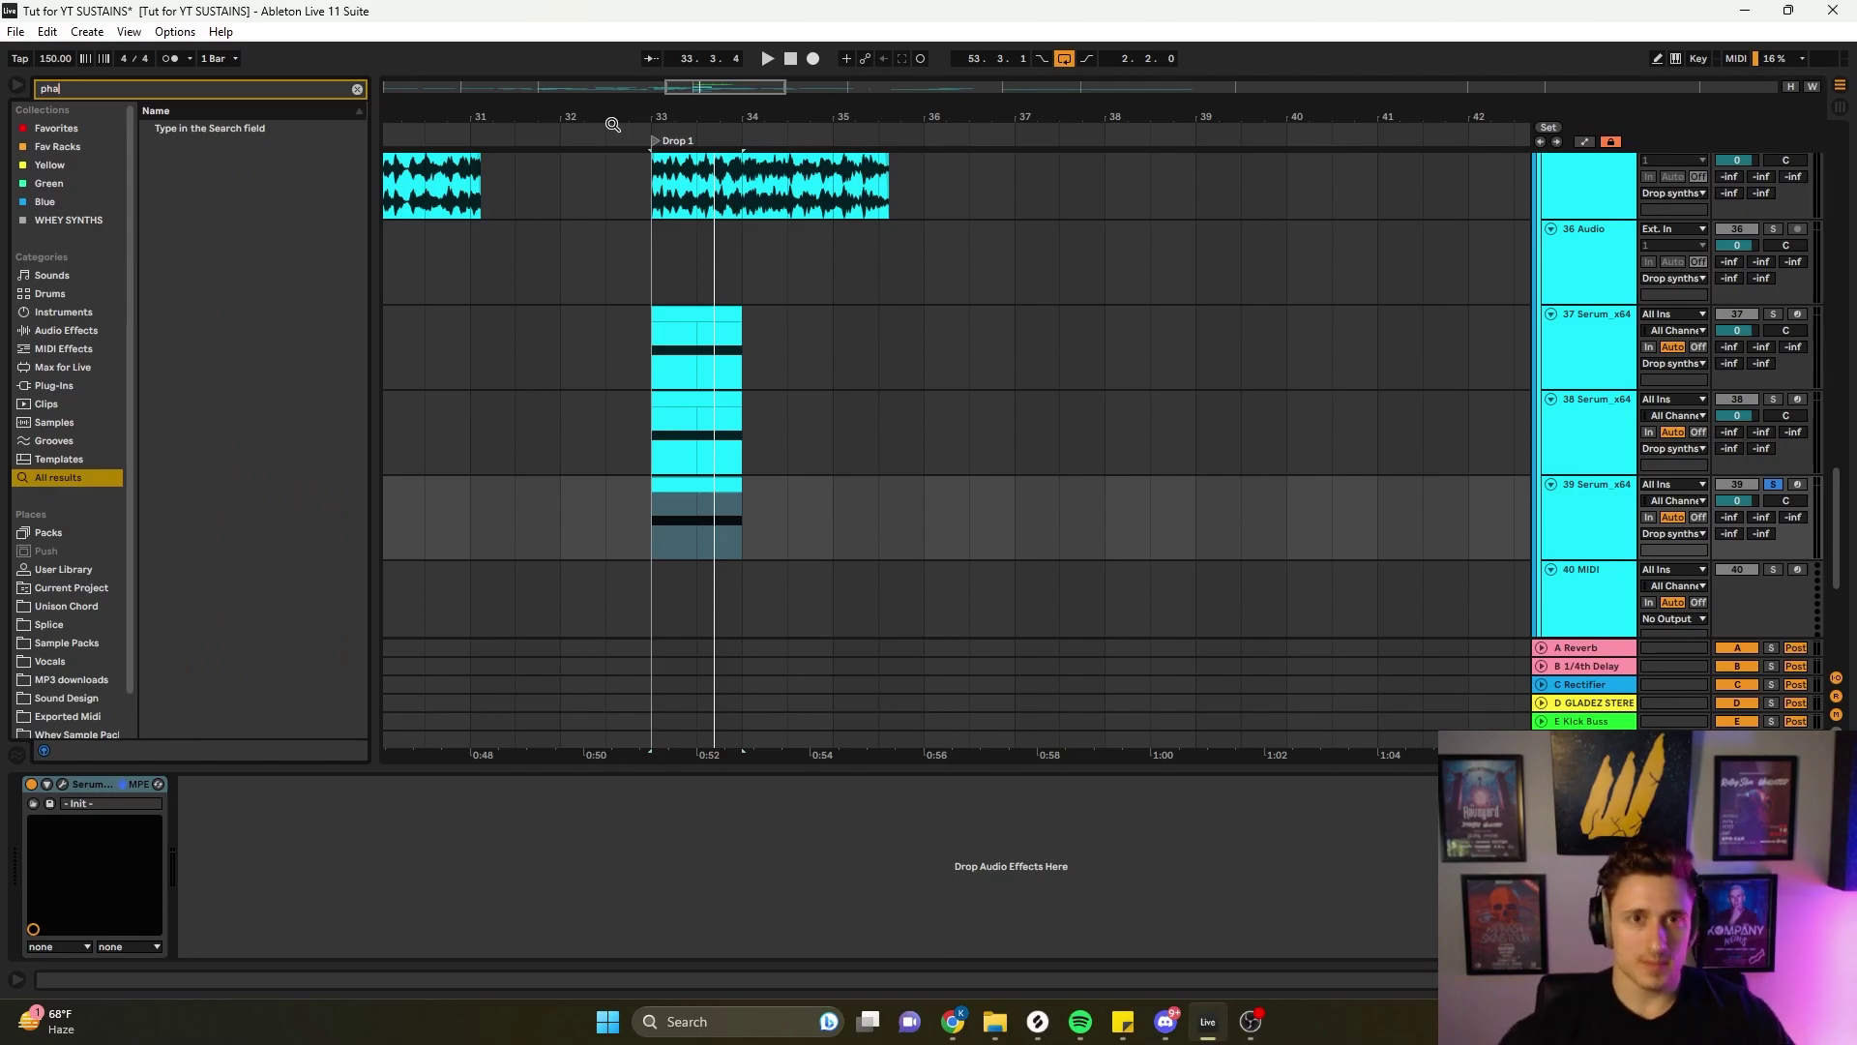
type("t")
left_click_drag(198, 238, 419, 842)
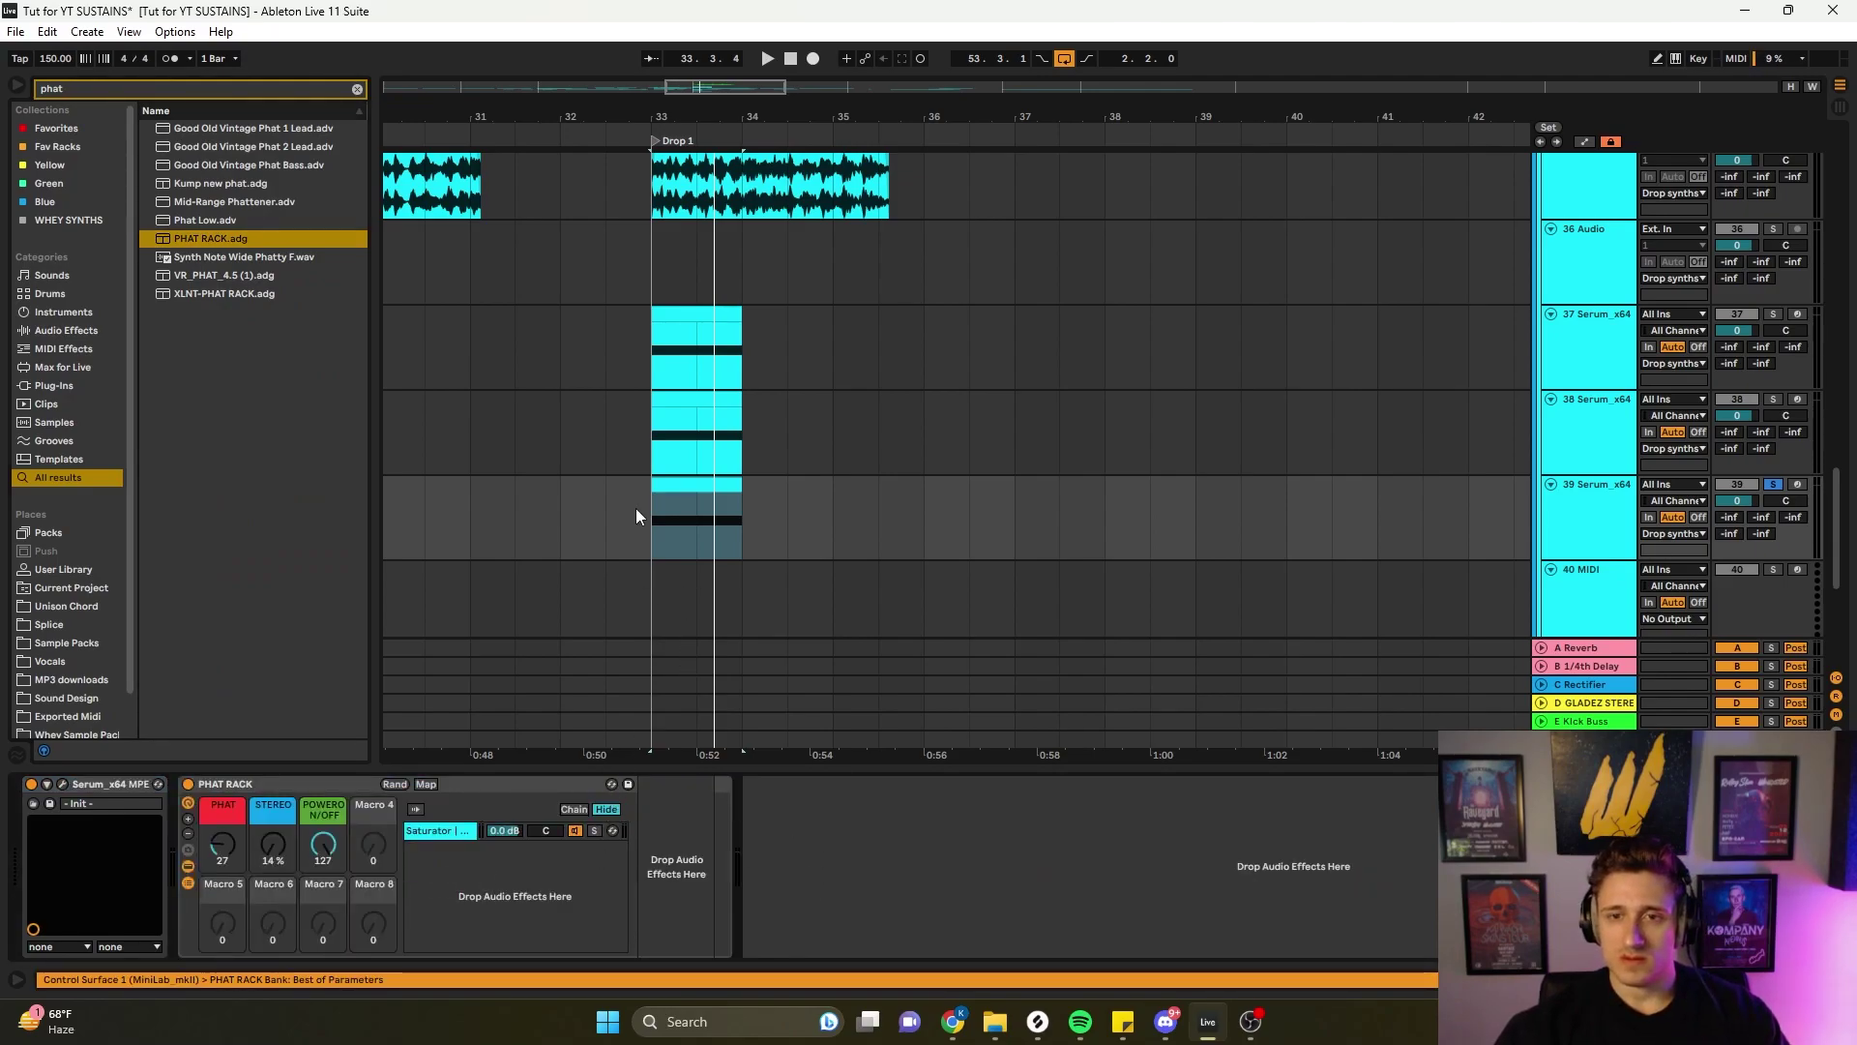
- Set the PHAT RACK's PHAT macro to 35 and STEREO to 16 % while auditioning the clip
left_click(666, 555)
key("space")
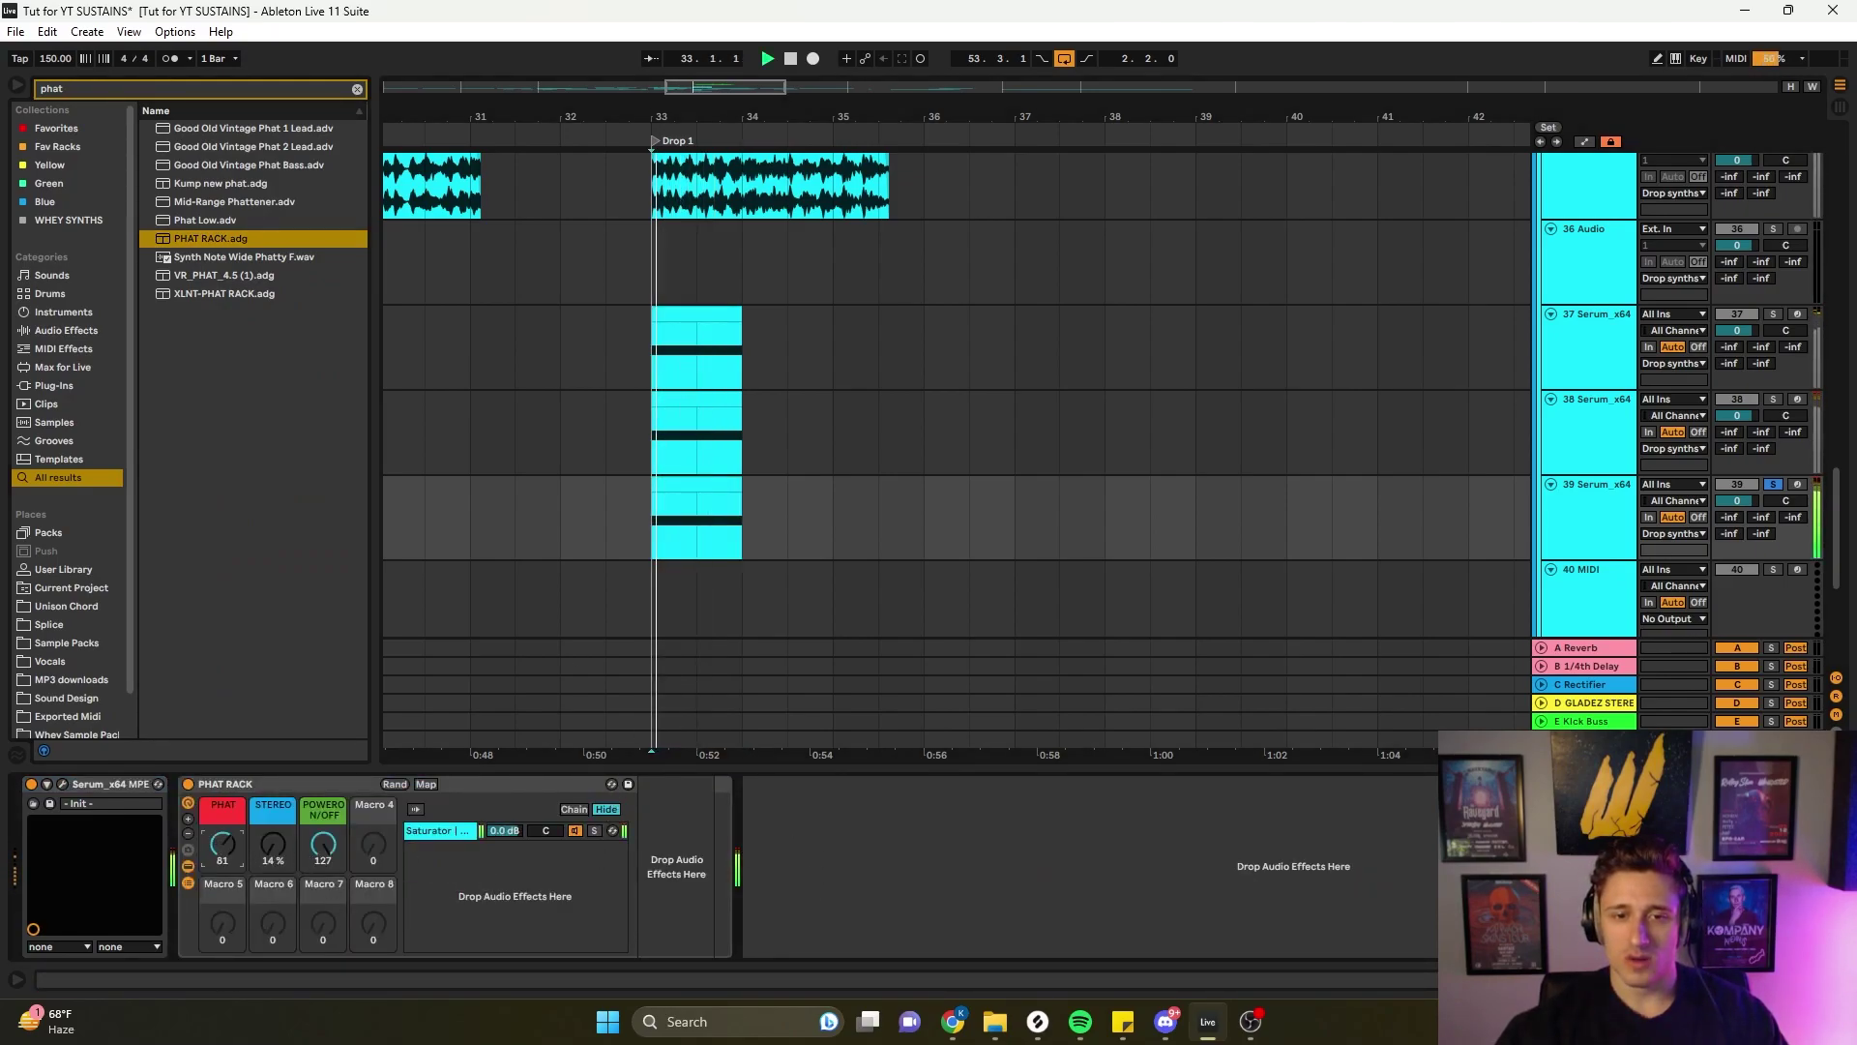
left_click_drag(221, 844, 307, 820)
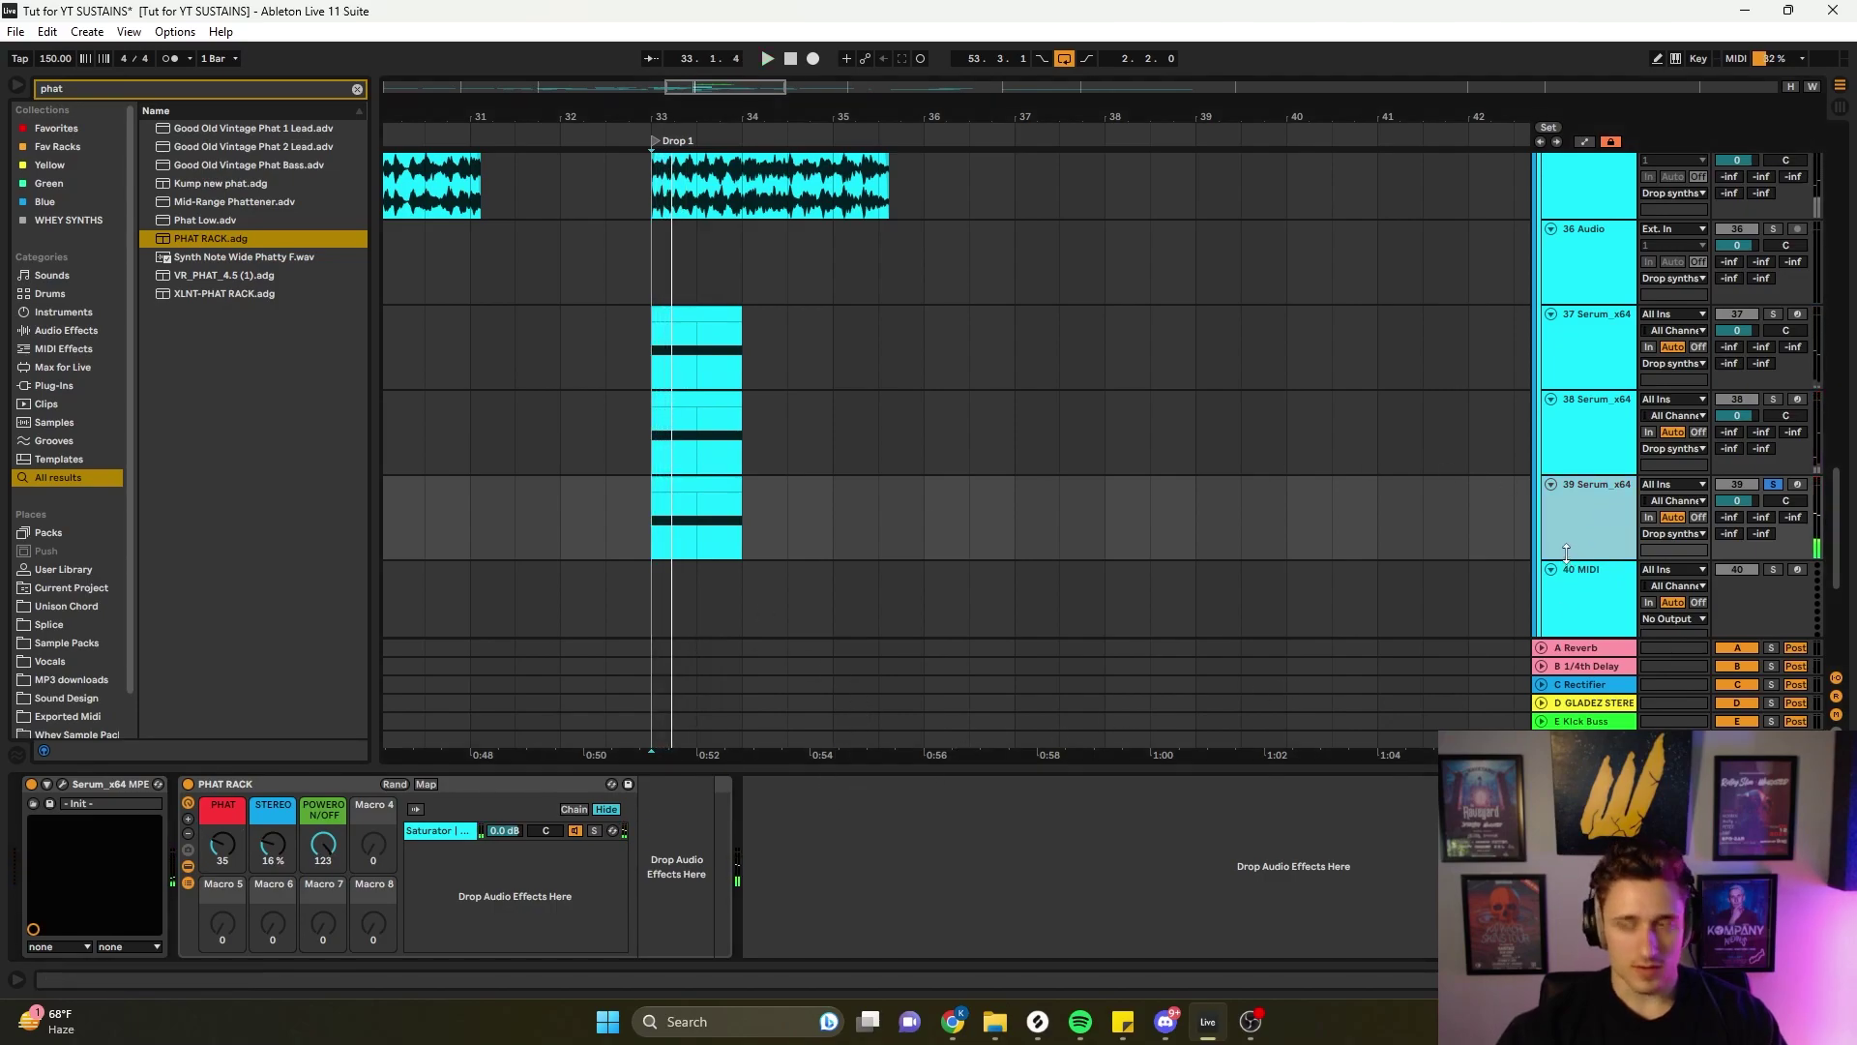
- Insert an audio track below track 39, route its input from 39-Serum_x64 Post Mixer, and arm it for recording
key("ctrl+t")
left_click(1674, 561)
scroll(1671, 451, "down", 3)
left_click(1681, 503)
left_click(1797, 561)
- Record the Serum output onto track 40 from bar 33 for about one bar and play back the recording
left_click(815, 58)
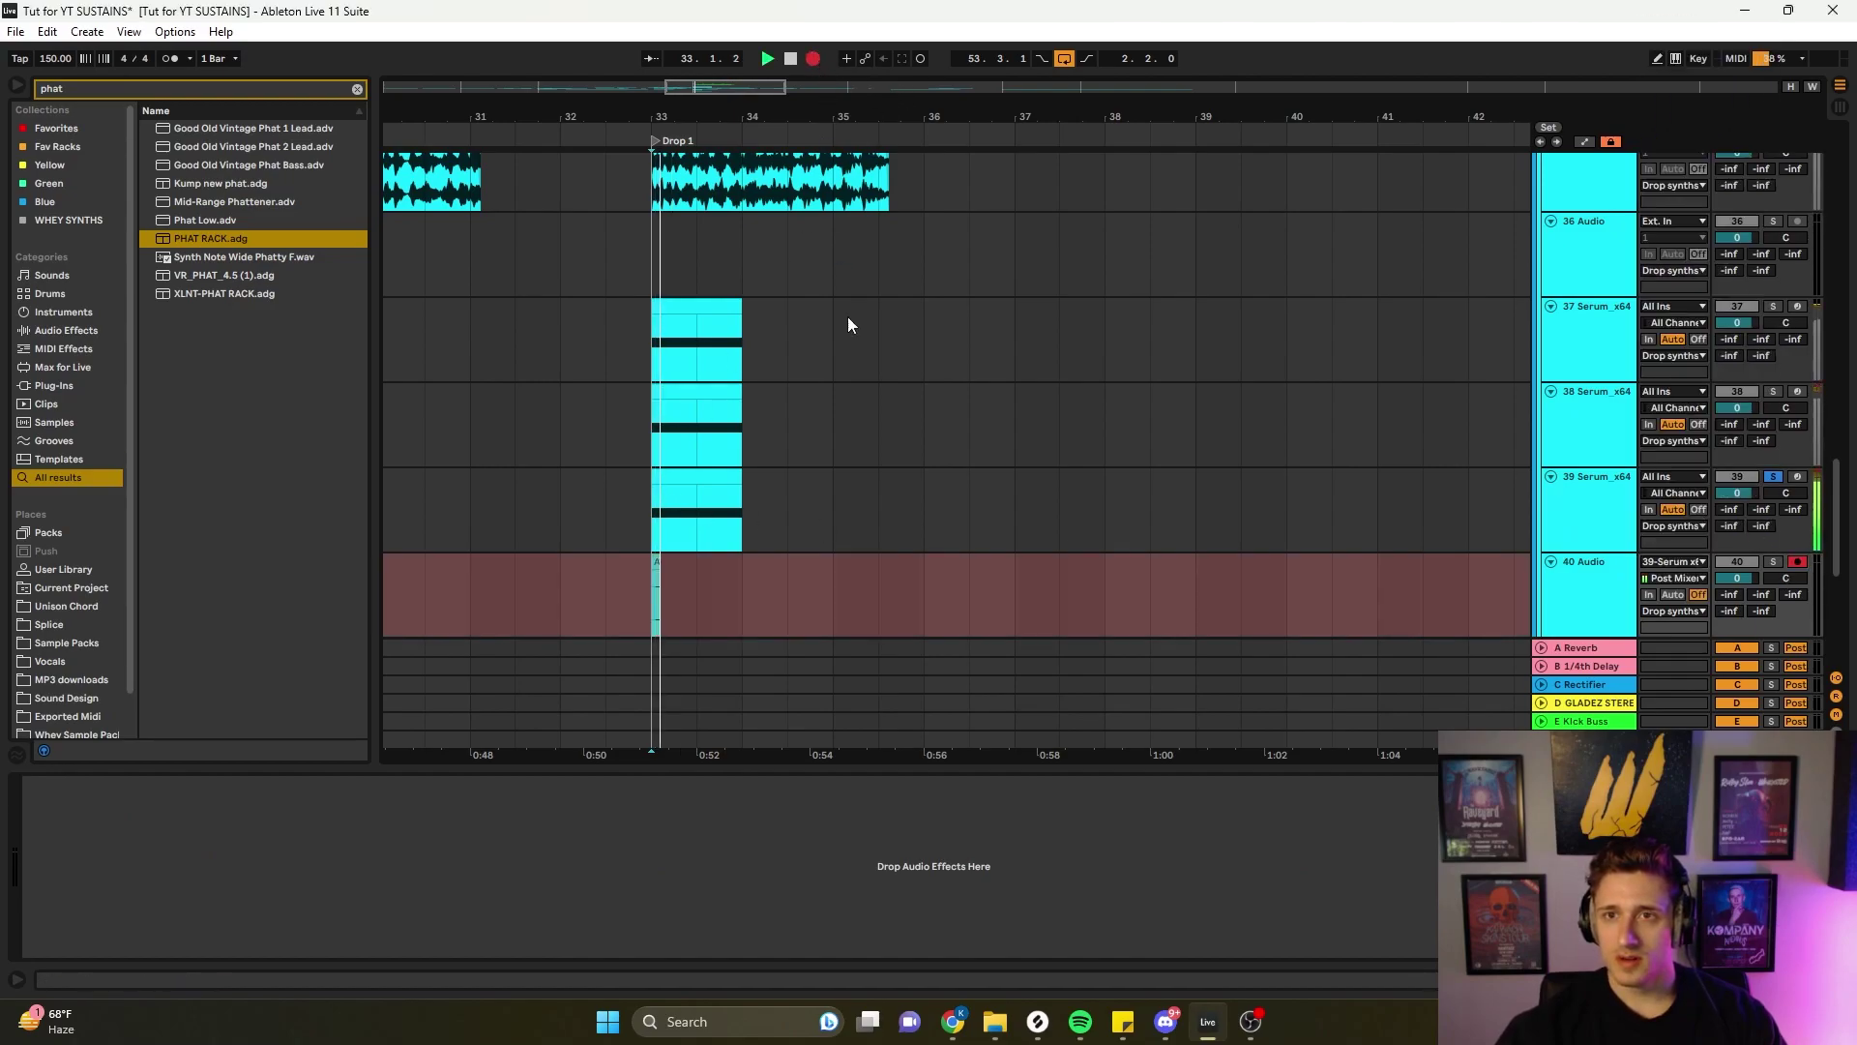
key("space")
scroll(716, 619, "up", 3)
left_click(583, 597)
key("space")
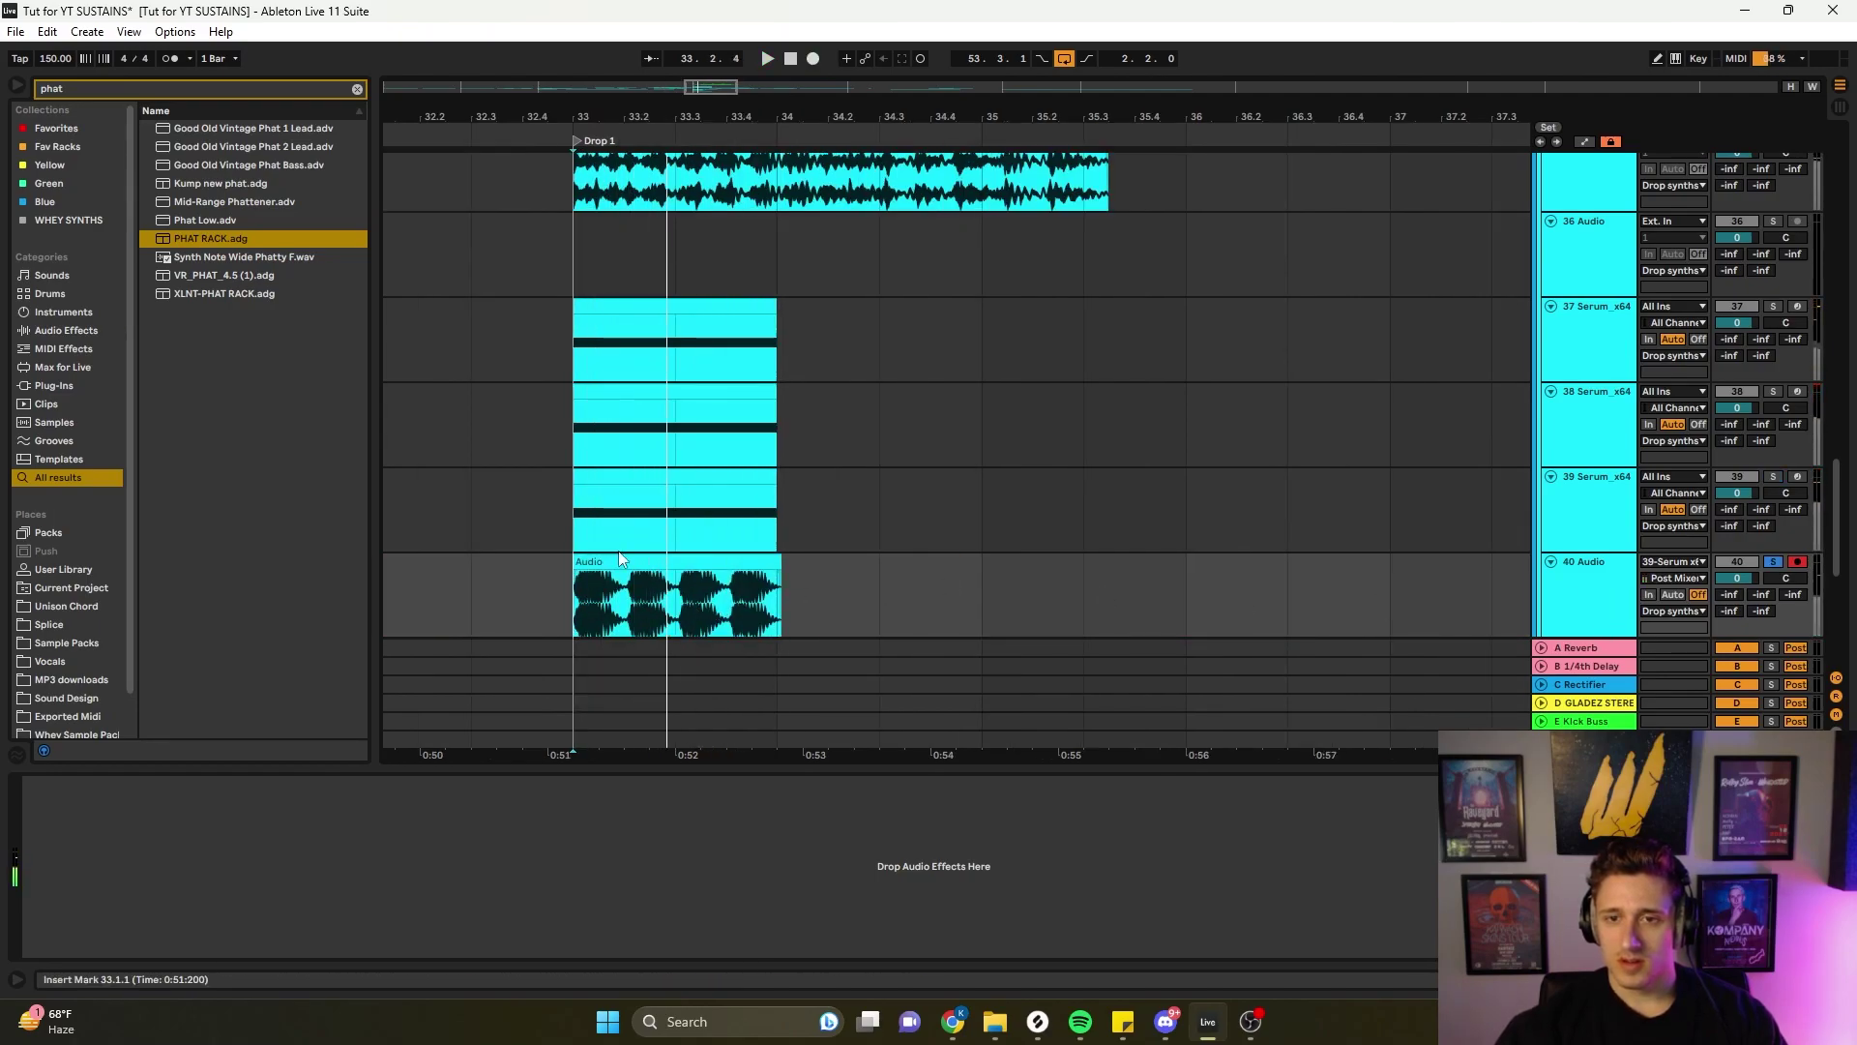
- Move the recorded audio clip to bar 34 and rename it WHEY BRIDDIM
scroll(621, 559, "down", 3)
left_click_drag(653, 562, 758, 566)
key("ctrl+r")
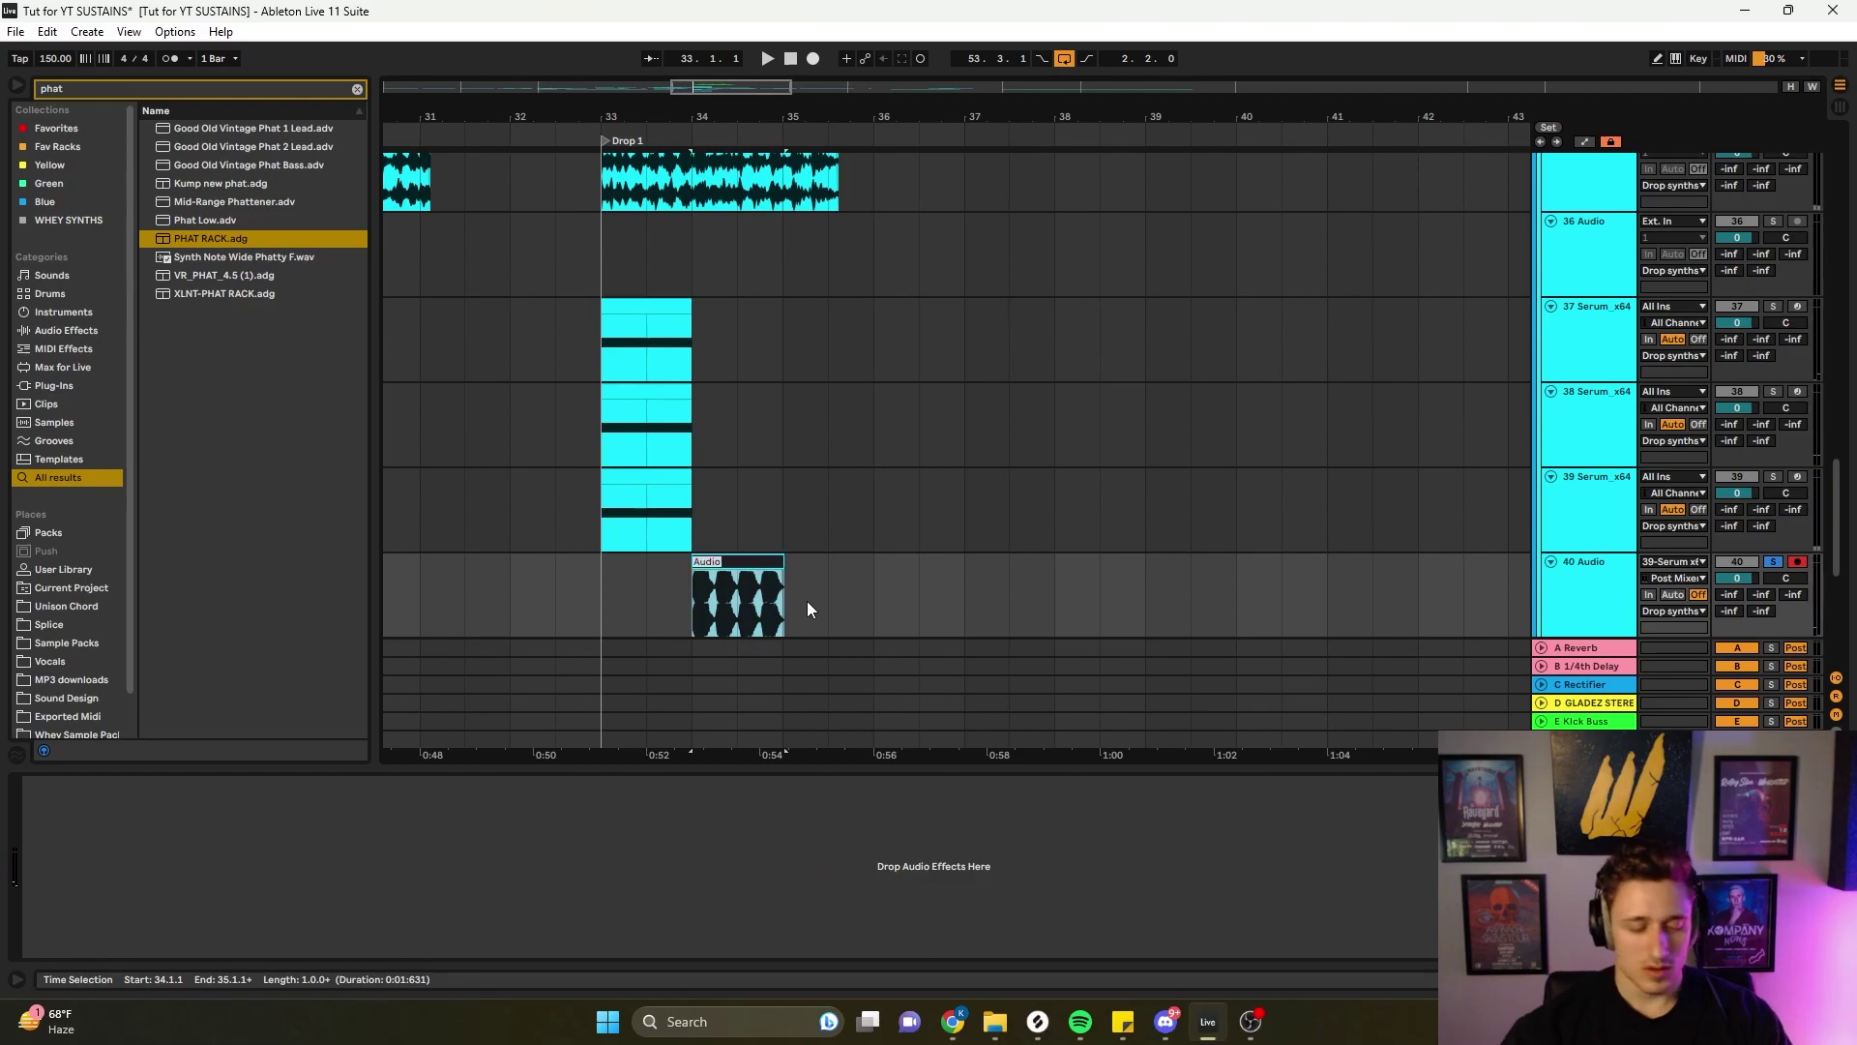
type("WHEY")
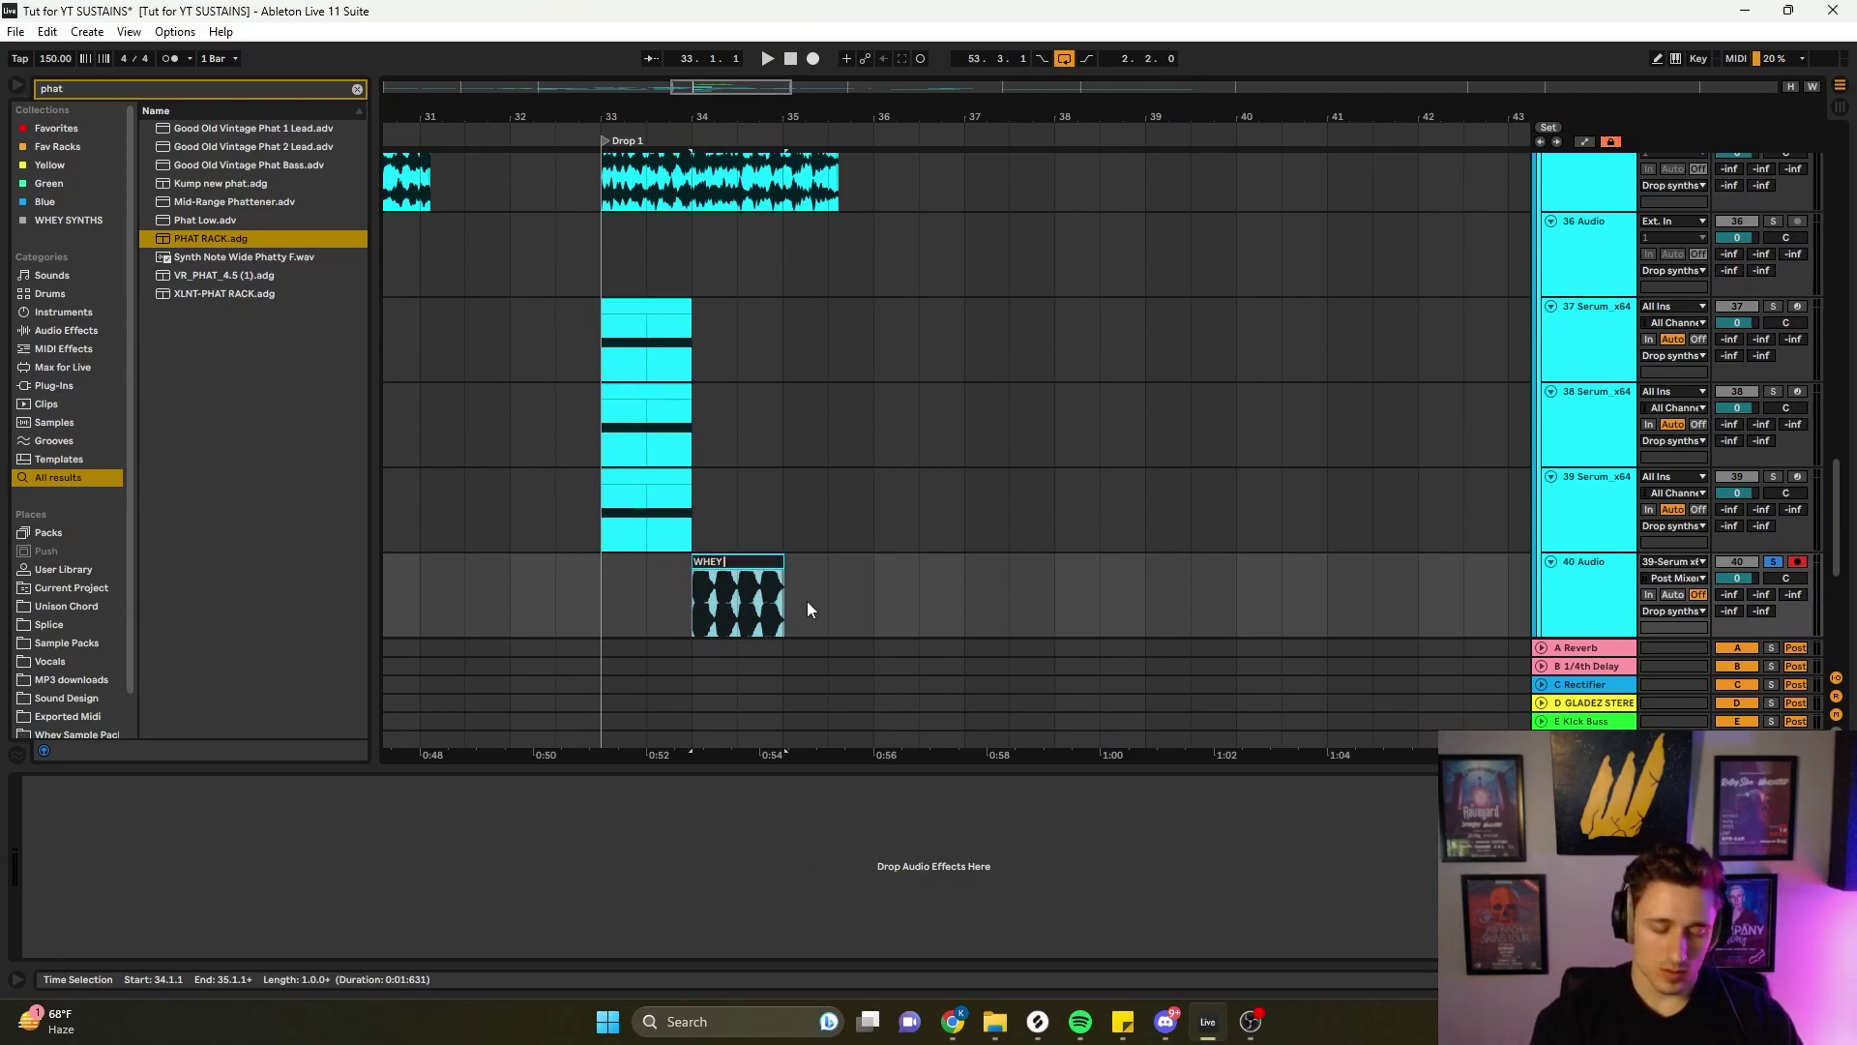
type(" BRIDDIM")
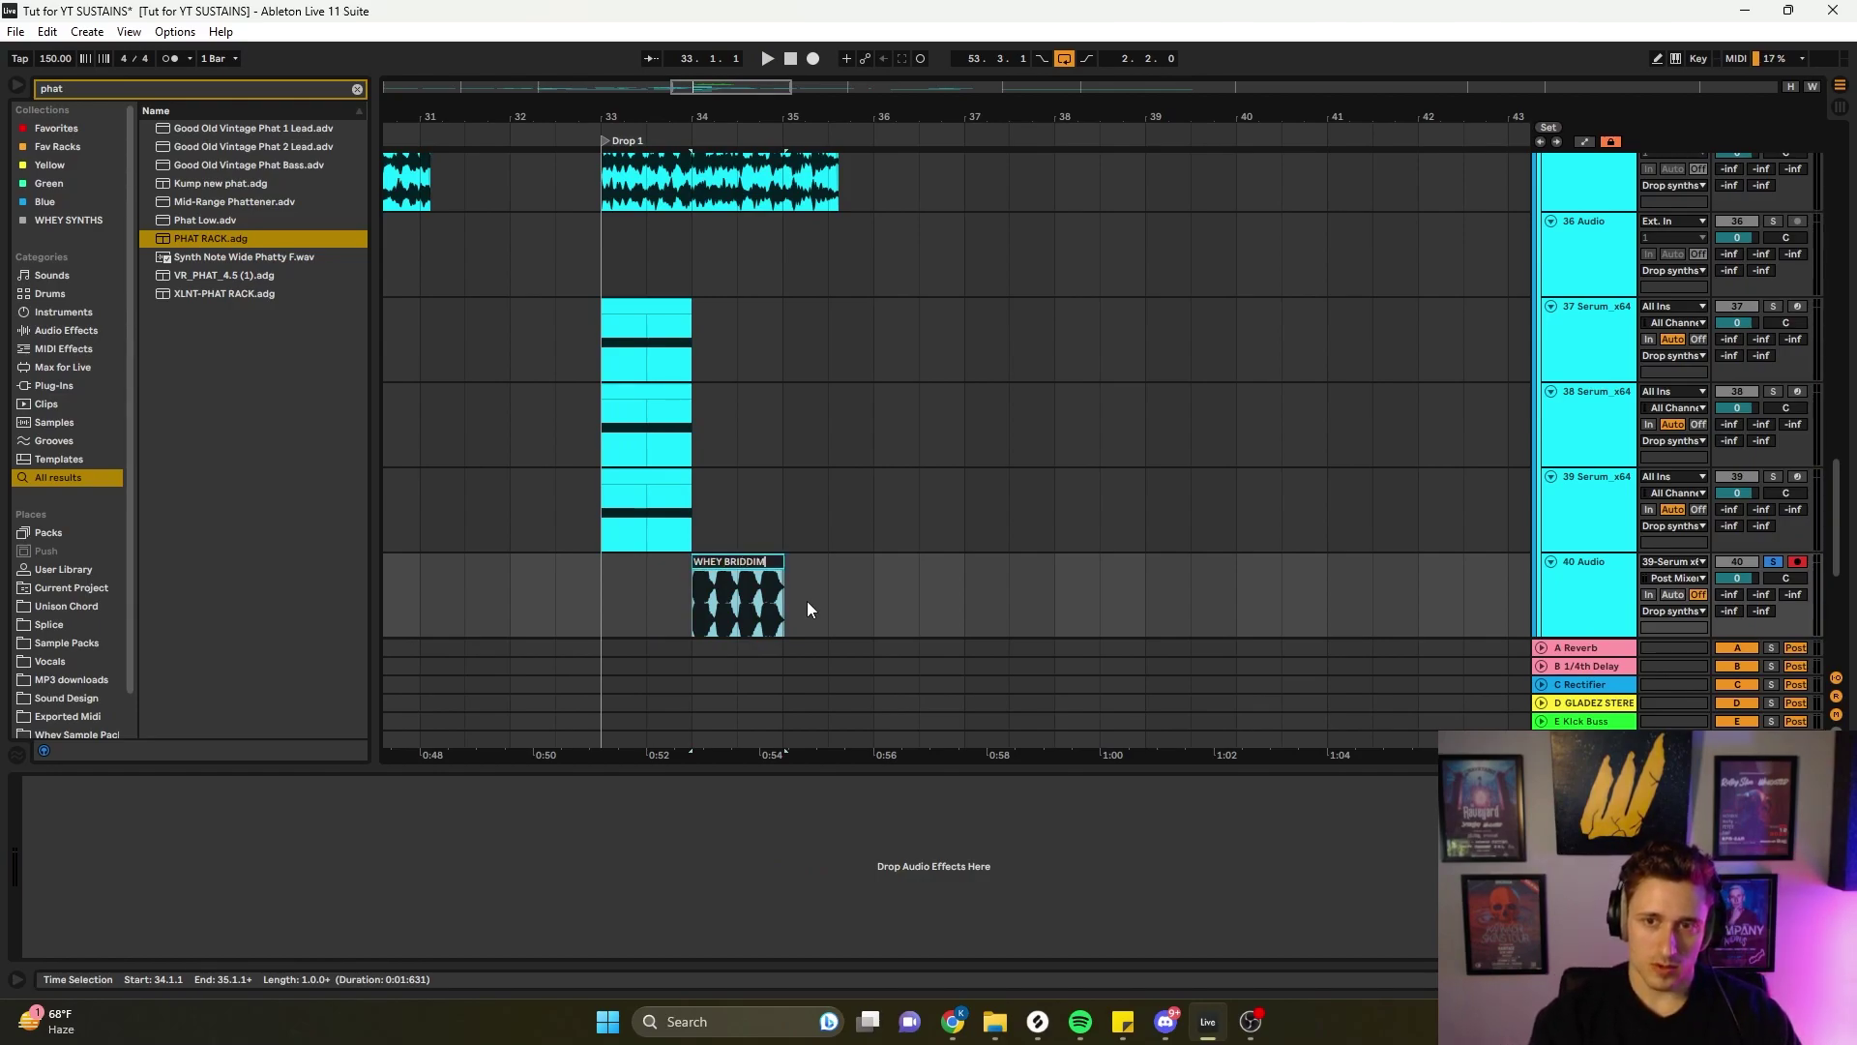
key("Return")
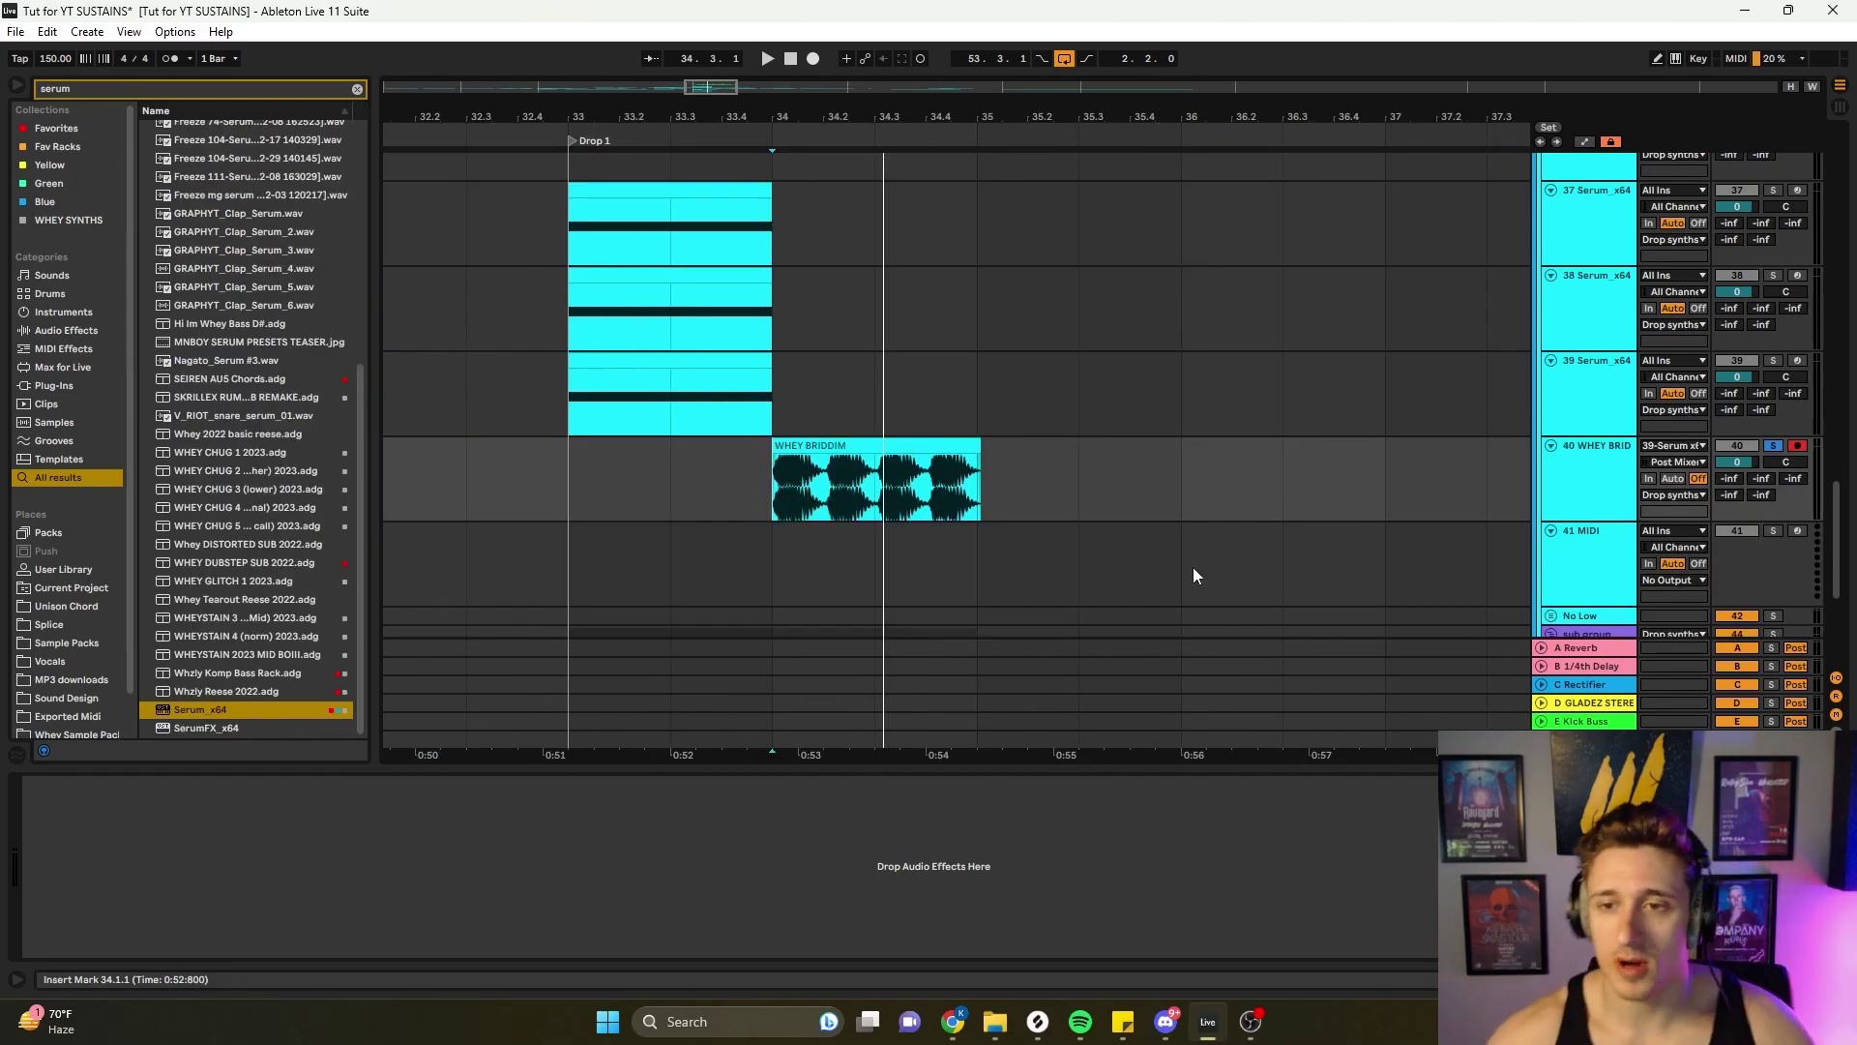
- Trim the WHEY BRIDDIM clip to exactly one bar and insert another audio track below track 40
scroll(1100, 478, "down", 2)
left_click_drag(781, 419, 976, 369)
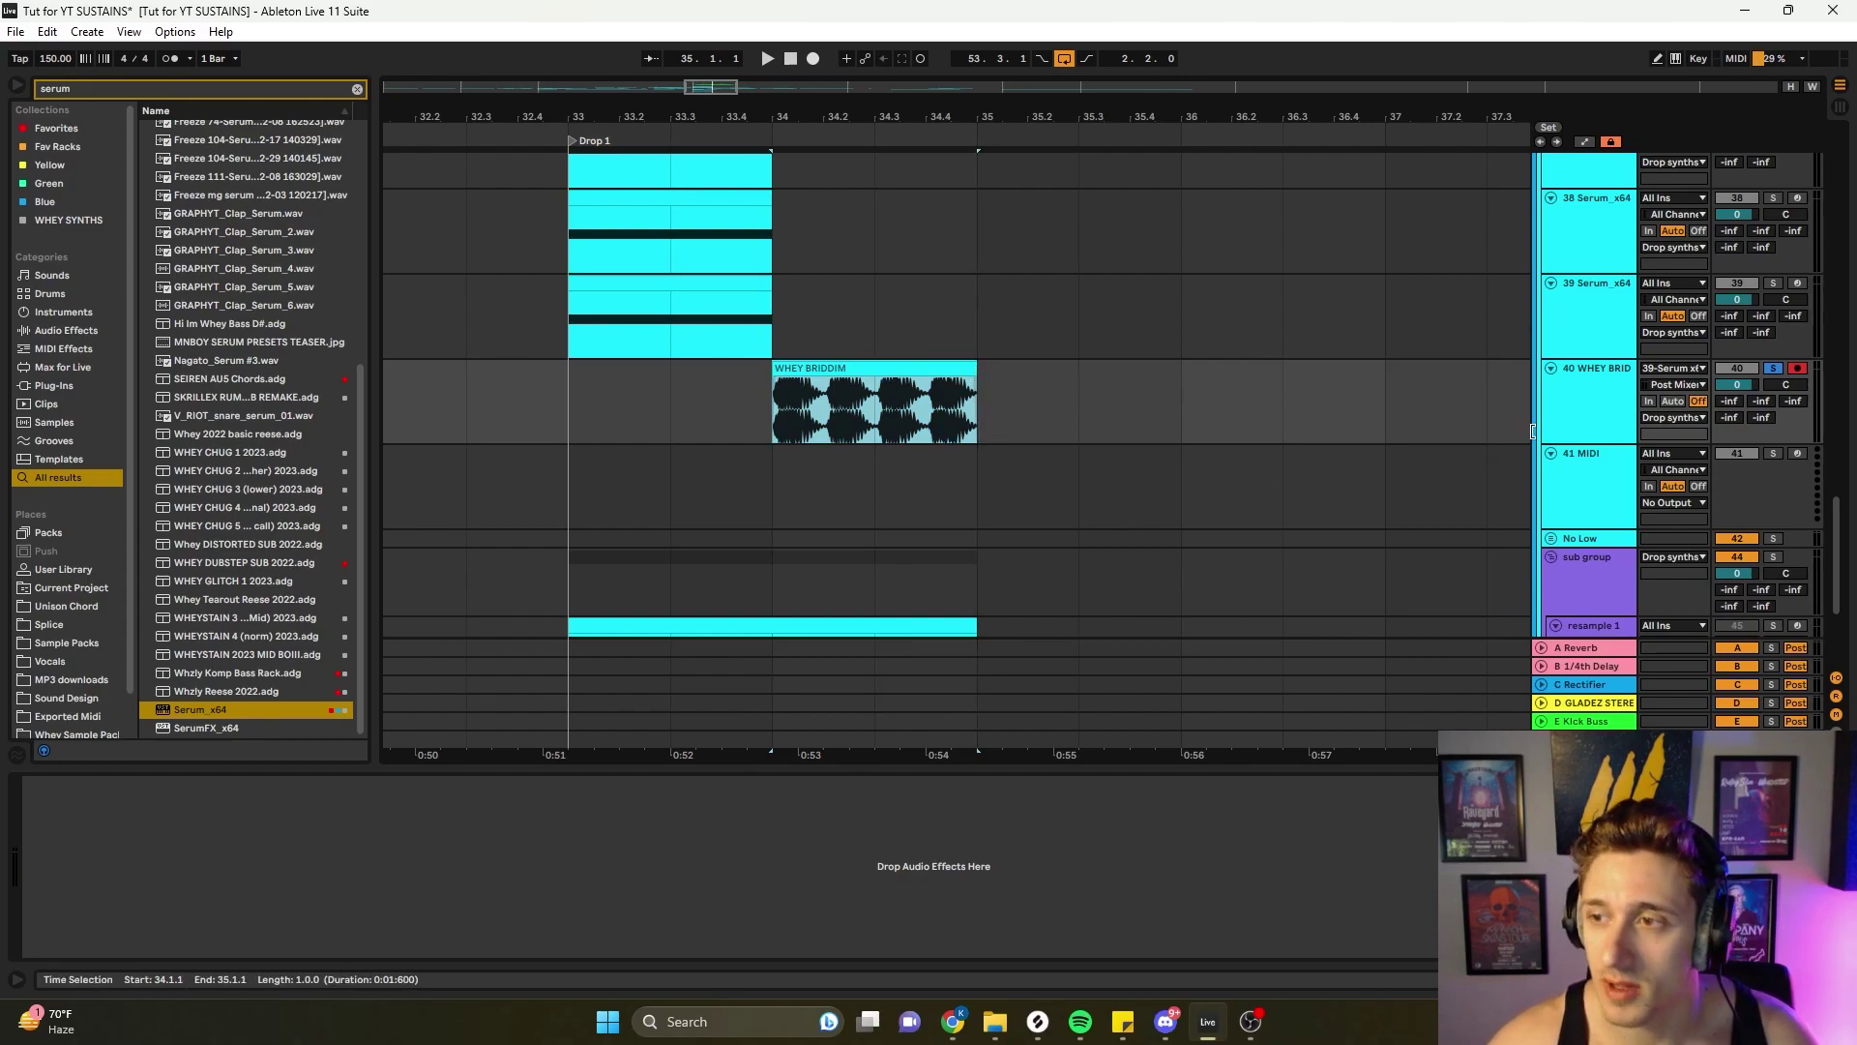
left_click(1600, 410)
key("ctrl+t")
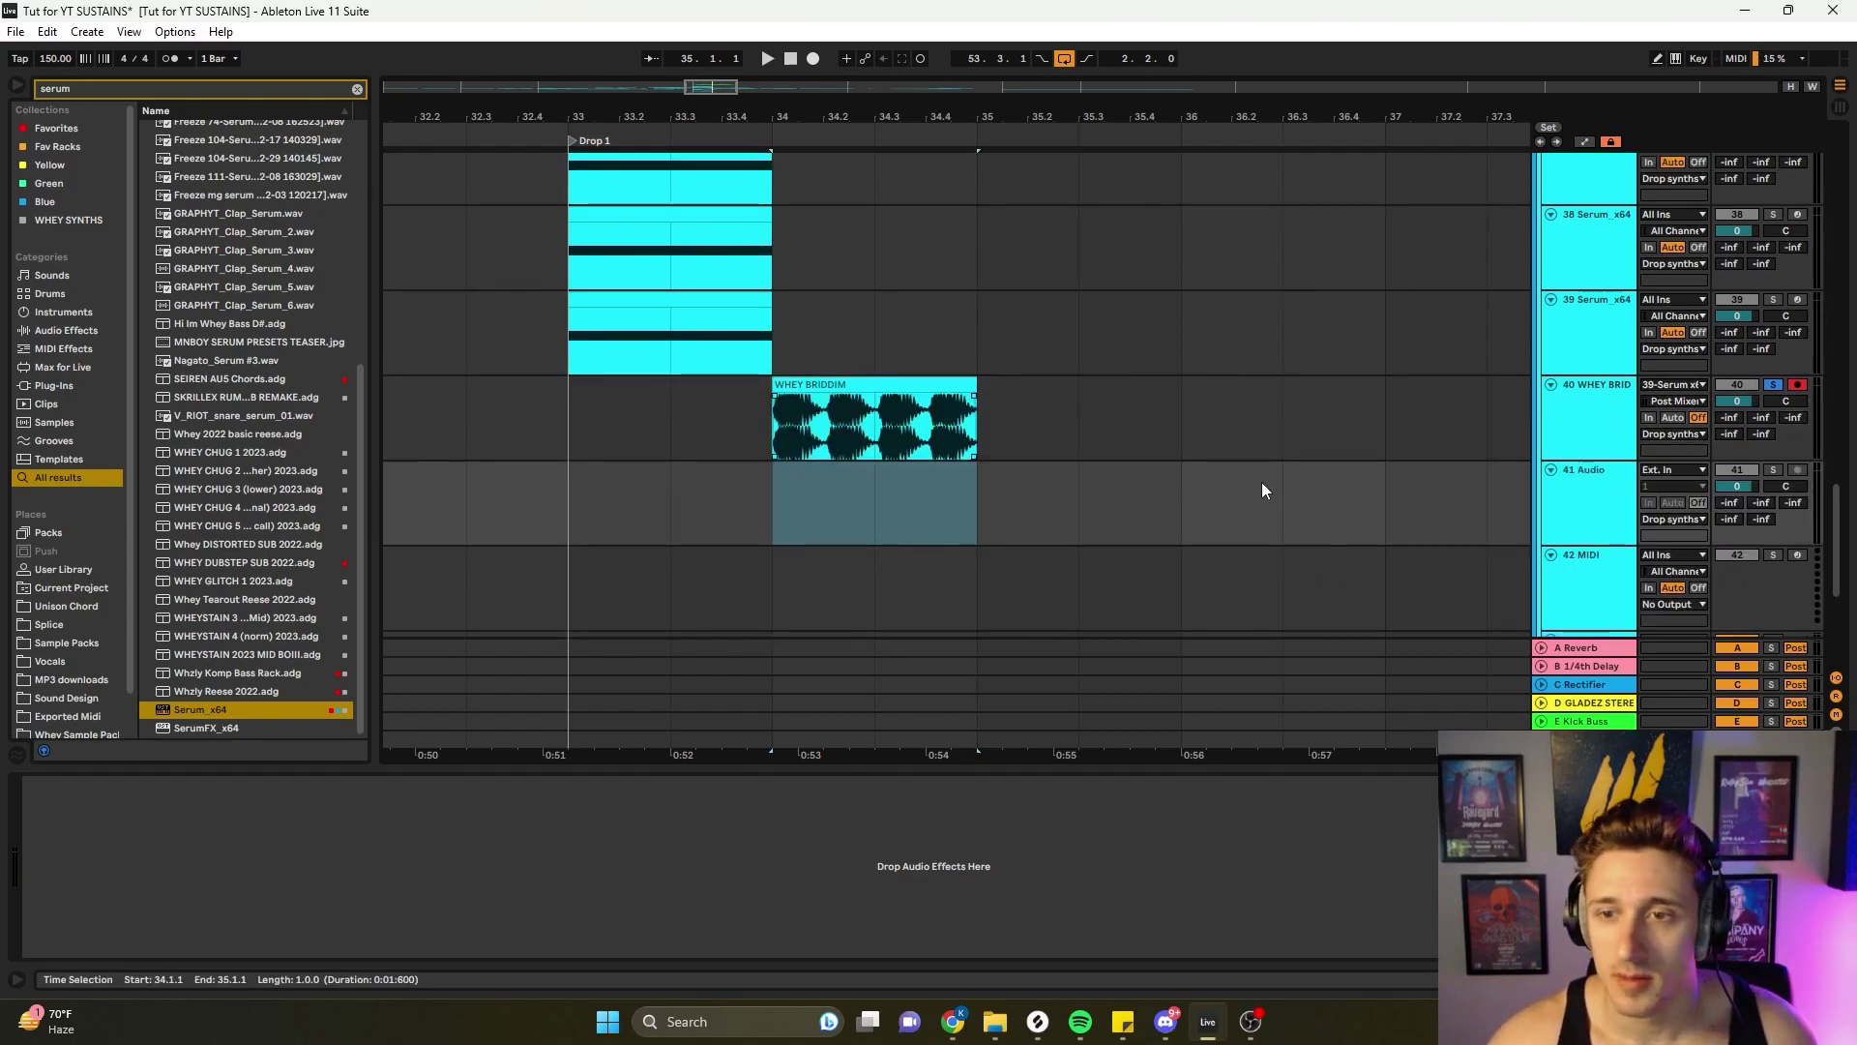
- Copy the WHEY BRIDDIM clip to track 41 at bar 34 and solo that track
left_click(1561, 422)
left_click_drag(871, 384, 880, 504)
left_click(793, 513)
key("s")
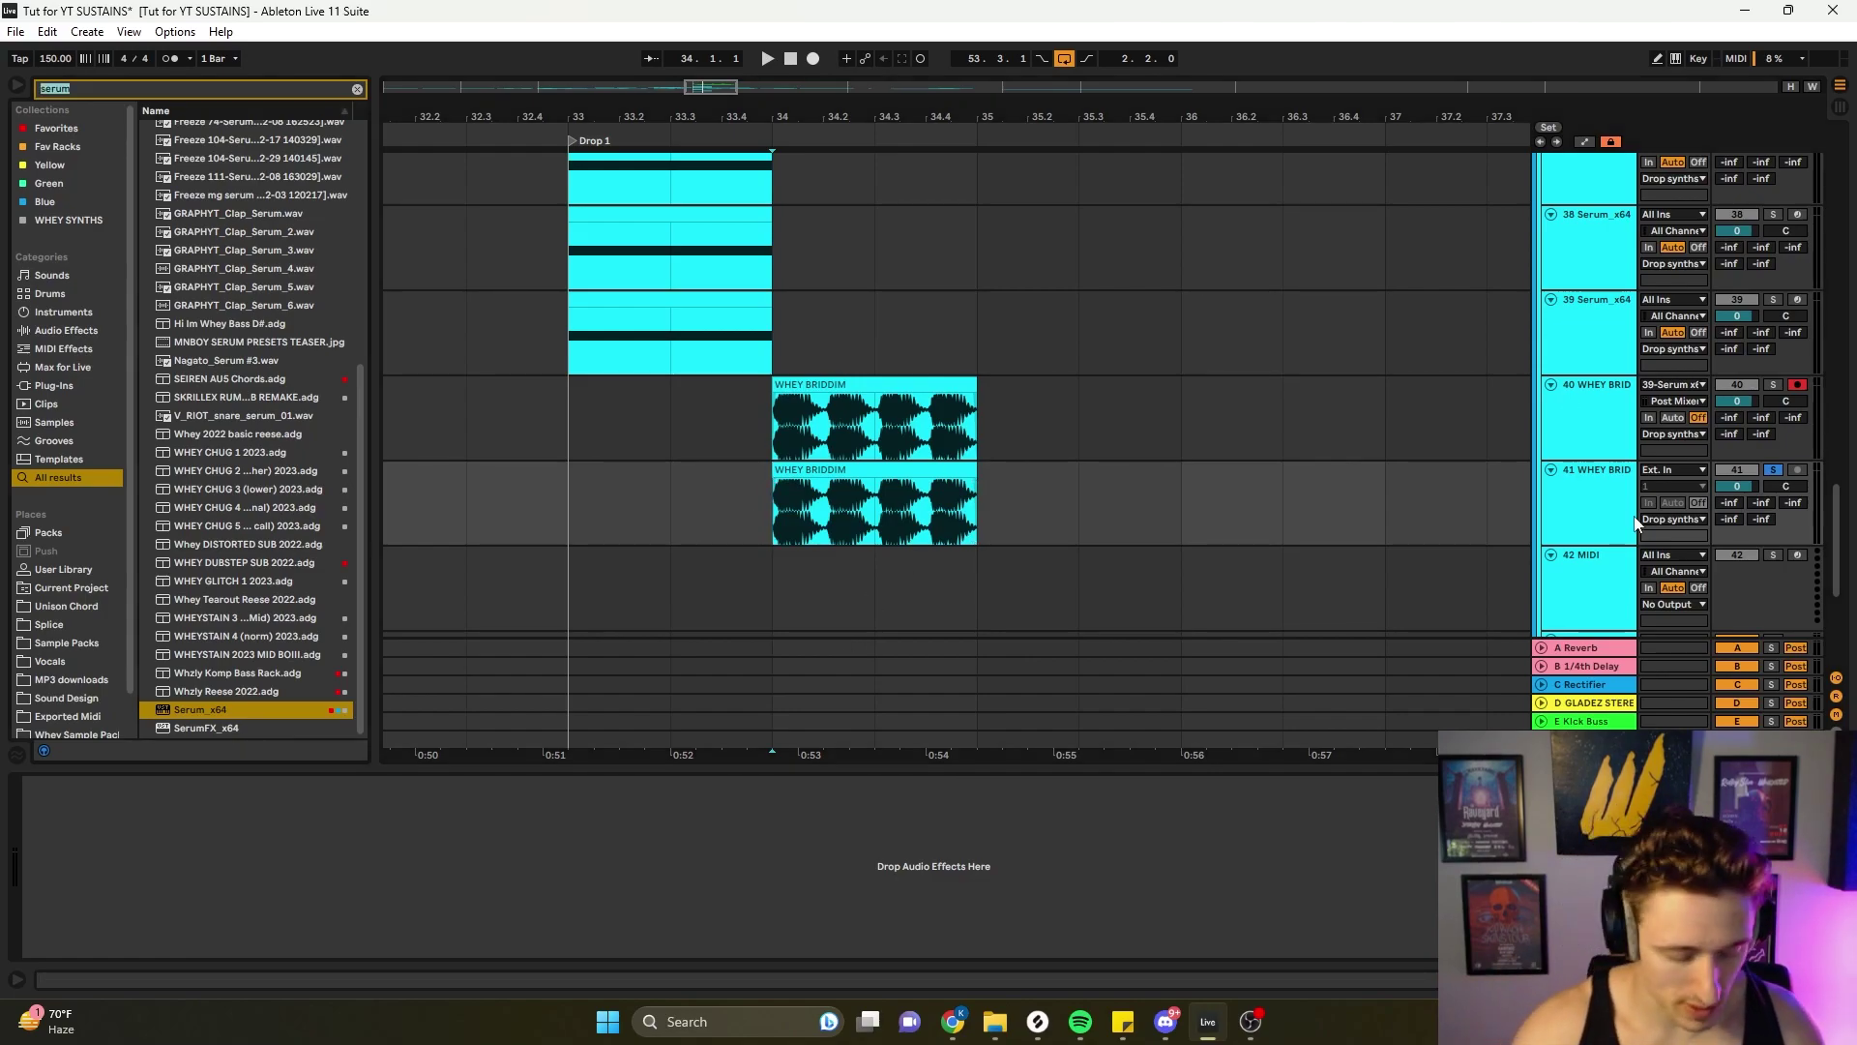
- Find Hybrid Reverb in the browser and add it to the duplicated clip's track 41
key("ctrl+f")
type("hybri")
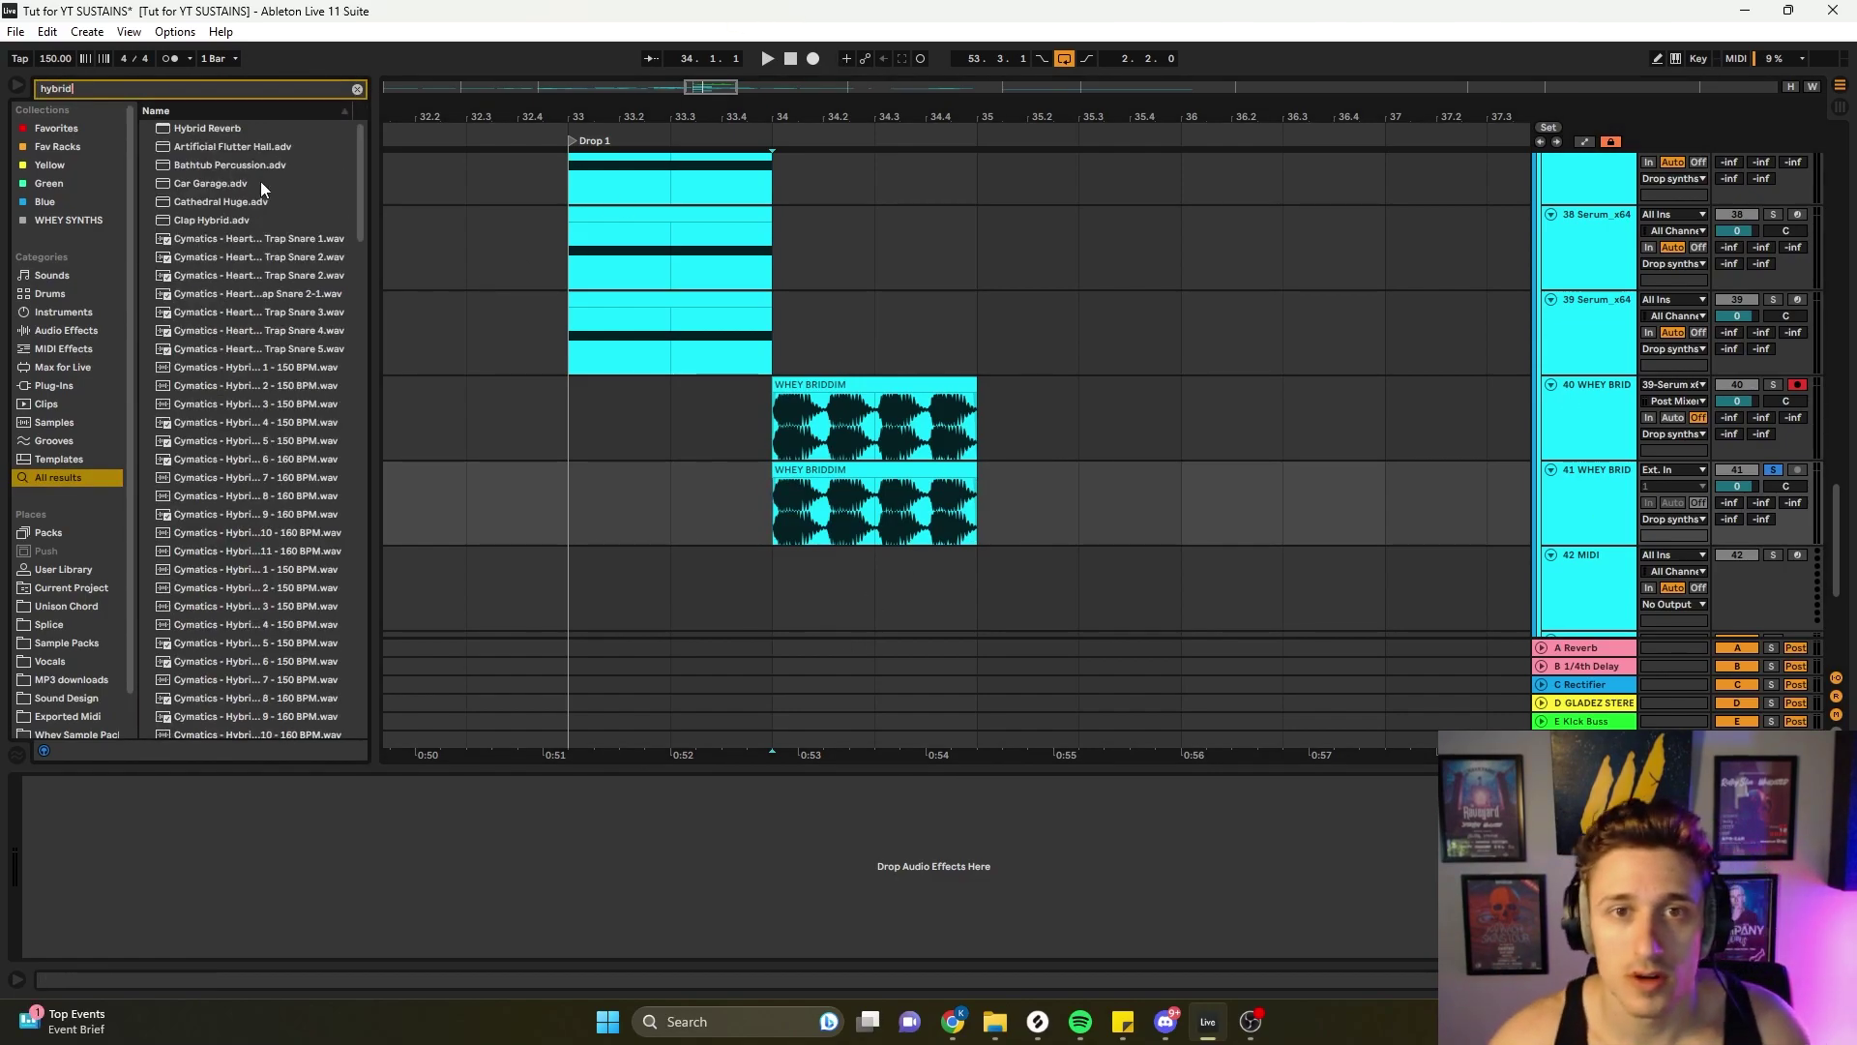
type("d")
left_click(221, 133)
key("Return")
- Insert the OTT preset before Hybrid Reverb and set its time to 1000% and amount to 40%
key("ctrl+f")
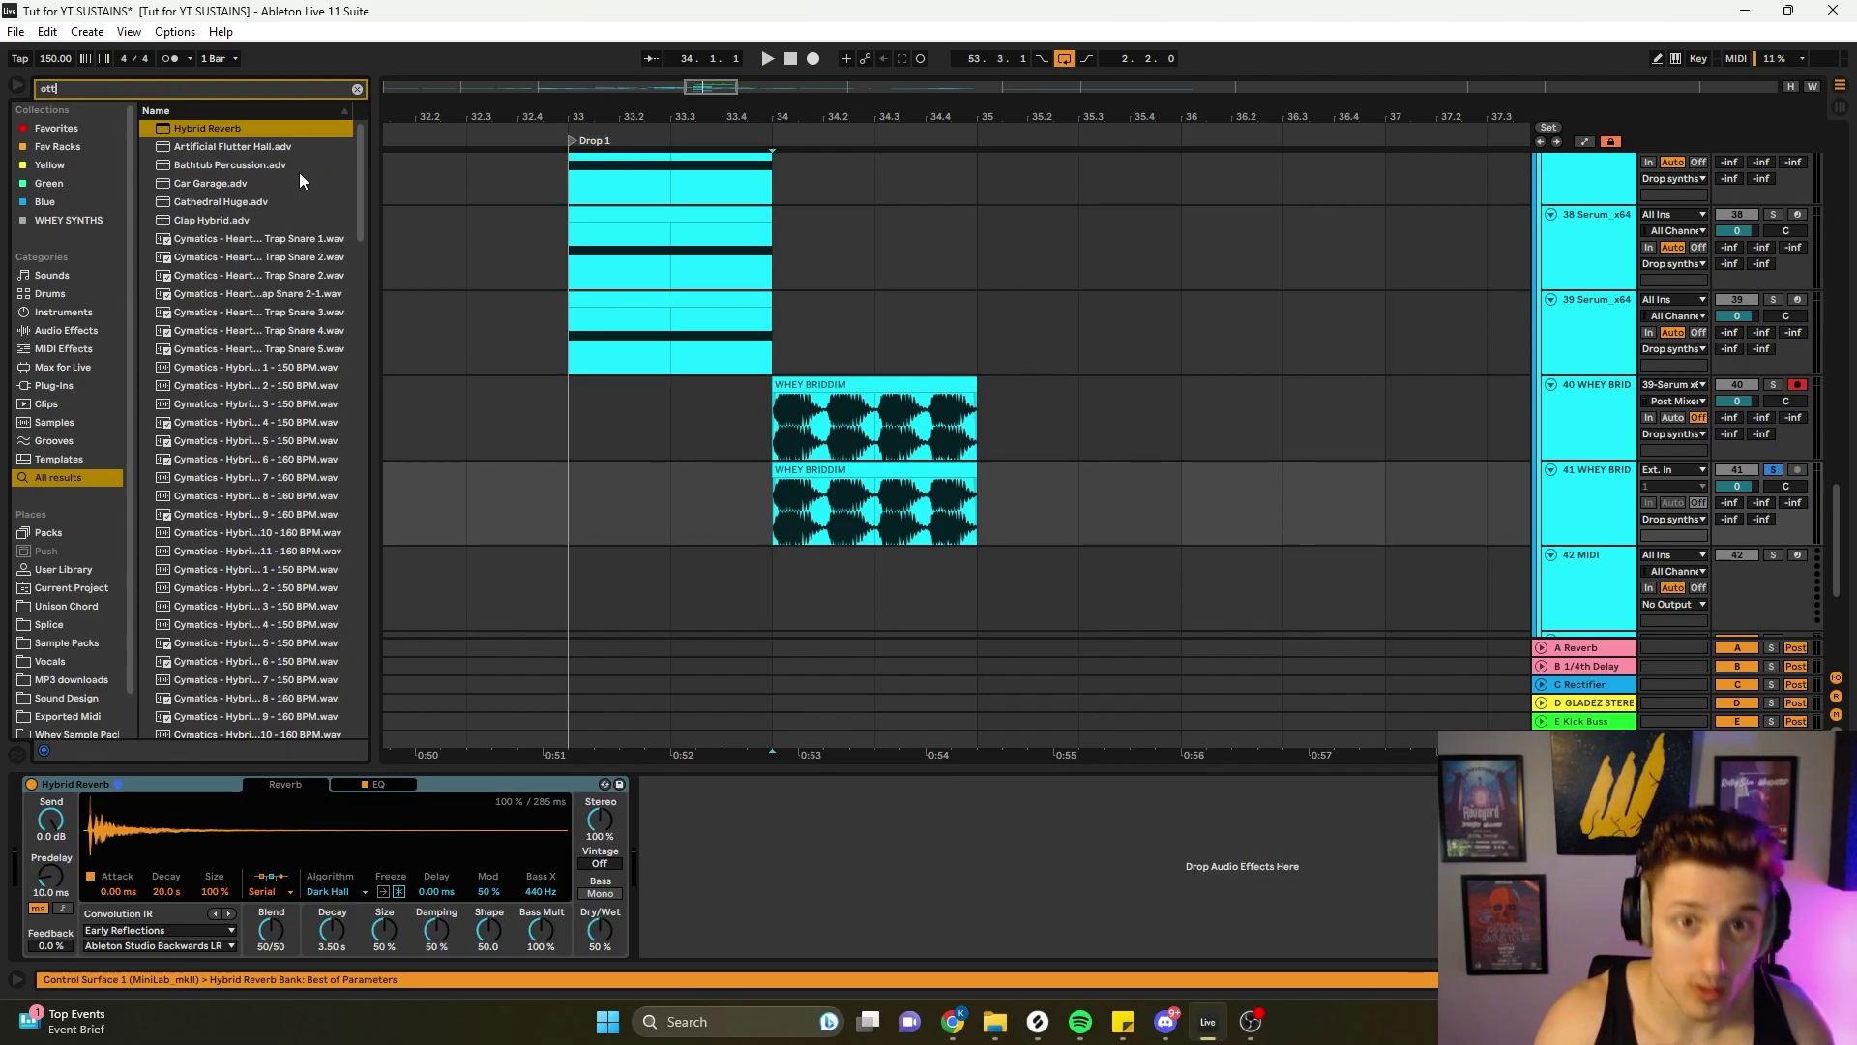
type("ott")
left_click_drag(178, 281, 60, 896)
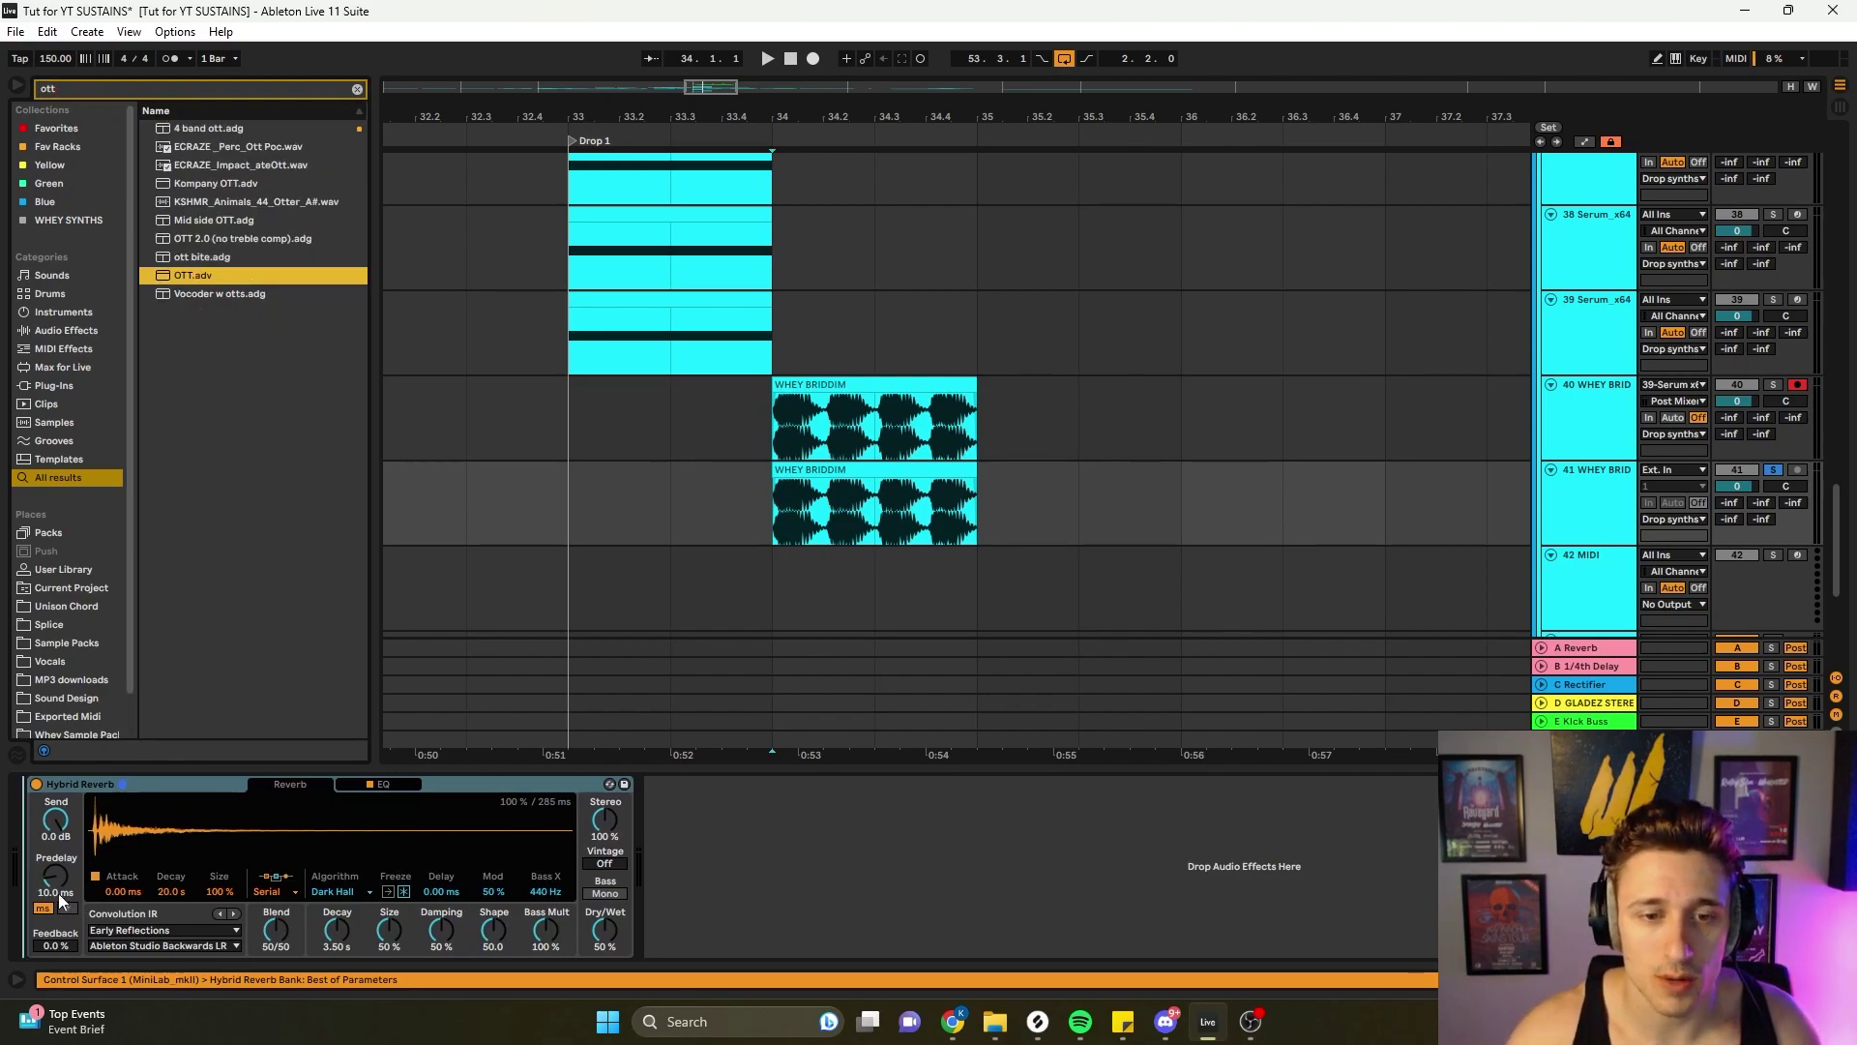
left_click_drag(462, 880, 461, 793)
left_click_drag(464, 932, 464, 1006)
- Set Hybrid Reverb's blend to 100/0 and load BLA_Bonus_Snare_02.wav as its convolution impulse response
key("space")
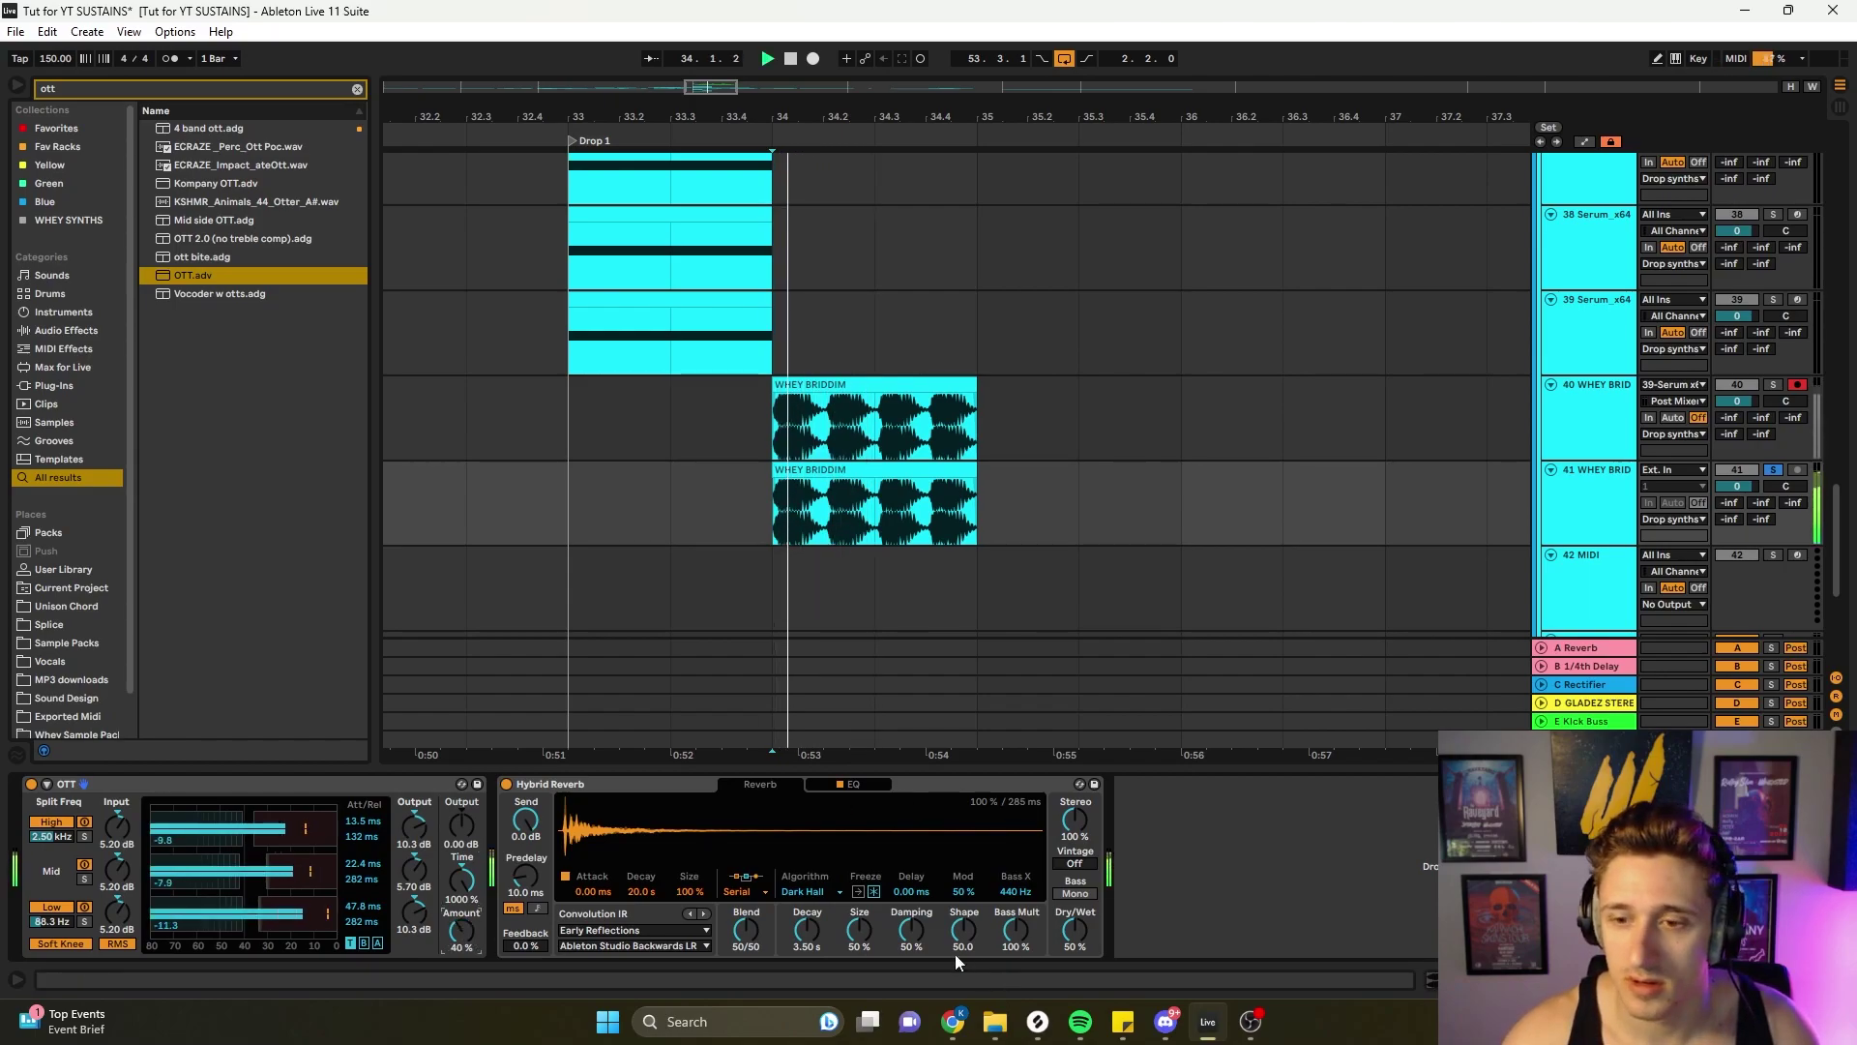
left_click_drag(746, 930, 746, 871)
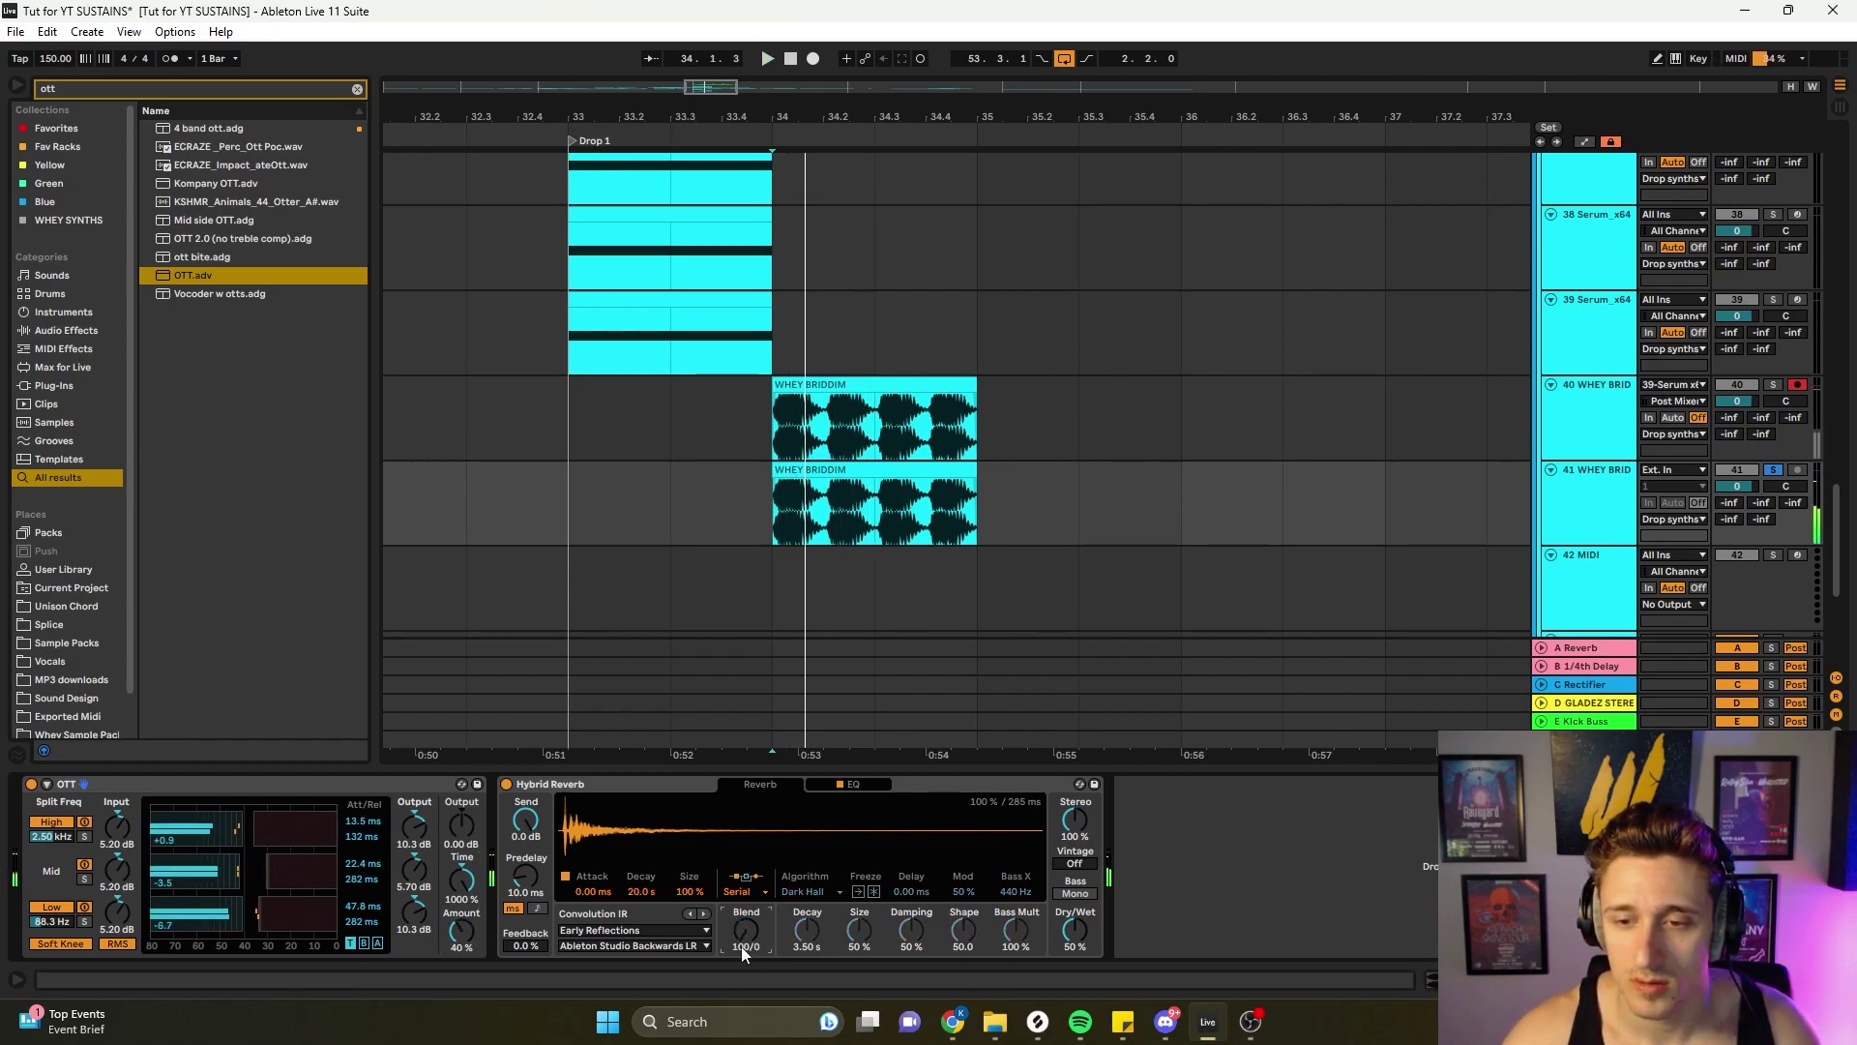
key("ctrl+f")
type("snare")
left_click(237, 624)
key("Down")
key("Up")
key("Up")
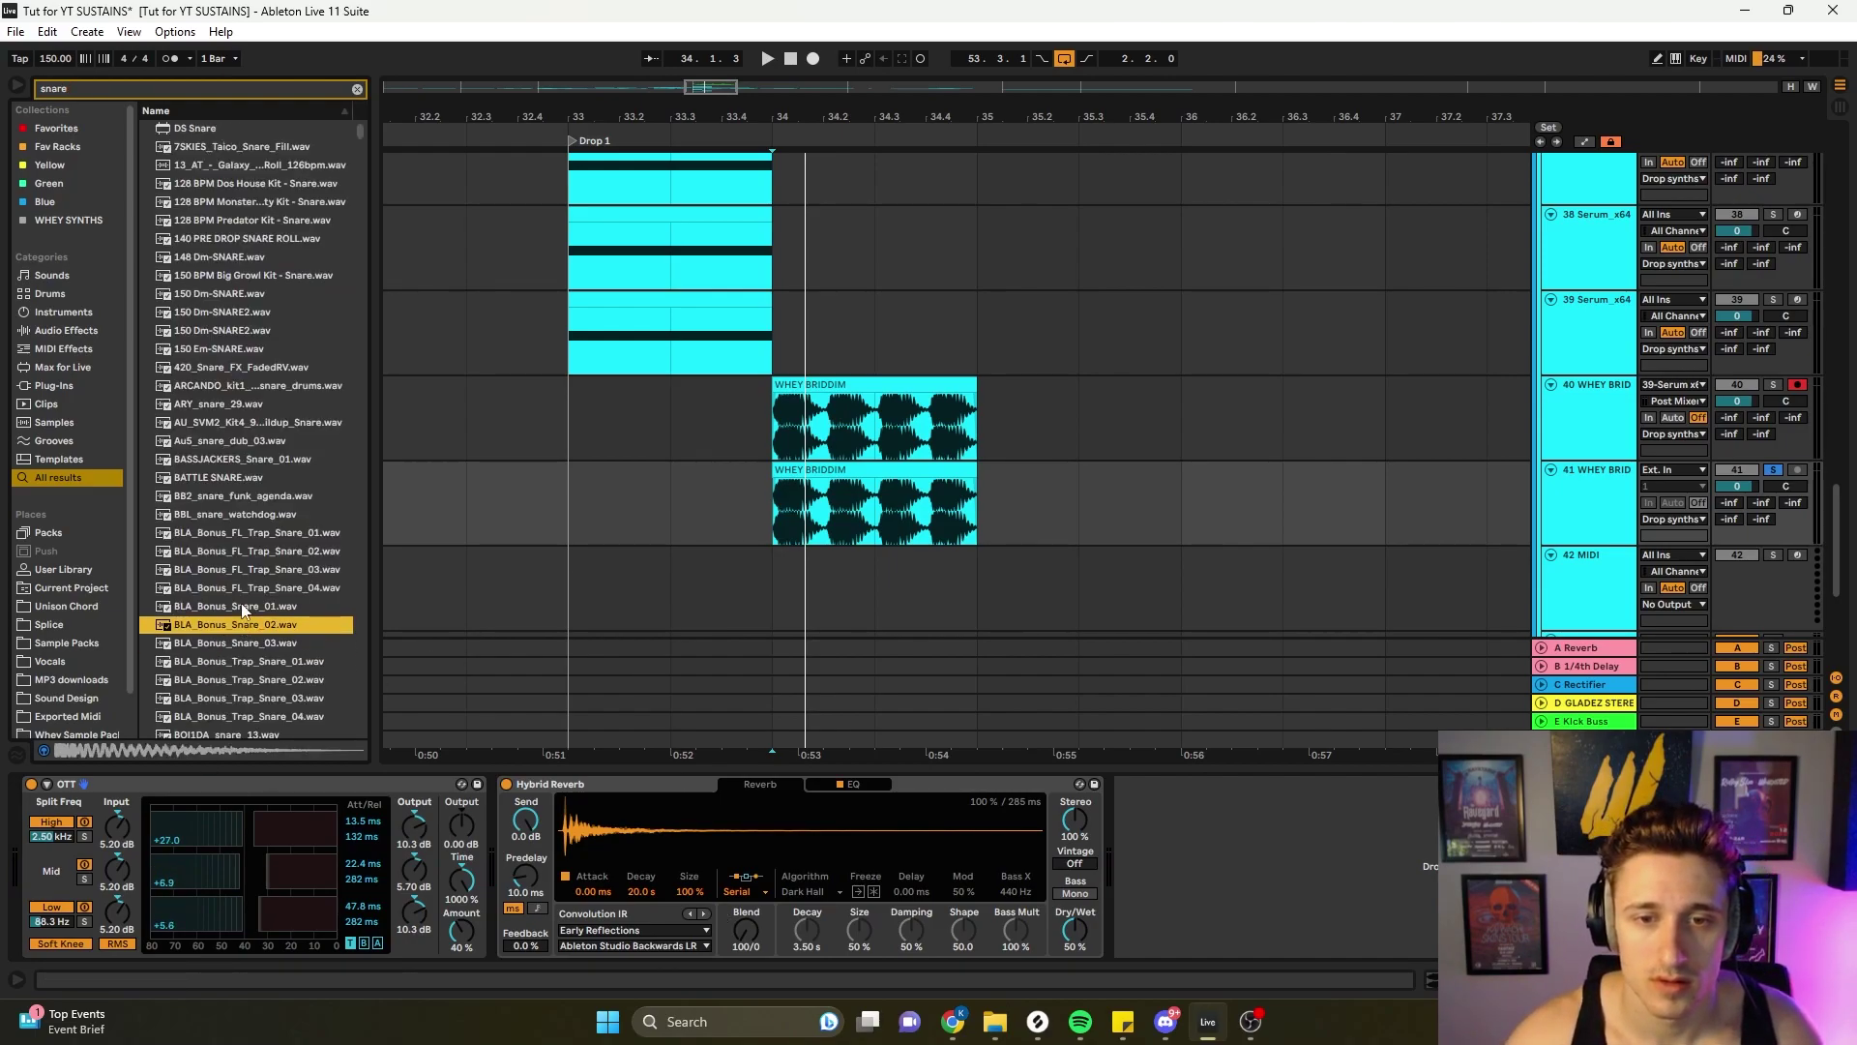
left_click_drag(247, 624, 643, 851)
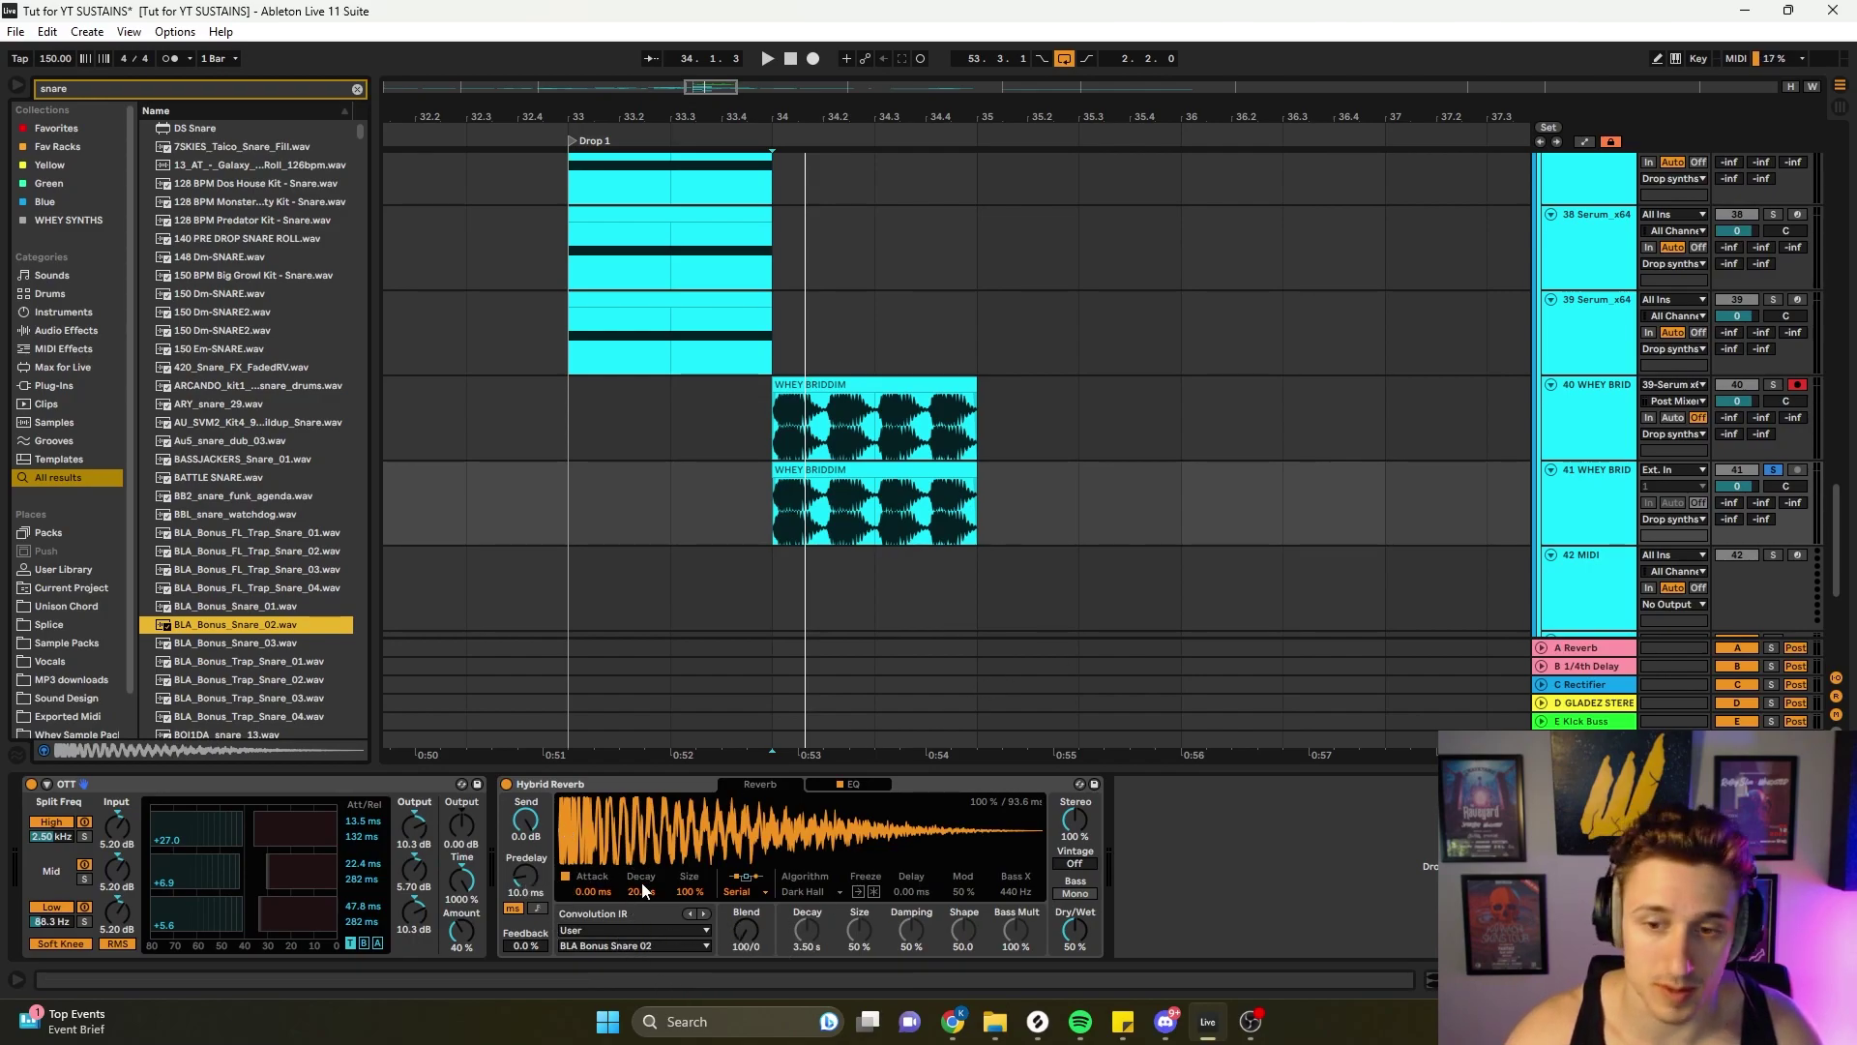
- Set the convolution decay to 20.0 ms and size to 28% while auditioning the clip
left_click_drag(643, 892, 644, 1011)
key("space")
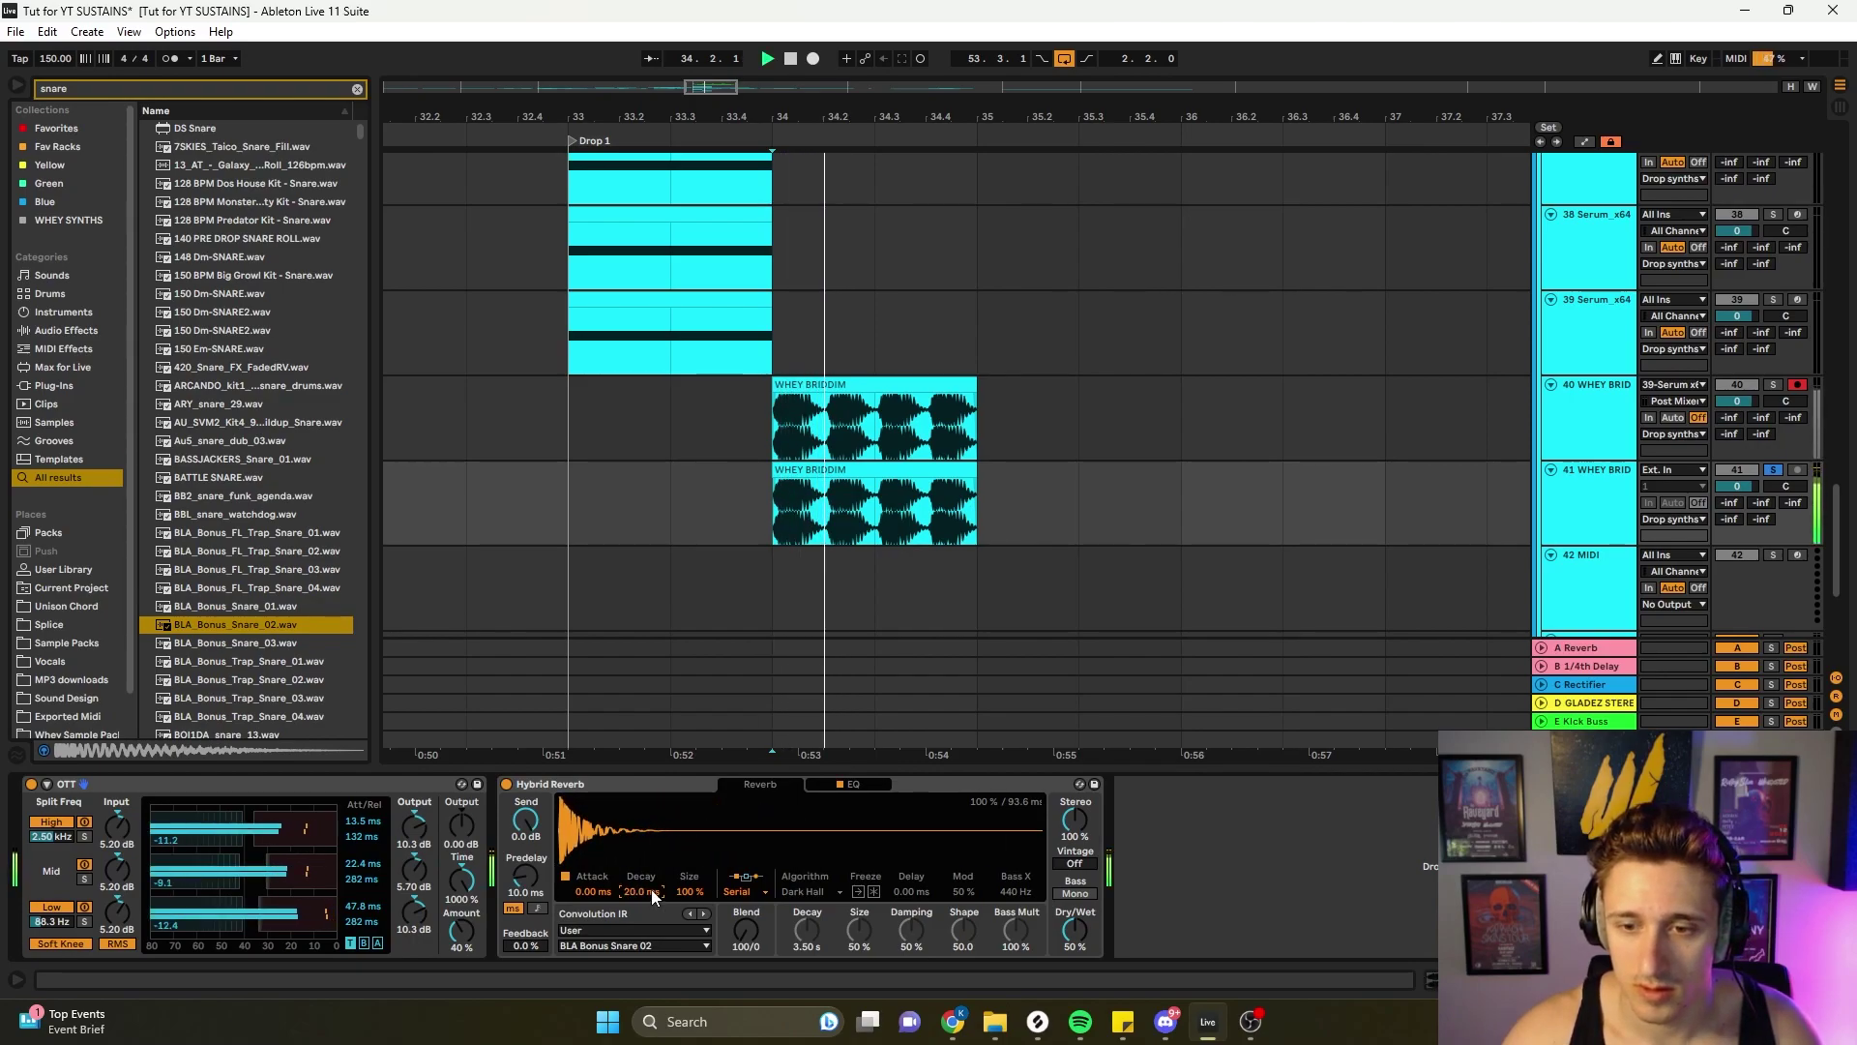
left_click_drag(691, 892, 690, 985)
key("space")
key("space")
key("space")
key("space")
key("space")
key("space")
key("space")
key("space")
key("space")
key("space")
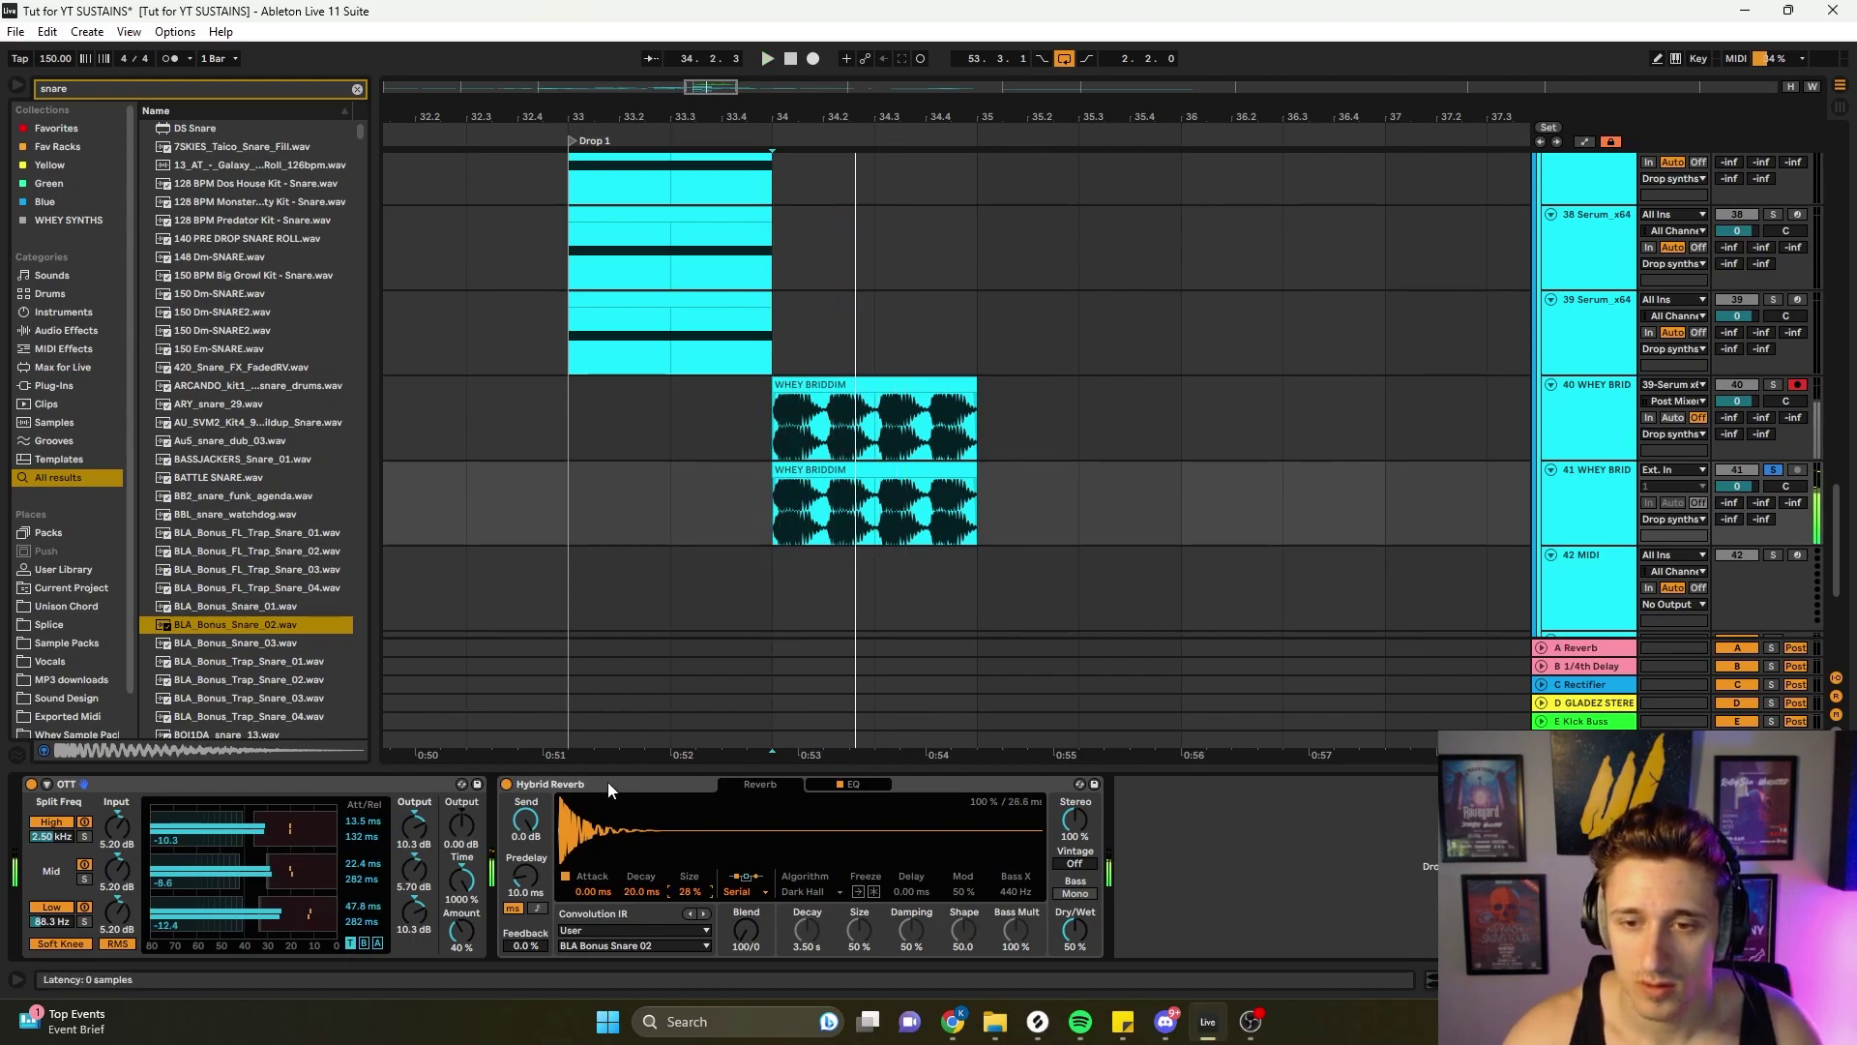
- Group Hybrid Reverb into an Audio Effect Rack with two chains named dry and wet 1
left_click(627, 813)
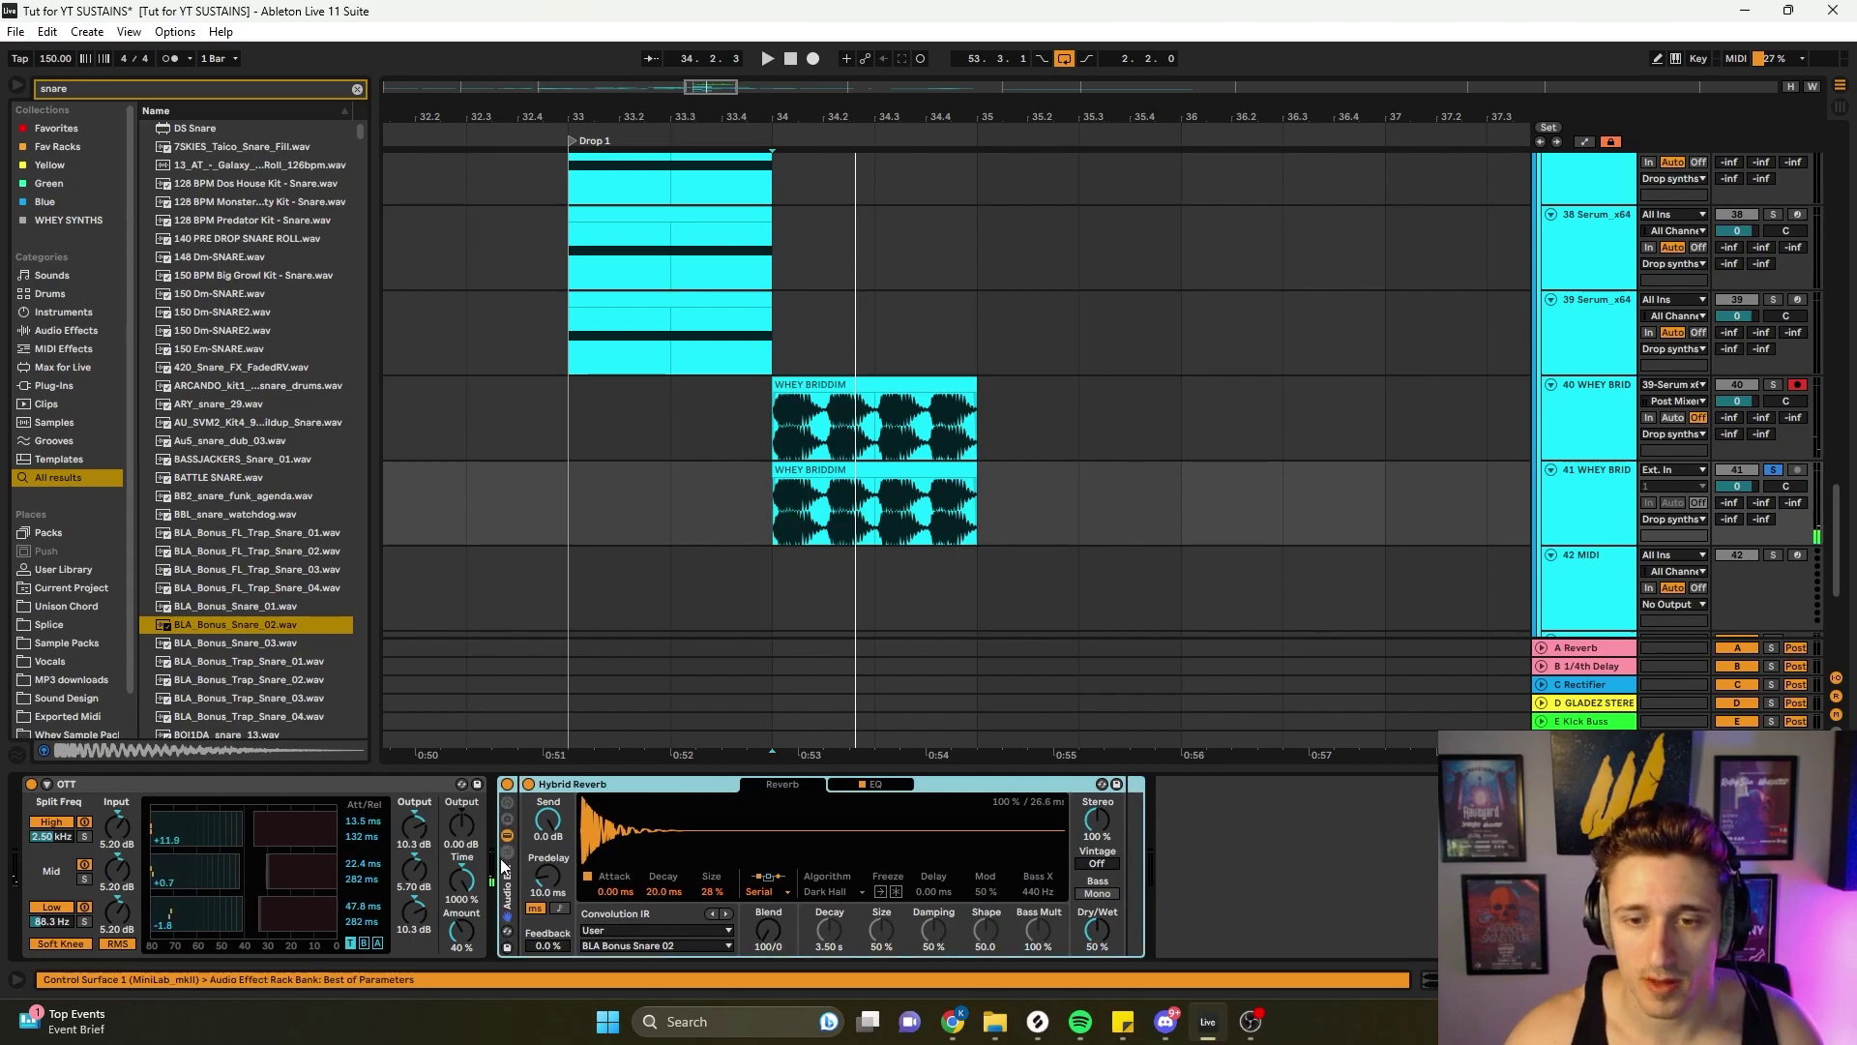
key("ctrl+g")
left_click(507, 853)
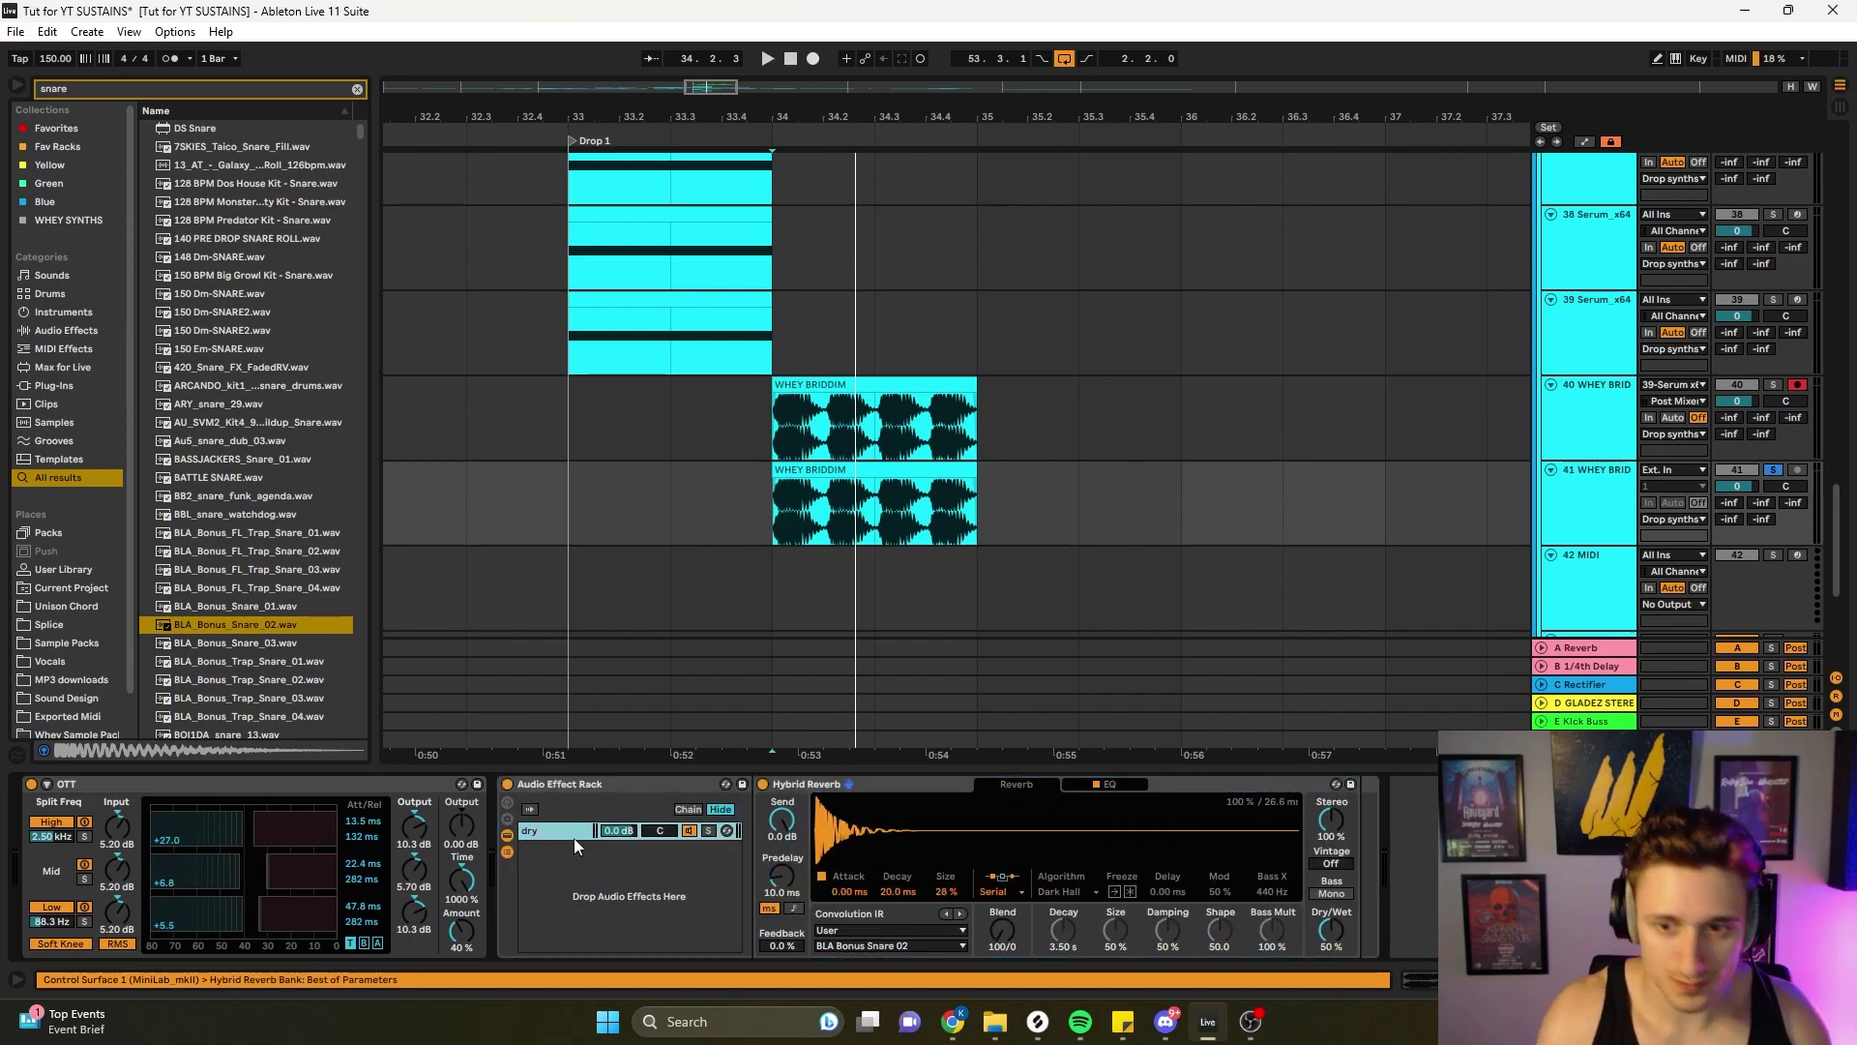
right_click(617, 891)
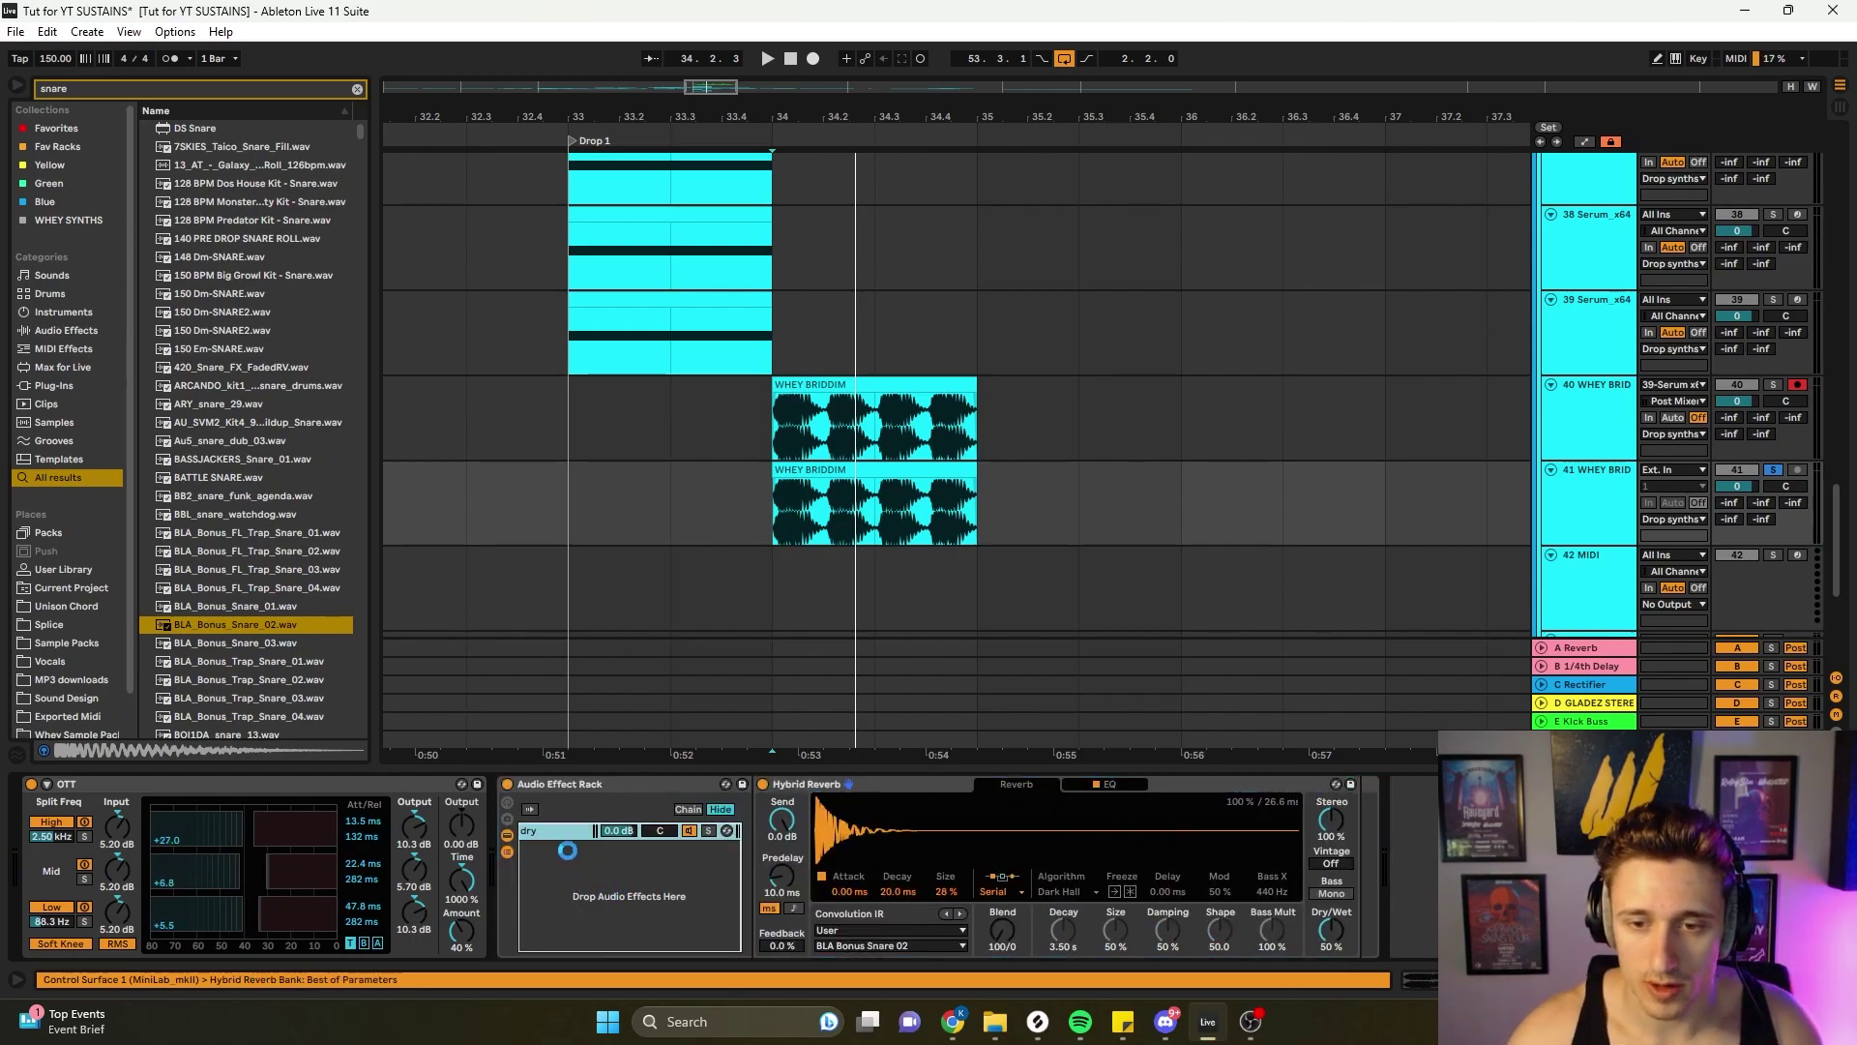
key("ctrl+d")
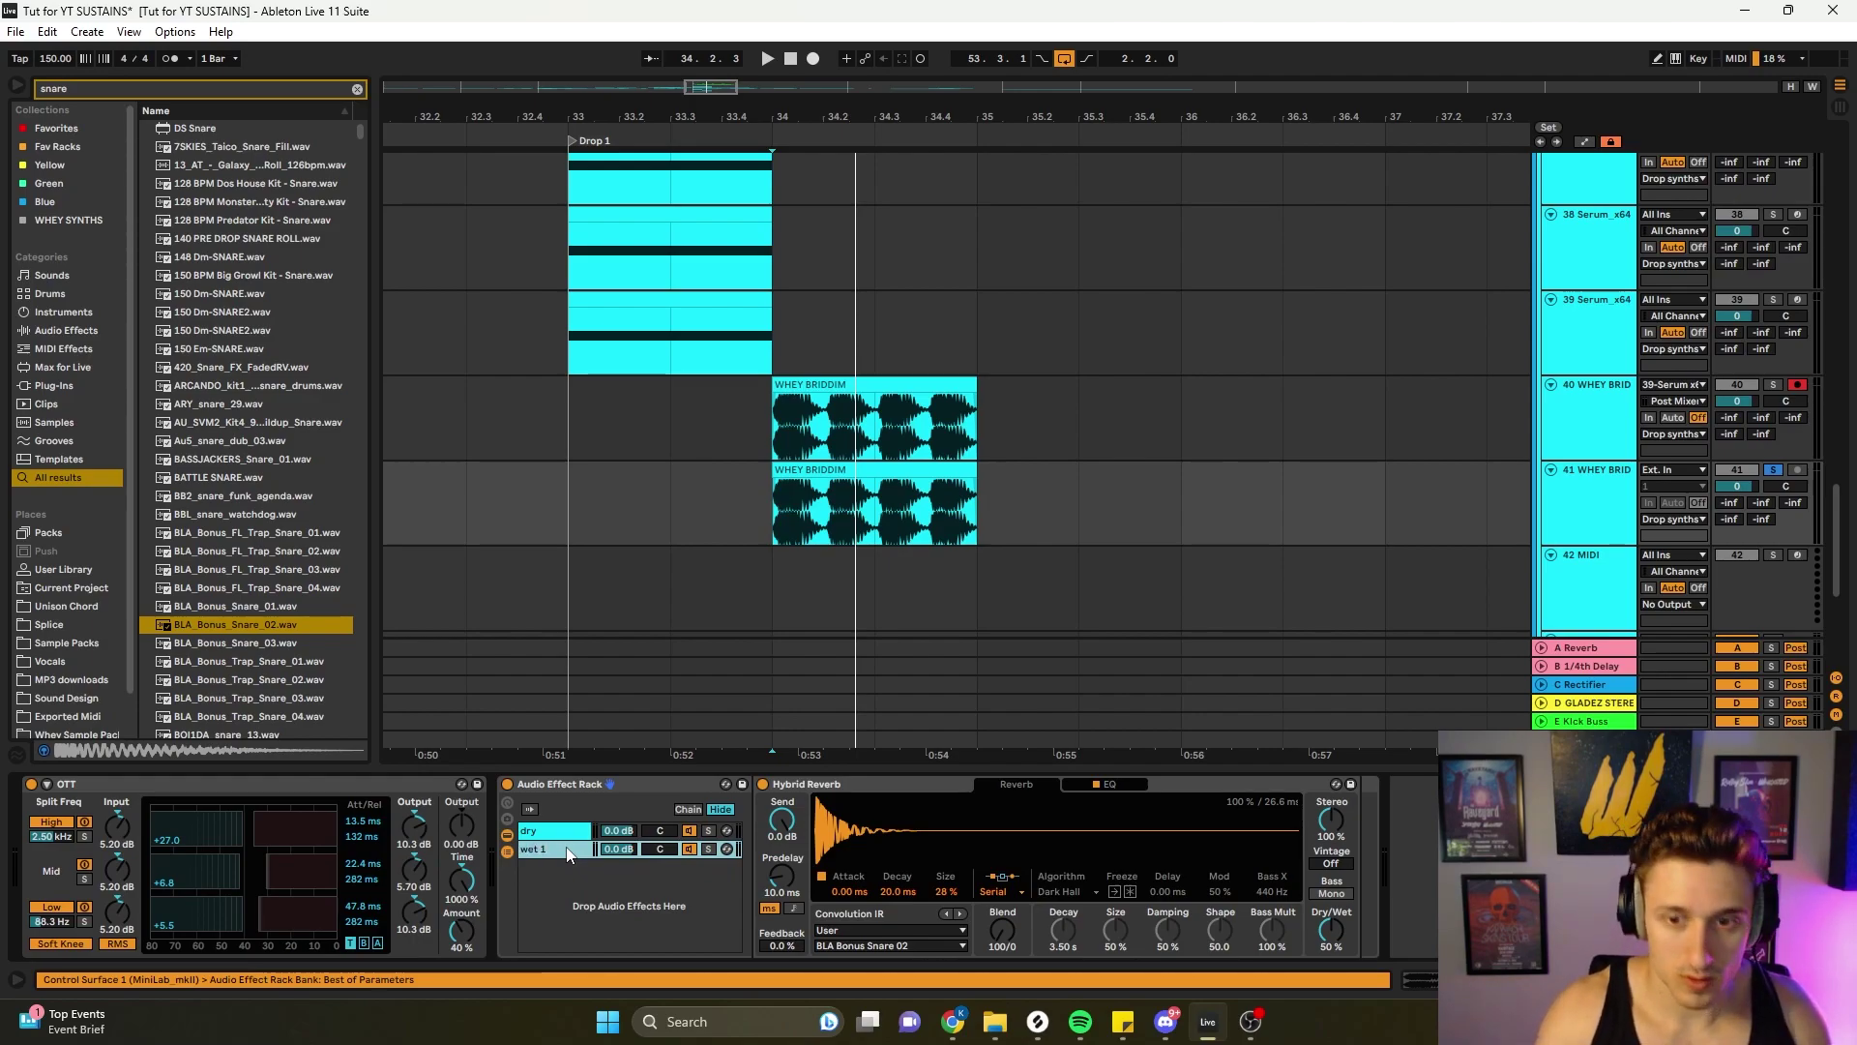
- Set Hybrid Reverb's dry/wet to 0% on the dry chain and 100% on the wet 1 chain
left_click(571, 830)
left_click(1331, 930)
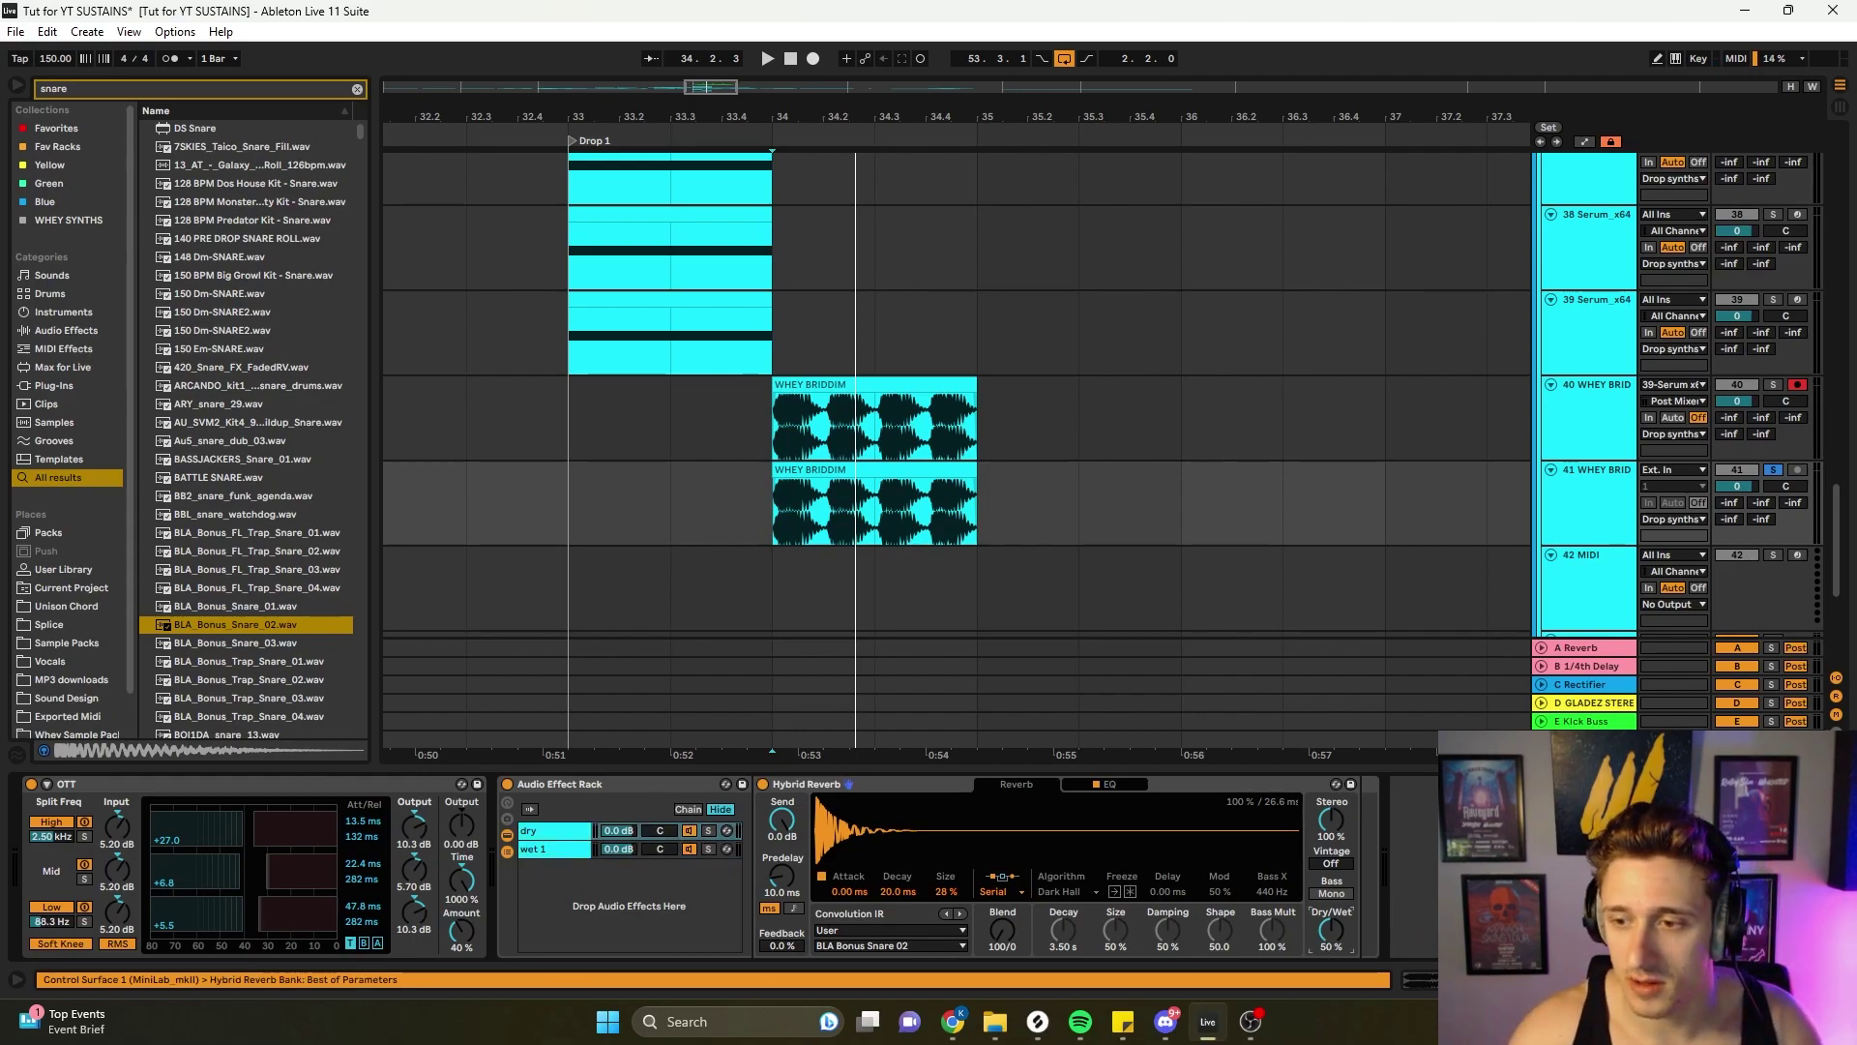
left_click(580, 849)
left_click_drag(1326, 933, 1328, 852)
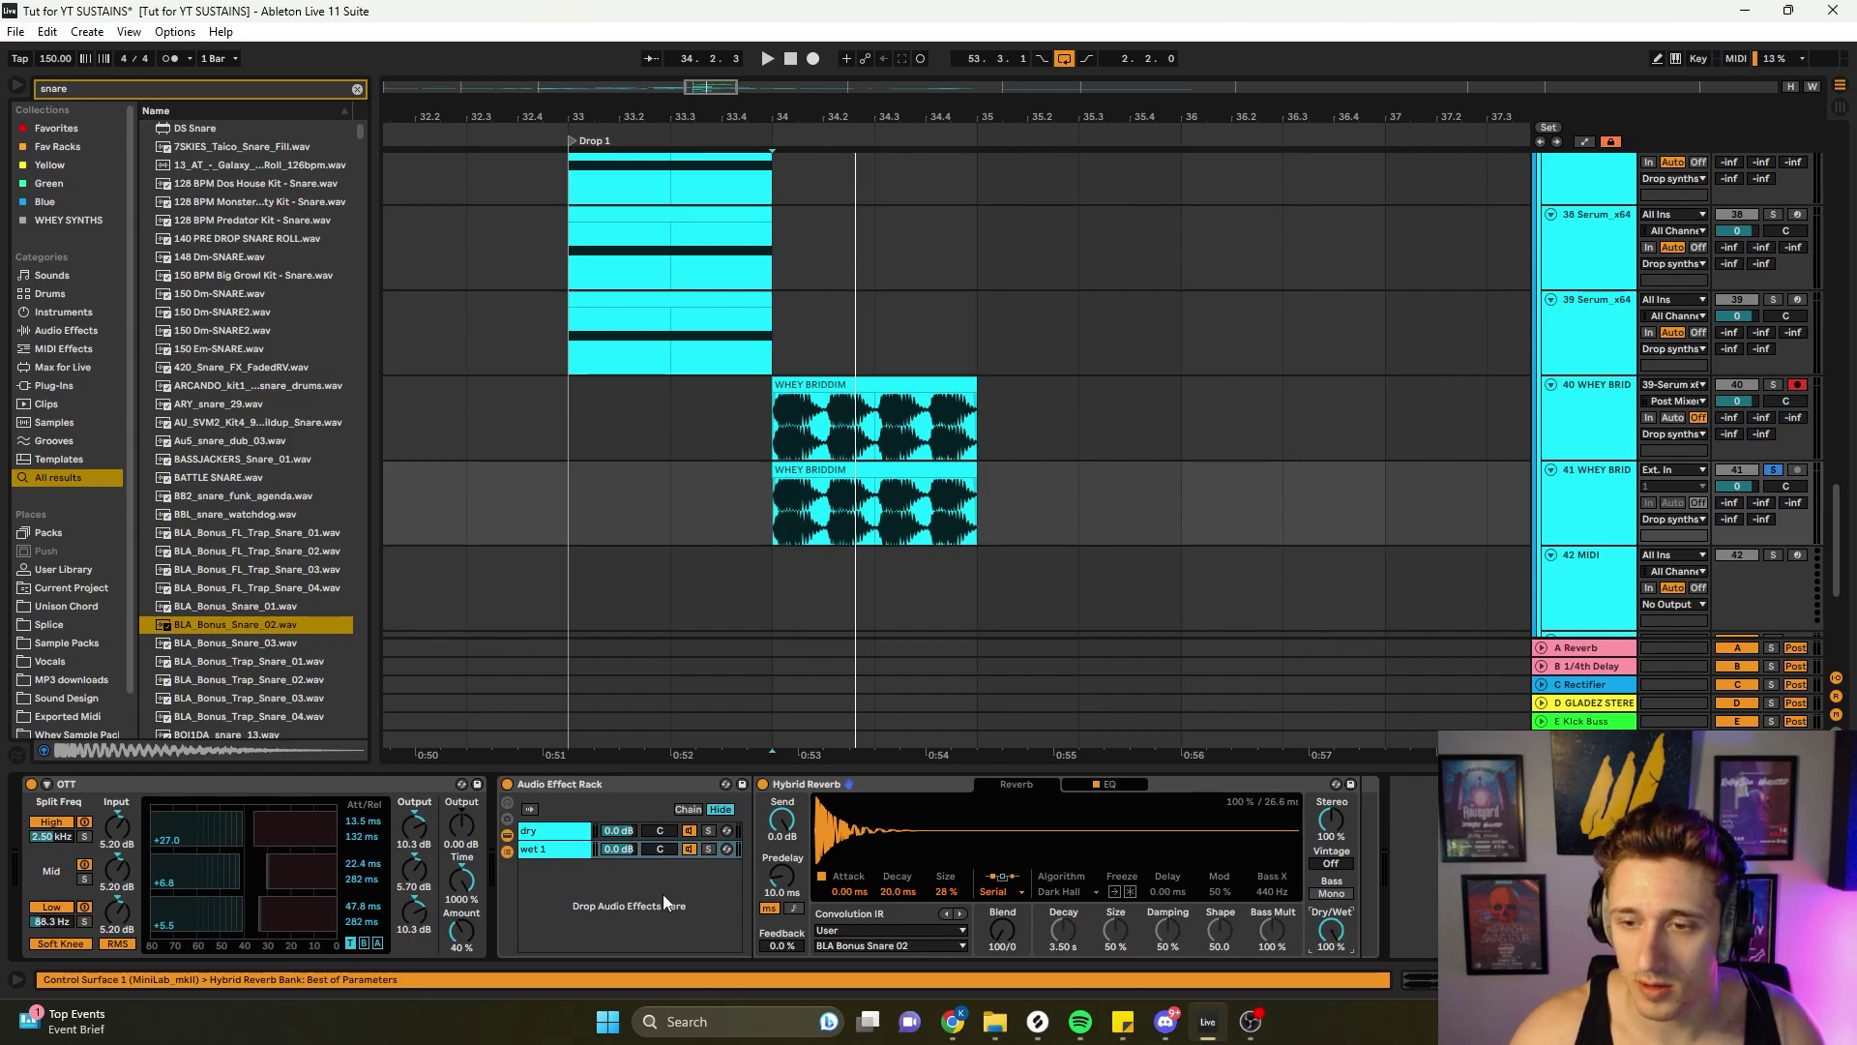
- Solo the wet 1 chain, audition the clip from bar 34, and raise the reverb size to 103%
left_click(708, 848)
left_click(782, 513)
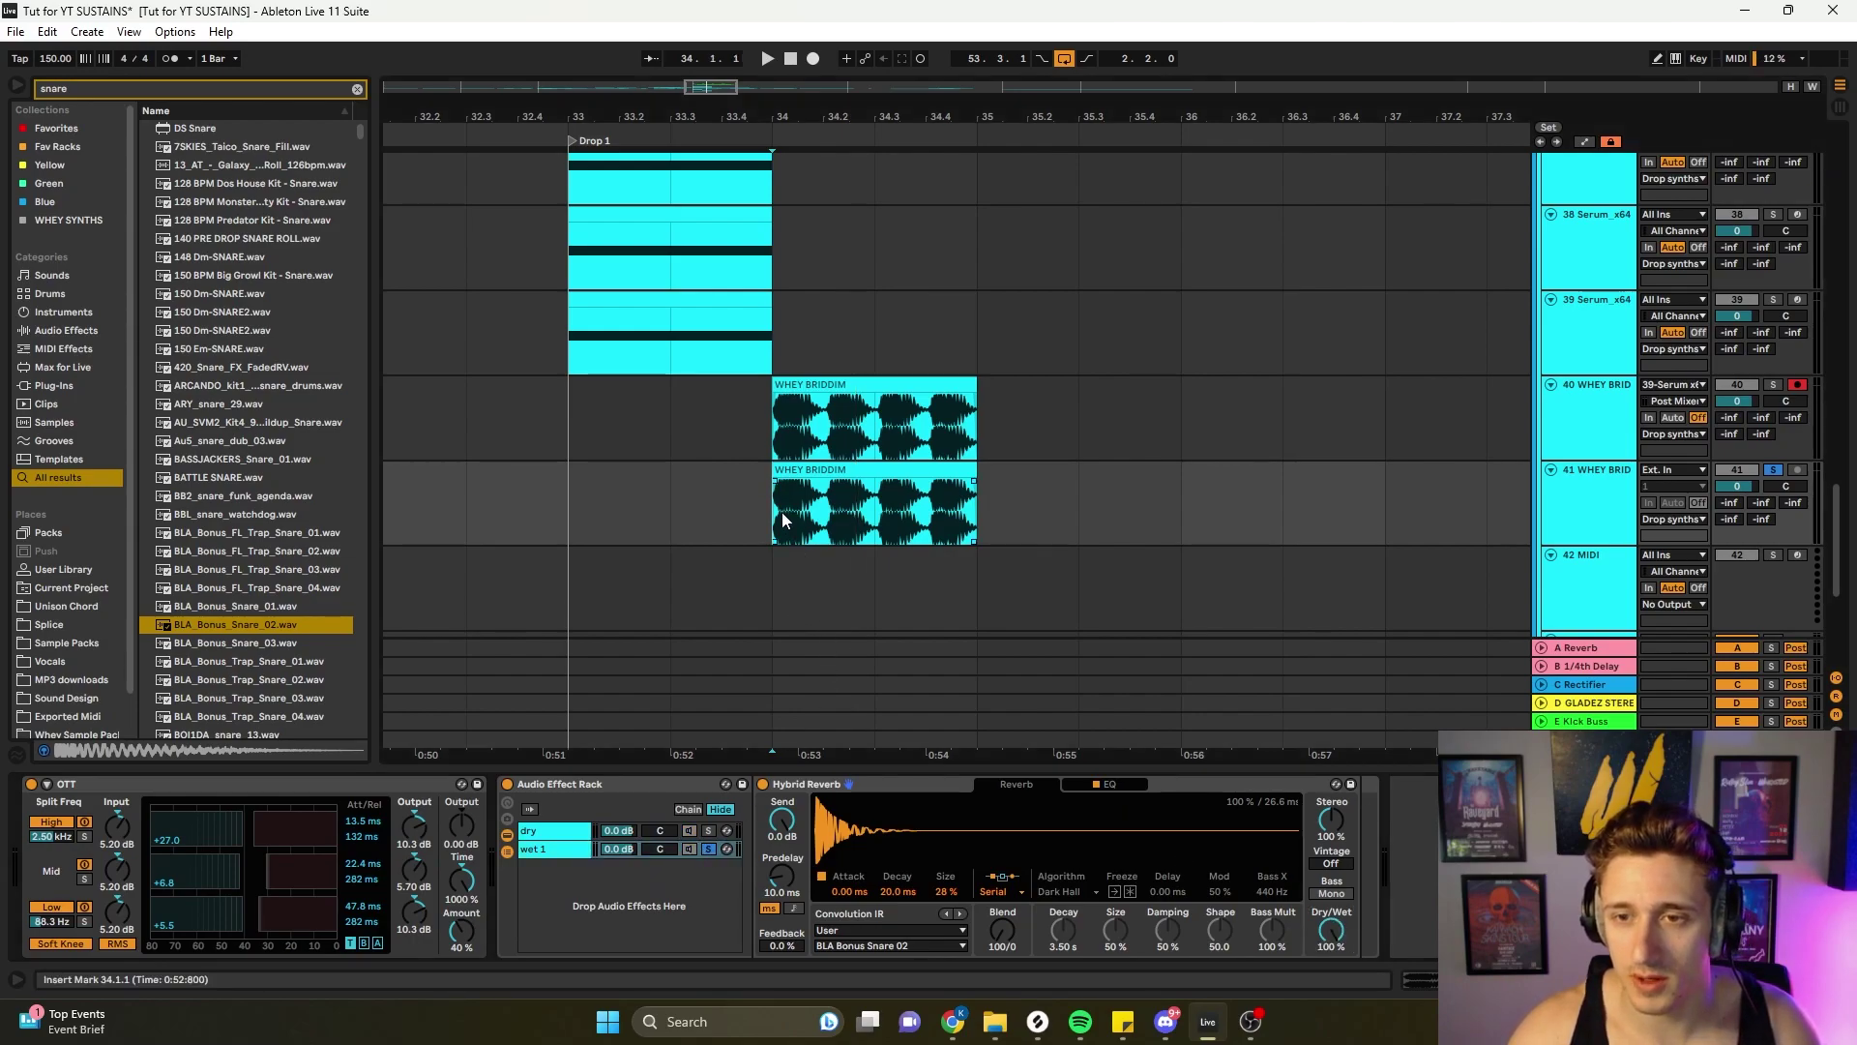
key("space")
key("space")
key("space")
key("space")
key("space")
mouse_move(897, 891)
left_mouse_down()
mouse_move(897, 871)
mouse_move(935, 871)
mouse_move(934, 818)
mouse_move(884, 914)
left_mouse_up()
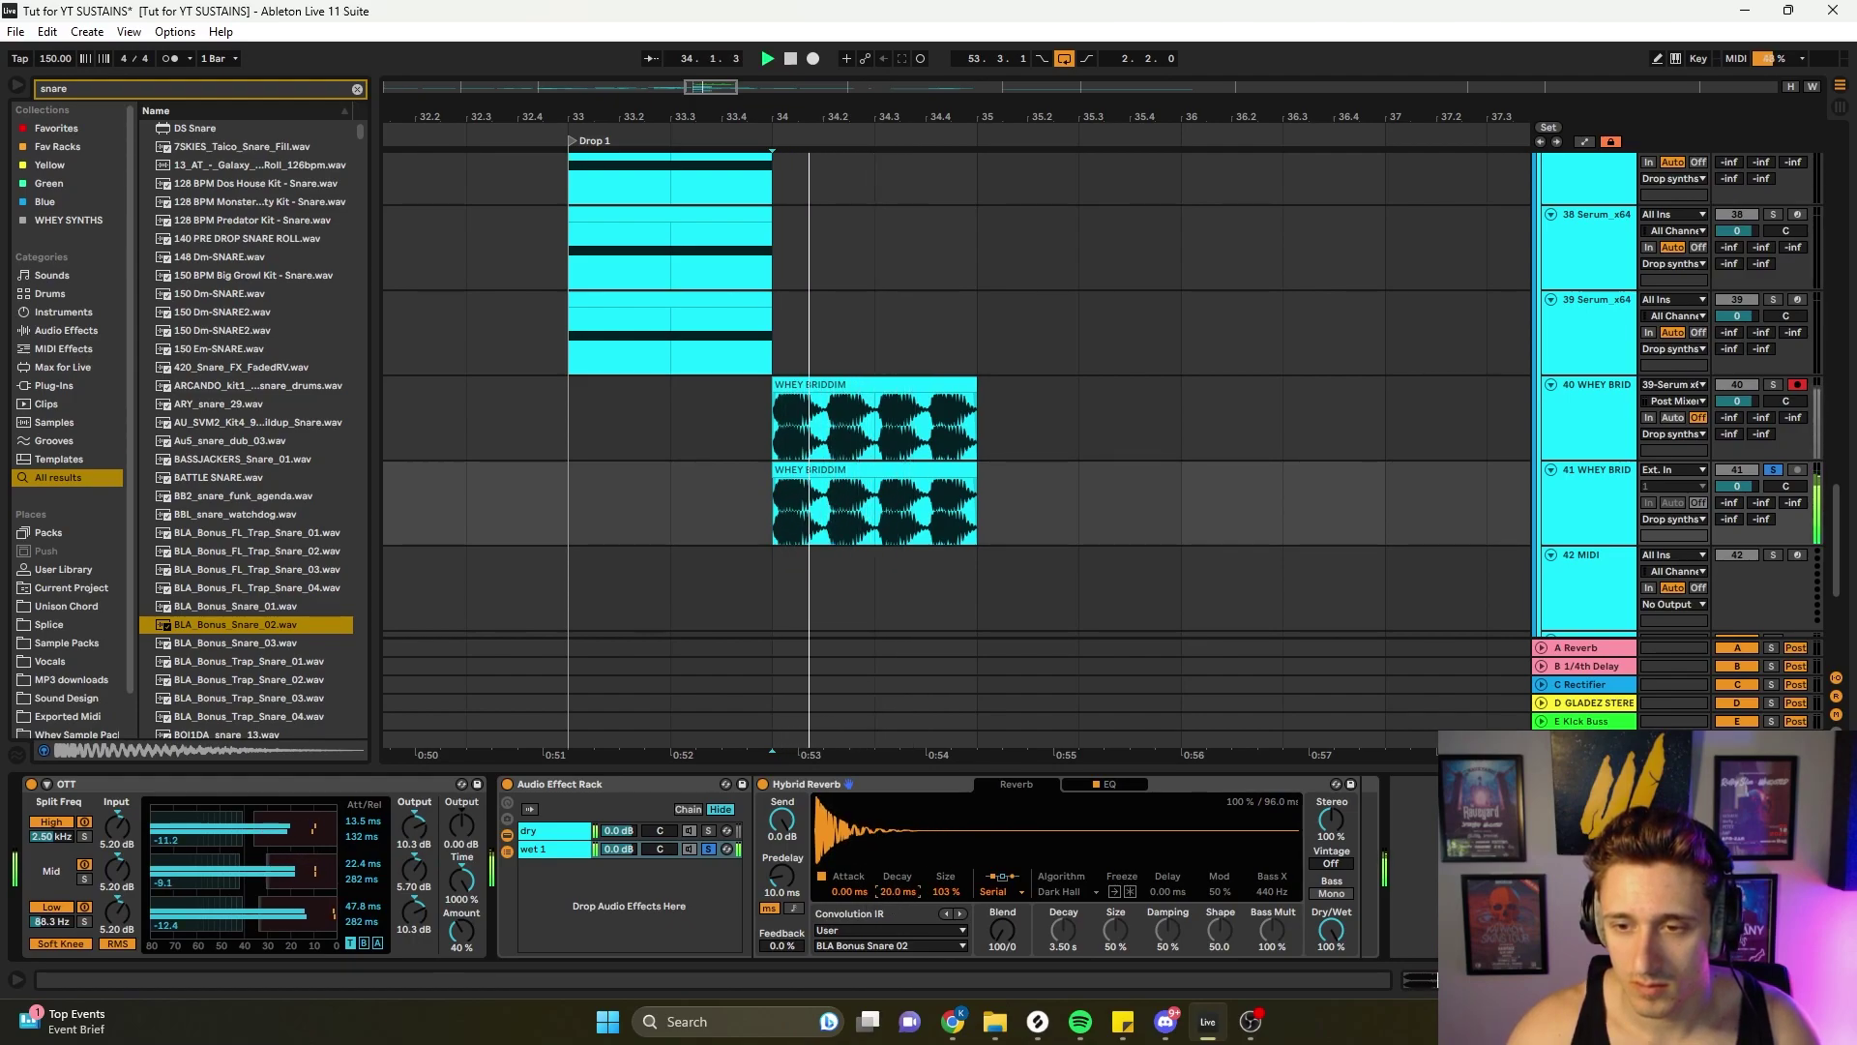
- Cut the wet 1 reverb's lows at 416 Hz with an 18 dB slope and set its stereo width to 73%
left_click(1108, 784)
key("space")
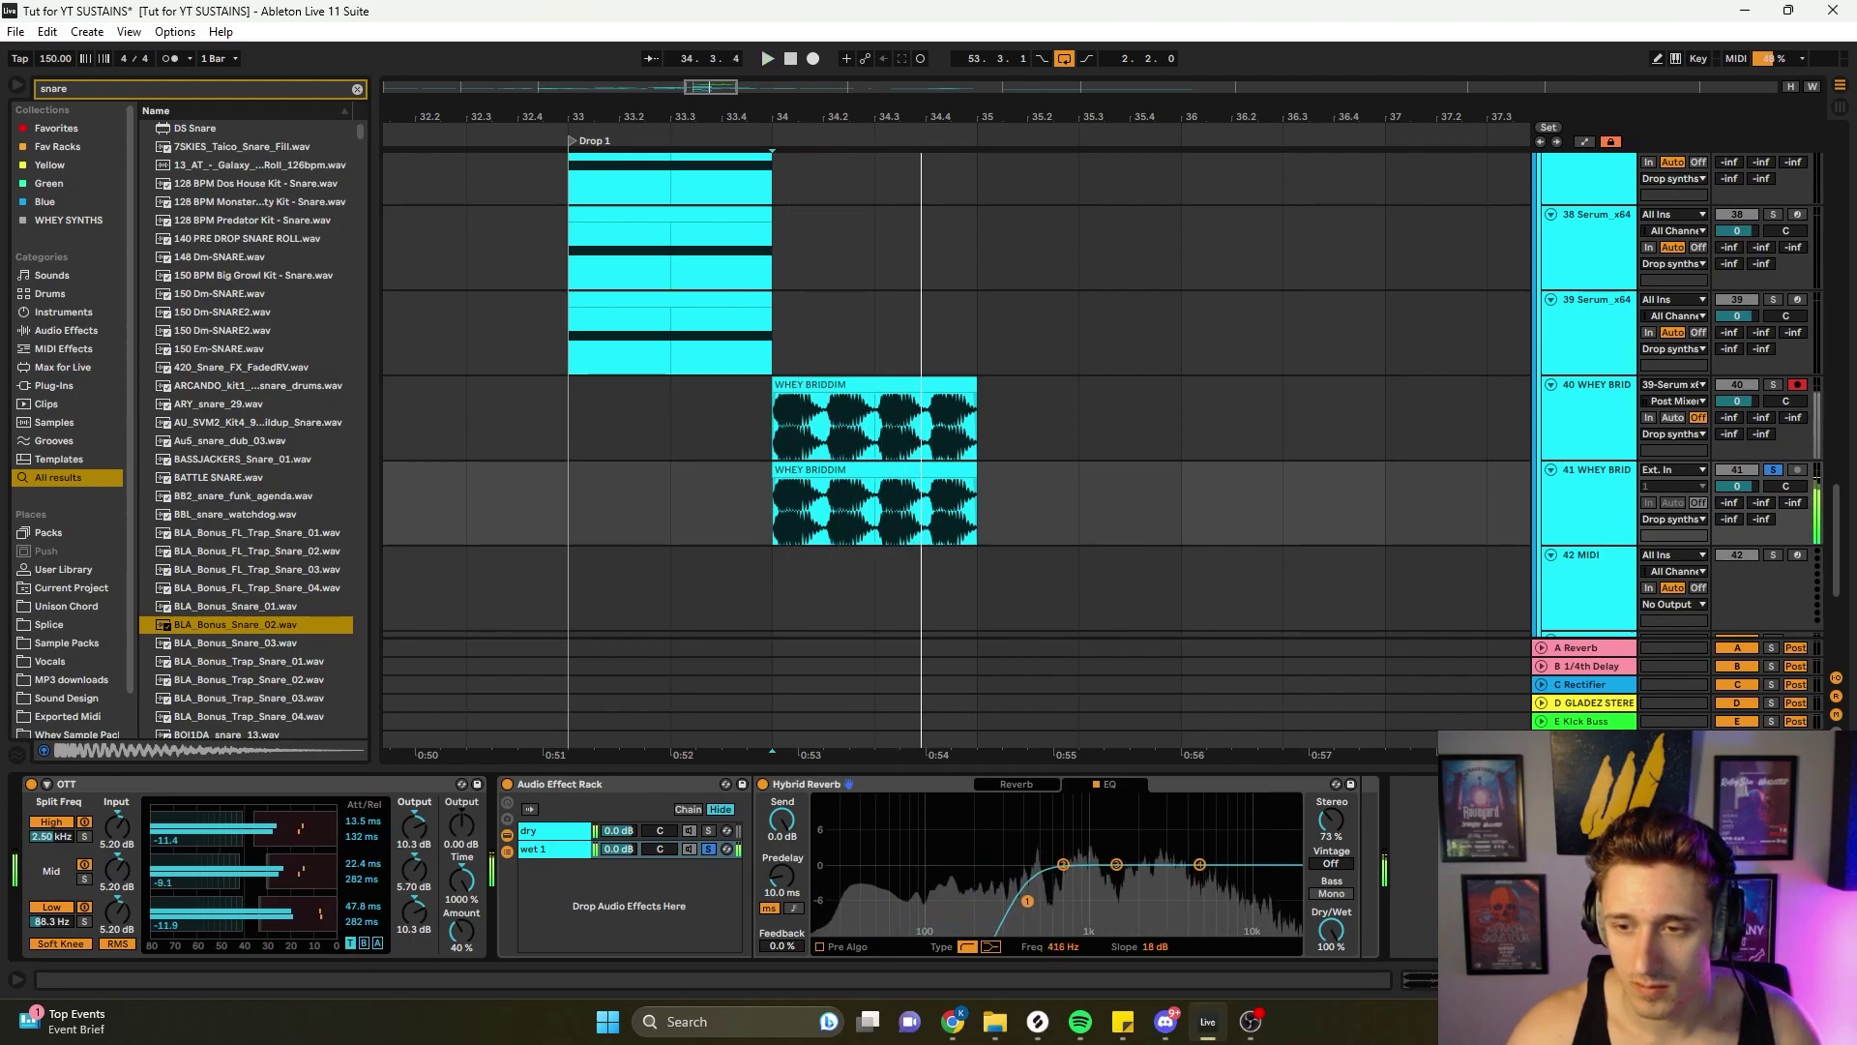
left_click(1016, 783)
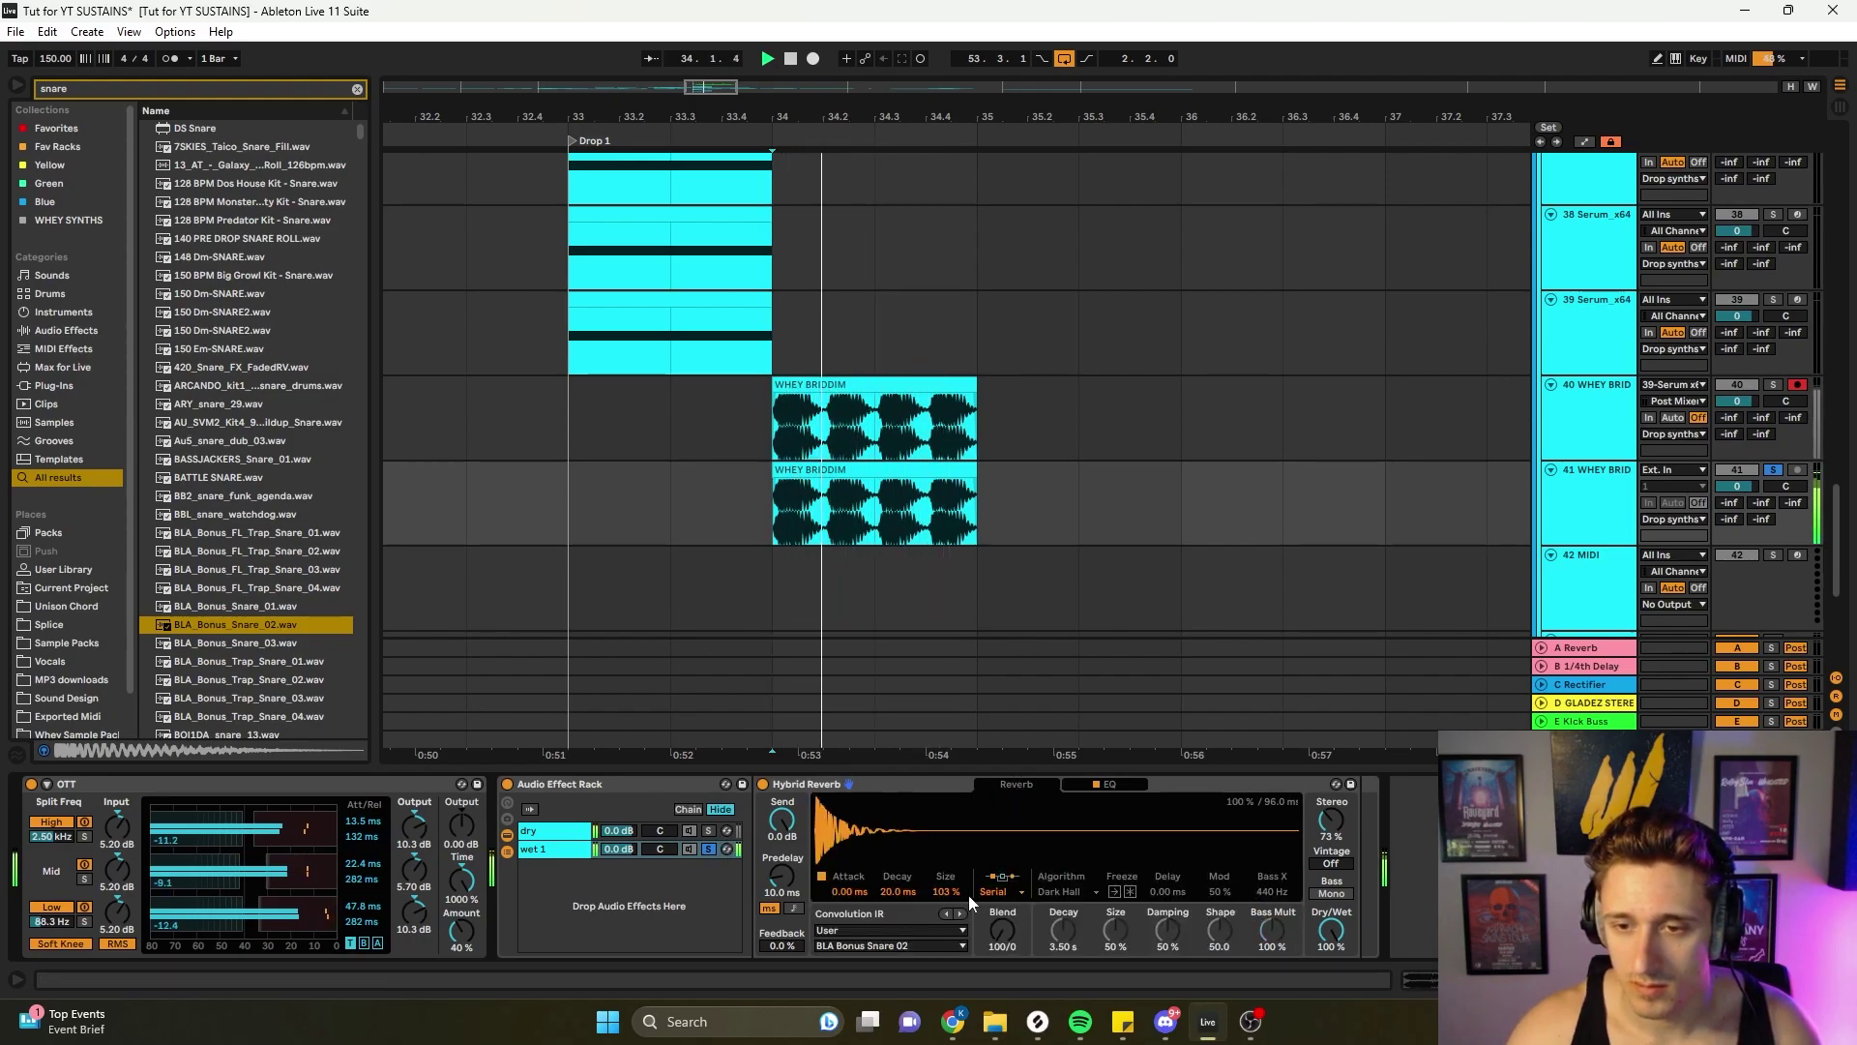
- Set the wet 1 reverb's convolution decay to 39.6 ms and size to 31% while auditioning the clip
left_click_drag(897, 891, 940, 822)
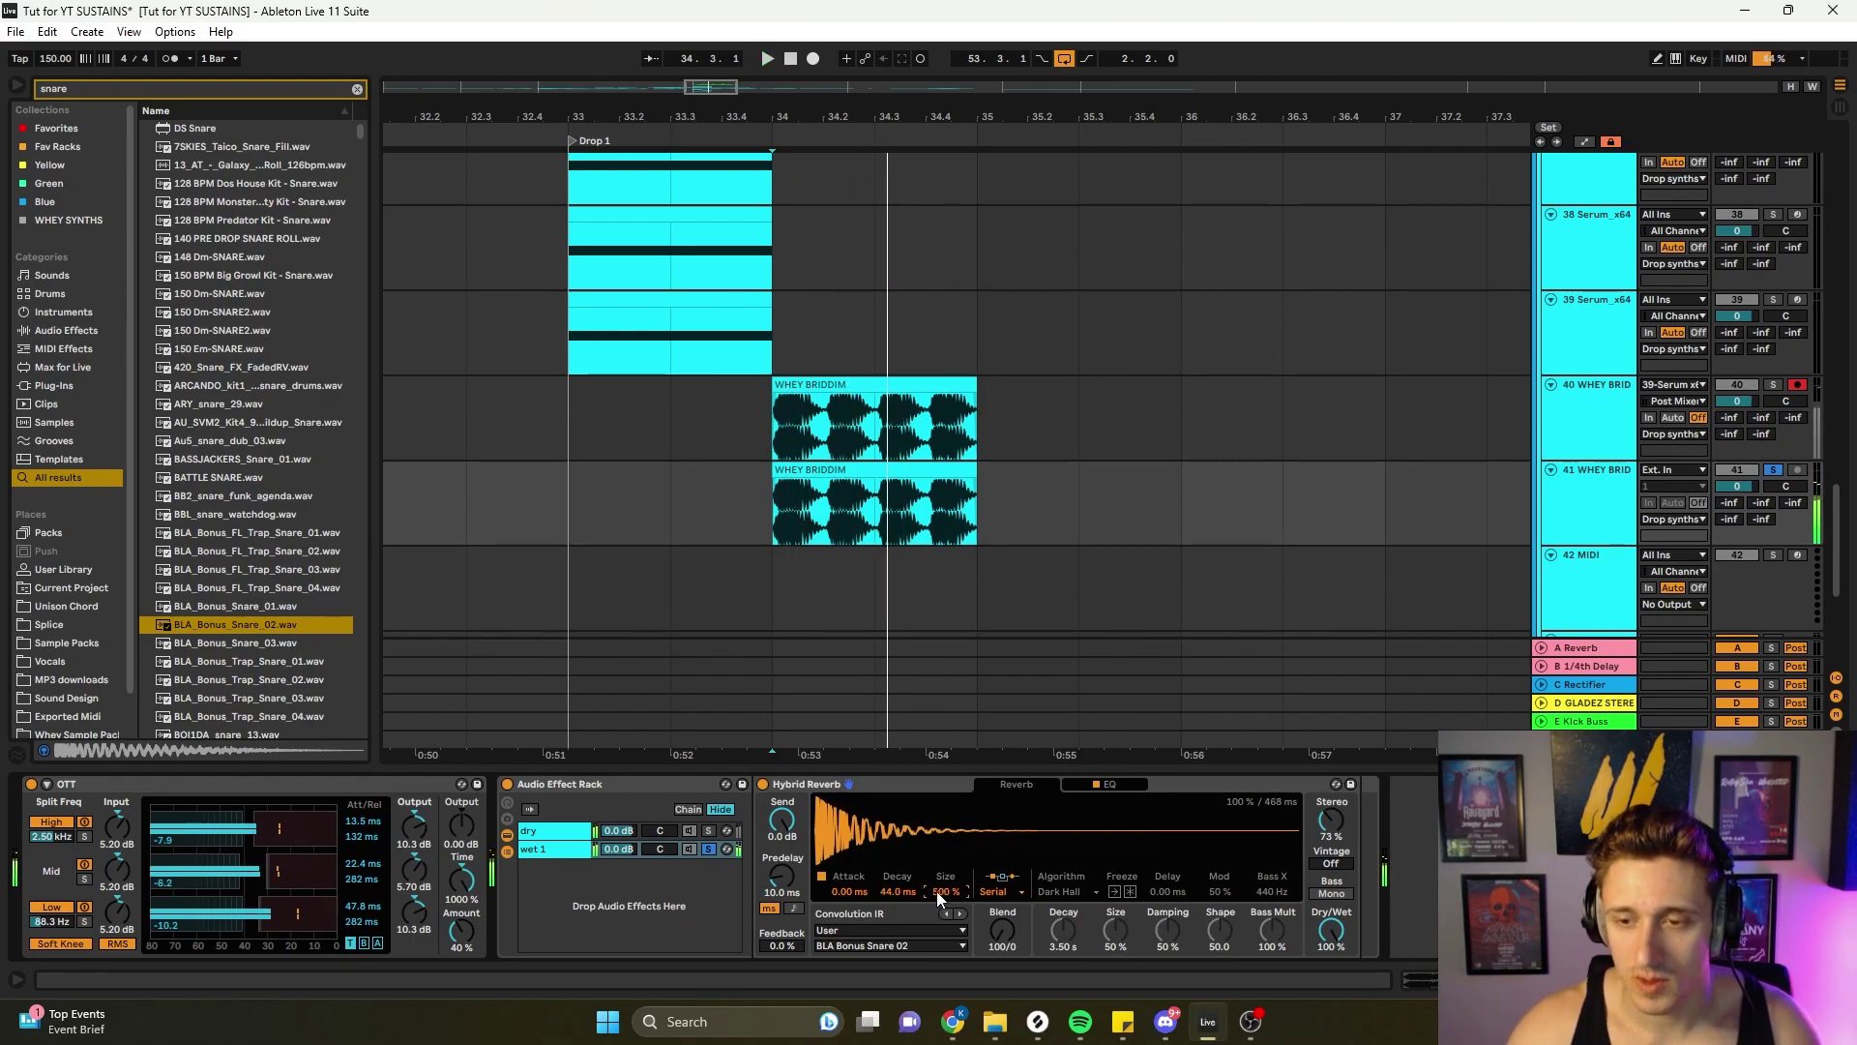
key("space")
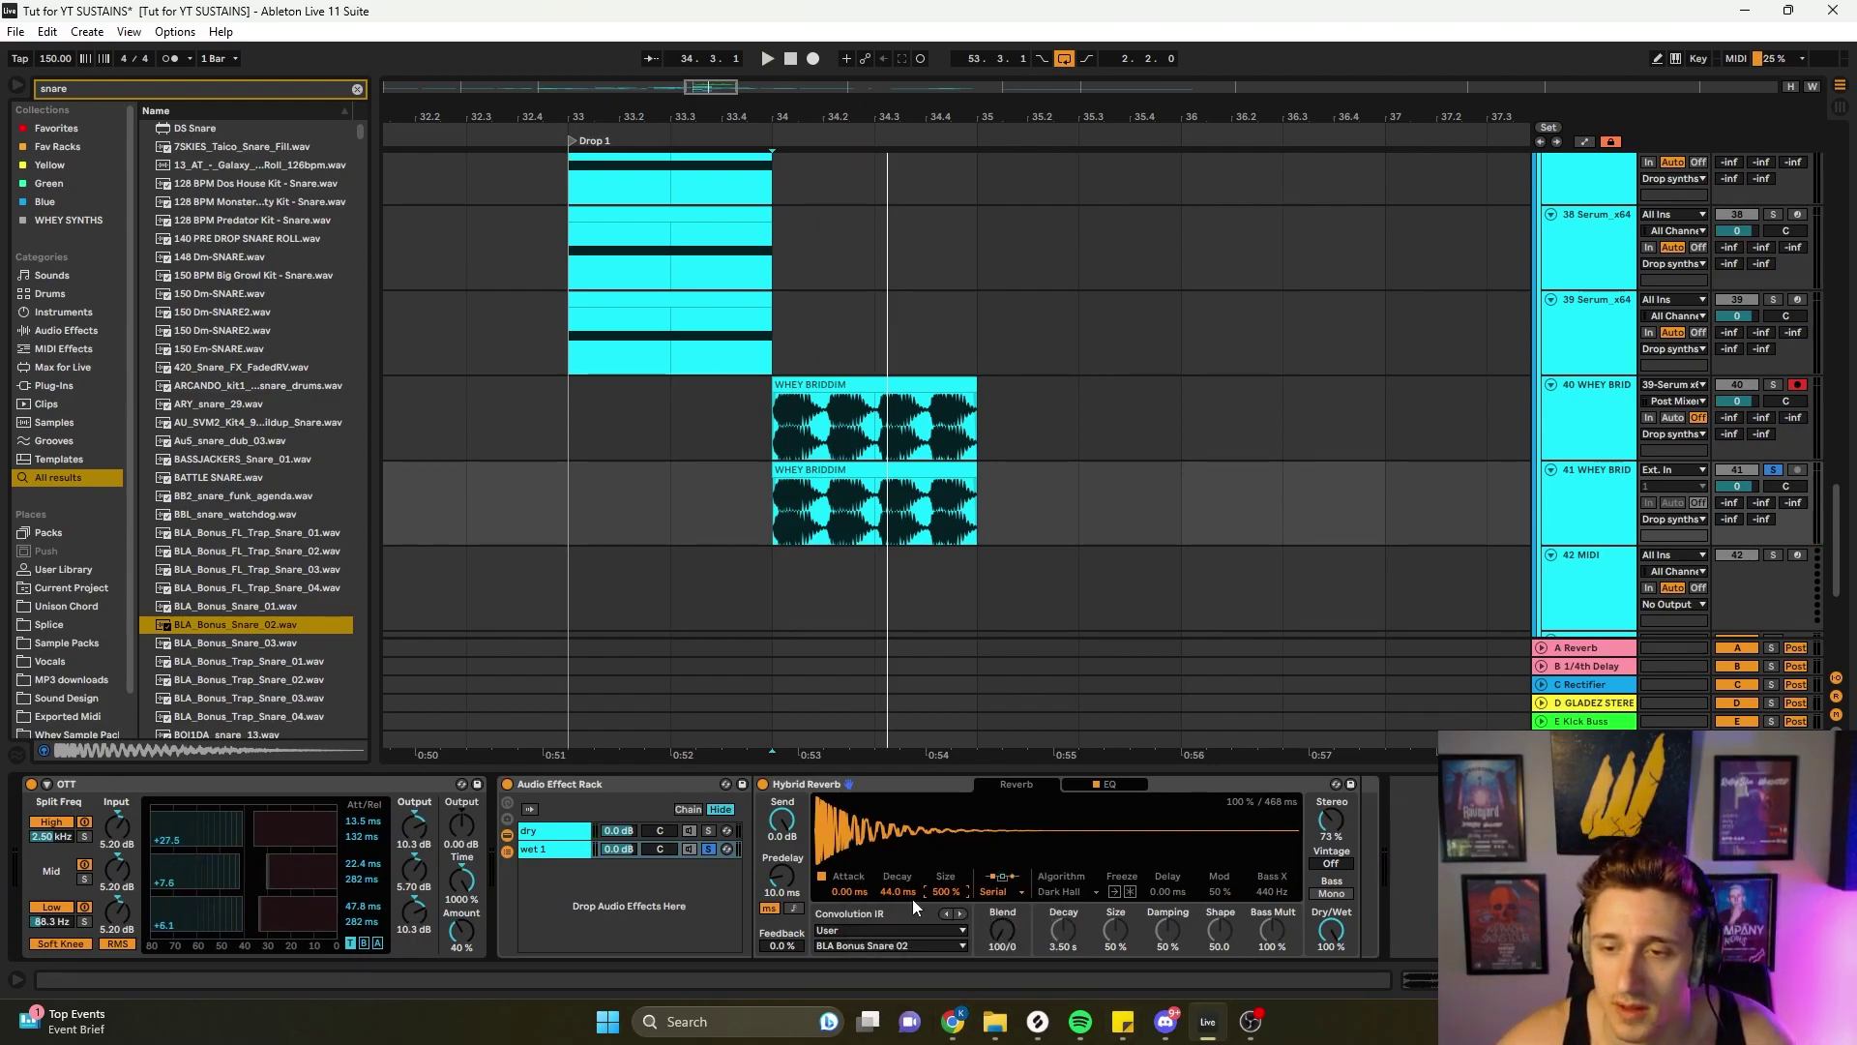
key("space")
mouse_move(946, 891)
left_mouse_down()
mouse_move(946, 953)
mouse_move(947, 880)
left_mouse_up()
key("space")
key("space")
key("space")
key("space")
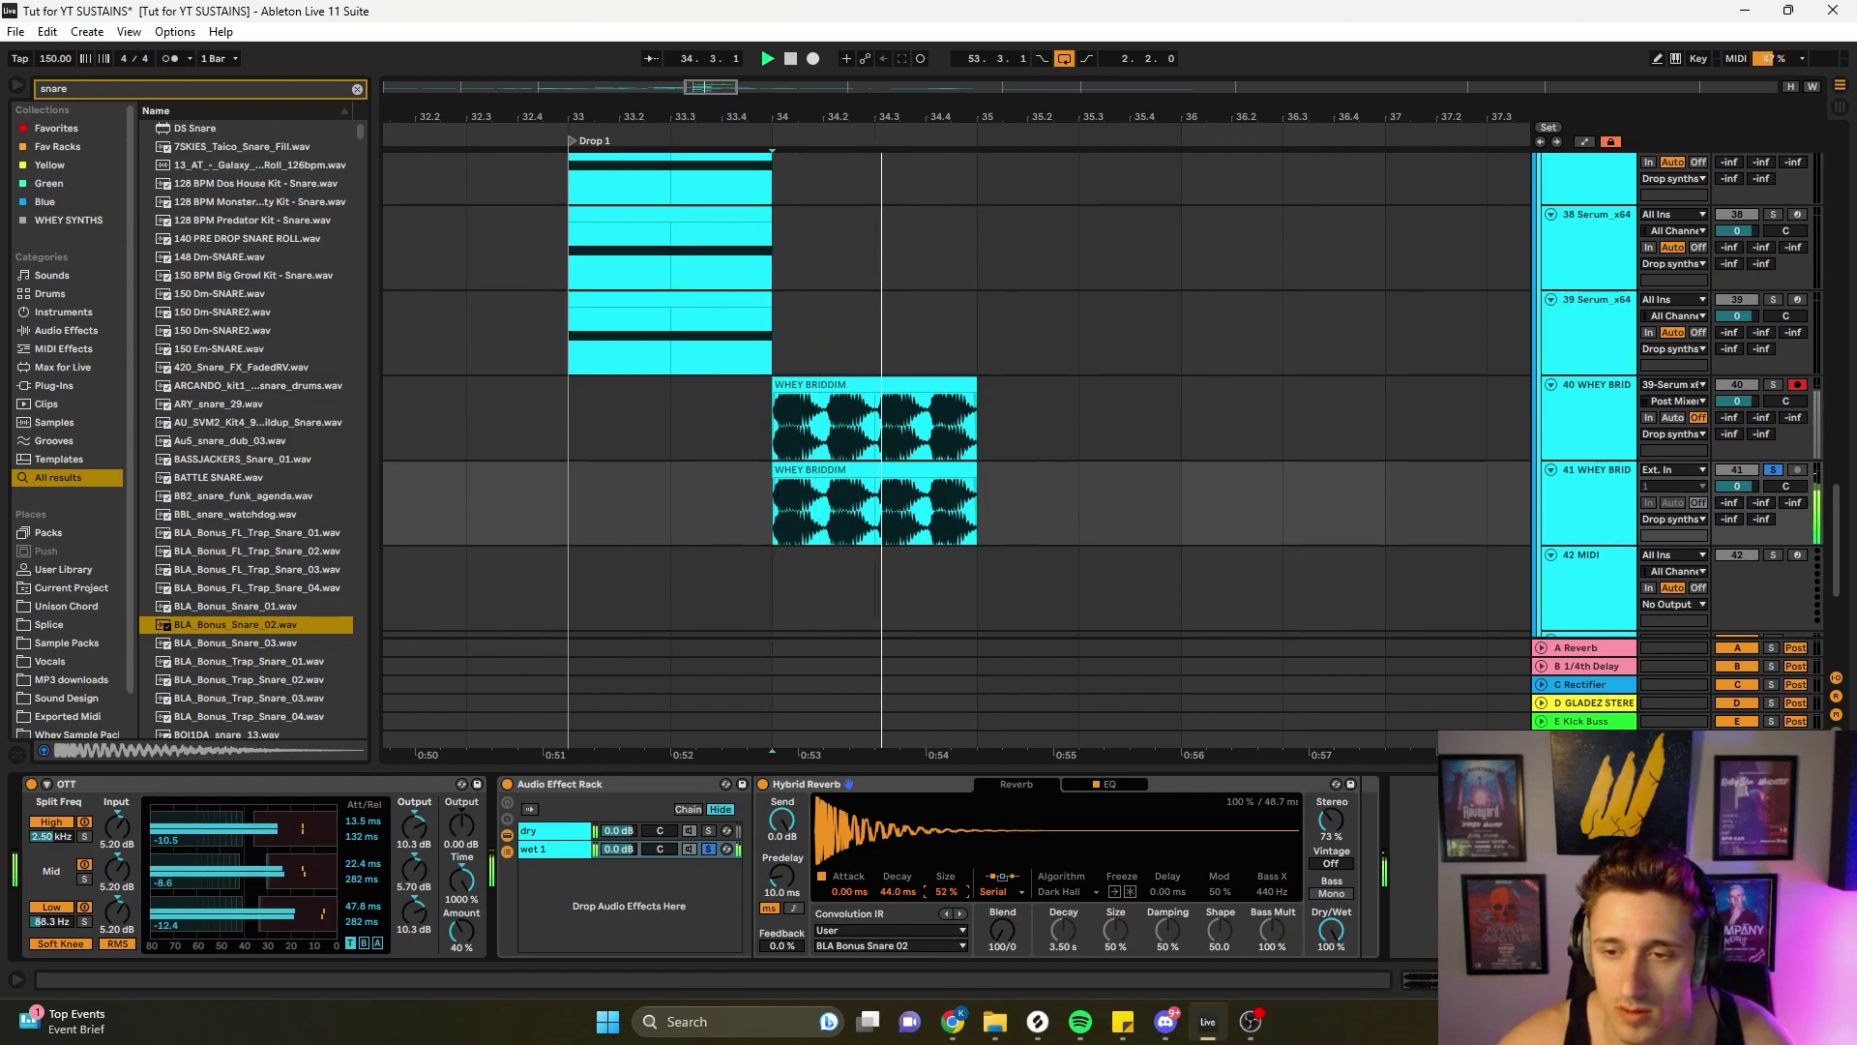
key("space")
mouse_move(920, 887)
left_mouse_down()
mouse_move(920, 857)
mouse_move(894, 924)
mouse_move(946, 882)
mouse_move(946, 899)
left_mouse_up()
- Solo the dry chain alongside wet 1 and lower the wet 1 chain volume to about -9 dB
left_click(709, 830)
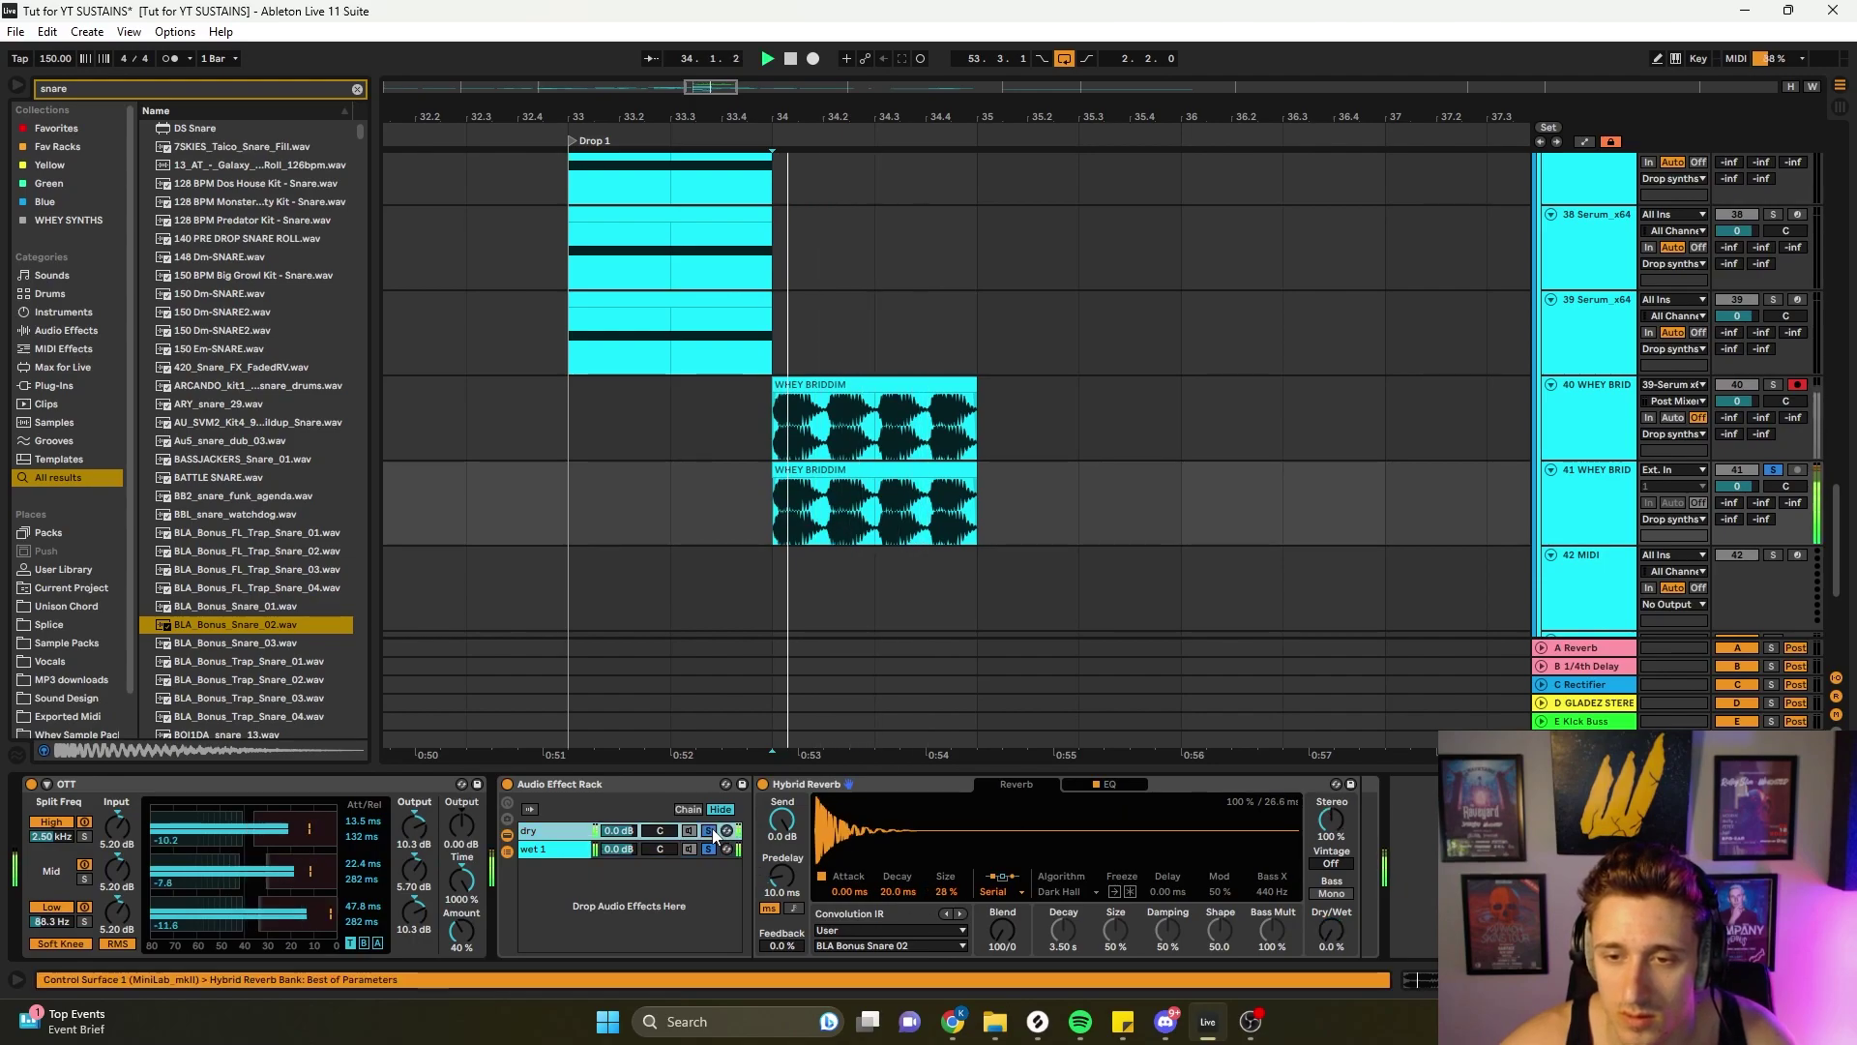
left_click_drag(615, 852, 615, 891)
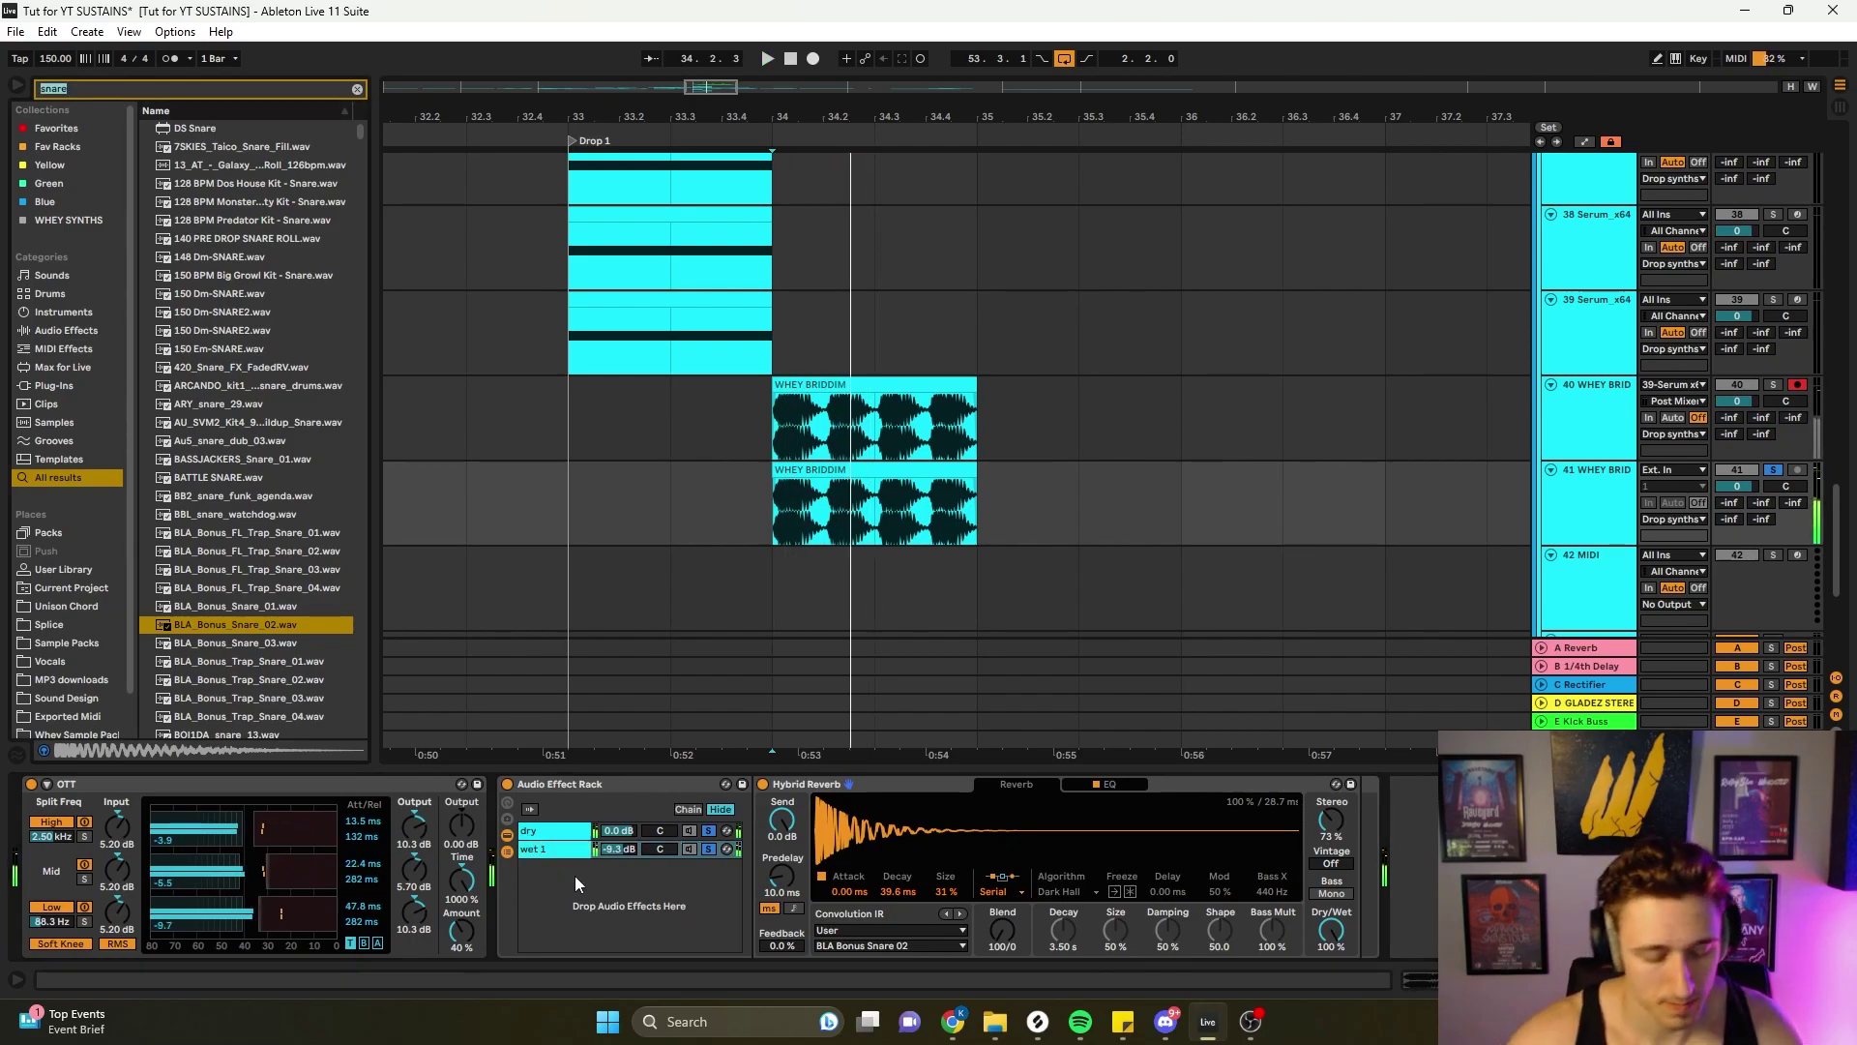
- Find the Multiband Compression preset and add it after the effect rack on track 41
type("mul")
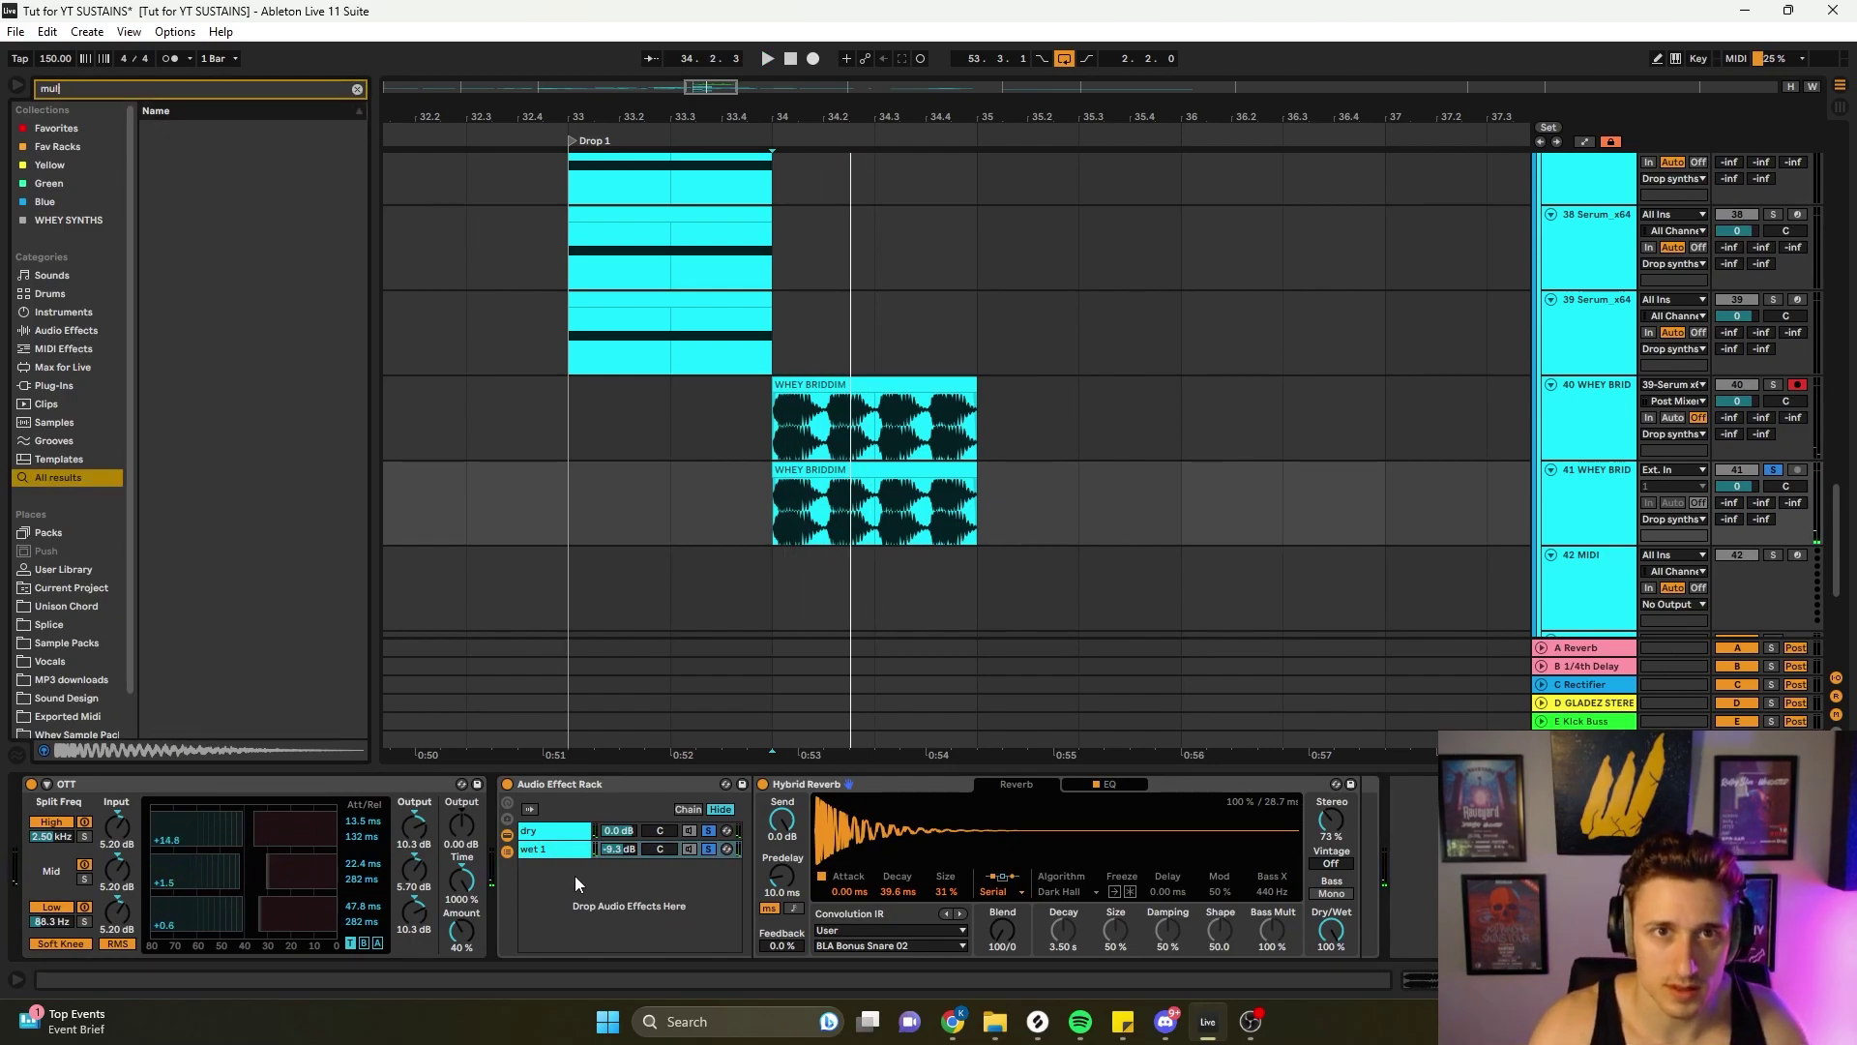
type("tiban")
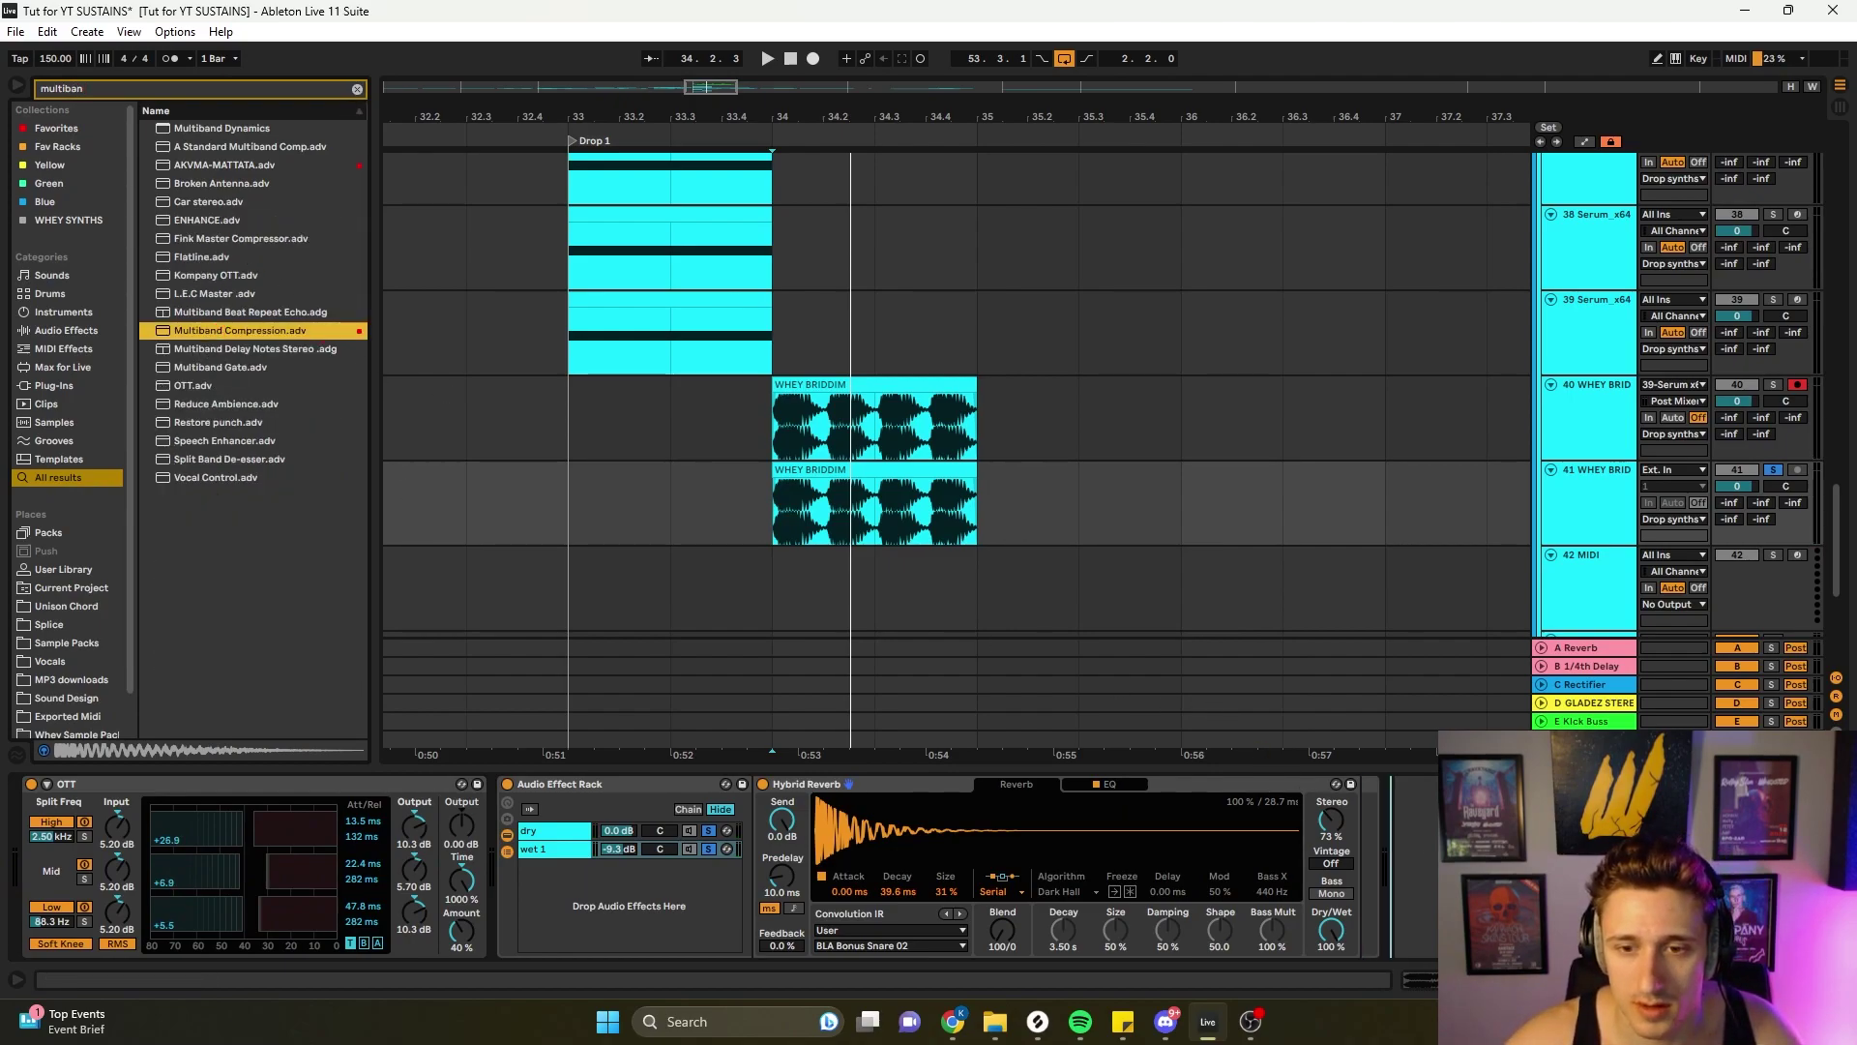
left_click_drag(240, 330, 1461, 871)
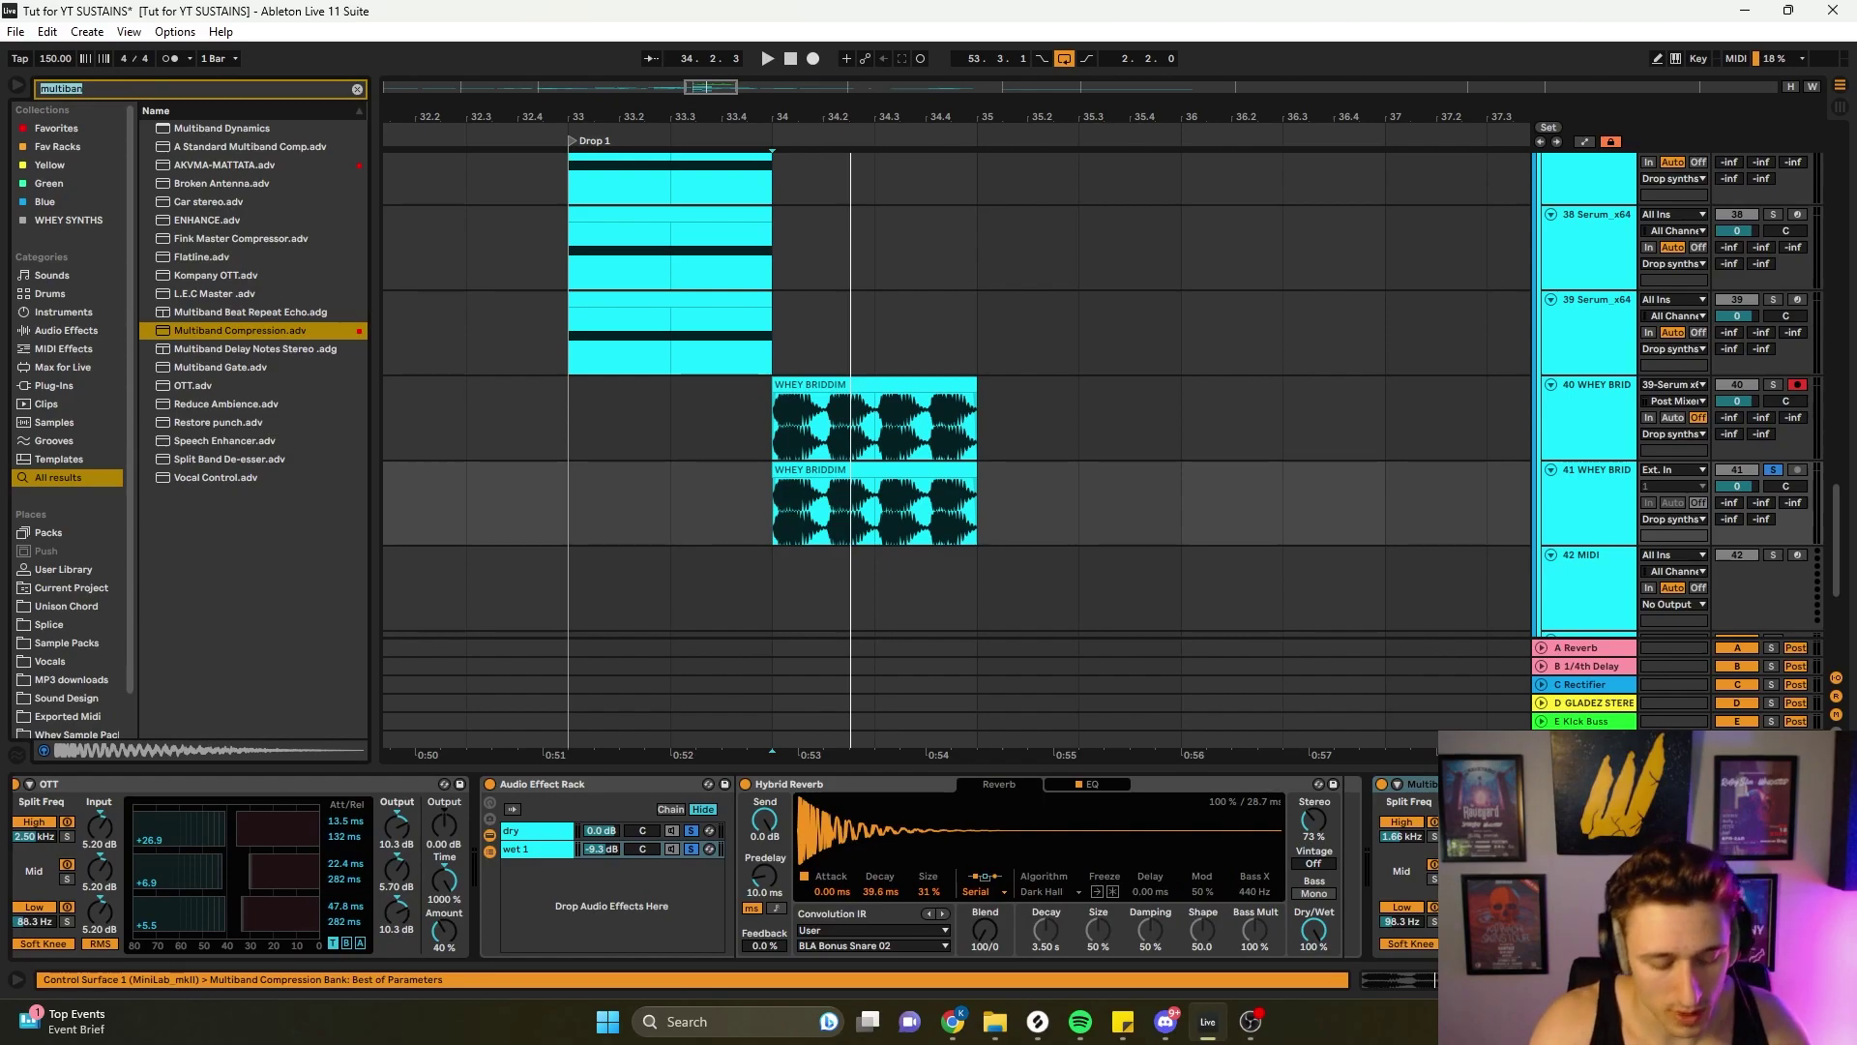
- Insert iZotope Trash 2 between the effect rack and Multiband Compression and play back the clip
type("trash")
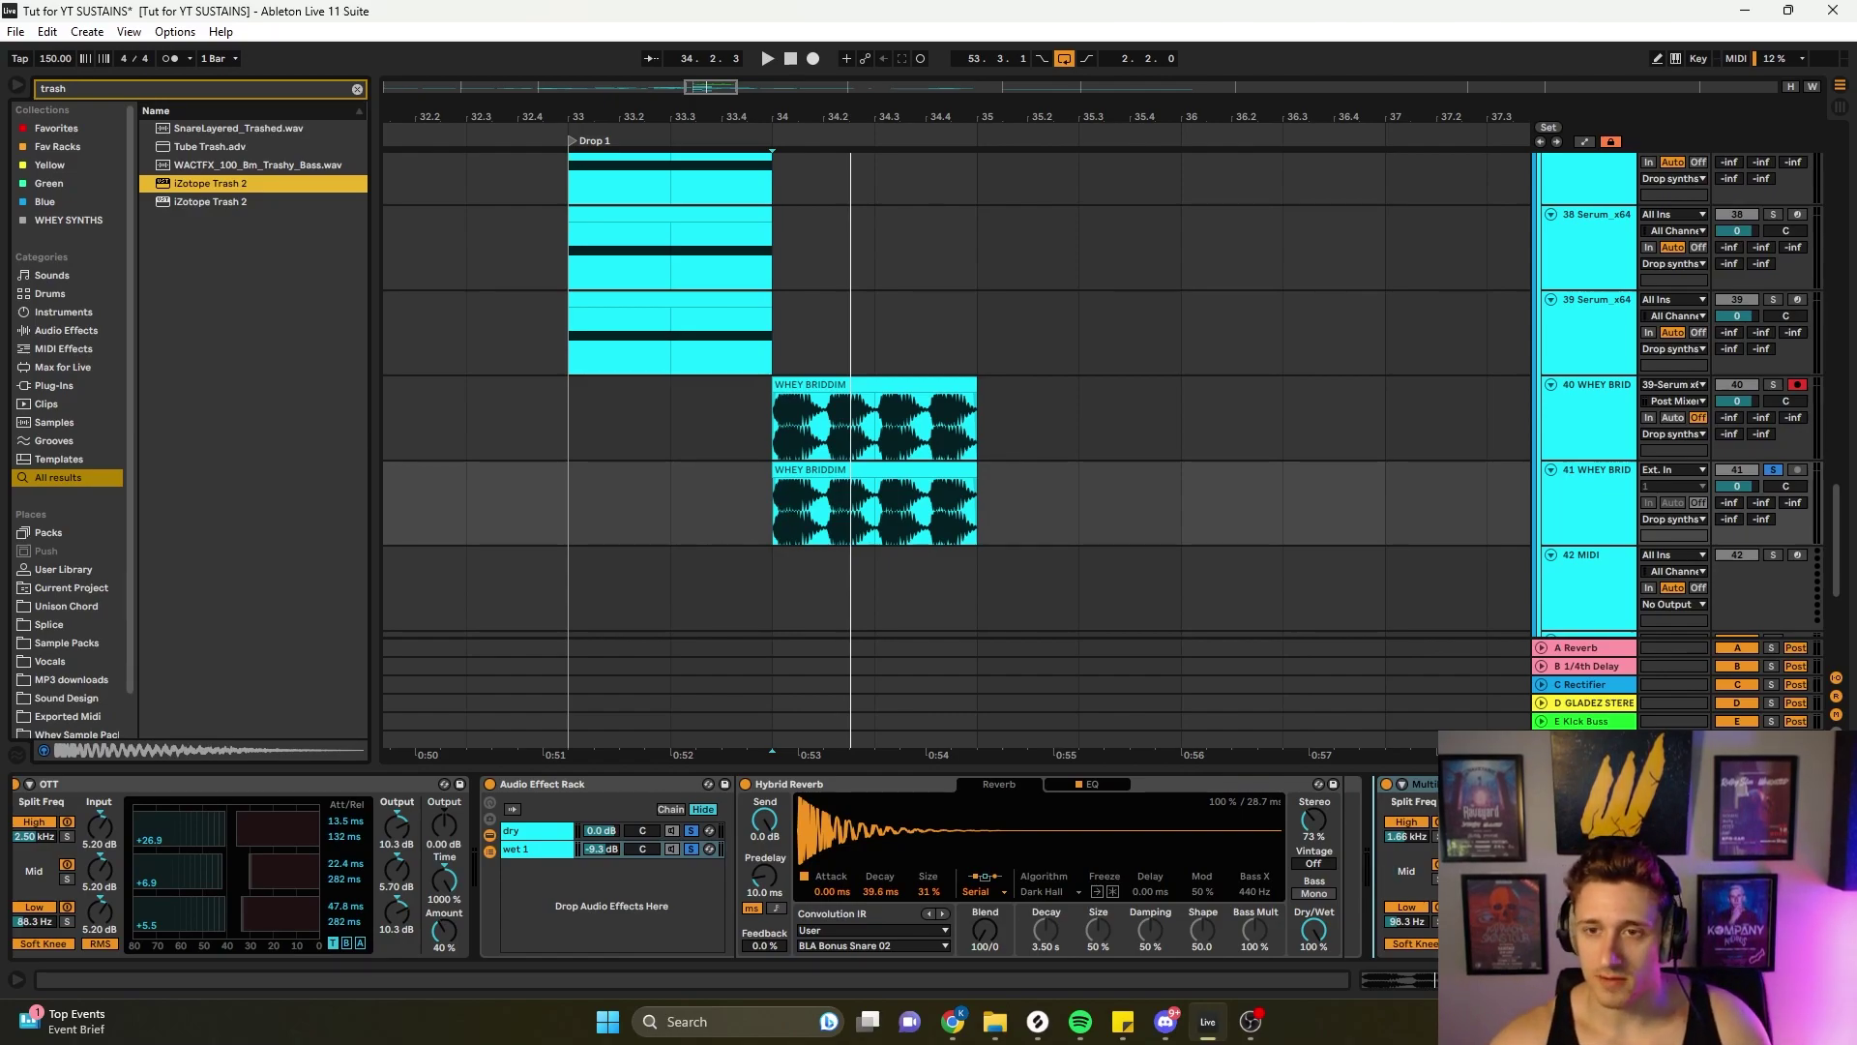
key("Return")
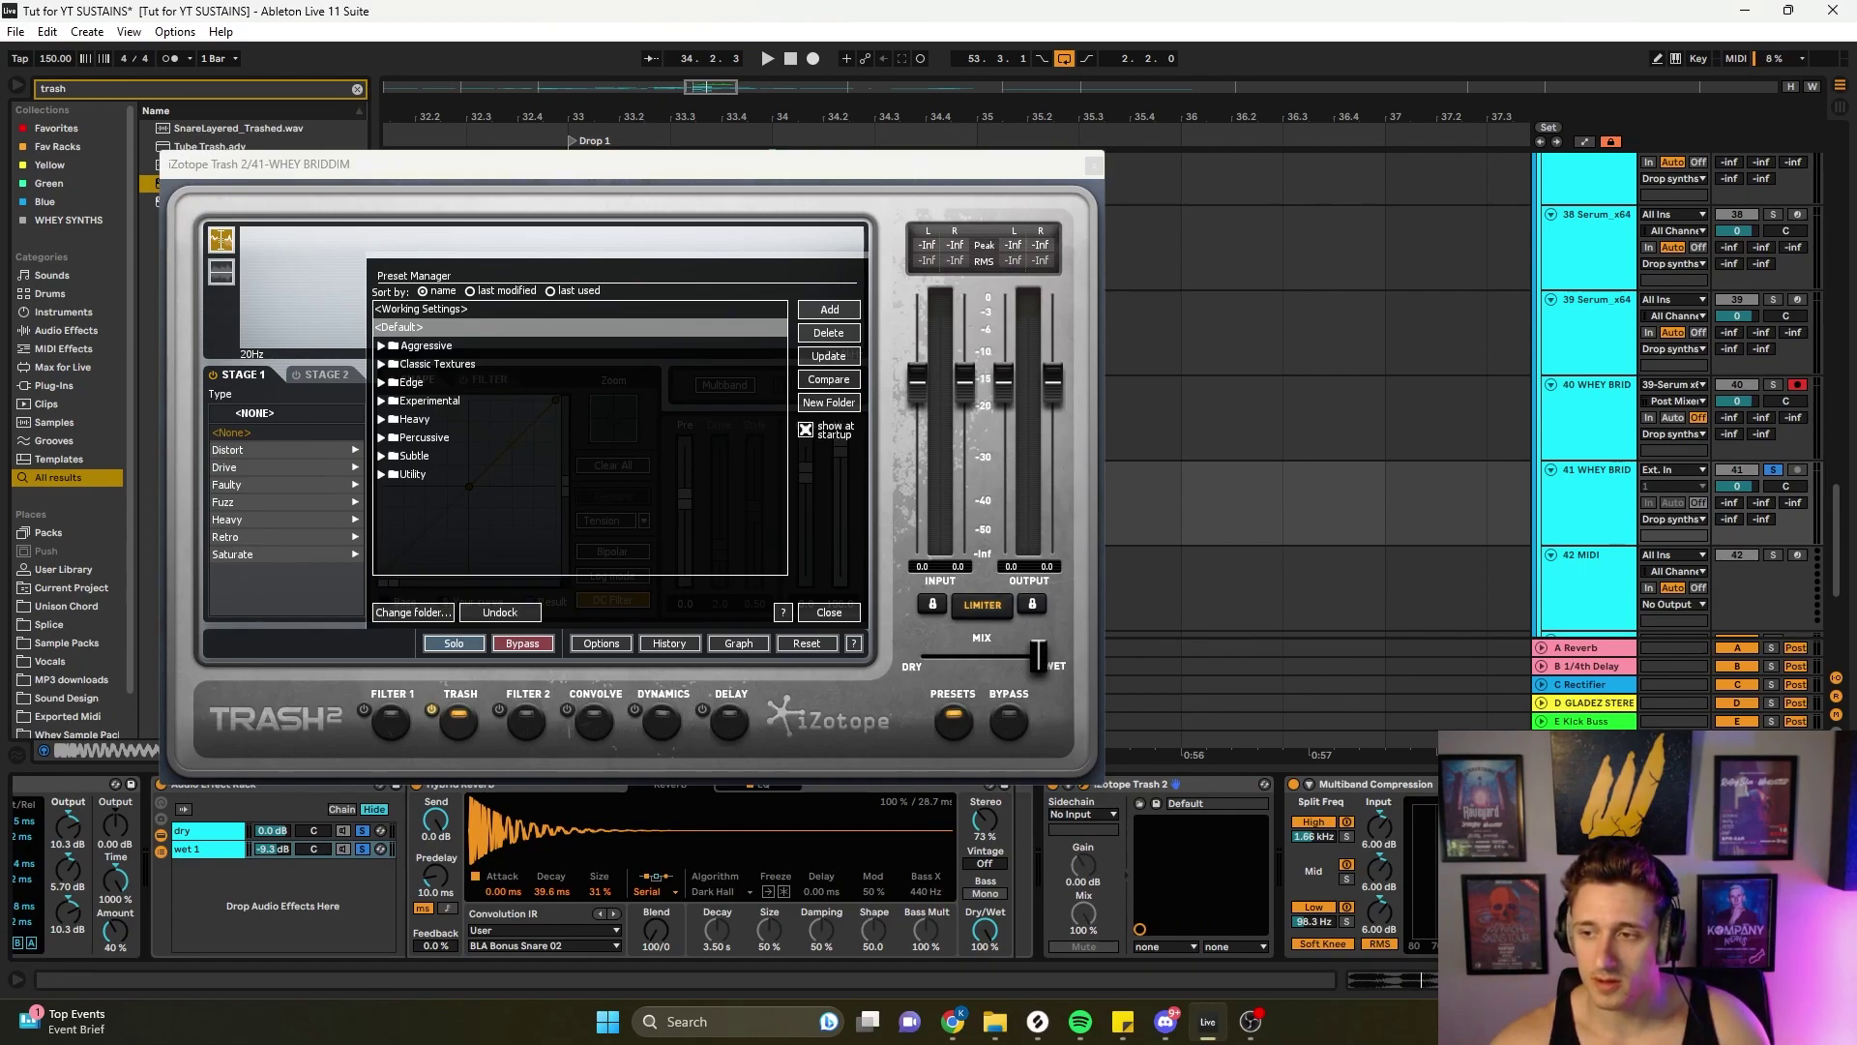
key("space")
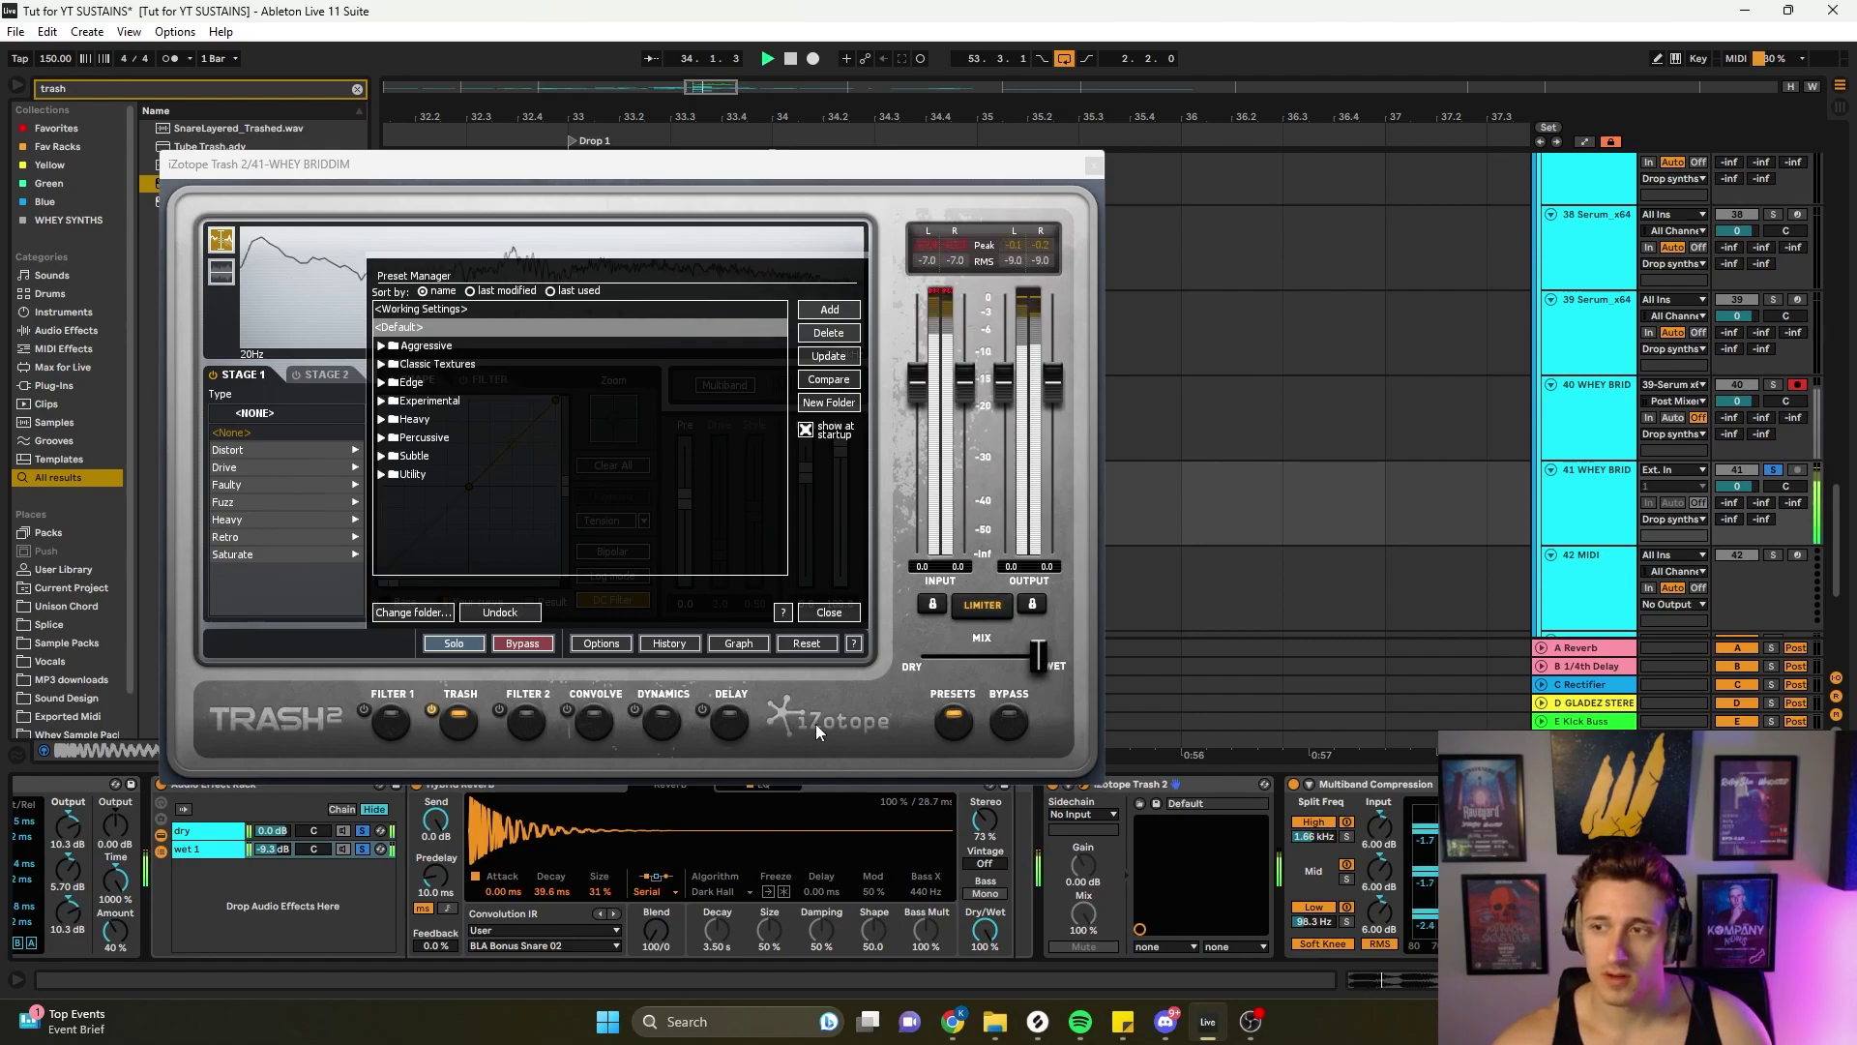
- Set Trash 2's stage 1 distortion type to Gnasher and lower its mix to about halfway
left_click(250, 451)
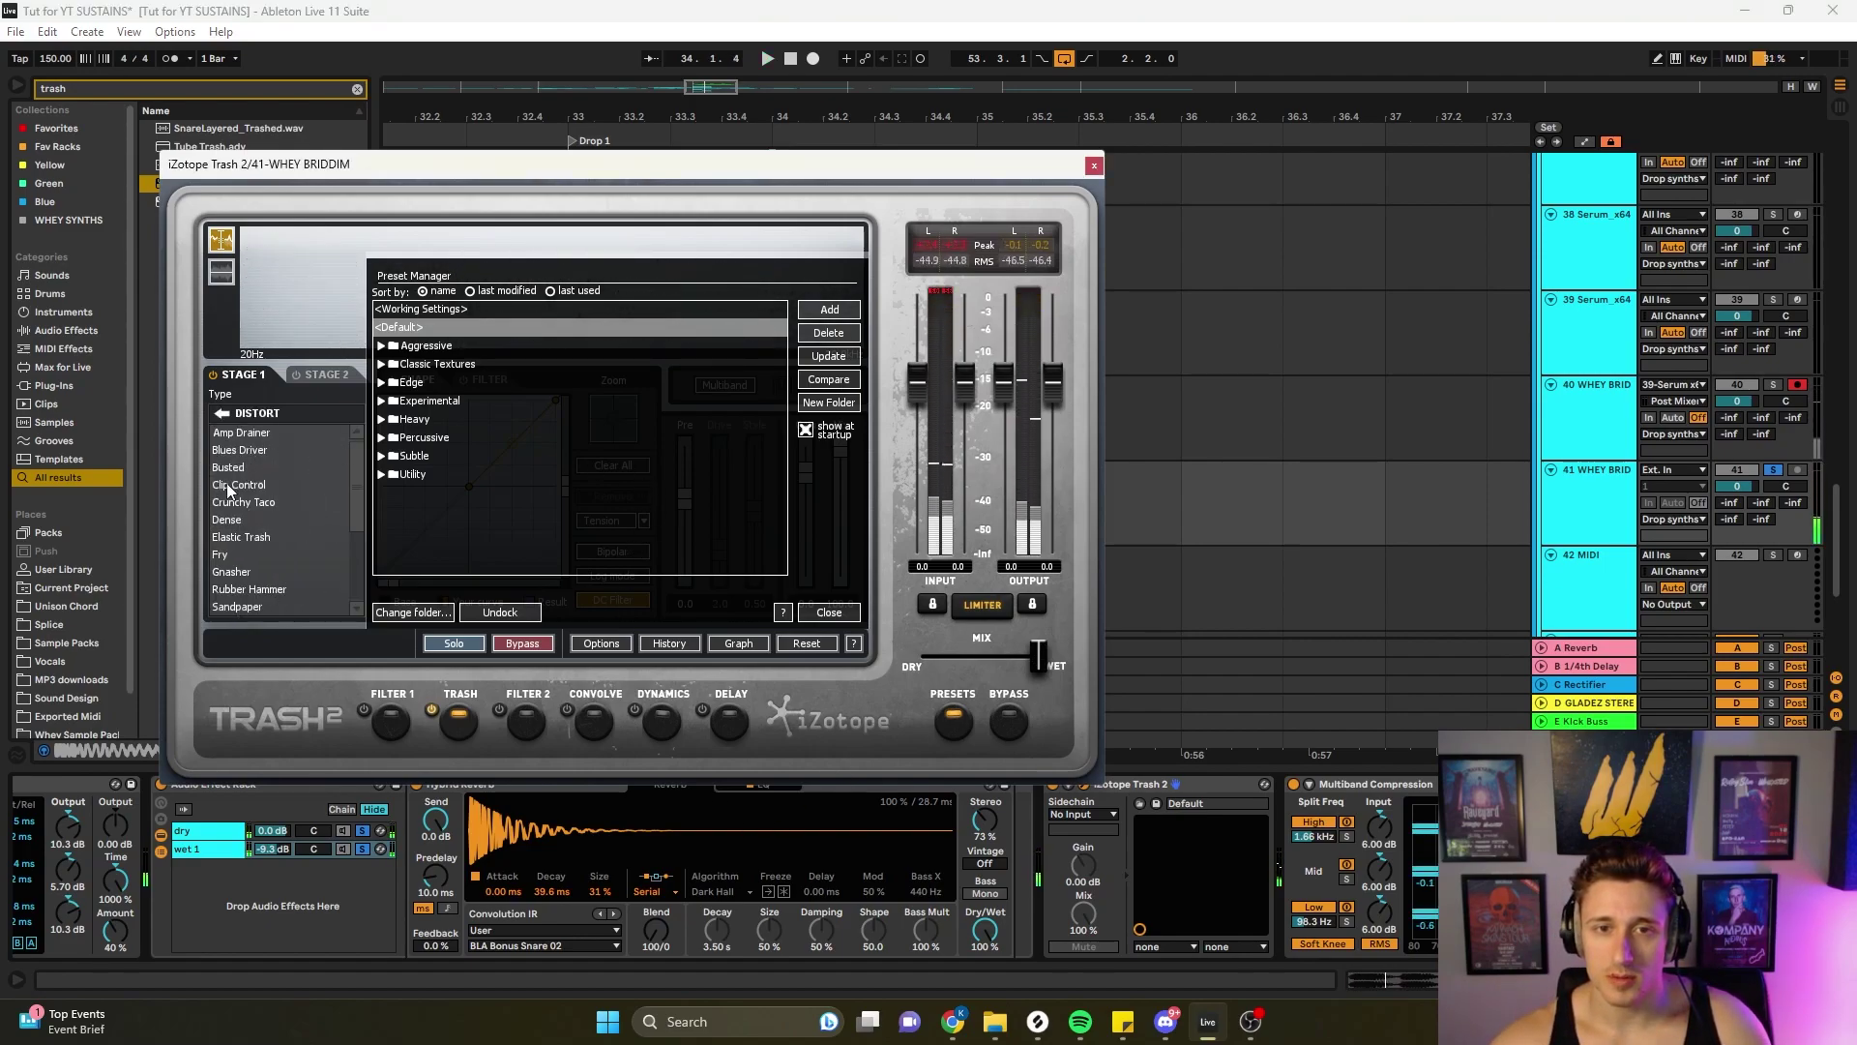
left_click(236, 573)
key("space")
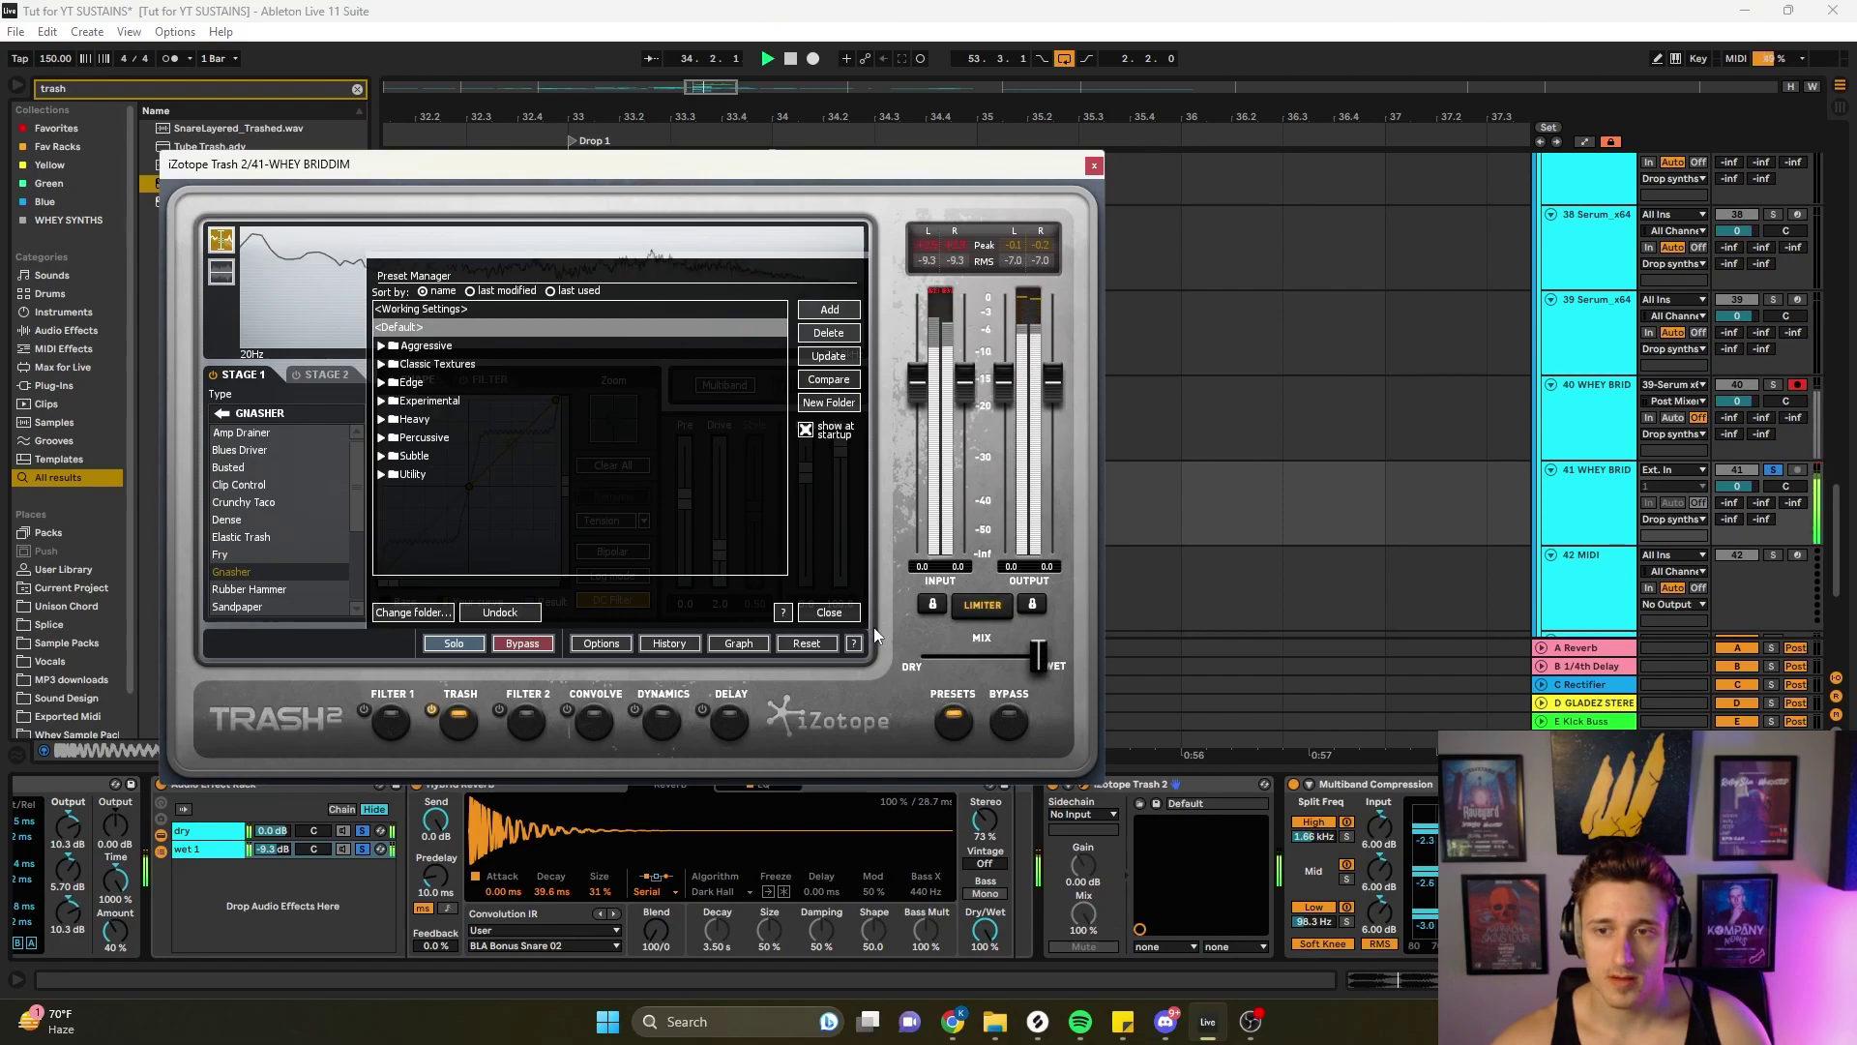
left_click_drag(1039, 654, 978, 679)
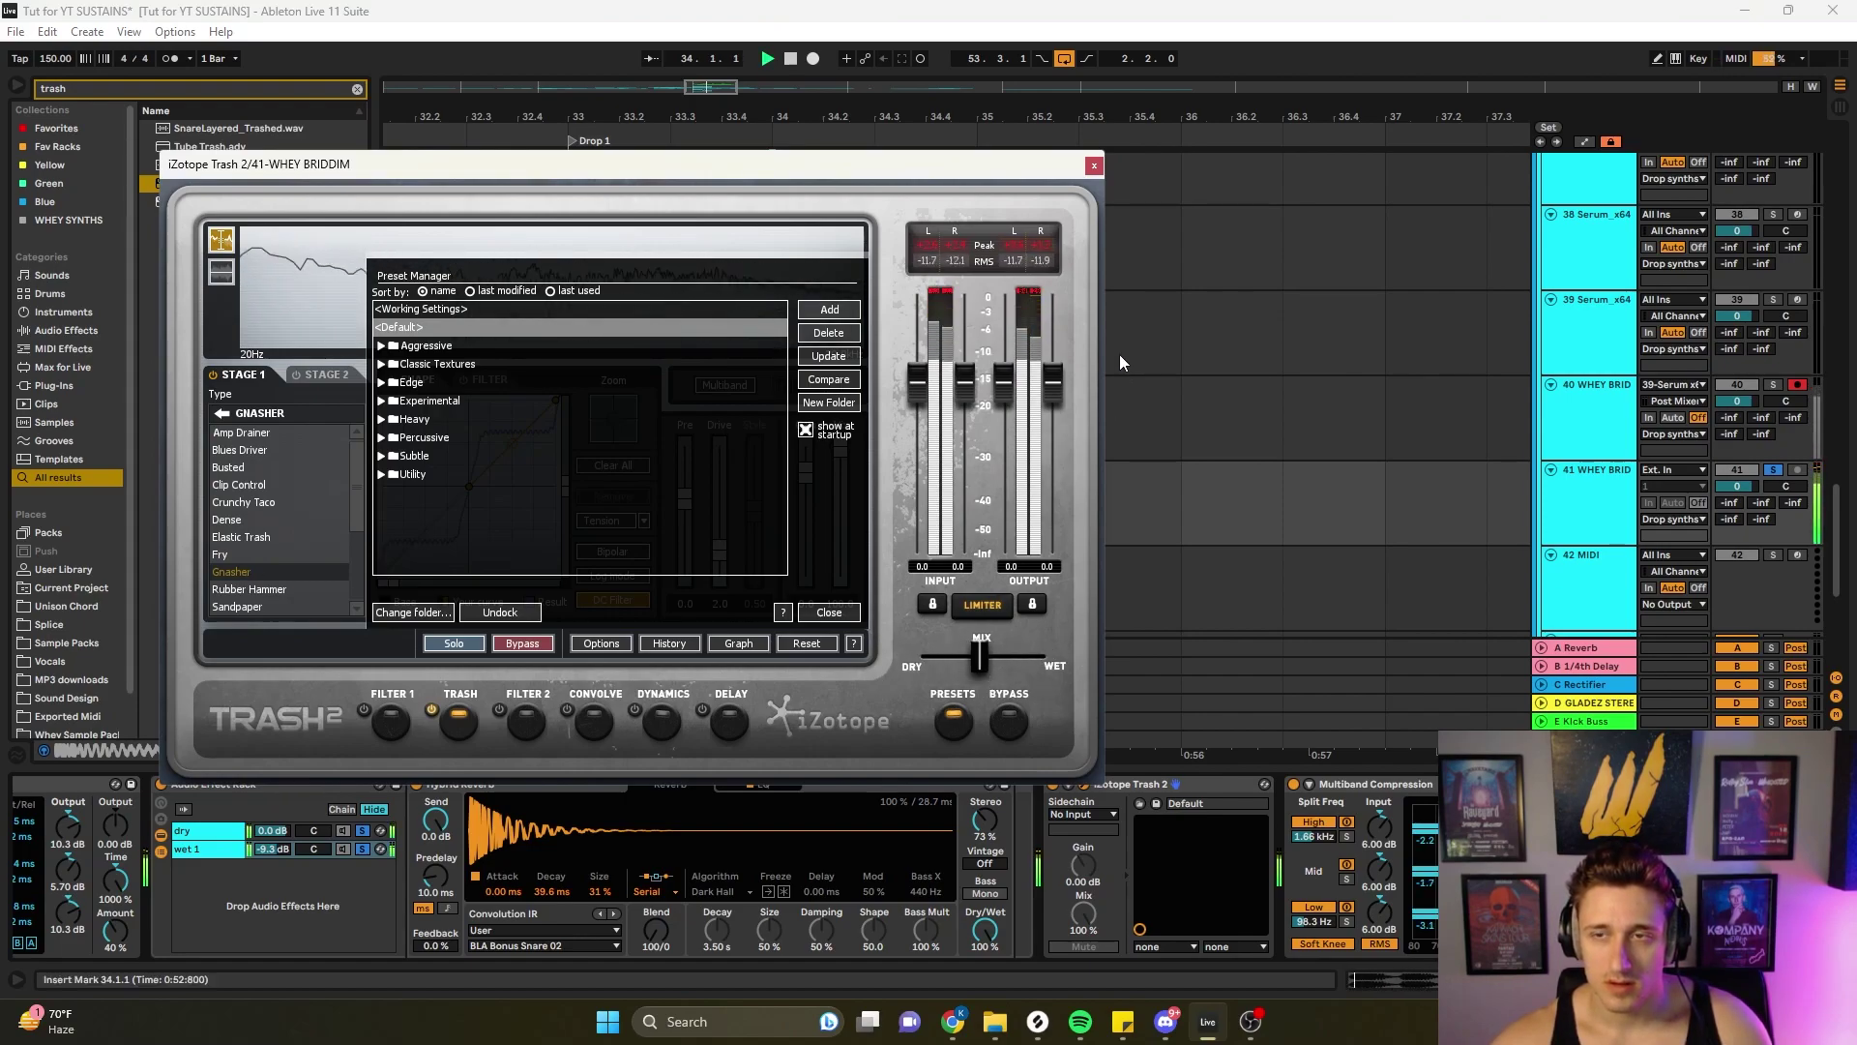
- Close the Trash 2 window, stop playback, and duplicate the rack's wet 1 chain
left_click(1094, 166)
key("space")
left_click(197, 848)
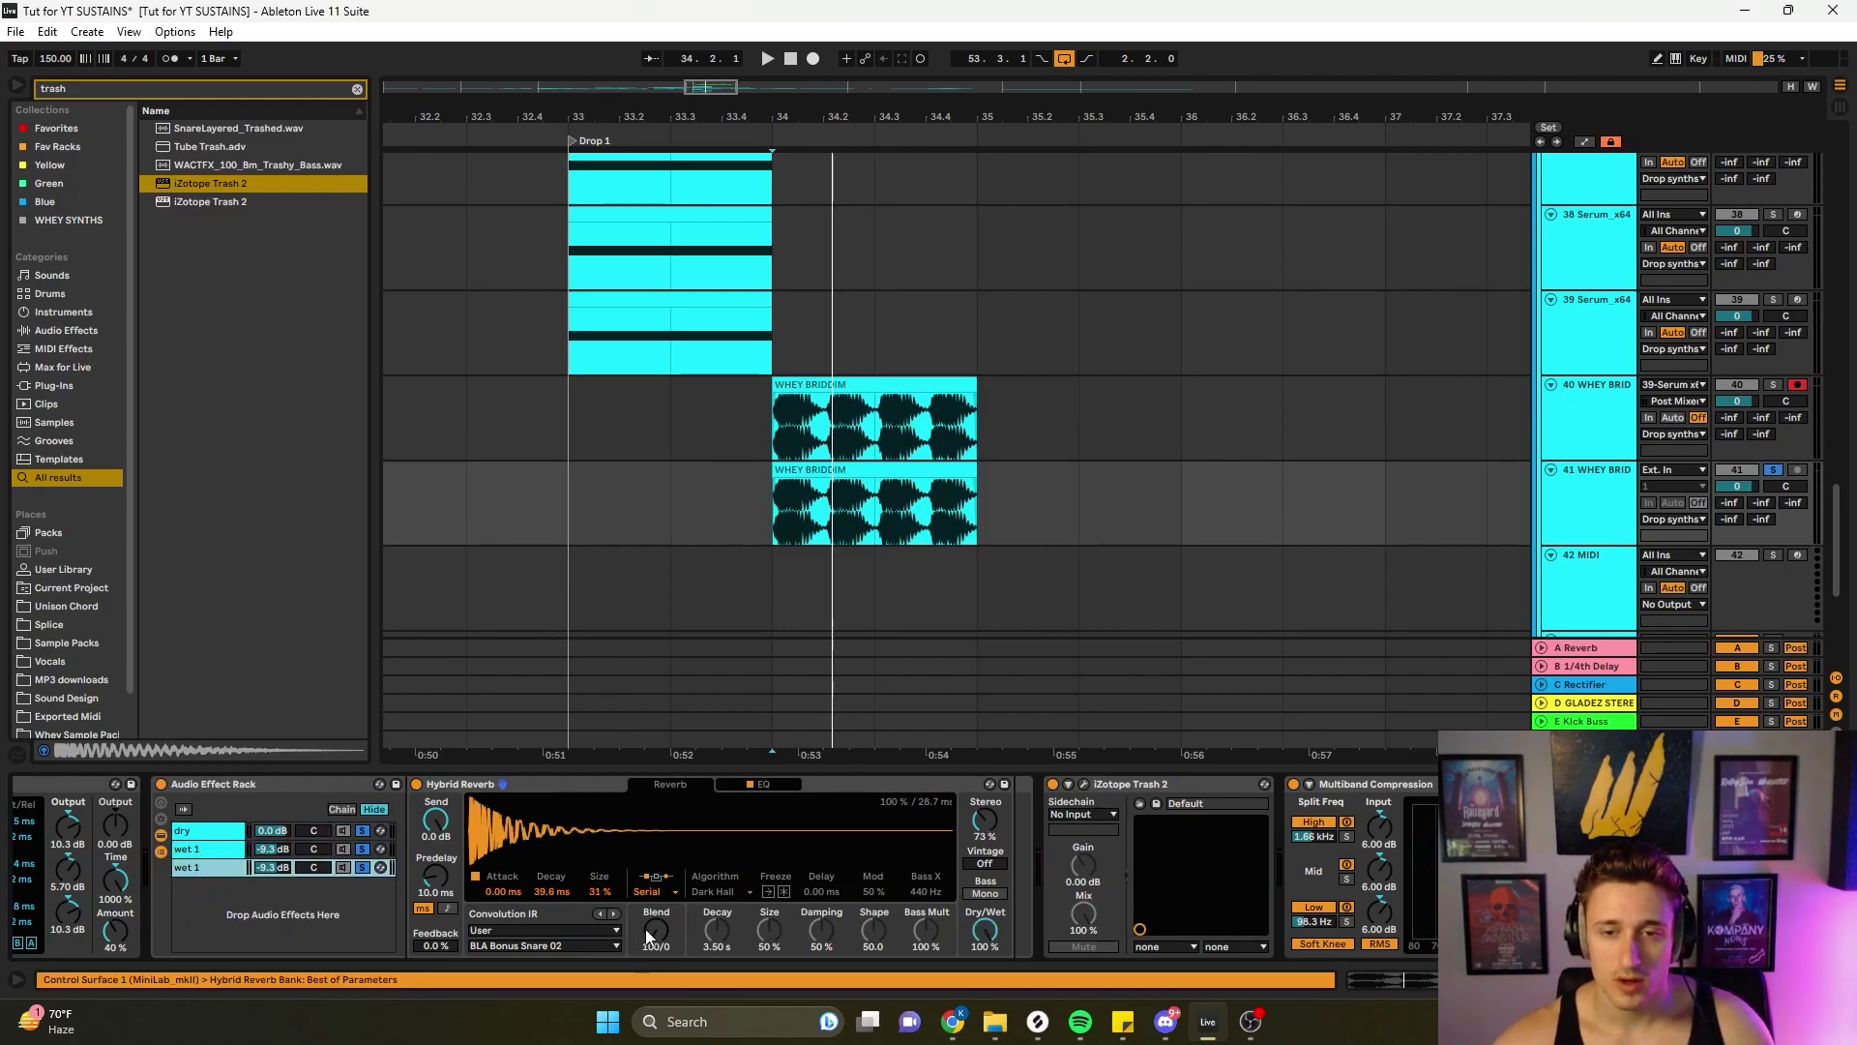
- Search the browser for gun shot, audition the samples, and load the second ESM_GW gun one-shot into the duplicated wet 1 chain's Hybrid Reverb
key("ctrl+f")
type("gun shot")
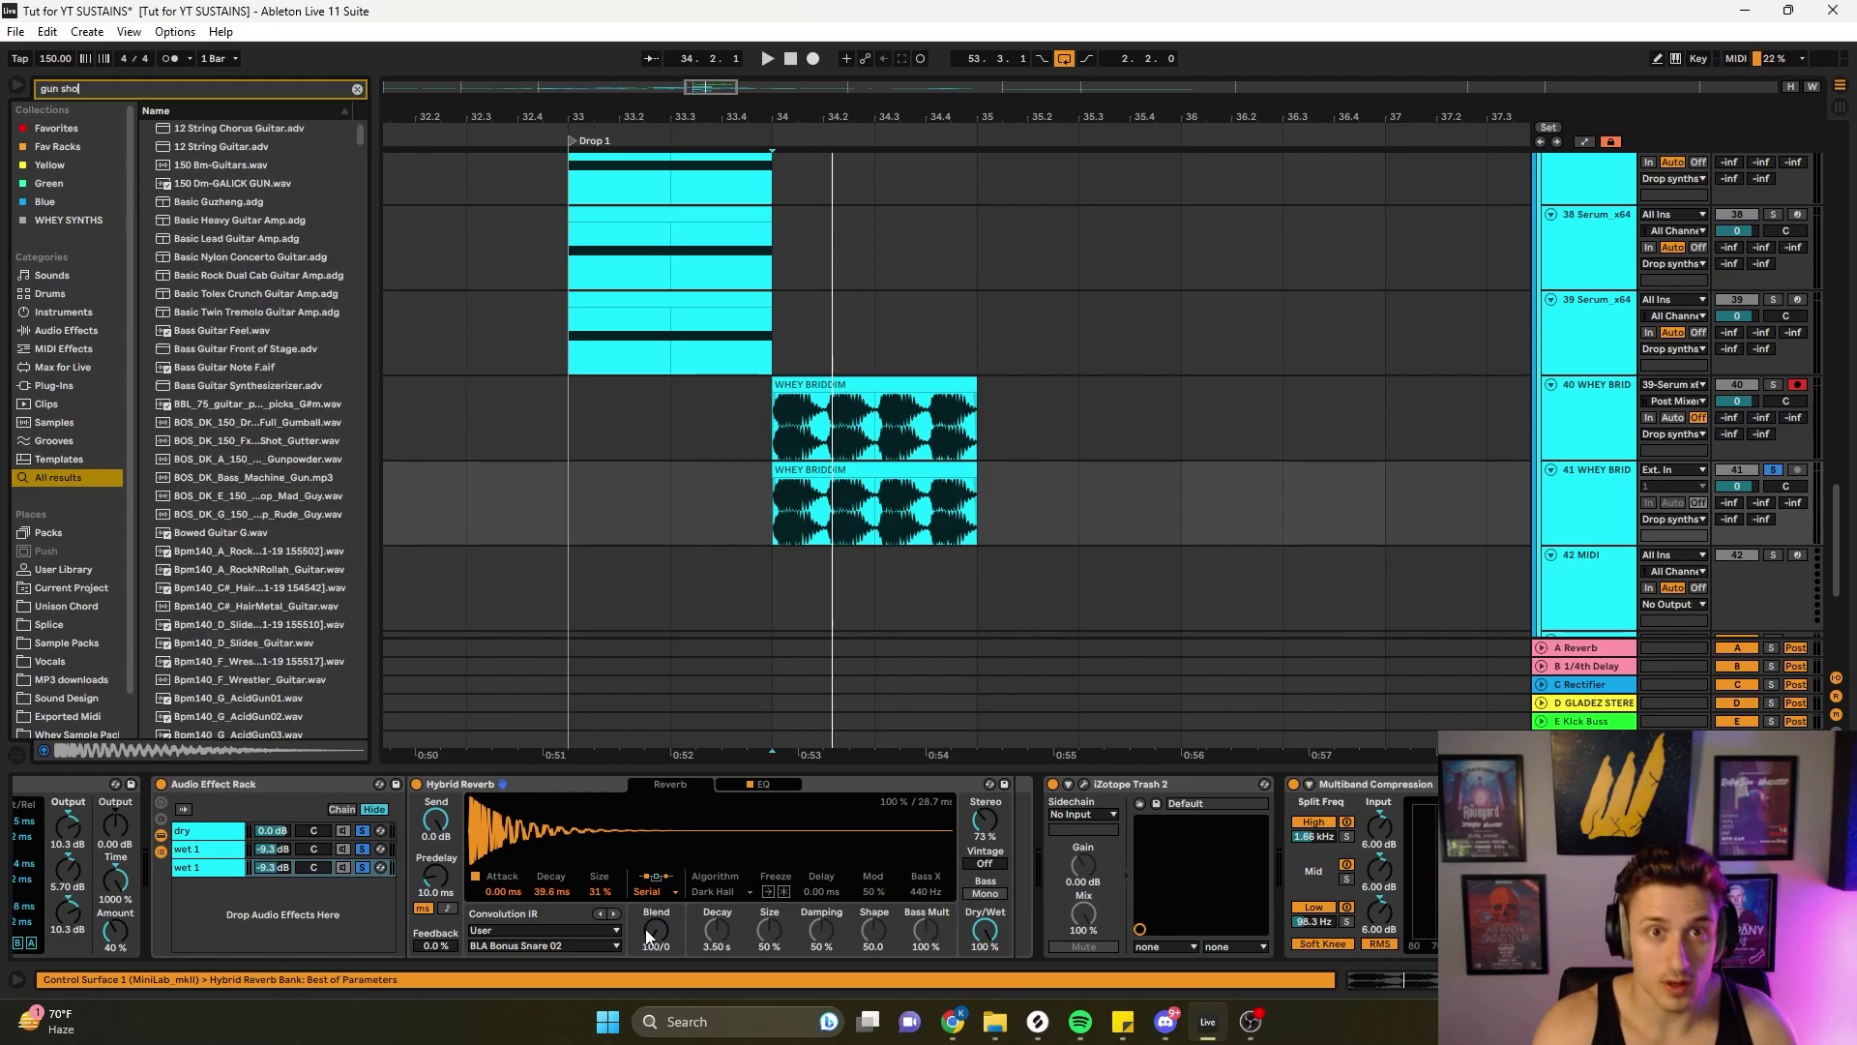
left_click(253, 313)
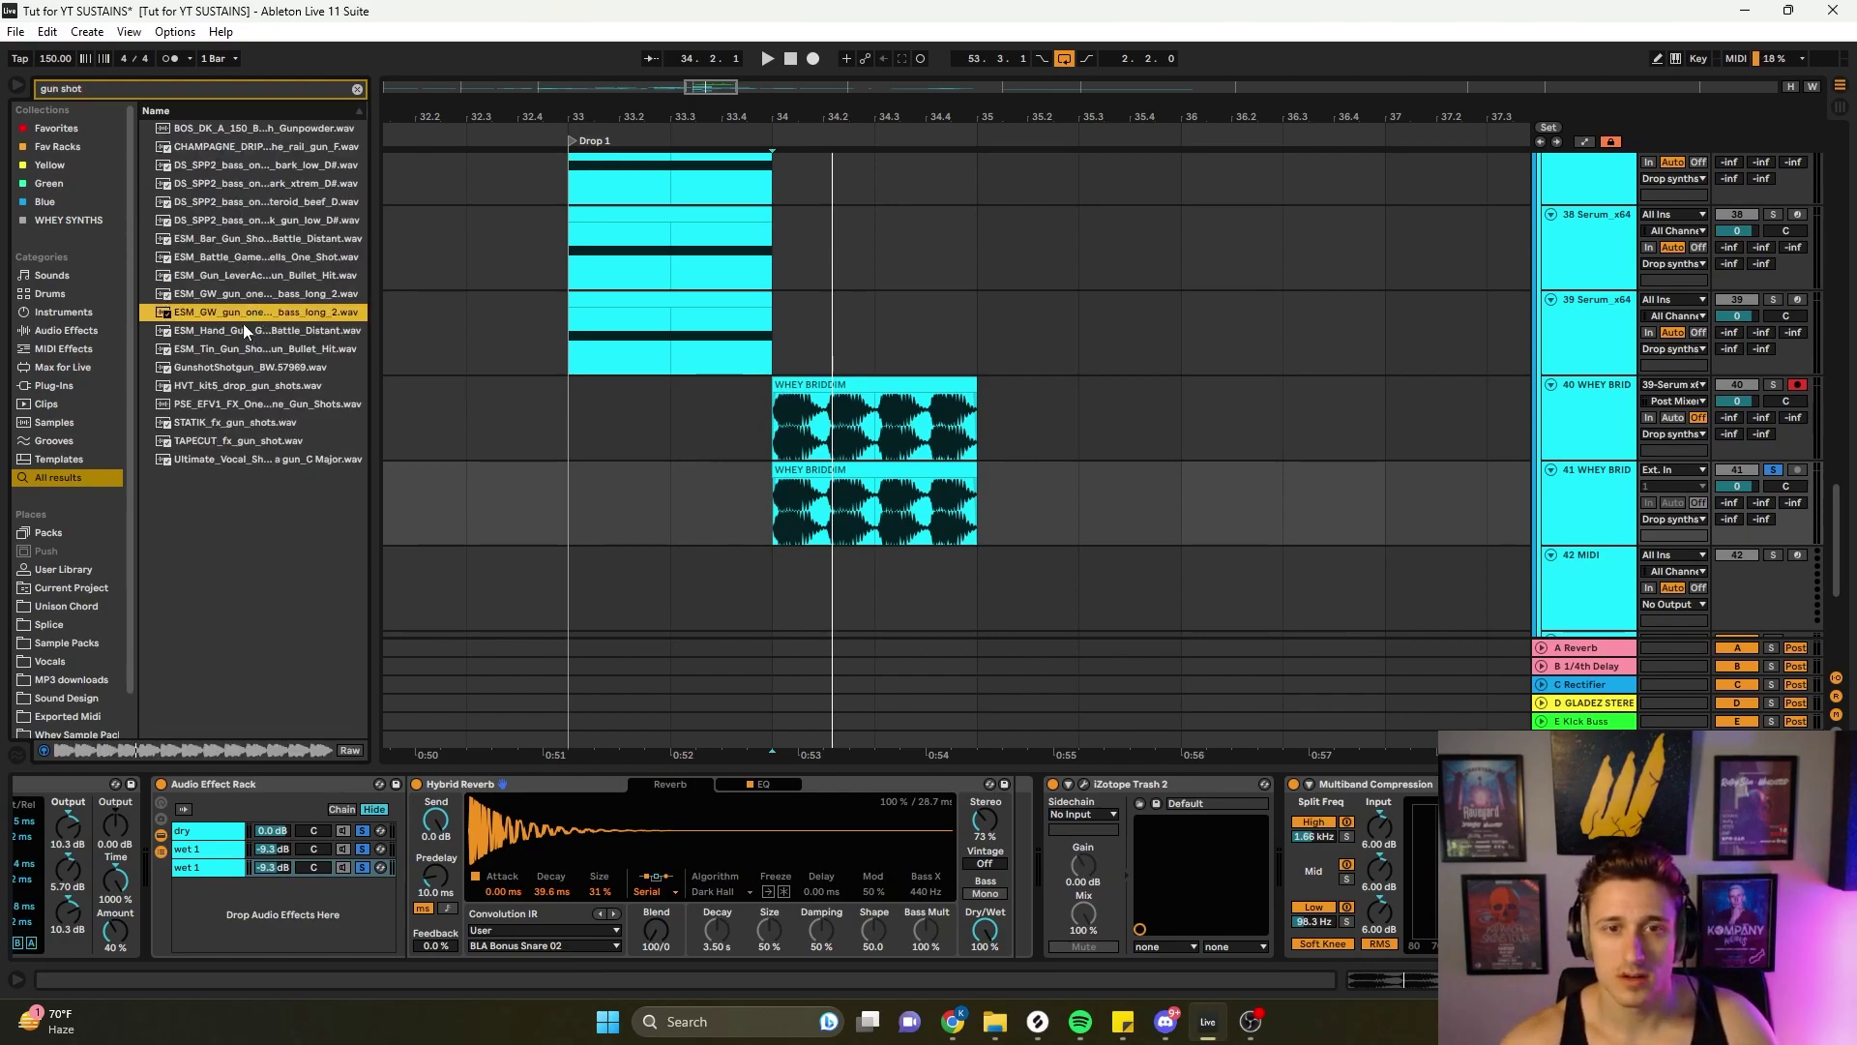
left_click(230, 293)
left_click(230, 276)
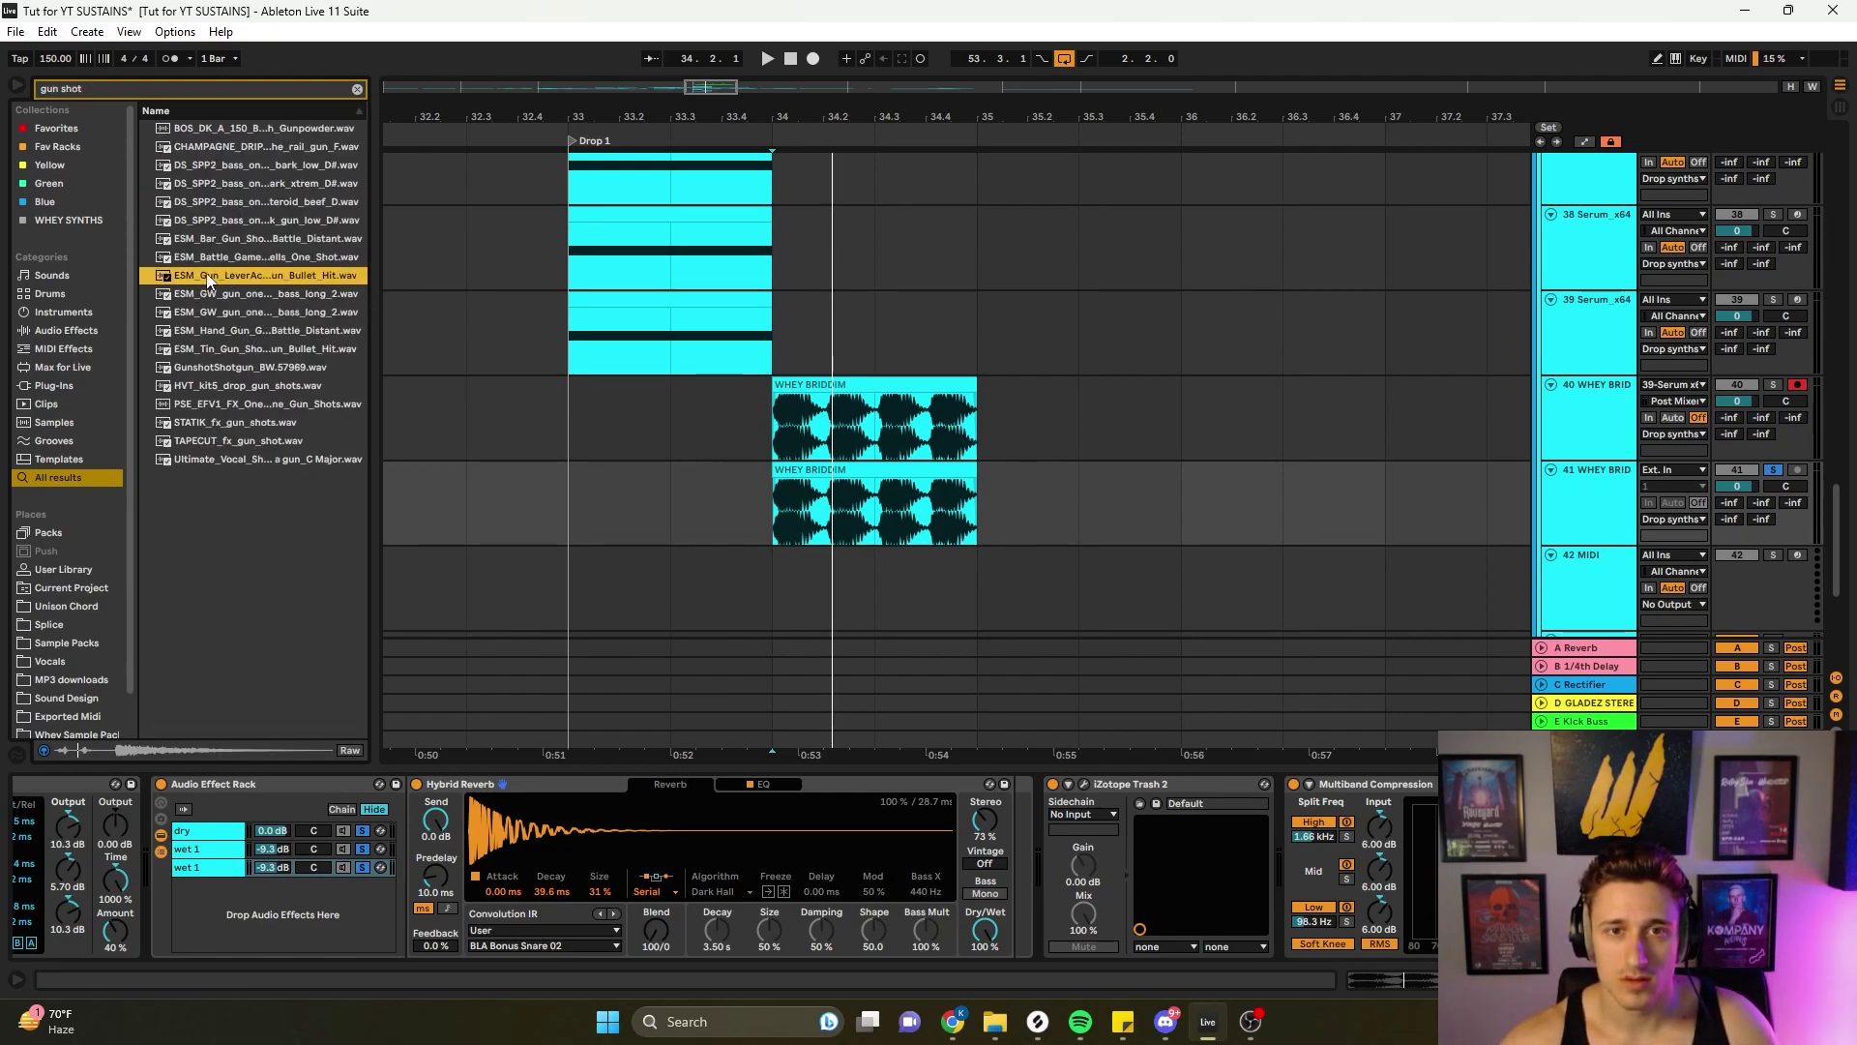
left_click(216, 256)
left_click(225, 238)
left_click(224, 219)
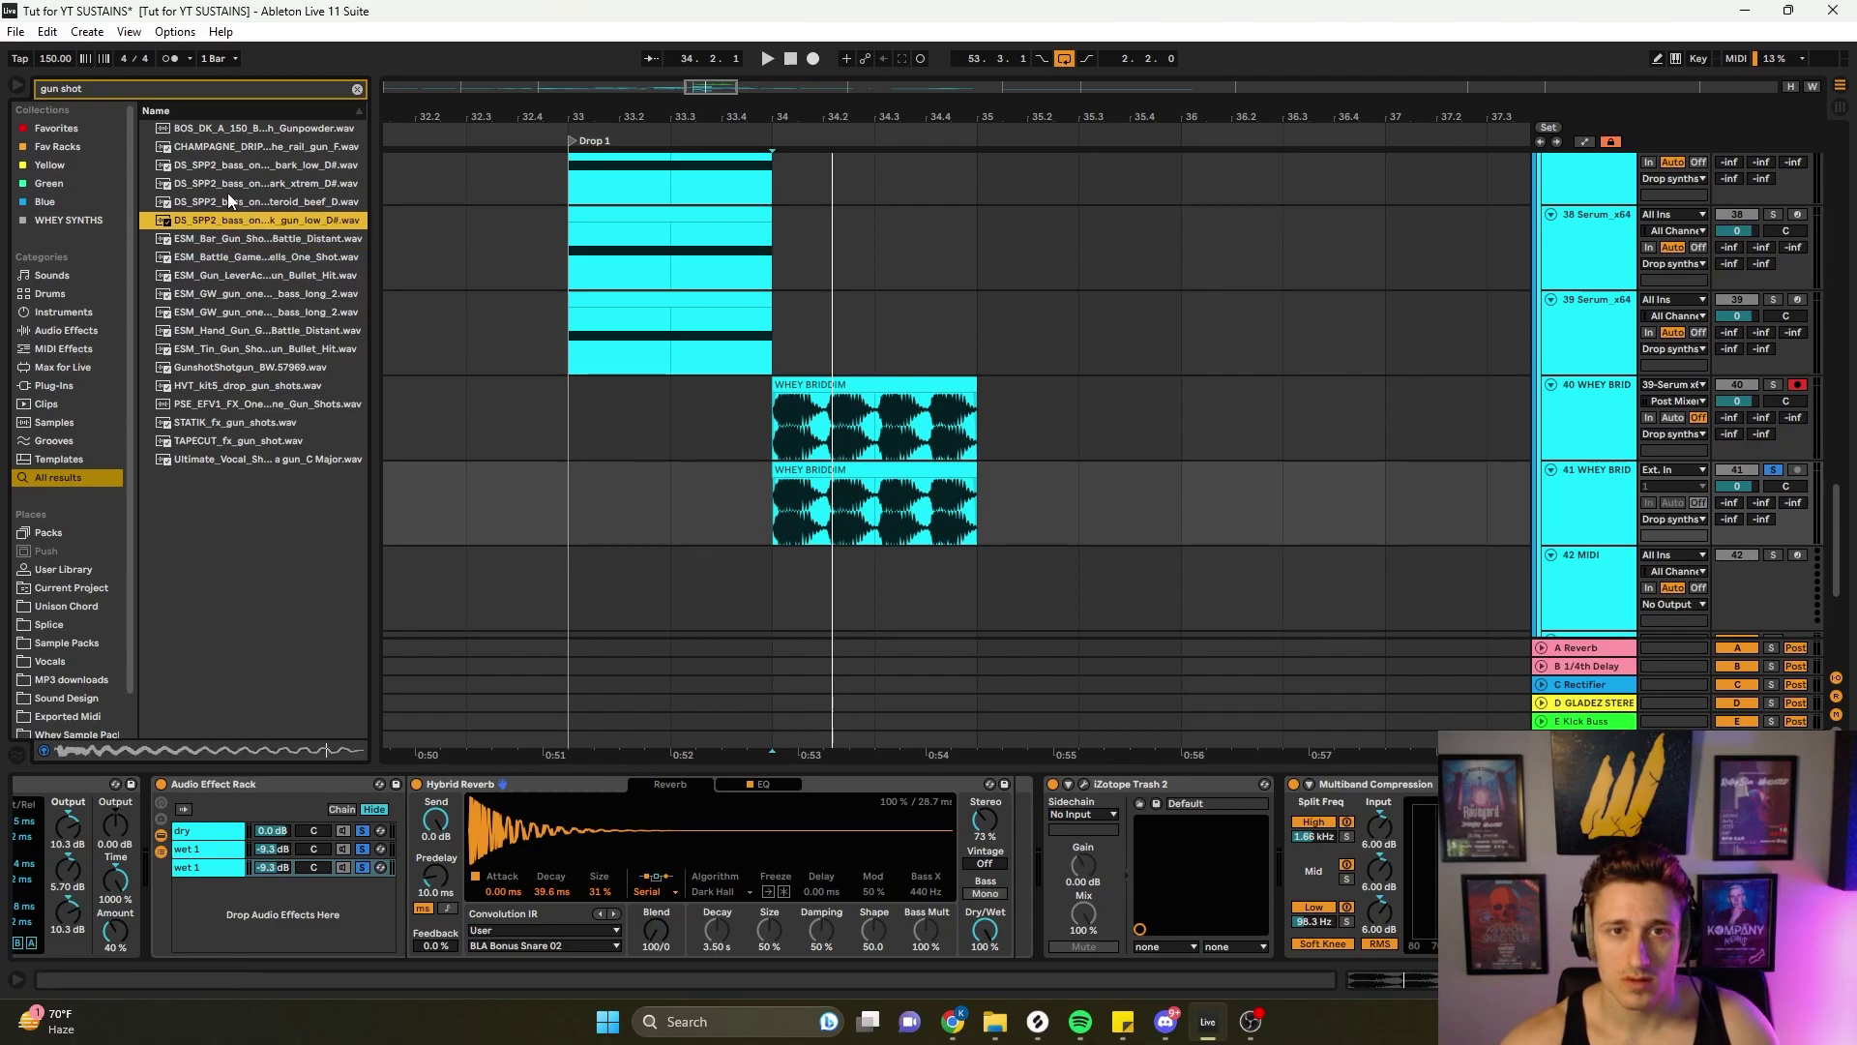
left_click(230, 197)
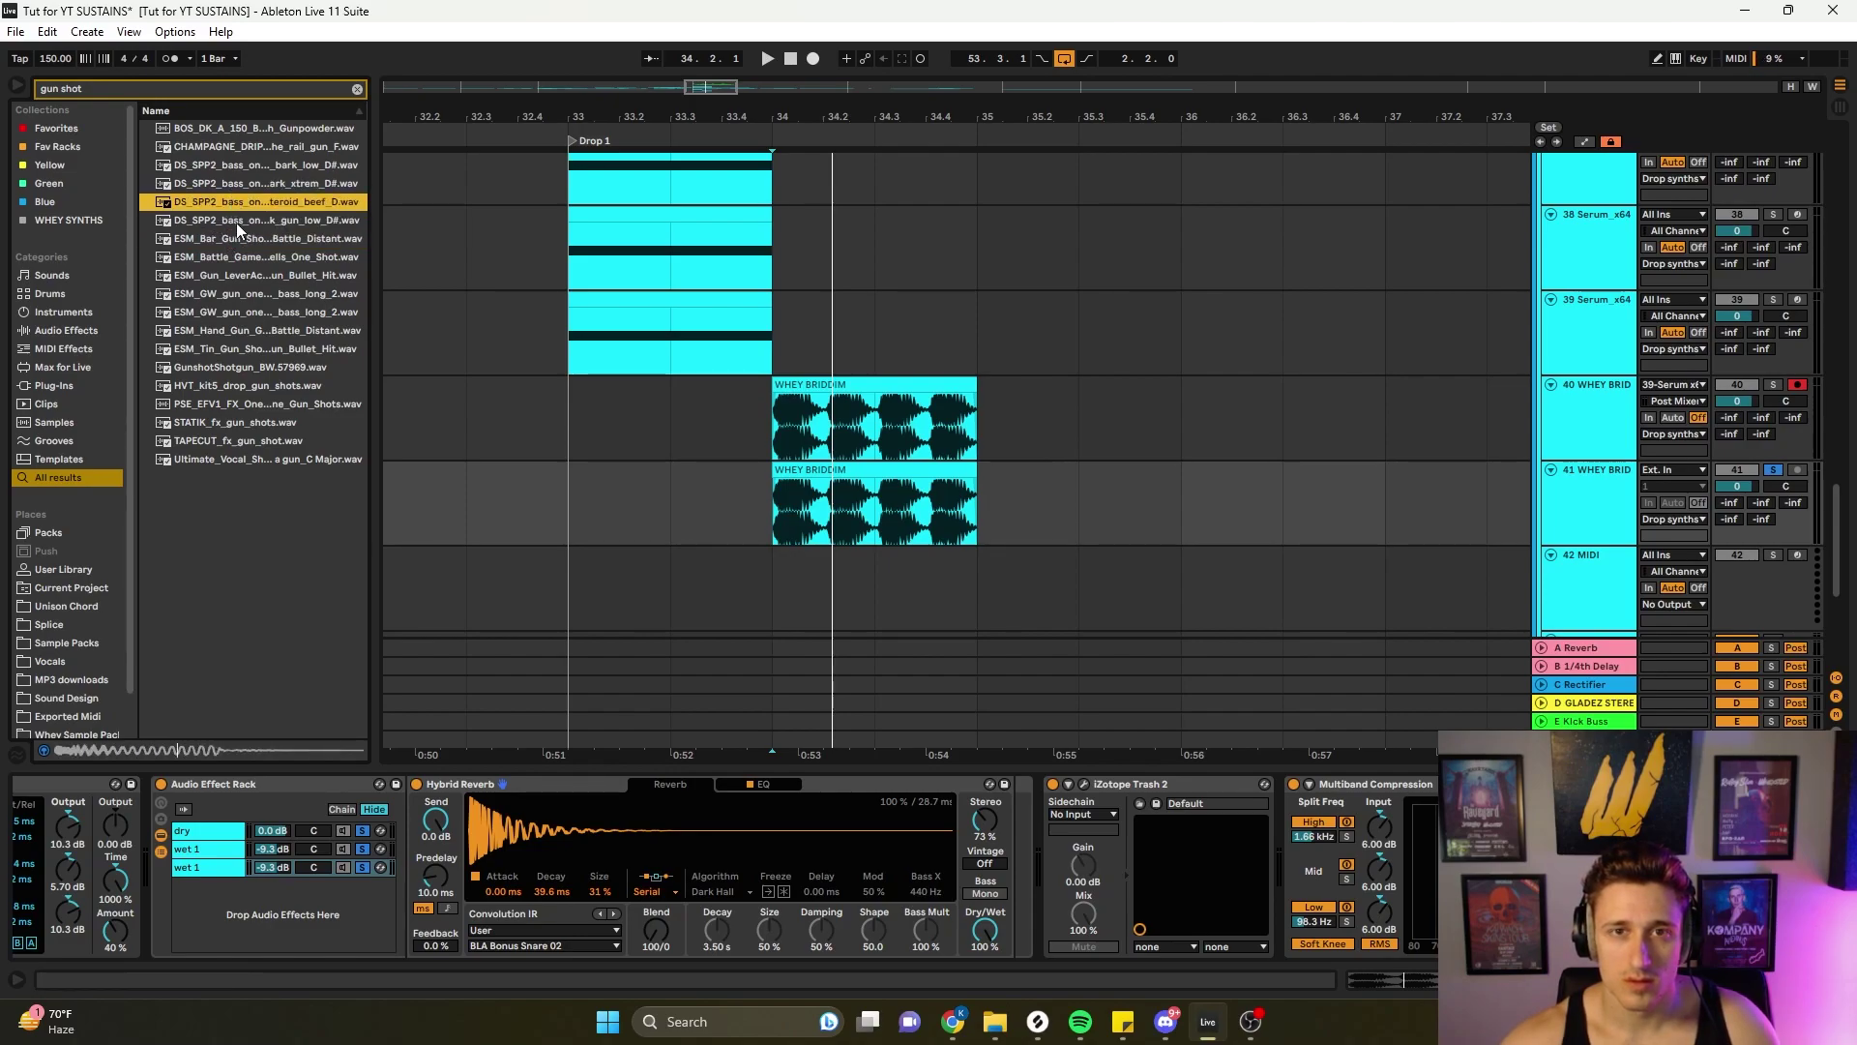
left_click(236, 222)
left_click(233, 238)
left_click(237, 257)
left_click(242, 293)
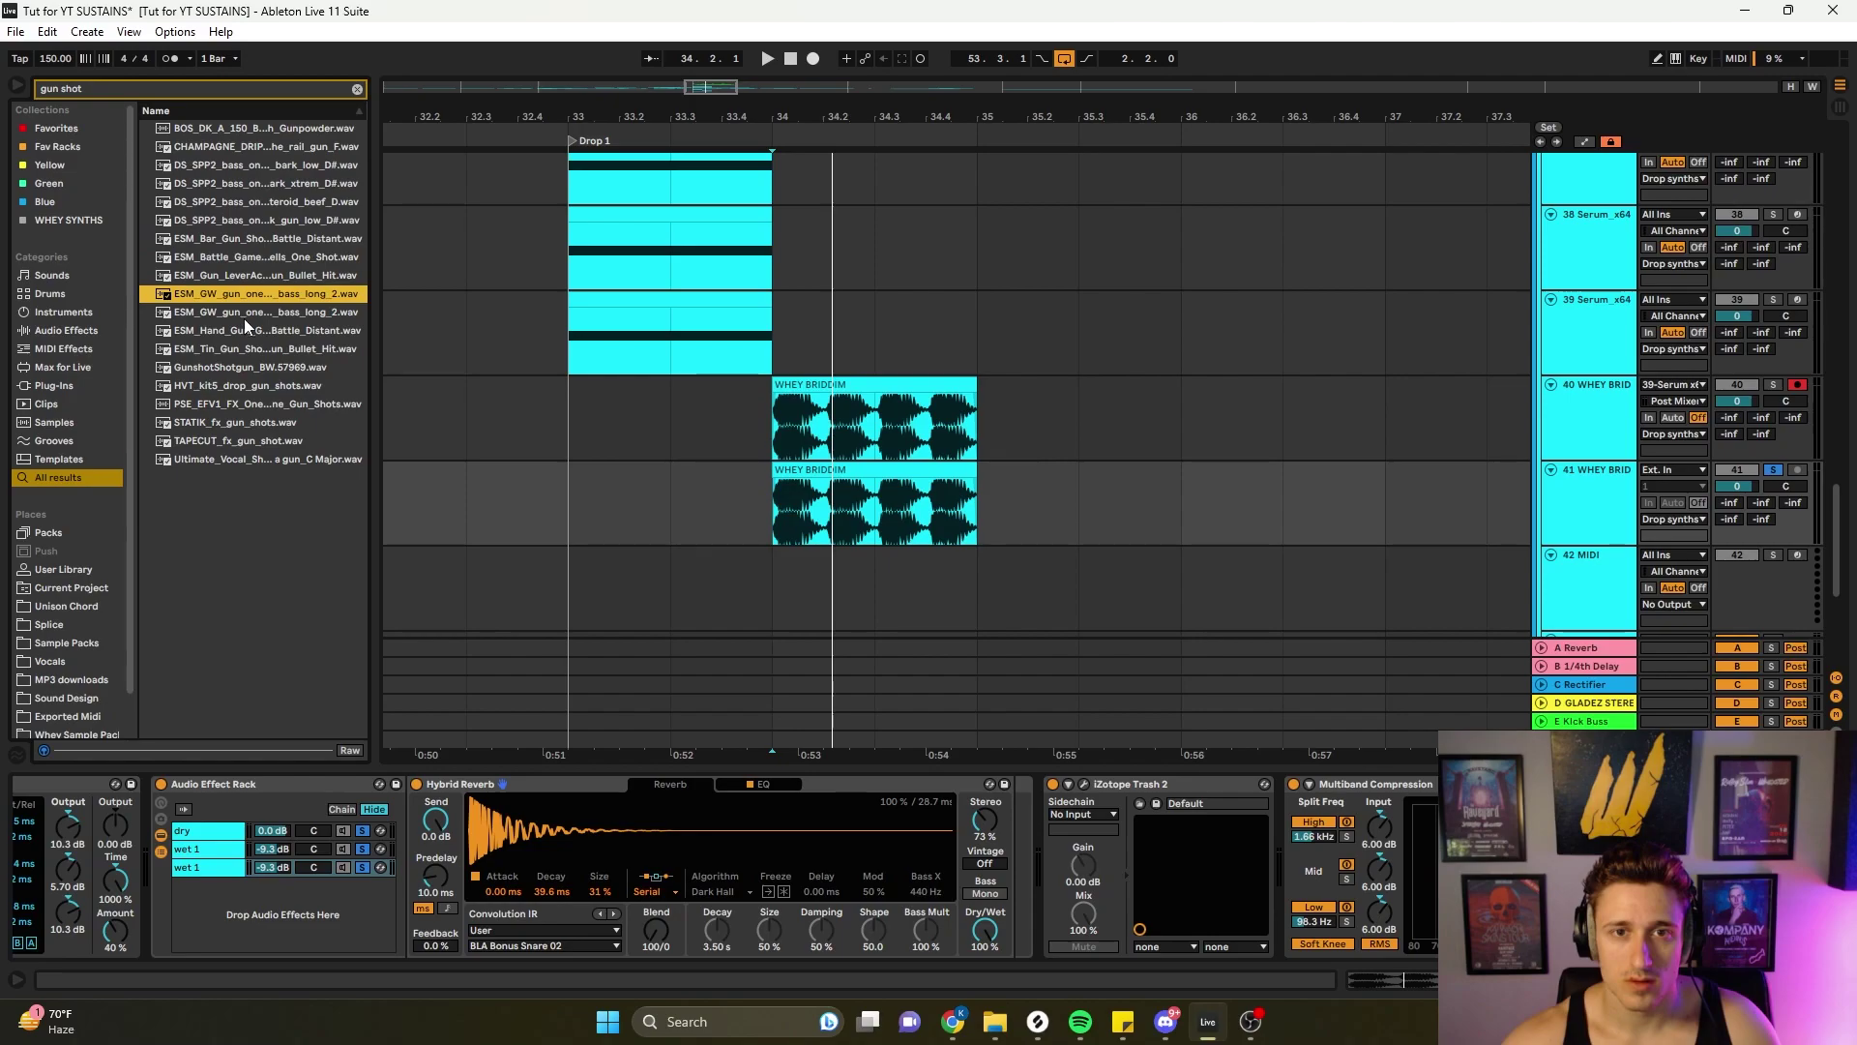
left_click(244, 316)
left_click_drag(242, 316, 569, 845)
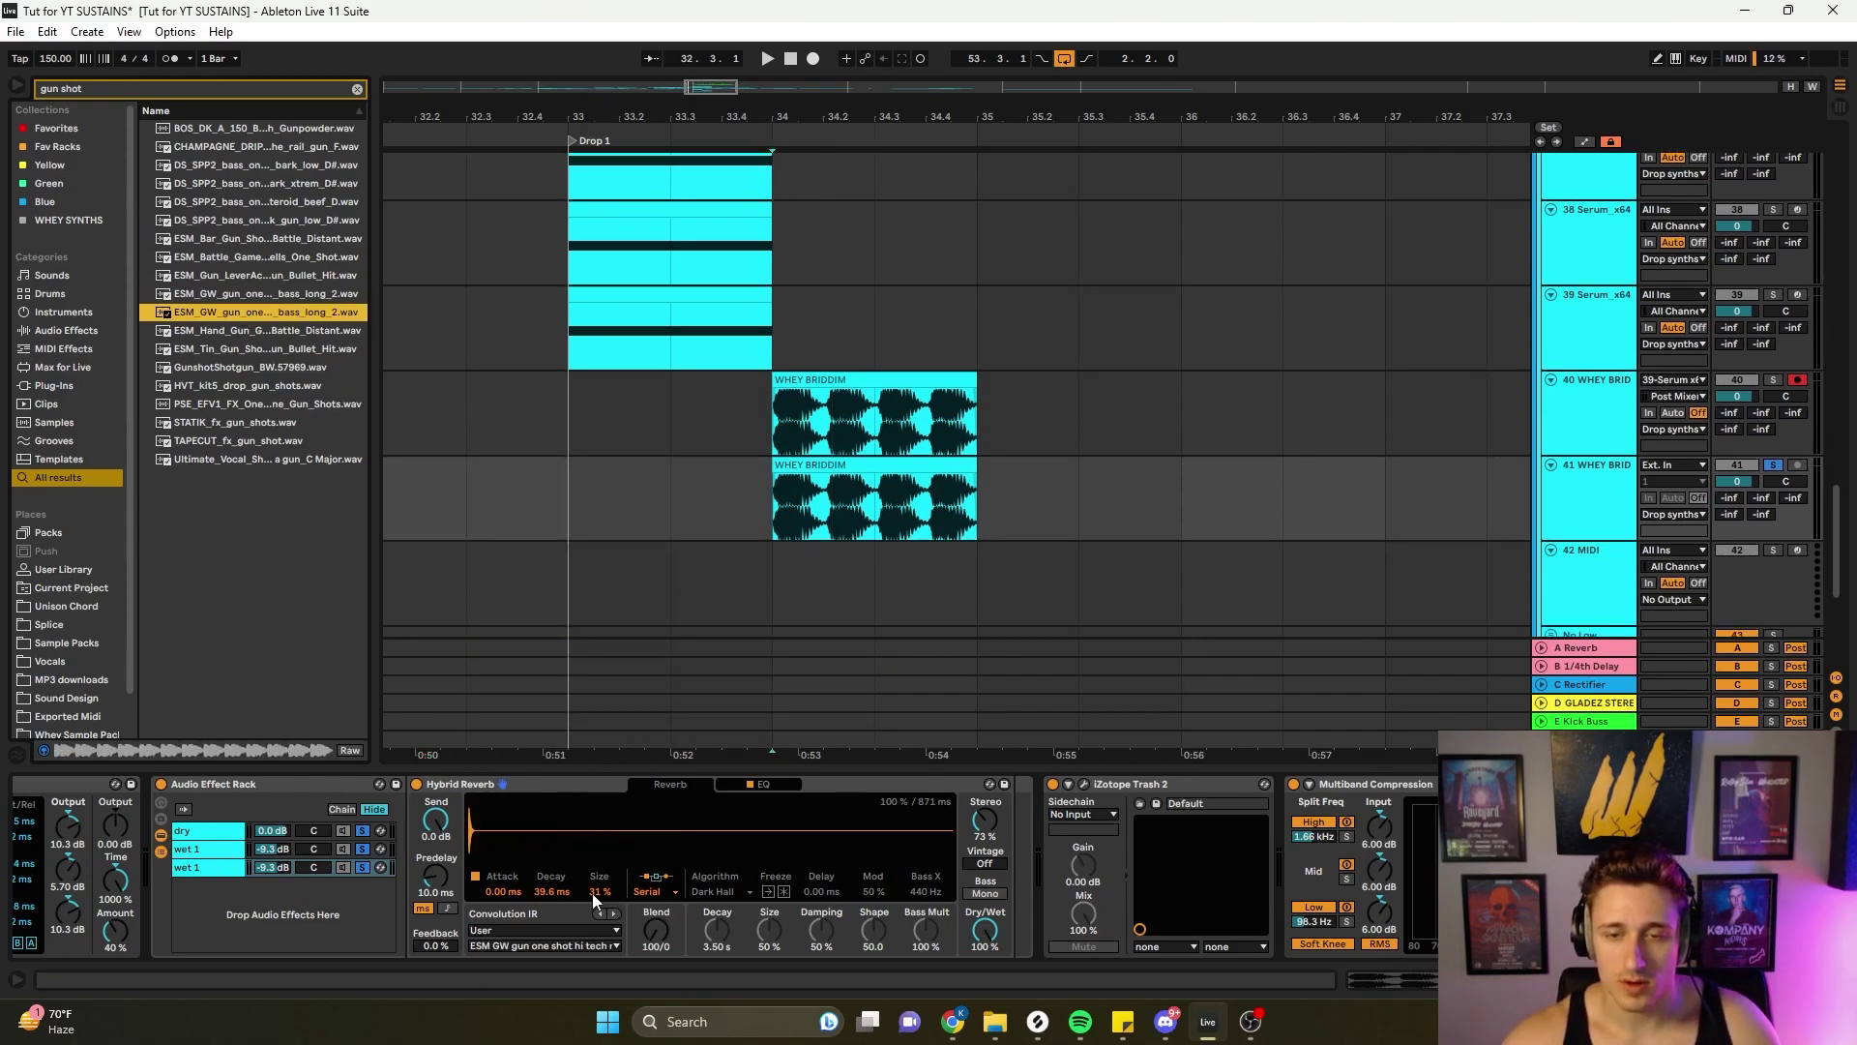
- Solo the lower wet 1 chain during playback and set its reverb impulse decay to 179 ms and size to 44%
key("space")
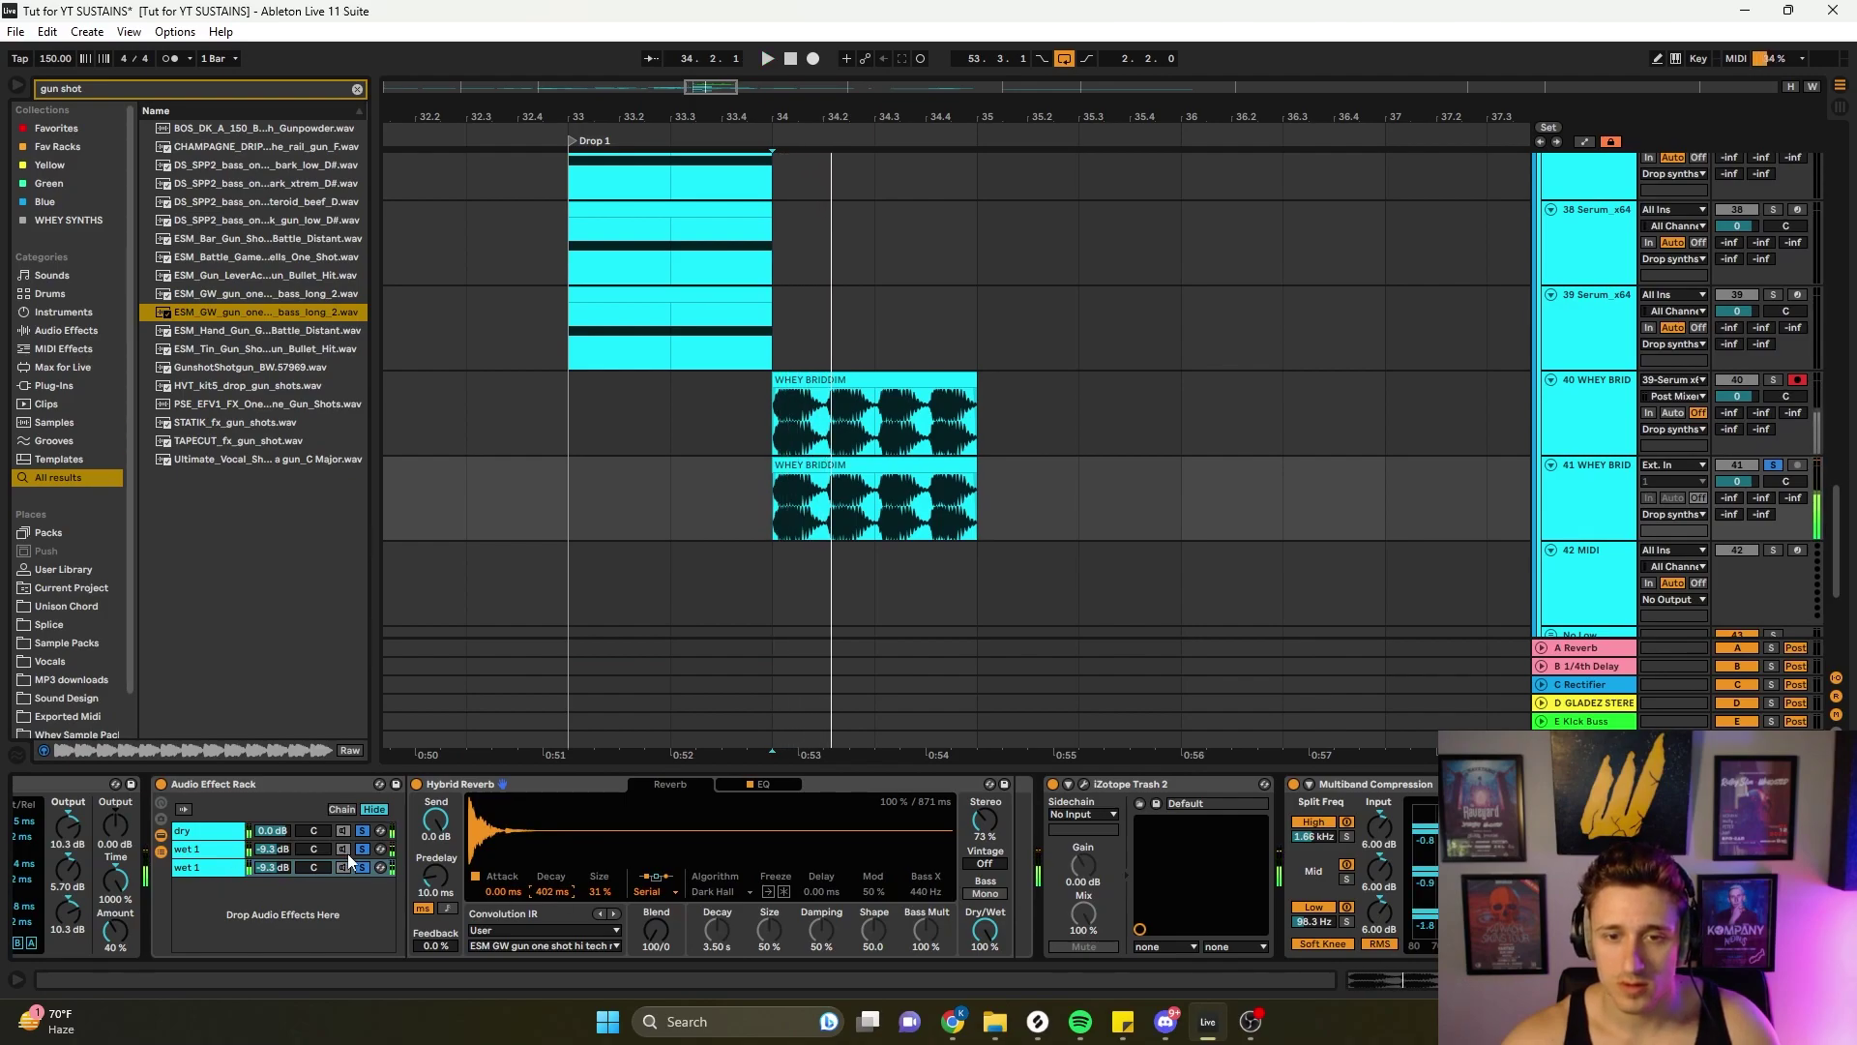
left_click(363, 866)
left_click_drag(549, 890, 600, 886)
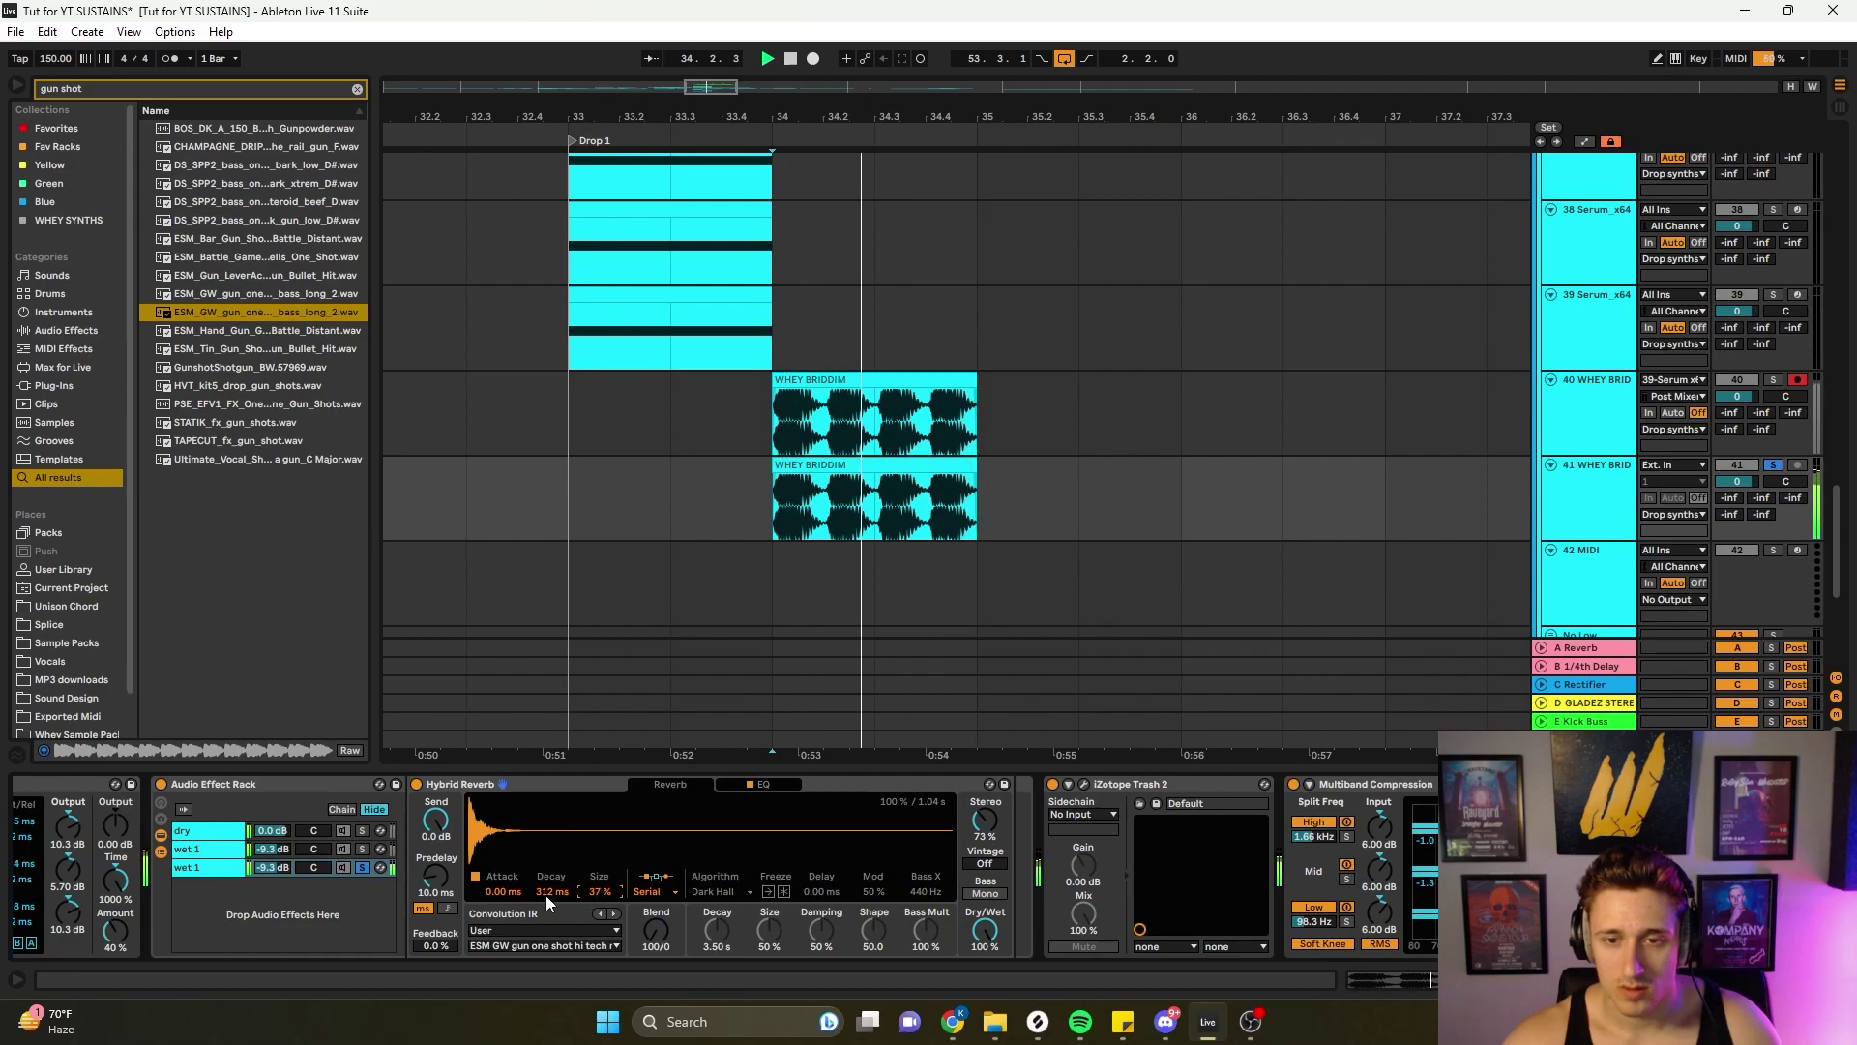
mouse_move(546, 896)
left_mouse_down()
mouse_move(545, 952)
mouse_move(552, 871)
left_mouse_up()
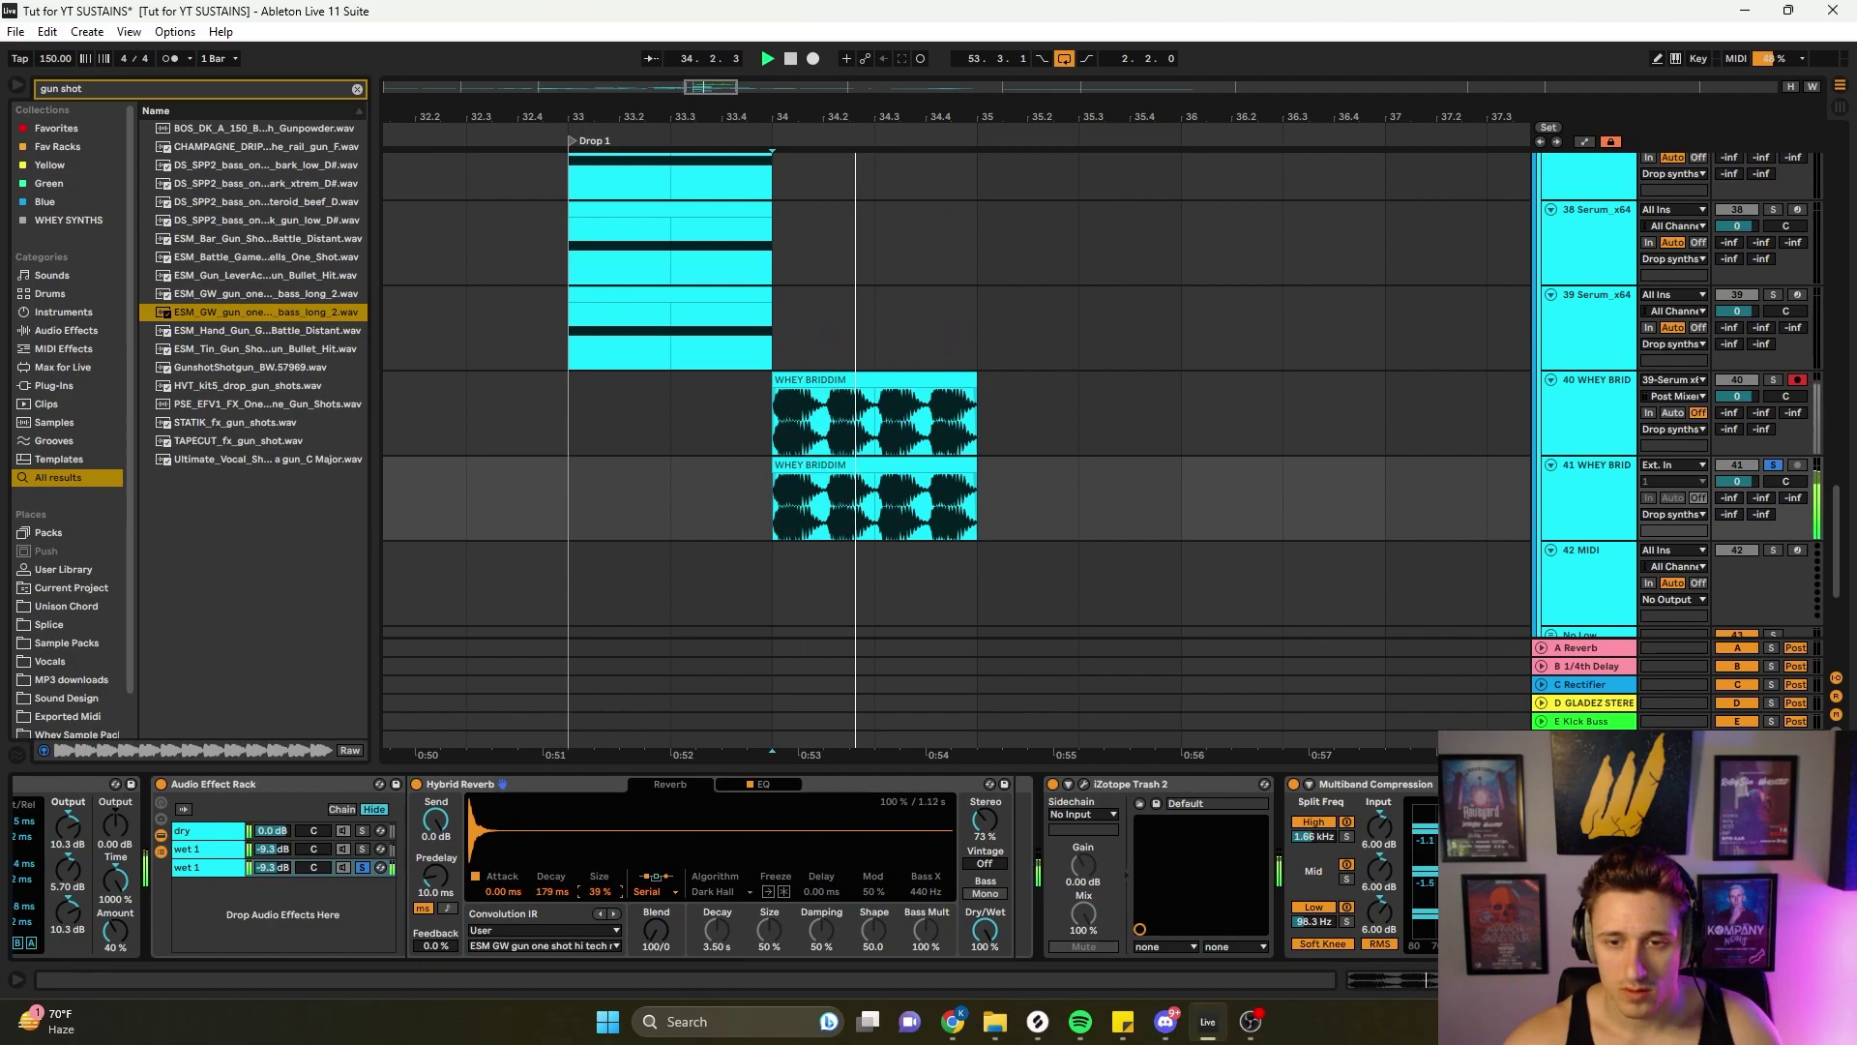
- Solo the upper wet 1 chain and set its reverb impulse size to 62% and decay to 54.8 ms
left_click(365, 850)
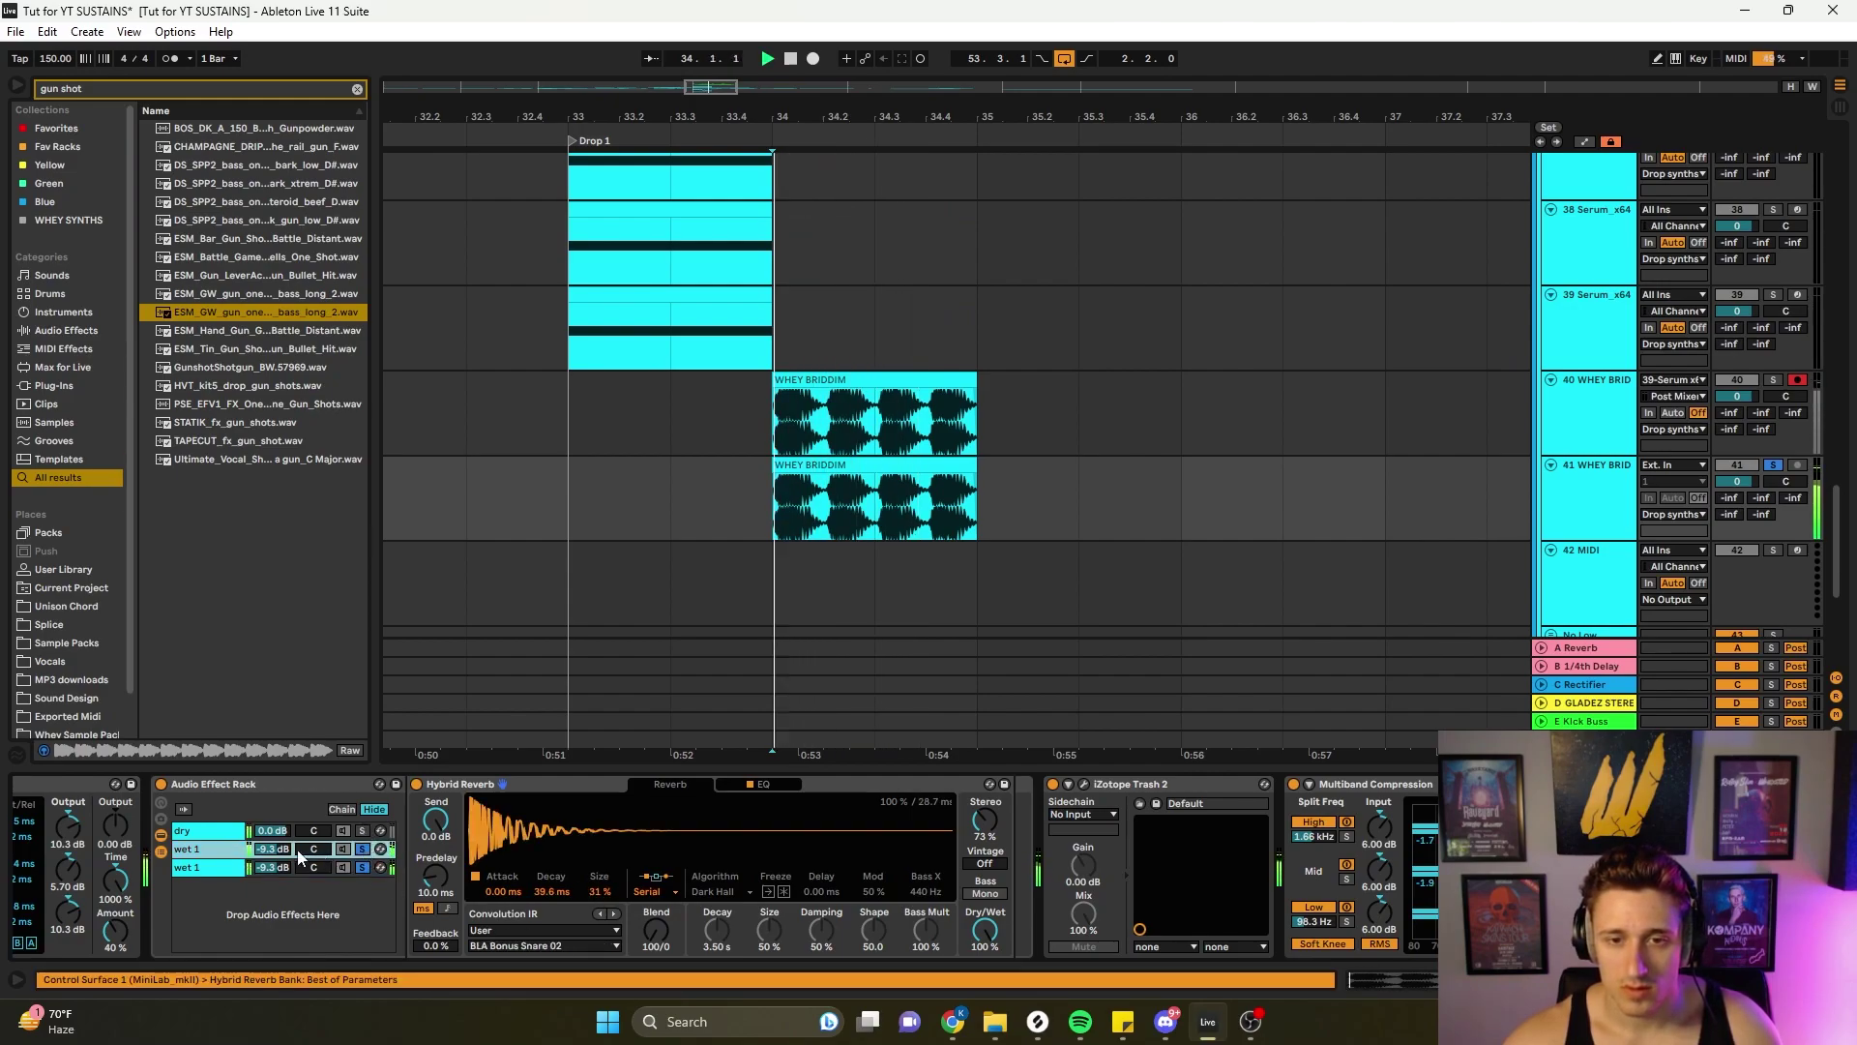
key("space")
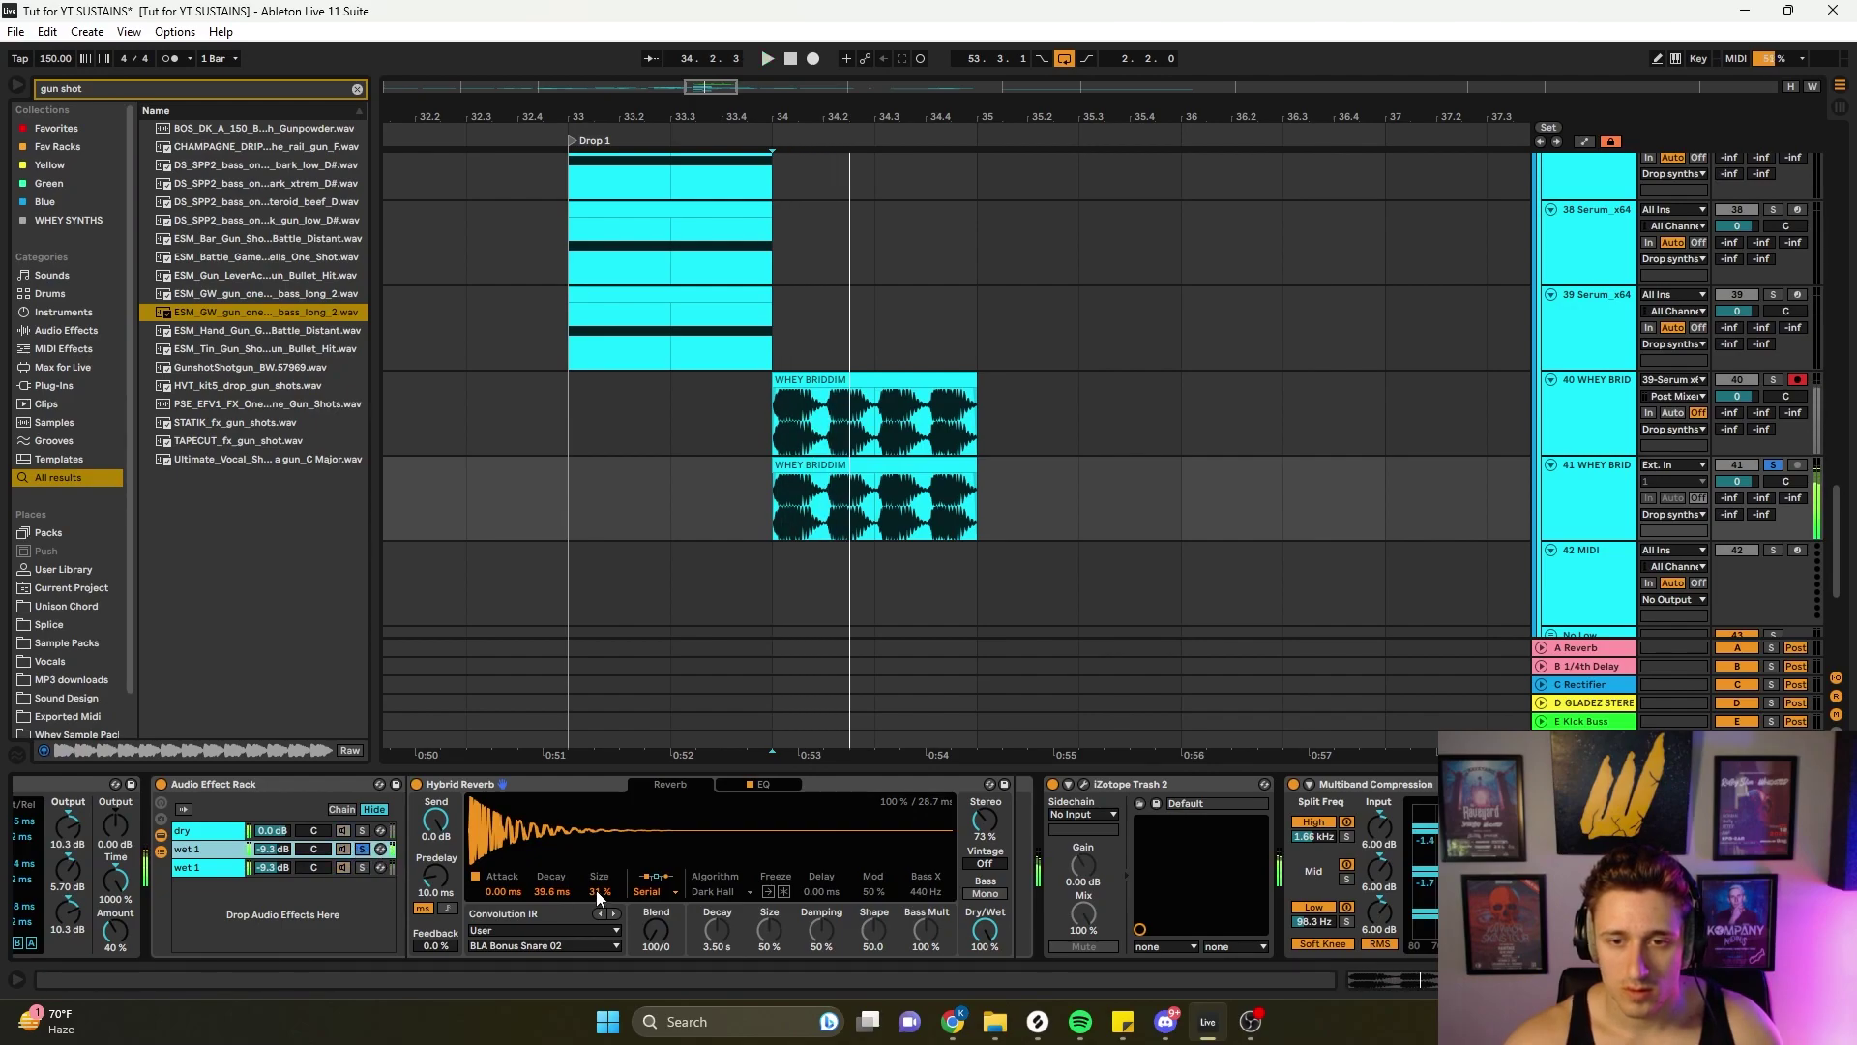
left_click_drag(598, 891, 550, 885)
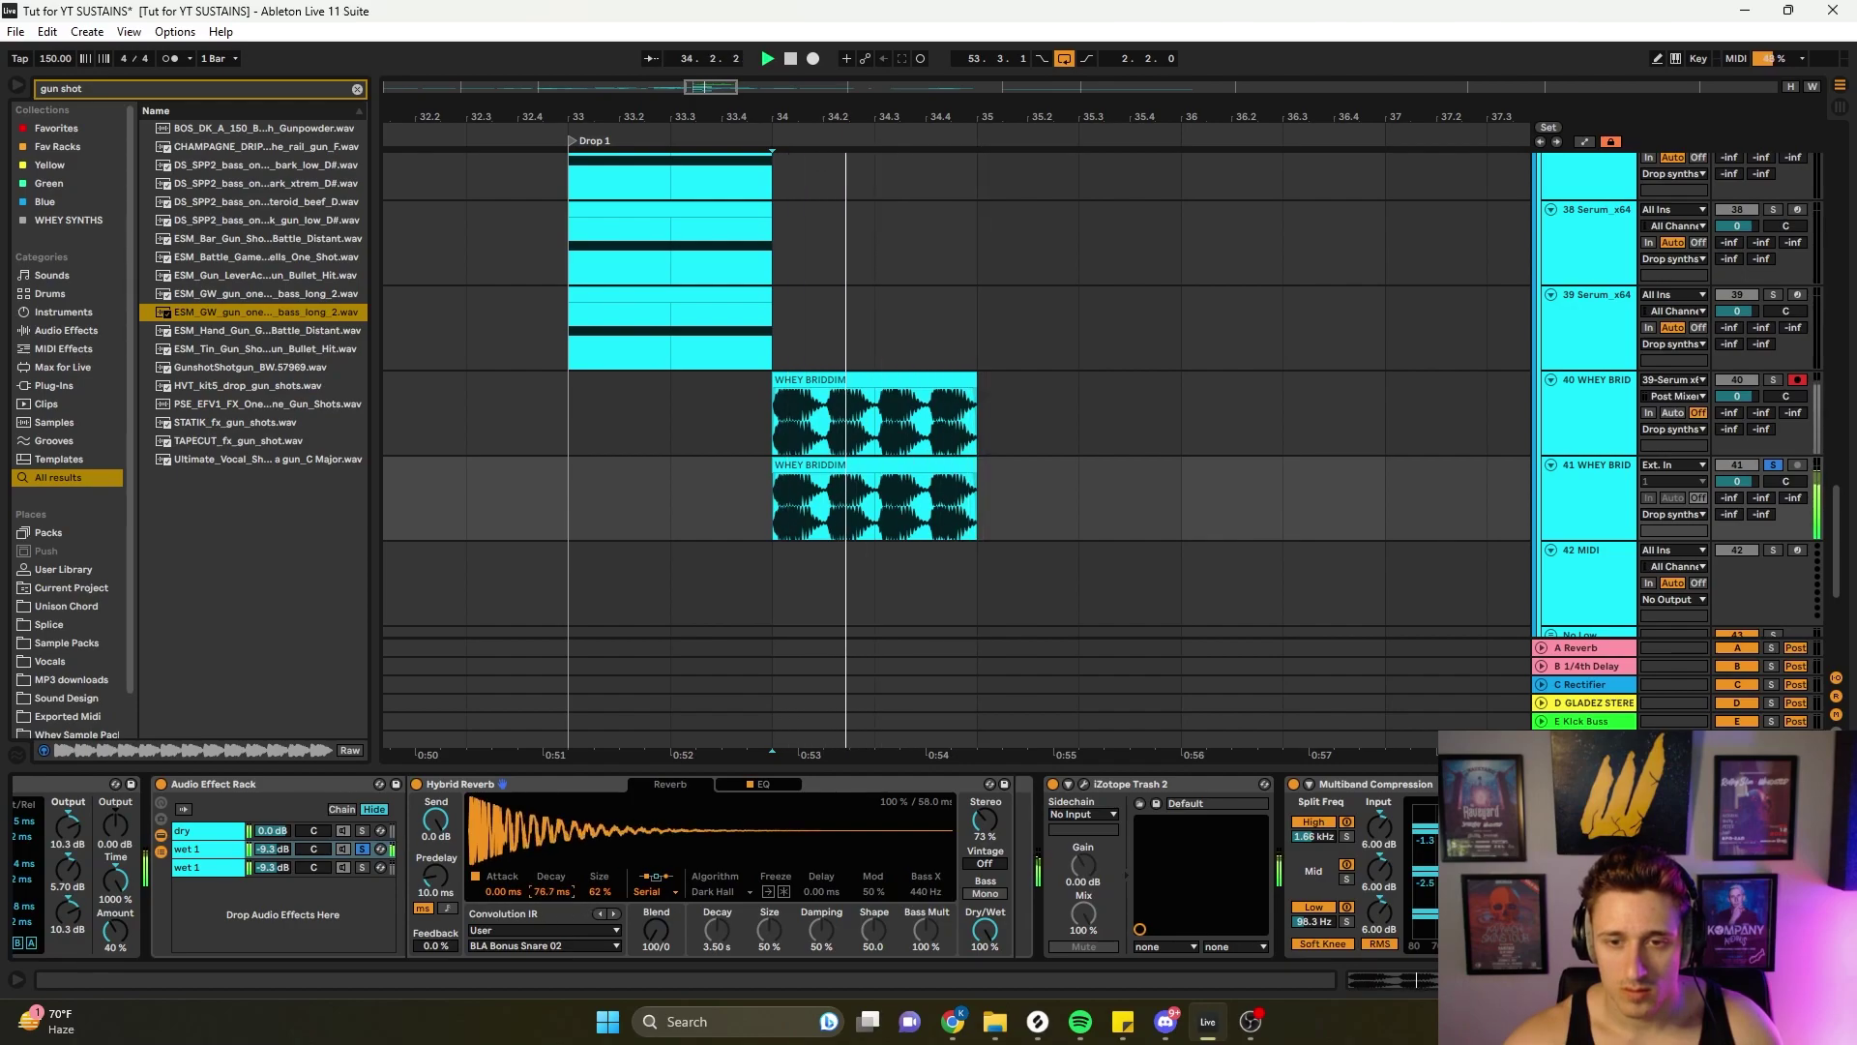
- Solo the dry and both wet 1 chains together and replay the track 41 clip from its start
left_click(373, 869)
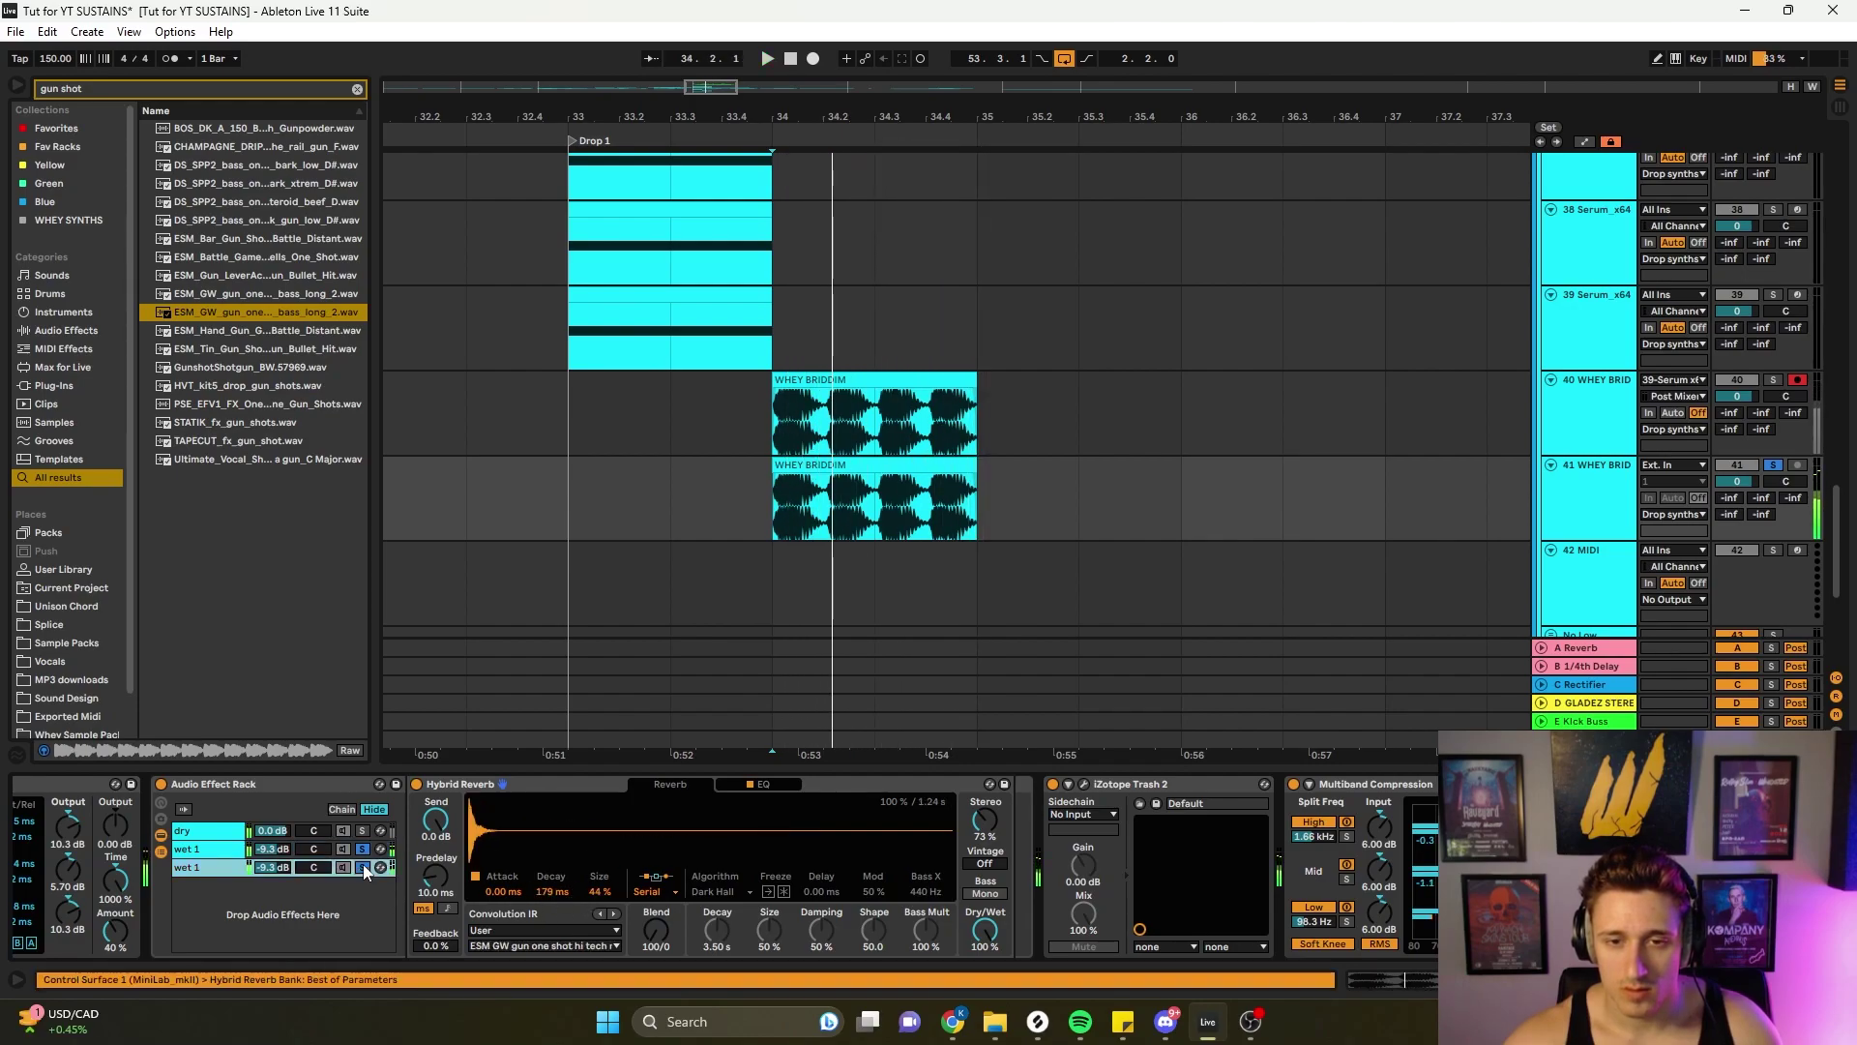
left_click(354, 831)
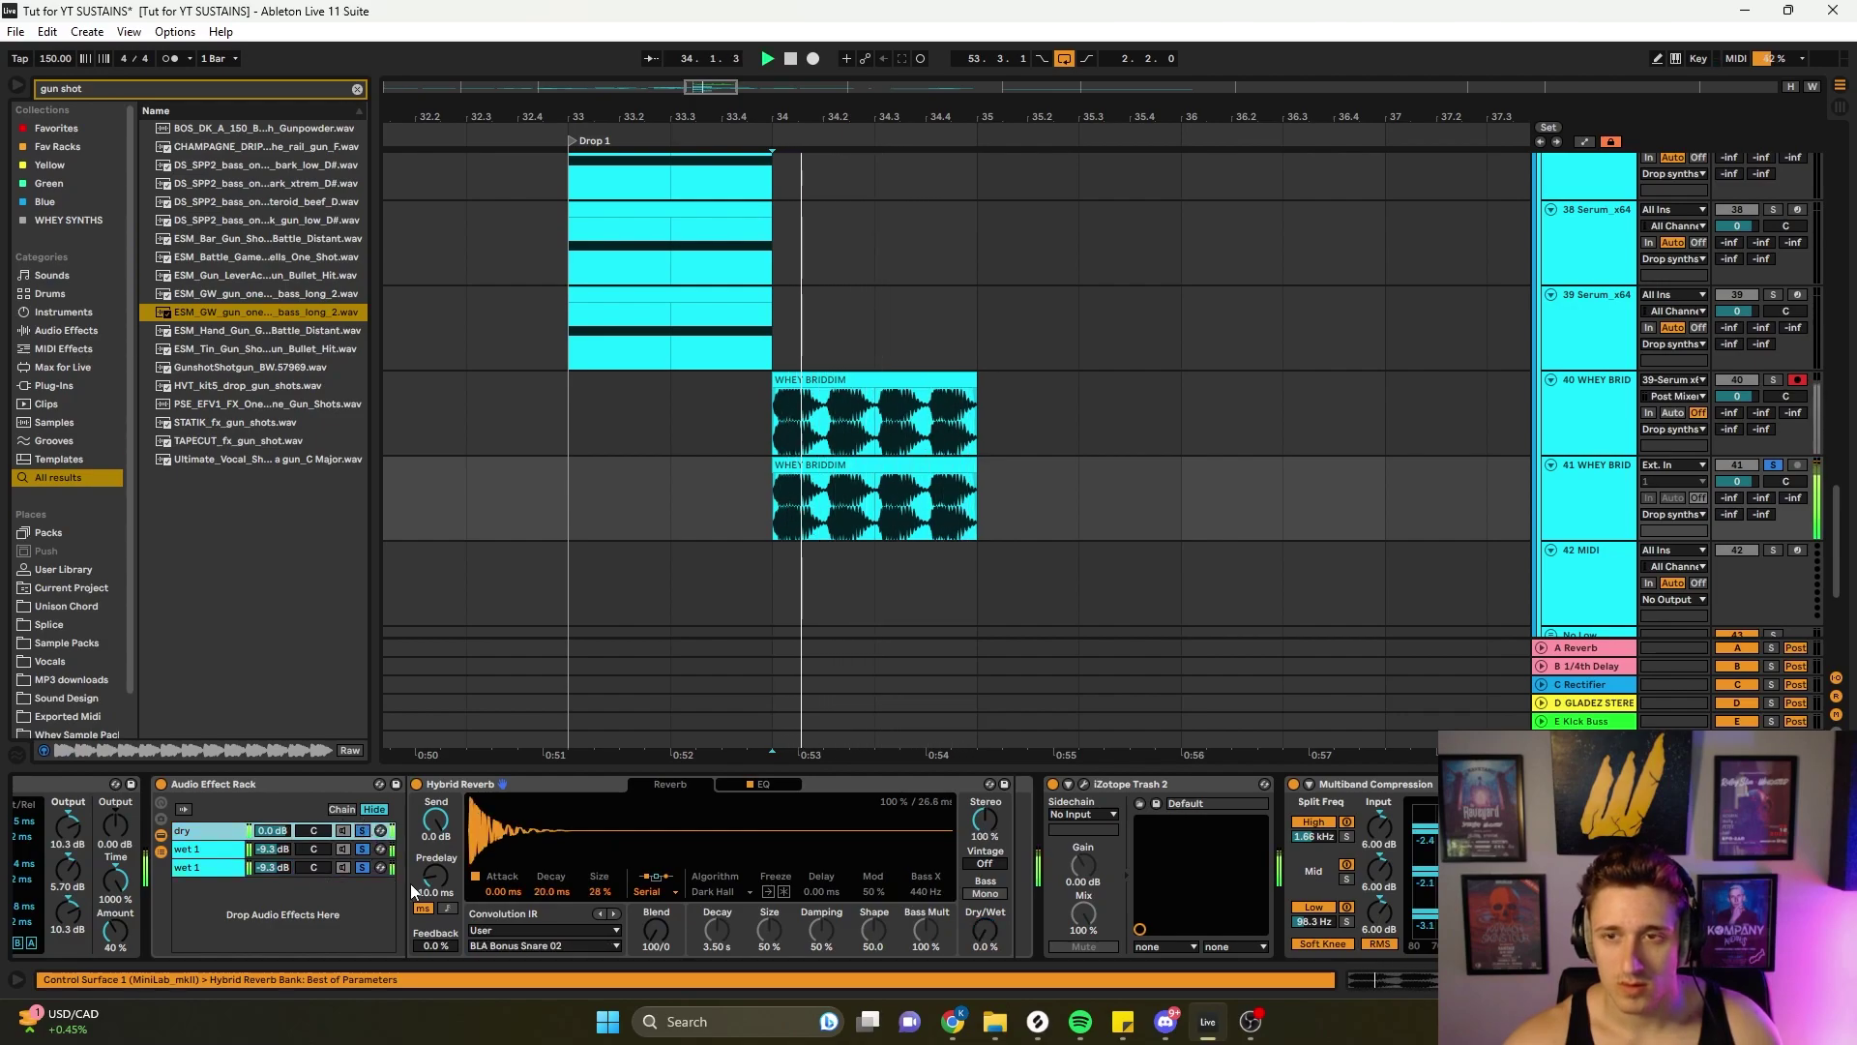
left_click(781, 522)
key("space")
key("space")
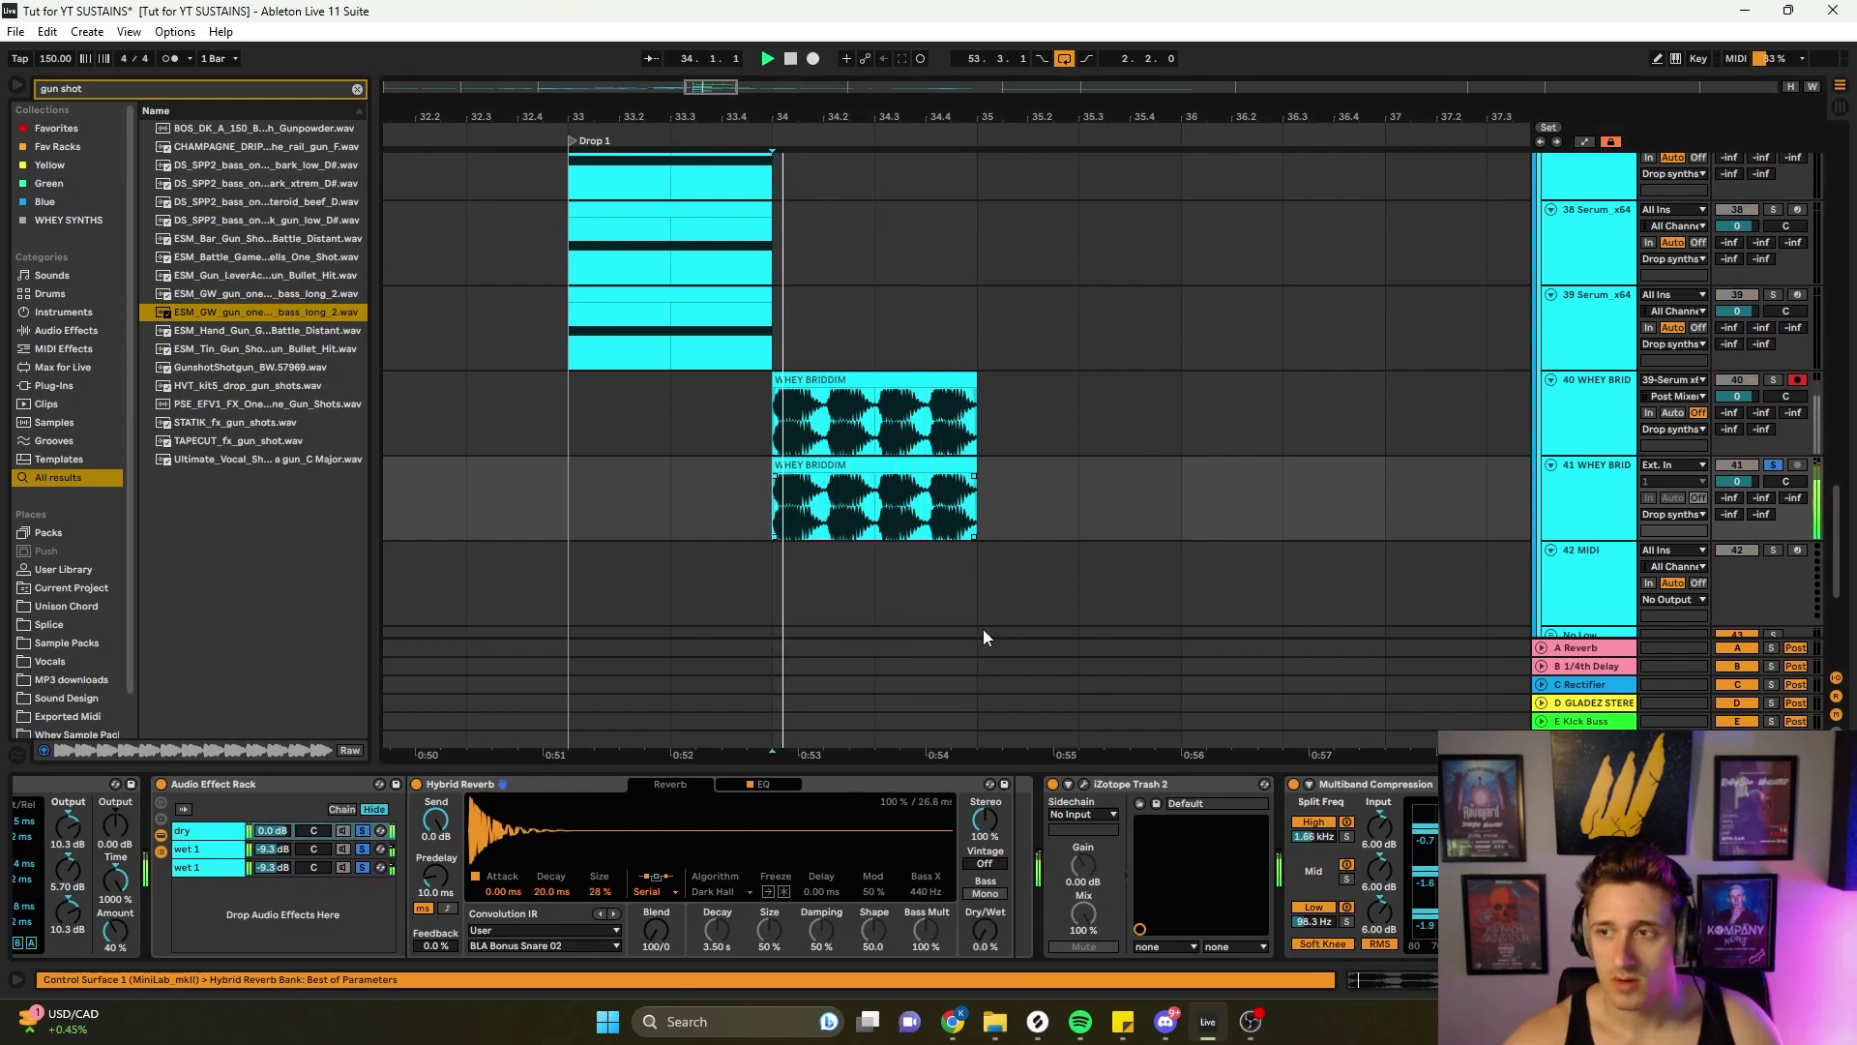
key("space")
key("space")
key("space")
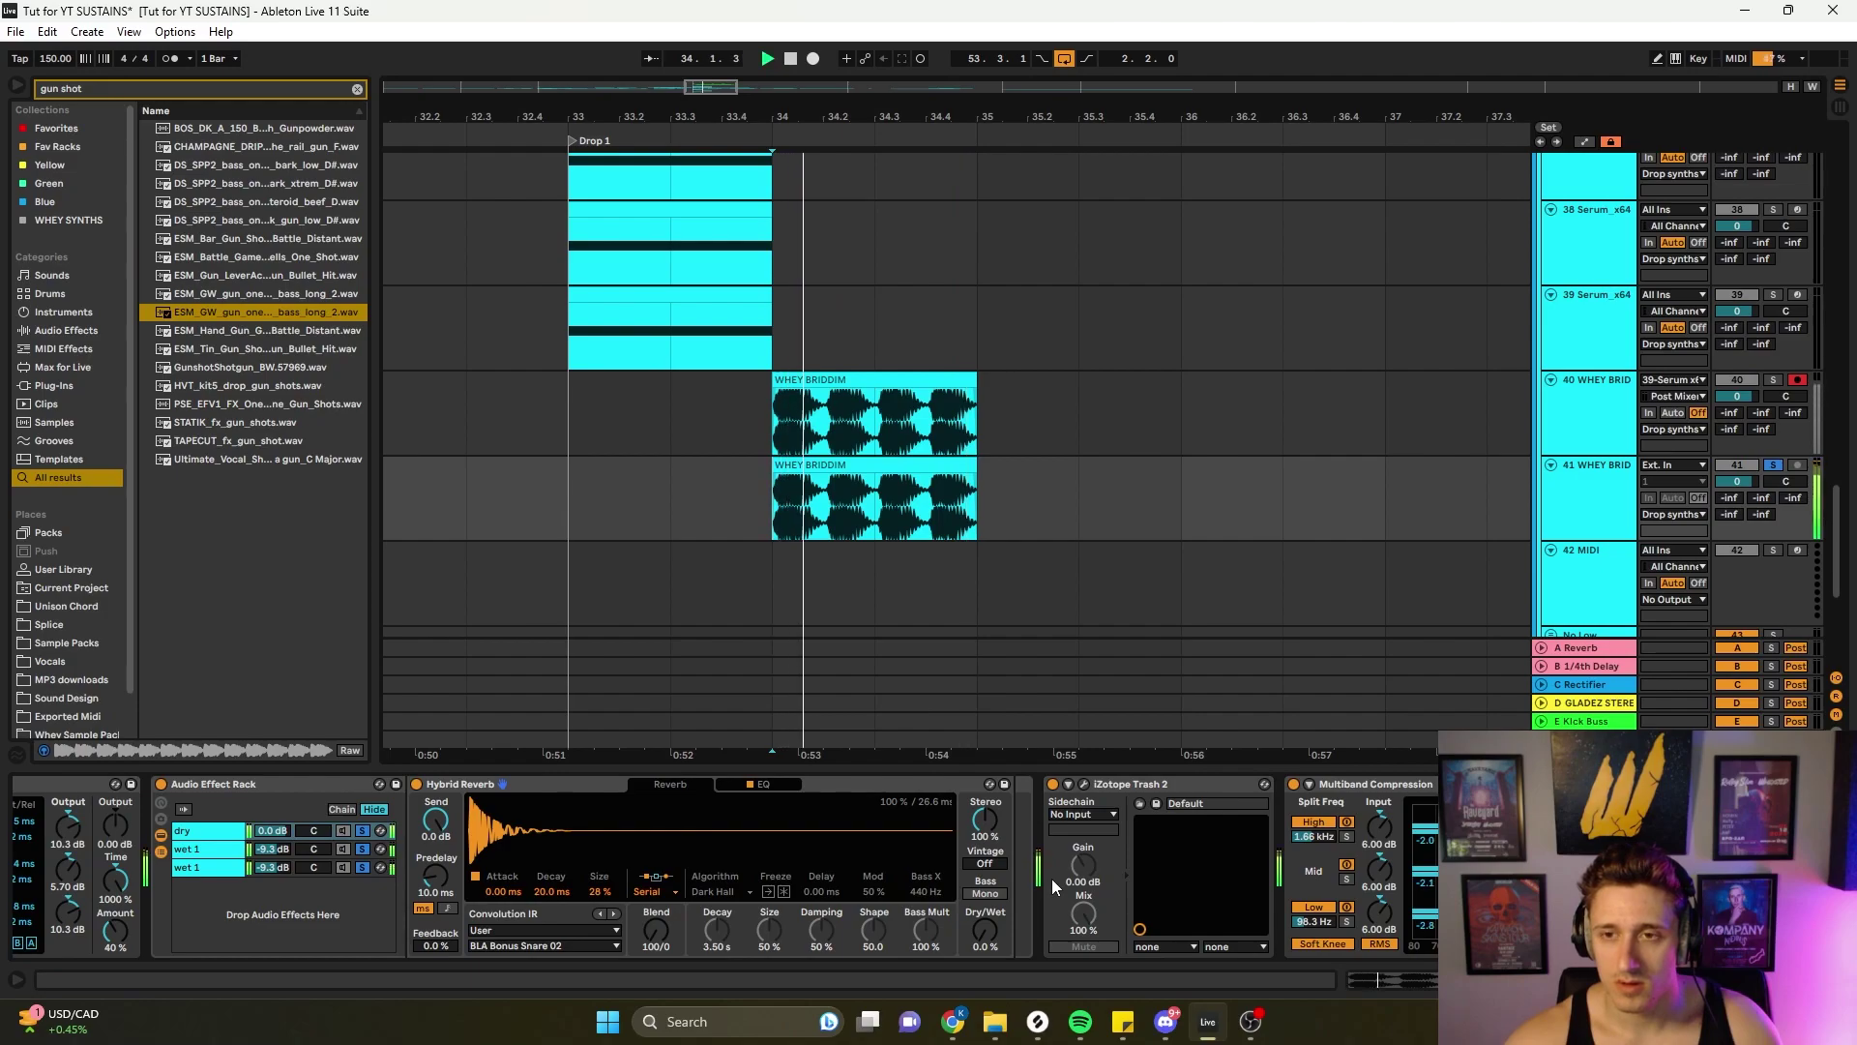
- Insert Utility before the Audio Effect Rack on track 41 and set its gain to -6 dB
type("utio")
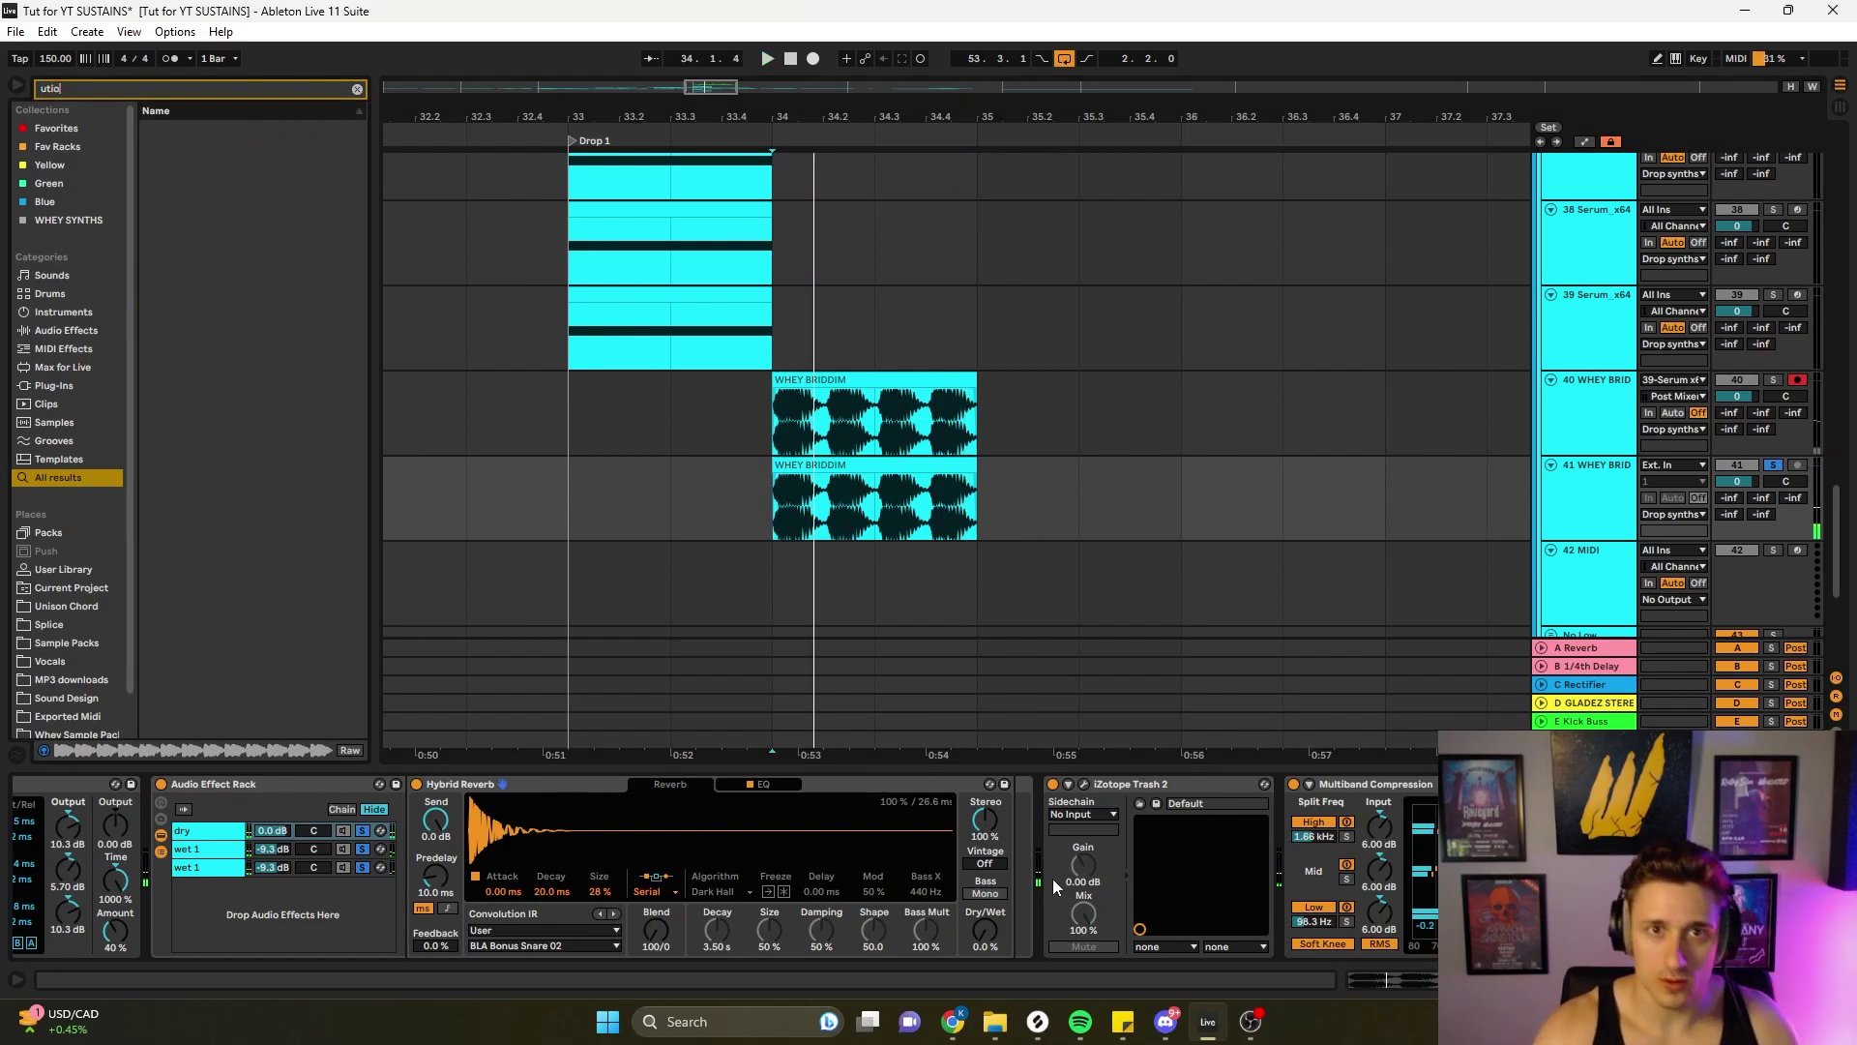
key("BackSpace")
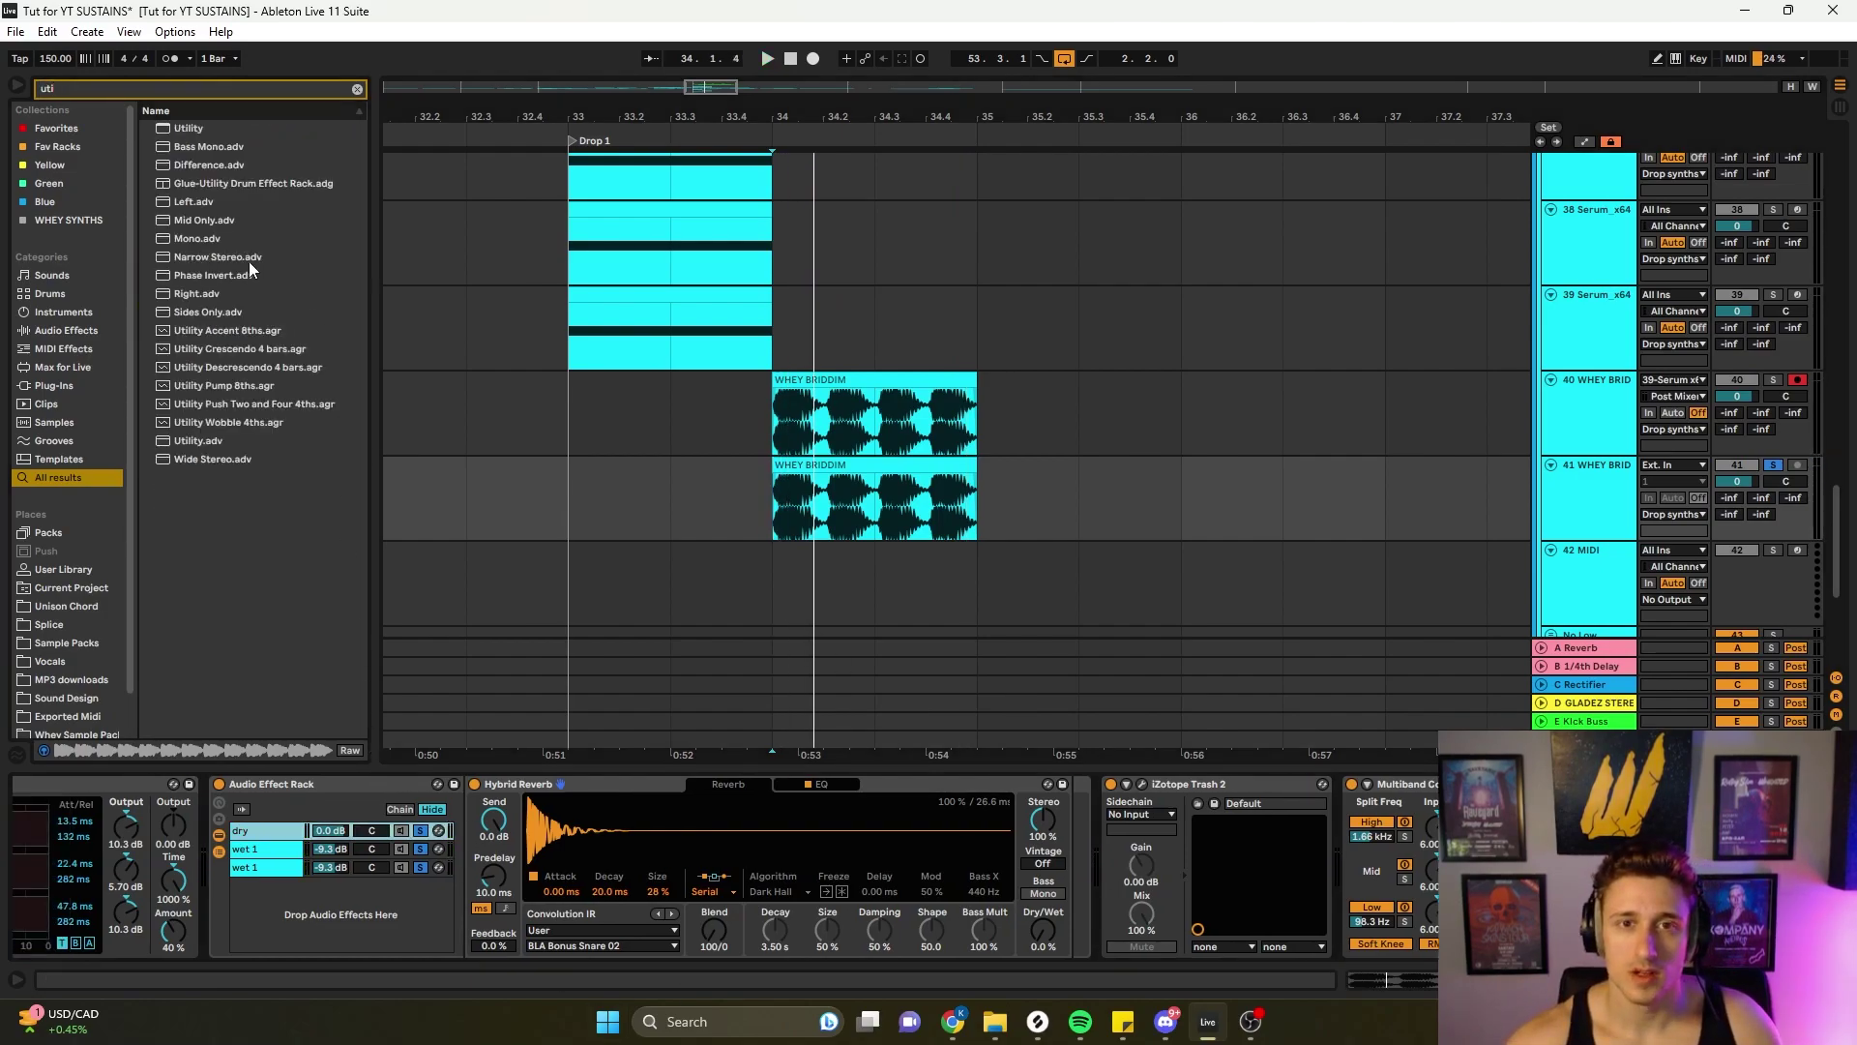
mouse_move(194, 128)
left_mouse_down()
mouse_move(242, 416)
mouse_move(201, 883)
left_mouse_up()
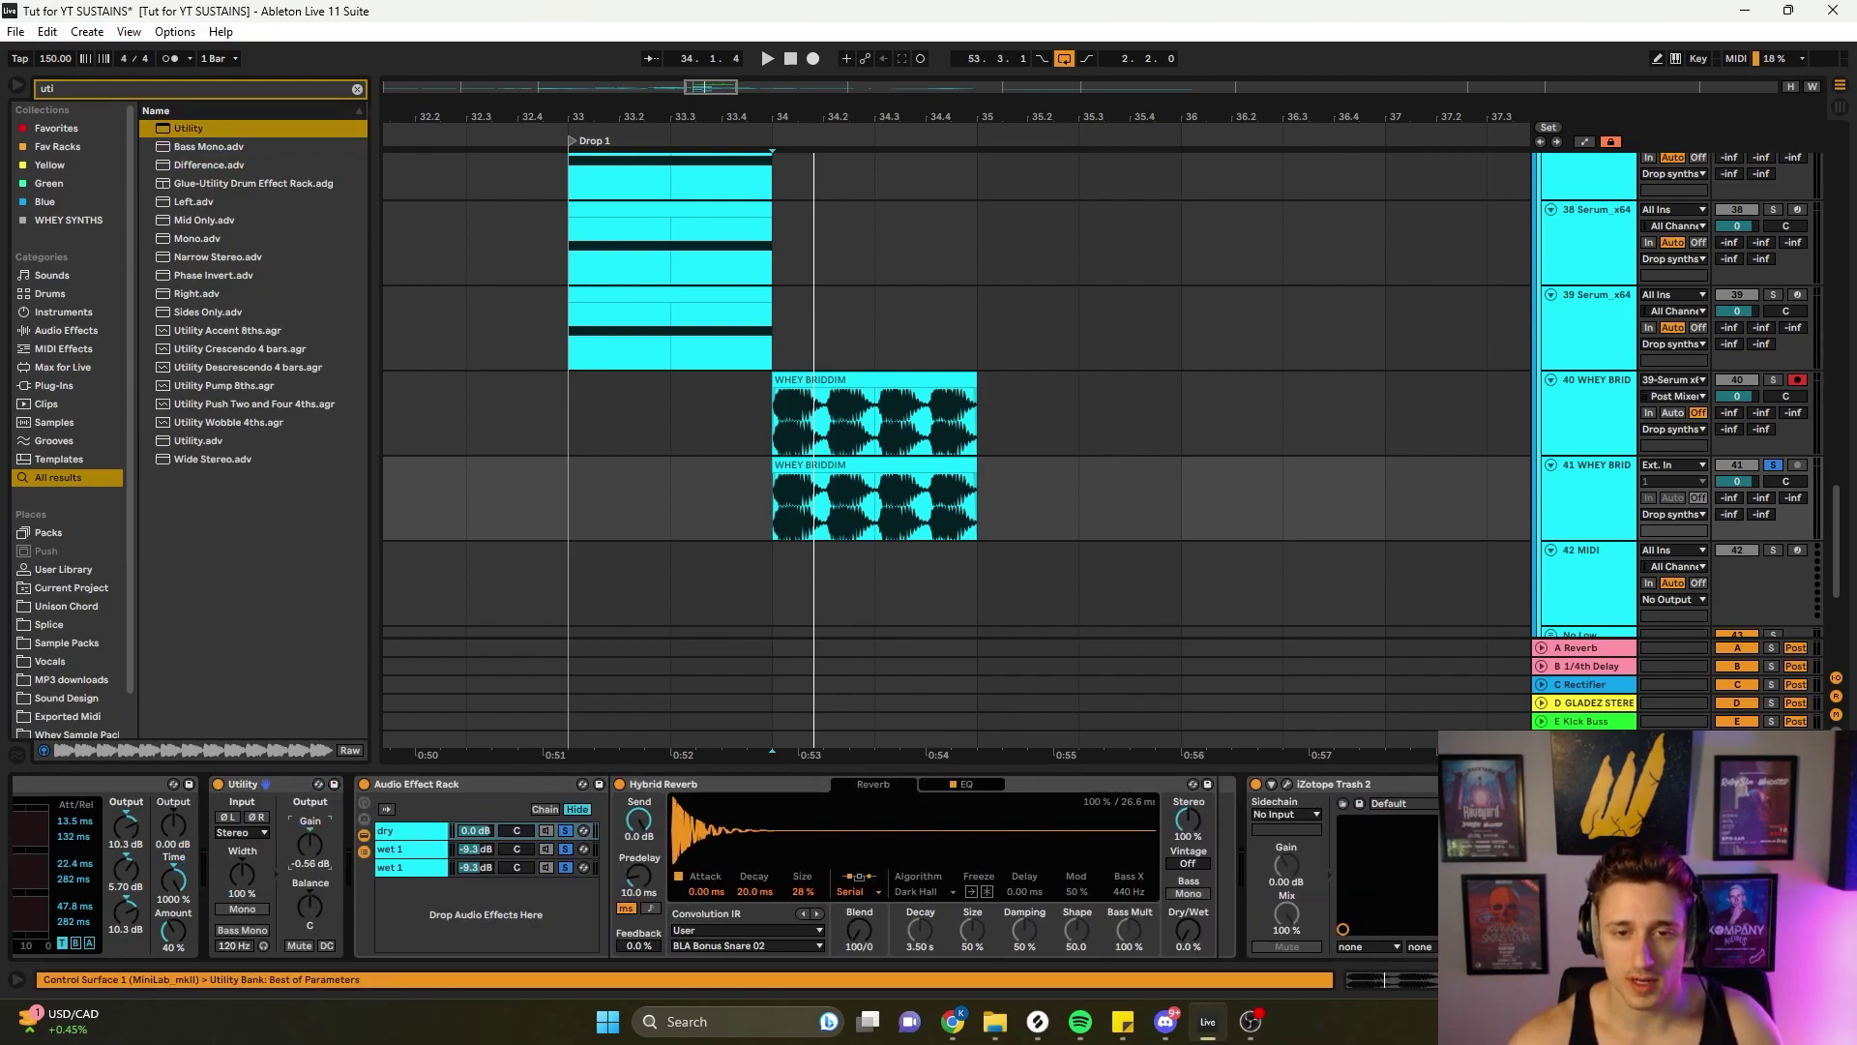
- Insert kHs Distortion between the effect rack and Trash 2, keep Overdrive, lower its mix to about half, and play back the clip
key("ctrl+f")
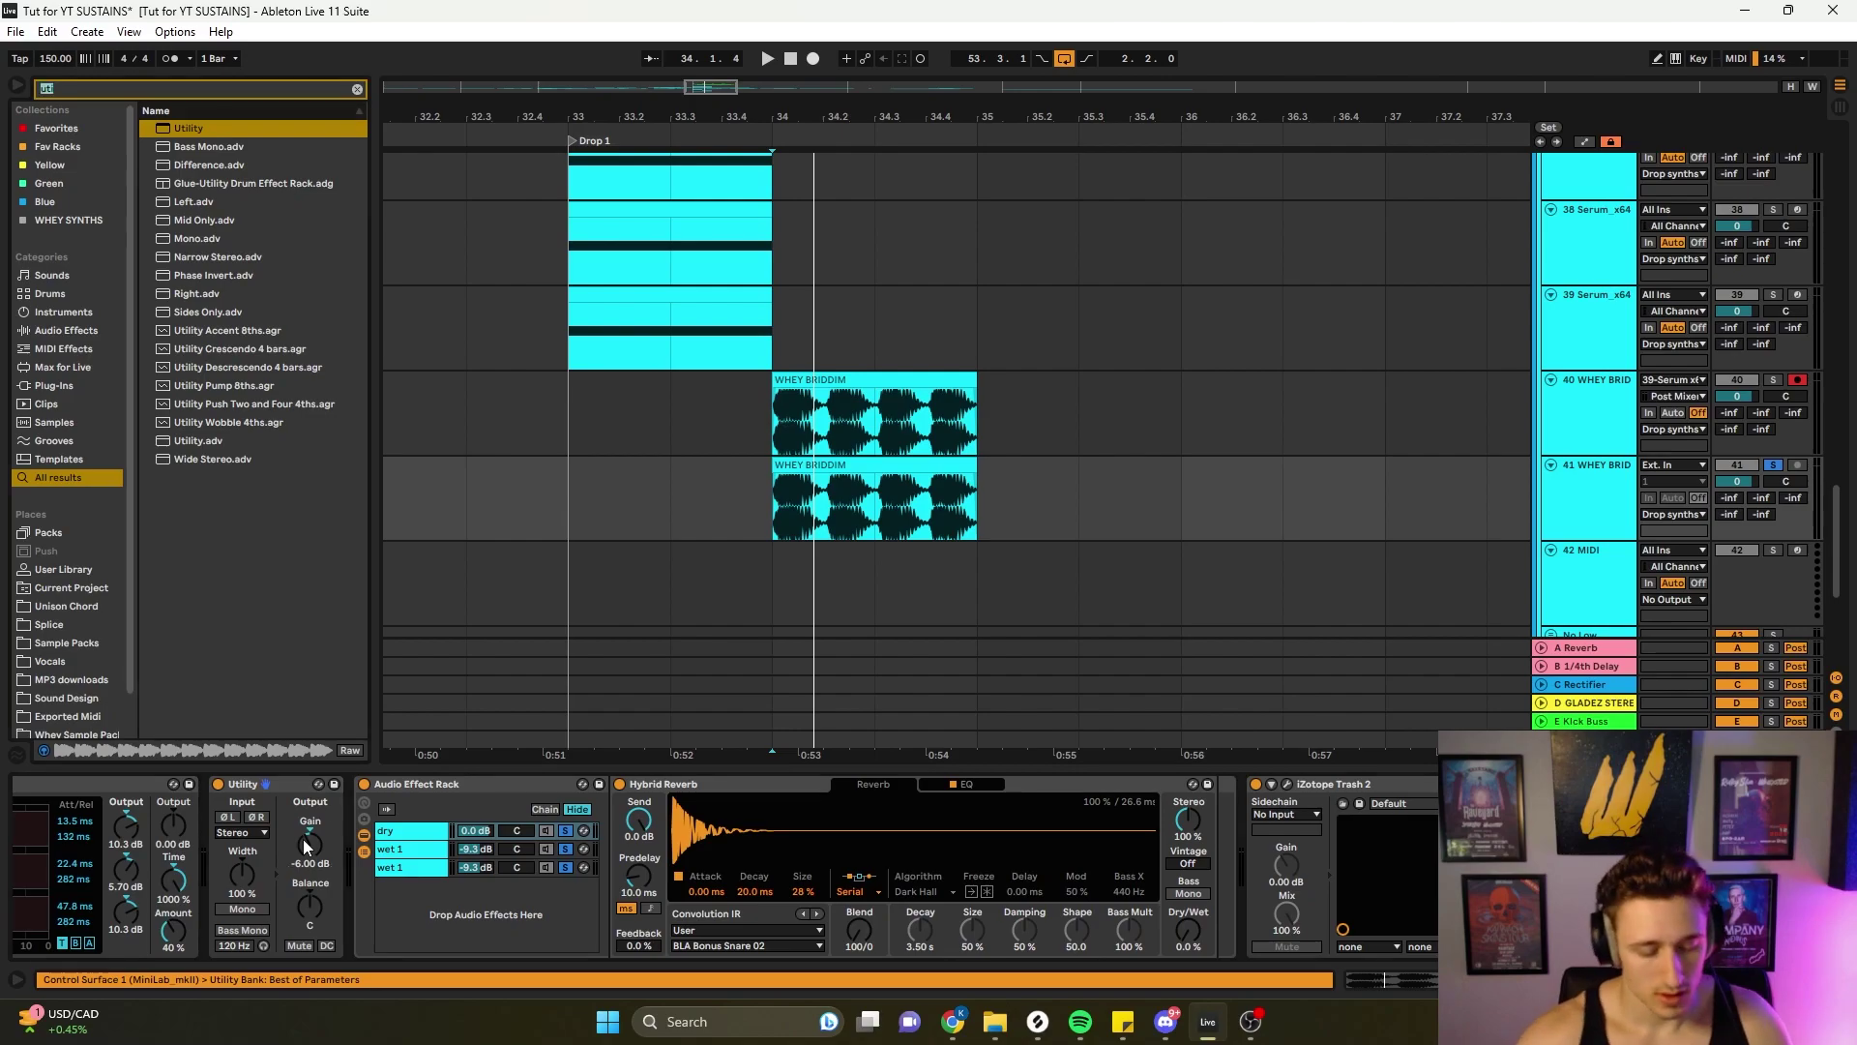
type("khs")
mouse_move(198, 238)
left_mouse_down()
mouse_move(1204, 882)
mouse_move(1236, 866)
mouse_move(1244, 890)
left_mouse_up()
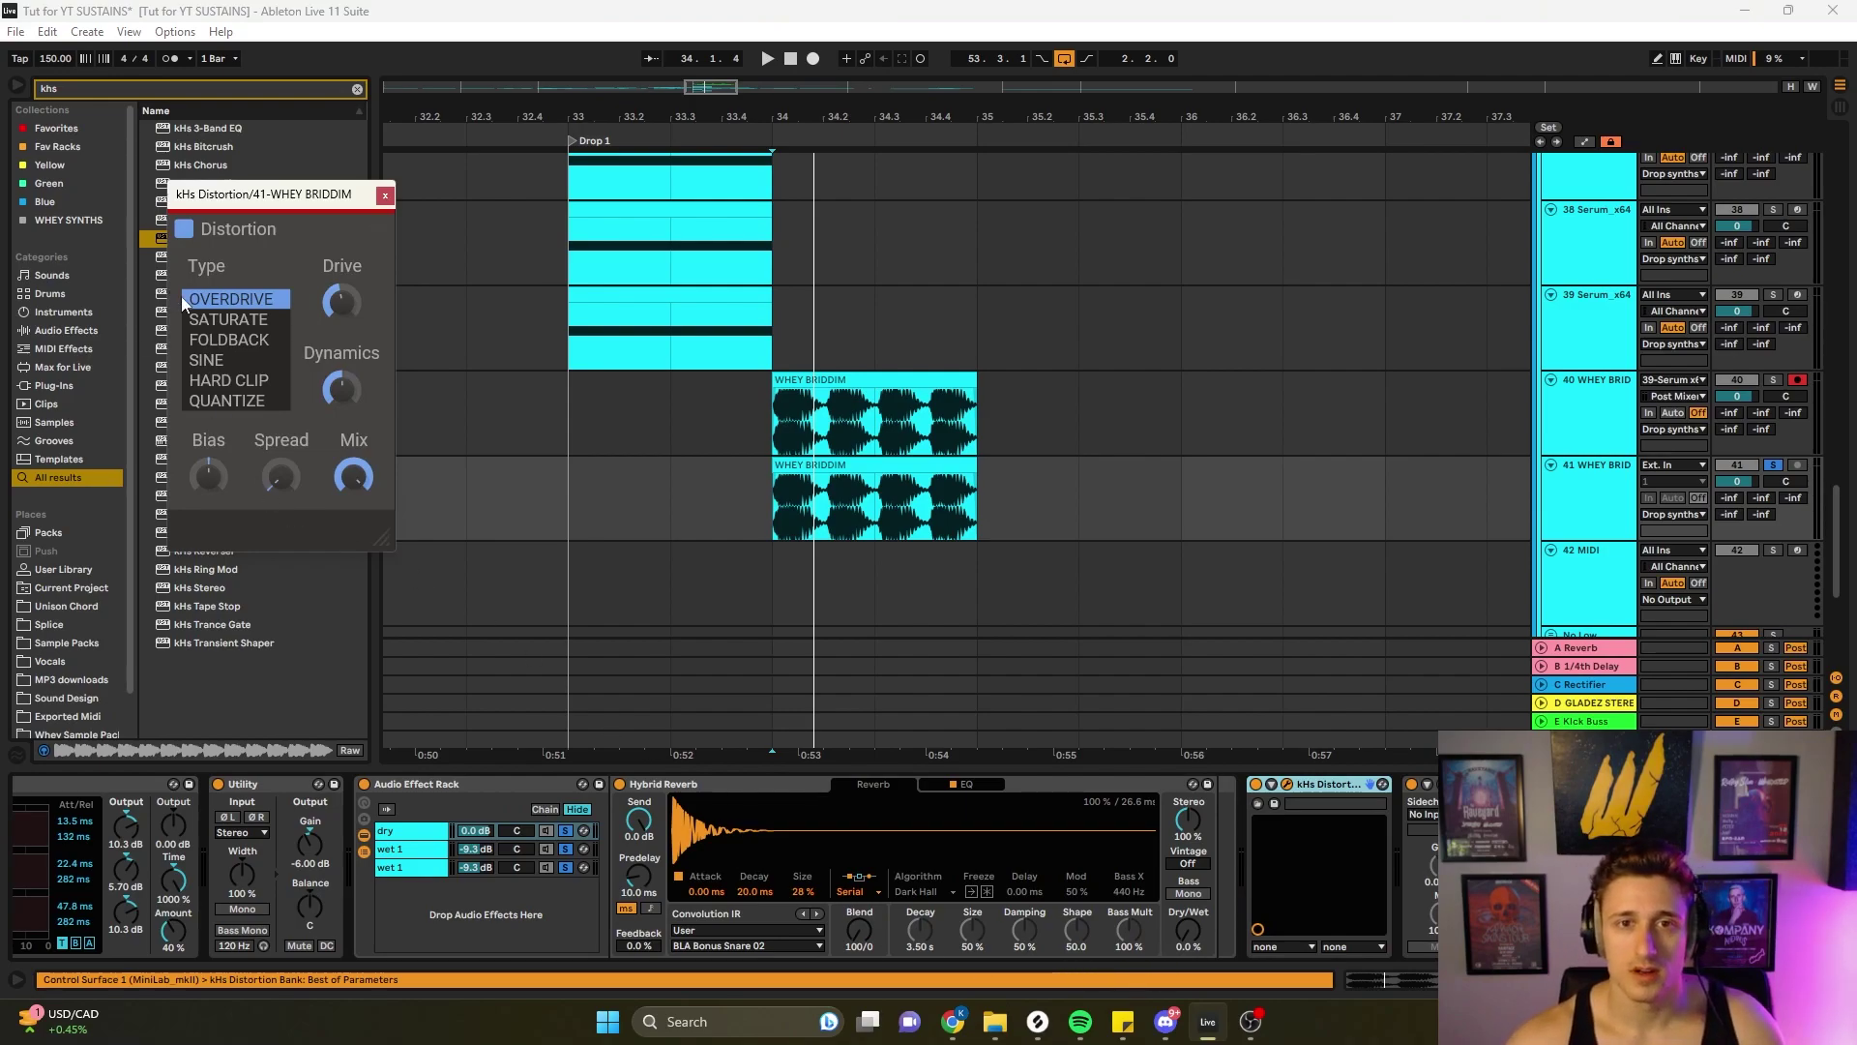
key("space")
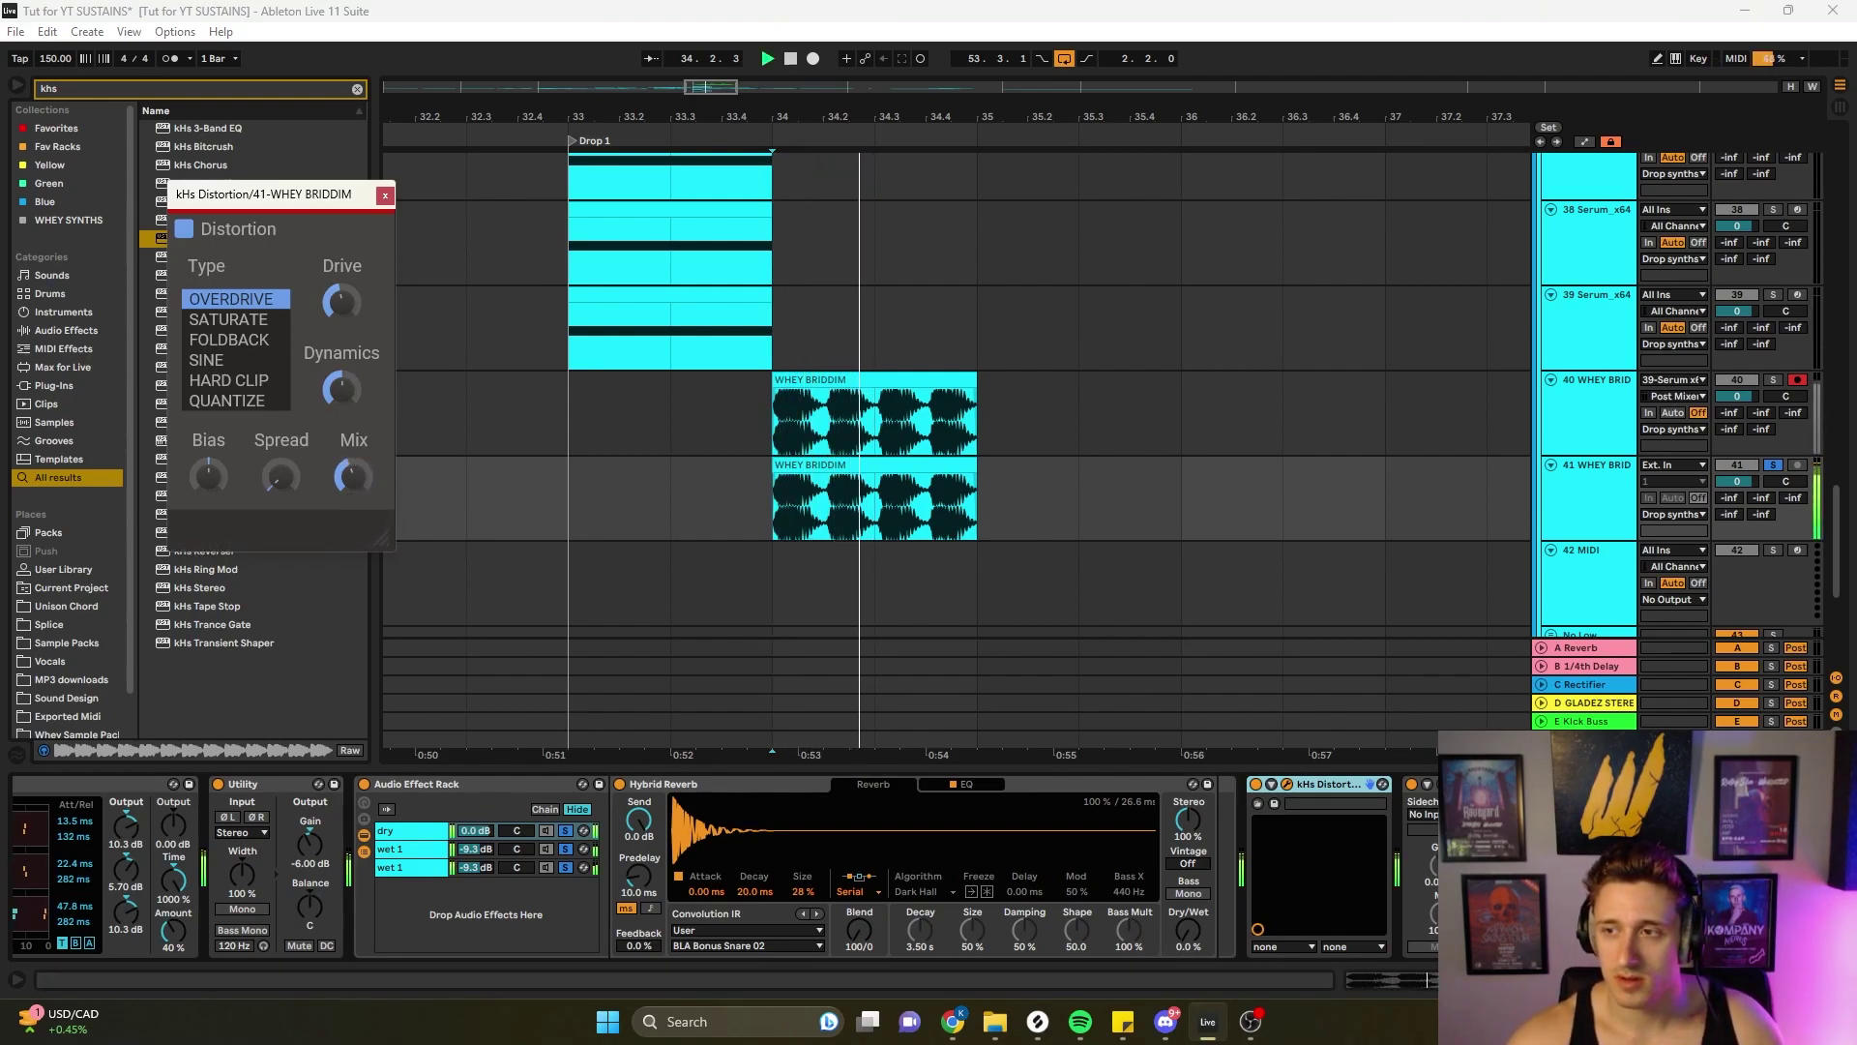
scroll(1130, 789, "right", 4)
key("space")
key("space")
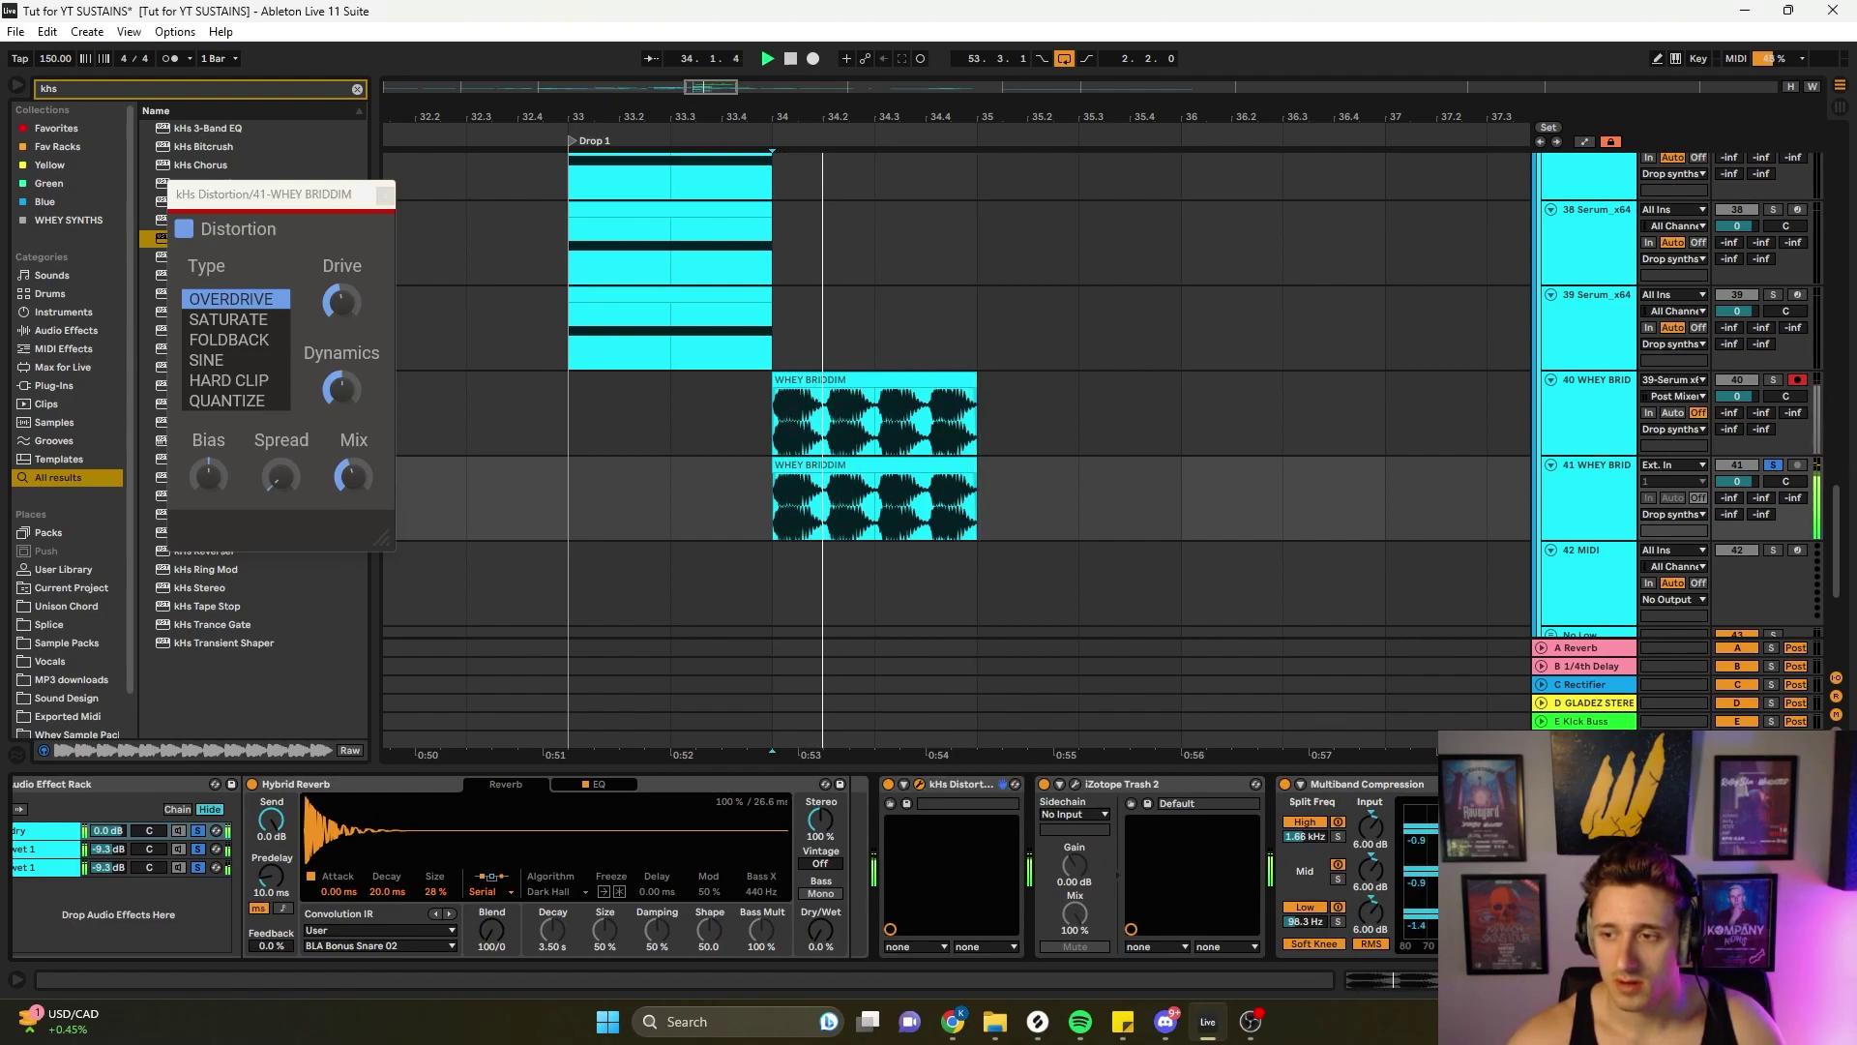
- Stop playback, close the kHs Distortion window, and insert Disperser between the effect rack and kHs Distortion
key("space")
key("ctrl+f")
type("dis")
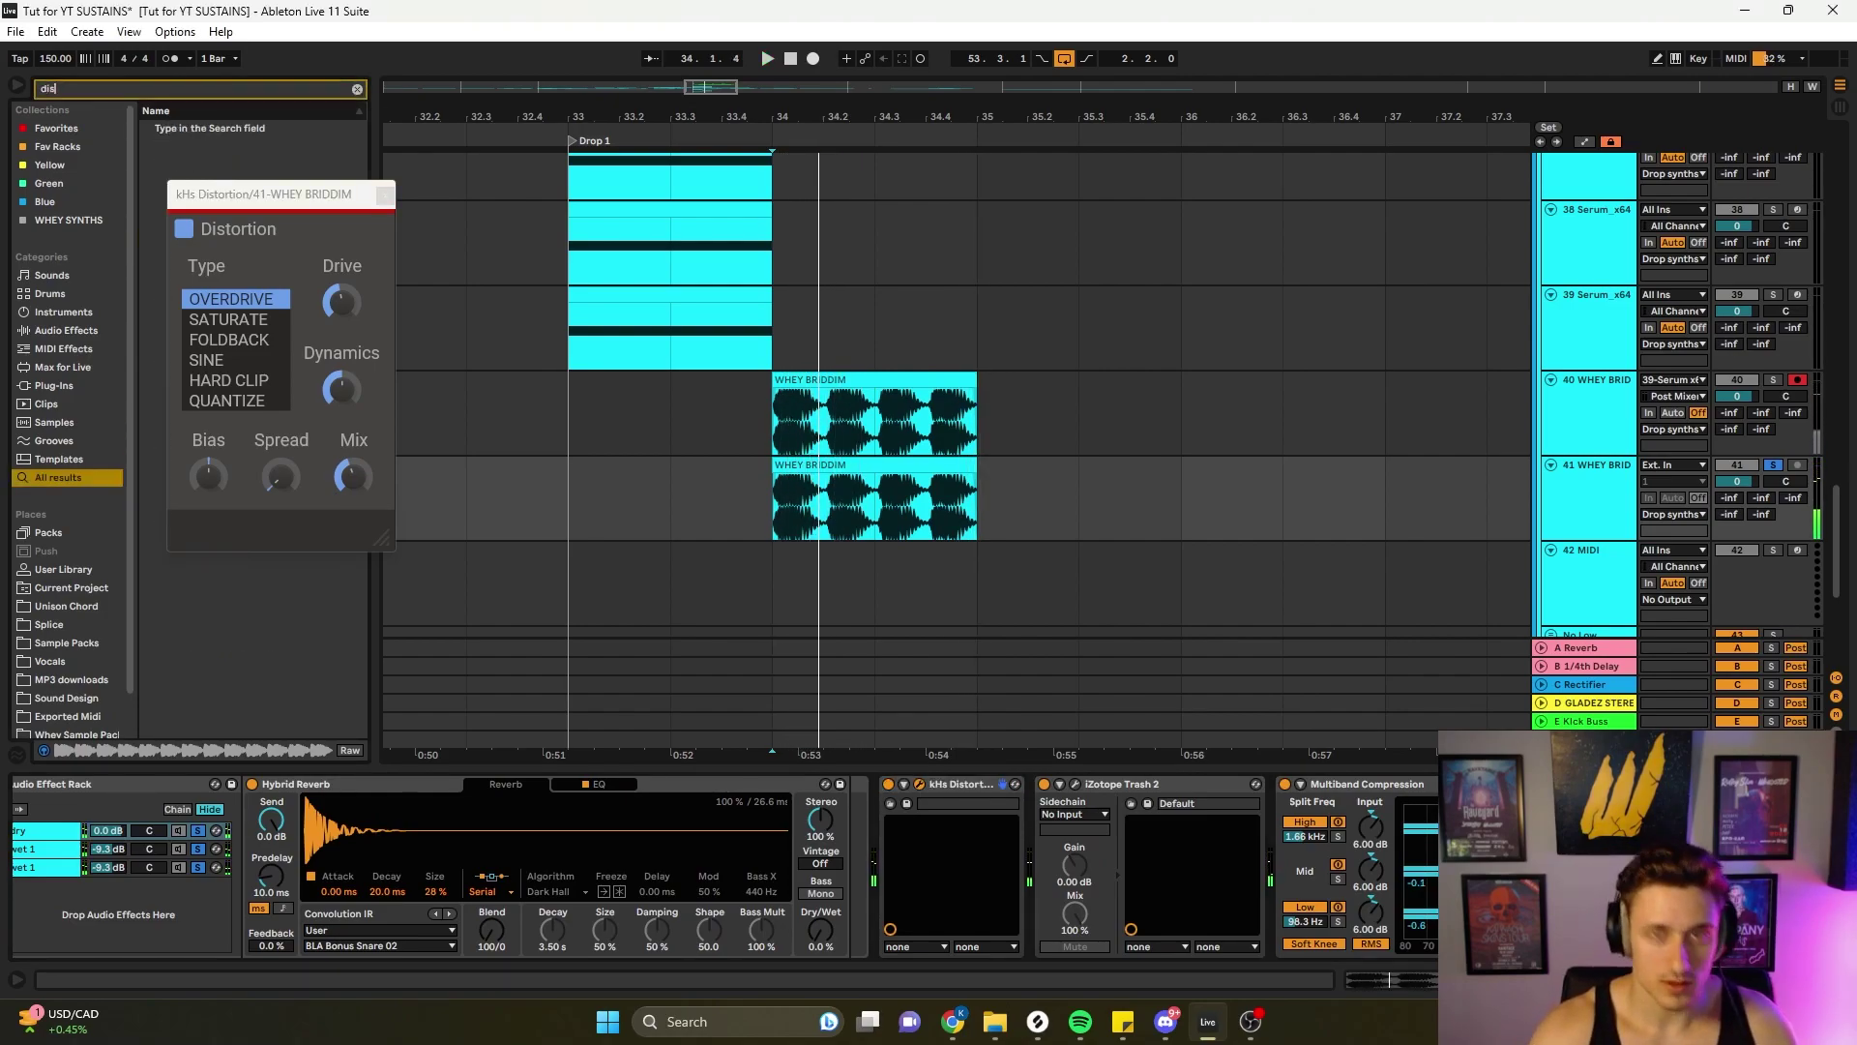
type("per")
left_click(384, 197)
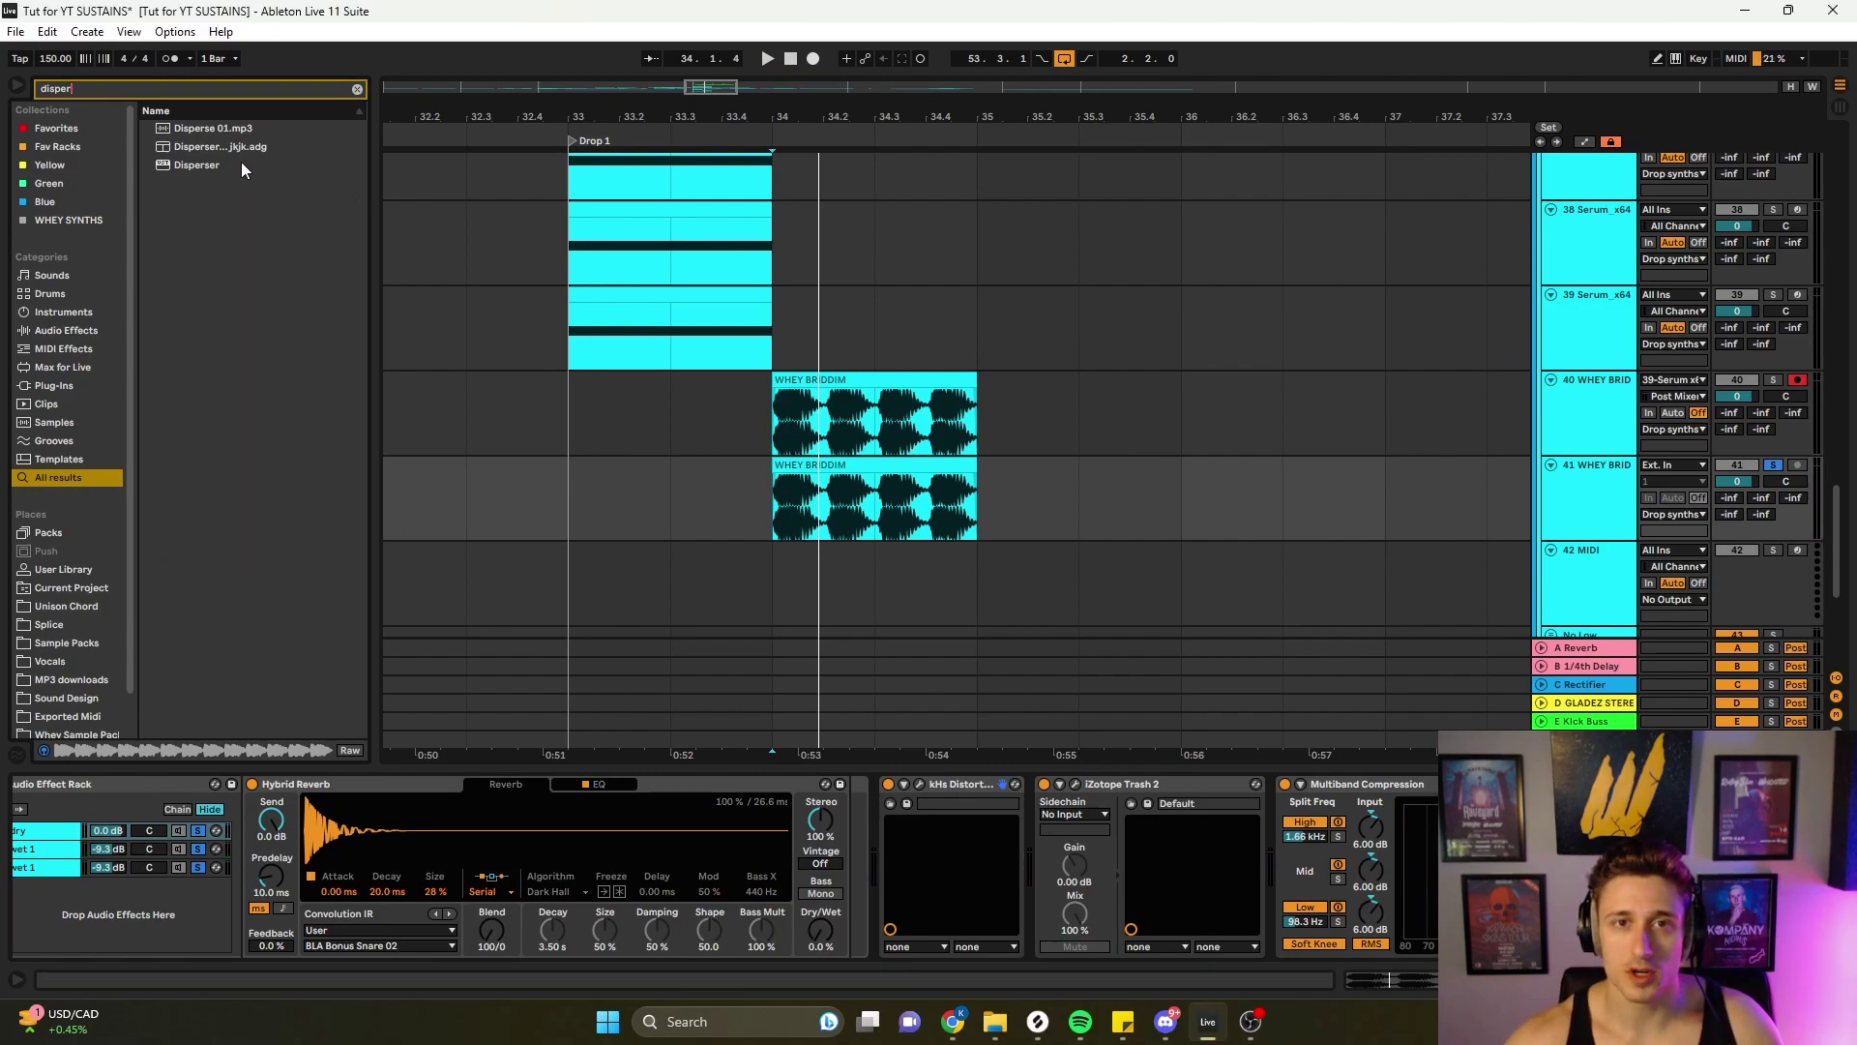
mouse_move(631, 512)
left_mouse_down()
mouse_move(1088, 838)
mouse_move(875, 845)
left_mouse_up()
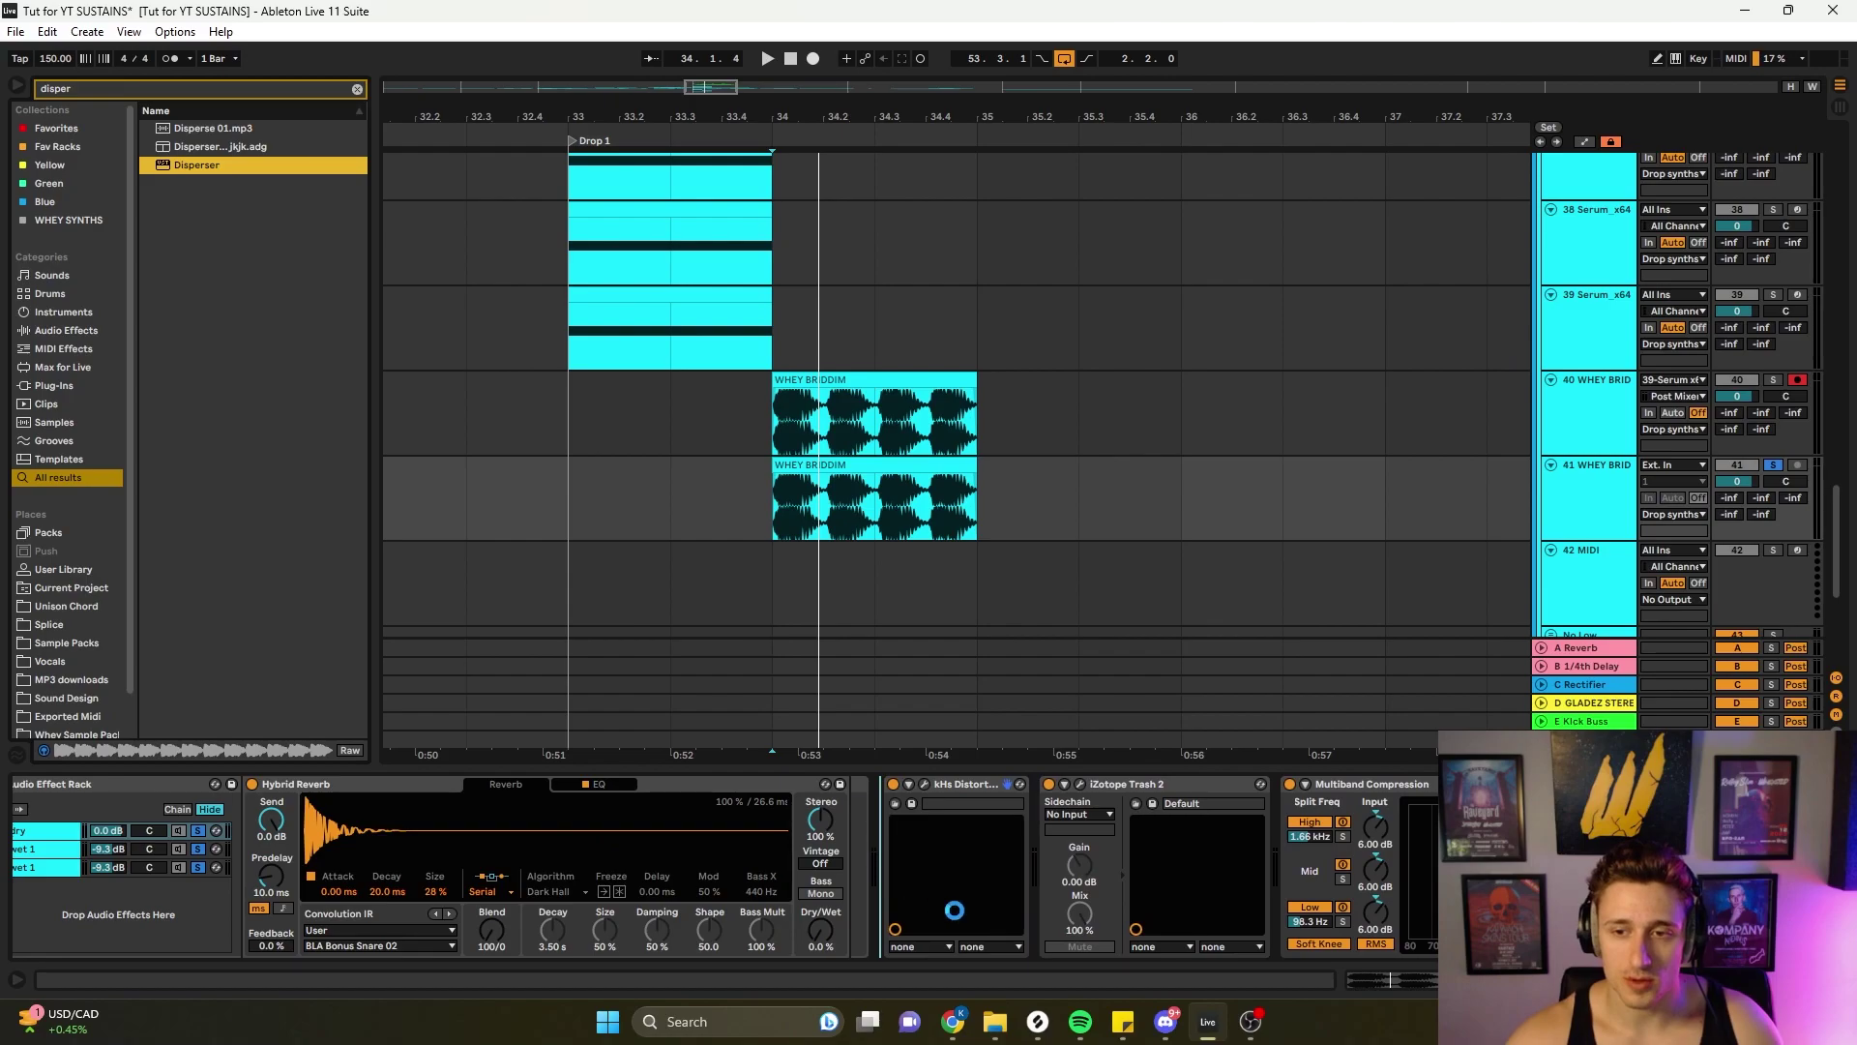
- Lower Disperser's frequency to 71.4 Hz (D2) during playback and close its window
key("space")
mouse_move(391, 322)
left_mouse_down()
mouse_move(476, 309)
mouse_move(393, 323)
left_mouse_up()
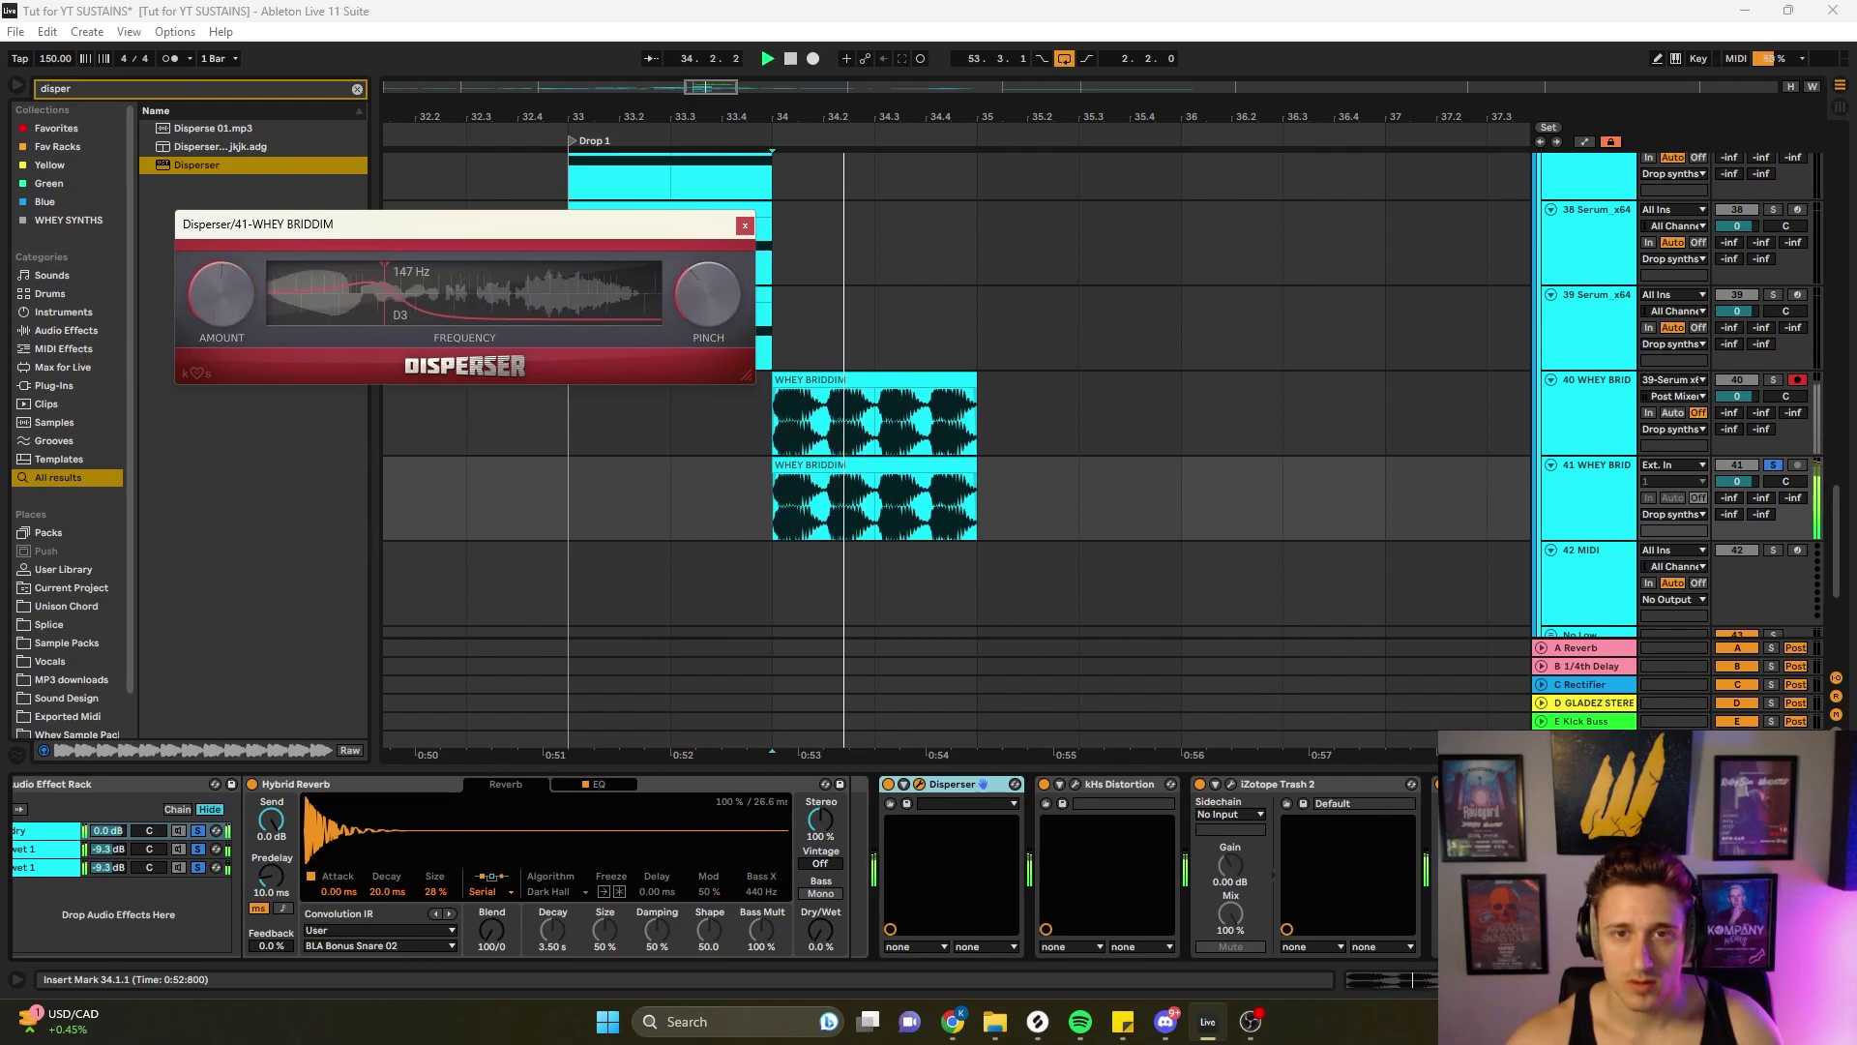
mouse_move(384, 290)
left_mouse_down()
mouse_move(342, 291)
mouse_move(360, 294)
left_mouse_up()
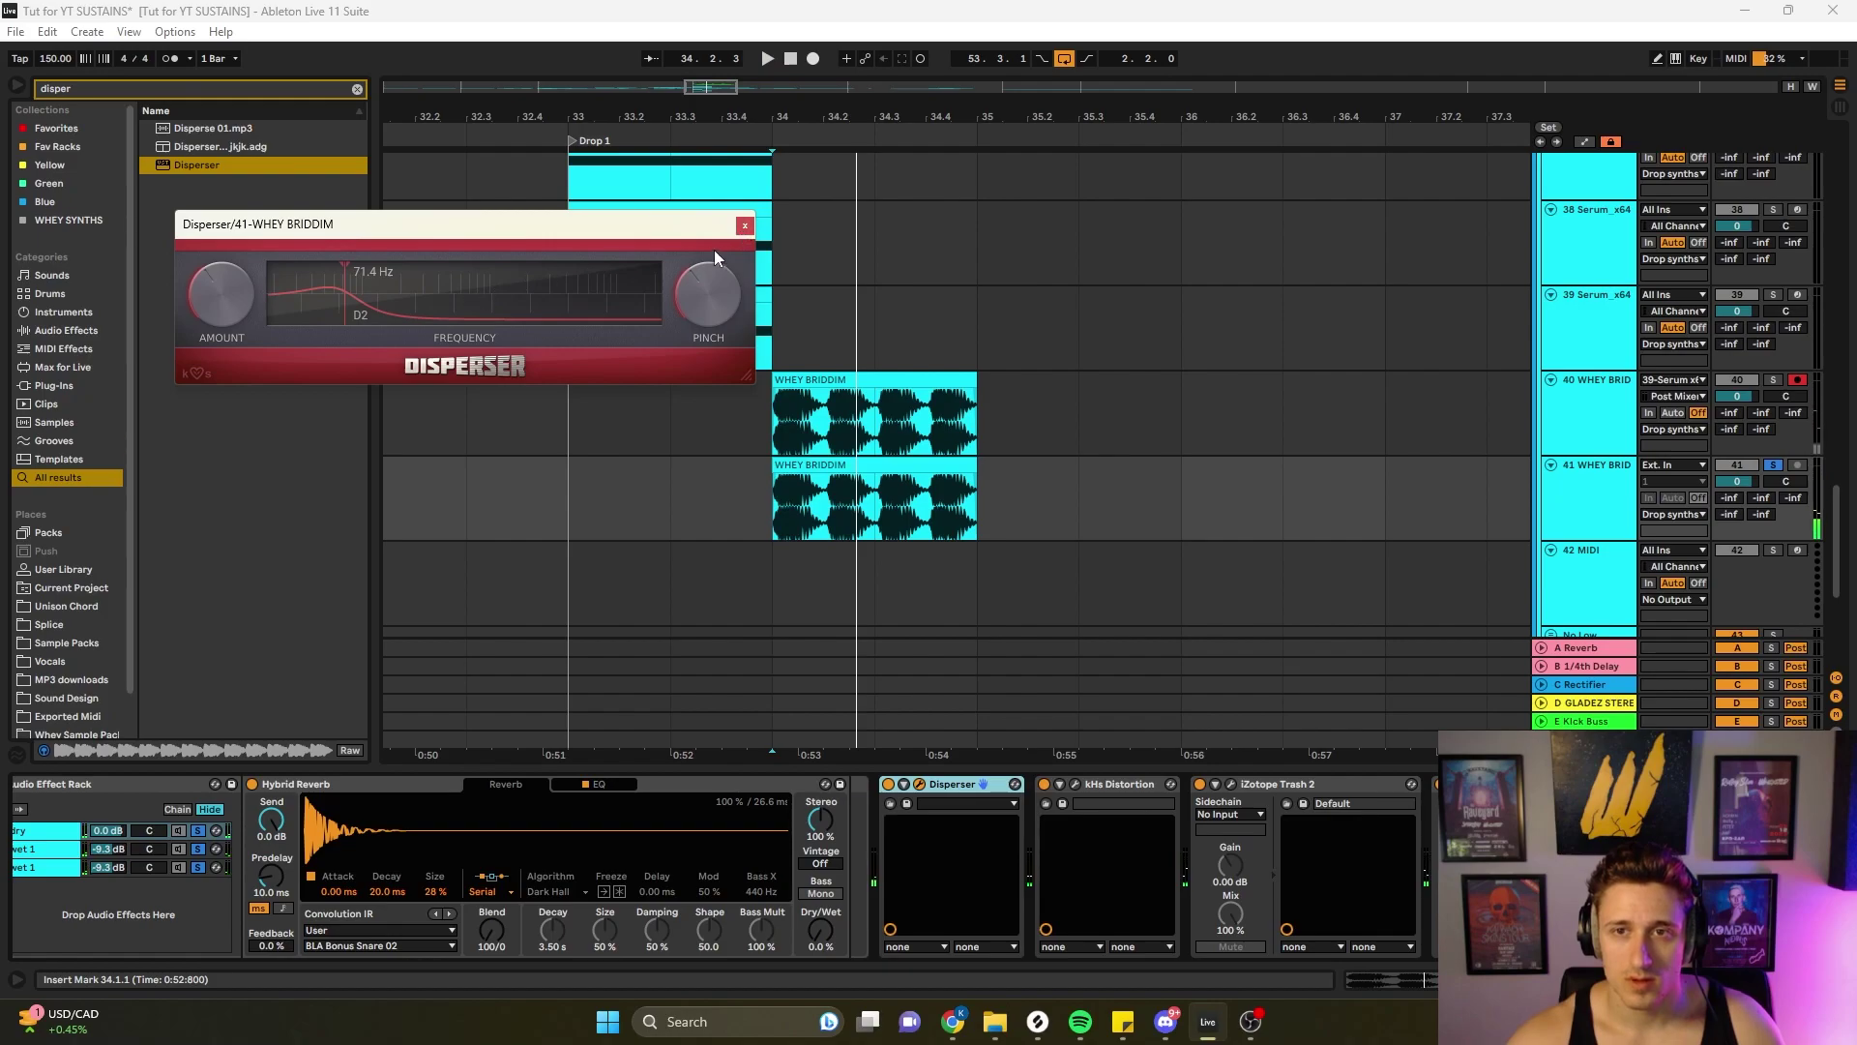
left_click(744, 226)
- Replay the processed clip and examine its frequency spectrum in SPAN on the Master track
key("space")
key("space")
key("space")
key("space")
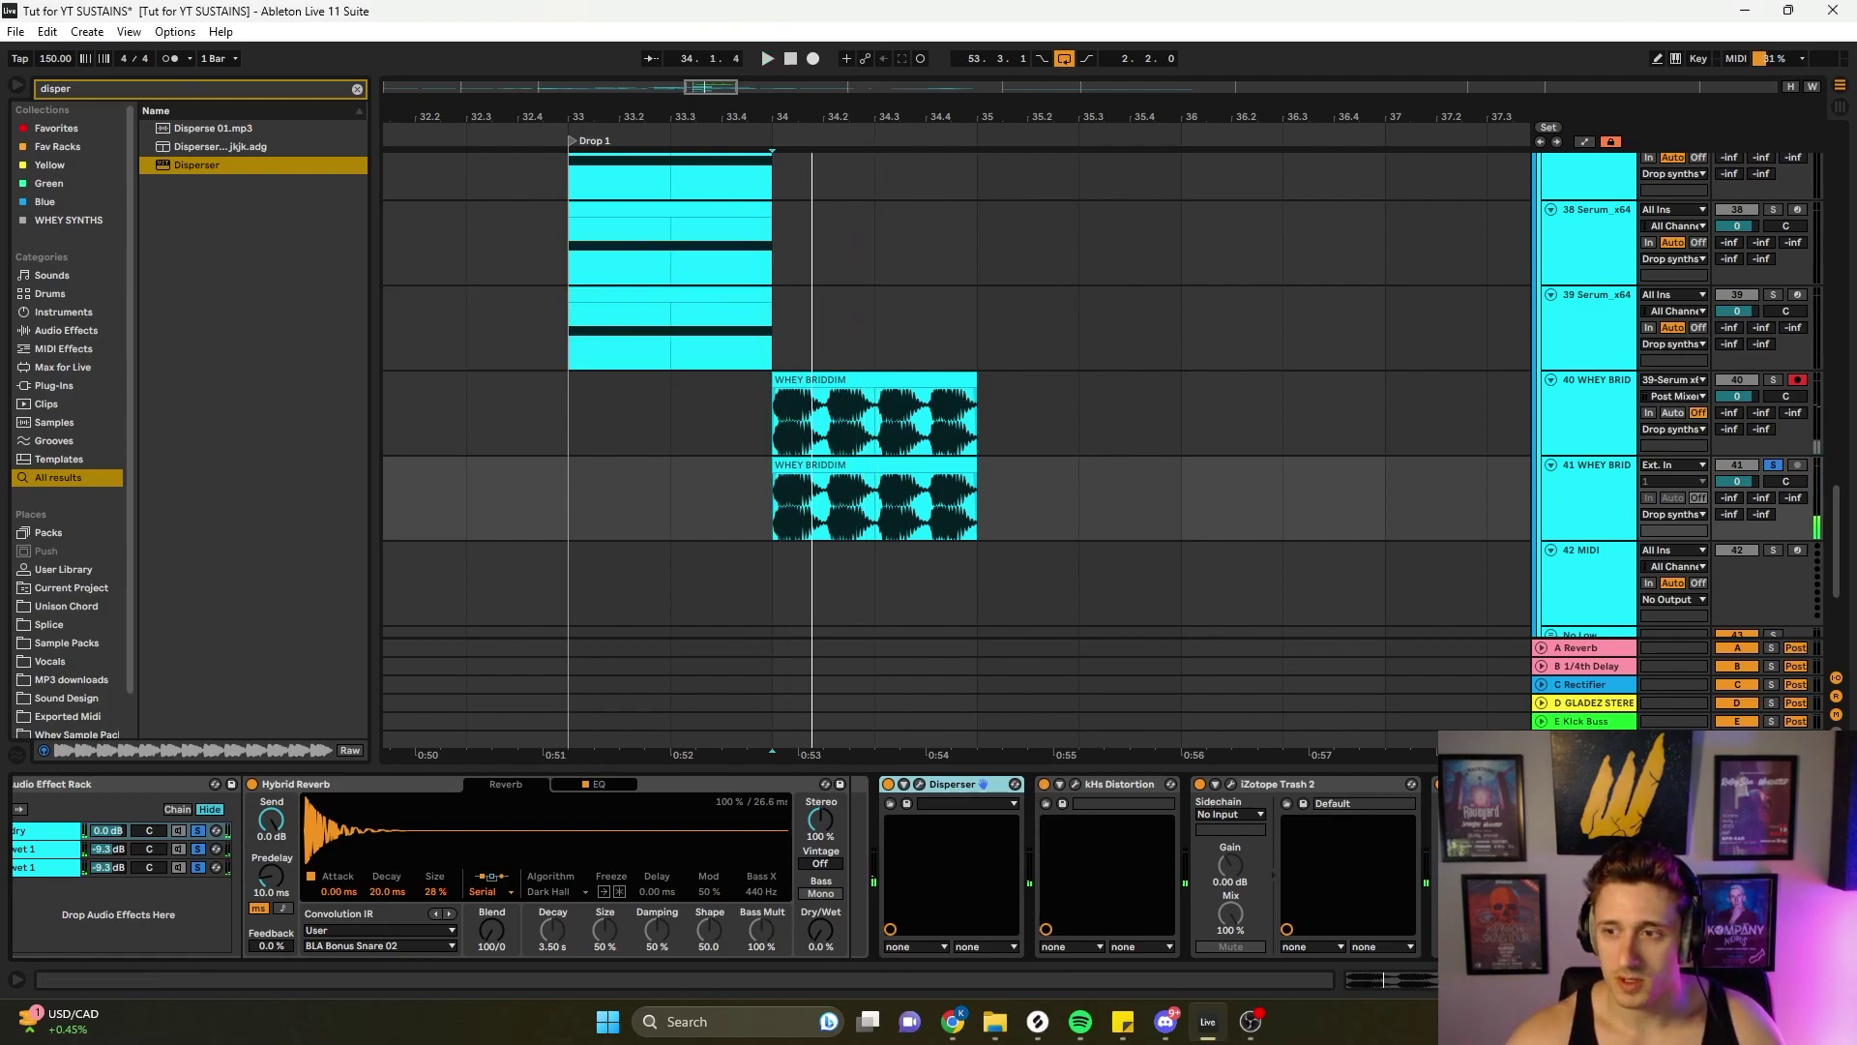
key("space")
left_click(1584, 740)
left_click(823, 783)
key("space")
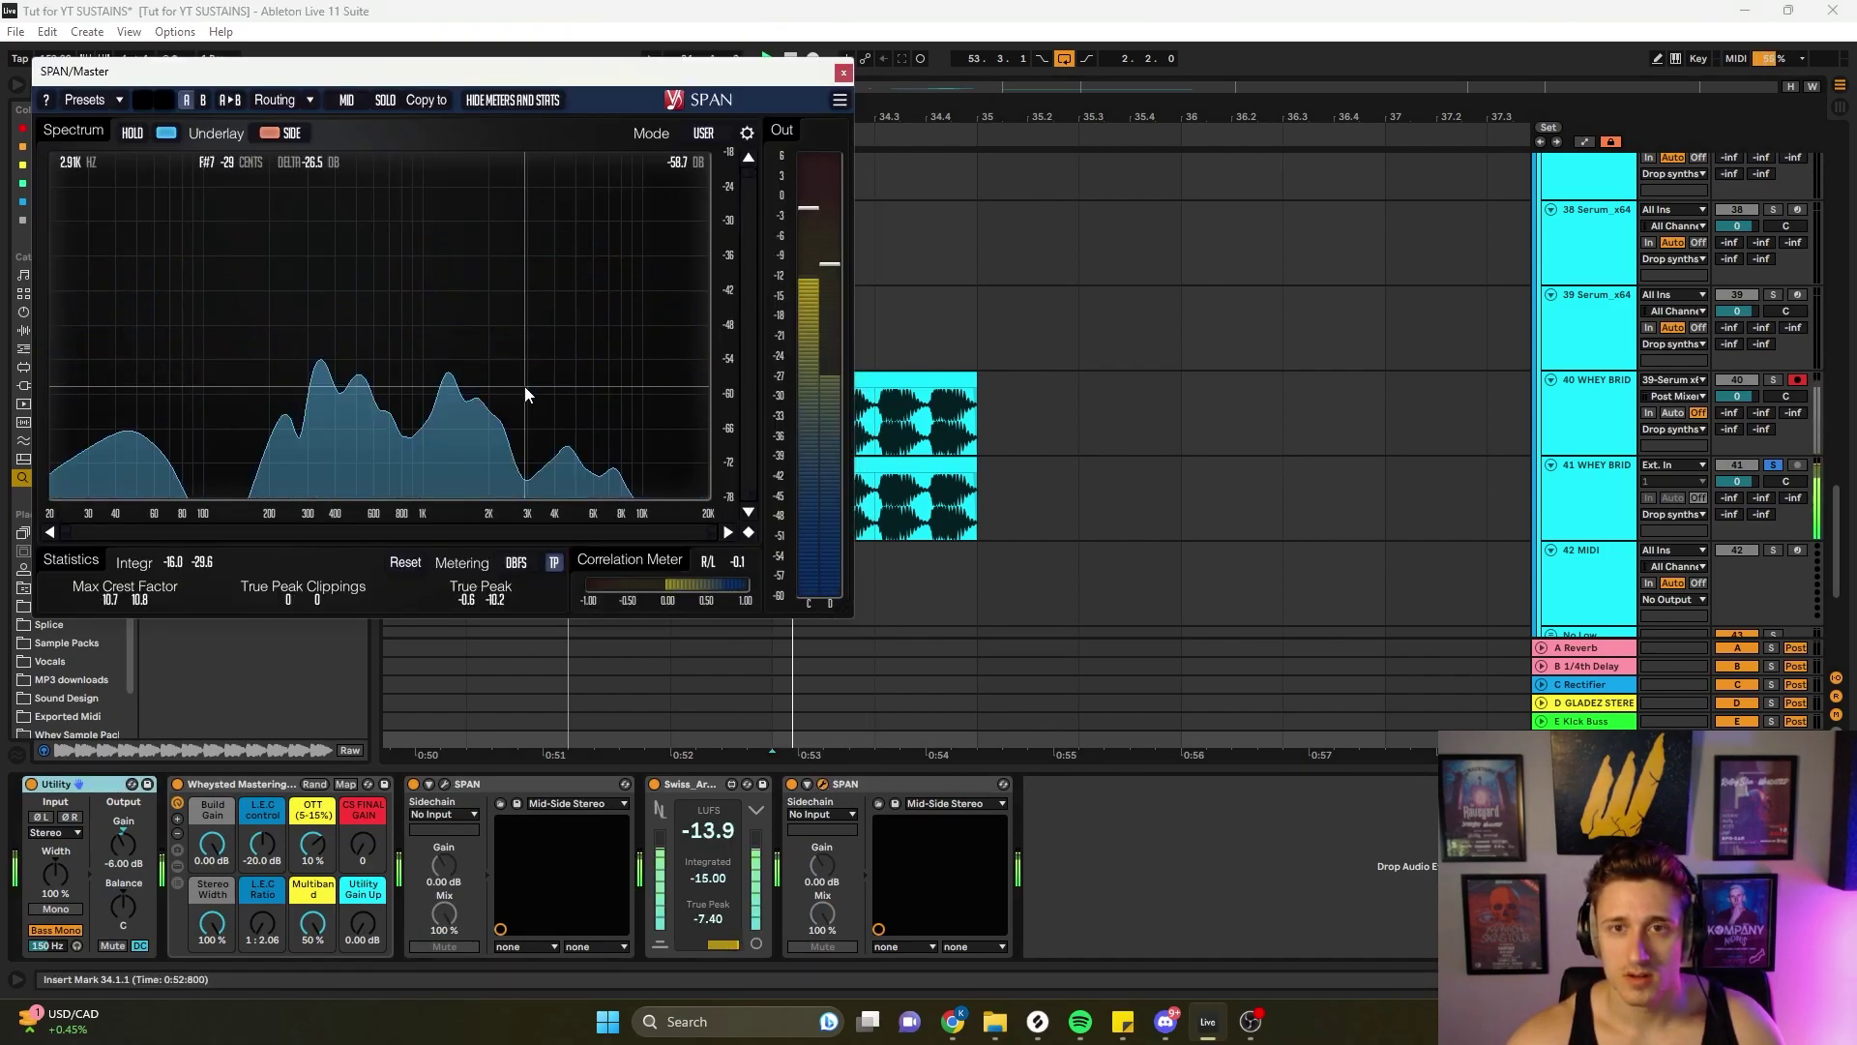
key("space")
left_click(844, 73)
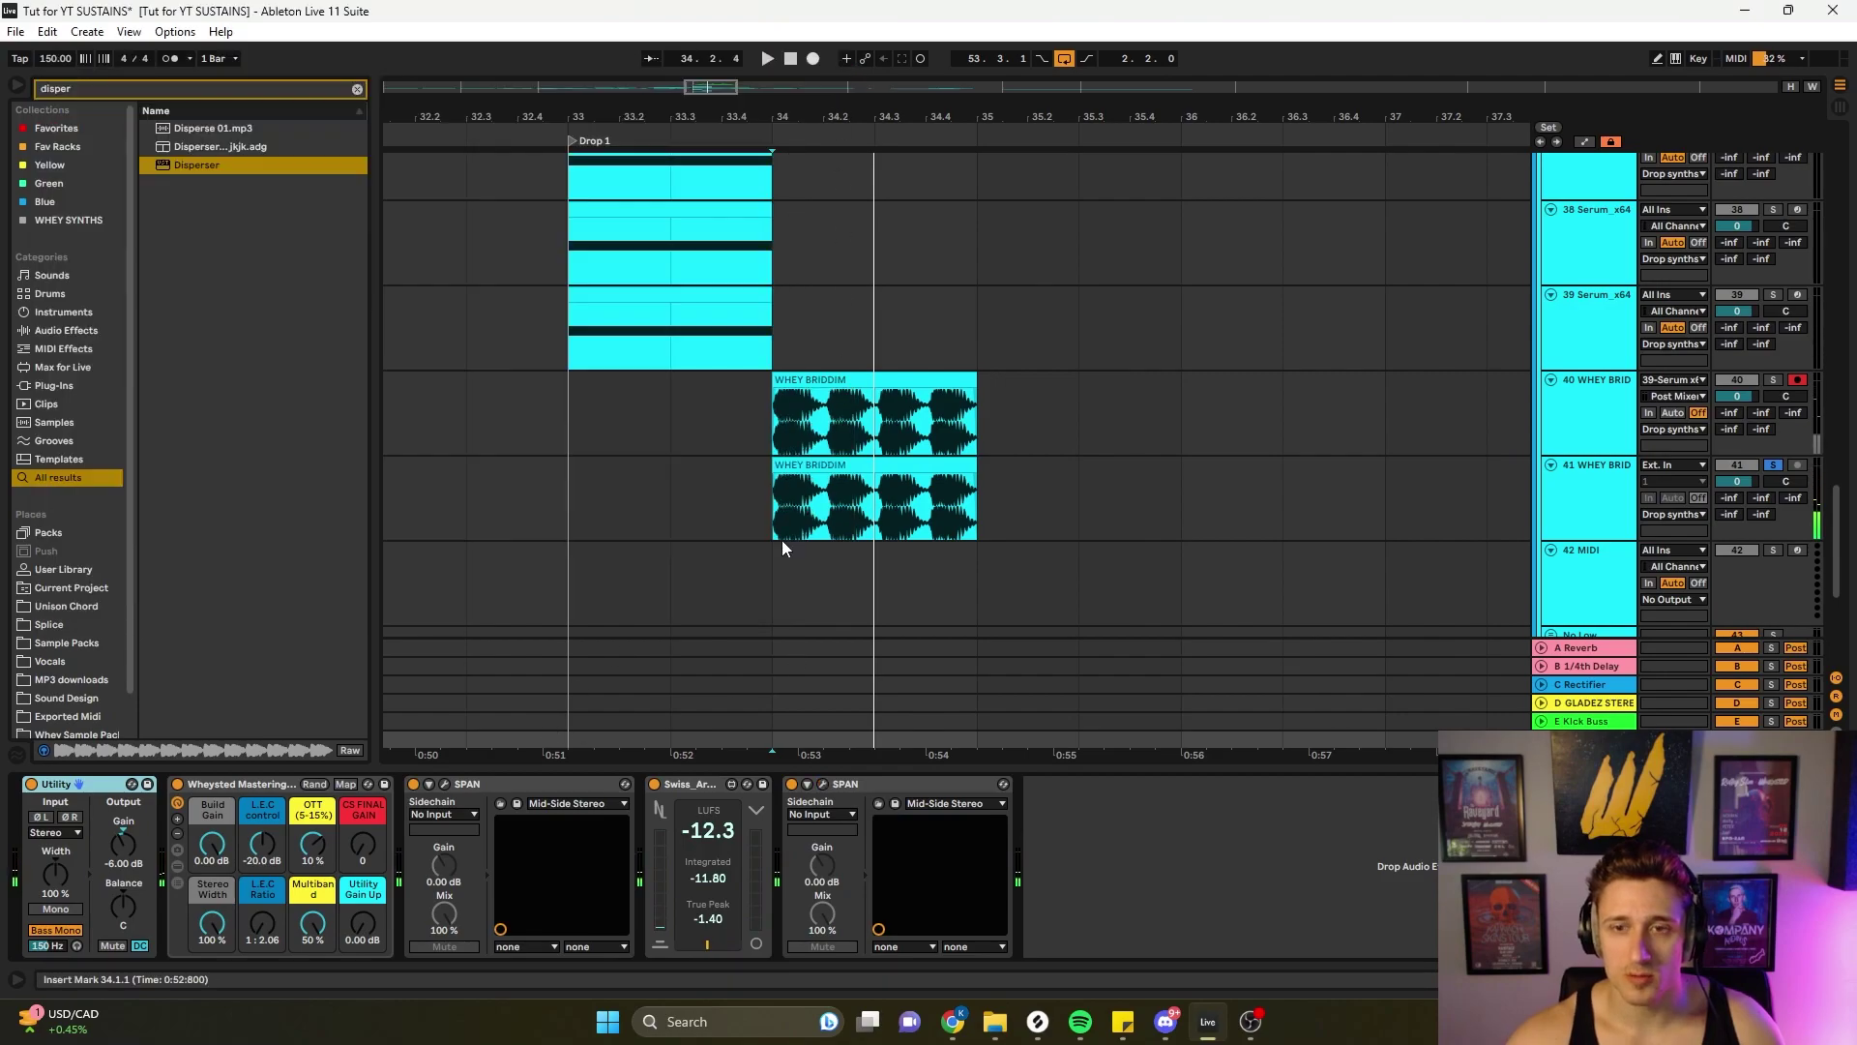
- Set both wet 1 chains' reverb stereo to 84%, pan the upper chain 5R and the lower 5L, and play back the clip
left_click(1610, 495)
scroll(260, 913, "left", 3)
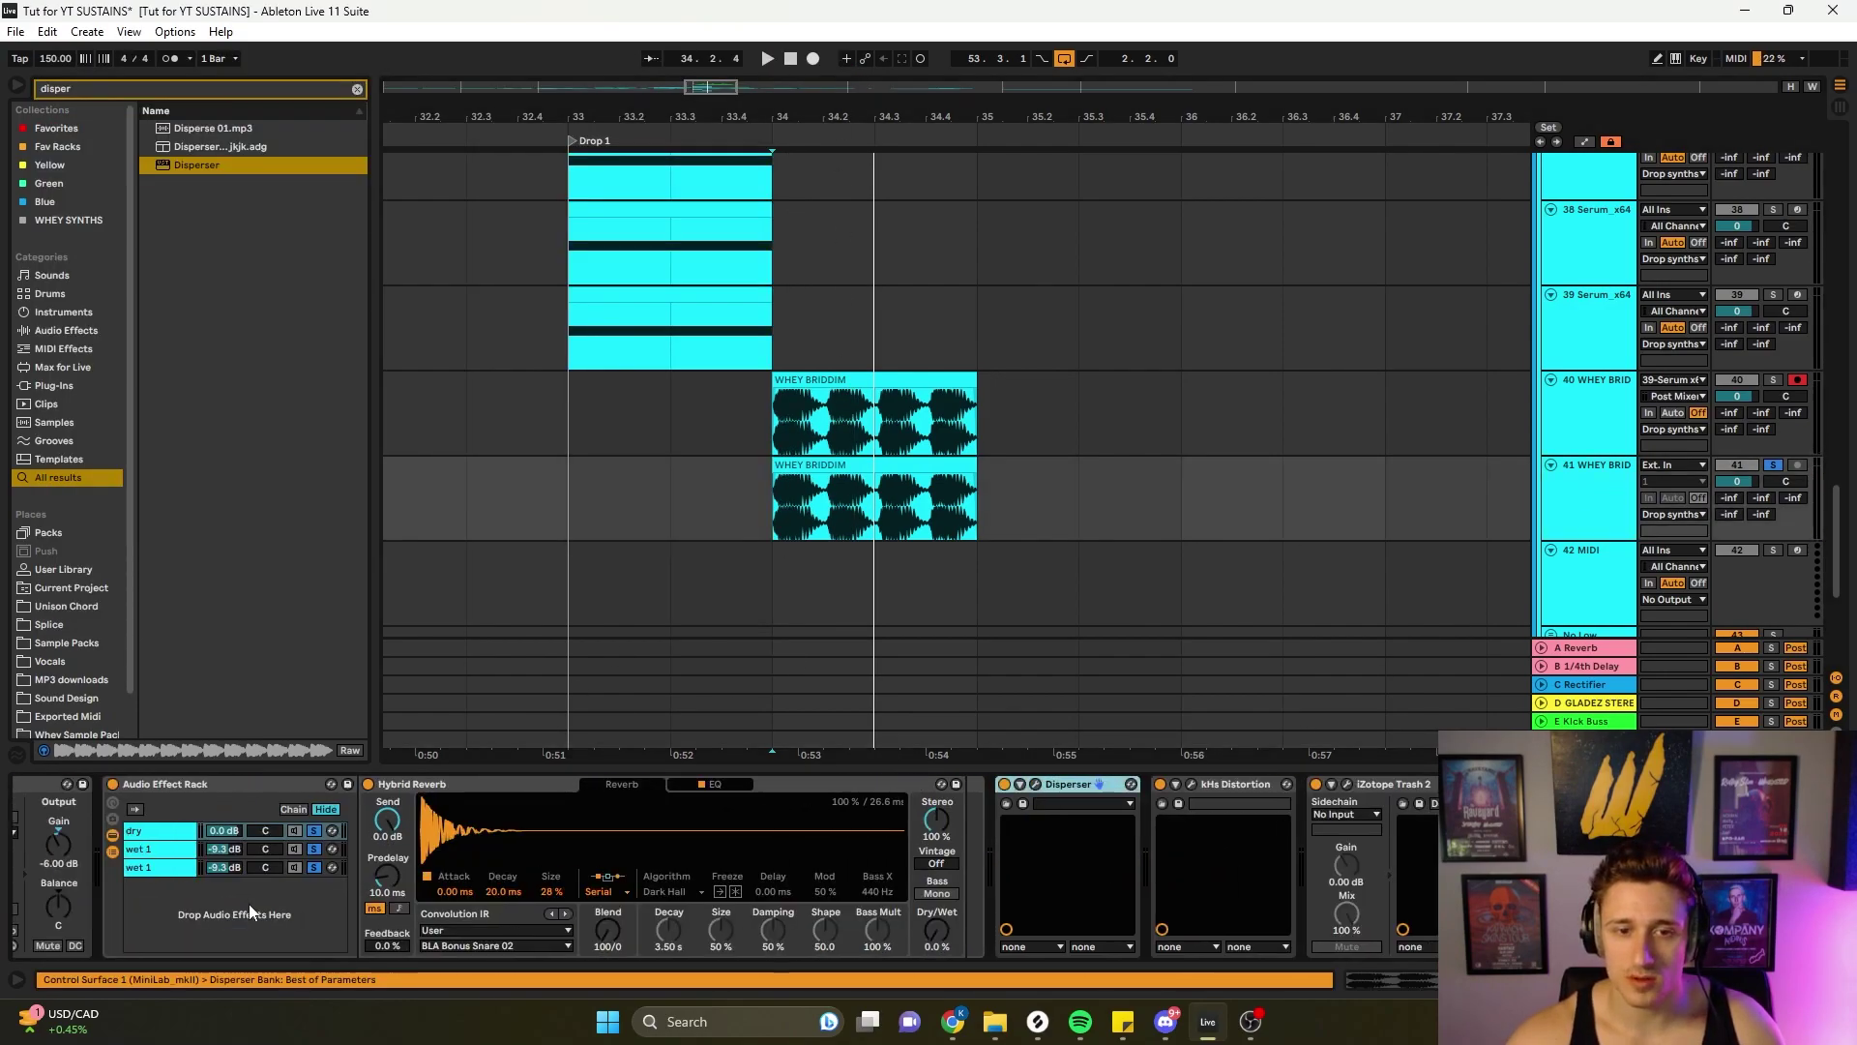
left_click(219, 868)
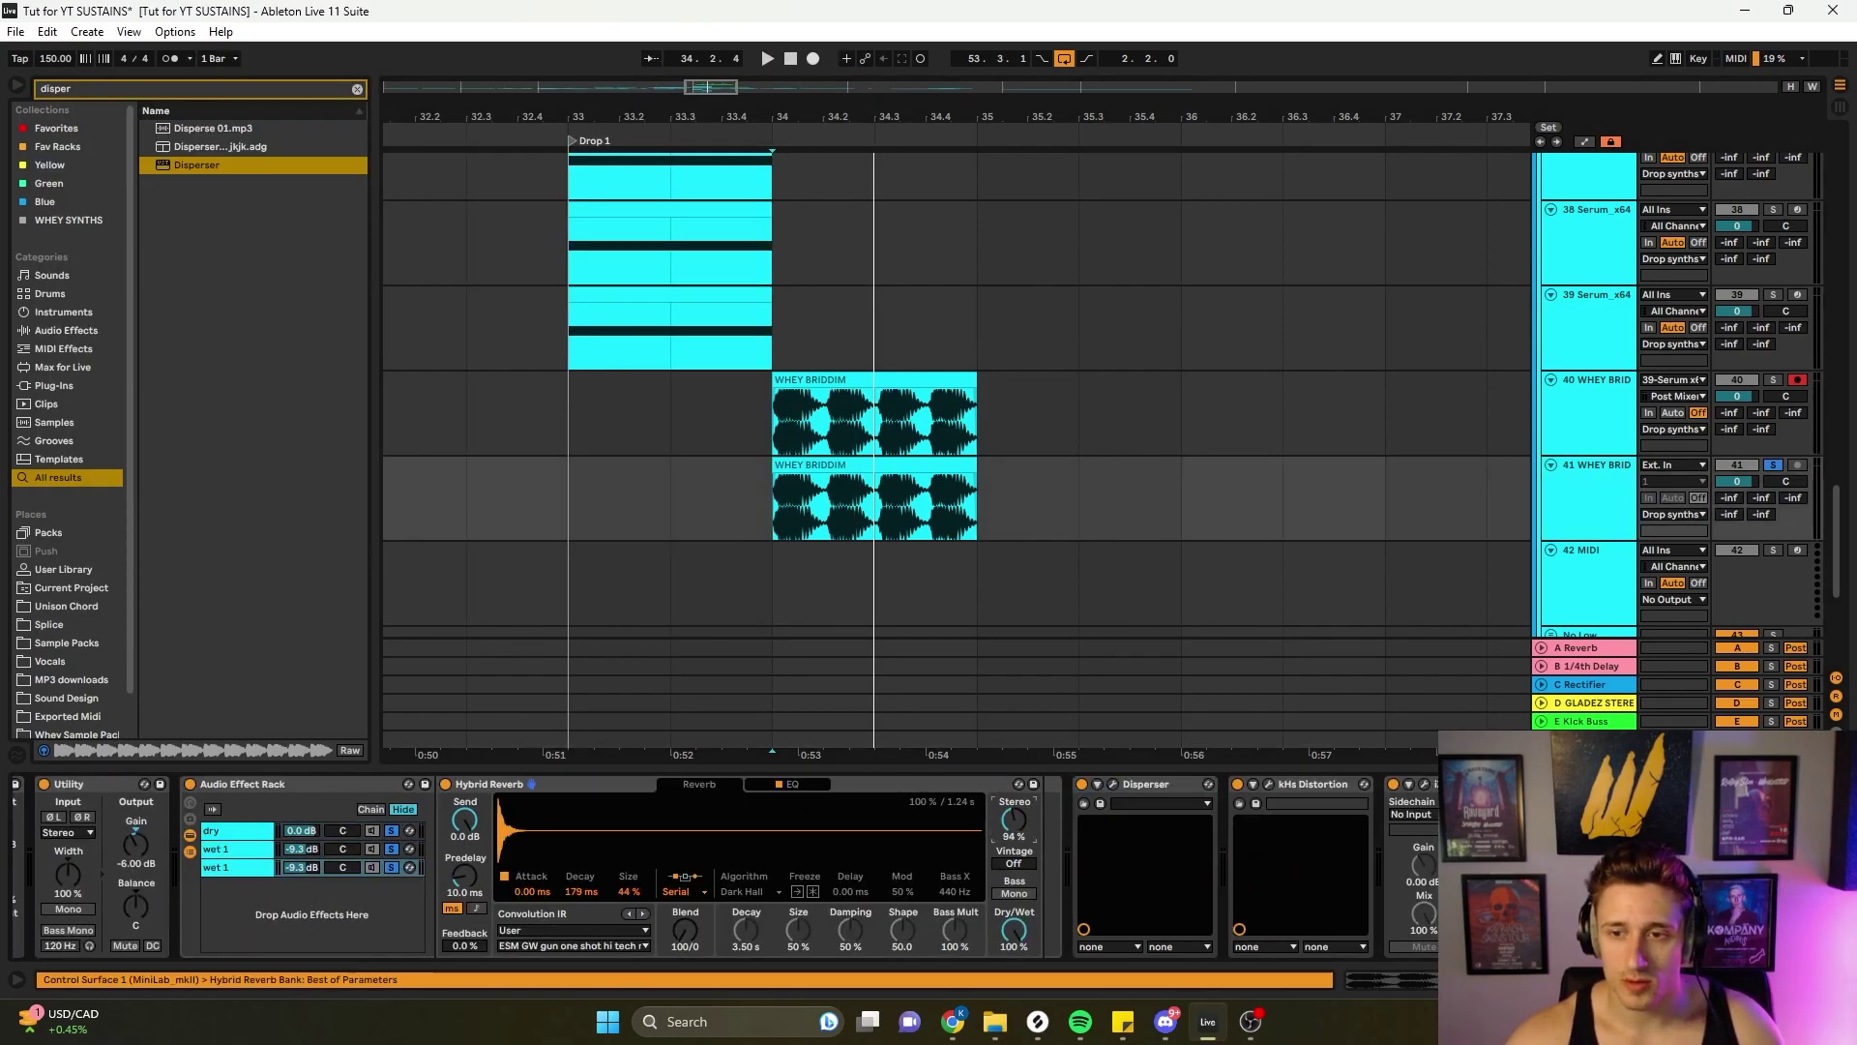
left_click(329, 850)
key("space")
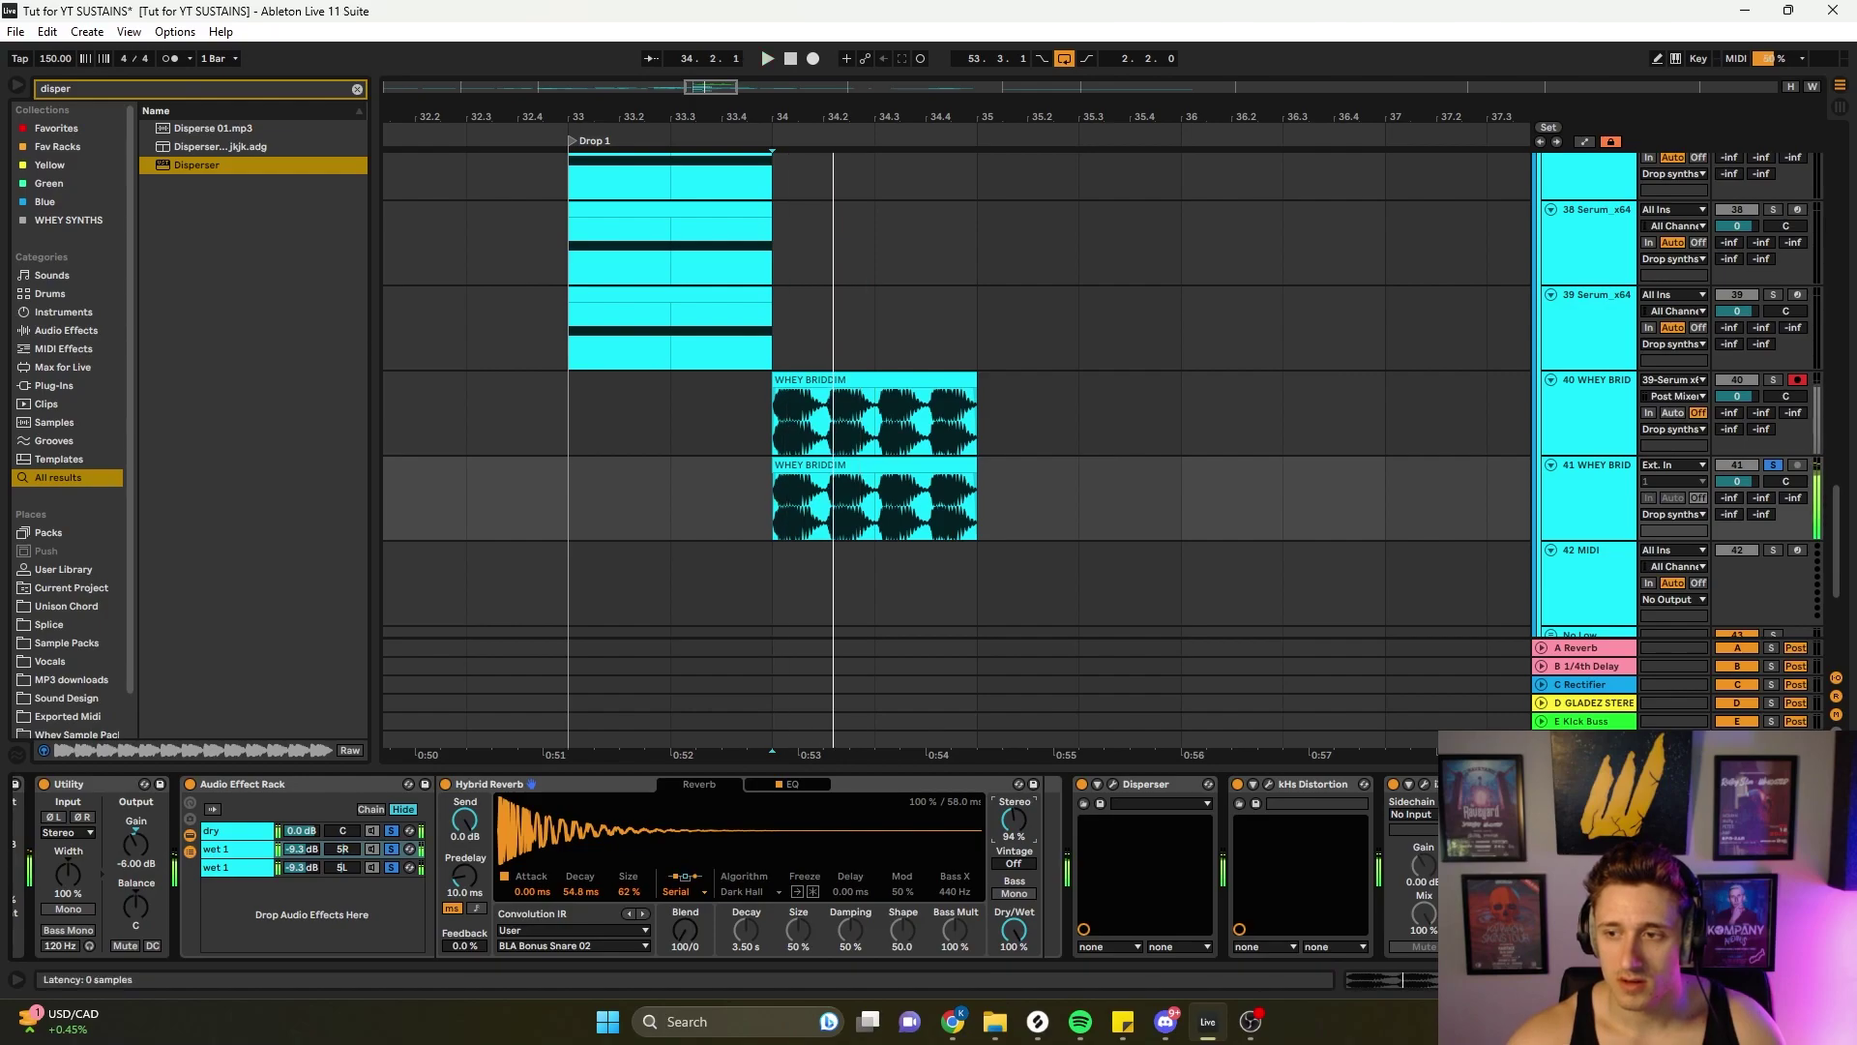
- Examine the Master track's frequency spectrum in SPAN and close its window
left_click(1614, 739)
left_click(822, 783)
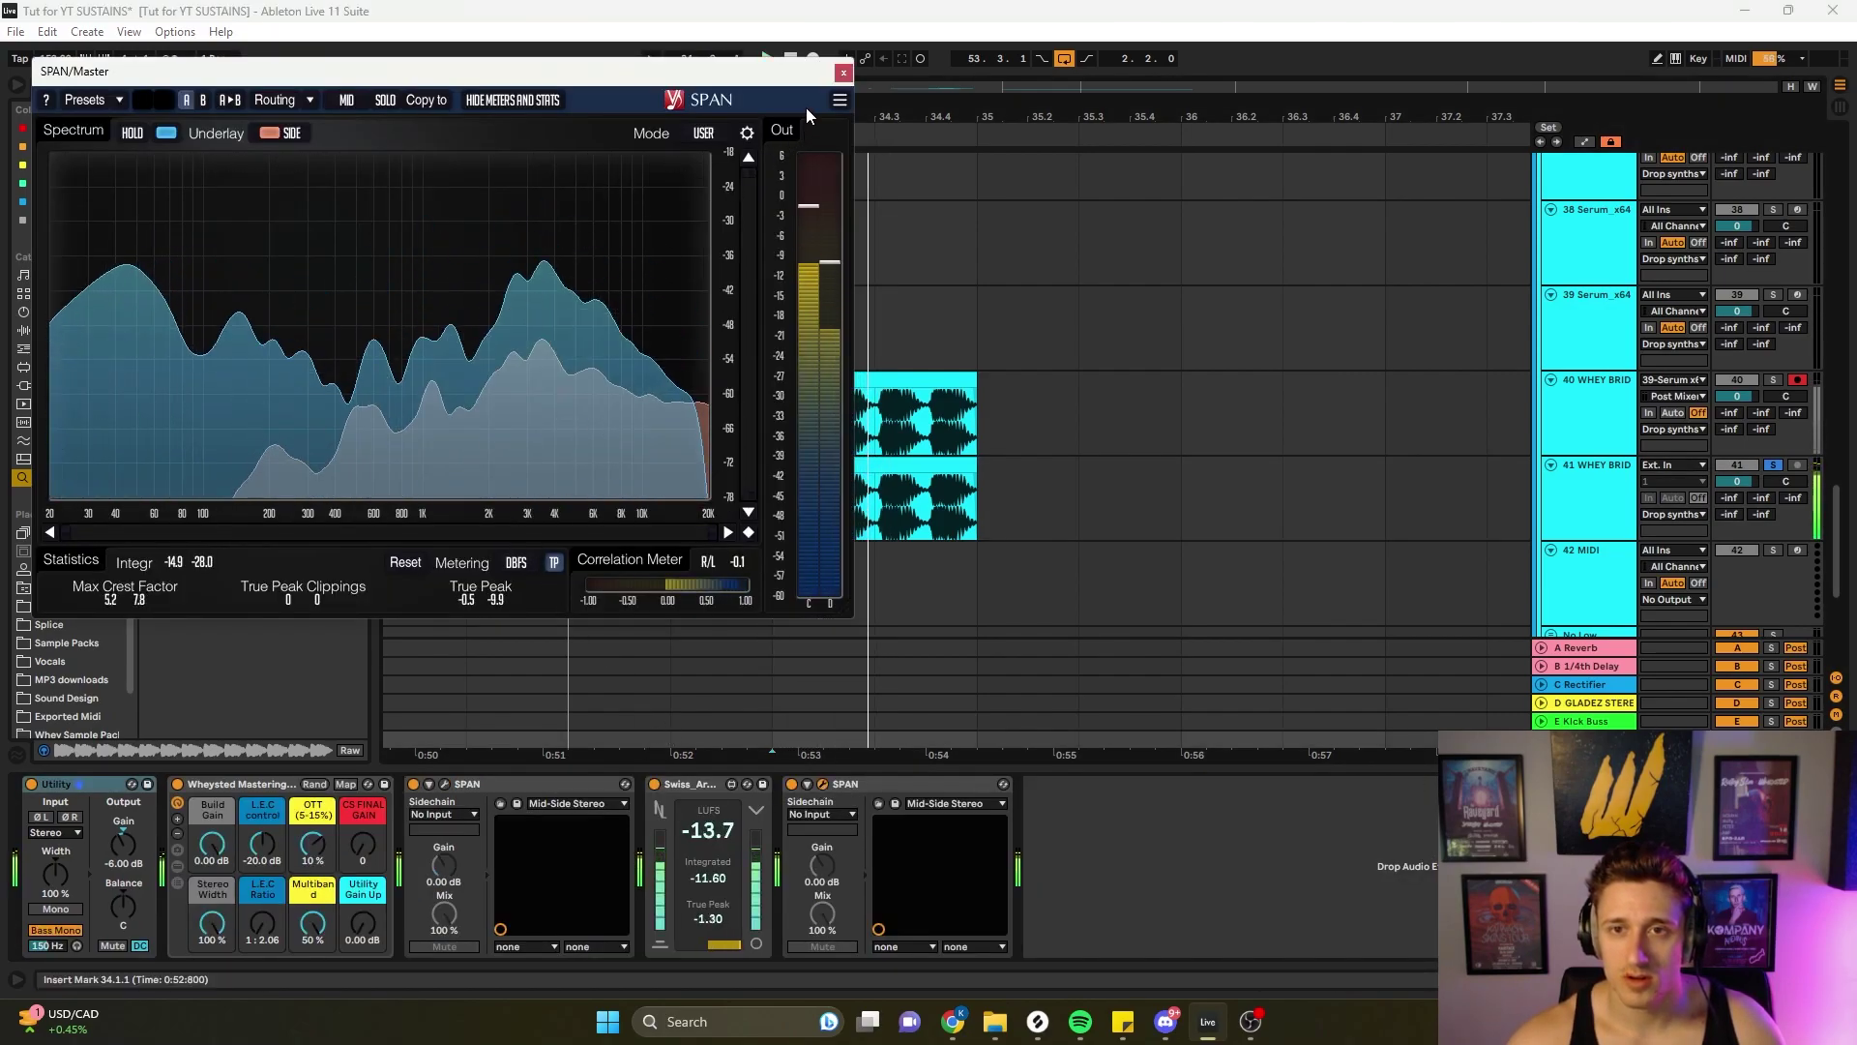
left_click(844, 72)
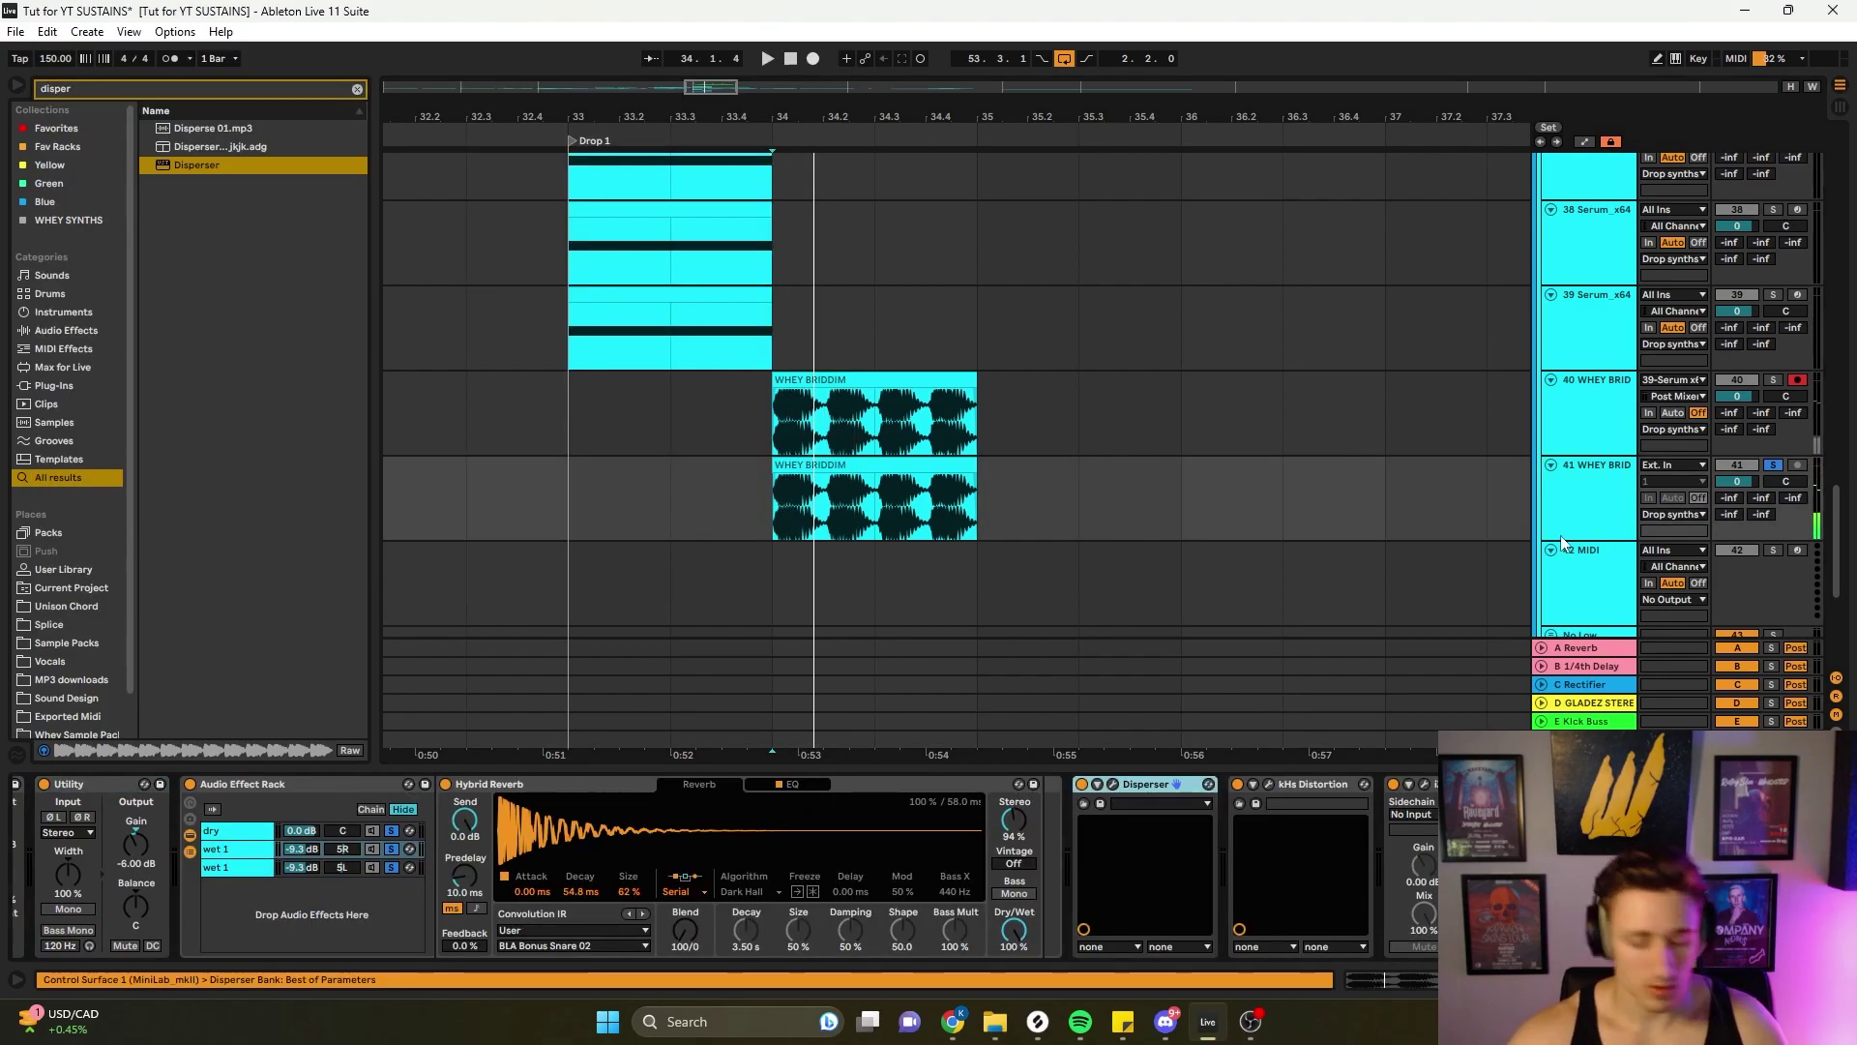
- Find the Erosion presets and insert Hiss between Disperser and kHs Distortion on track 41
key("ctrl+f")
type("erosionb")
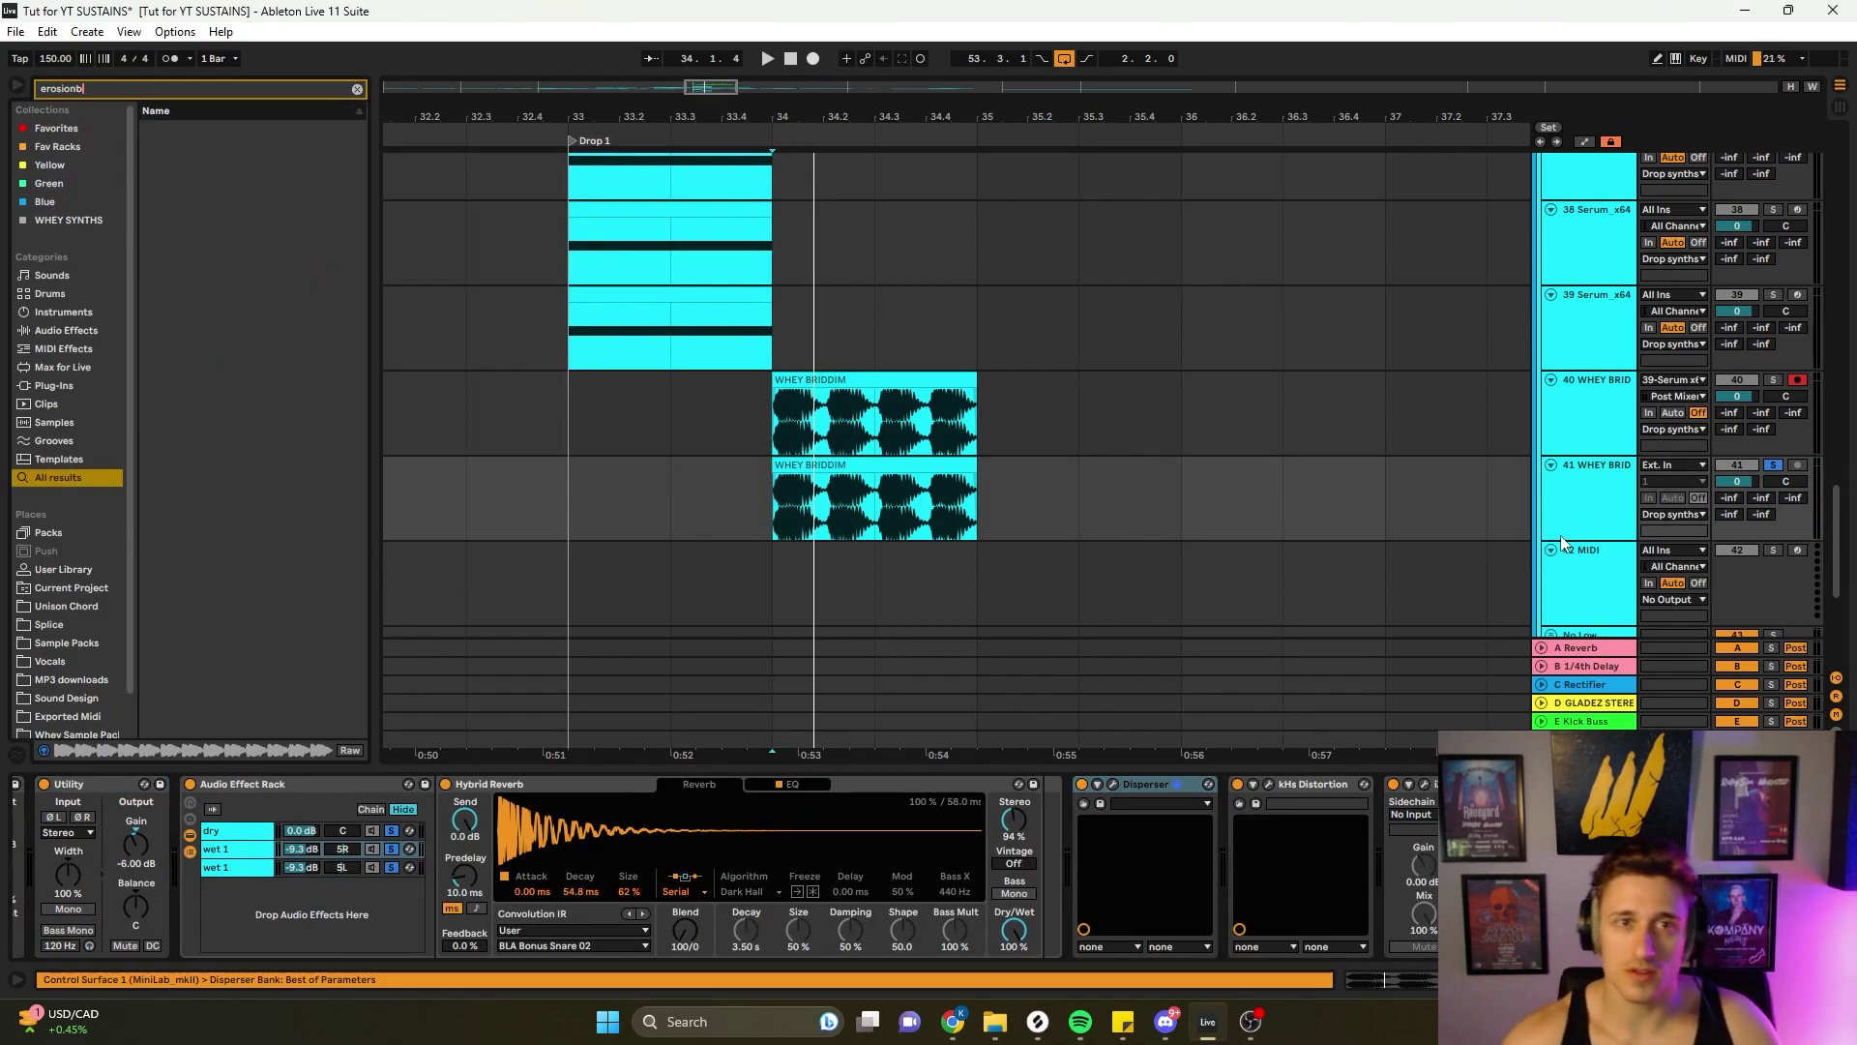
key("BackSpace")
left_click_drag(188, 129, 228, 128)
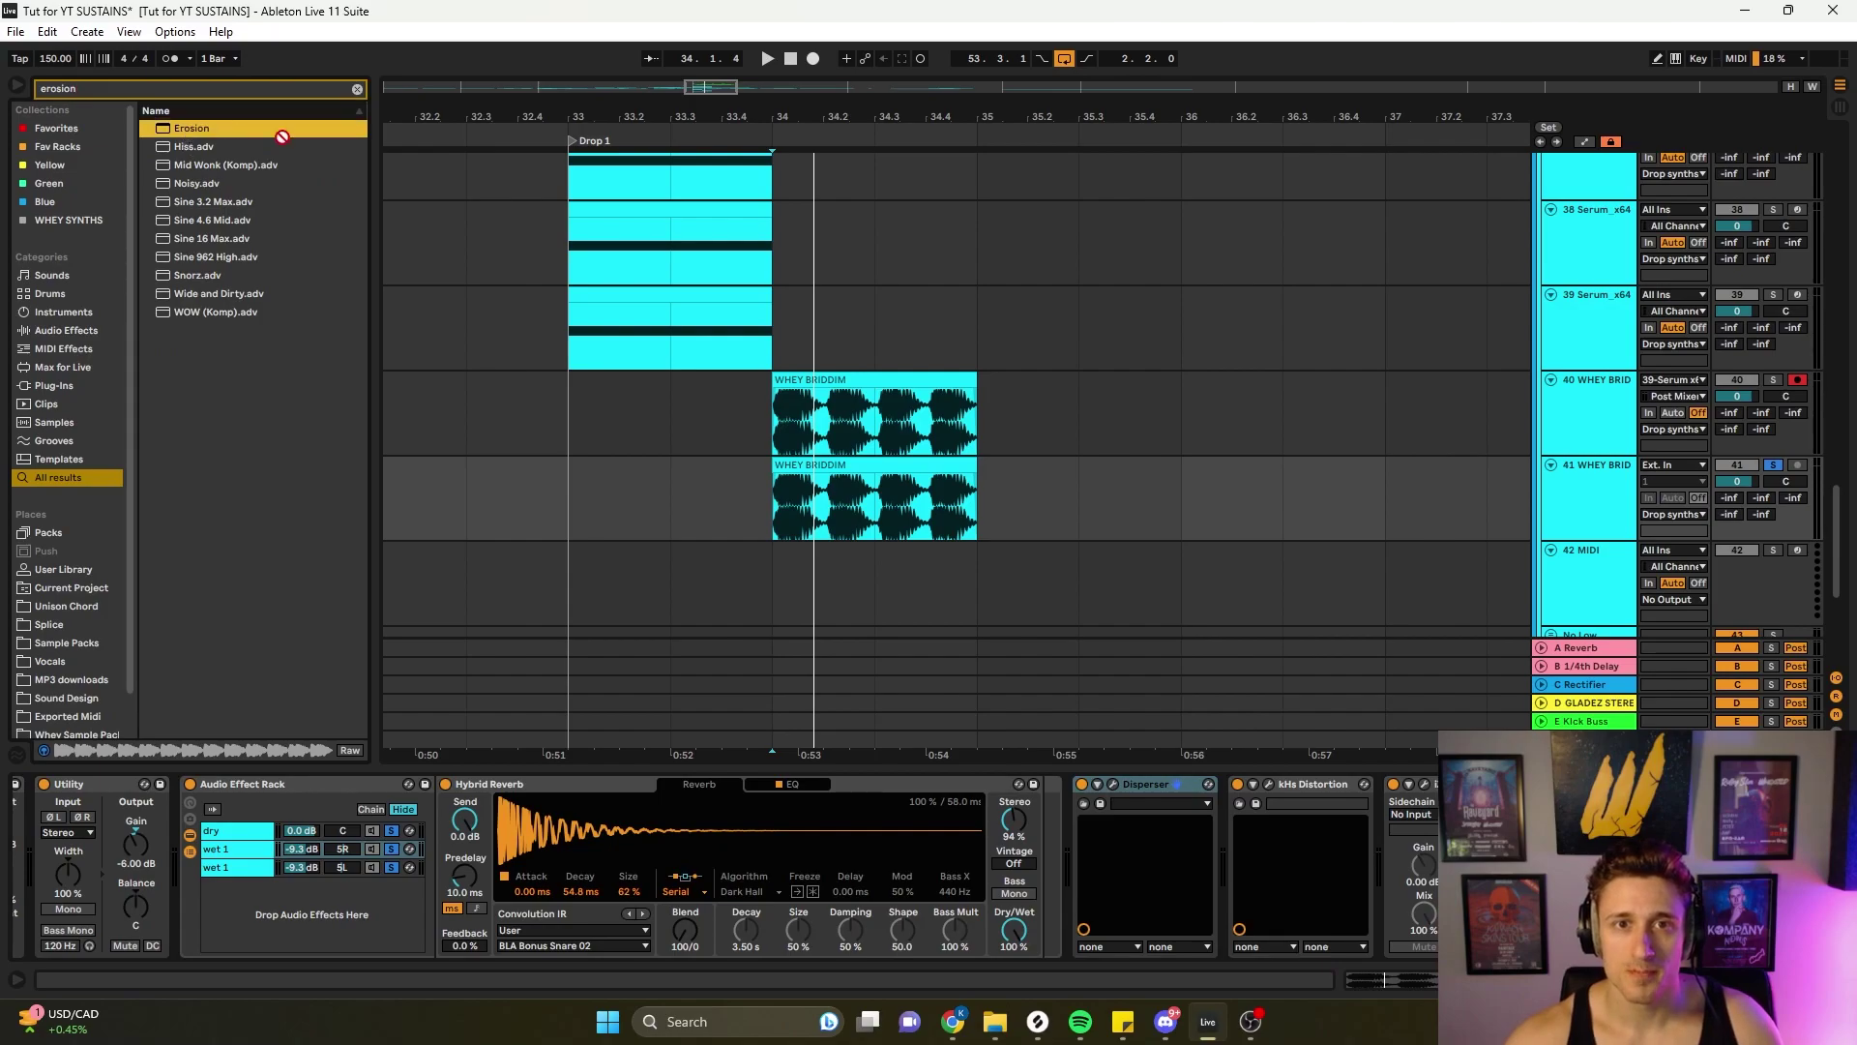
mouse_move(913, 820)
left_mouse_down()
mouse_move(1200, 871)
mouse_move(236, 133)
mouse_move(1219, 899)
mouse_move(159, 879)
mouse_move(1232, 849)
left_mouse_up()
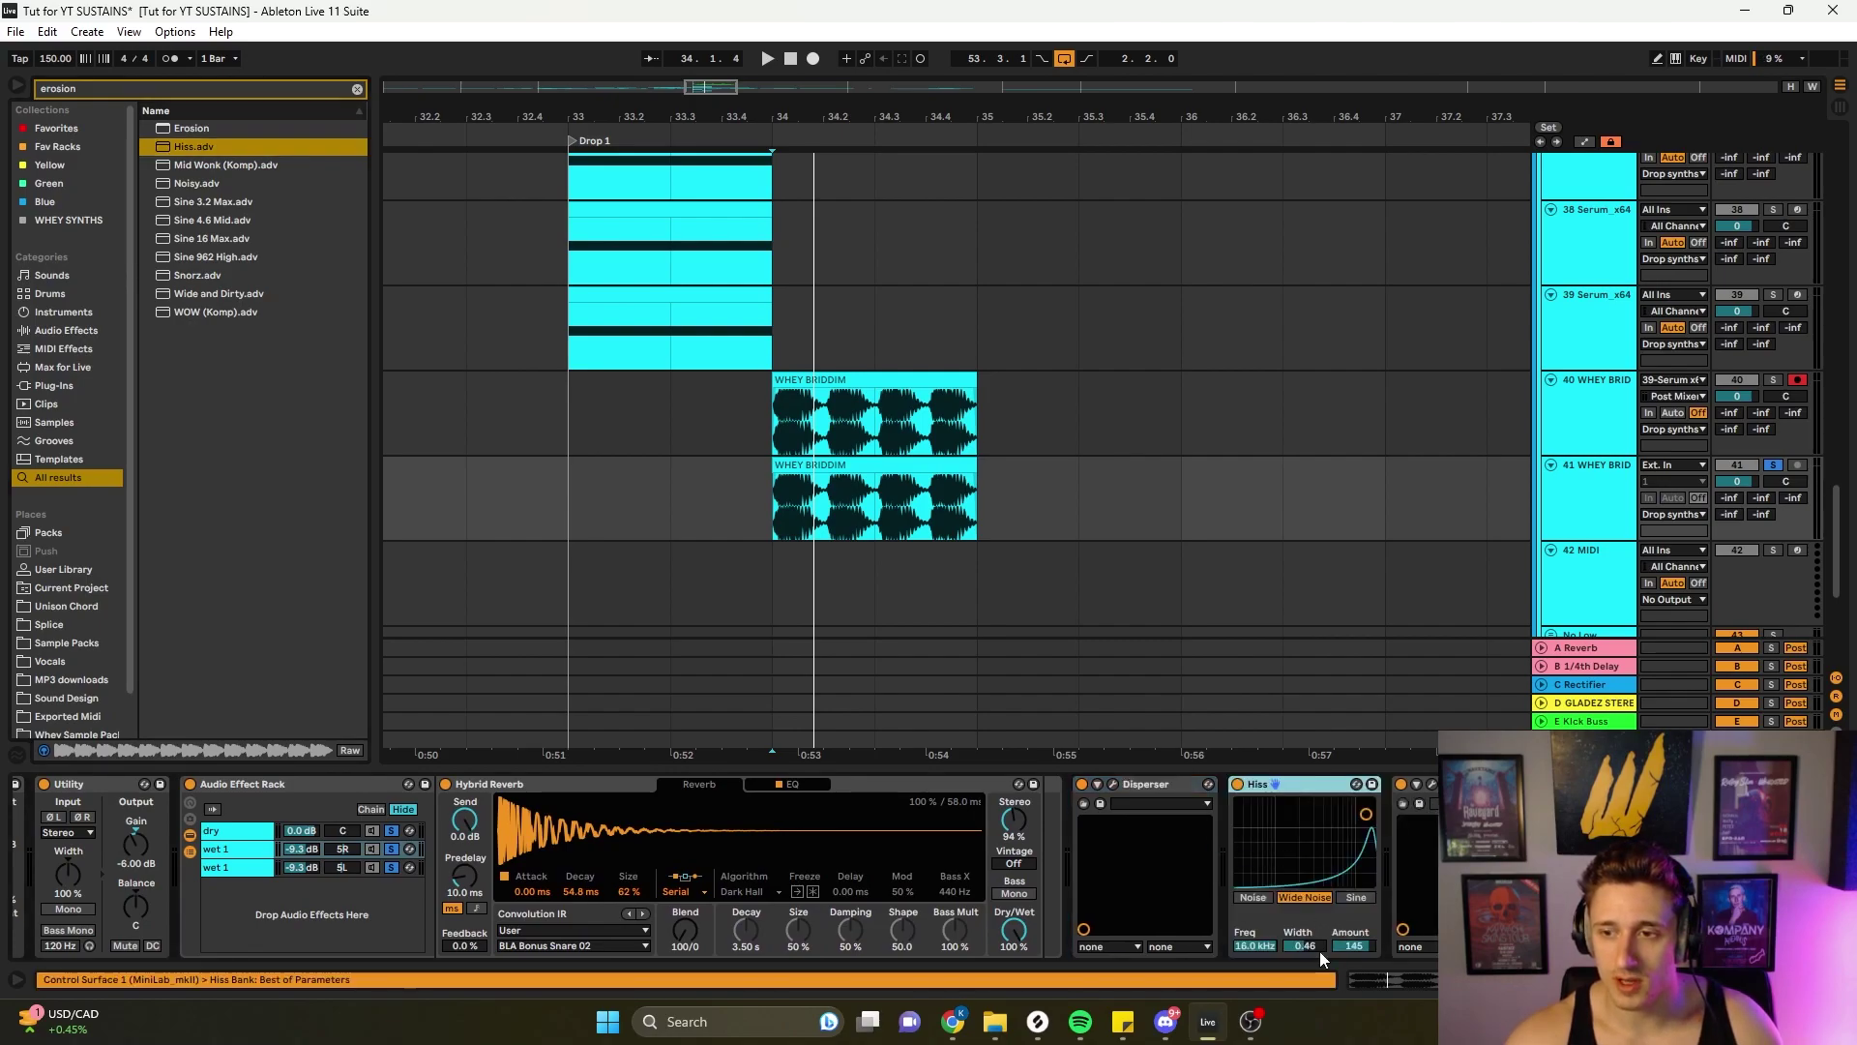
- Set Hiss to a 10.4 kHz frequency, 0.85 width and 24.7 amount while repeatedly auditioning the clip
left_click_drag(1255, 945, 1256, 957)
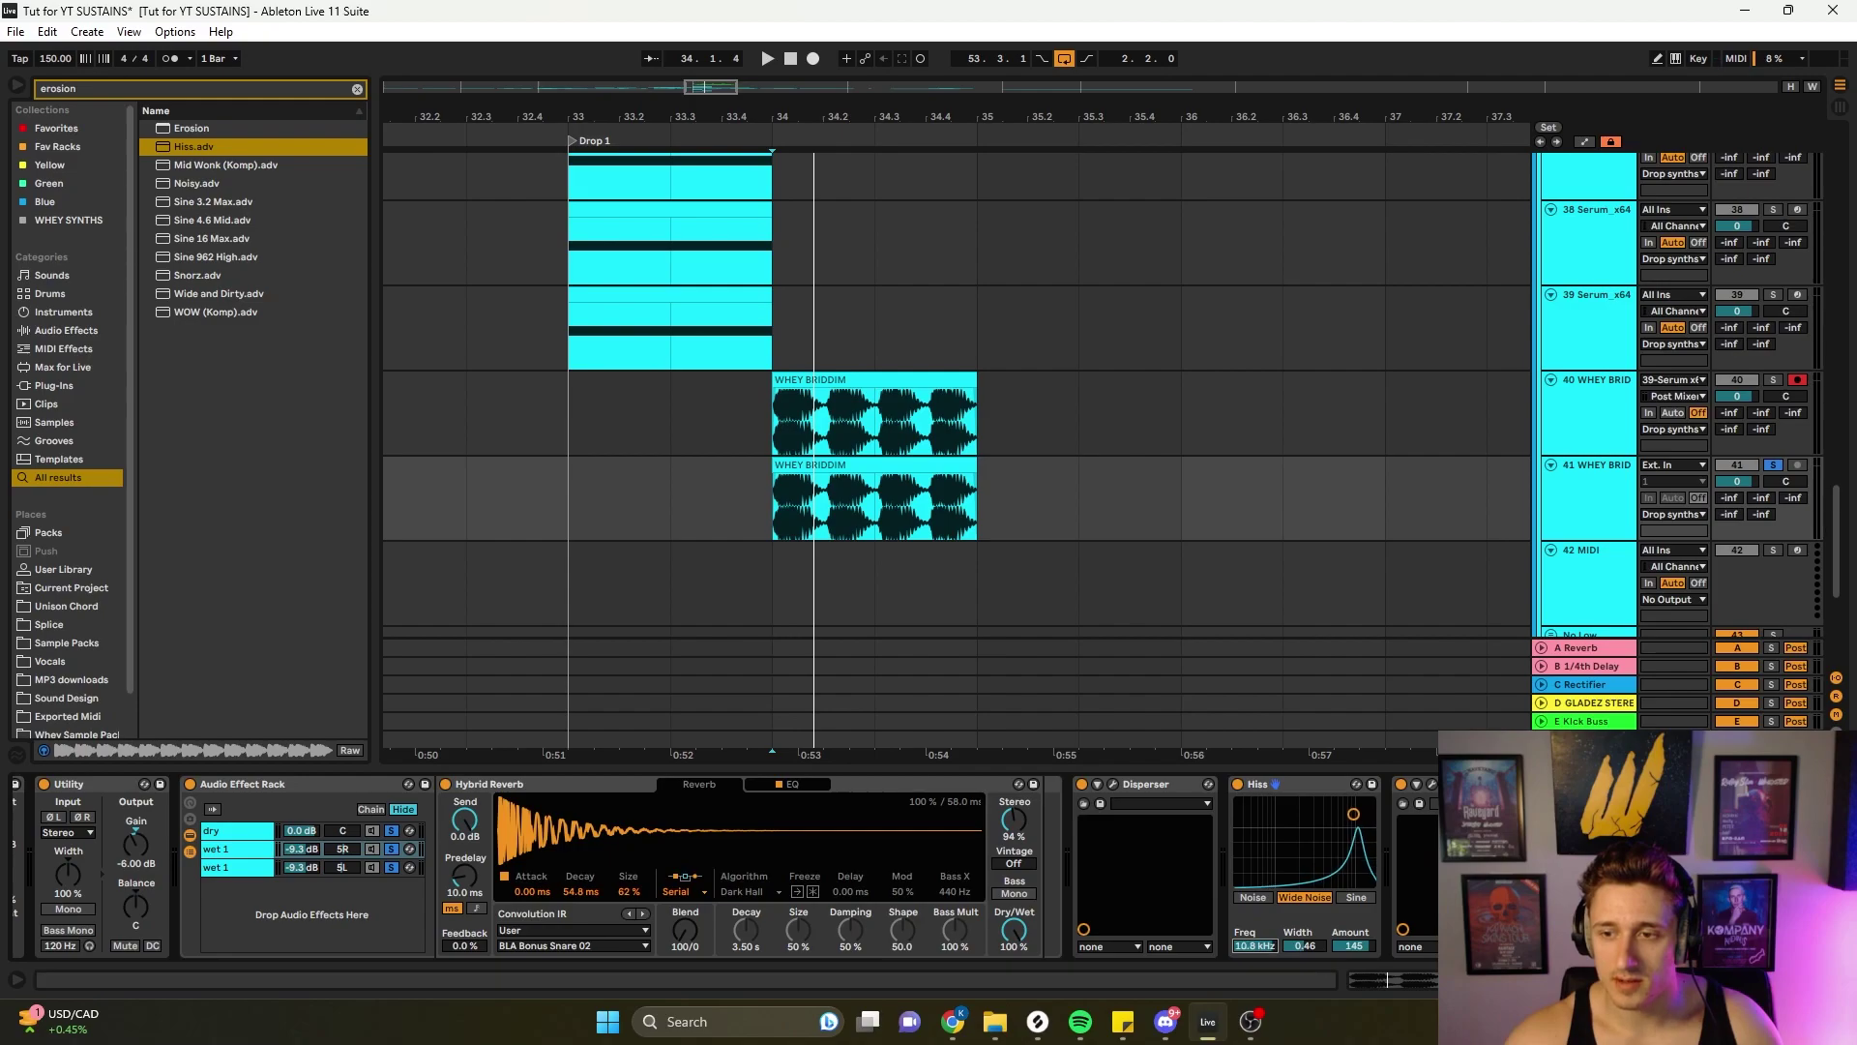
key("space")
key("space")
key("space")
left_click_drag(1353, 945, 1353, 1035)
key("space")
key("space")
key("space")
key("space")
left_click_drag(1354, 945, 1353, 921)
key("space")
key("space")
key("space")
key("space")
key("space")
key("space")
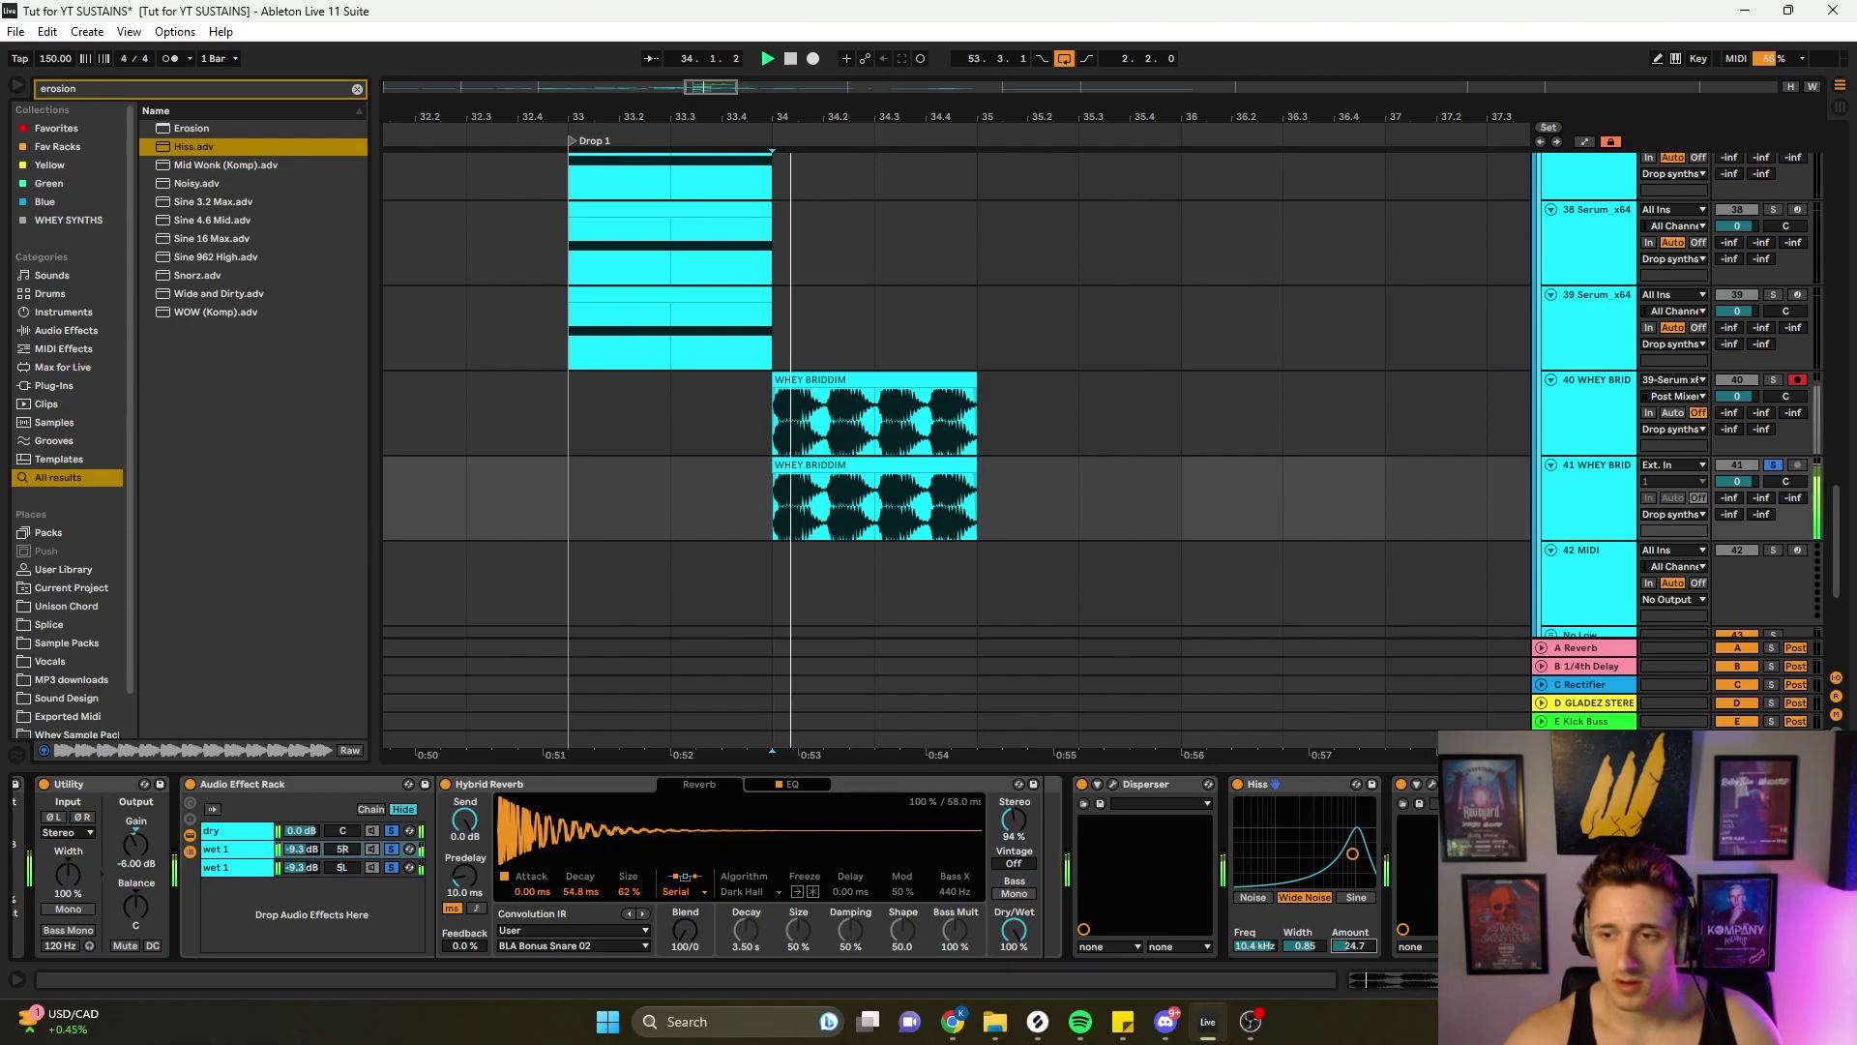
key("space")
key("space")
key("space")
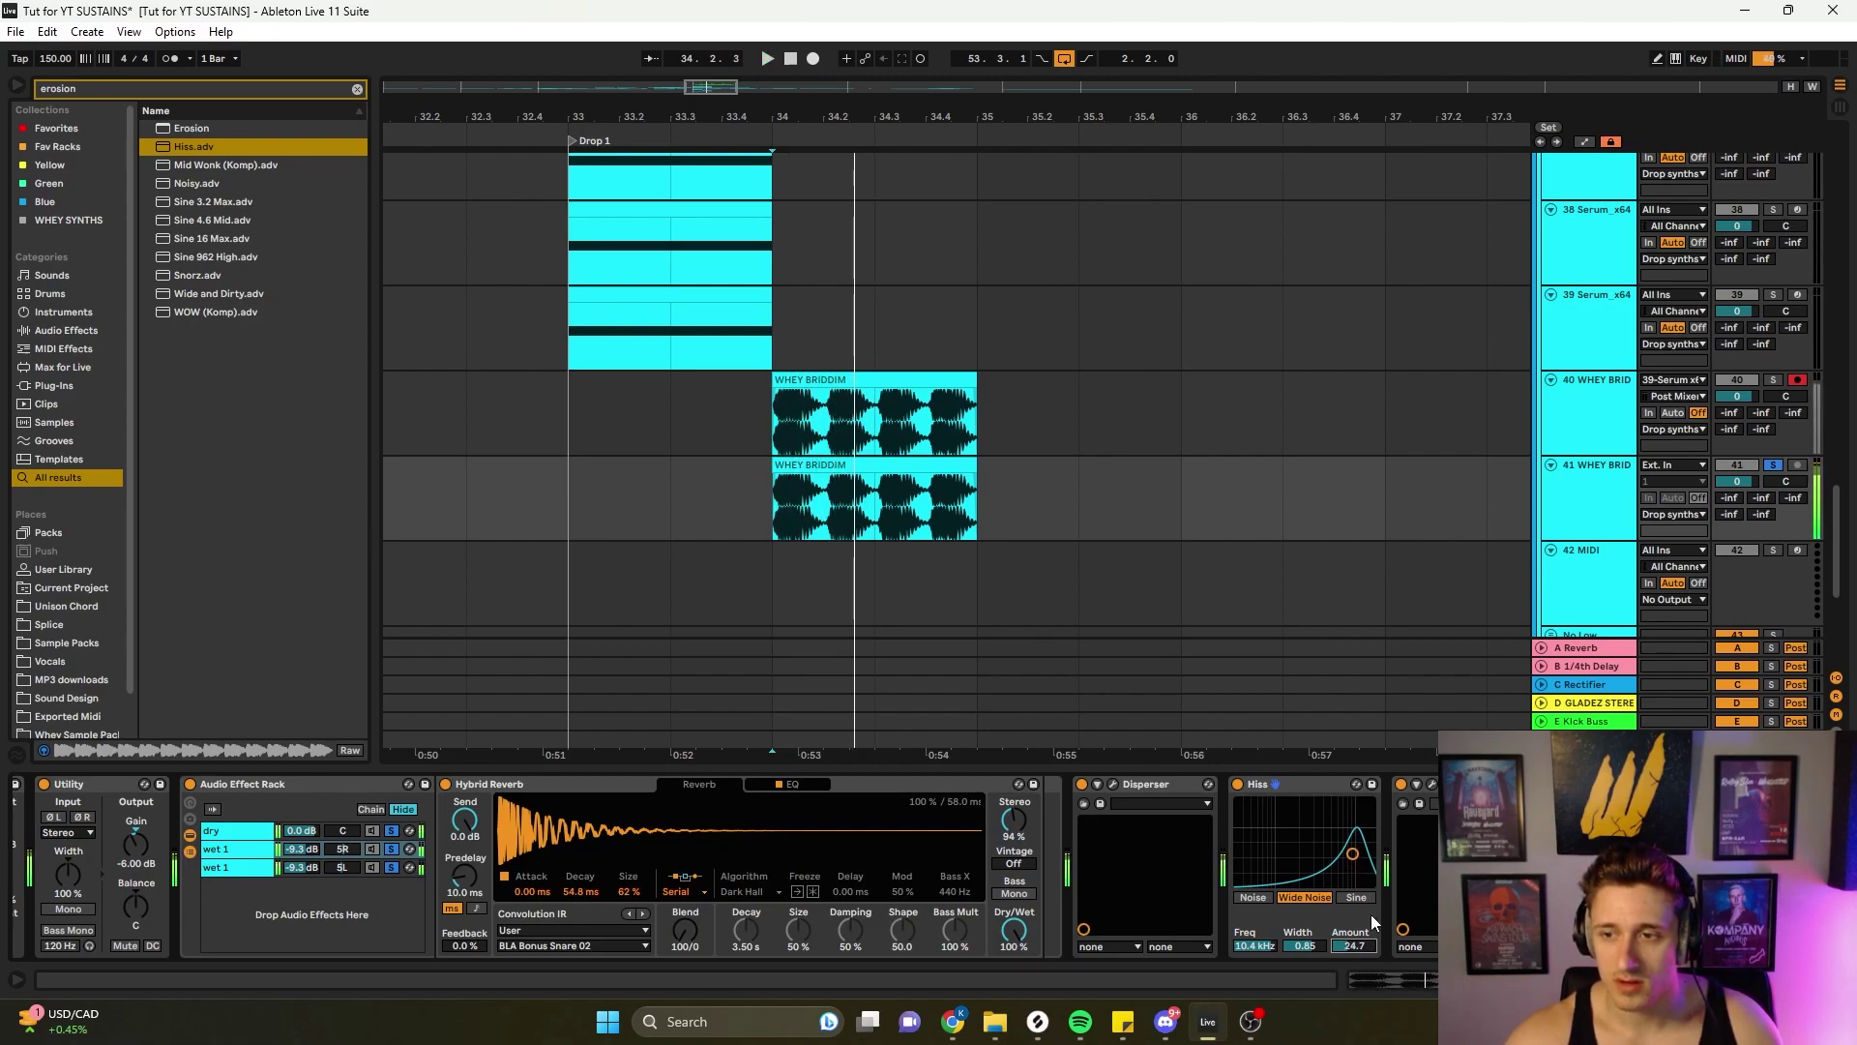
- Create an audio track below track 41, take its input from track 41 Post Mixer, and arm it
scroll(1422, 834, "down", 5)
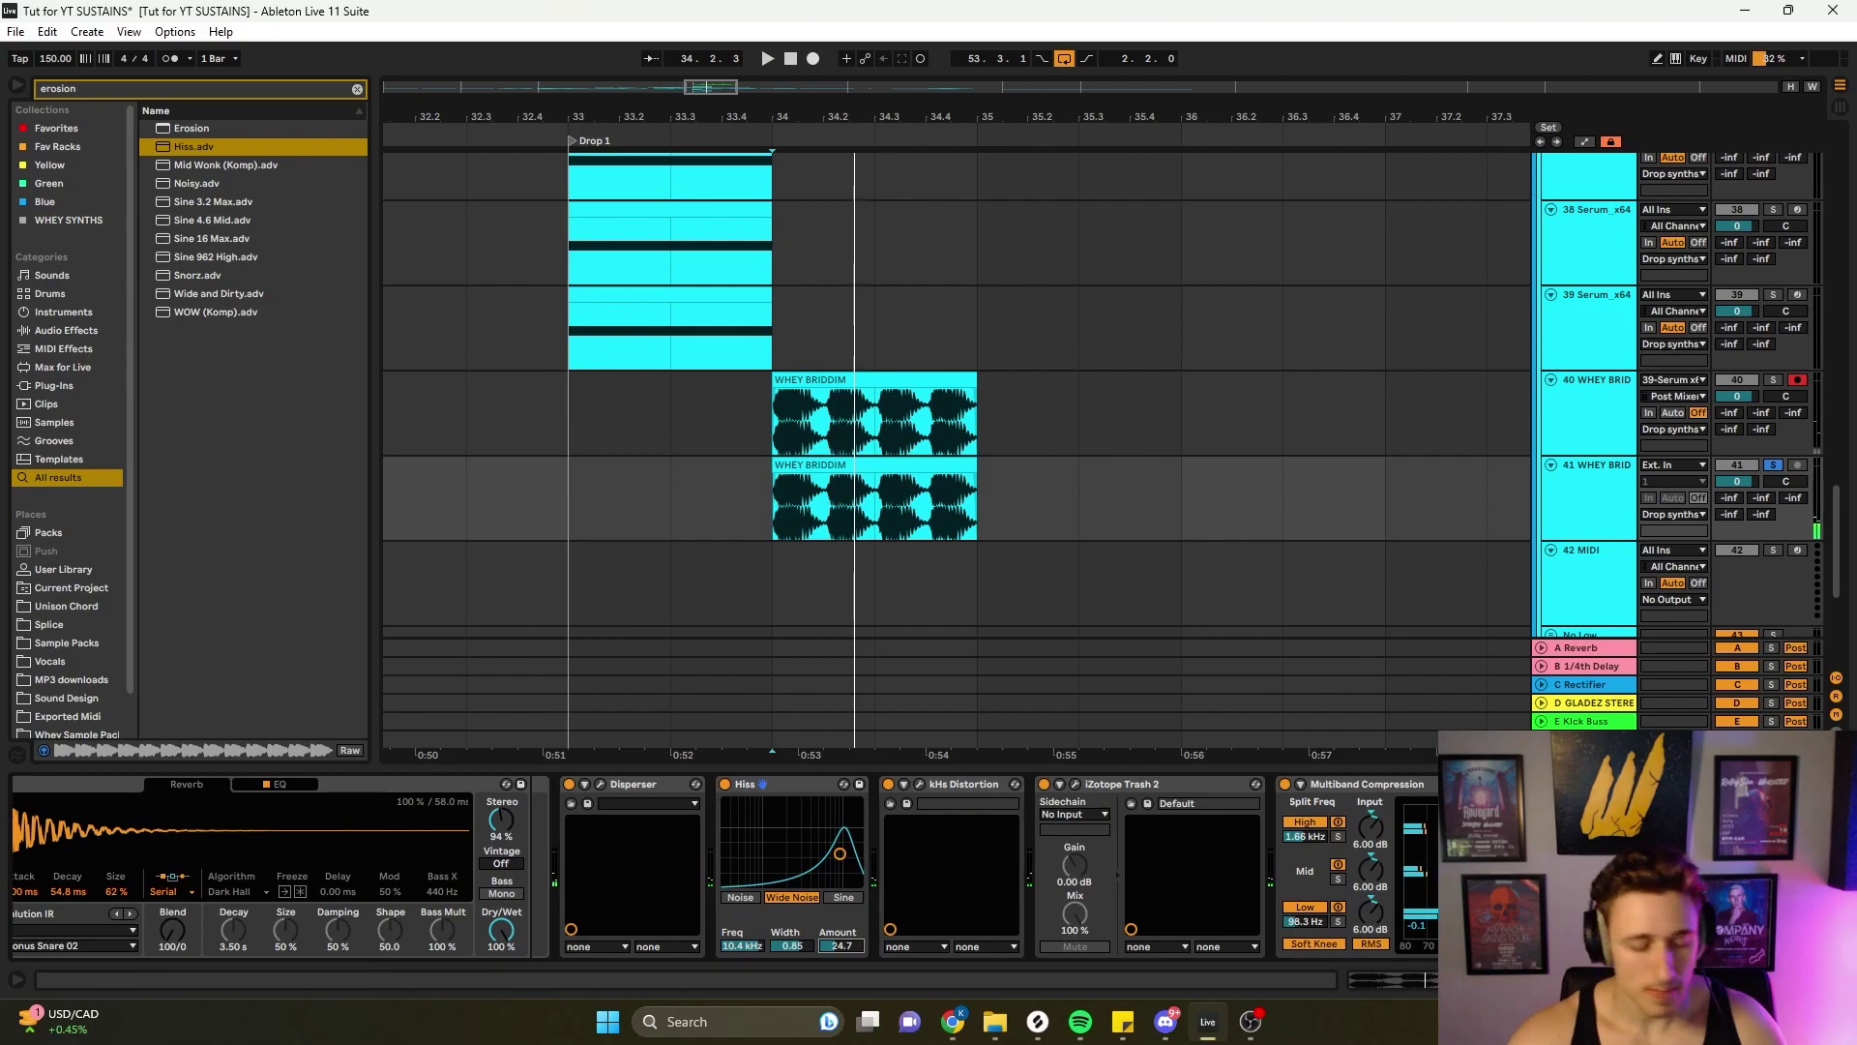
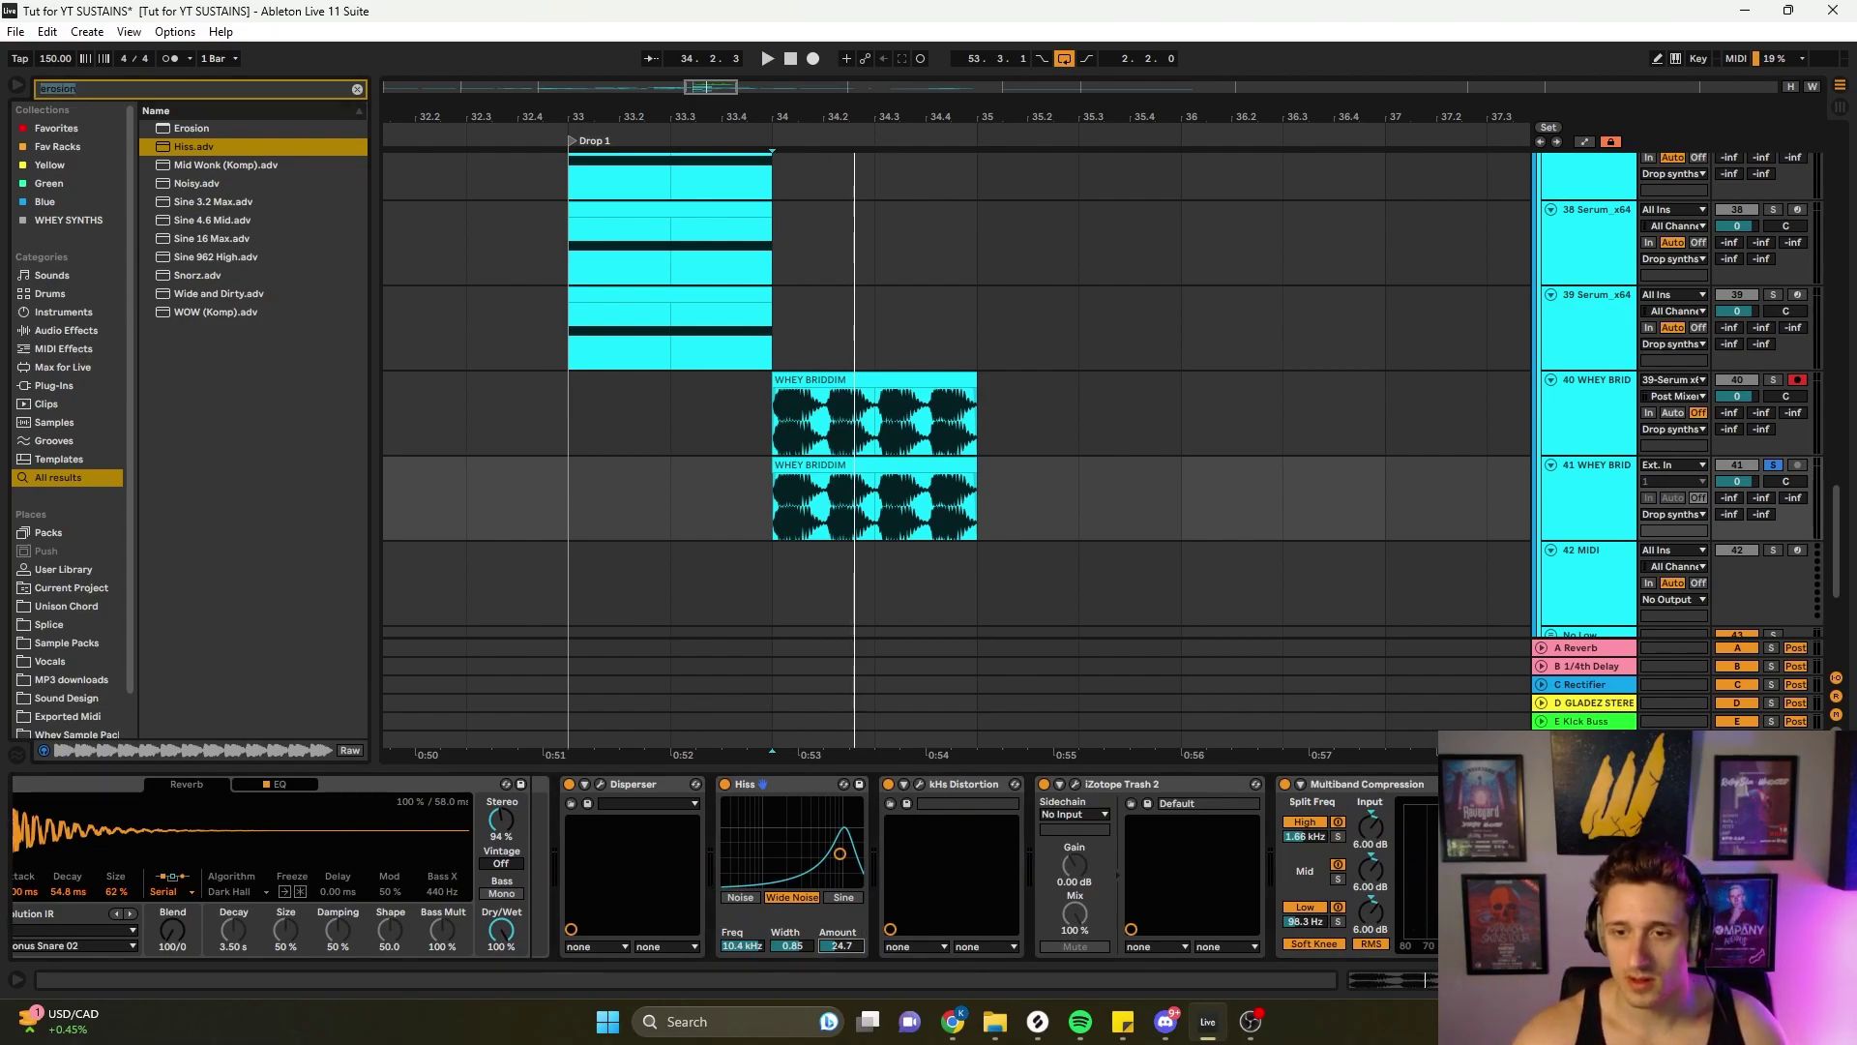
scroll(726, 866, "up", 5)
scroll(726, 865, "down", 5)
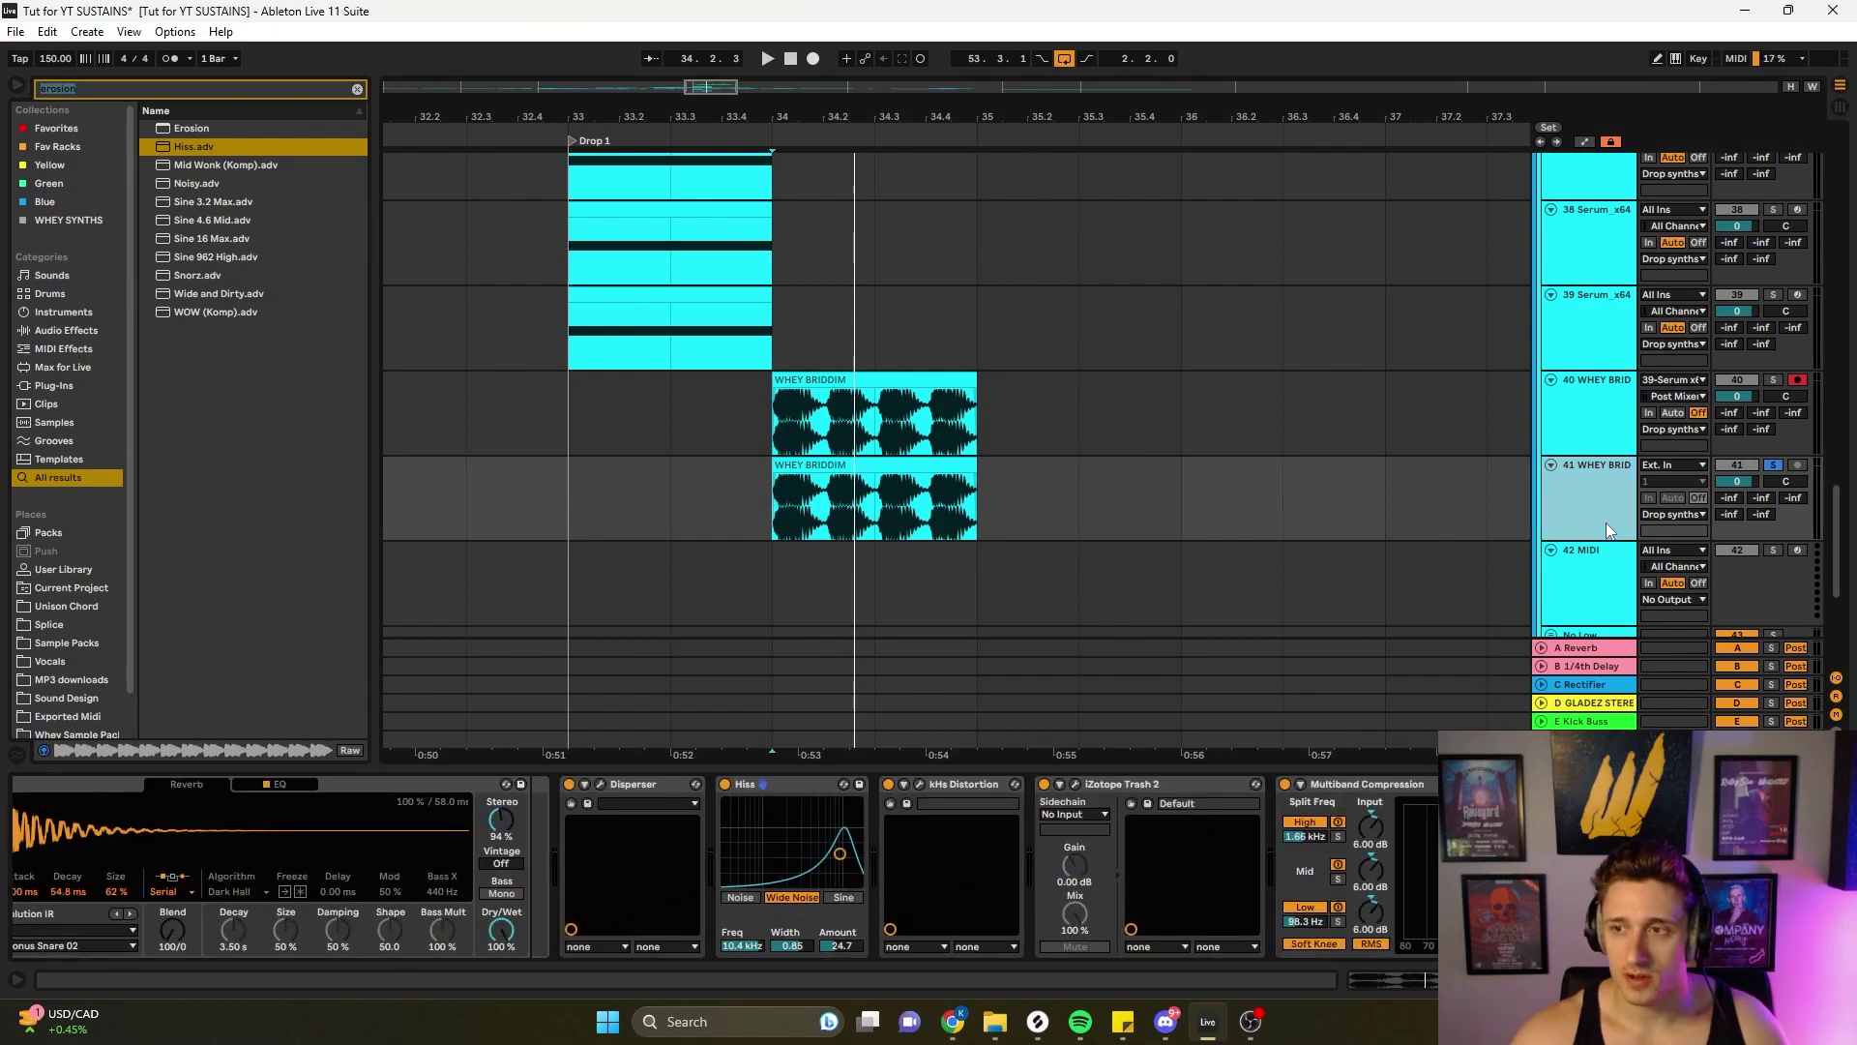
key("ctrl+t")
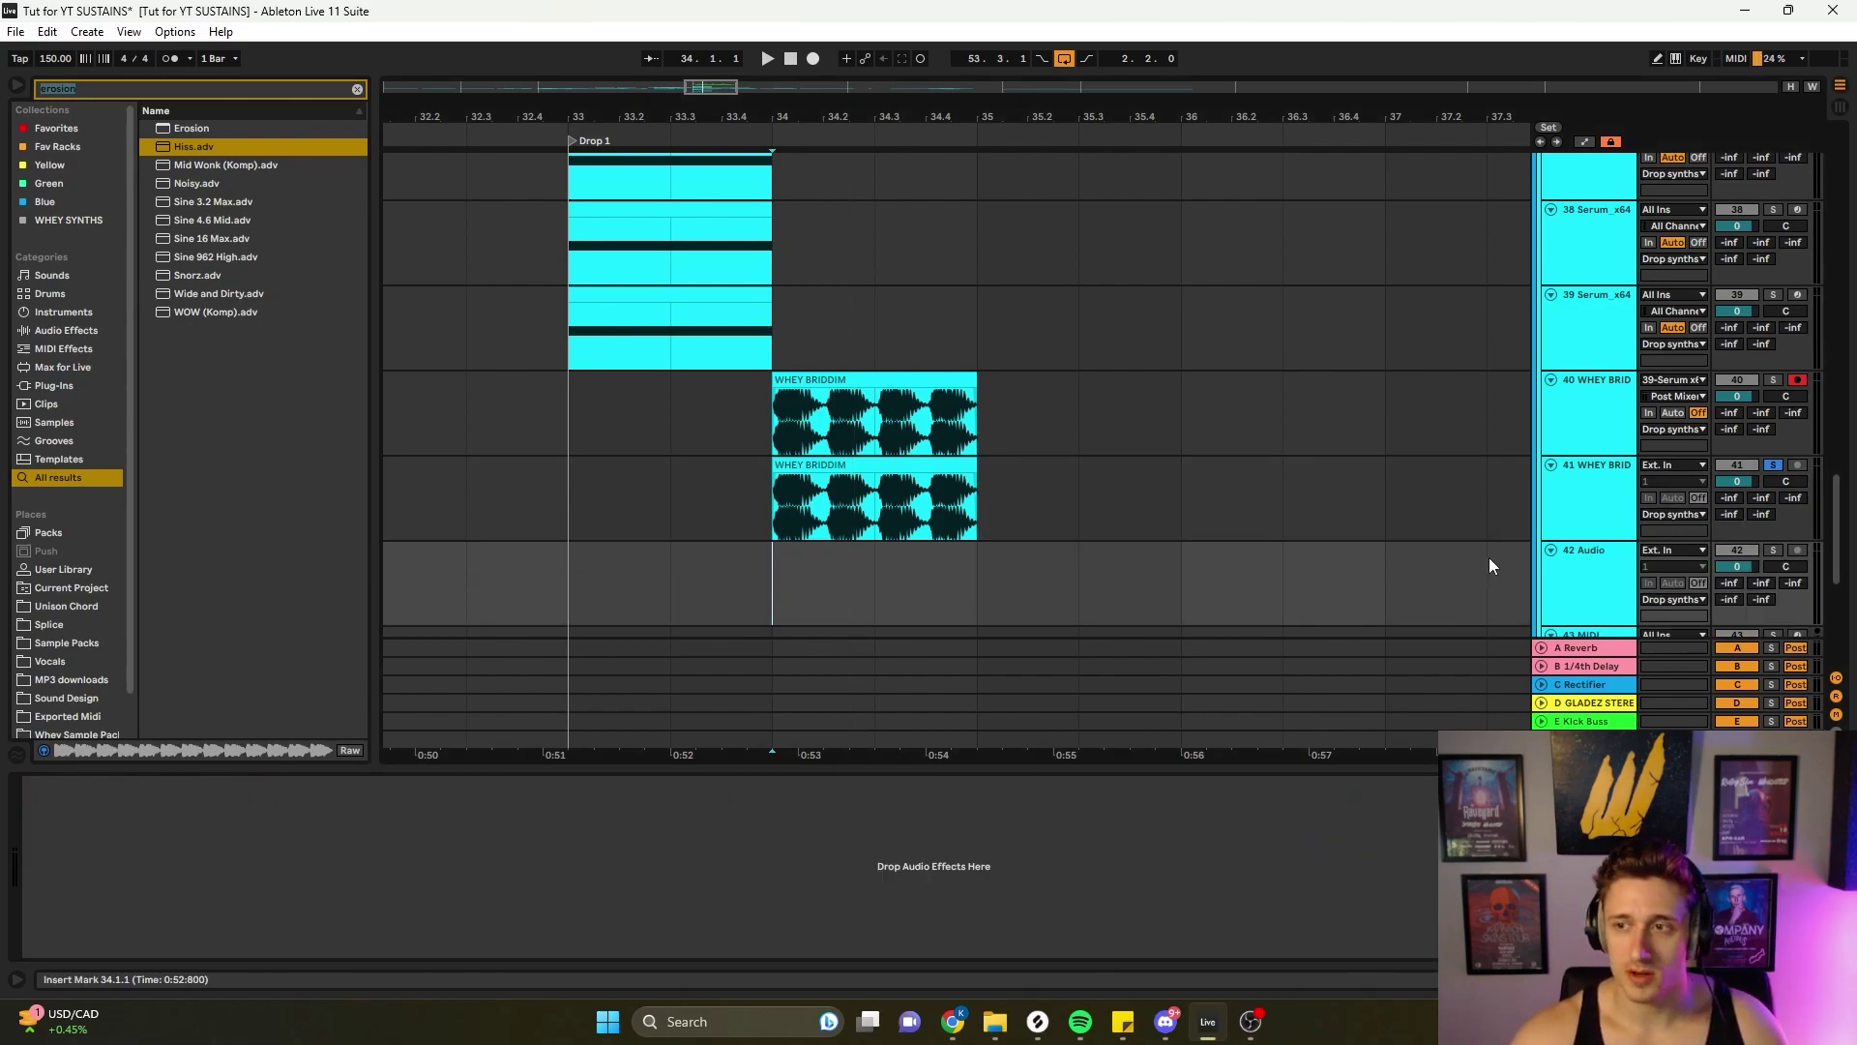
scroll(1460, 559, "down", 2)
left_click(1581, 426)
left_click(1660, 457)
scroll(1707, 595, "down", 3)
left_click(1685, 909)
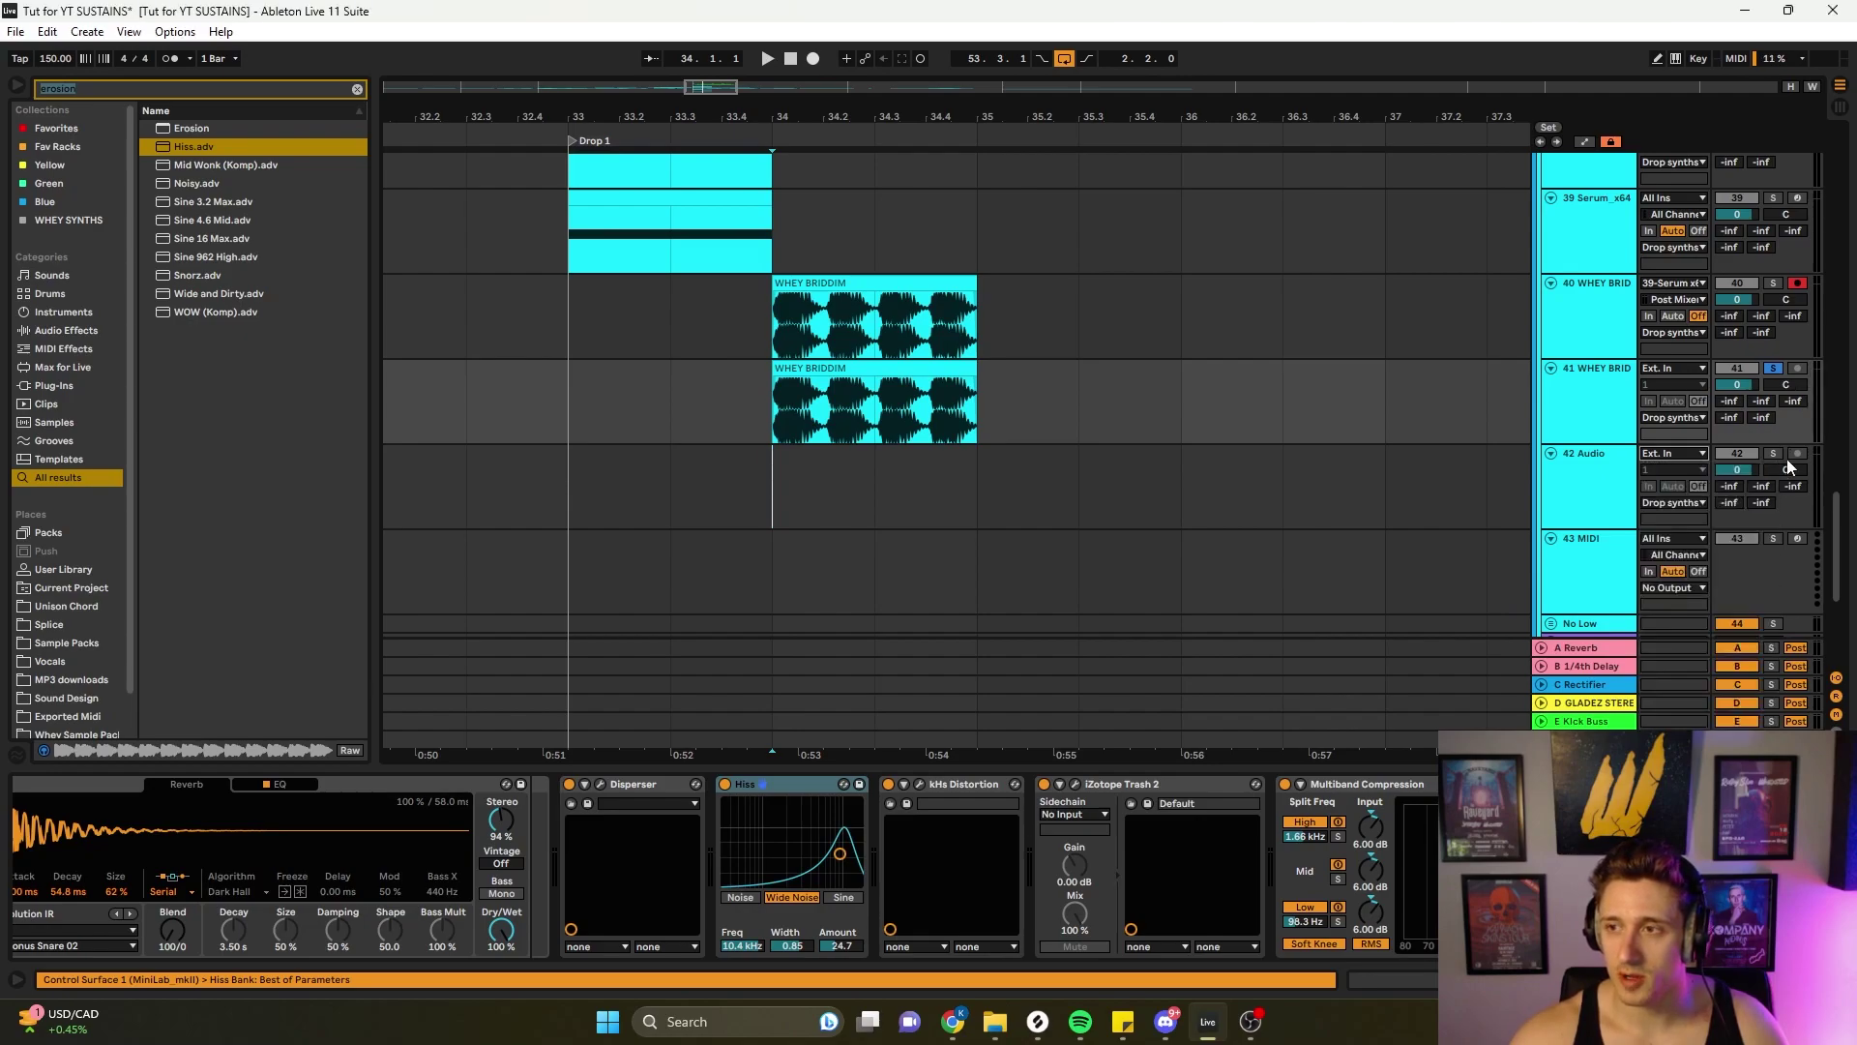
left_click(1633, 457)
- Resample the processed clip onto track 42 from bar 34, trim it to end at bar 35, and audition it
left_click(812, 58)
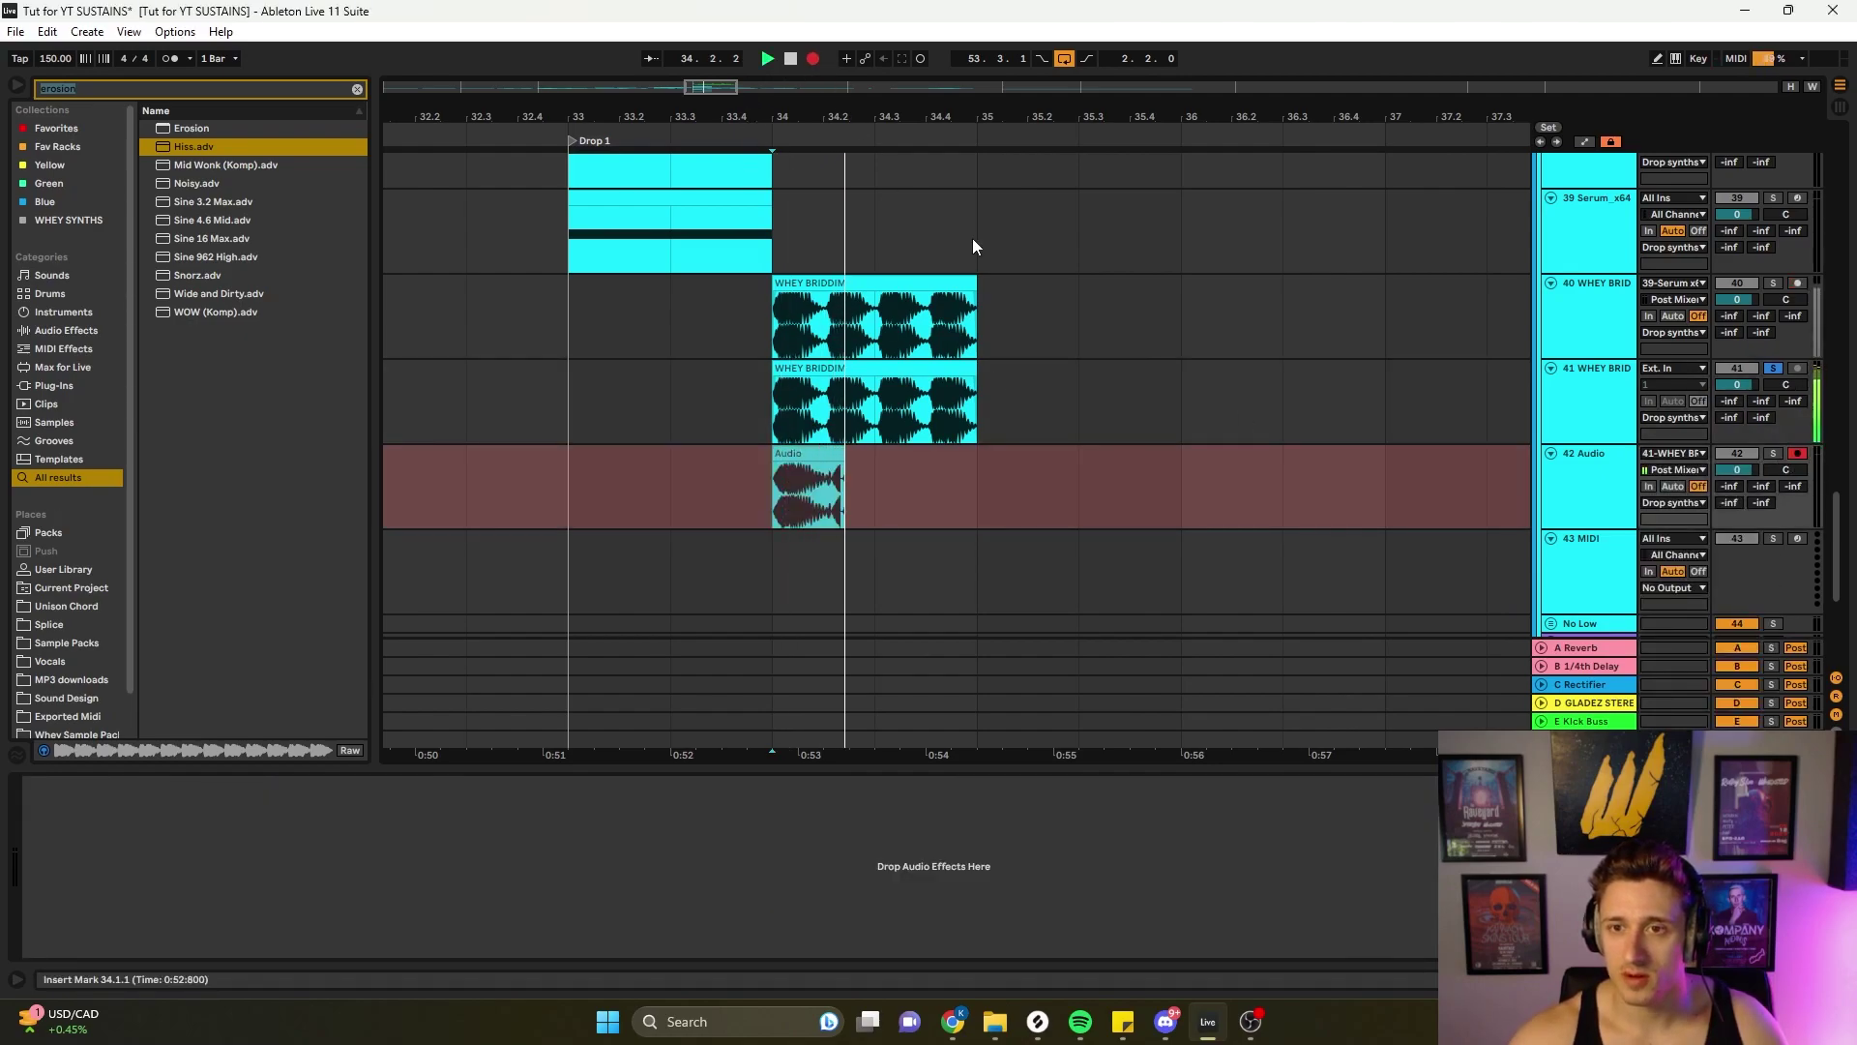
key("space")
left_click_drag(990, 455, 976, 456)
scroll(776, 479, "up", 3)
key("space")
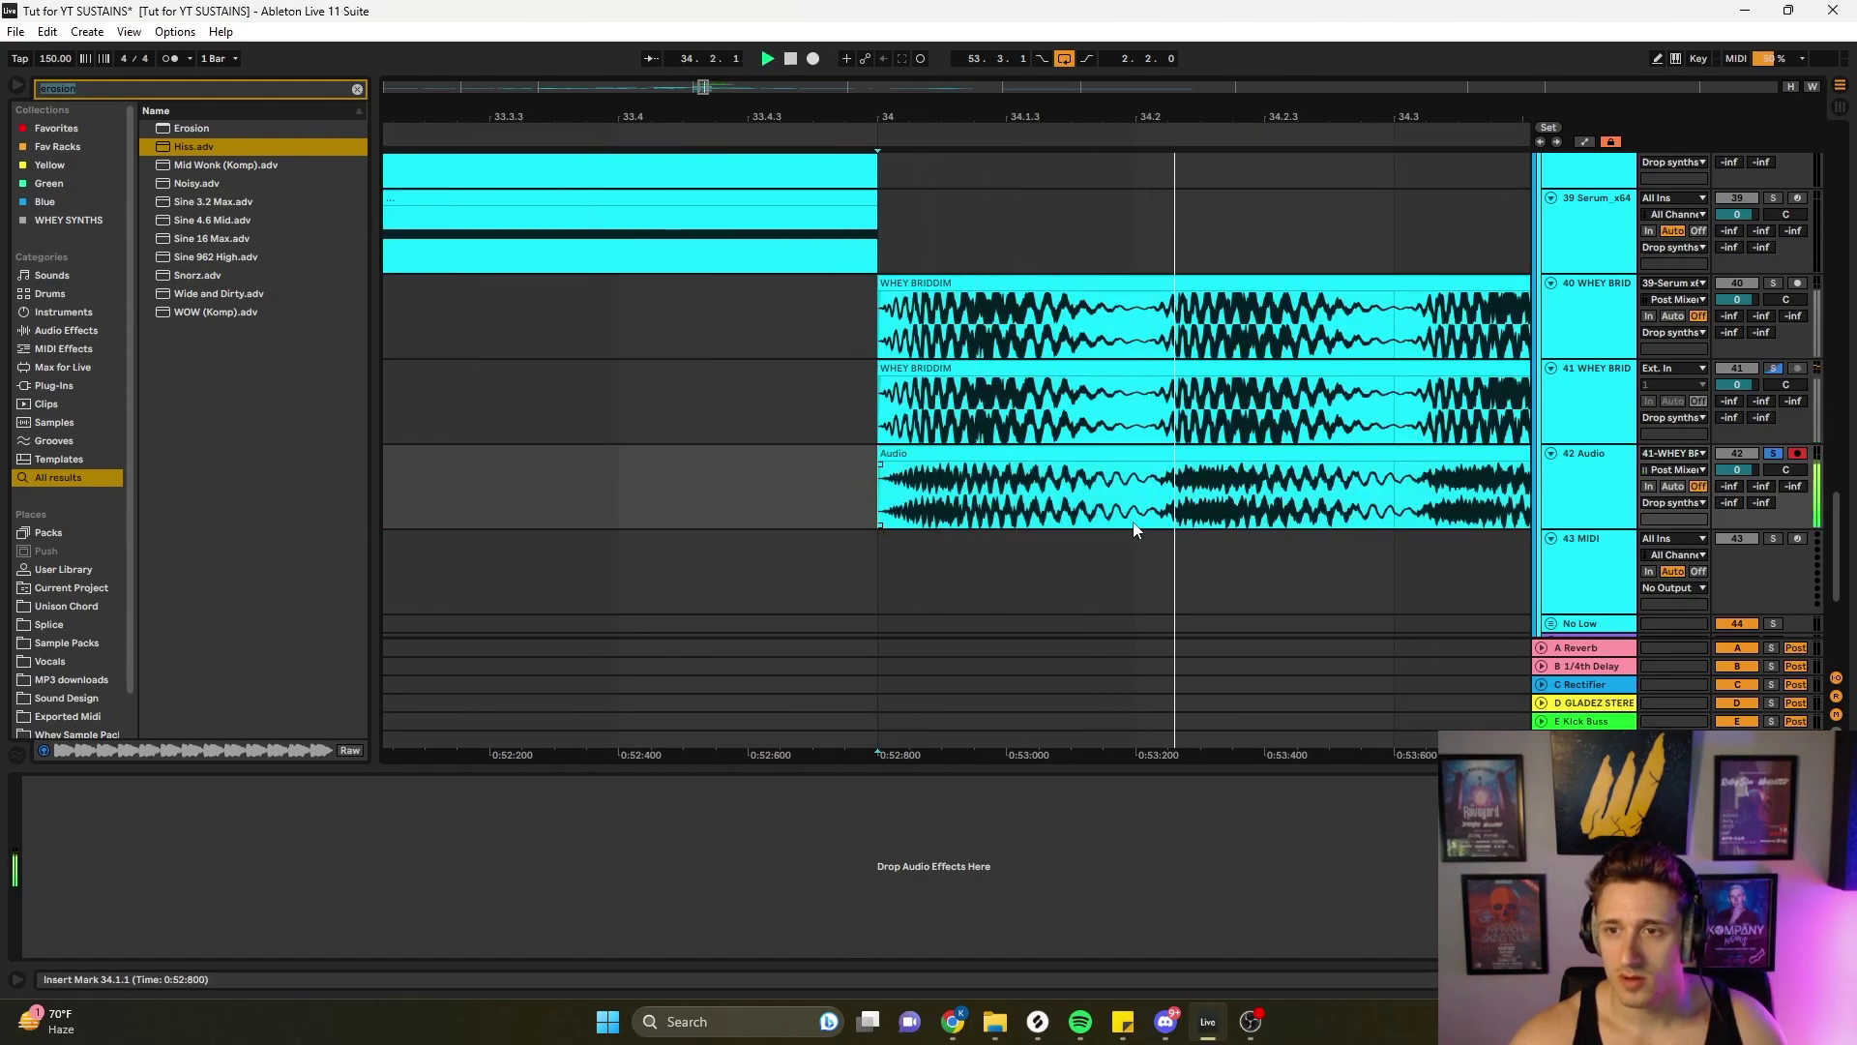
scroll(1169, 507, "down", 4)
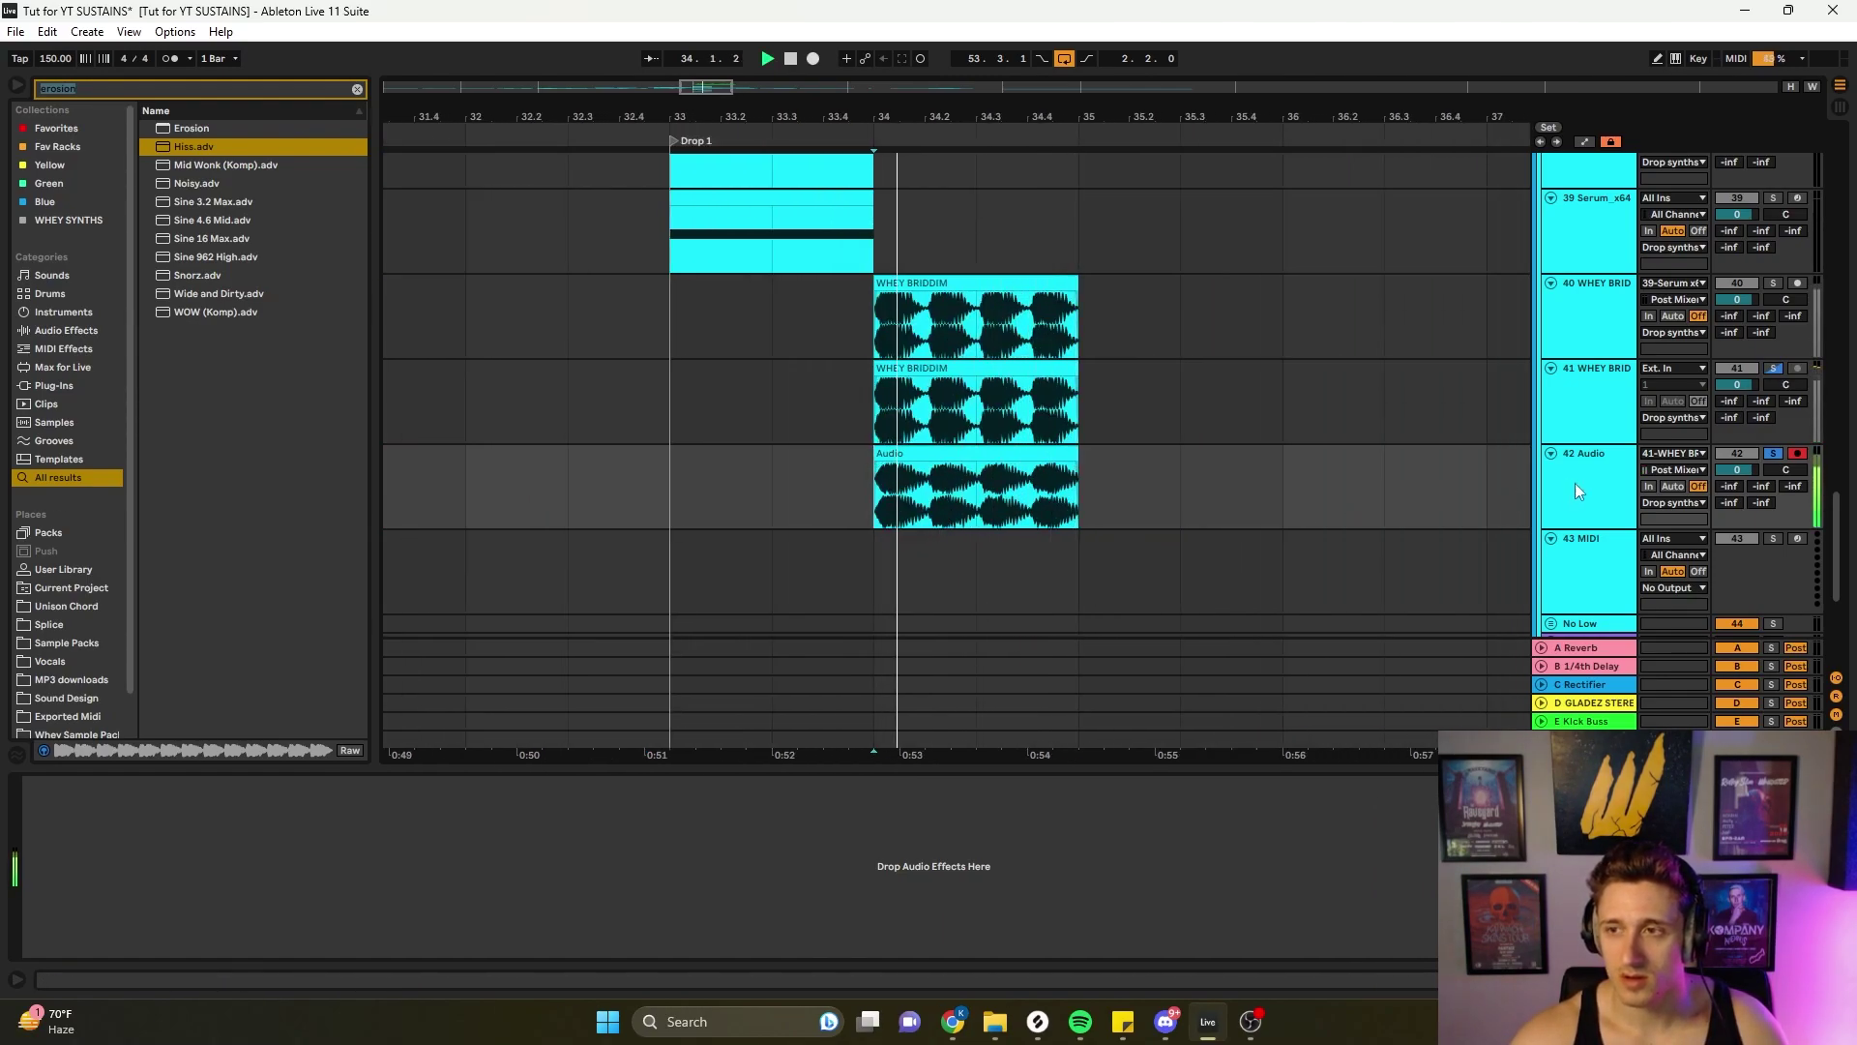
key("space")
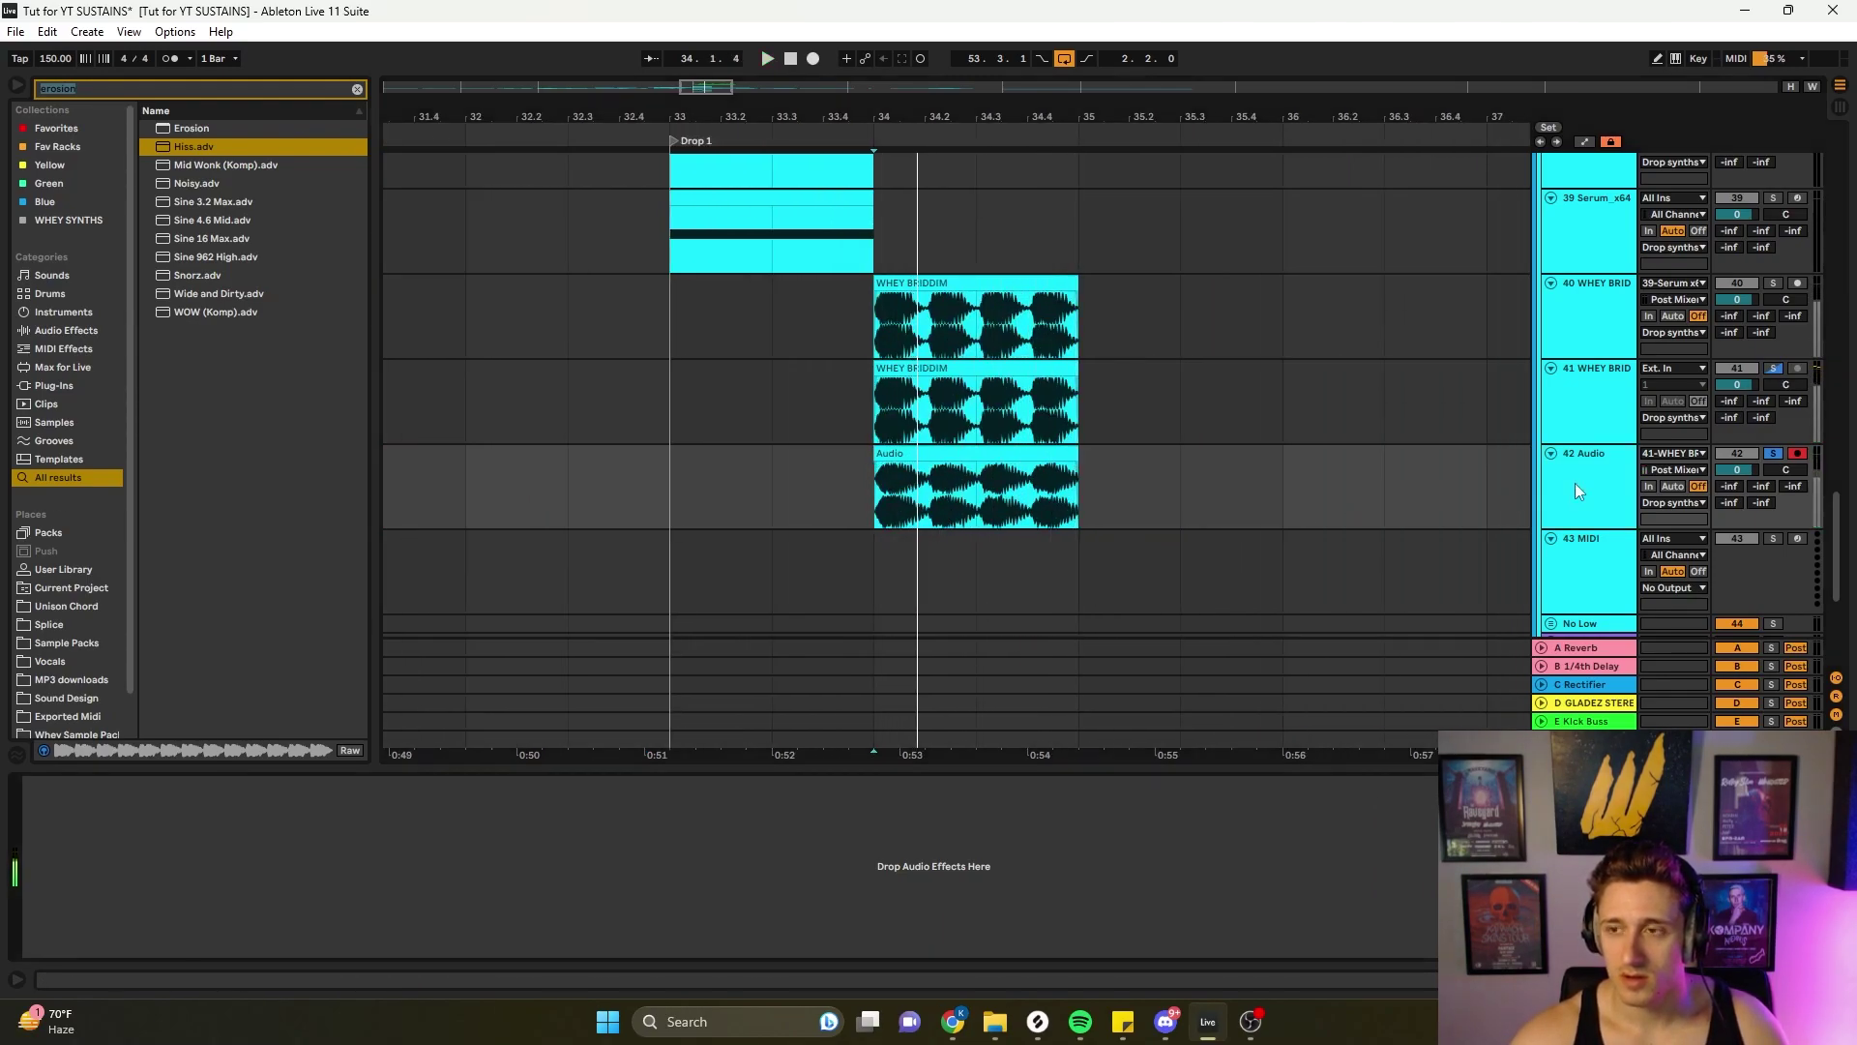
- Add Saturator to track 42 and place EQ Eight before it
key("ctrl+f")
type("sat")
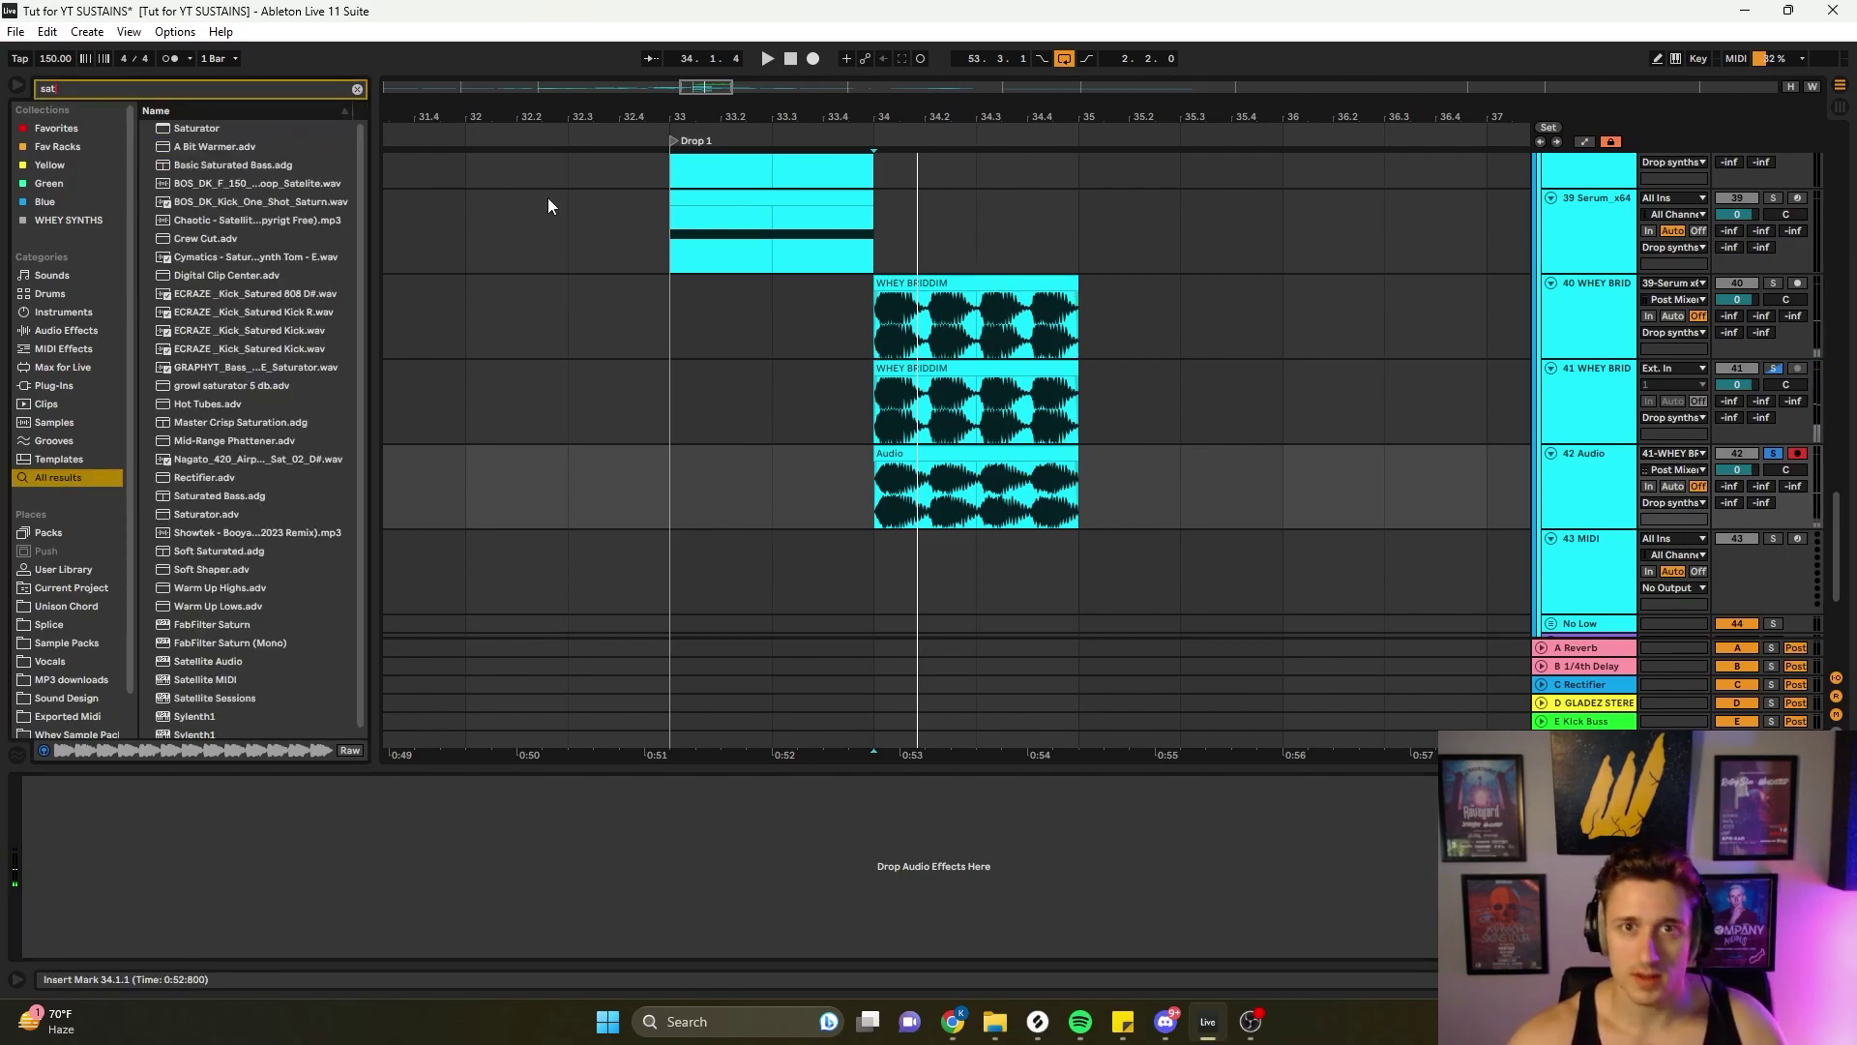
double_click(190, 127)
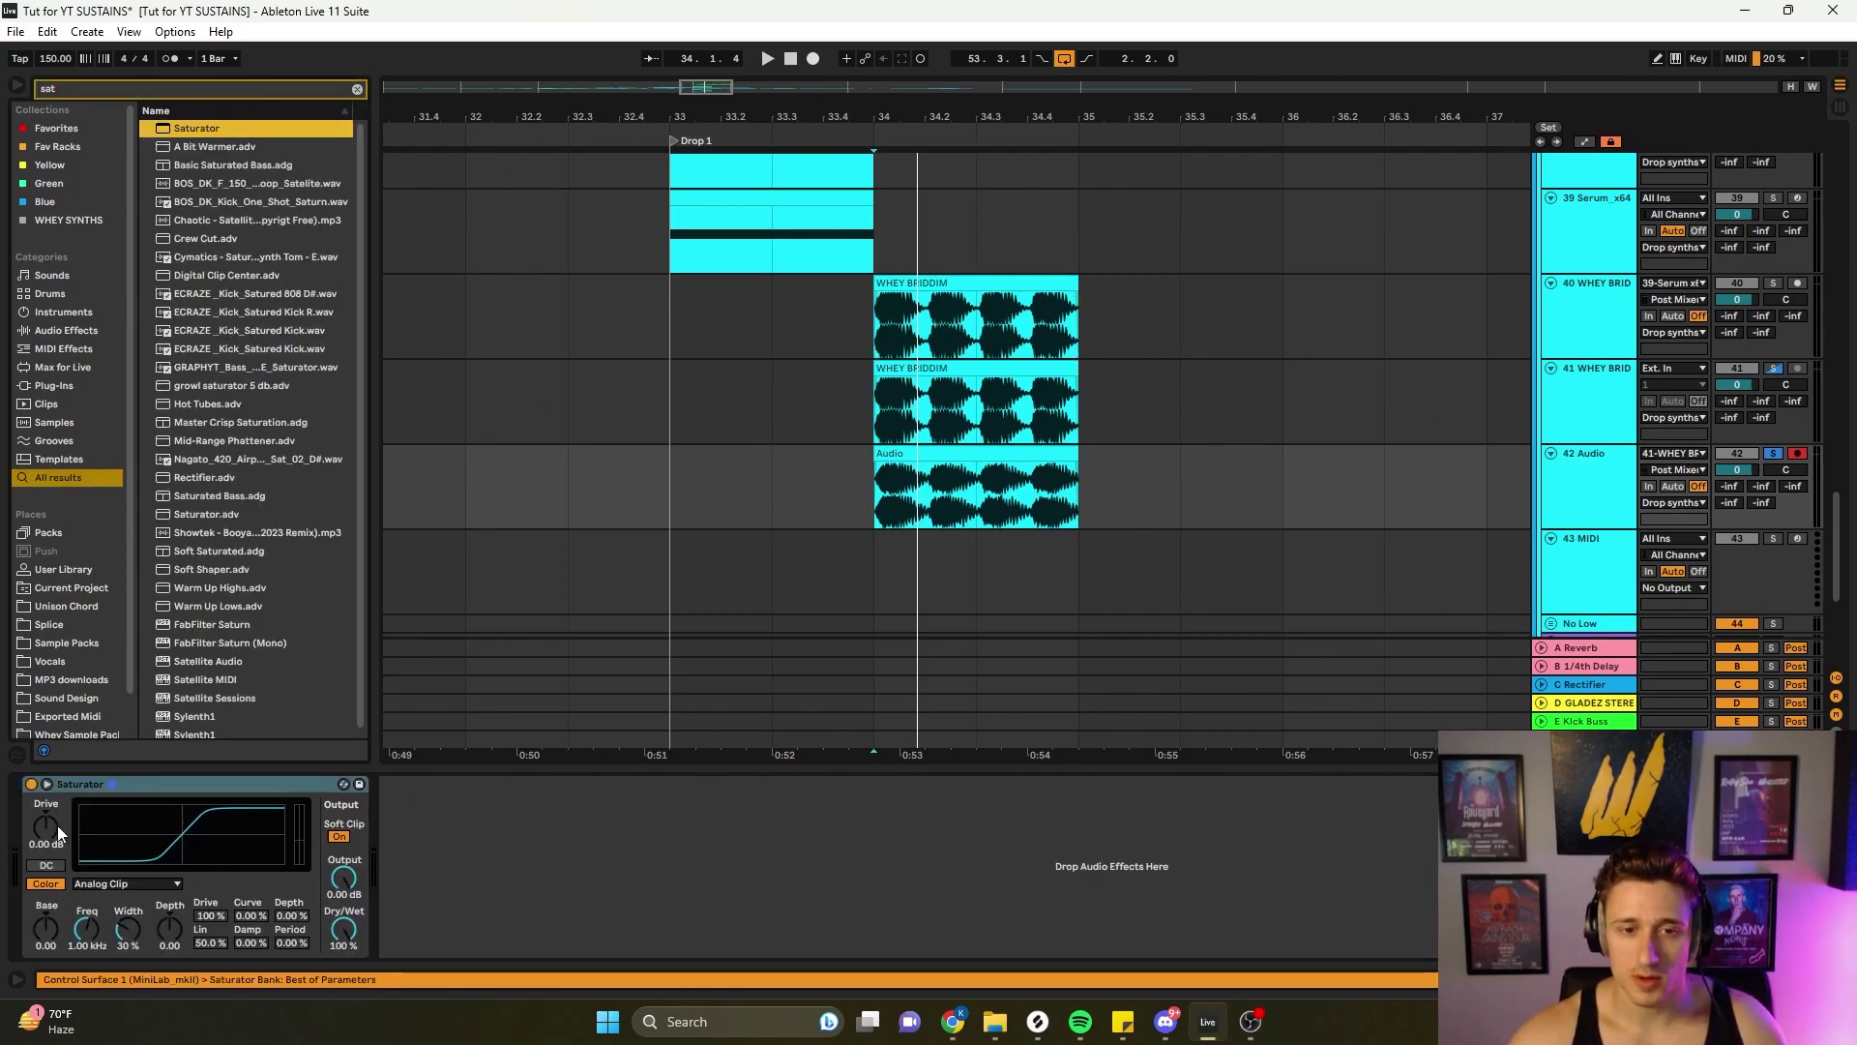
key("ctrl+f")
type("eq")
left_click_drag(166, 147, 34, 855)
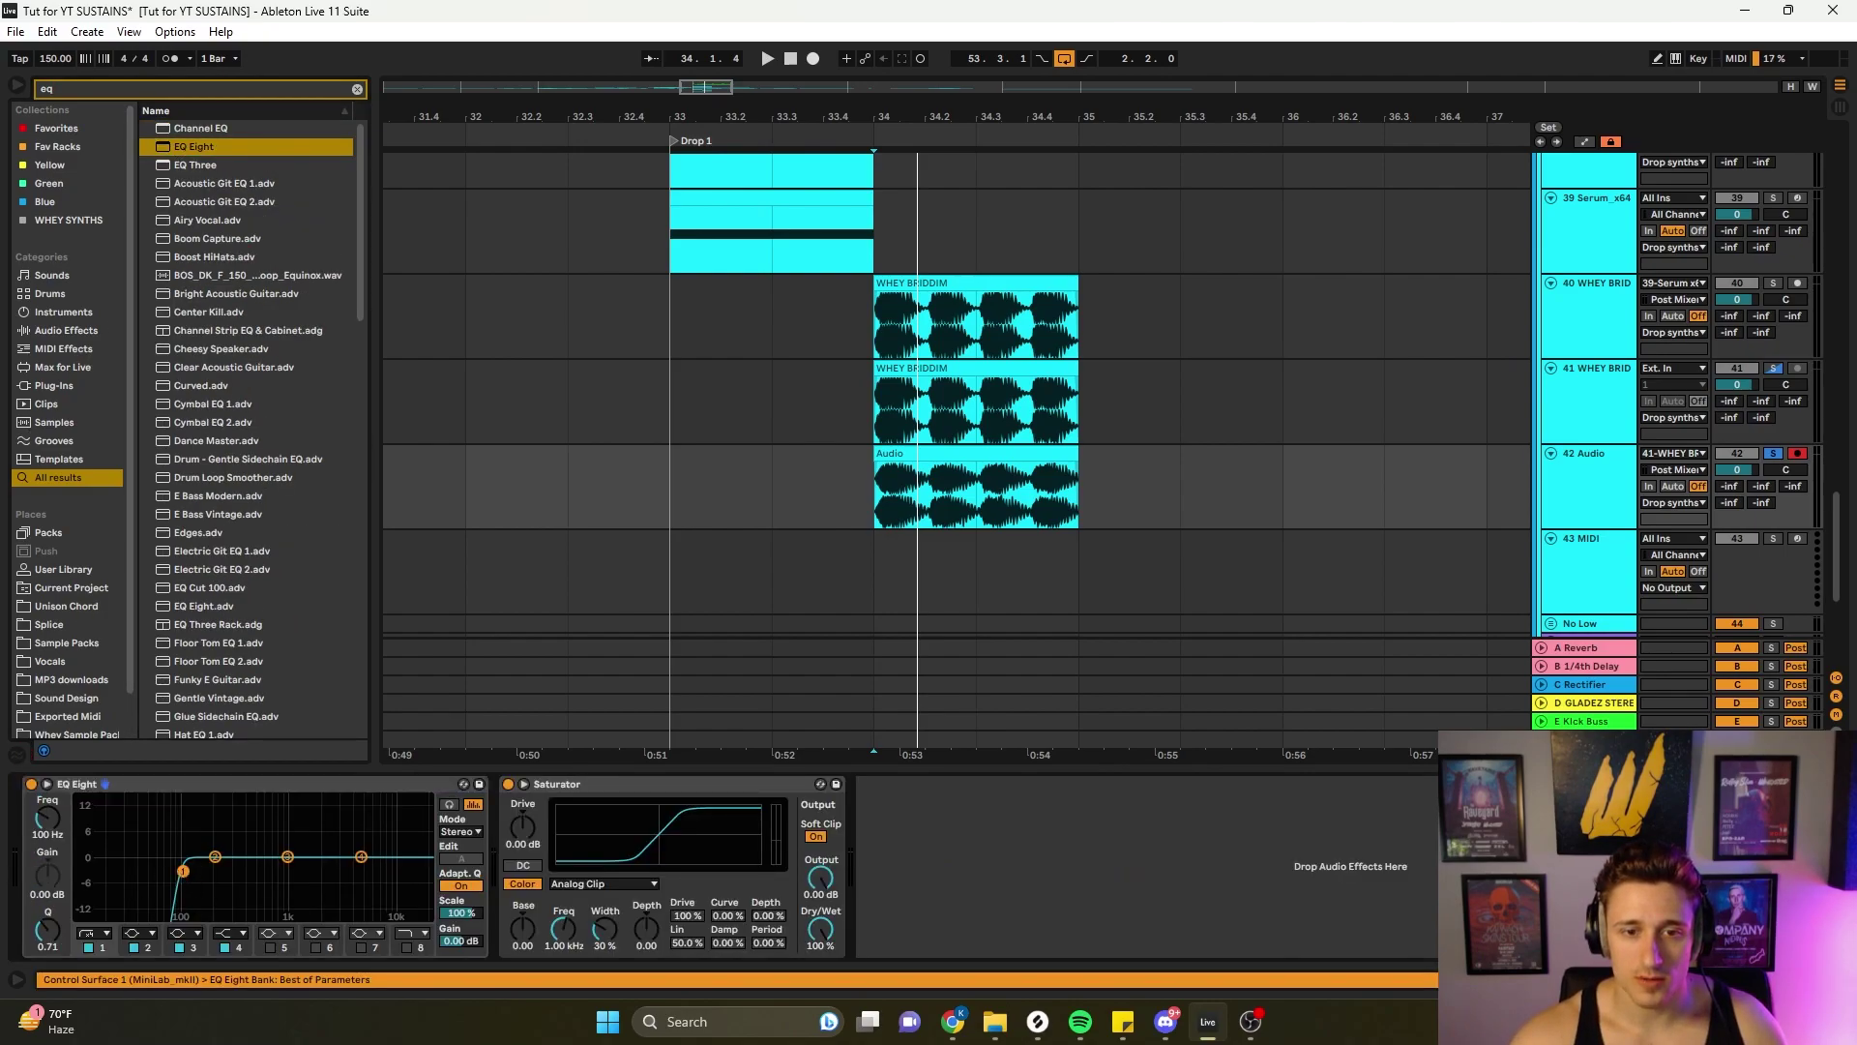
- Cut EQ Eight gently around 124 Hz and 14.4 kHz, and set Saturator's drive to 8.57 dB during playback
left_click_drag(215, 857, 192, 868)
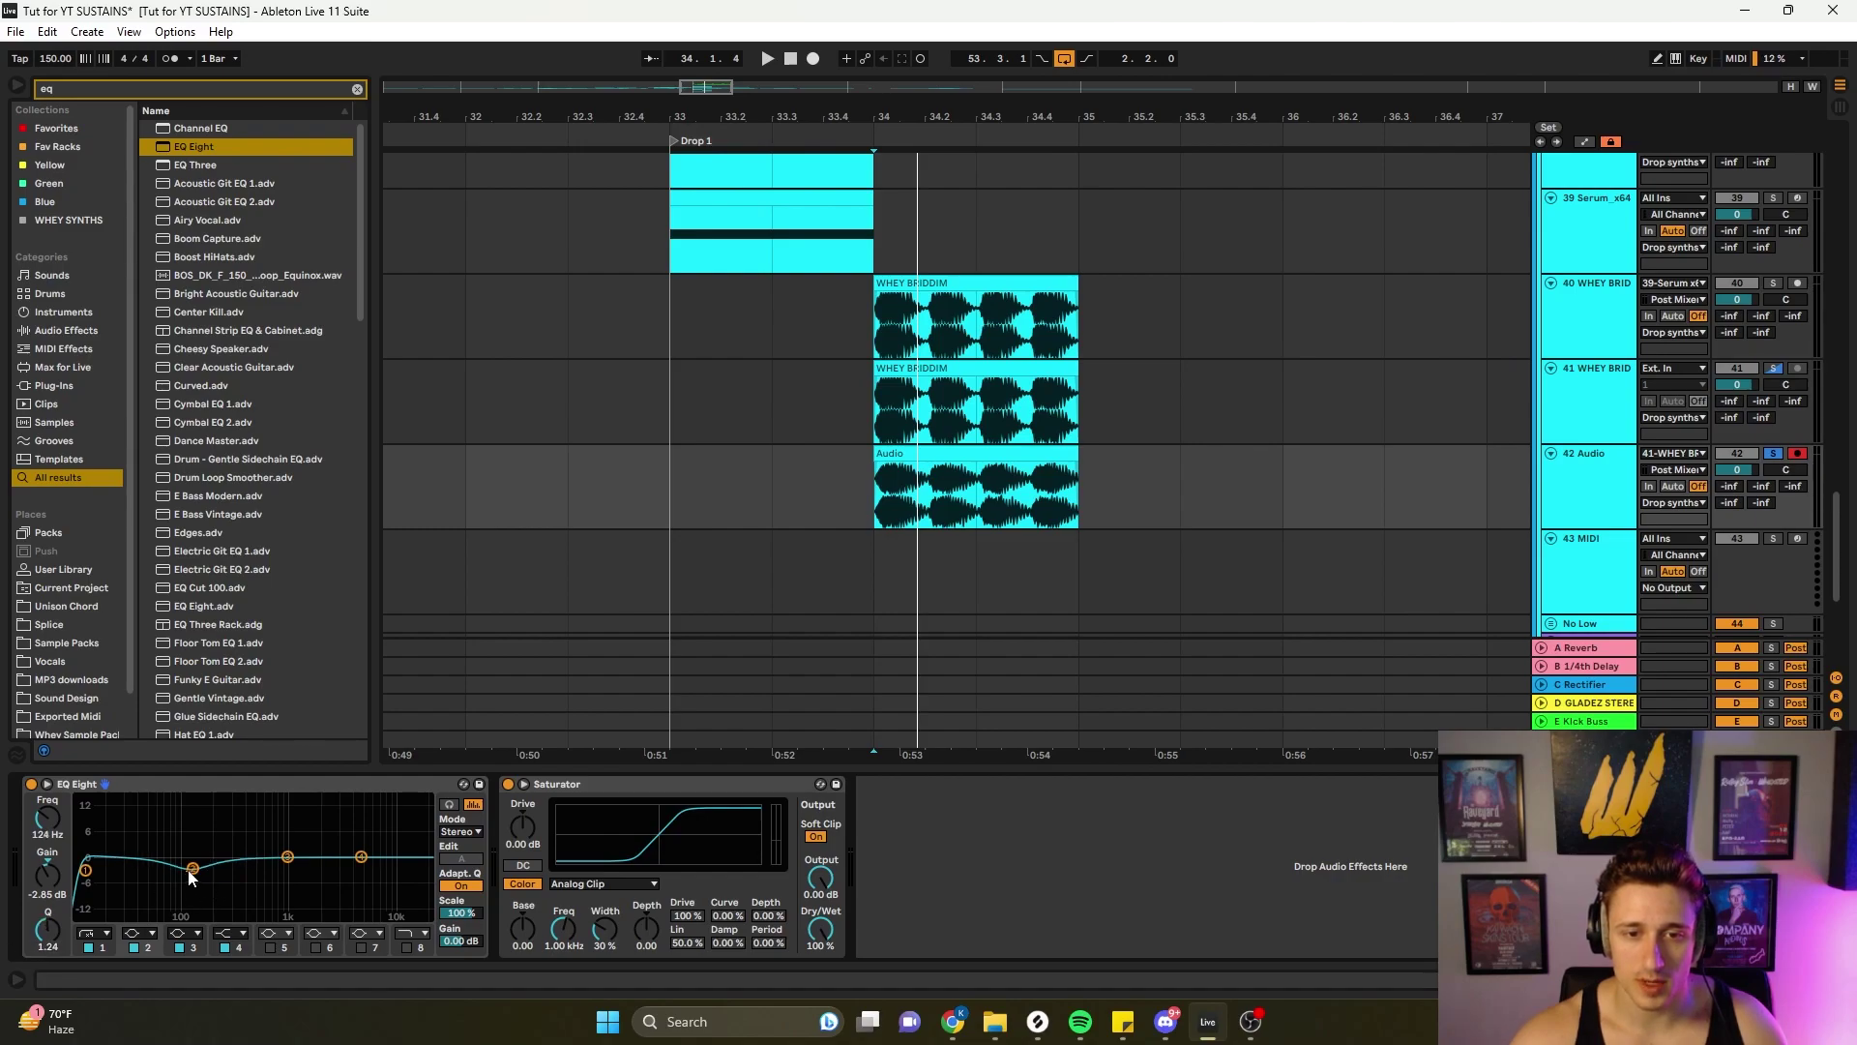
left_click(287, 857)
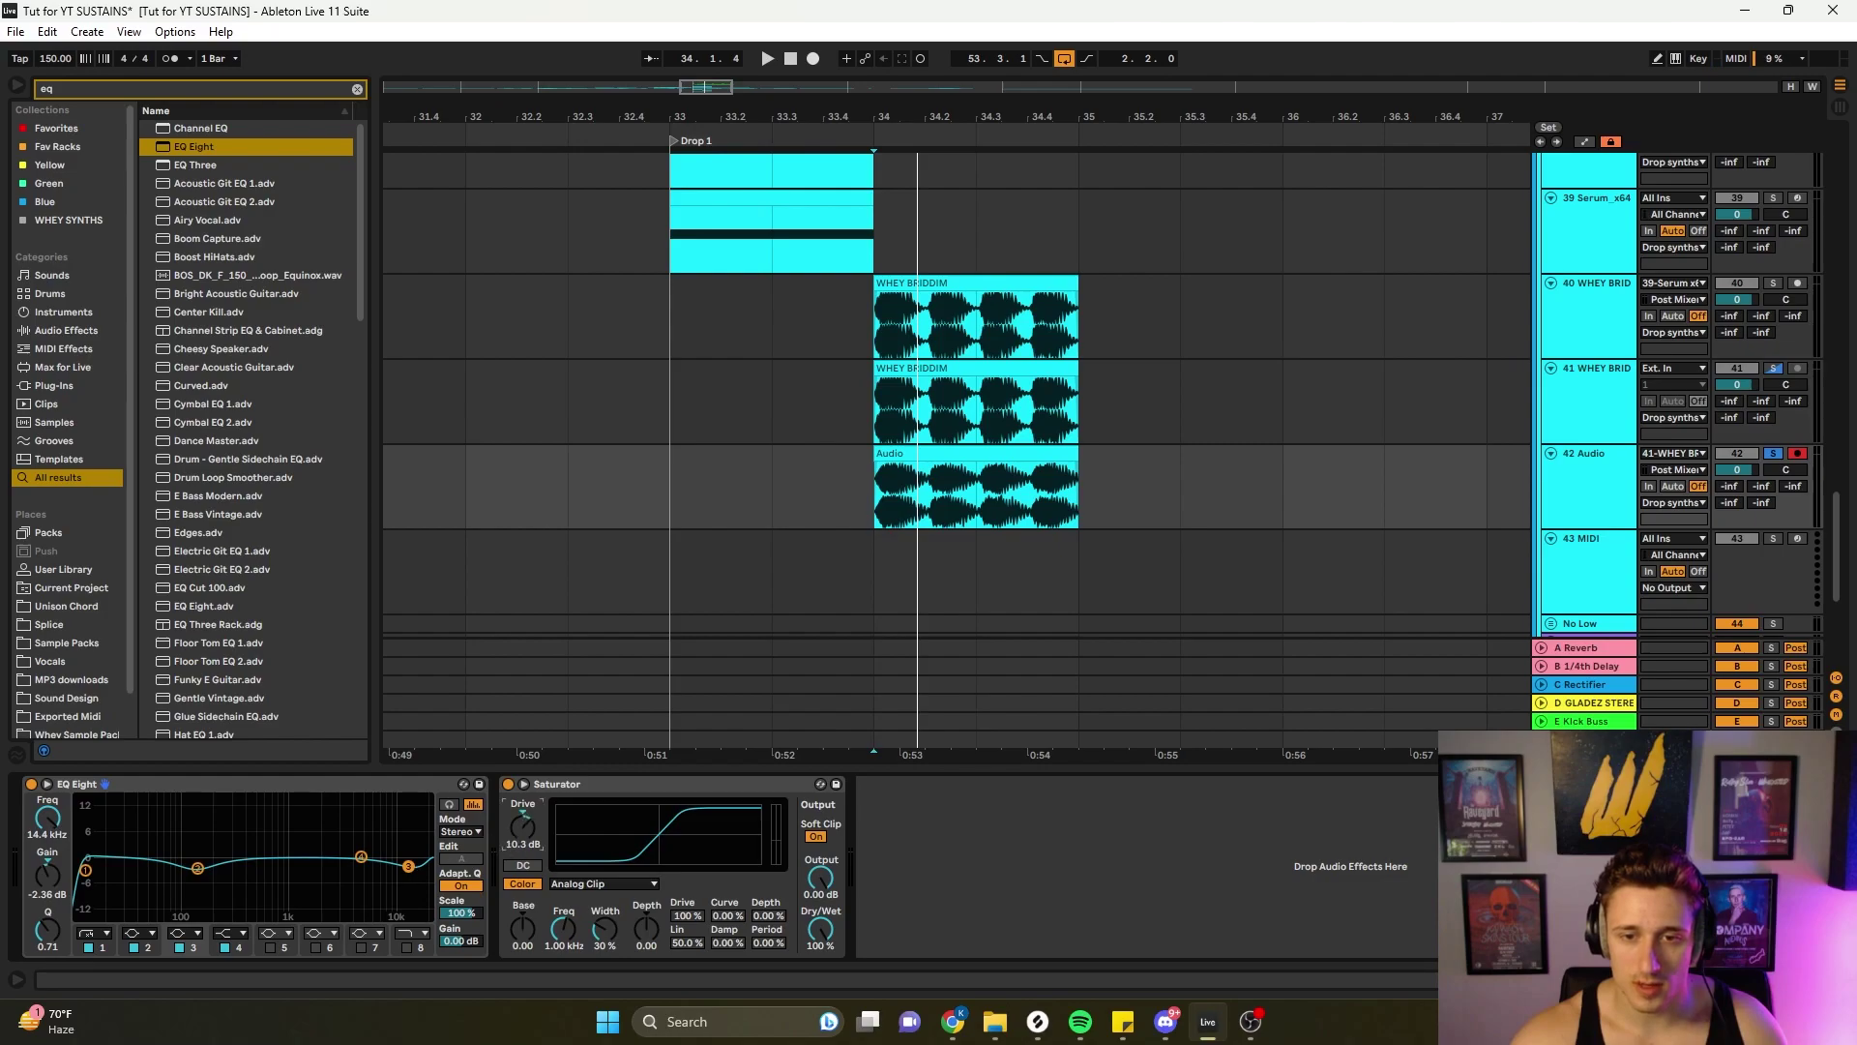
key("space")
left_click_drag(522, 827, 522, 832)
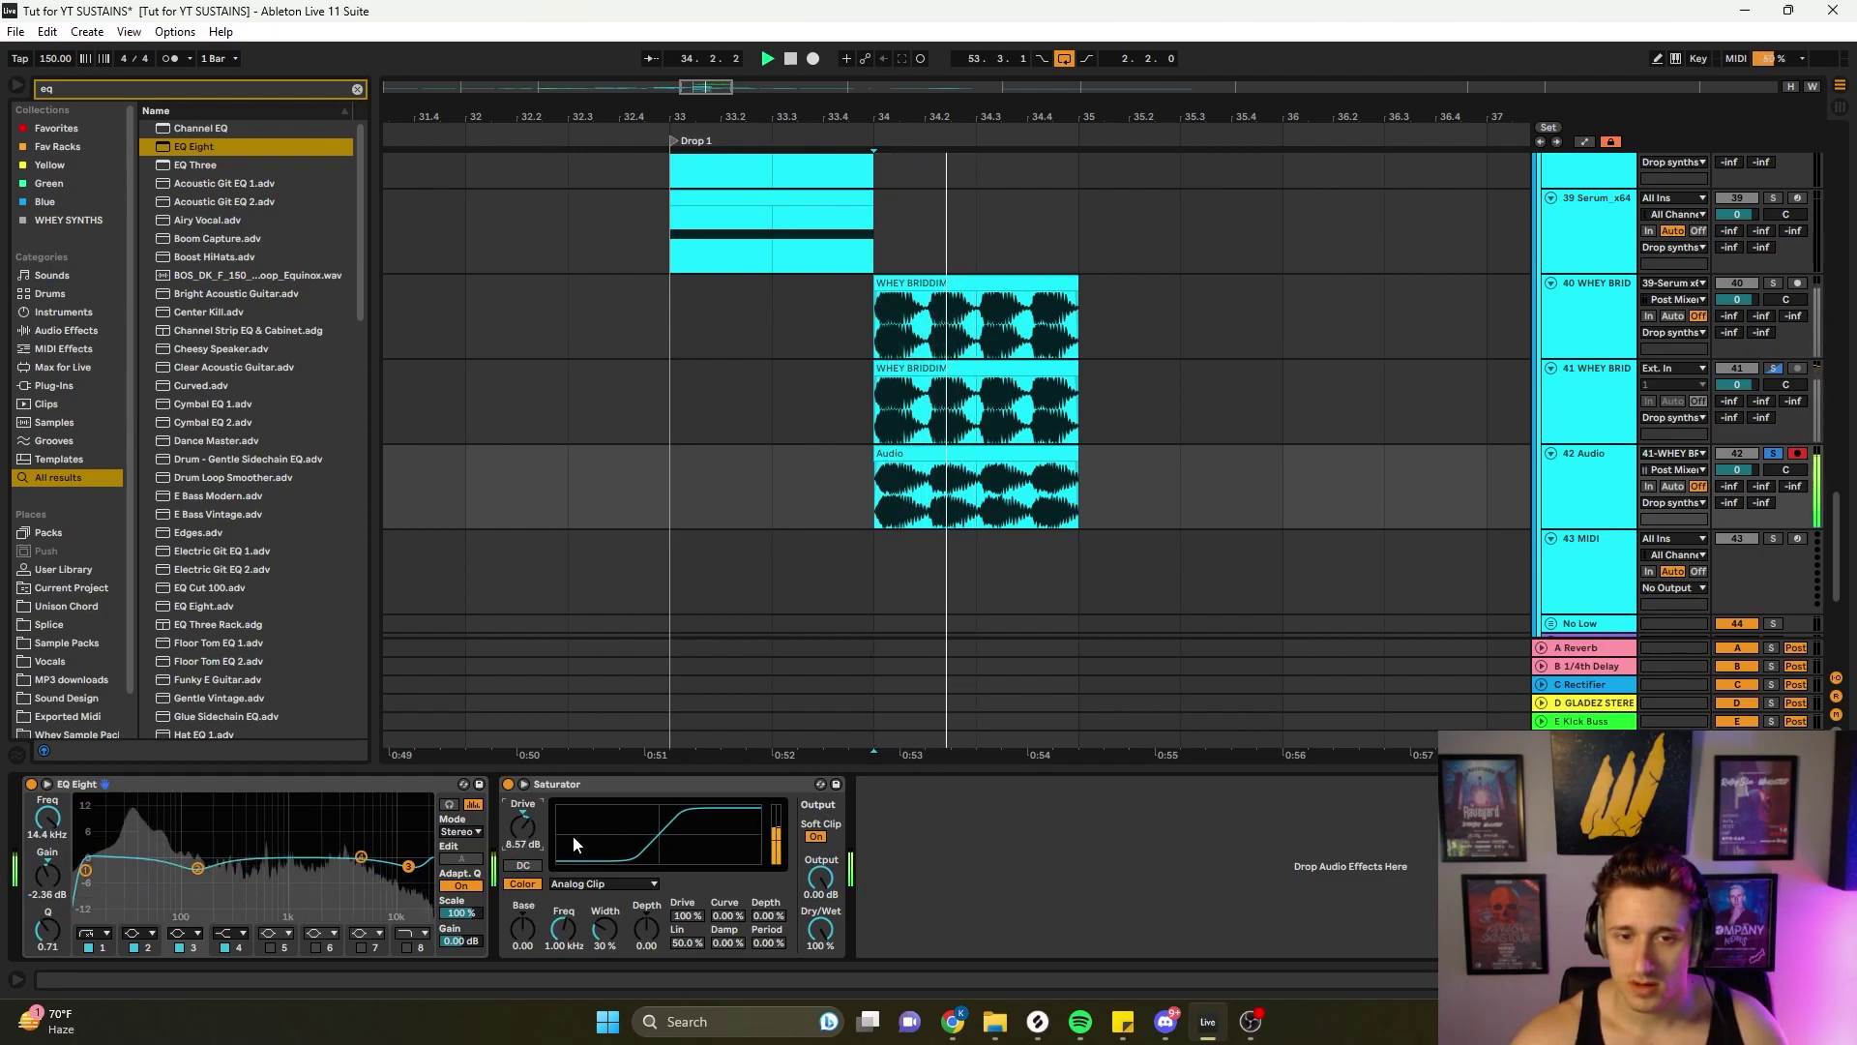
- Deepen EQ Eight's low dip slightly and move its high cut to 4.26 kHz at -1.36 dB while auditioning
left_click_drag(197, 869, 204, 872)
key("space")
left_click_drag(408, 867, 354, 861)
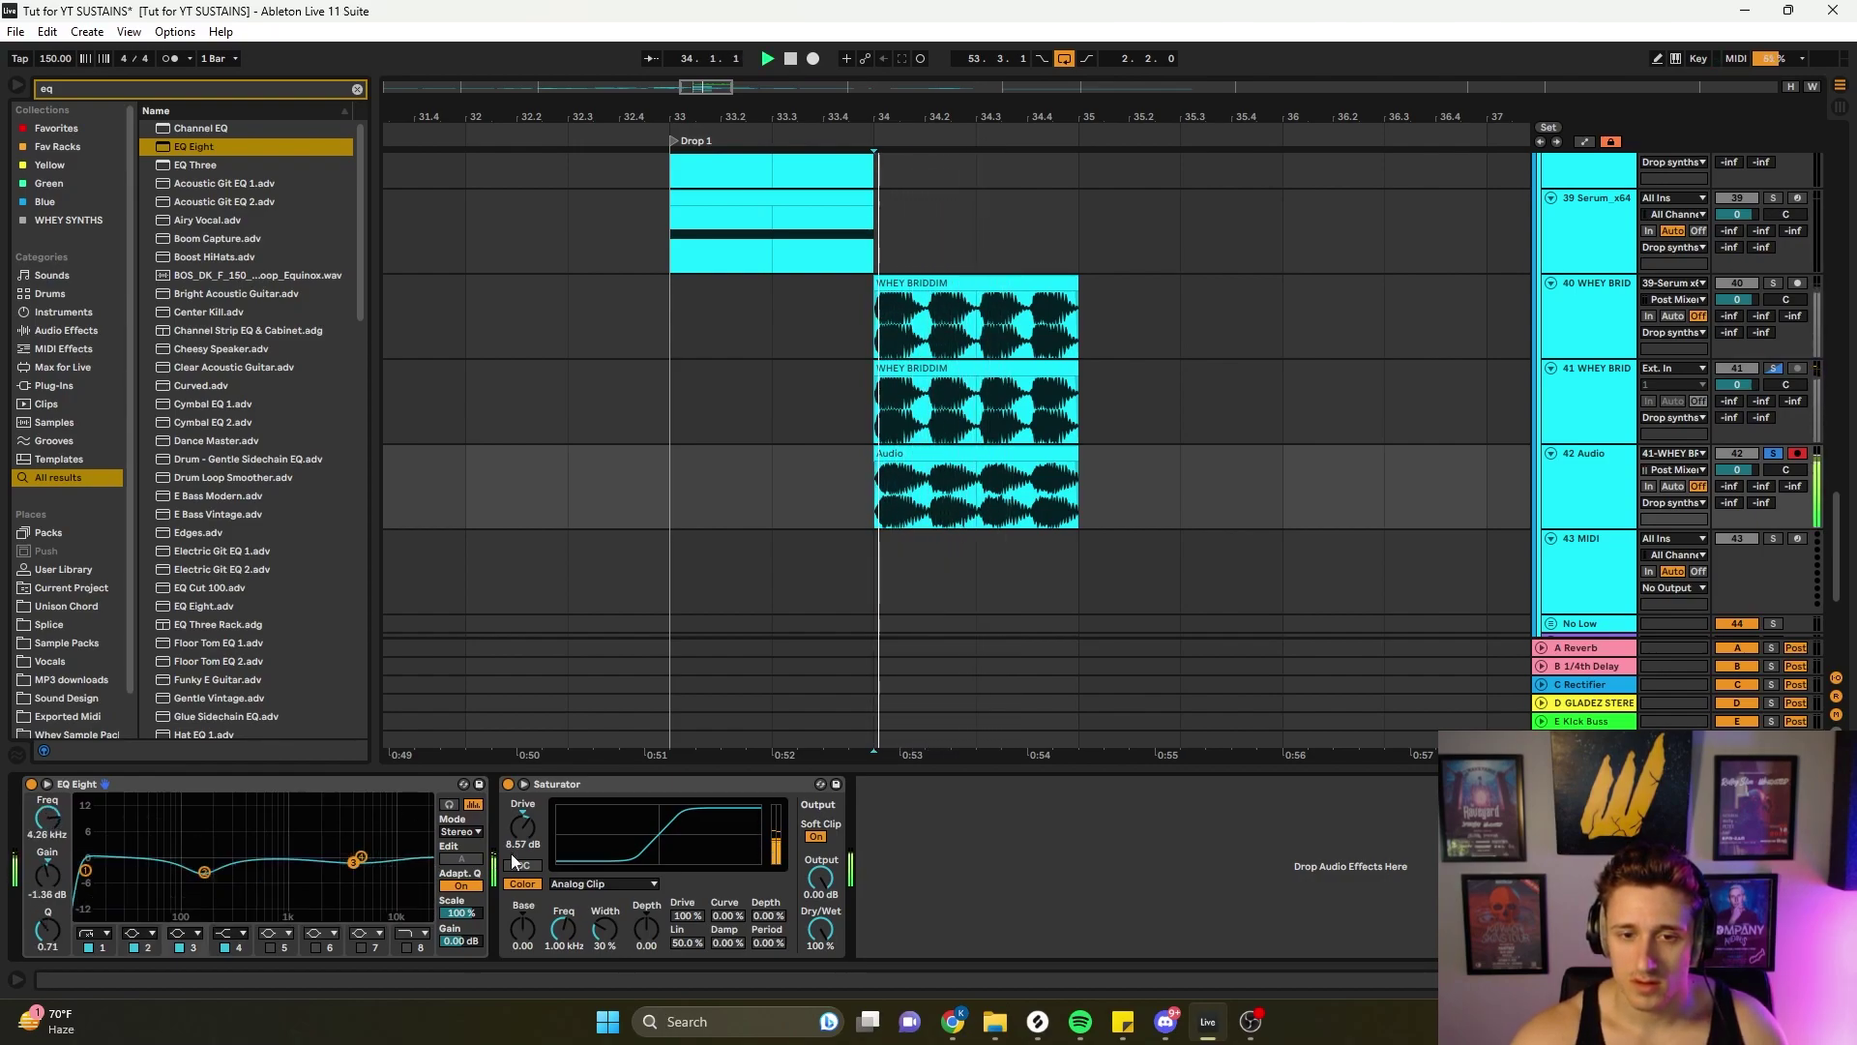
key("space")
- Create an audio track below track 42, route its input from 42-Audio Post Mixer, and arm it
left_click(1587, 502)
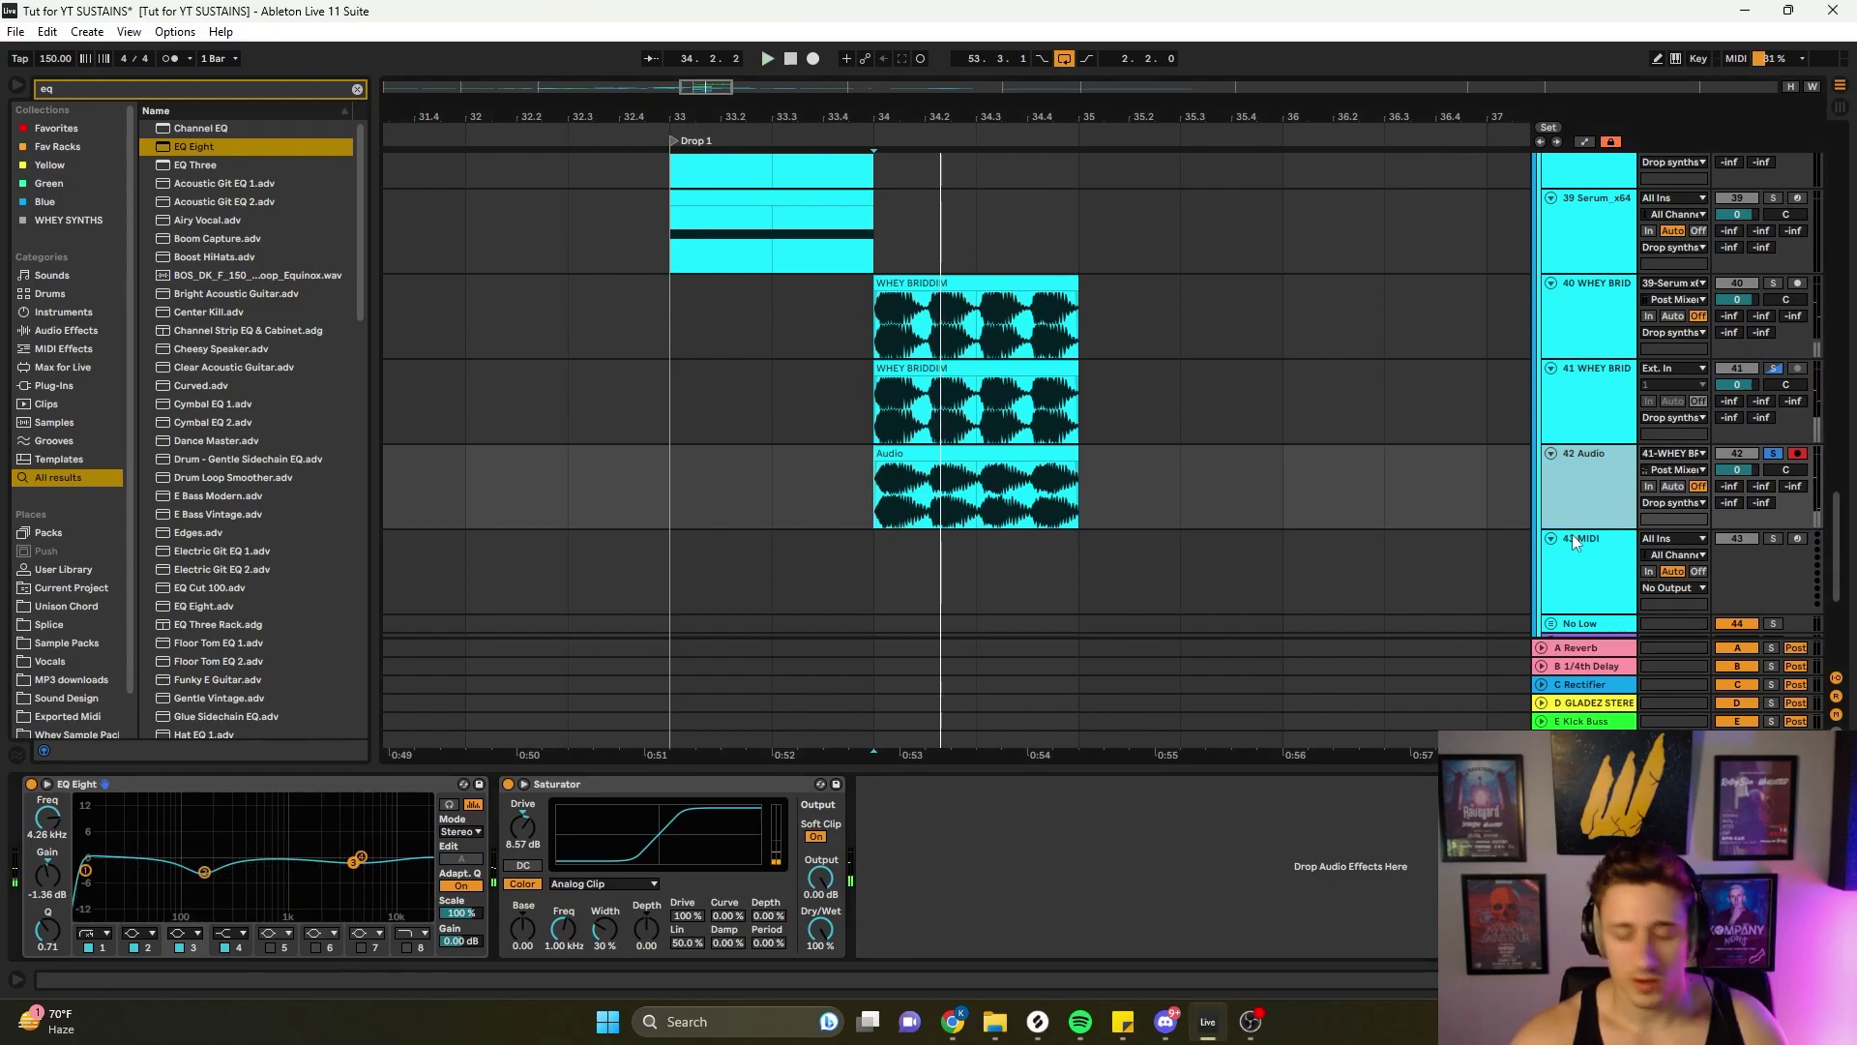
key("ctrl+t")
left_click(1615, 508)
scroll(1615, 507, "down", 3)
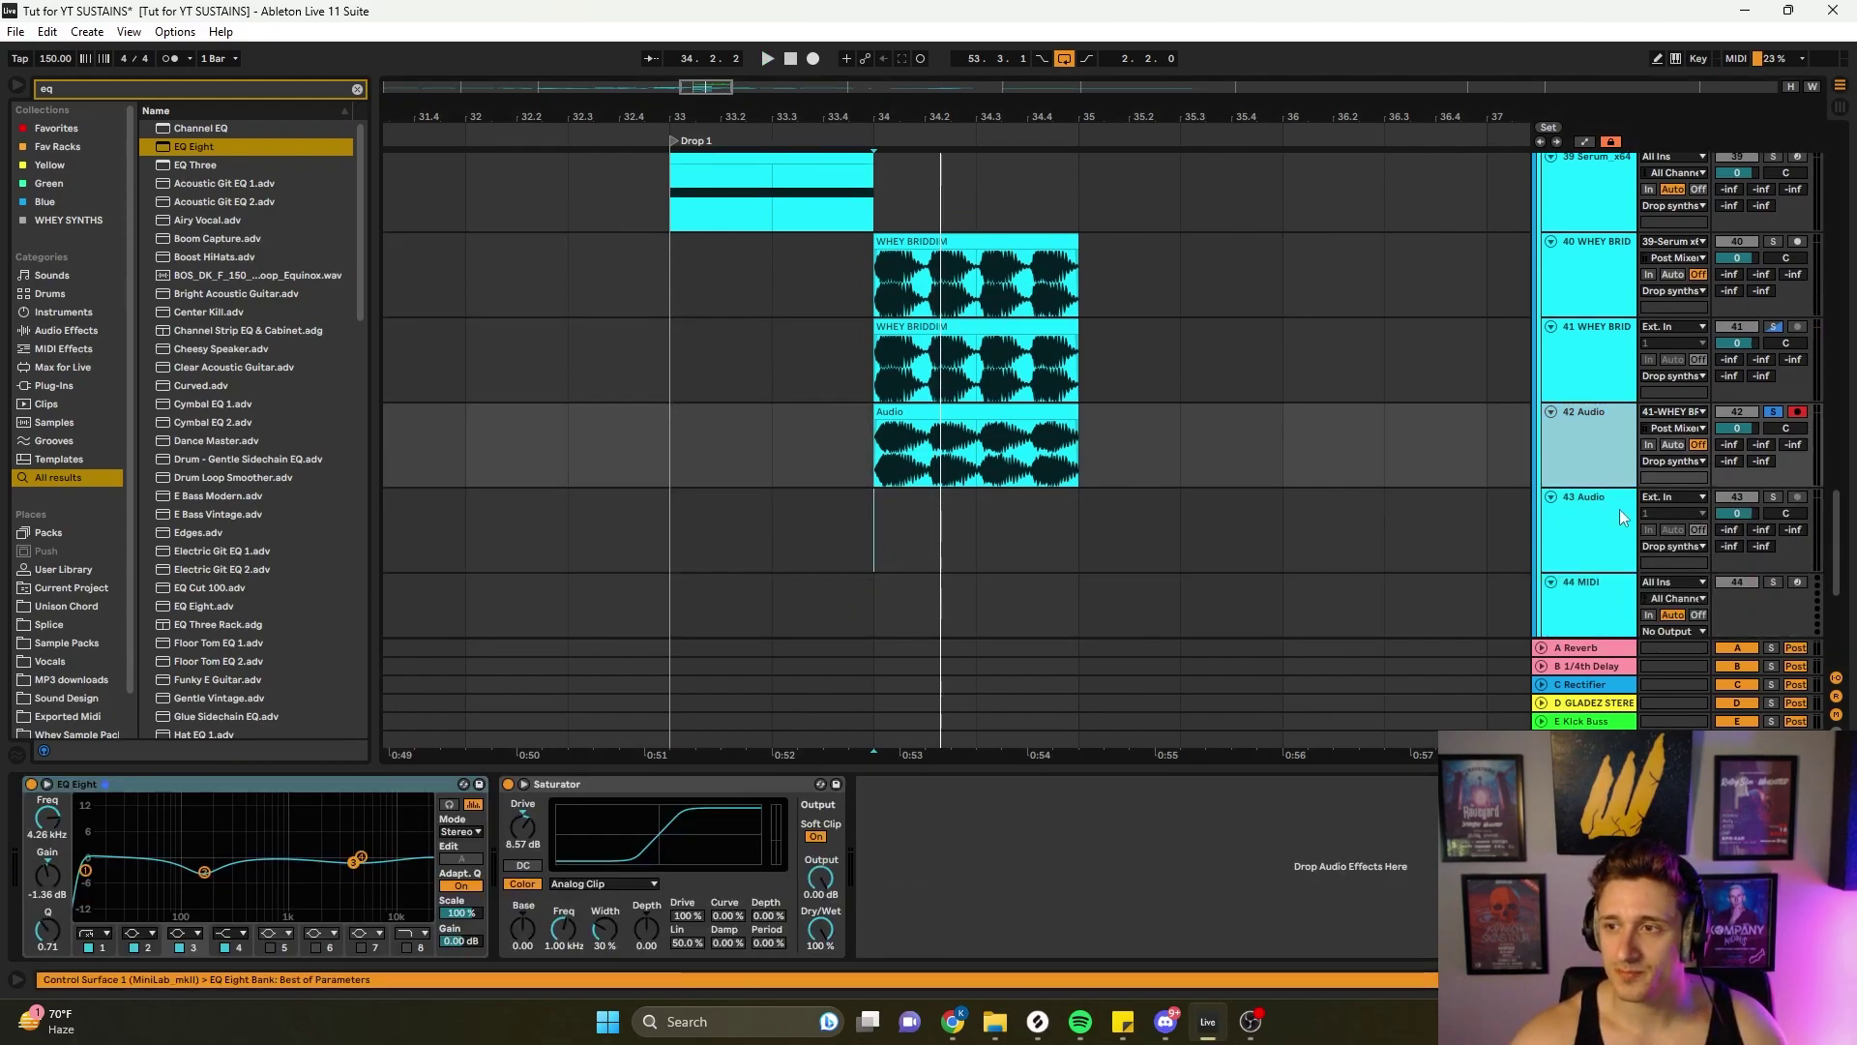
left_click(1665, 466)
left_click(1673, 461)
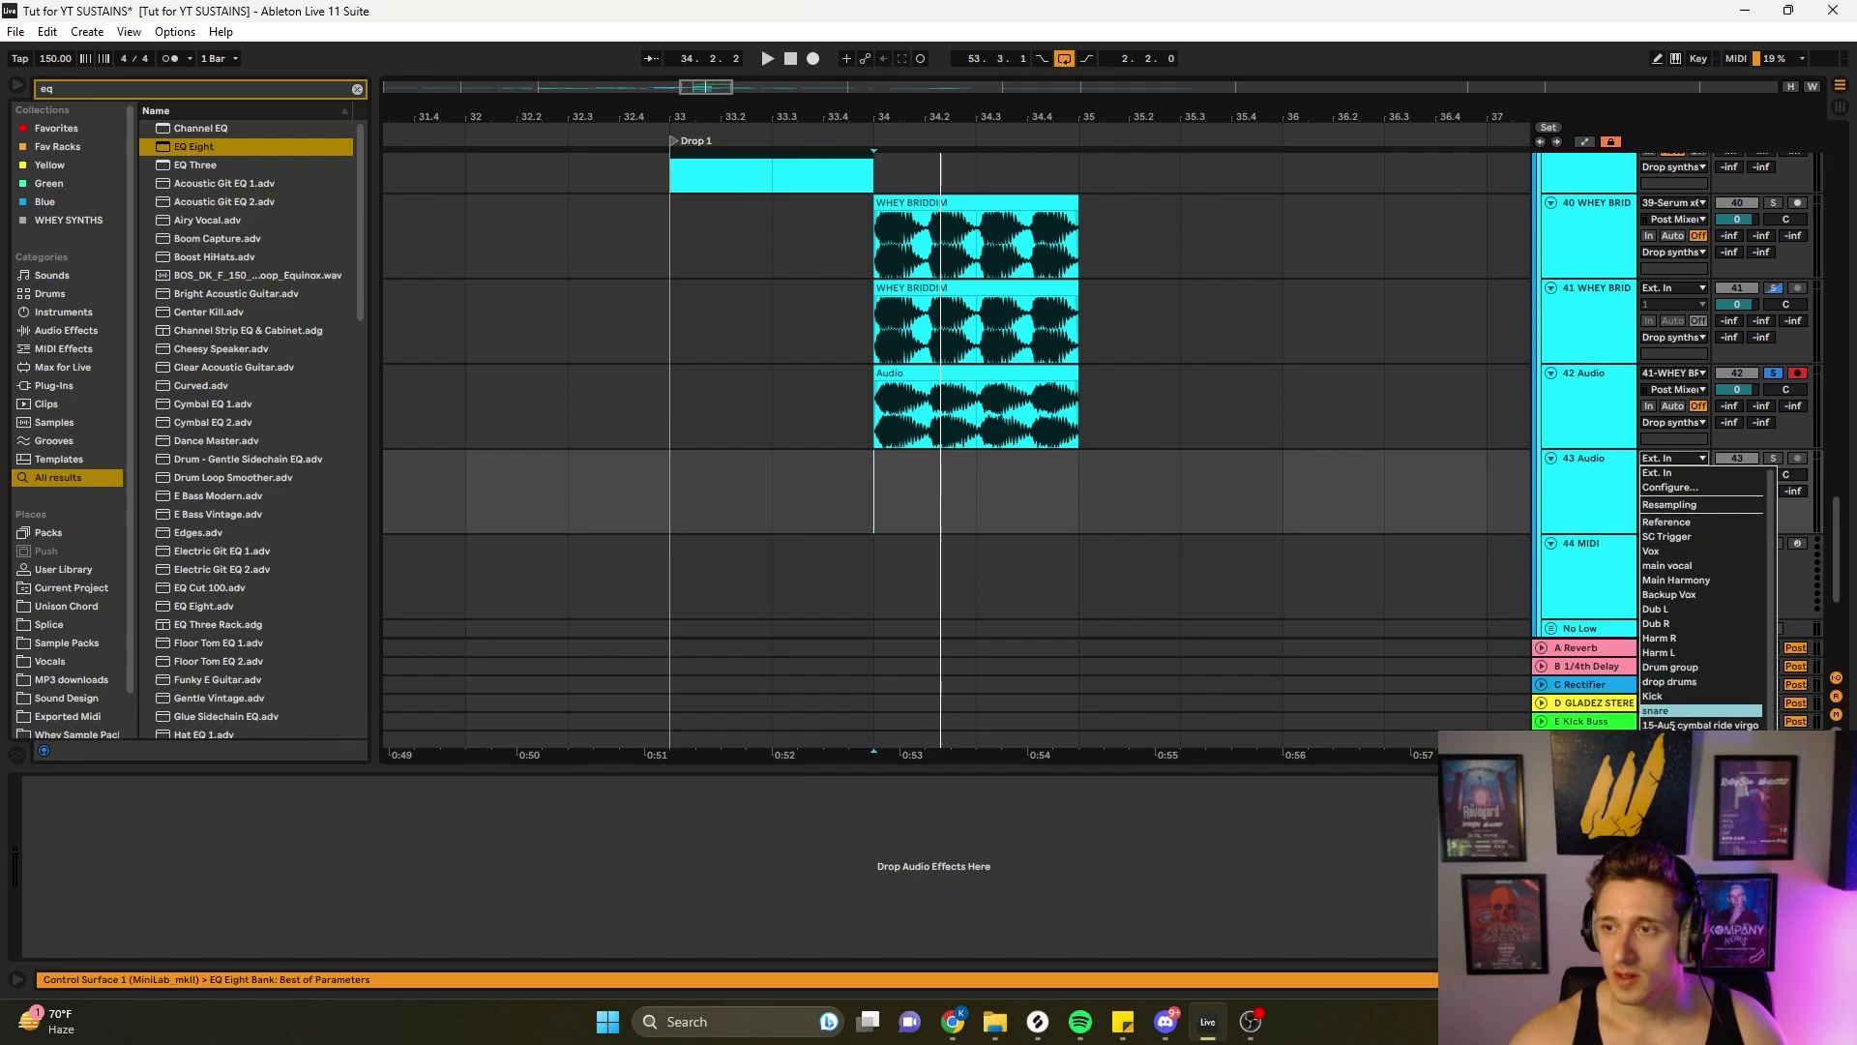
left_click(1665, 884)
left_click(1796, 460)
- Record the saturated sound onto track 43 from bar 34 and trim the clip to one bar
left_click(871, 470)
left_click(811, 60)
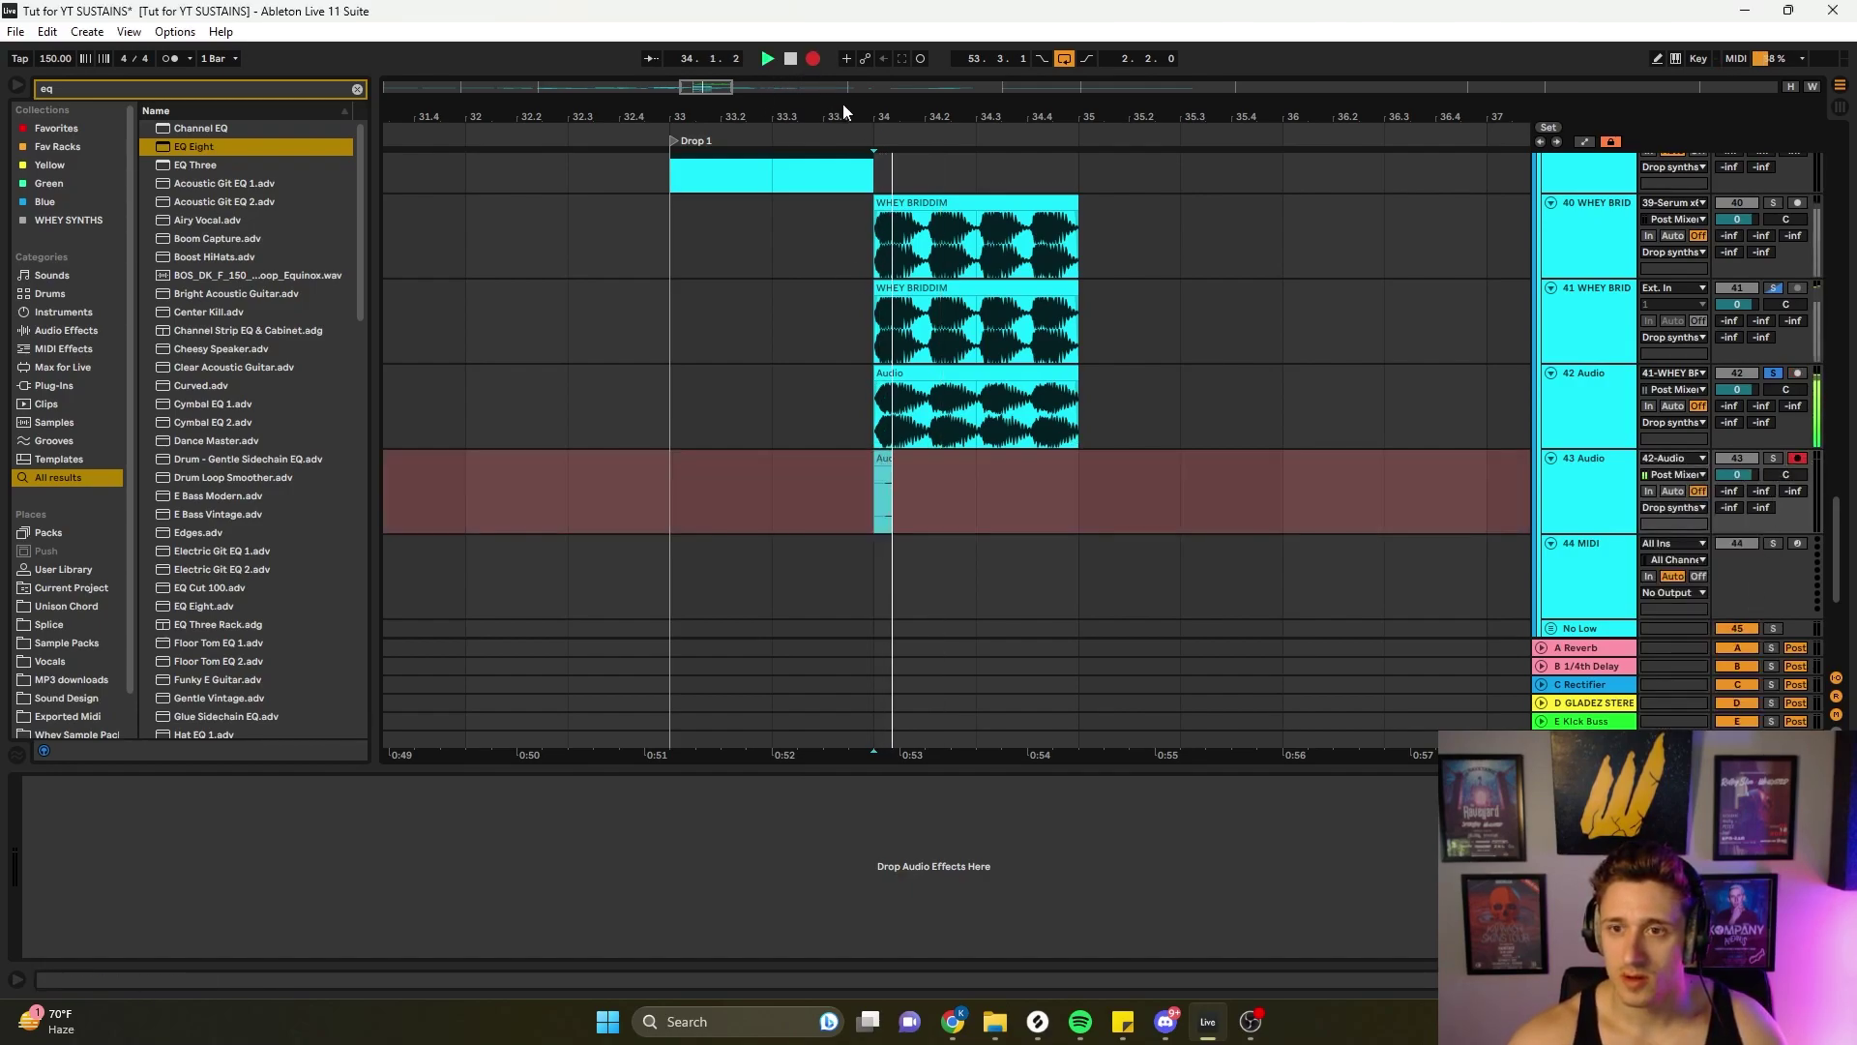
key("space")
left_click(1082, 458)
scroll(942, 502, "up", 3)
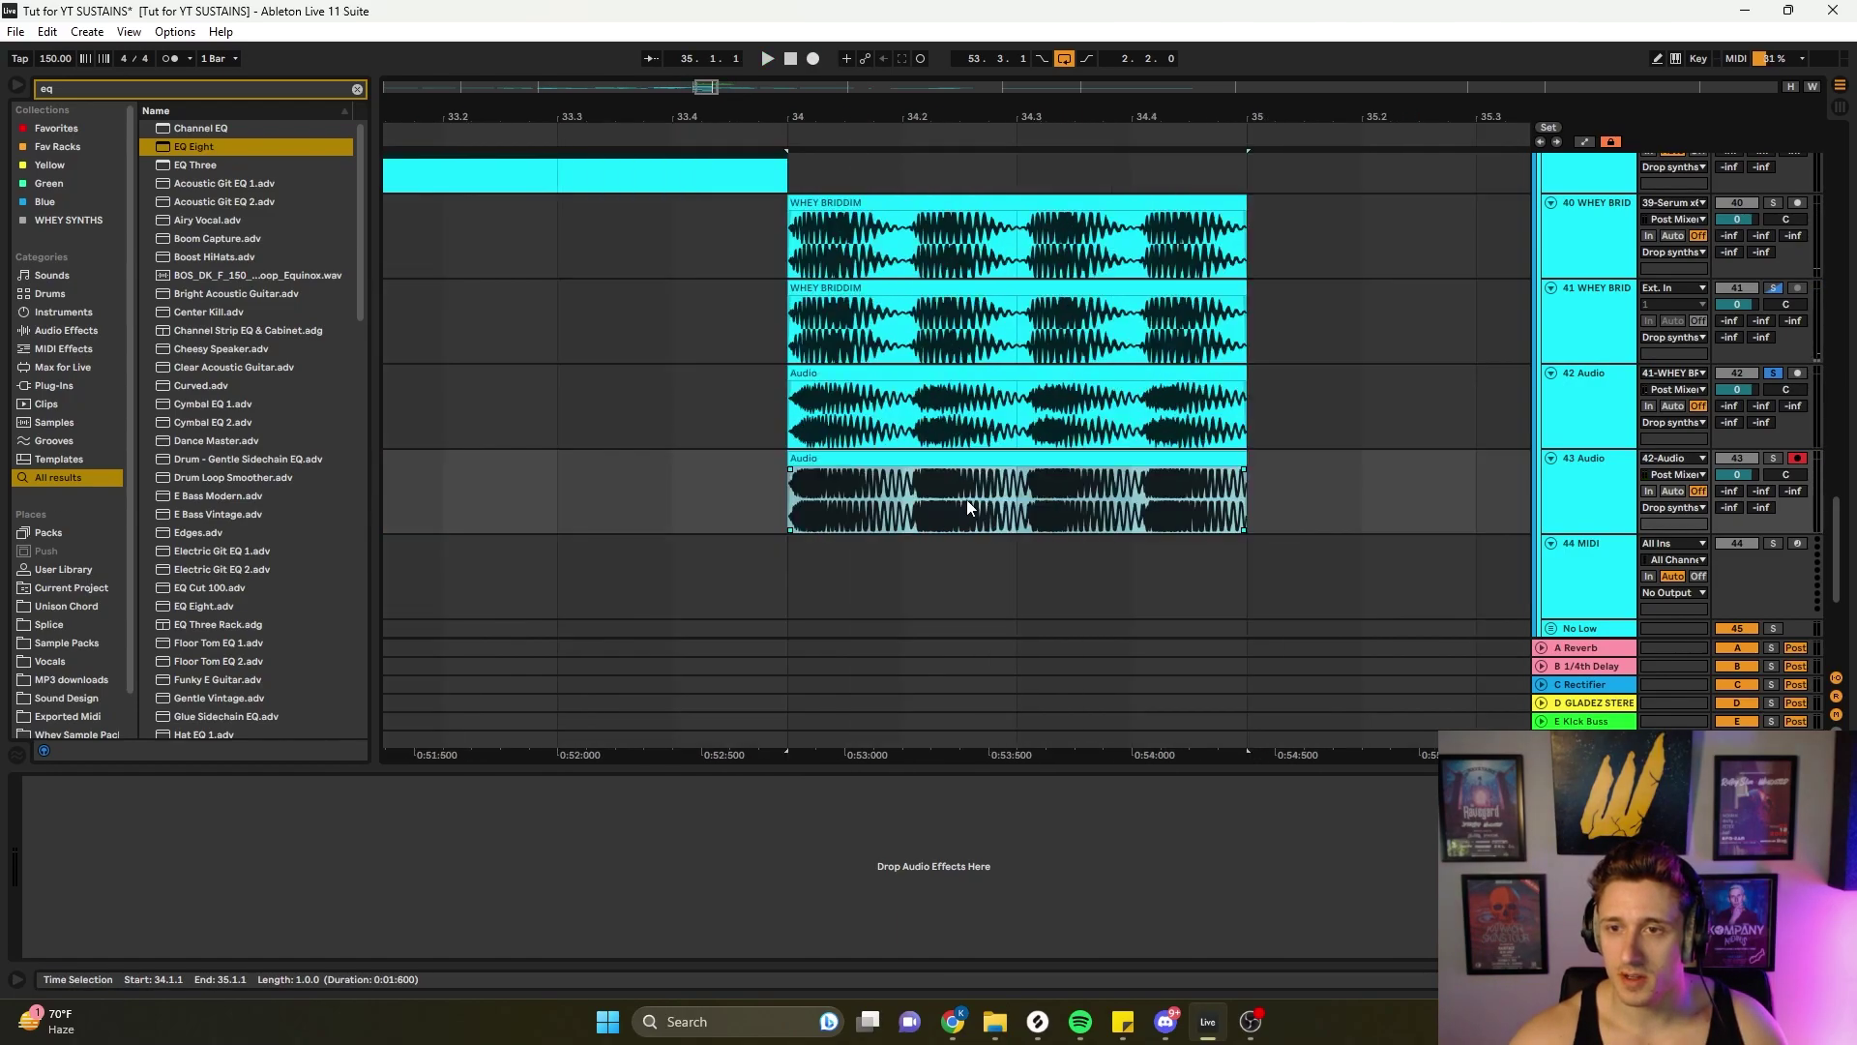
- Audition the recorded clip on an enlarged track 43 and move it to start at bar 33
left_click_drag(1610, 533, 1610, 617)
scroll(894, 559, "up", 3)
left_click(648, 526)
key("space")
scroll(809, 516, "down", 5)
key("space")
left_click(861, 461)
left_click_drag(918, 454, 743, 464)
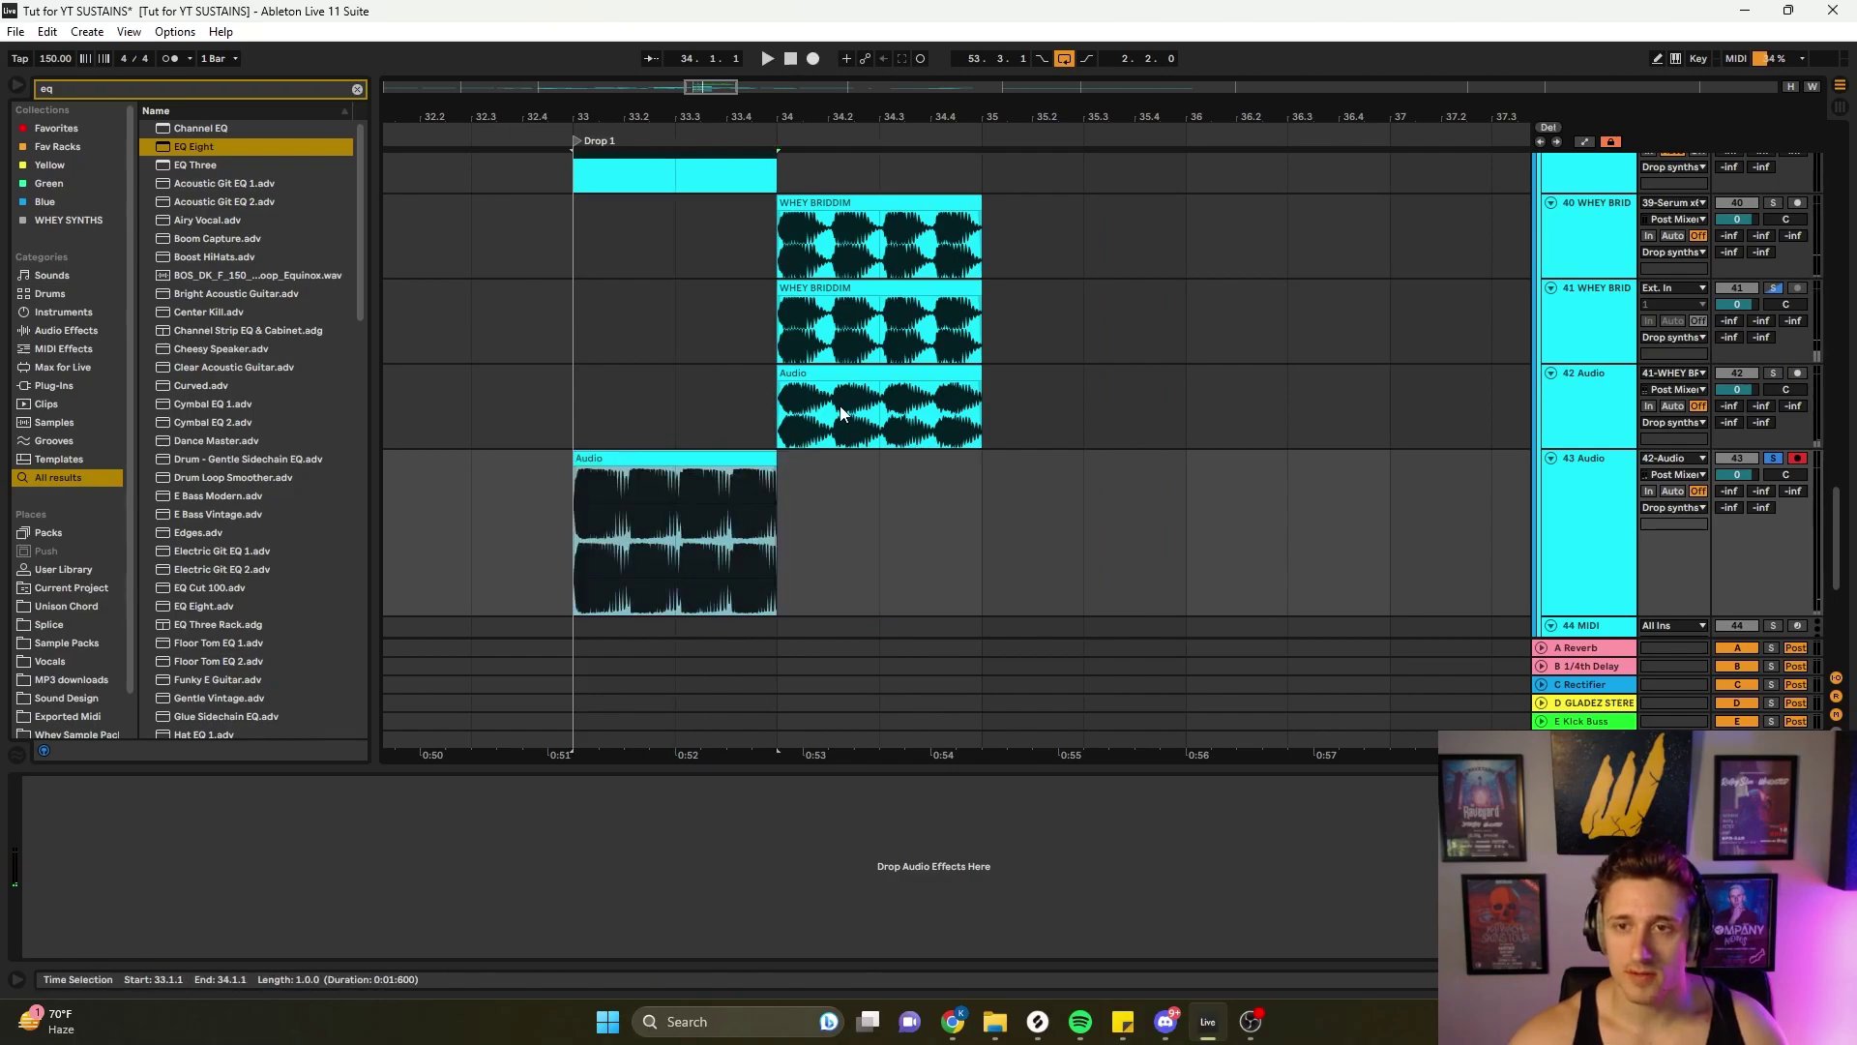
- Select all tracks from 42 Audio up to the first SUS 1 track and group them
scroll(927, 393, "up", 2)
left_click(1575, 494)
scroll(1581, 479, "up", 4)
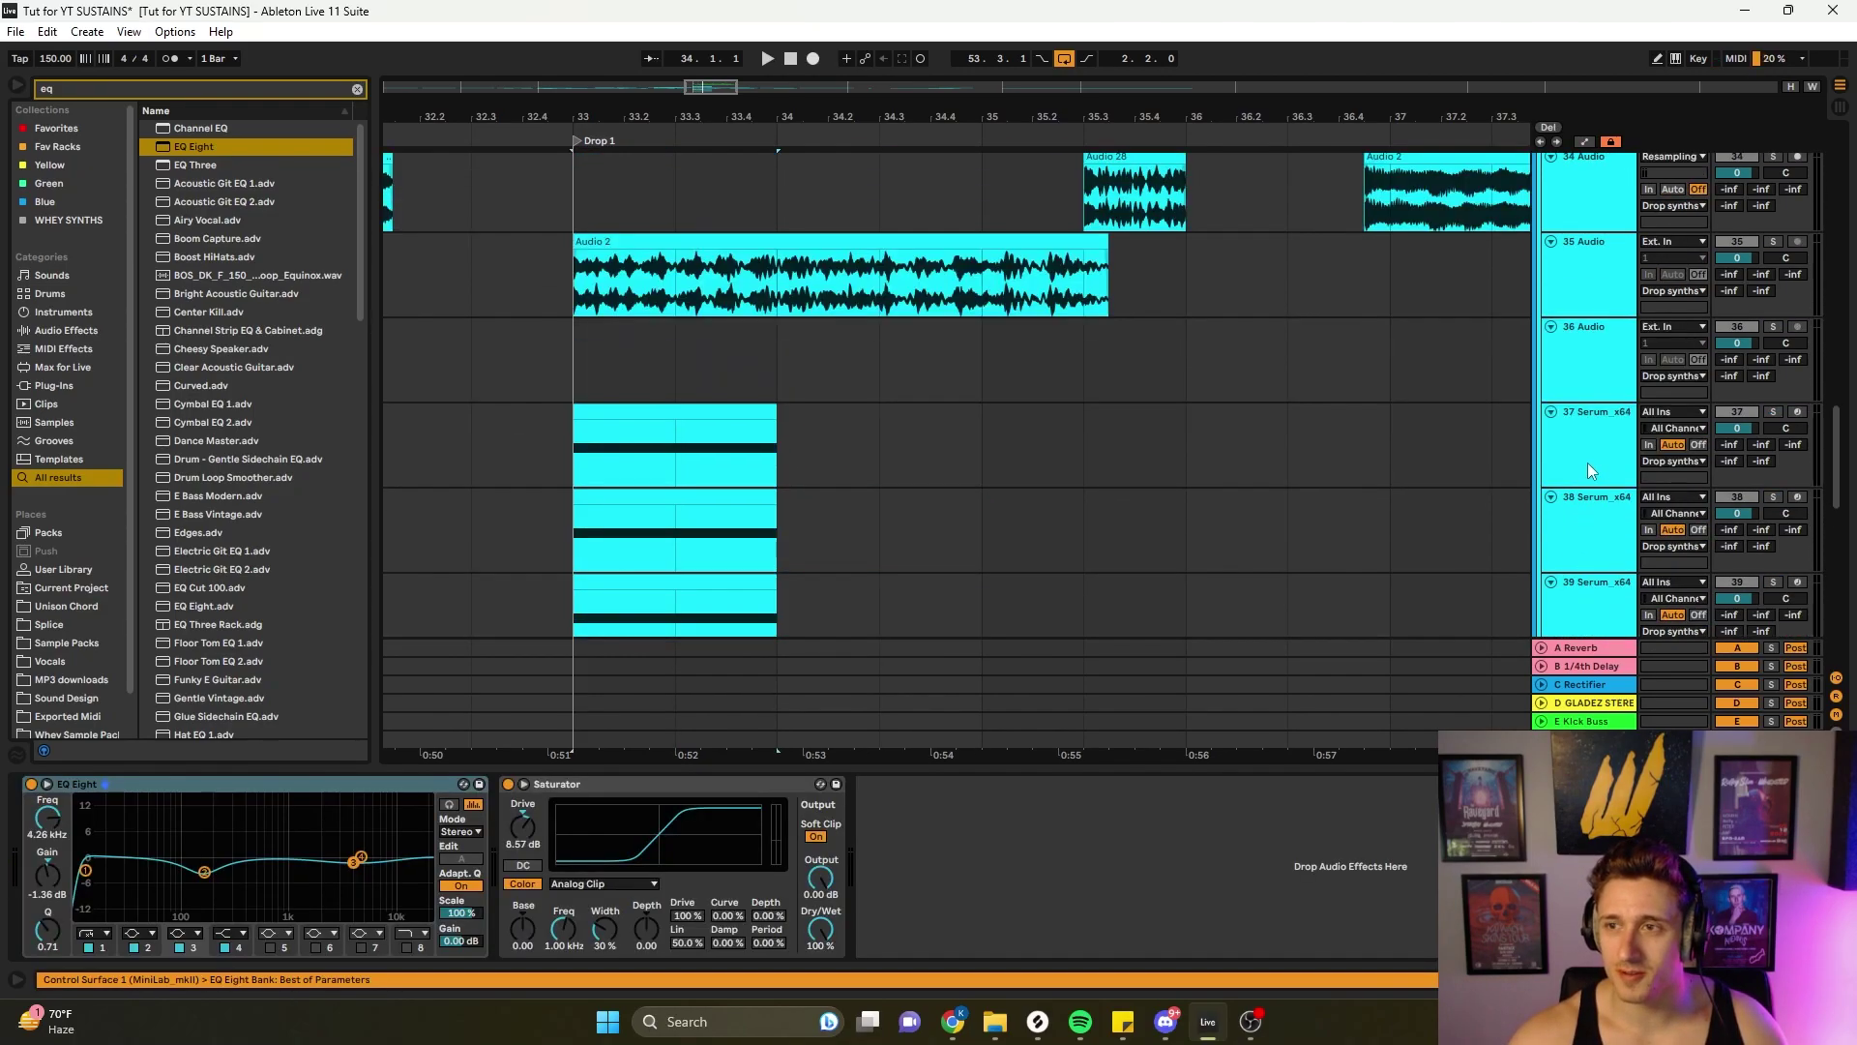
scroll(1577, 455, "up", 1)
scroll(1570, 465, "up", 2)
scroll(1573, 467, "down", 7)
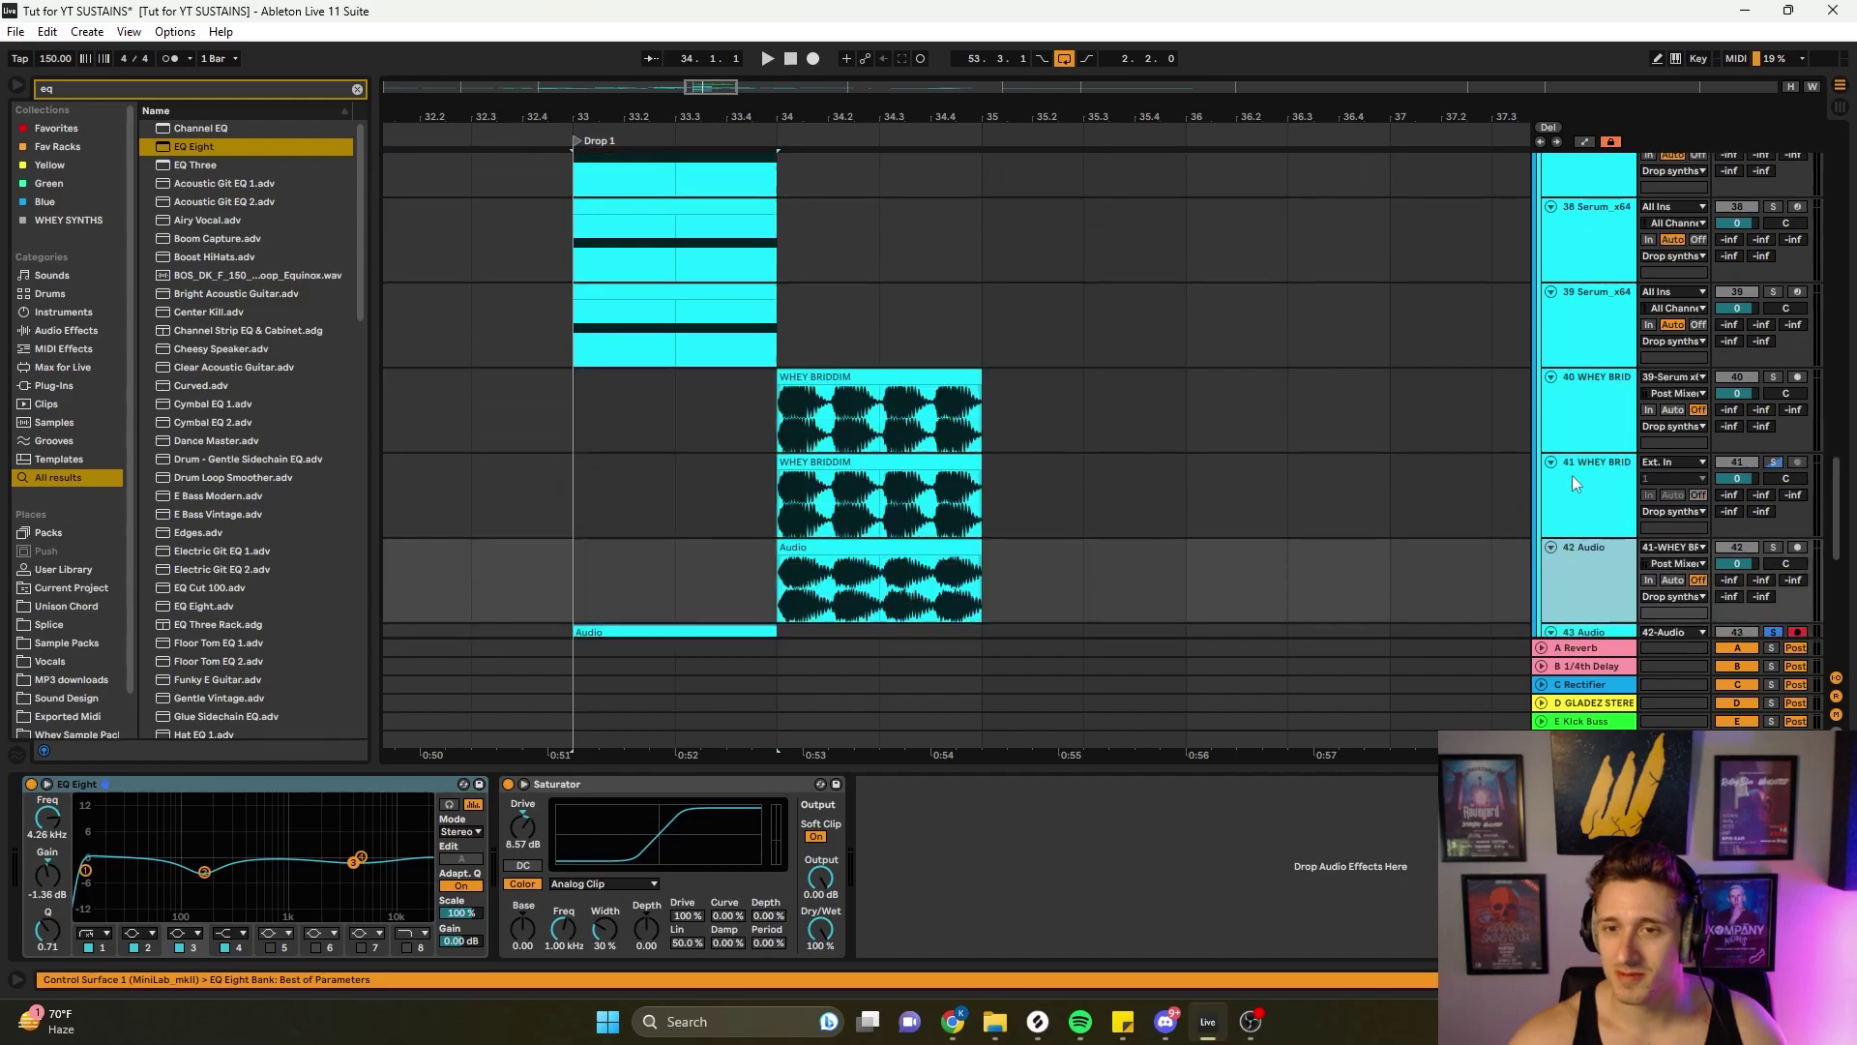
left_click_drag(1842, 522, 1846, 295)
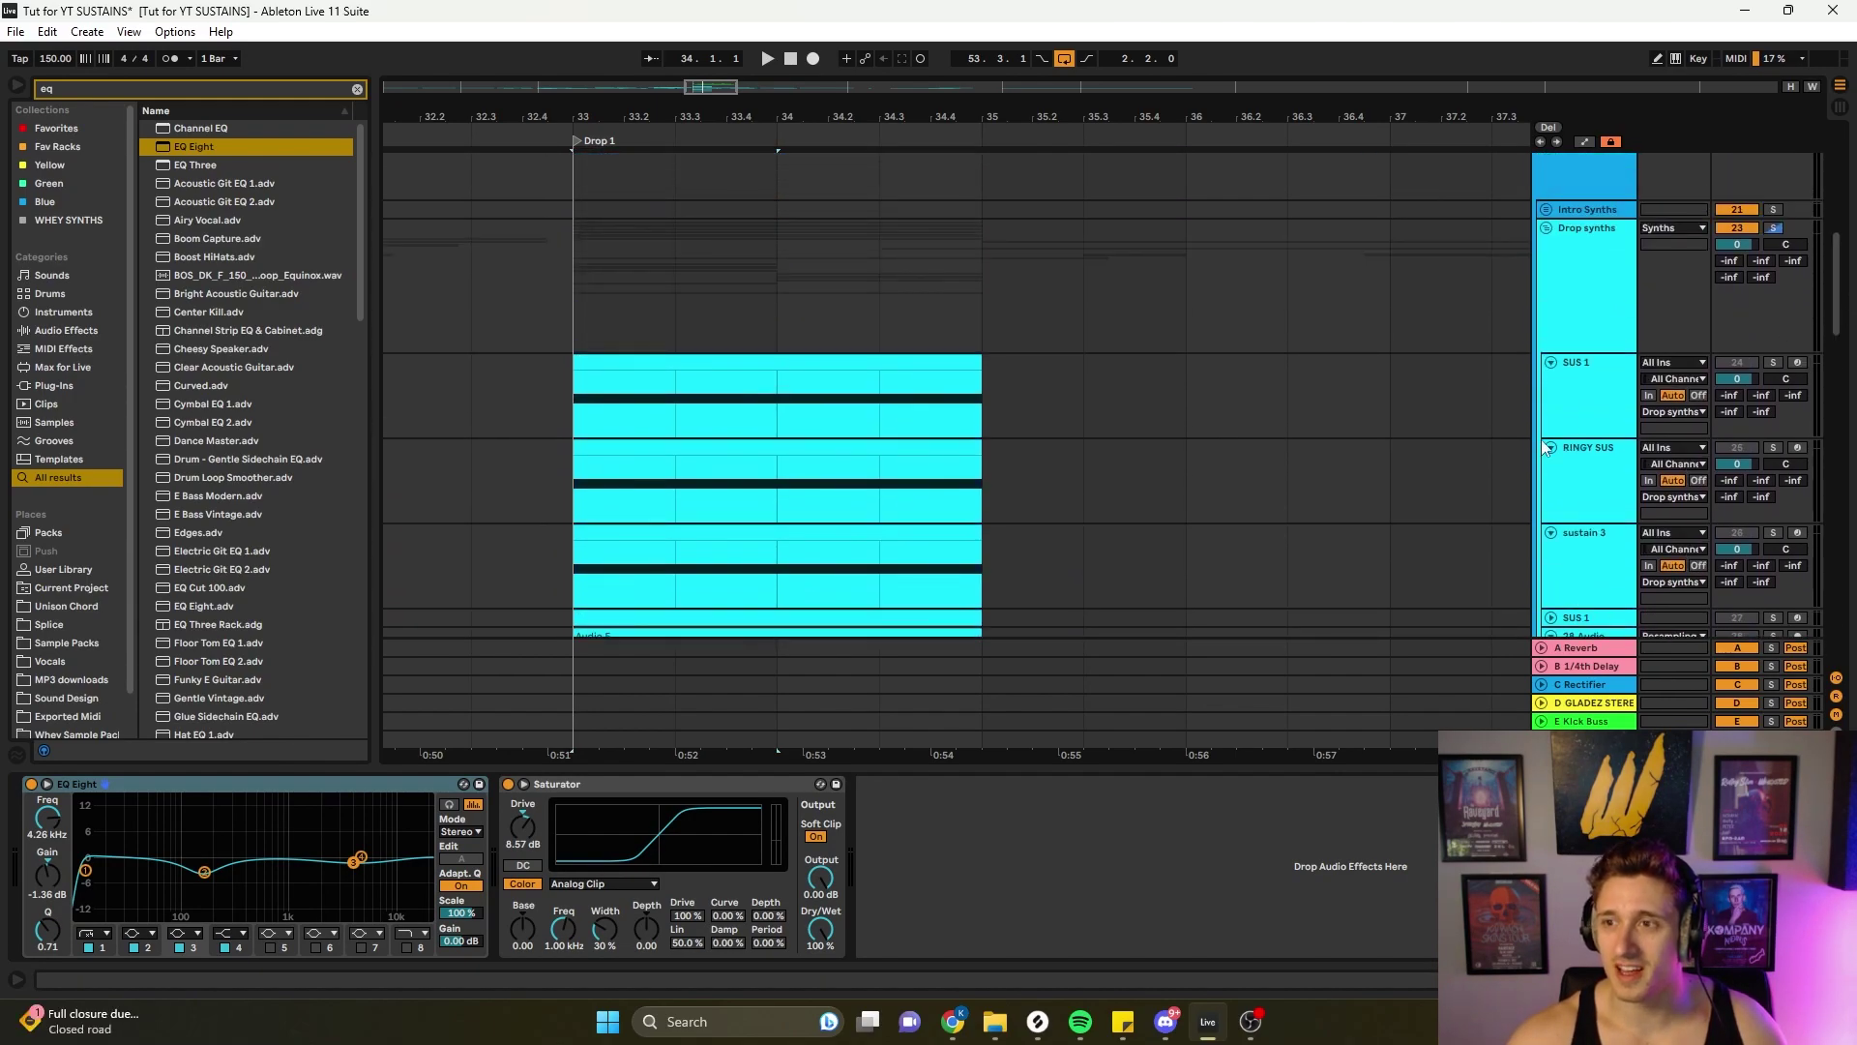
left_click(1594, 379)
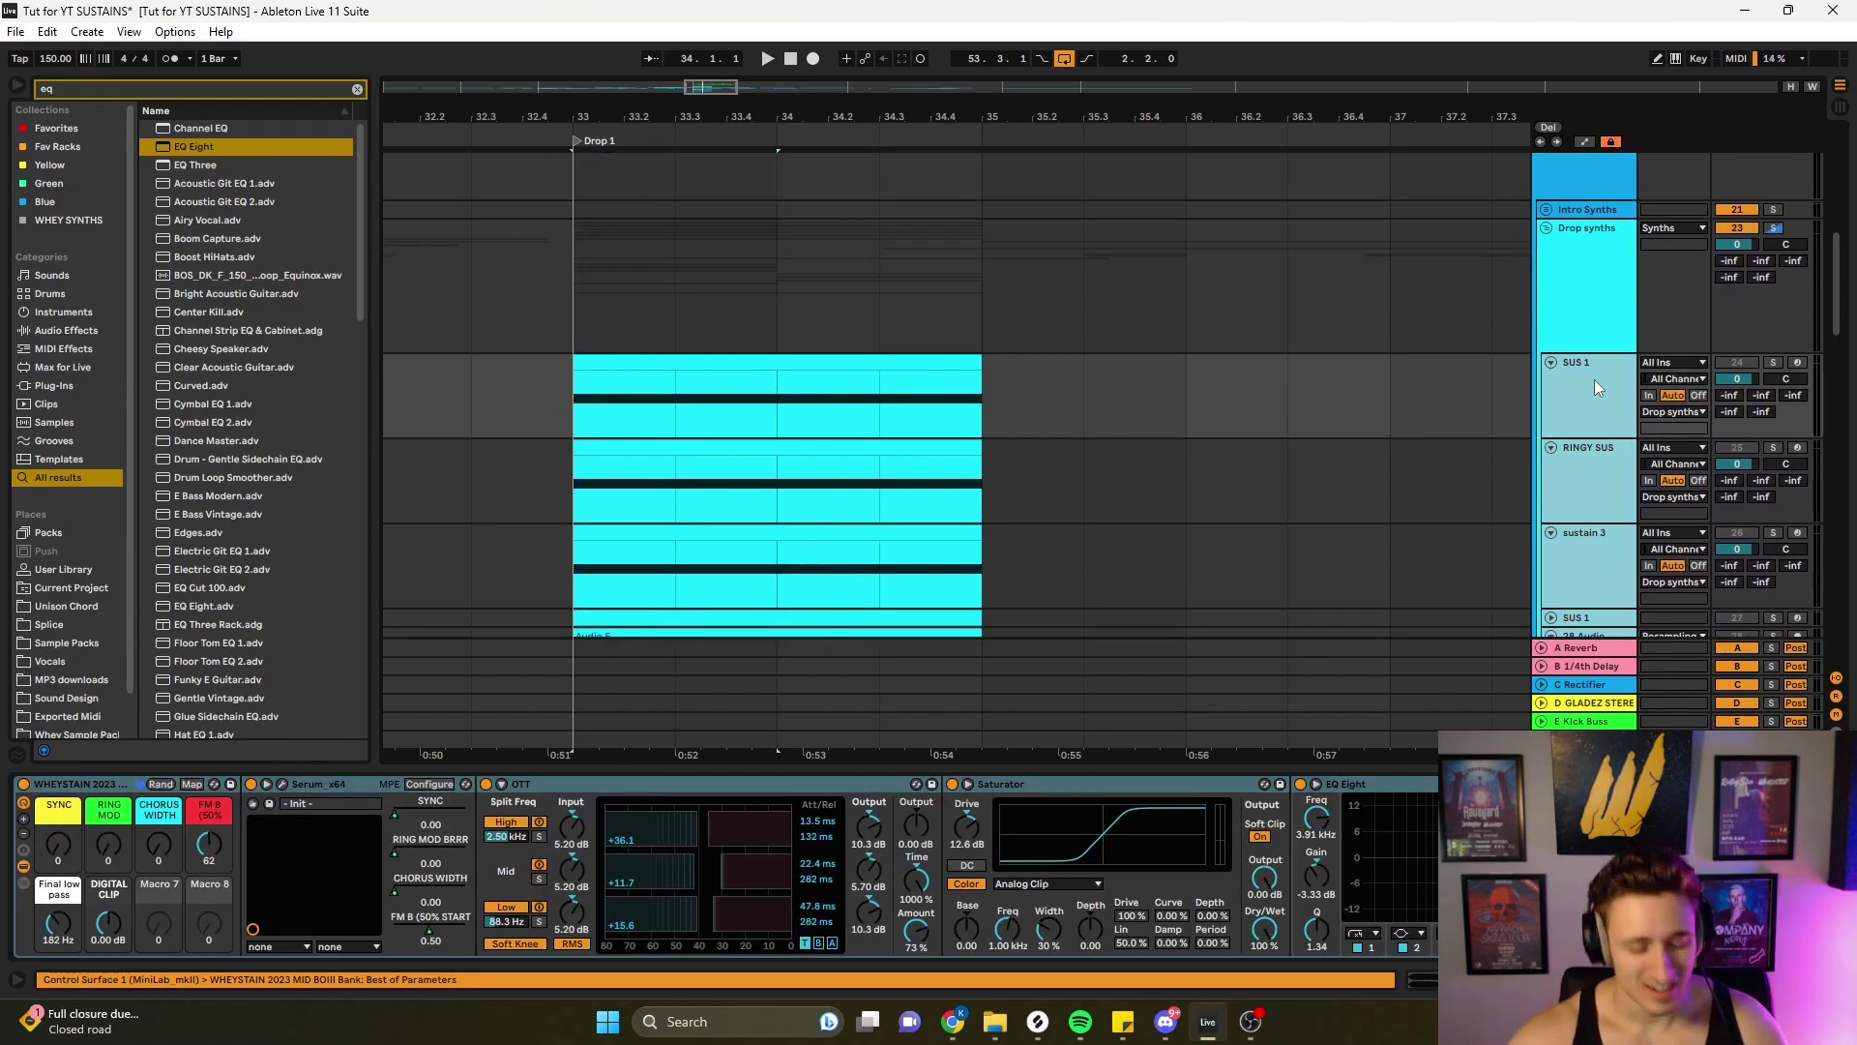
key("ctrl+g")
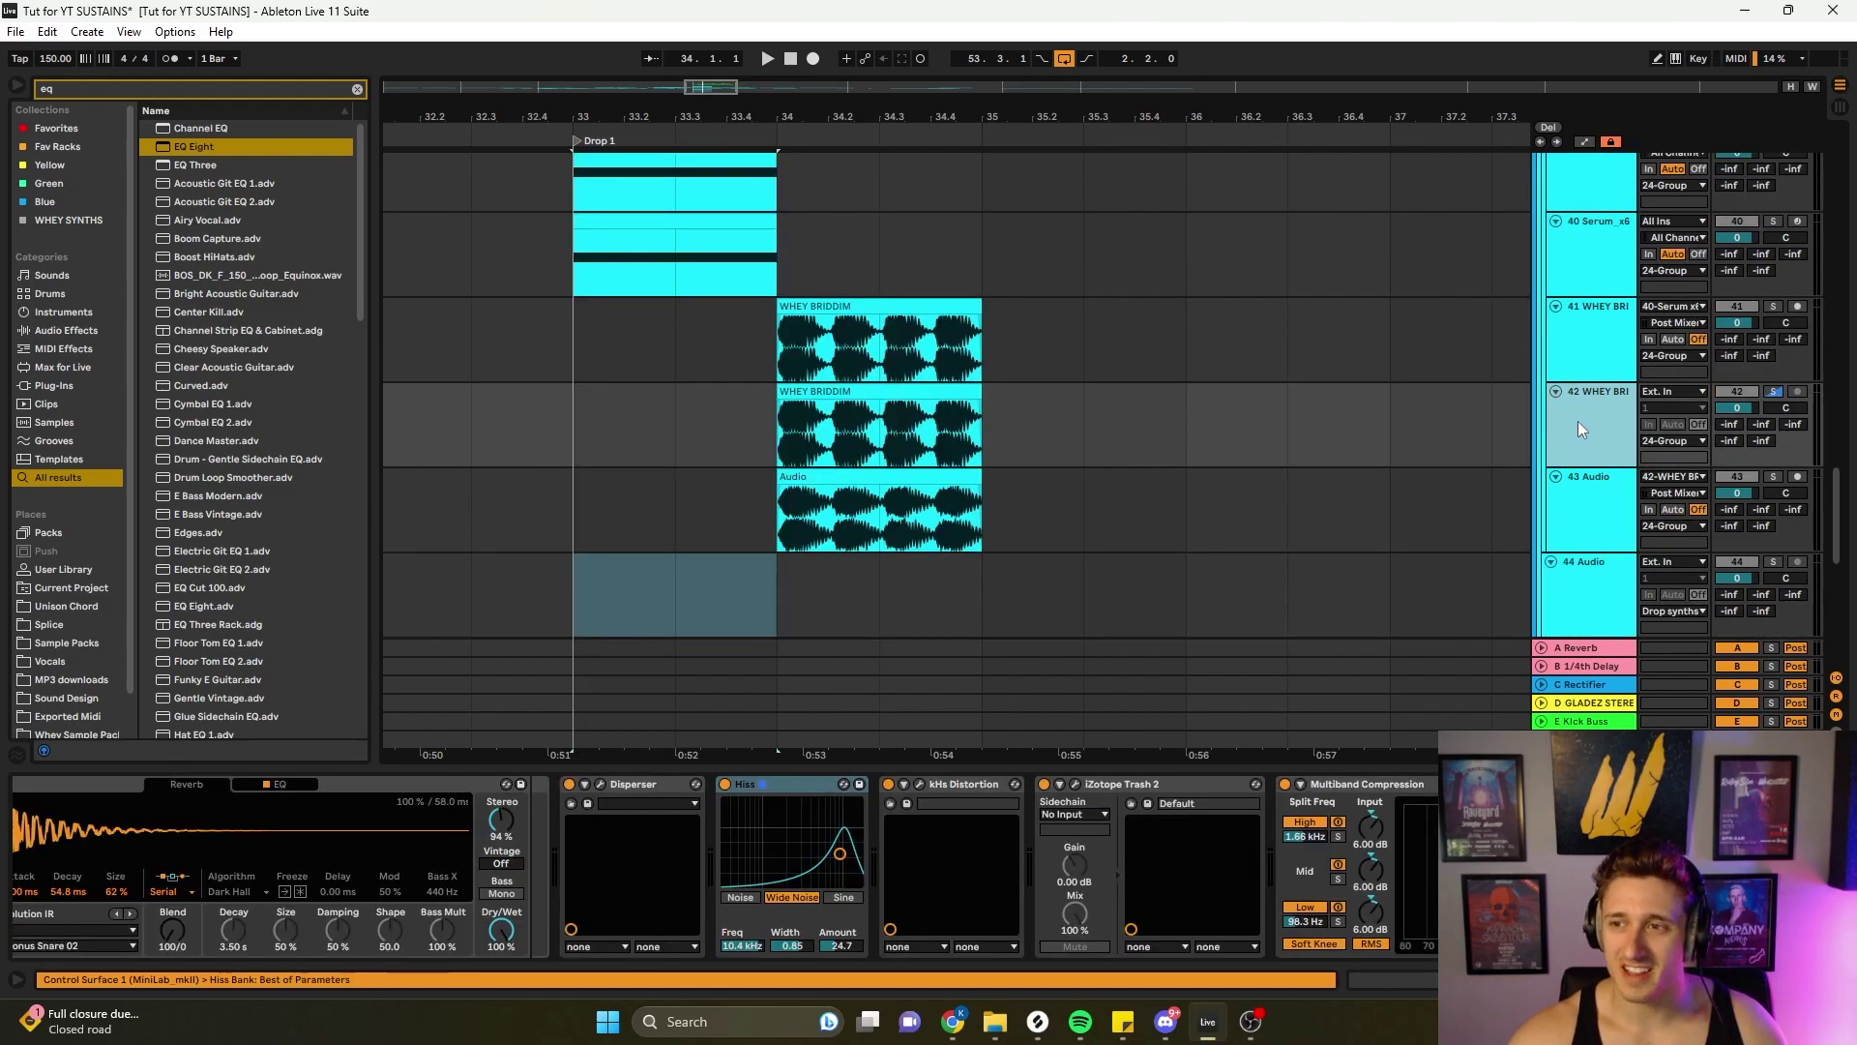
- Rename the new track group as Sound design and fold it
scroll(1588, 396, "up", 10)
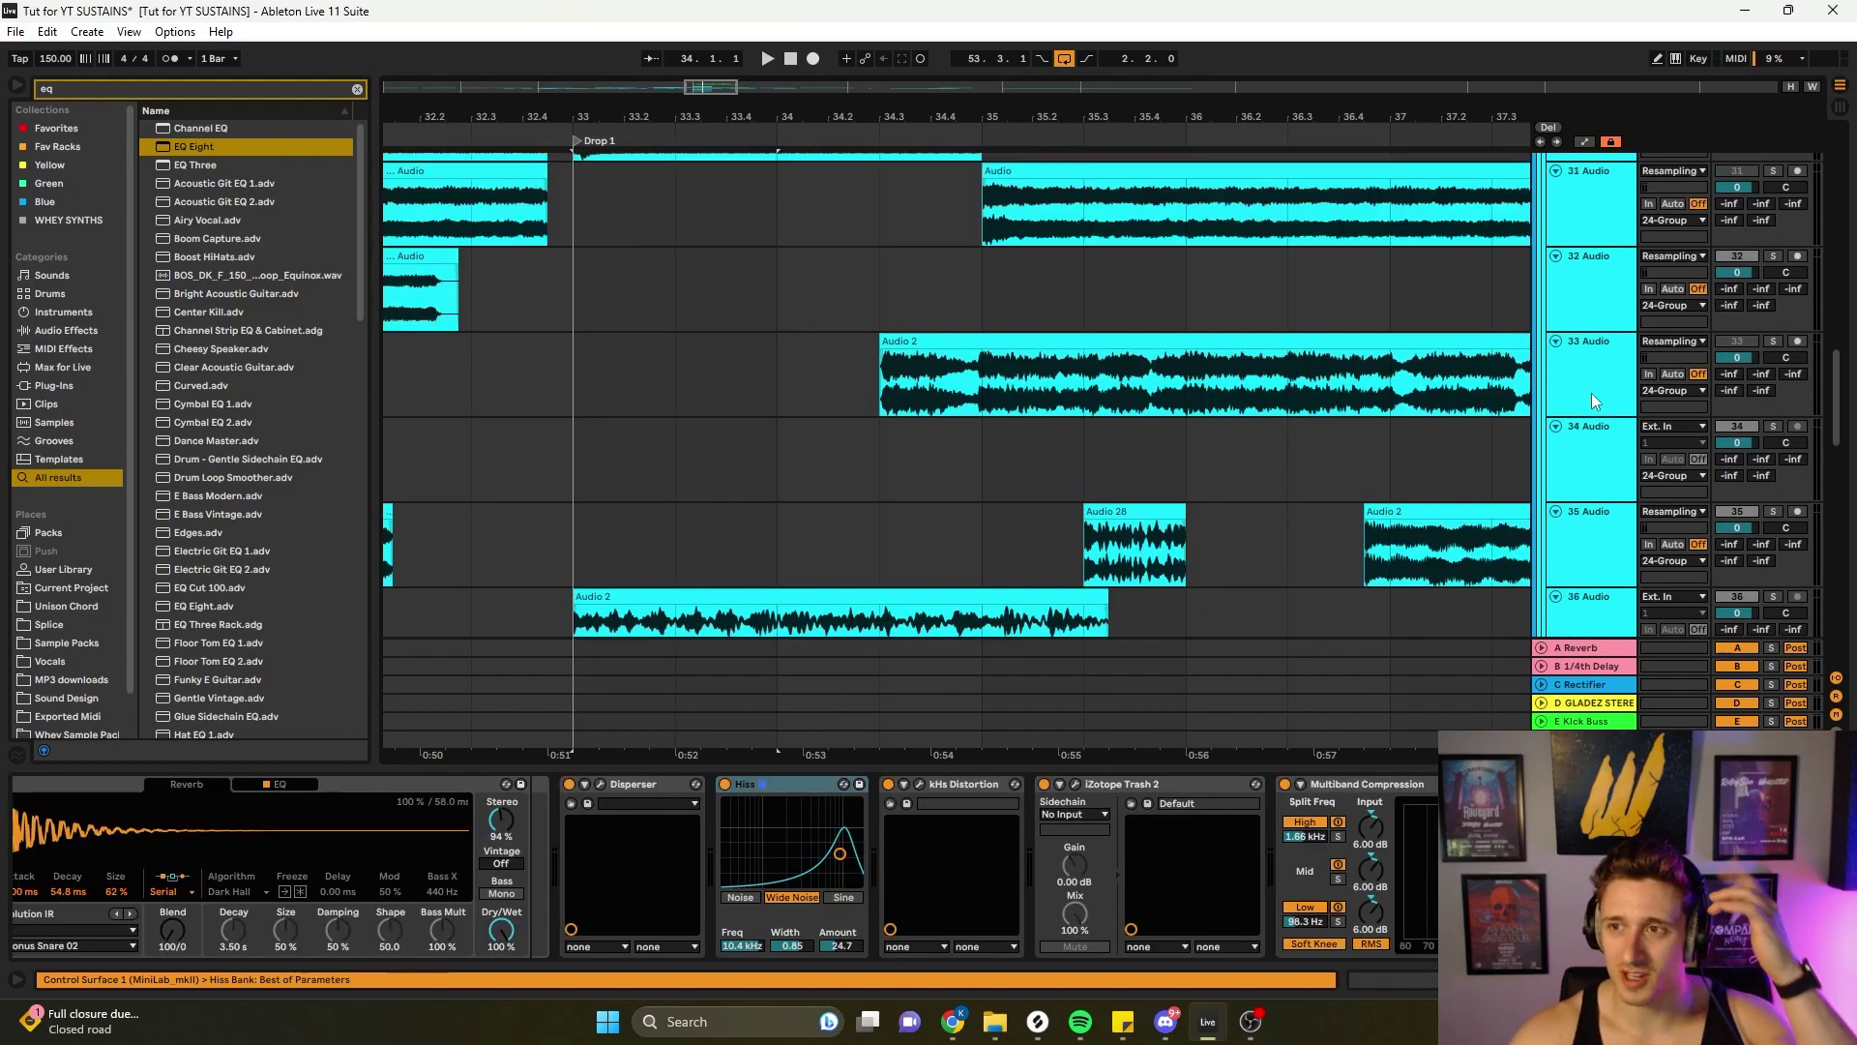
scroll(1593, 393, "up", 5)
left_click(1586, 295)
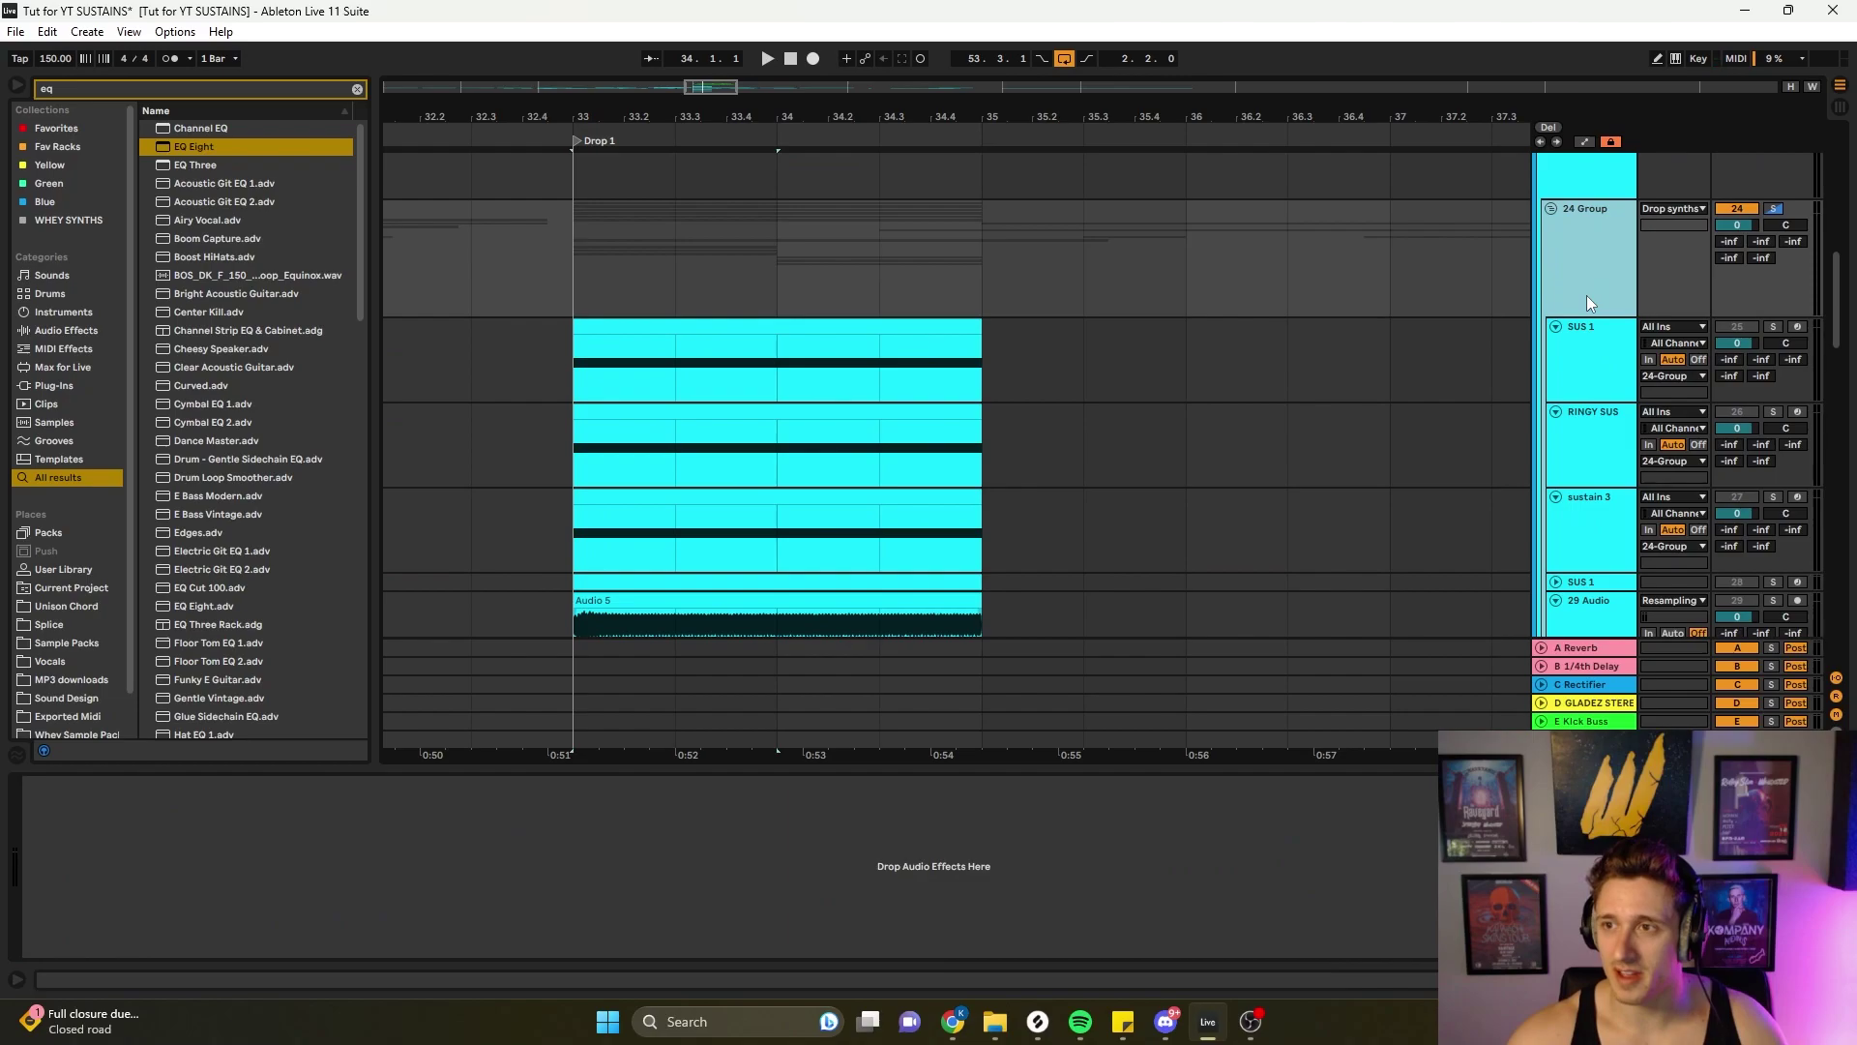
key("ctrl+r")
type("Sound d")
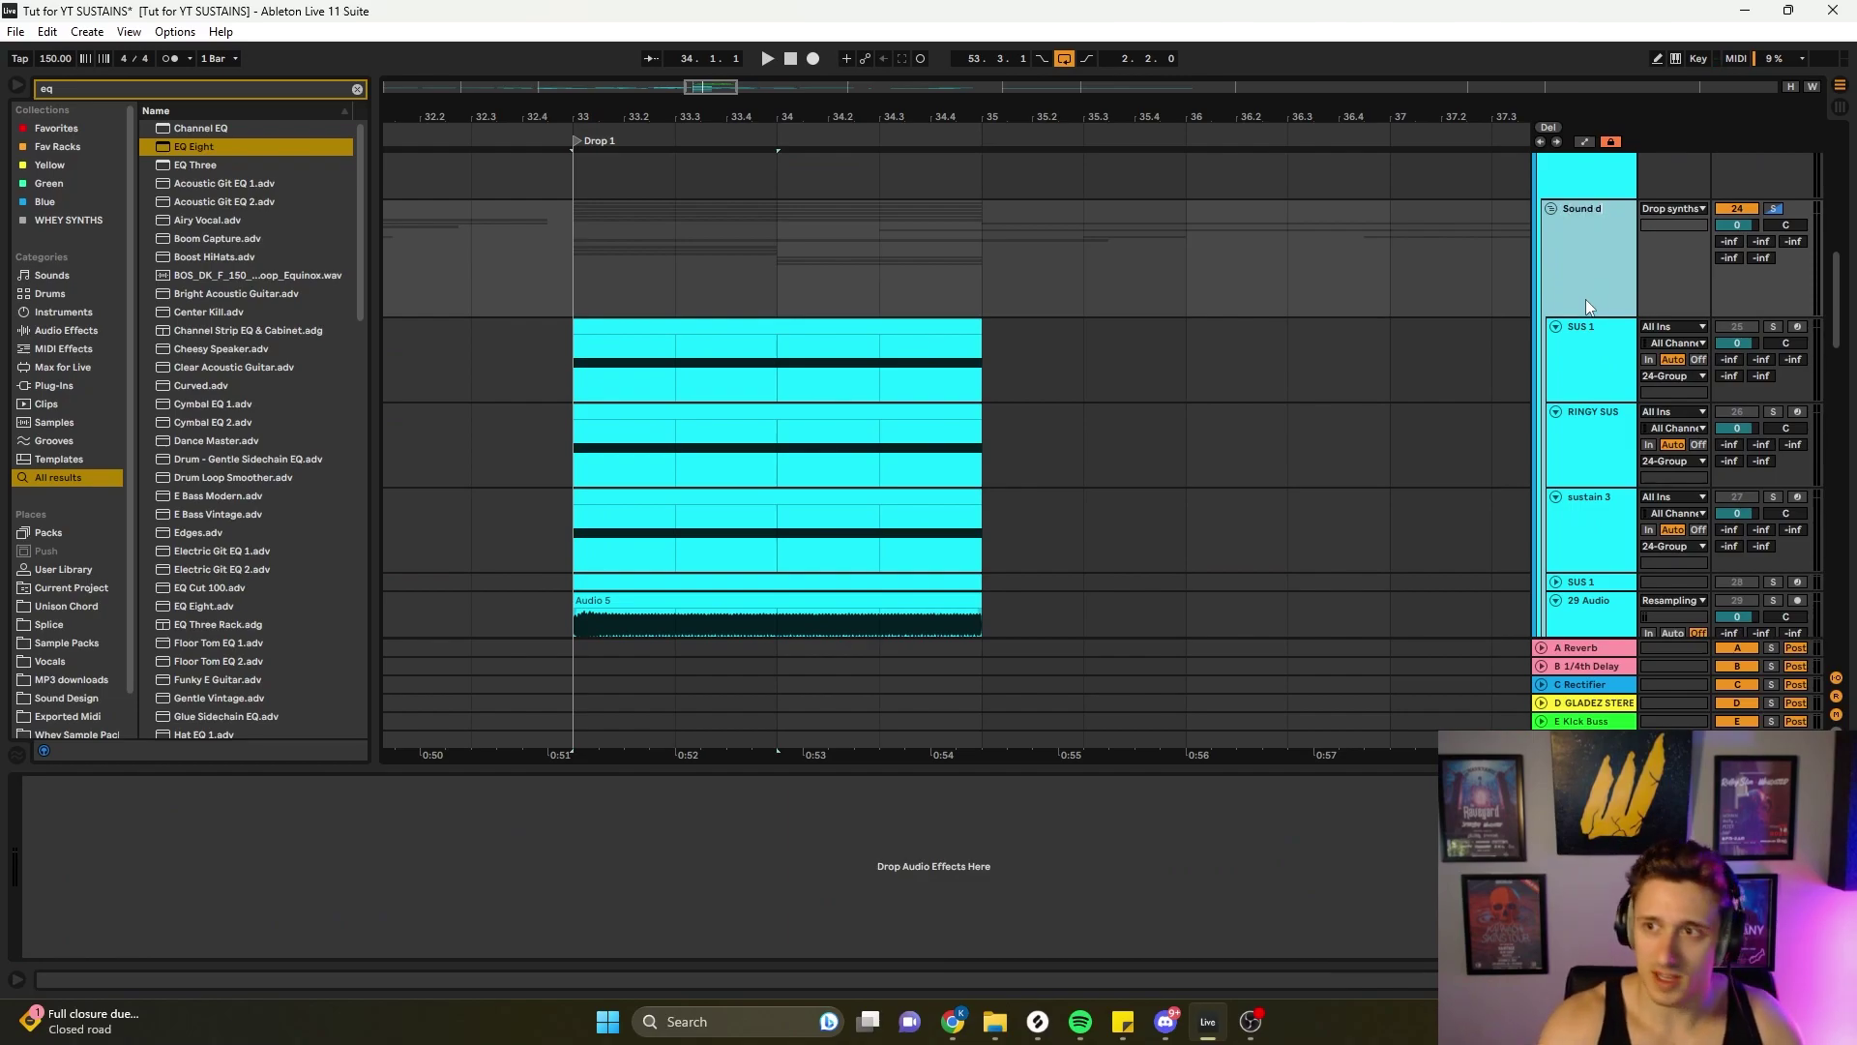
type("esign")
key("Return")
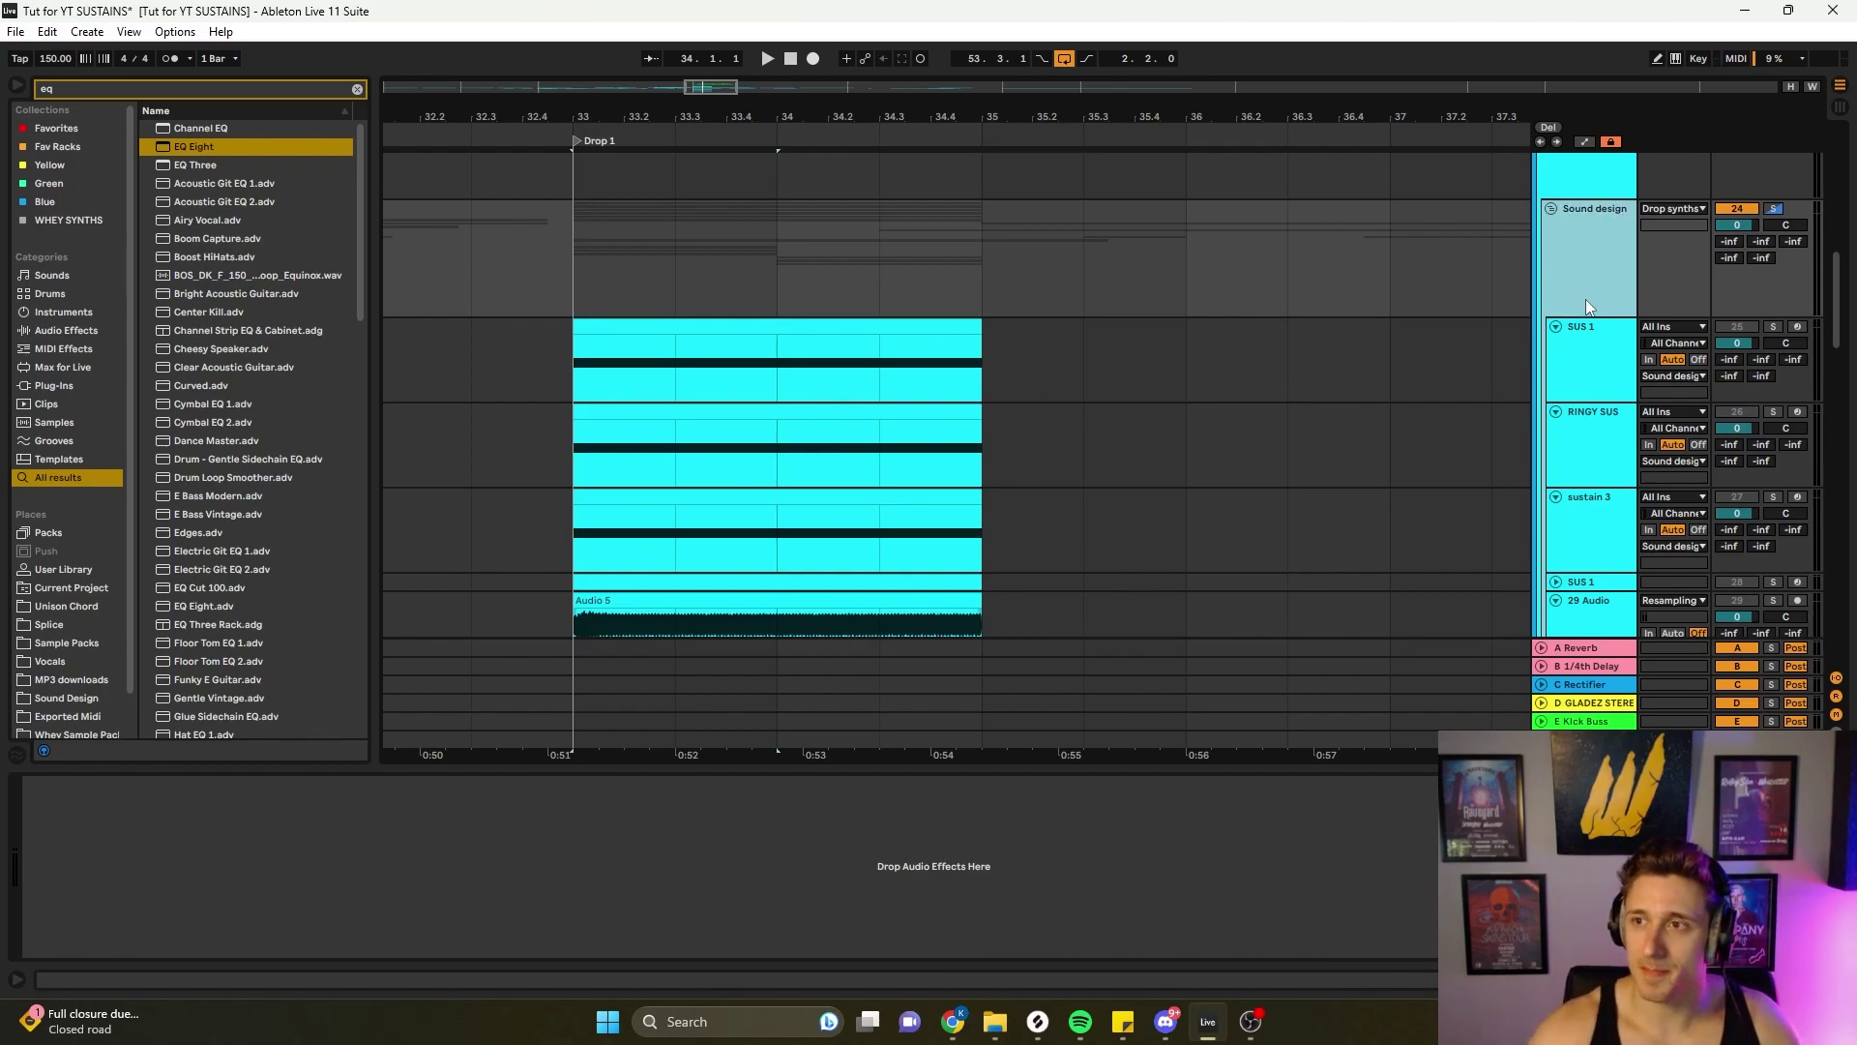
left_click(1549, 207)
scroll(630, 444, "up", 2)
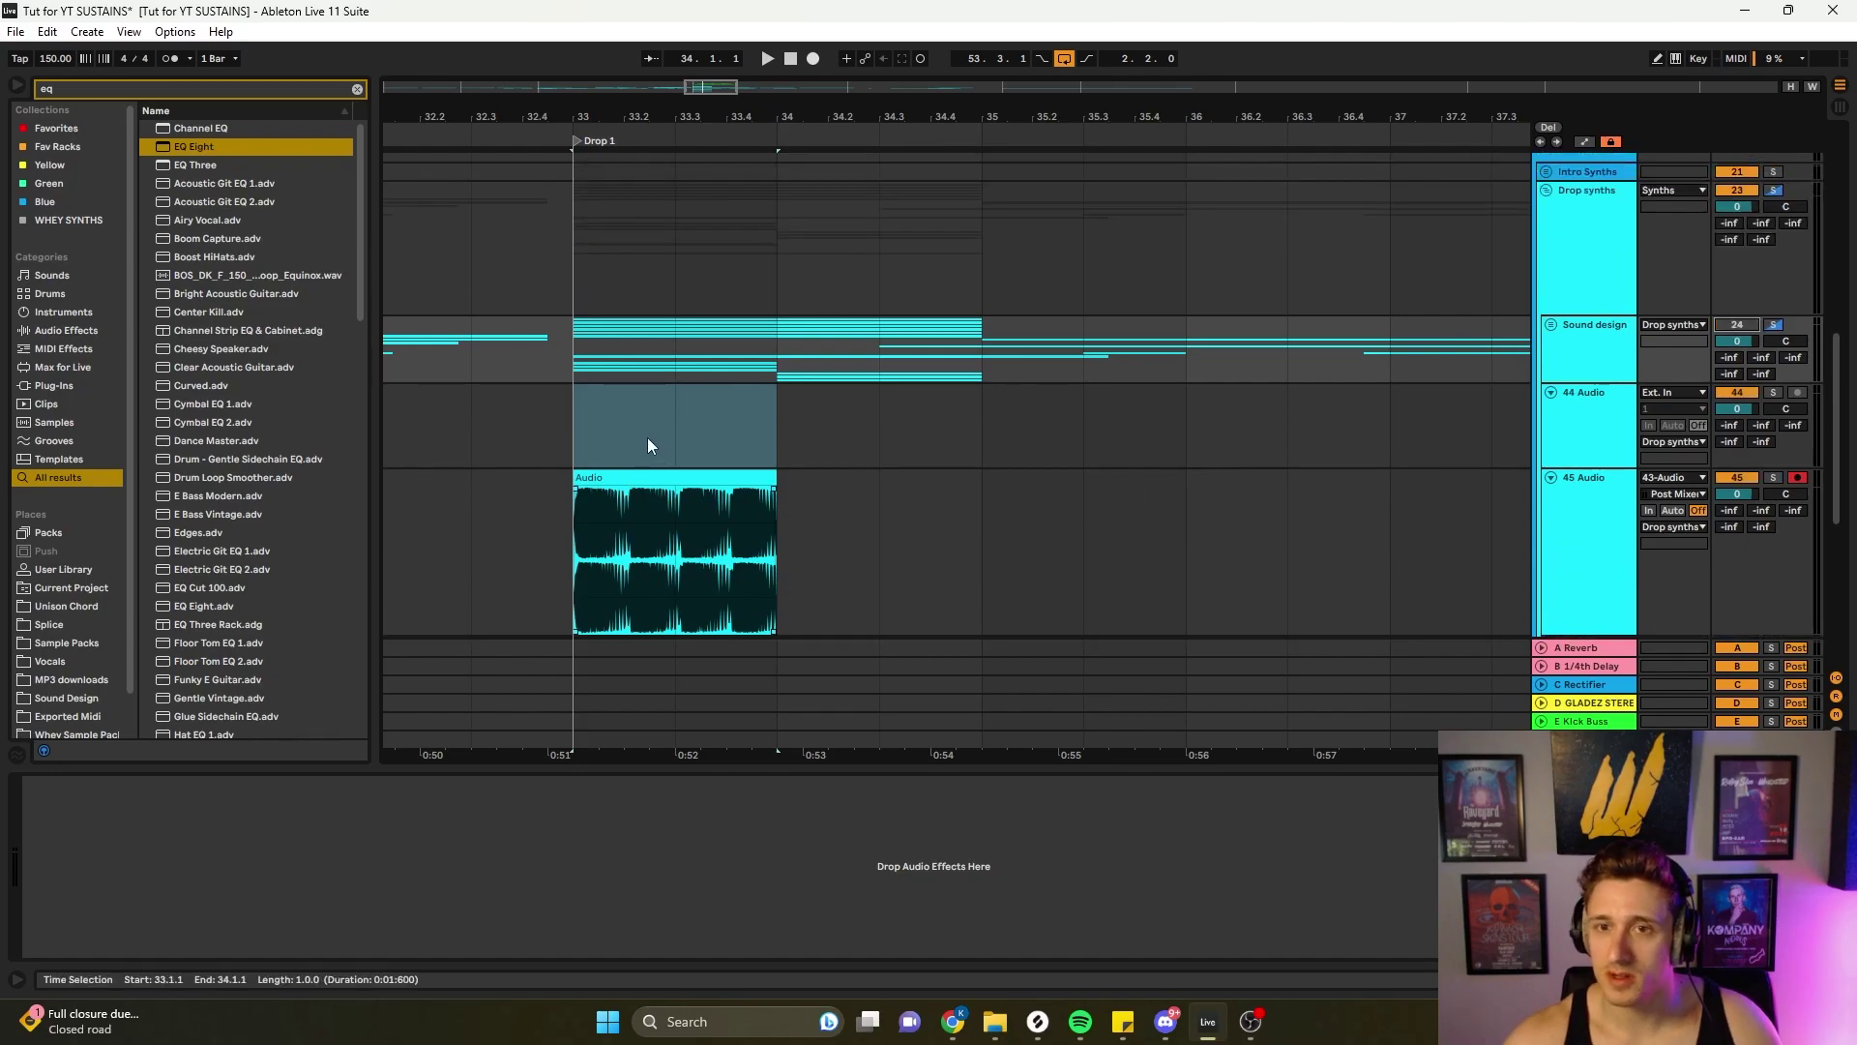
- Unfold the Sound design group and toggle the solo of the upper wet 1 chain in track 42's effect rack
left_click(1549, 325)
scroll(1596, 420, "down", 5)
scroll(1605, 425, "down", 4)
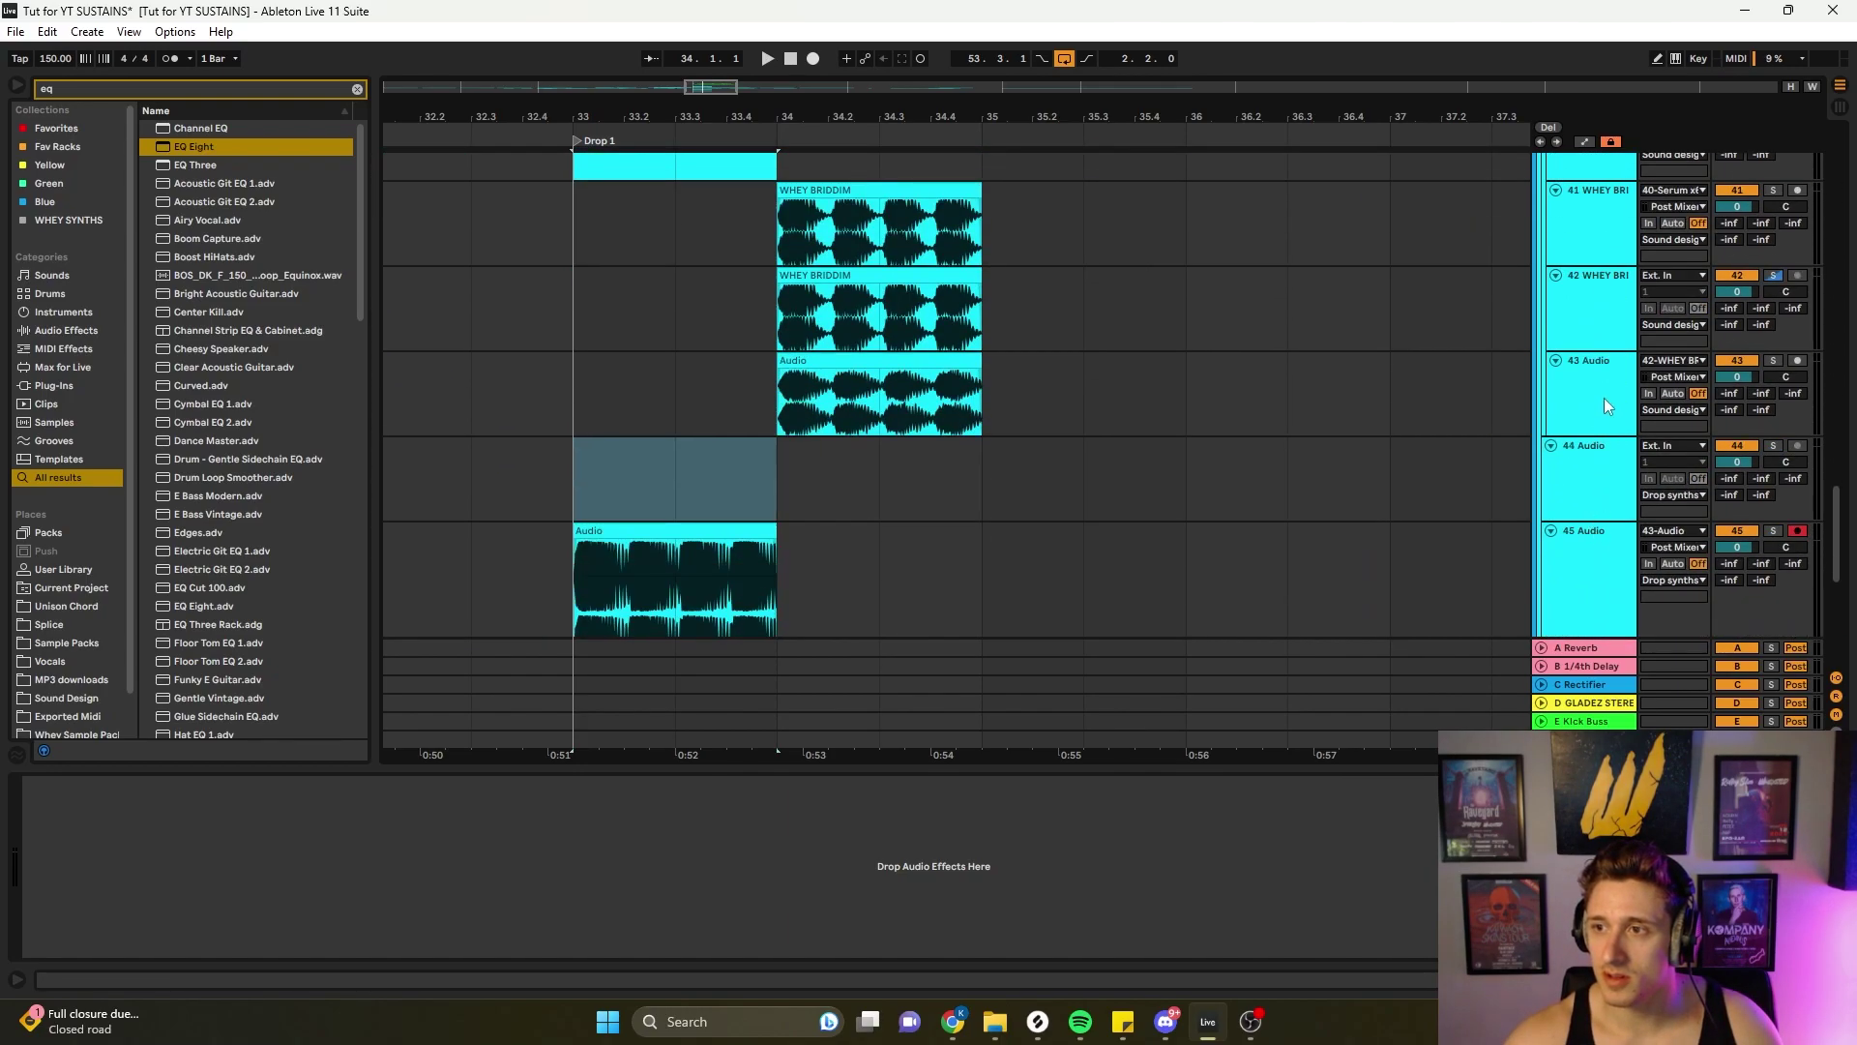
left_click(1588, 306)
scroll(264, 954, "left", 4)
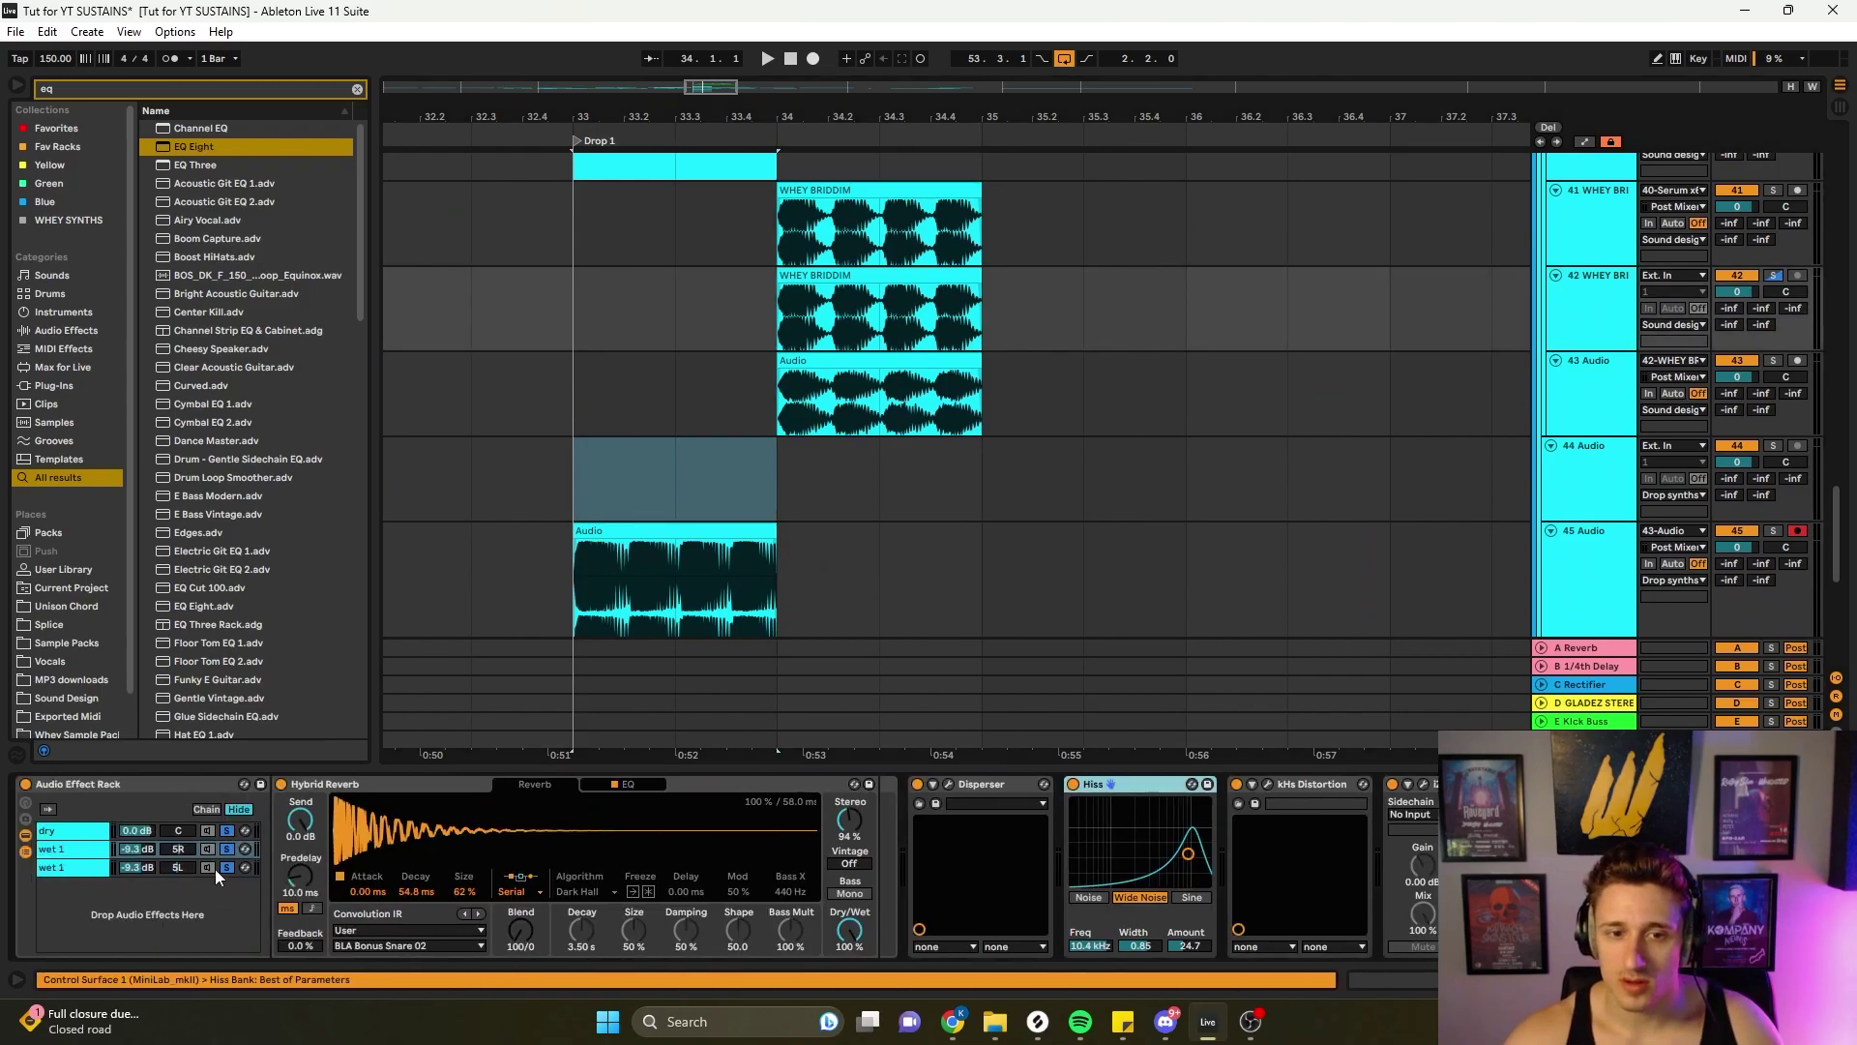
left_click(227, 848)
- Fold the Sound design group and audition the soloed Kick track from bar 33
scroll(1800, 627, "up", 2)
left_click_drag(1835, 527, 1835, 275)
left_click(1552, 435)
left_click_drag(1836, 365, 1833, 165)
left_click(607, 397)
key("s")
key("space")
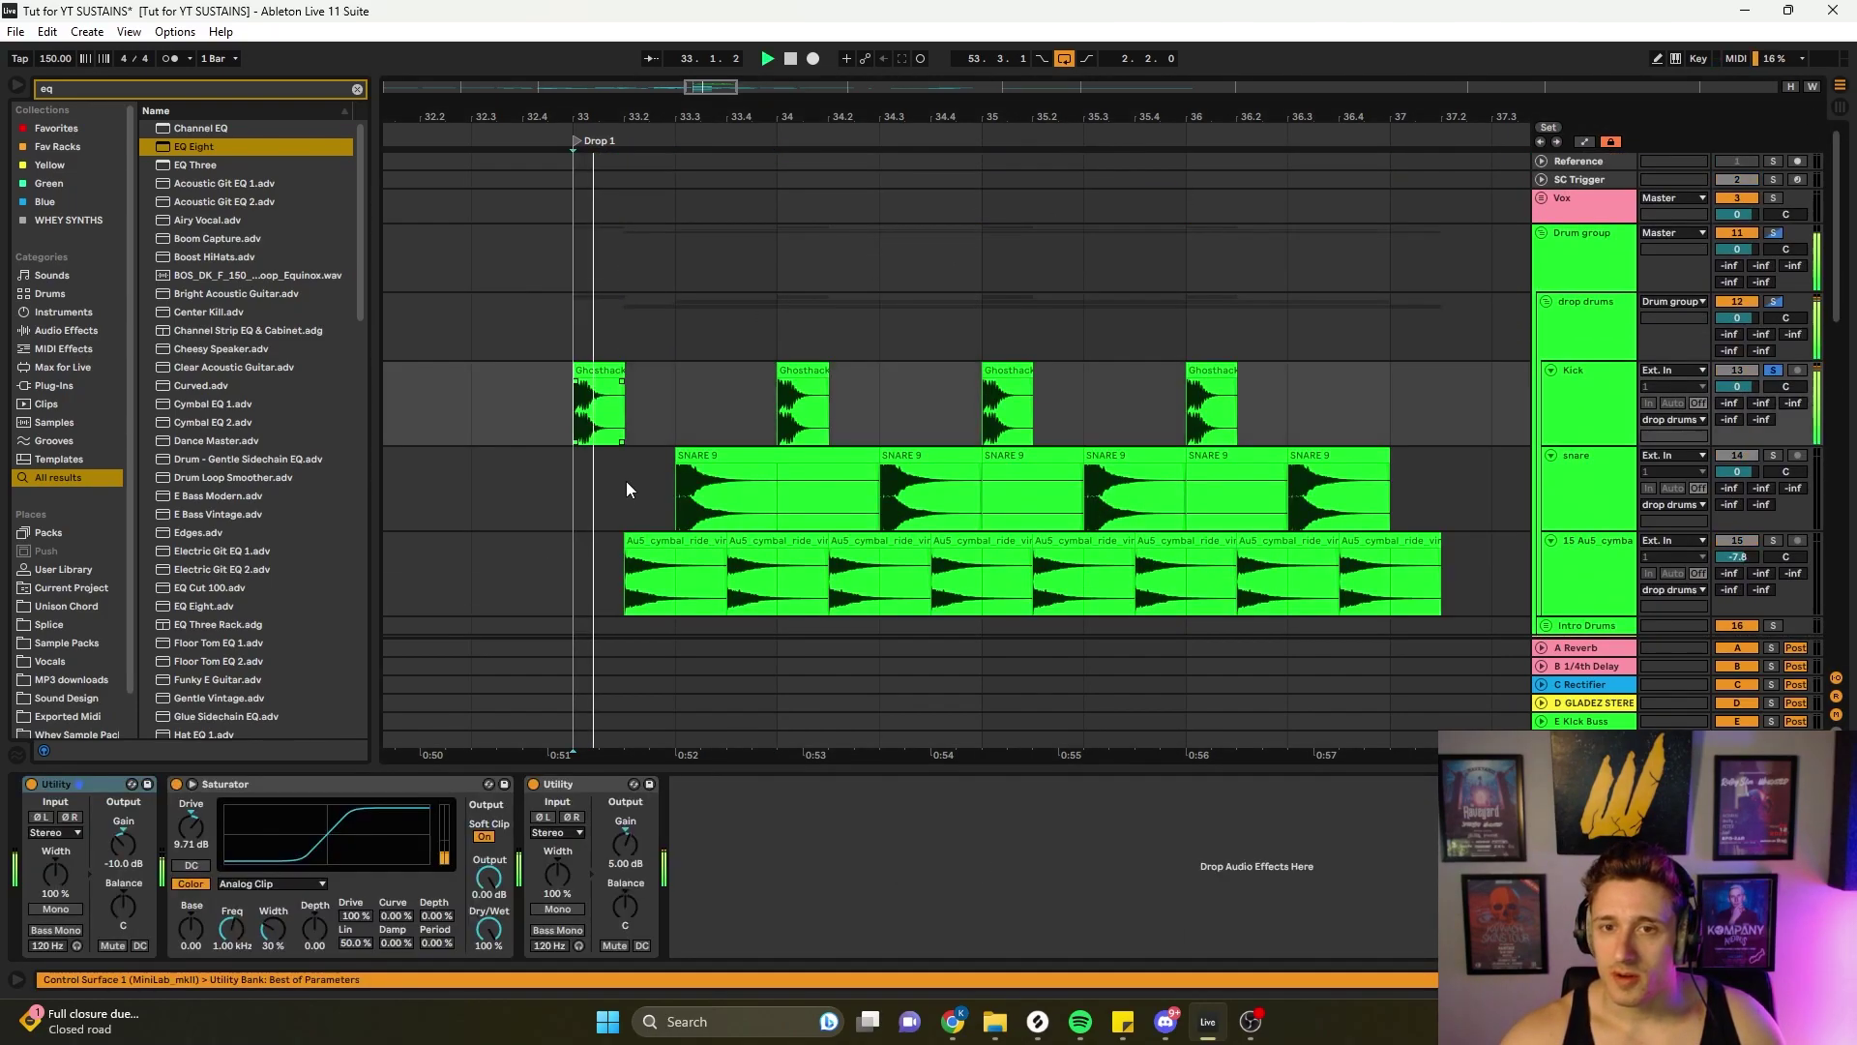
left_click(672, 482)
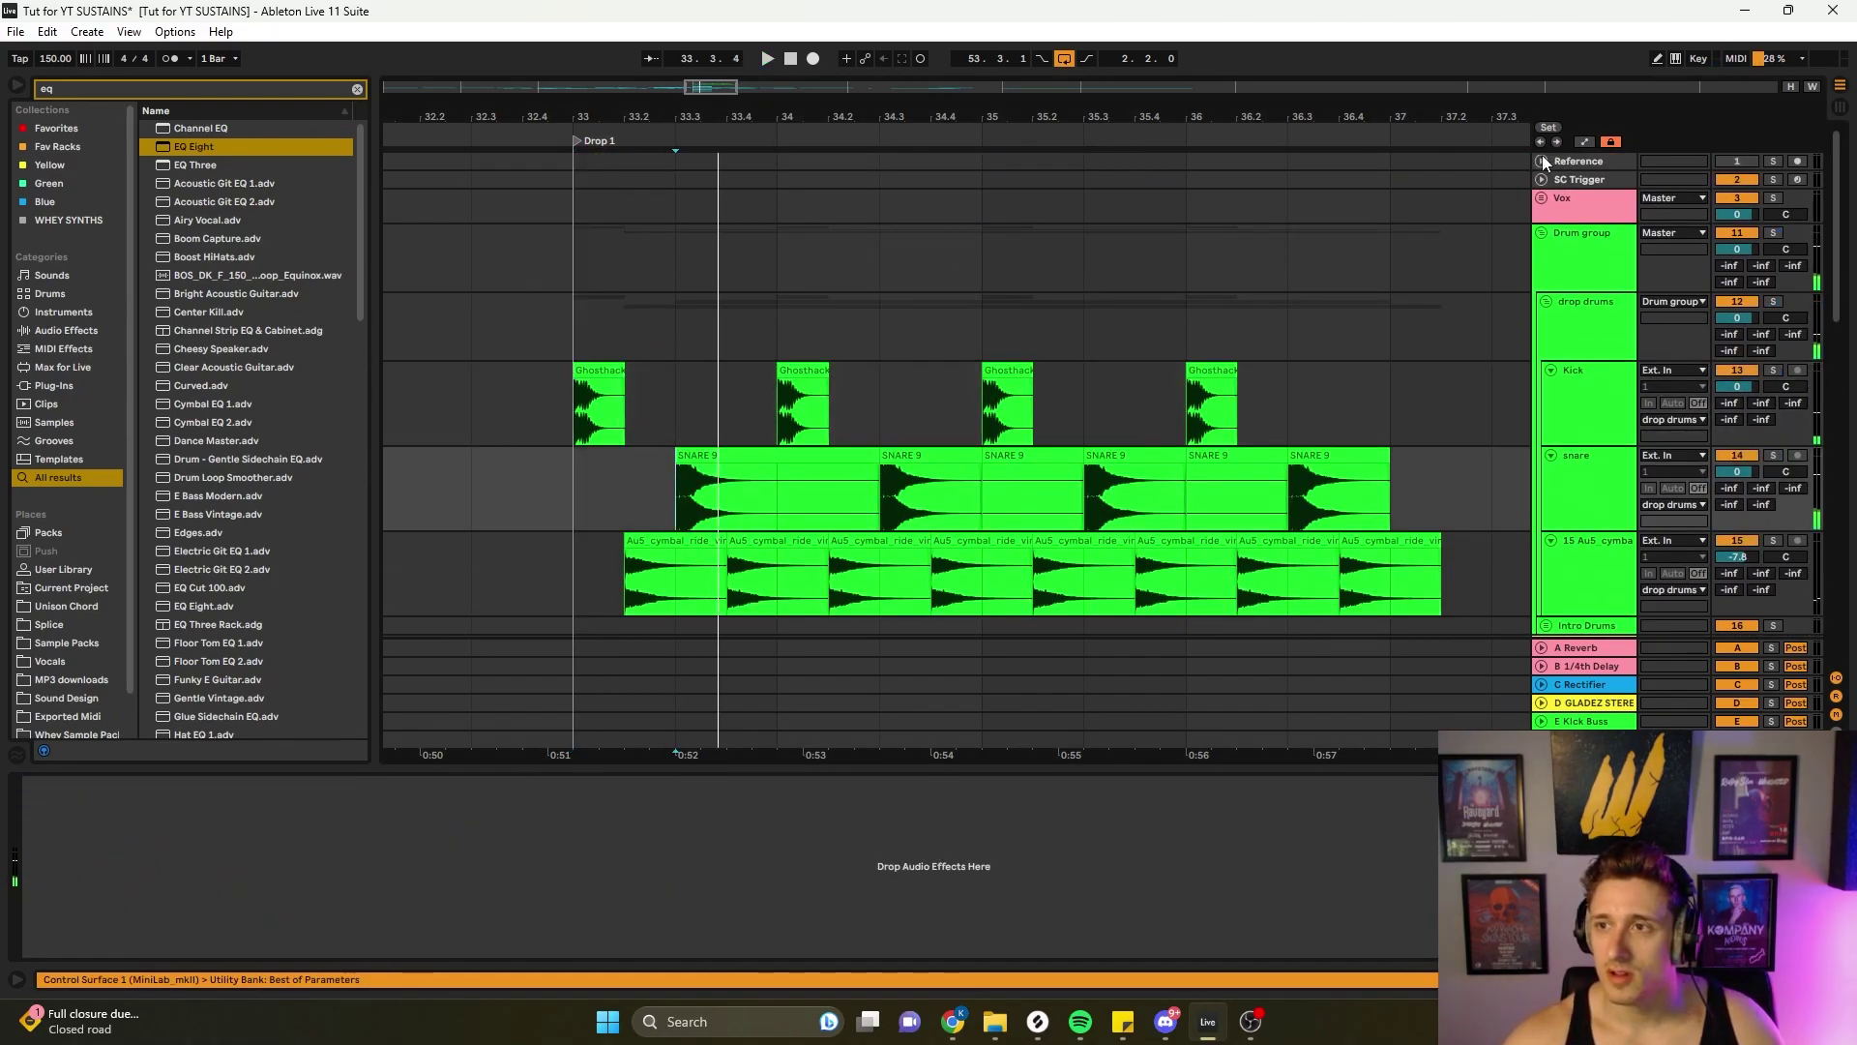
- Unfold the SC Trigger track and insert an empty four-bar MIDI clip on it from bar 33 to bar 37
left_click(1542, 180)
left_click_drag(674, 211, 1346, 260)
key("ctrl+shift+m")
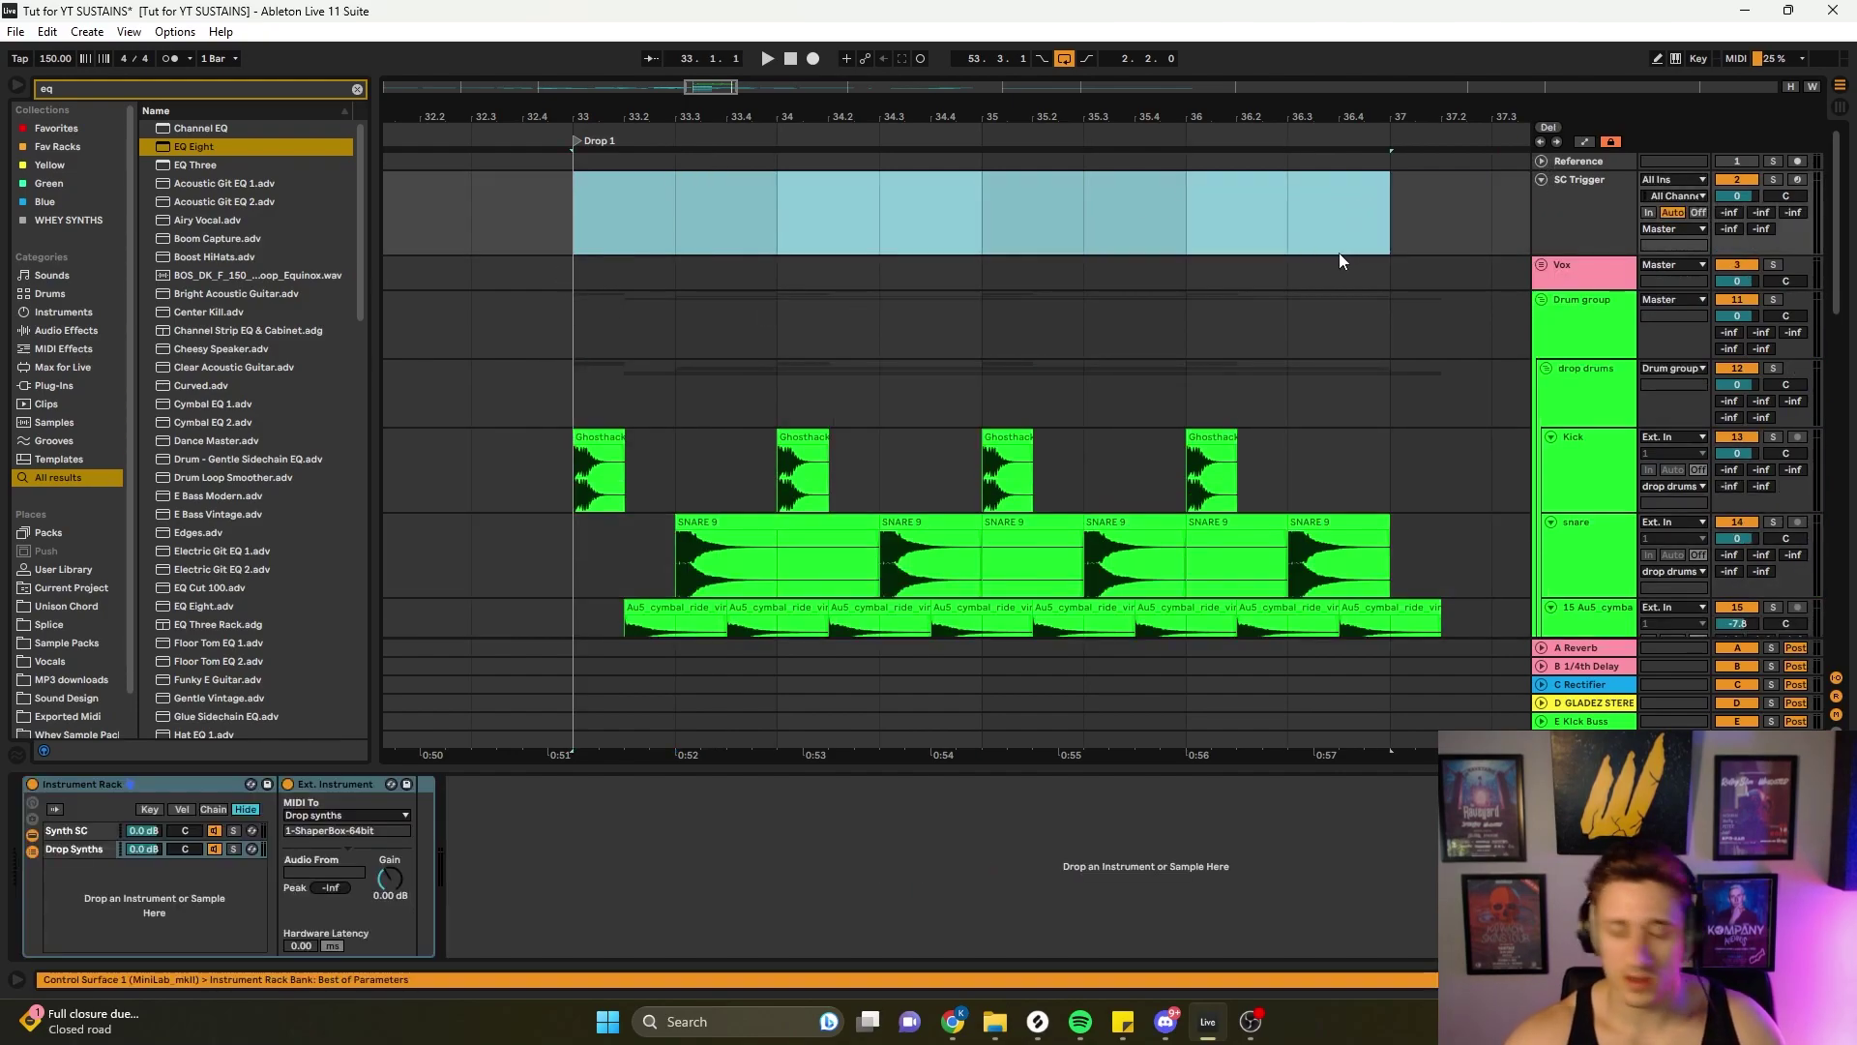
- Add C3 notes on beats 1 and 3 of the SC Trigger clip and duplicate the pattern across all four bars
left_click(450, 868)
scroll(448, 872, "down", 5)
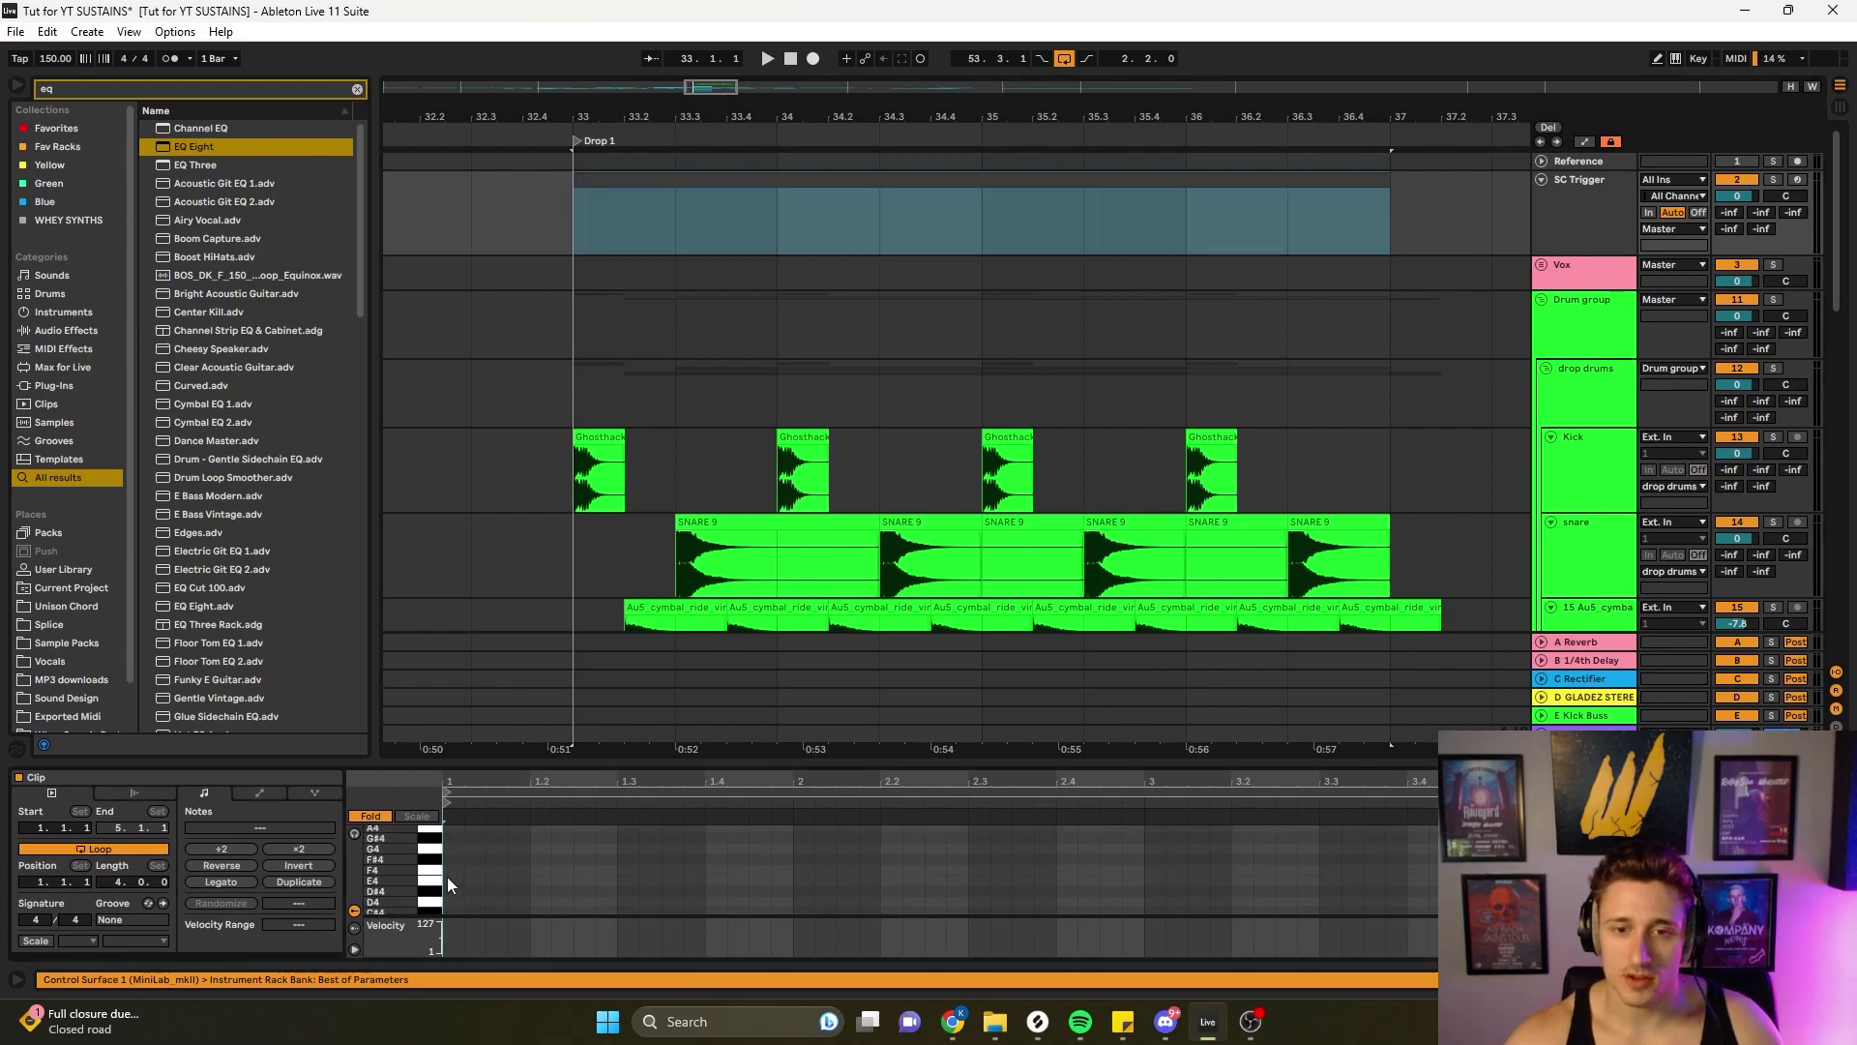
scroll(443, 895, "down", 3)
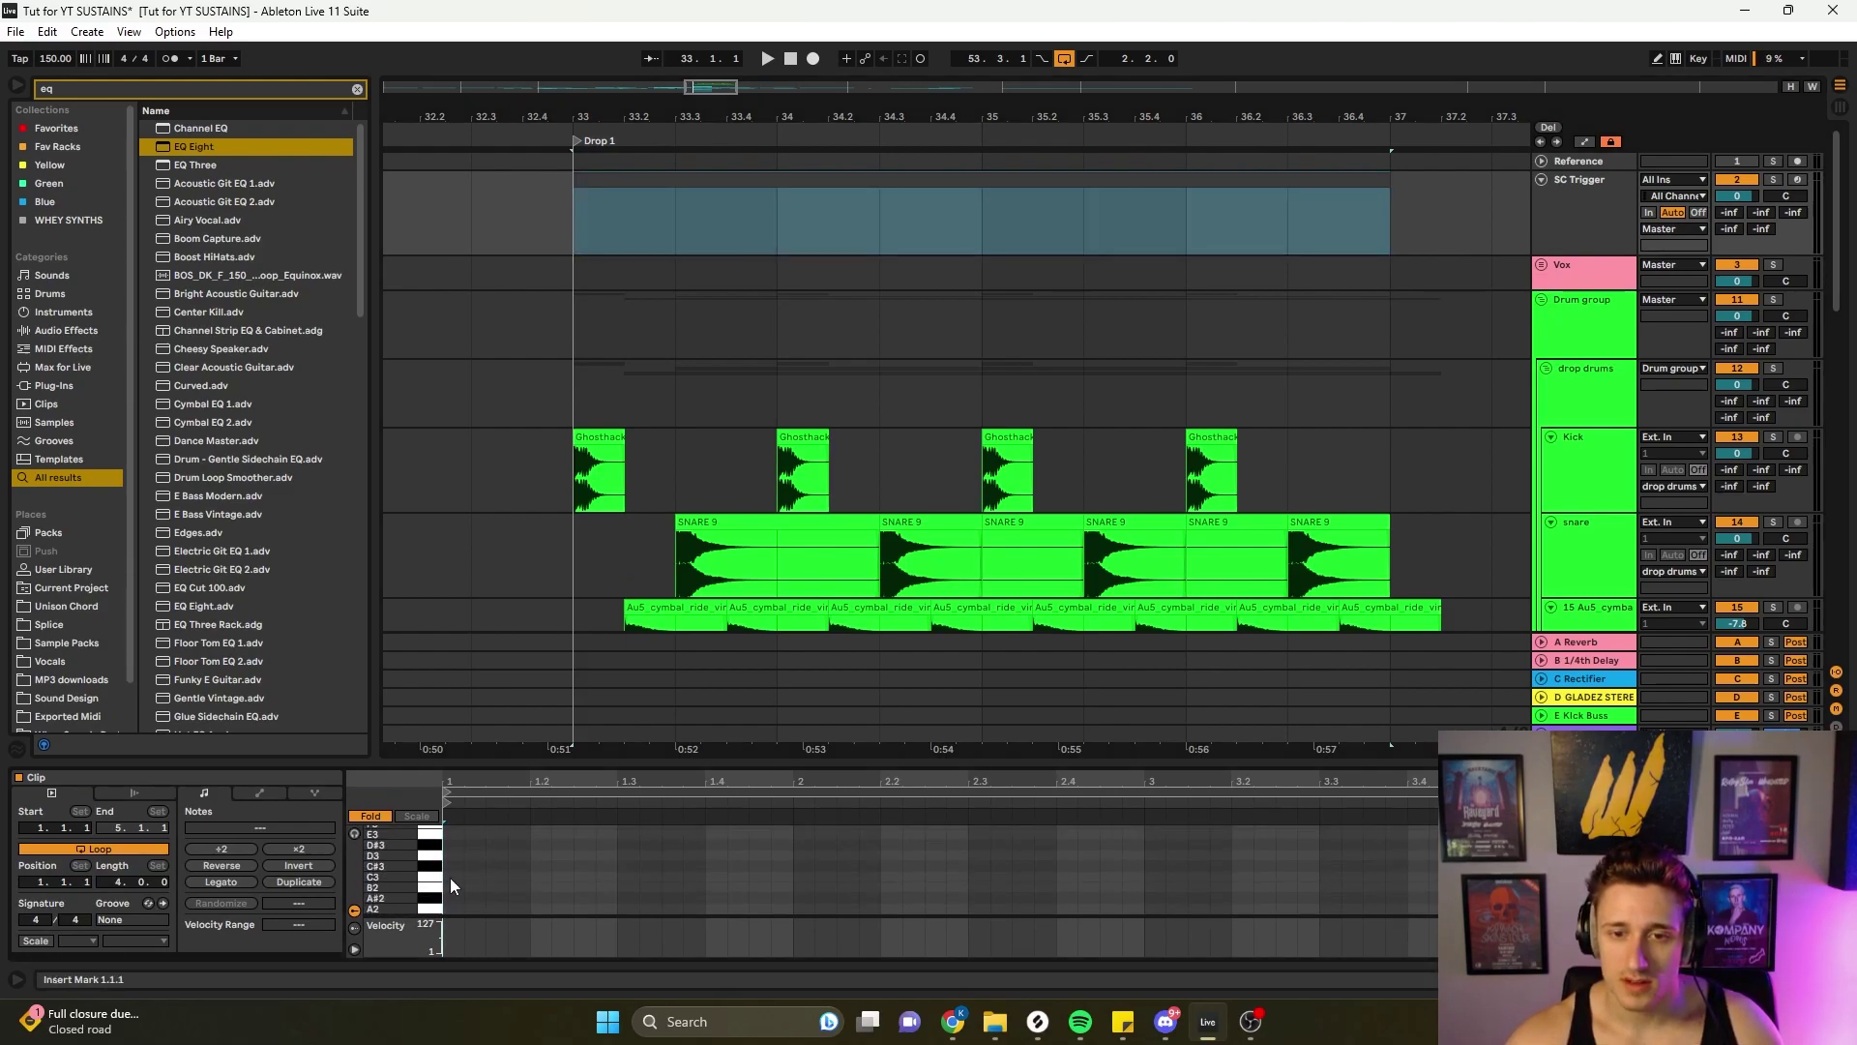
double_click(450, 879)
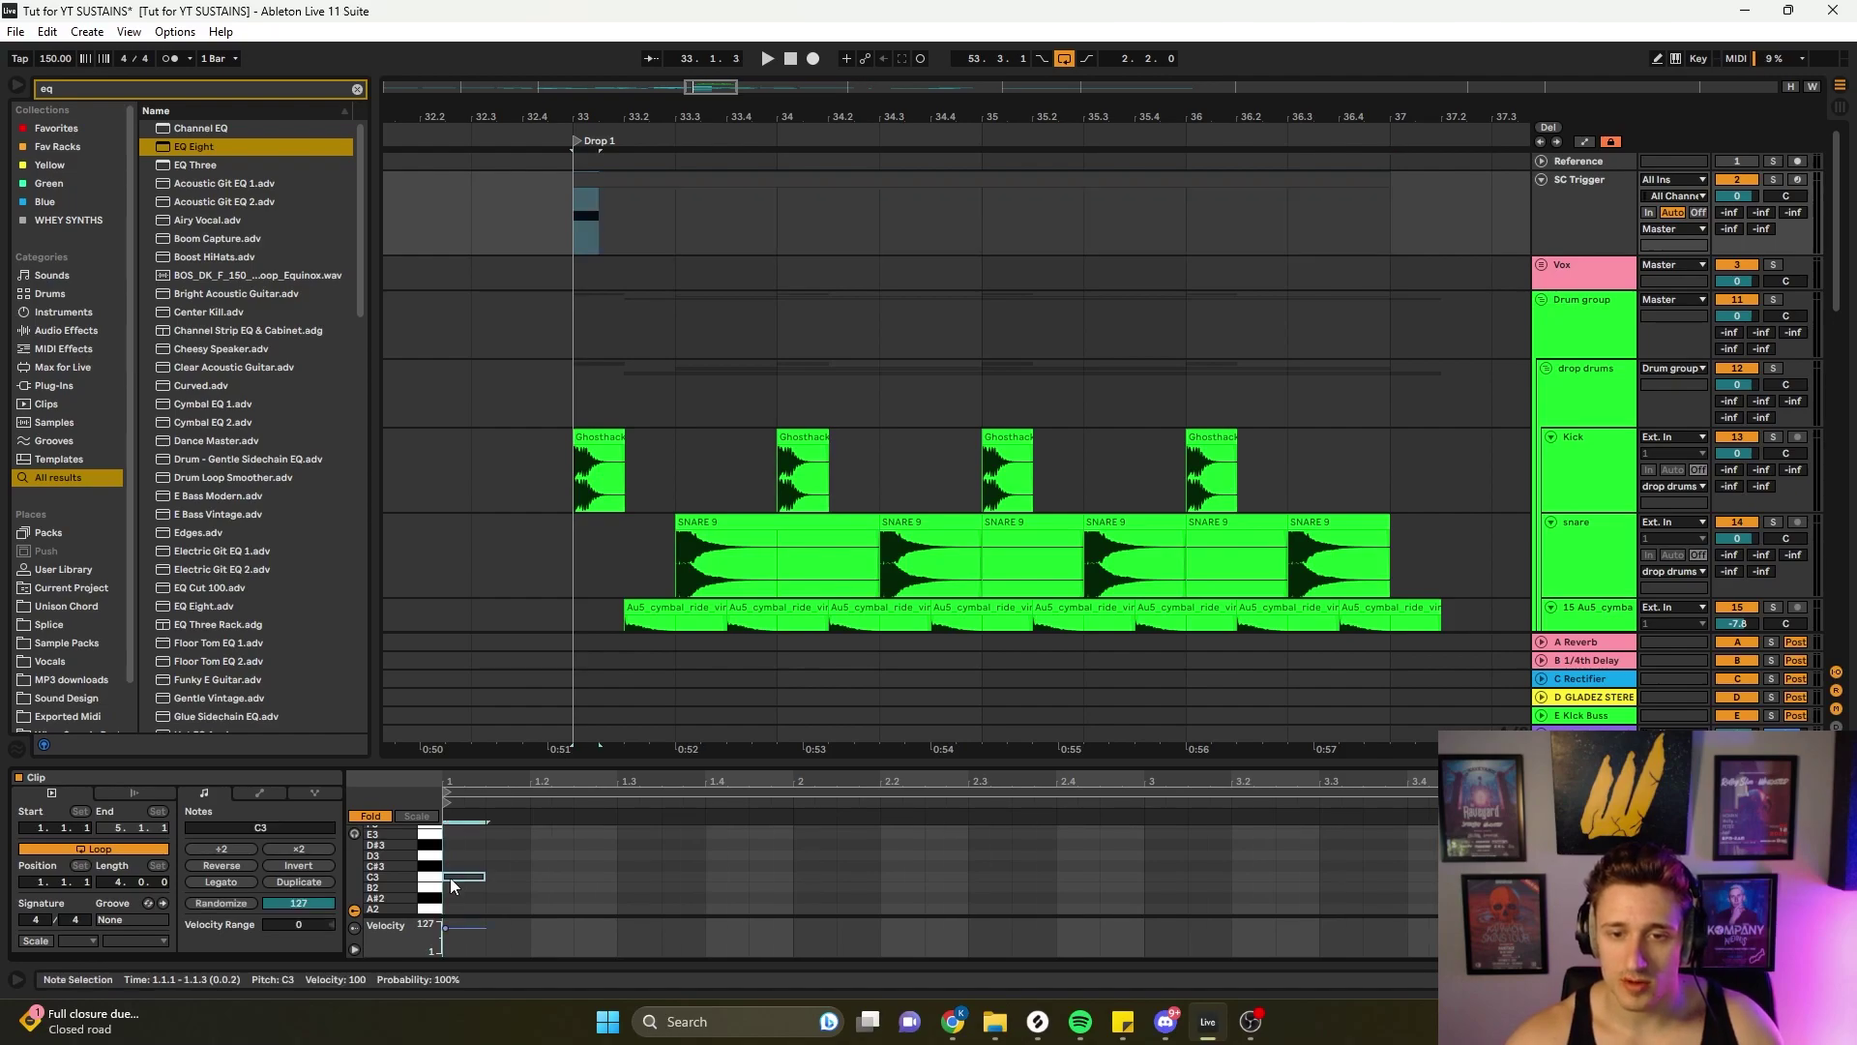
double_click(643, 873)
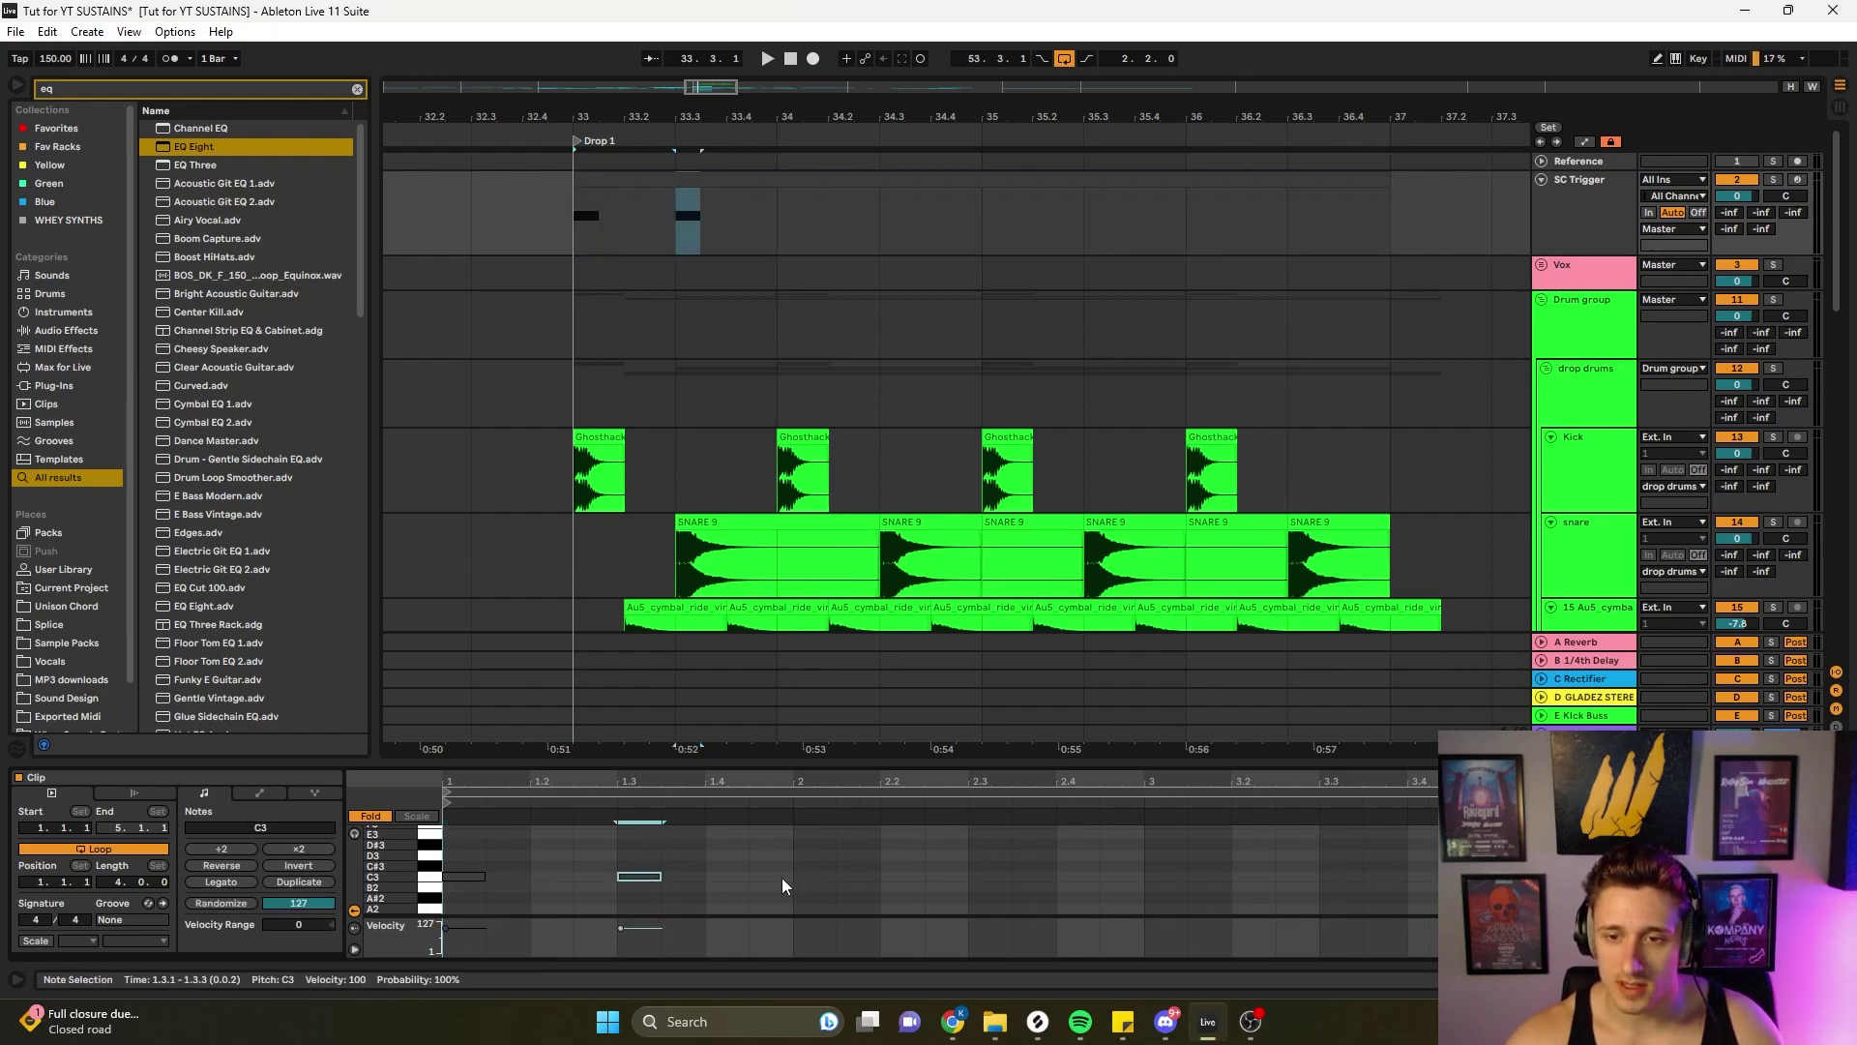
left_click_drag(782, 879, 465, 869)
key("ctrl+d")
key("ctrl+d")
- Play the drop from bar 33 and audition track 45 Audio soloed
key("space")
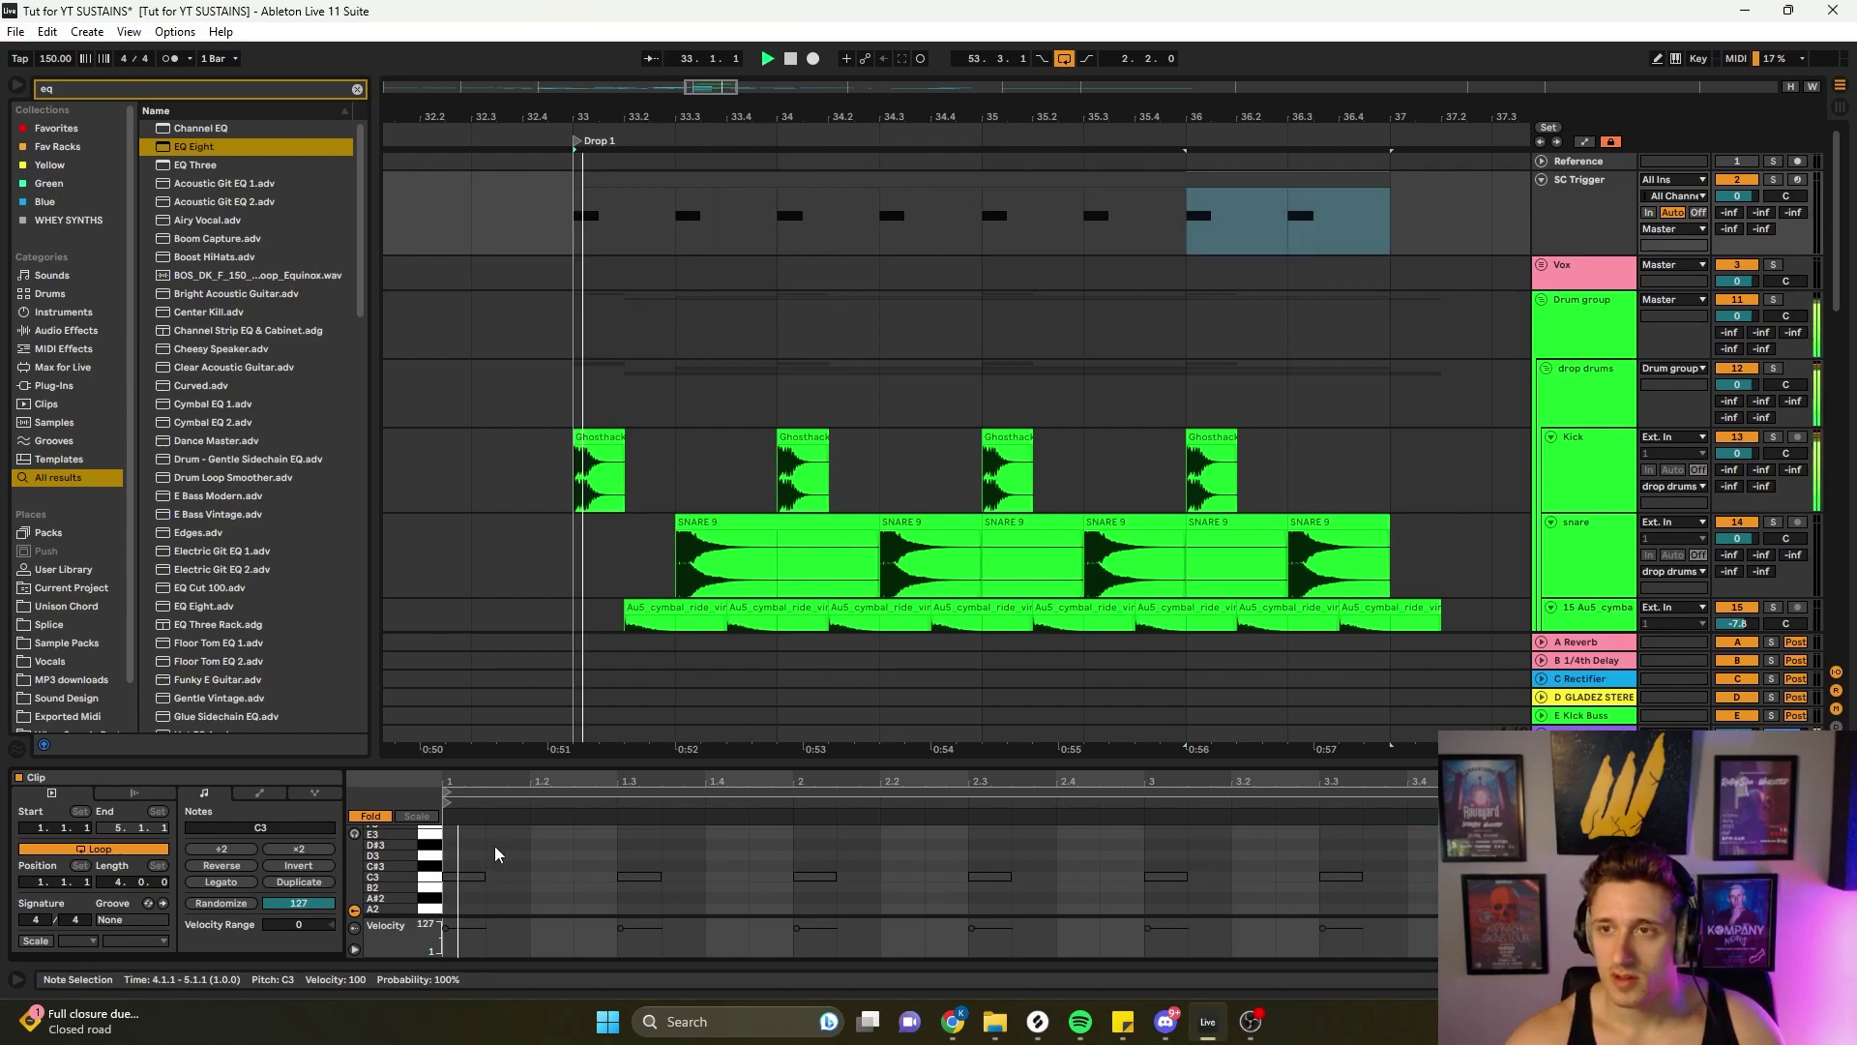
scroll(943, 539, "down", 3)
scroll(943, 539, "down", 15)
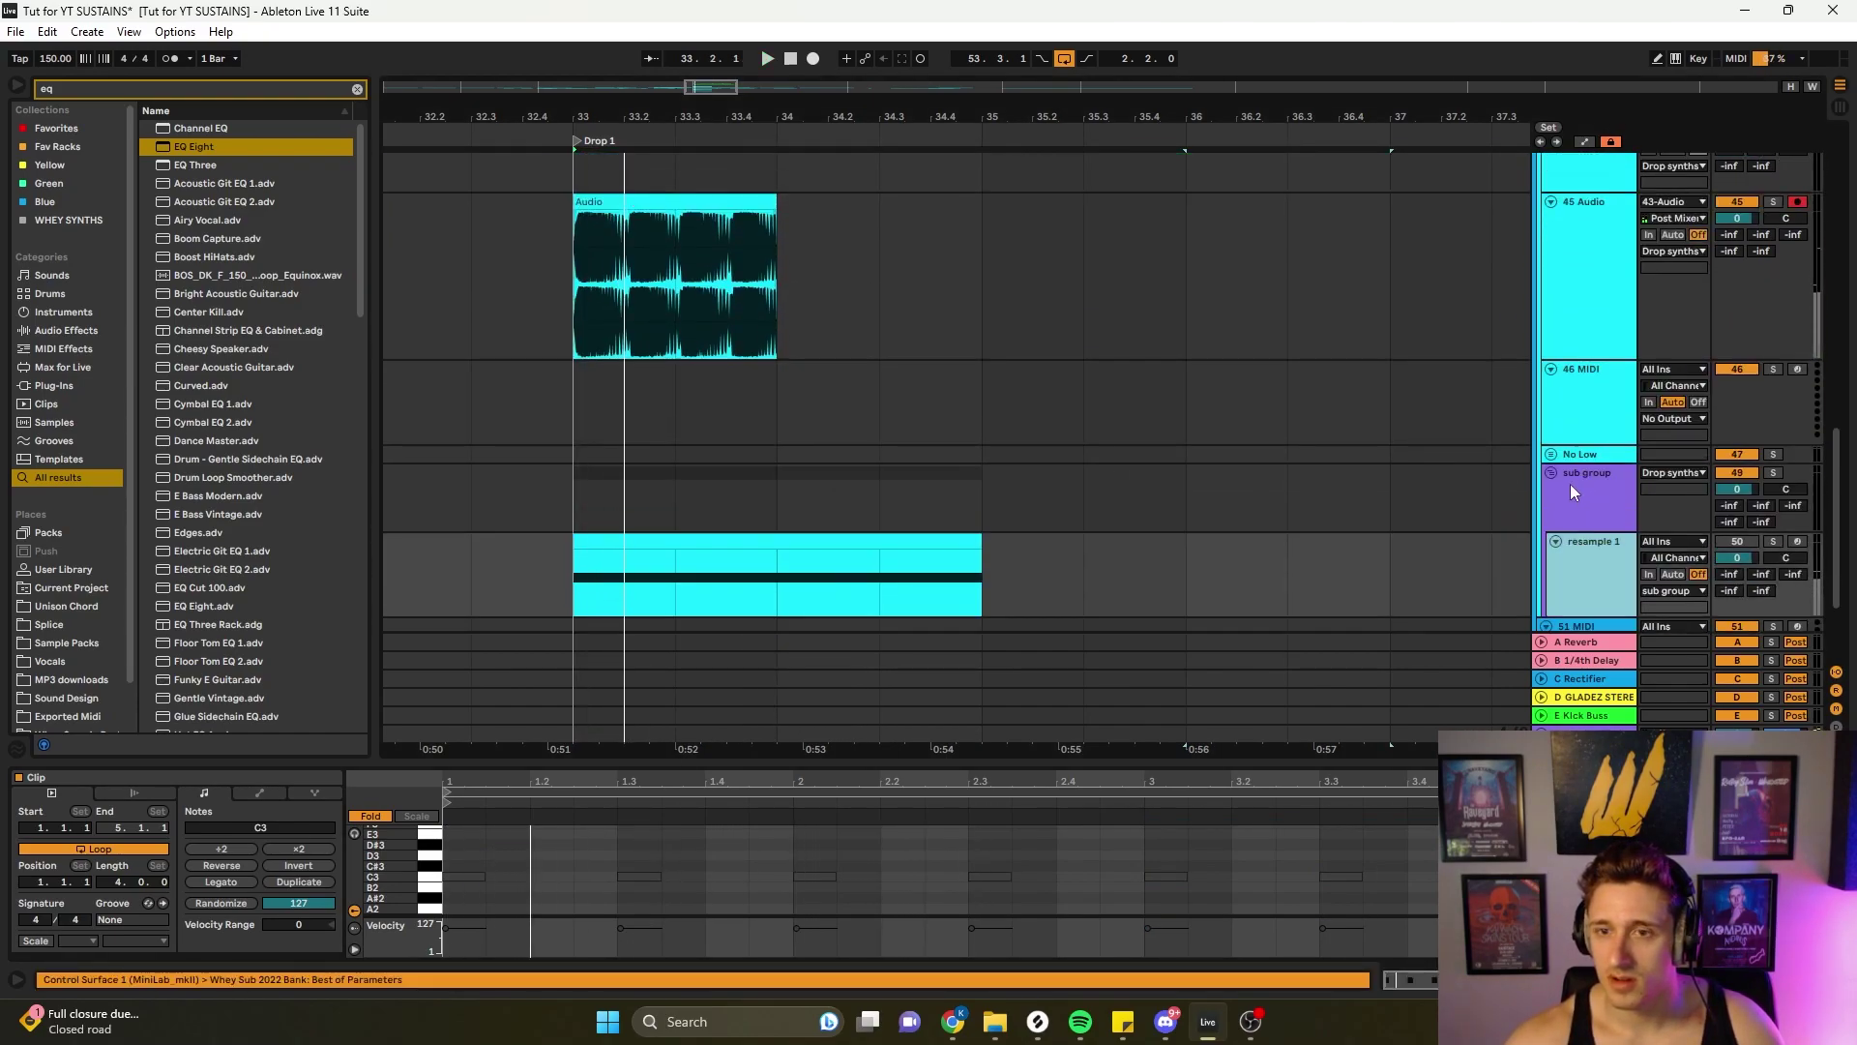
scroll(1586, 489, "down", 2)
left_click(1577, 418)
scroll(1269, 443, "up", 4)
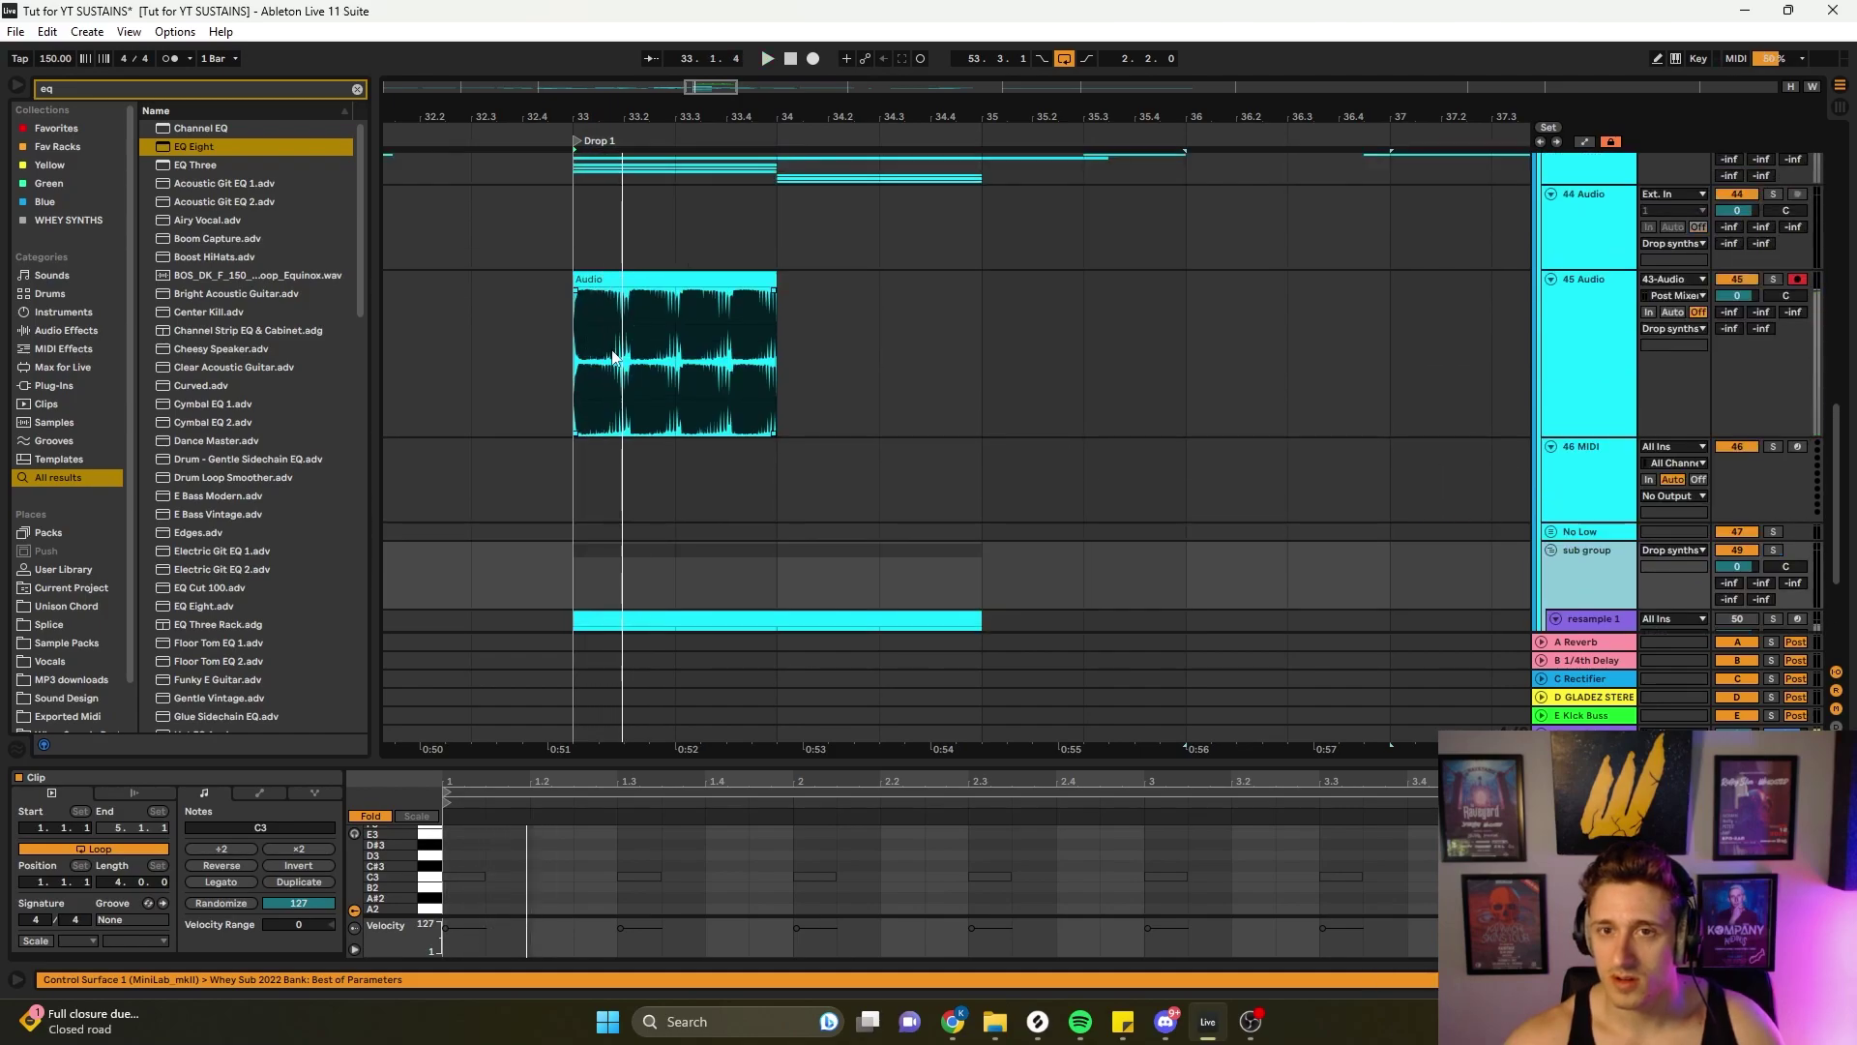
left_click(687, 406)
scroll(1577, 458, "up", 3)
left_click(1582, 453)
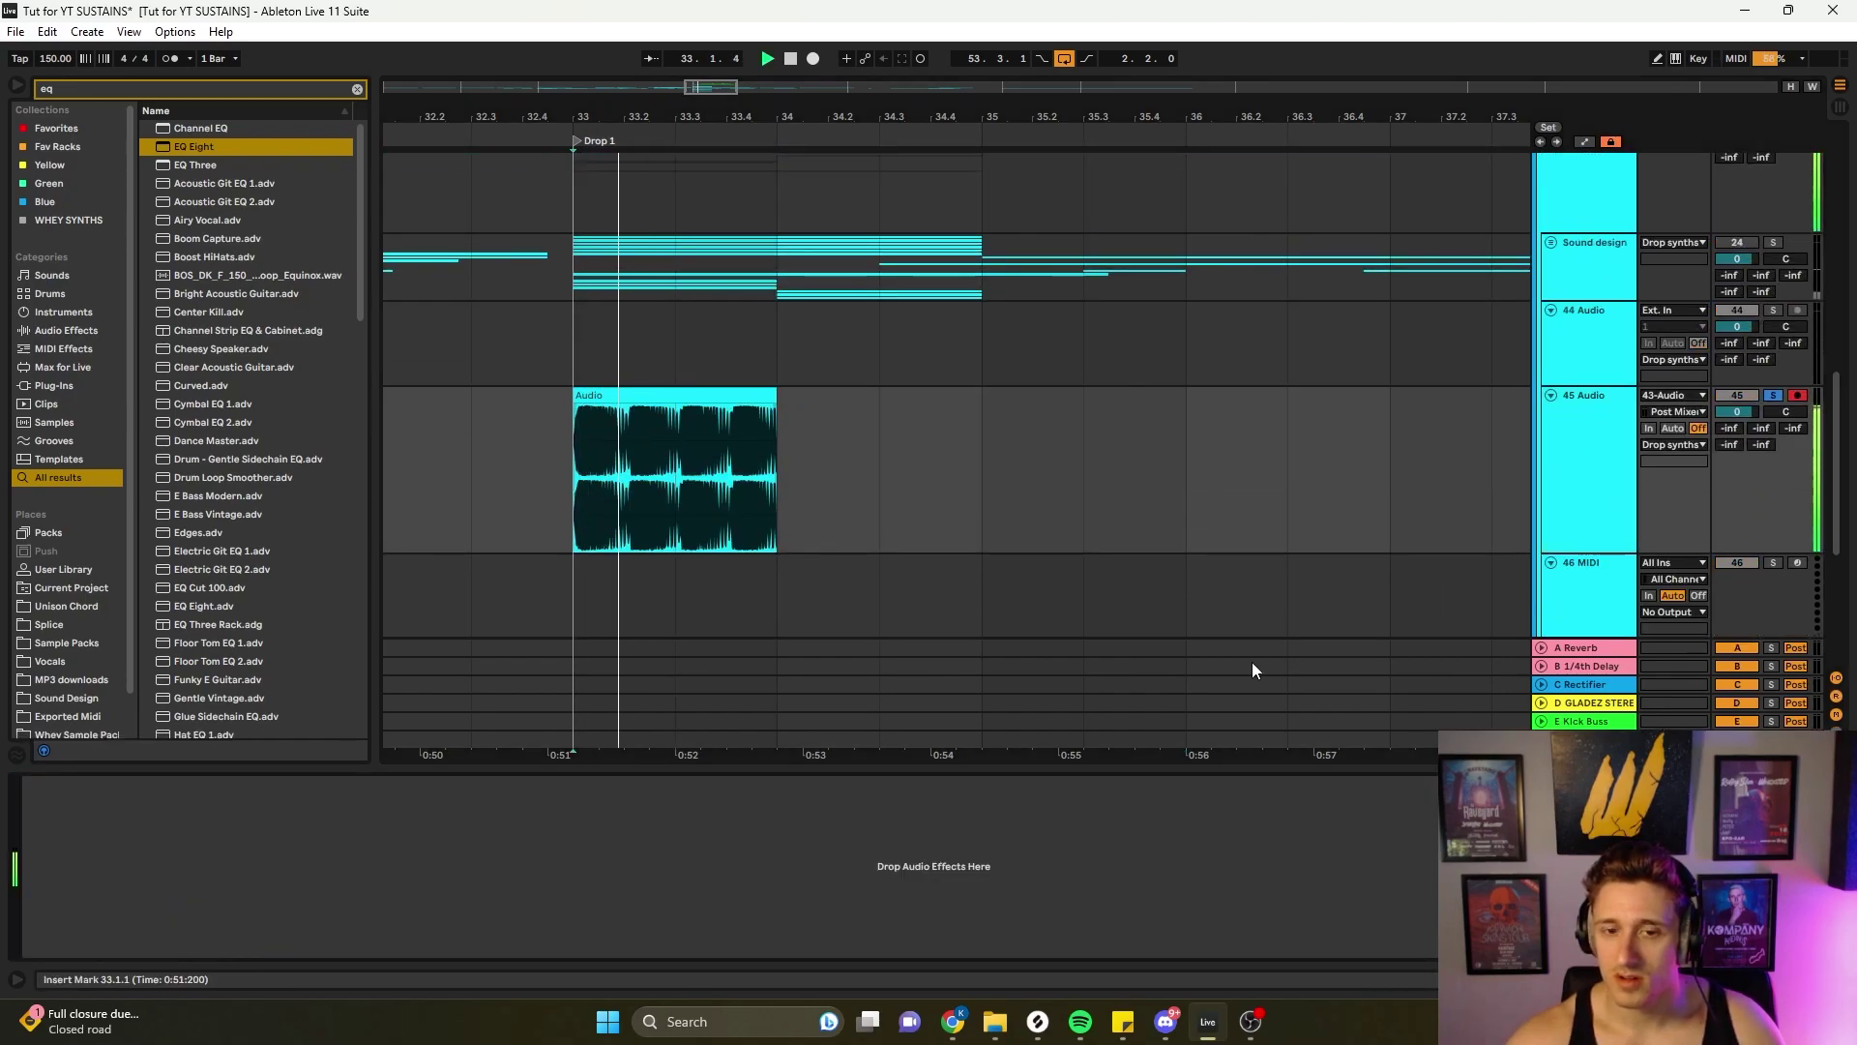
- Search the browser for pro mb and add FabFilter Pro-MB to track 45 Audio
type("pr")
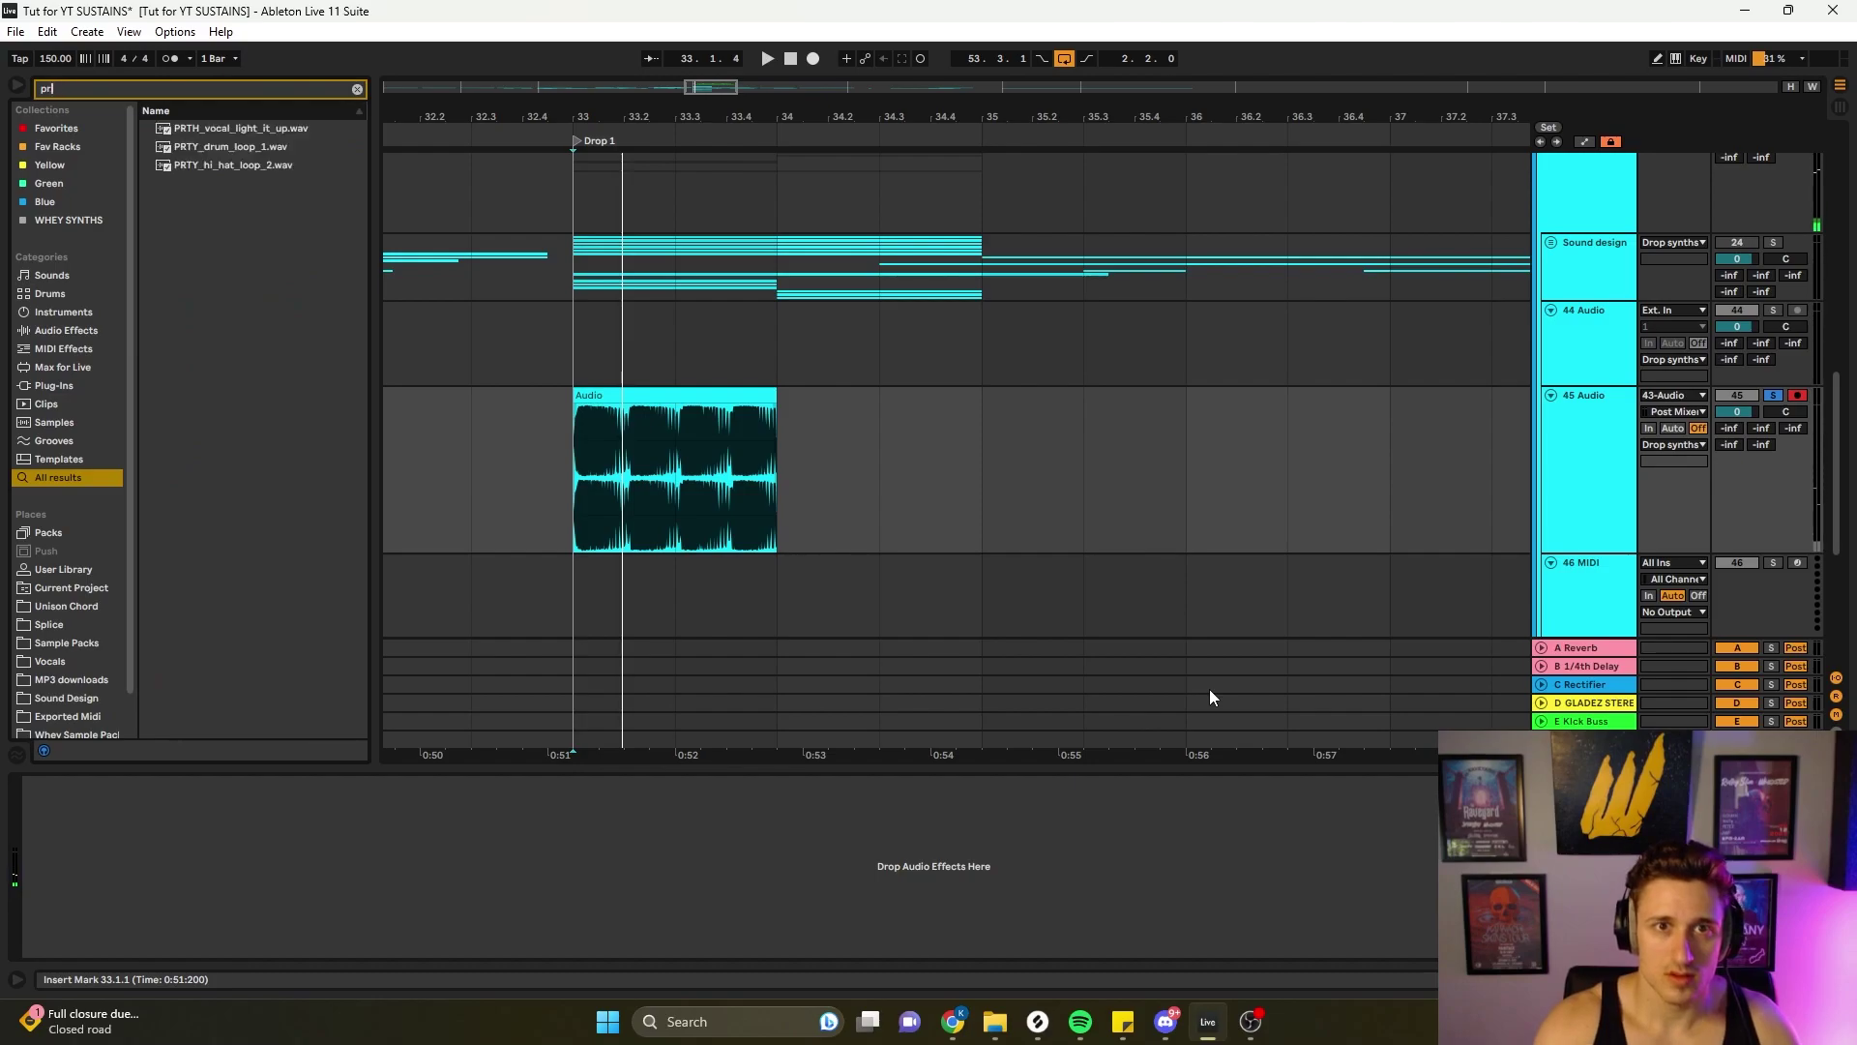
type("o mb")
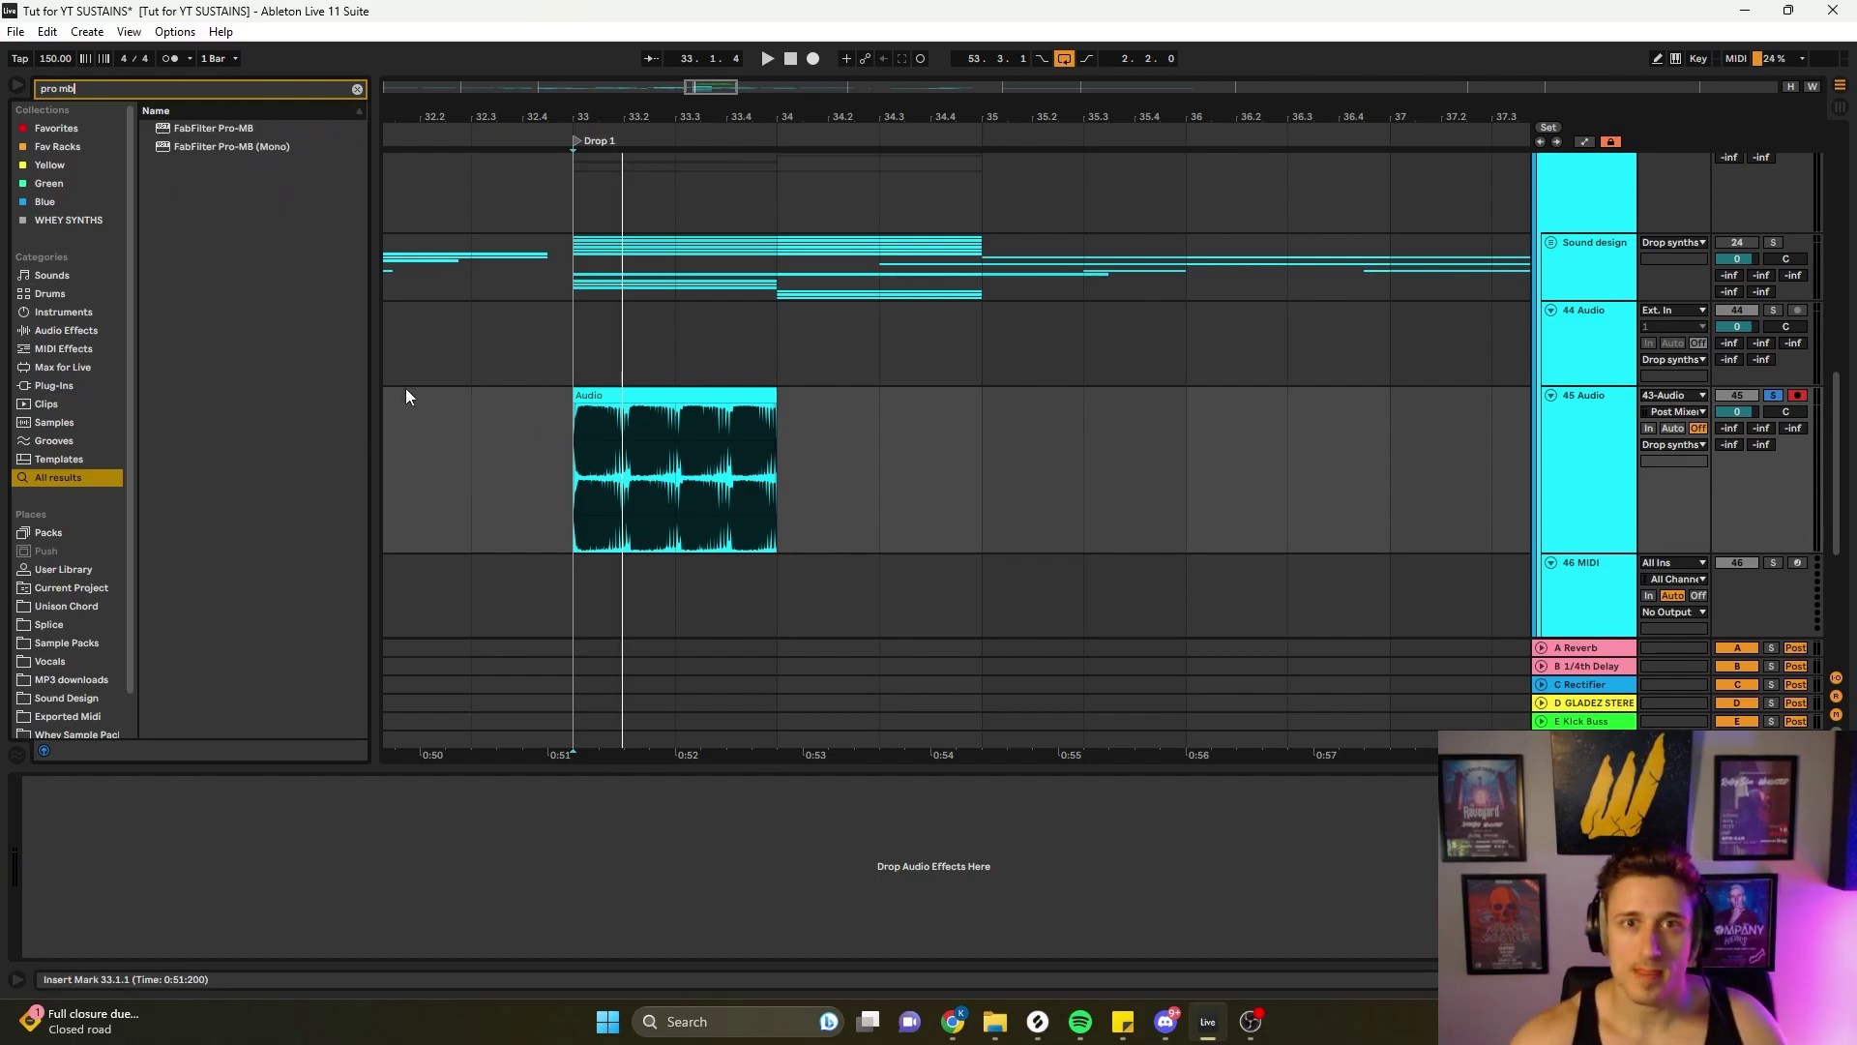
left_click_drag(221, 131, 152, 928)
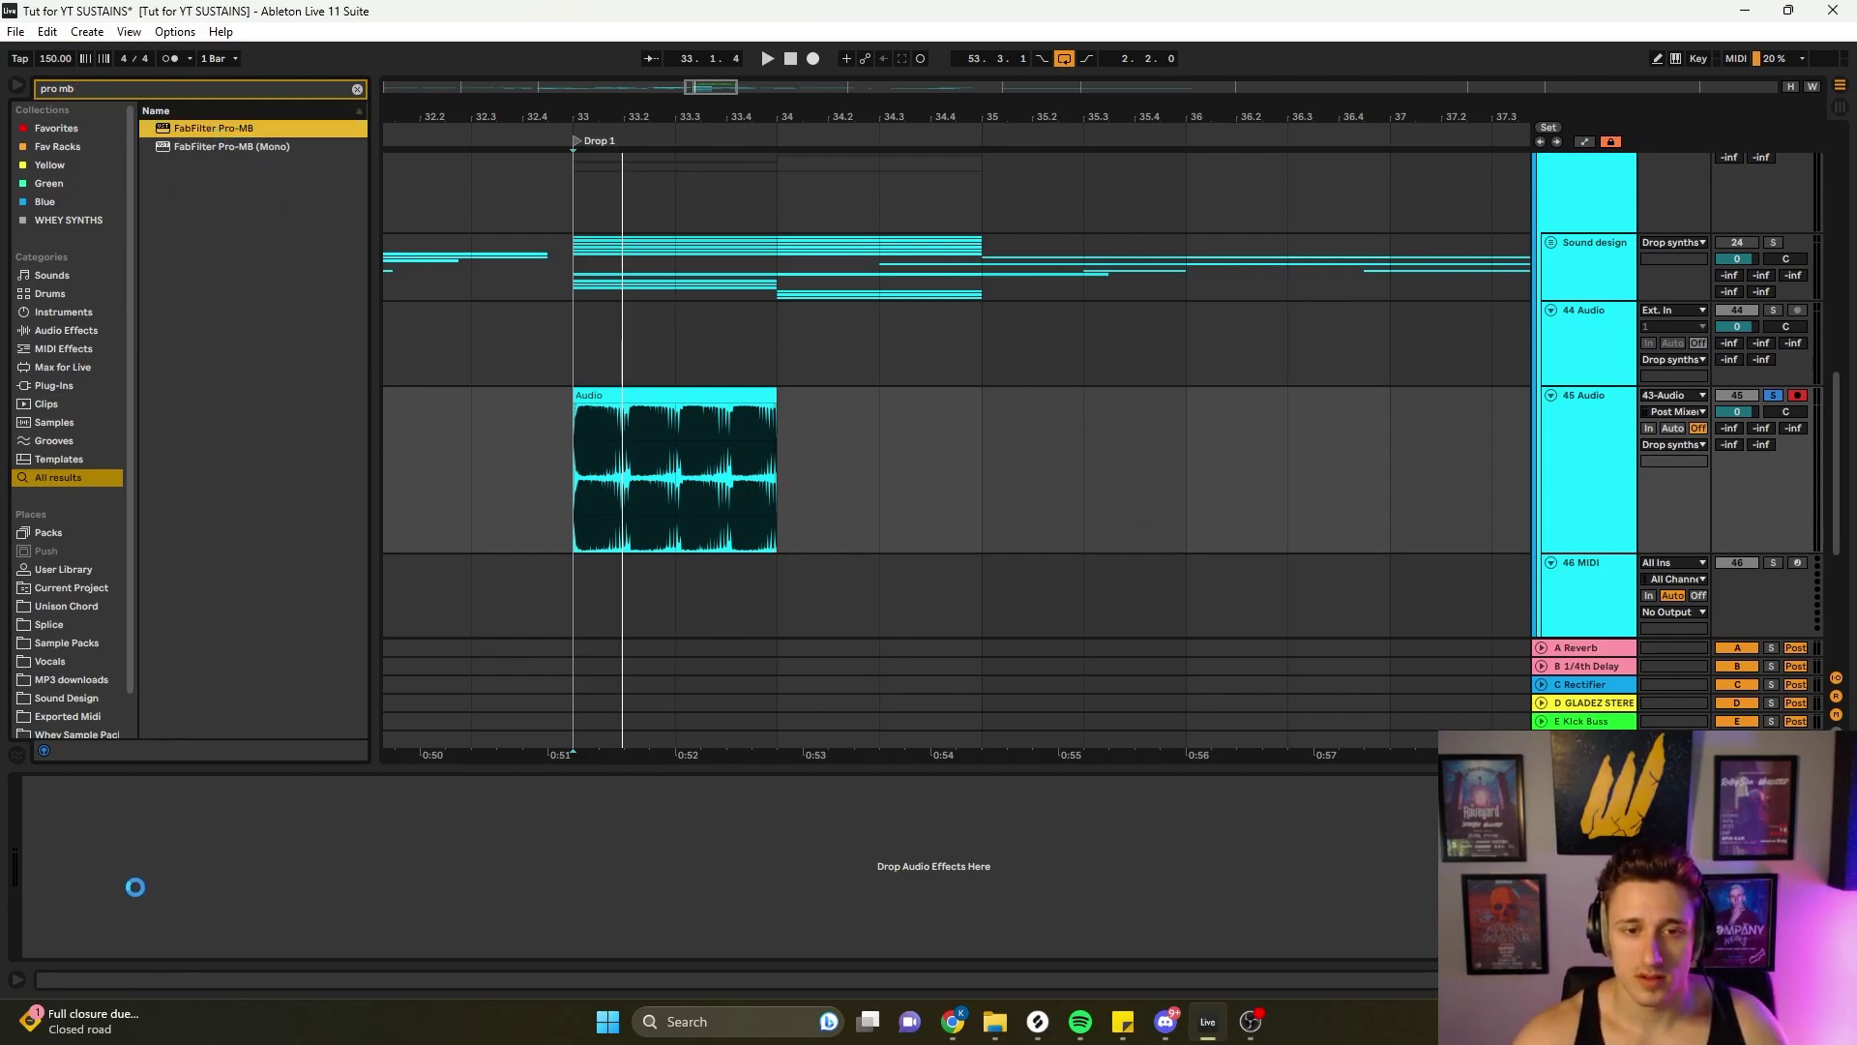
- During playback, create a compression band over the low end in Pro-MB and raise its threshold
key("space")
left_click_drag(187, 295, 146, 304)
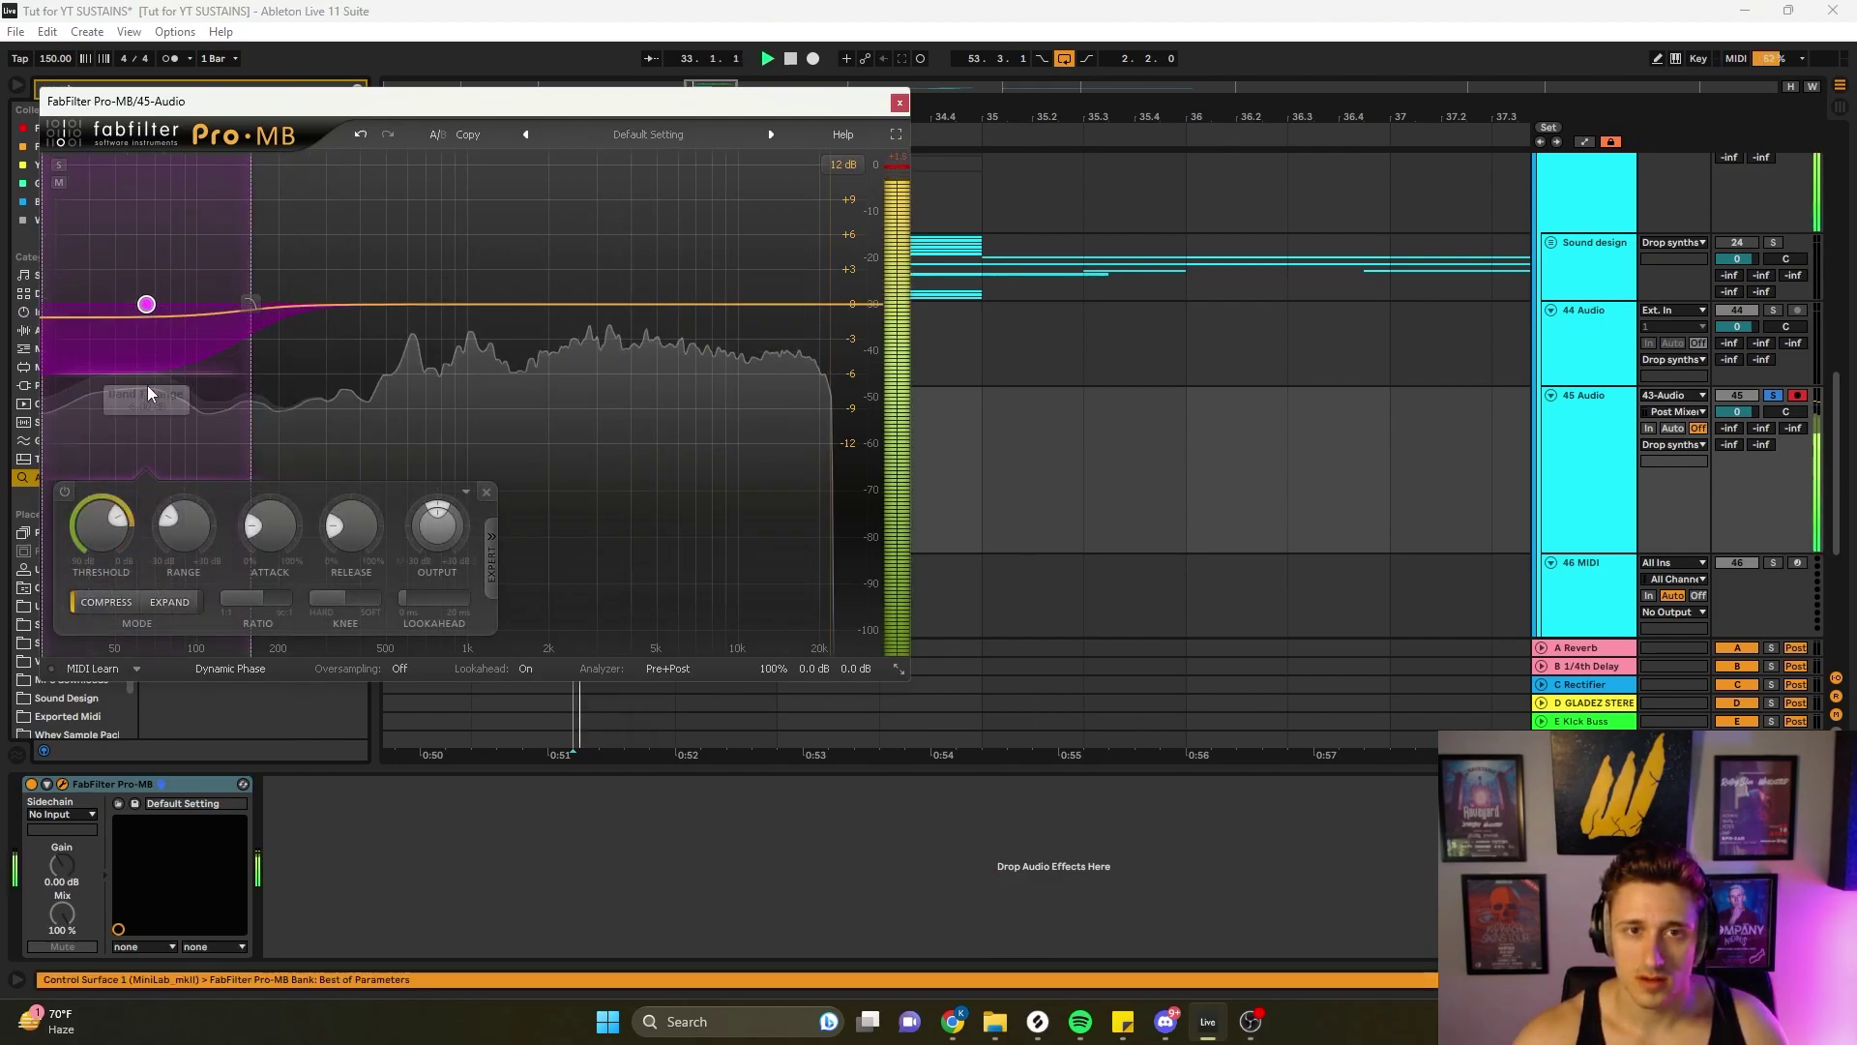
left_click_drag(101, 527, 101, 493)
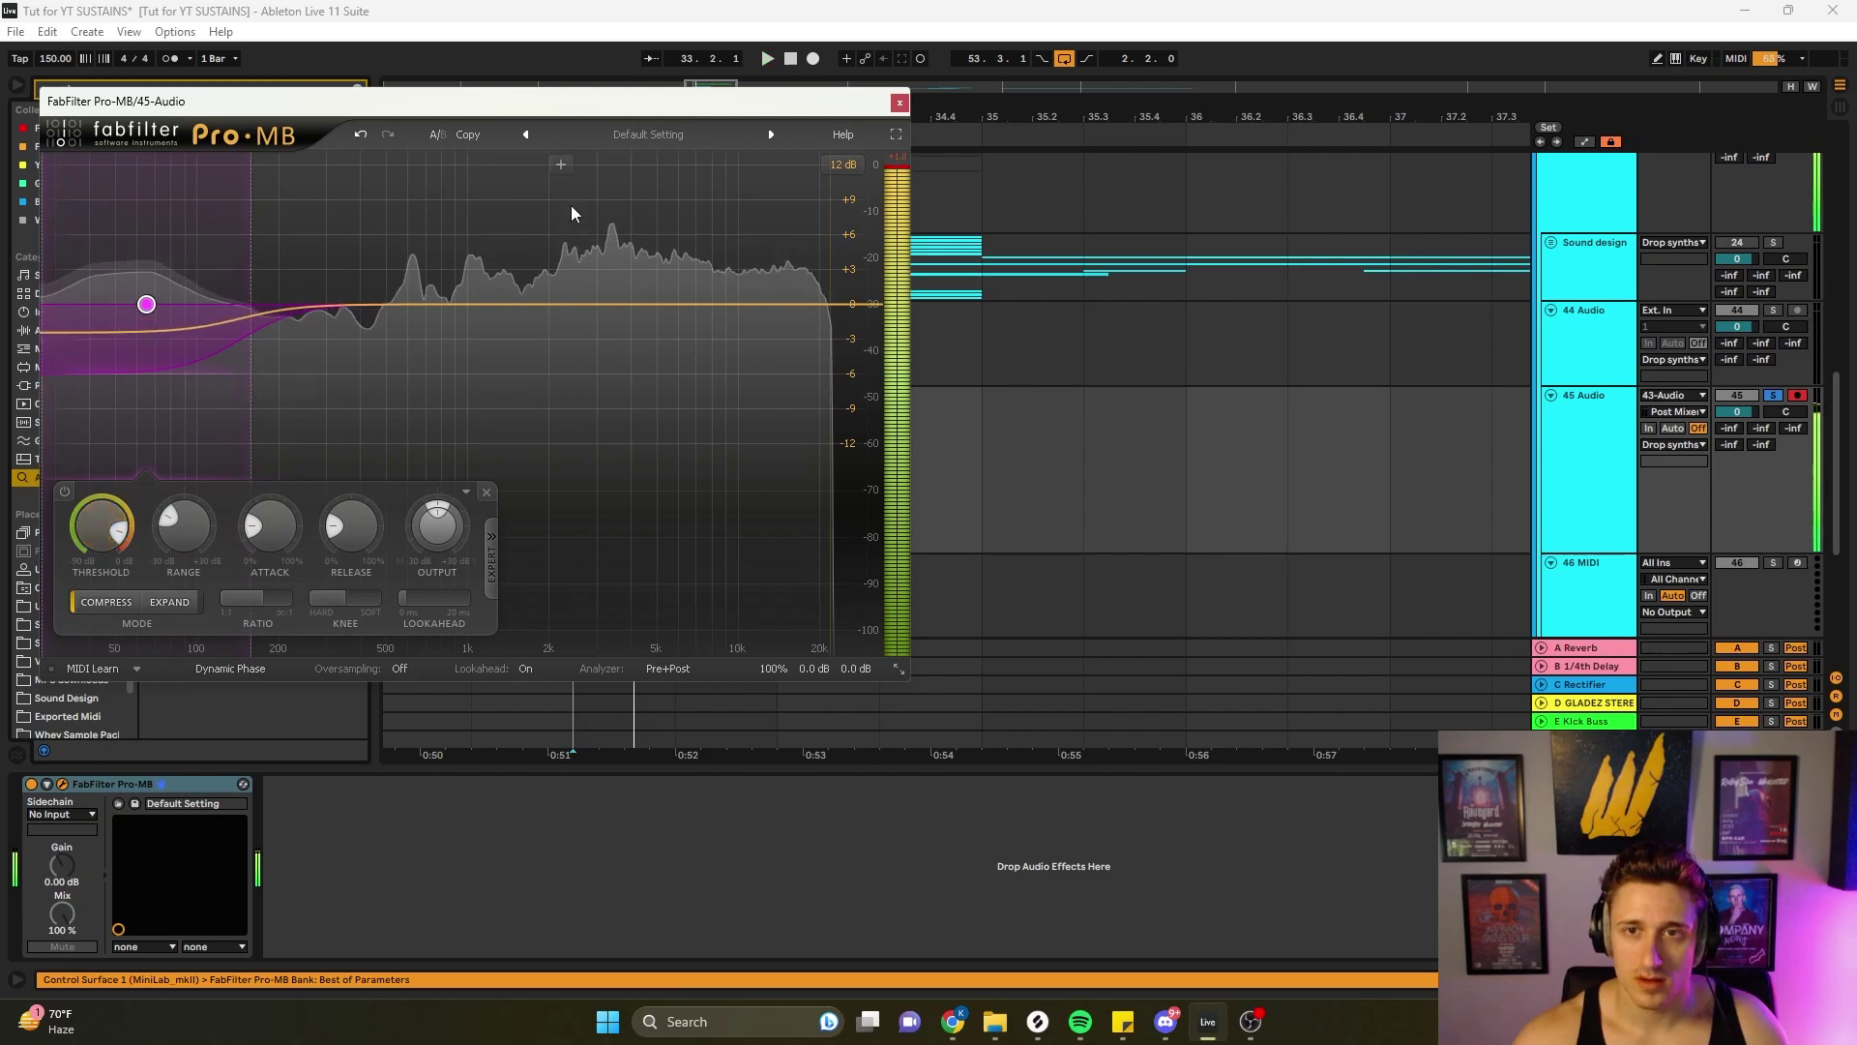
- Add a second Pro-MB compression band over the highest frequencies and close the plug-in window
left_click(630, 303)
left_click_drag(709, 304, 784, 305)
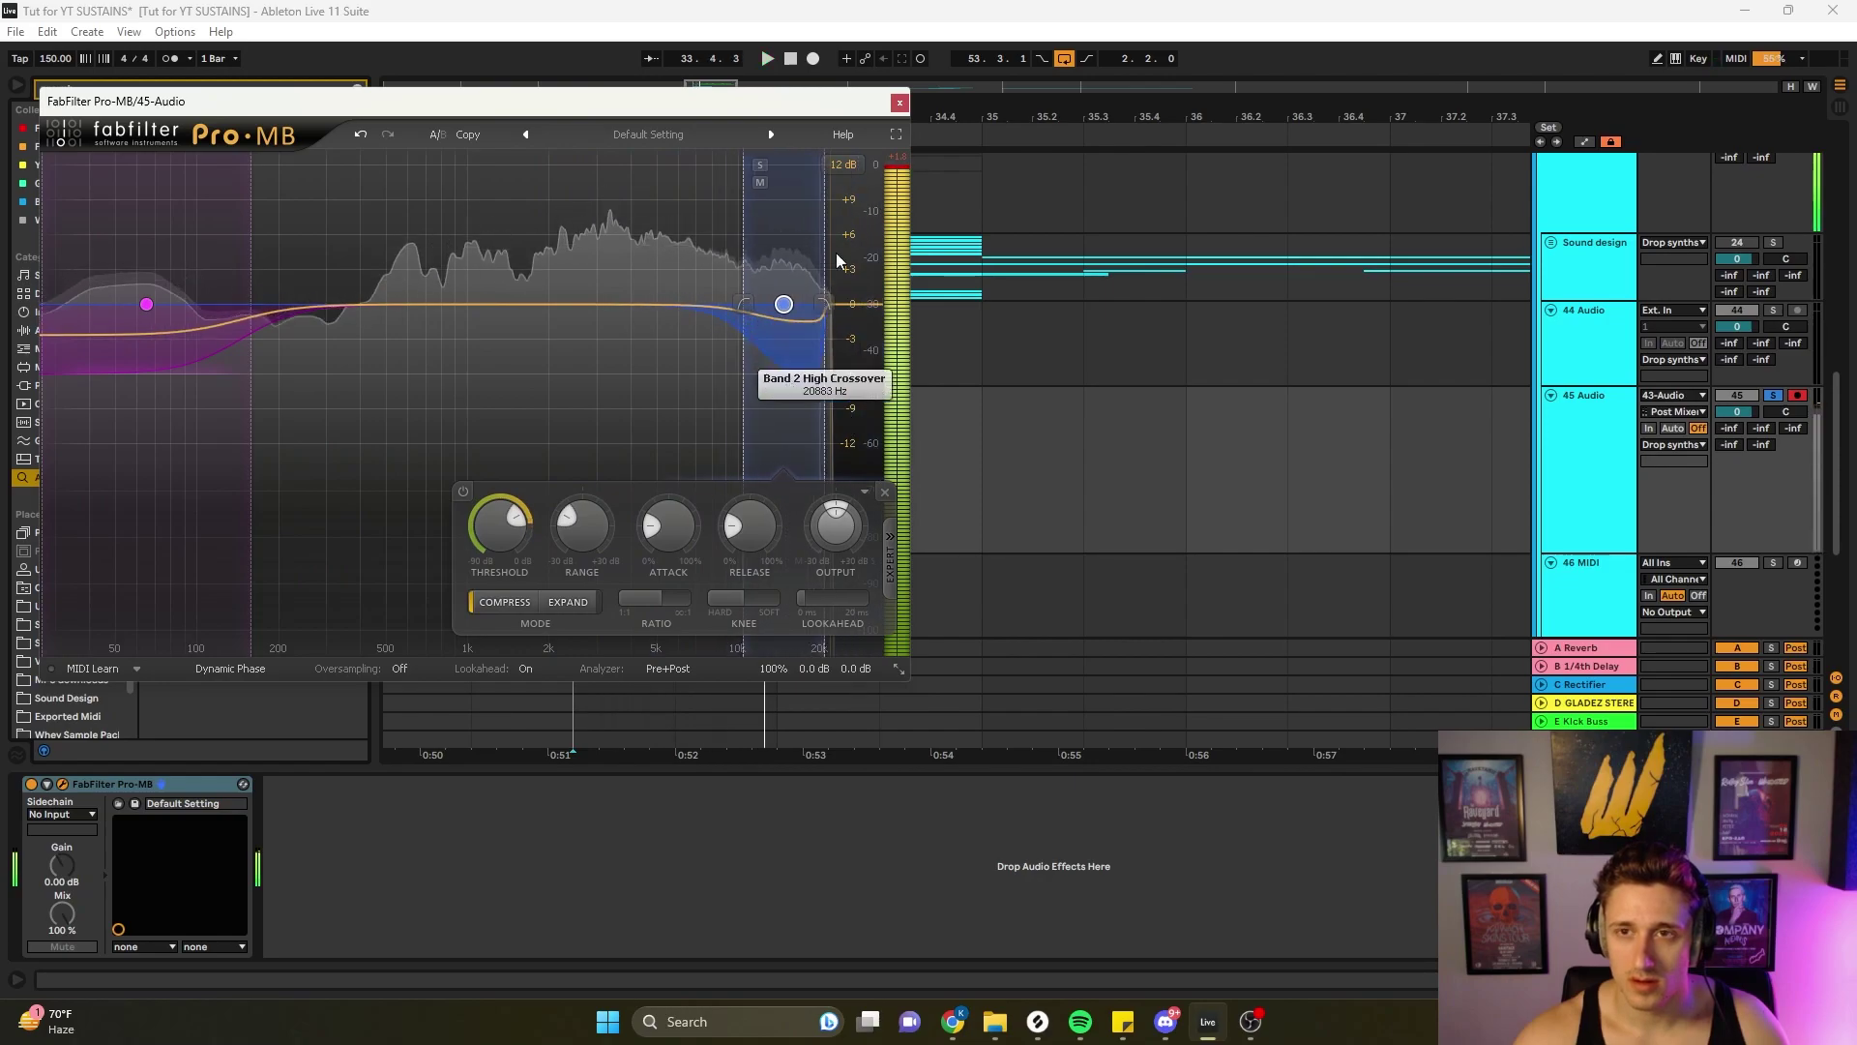
left_click(899, 102)
- Audition the compressed sound from before the drop and duplicate the track 45 clip to bar 34
left_click(502, 449)
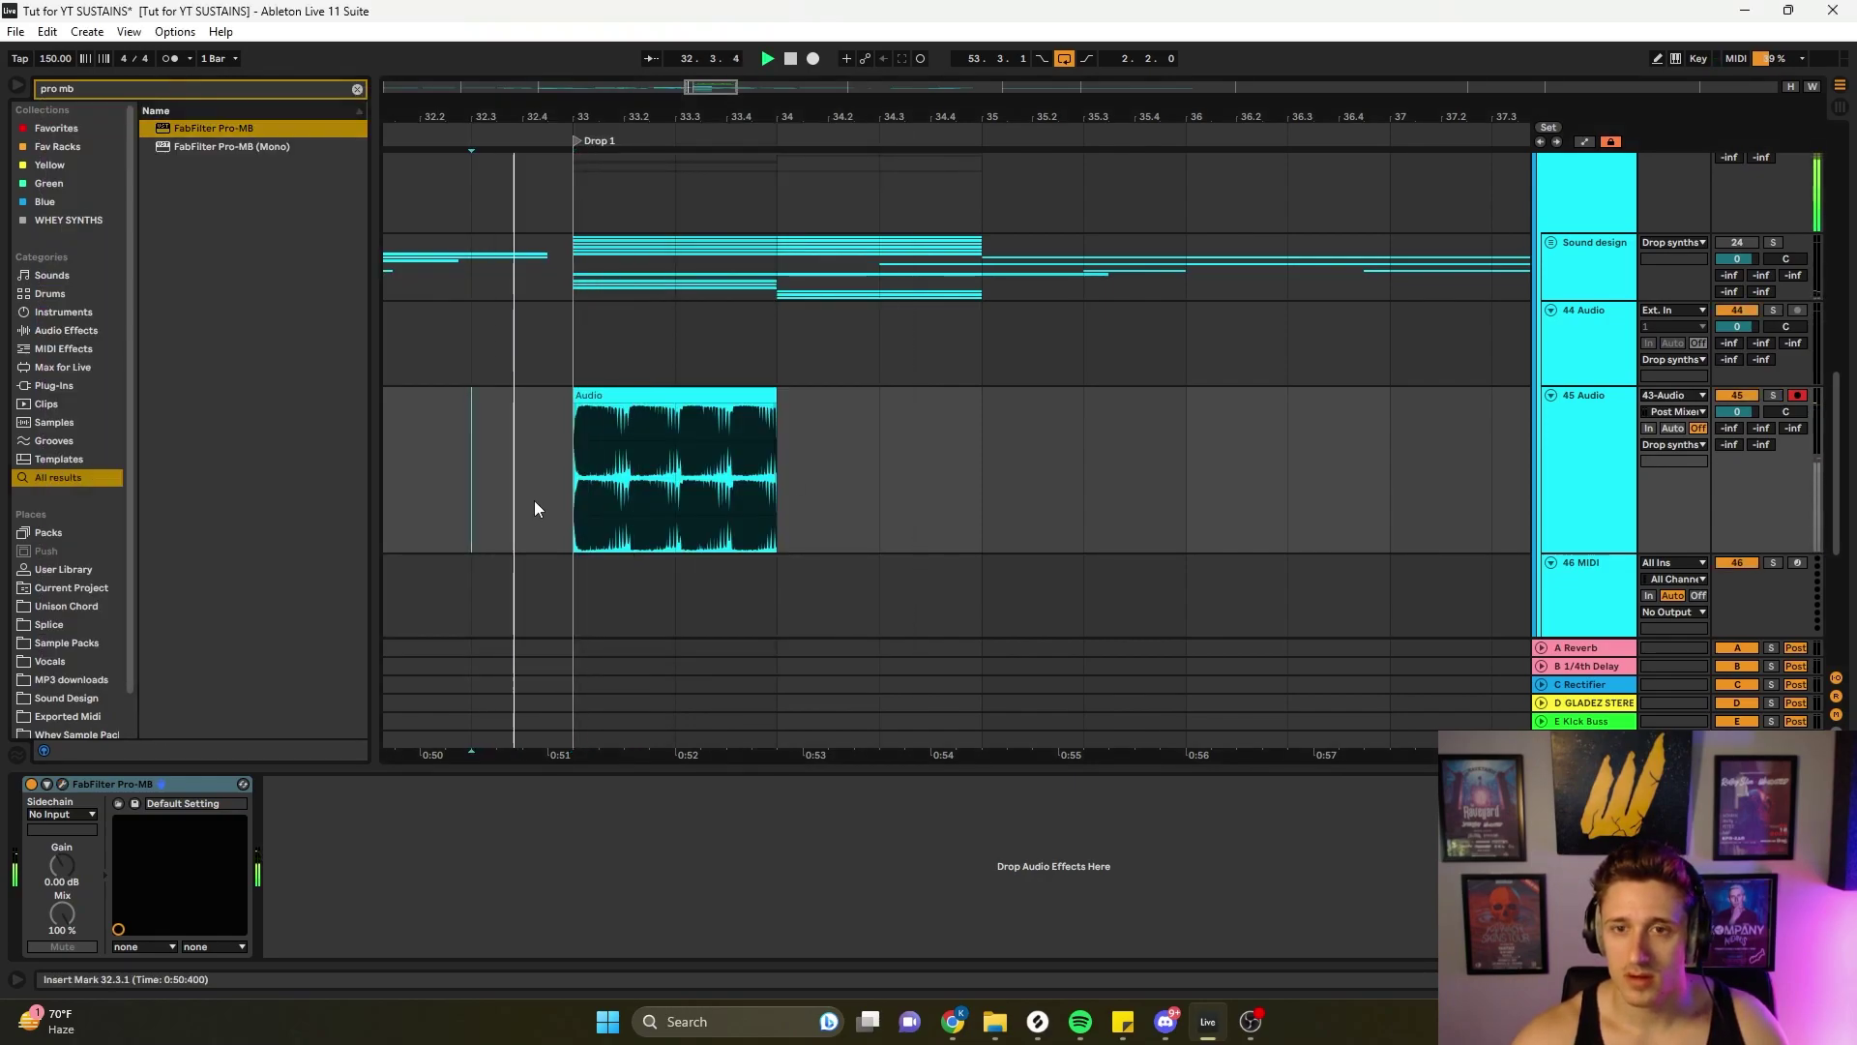
left_click(668, 546)
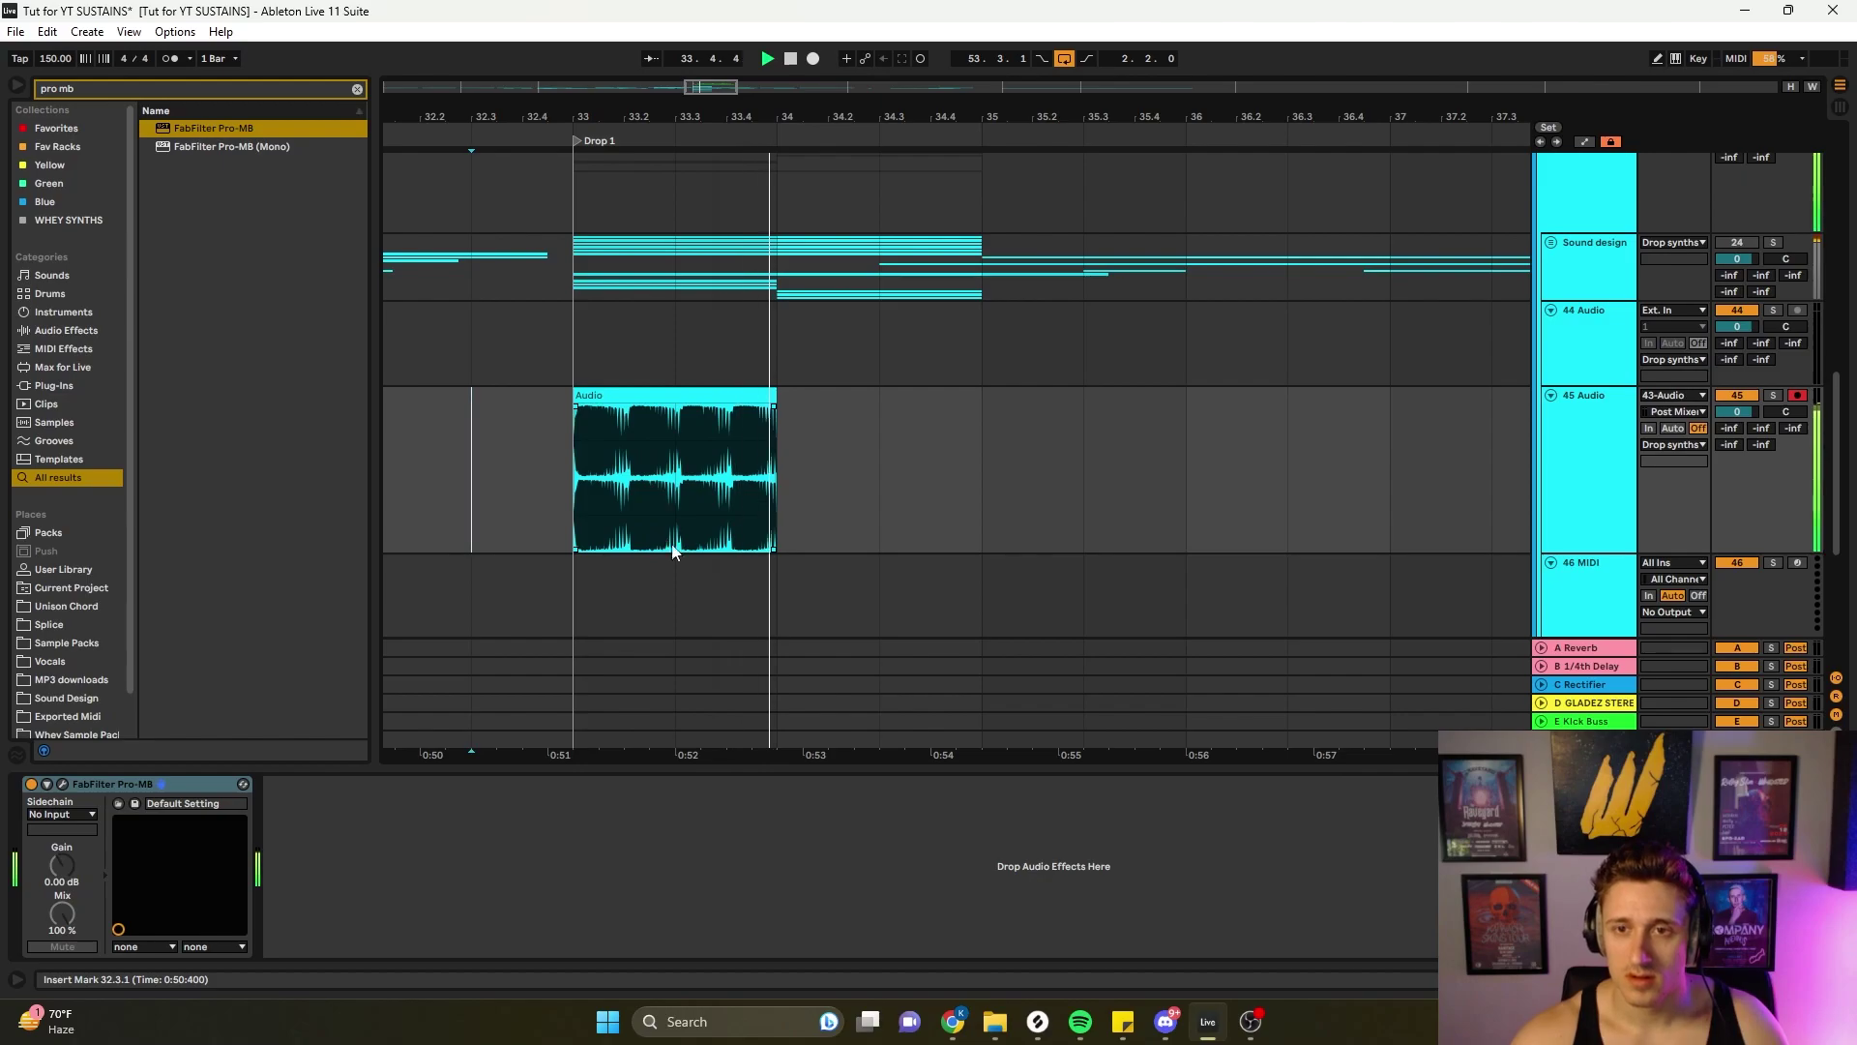
key("space")
key("ctrl+d")
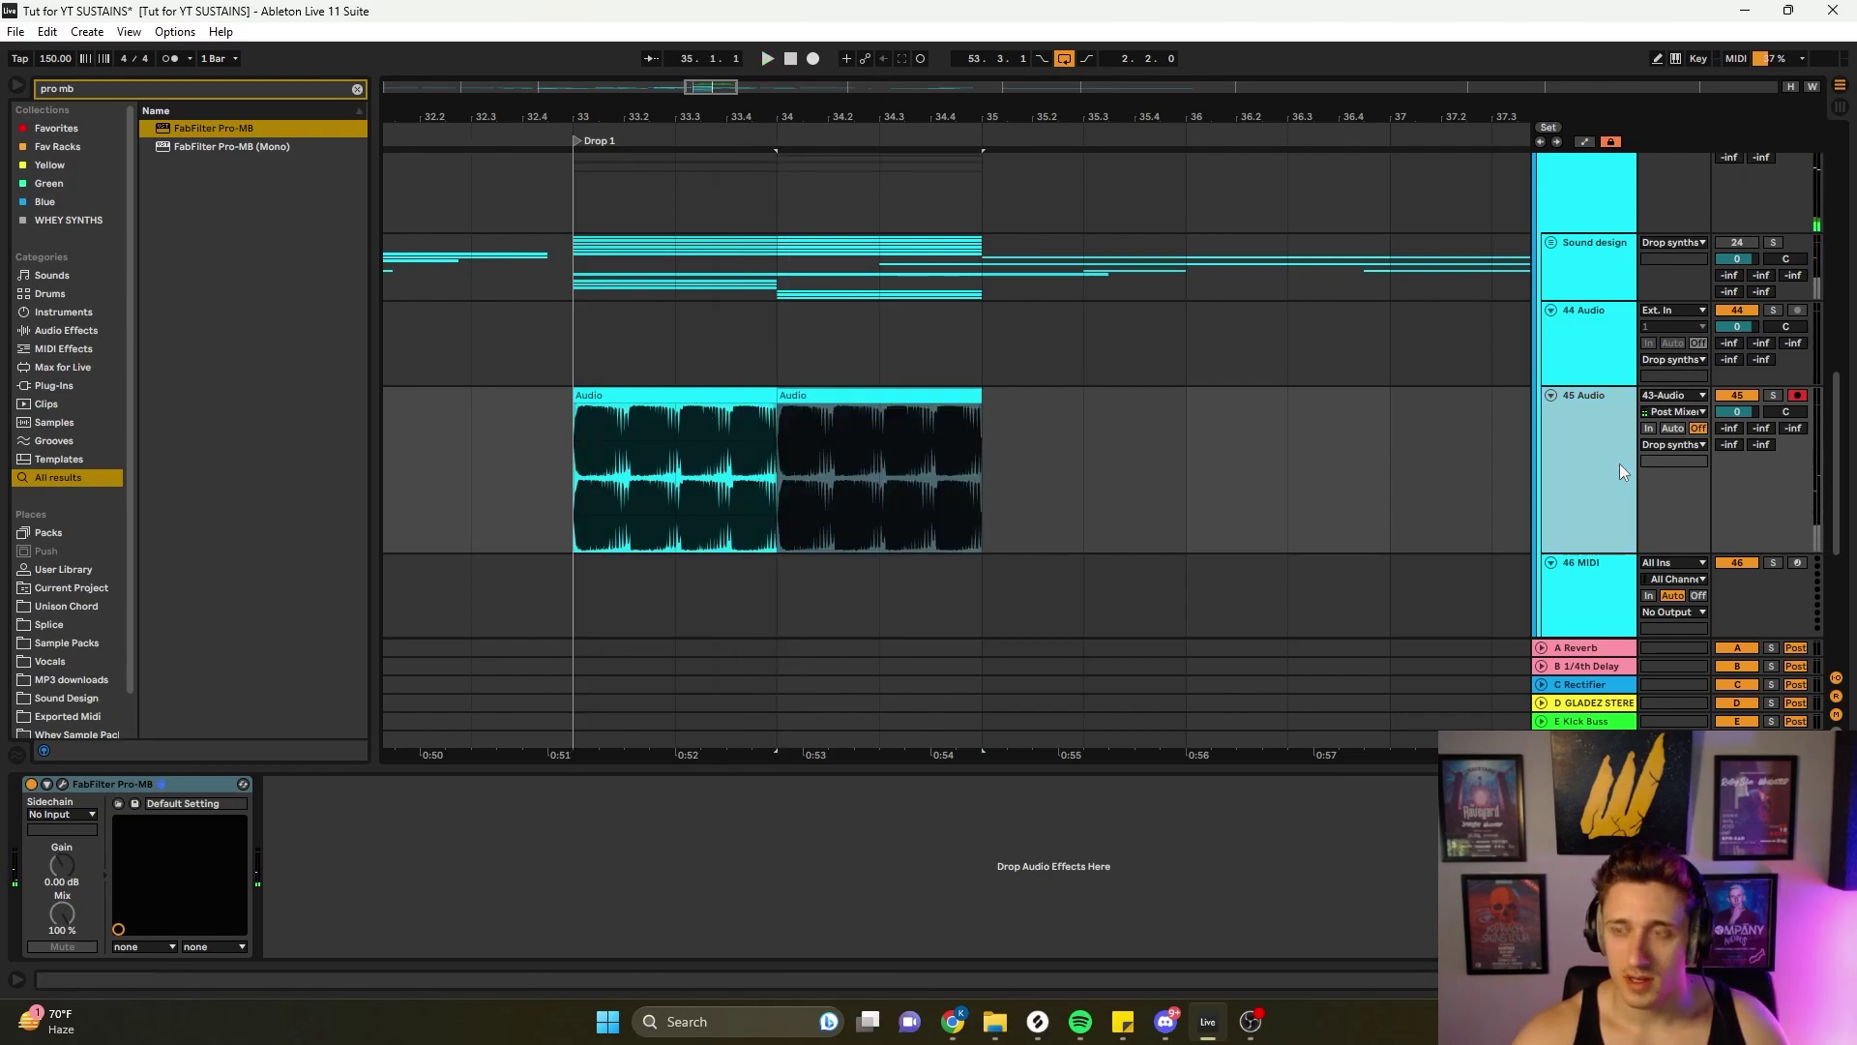
- Search the browser for shifter and add the Shifter effect after Pro-MB on track 45
key("ctrl+f")
type("shifter")
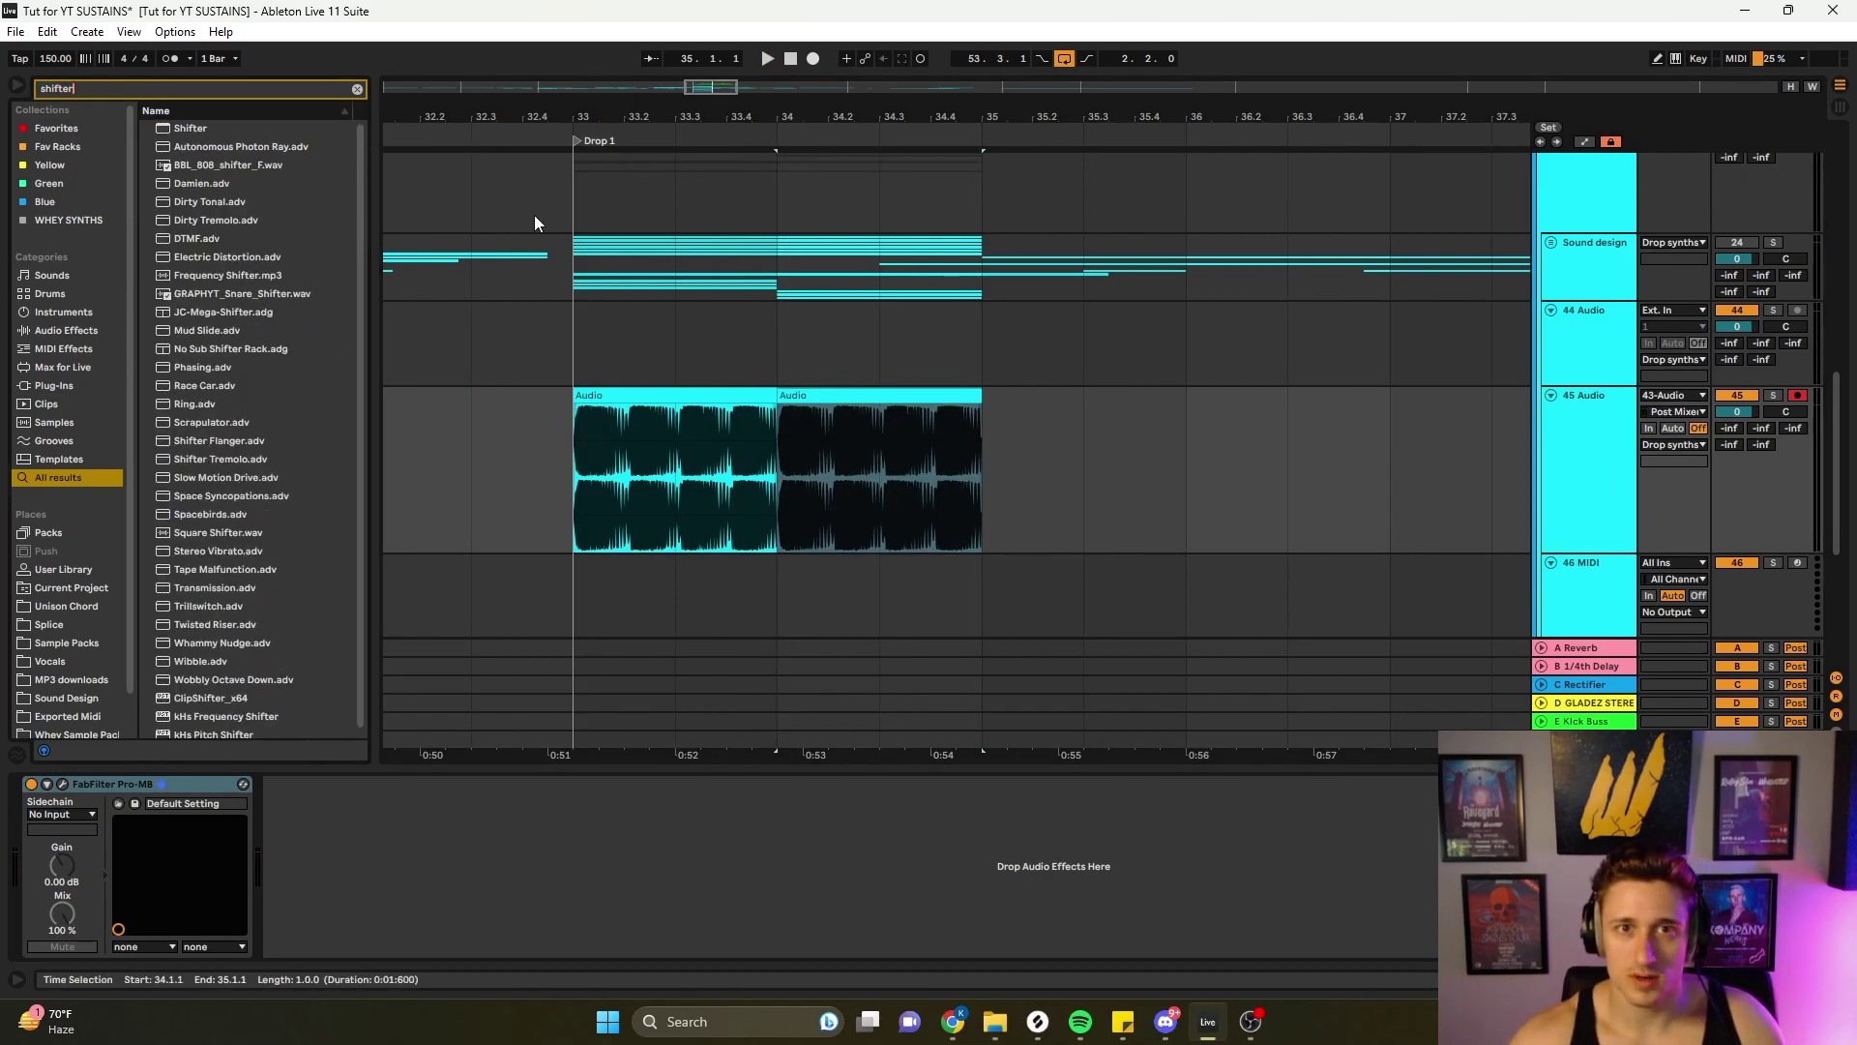
left_click(197, 129)
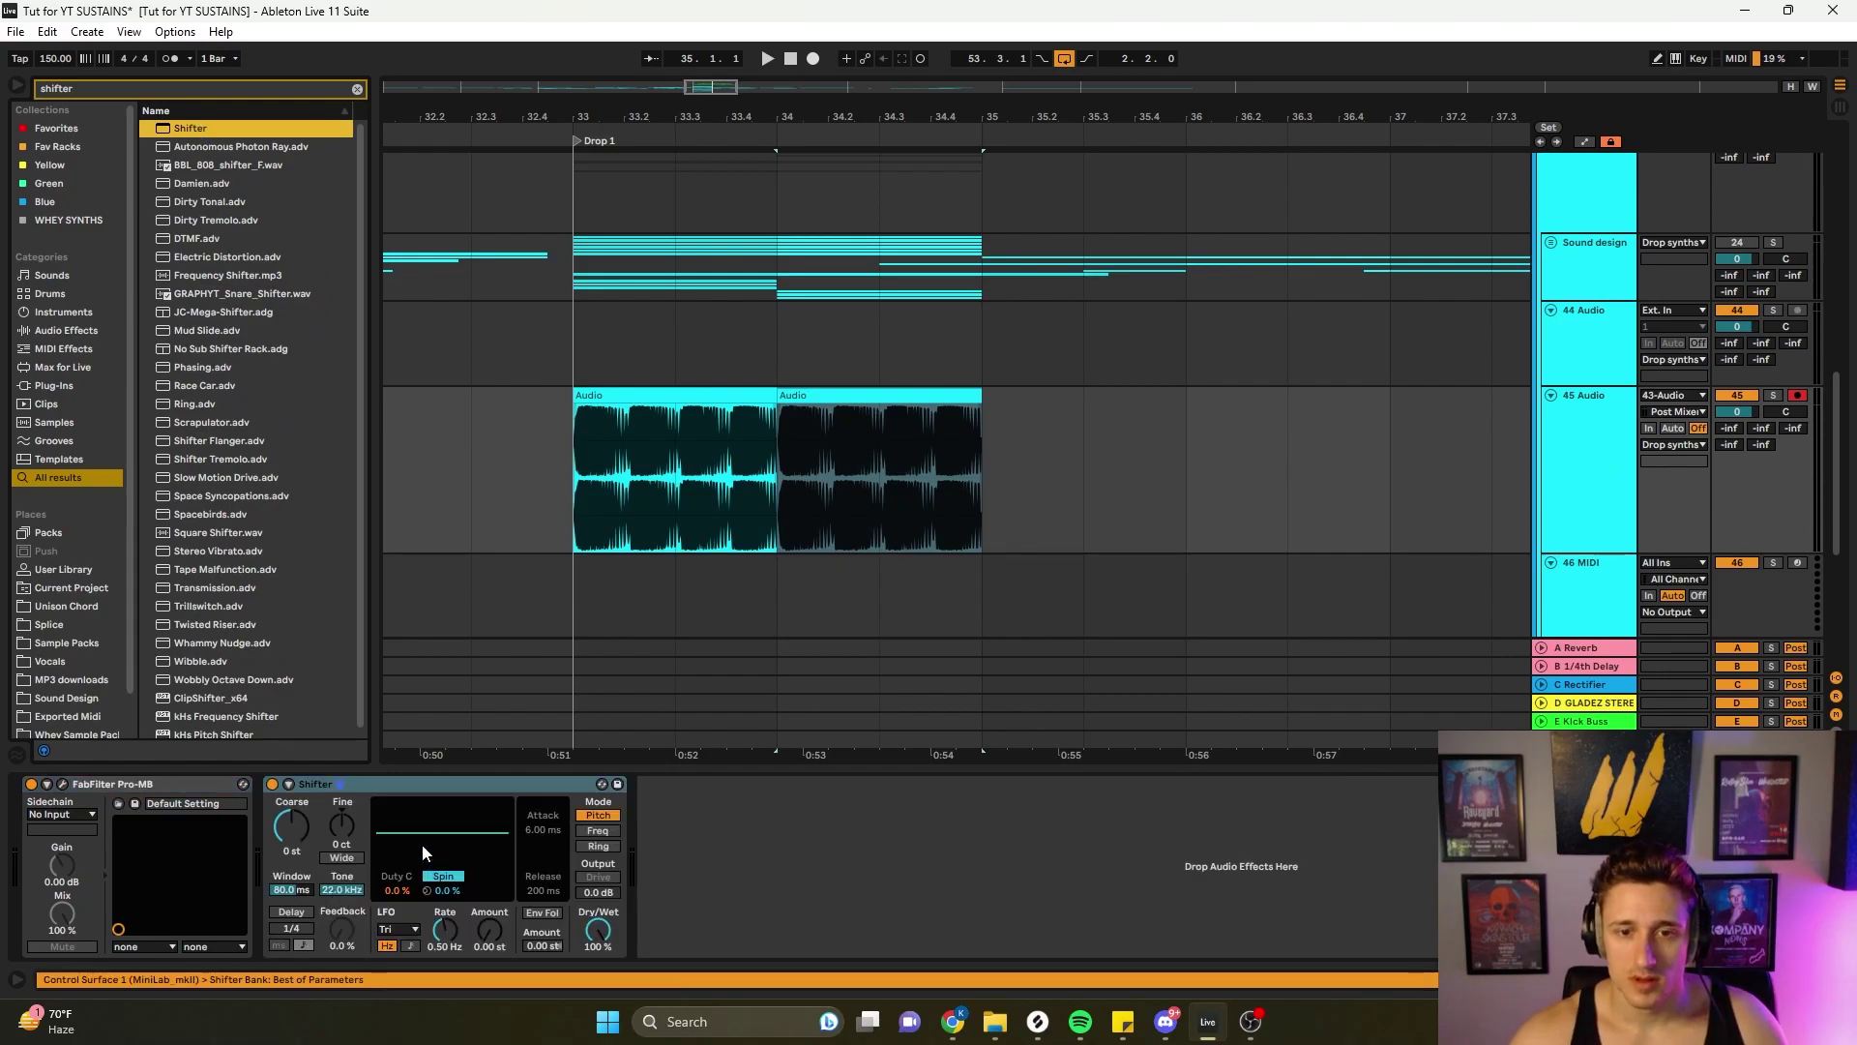
- Group Shifter into an Audio Effect Rack, show its chain list and name the chain no low
key("ctrl+g")
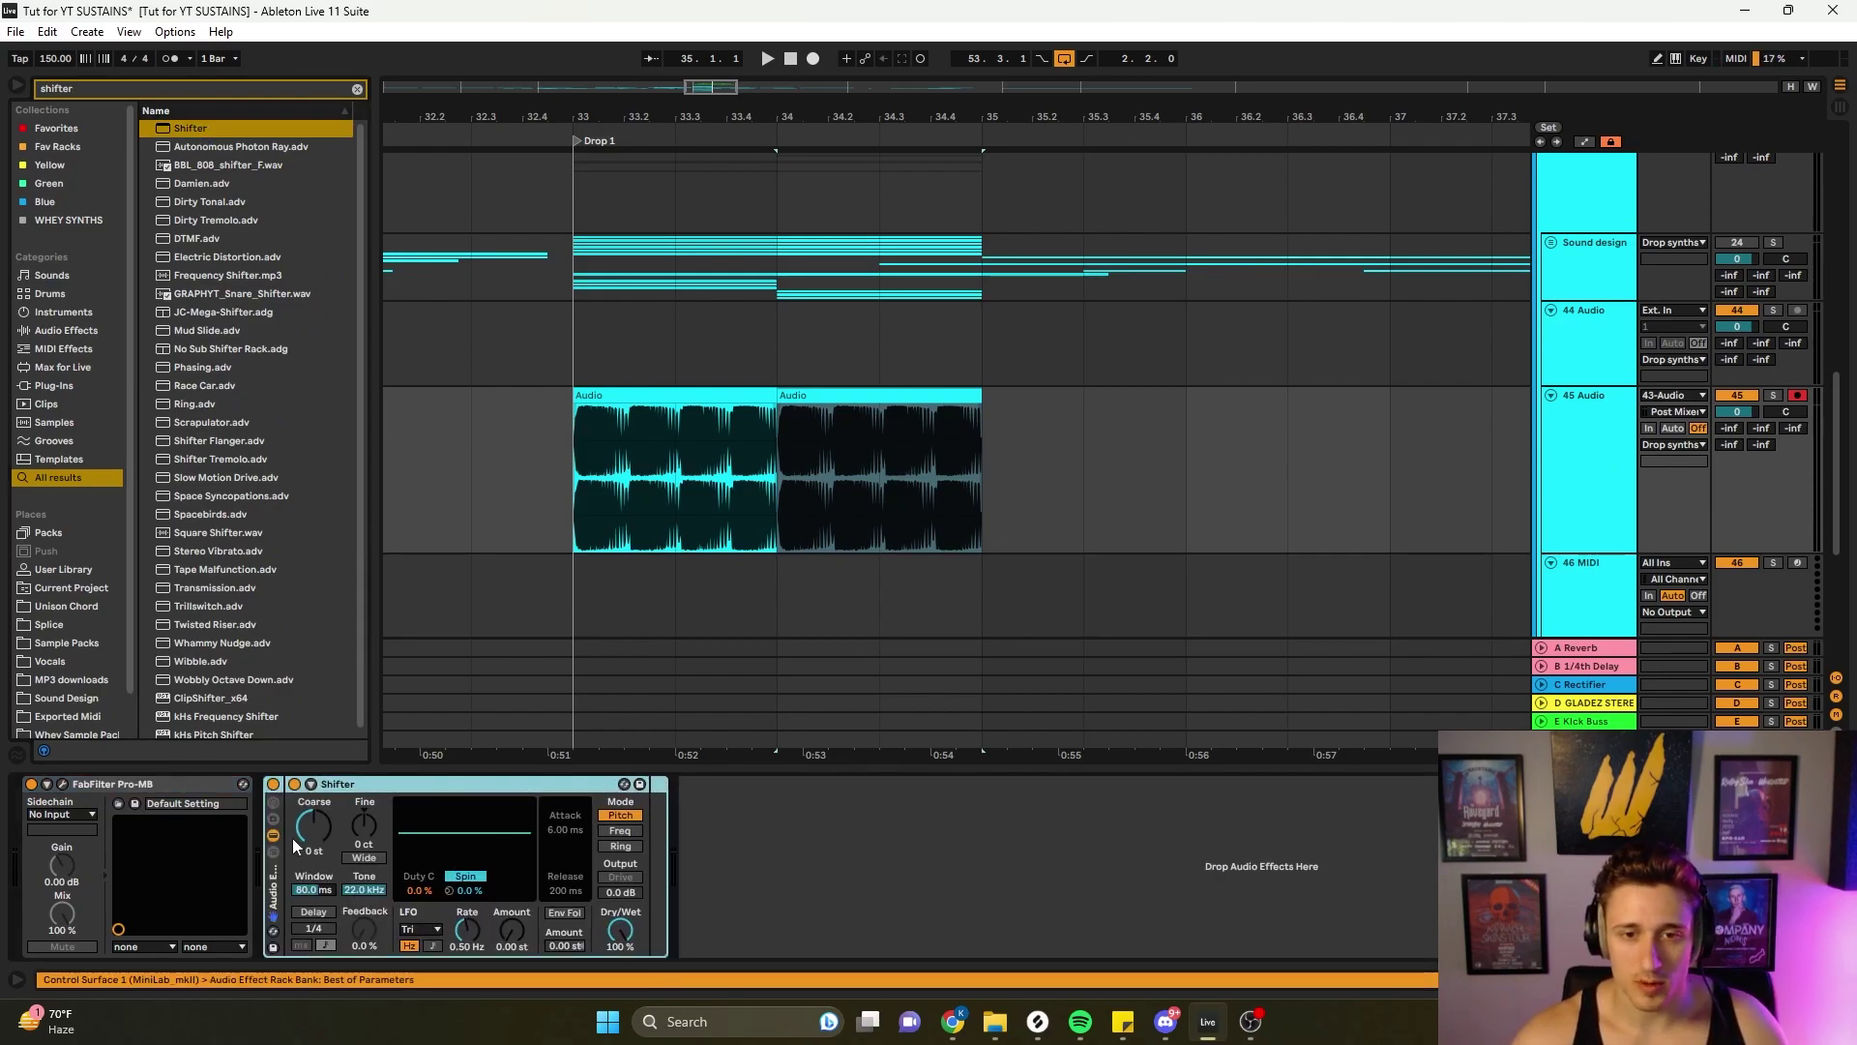
left_click(275, 850)
left_click(348, 832)
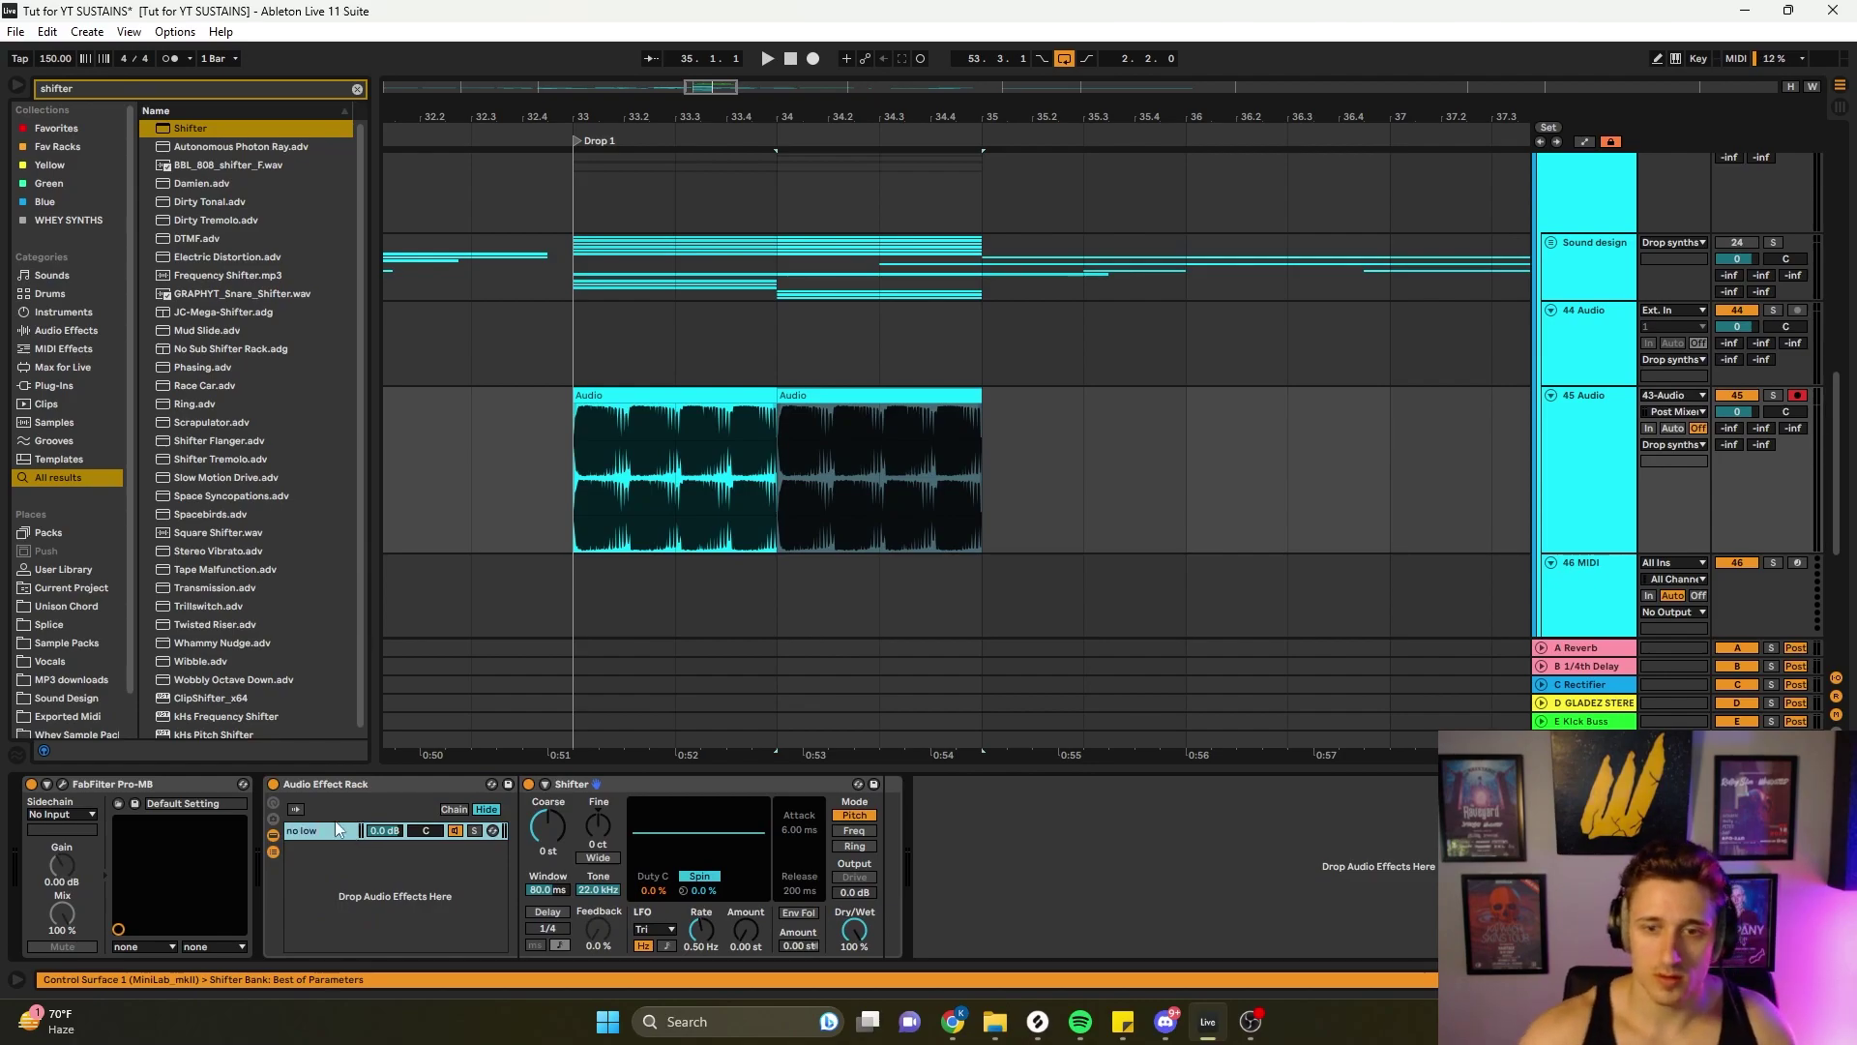
key("Return")
- Search for eq, place EQ Eight before Shifter in the no low chain and set its band 1 low cut to 150 Hz
key("ctrl+f")
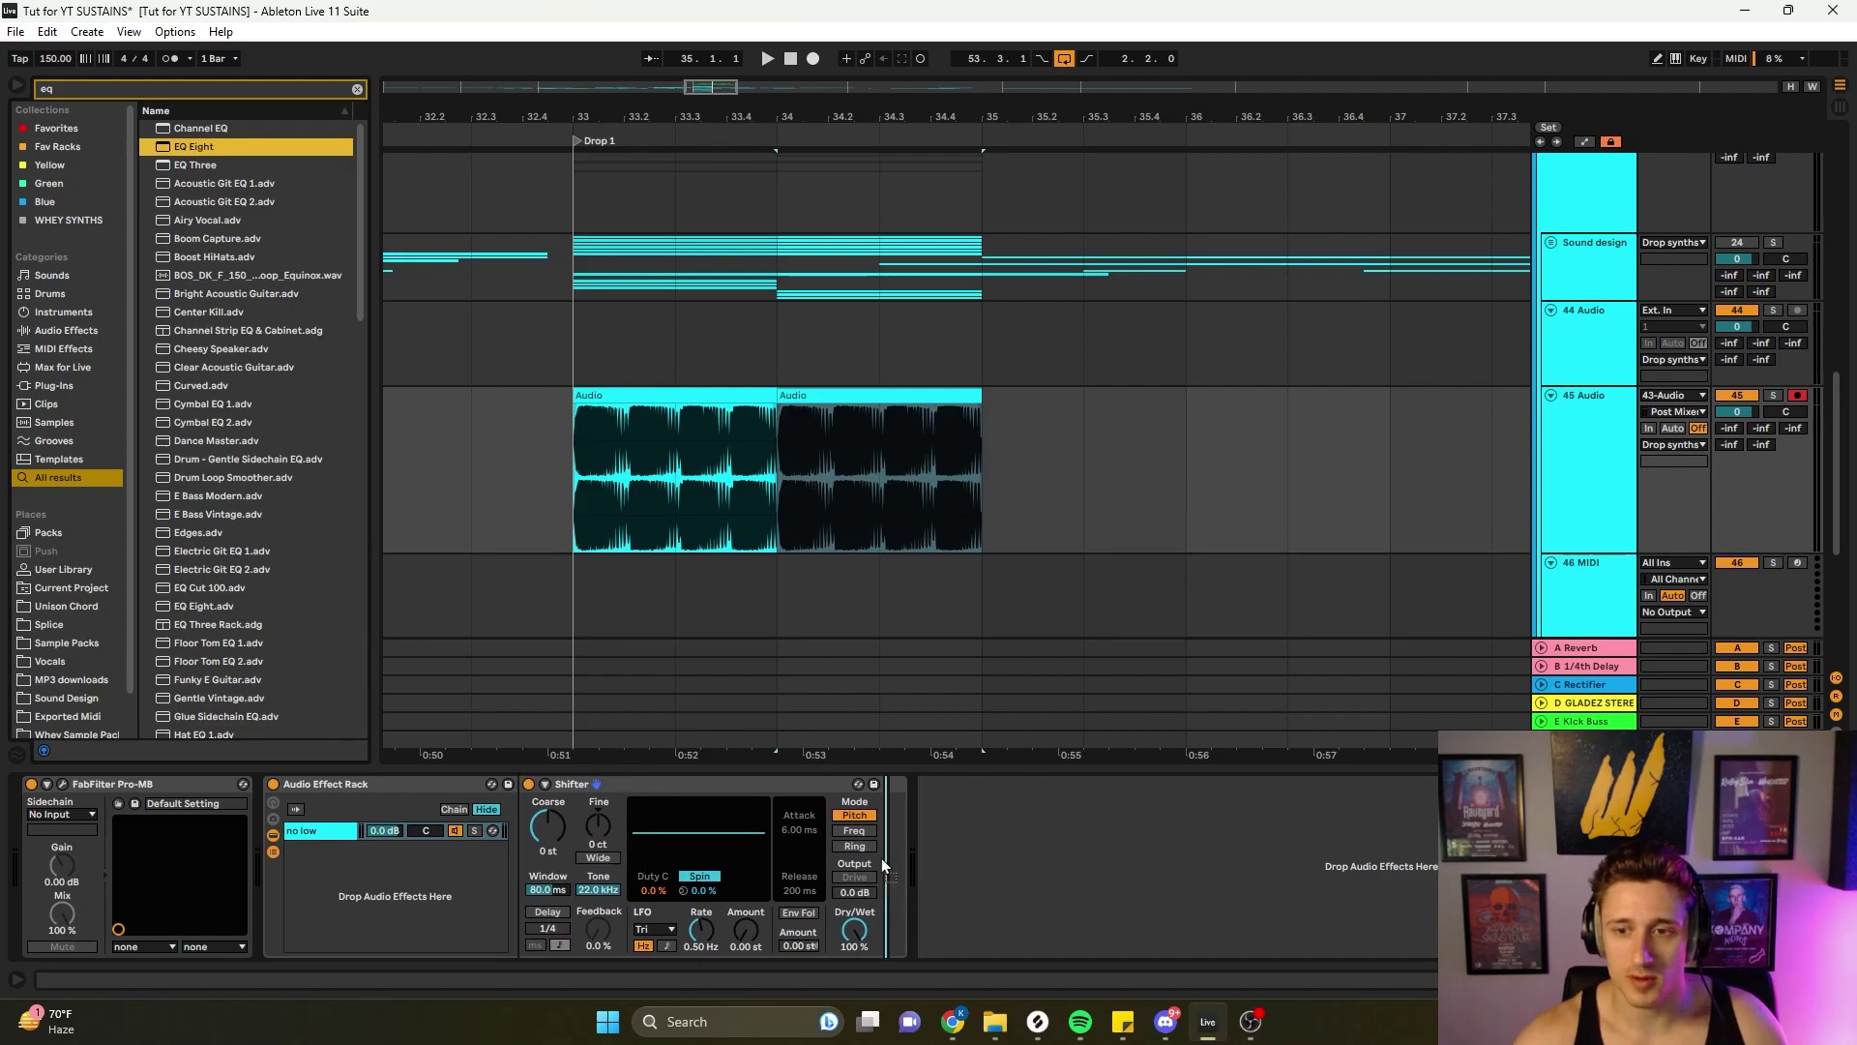
key("Return")
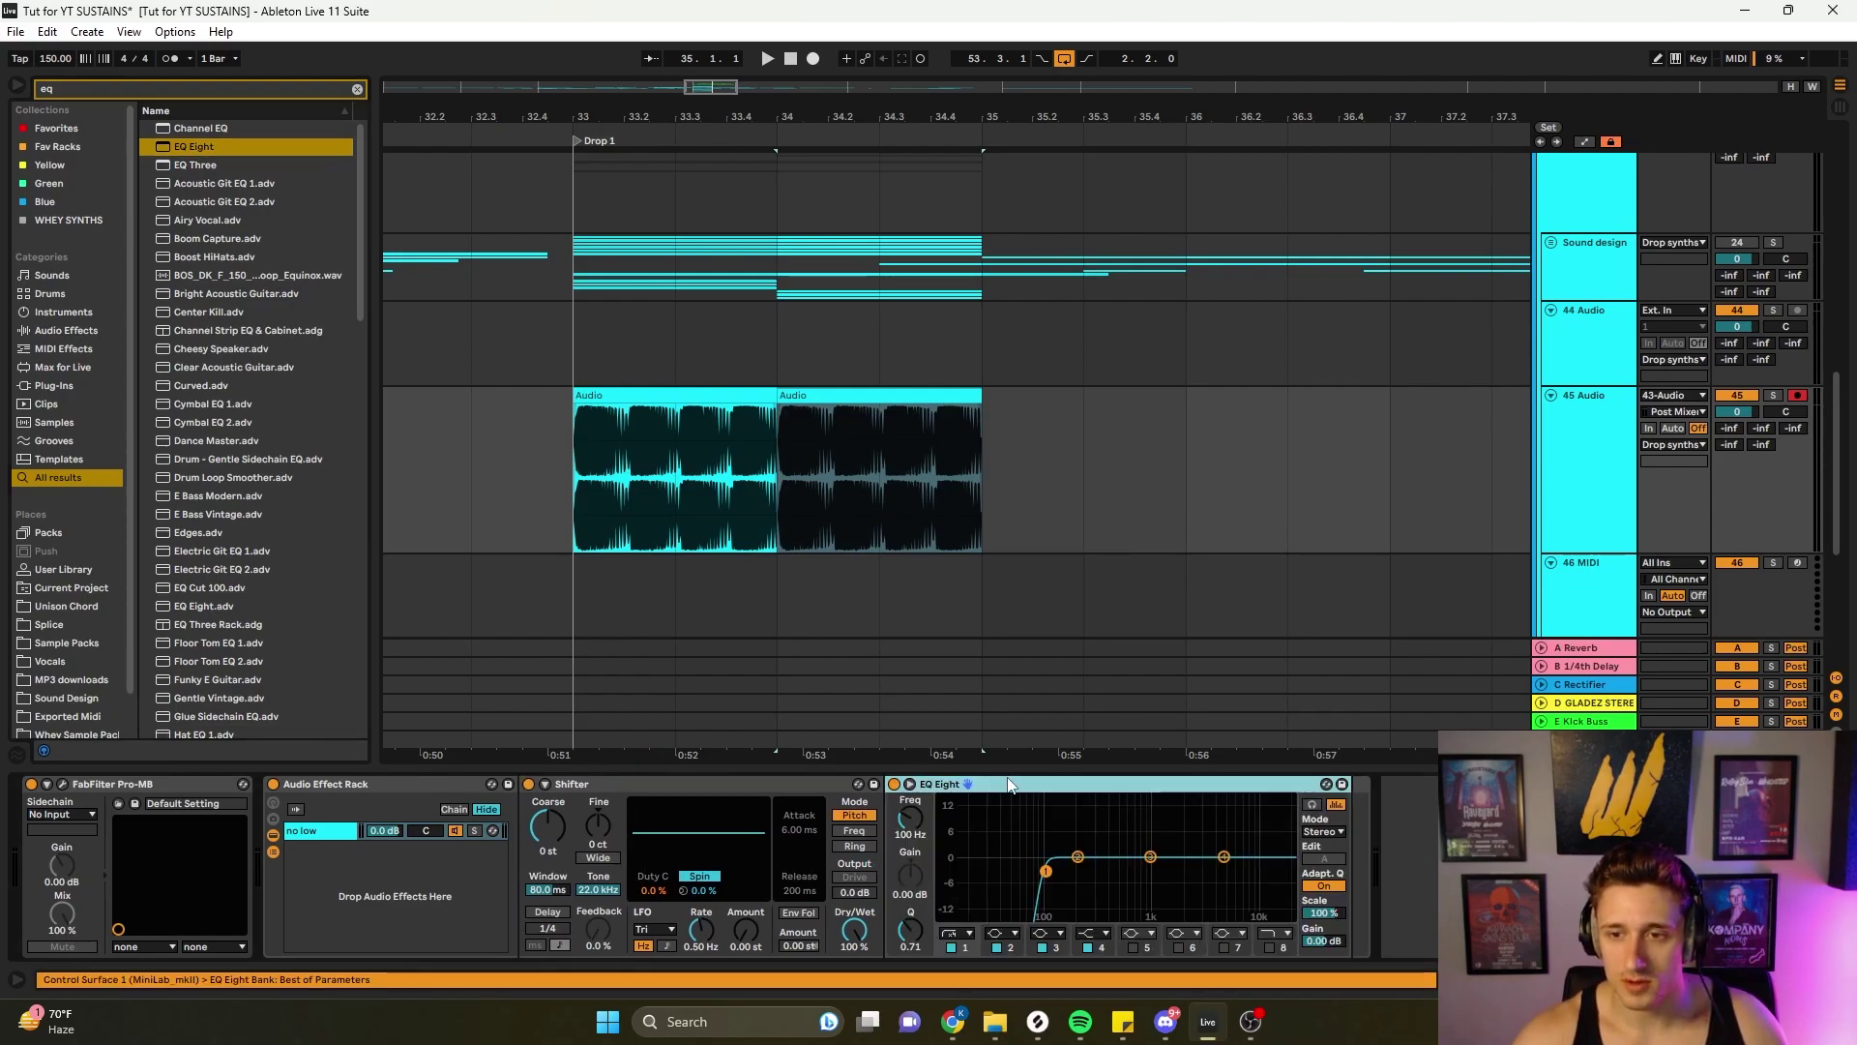
left_click_drag(650, 891, 525, 913)
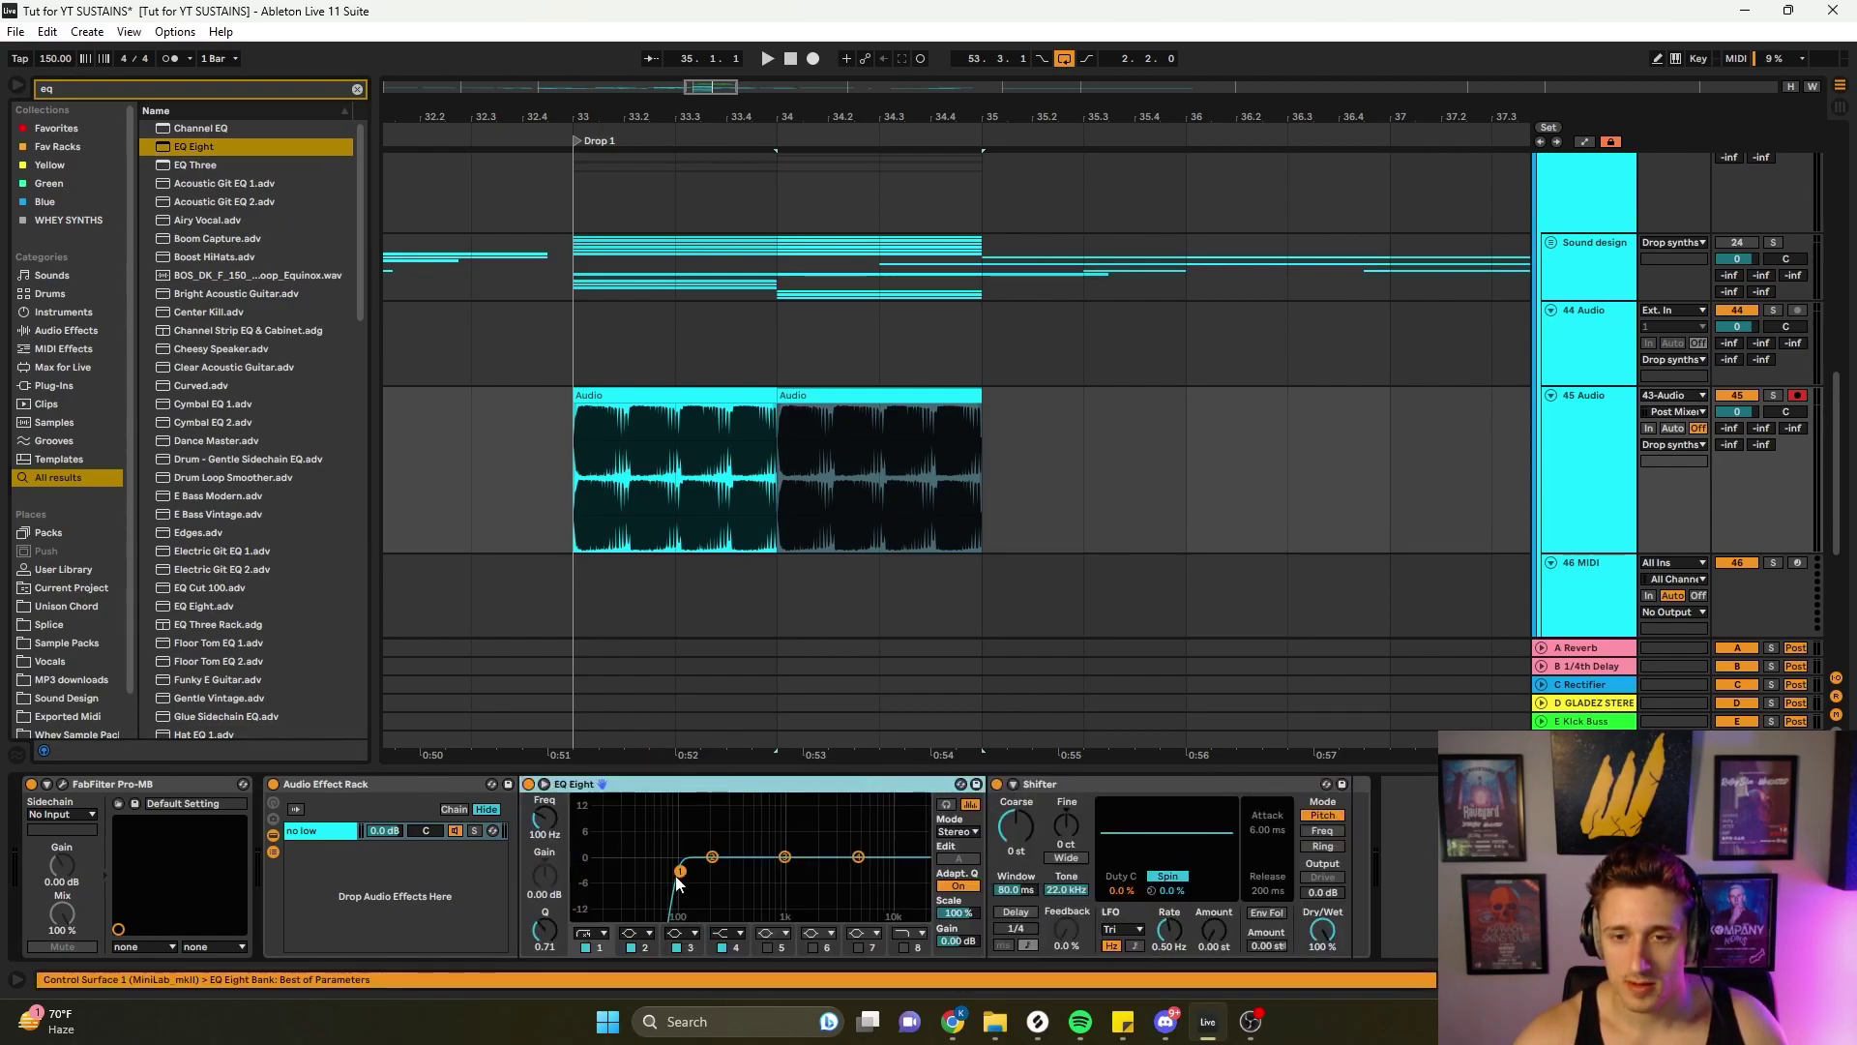
left_click_drag(681, 872, 691, 871)
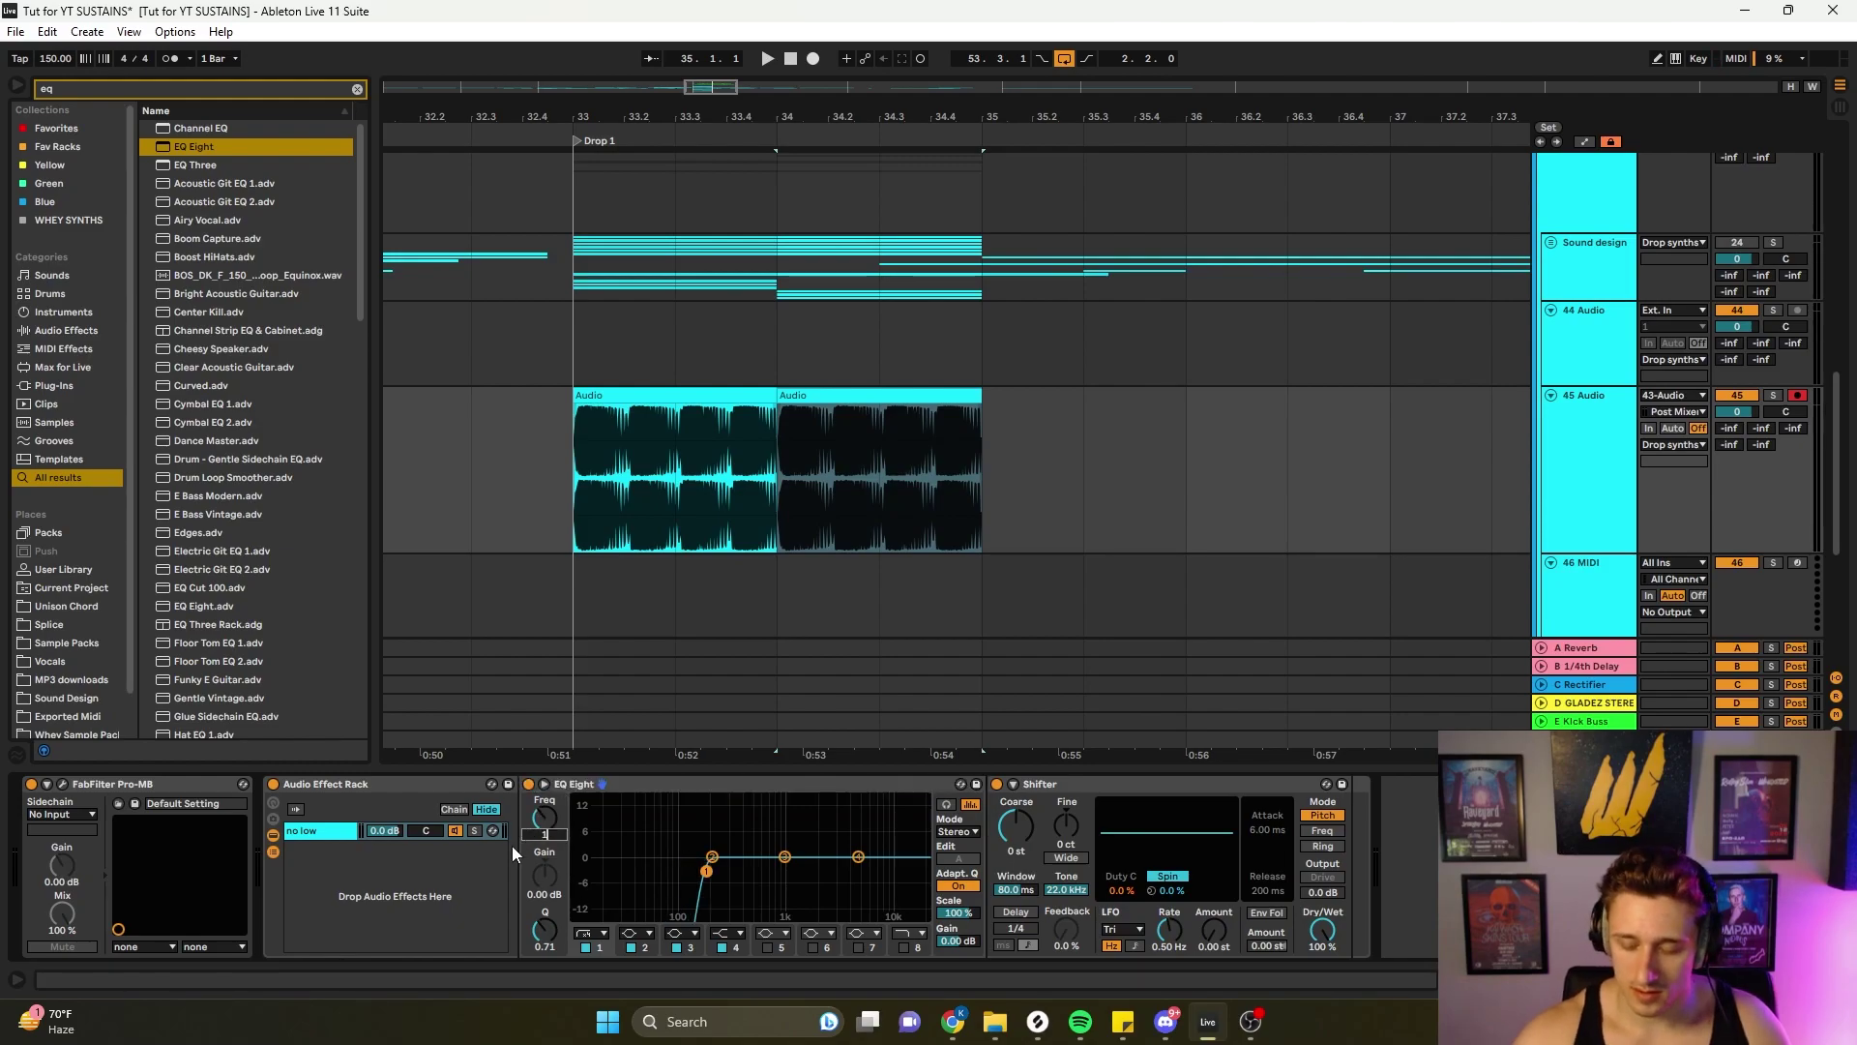
type("50")
key("Return")
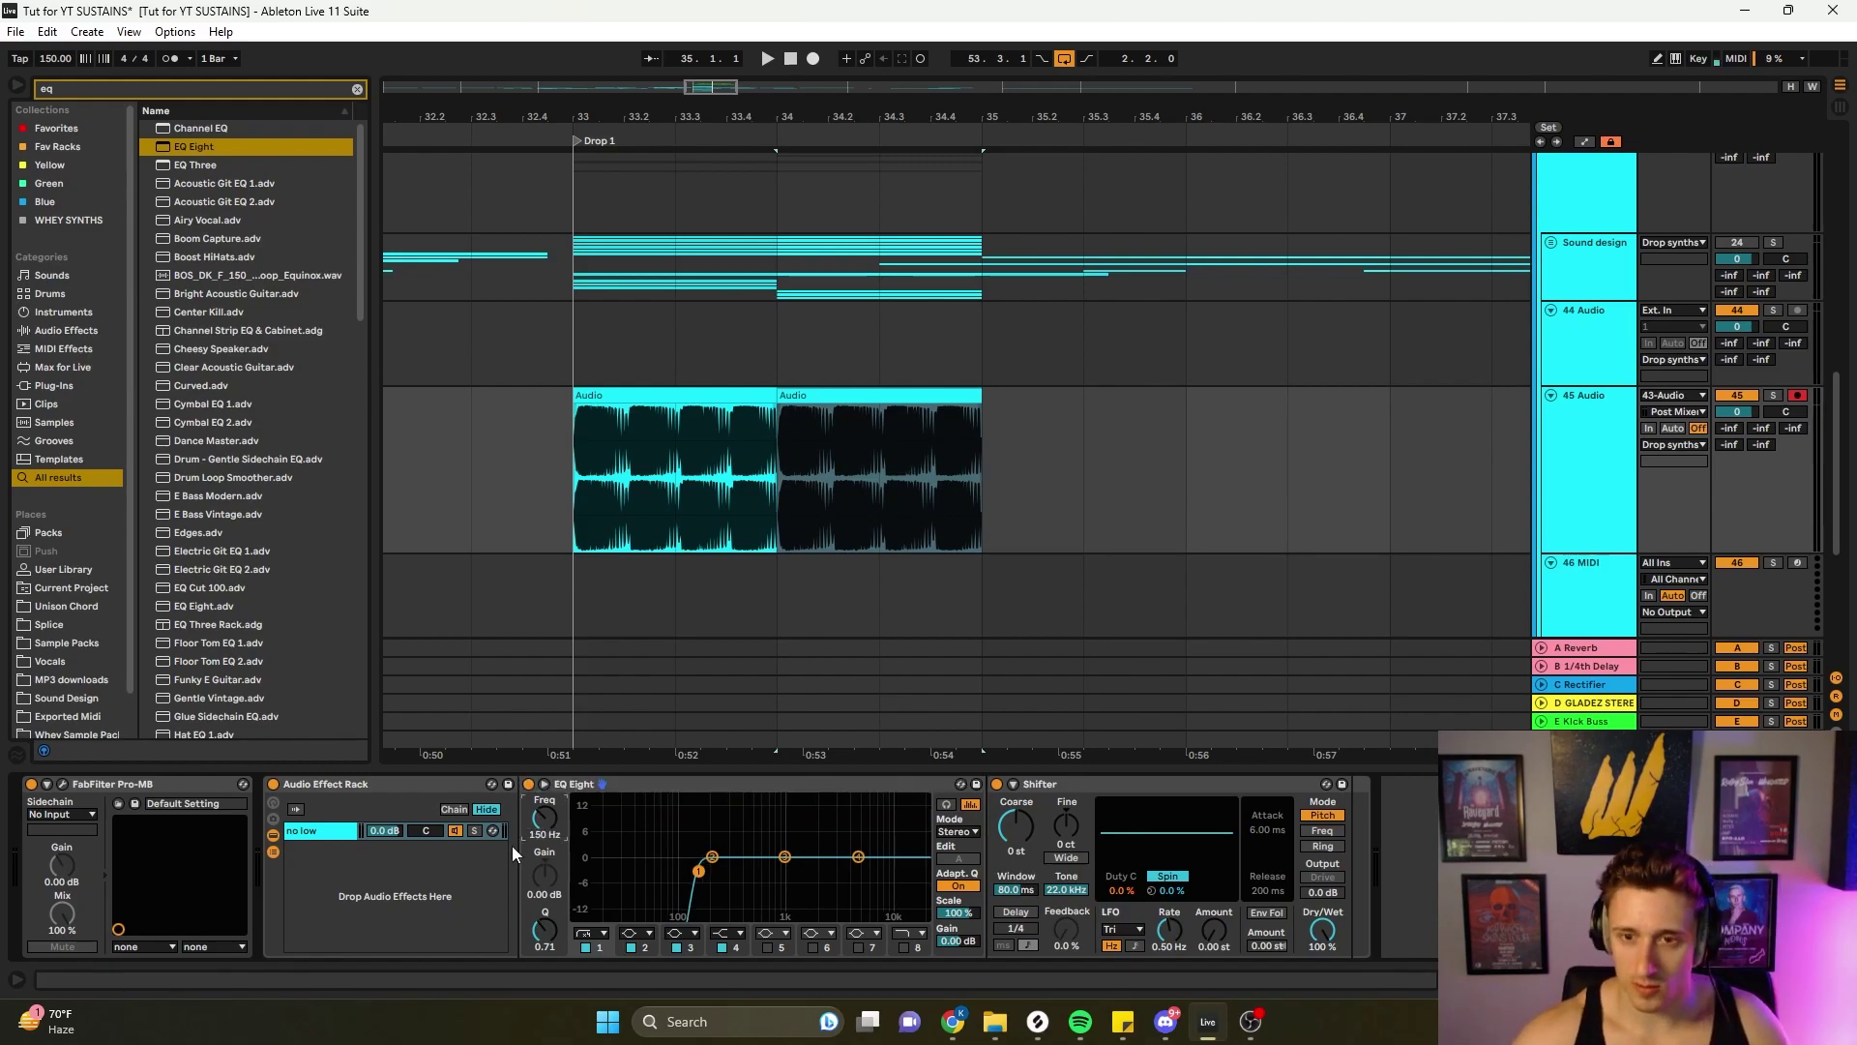
- Duplicate the no low chain as highs and set EQ Eight's band 1 filter types, with the highs chain using a low cut
left_click(317, 829)
key("ctrl+d")
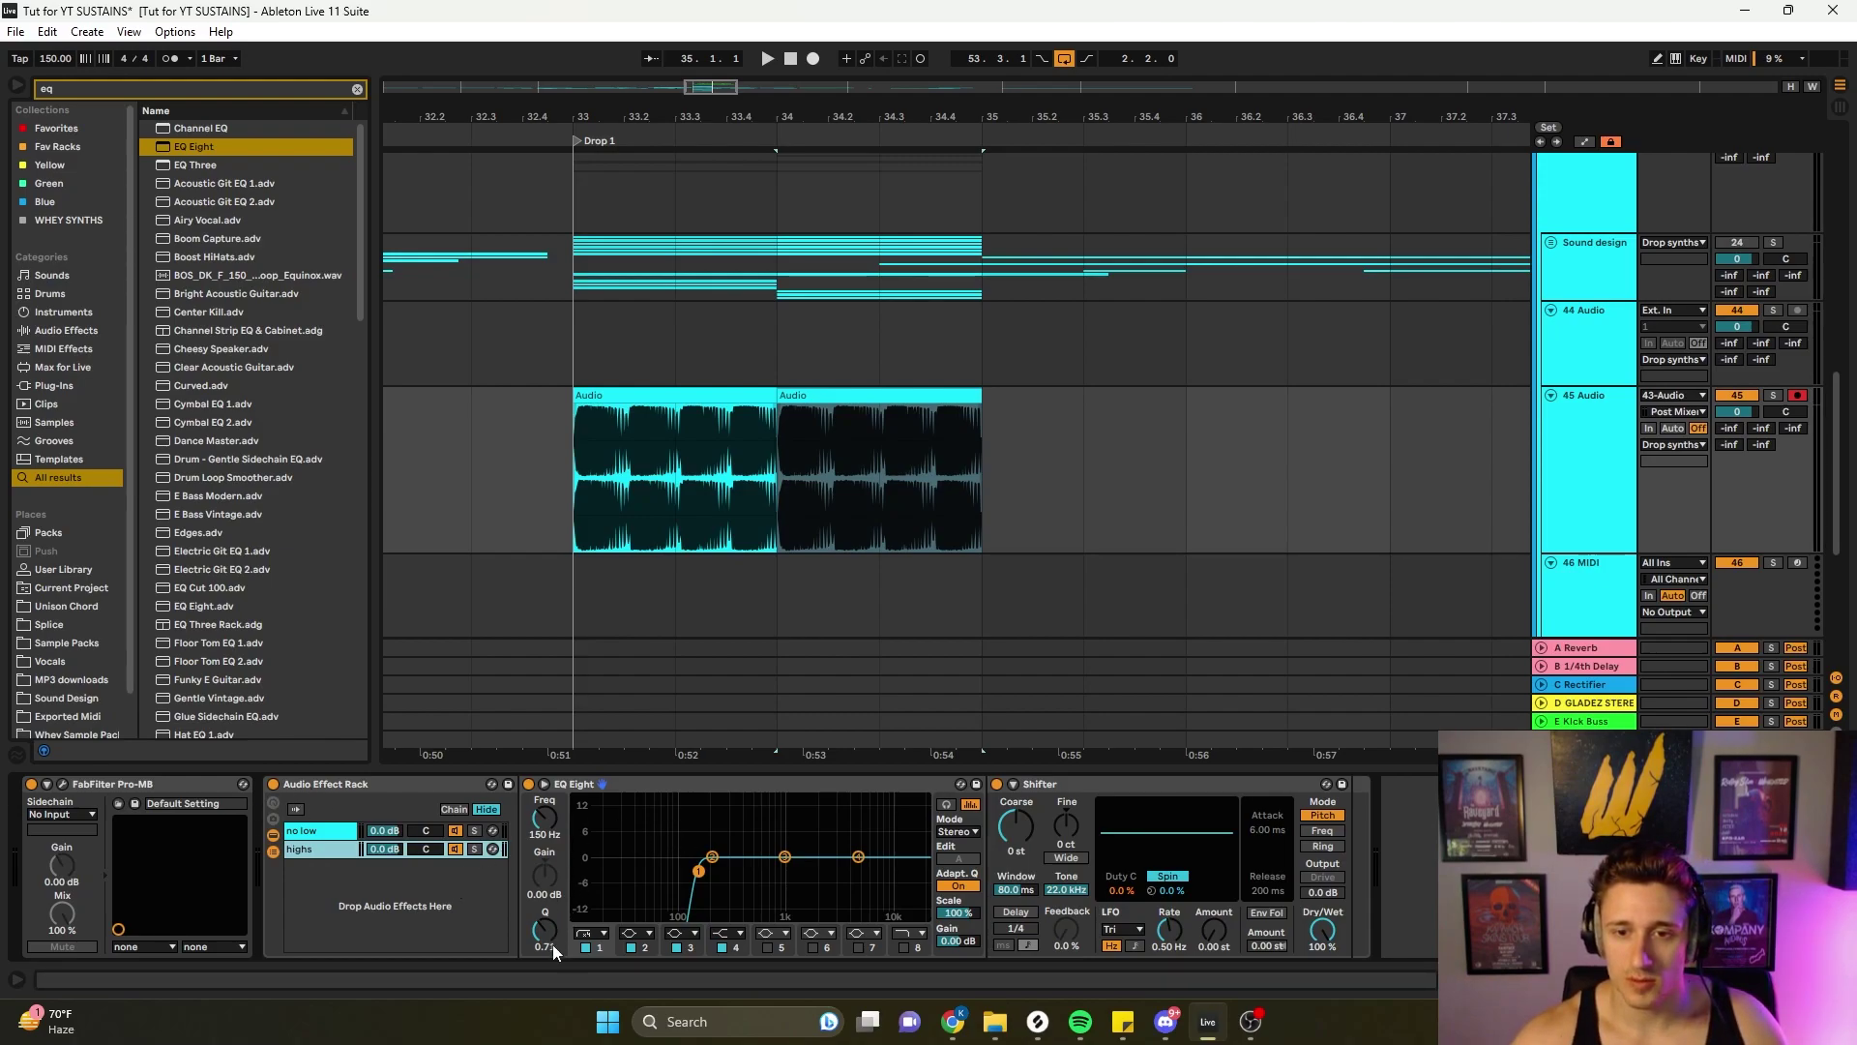
left_click(593, 934)
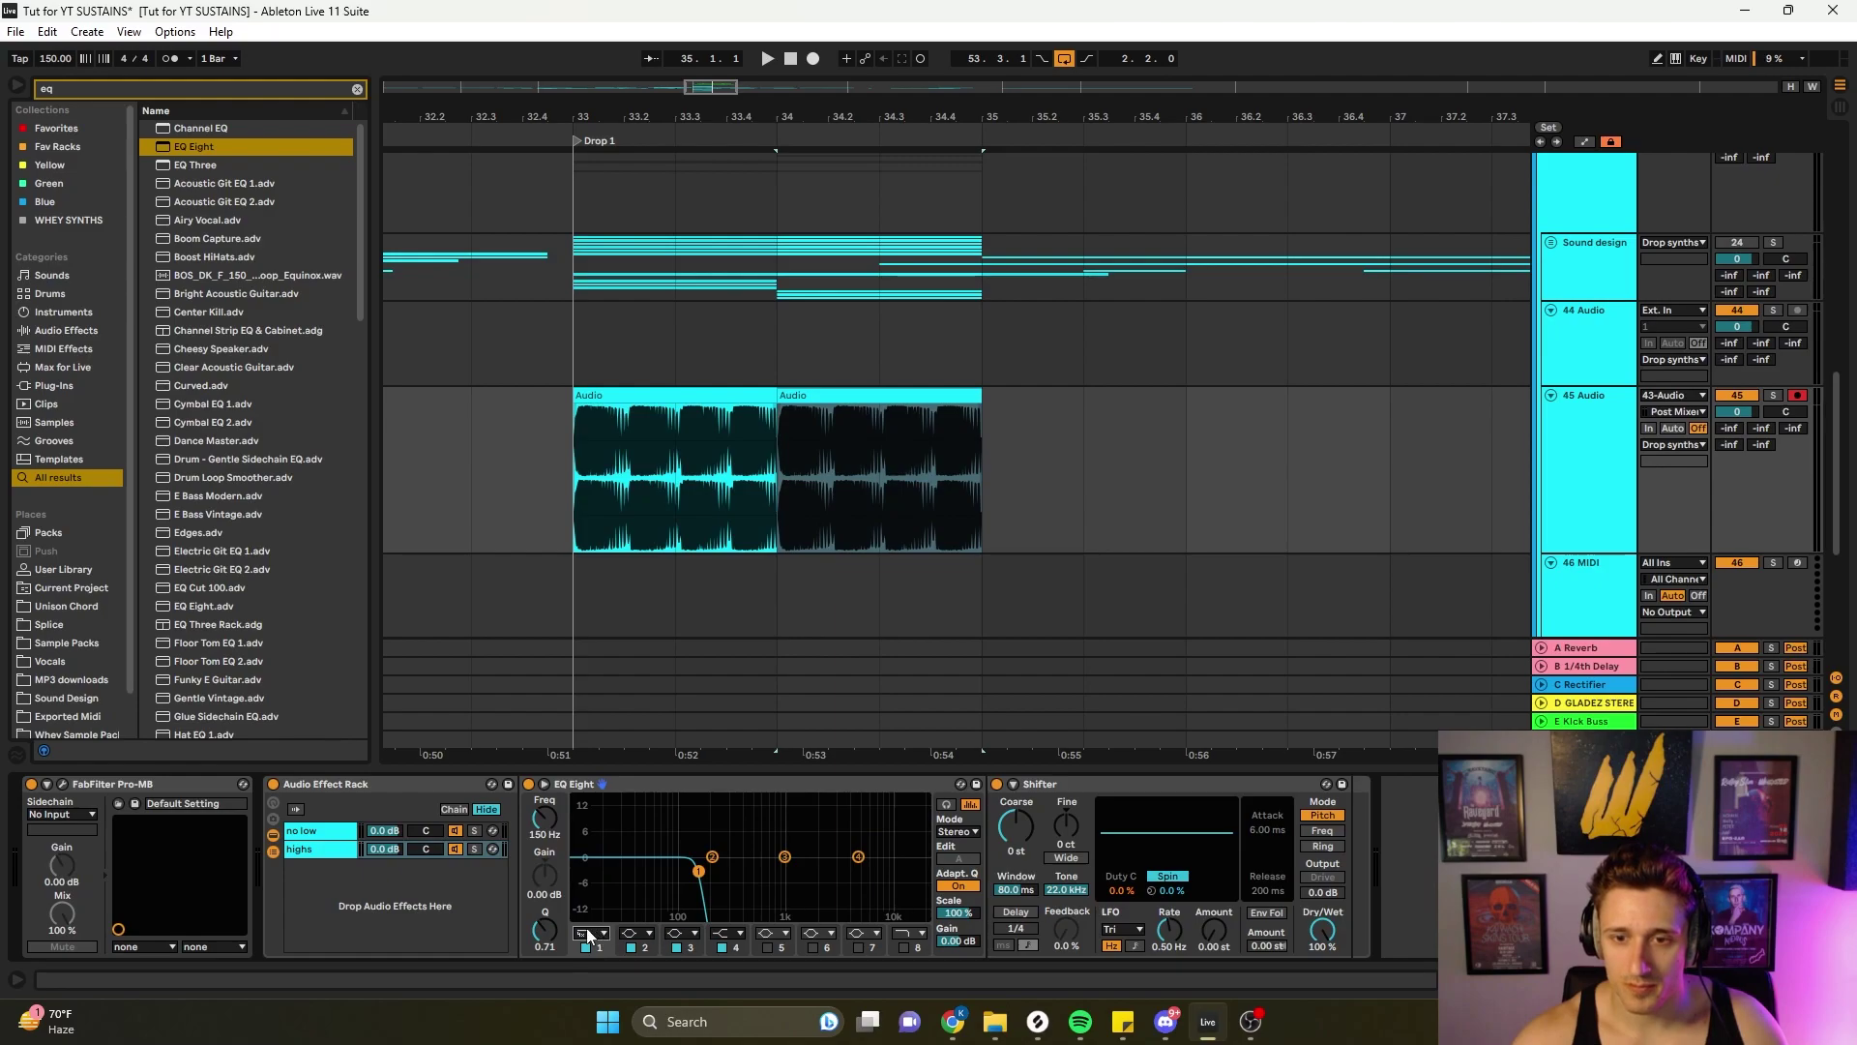
left_click(328, 834)
left_click(592, 934)
left_click(595, 932)
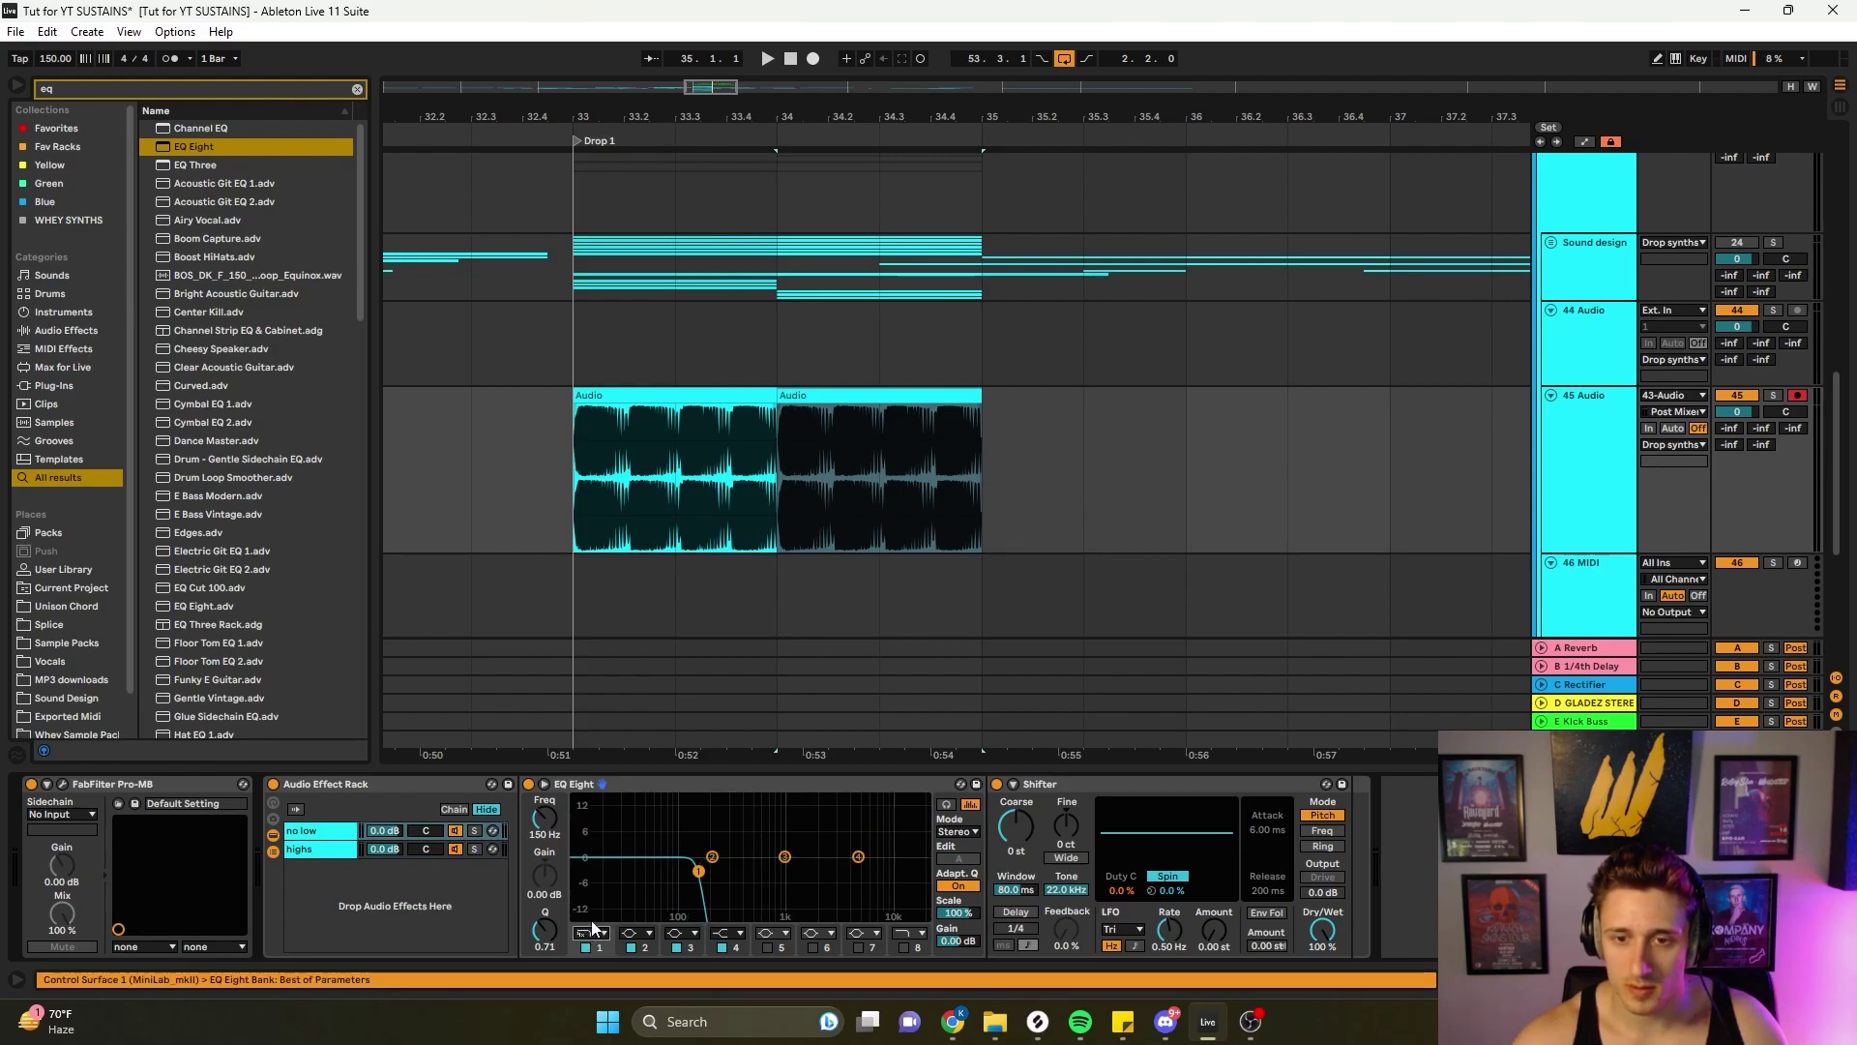
left_click(593, 934)
left_click(576, 827)
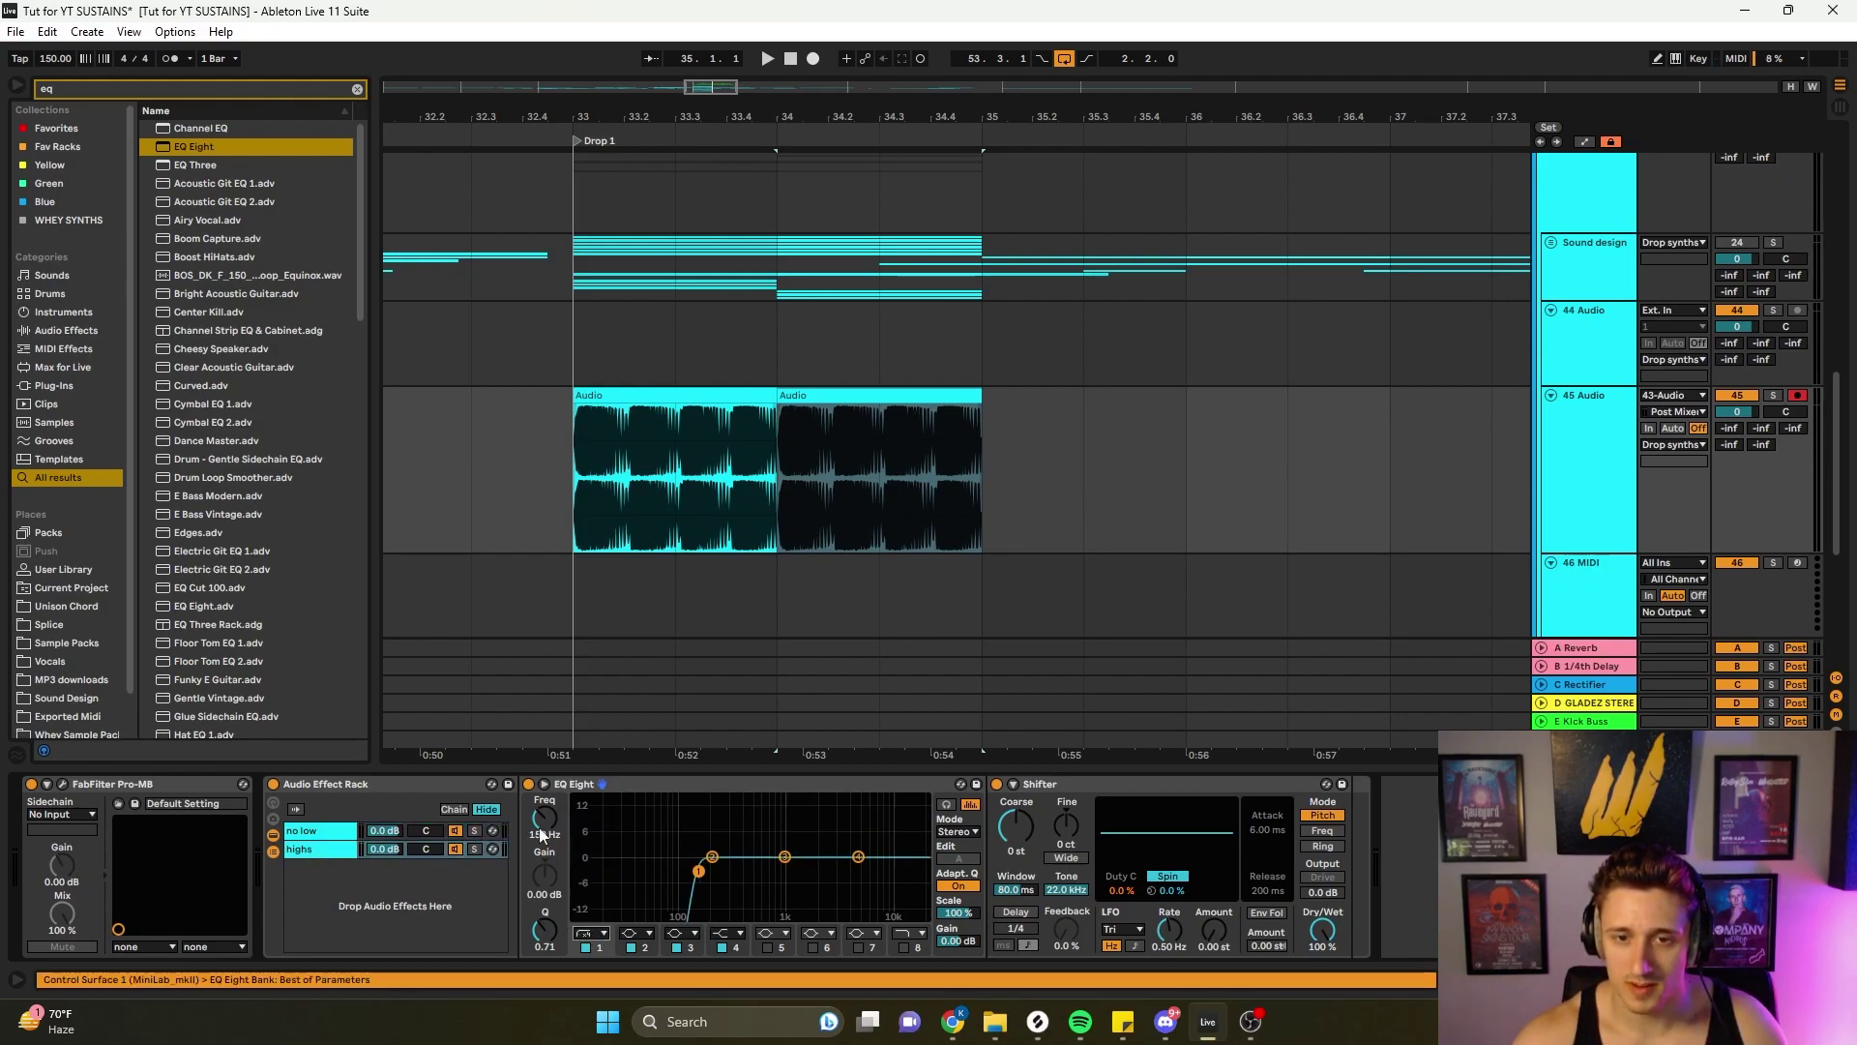
- Show the rack's macros, put the highs Shifter in Freq mode and map its Fine control to Macro 1
left_click(273, 804)
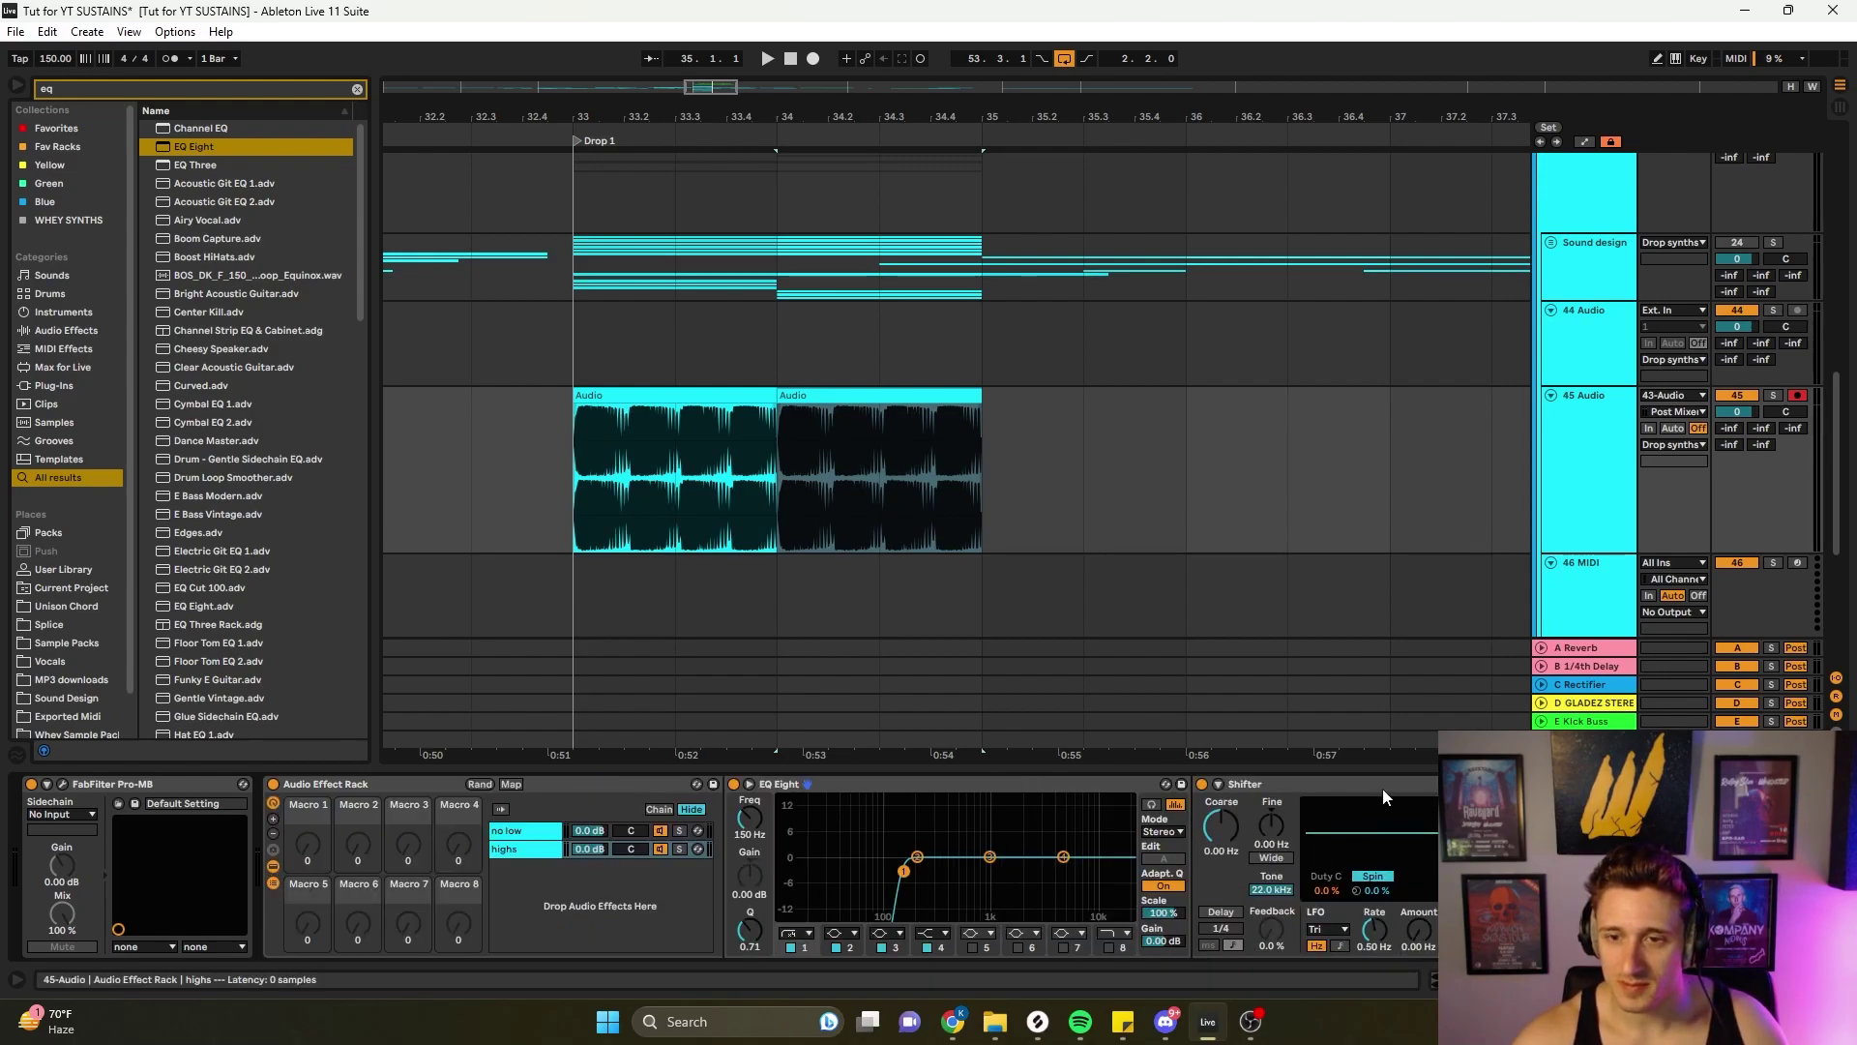
right_click(1281, 828)
left_click(1316, 607)
- Audition the sound while raising the Mod Fine macro to 454 Hz, and solo track 45
key("space")
left_click_drag(308, 846, 308, 764)
key("space")
key("space")
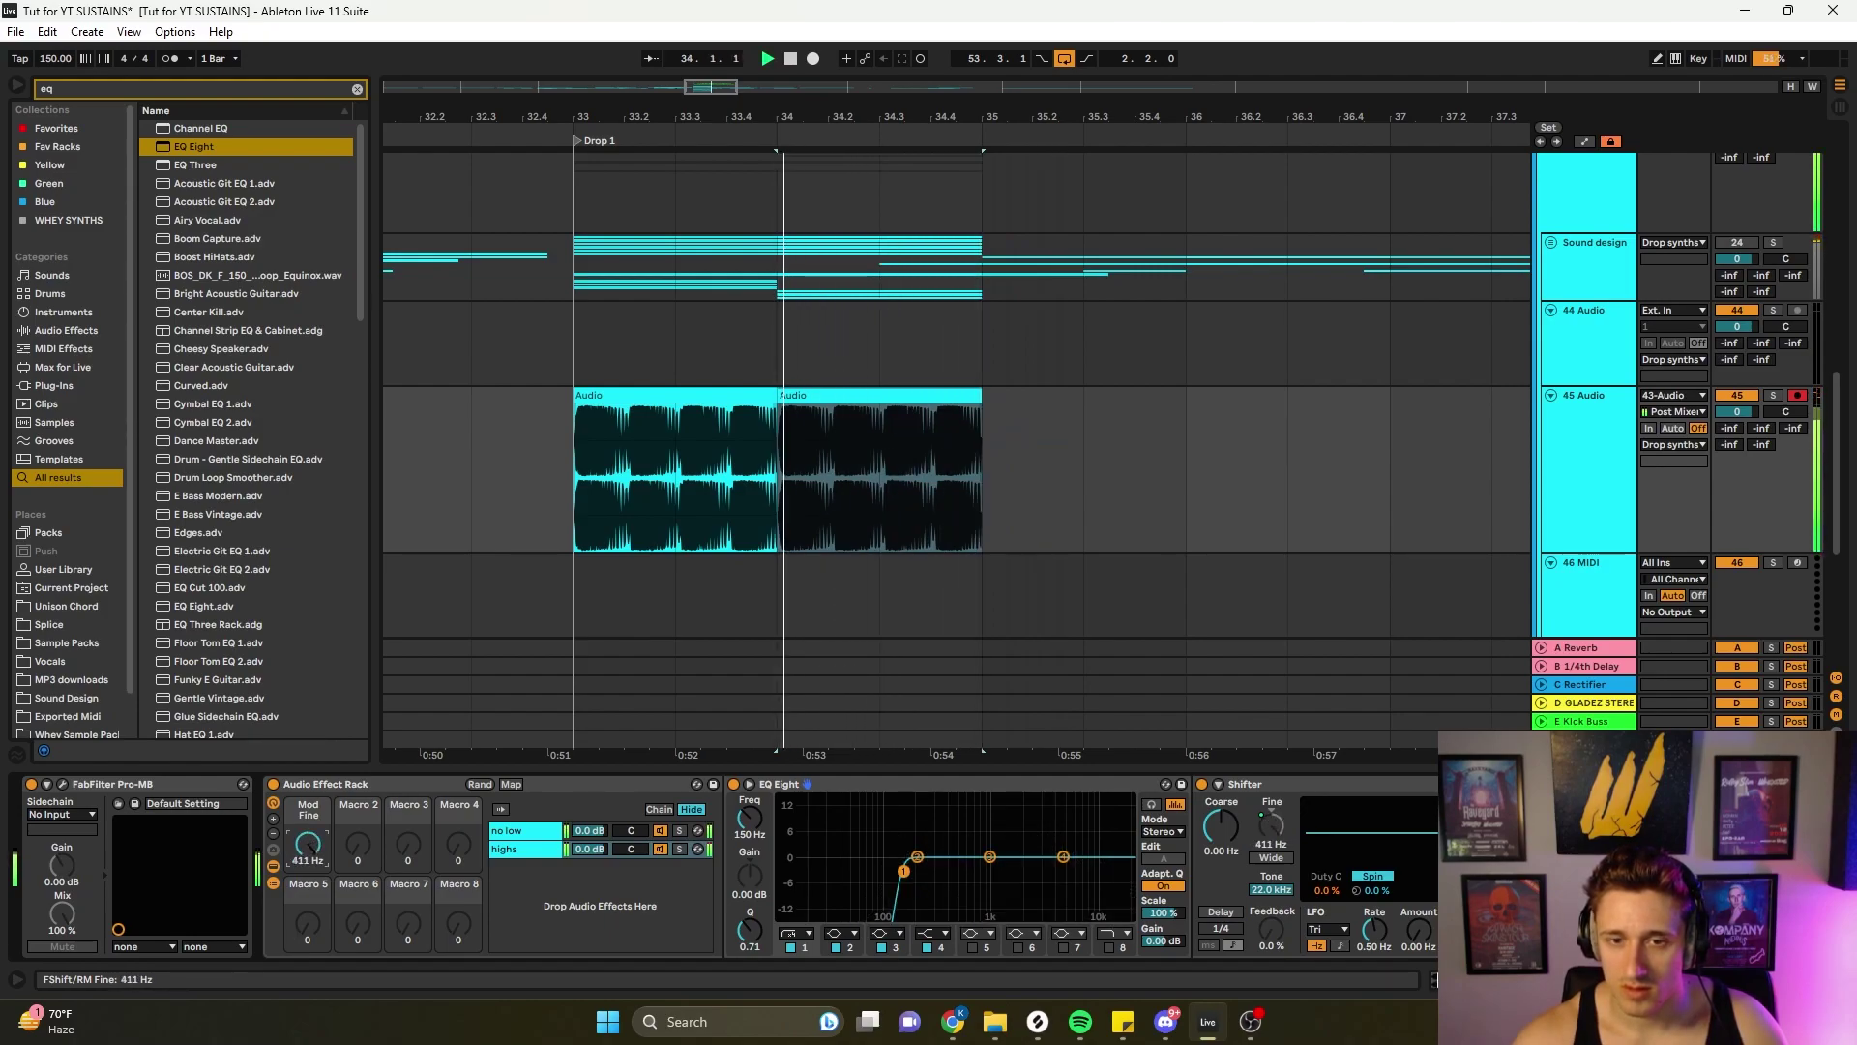
left_click_drag(307, 843, 308, 837)
key("space")
key("space")
key("space")
key("s")
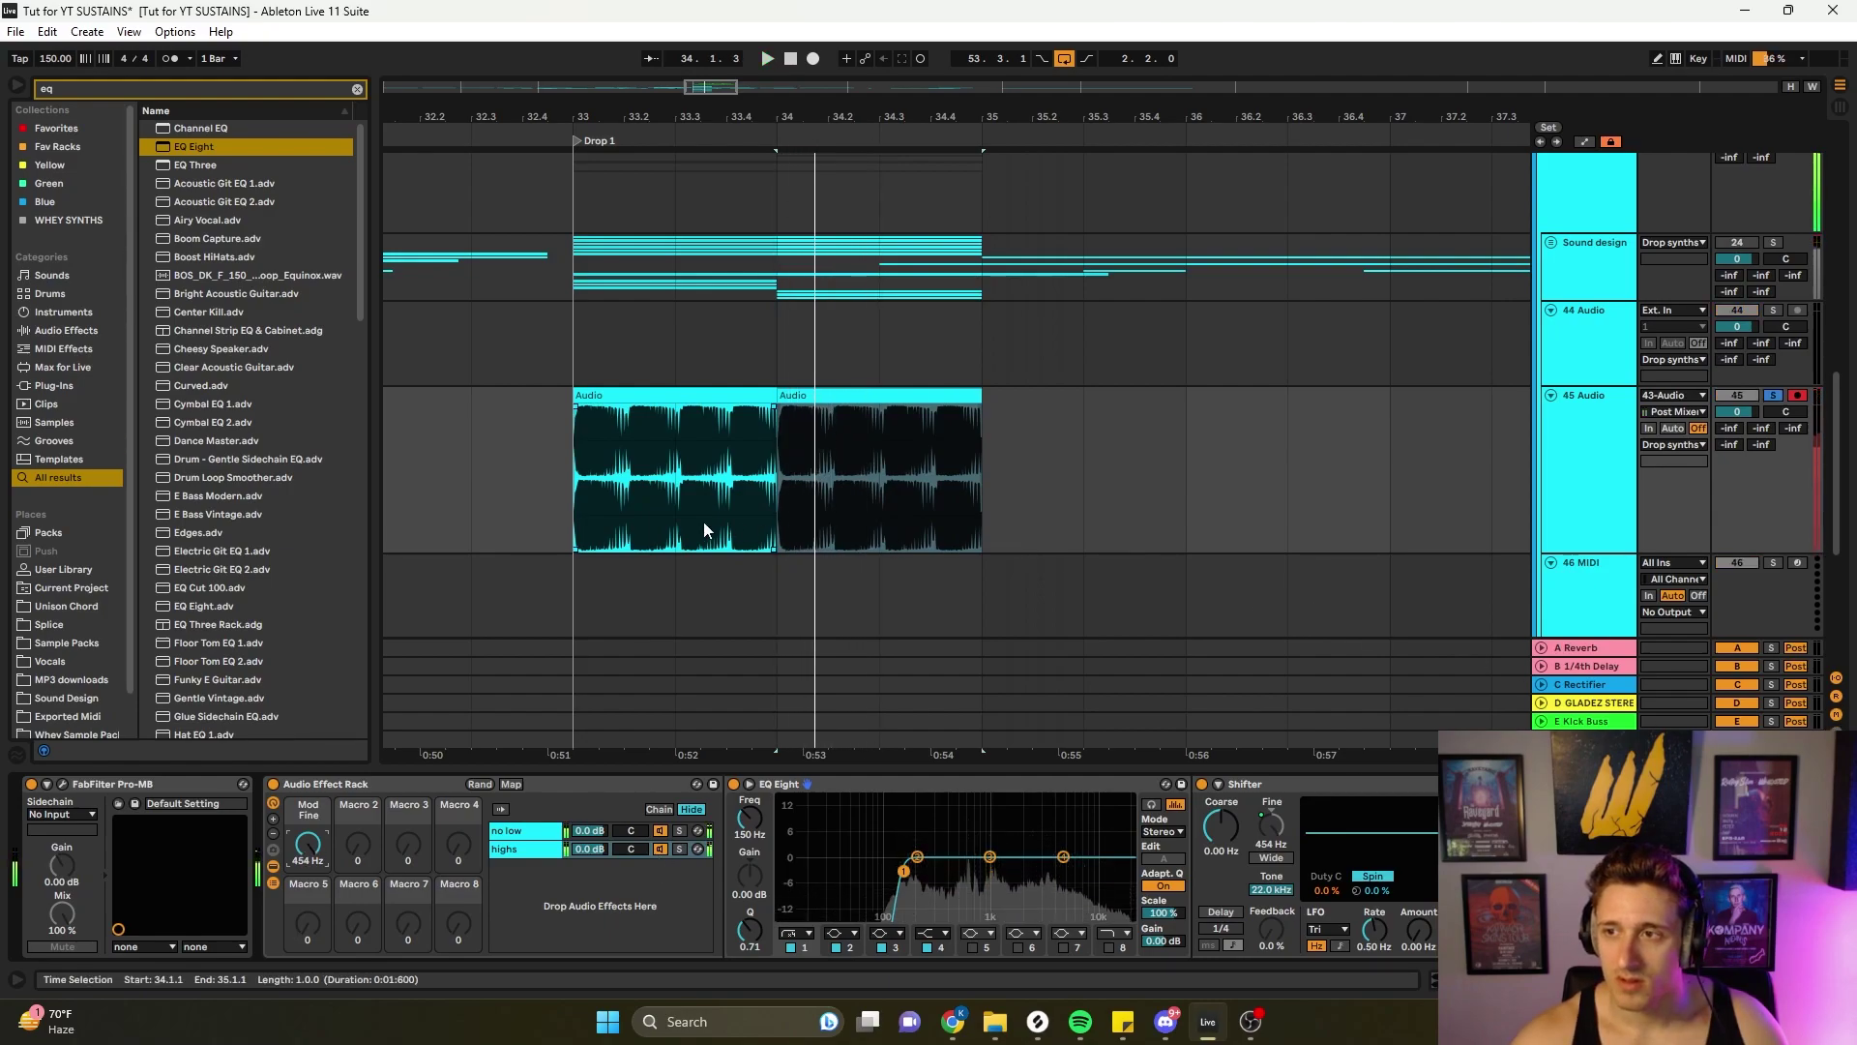
- Play the drop from bar 33, examine its spectrum in the master track's last SPAN analyser and close the analyser window
left_click(590, 507)
key("space")
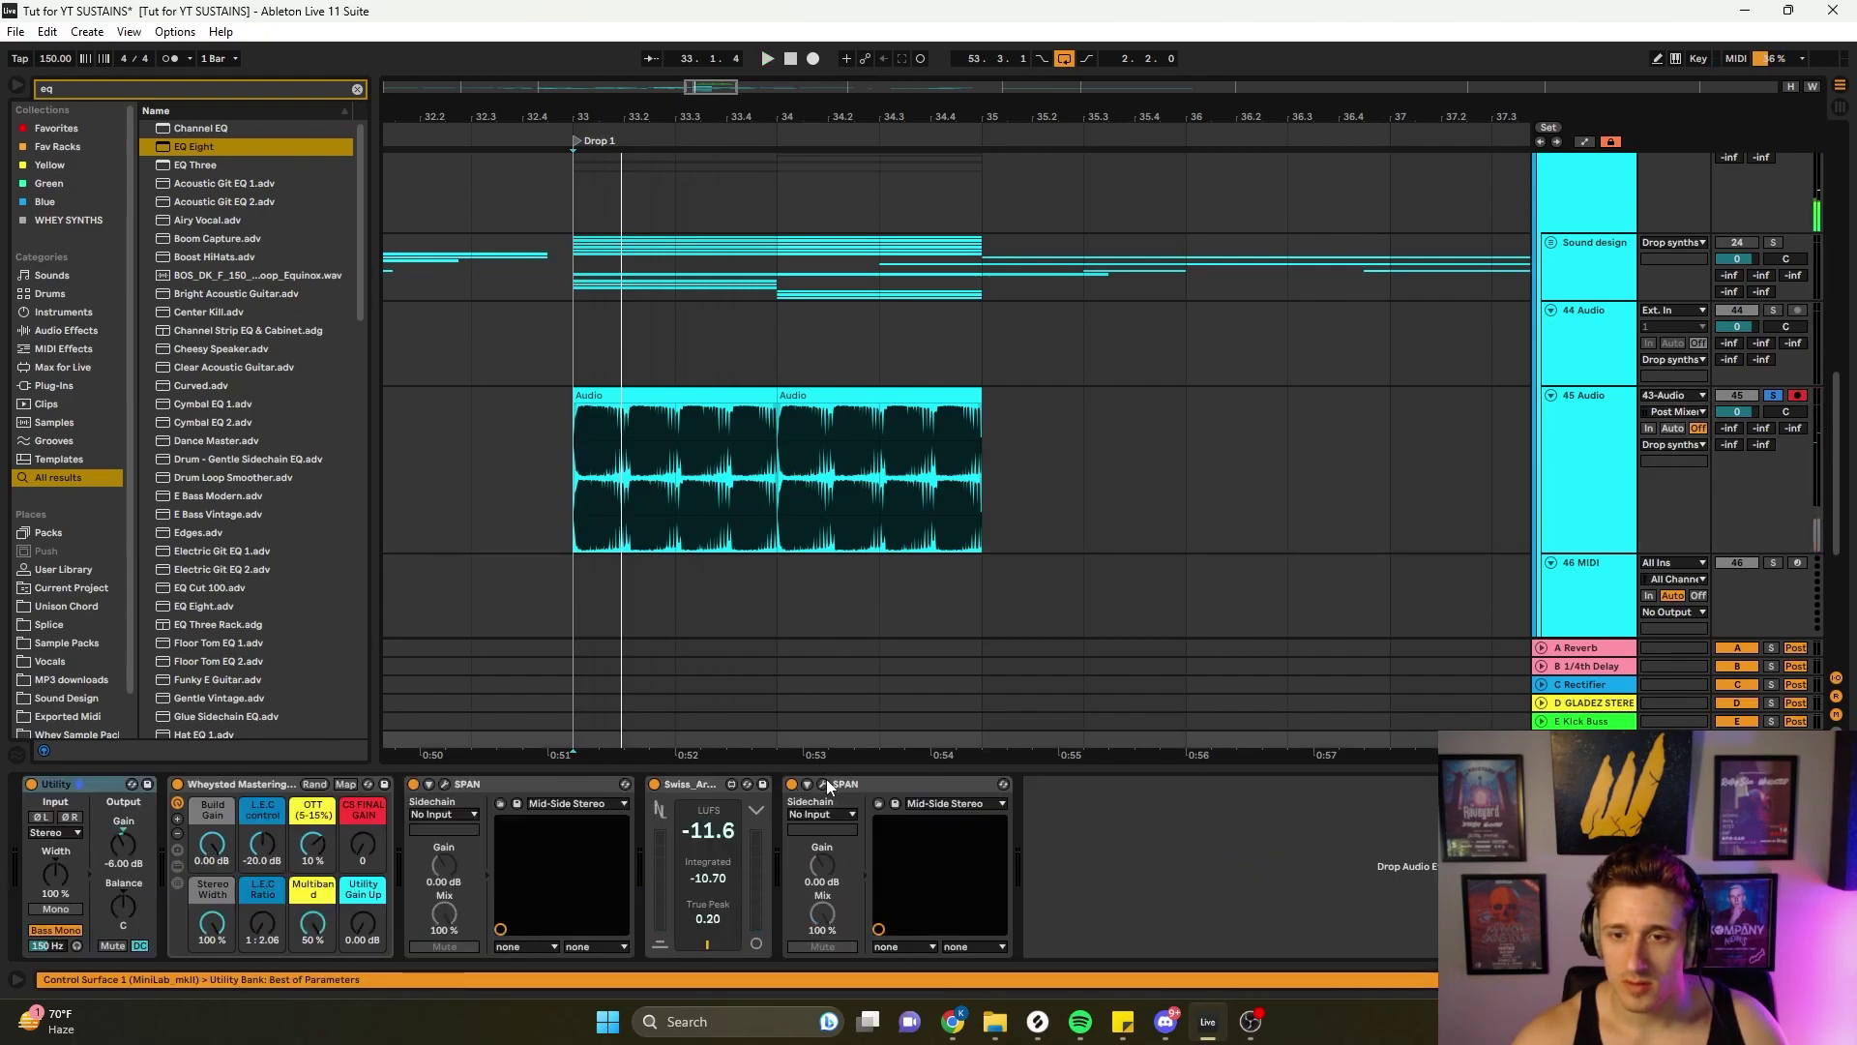
left_click(823, 784)
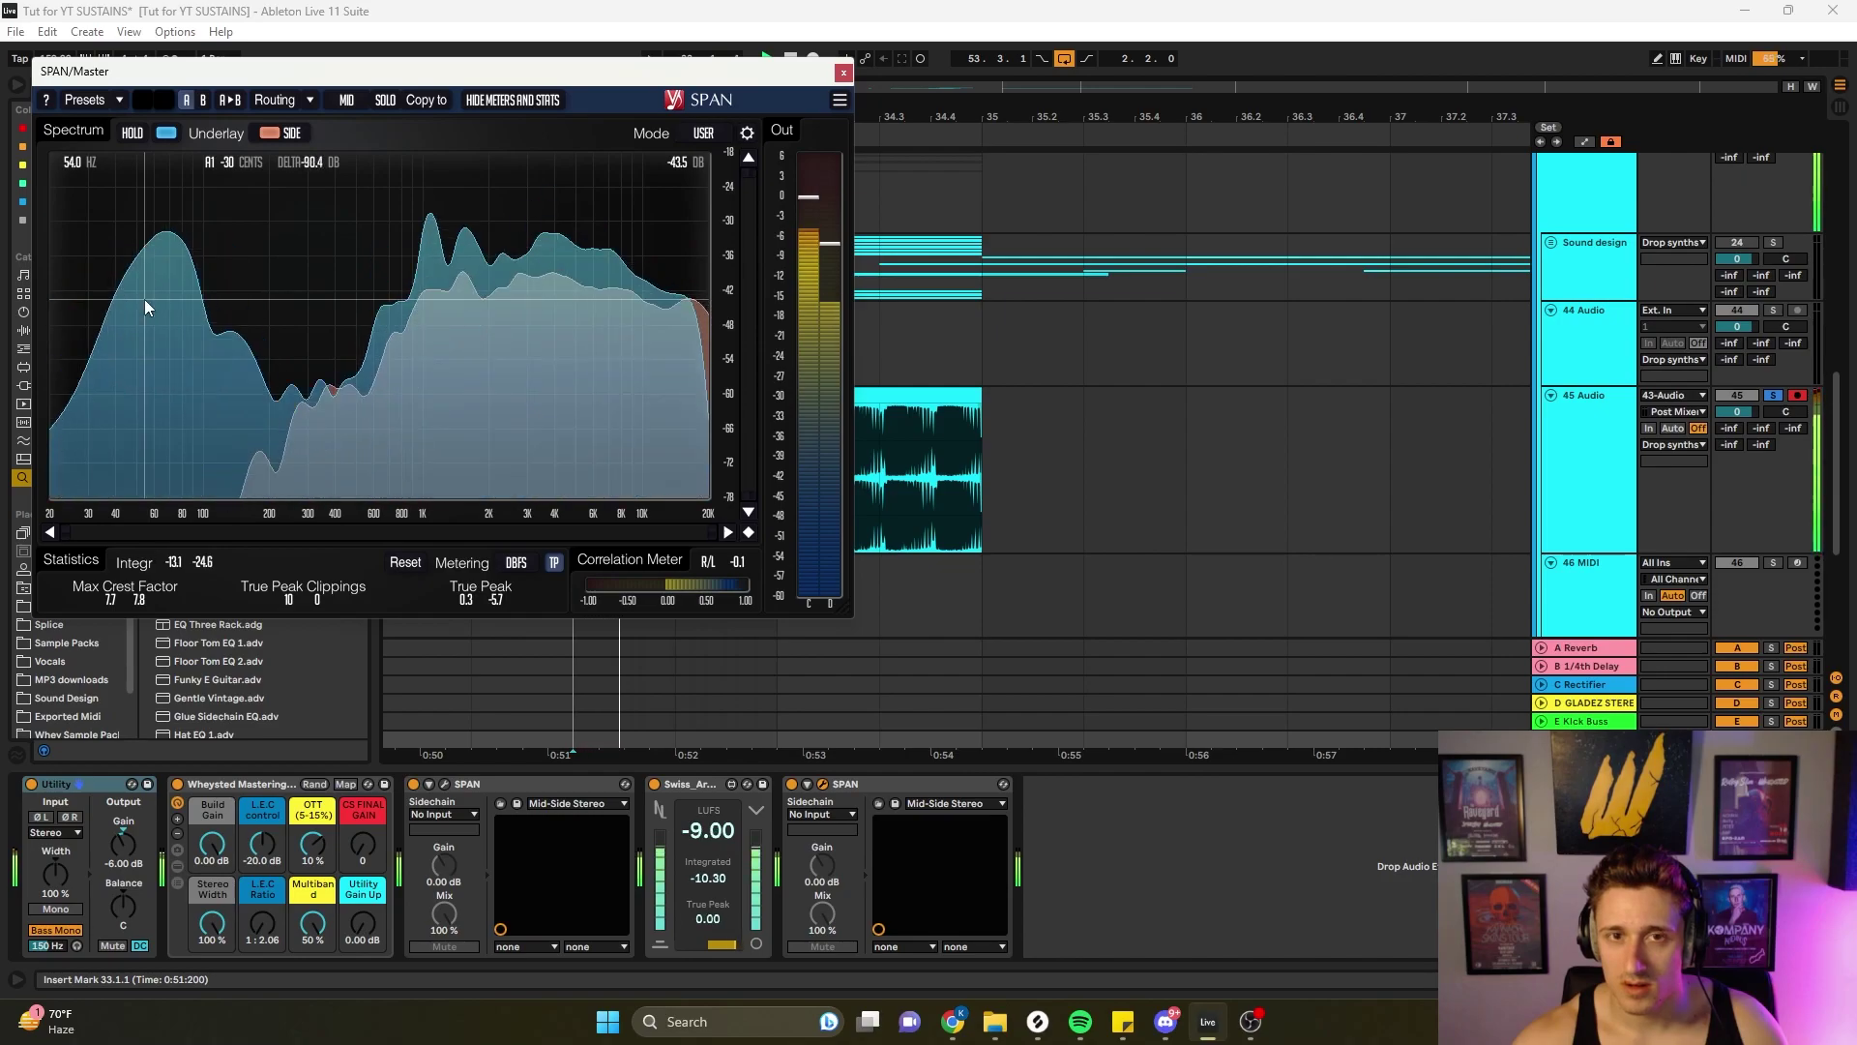
key("space")
left_click(844, 72)
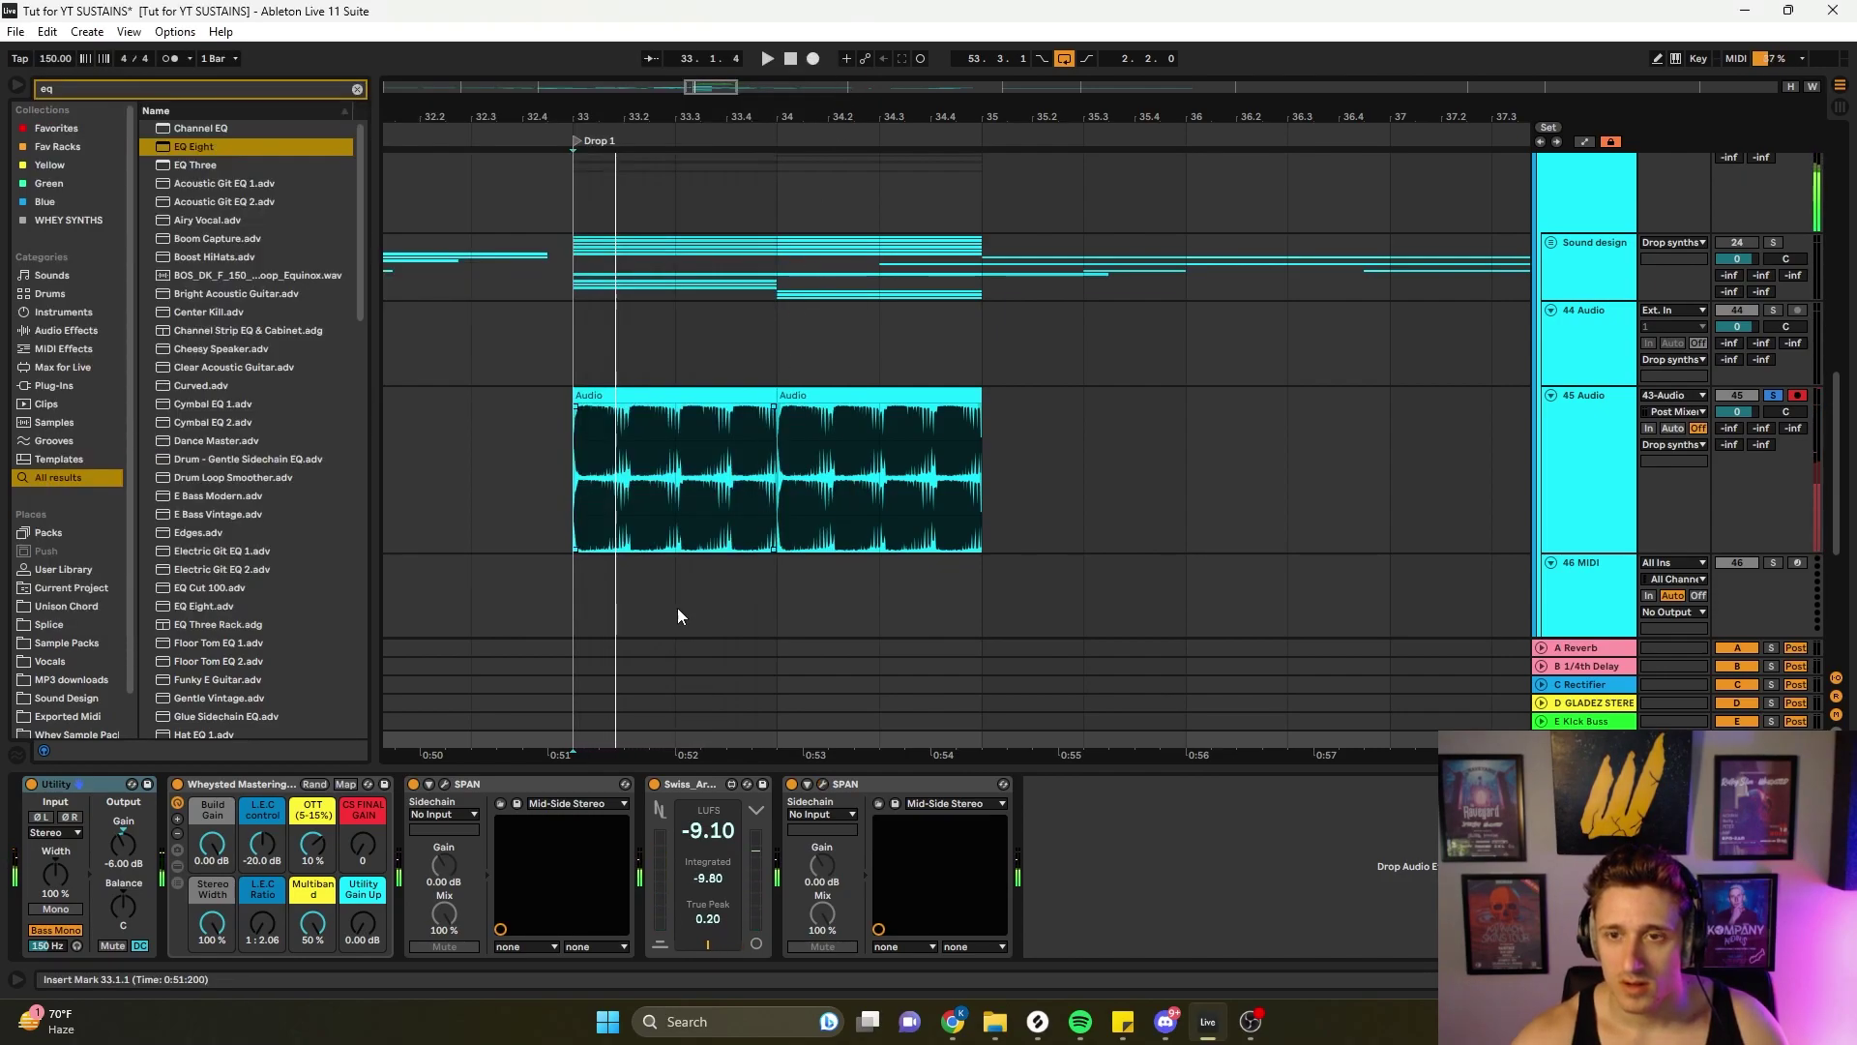
- Automate Mod Fine on track 45 to fall from a raised value at bar 33 to 0 Hz around 33.3, and audition it
left_click(1609, 445)
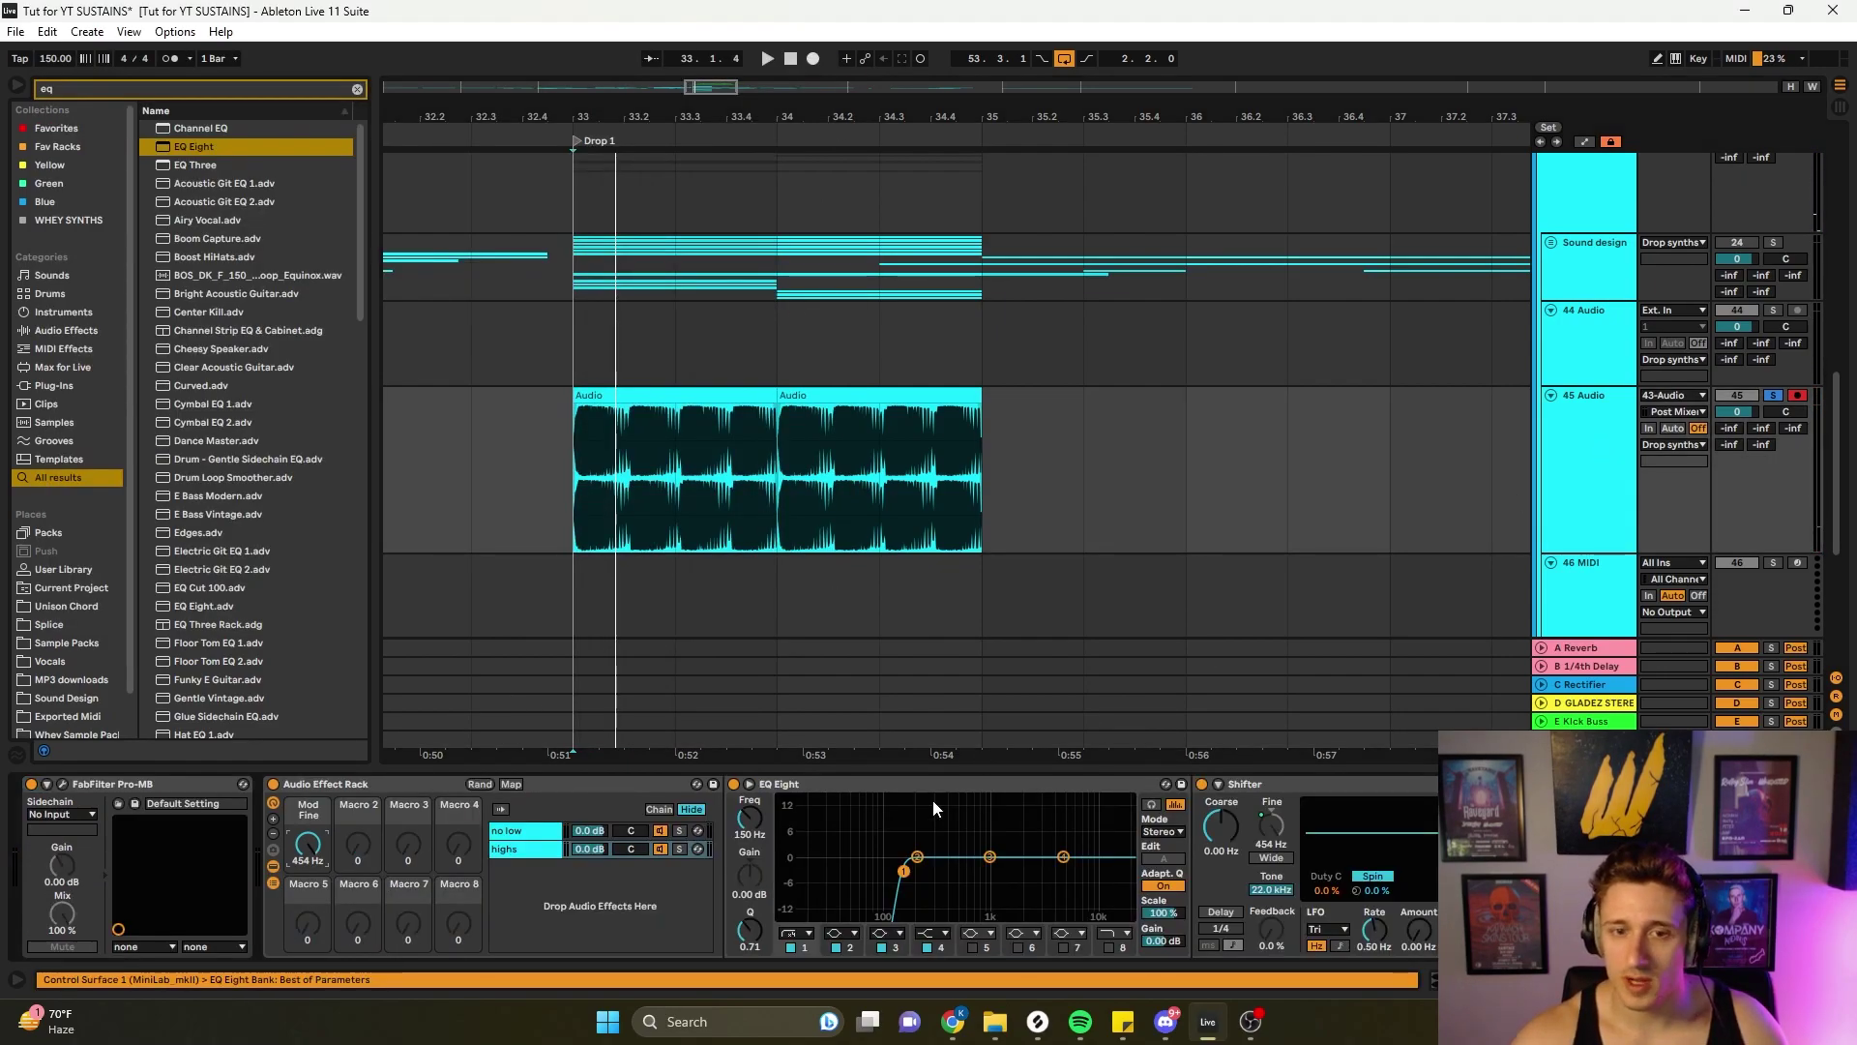
key("a")
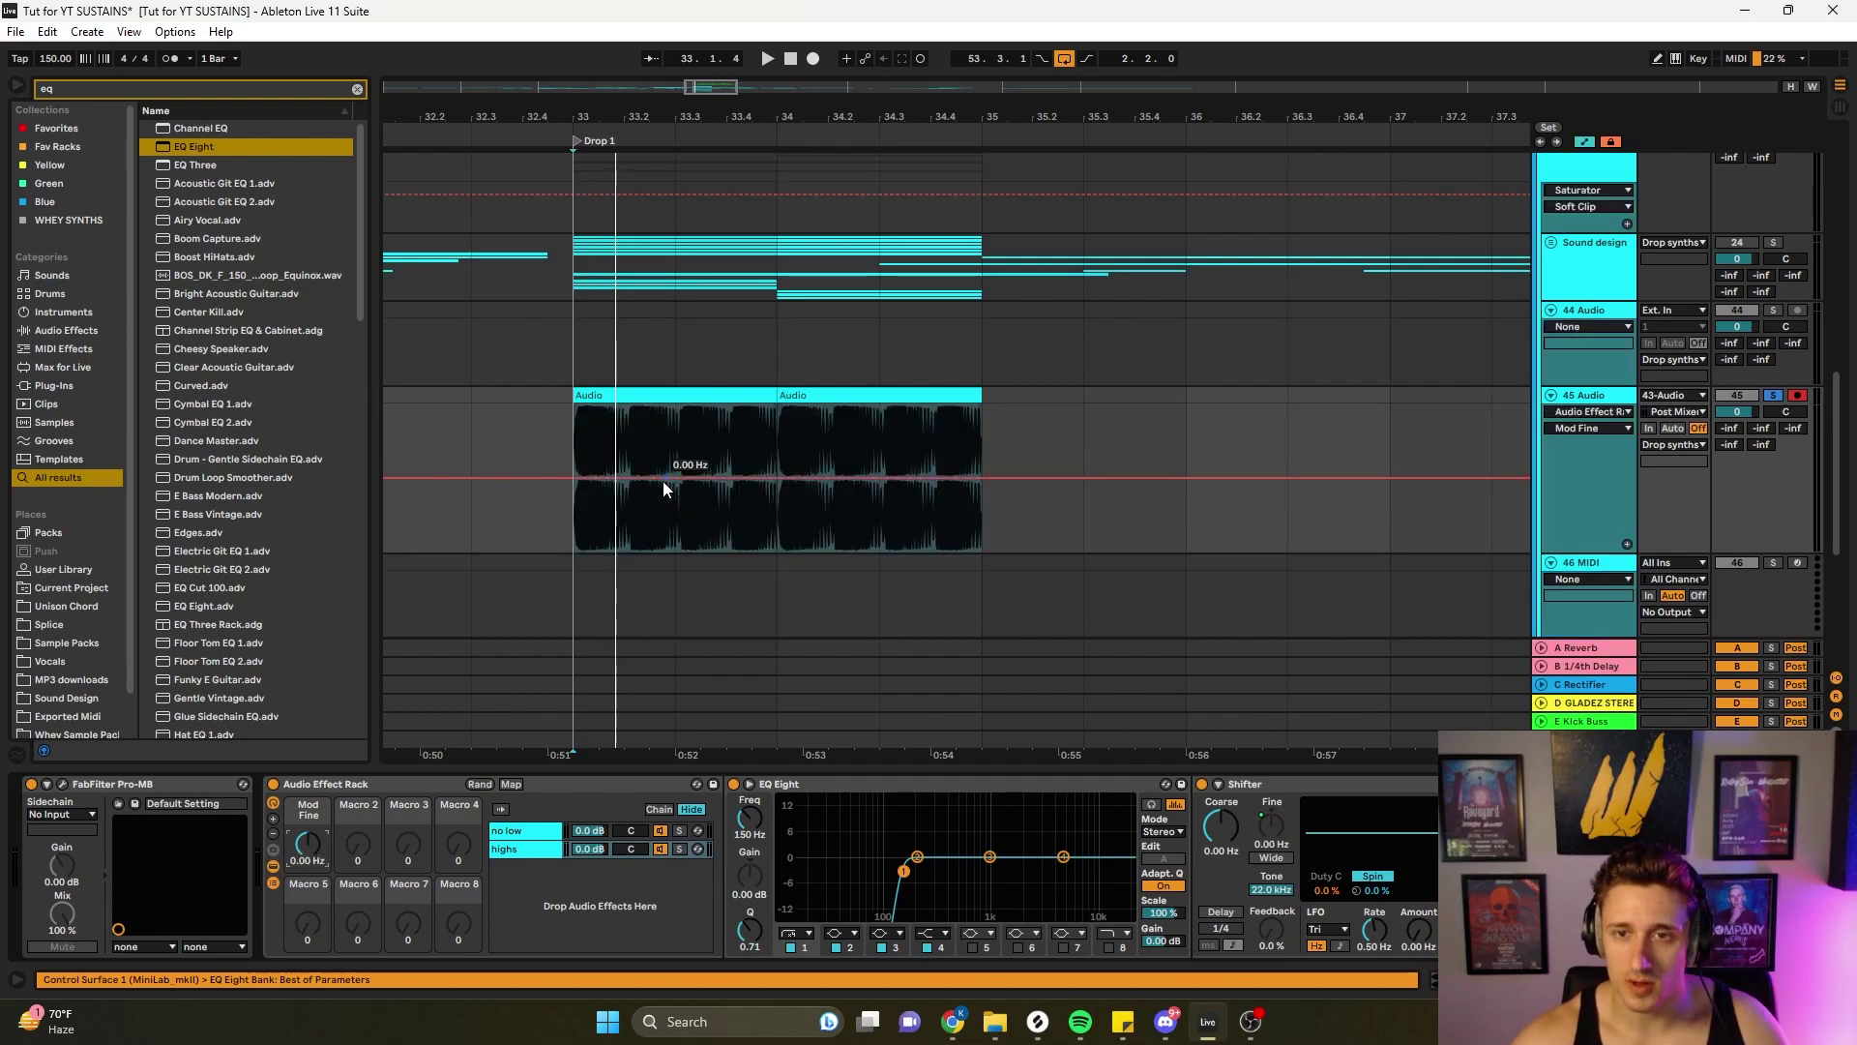
left_click_drag(683, 478, 682, 477)
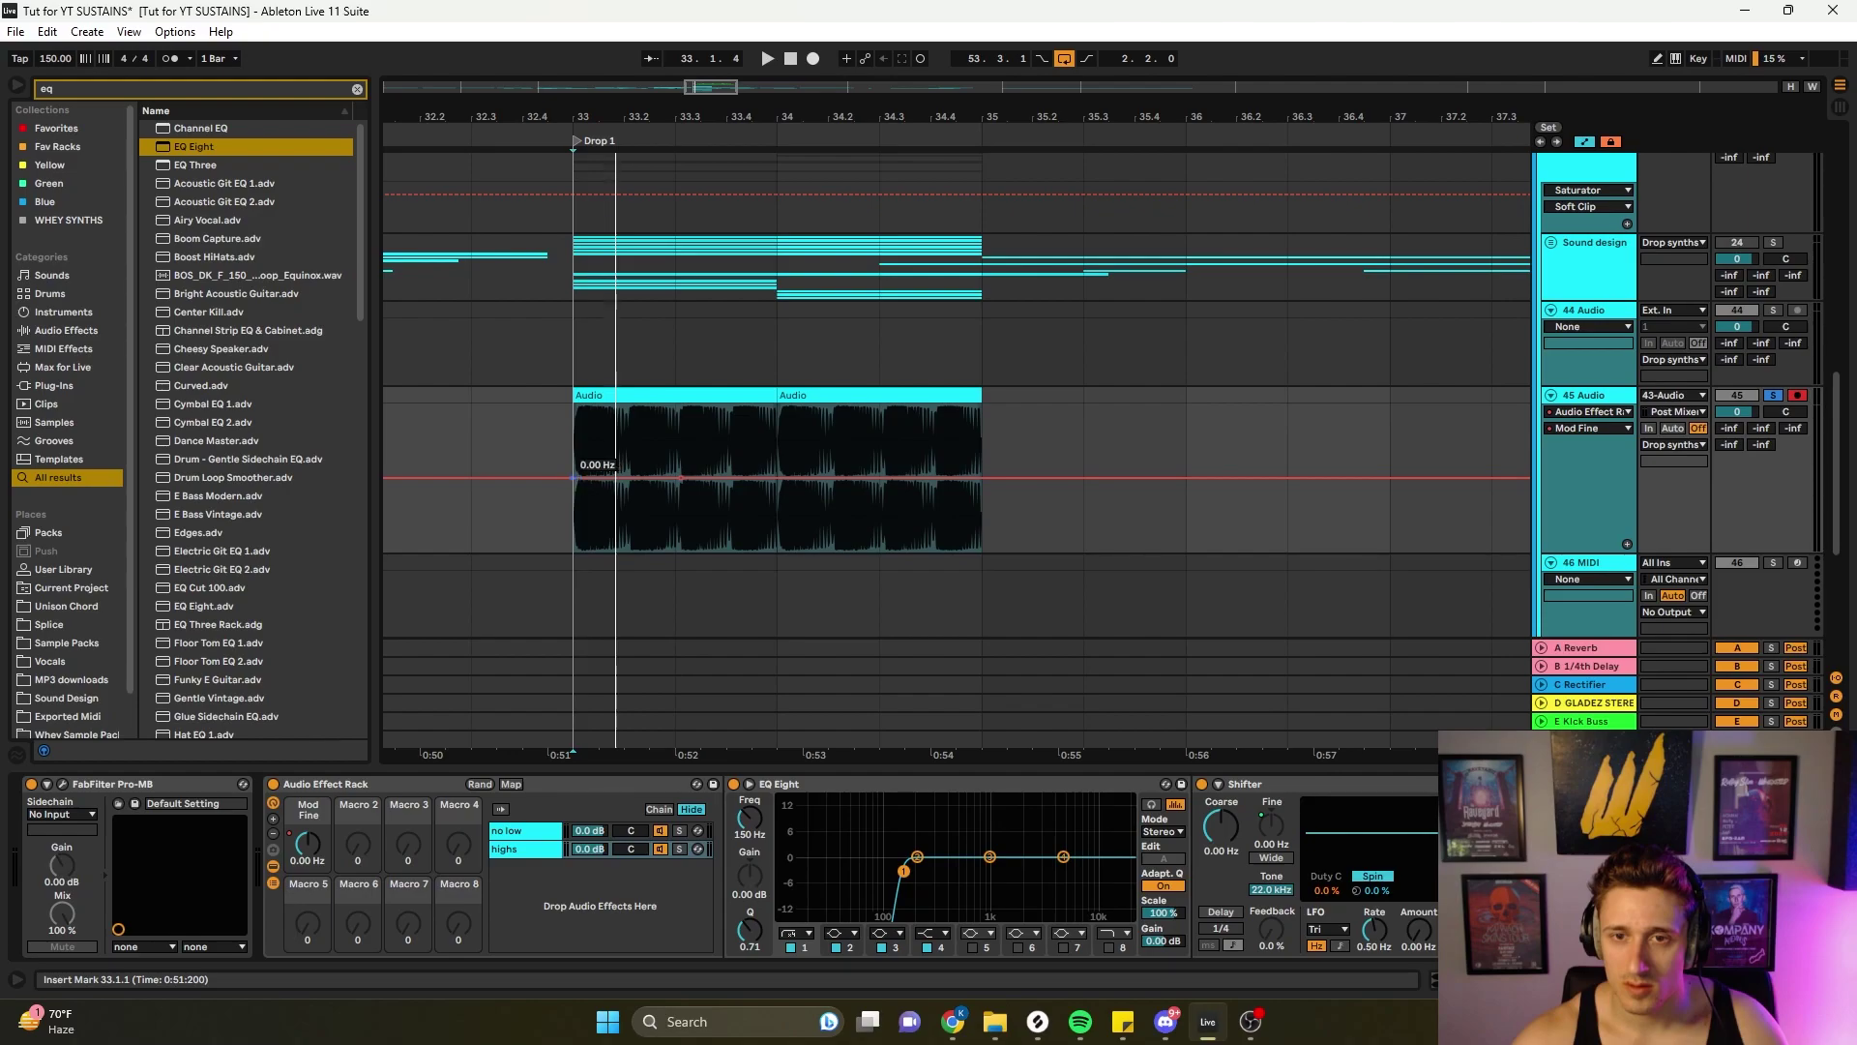
key("space")
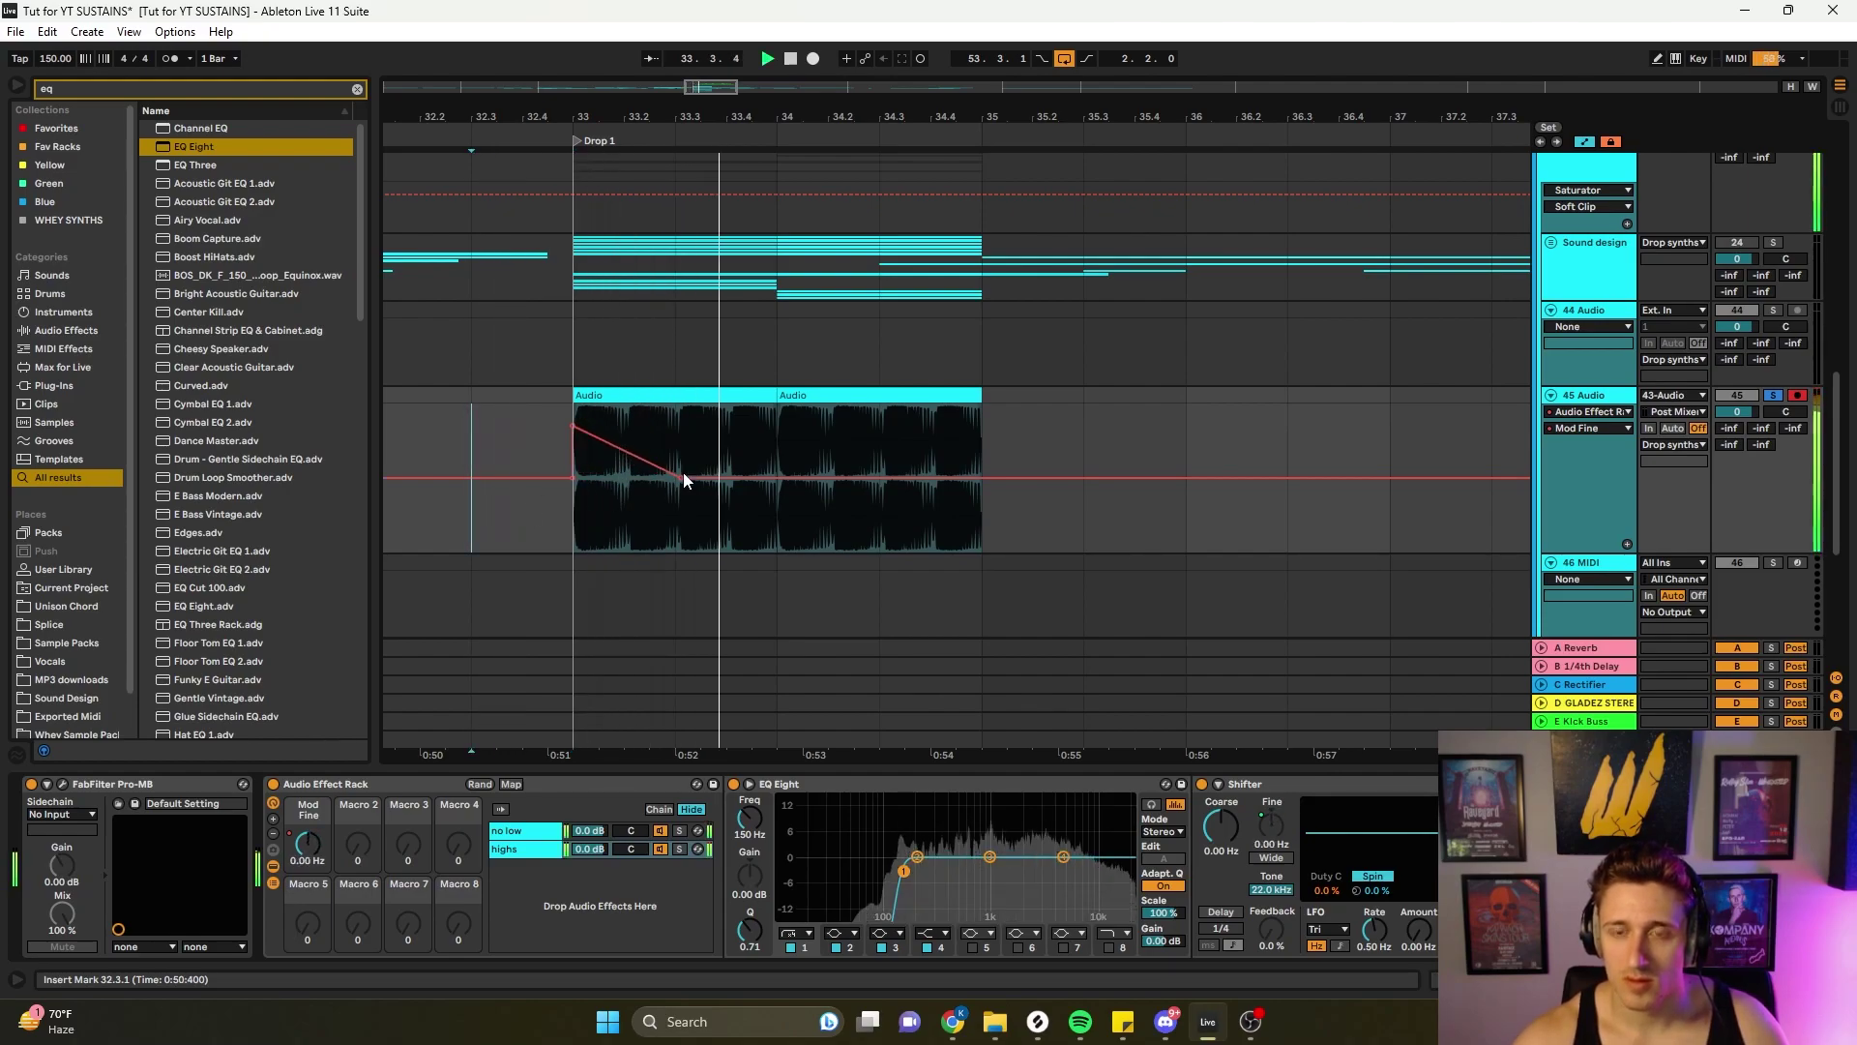
key("space")
key("a")
- Split the first track 45 clip at 33.3, halve the second part's BPM, duplicate the shortened piece up to bar 34, and play the result
scroll(708, 503, "up", 2)
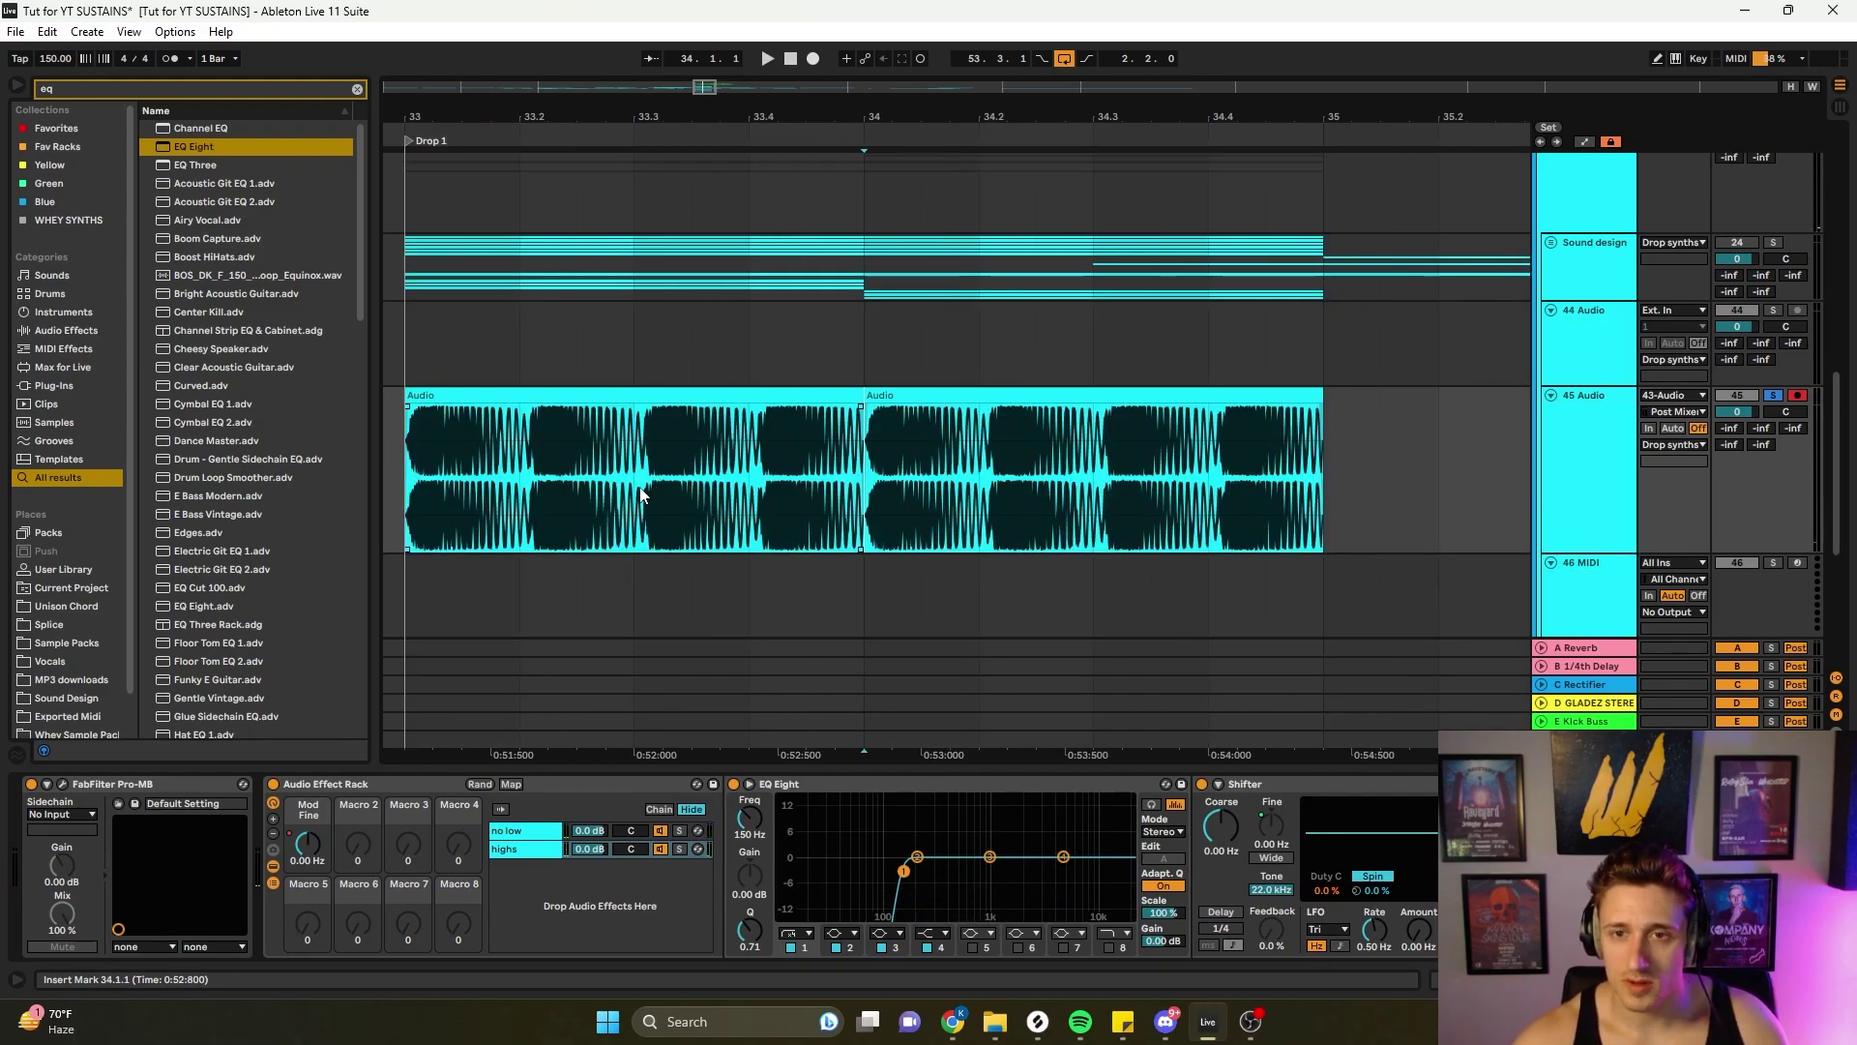
left_click(839, 490)
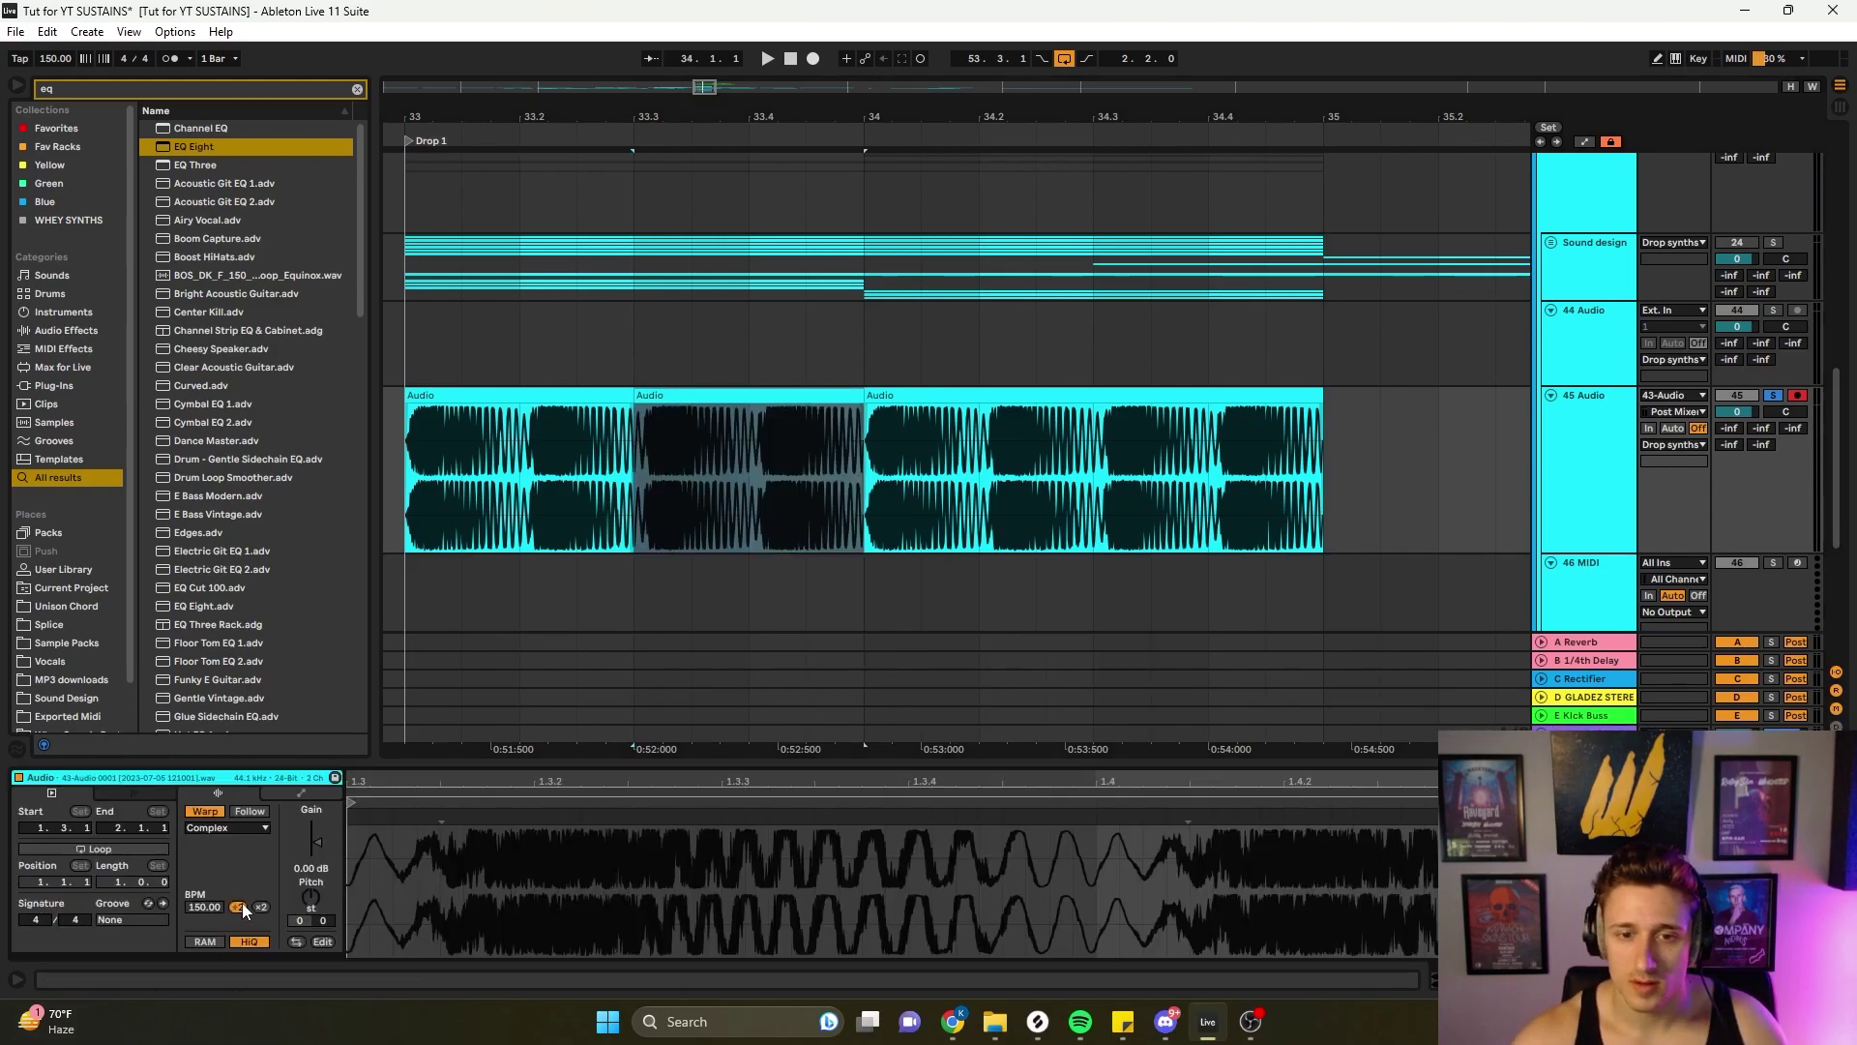
left_click(241, 907)
left_click(716, 398)
key("ctrl+d")
left_click(430, 486)
key("space")
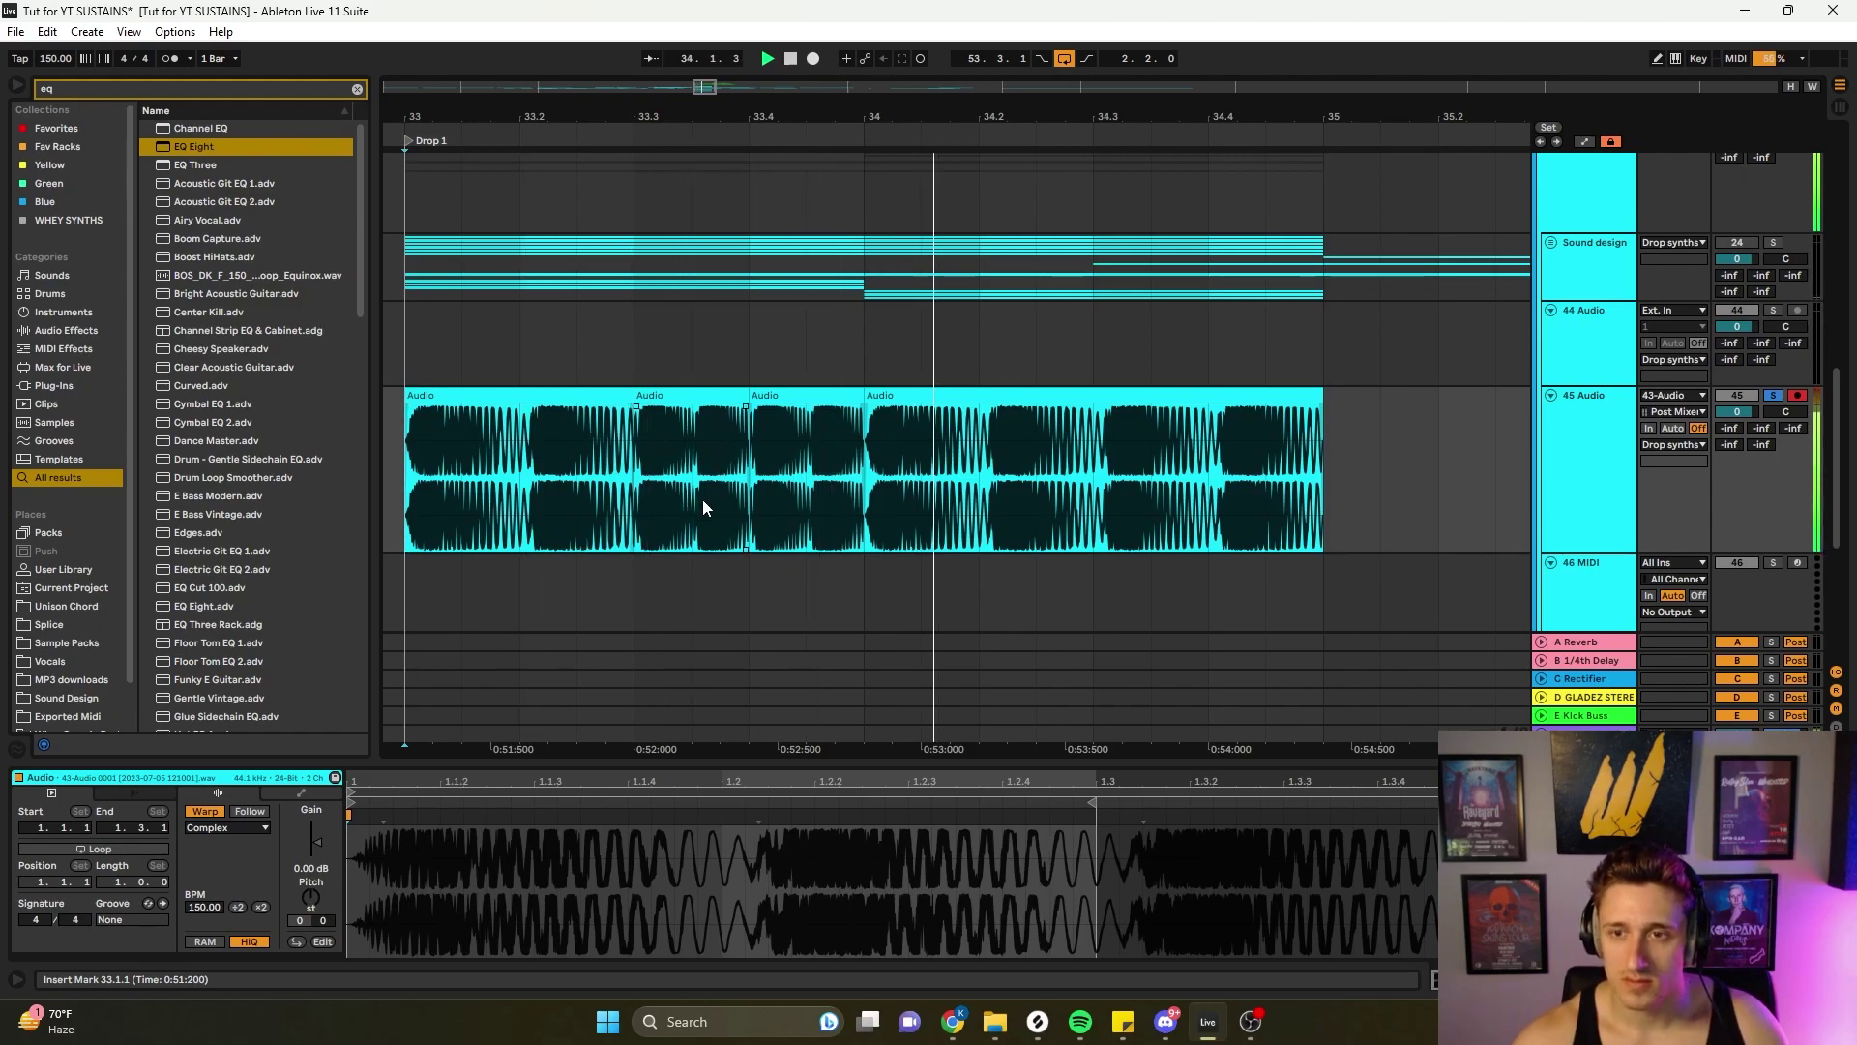
- Add a Mod Fine automation dip to about -61 Hz at 34.3 that rises back to 0 Hz at bar 35
key("a")
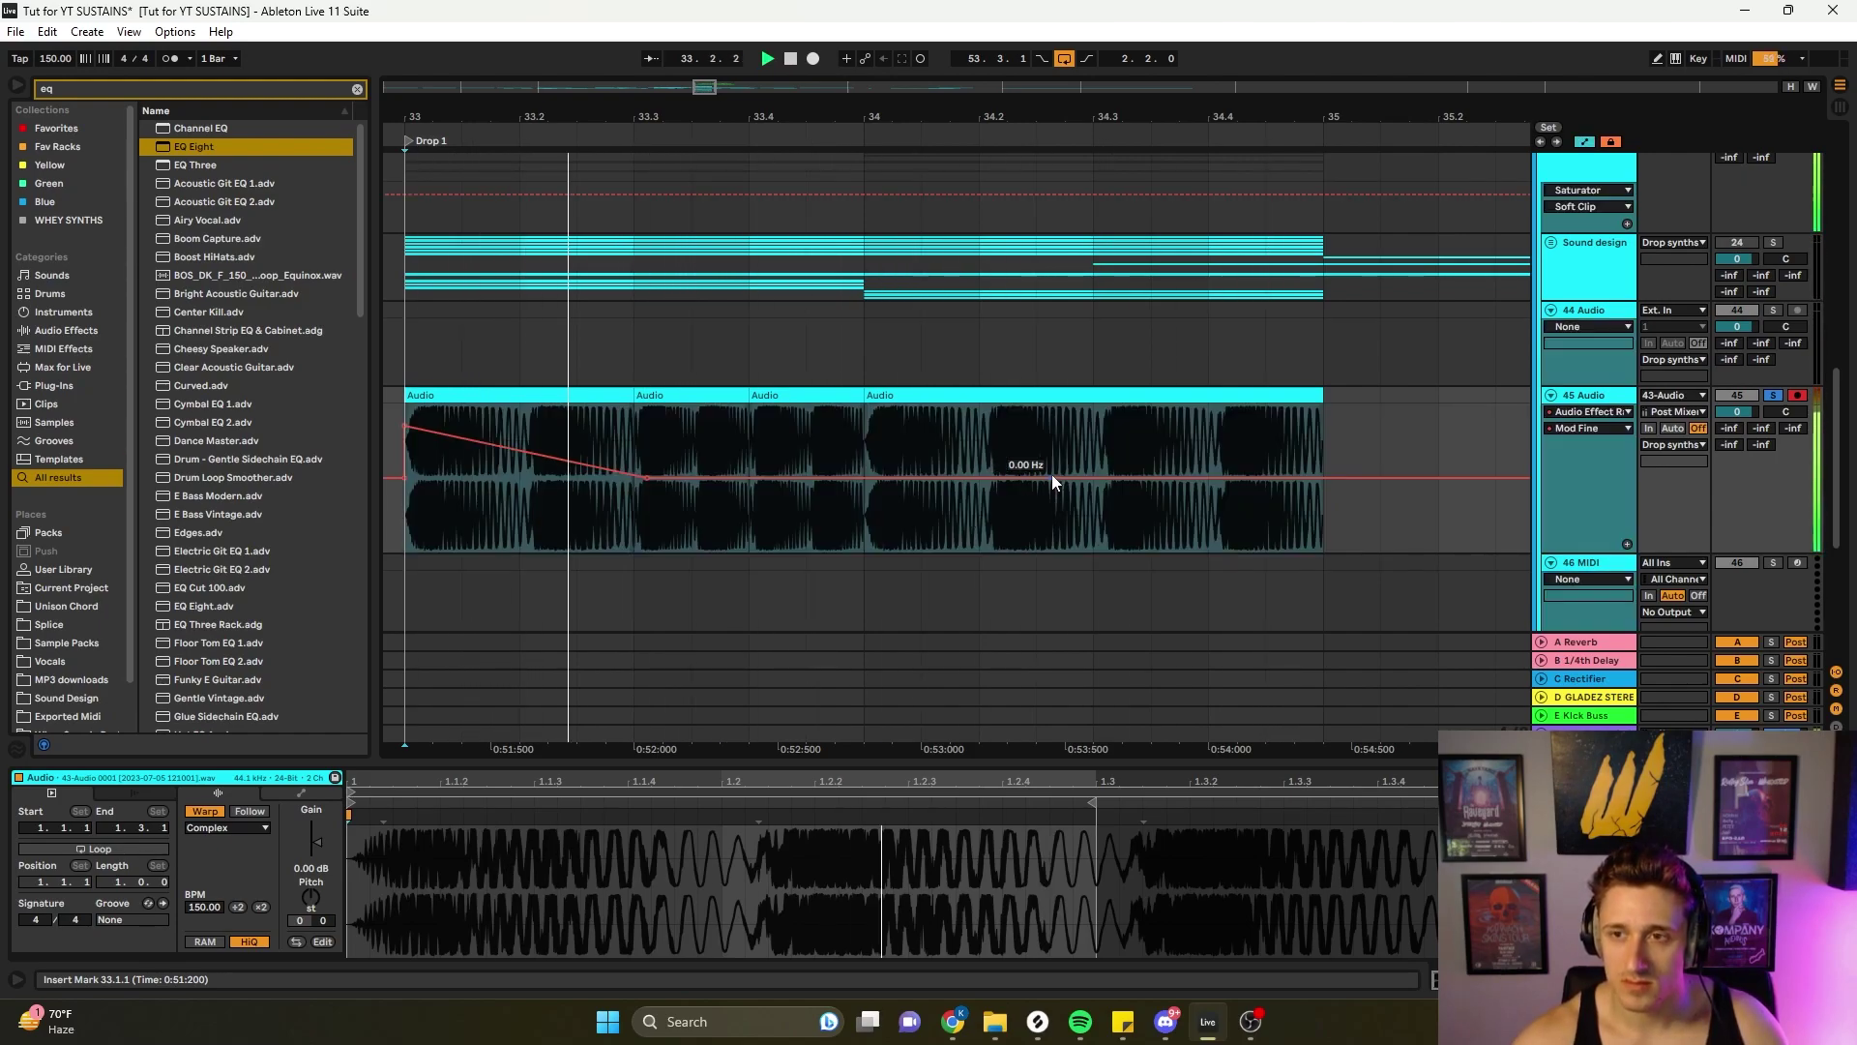
left_click(1106, 479)
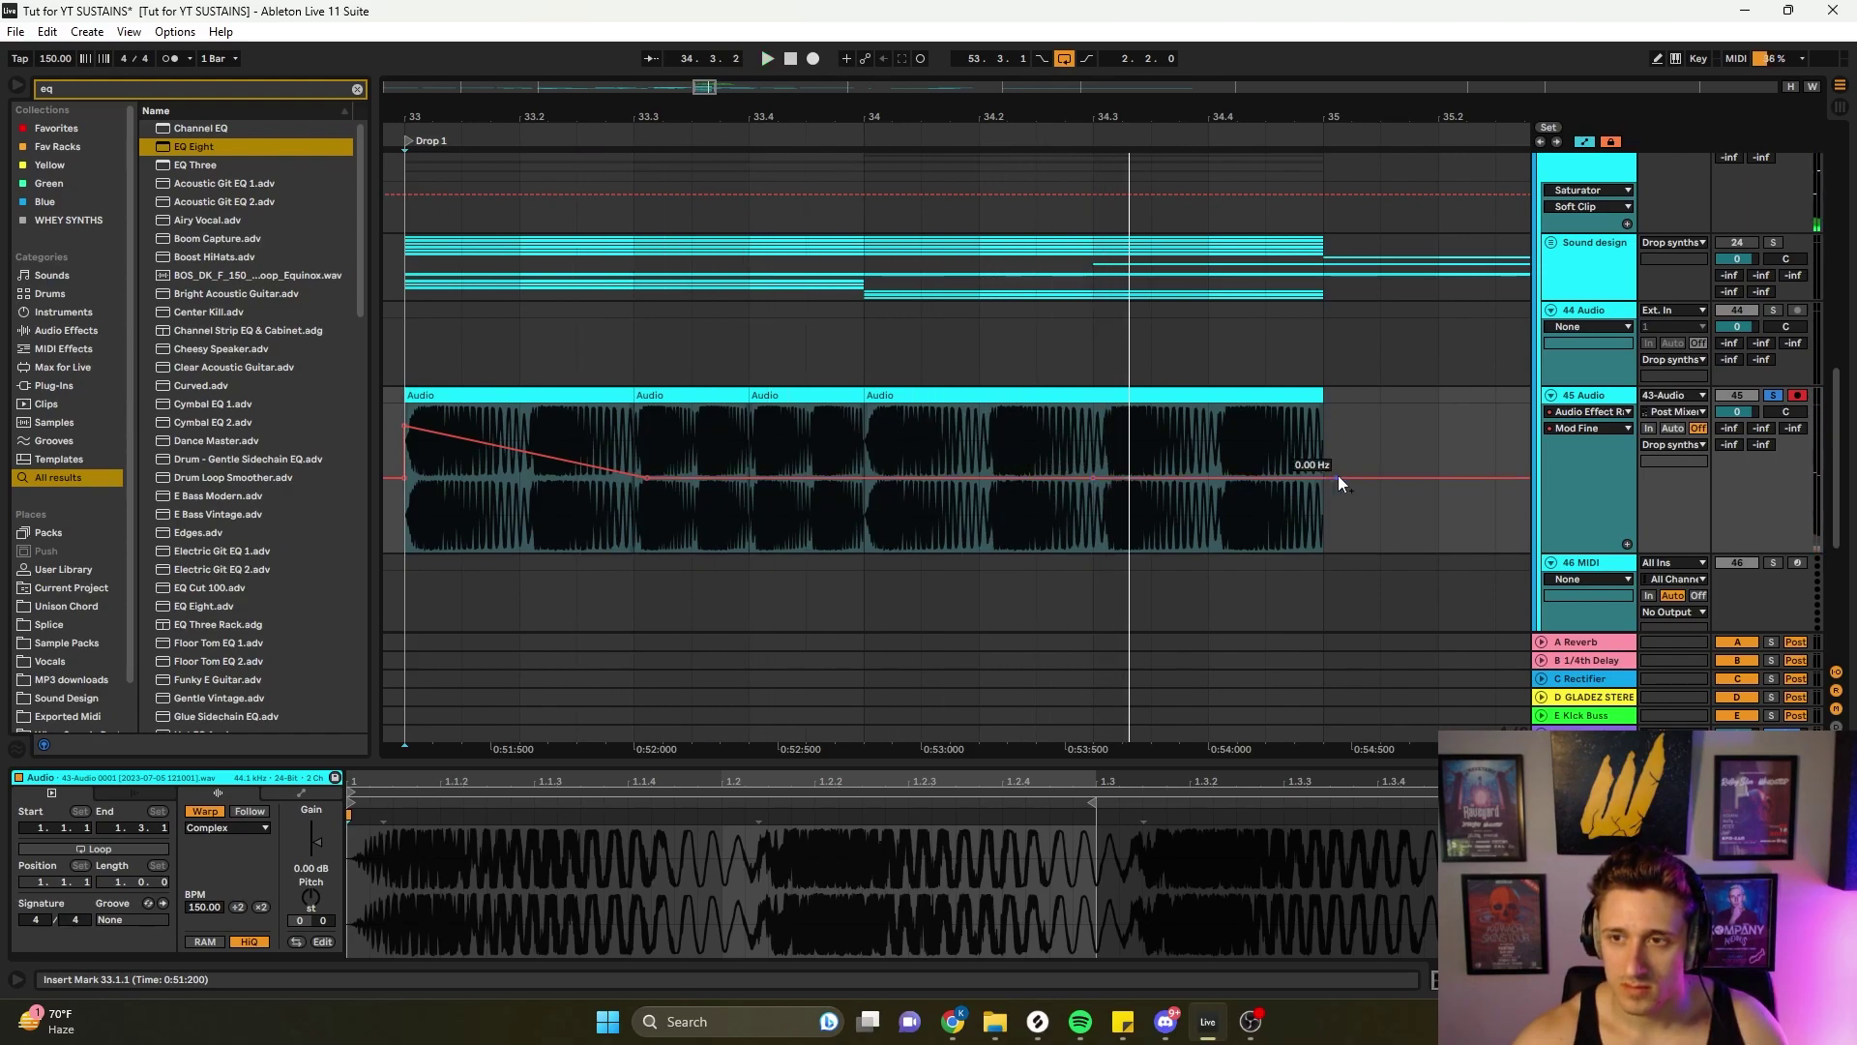
key("space")
mouse_move(1094, 503)
left_mouse_down()
mouse_move(1038, 514)
mouse_move(1093, 495)
mouse_move(1093, 515)
left_mouse_up()
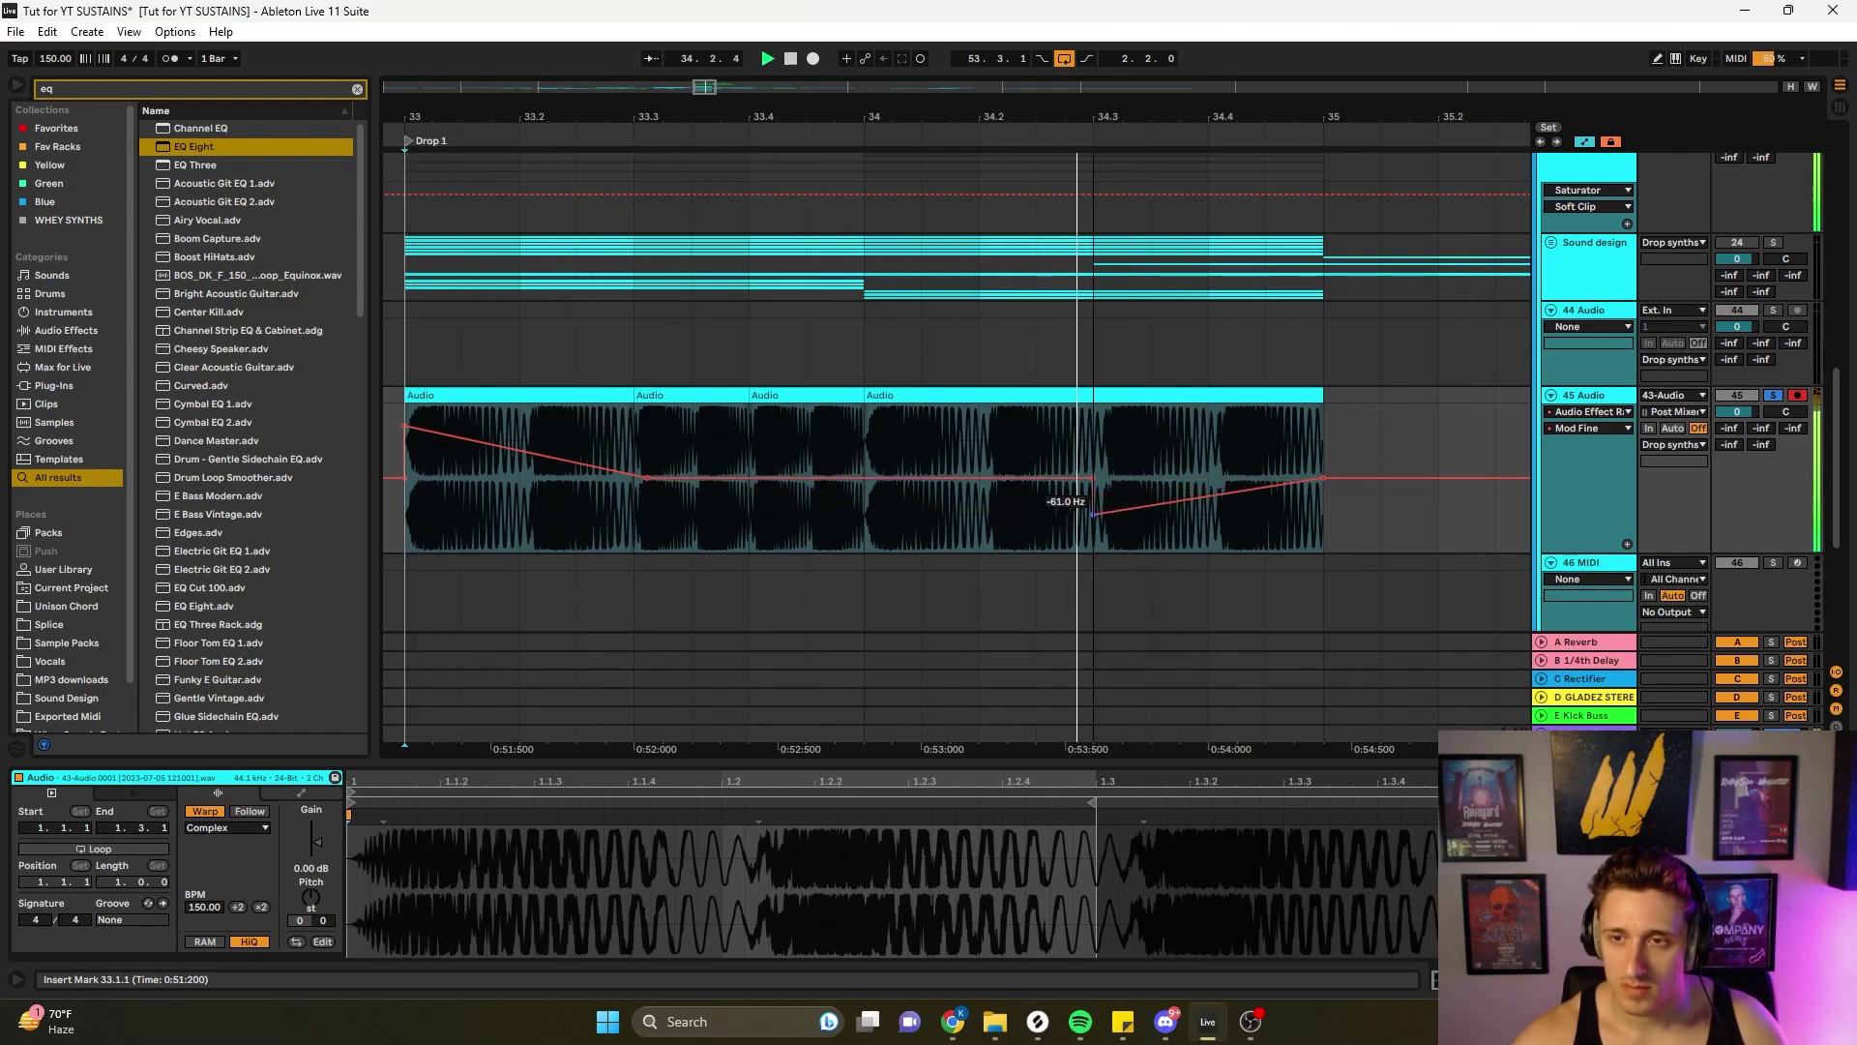
key("a")
- Duplicate all four track 45 clips from bars 33–34 so that the copies start at bar 35
scroll(1091, 507, "down", 3, "ctrl")
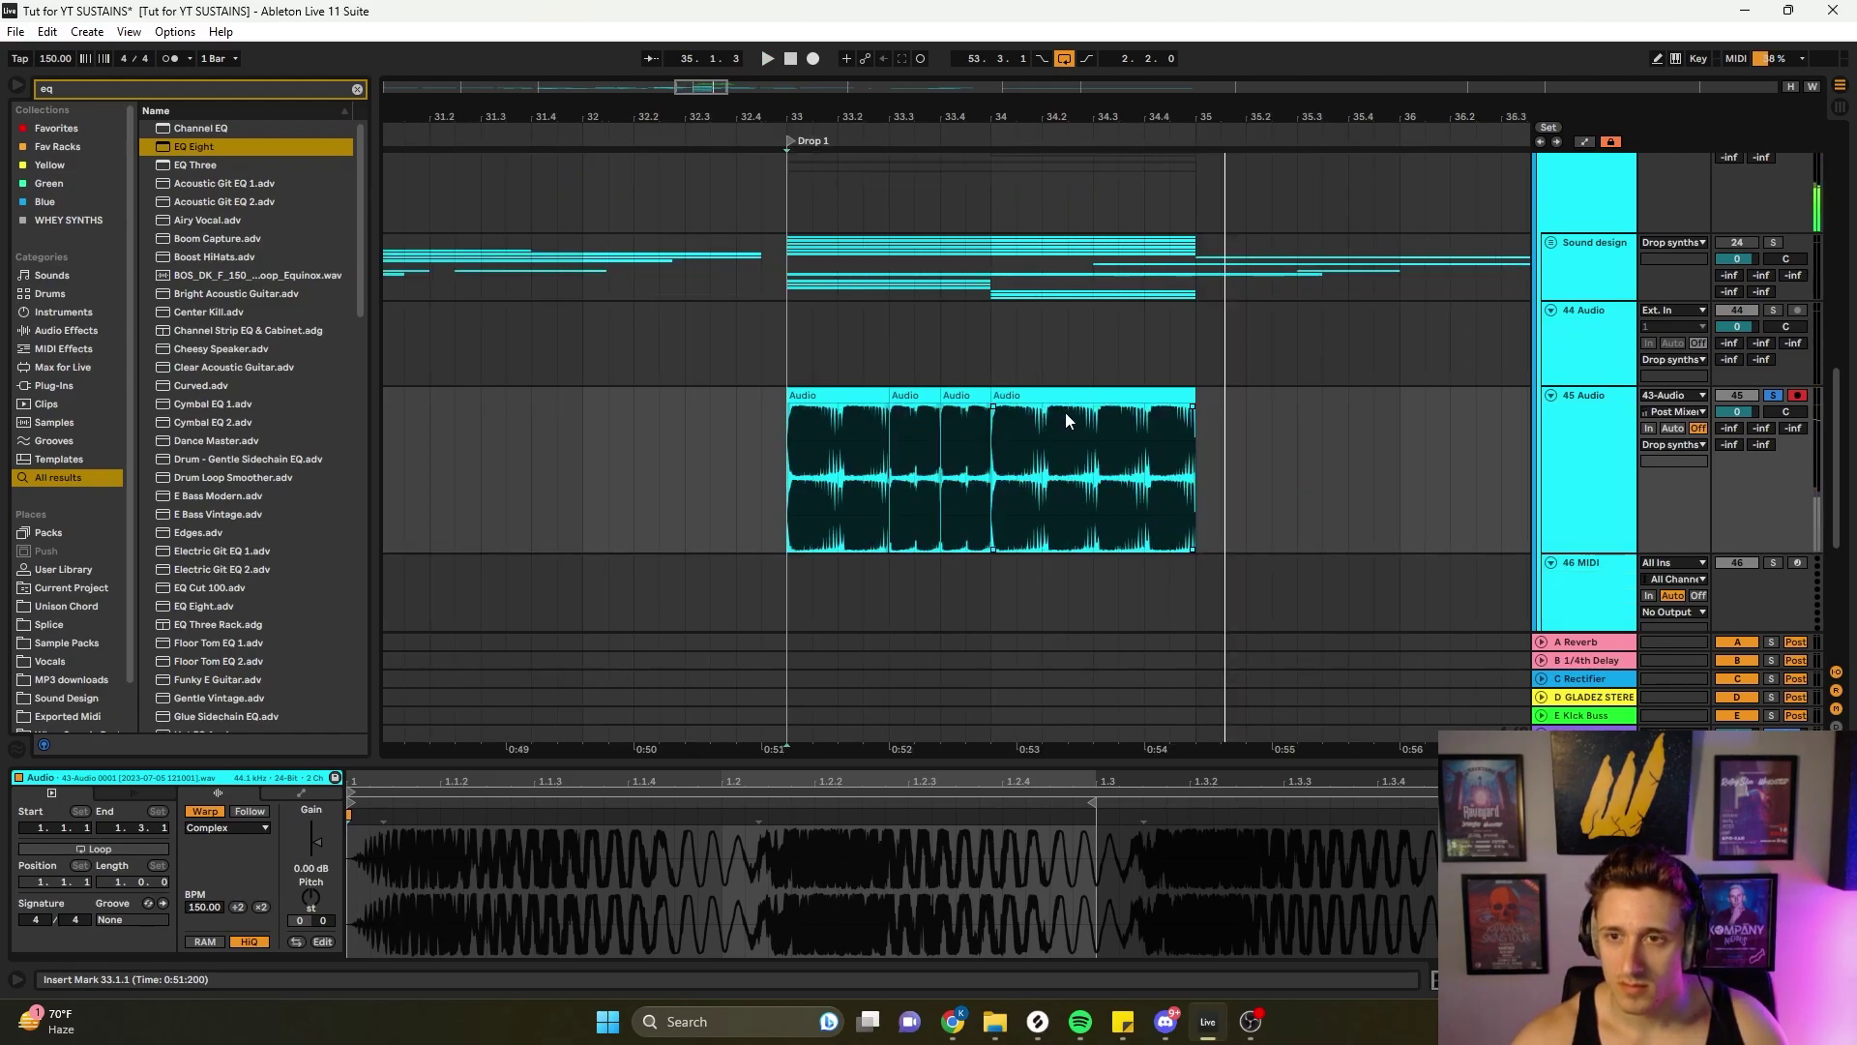
left_click(1027, 397)
left_click(842, 392, "shift")
key("ctrl+d")
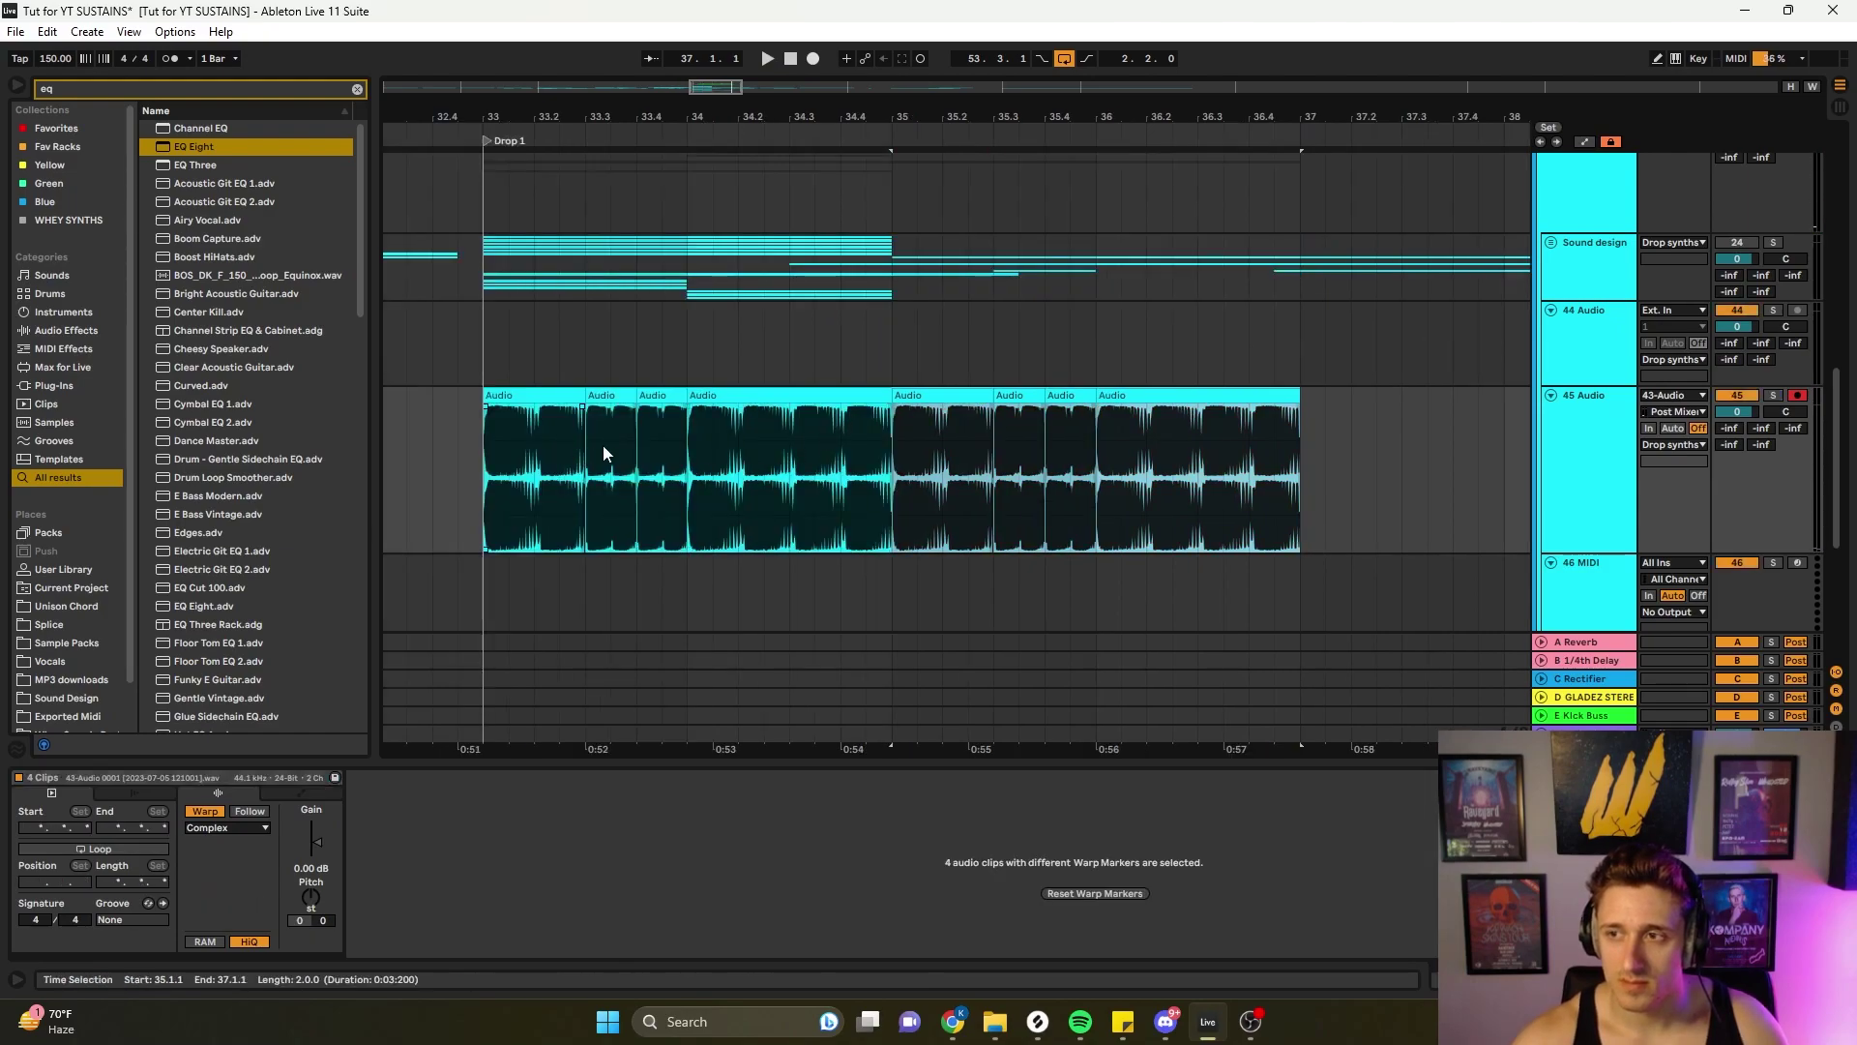
- Duplicate the kick, snare and cymbal clips between bars 33 and 37 so that the copies start at bar 37
scroll(590, 455, "down", 3, "ctrl")
scroll(619, 459, "up", 6)
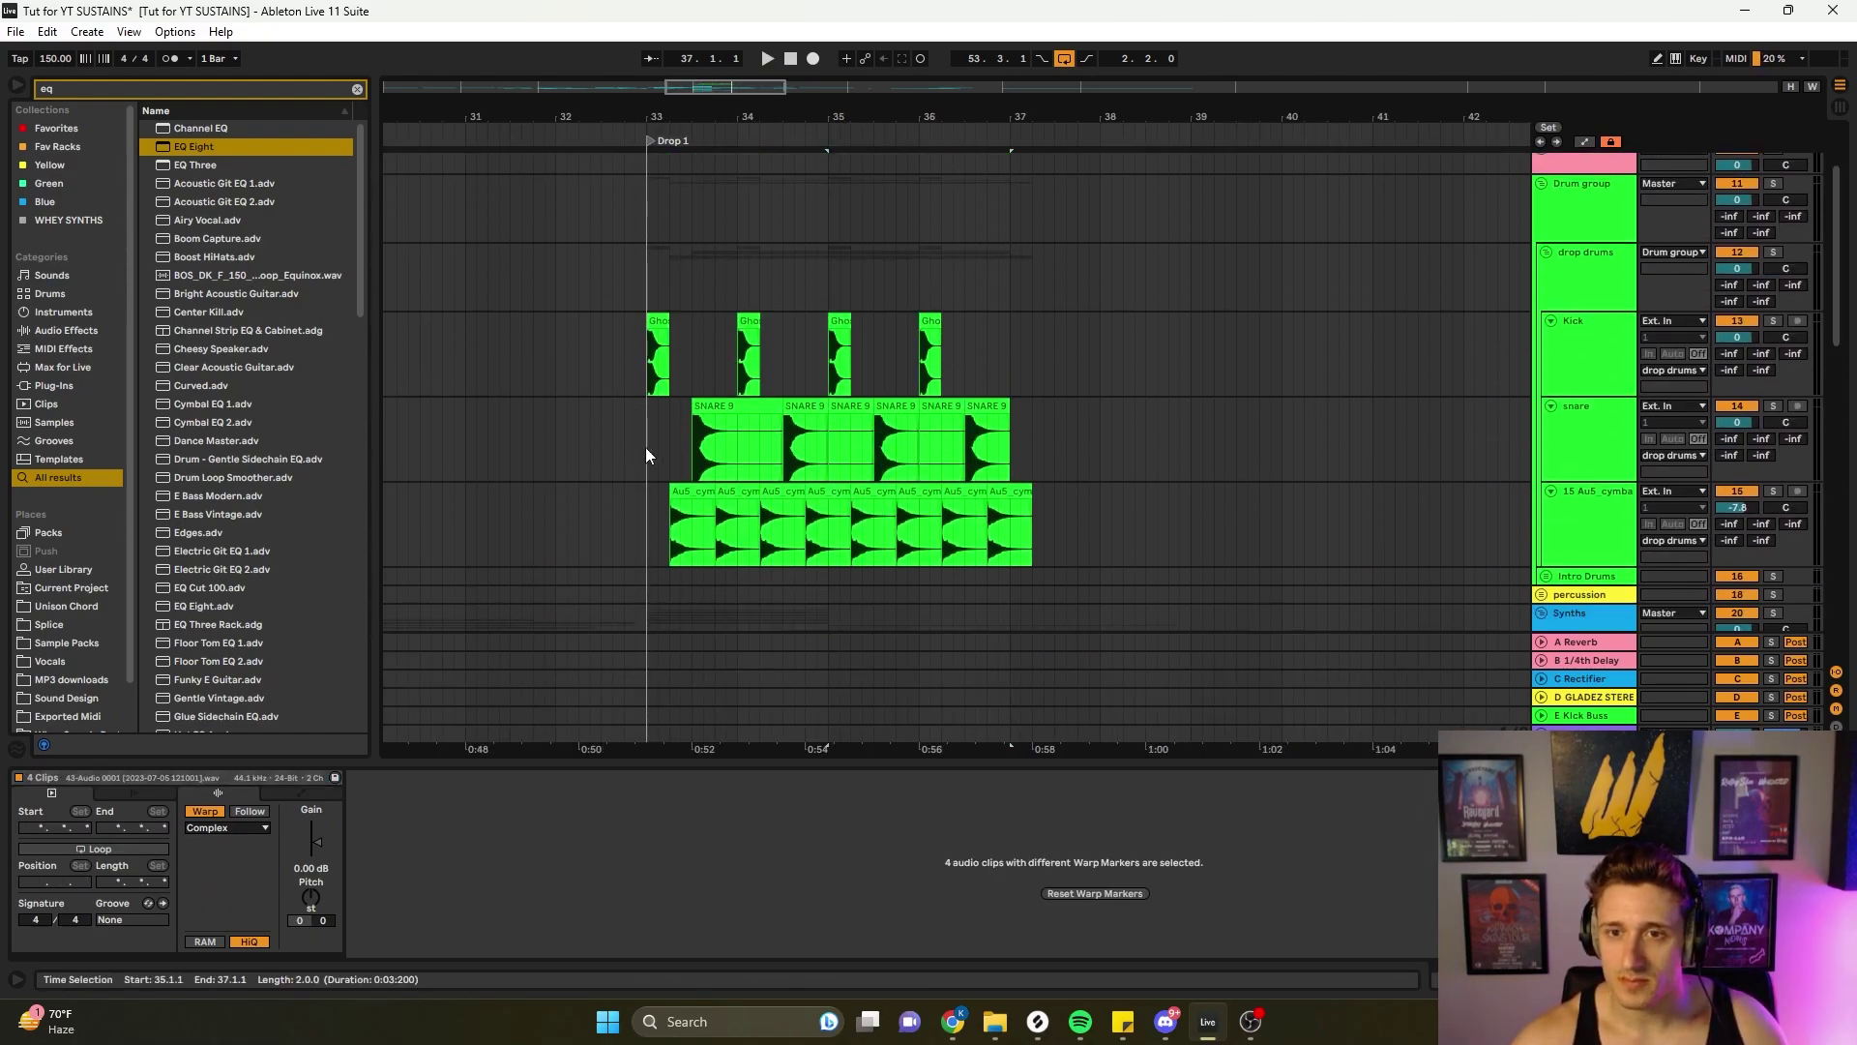
scroll(638, 463, "down", 1)
left_click_drag(650, 356, 1006, 516)
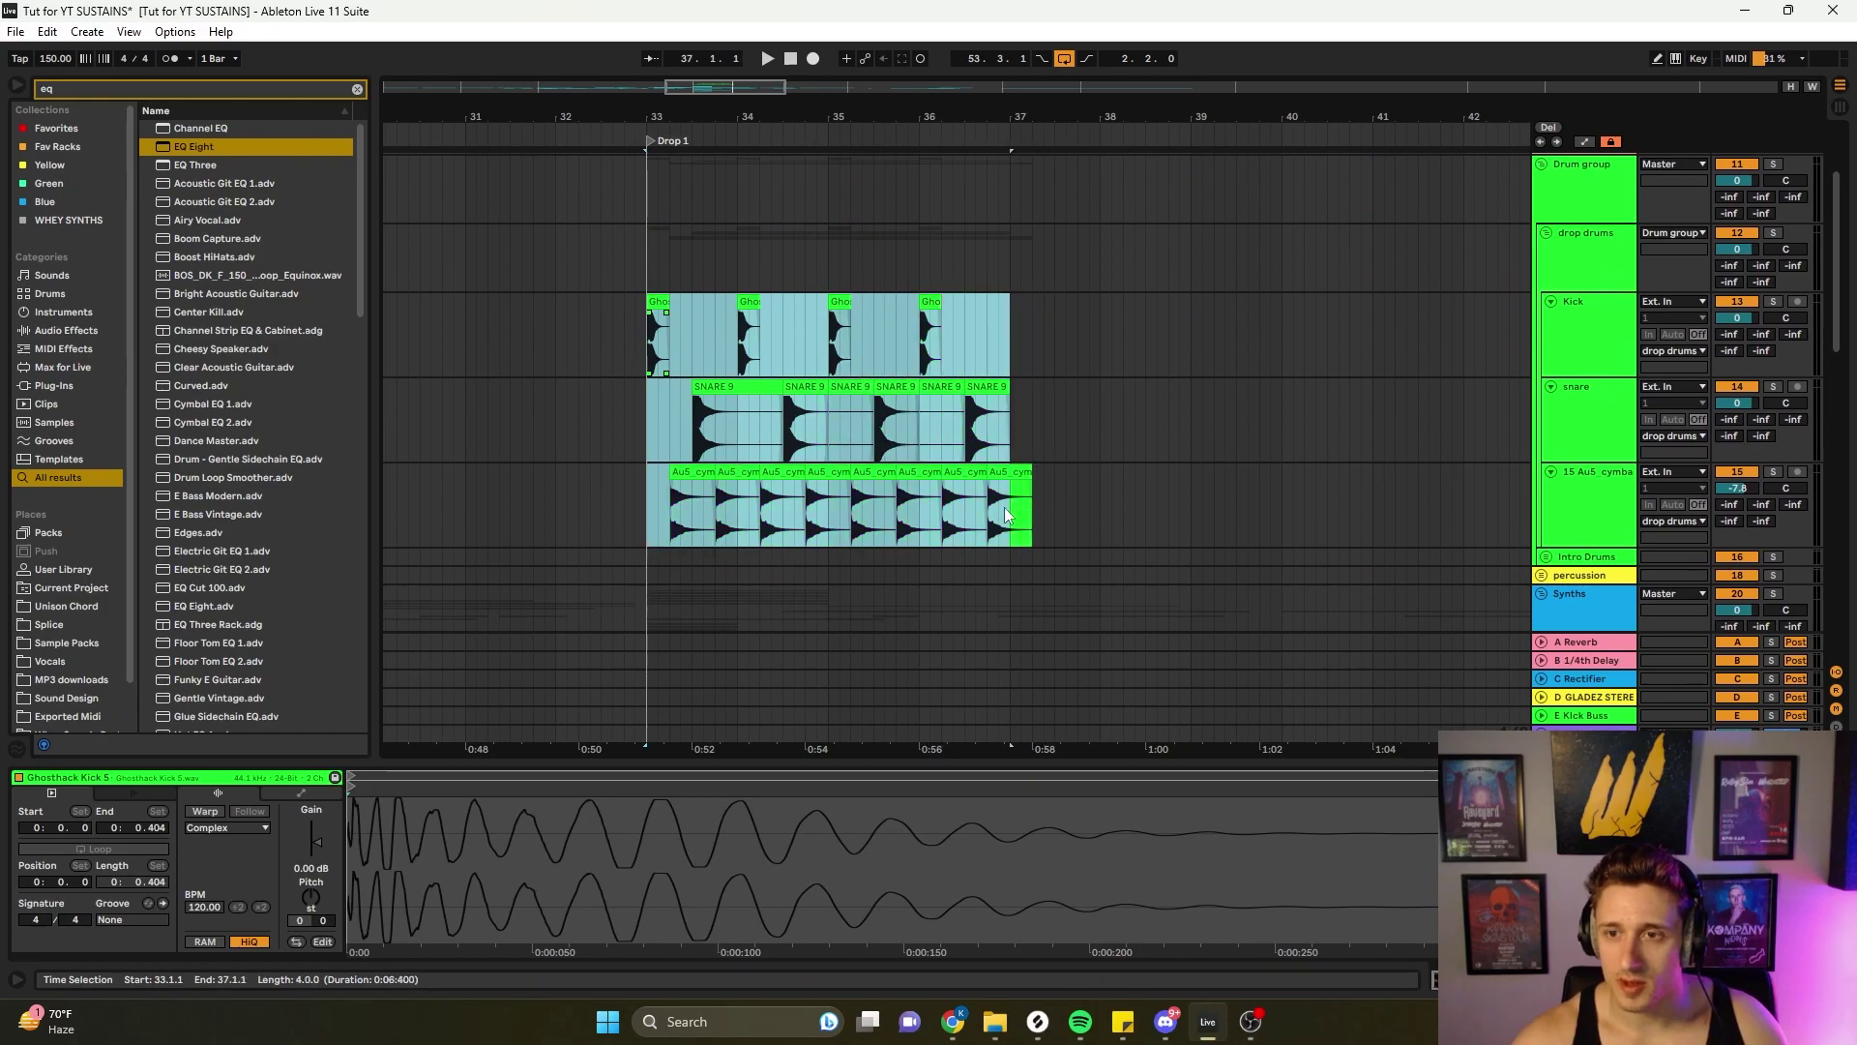
key("ctrl+d")
- Deactivate the first cymbal ride clip of the drop, at 33.2
left_click(651, 427)
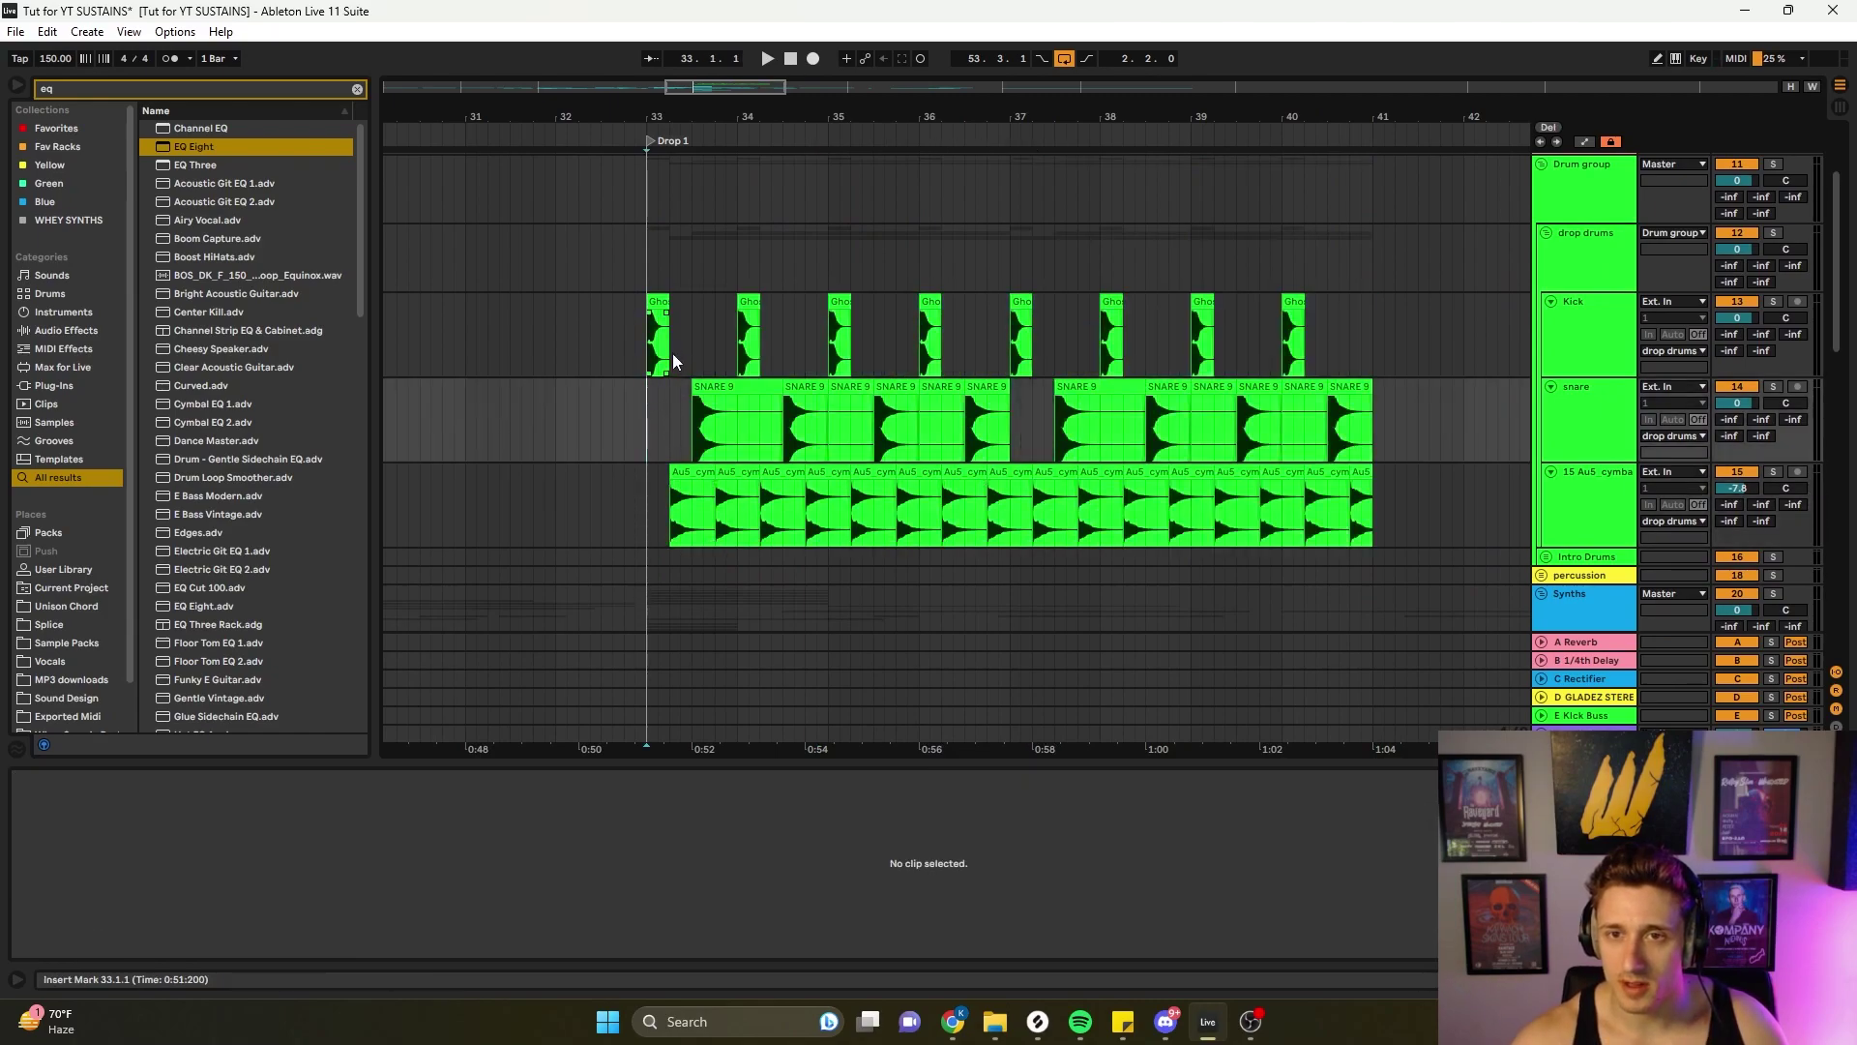
scroll(657, 356, "up", 3, "ctrl")
left_click(699, 491)
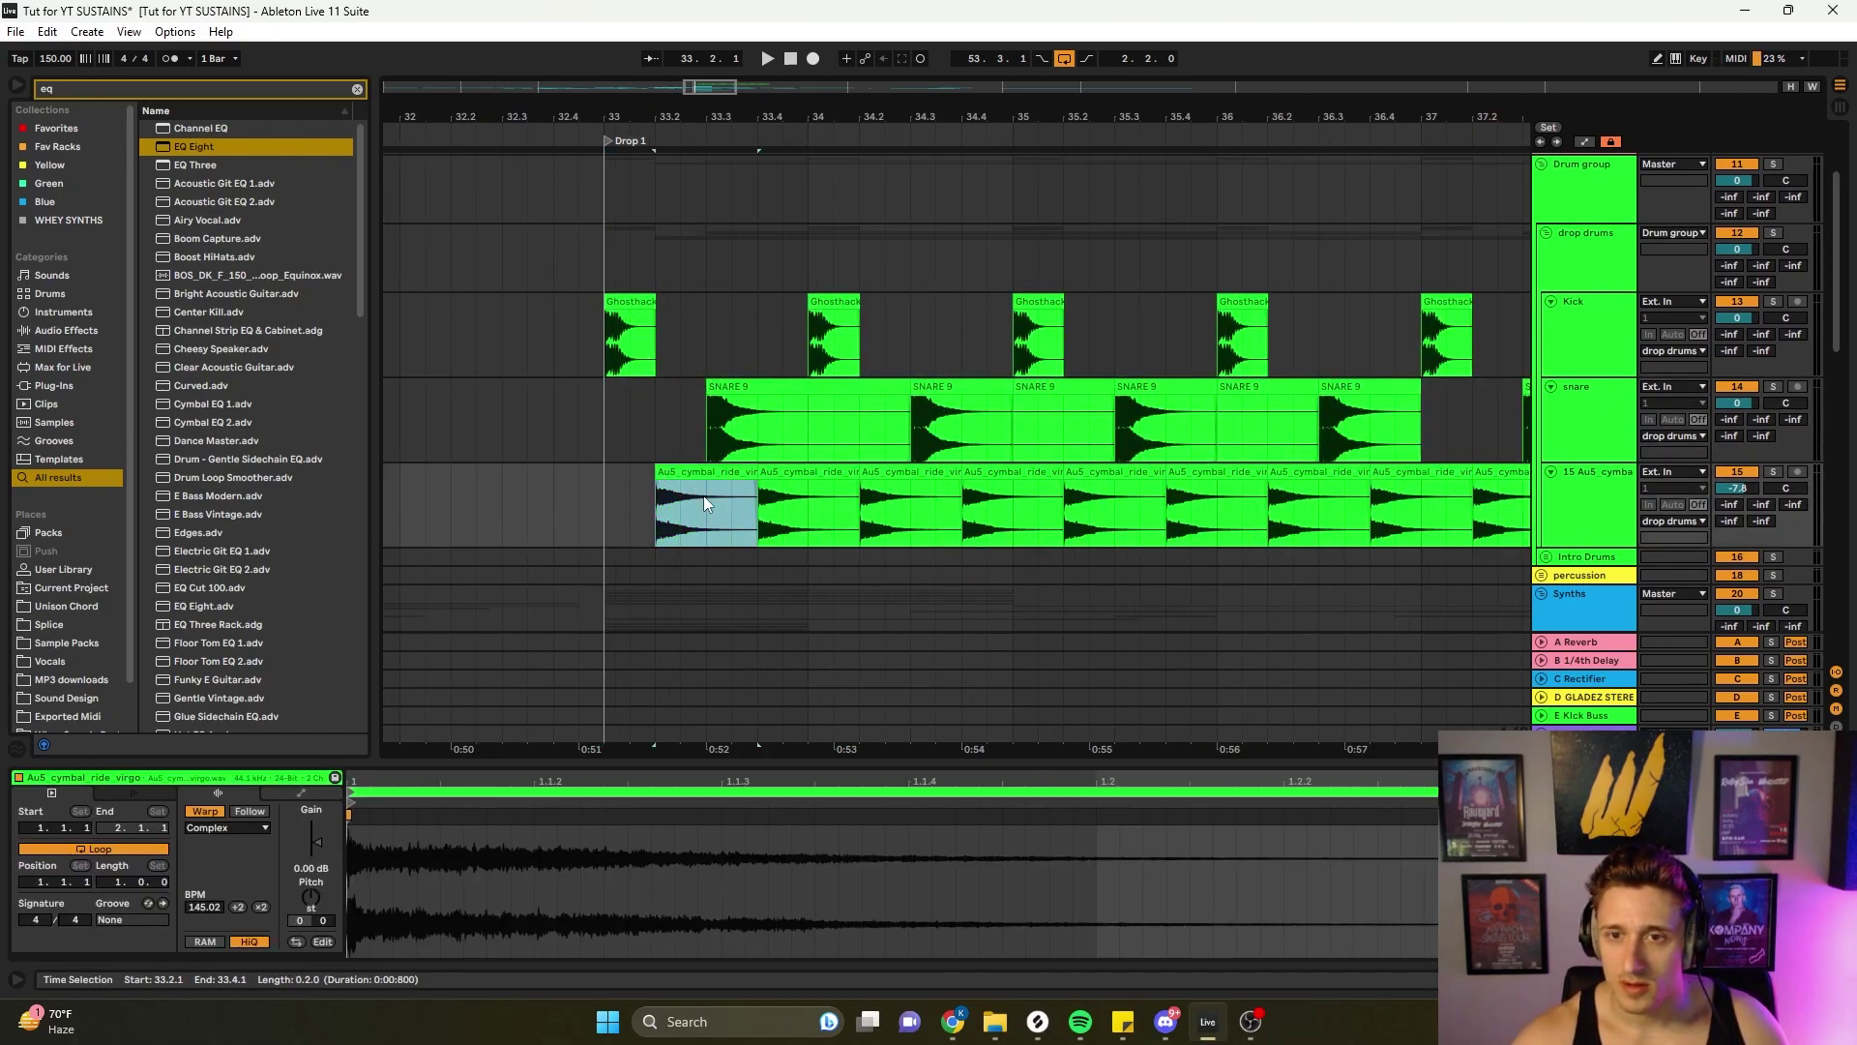
key("0")
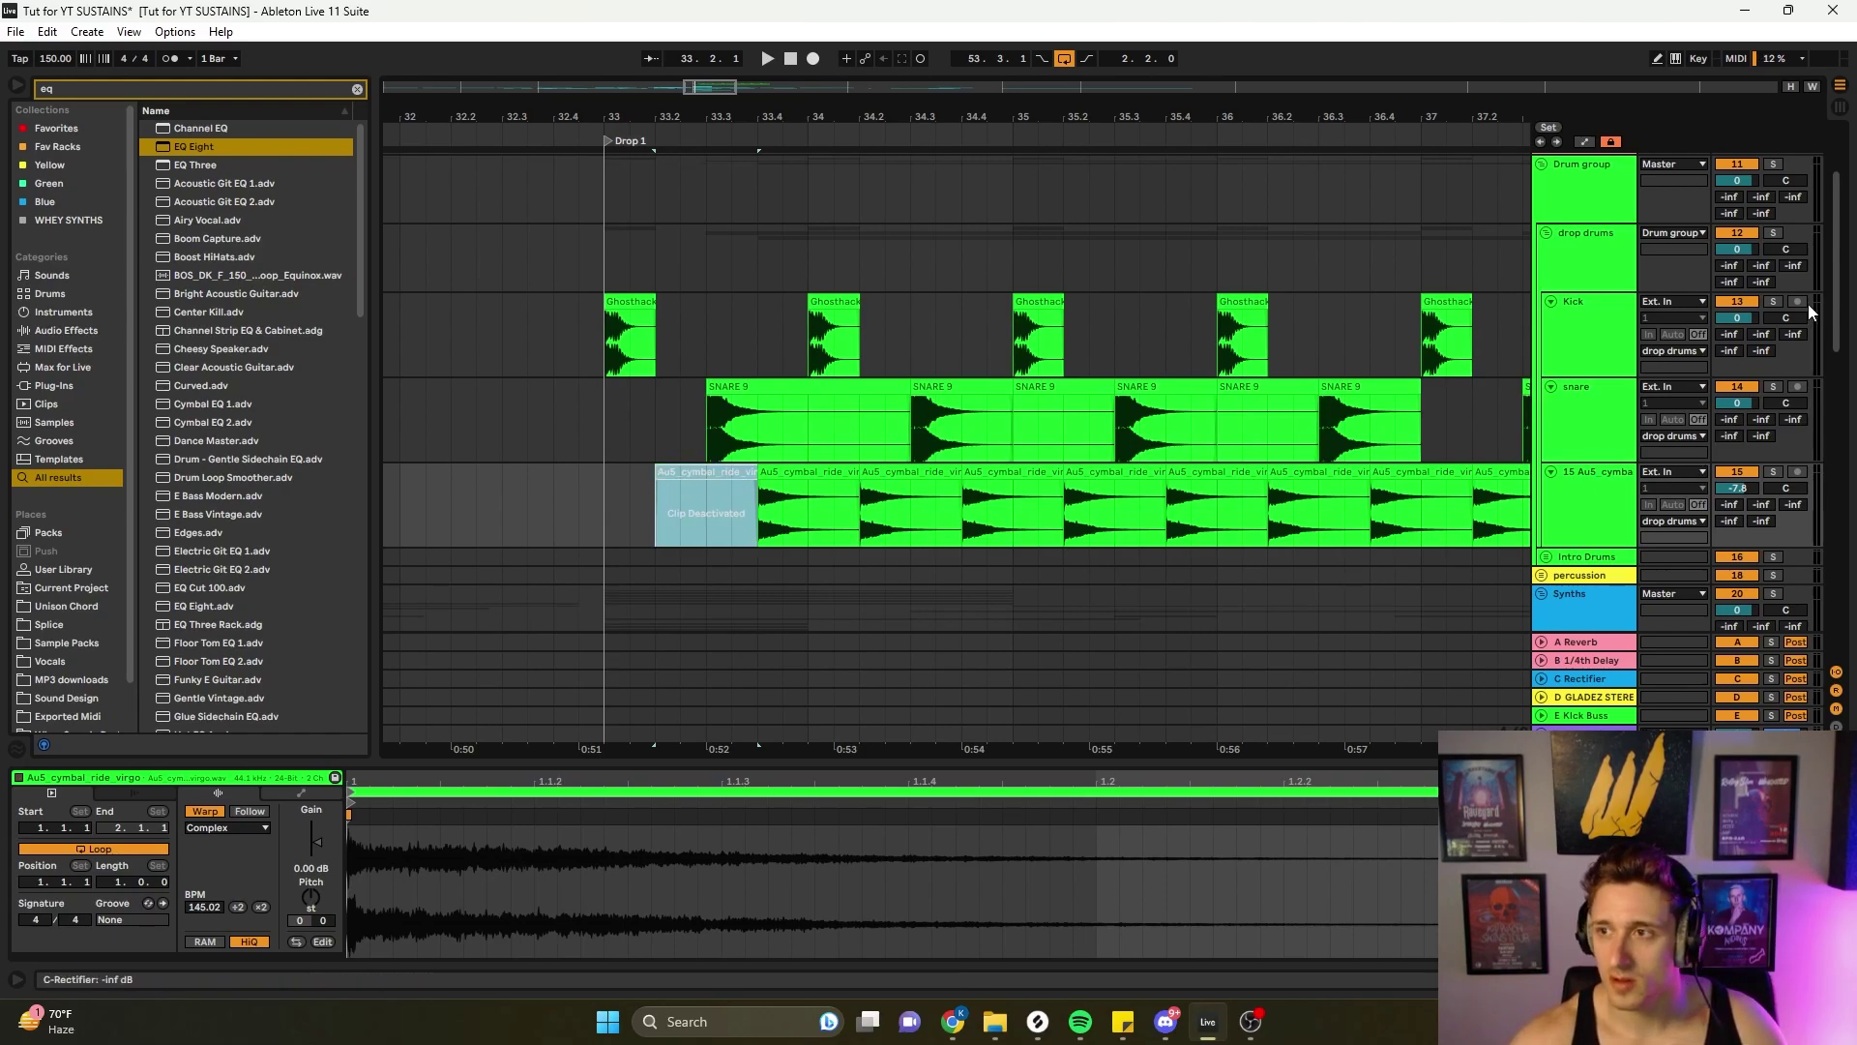
- Deactivate the SC Trigger clip and snare clip at 33.3, and the cymbal ride clip at 33.4
left_click_drag(1838, 283, 1835, 160)
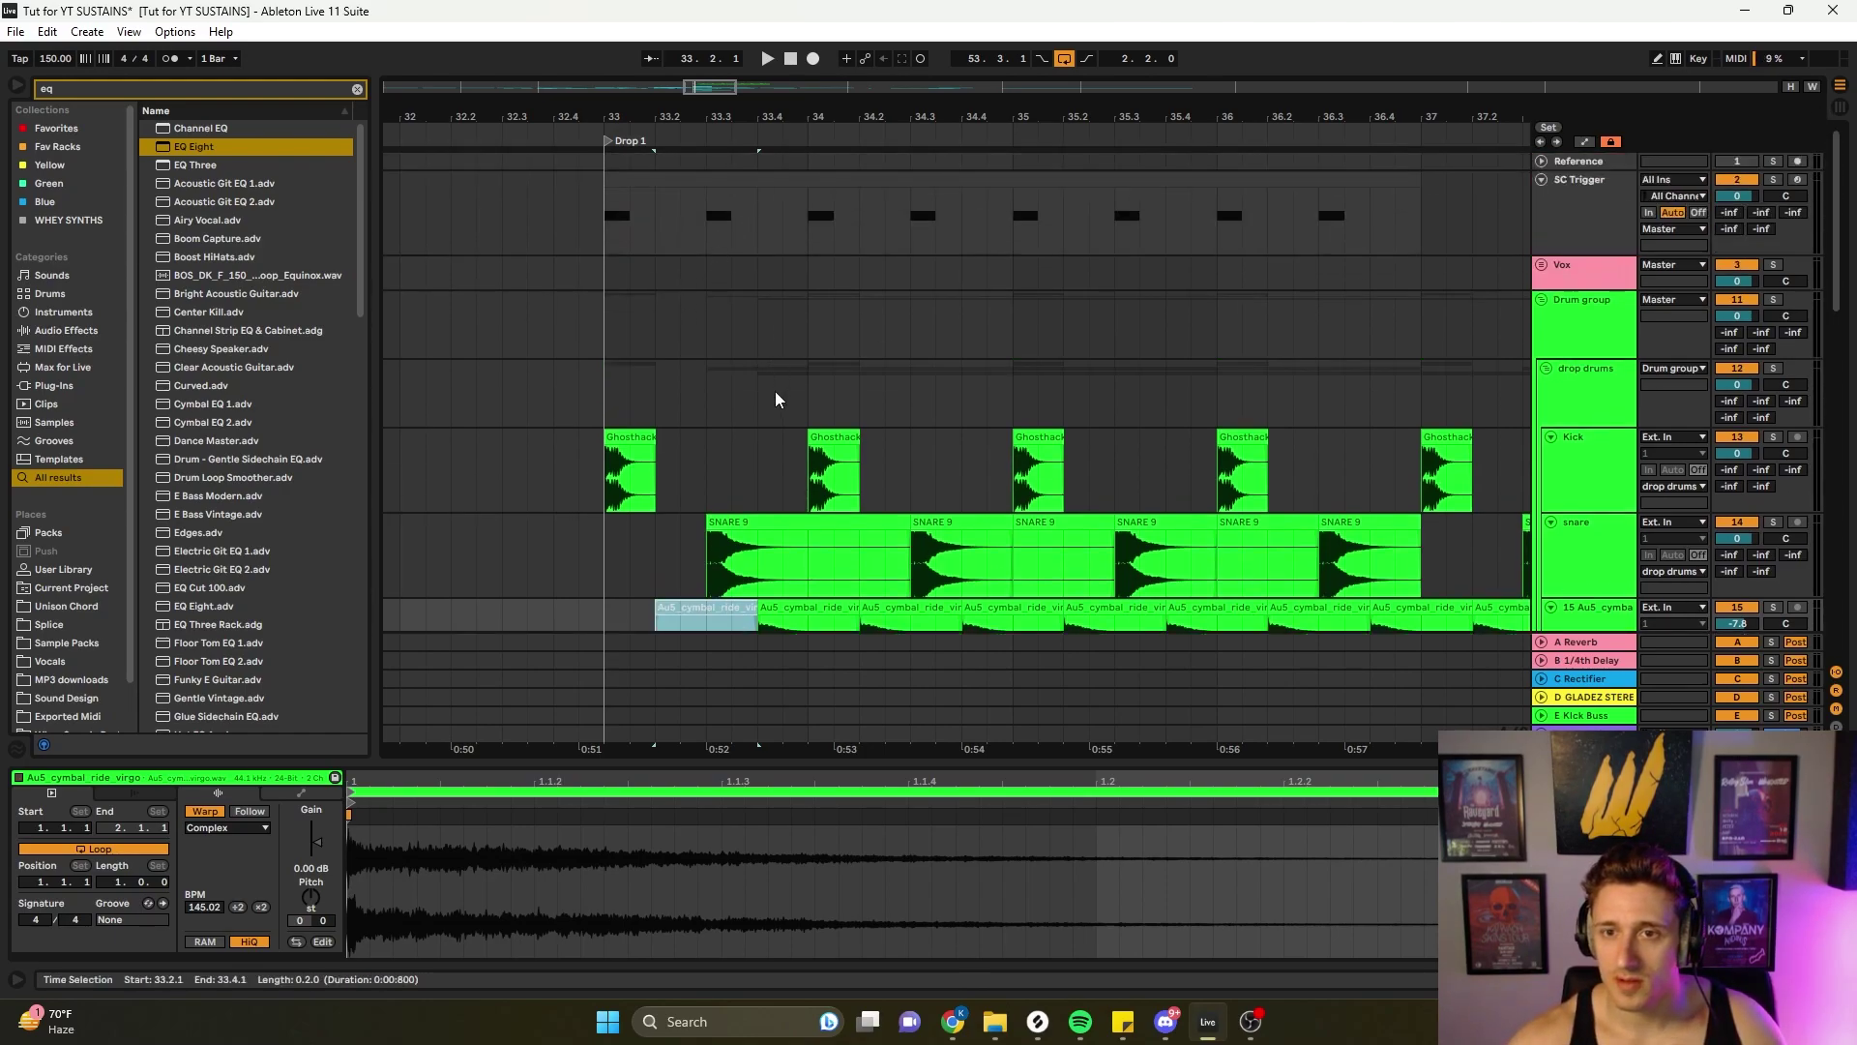
scroll(774, 387, "down", 1)
left_click_drag(706, 206, 792, 211)
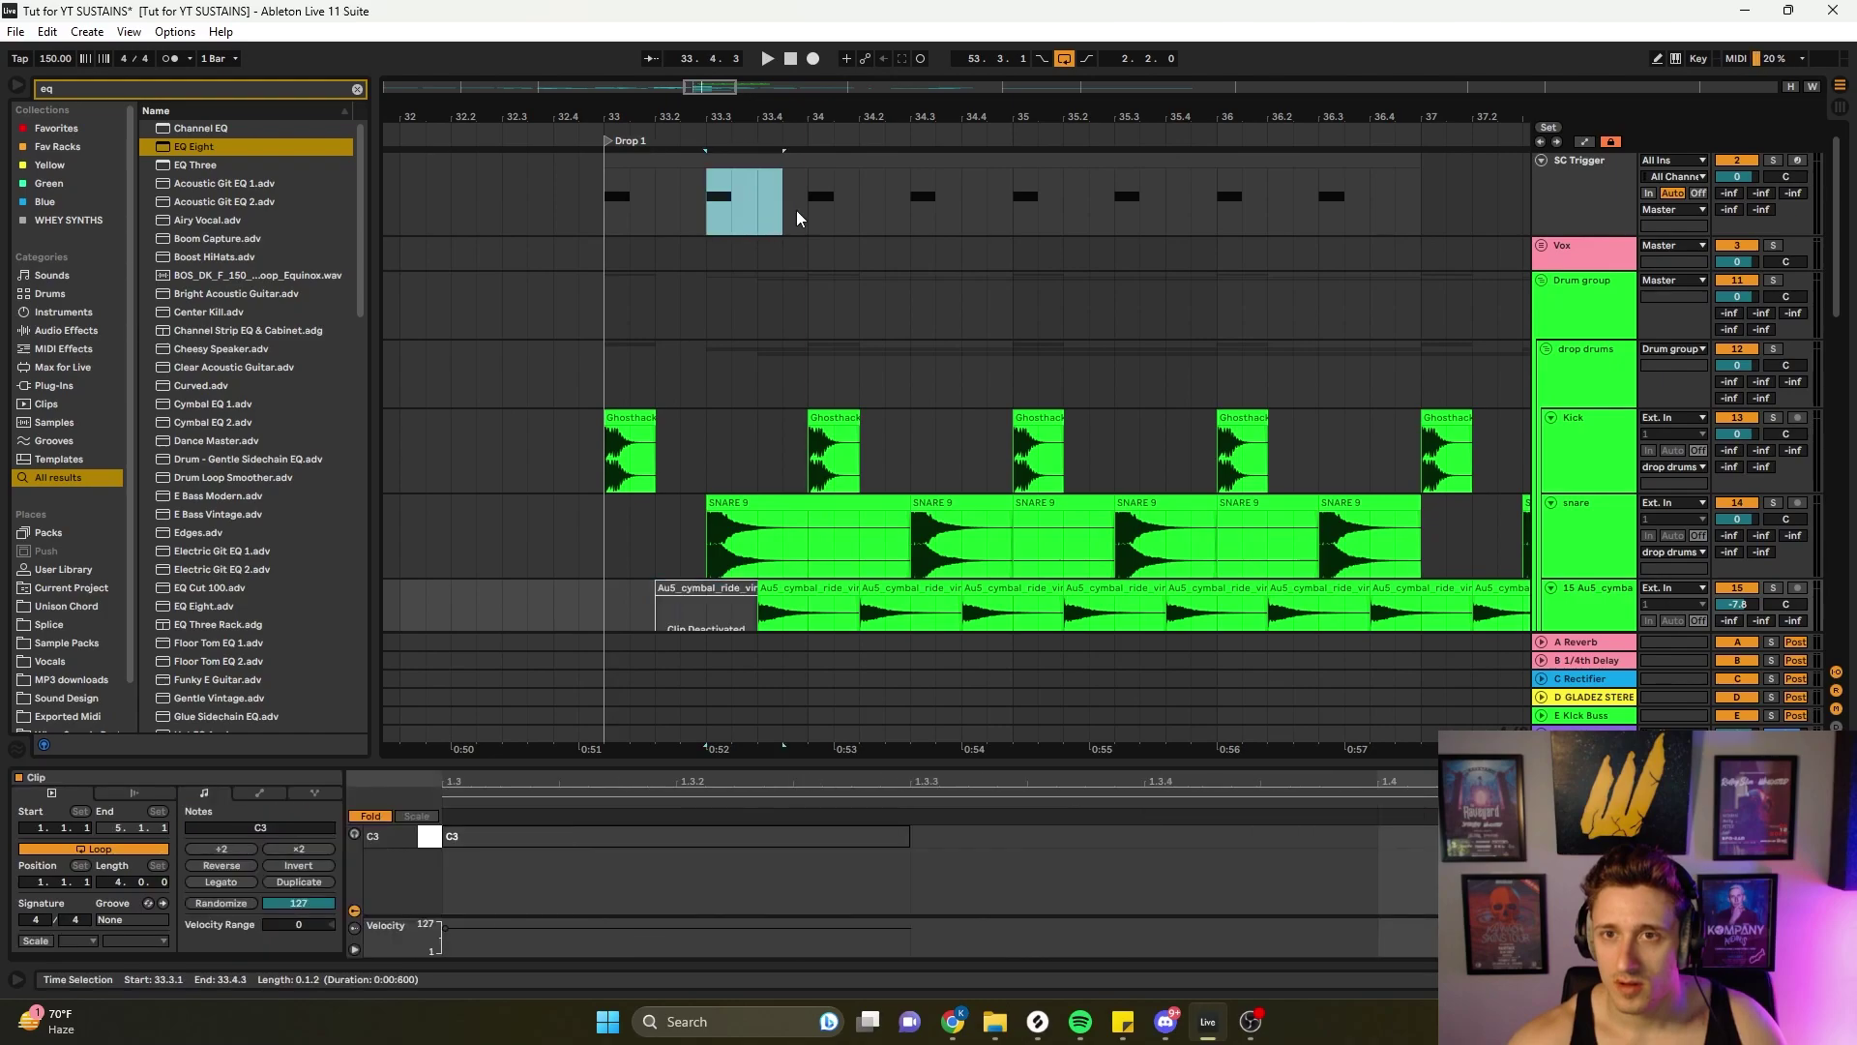
key("0")
left_click(748, 502)
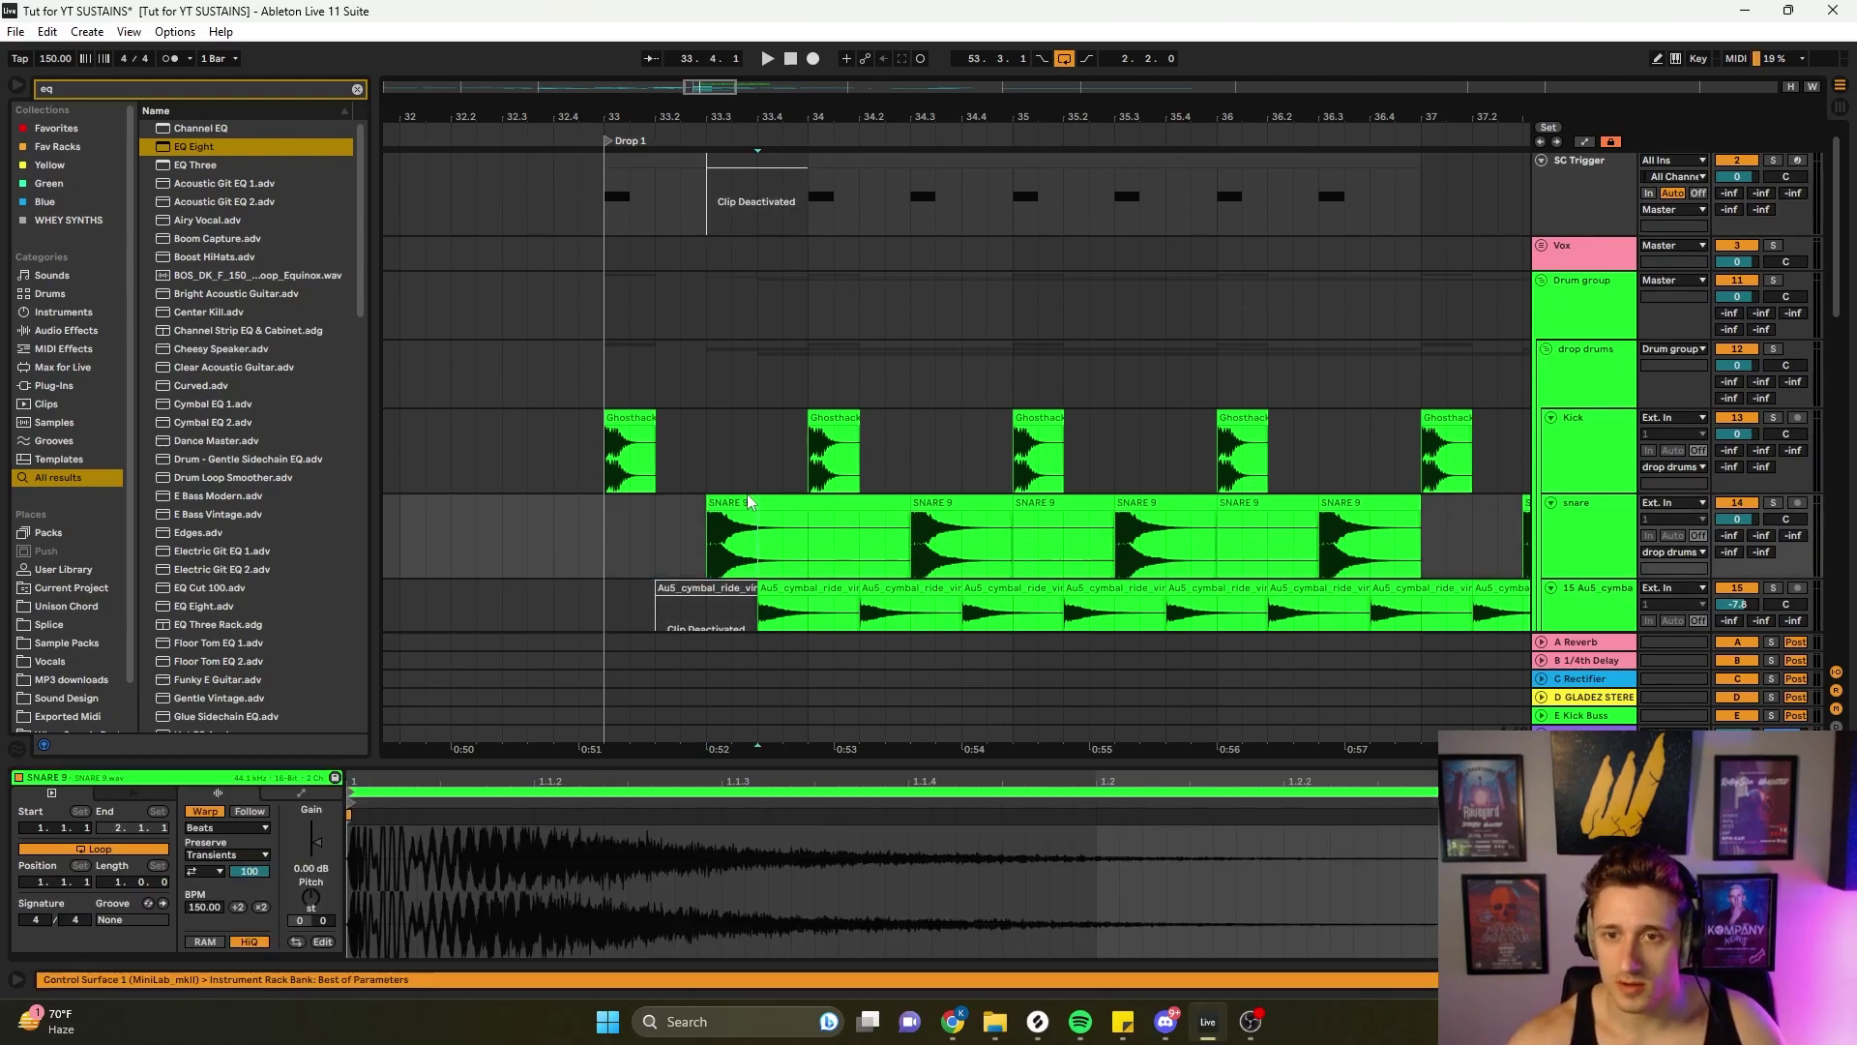
key("0")
left_click(772, 605)
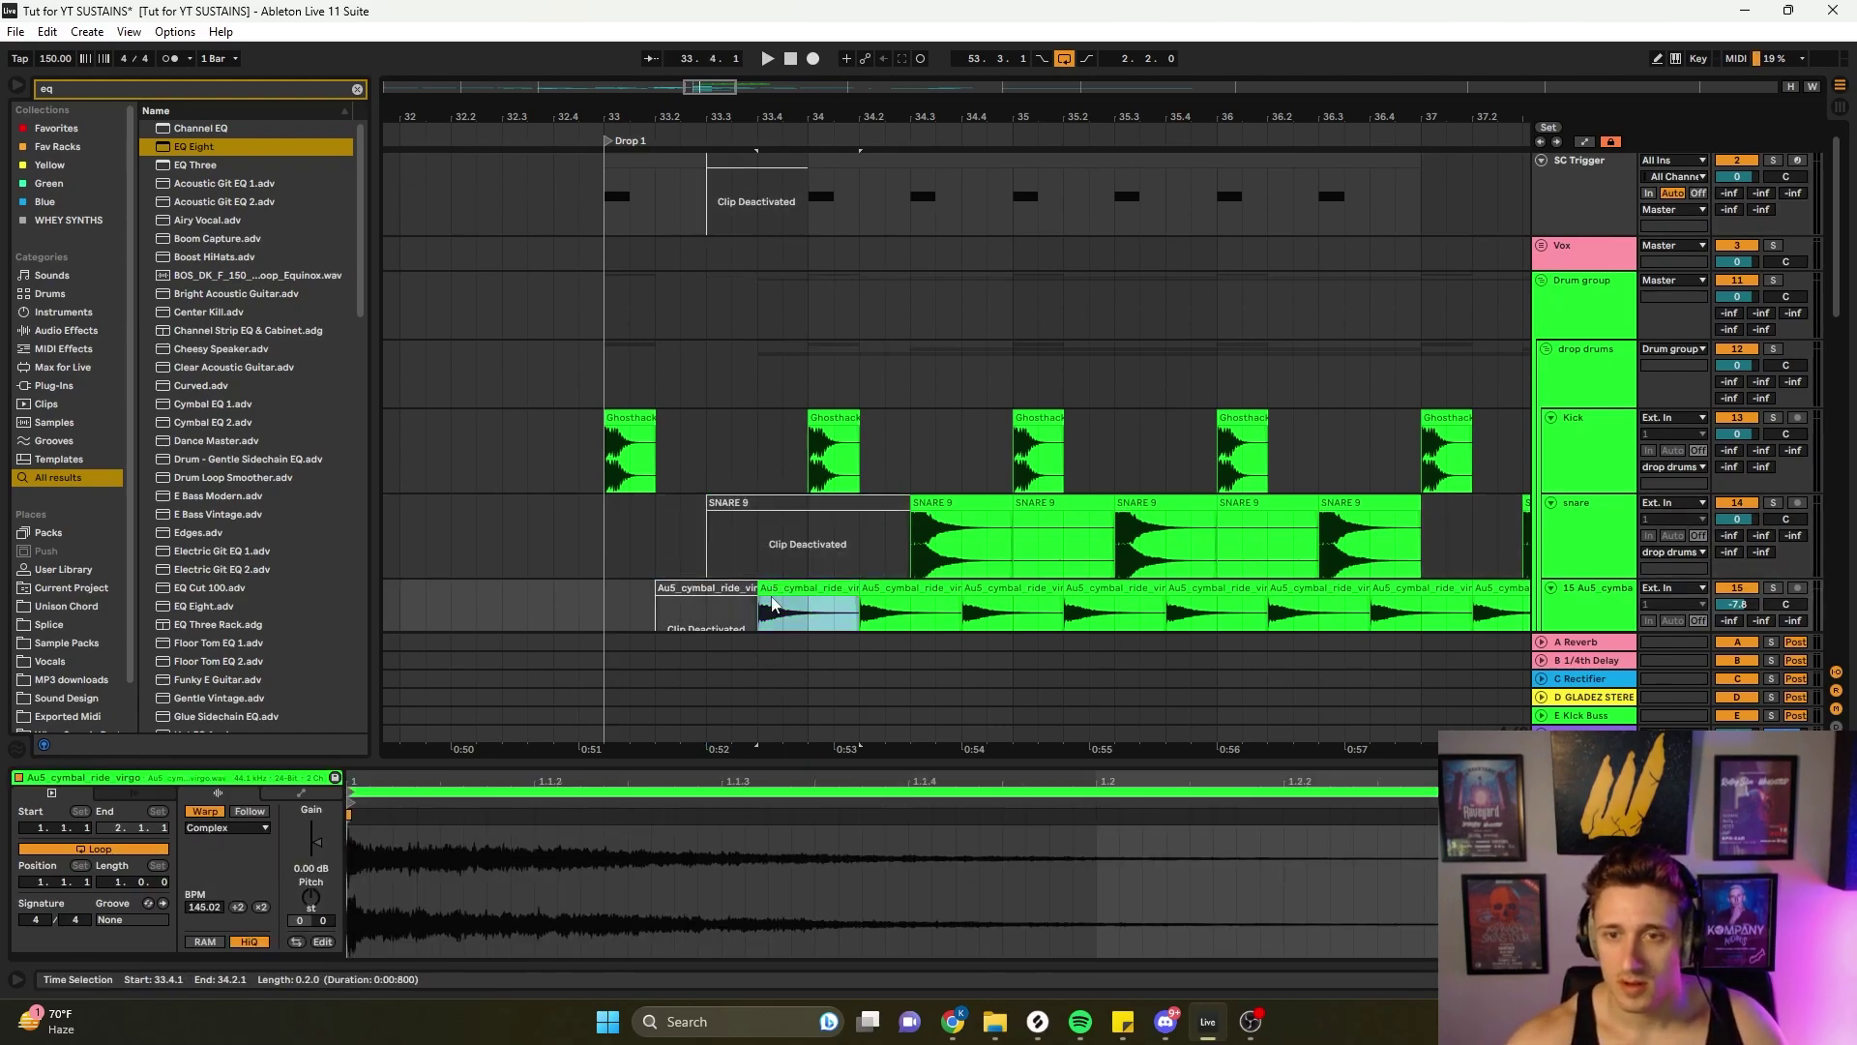
key("0")
- Play back the drop from 32.4 to check the drums against the bass clips on track 45
left_click(556, 488)
key("space")
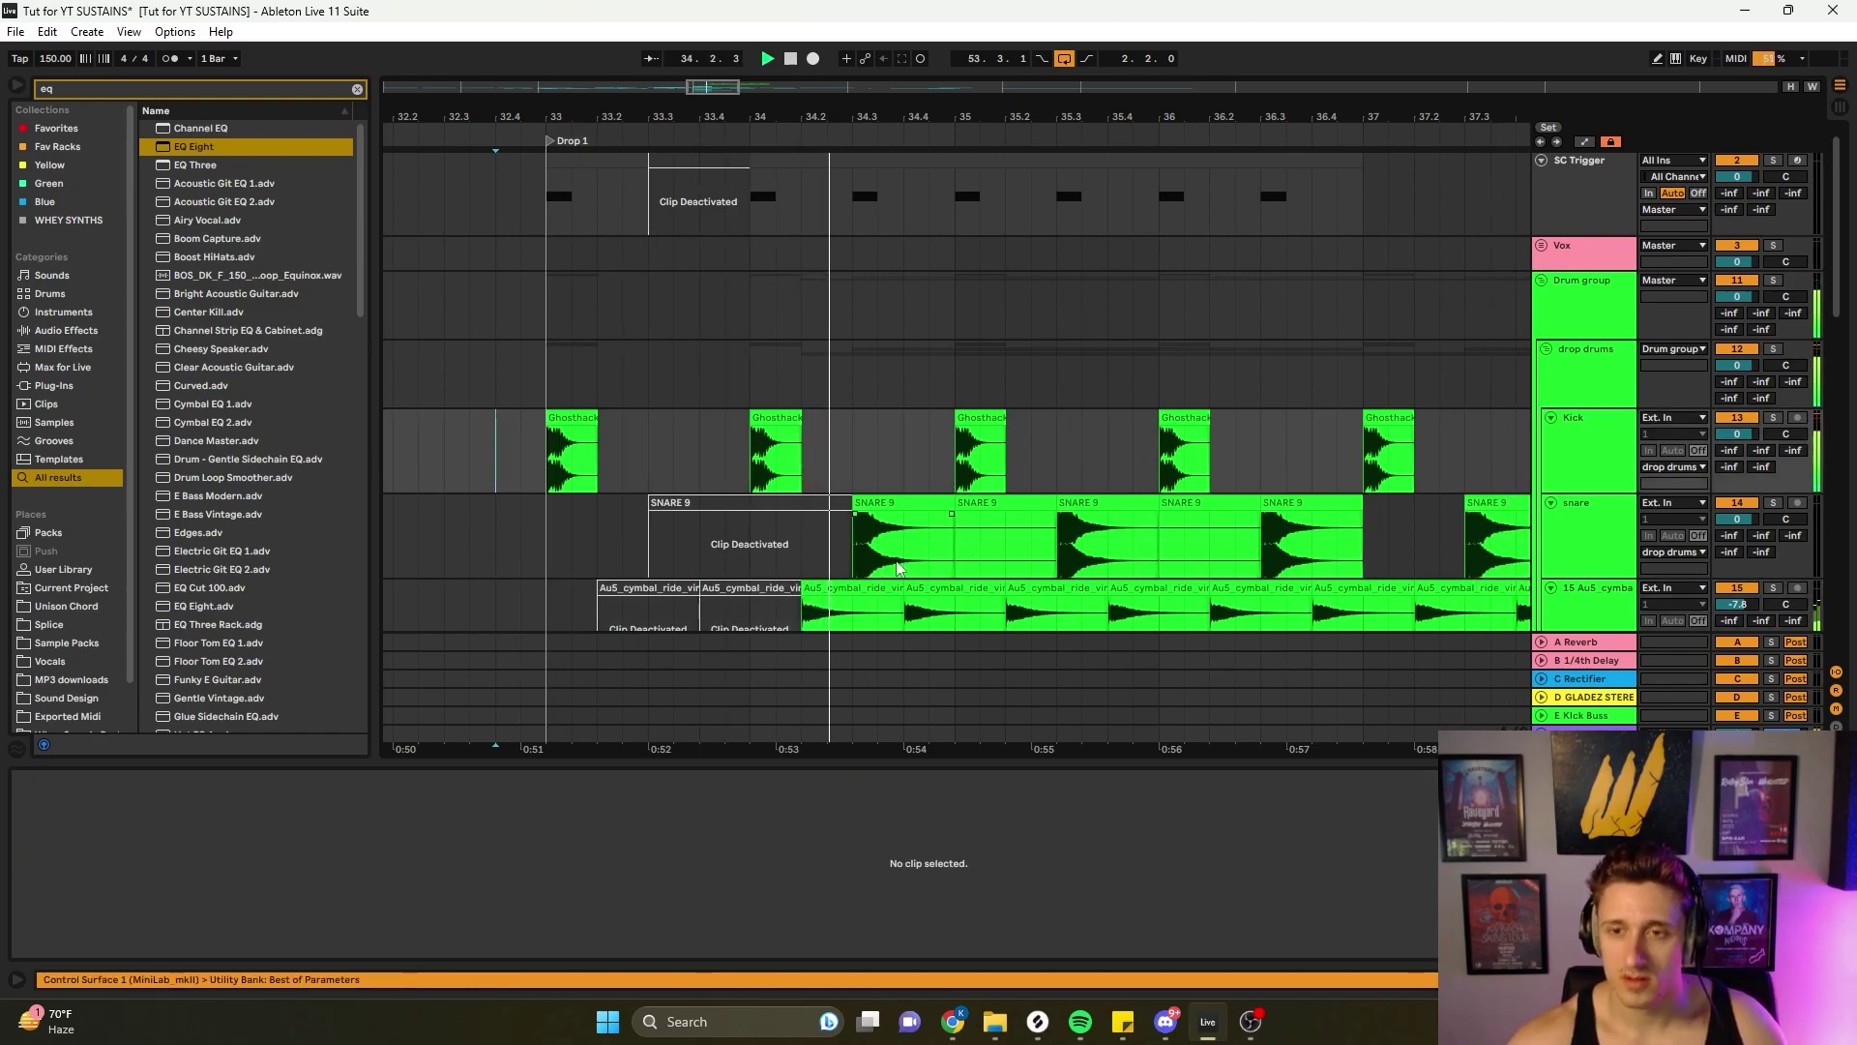
scroll(893, 560, "down", 5)
scroll(892, 561, "down", 10)
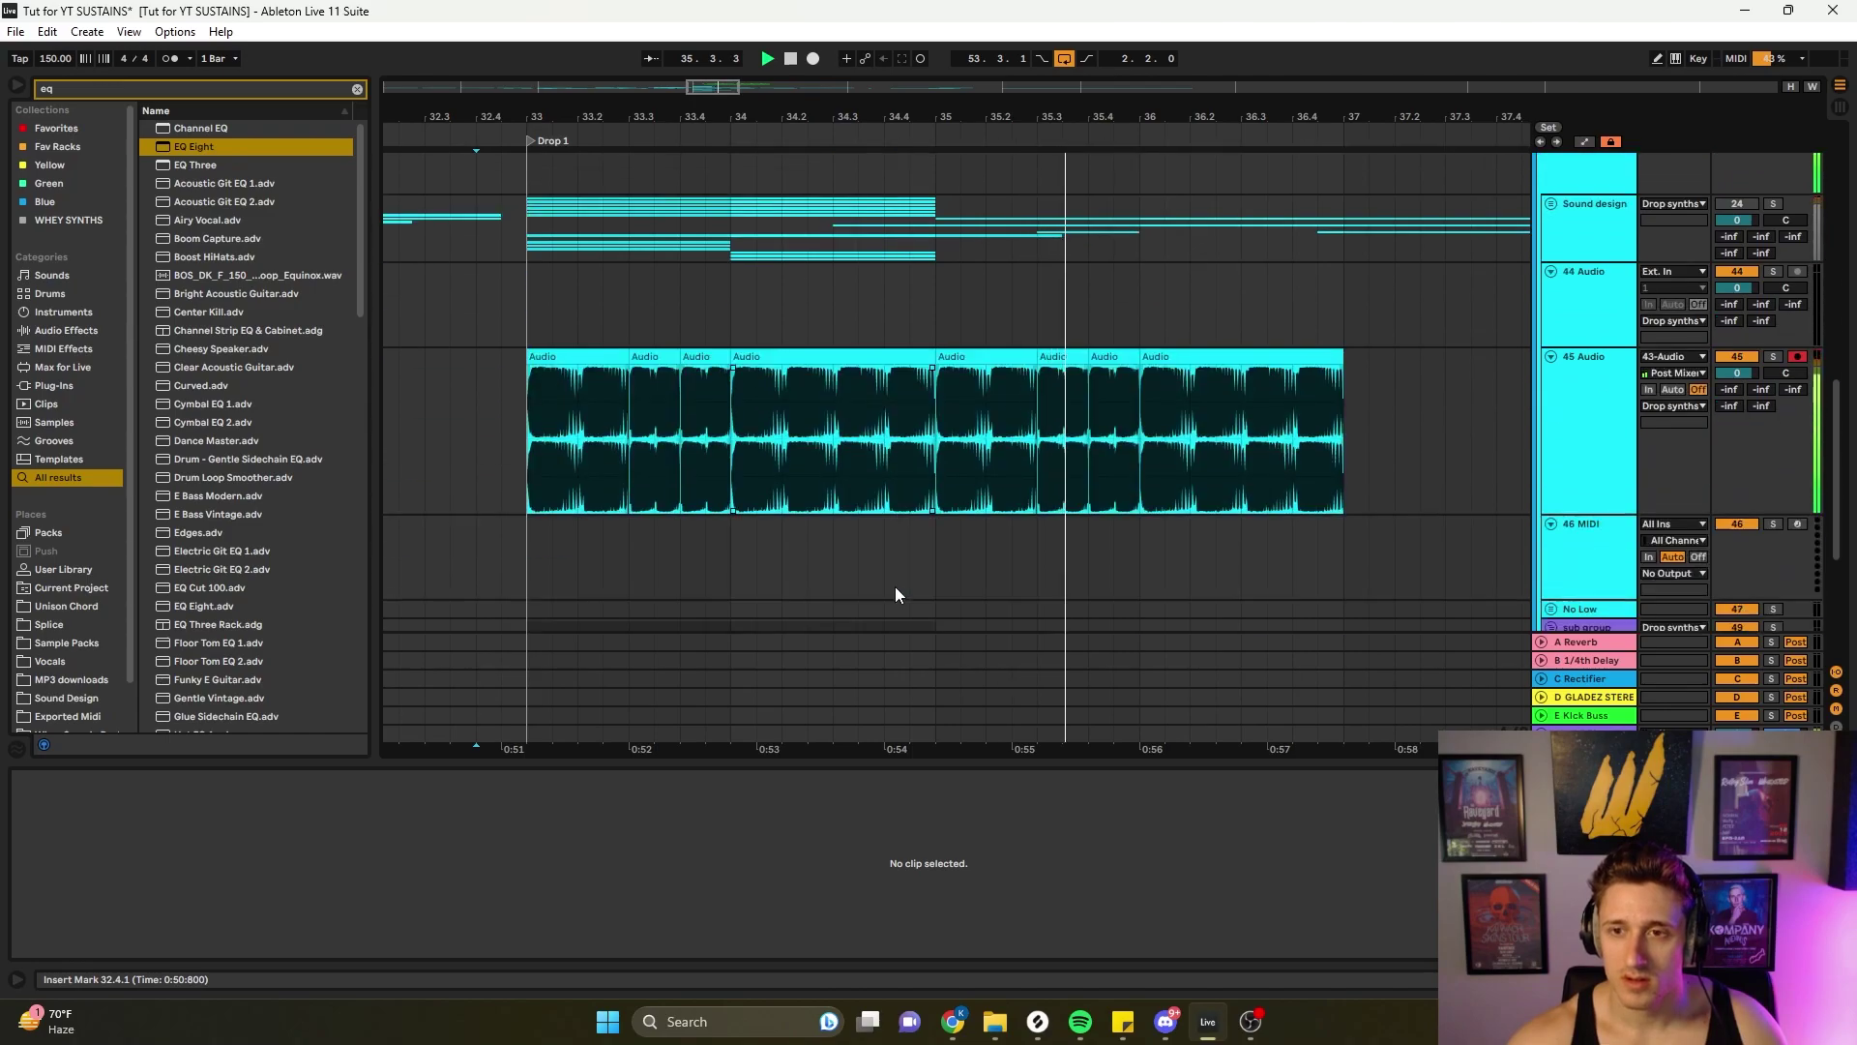
scroll(1019, 588, "up", 5)
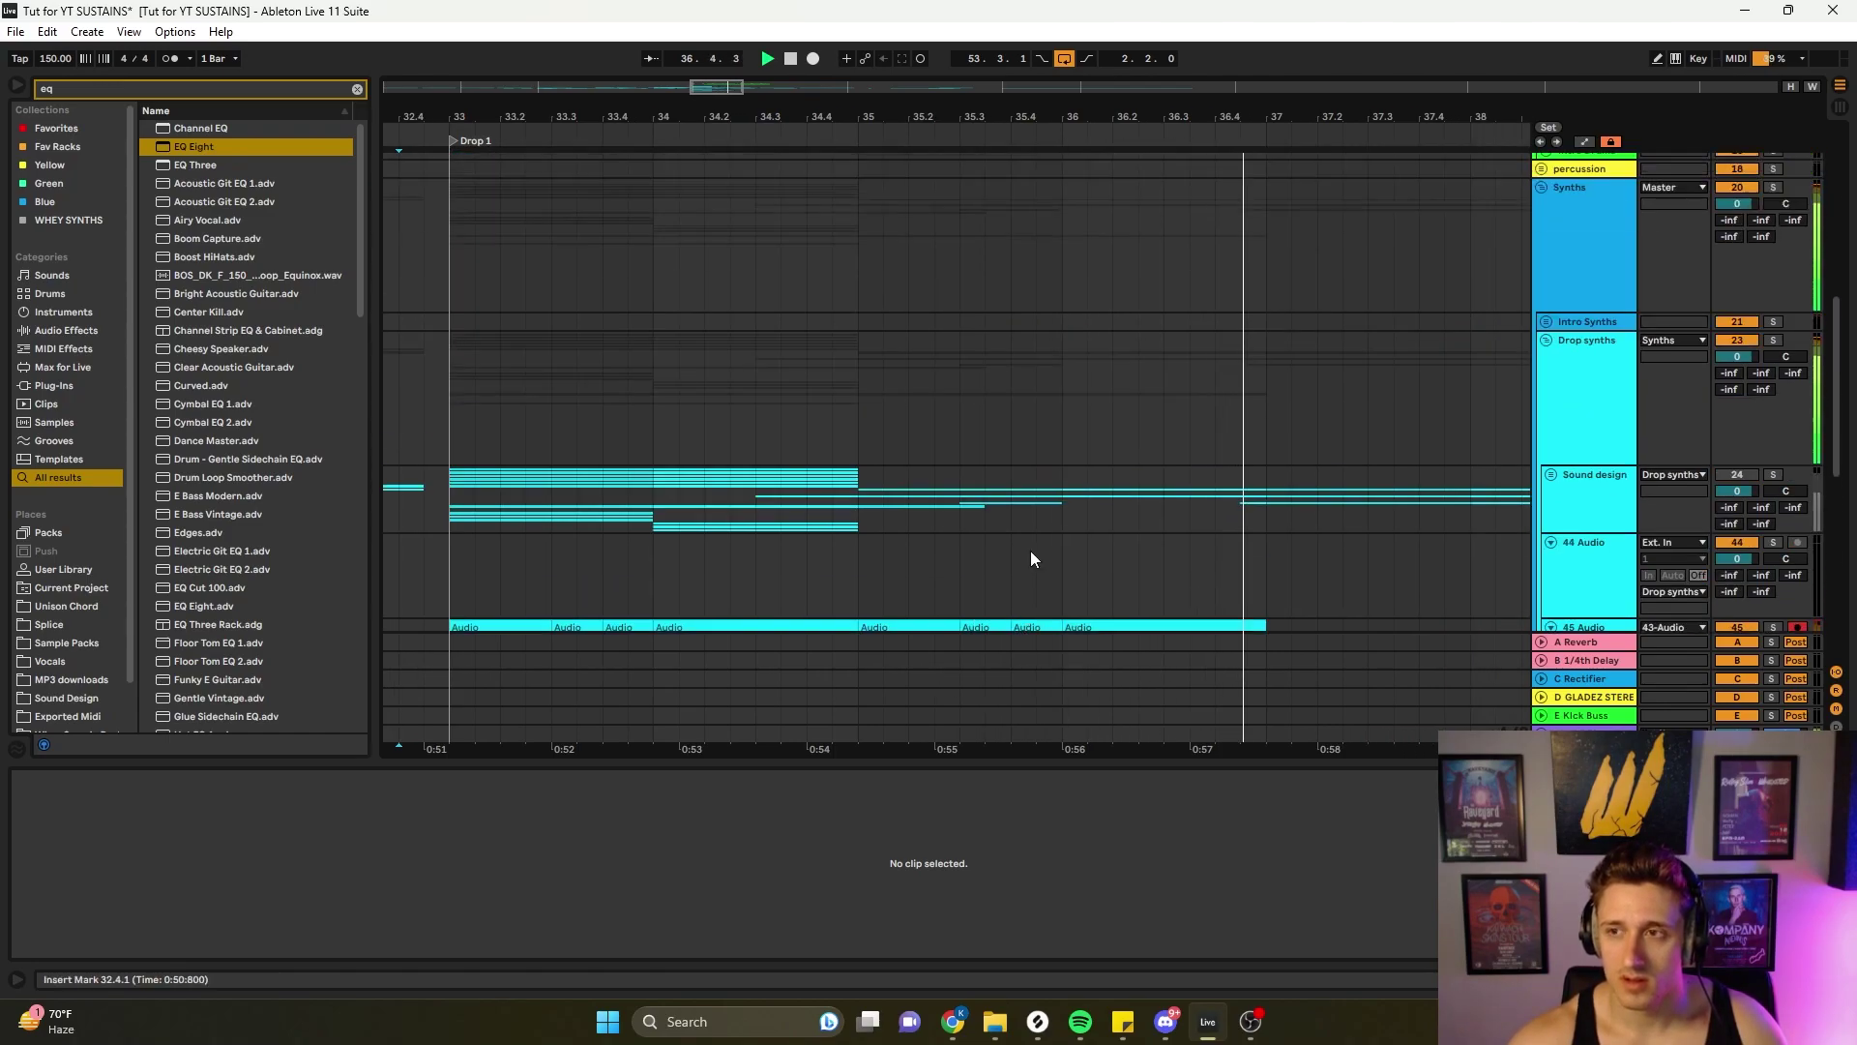
- Unfold the Sound design group inside Drop synths and audition the bar 33 sustain clip on track 29 in solo
left_click(1545, 359)
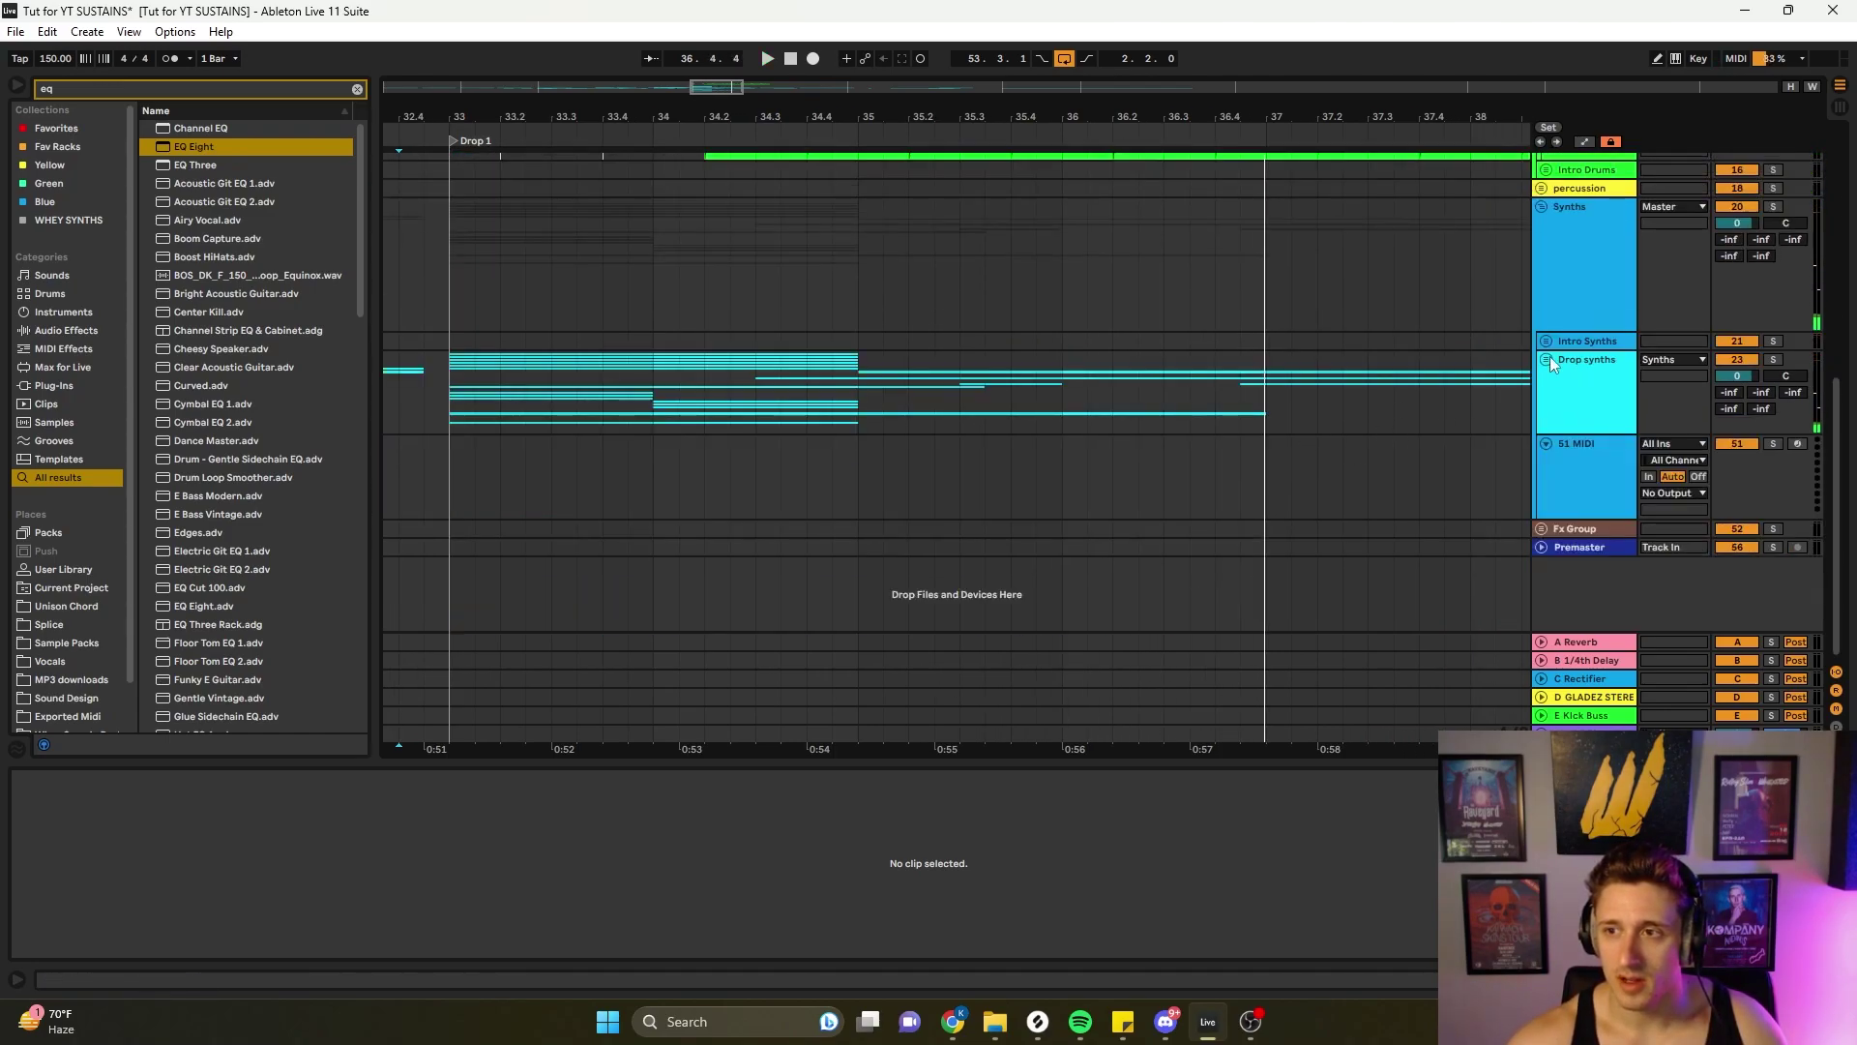
left_click(1547, 359)
scroll(1594, 338, "down", 4)
left_click(1551, 242)
scroll(716, 423, "down", 3)
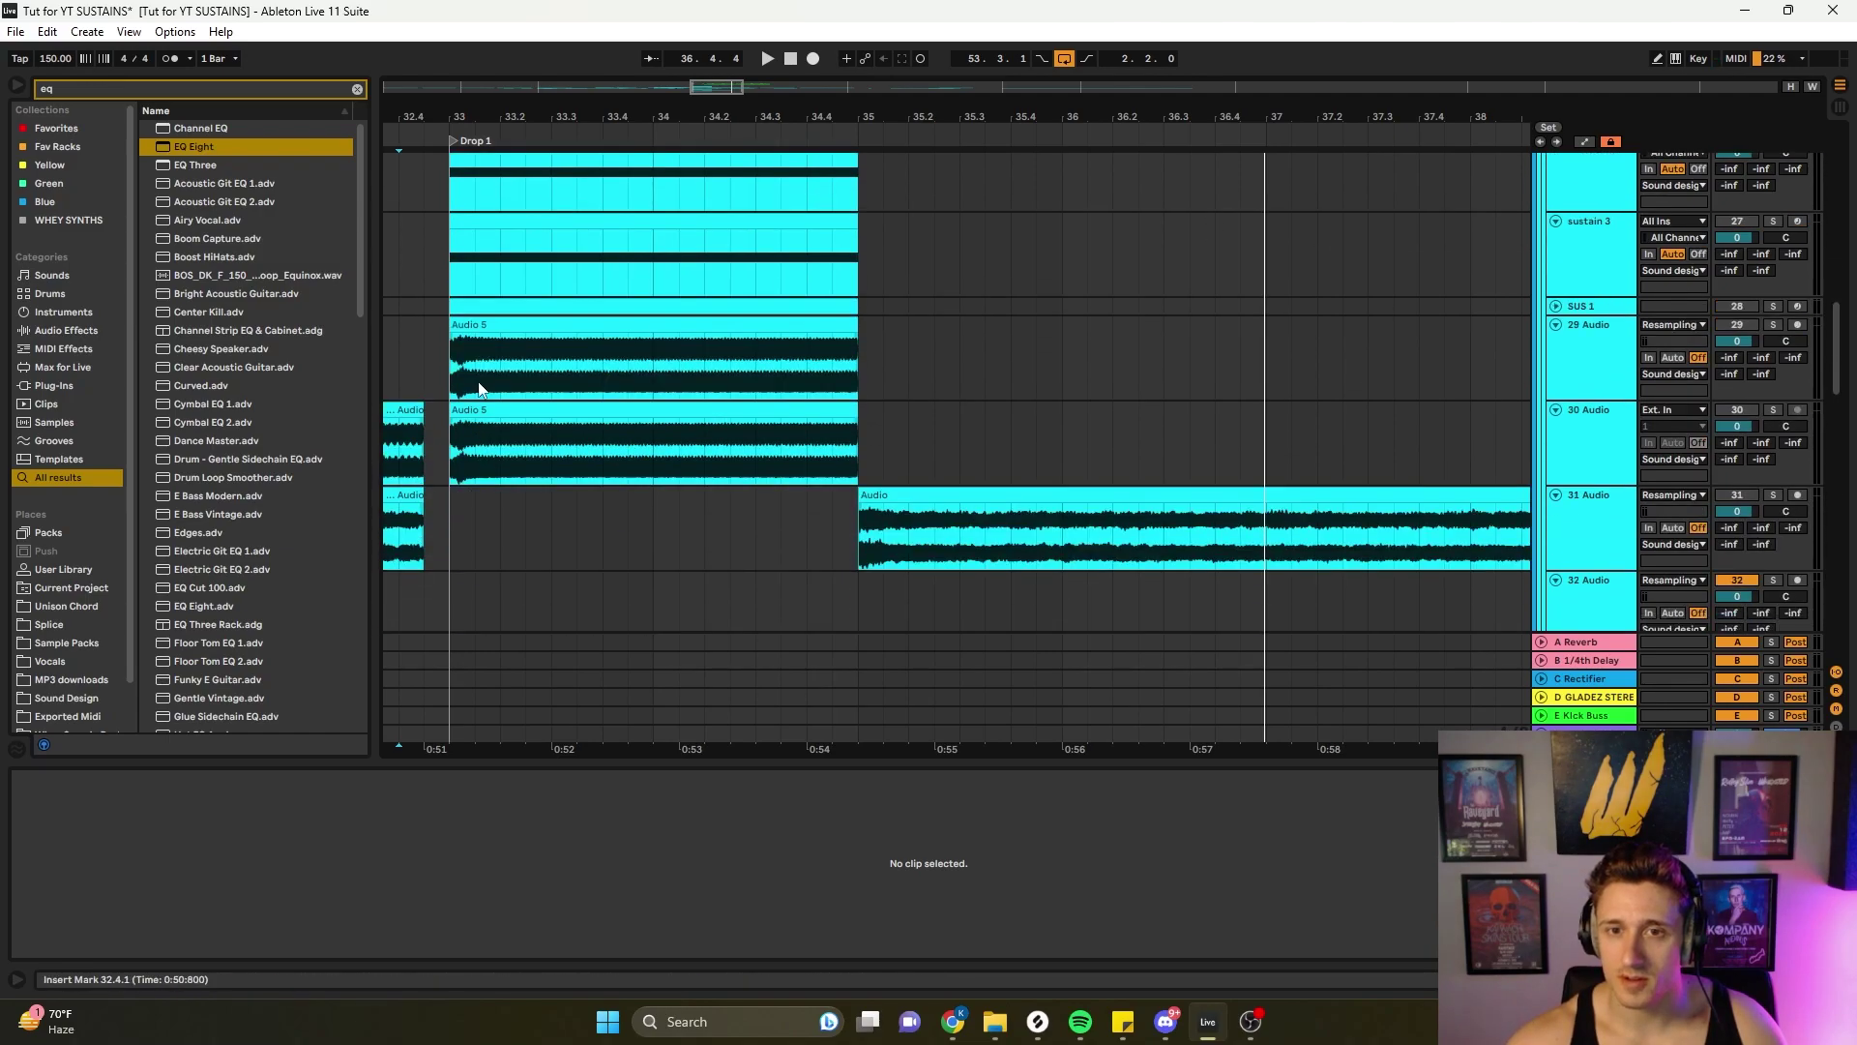
left_click(584, 374)
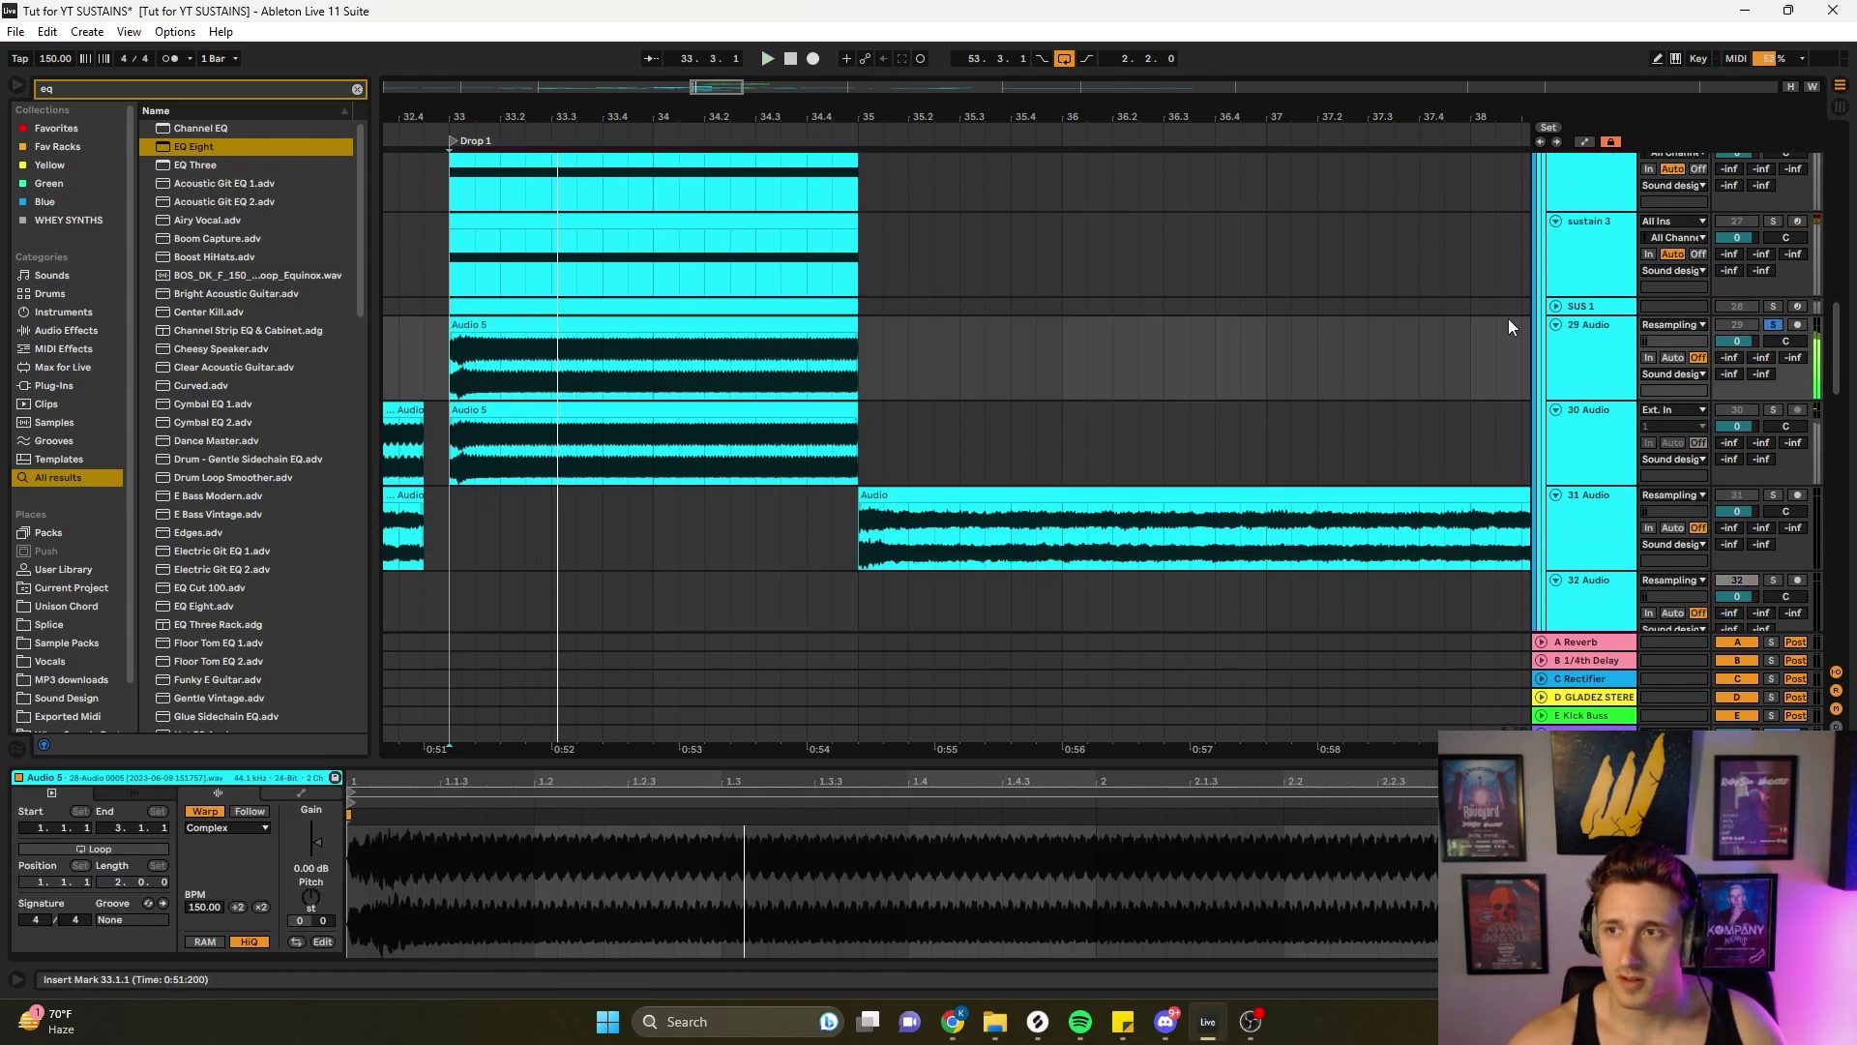
- Audition the bar 33 sustain clip on track 30 in solo
scroll(1547, 290, "up", 6)
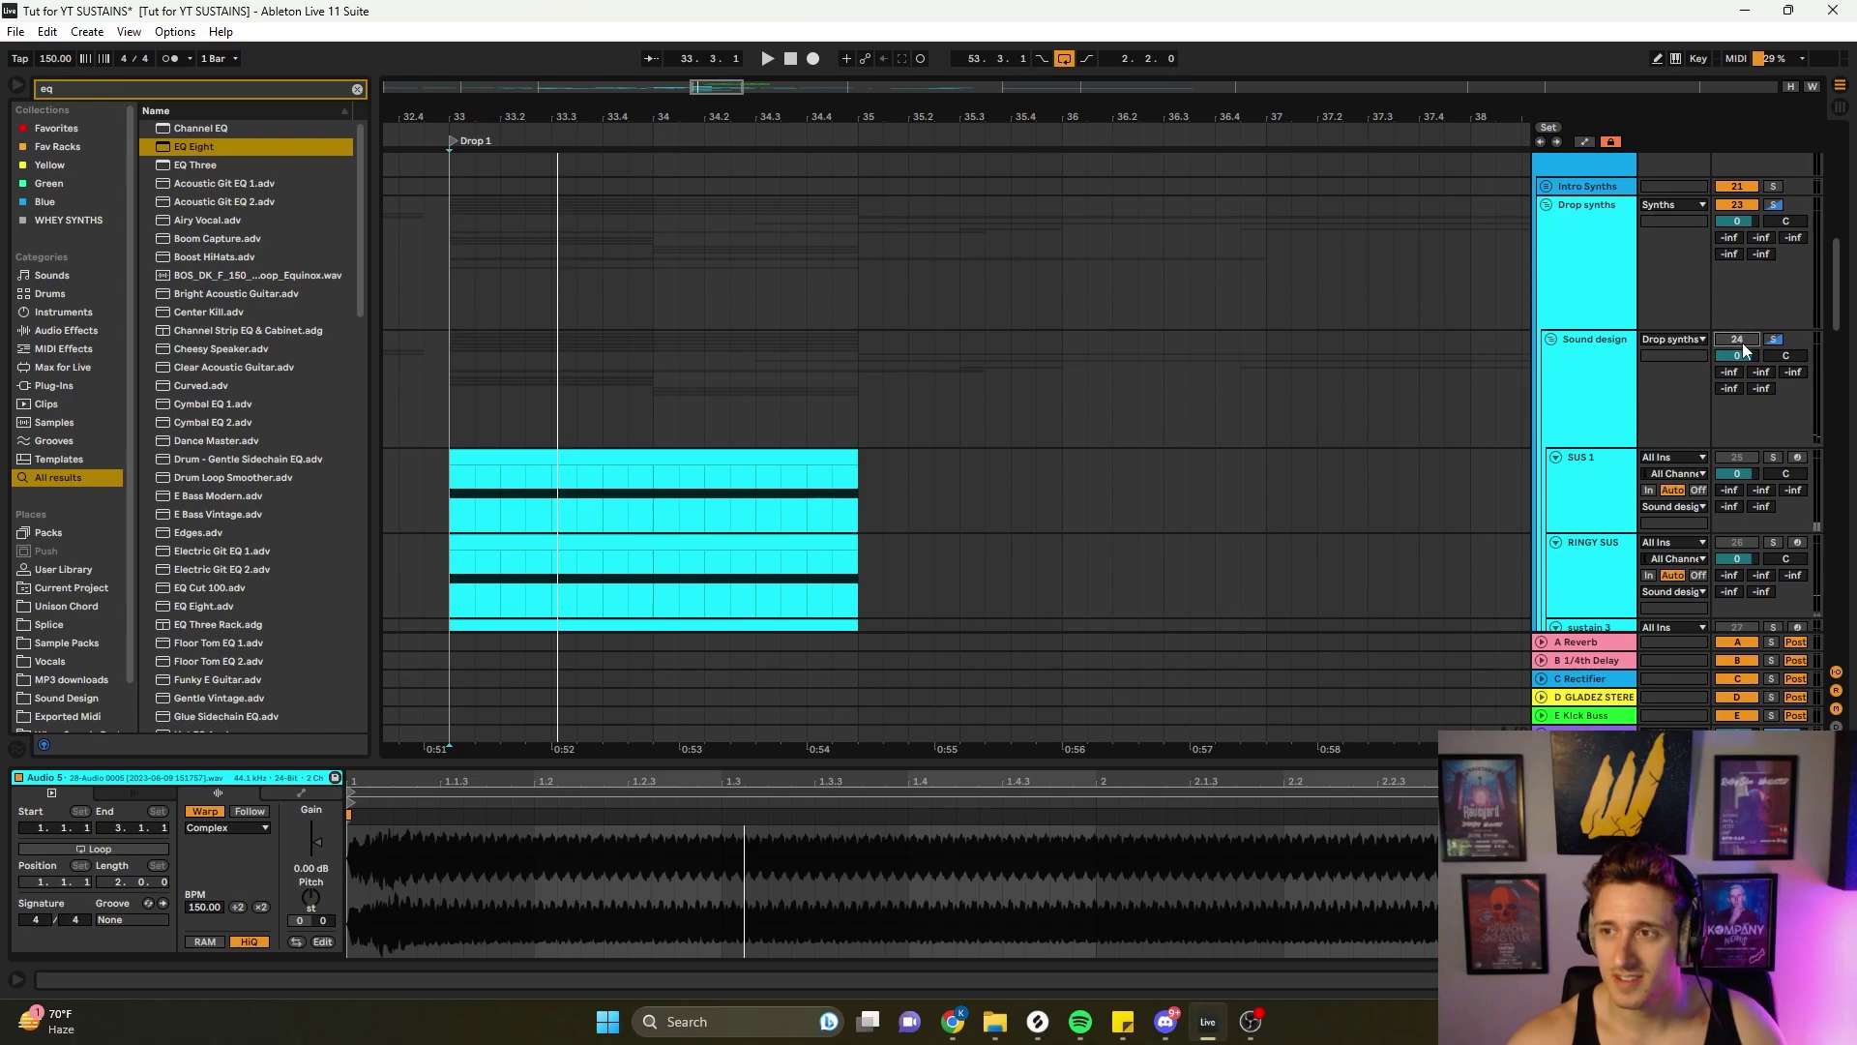
scroll(856, 683, "down", 5)
left_click(464, 533)
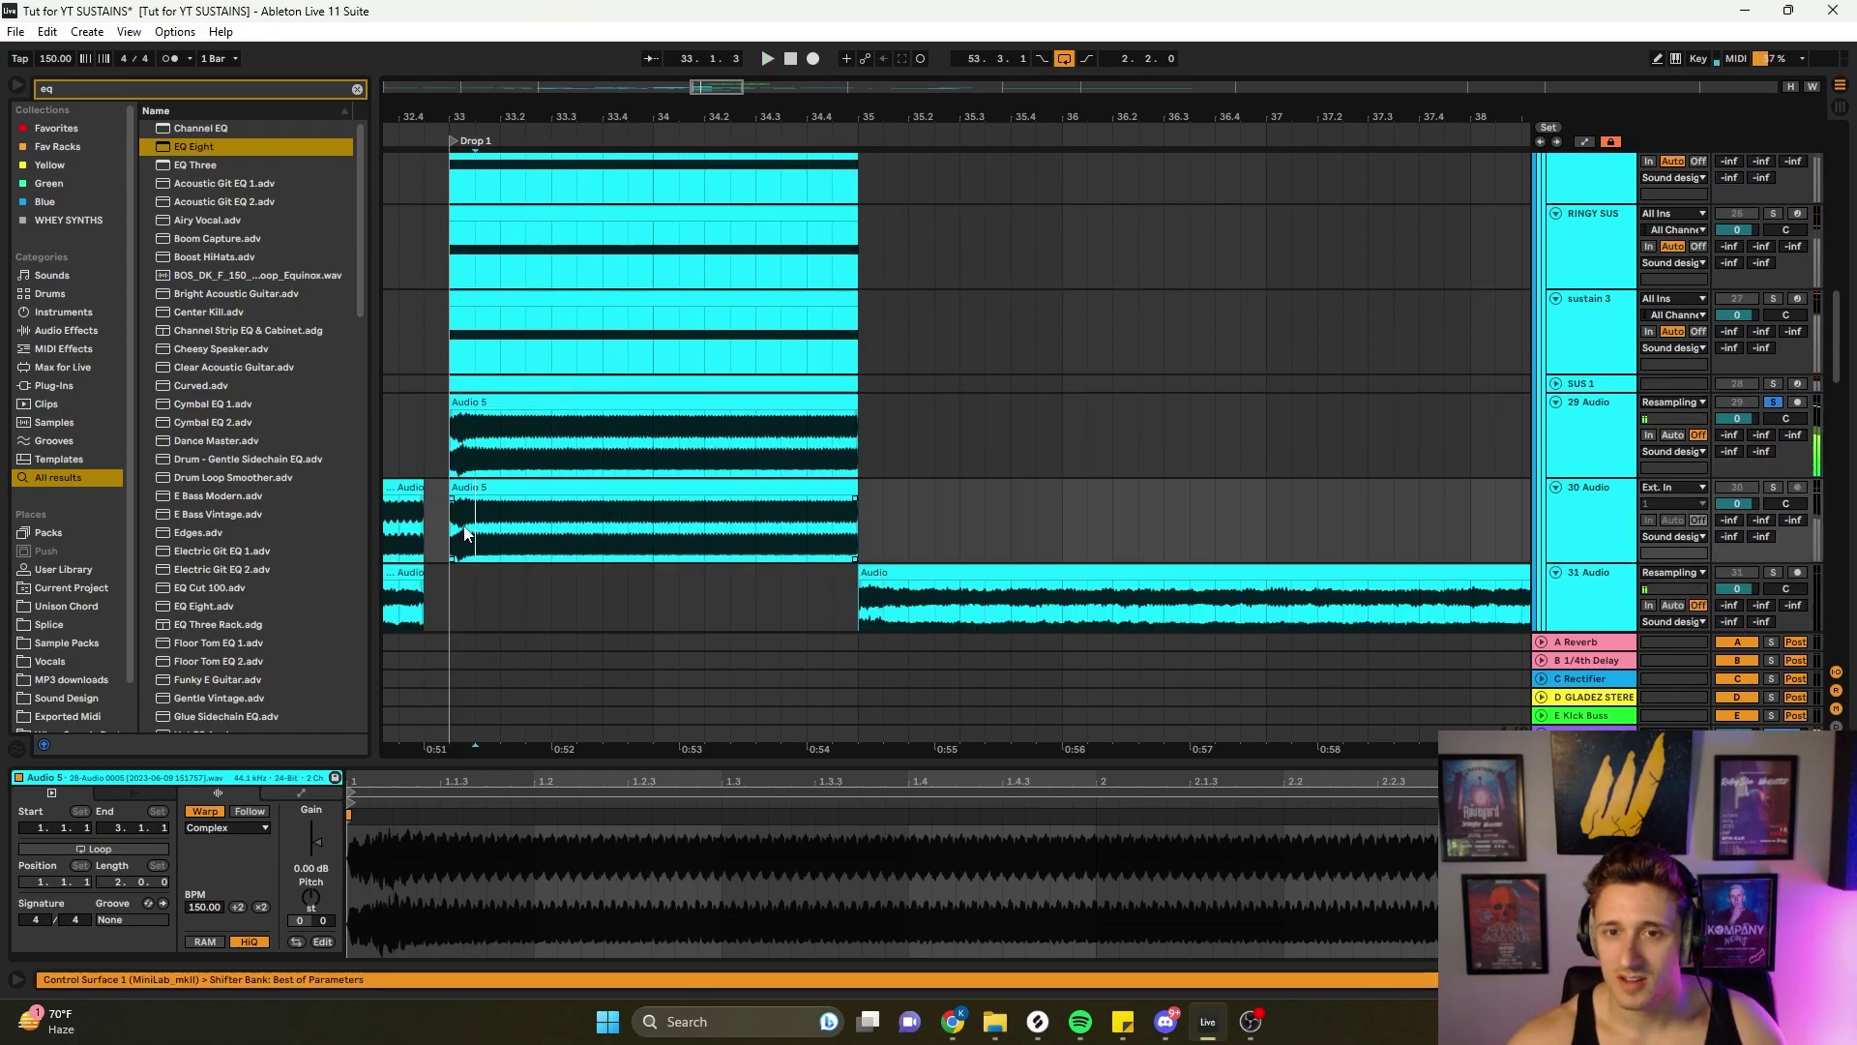
key("space")
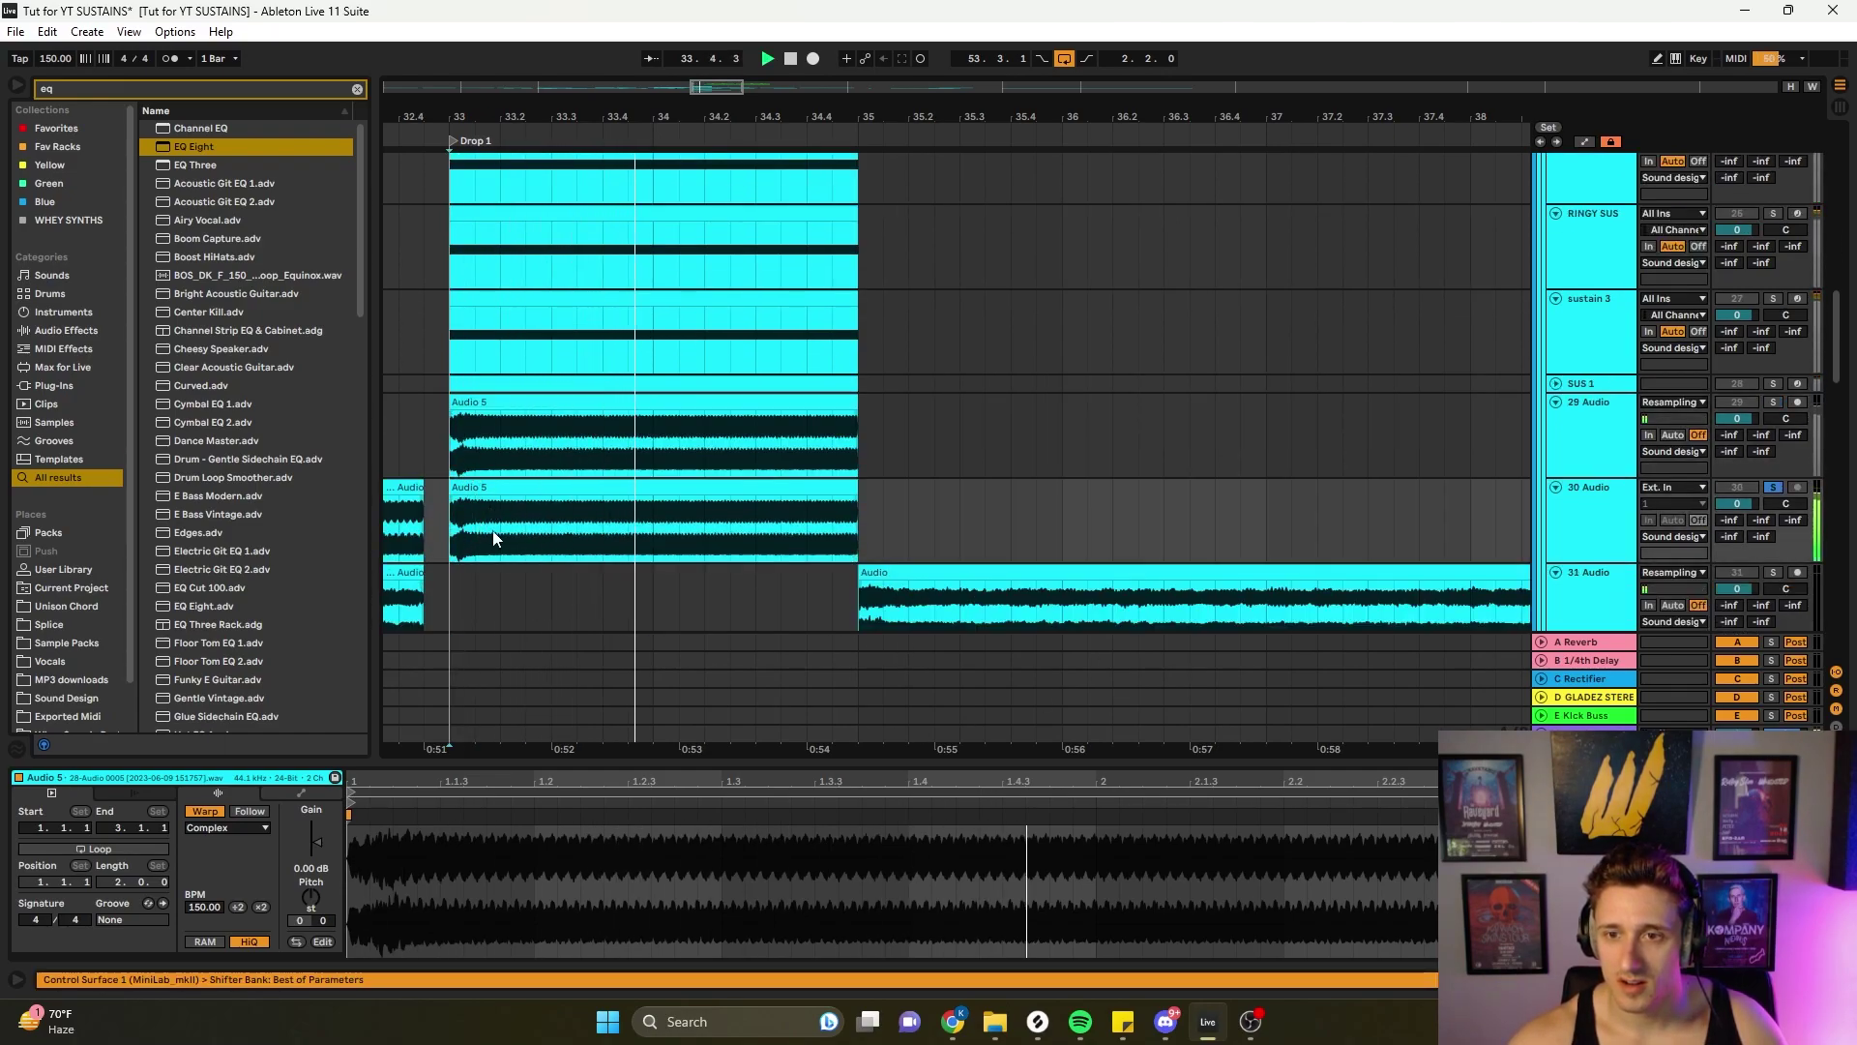
- Audition the earlier resampled clips between bars 29 and 32 on tracks 30, 29 and 32, soloing each track
scroll(494, 534, "left", 5)
scroll(495, 534, "left", 6)
left_click(509, 533)
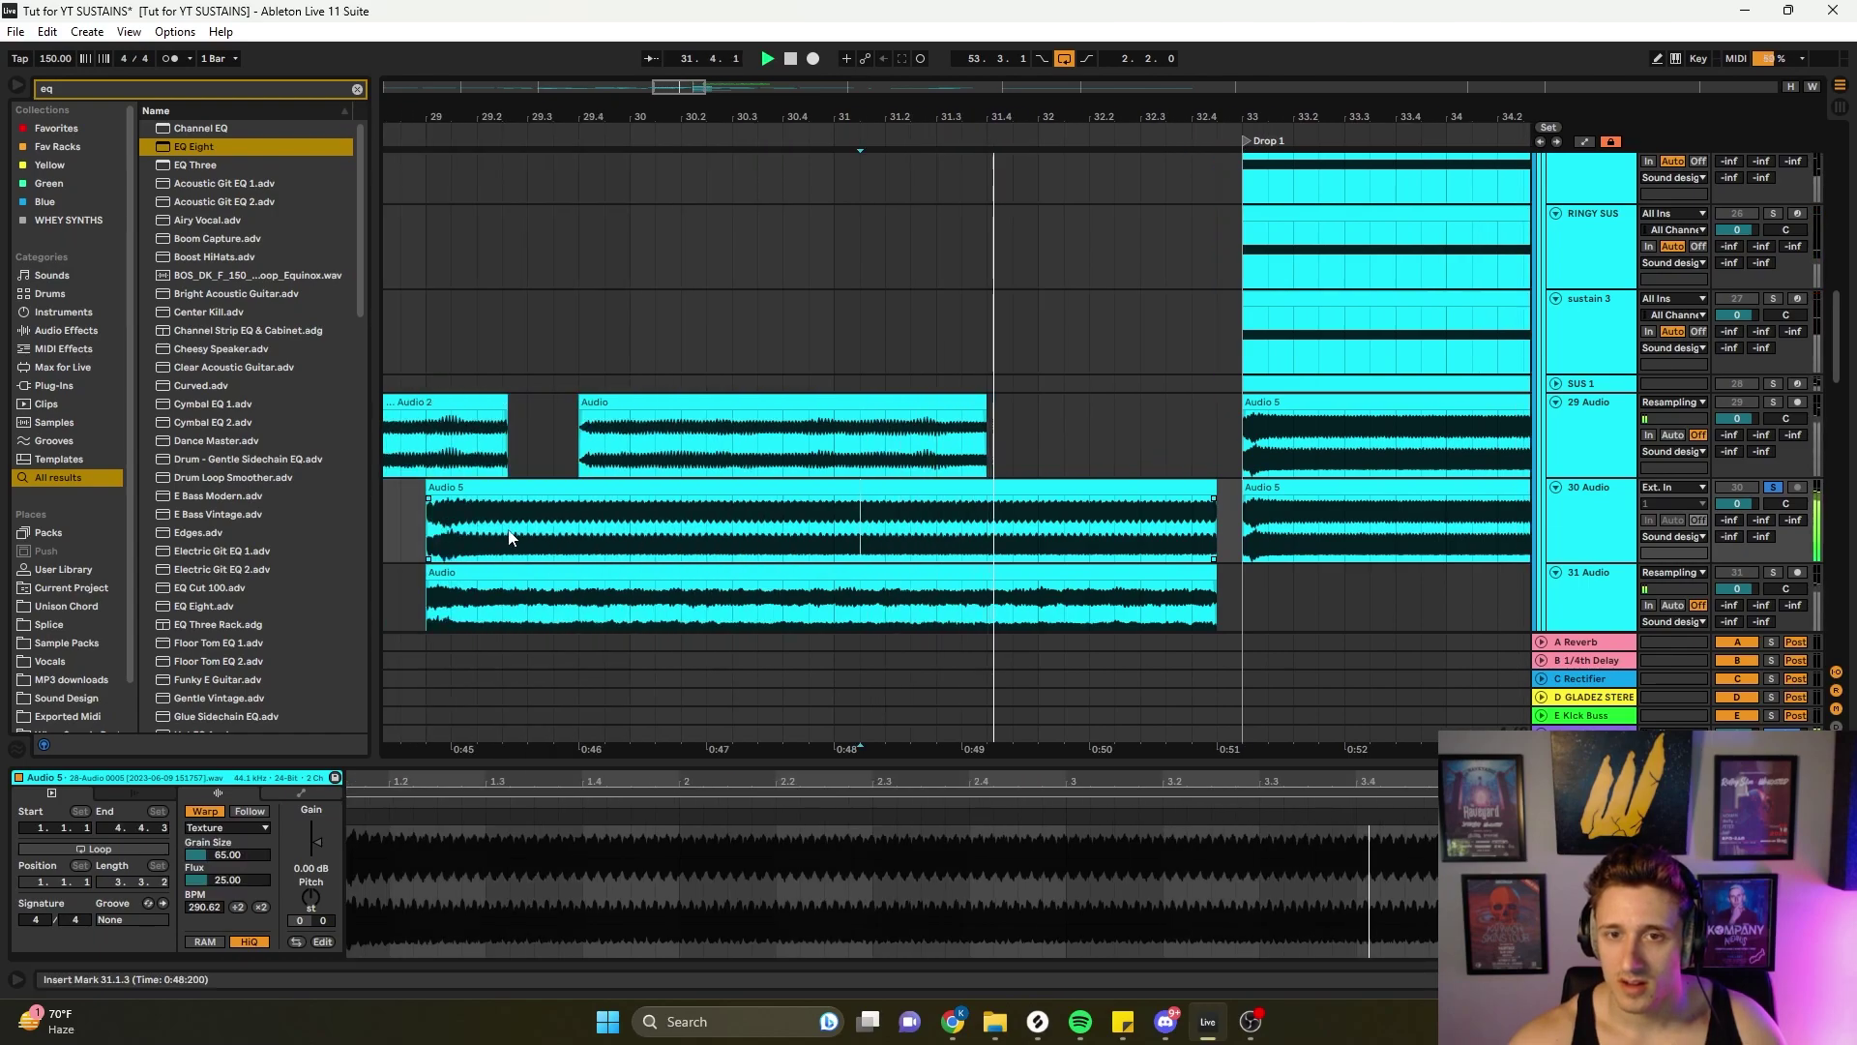
left_click(600, 440)
key("s")
scroll(712, 495, "down", 2)
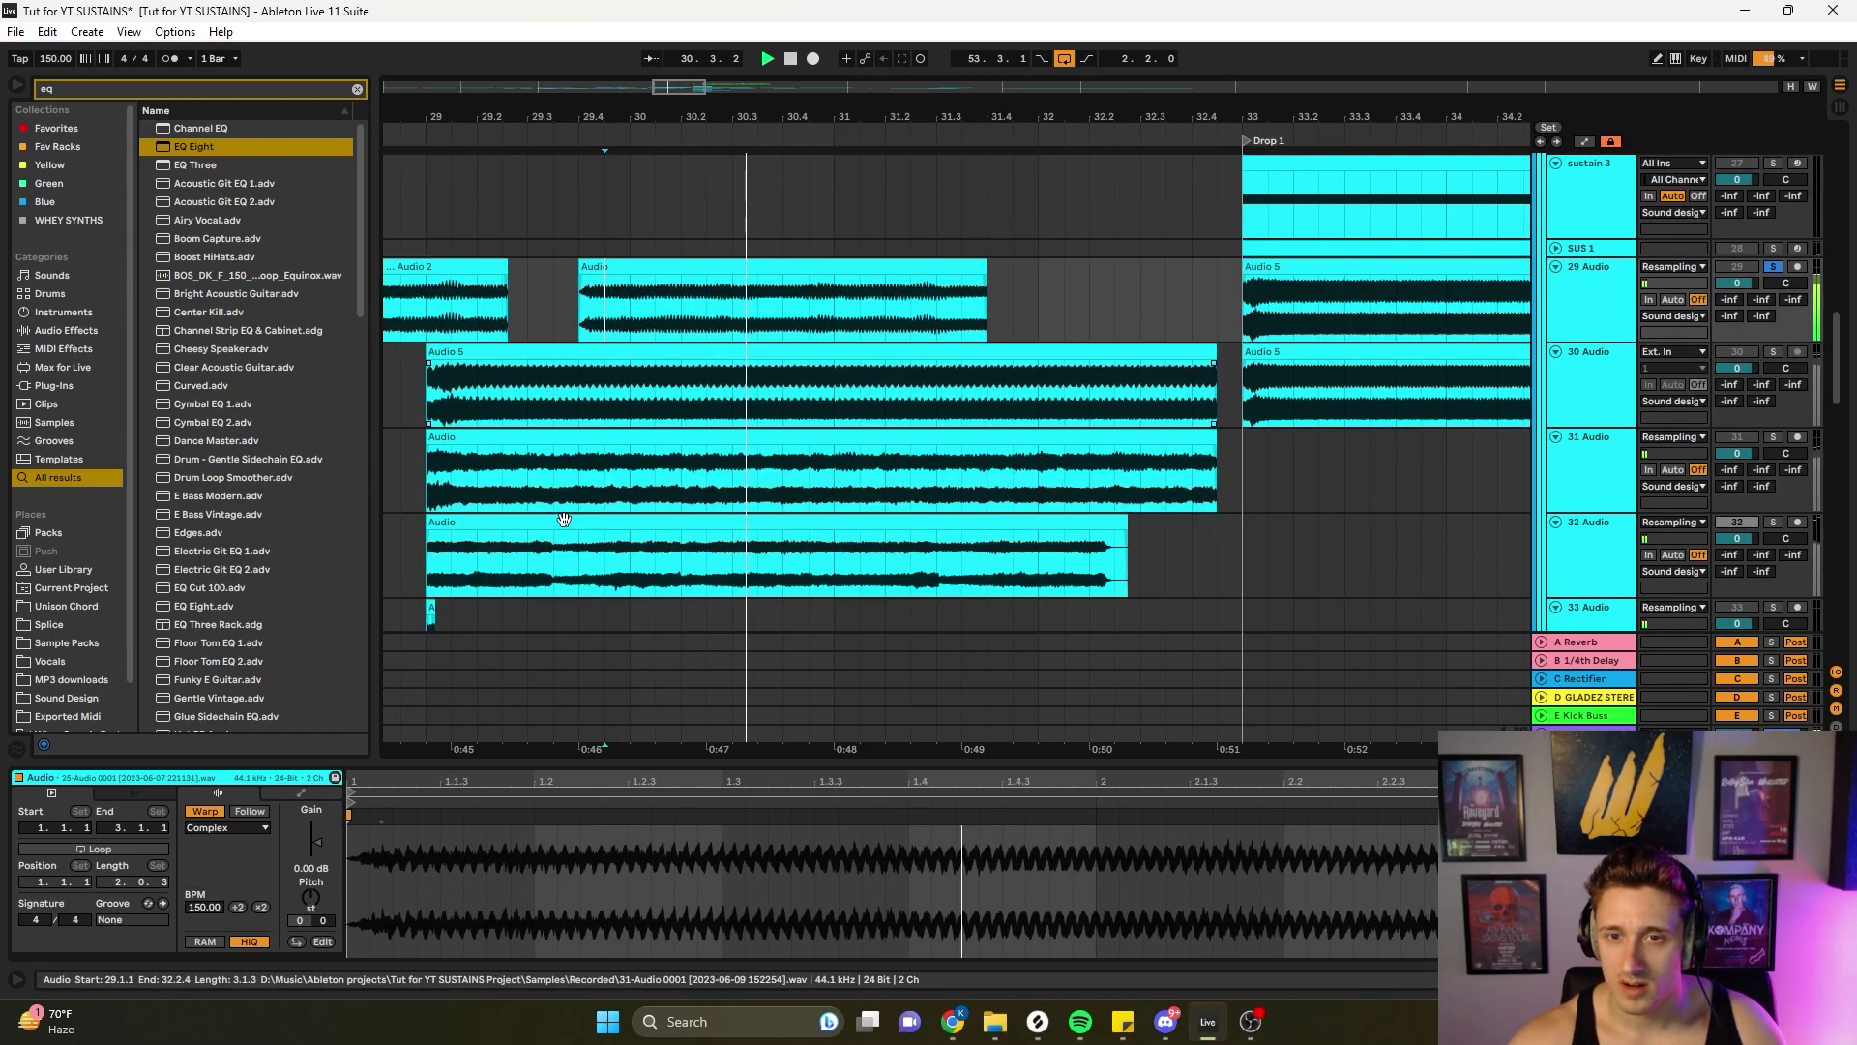
left_click(505, 548)
key("s")
key("space")
key("space")
key("space")
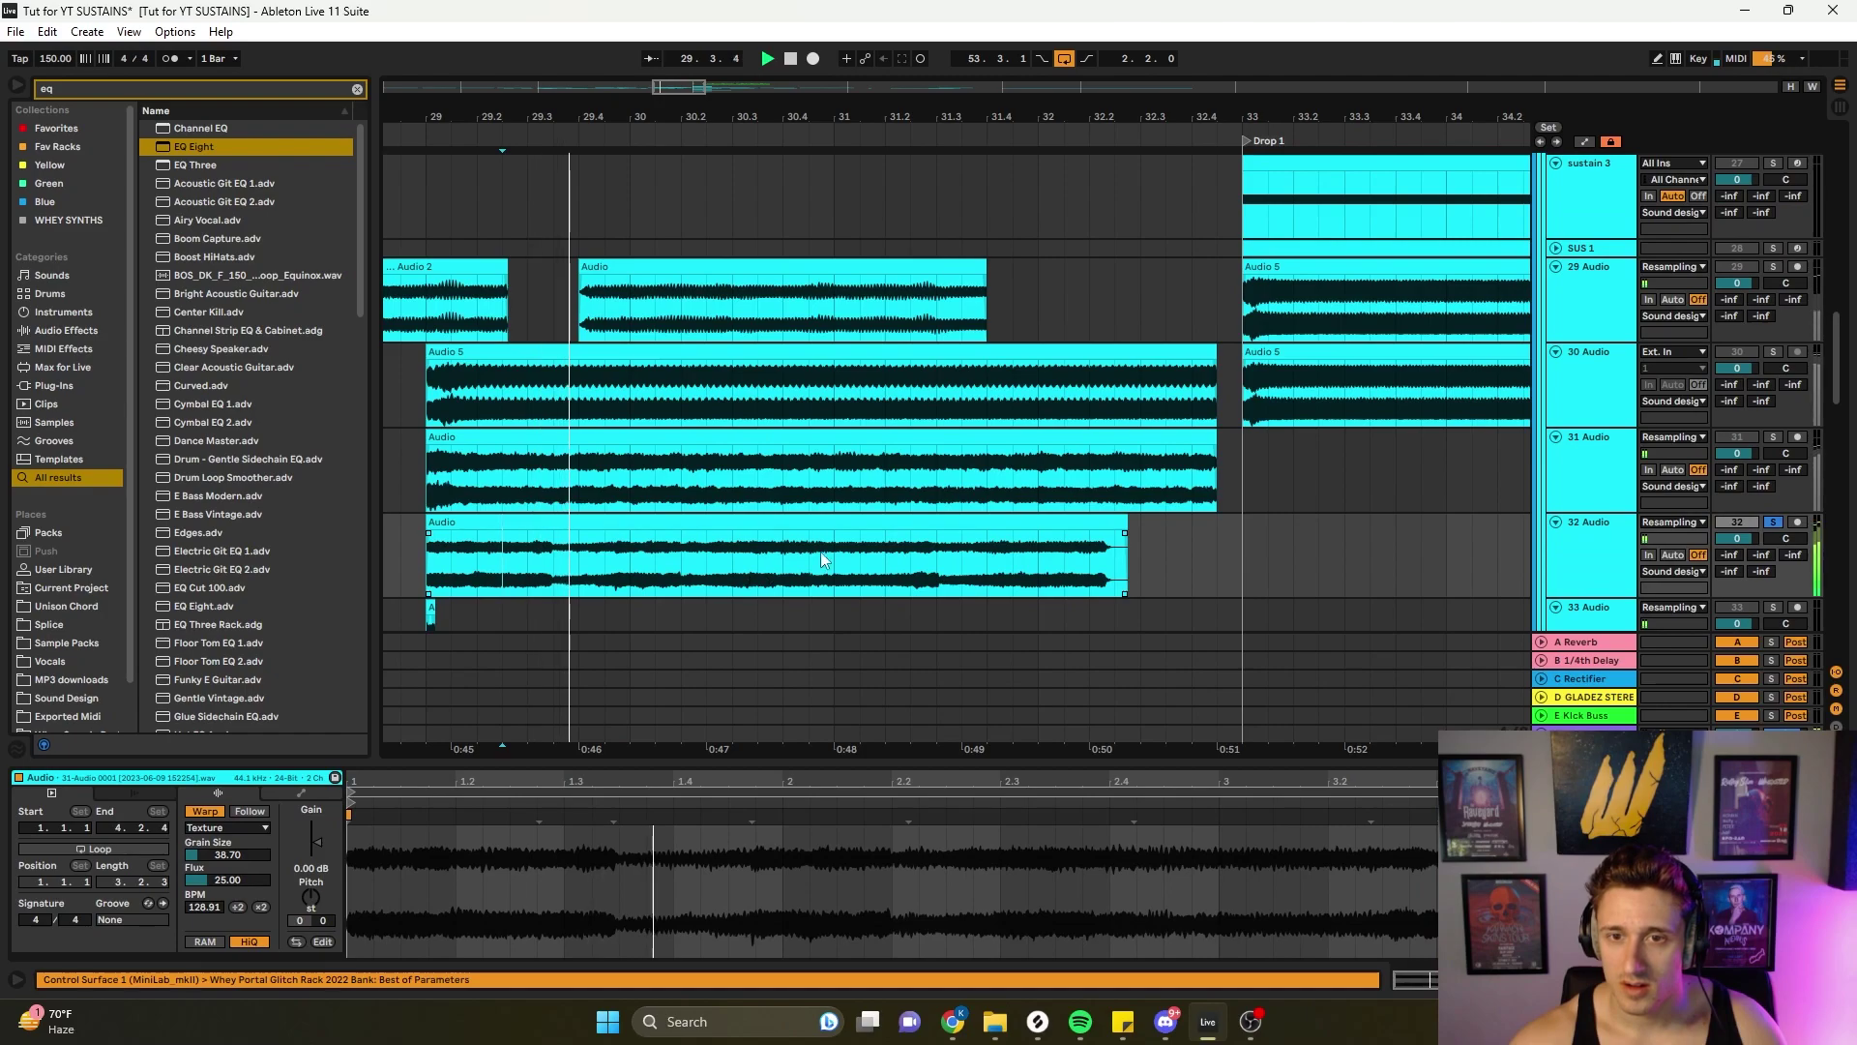
- Copy the bar 33 sustain clip from track 29 onto a new audio track below track 45, starting at 33.3
scroll(1248, 440, "up", 2)
left_click(1262, 435)
scroll(1299, 485, "right", 4)
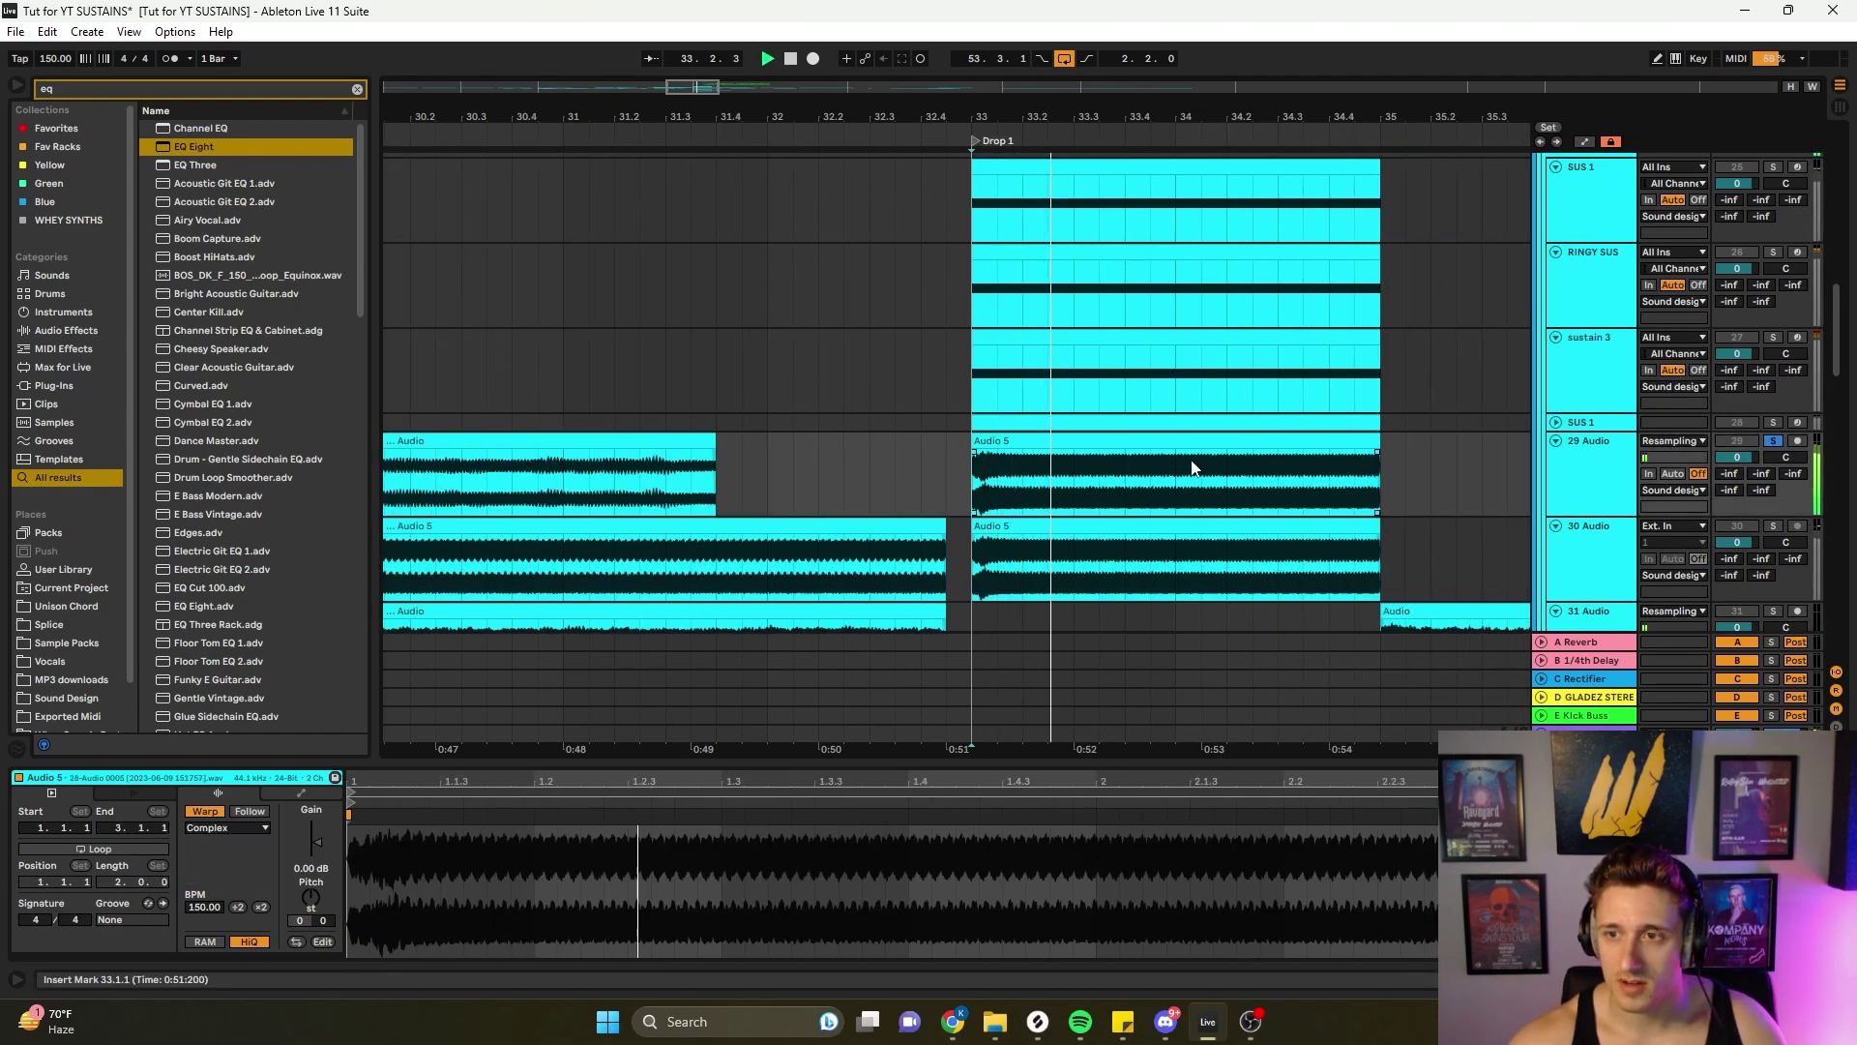
scroll(1567, 406, "up", 4)
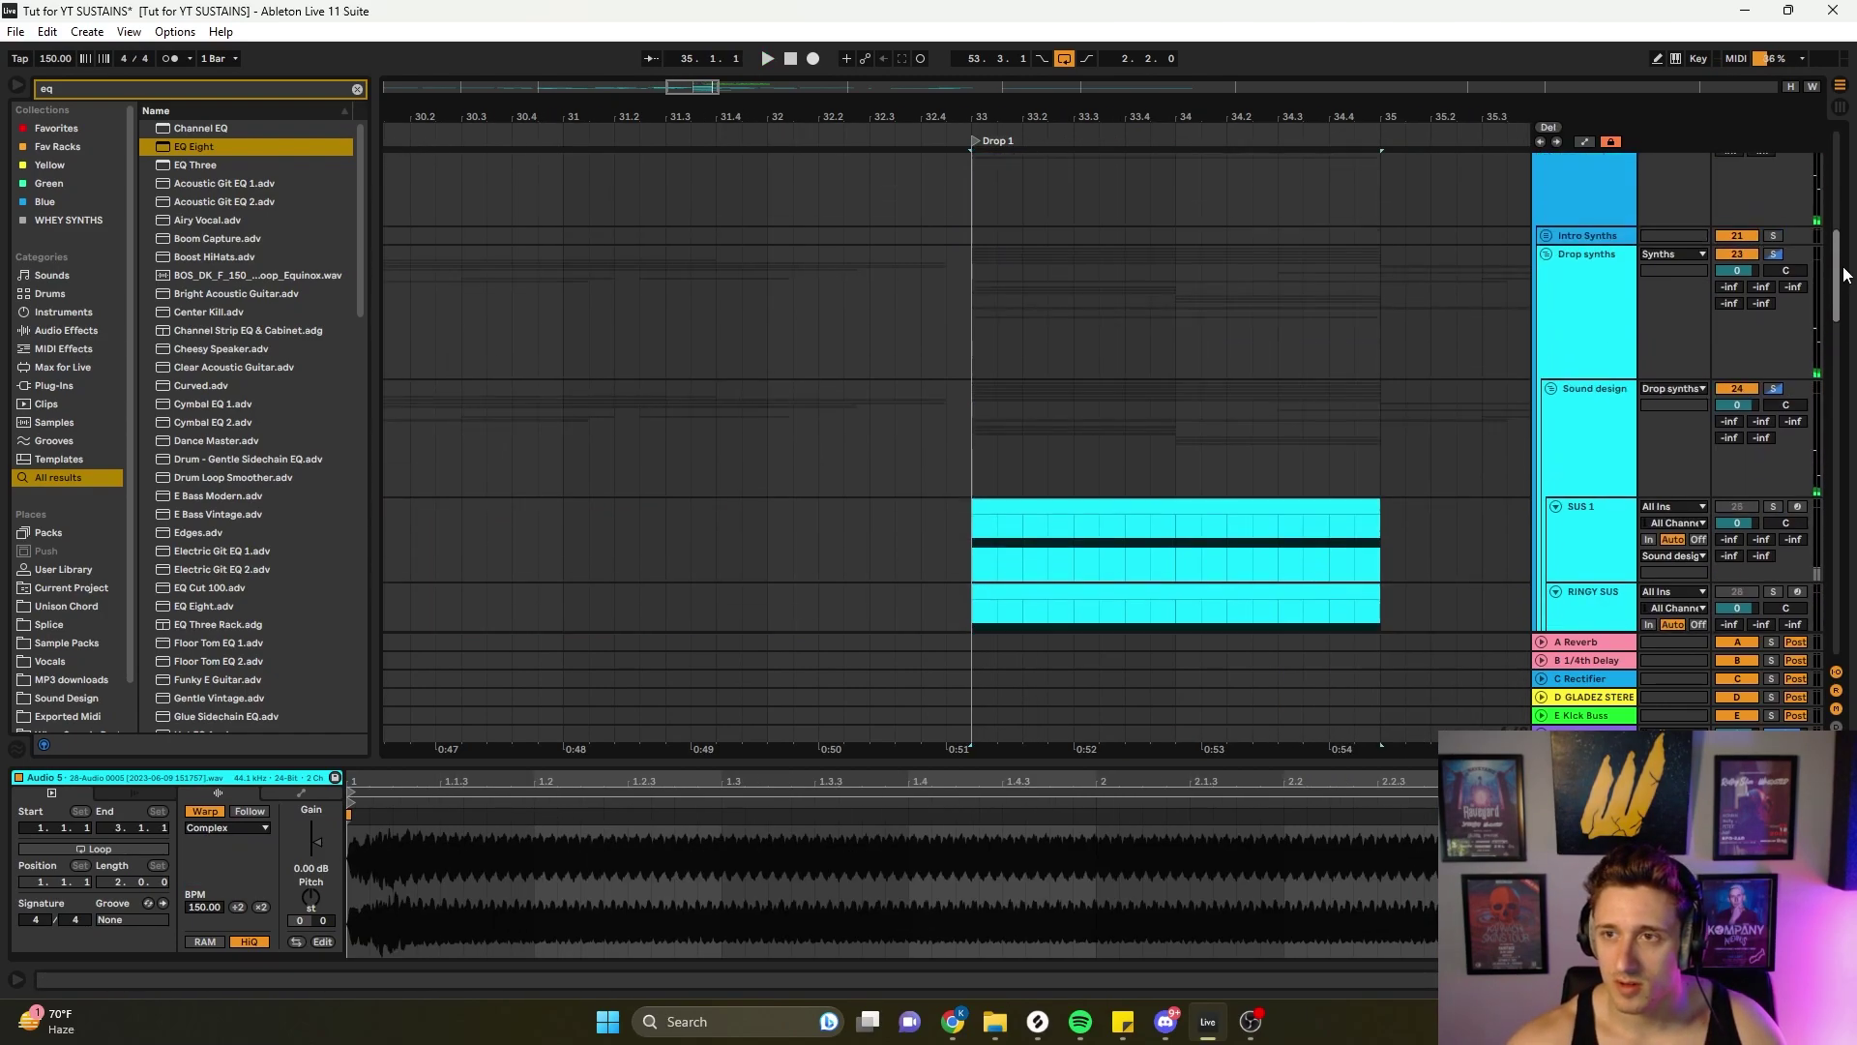
left_click(1551, 389)
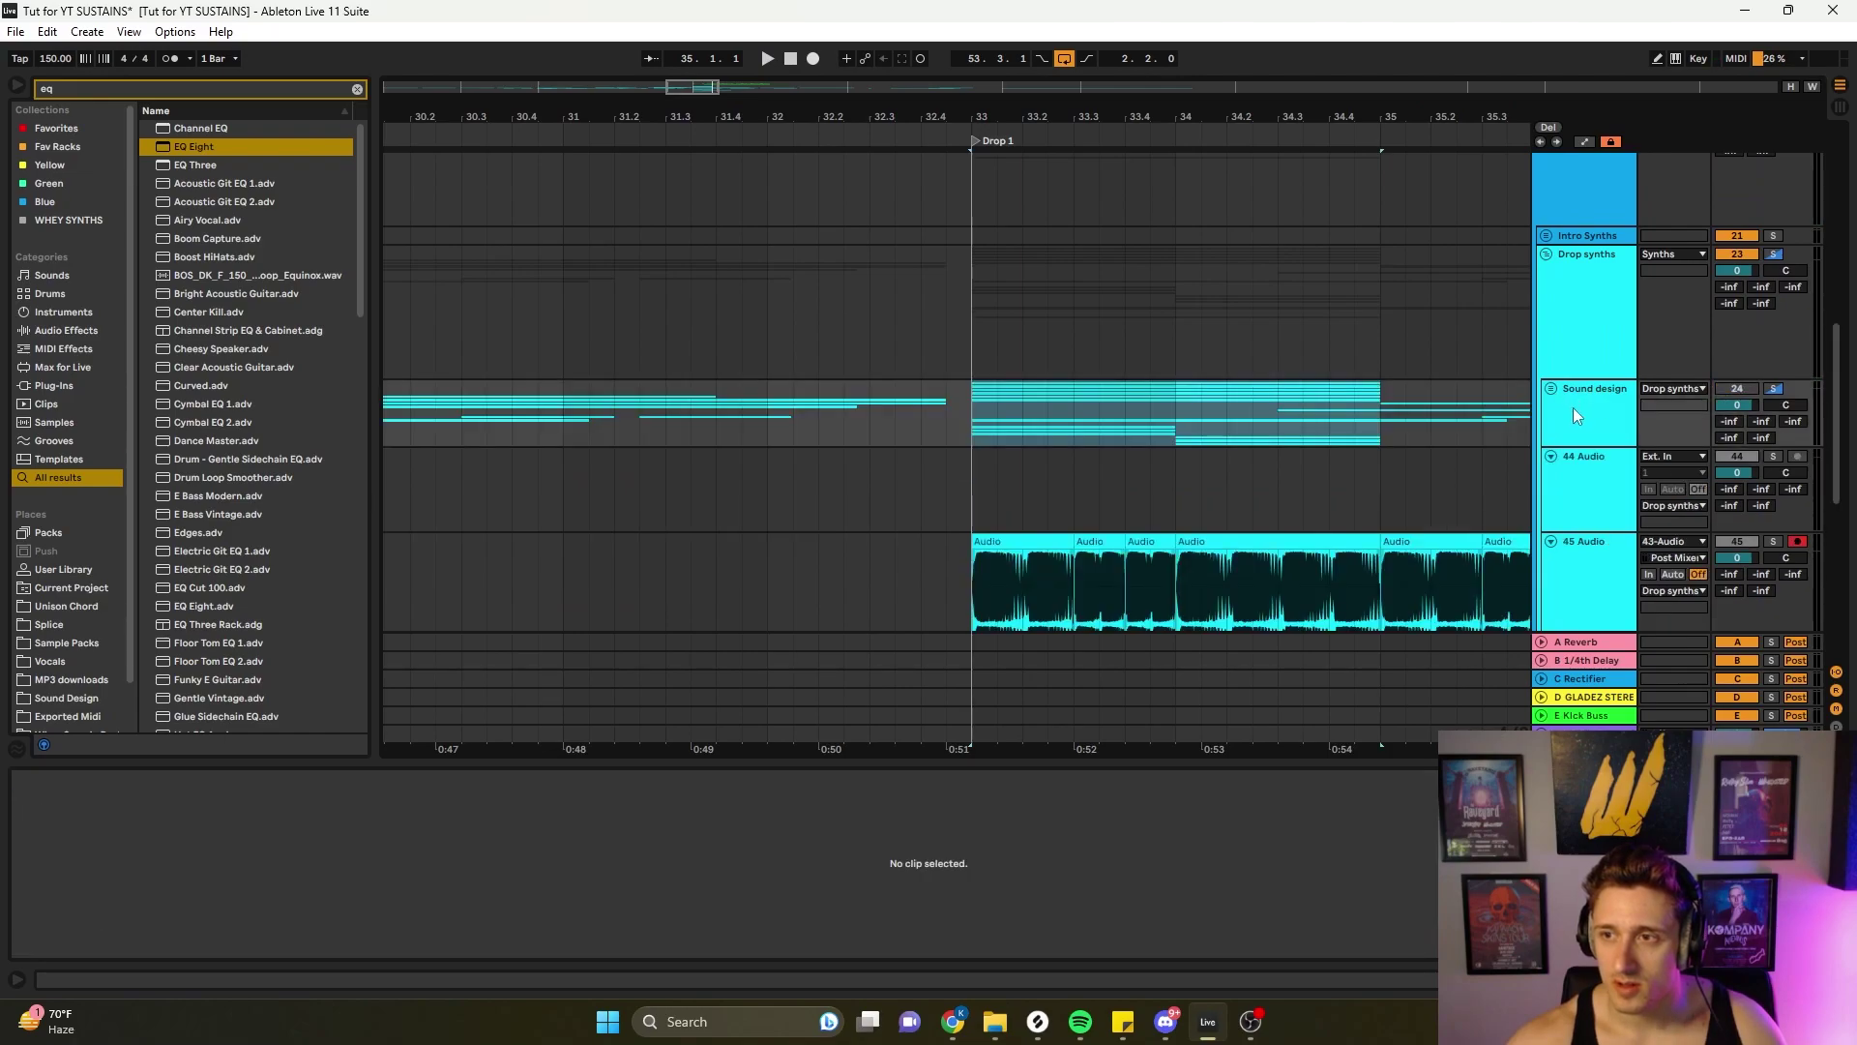
scroll(1578, 450, "down", 2)
key("ctrl+t")
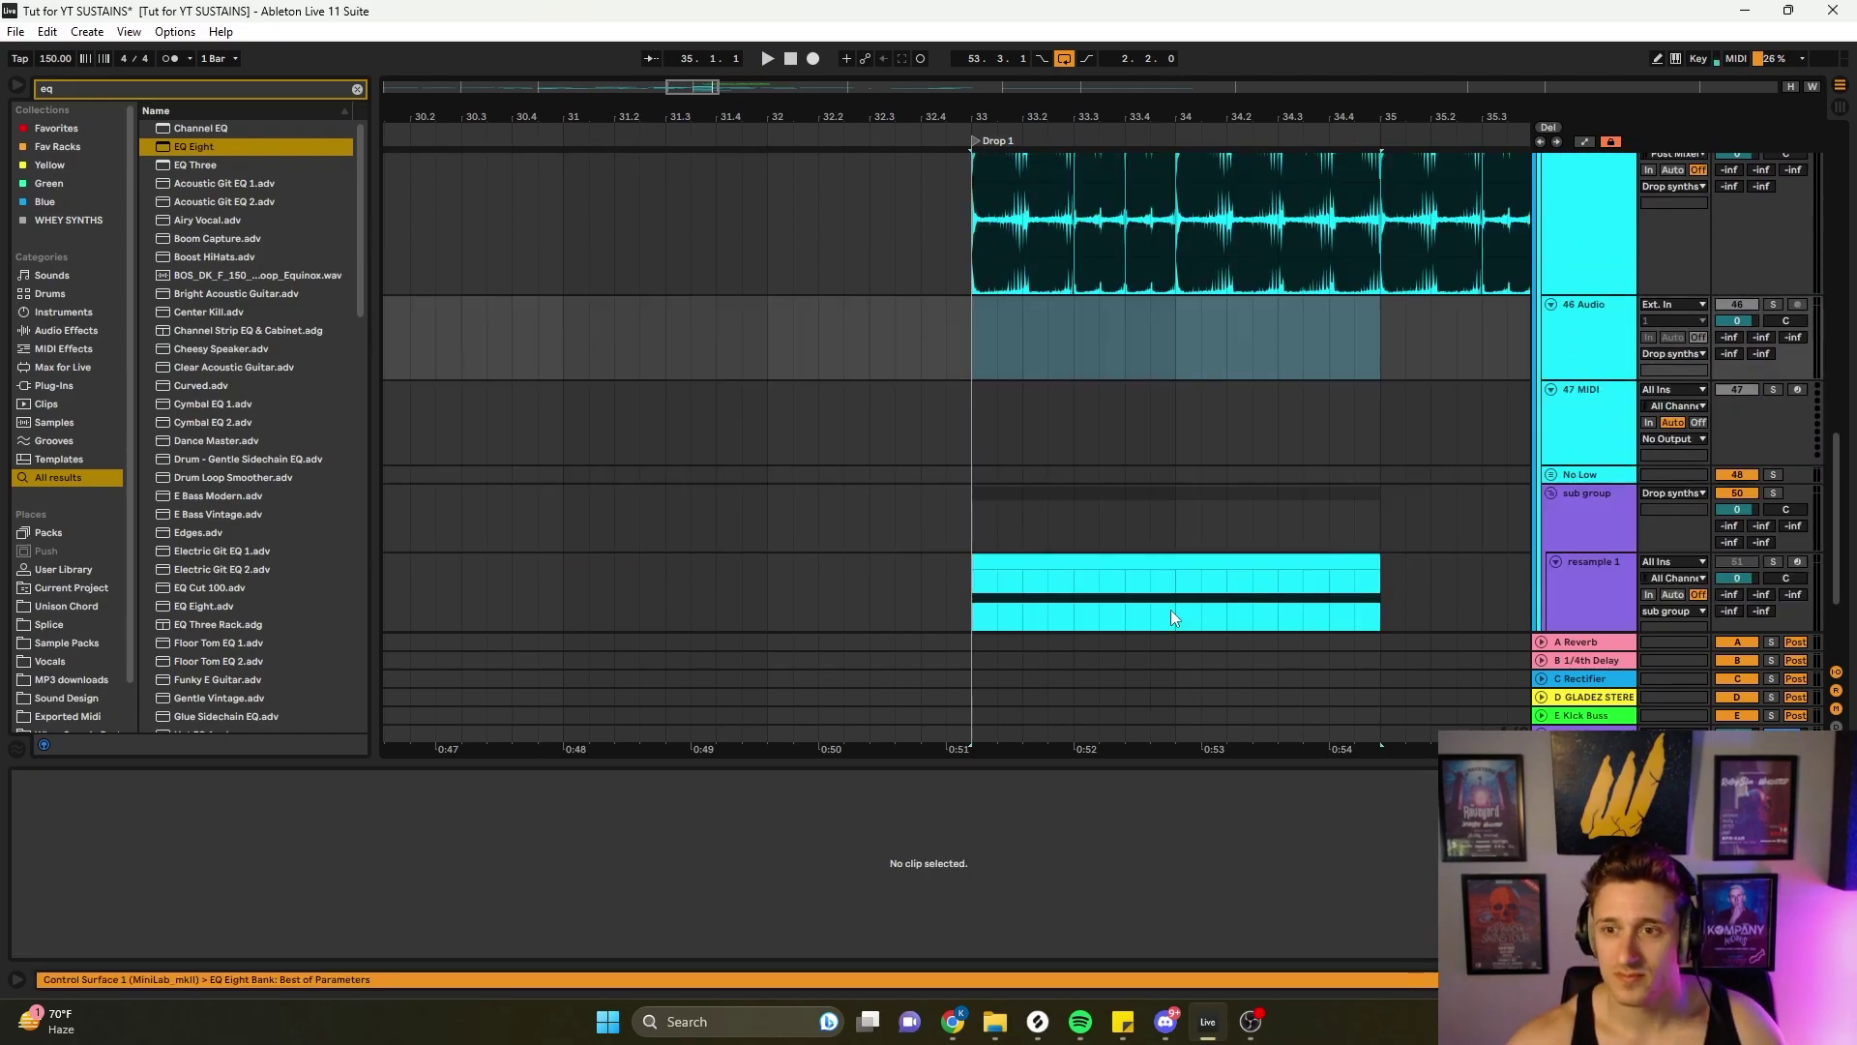
left_click(1070, 364)
key("ctrl+v")
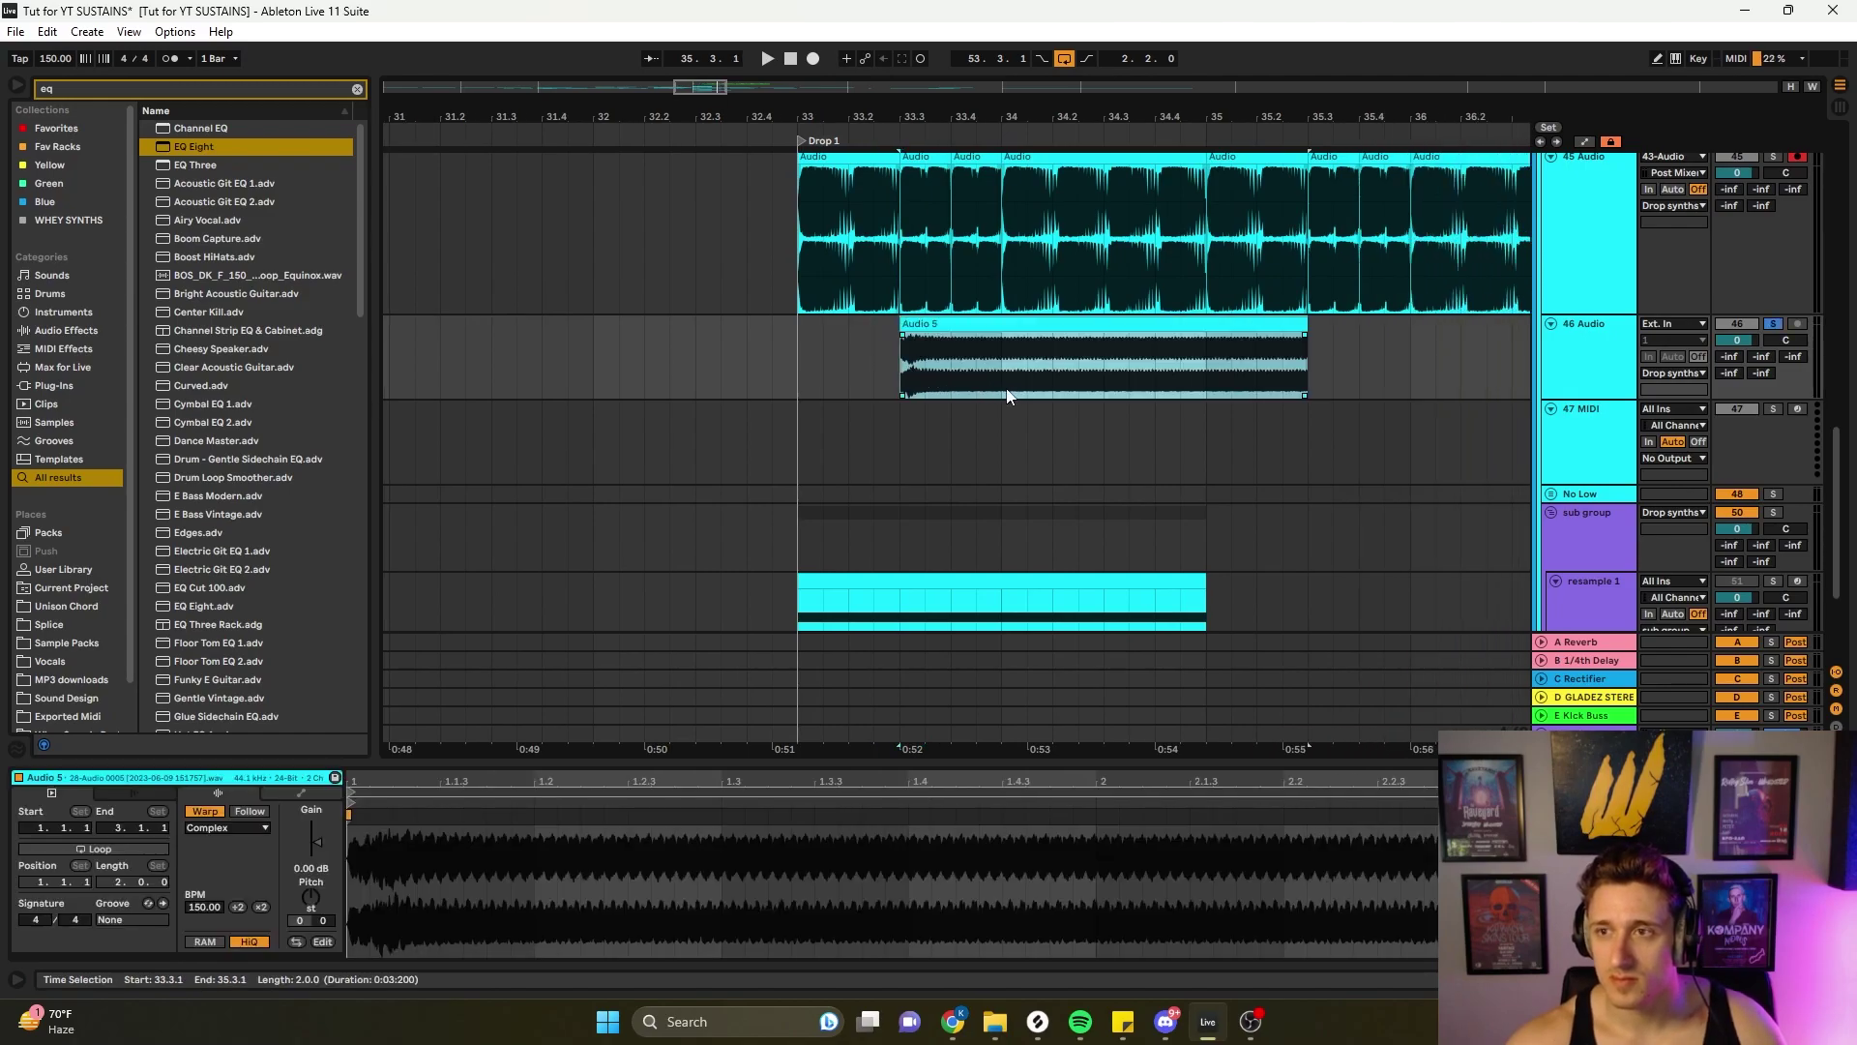
- Lower track 46's volume to -0.3 dB and move its sustain clip to start at bar 34
left_click(749, 348)
key("space")
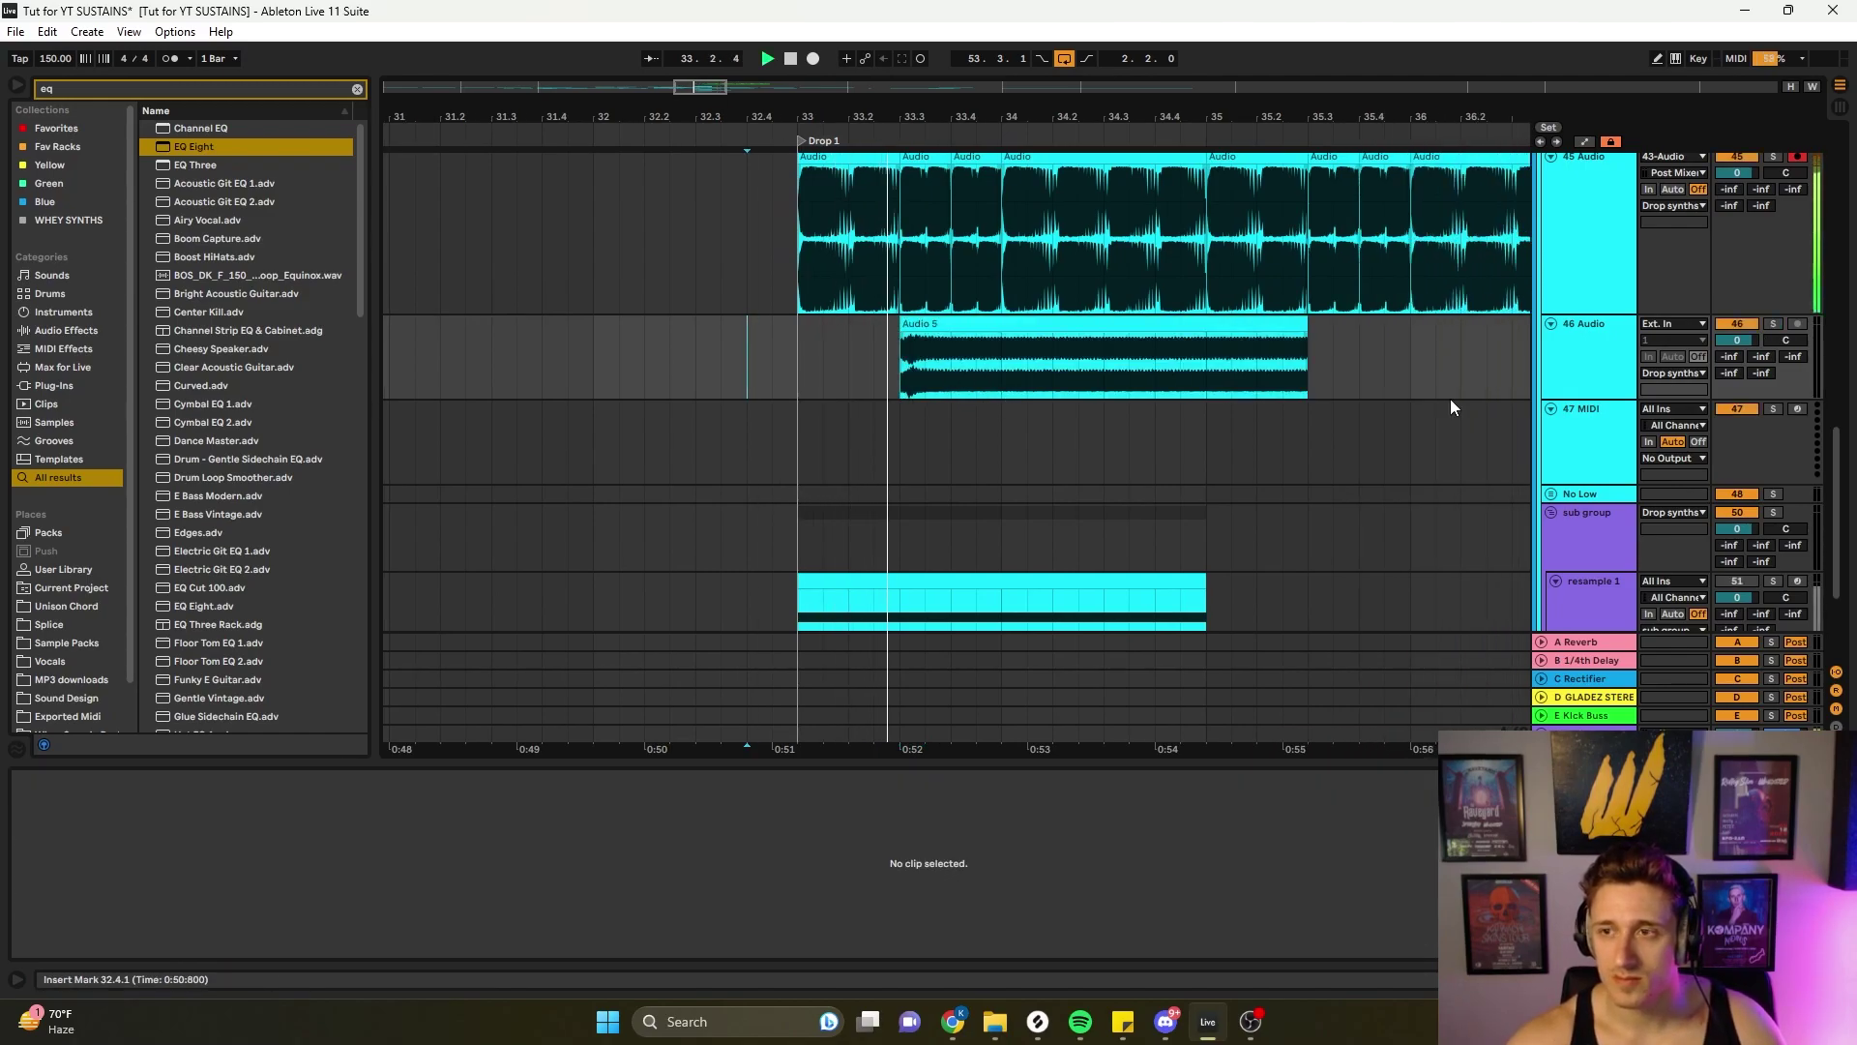
left_click_drag(1739, 340, 1738, 344)
key("space")
left_click_drag(1026, 323, 1128, 323)
- Play the drop from 32.4.3 to check the layered sustain, and examine the track 45 clip arrangement around bar 35
left_click(772, 351)
key("space")
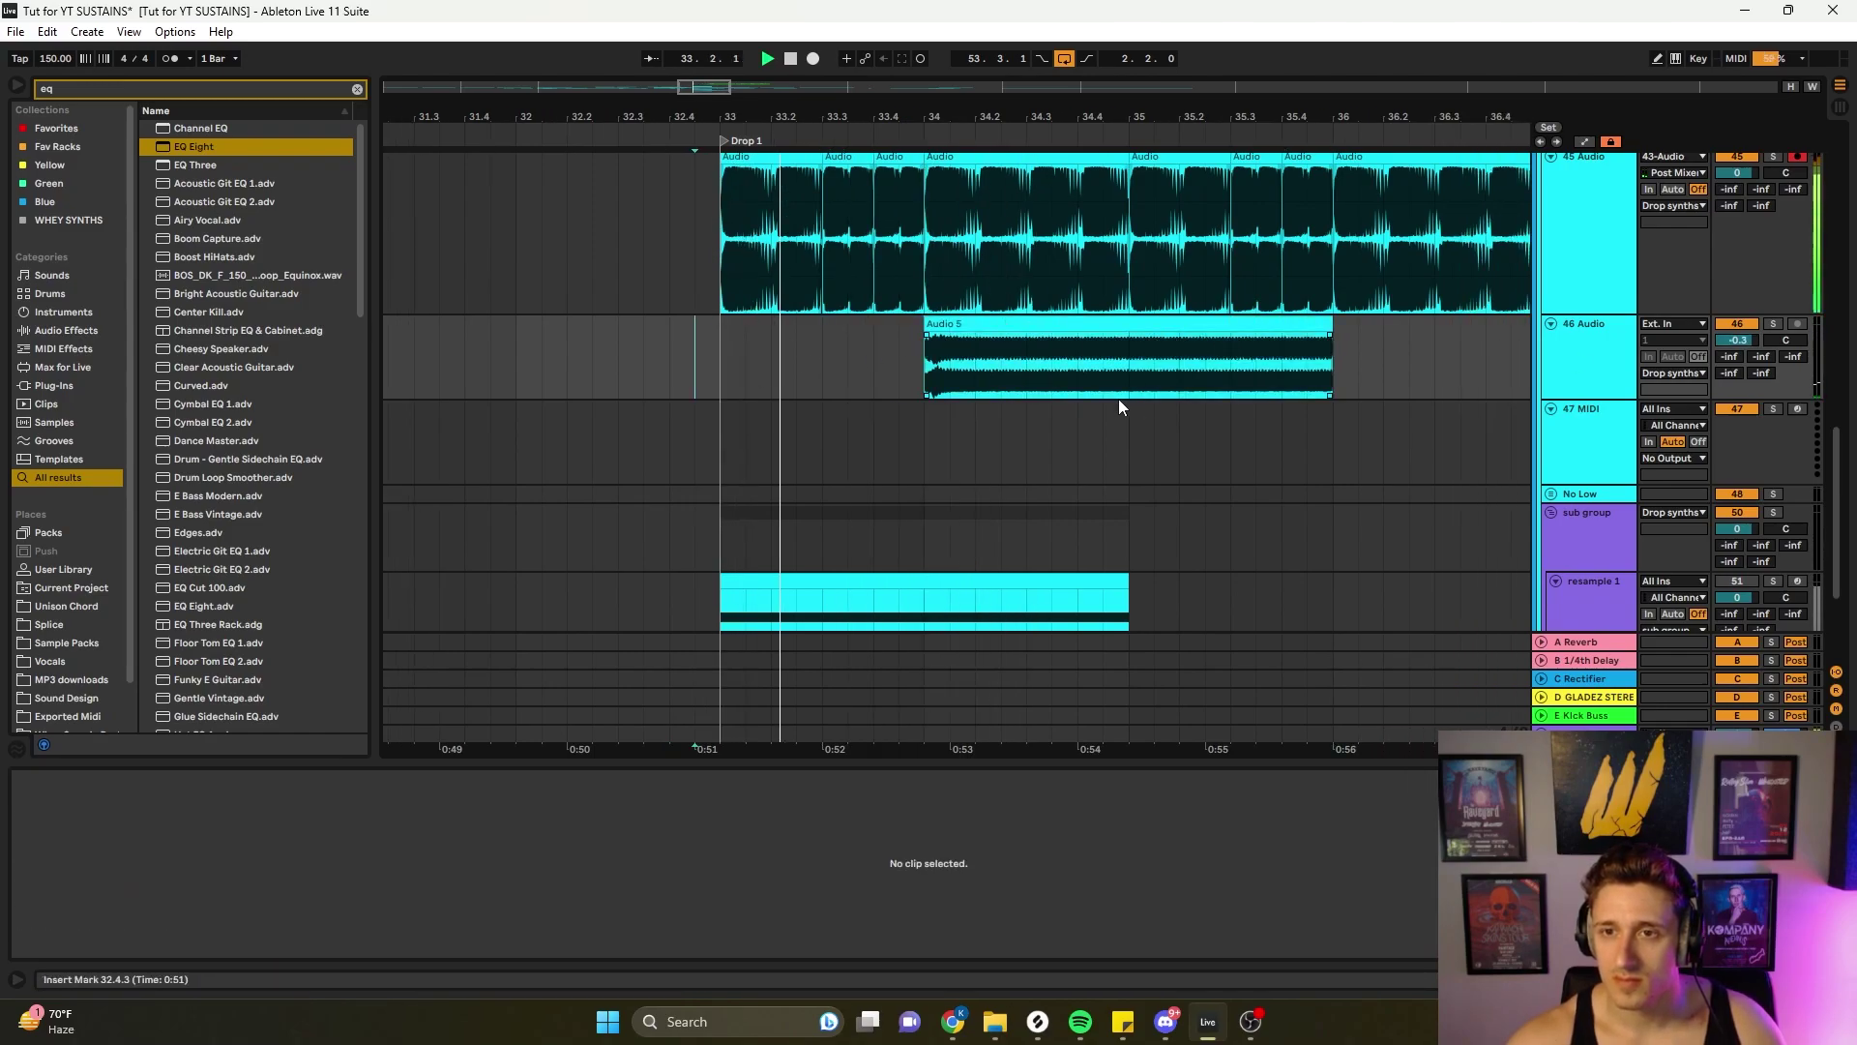
scroll(1119, 404, "up", 3)
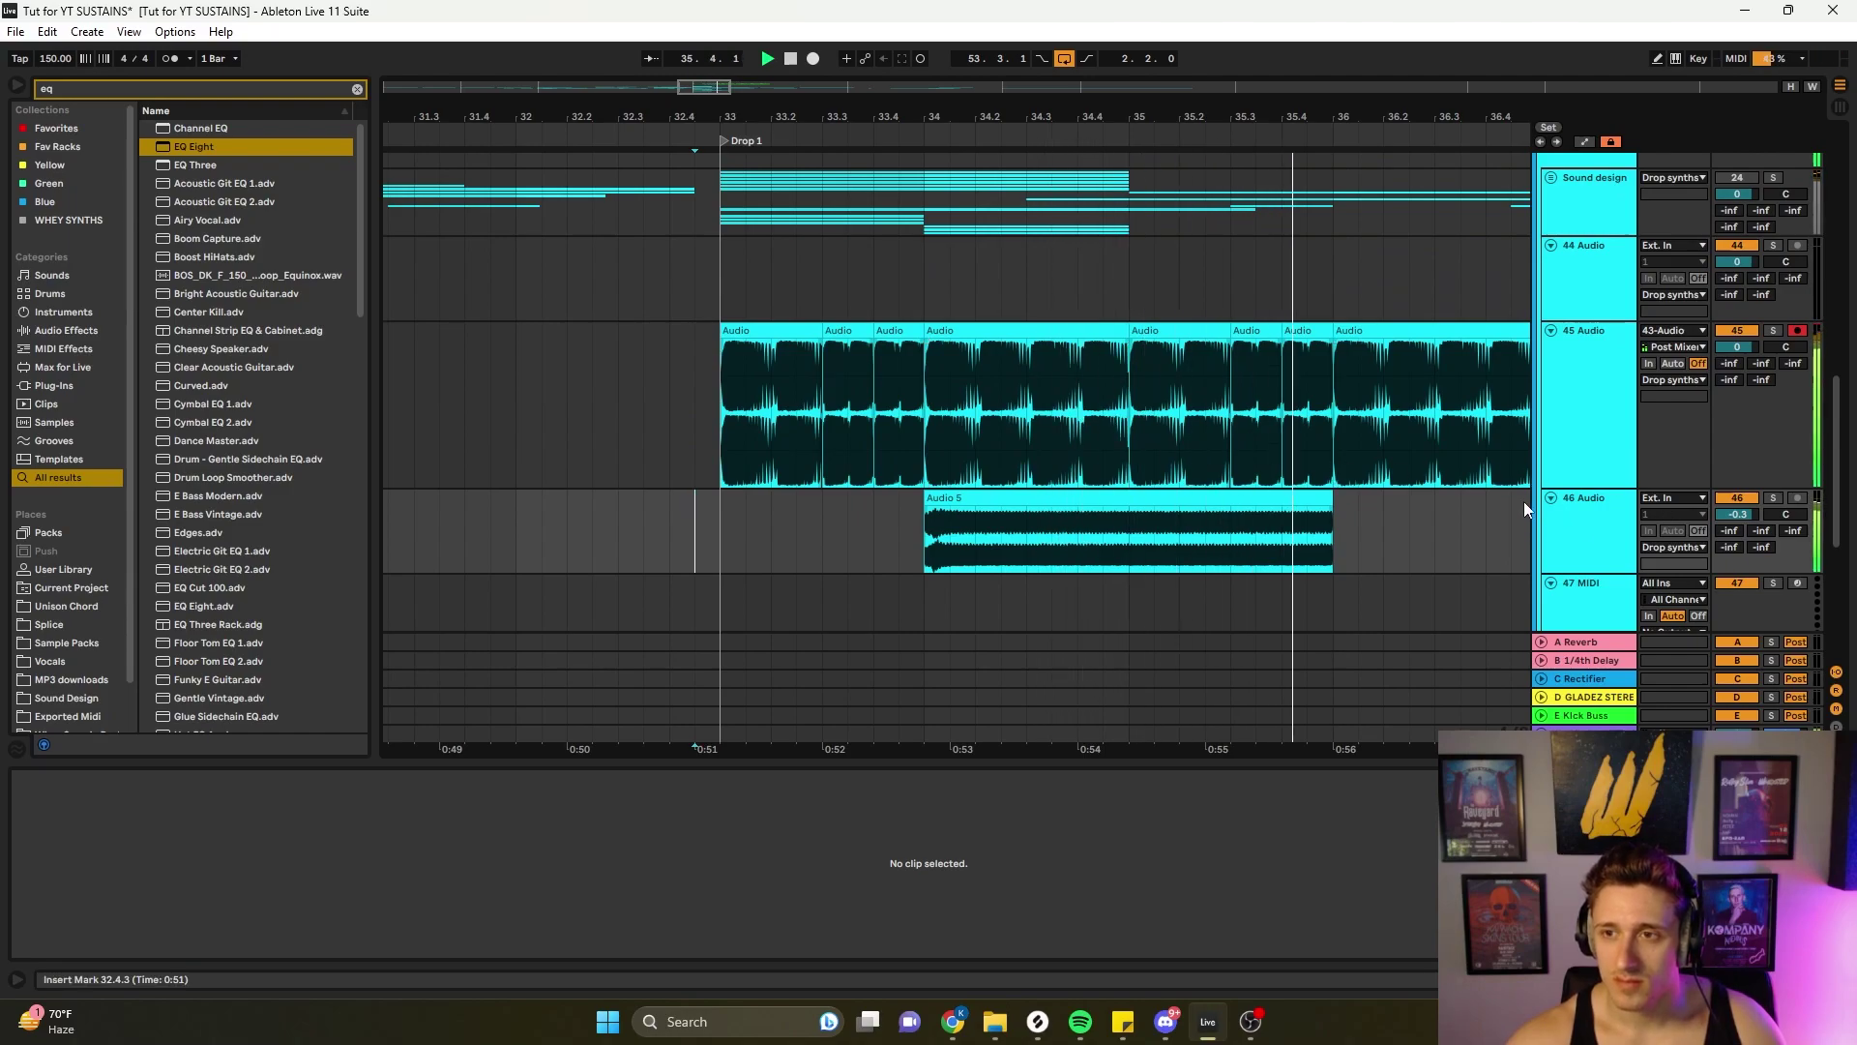
left_click(919, 416)
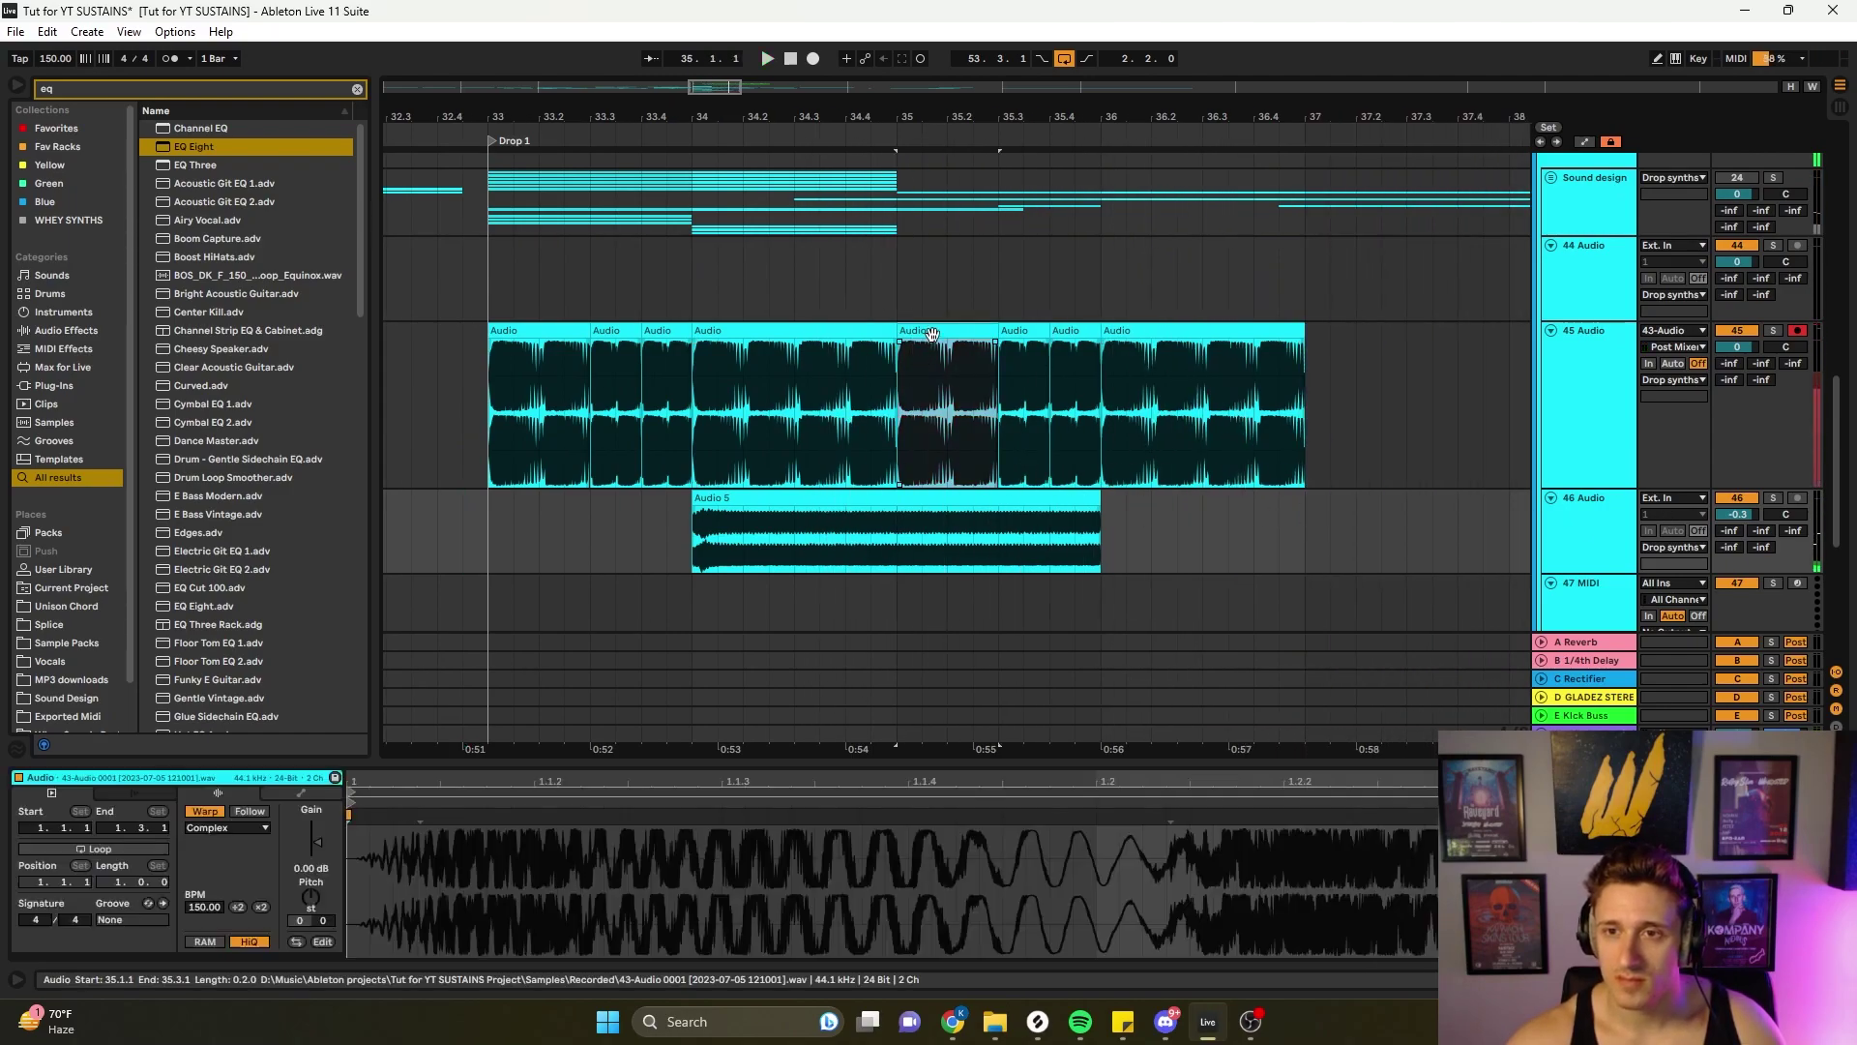
key("minus")
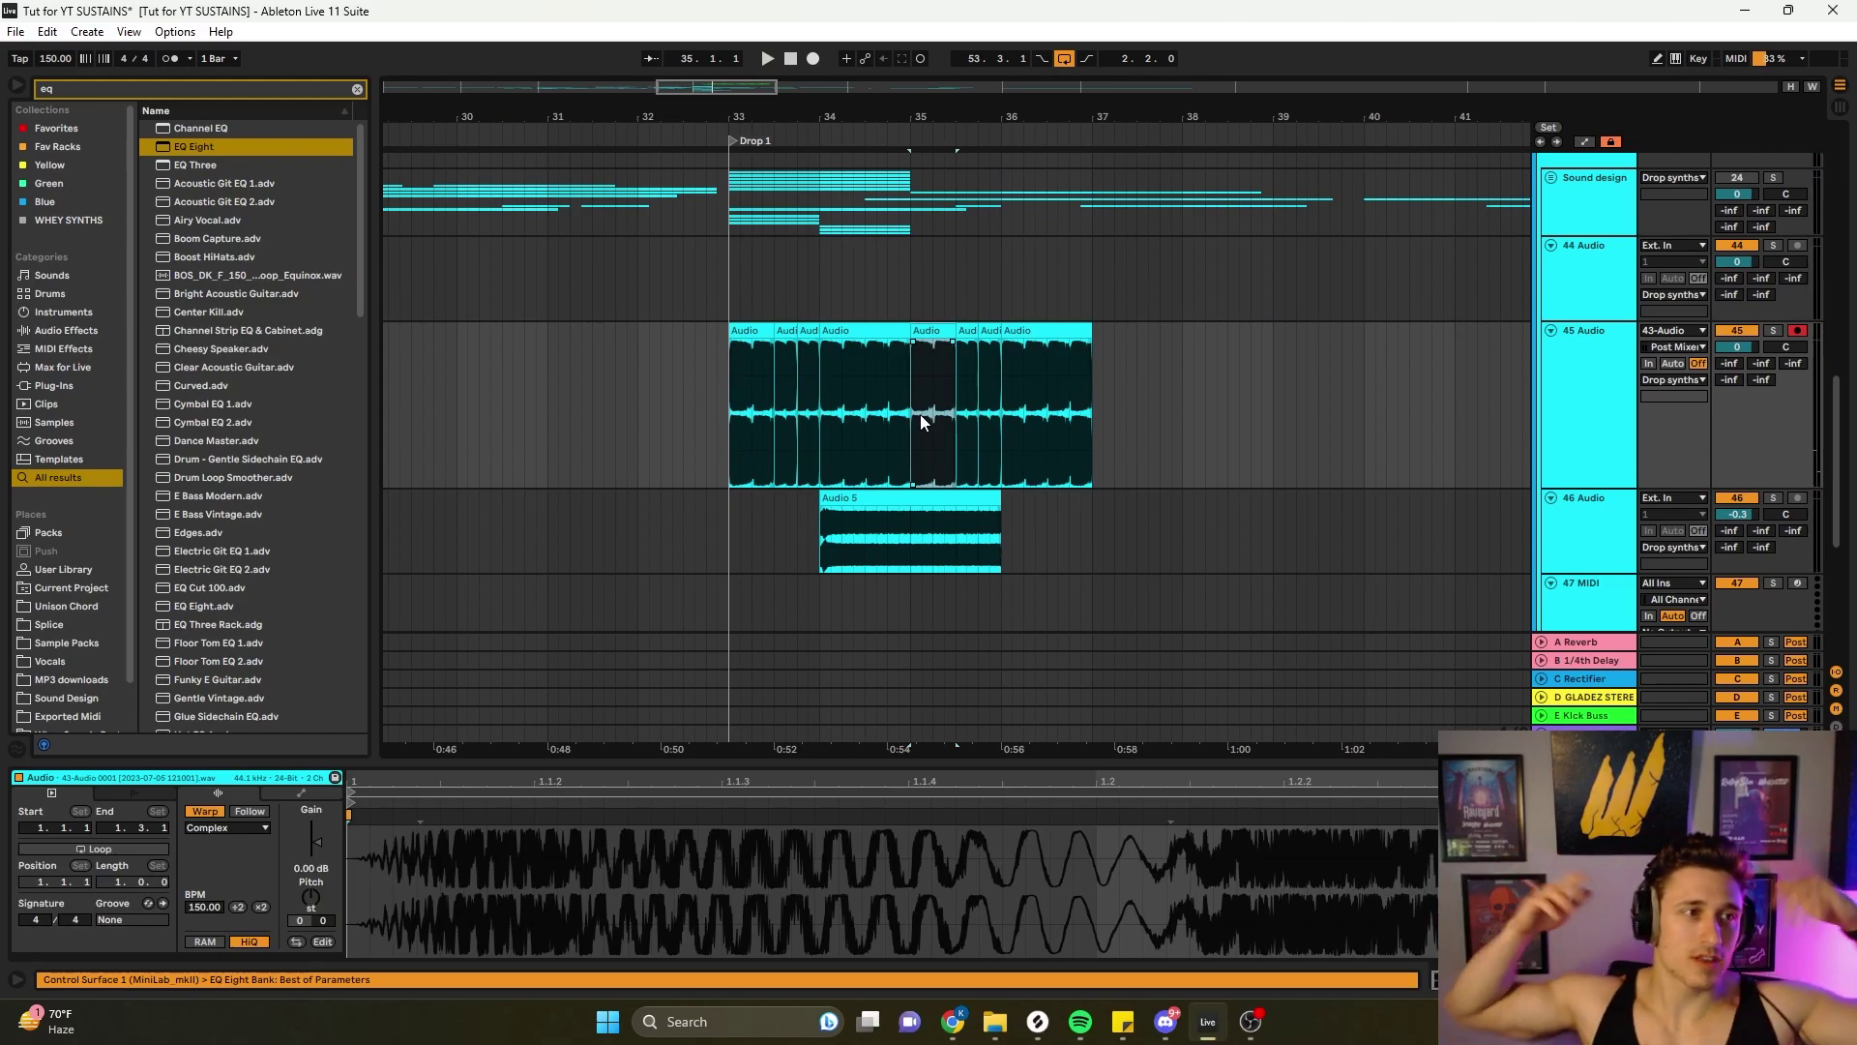